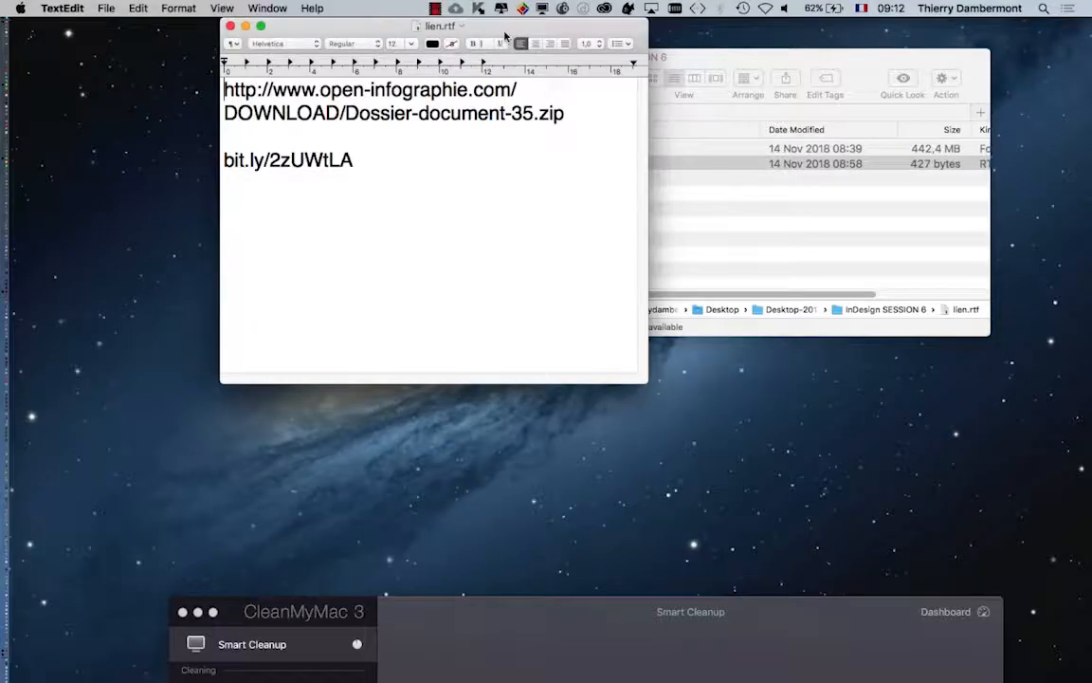
Step: Widen the lien.rtf window, highlight the full download address and the bit.ly short link, and quit the text editor
left_click_drag(504, 25, 520, 85)
left_click_drag(378, 216, 228, 216)
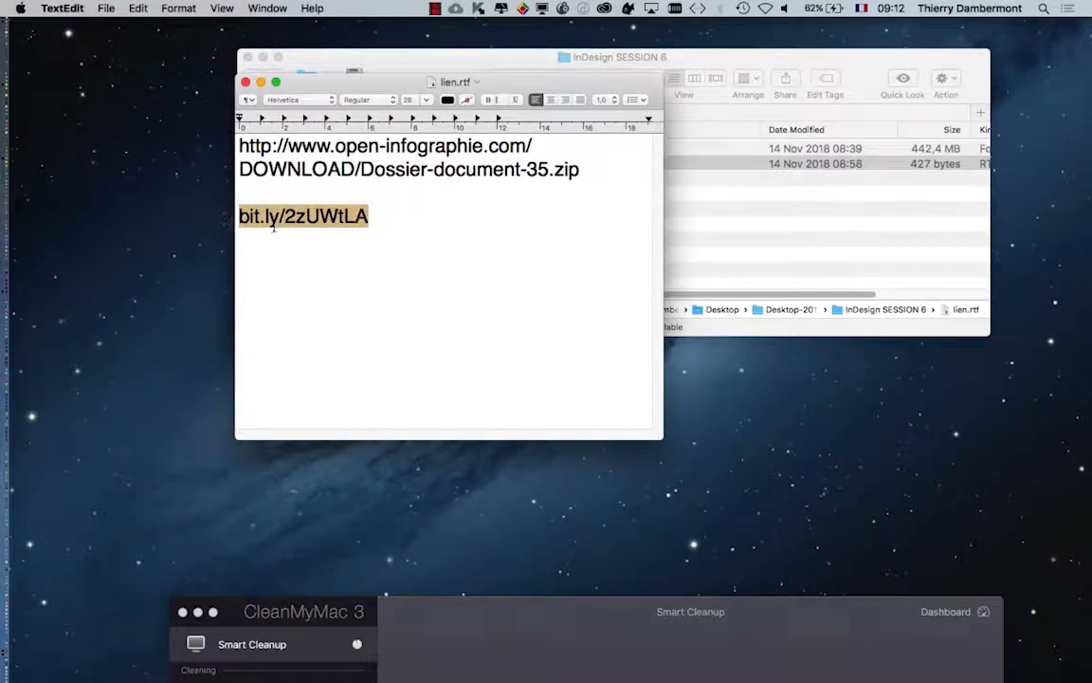
left_click_drag(661, 437, 968, 431)
left_click_drag(877, 145, 210, 140)
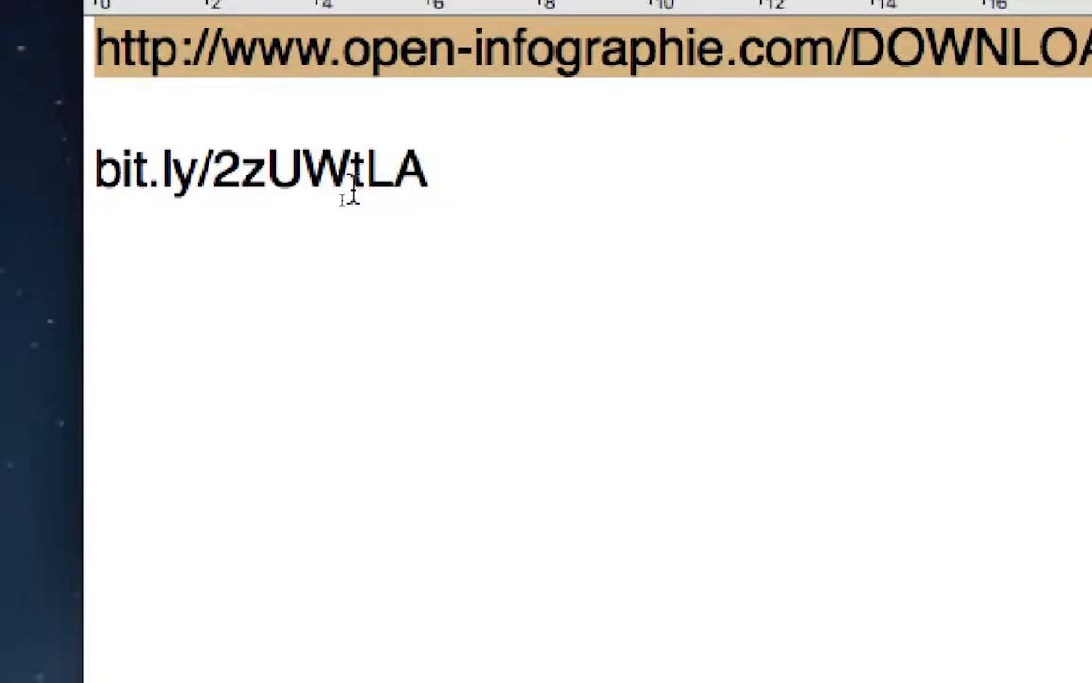
triple_click(353, 185)
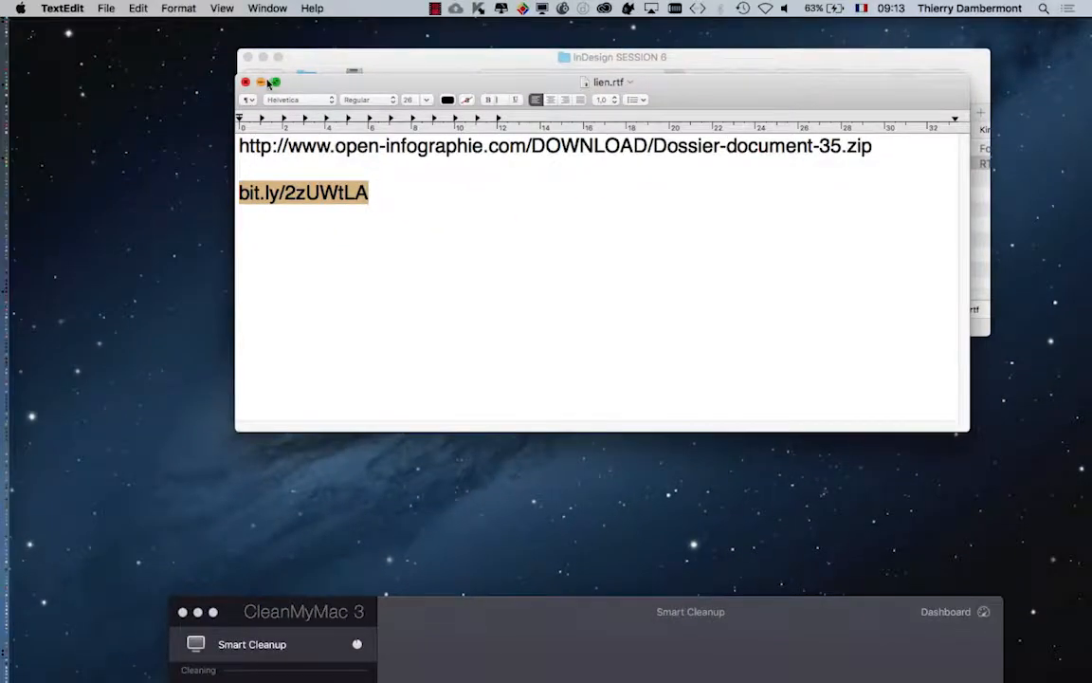
key("super+q")
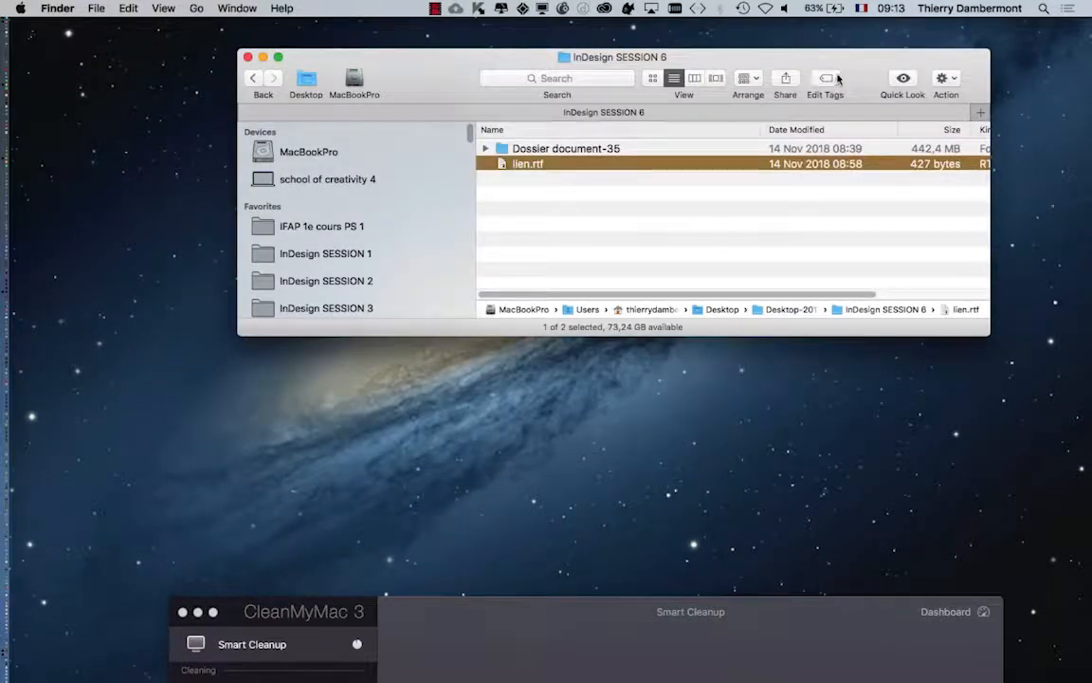
Step: Enlarge the InDesign SESSION 6 folder window and expand the Dossier document-35 folder
left_click_drag(850, 65, 763, 122)
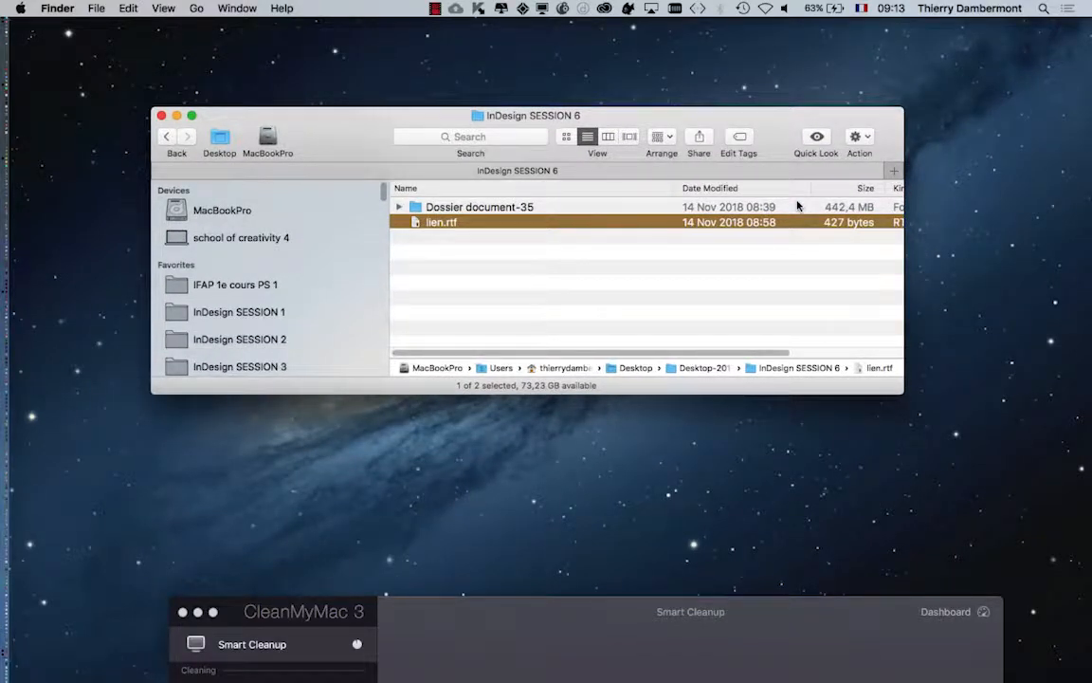
left_click(544, 308)
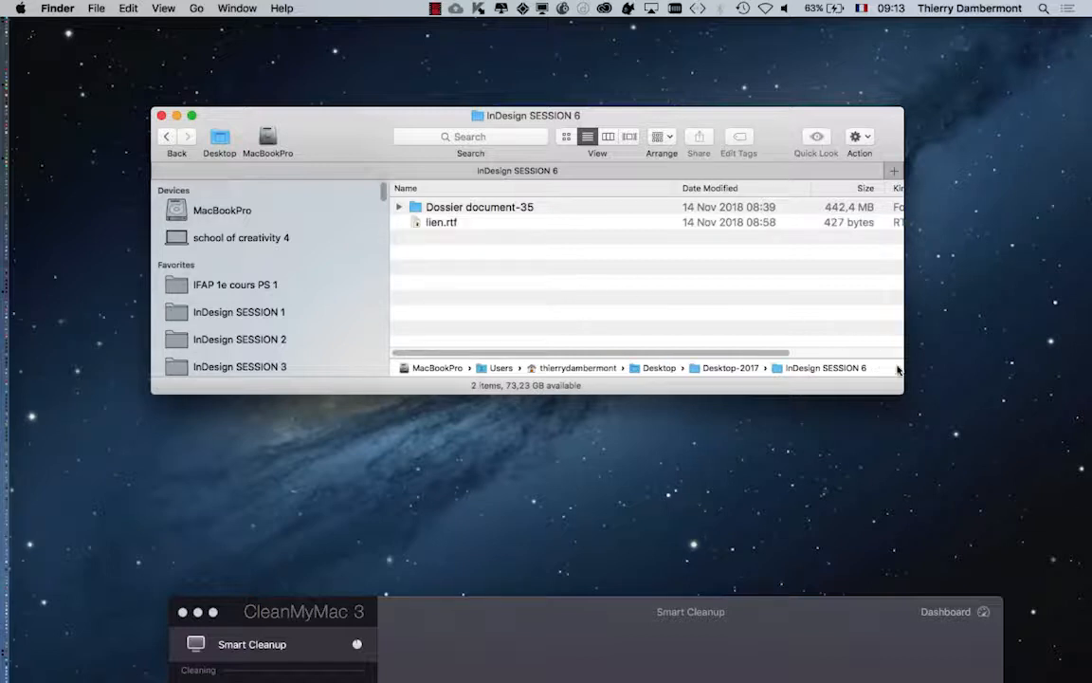
left_click_drag(899, 388, 986, 367)
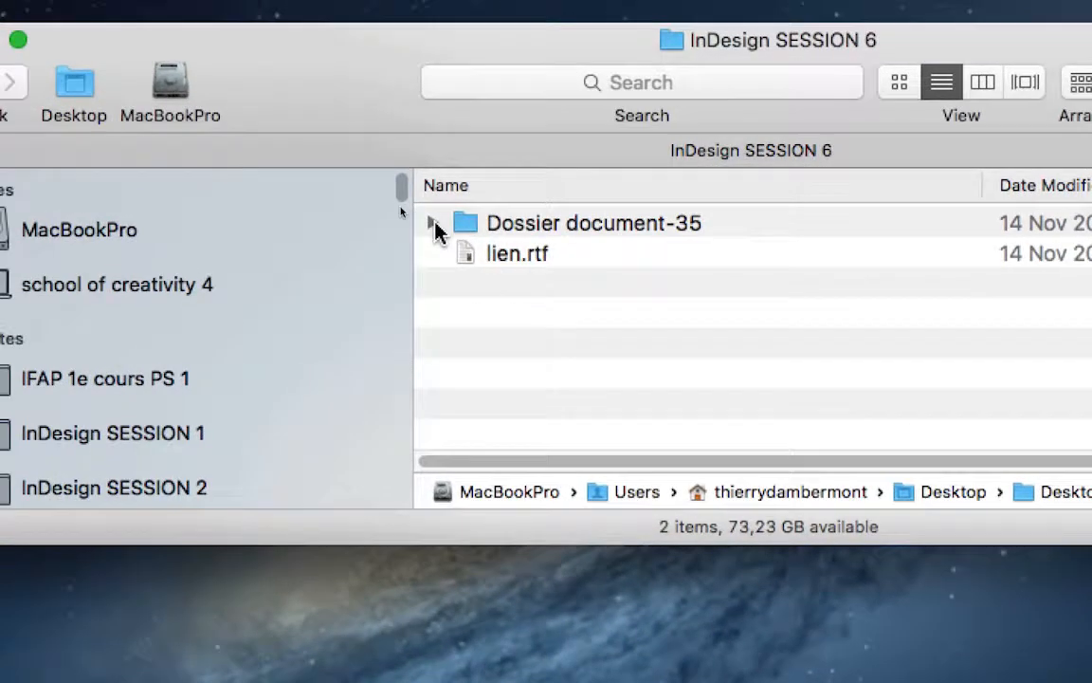
left_click(419, 219)
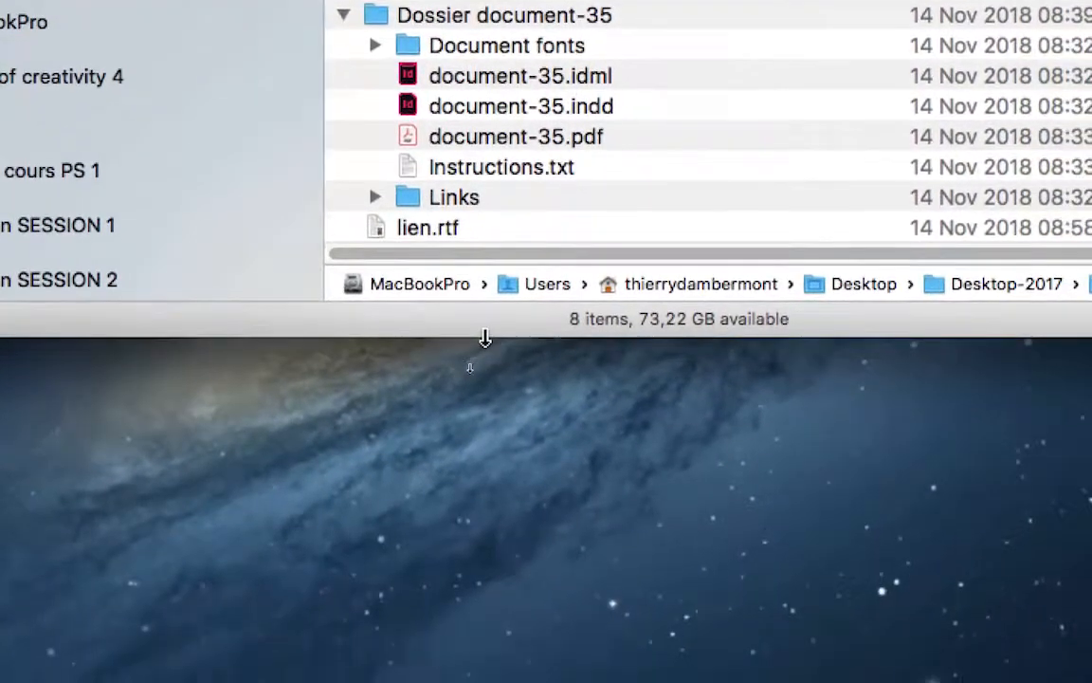
left_click_drag(542, 519, 541, 682)
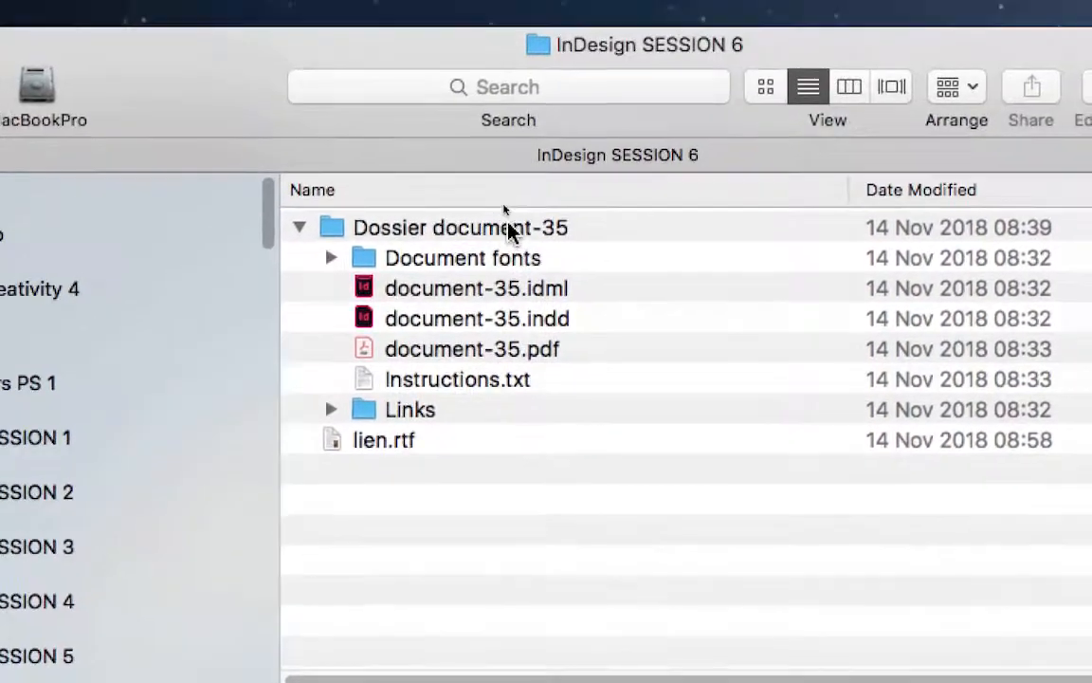
Step: Examine the packaged contents of Dossier document-35: the INDD, IDML and PDF versions, Instructions.txt and the Links folder
left_click(507, 229)
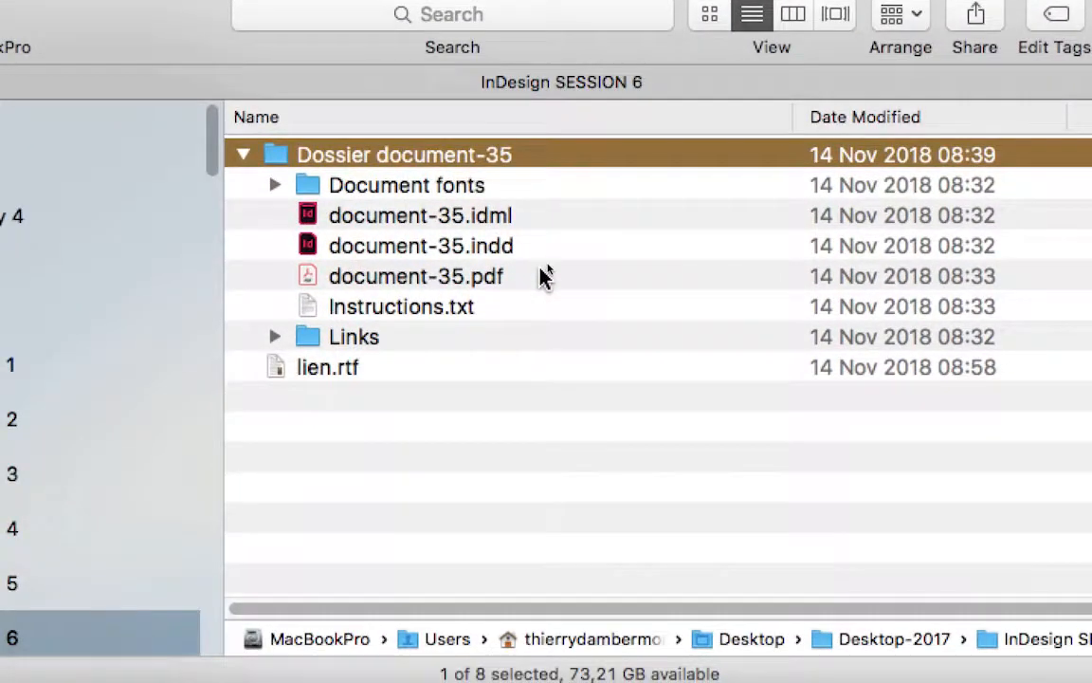
left_click(542, 255)
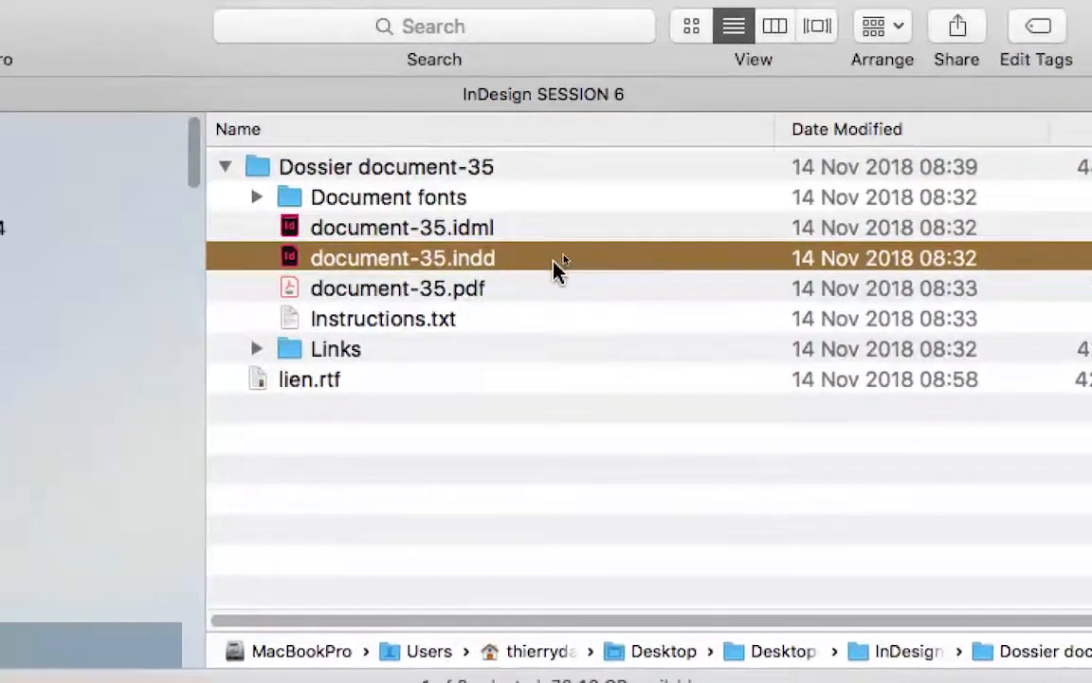
left_click(539, 232)
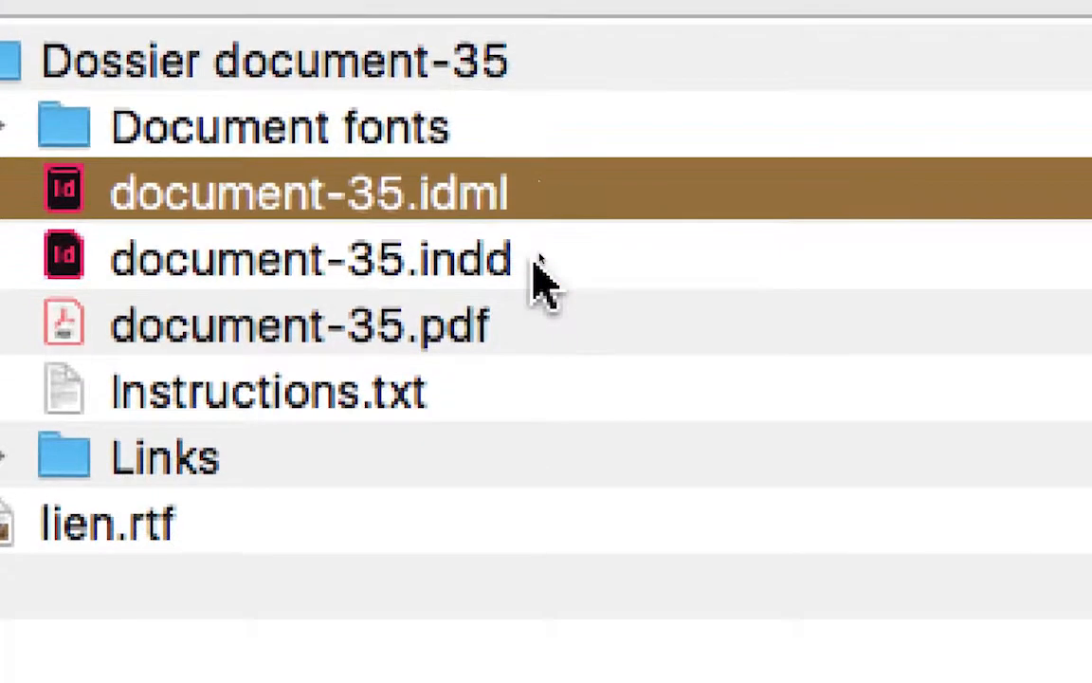
left_click(545, 312)
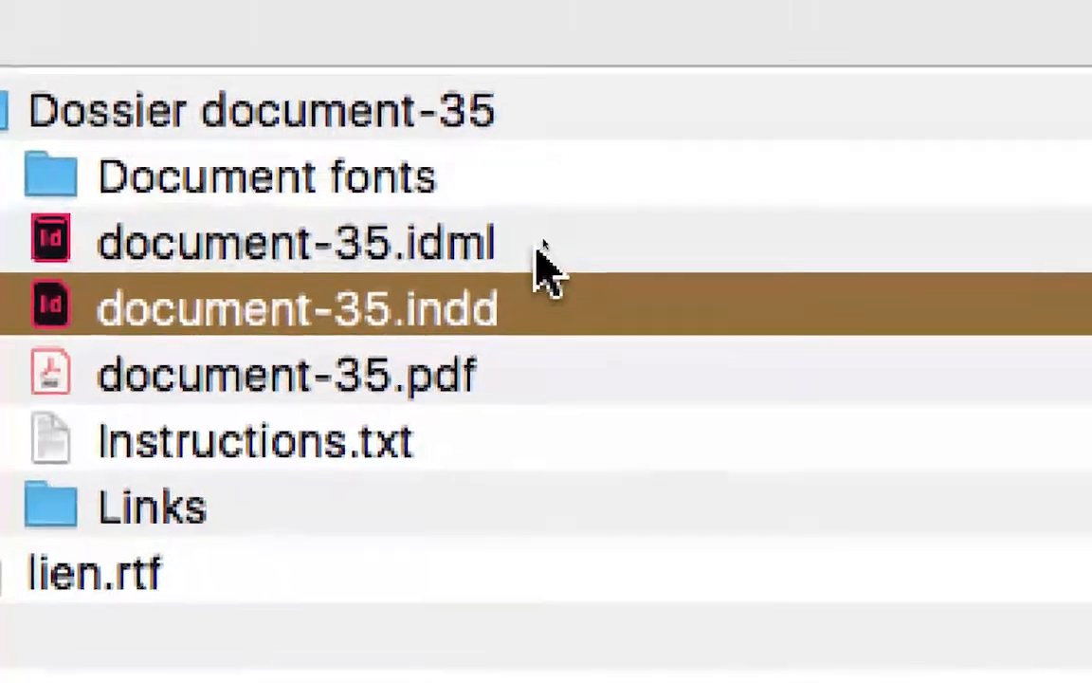
left_click(536, 188)
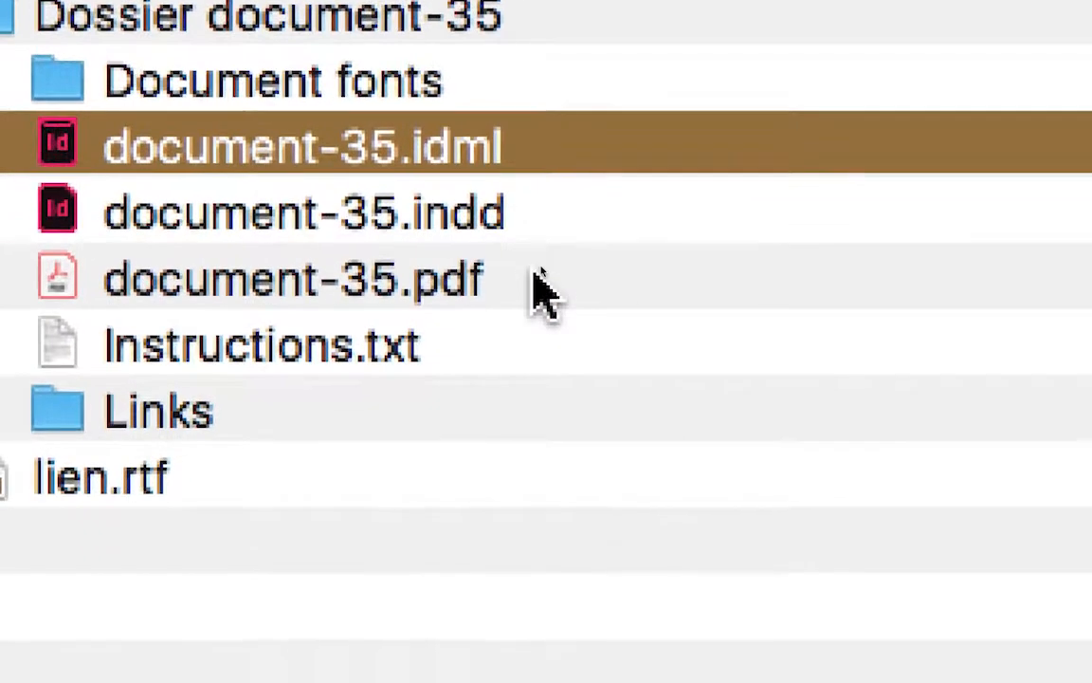
left_click(523, 384)
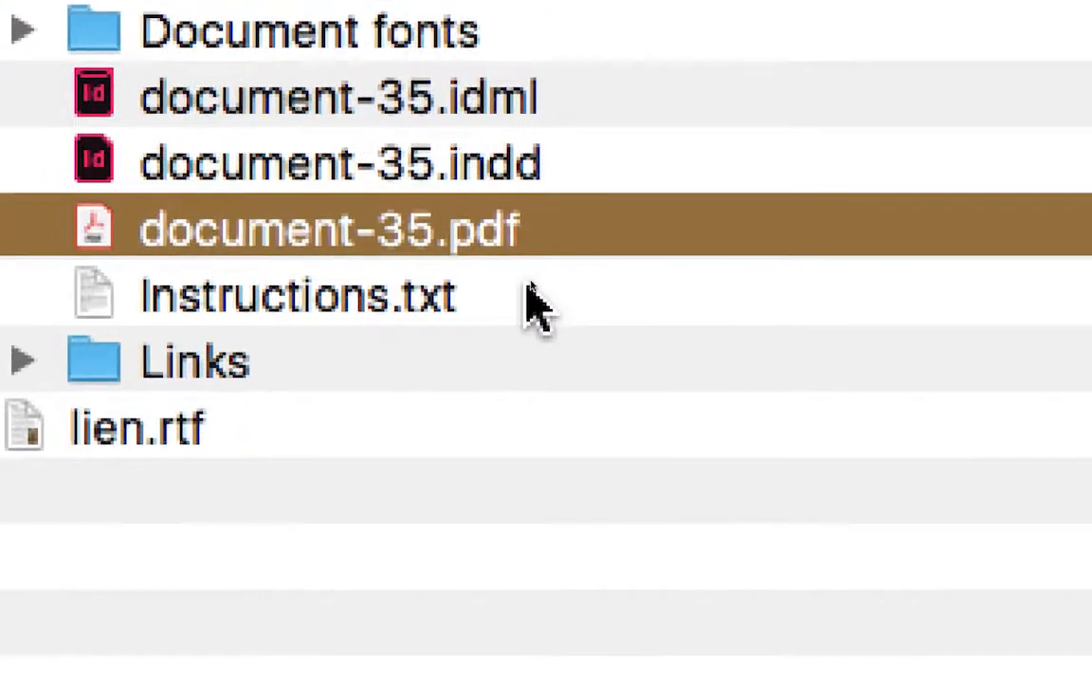
left_click(480, 337)
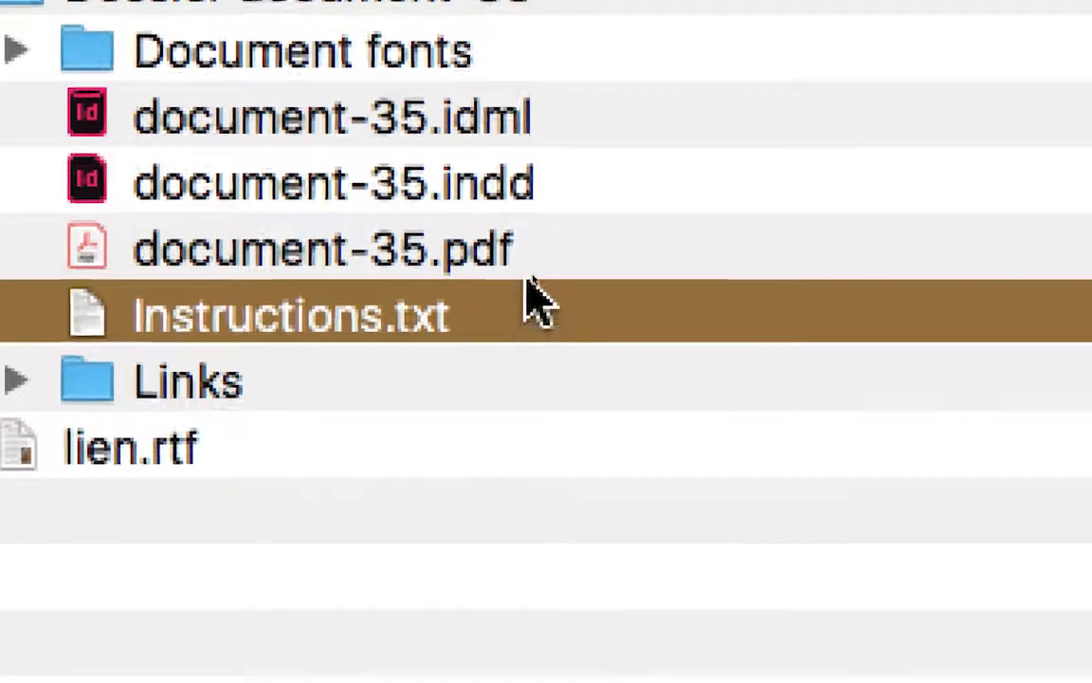
left_click(542, 232)
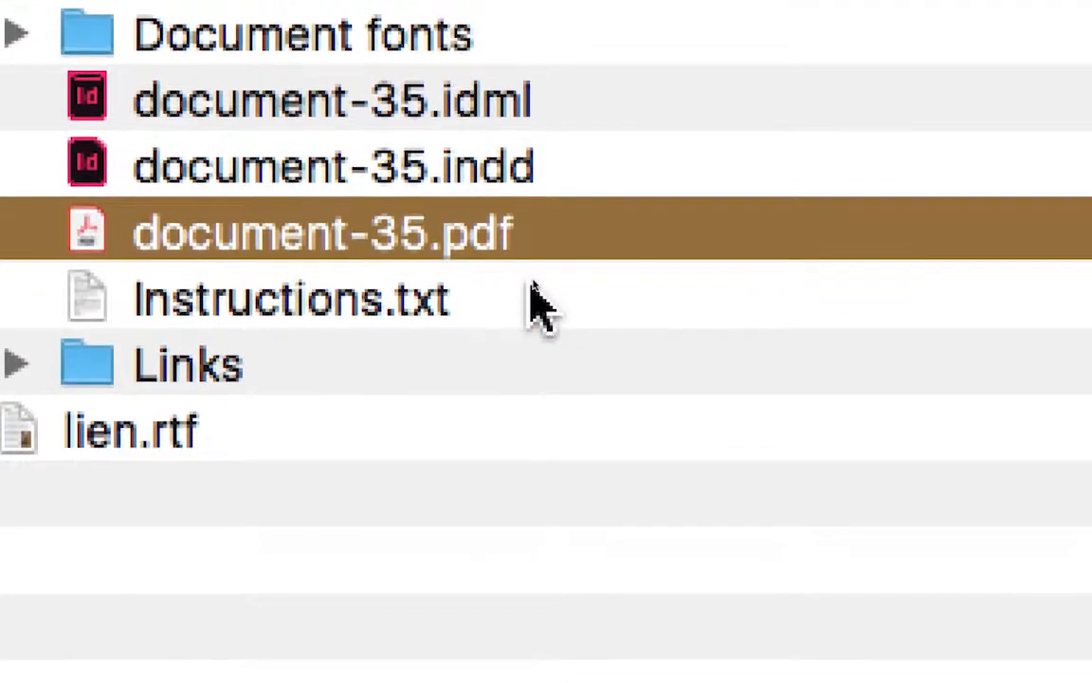
left_click(527, 308)
left_click(398, 385)
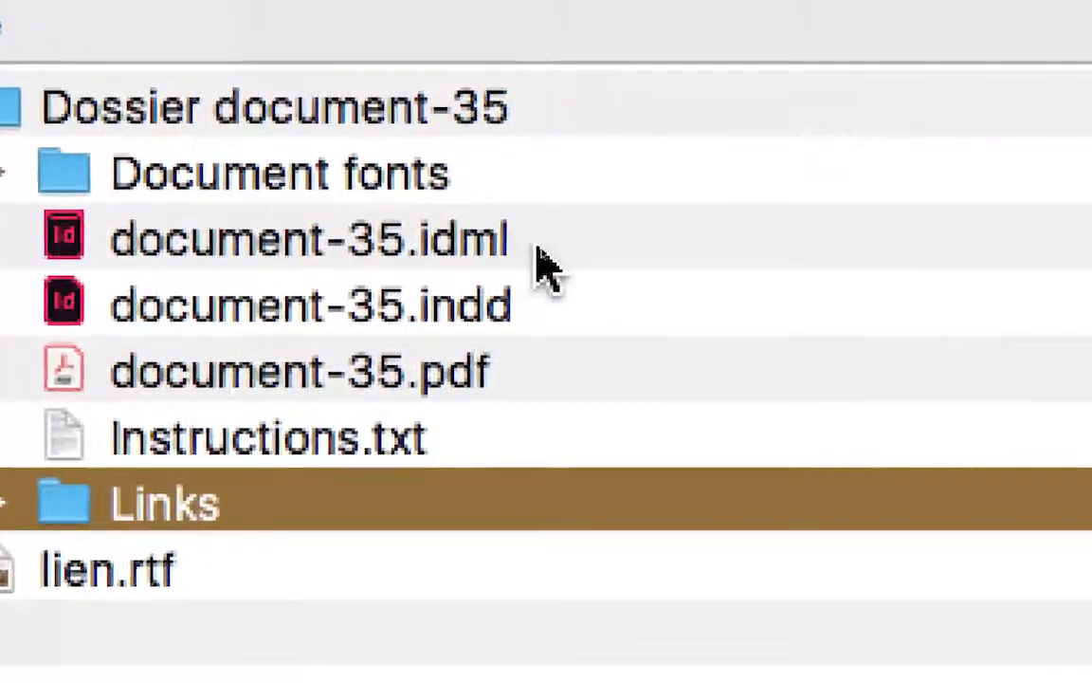
left_click(612, 297)
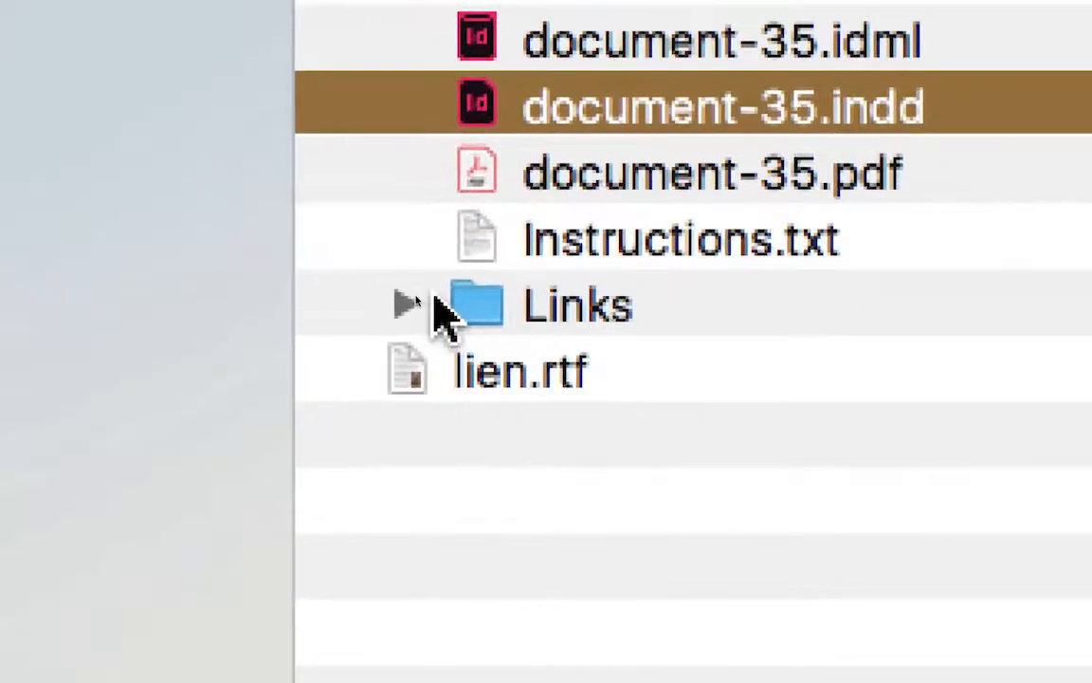
Step: Expand the Links folder and check the file sizes of its PSD images
left_click(424, 299)
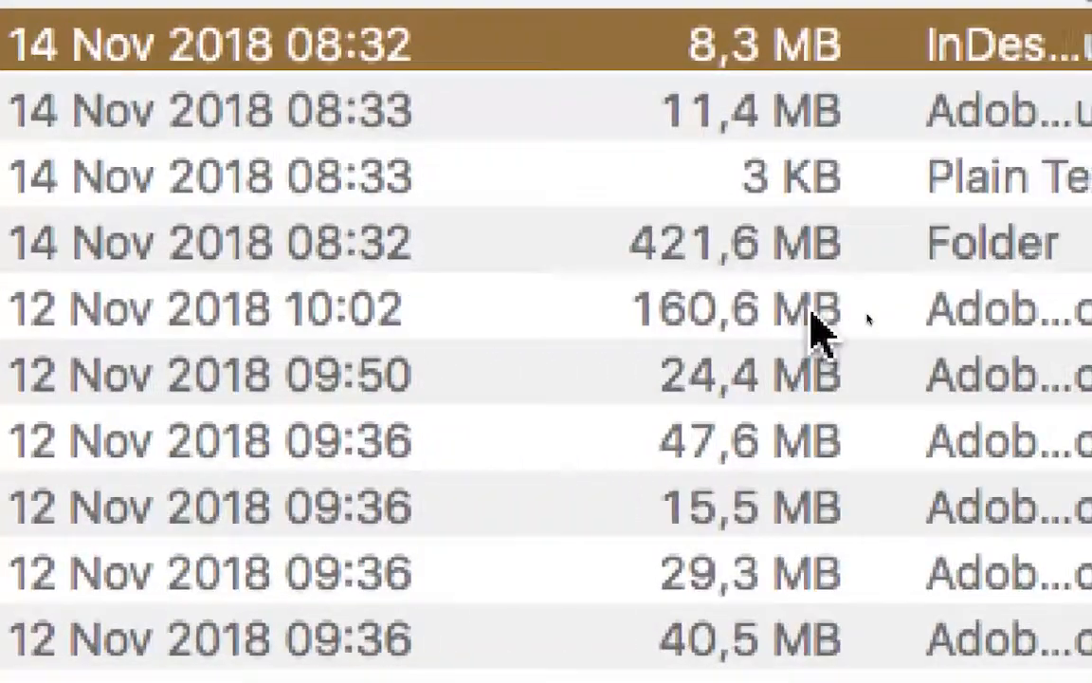
left_click(820, 322)
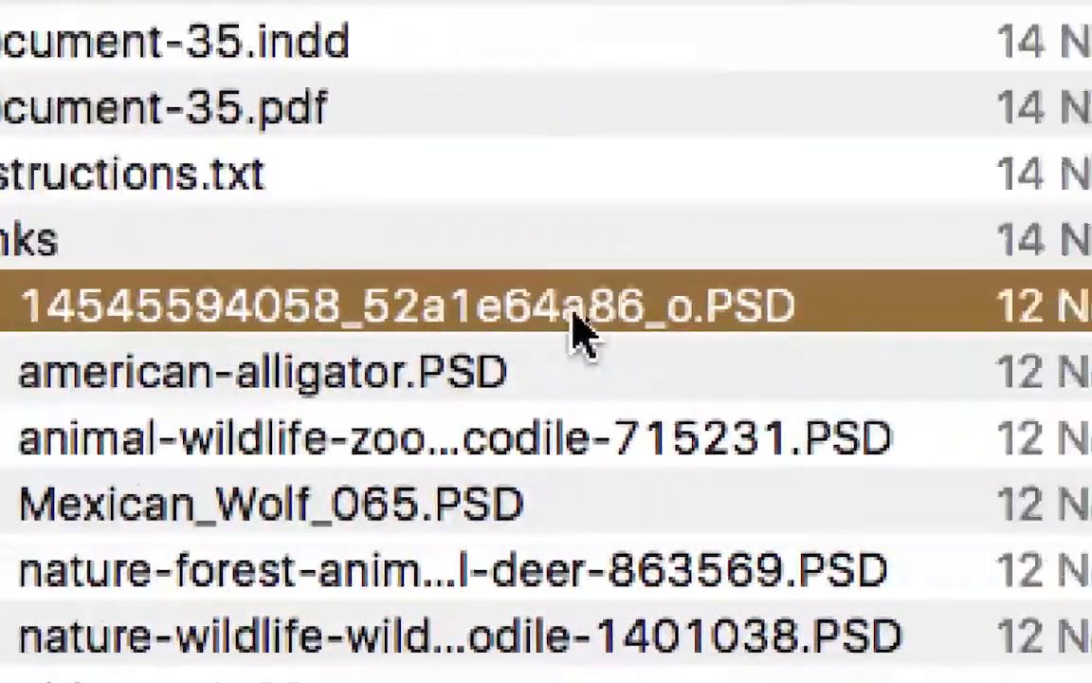
left_click(678, 379)
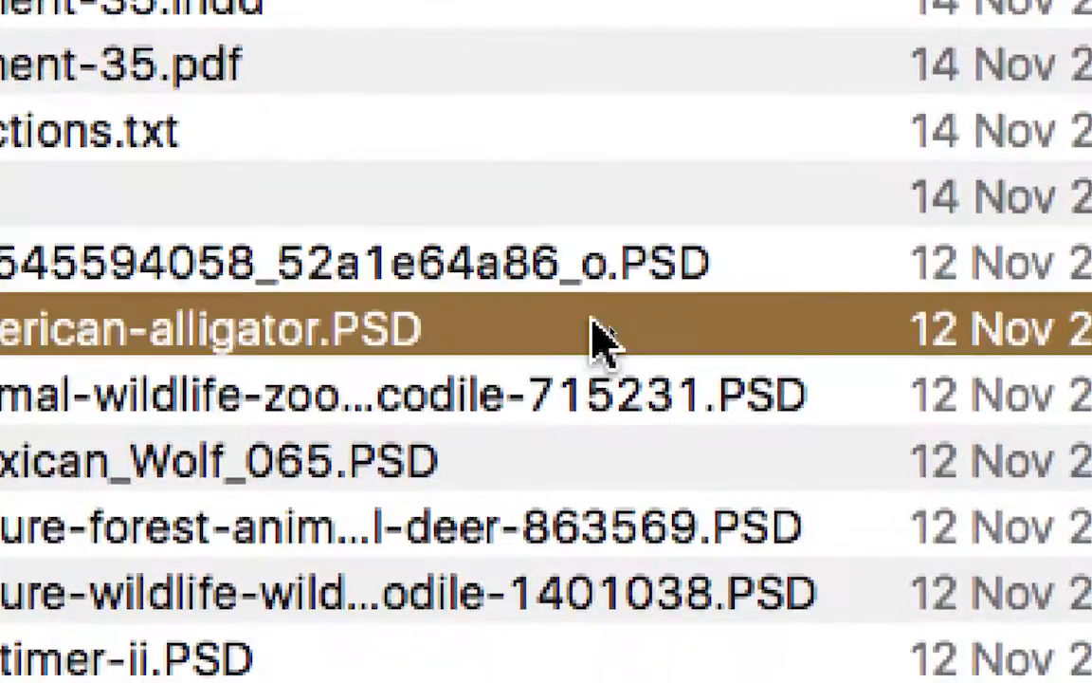
left_click(839, 463)
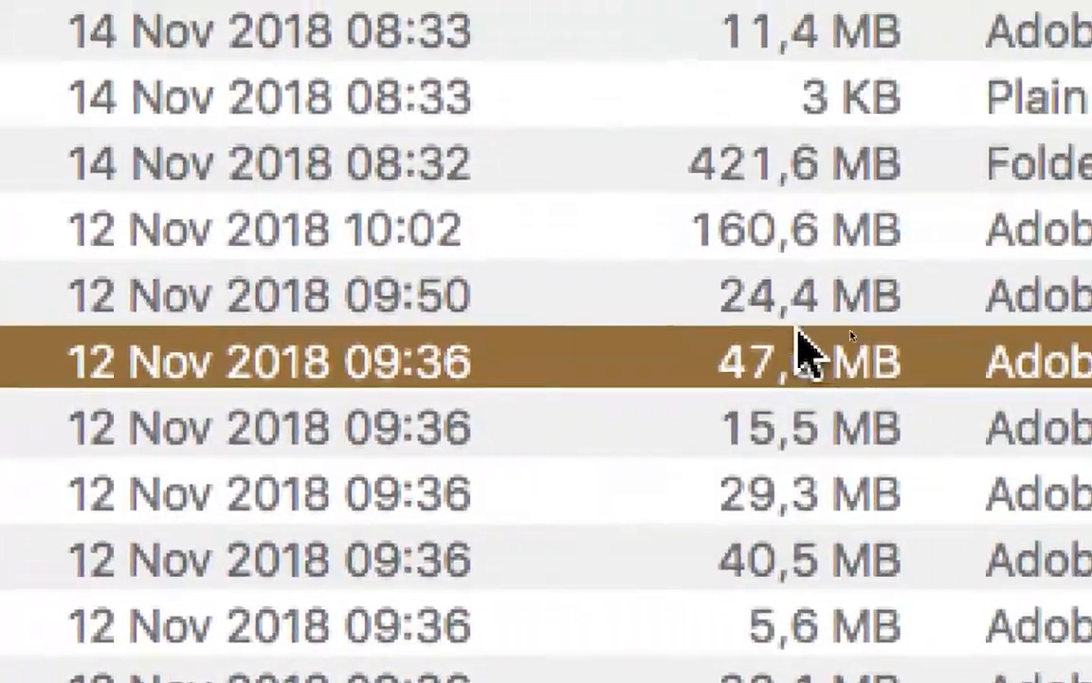
left_click(1071, 193)
left_click(804, 336)
left_click(787, 393)
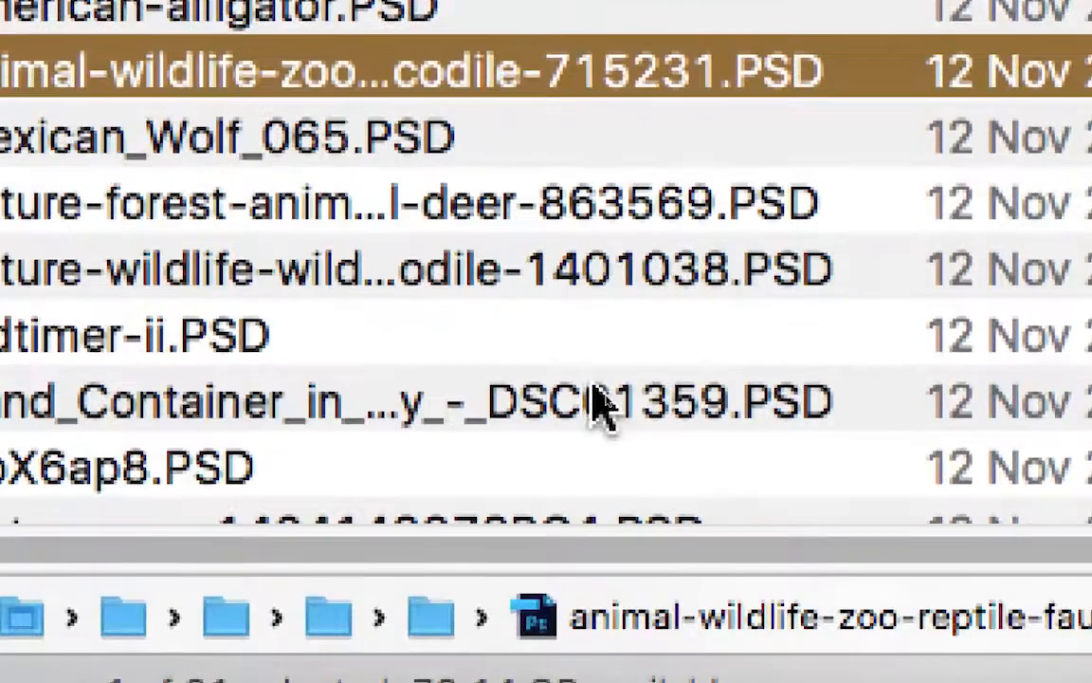
scroll(597, 398, "down", 5)
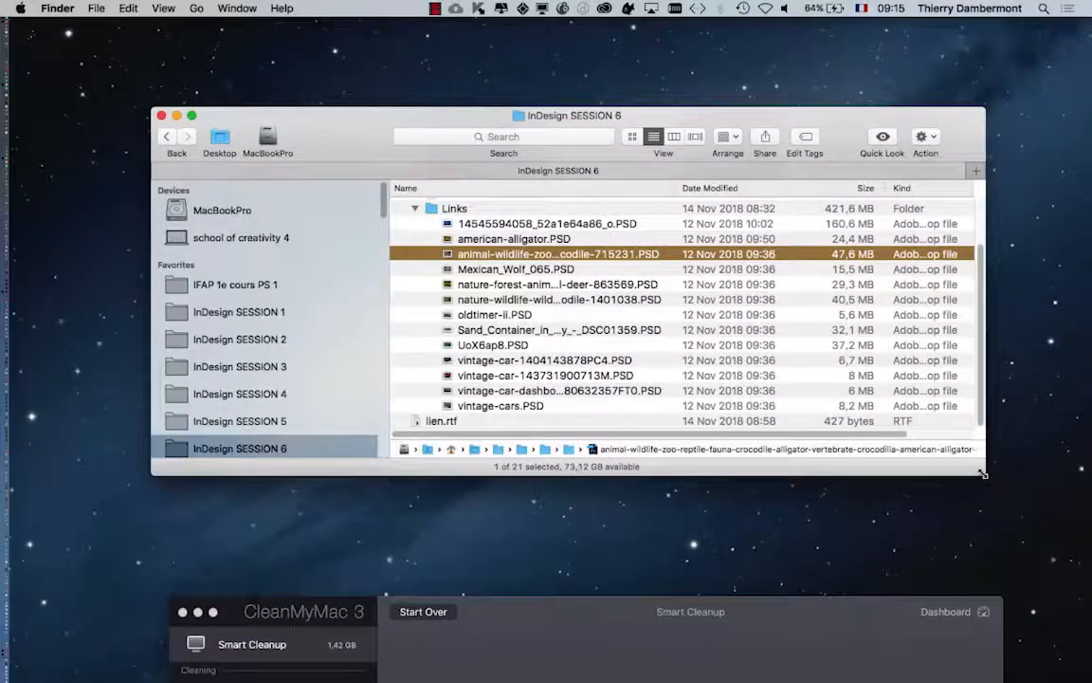
Step: Make the folder window taller and slightly wider, then collapse and re-expand the Links folder
left_click_drag(983, 474, 1006, 555)
left_click(414, 287)
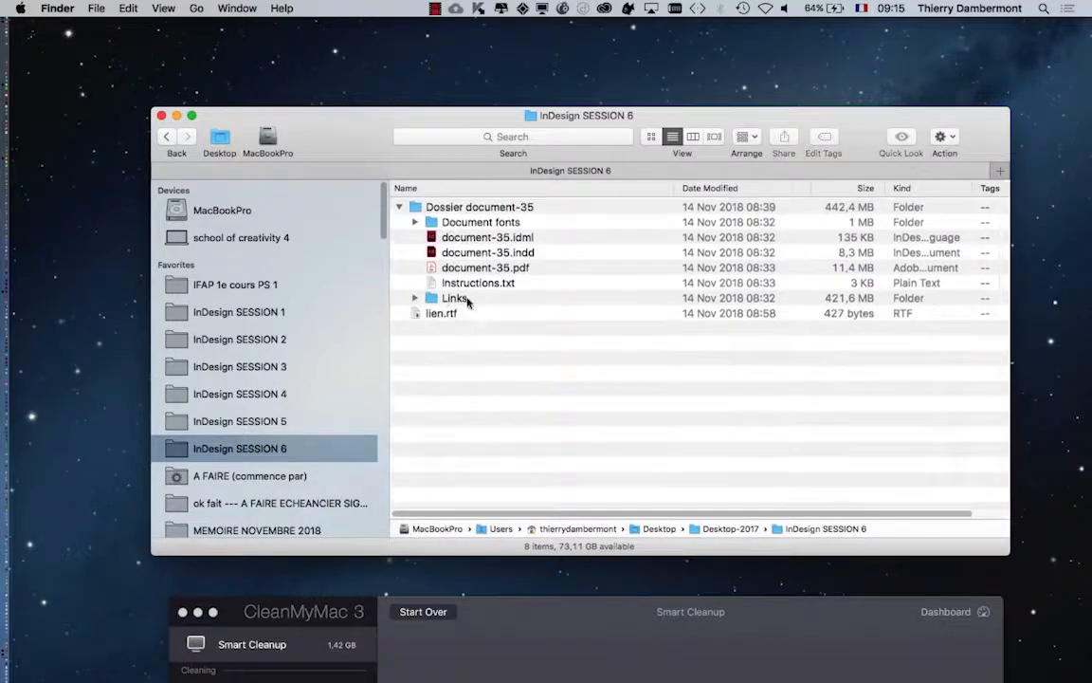
left_click(414, 298)
Step: Look through the linked PSD images in the Links folder, from the animal pictures to the vintage car files
left_click(531, 328)
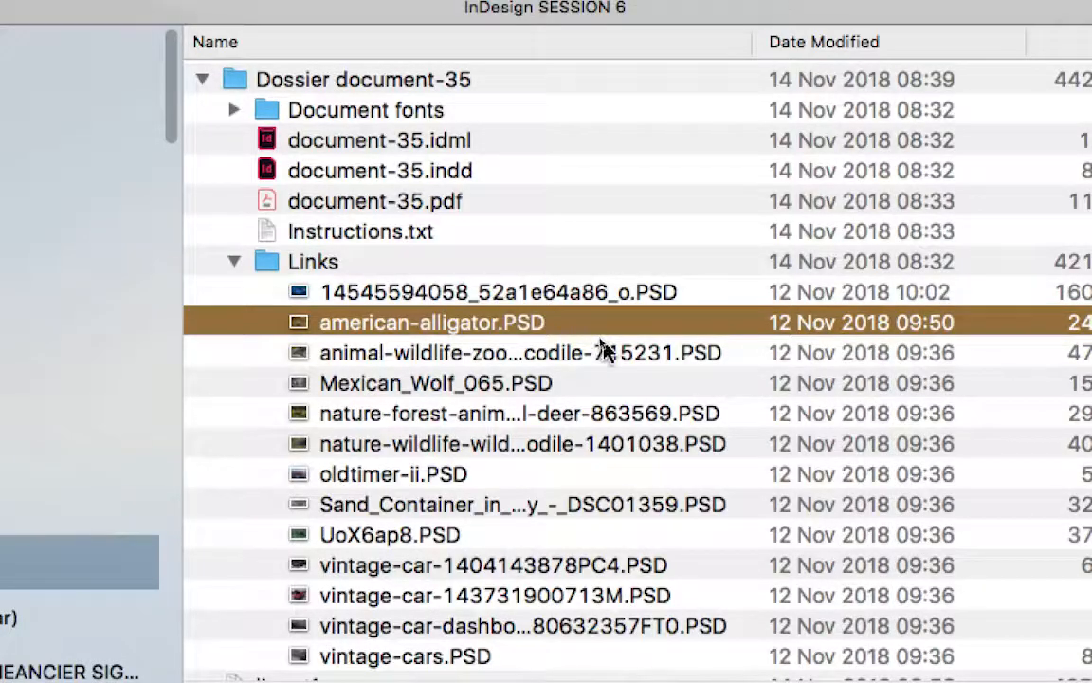
left_click(605, 354)
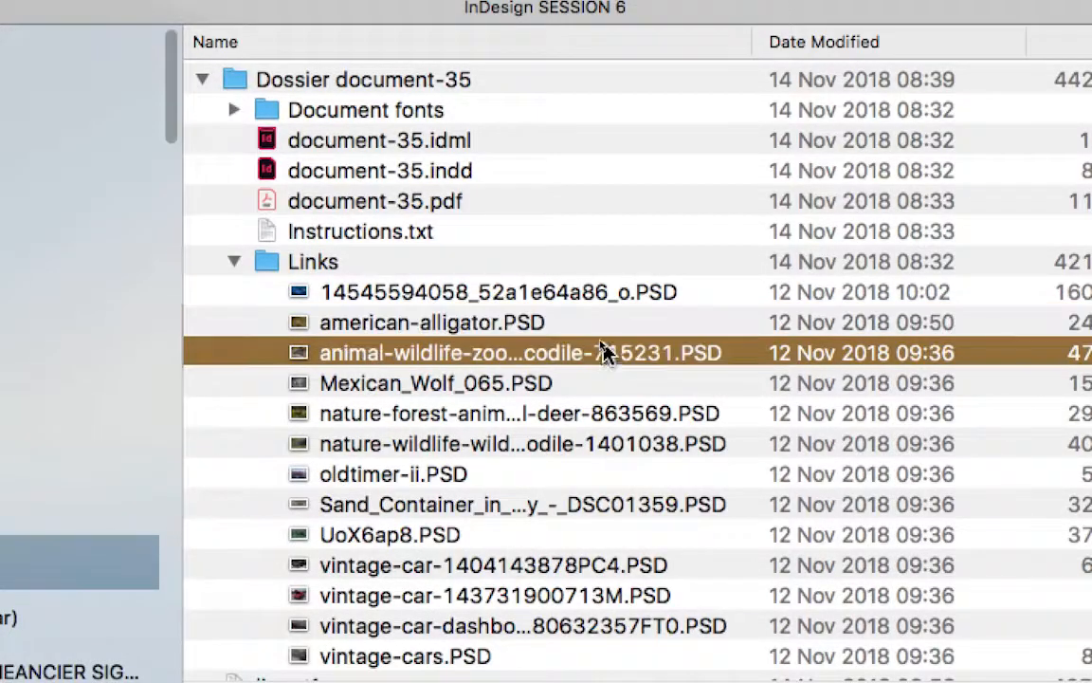
left_click(607, 382)
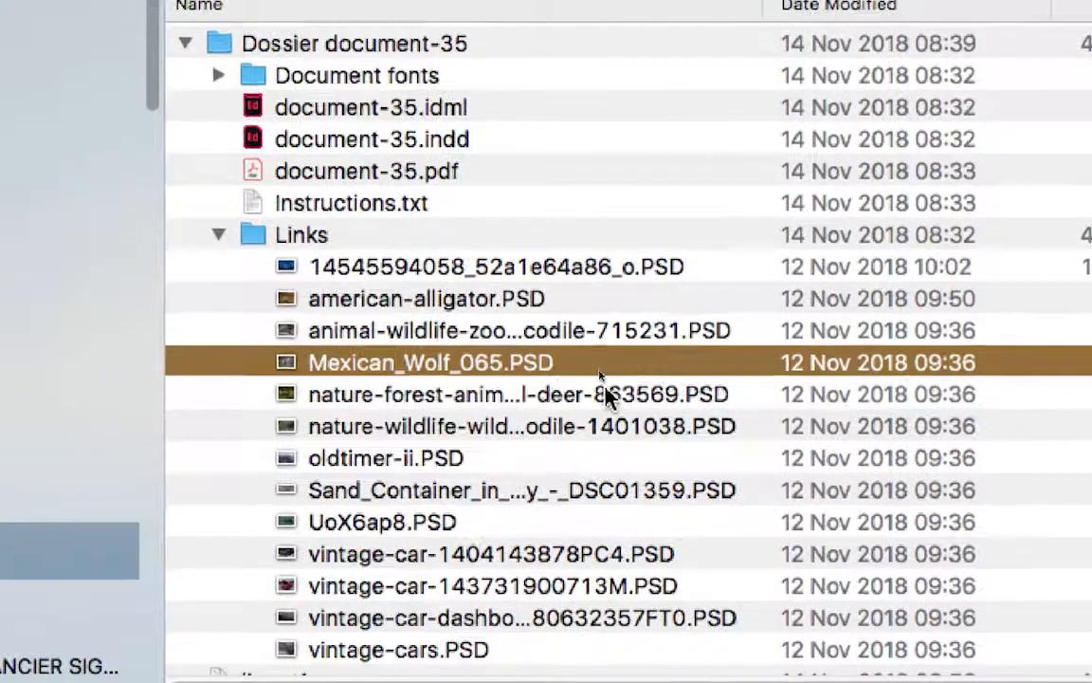
left_click(606, 393)
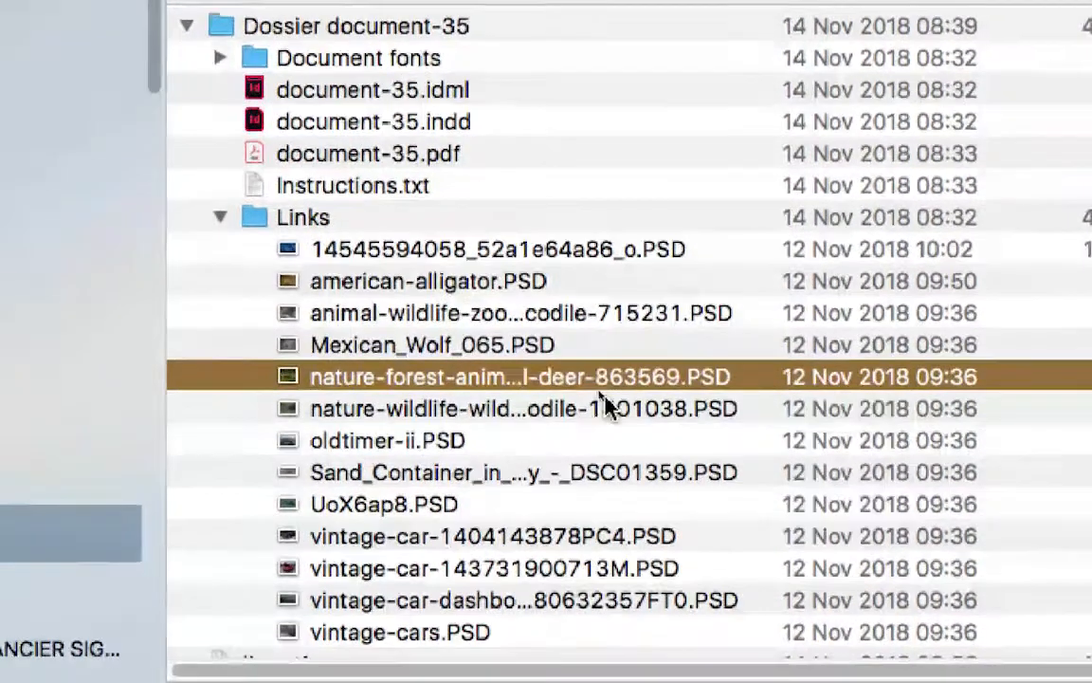
left_click(604, 458)
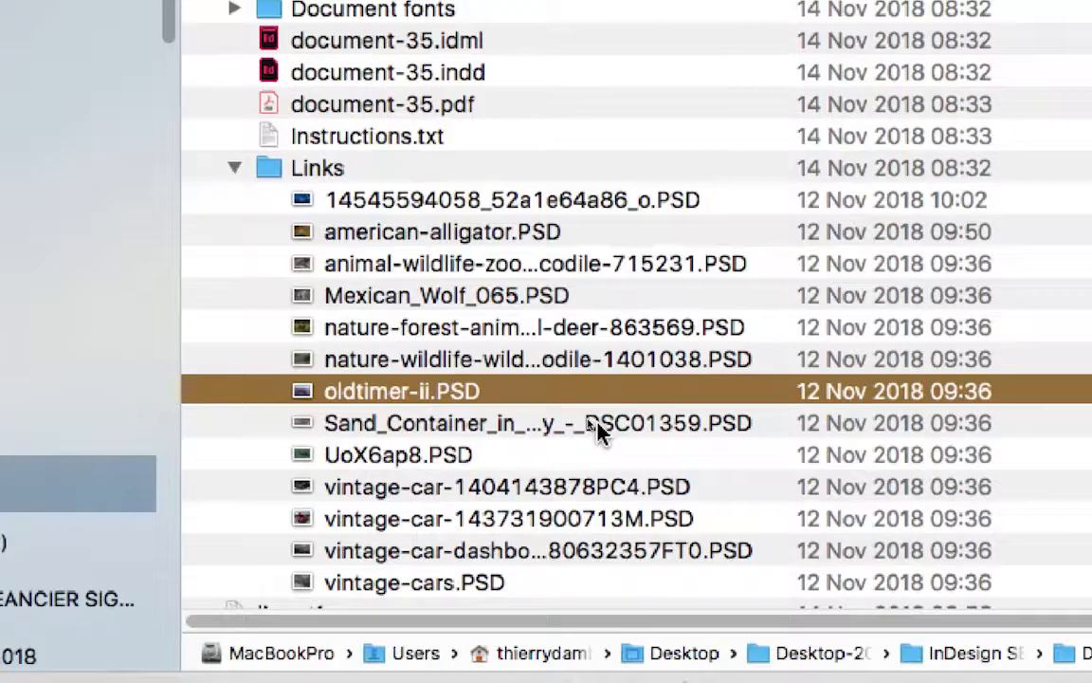
left_click(597, 428)
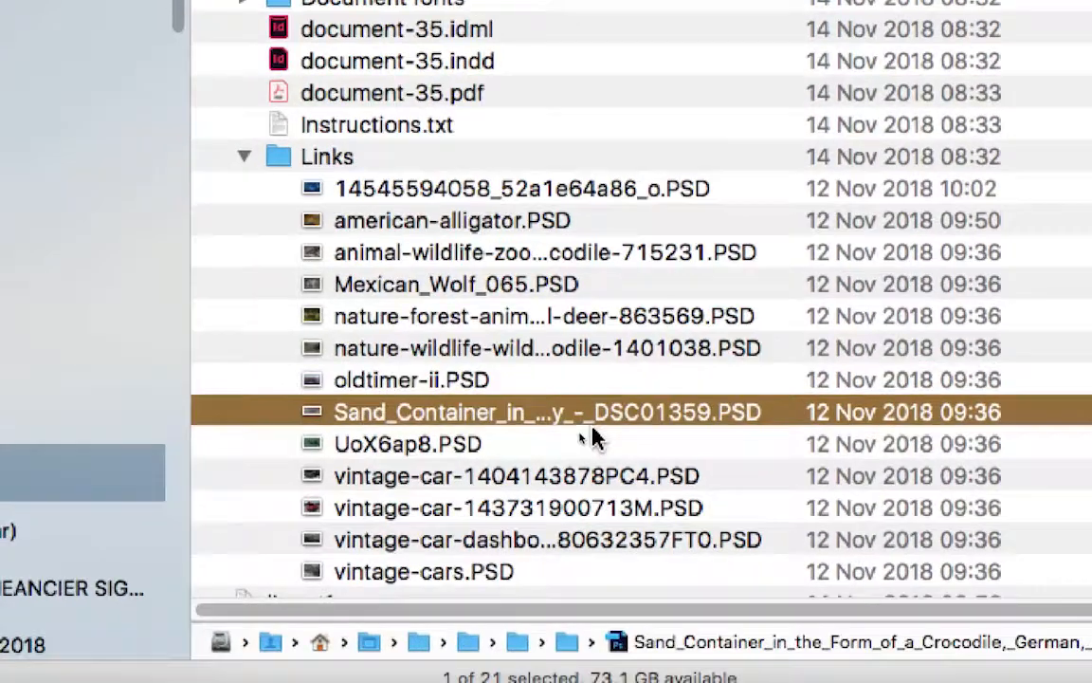
left_click(595, 455)
left_click(597, 486)
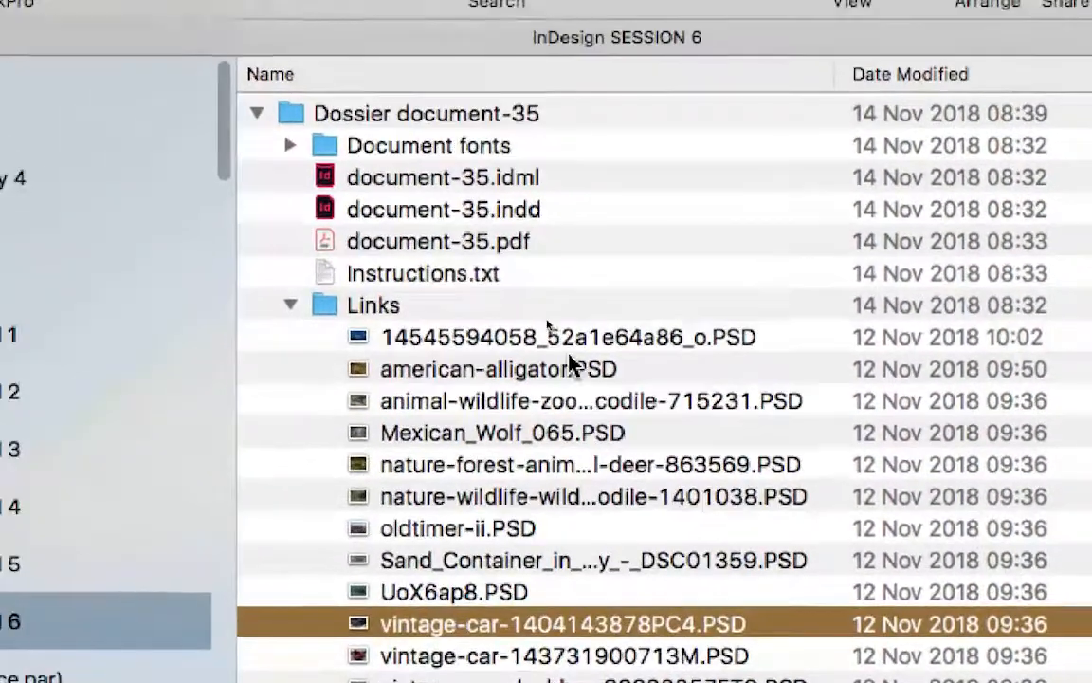
left_click(523, 270)
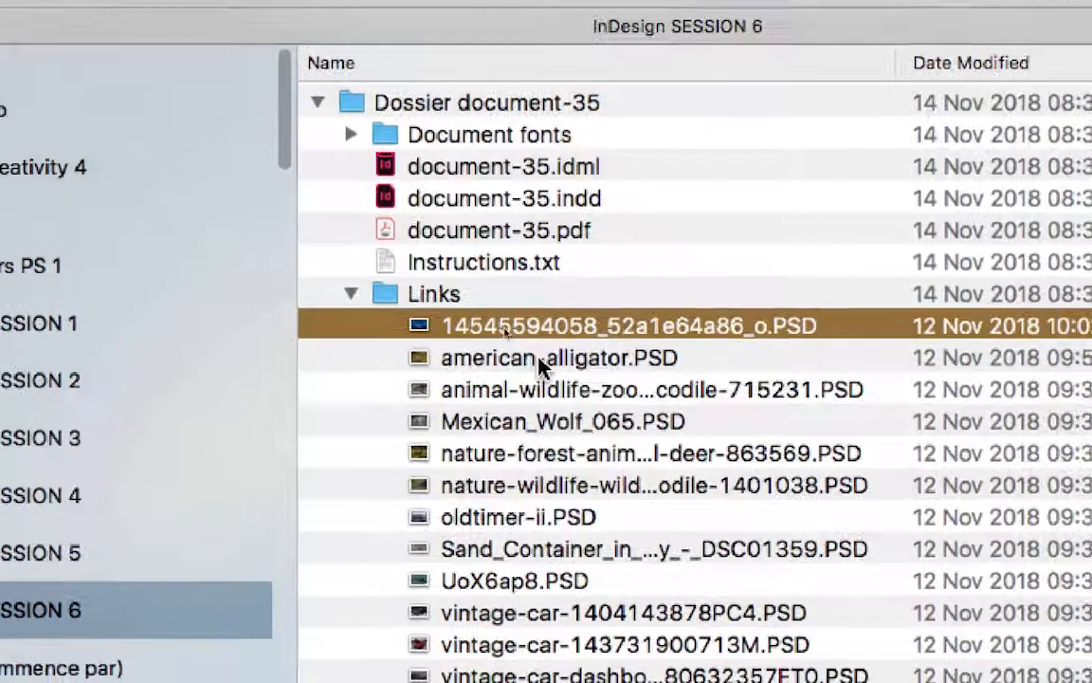
left_click(678, 395)
left_click(677, 491)
left_click(677, 556)
left_click(545, 483)
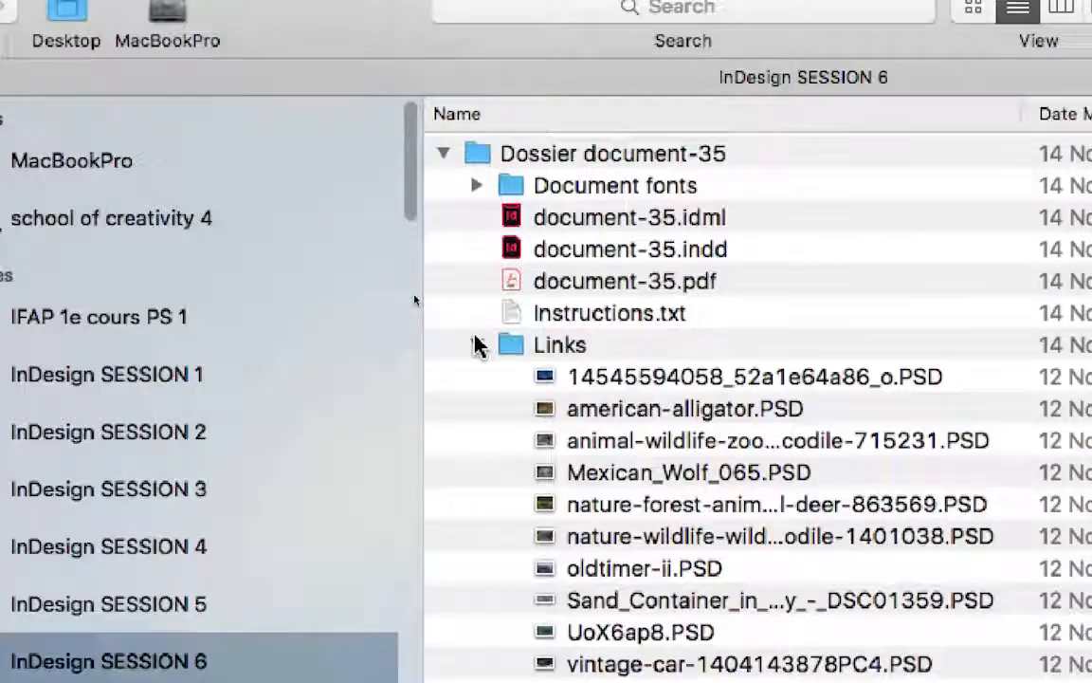
Step: Collapse the Links folder, re-expand it to show its PSD images, and collapse it again
left_click(339, 101)
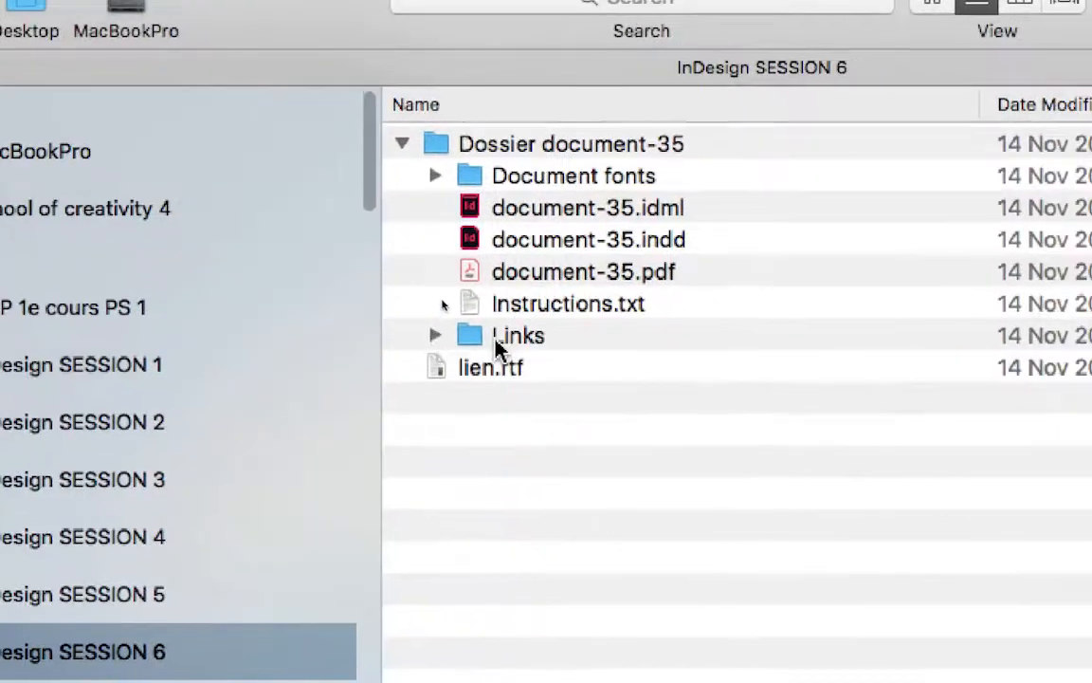
left_click(475, 341)
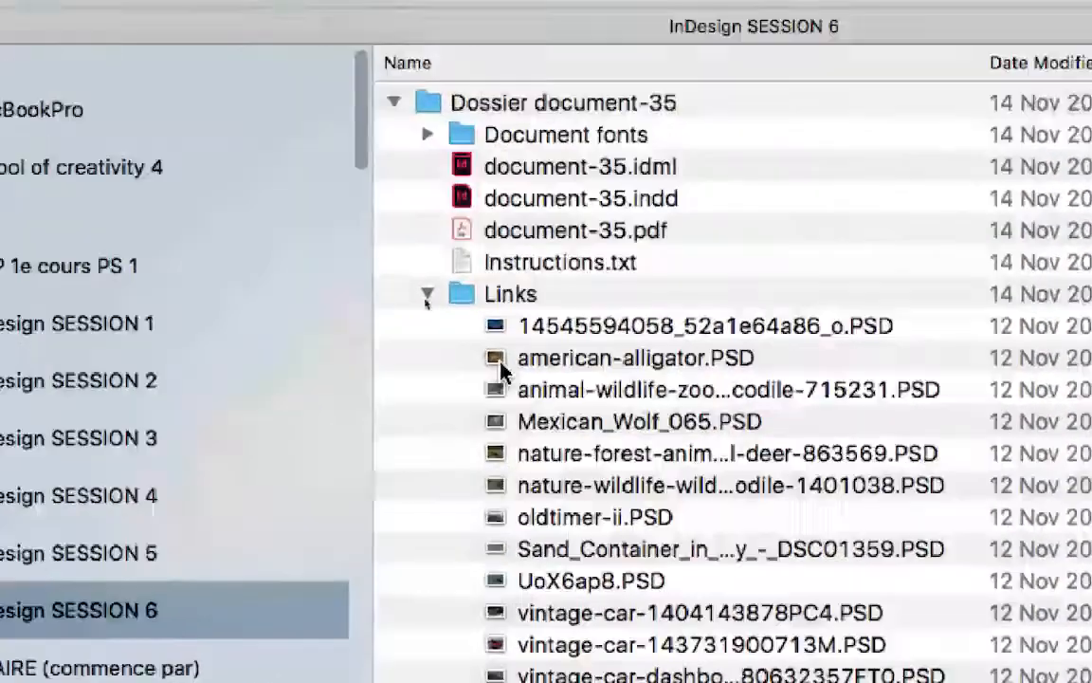
left_click(373, 144)
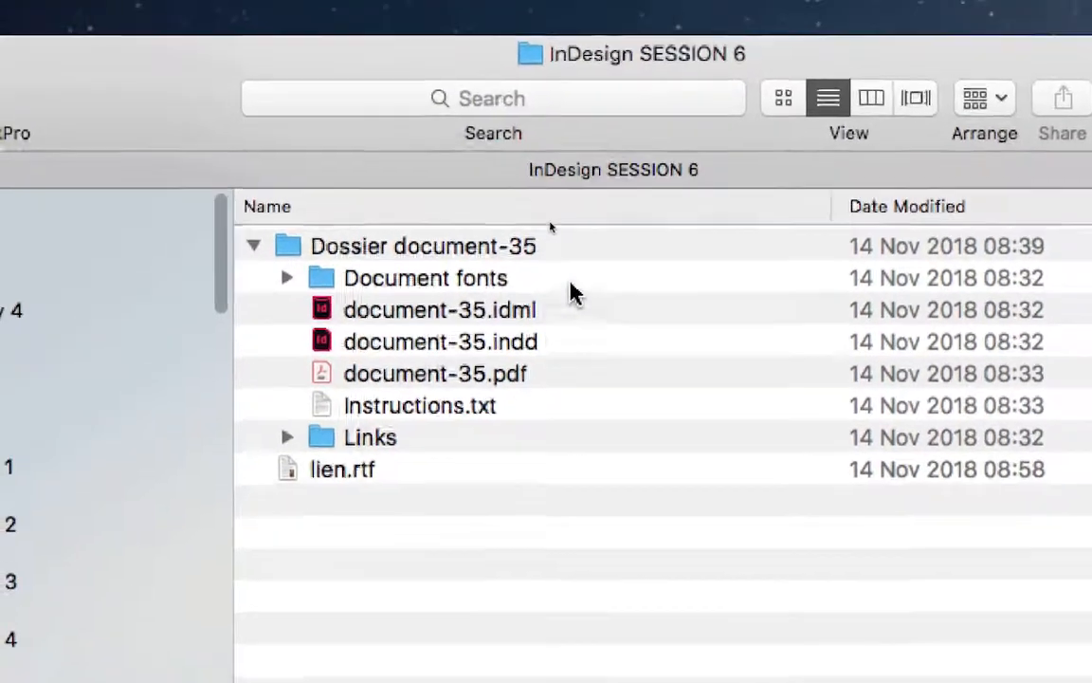
Step: Expand the Document fonts folder and look through its packaged files, from AdobeFnt19.lst to MyriadPro-Bold.otf
left_click(572, 284)
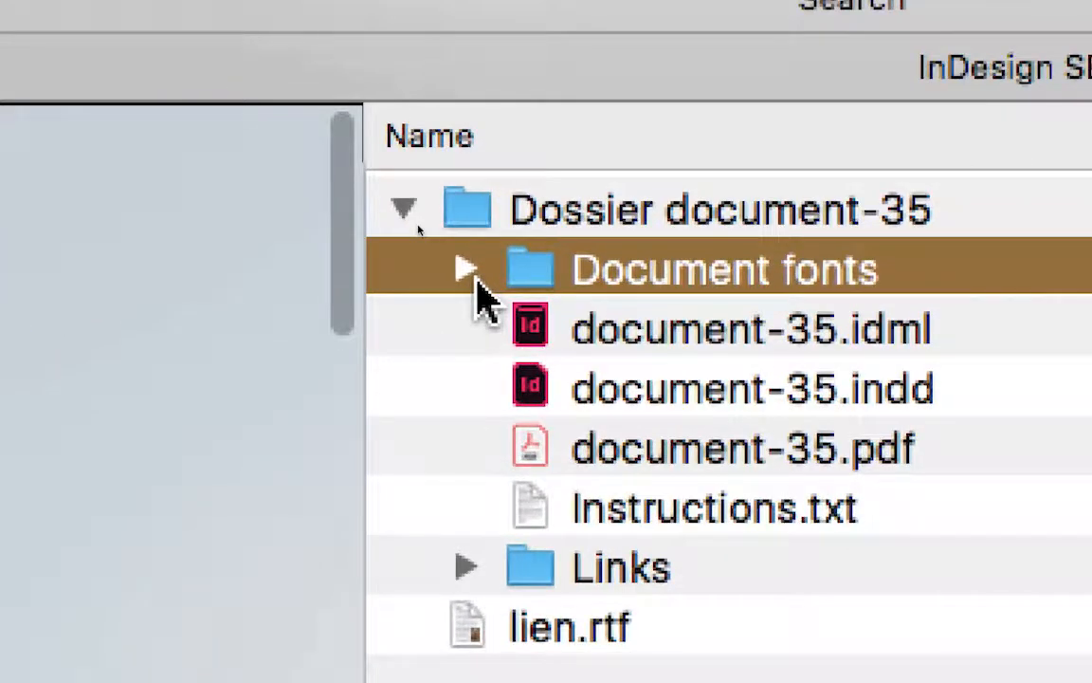
left_click(474, 281)
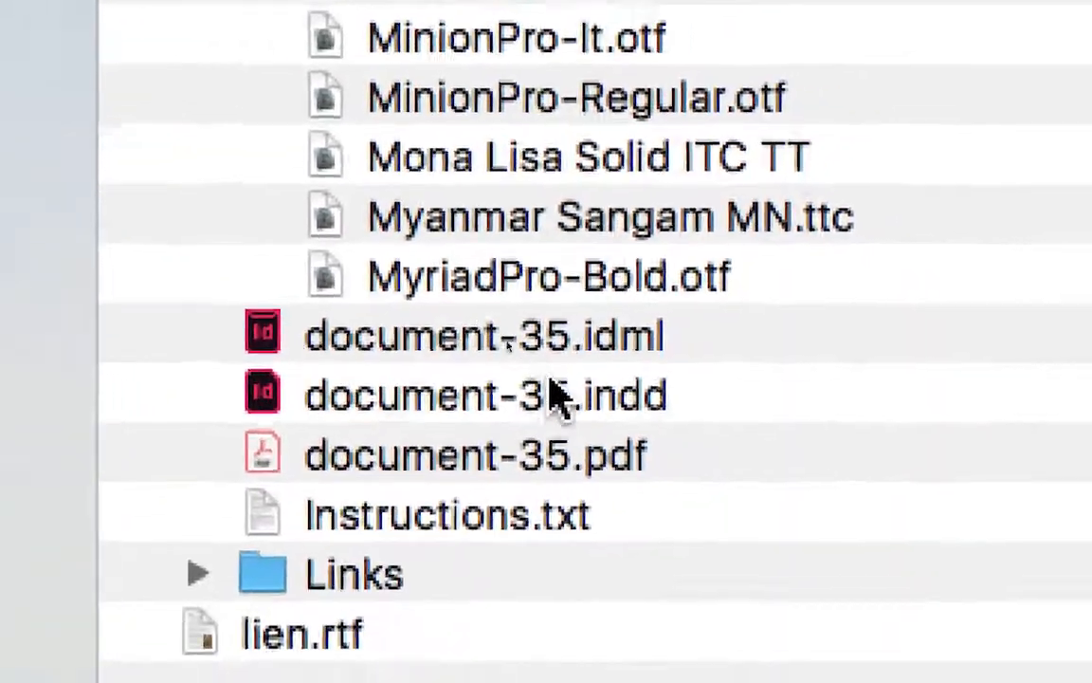
left_click(579, 395)
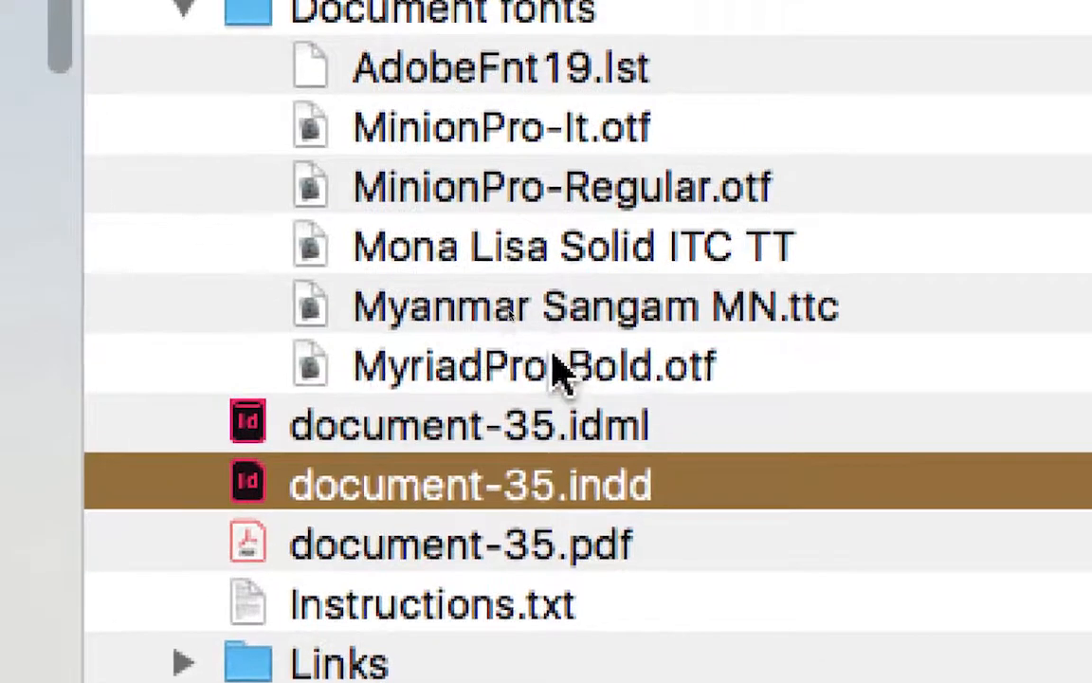
left_click(444, 262)
left_click(427, 204)
left_click(553, 332)
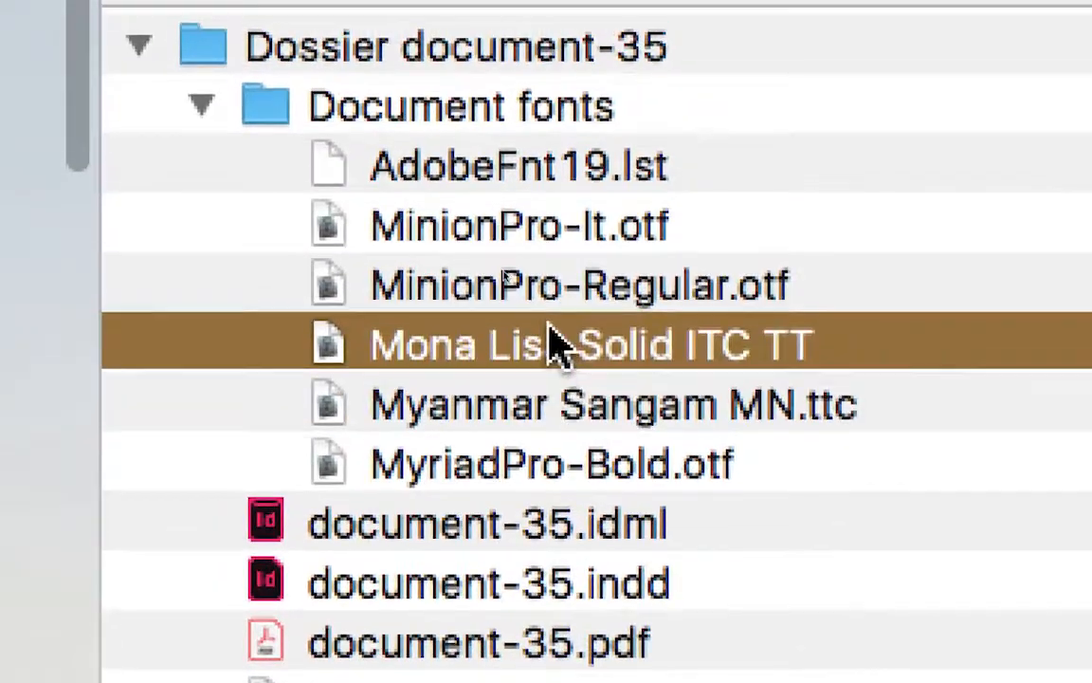
left_click(556, 294)
left_click(539, 178)
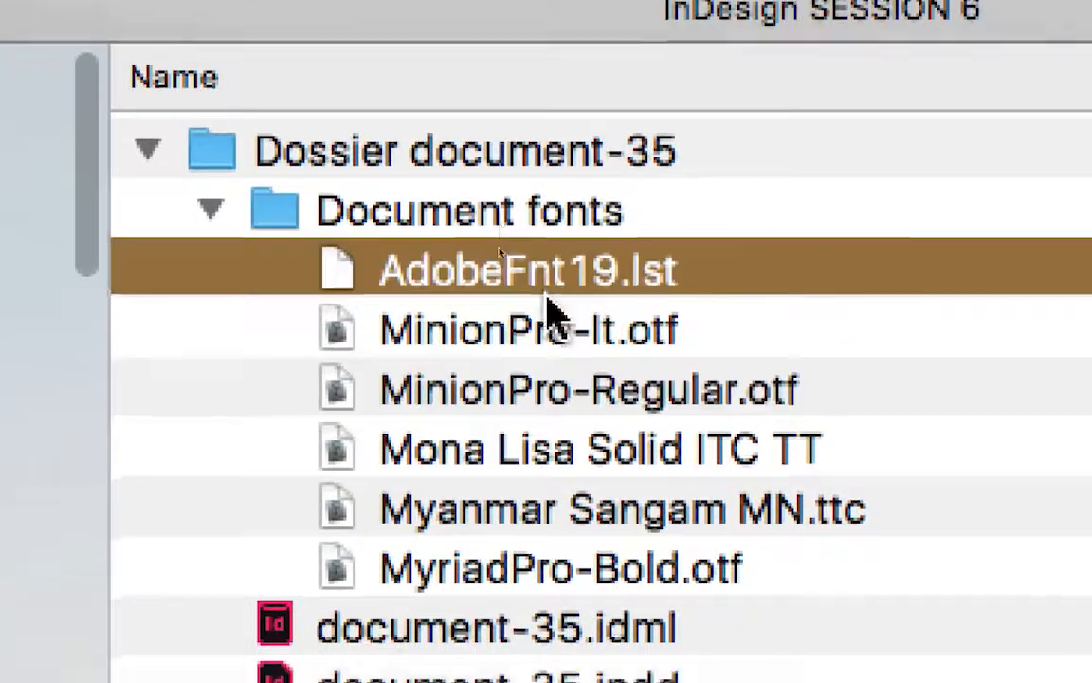
left_click(542, 331)
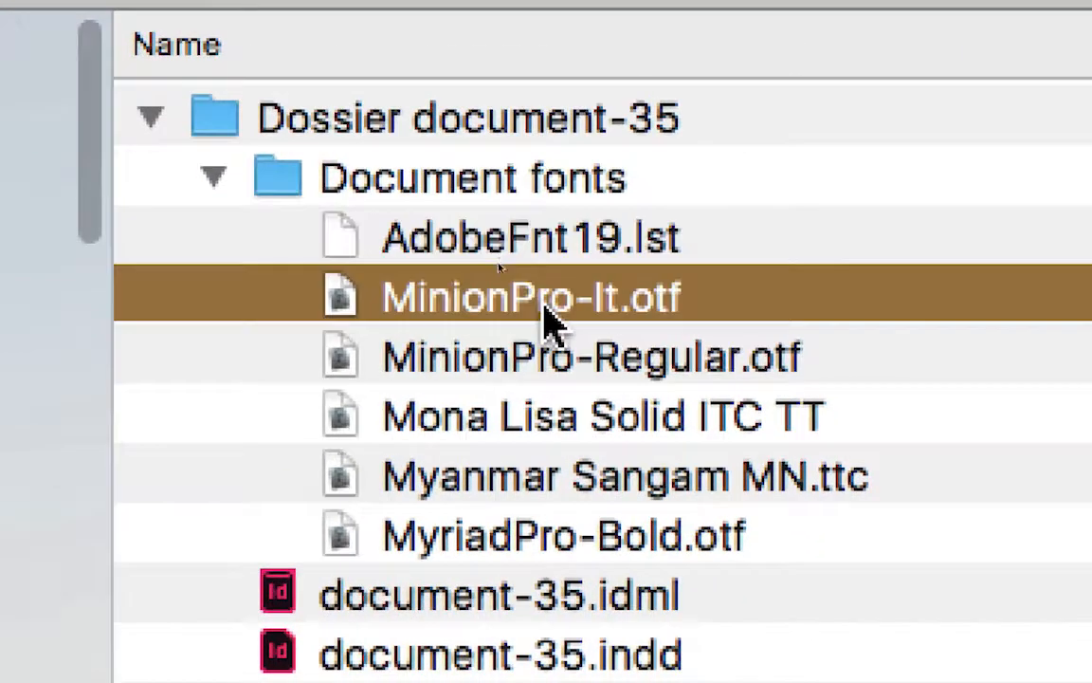
left_click(542, 391)
left_click(542, 449)
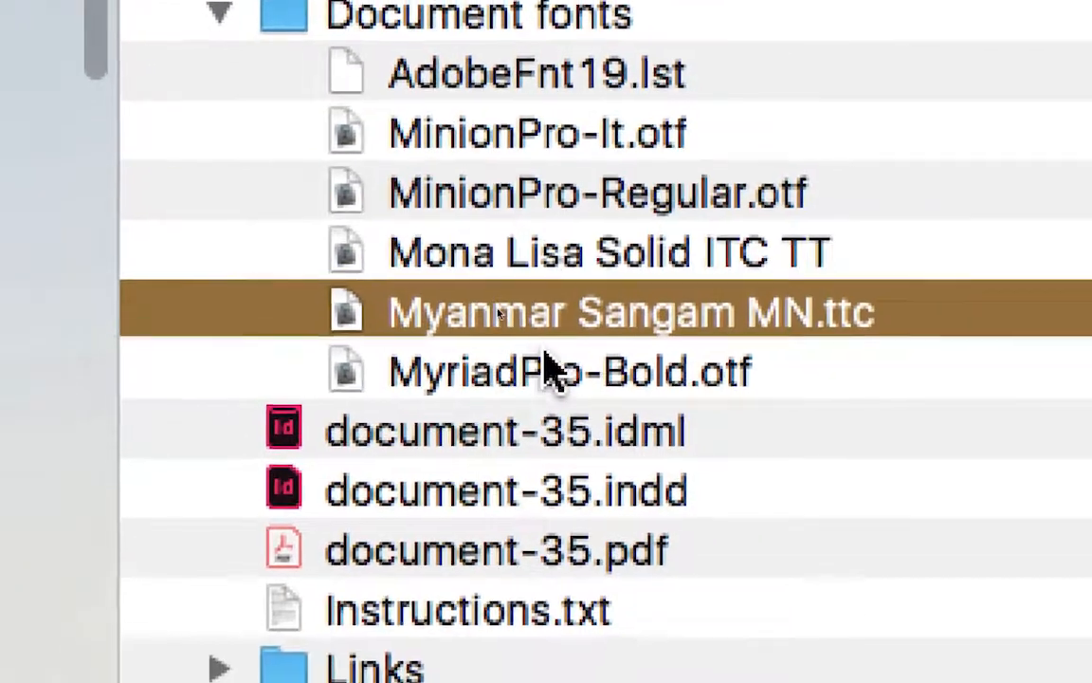
left_click(554, 369)
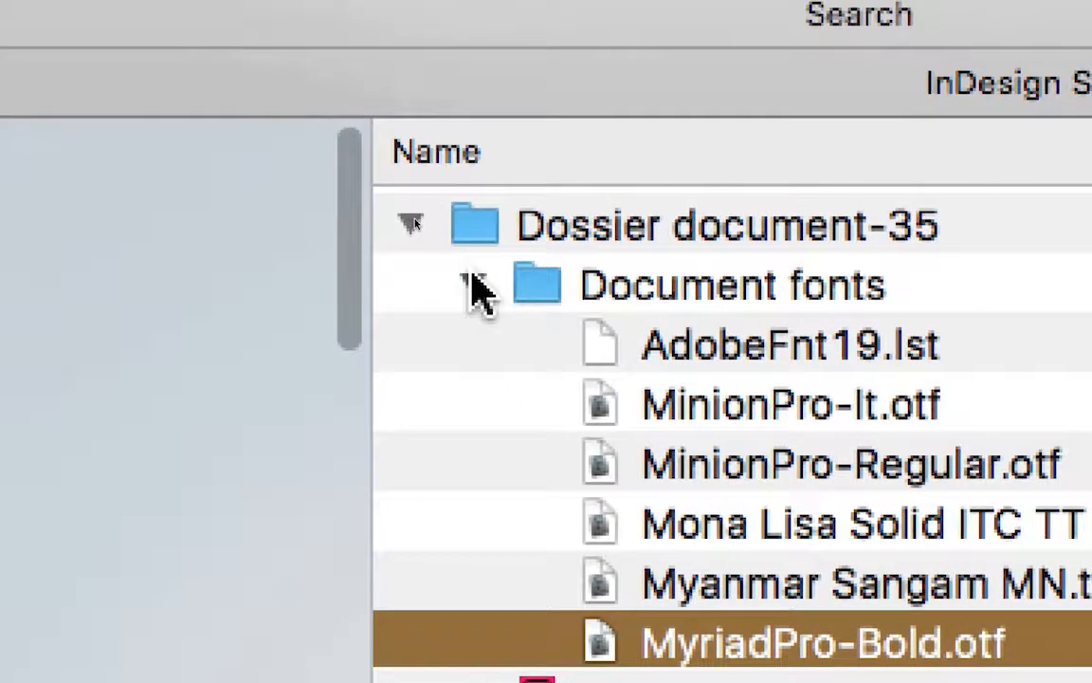
Step: Collapse the Document fonts folder, highlight document-35.indd, and show the packaged fonts once more
left_click(246, 178)
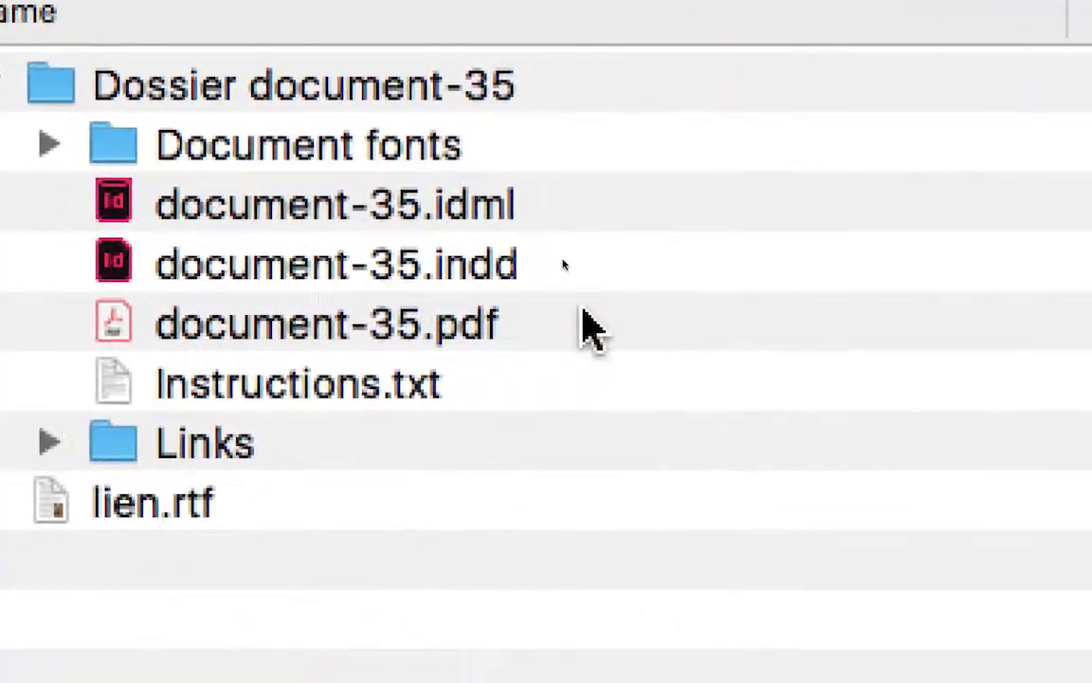
left_click(920, 432)
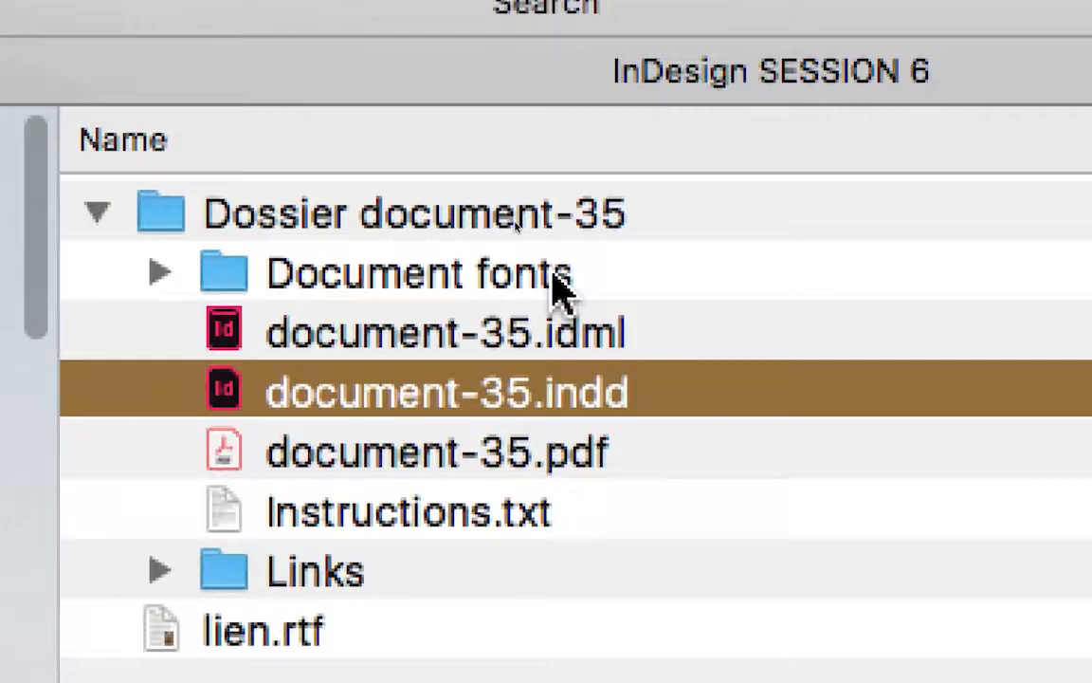
left_click(3, 176)
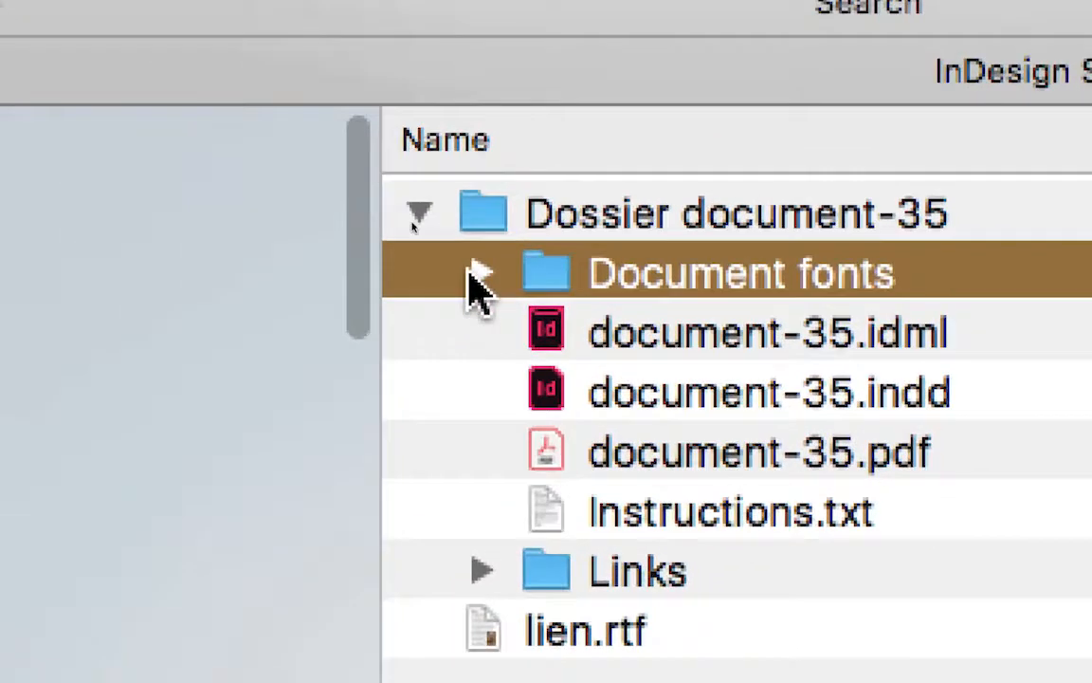
left_click(479, 275)
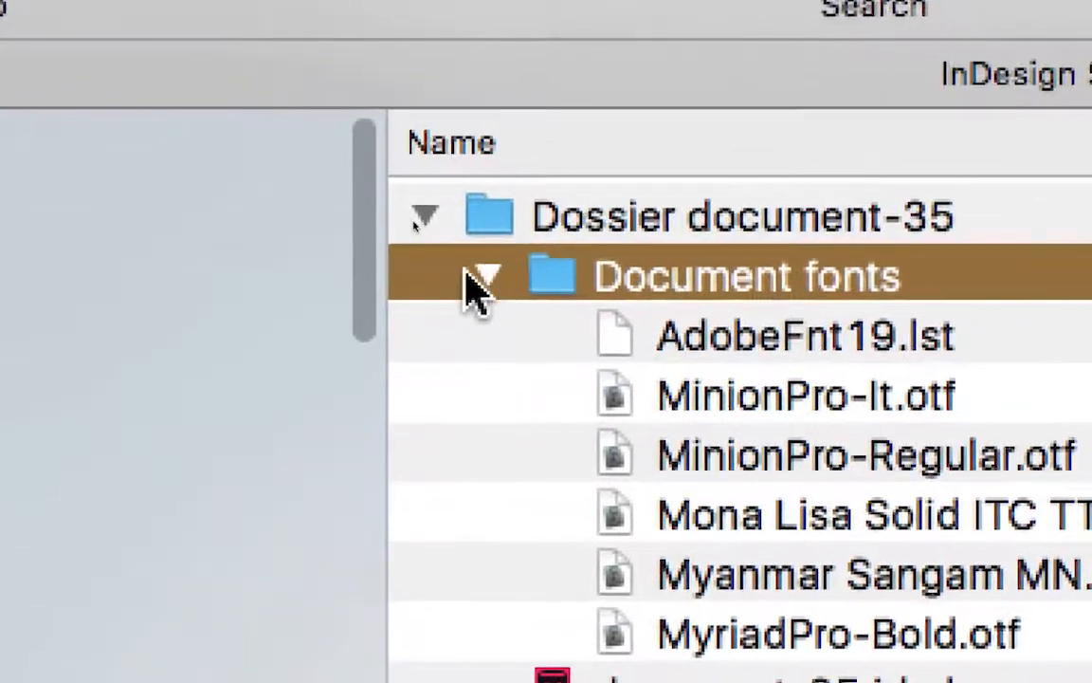
Step: Collapse the Document fonts folder and open document-35.indd in InDesign
left_click(478, 276)
left_click(594, 296)
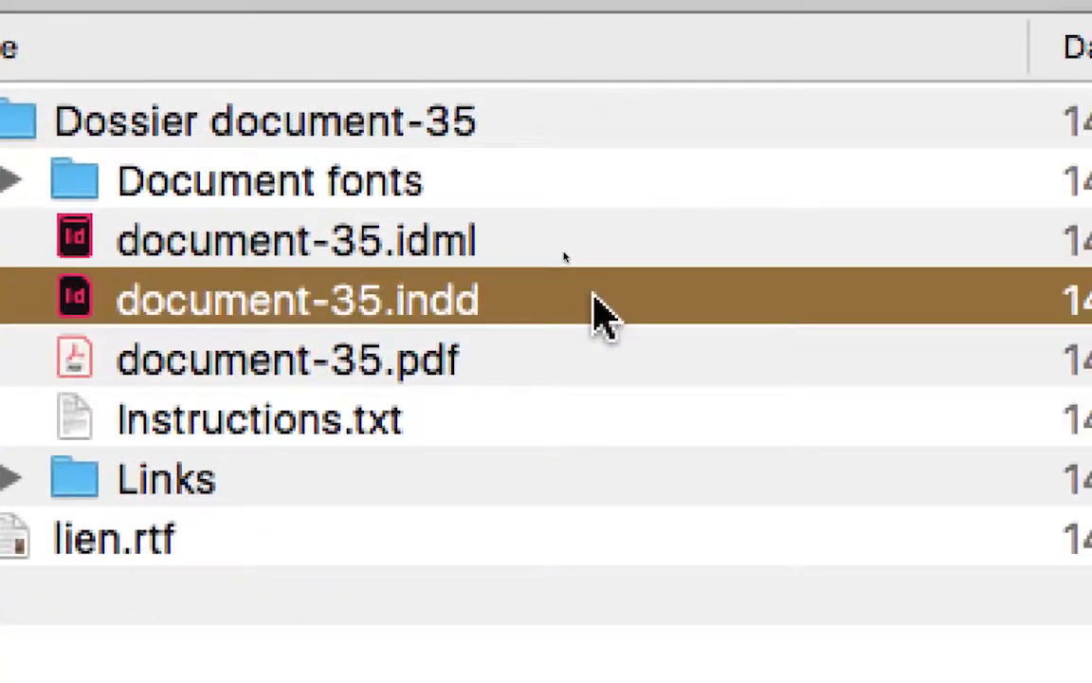
double_click(594, 298)
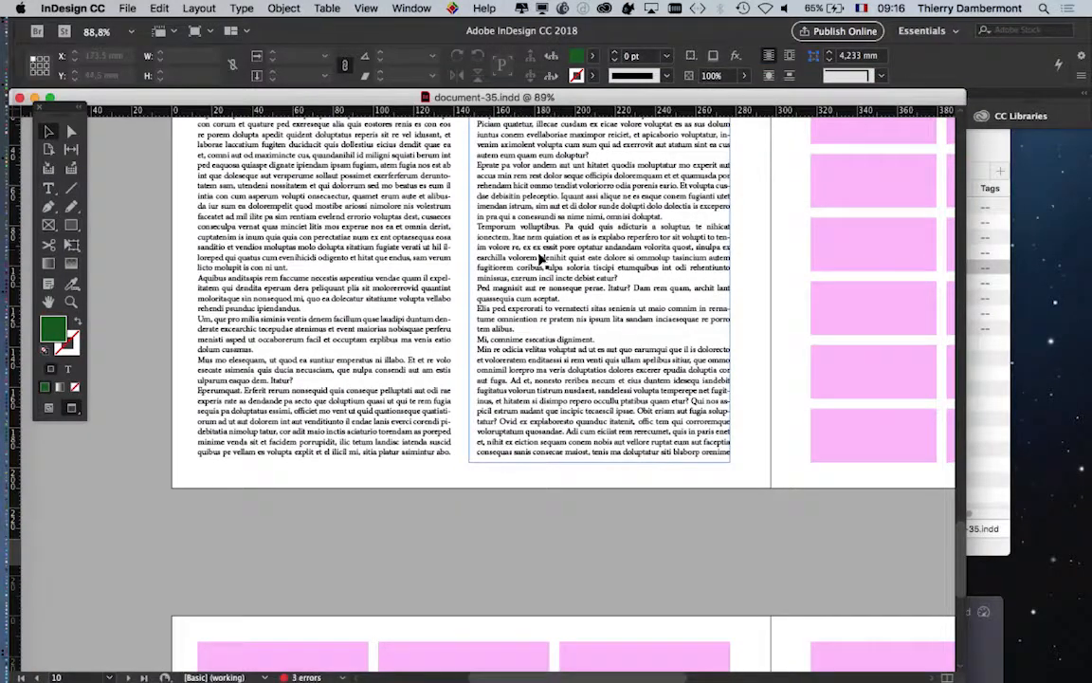
Step: Examine the two-column text on page 10 at magnifications between 50% and 200%, finishing at 100%
scroll(540, 258, "down", 1)
scroll(553, 267, "down", 1)
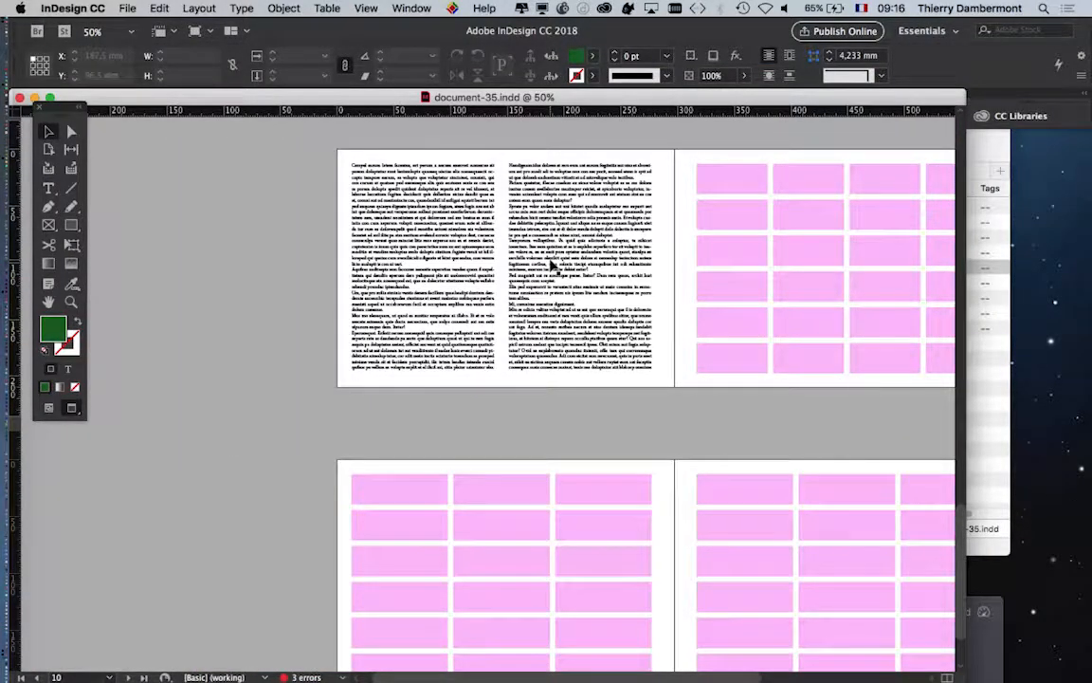
scroll(553, 268, "up", 2)
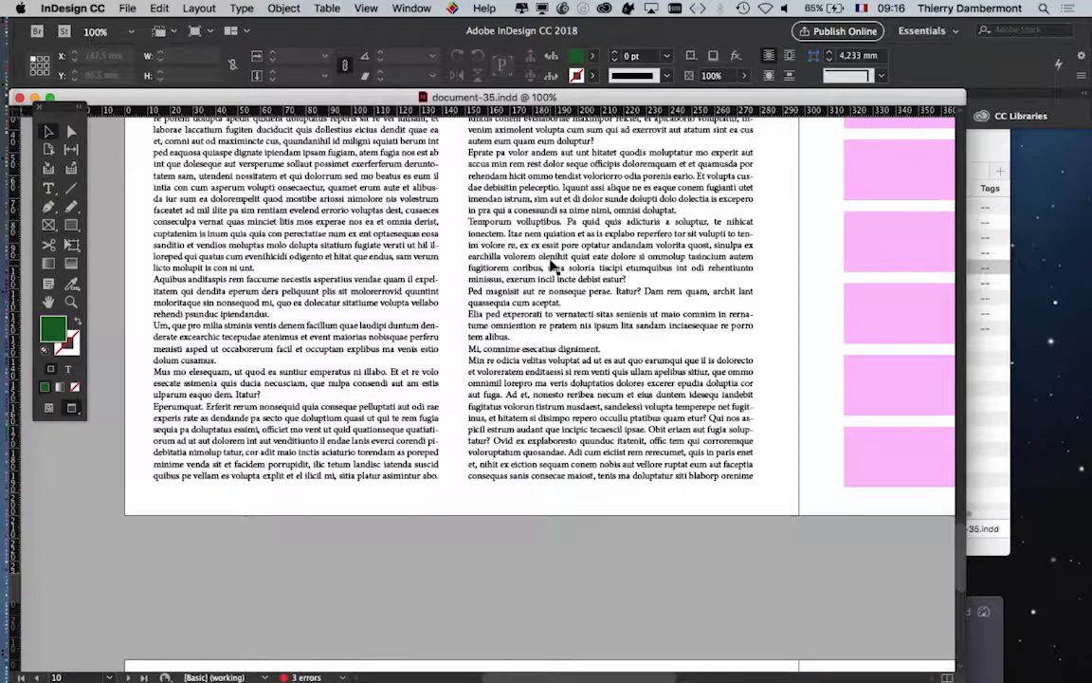
scroll(552, 268, "down", 2)
scroll(560, 275, "up", 2)
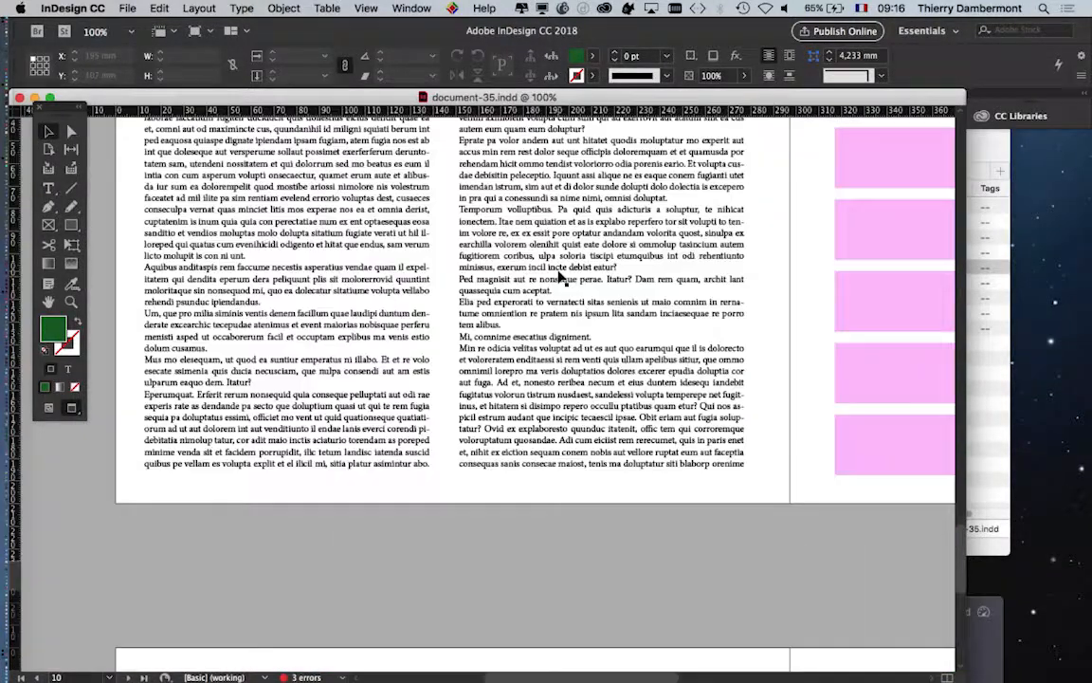
scroll(559, 275, "up", 3)
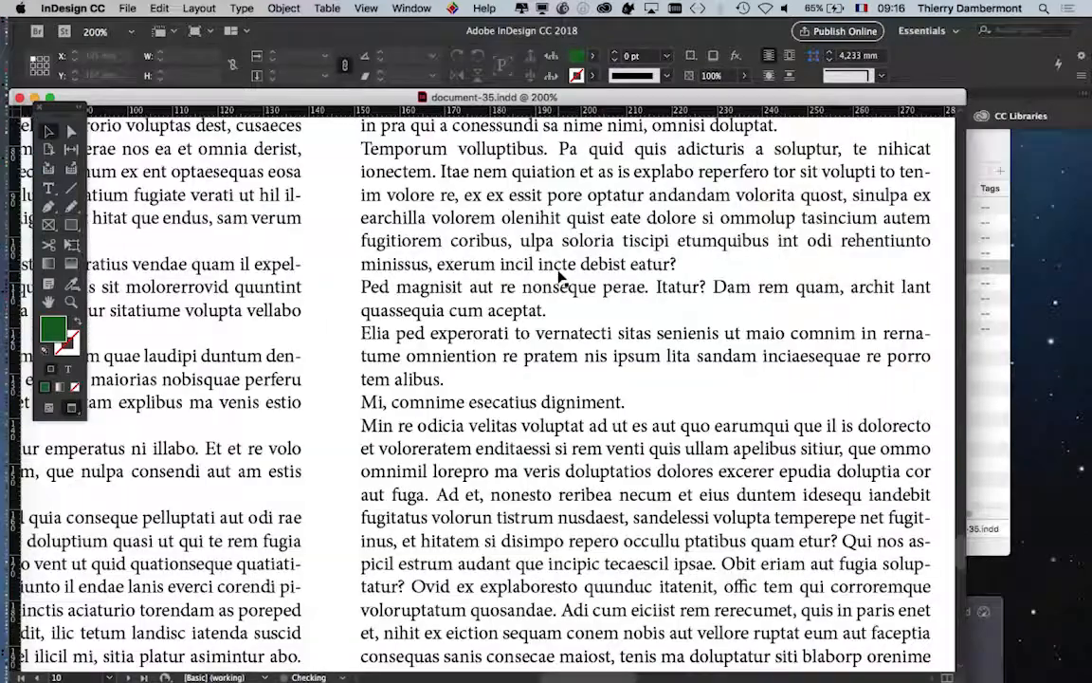
scroll(560, 274, "down", 4)
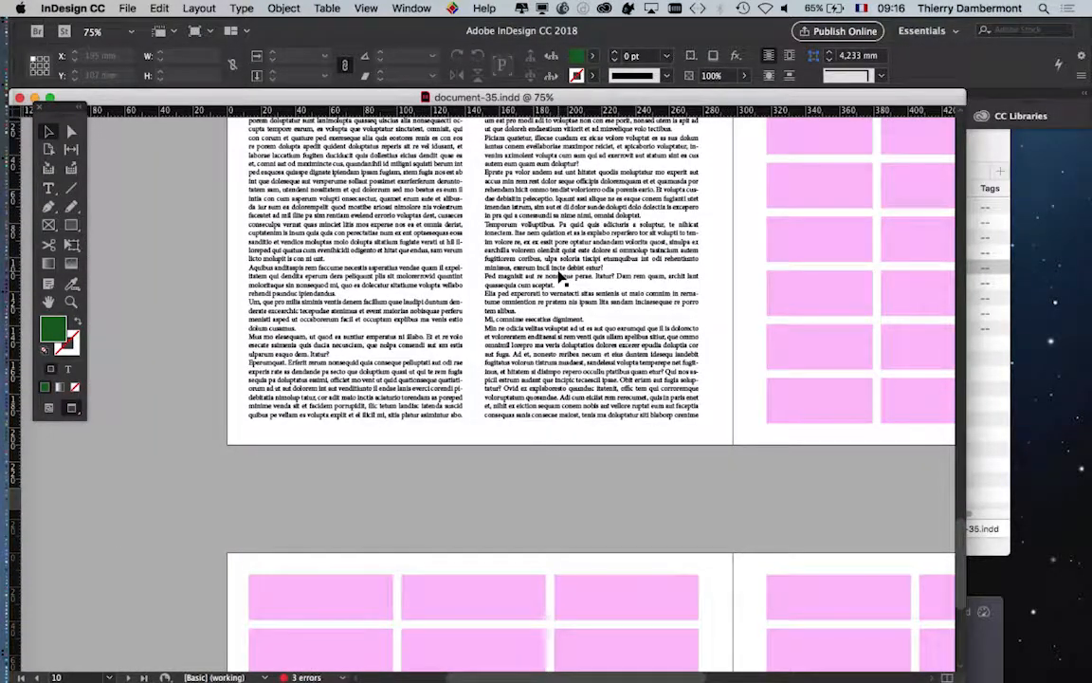
scroll(560, 275, "up", 2)
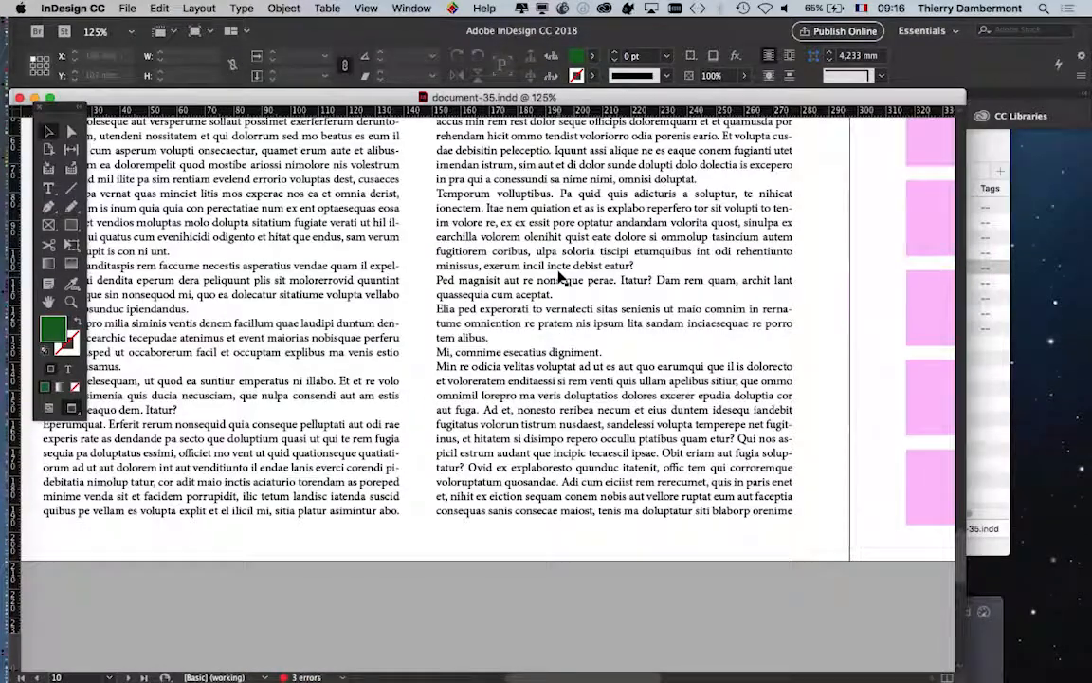
scroll(559, 275, "down", 1)
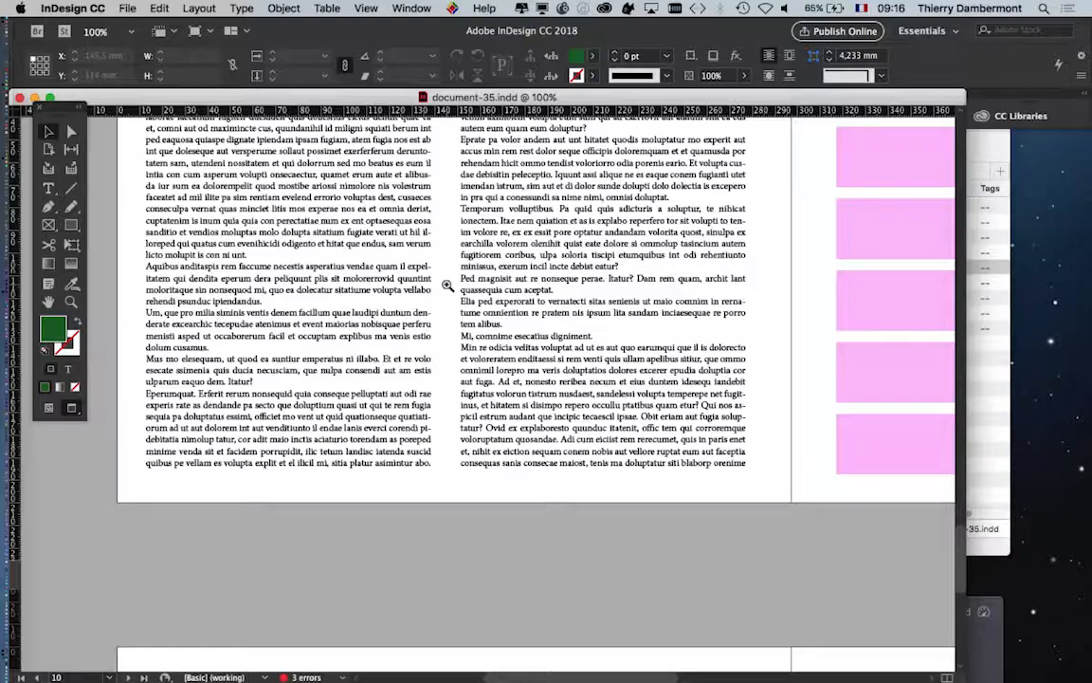
Step: Magnify the second text column on page 10 to 300%, then zoom back out to 75%
left_click(521, 312)
left_click(521, 317)
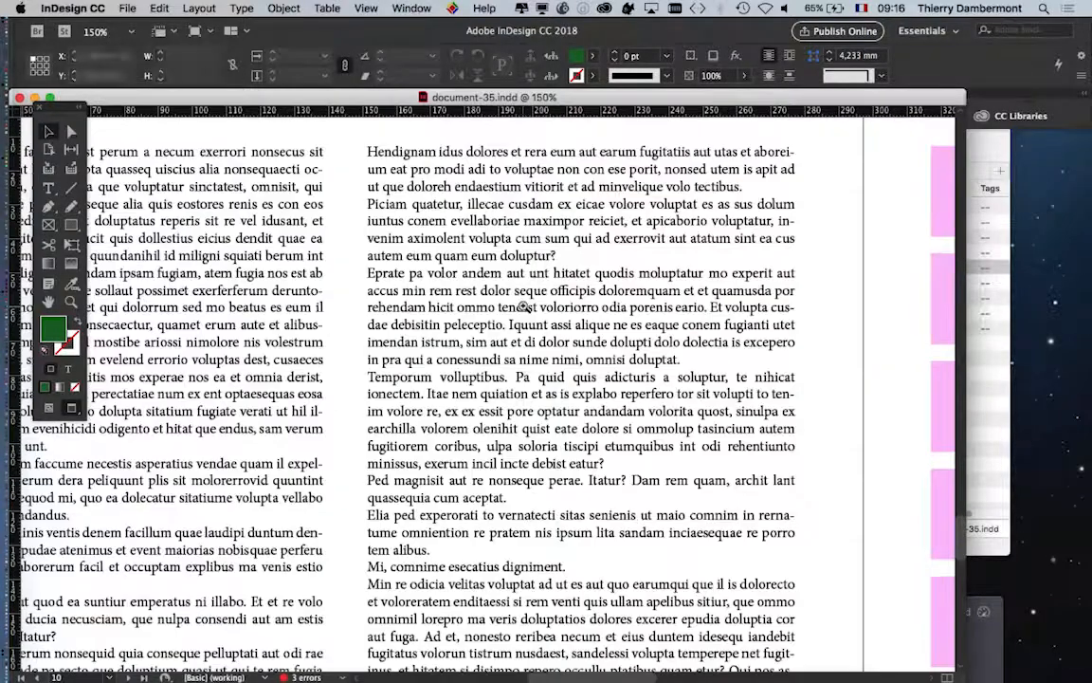
left_click(520, 324)
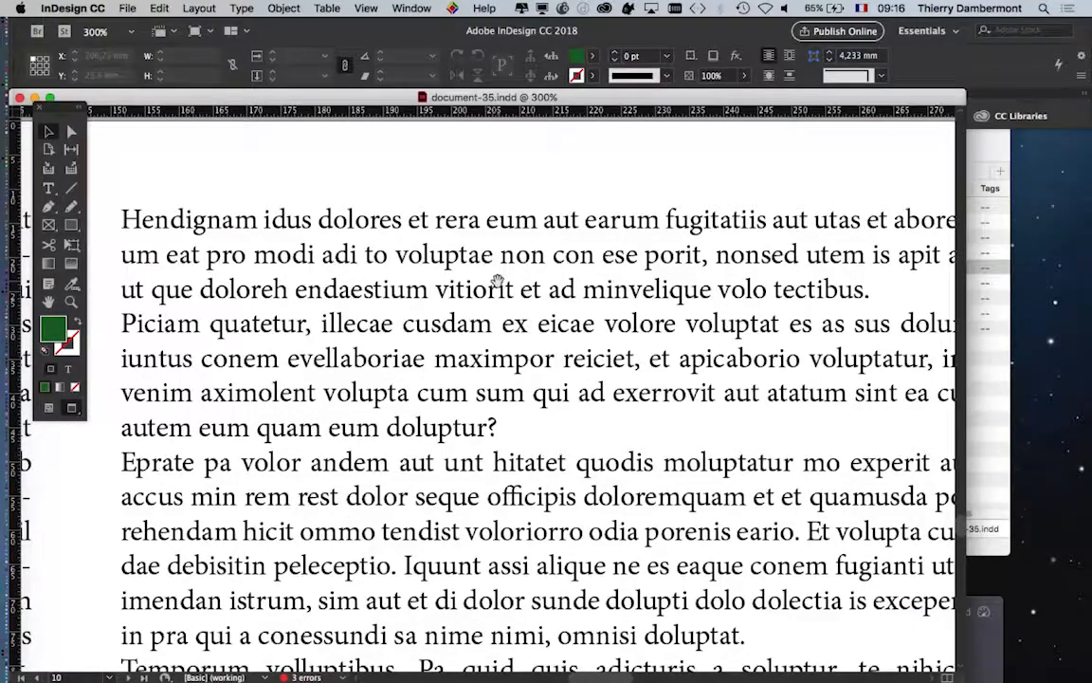
left_click(498, 219, "alt")
left_click(507, 330, "alt")
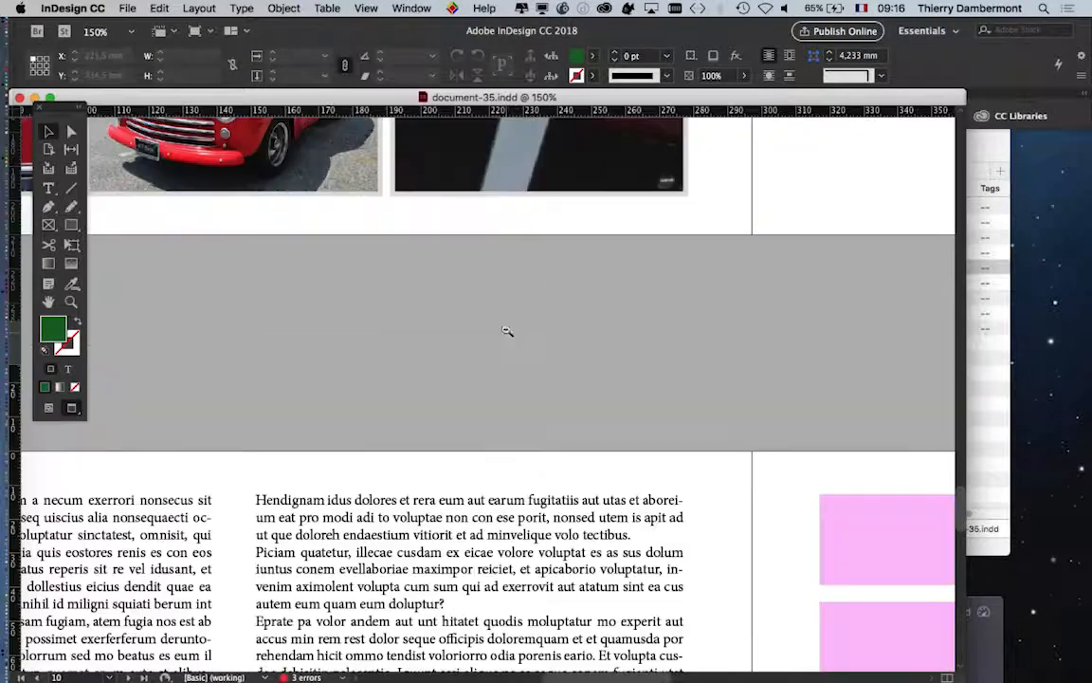
left_click(531, 478, "alt")
left_click(512, 521, "alt")
left_click(507, 517, "alt")
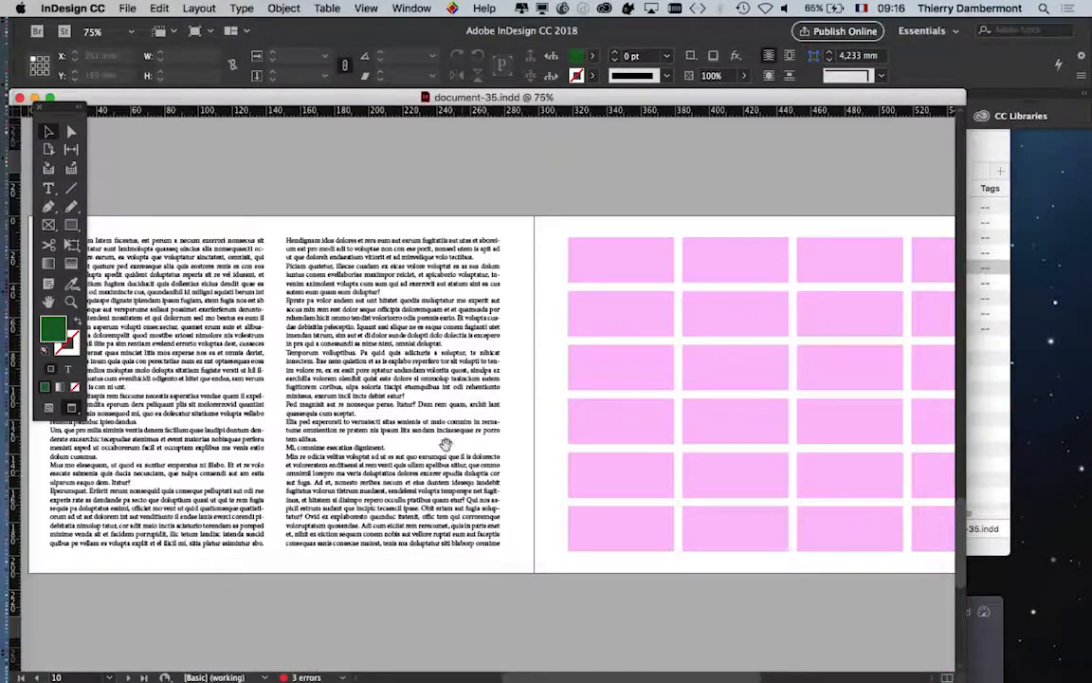
Step: Magnify the gap between the two text columns on page 10 to 400%
left_click(389, 382)
left_click(390, 382)
left_click(446, 398)
left_click(482, 410)
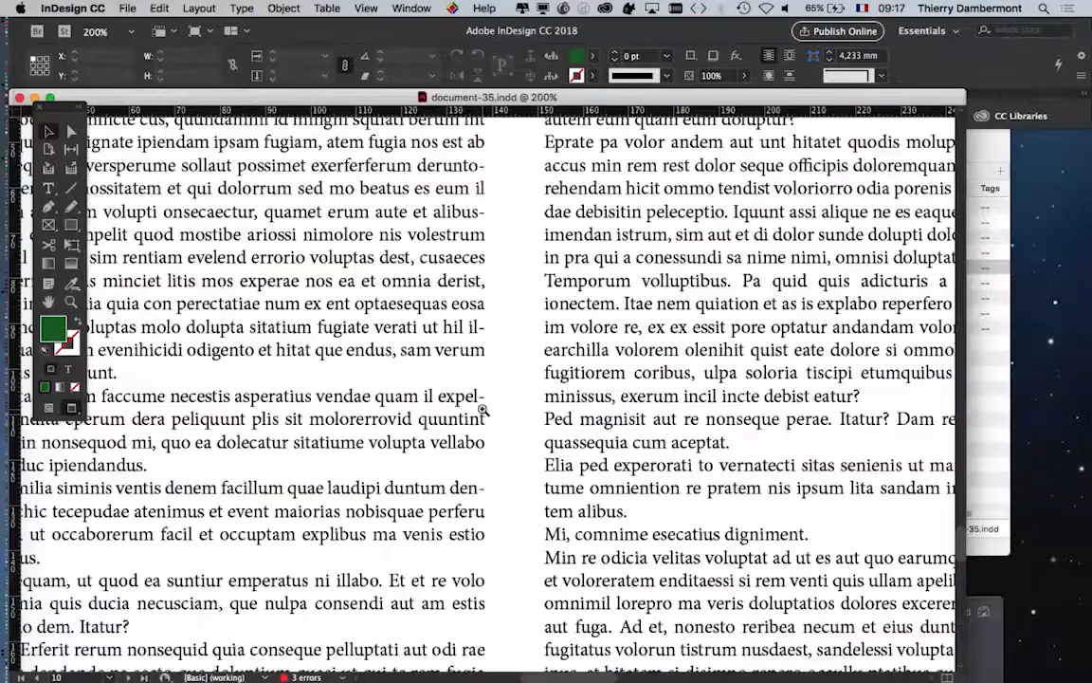
left_click(482, 410)
left_click(482, 410)
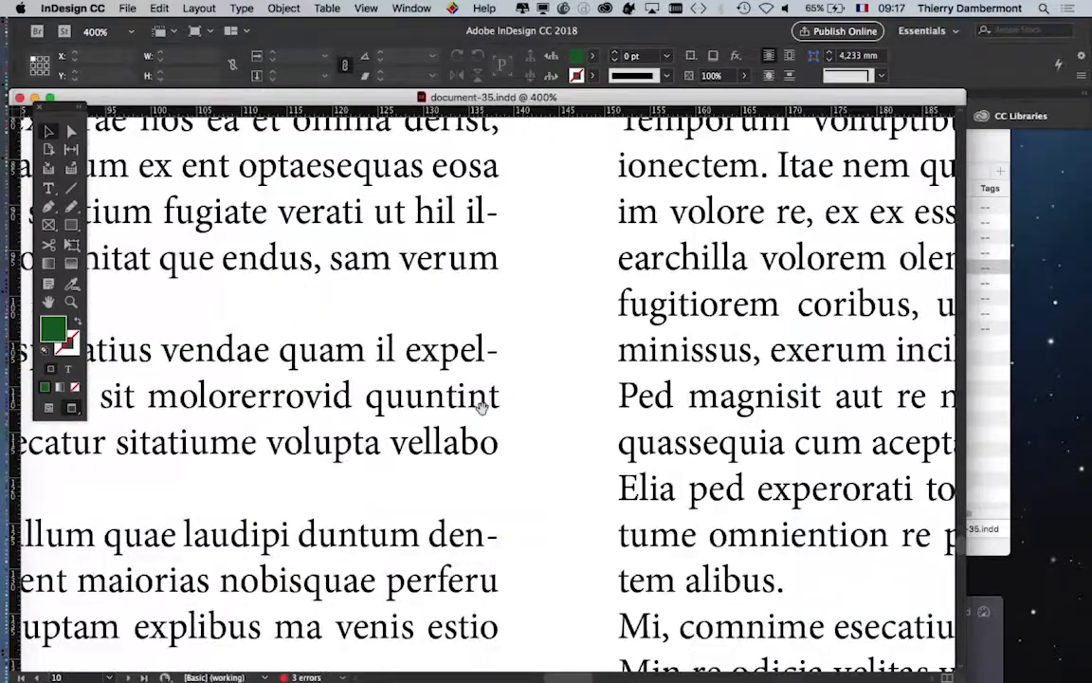
Step: Zoom out from the text columns to 50% so whole spreads fit in the view
left_click(524, 358, "alt")
left_click(524, 358, "alt")
left_click(524, 358, "alt")
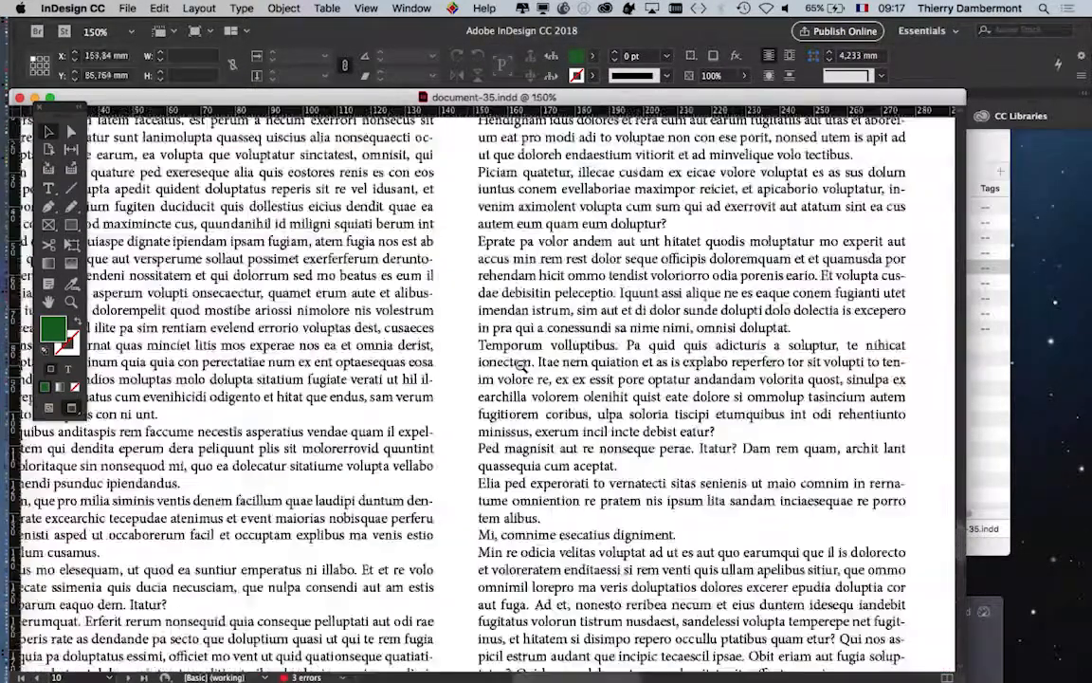
left_click(524, 358, "alt")
left_click(524, 359, "alt")
left_click(521, 366, "alt")
left_click(550, 395, "alt")
Step: Look through the document's spreads at 50%, including the Vintage cars and La faune de New York layouts
scroll(550, 396, "up", 5)
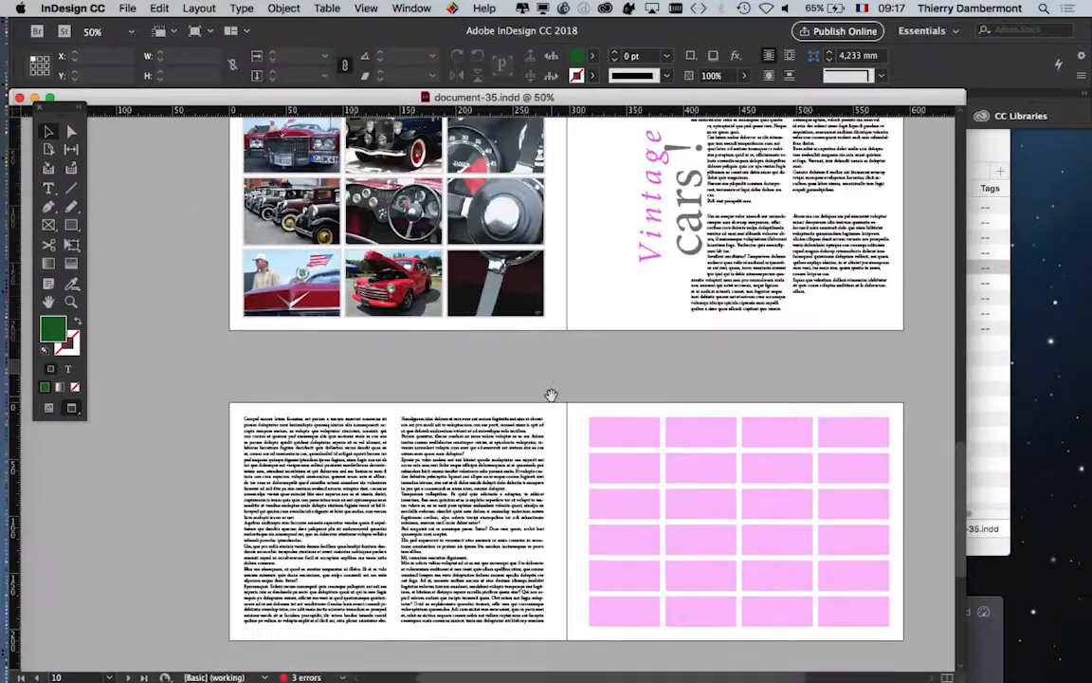
scroll(550, 396, "up", 10)
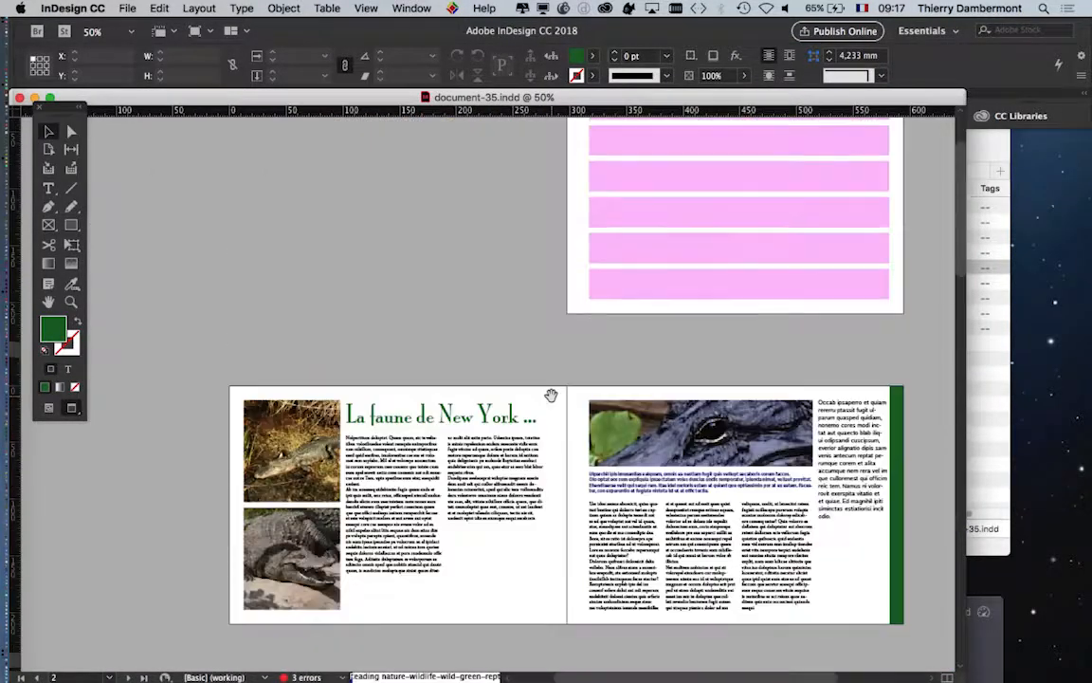
scroll(865, 149, "down", 10)
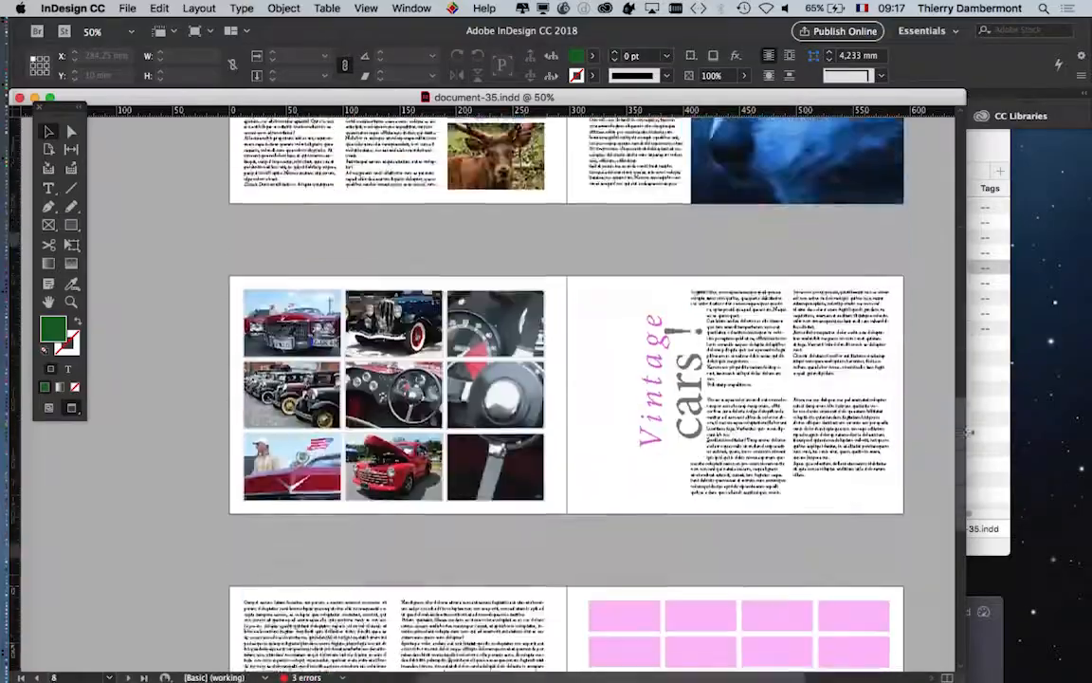
left_click_drag(967, 432, 965, 503)
left_click_drag(957, 553, 965, 160)
left_click_drag(965, 116, 975, 565)
left_click_drag(951, 172, 955, 292)
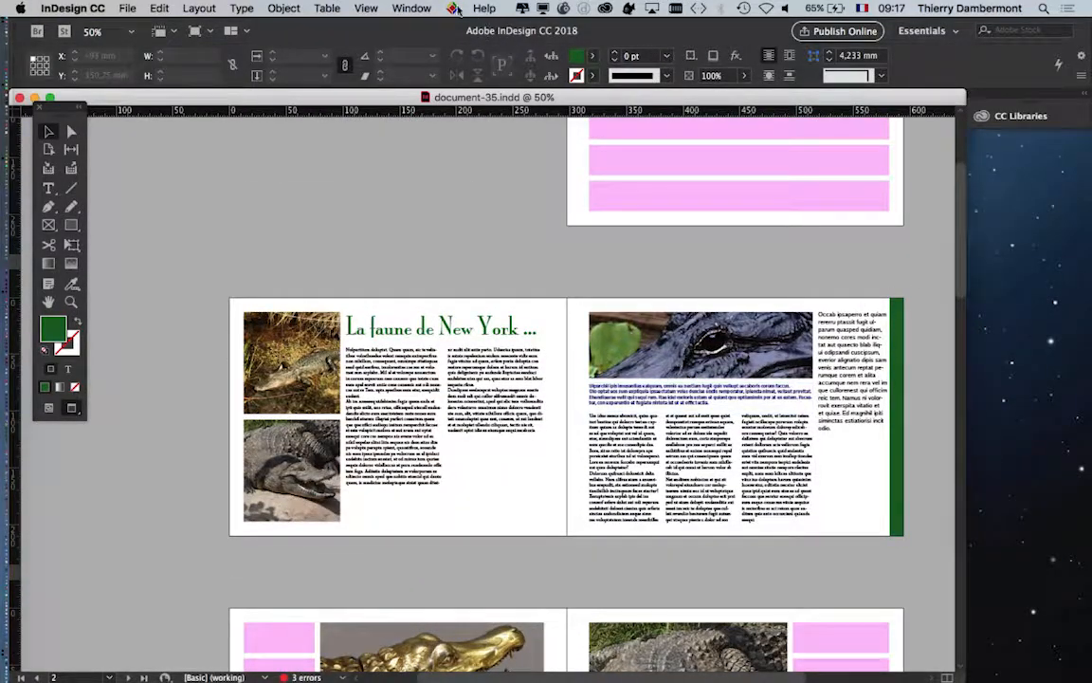
Step: Show the Pages panel and reshape it into a tall, narrow column beside the tools
left_click(414, 9)
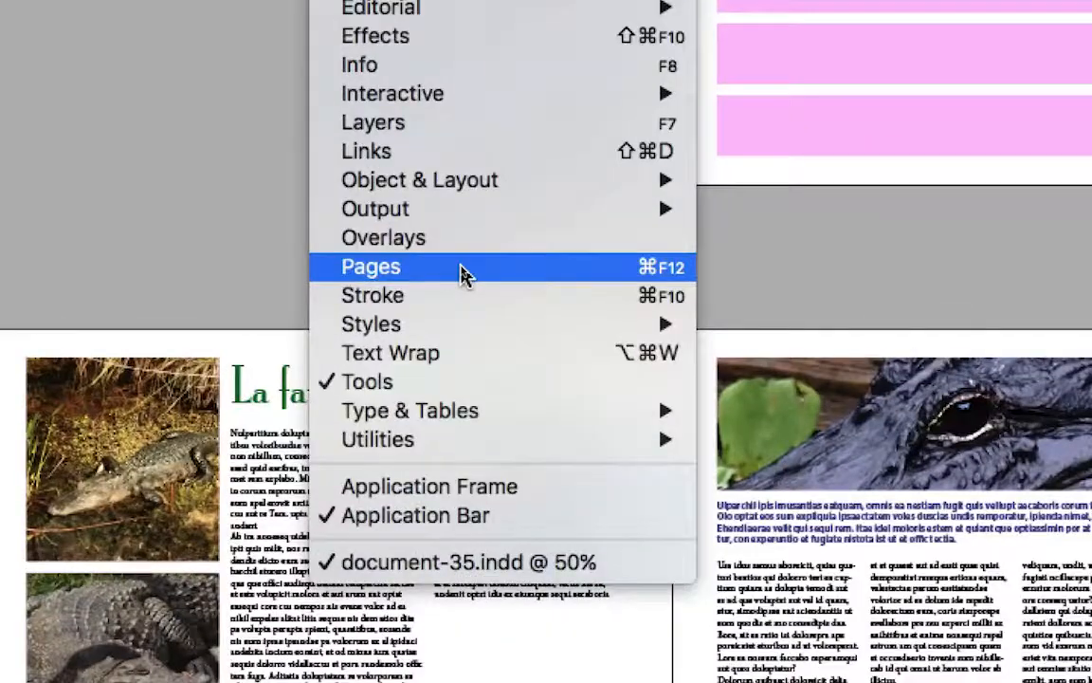
left_click(462, 270)
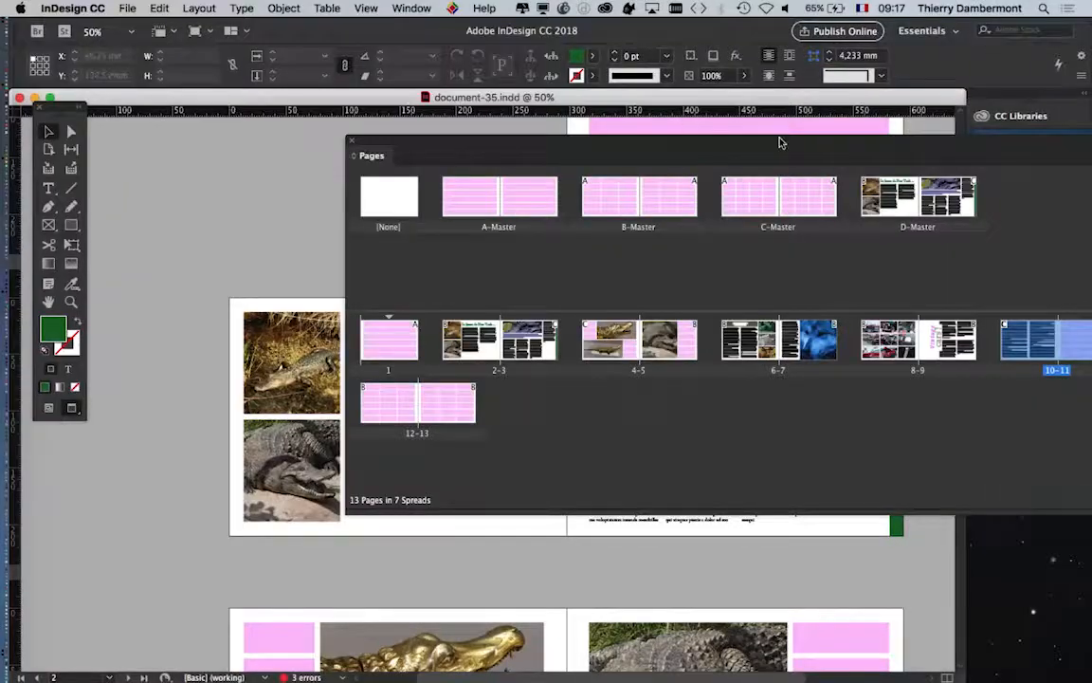
left_click_drag(780, 143, 613, 191)
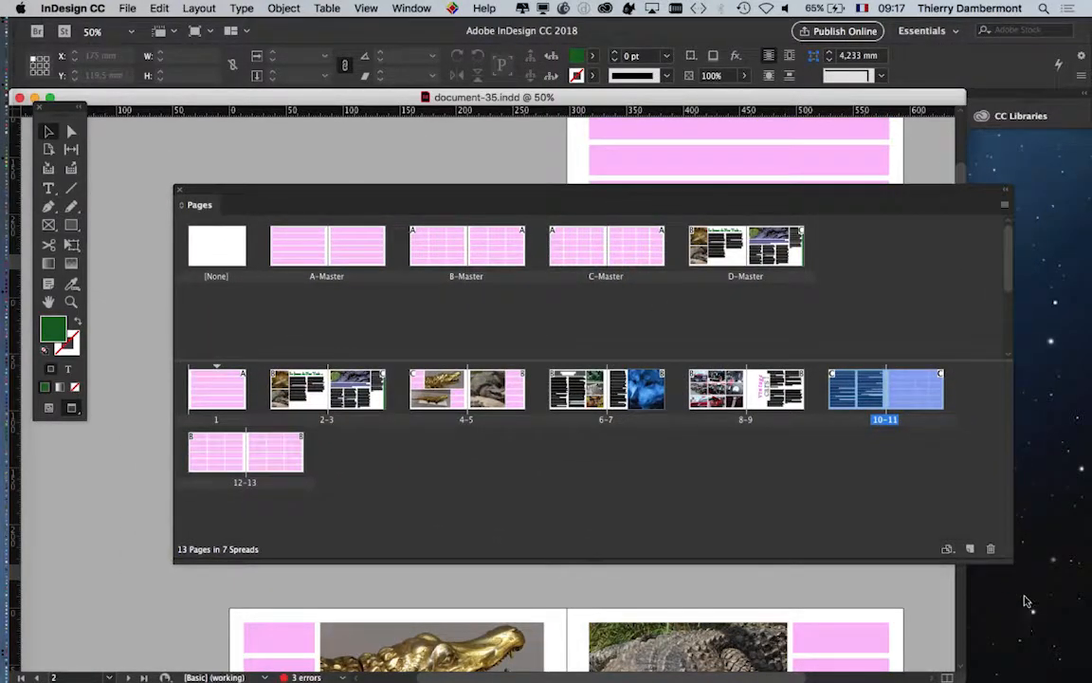
left_click_drag(1007, 560, 324, 673)
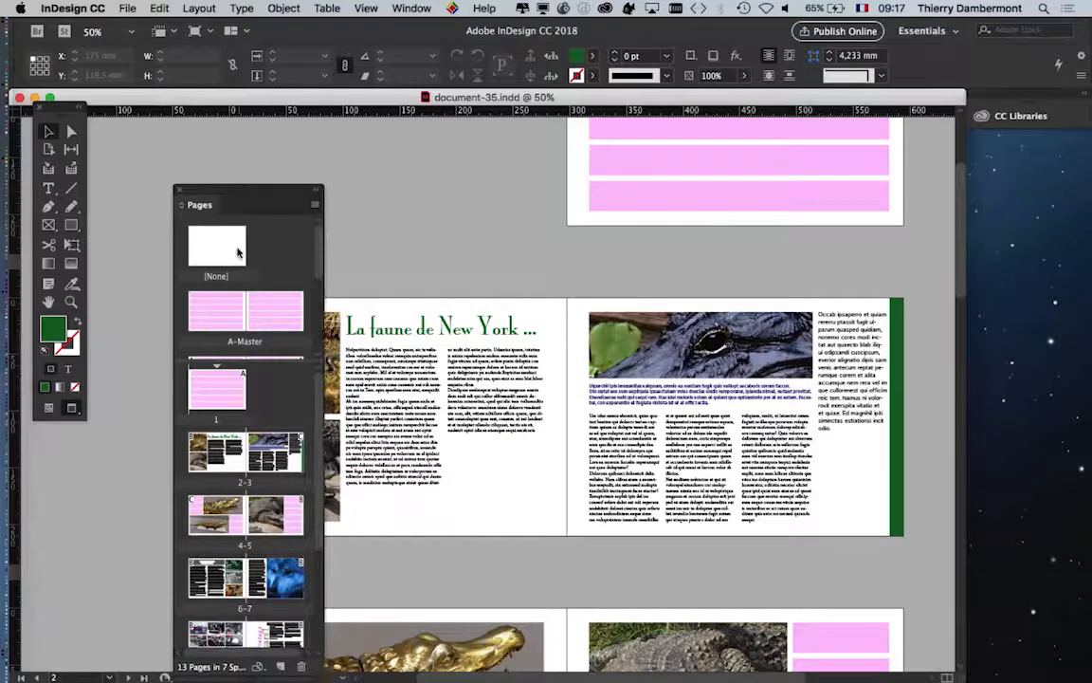
left_click_drag(254, 193, 242, 78)
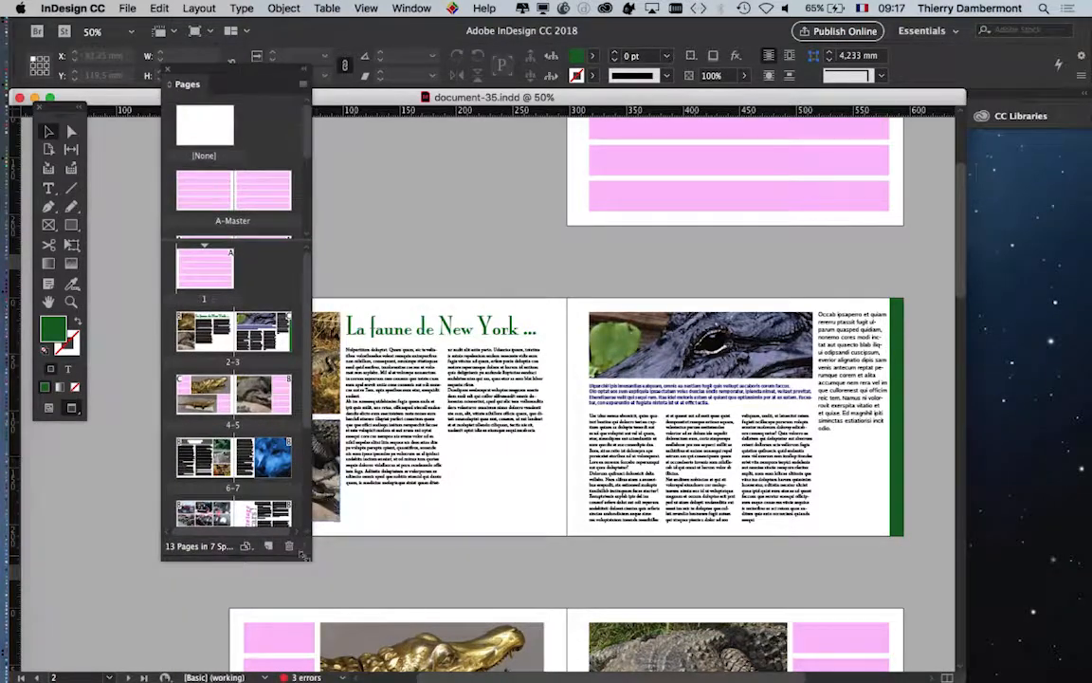
left_click_drag(306, 559, 310, 664)
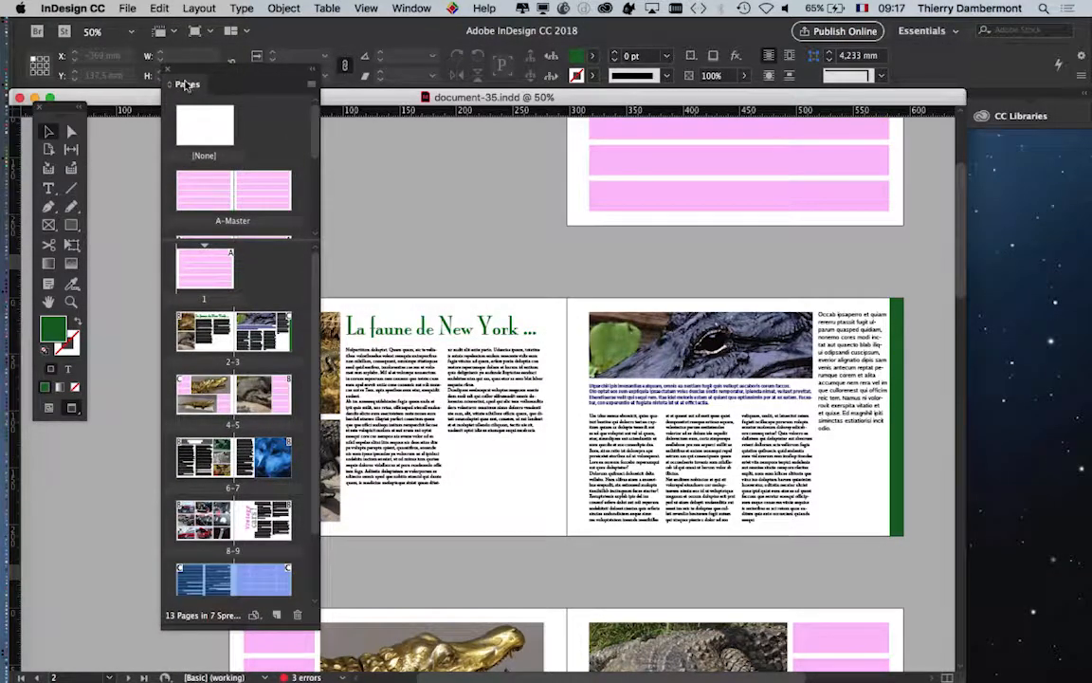
Step: Dock the Pages panel with CC Libraries, expand it, and detach it again as a floating panel
left_click_drag(216, 84, 990, 114)
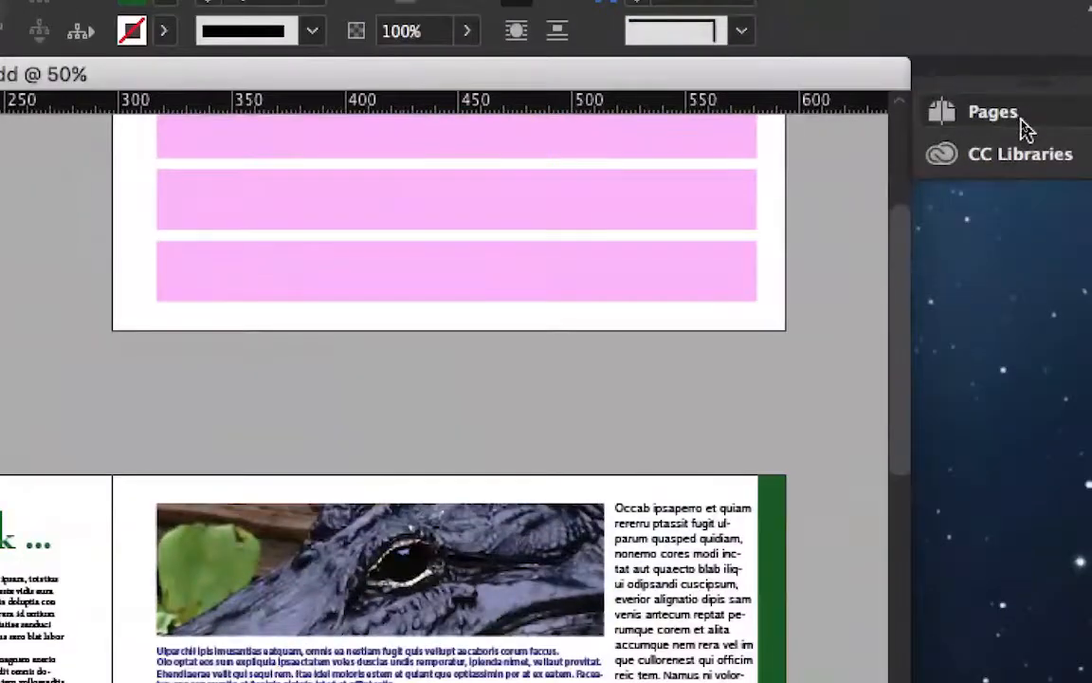
left_click(1021, 124)
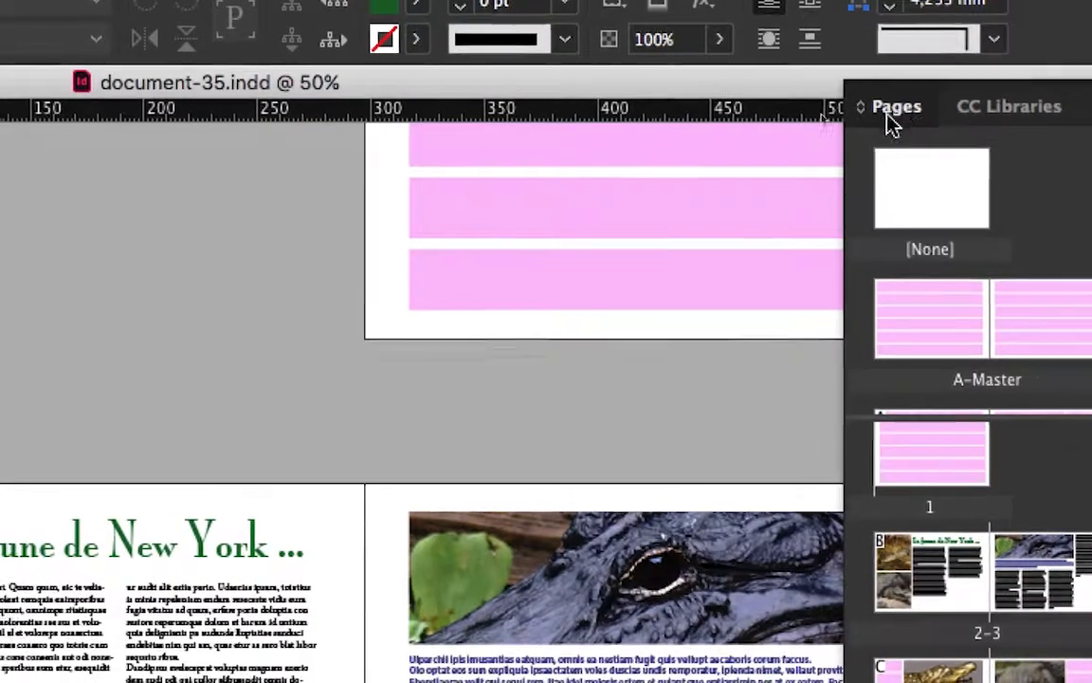
left_click_drag(889, 122, 431, 91)
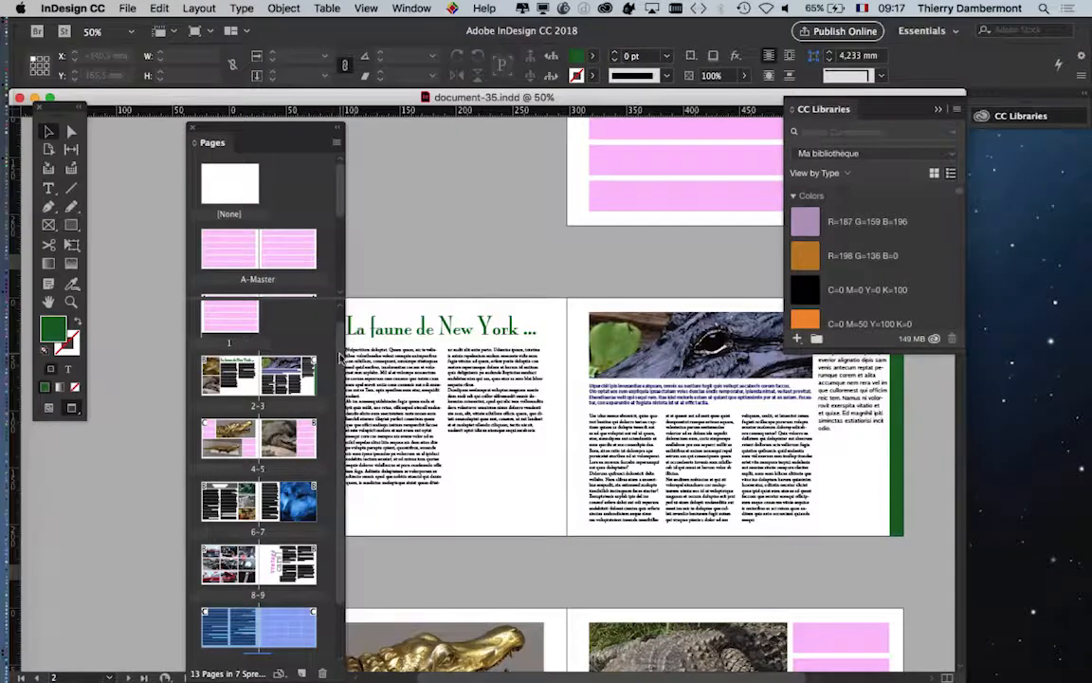
Step: Enlarge the floating Pages panel so the masters and document spreads line up in horizontal rows, and reposition it over the document
scroll(341, 323, "up", 1)
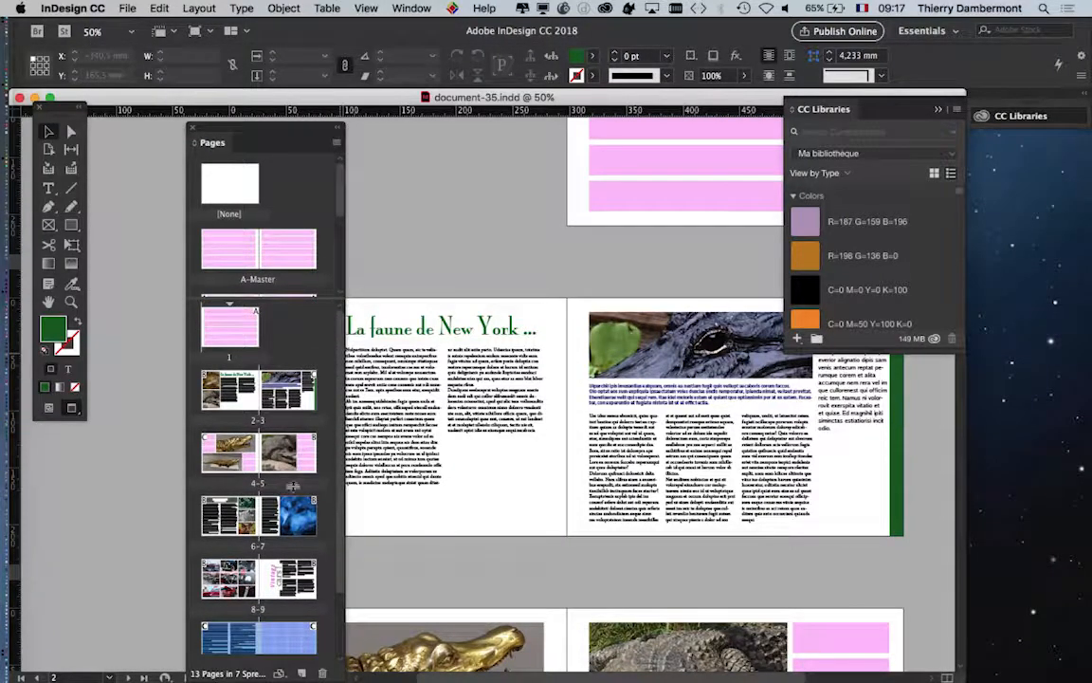
left_click_drag(273, 129, 258, 105)
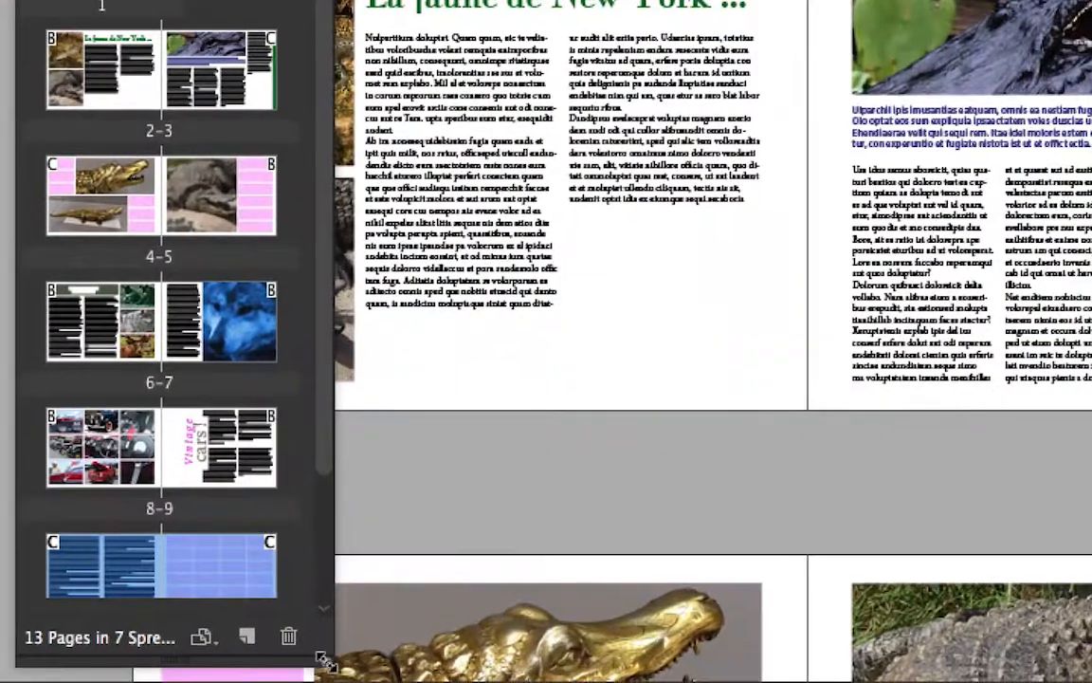
left_click_drag(330, 666, 835, 549)
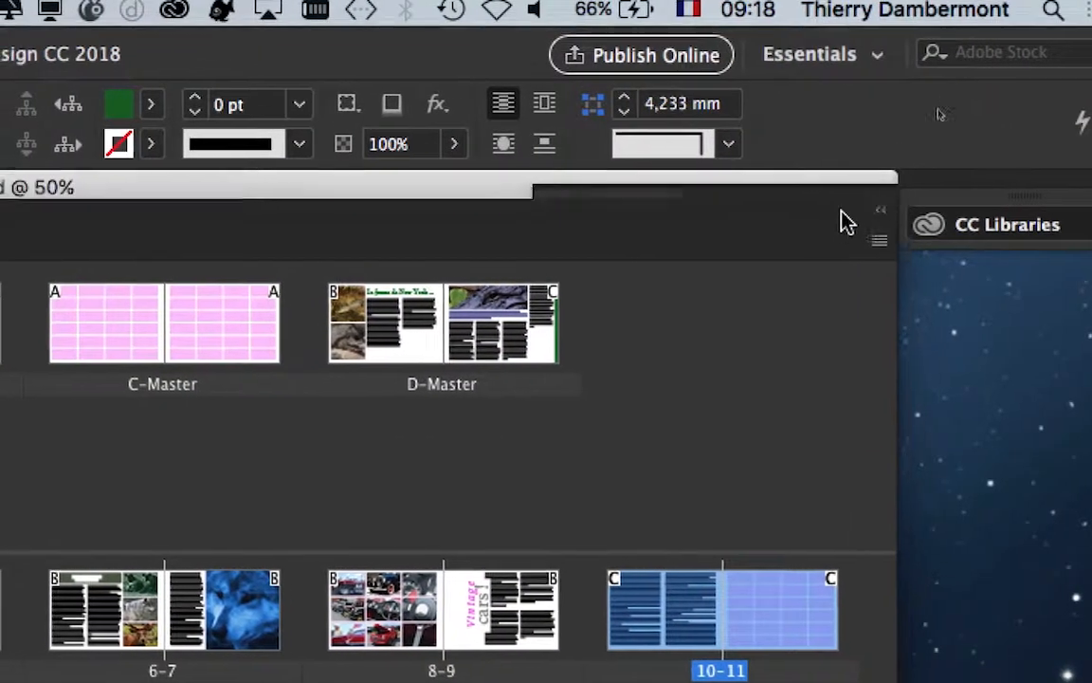
left_click_drag(845, 222, 925, 329)
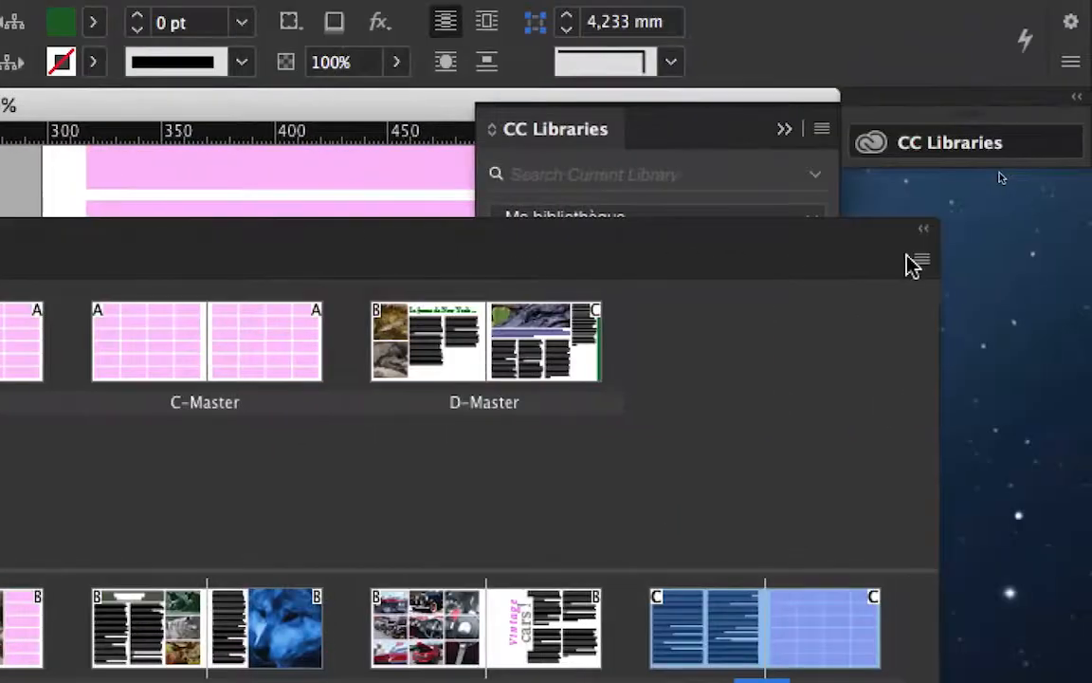
Step: Review the Pages panel's view commands and panel options, accepting Large page and master thumbnails with Masters on Top
left_click(917, 261)
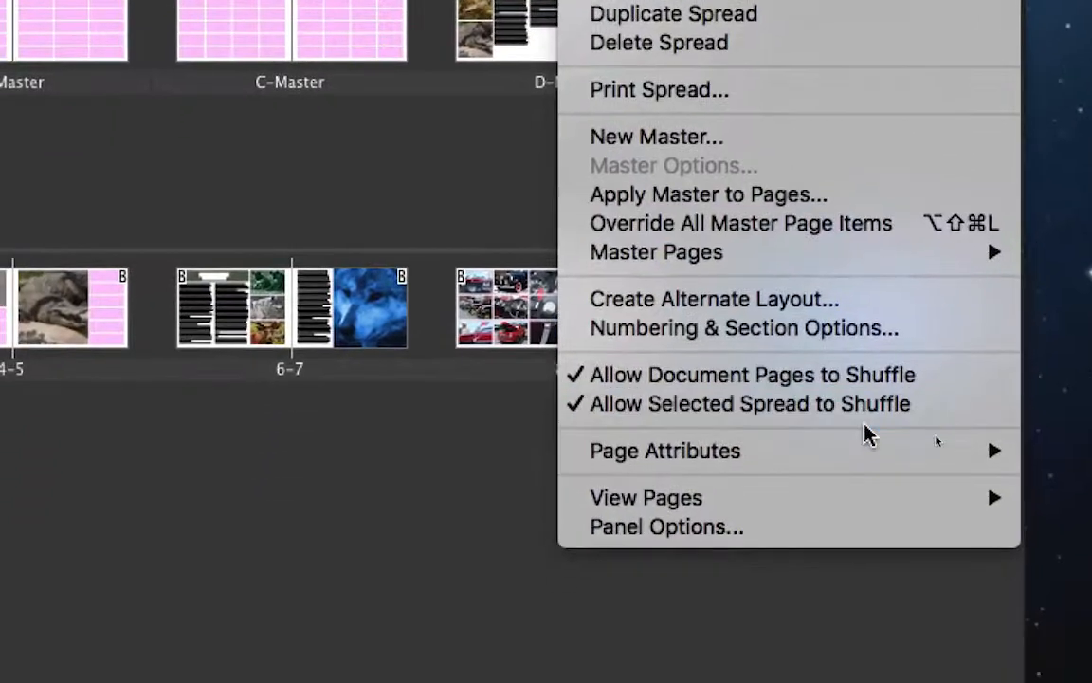
mouse_move(866, 500)
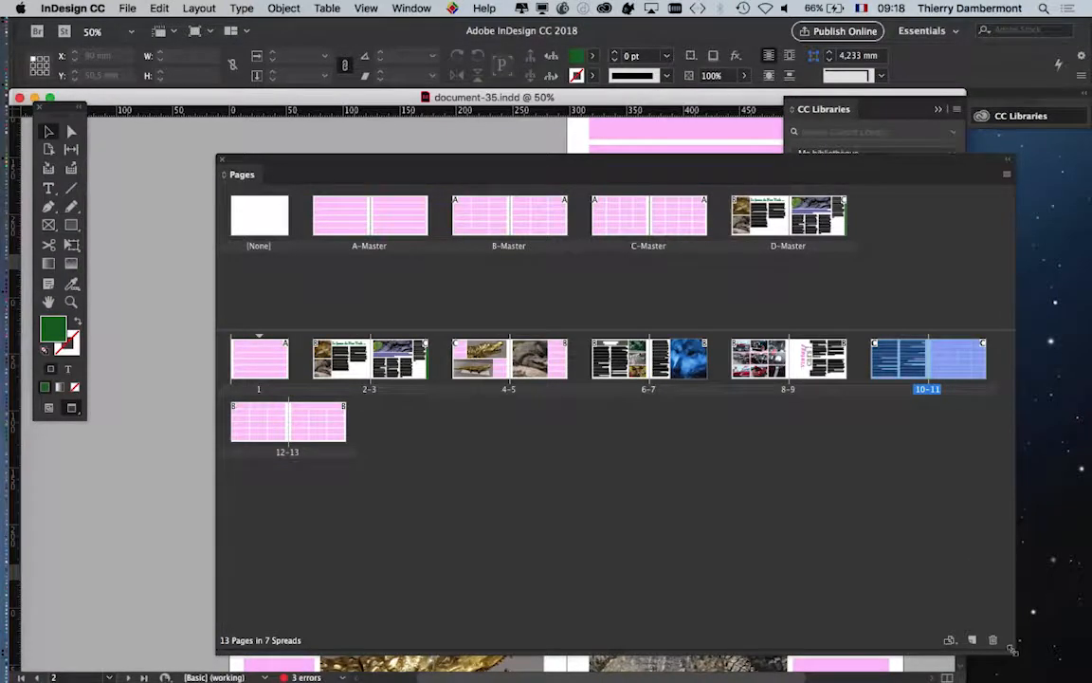
mouse_move(1012, 649)
left_mouse_down()
mouse_move(402, 641)
mouse_move(352, 652)
mouse_move(1008, 627)
left_mouse_up()
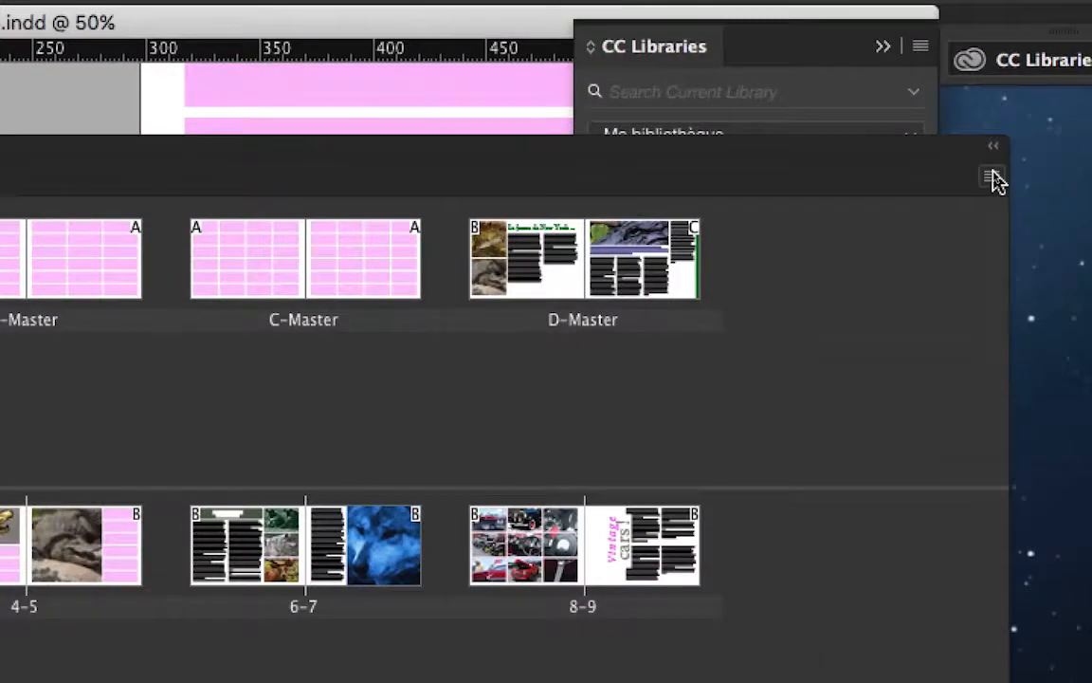
left_click(994, 178)
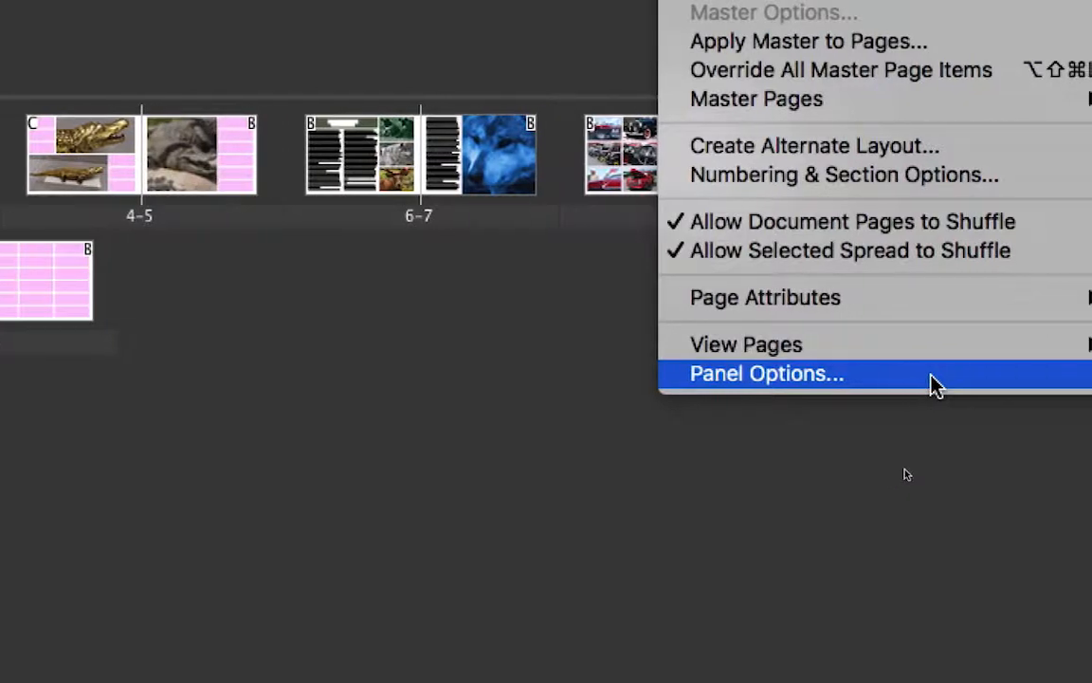
left_click(929, 378)
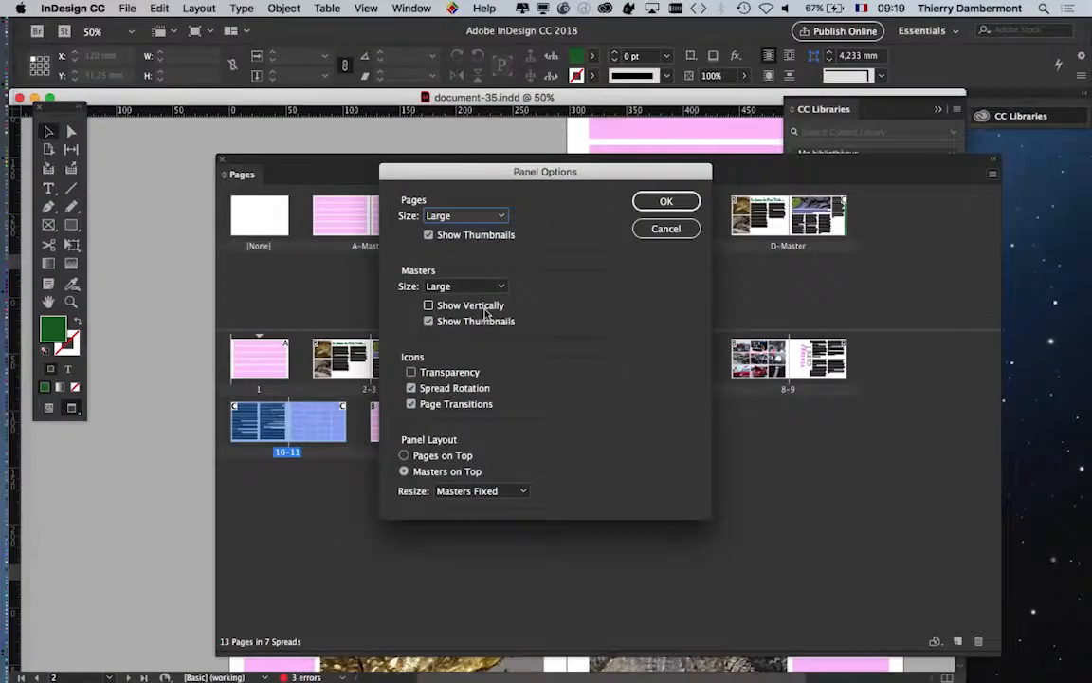
left_click(669, 202)
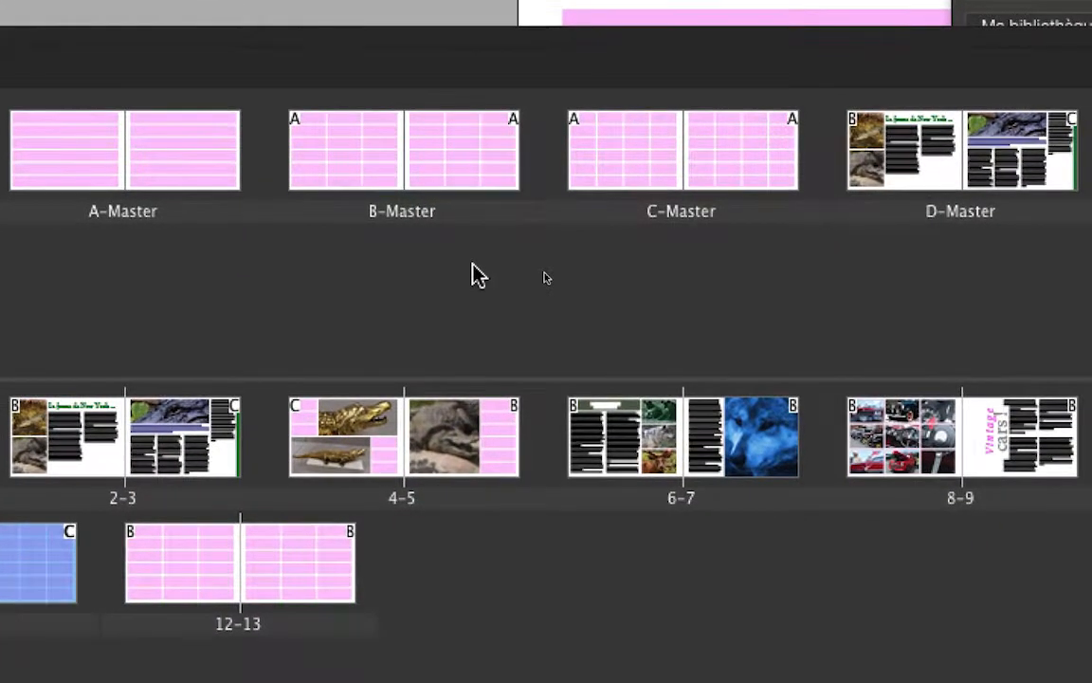
Step: Examine which parent masters are applied to B-Master, C-Master and D-Master in the Pages panel
left_click(69, 602)
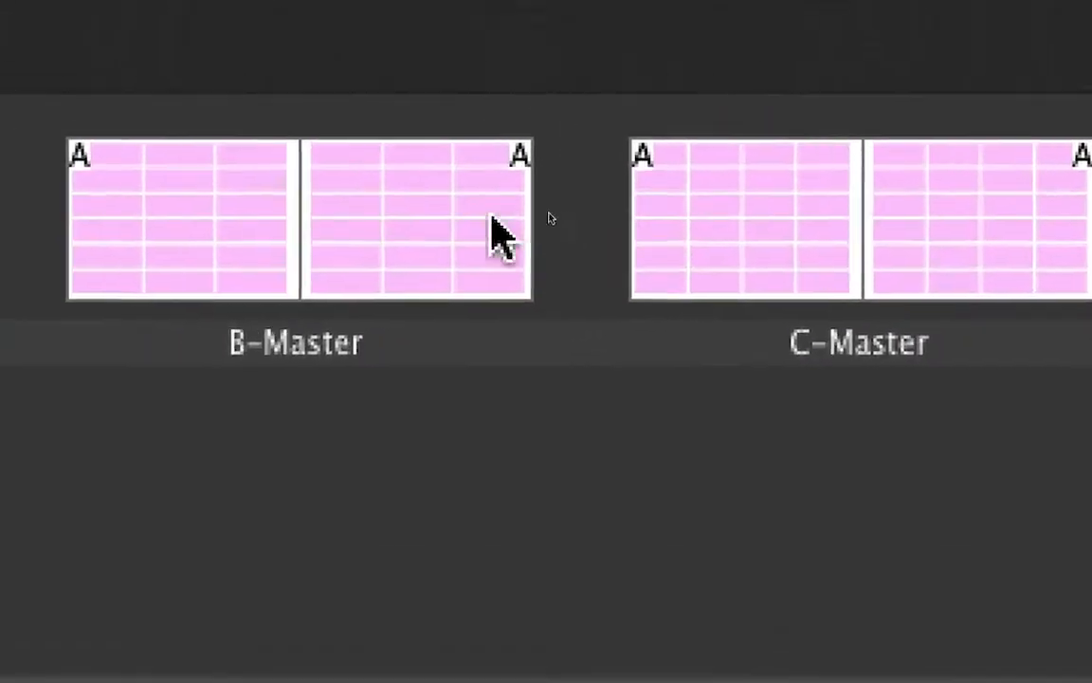
mouse_move(115, 64)
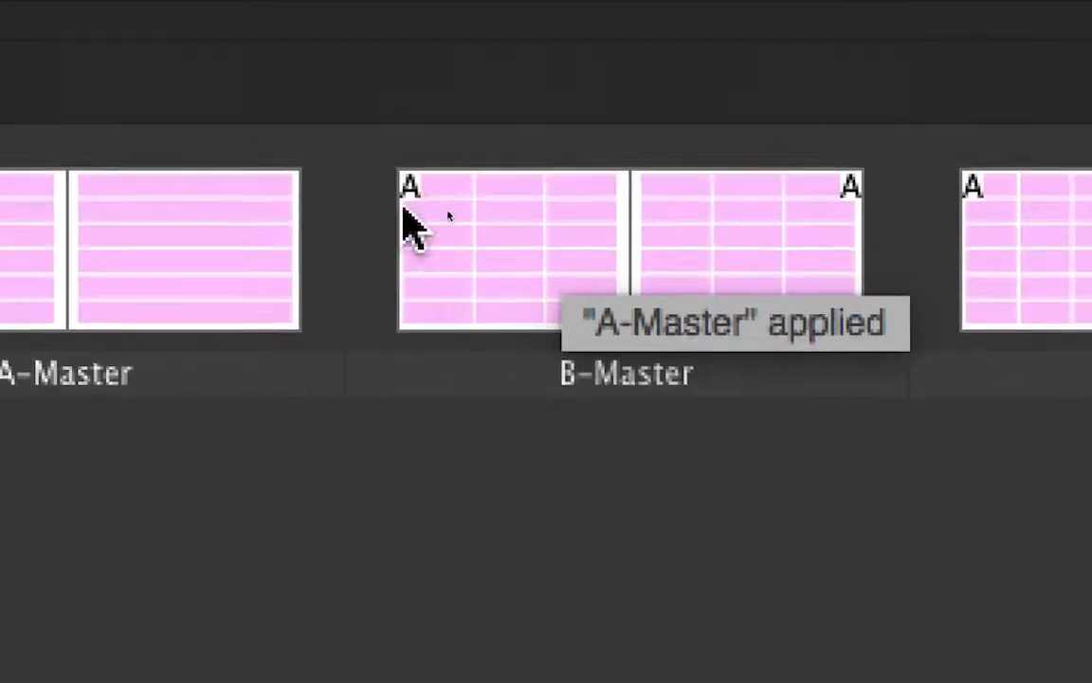
mouse_move(319, 227)
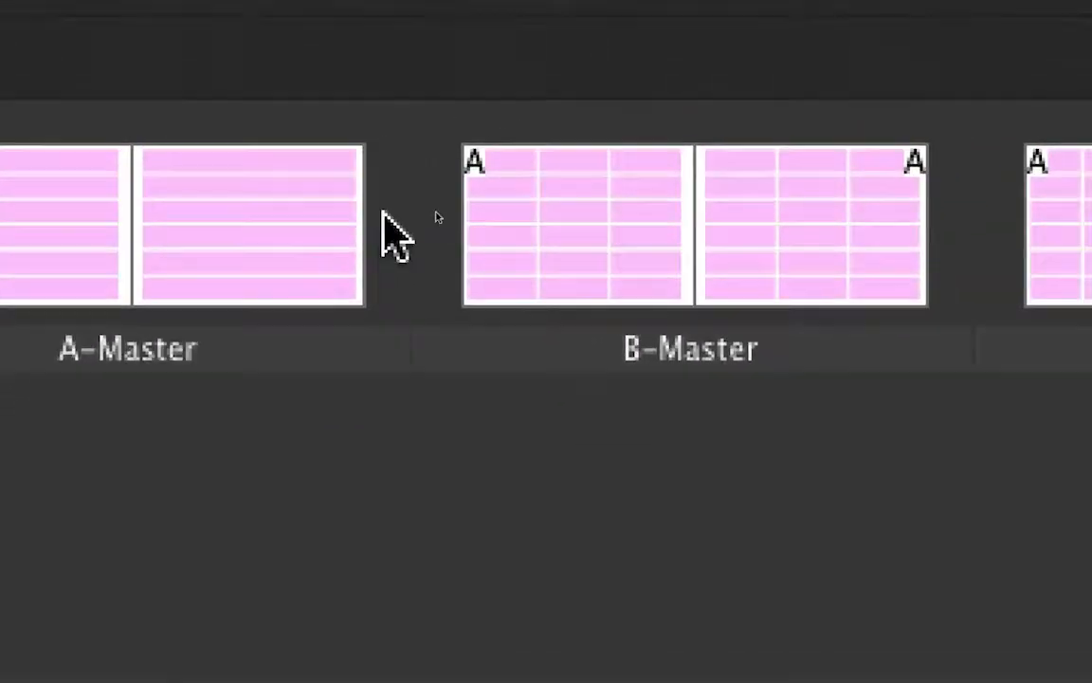
mouse_move(495, 176)
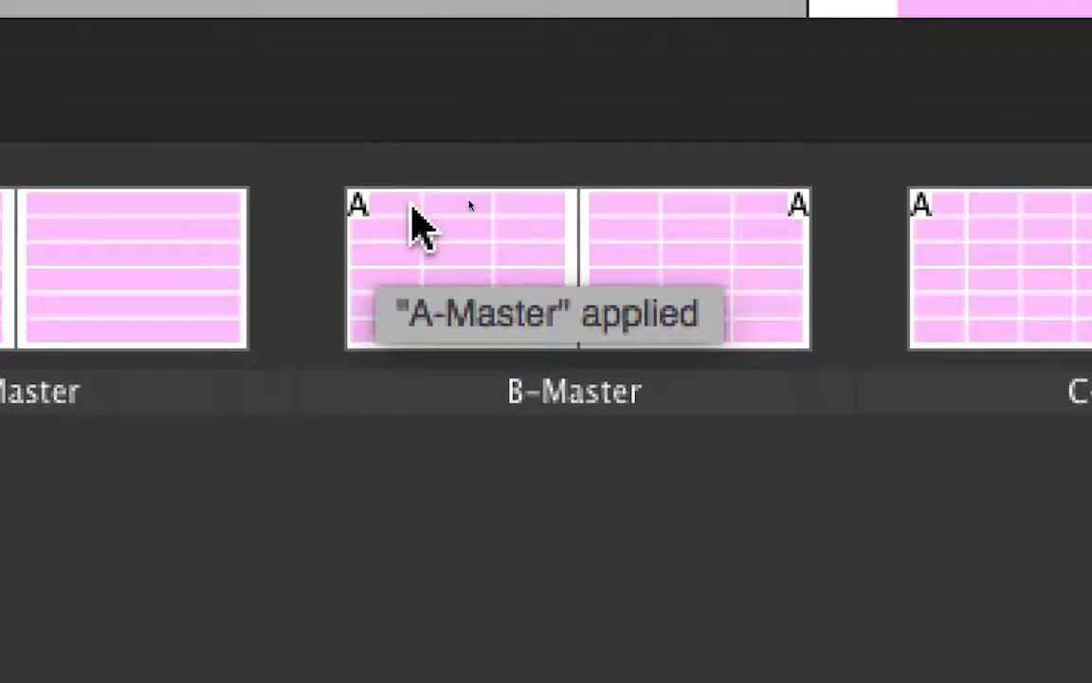
mouse_move(986, 231)
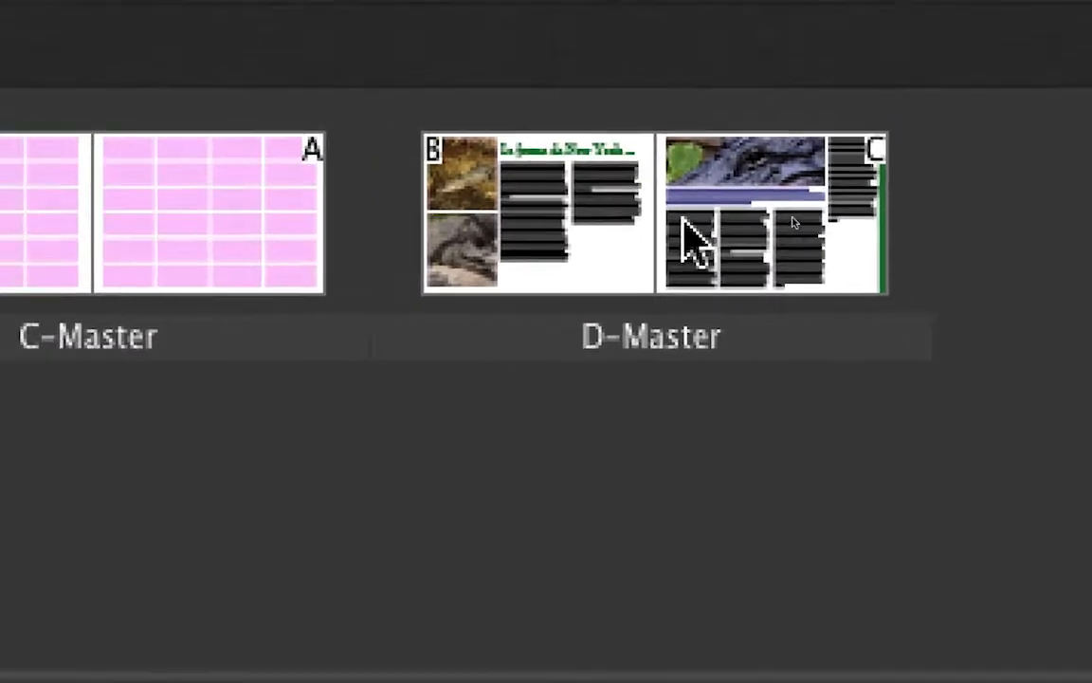
mouse_move(777, 65)
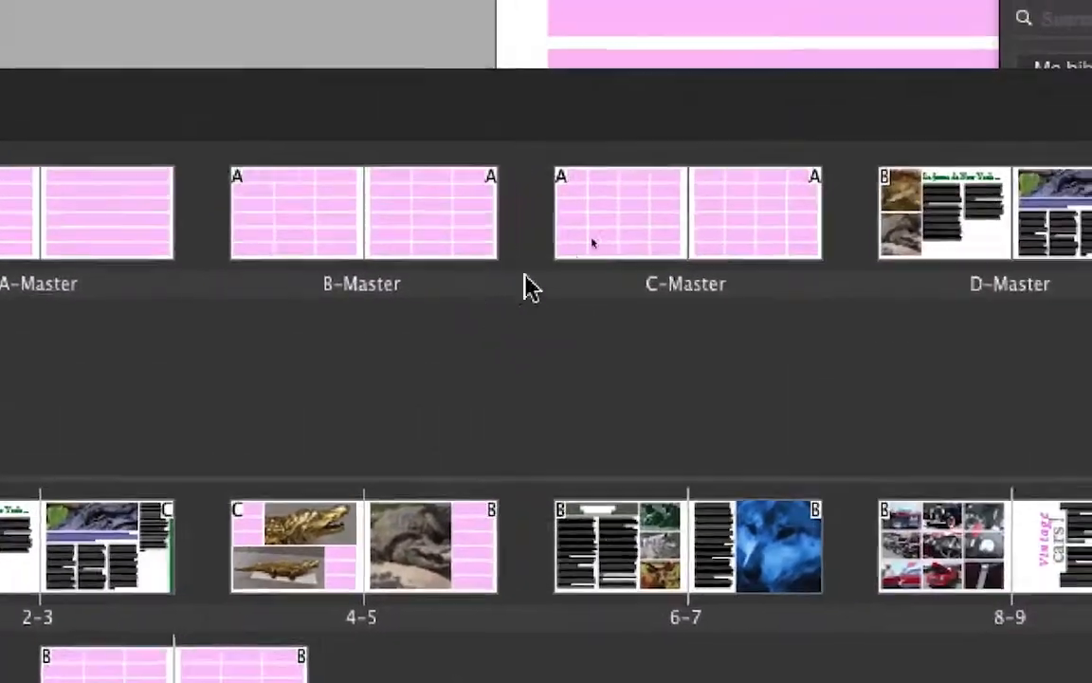
left_click_drag(524, 276, 1091, 232)
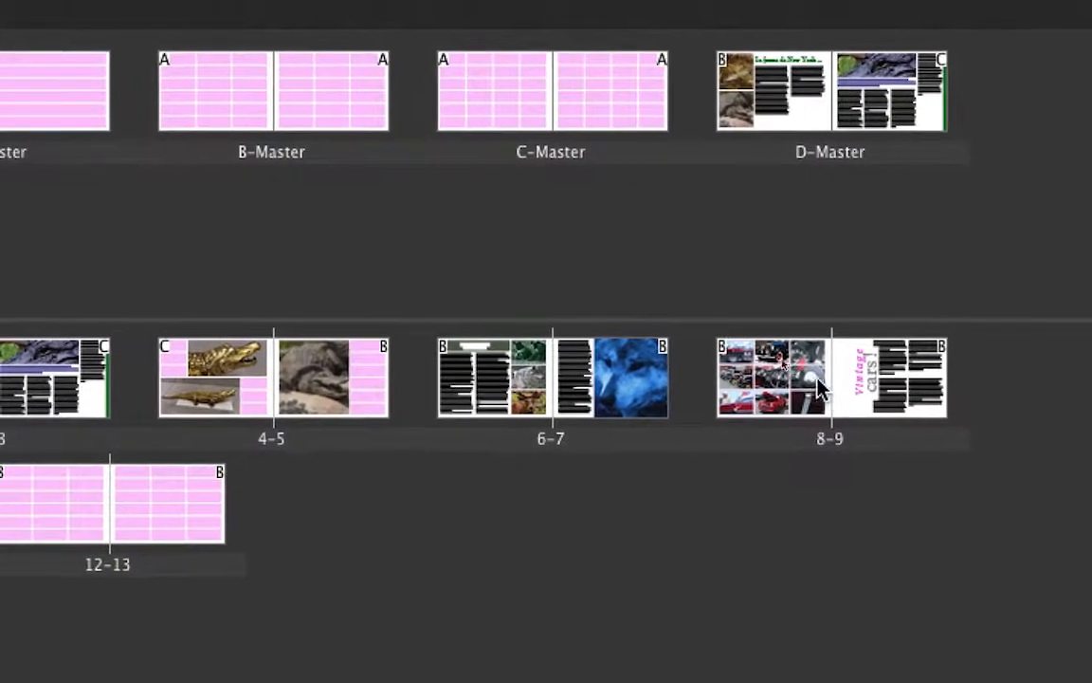
Step: Save the Vintage cars spread on pages 8-9 as a new master
left_click_drag(817, 387, 827, 398)
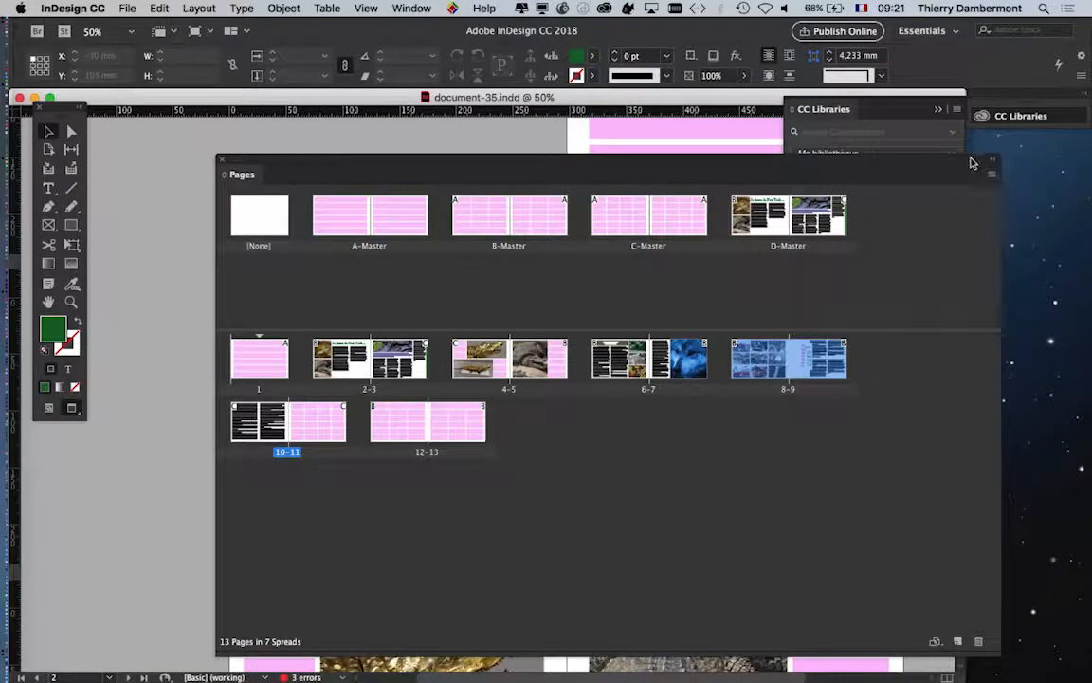
left_click_drag(972, 163, 986, 159)
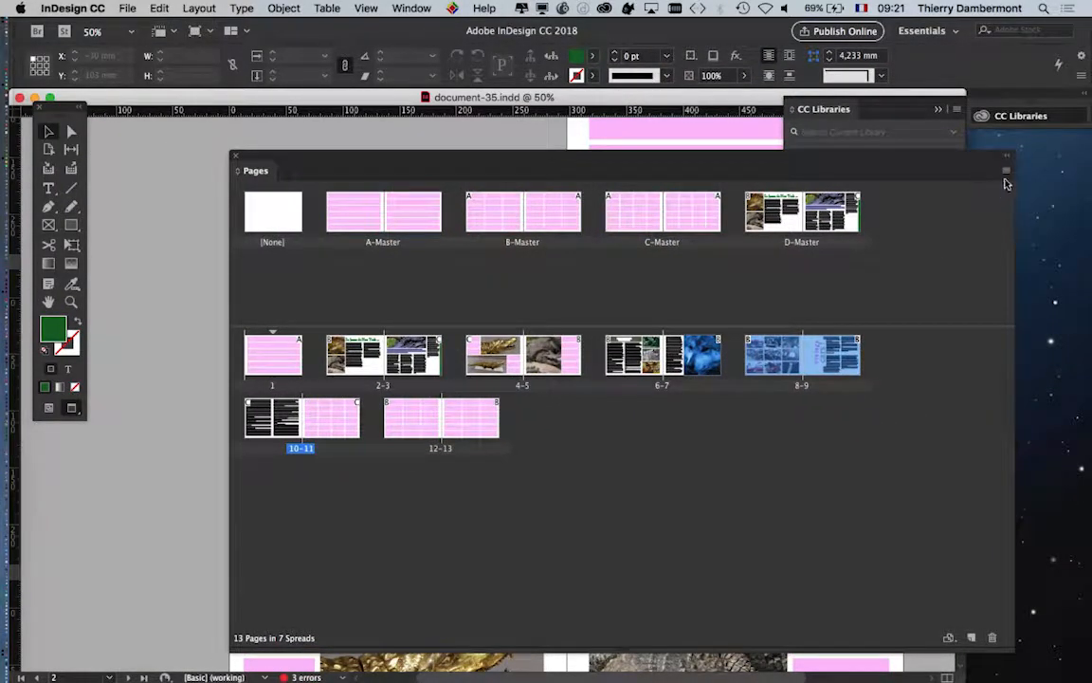
left_click(1007, 173)
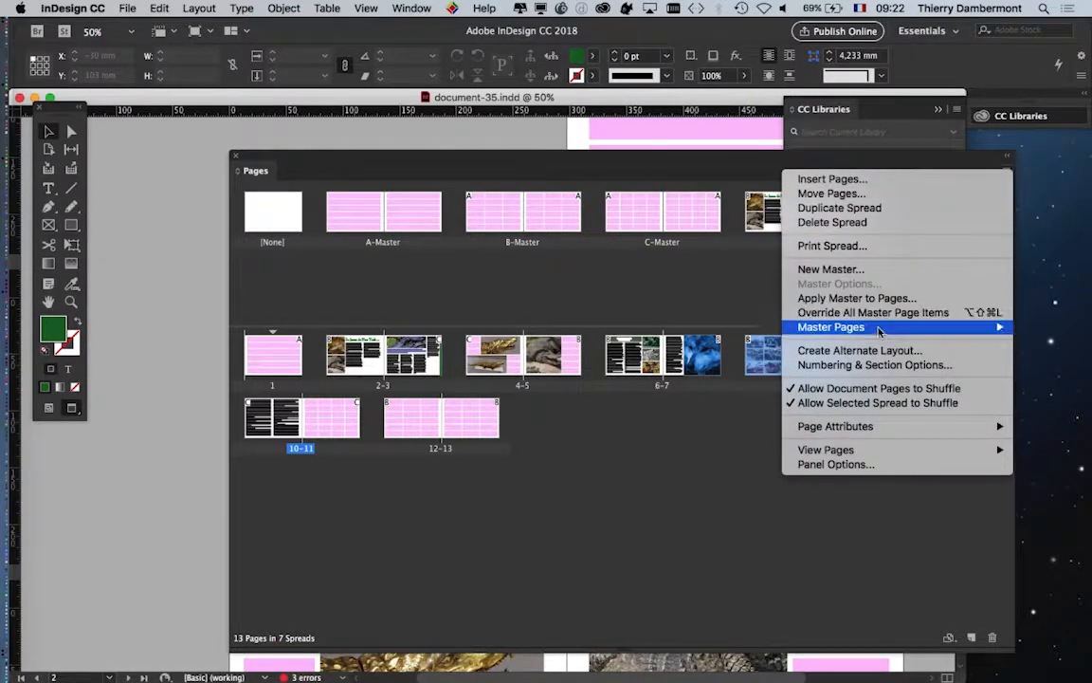
mouse_move(875, 332)
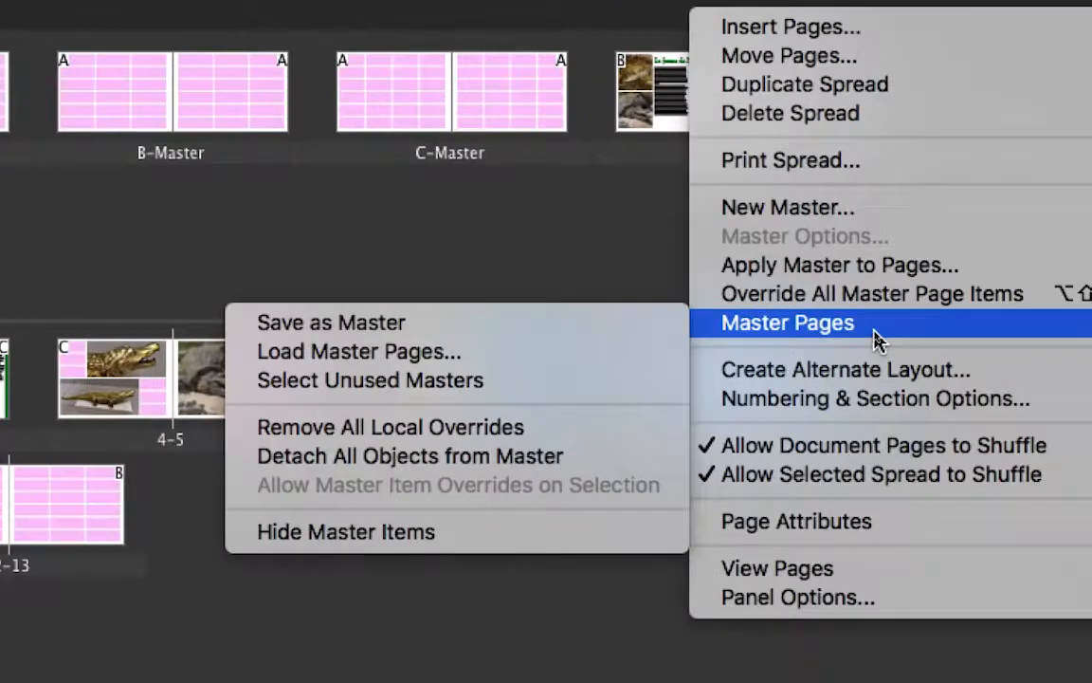
left_click(521, 331)
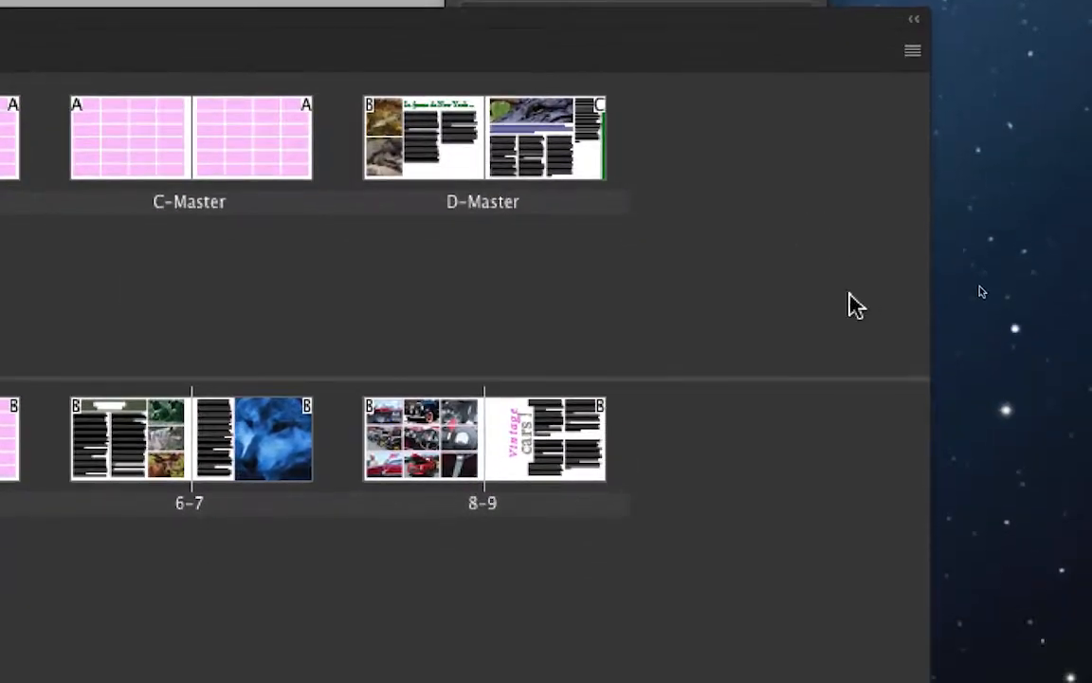
Step: Widen the Pages panel to fit all the masters in one row, and collapse the CC Libraries panel covering it
left_click_drag(931, 299, 1018, 299)
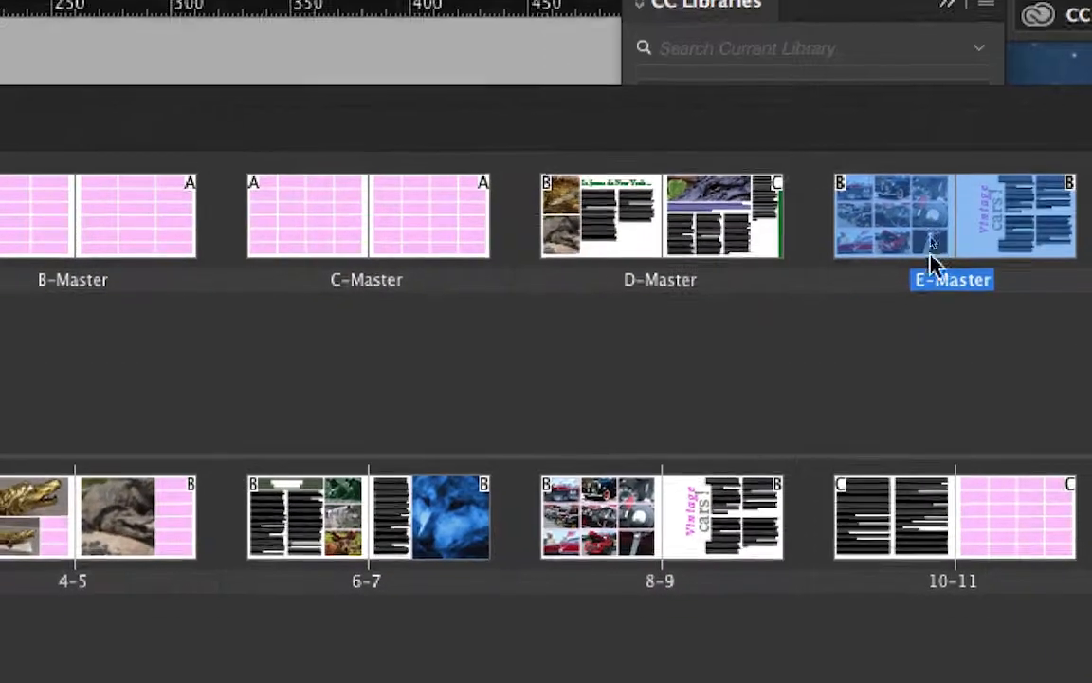
left_click(810, 278)
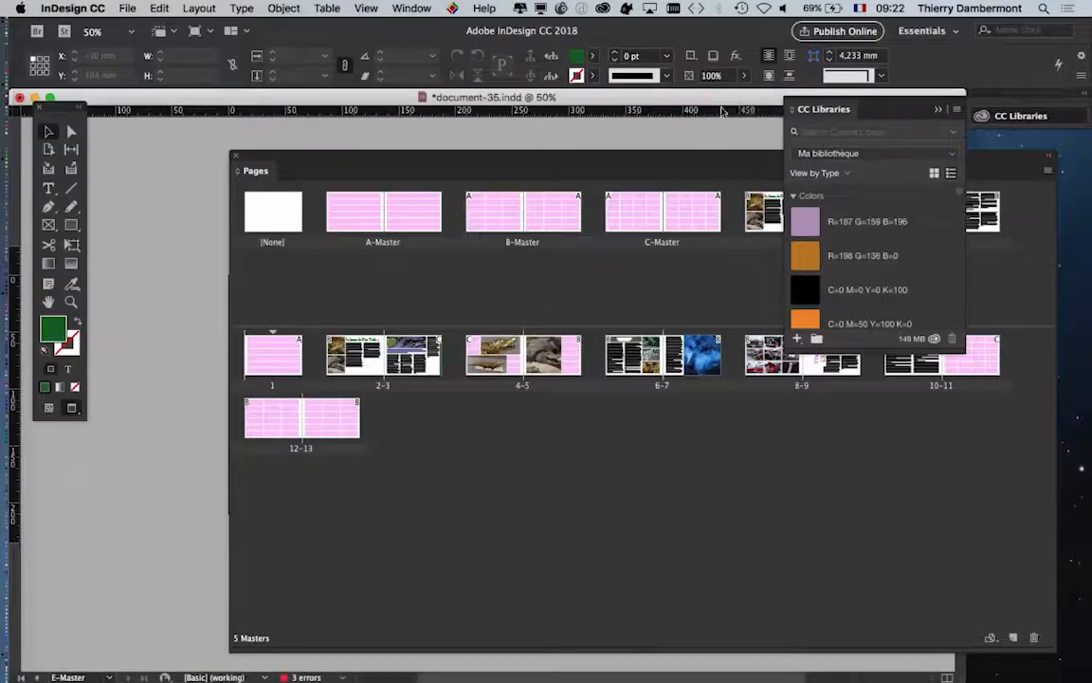
left_click(938, 112)
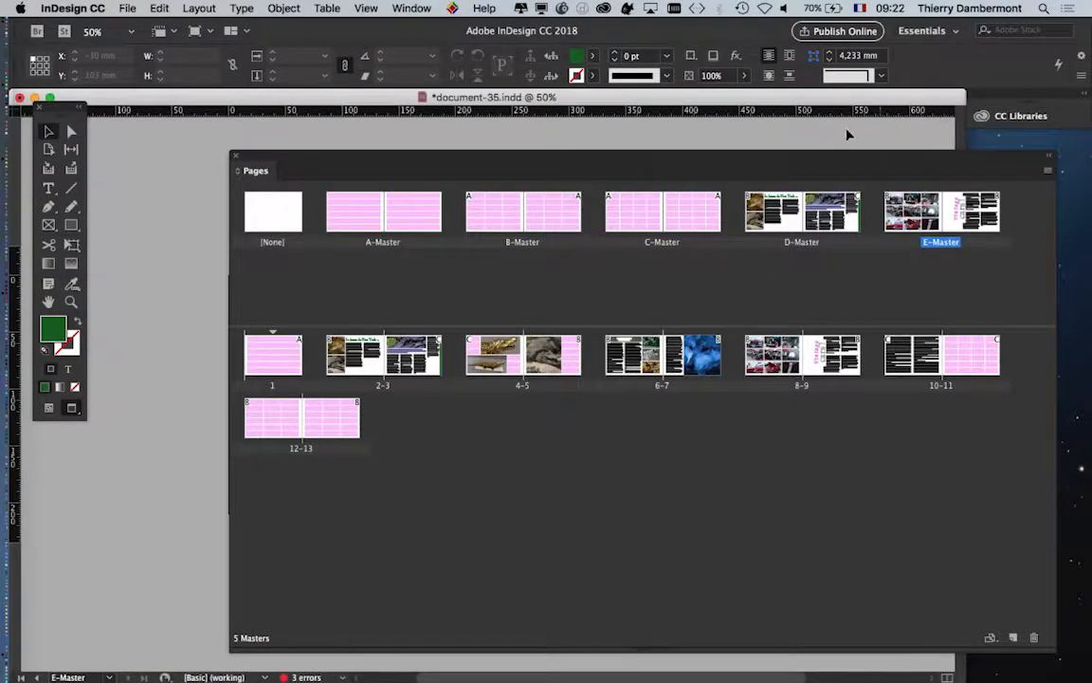
left_click_drag(838, 156, 750, 118)
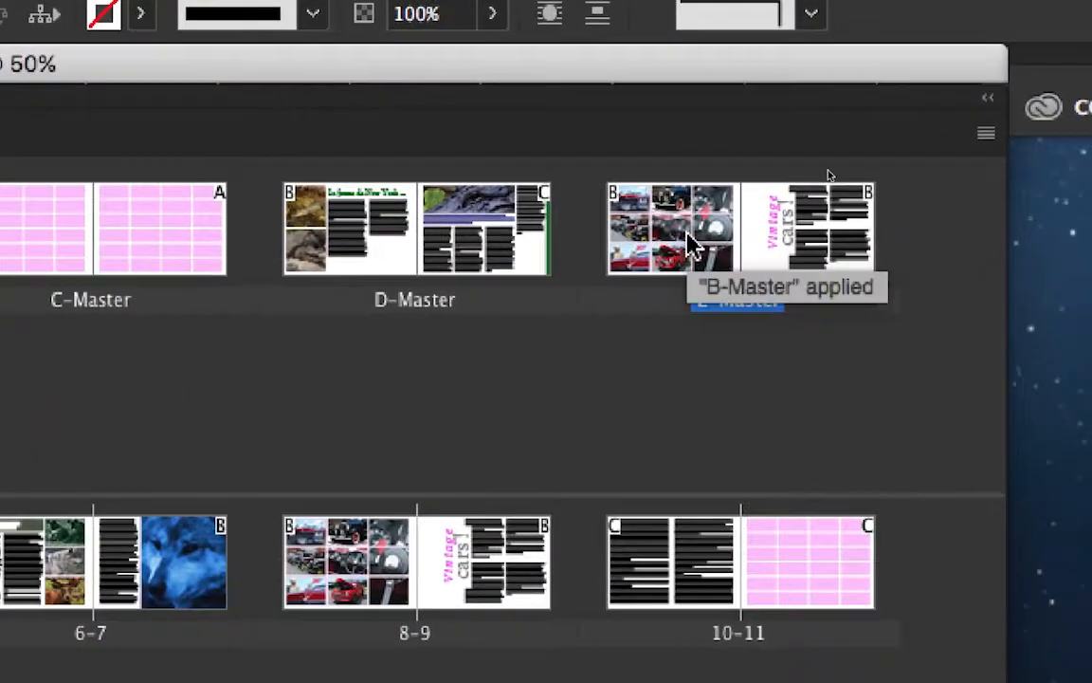
Step: Select both pages of E-Master and insert a new document spread based on it after pages 12-13
left_click(695, 242)
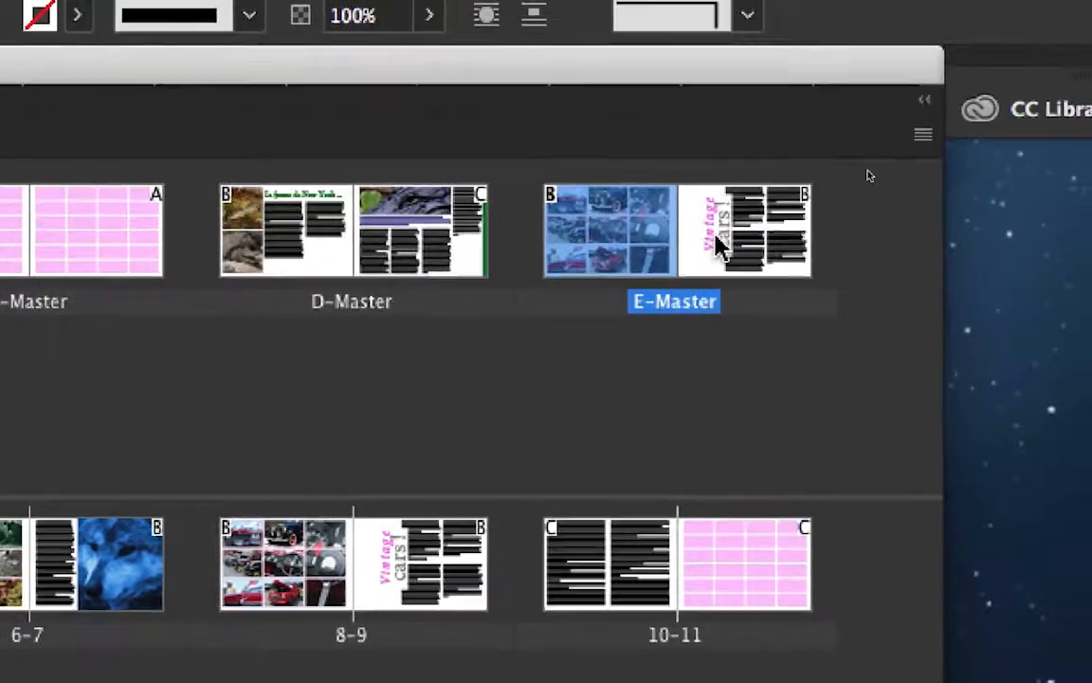
left_click(722, 244, "shift")
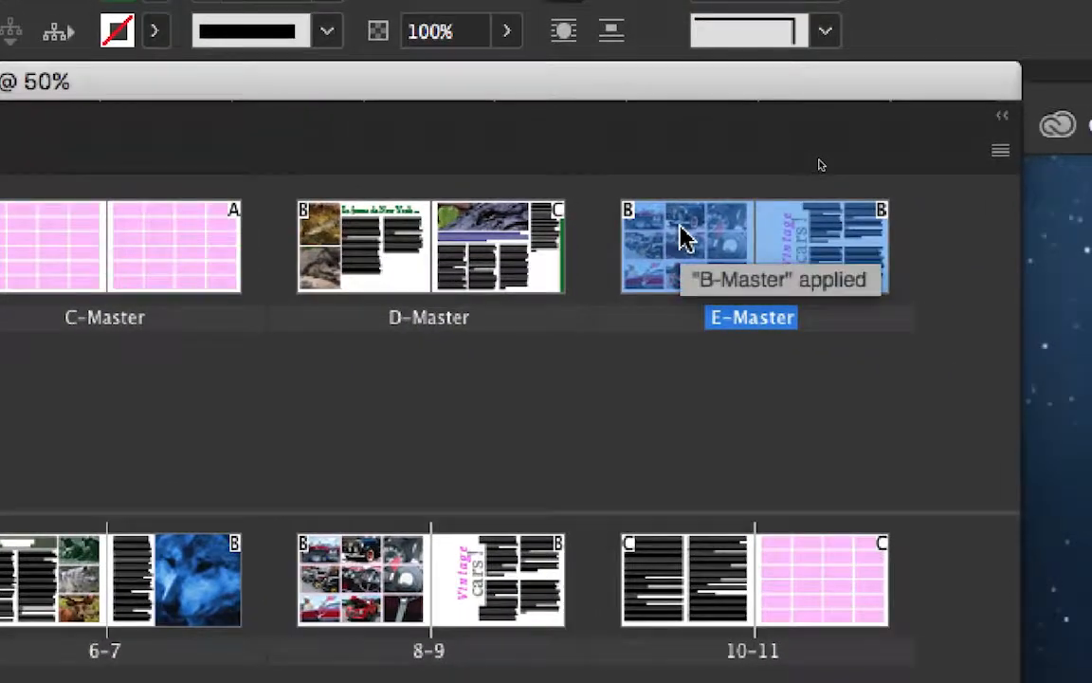
left_click_drag(684, 237, 0, 682)
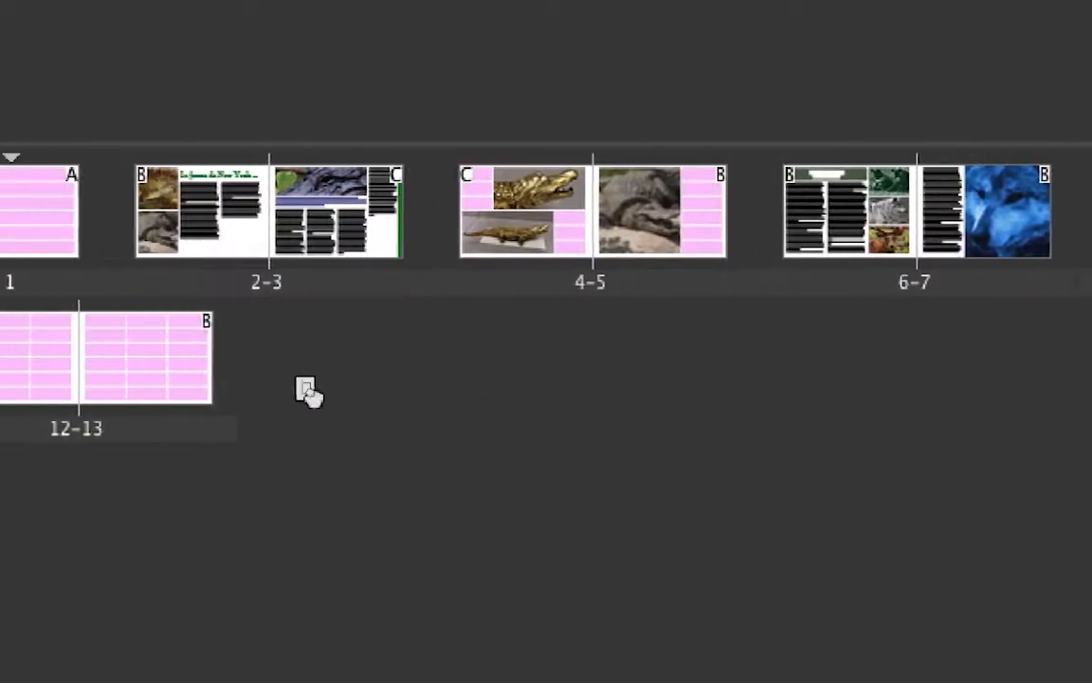
mouse_move(282, 387)
left_mouse_down()
mouse_move(295, 380)
mouse_move(271, 378)
mouse_move(287, 390)
left_mouse_up()
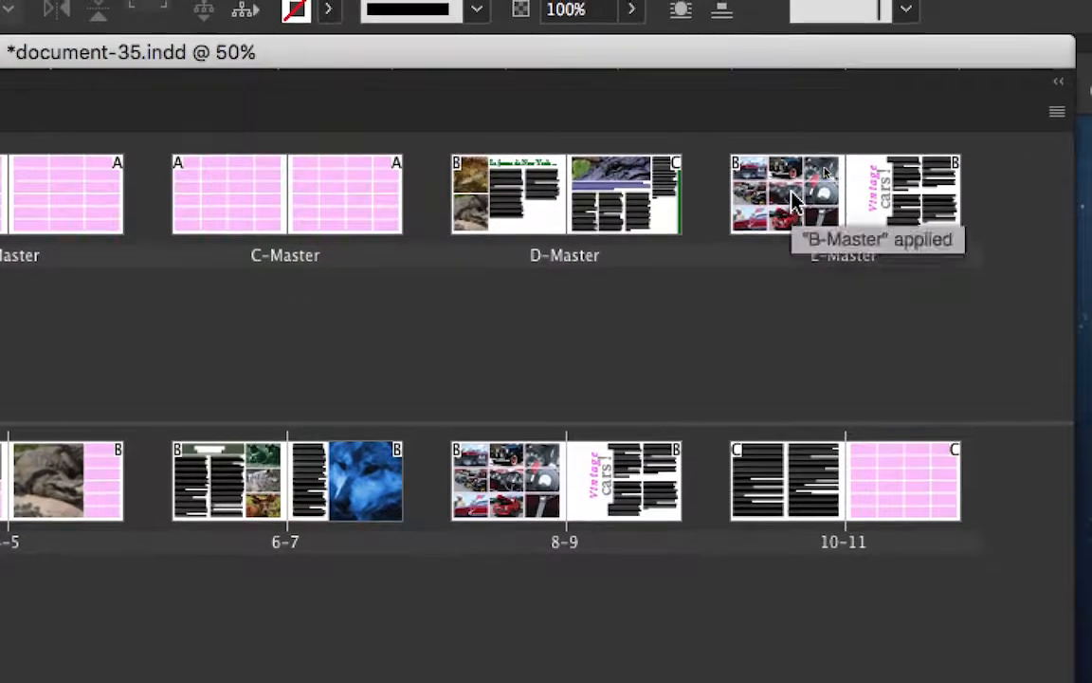
Step: Add page 16 from E-Master's left page and page 17 from D-Master's right page after spread 14-15
left_click(799, 207)
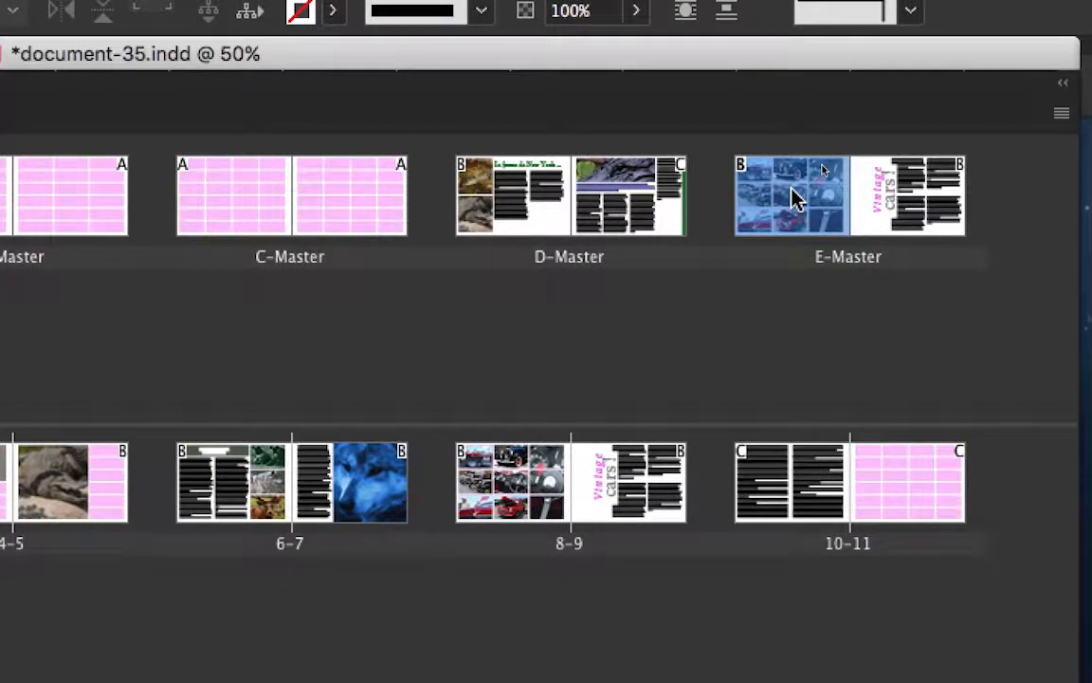
left_click_drag(793, 194, 507, 332)
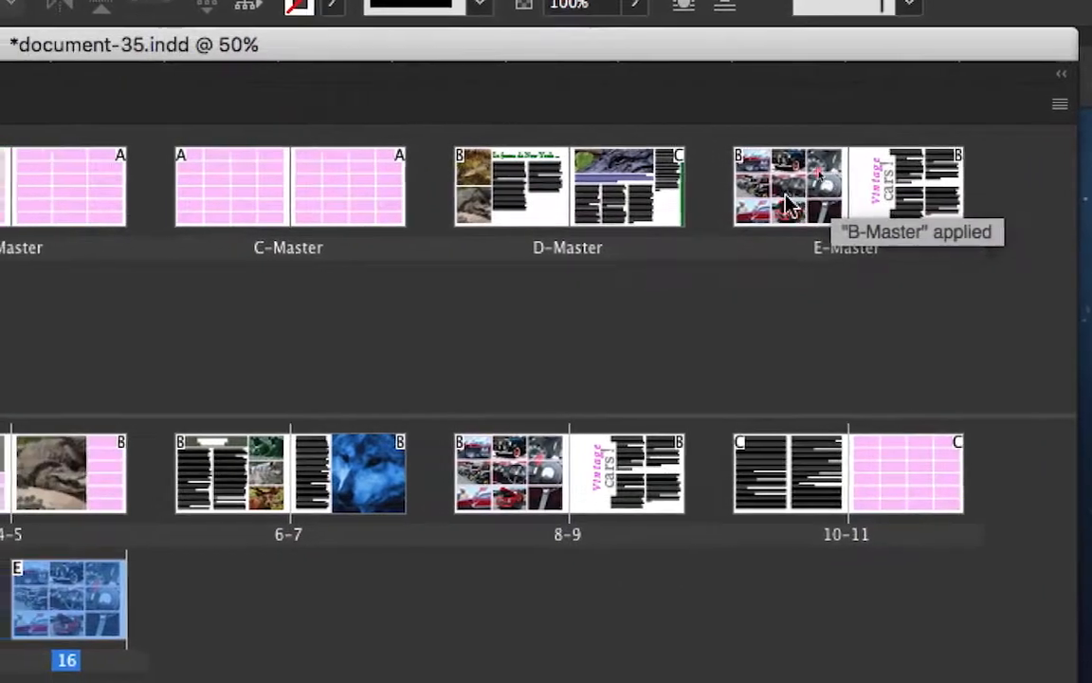
left_click(718, 204)
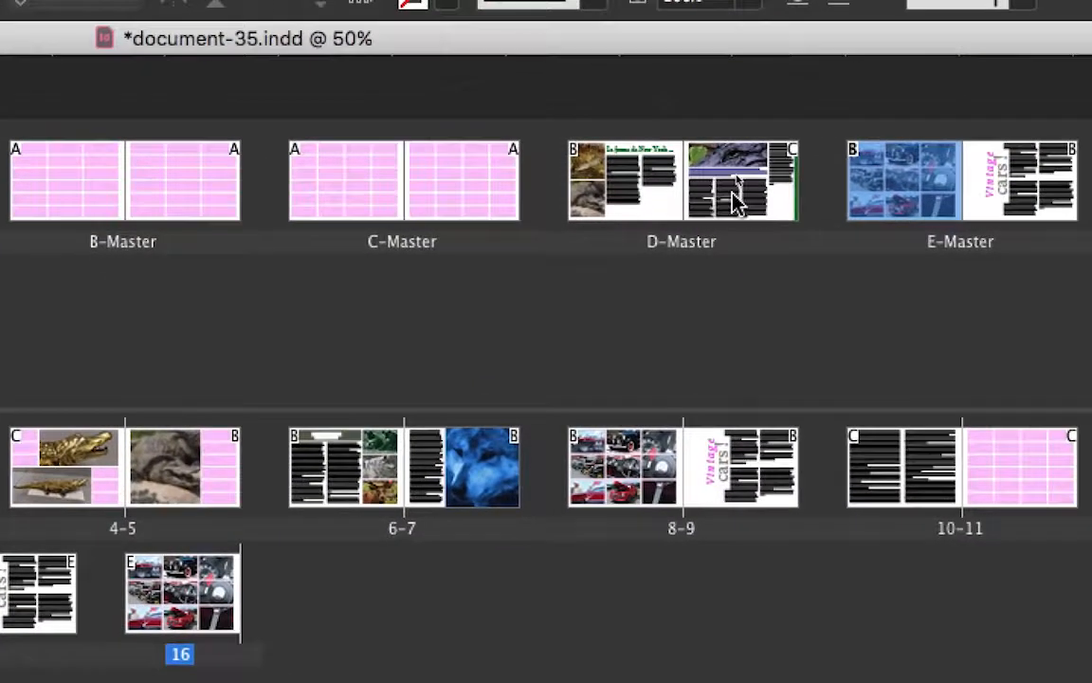
left_click(914, 195)
left_click_drag(743, 196, 575, 343)
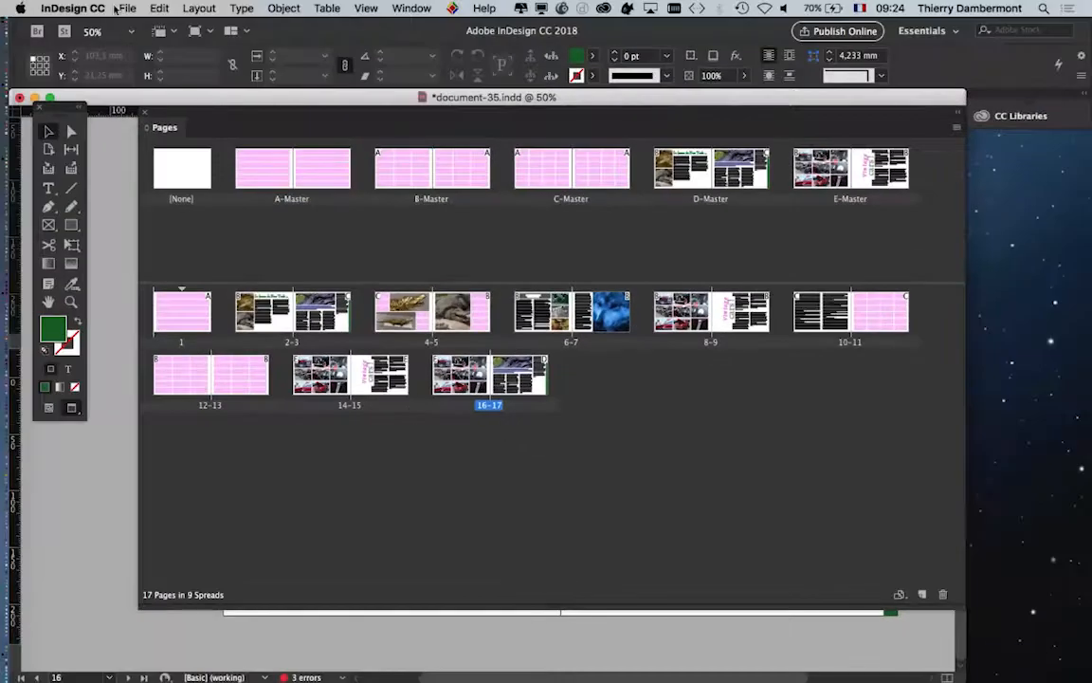
Step: Save the document under the new name document-36.indd in the Dossier document-35 folder
left_click(127, 9)
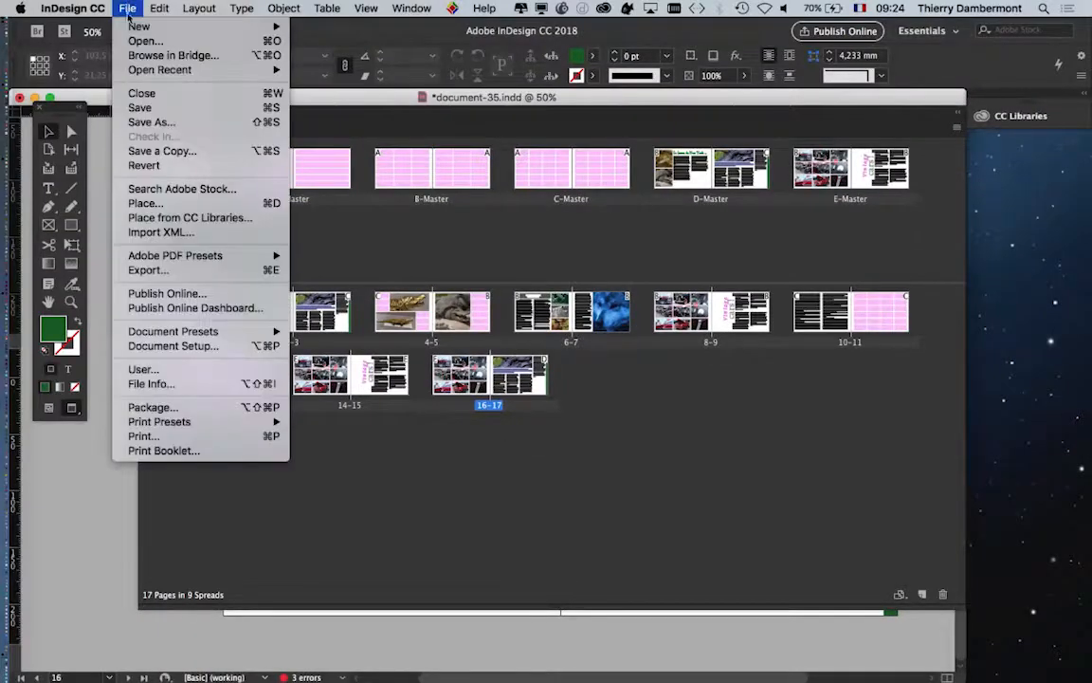
left_click(156, 123)
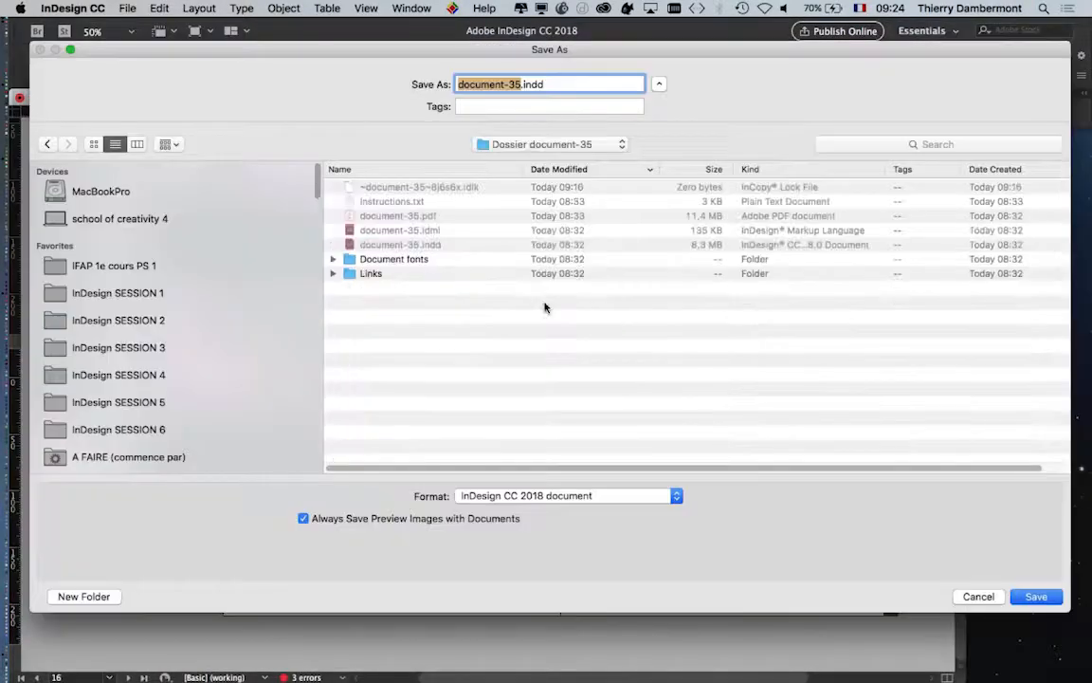
left_click(531, 147)
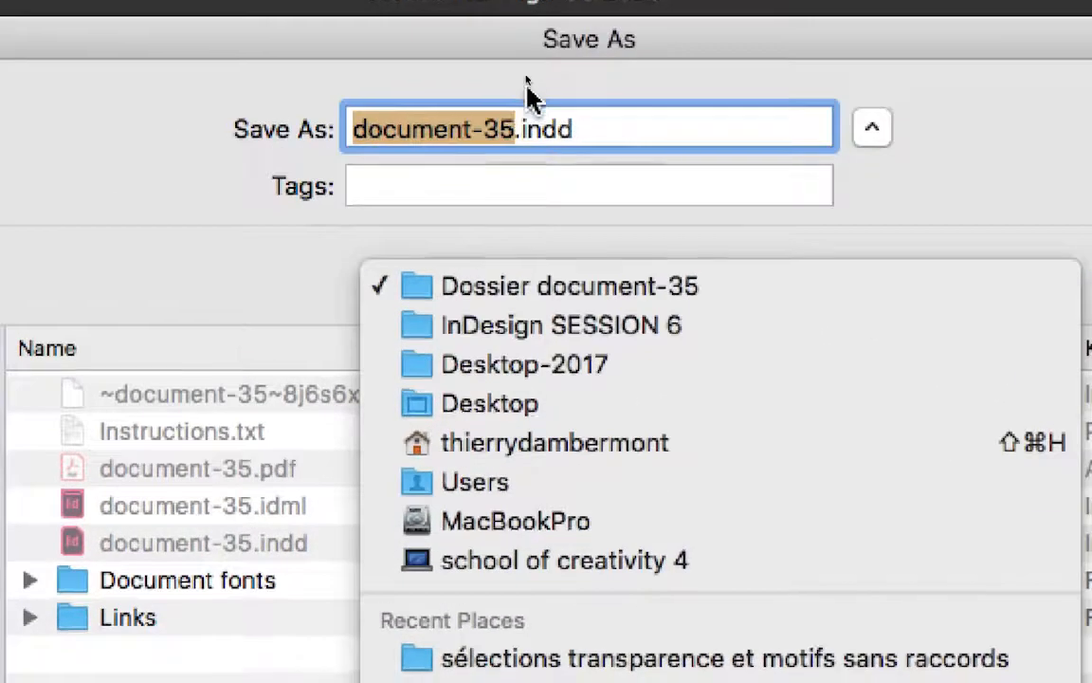
left_click(512, 129)
left_click(510, 129)
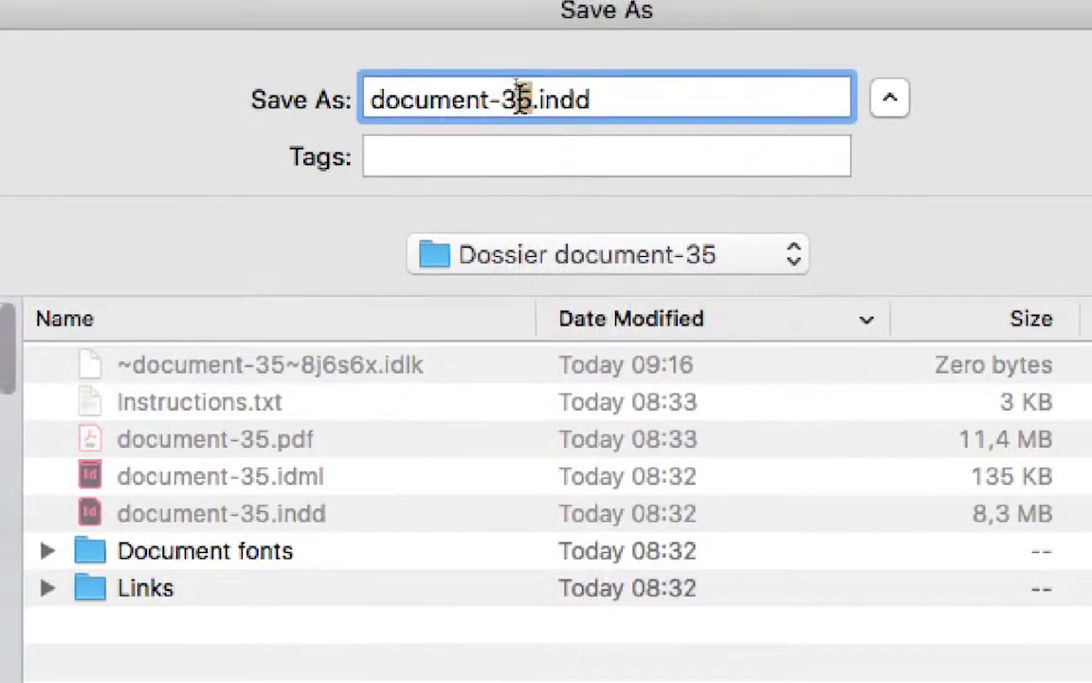
double_click(520, 98)
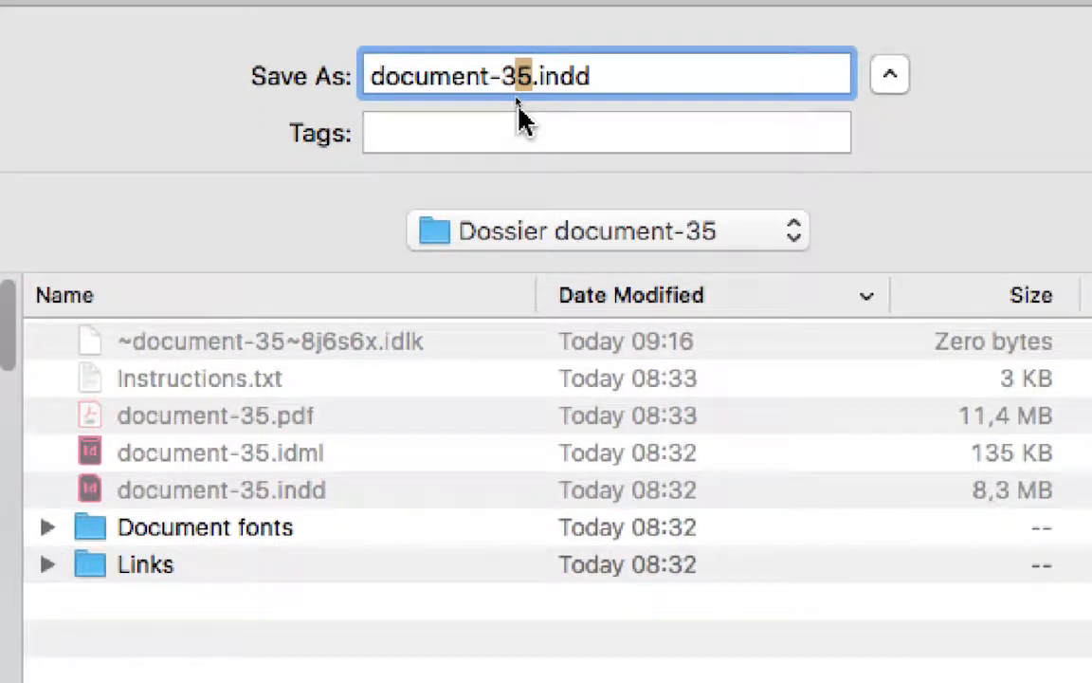
type("6")
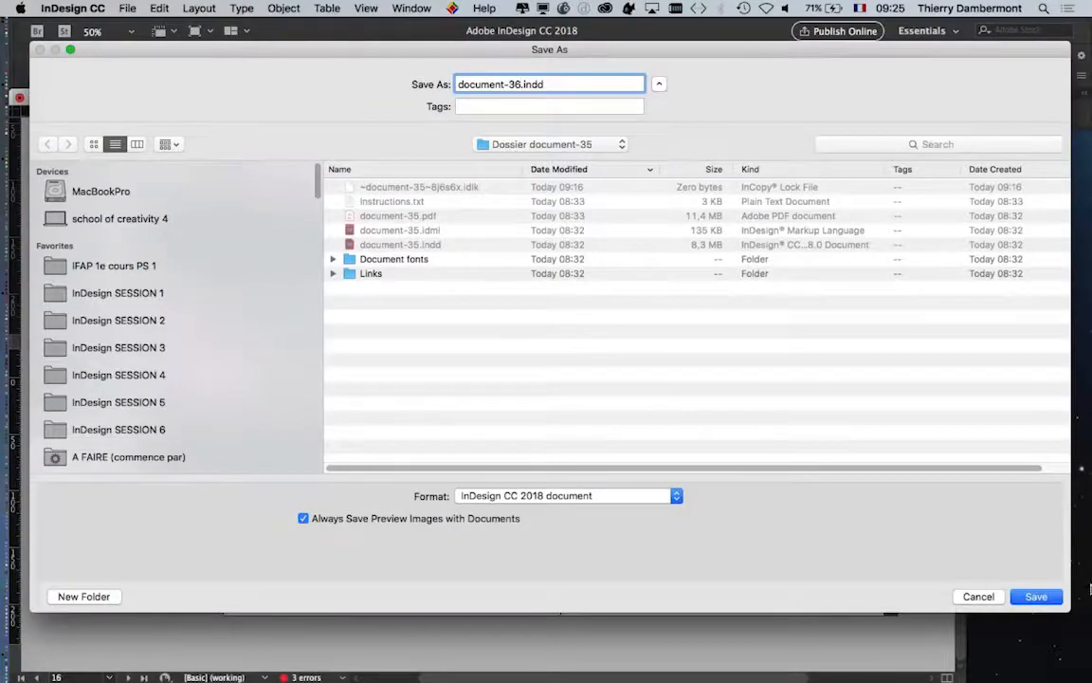
left_click(1040, 596)
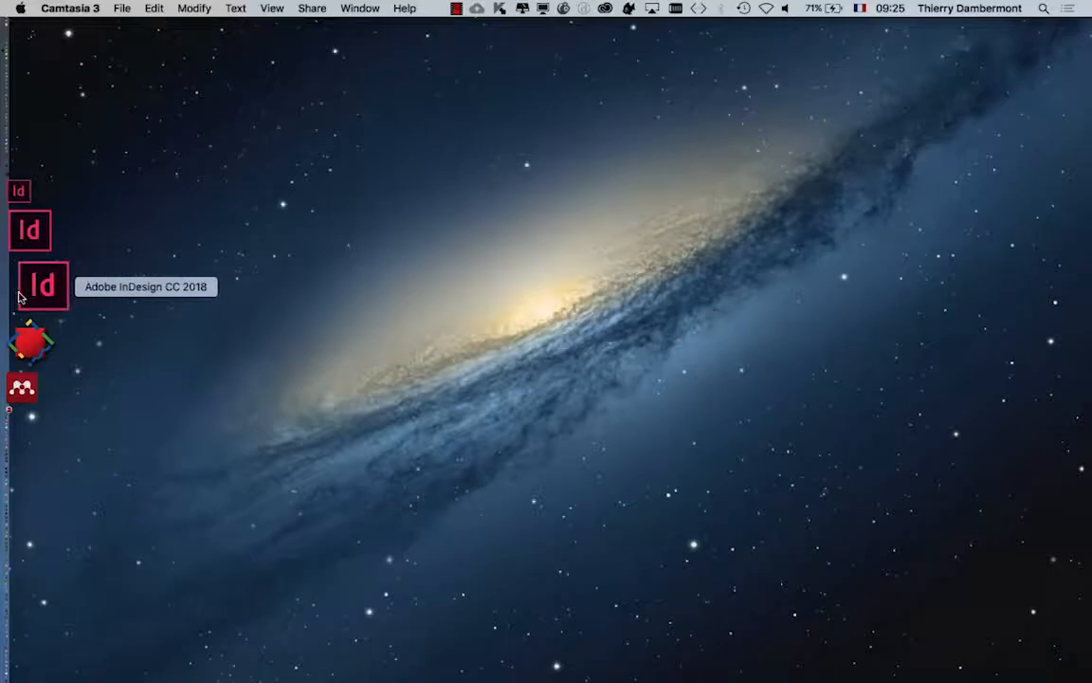
Step: Switch to Adobe InDesign CC 2018, zoom document-35.indd out to 75%, and show the Pages panel fully on screen
left_click(18, 296)
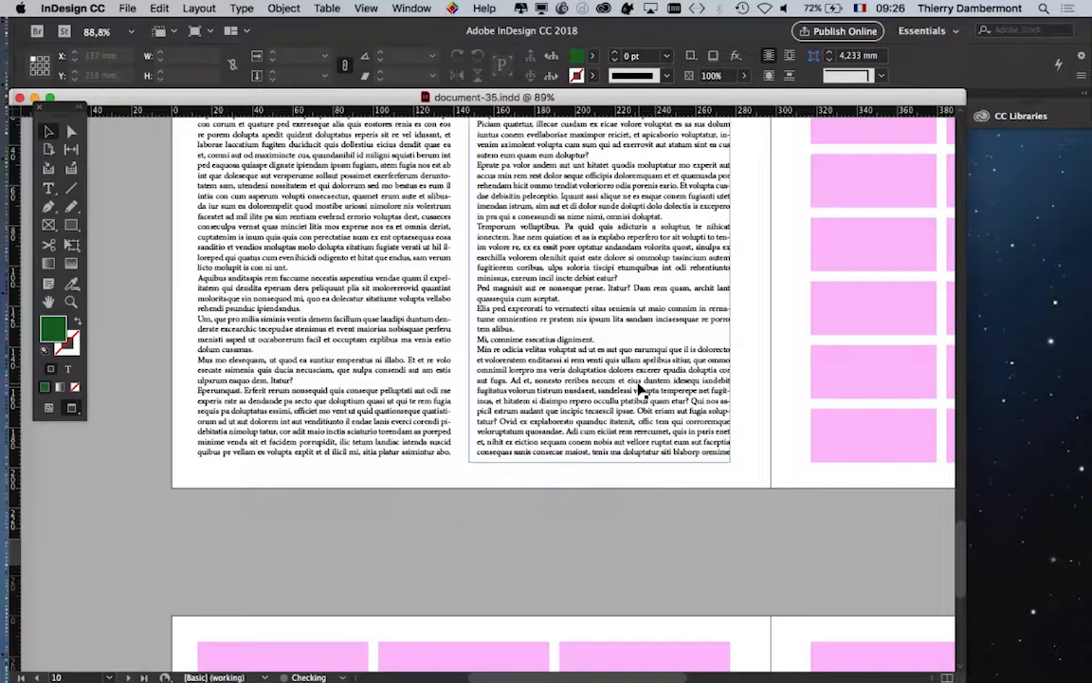
scroll(641, 390, "down", 1)
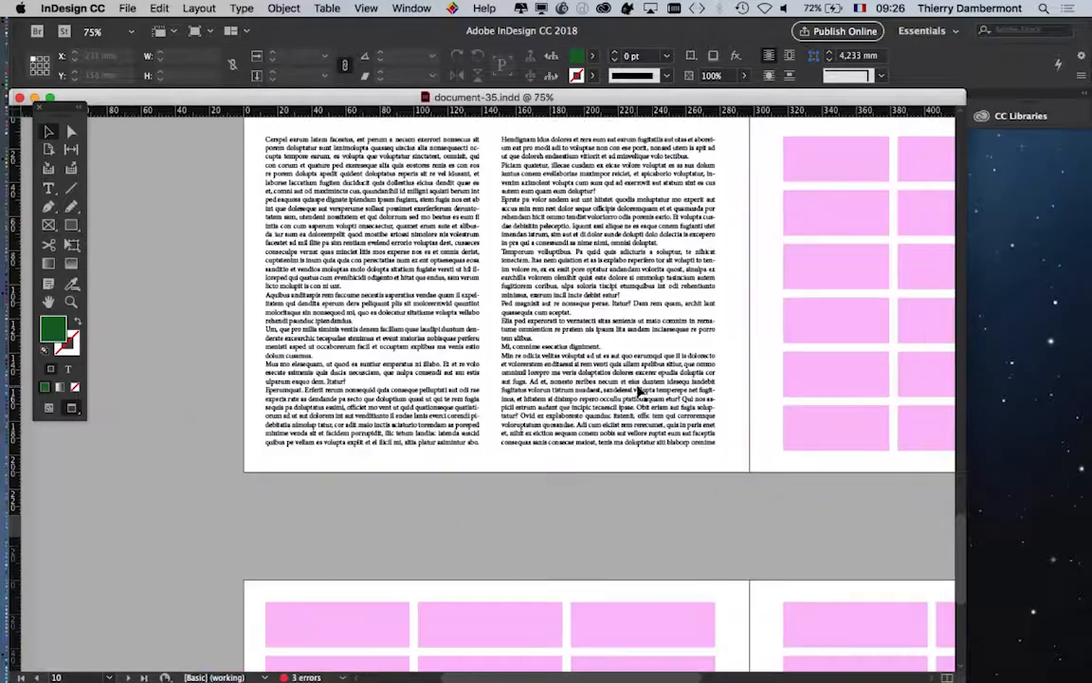
left_click(402, 7)
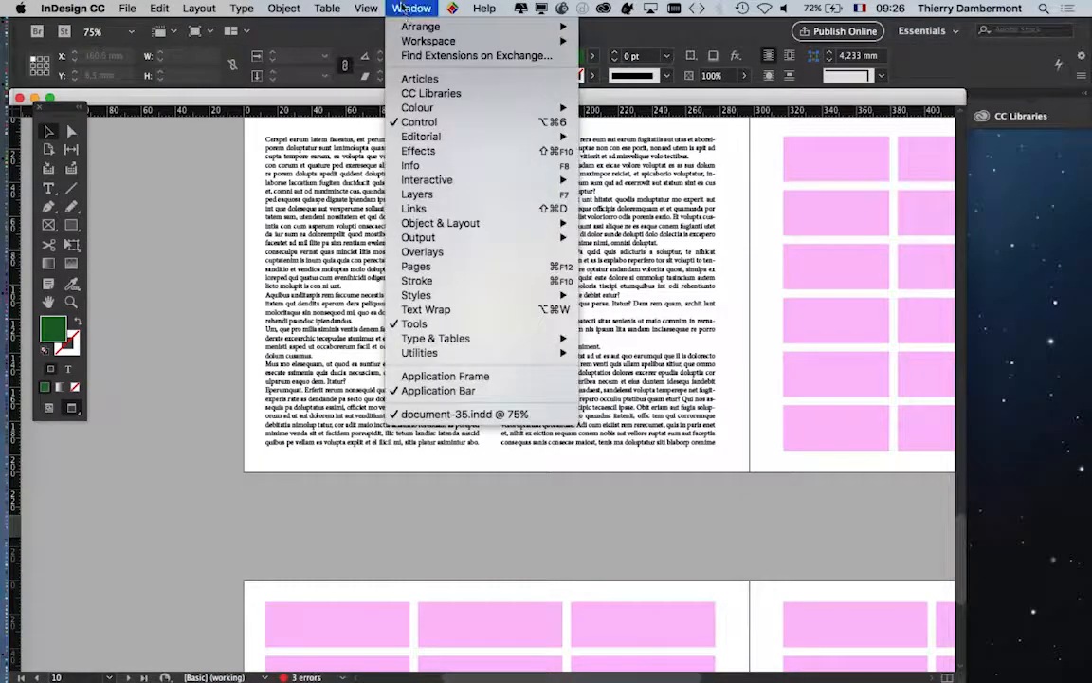
left_click(465, 268)
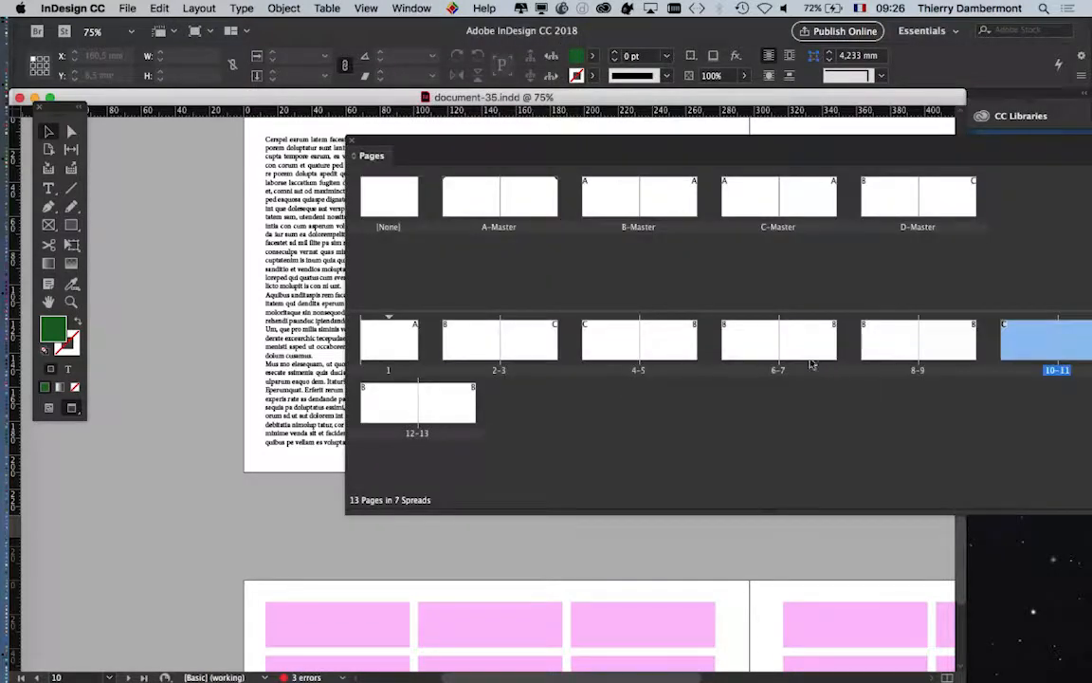
left_click_drag(879, 141, 701, 190)
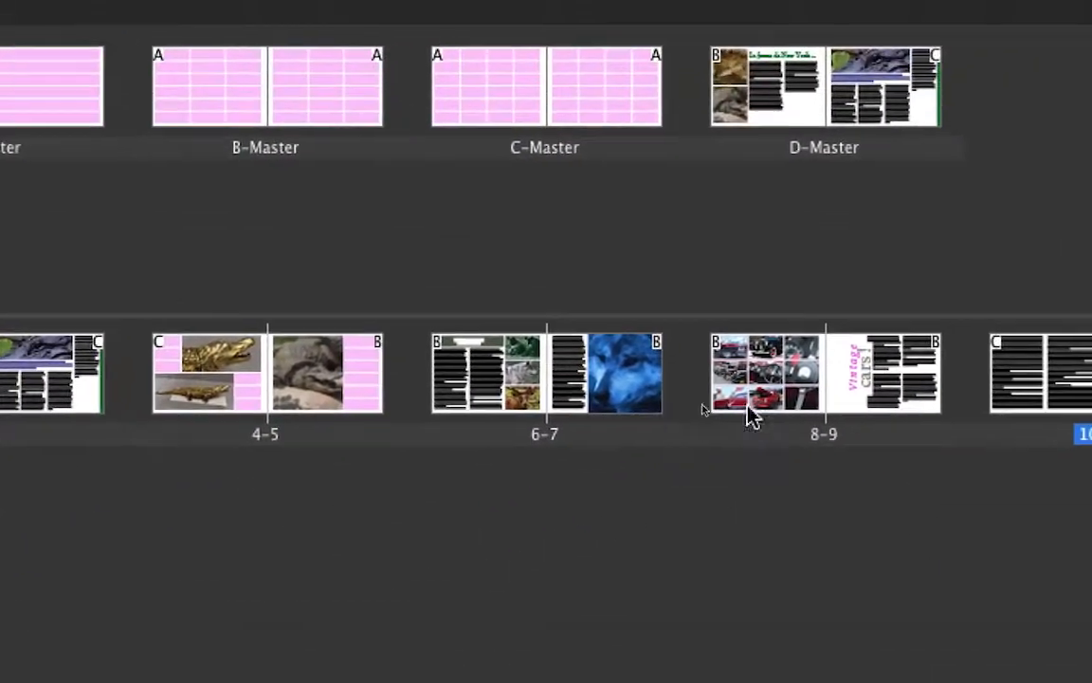
Step: Save the Vintage cars spread on pages 8-9 as a new master and insert a spread based on it after pages 12-13
left_click(725, 302)
left_click_drag(794, 415, 787, 419)
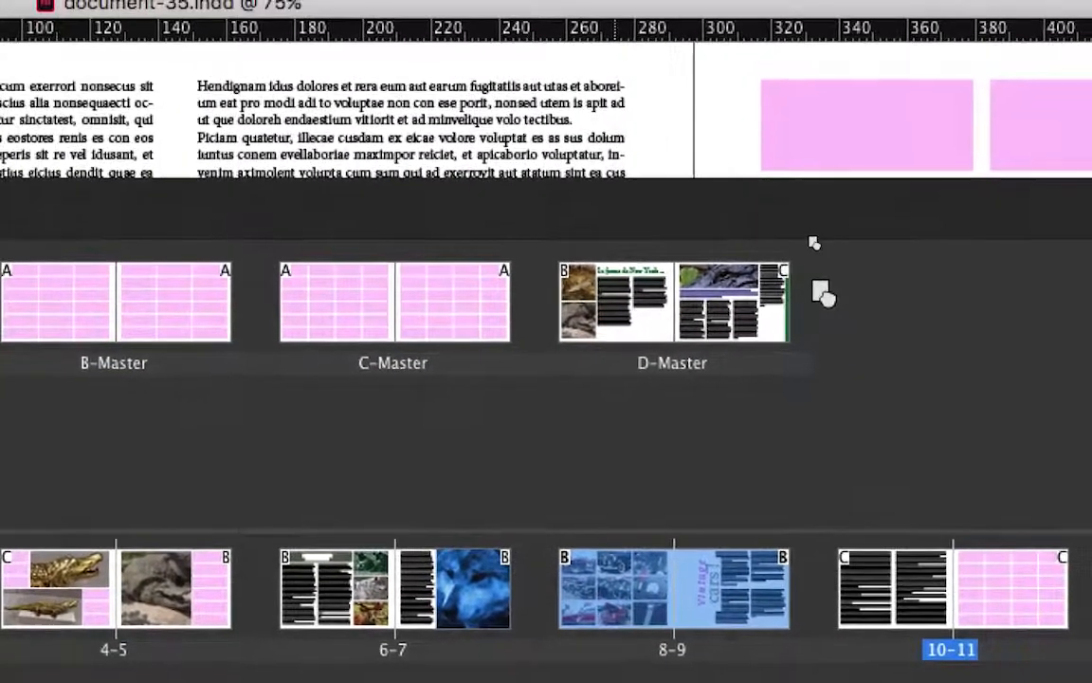
left_click_drag(823, 292, 1071, 295)
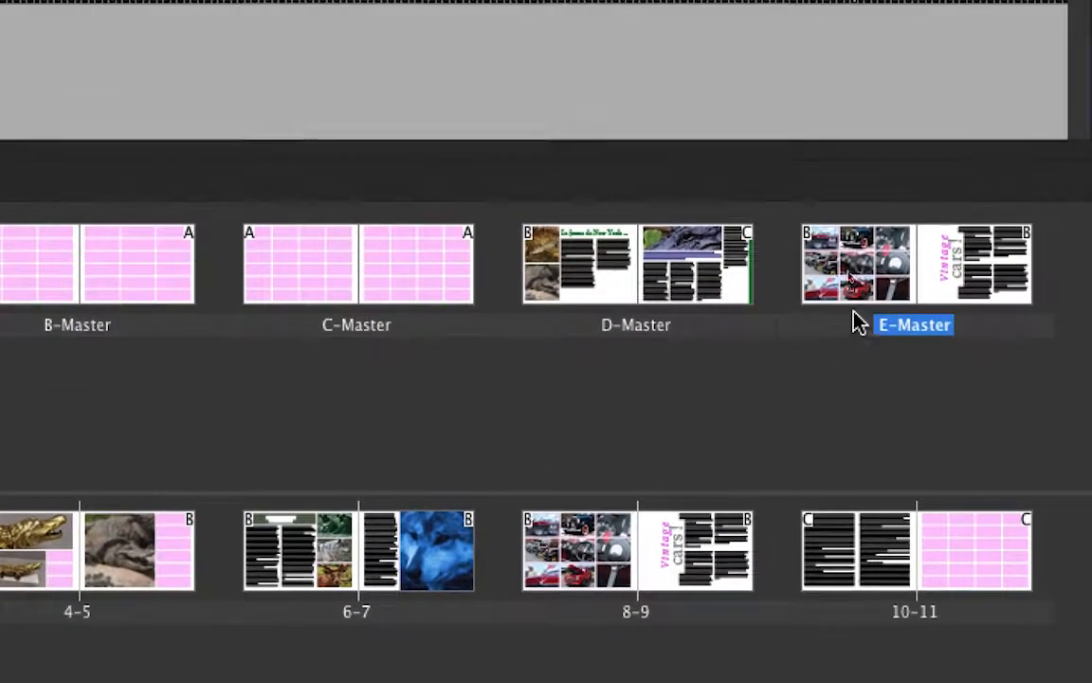
left_click(887, 254)
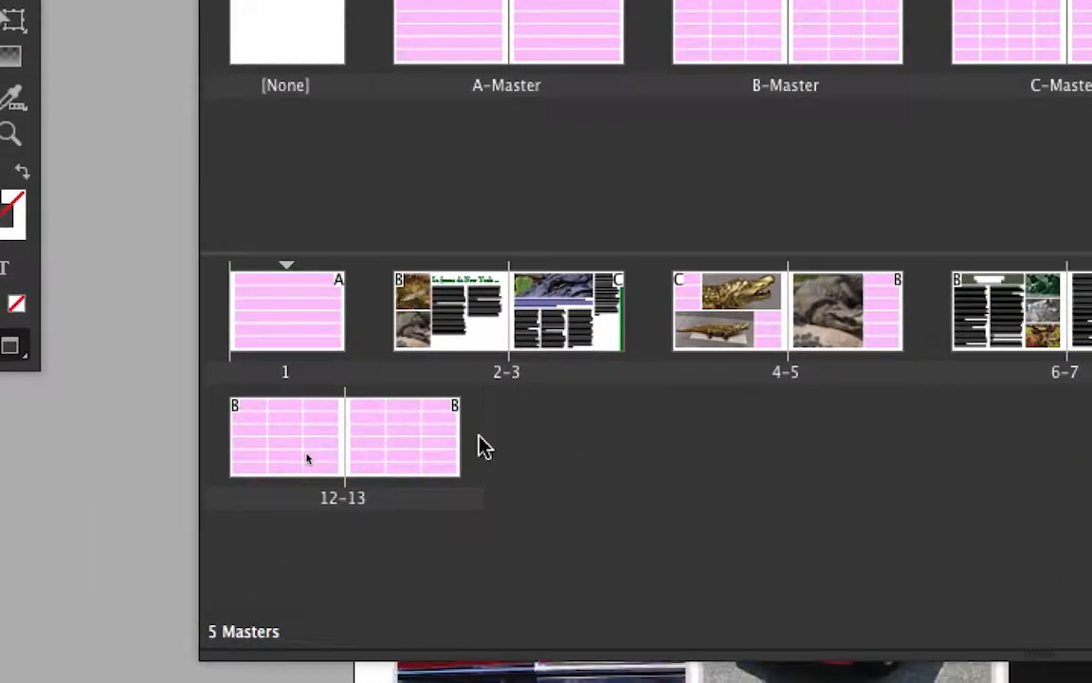
left_click_drag(483, 445, 481, 445)
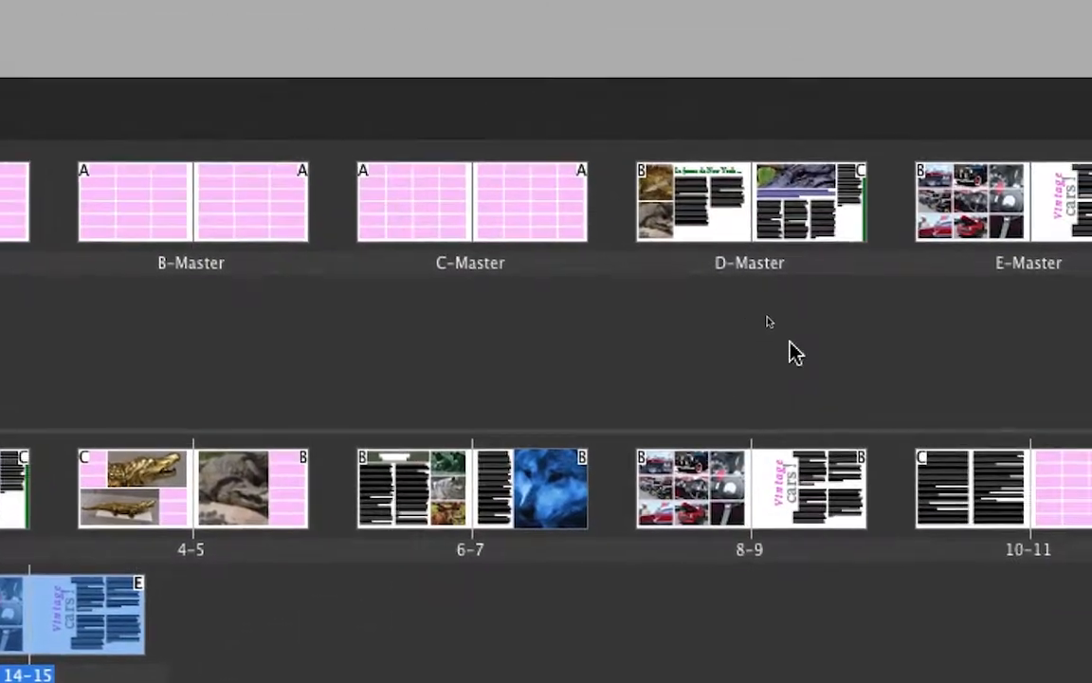
Step: Build spread 16-17 after pages 14-15 from the left page of E-Master and the right page of D-Master
left_click(983, 210)
left_click_drag(980, 202, 498, 421)
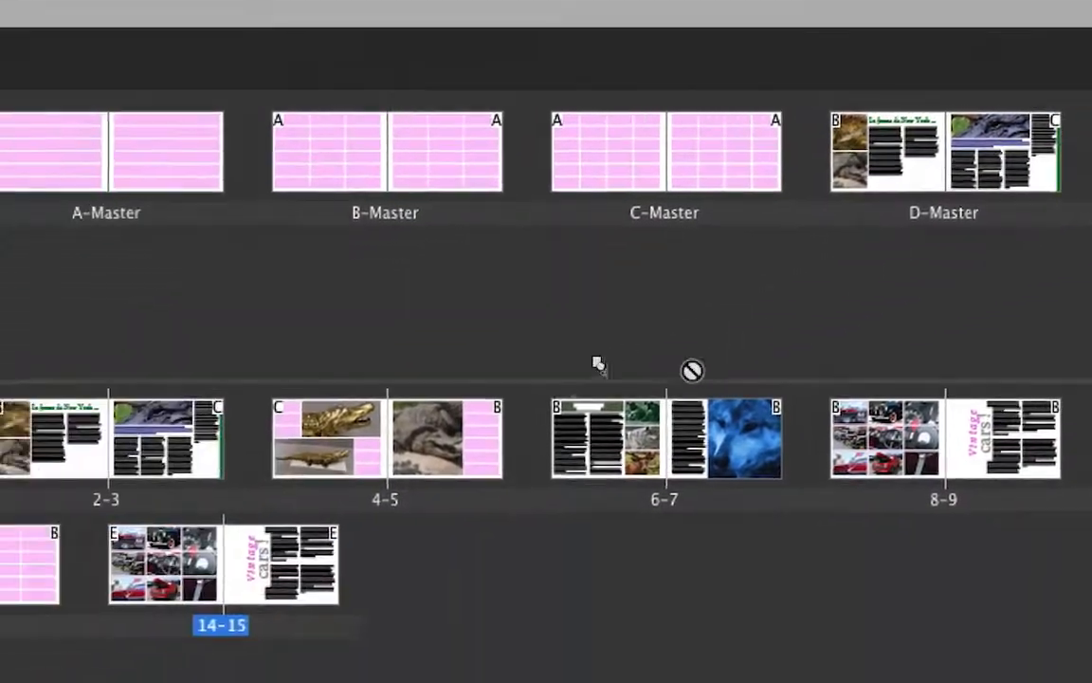
left_click_drag(599, 365, 580, 443)
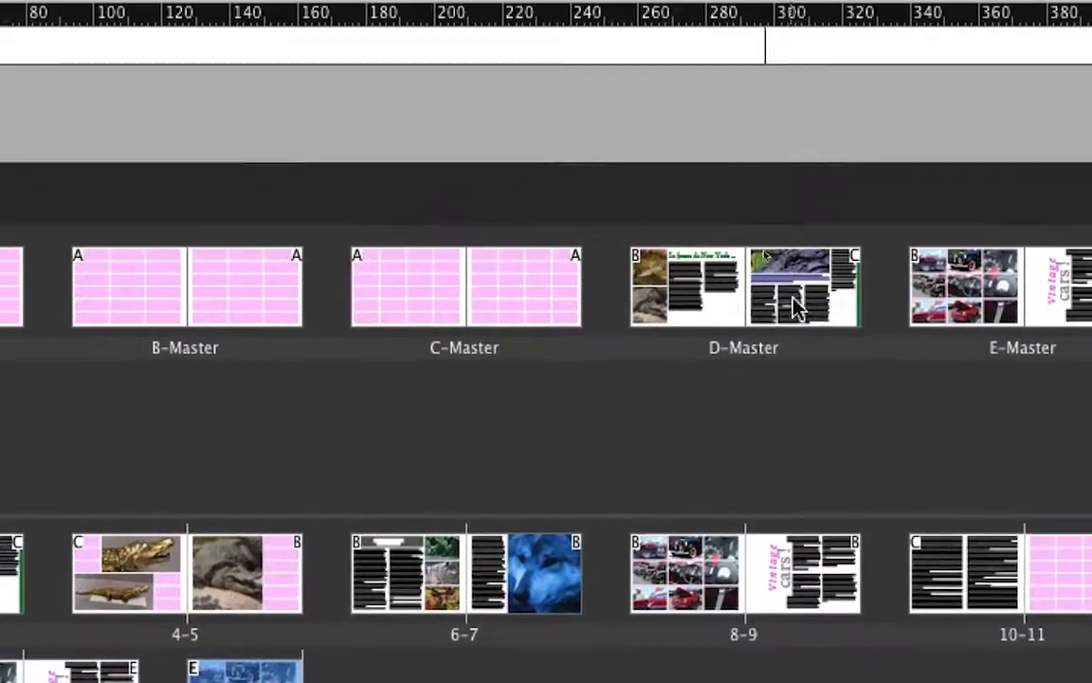
left_click(799, 303)
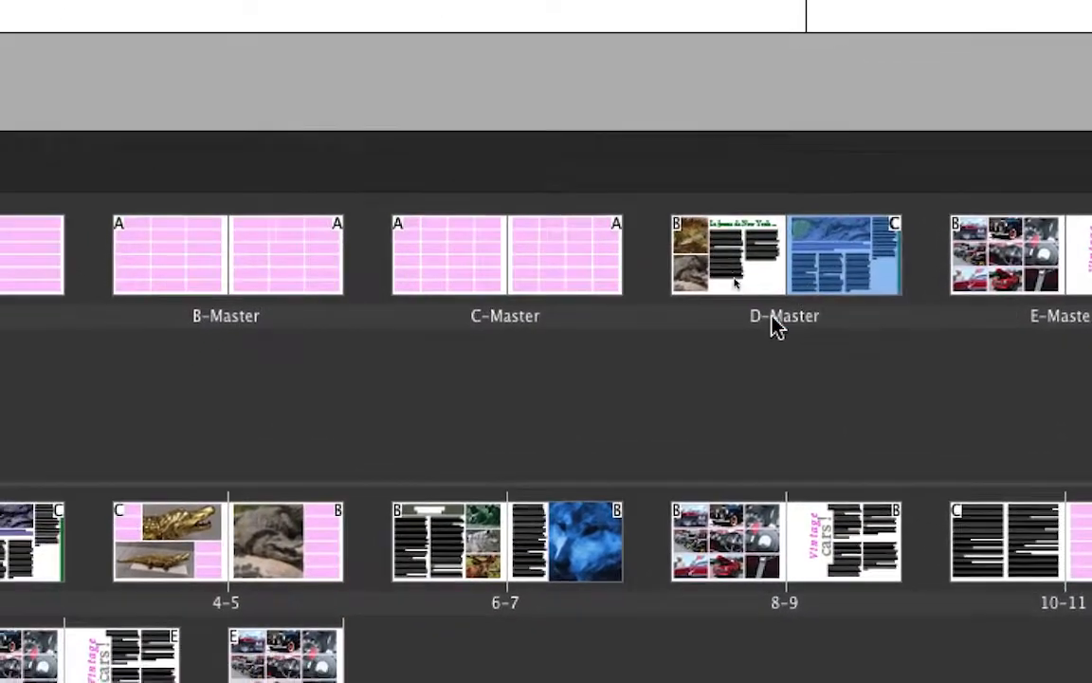
left_click_drag(768, 321, 627, 434)
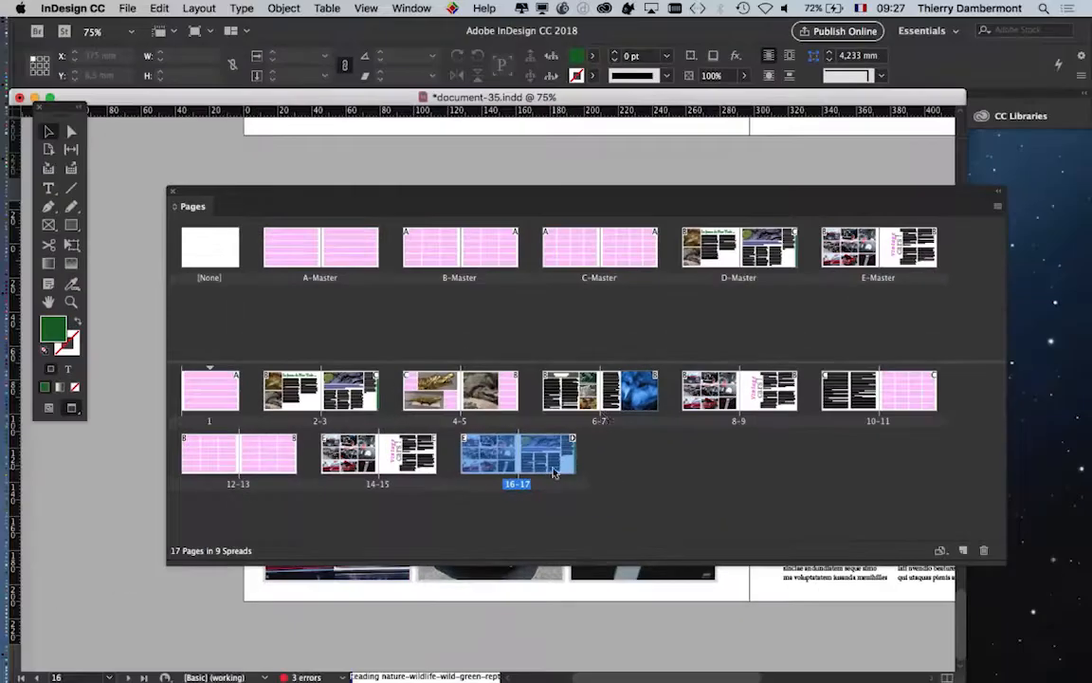
Step: Save the document as document-36.indd in the document-33 Folder
left_click(126, 8)
left_click(163, 122)
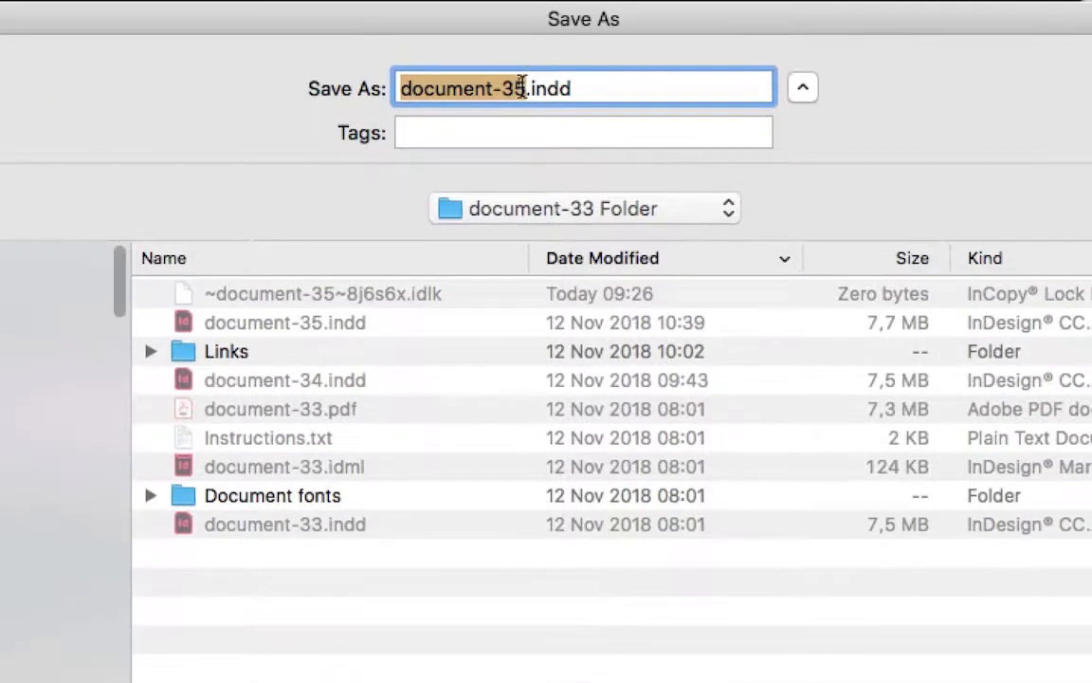
left_click(519, 87)
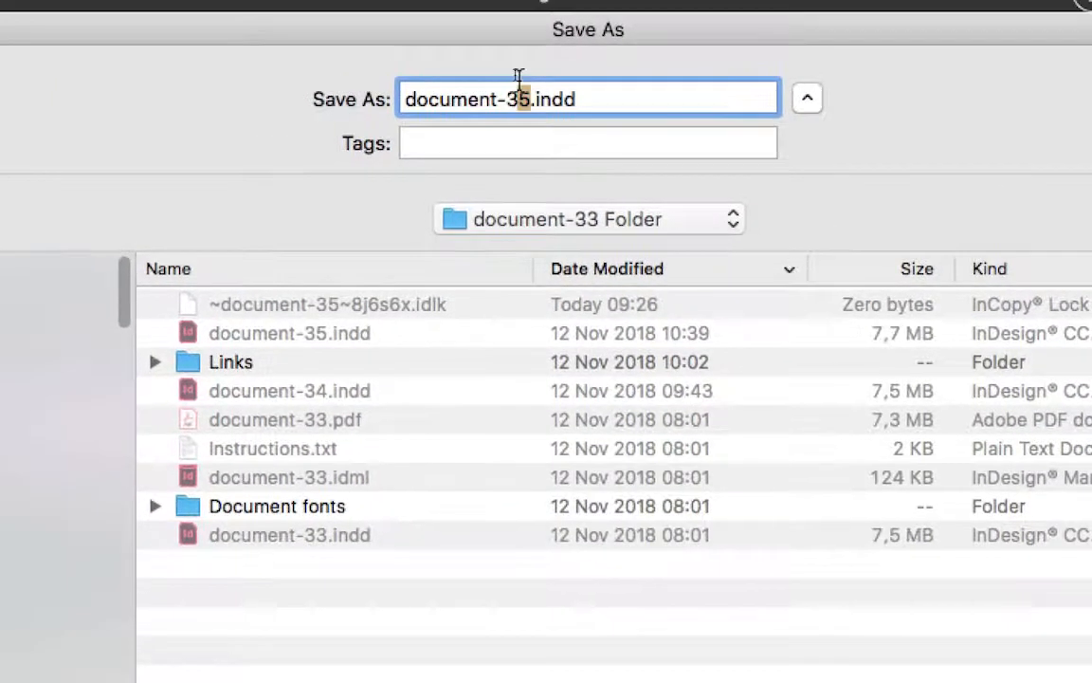
key("BackSpace")
type("6")
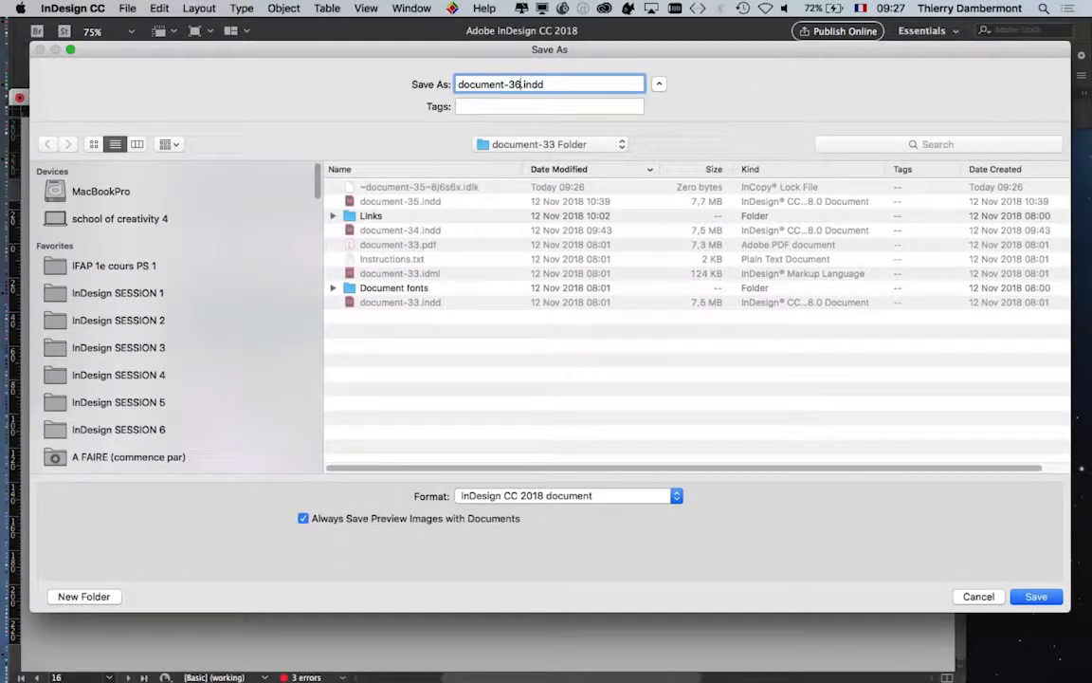
key("Return")
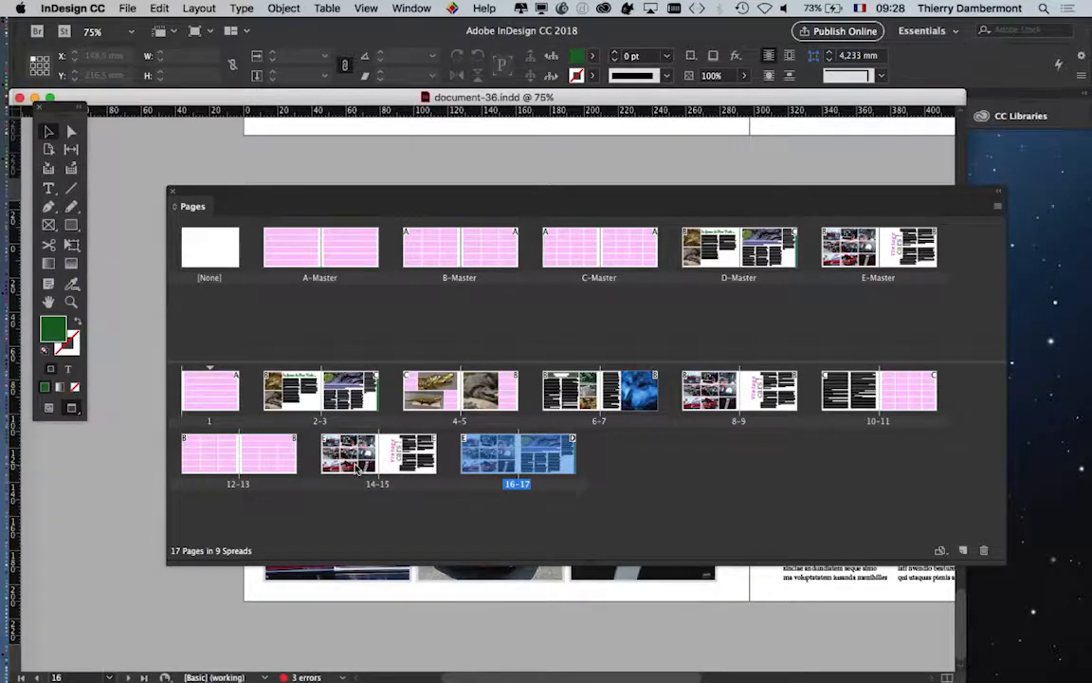
Step: Go to page 10 of the document and move the Pages panel aside to uncover the layout
left_click_drag(488, 453, 377, 472)
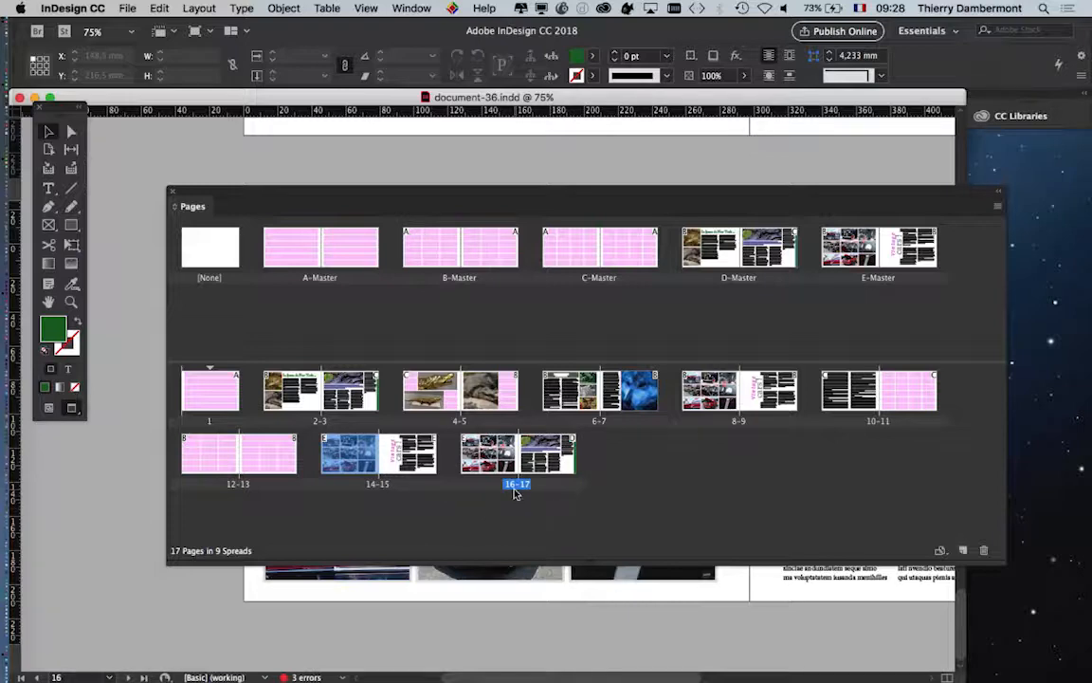
left_click(850, 408)
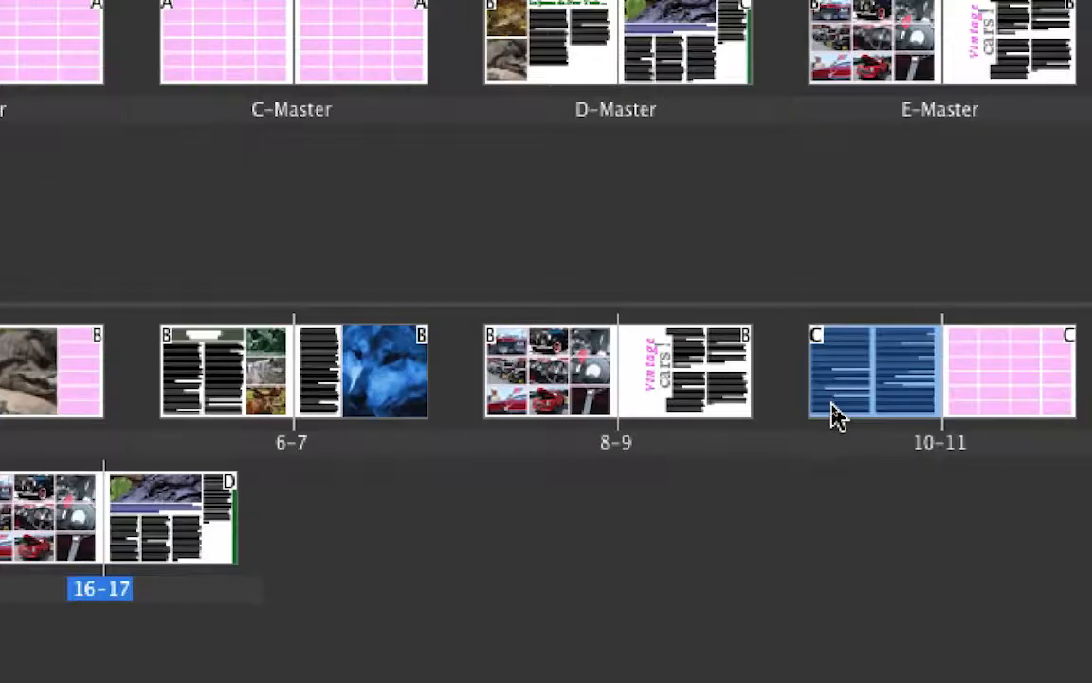
double_click(853, 410)
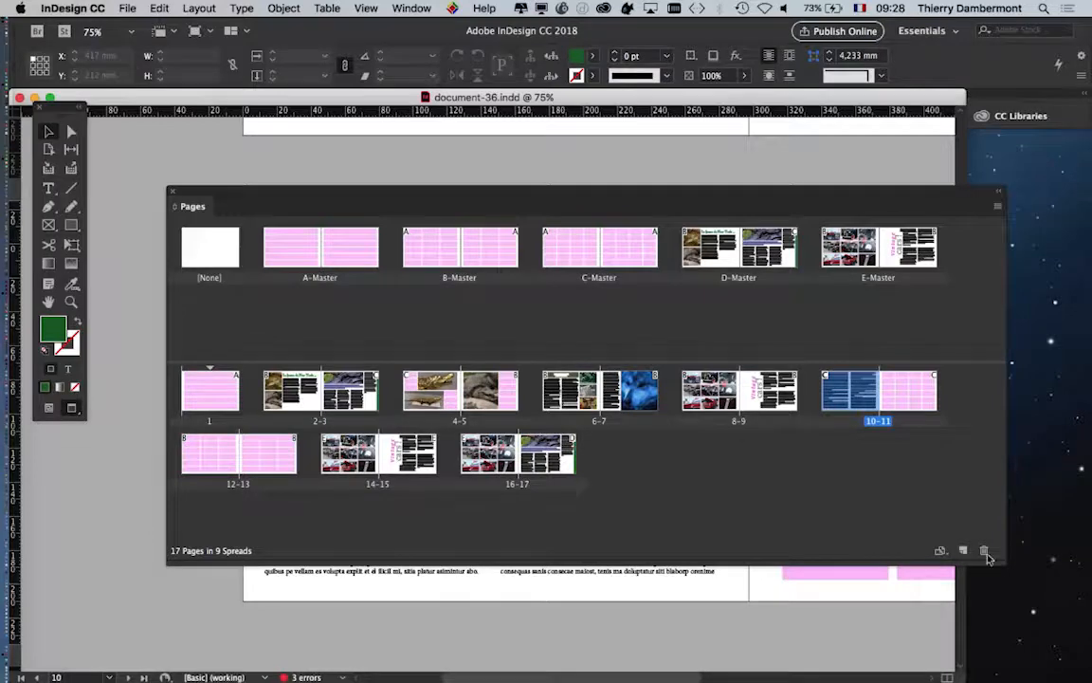
left_click_drag(198, 197, 1029, 271)
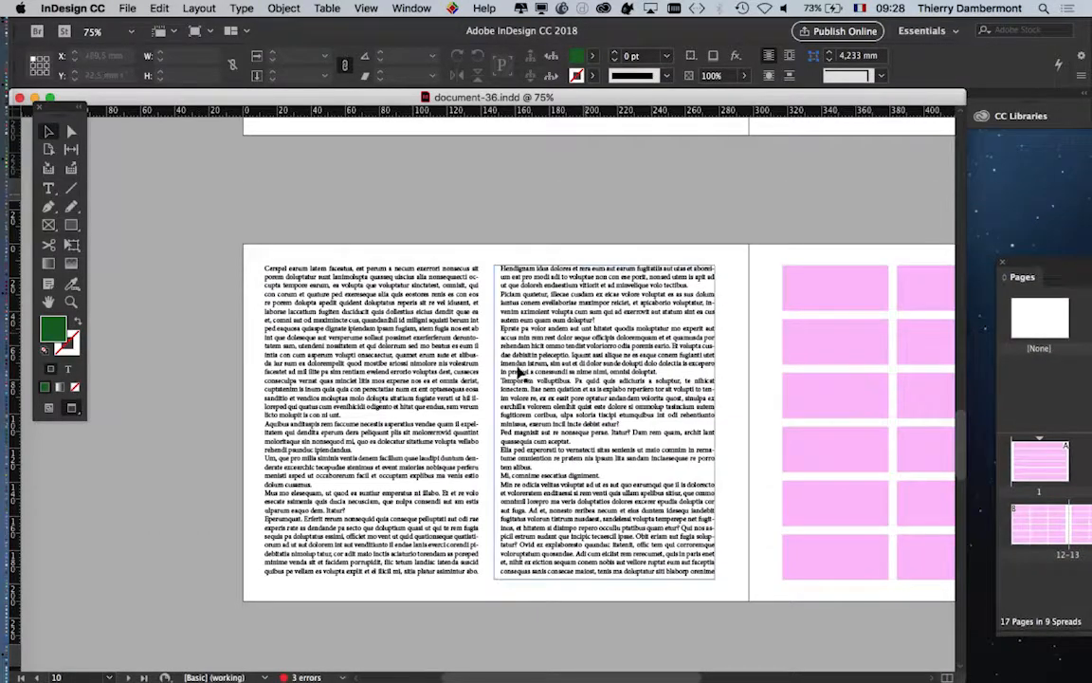
Step: Move the Tools panel onto the pasteboard and cycle its layout through single column, single row and back to double column
left_click_drag(57, 105, 163, 163)
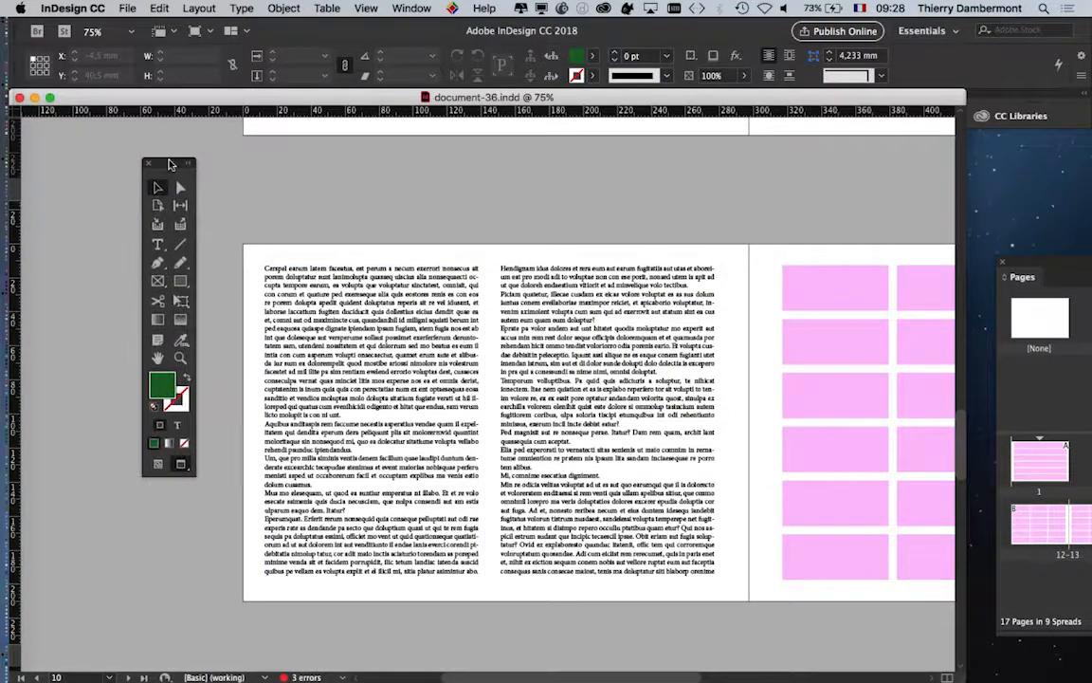
left_click(188, 164)
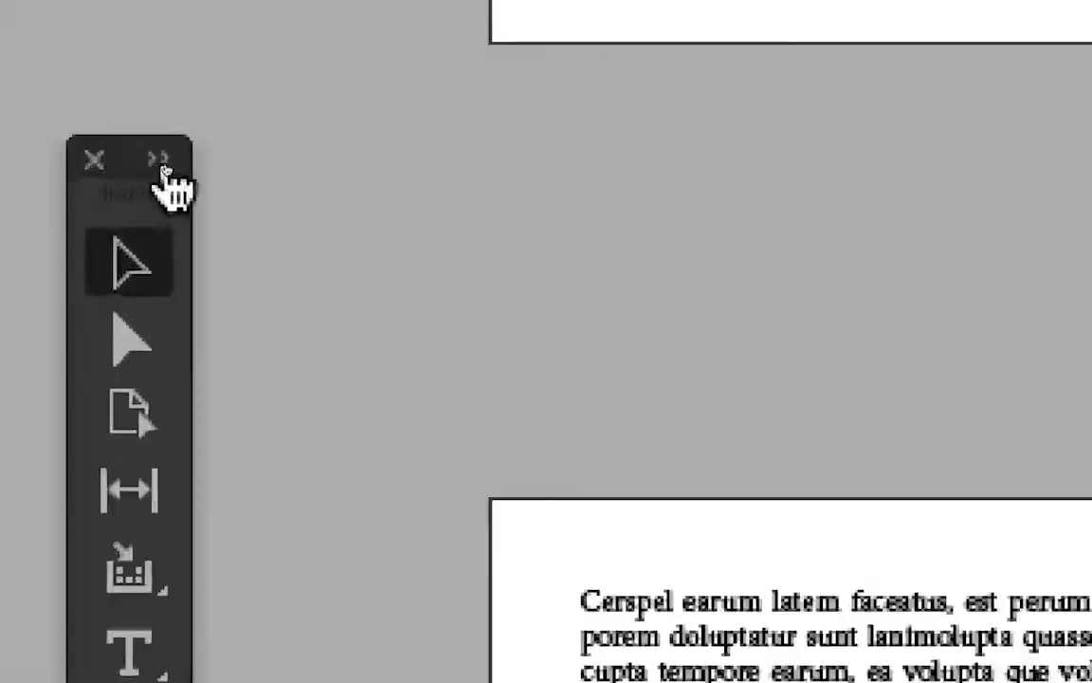
left_click(161, 171)
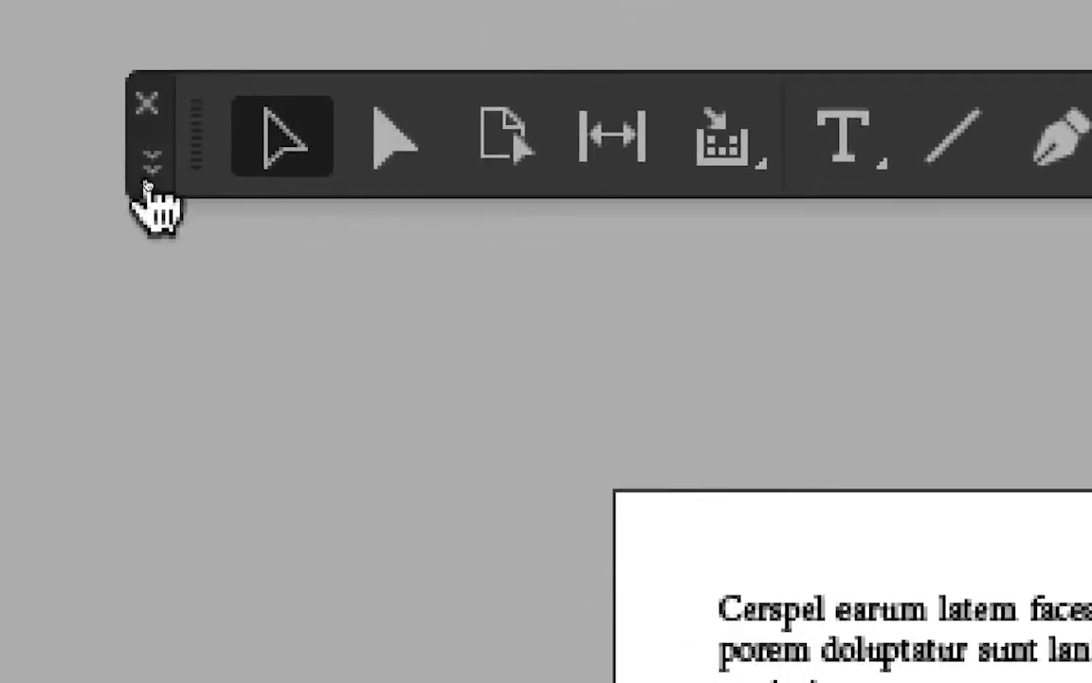
left_click(75, 232)
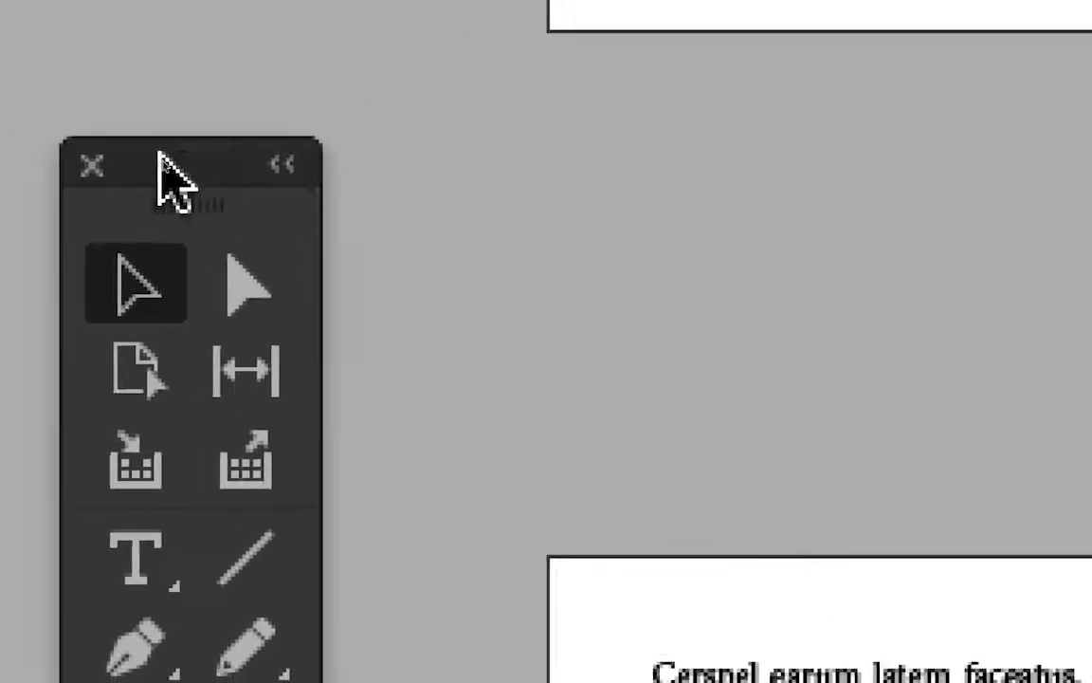
Step: Close the Tools panel, show it again, and place it on the pasteboard beside page 10
left_click(149, 154)
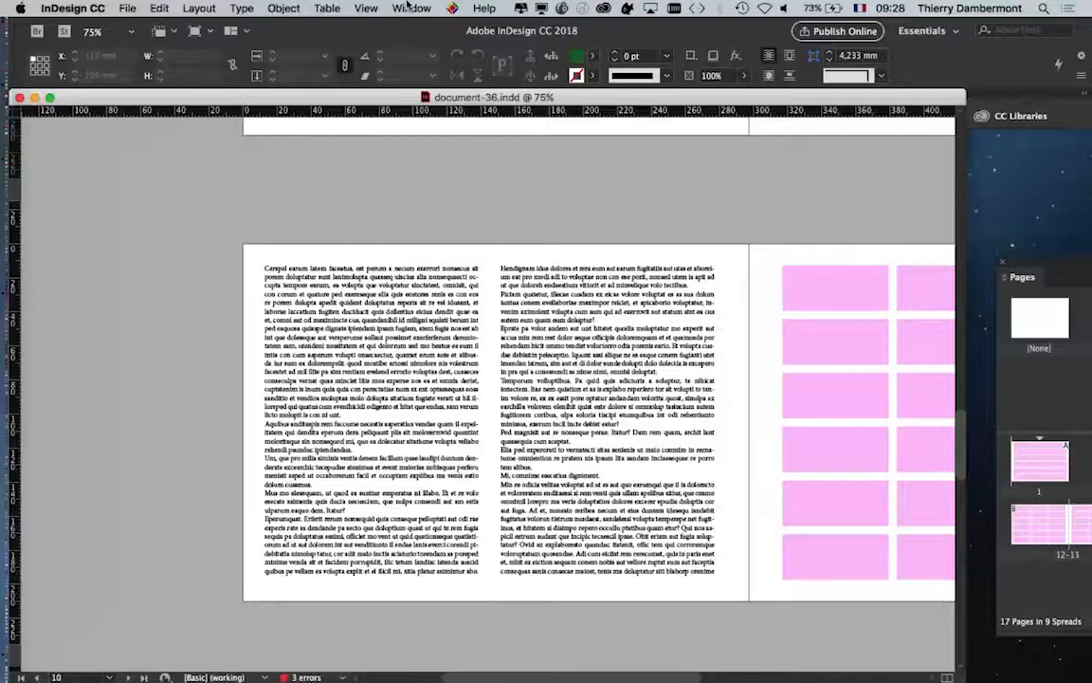
left_click(409, 8)
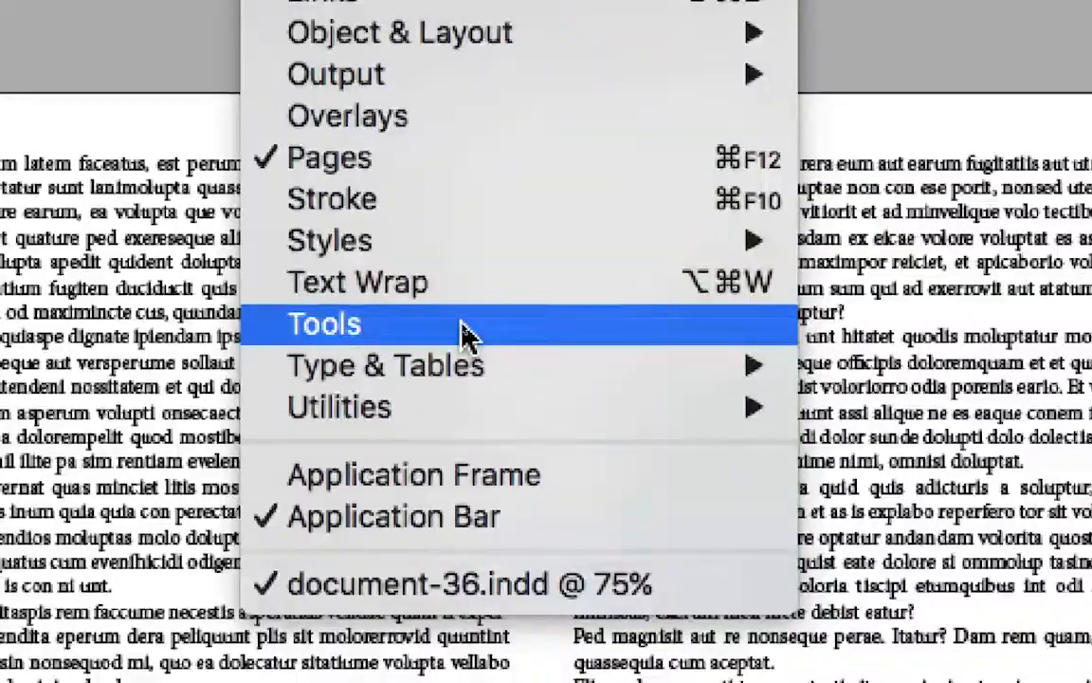
left_click(464, 333)
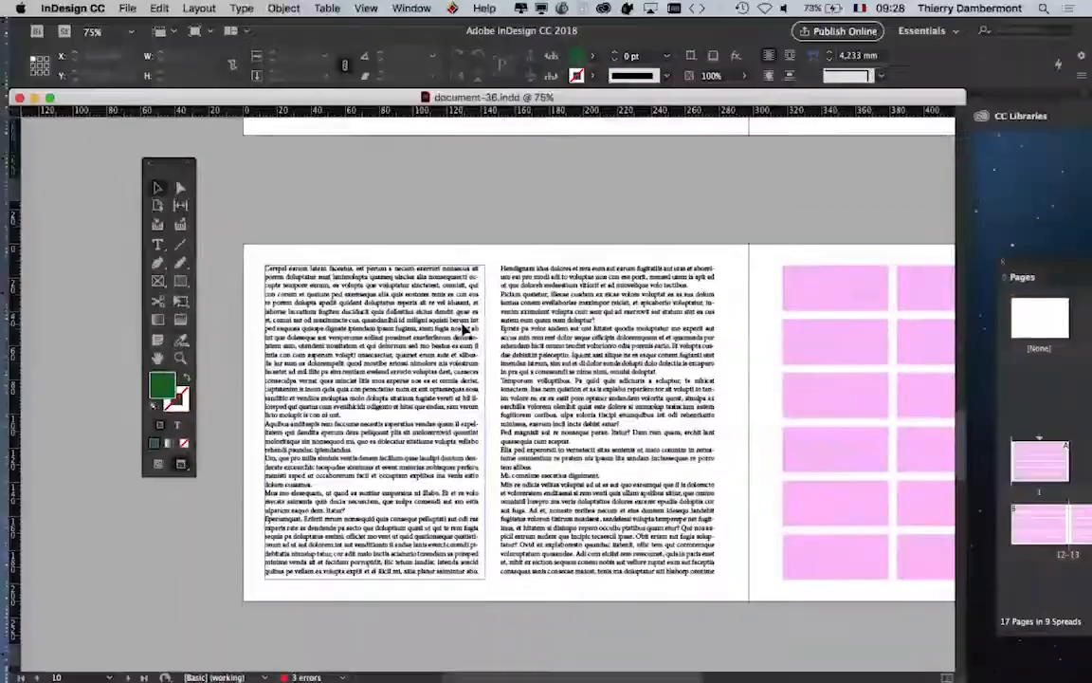
left_click_drag(172, 174, 83, 156)
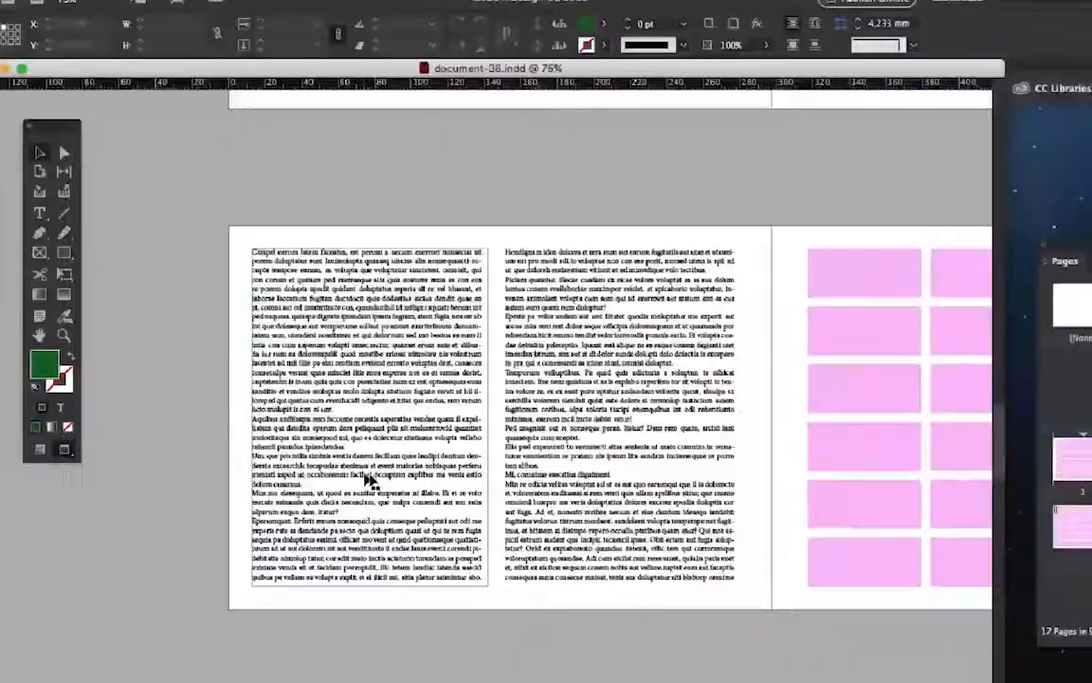
Step: Zoom out to 50% and bring the Vintage cars spread on pages 8-9 into view
key("super+minus")
scroll(796, 453, "up", 5)
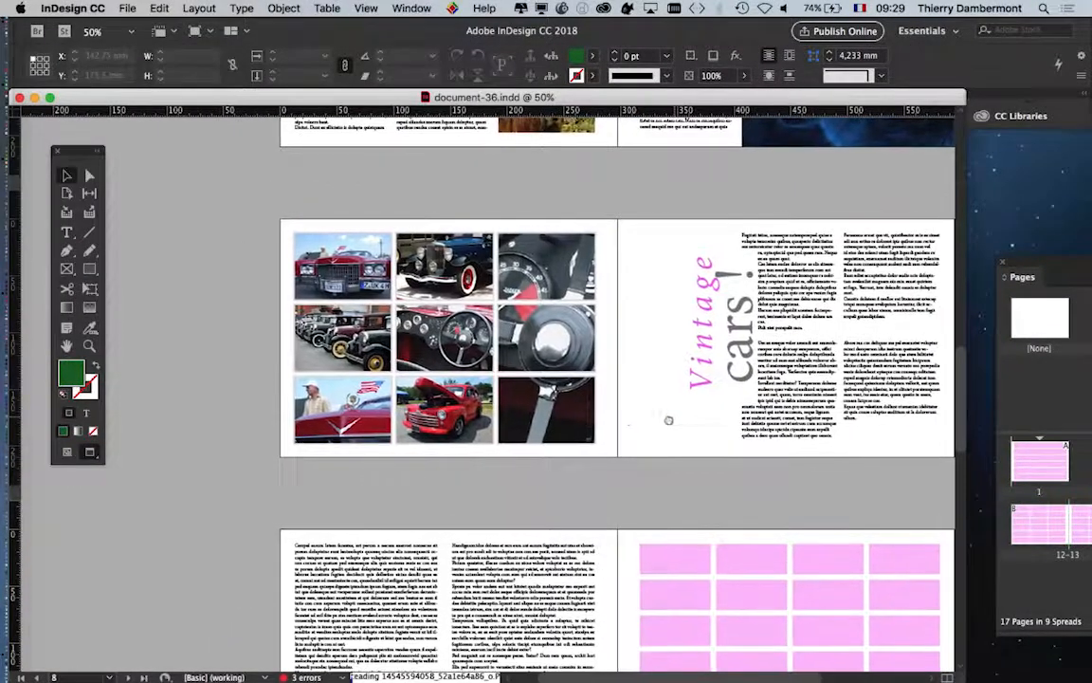
left_click_drag(669, 420, 613, 403)
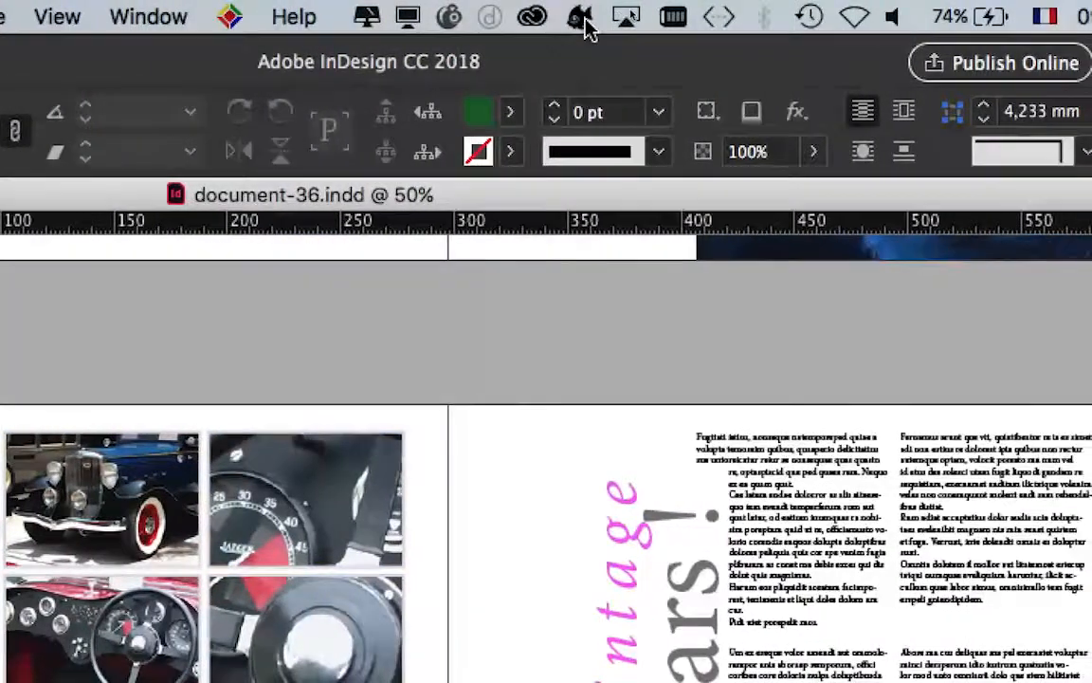
Step: Display the fish-logo utility's list of content authoring and testing tools, and close it
left_click(698, 16)
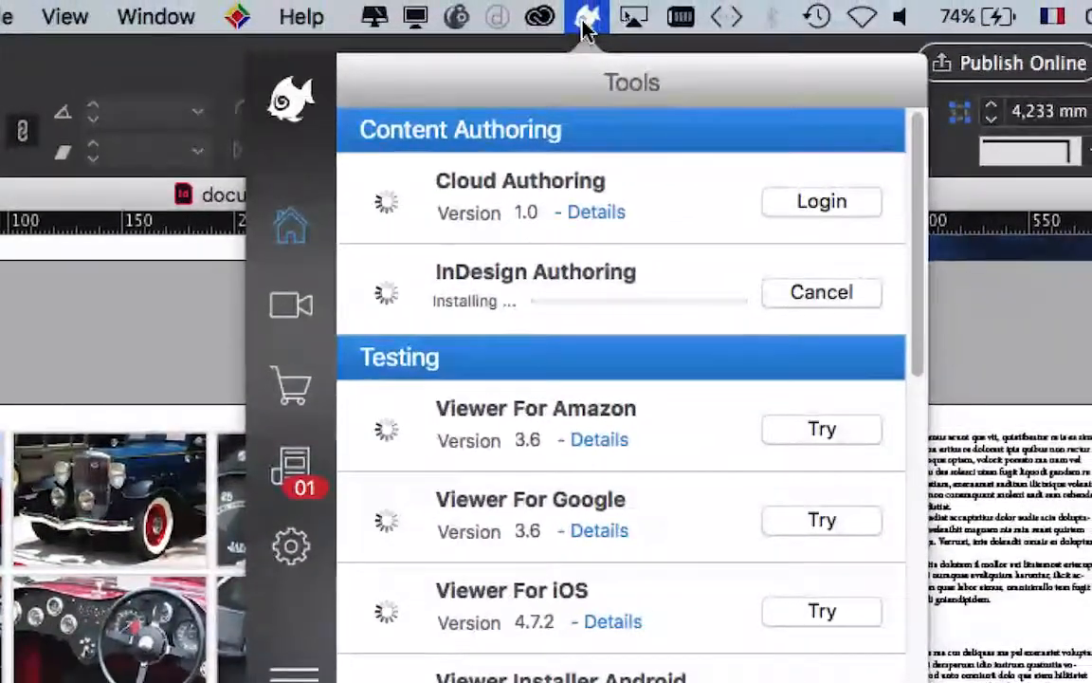
left_click(586, 20)
left_click(585, 21)
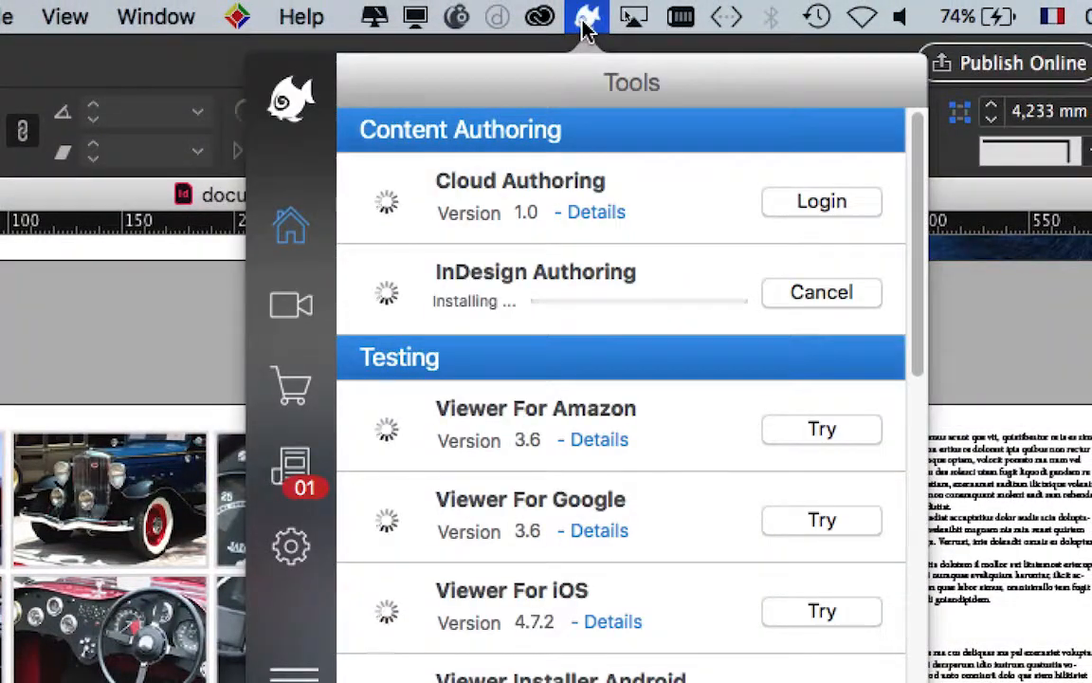
left_click(585, 26)
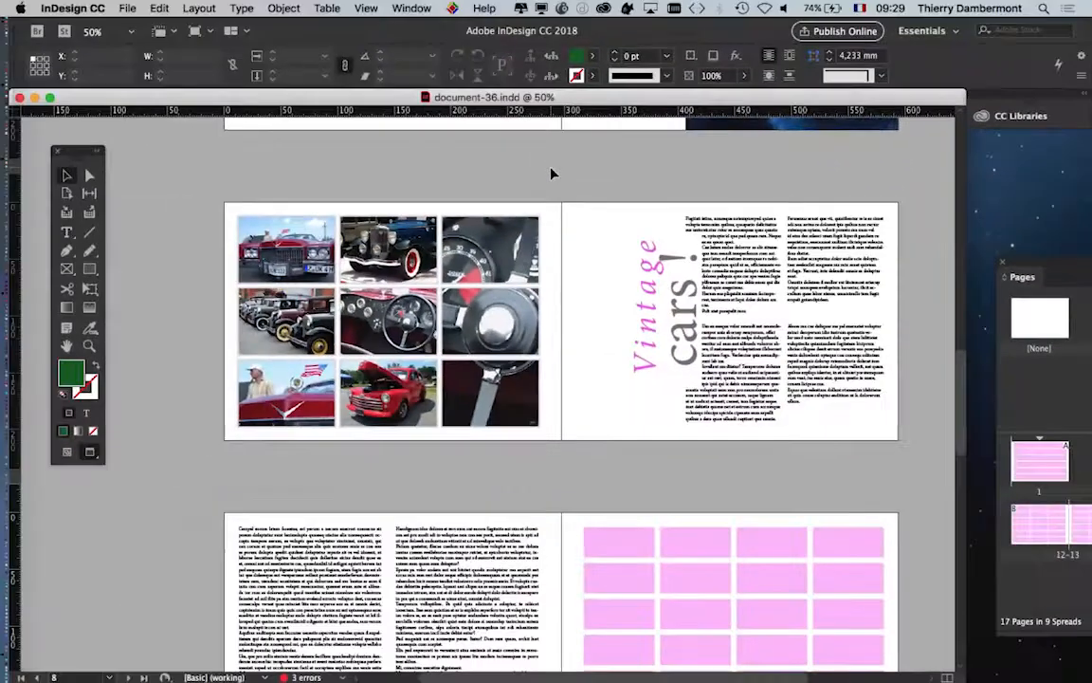
Step: Zoom in to 75%, shift the Tools panel off the car photos, and bring spread 10-11 into view
scroll(526, 315, "up", 1)
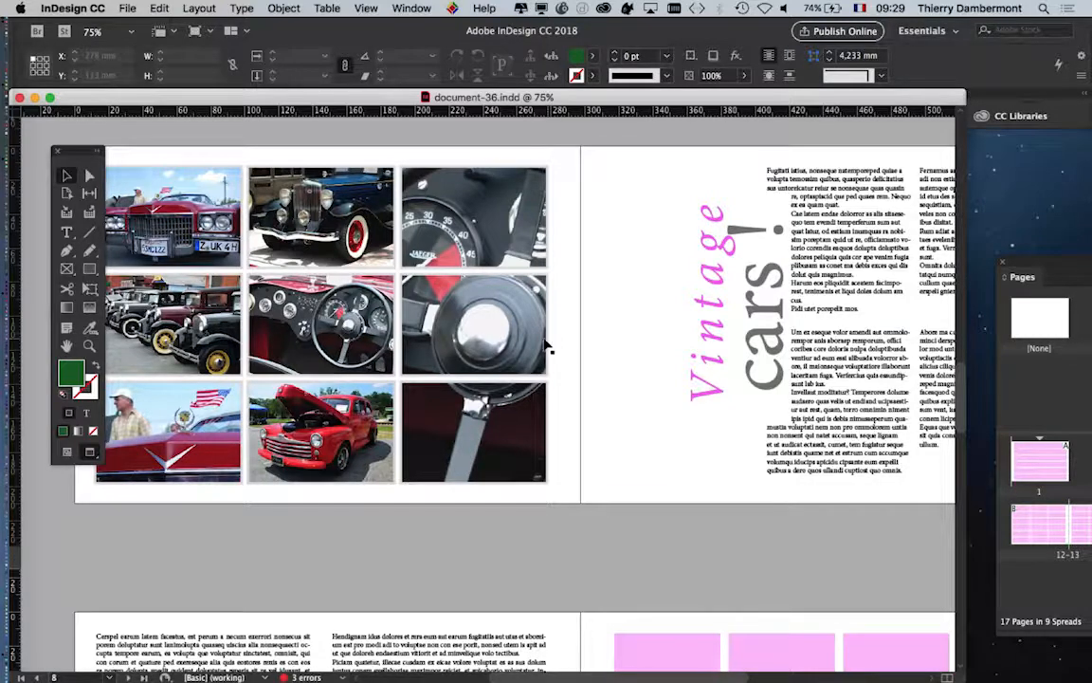
left_click_drag(76, 150, 52, 128)
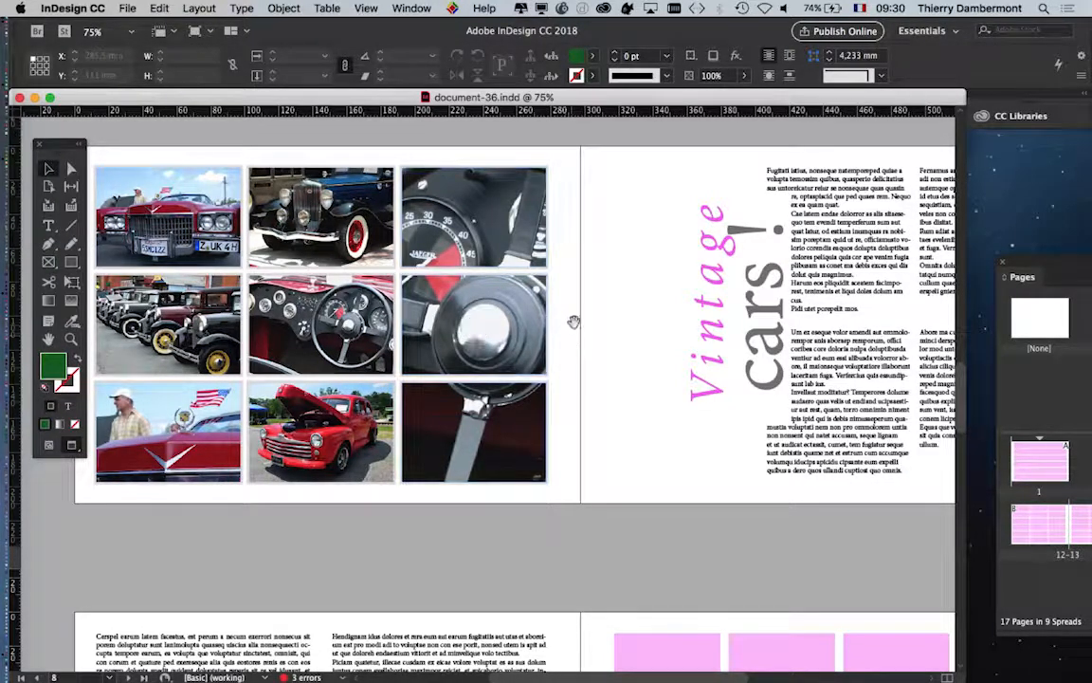
left_click_drag(571, 317, 717, 286)
left_click_drag(599, 529, 536, 175)
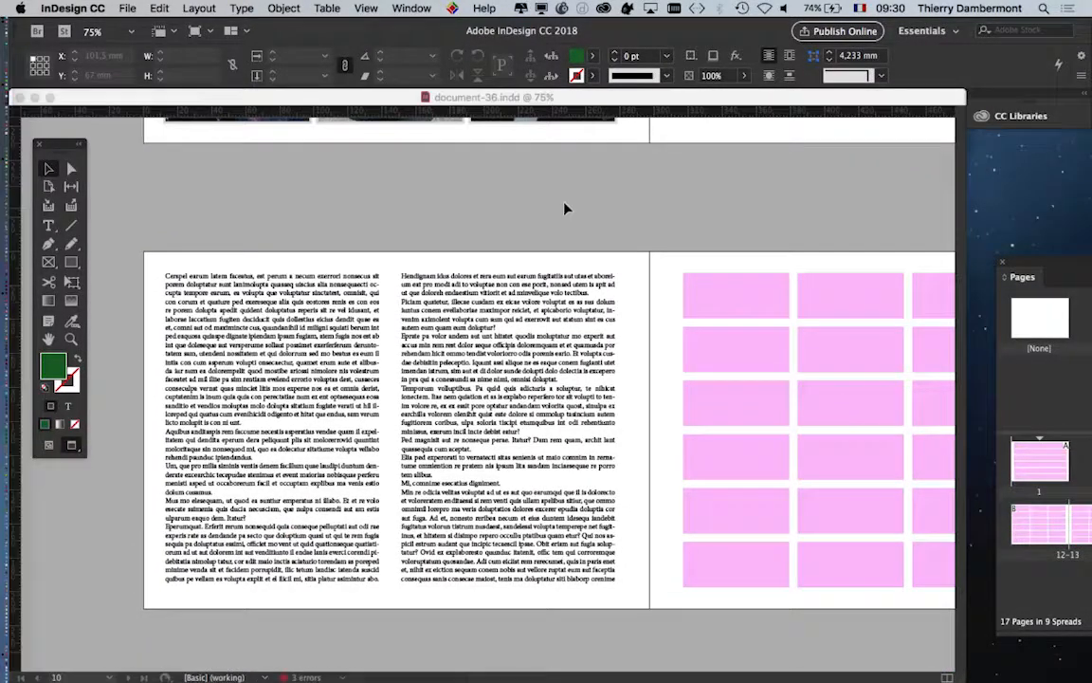
Step: Select the first text column's frame on page 10, reposition the Tools panel, and deselect the frame
left_click(371, 451)
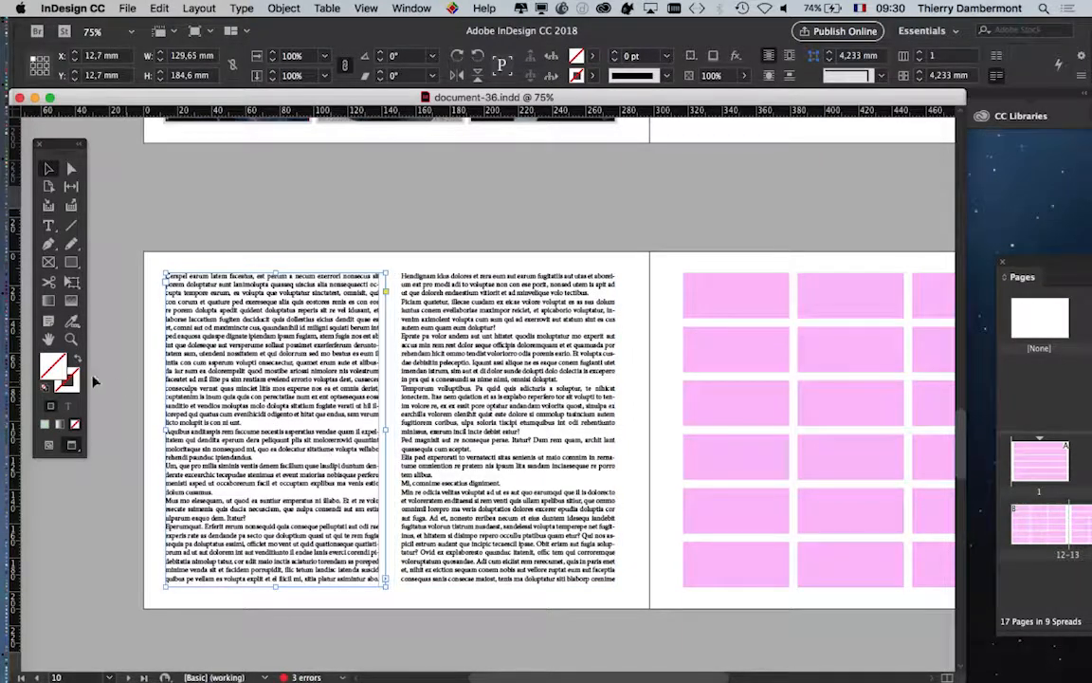
left_click_drag(47, 143, 69, 150)
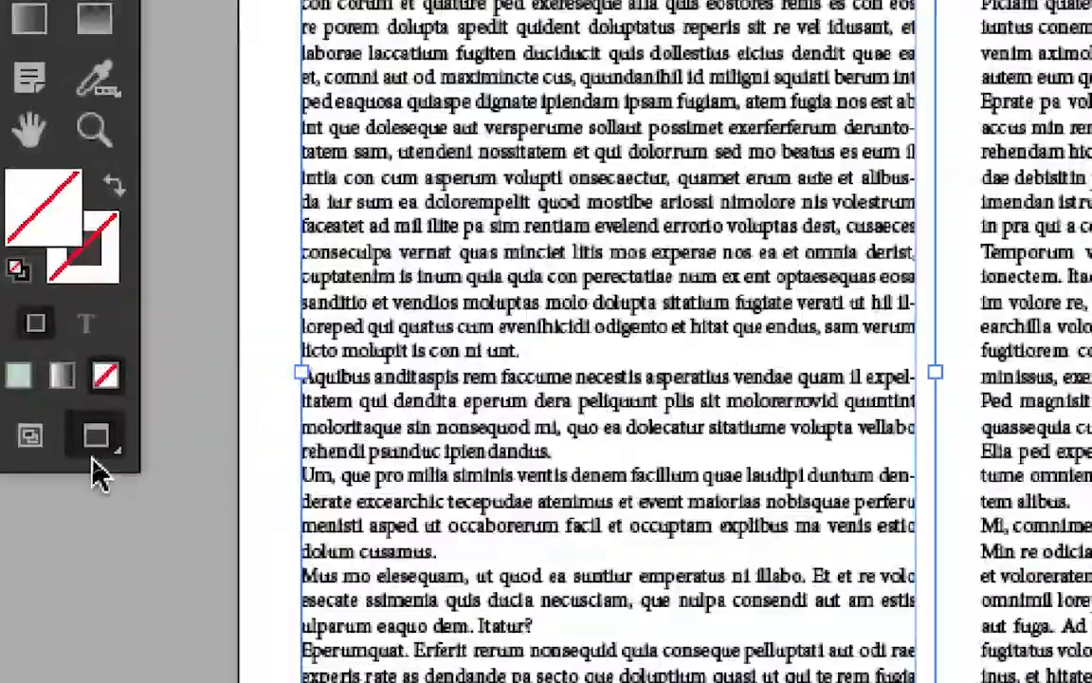
left_click(131, 524)
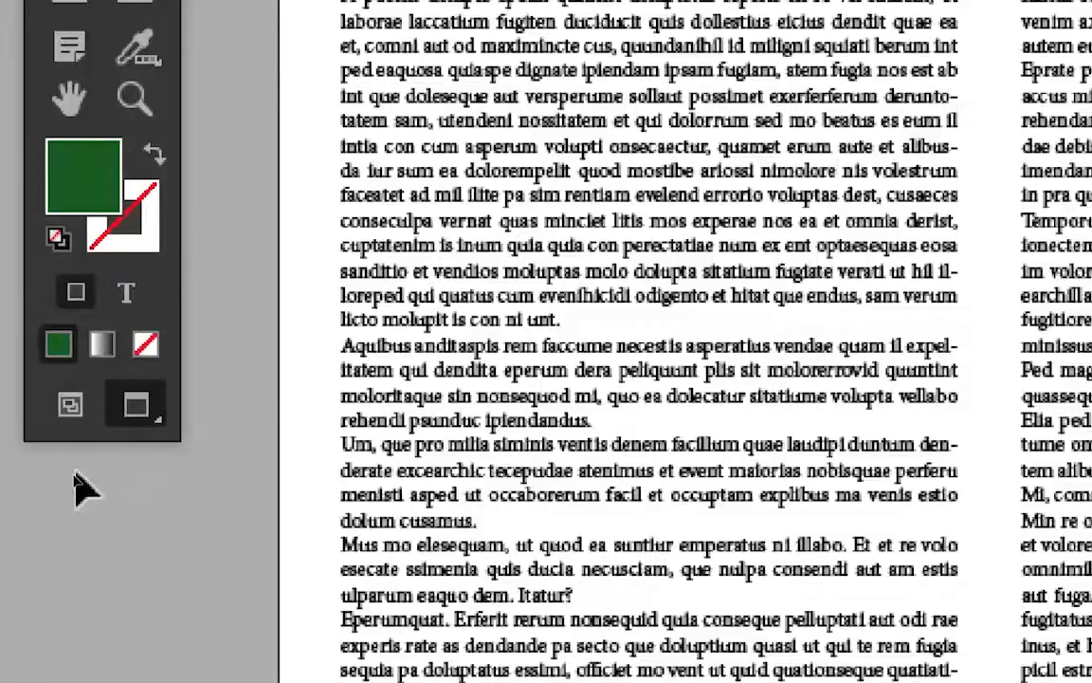
Step: Toggle the screen mode repeatedly between Preview and Normal, ending in Normal mode with guides and frame edges shown
key("w")
key("w")
key("w")
key("w")
key("w")
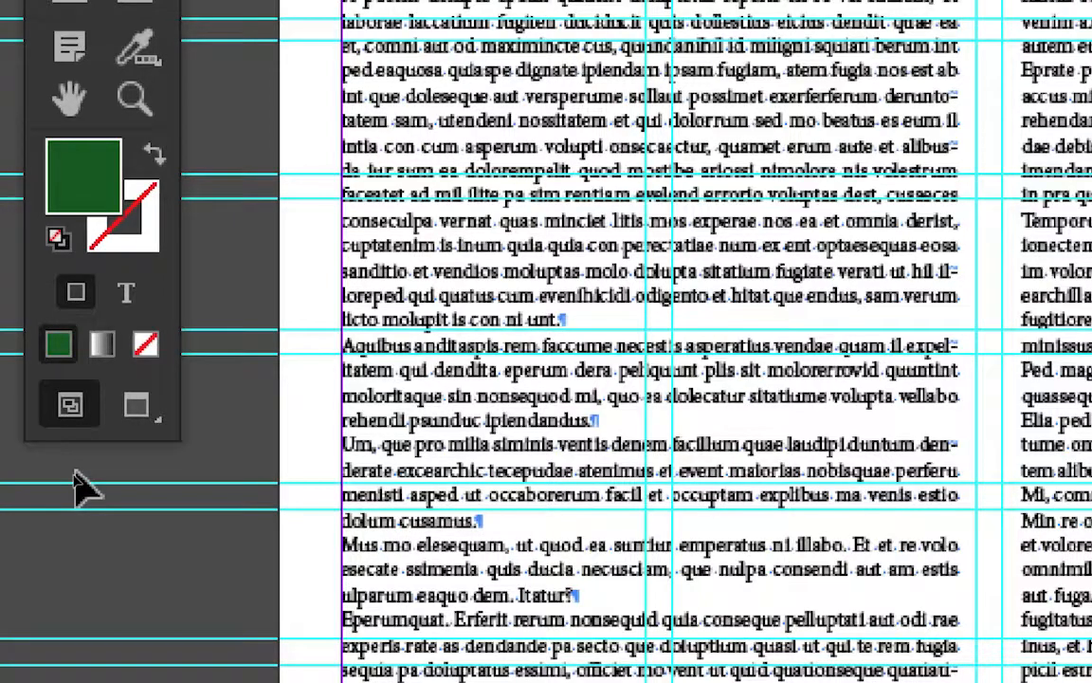
key("w")
key("w")
key("w")
key("w")
key("w")
key("w")
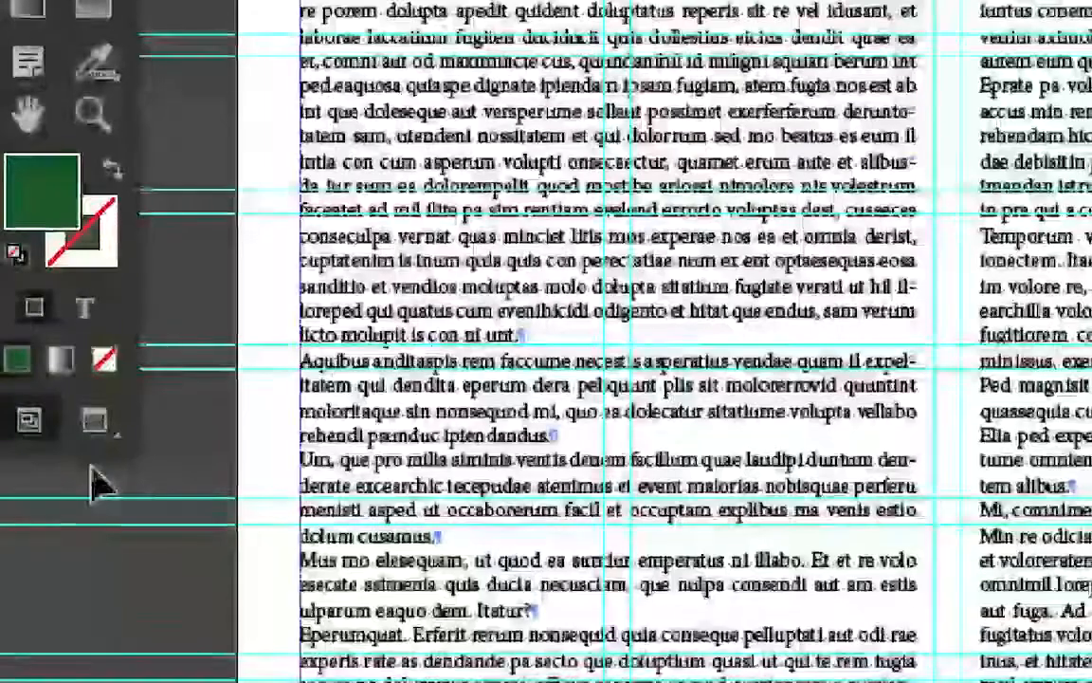
key("w")
key("w")
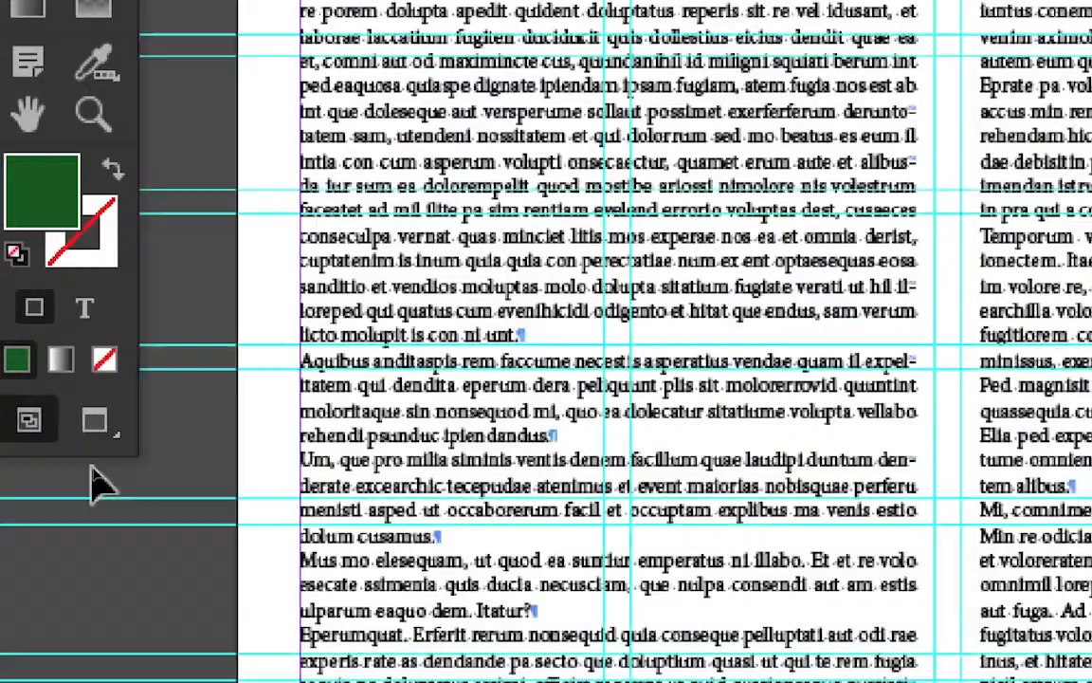
key("w")
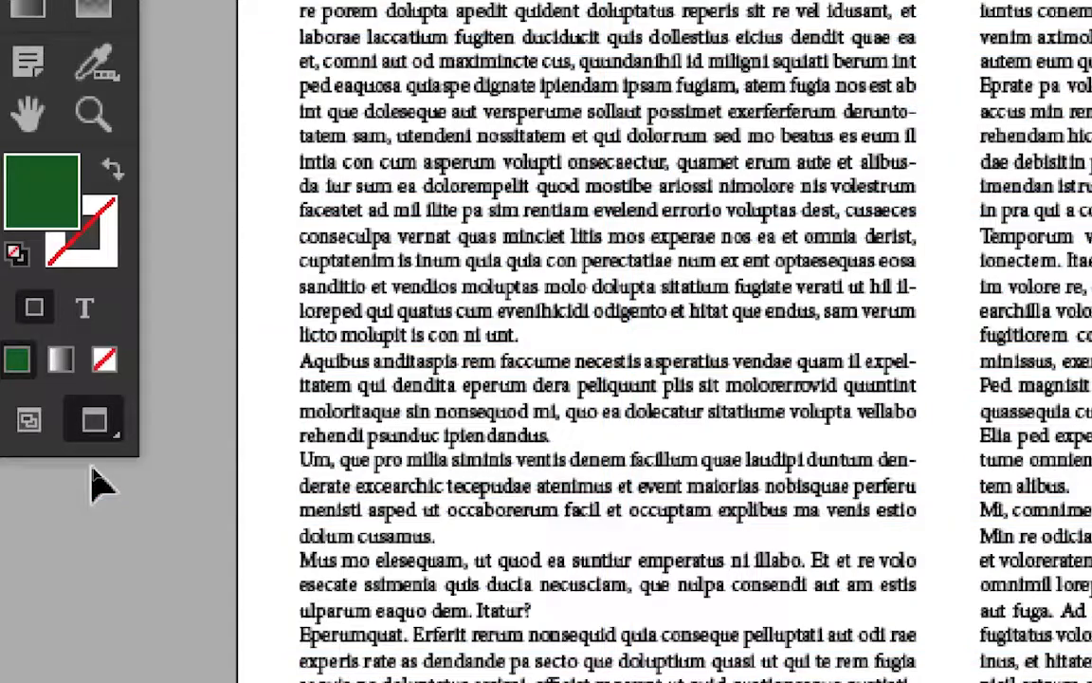
key("w")
key("w")
key("w")
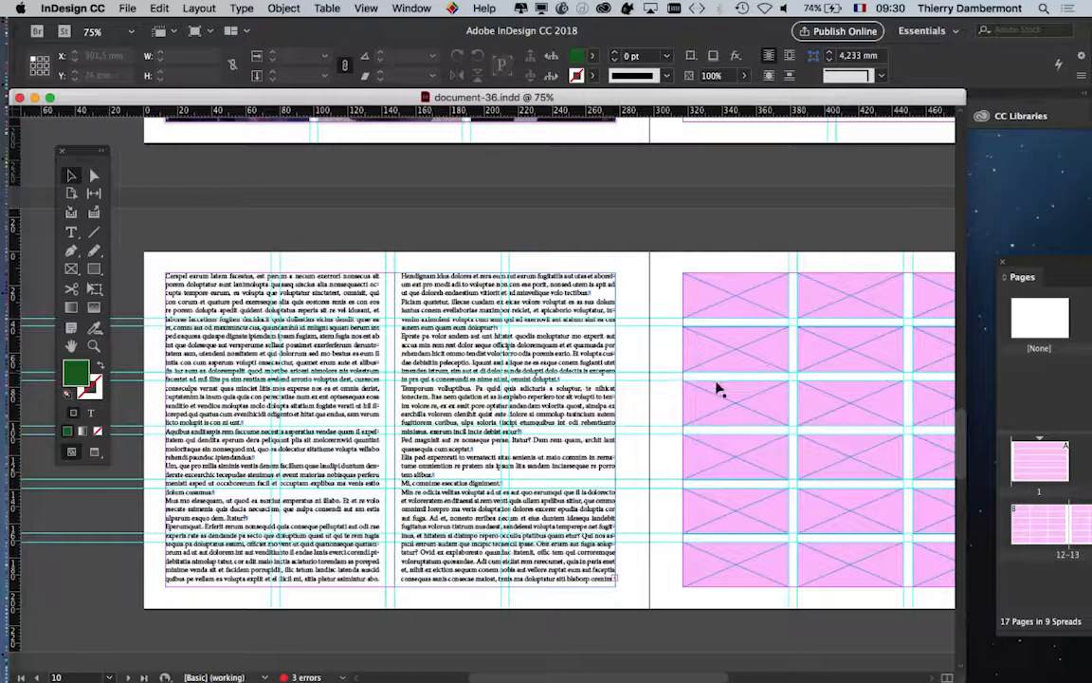
Step: Examine the pink frame grid on page 11 and the text columns on page 10 with guides shown
scroll(461, 344, "right", 5)
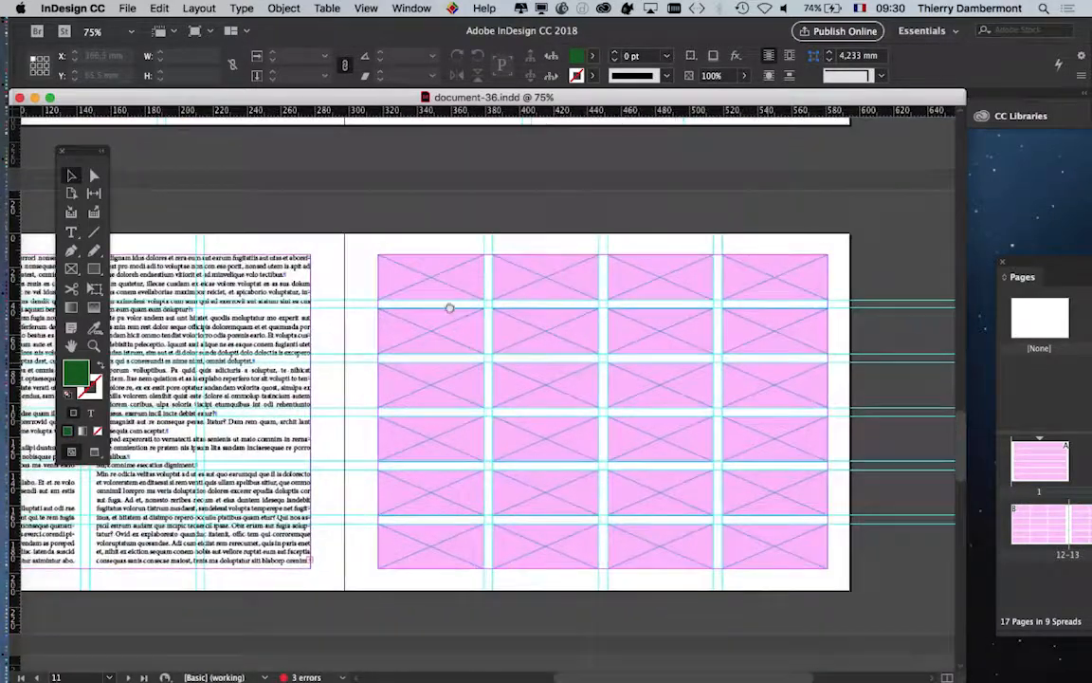
scroll(503, 267, "down", 2)
left_click_drag(503, 267, 496, 281)
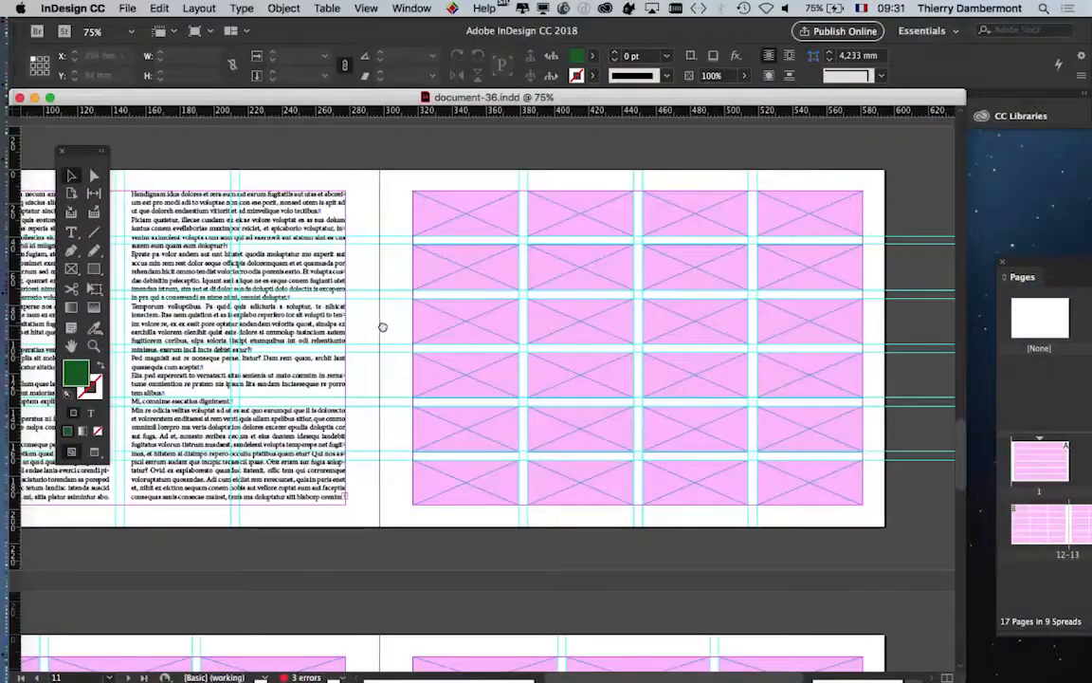
left_click_drag(383, 326, 680, 312)
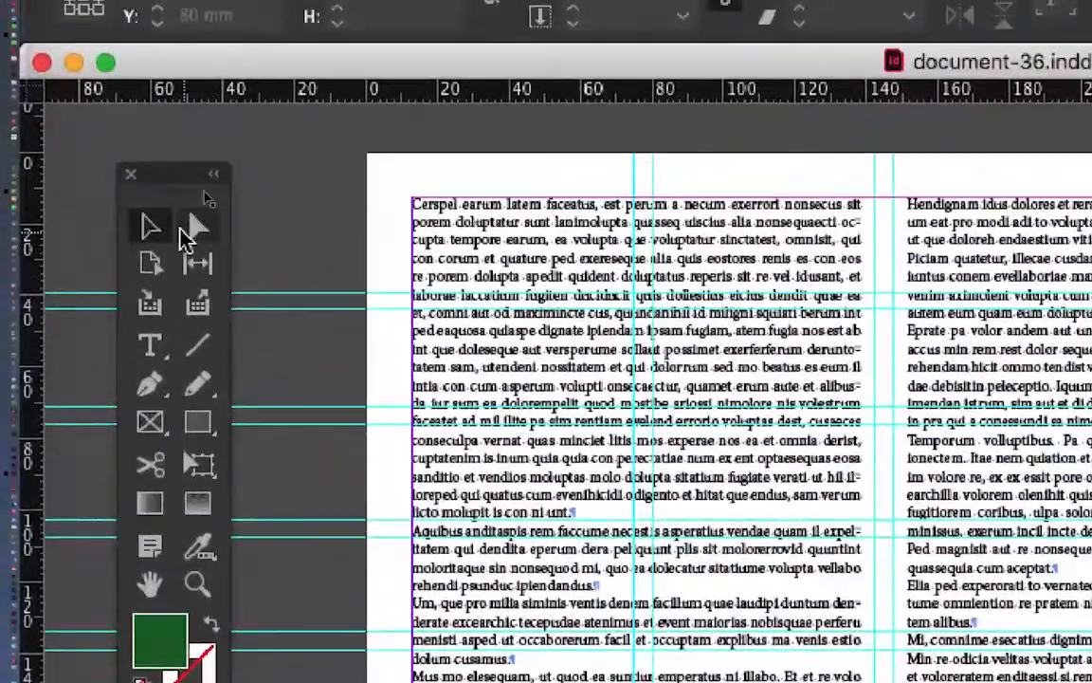
Step: Select the first text column's frame on page 10, open the Layers panel, and place it over the spread
left_click(561, 258)
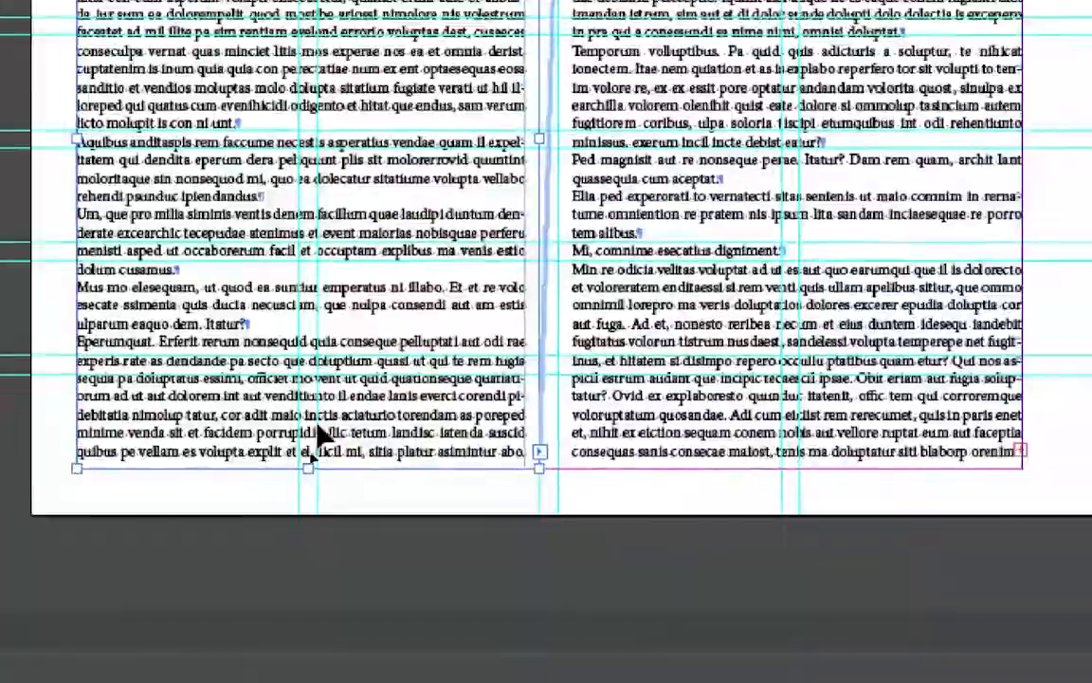
left_click(389, 19)
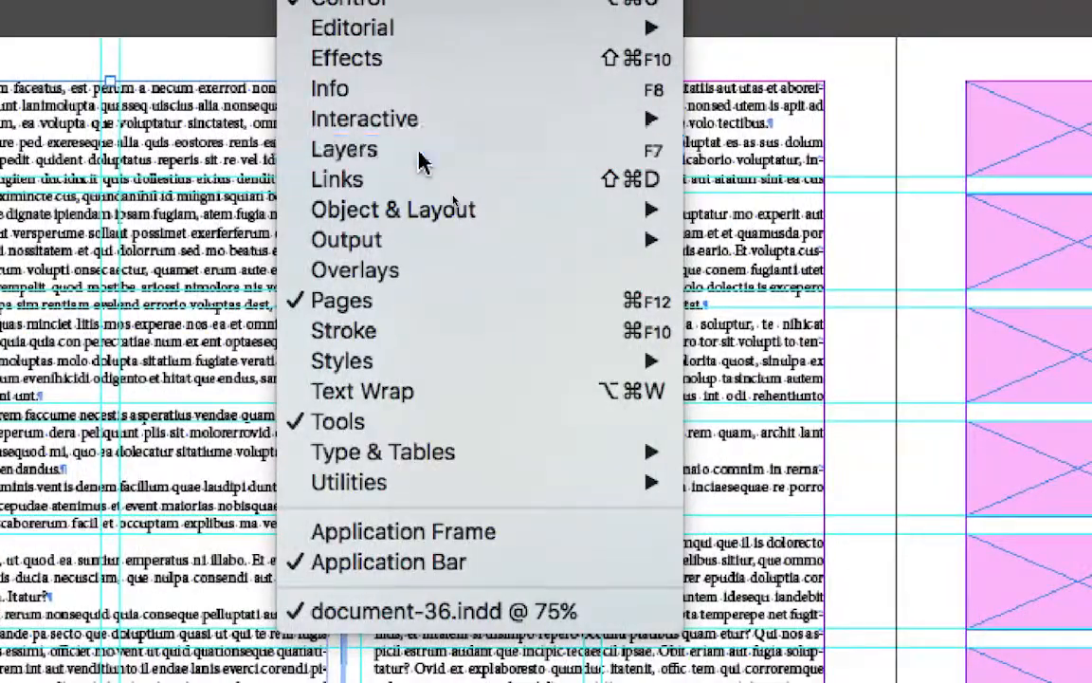
left_click(417, 159)
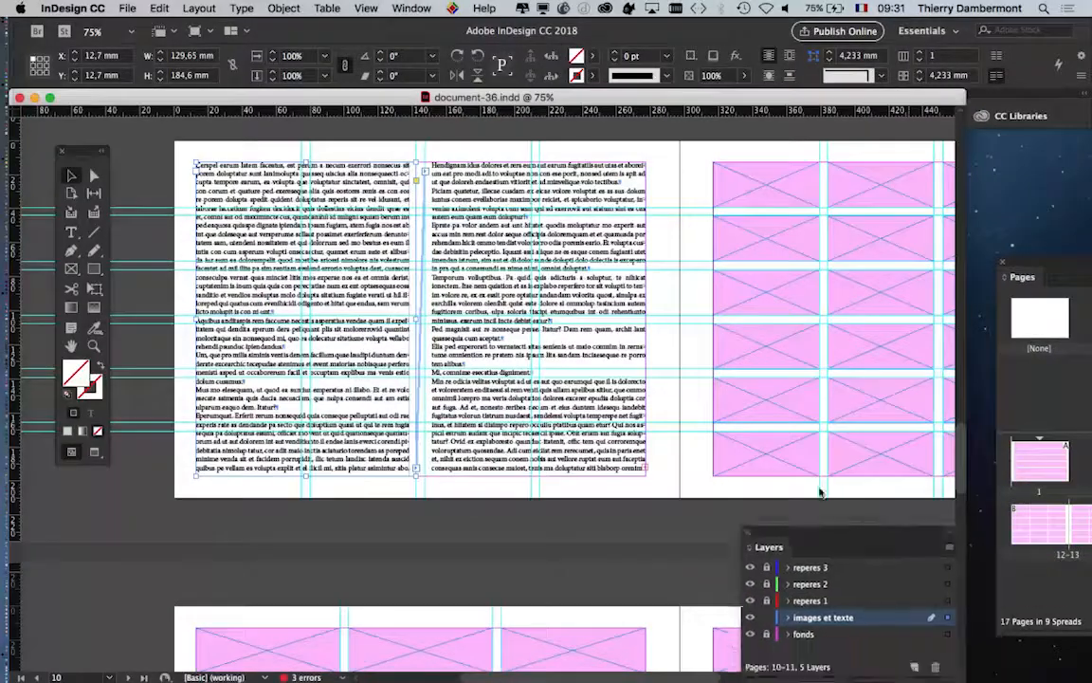
left_click_drag(869, 547, 652, 173)
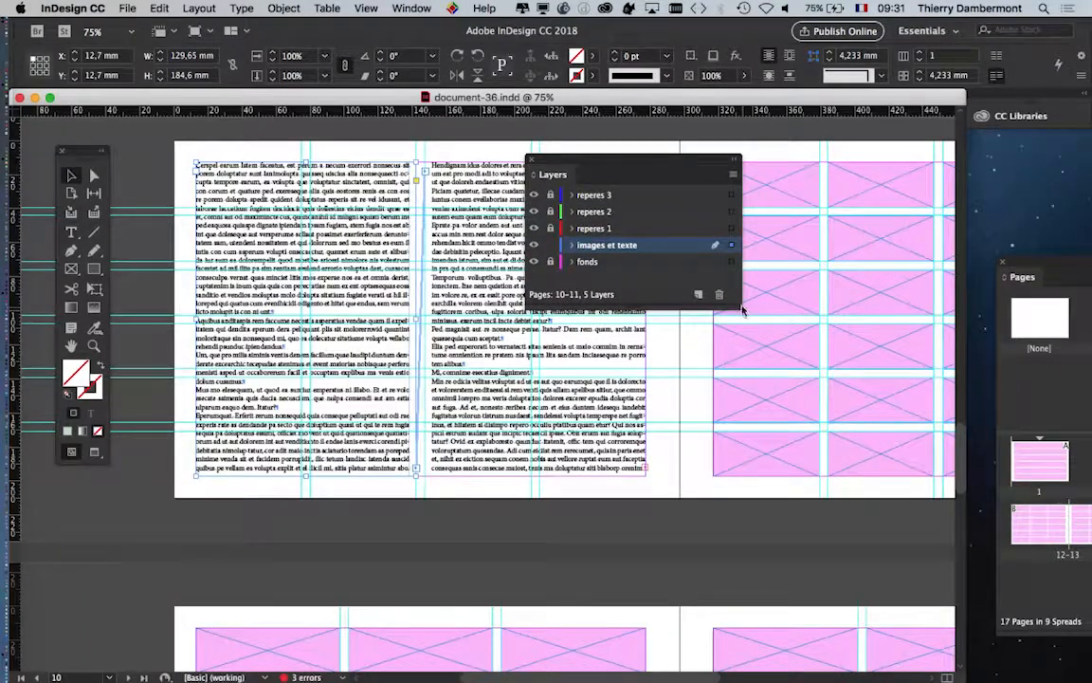
Step: Enlarge and reposition the Layers panel over the spread, locking and unlocking the images et texte layer
left_click_drag(740, 305, 736, 433)
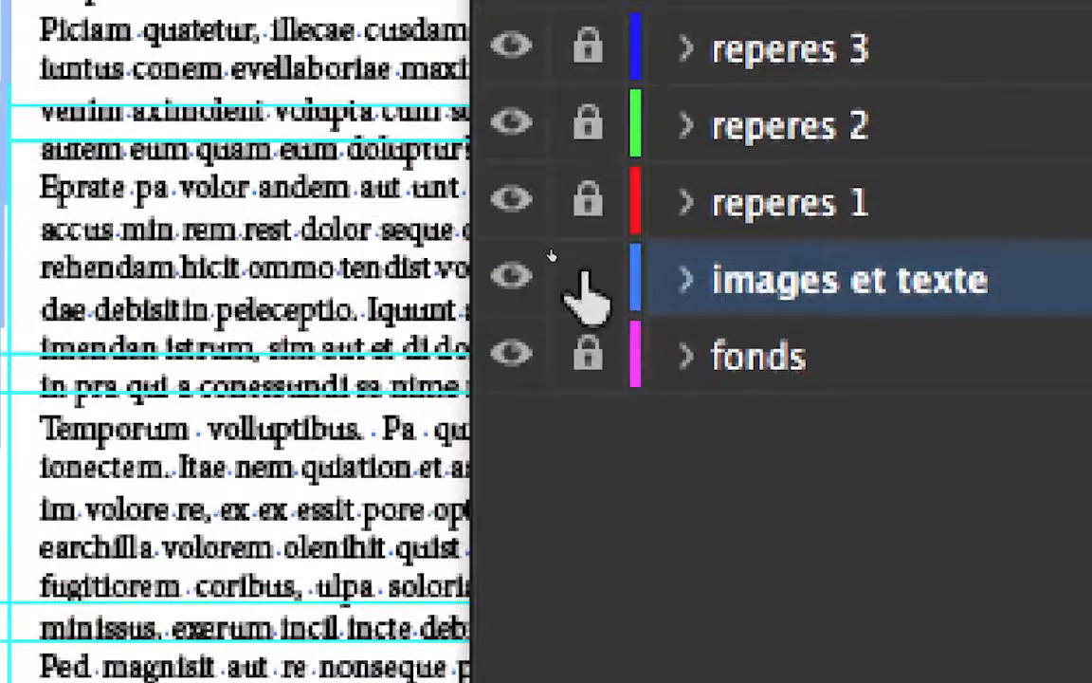
left_click(582, 274)
left_click(583, 270)
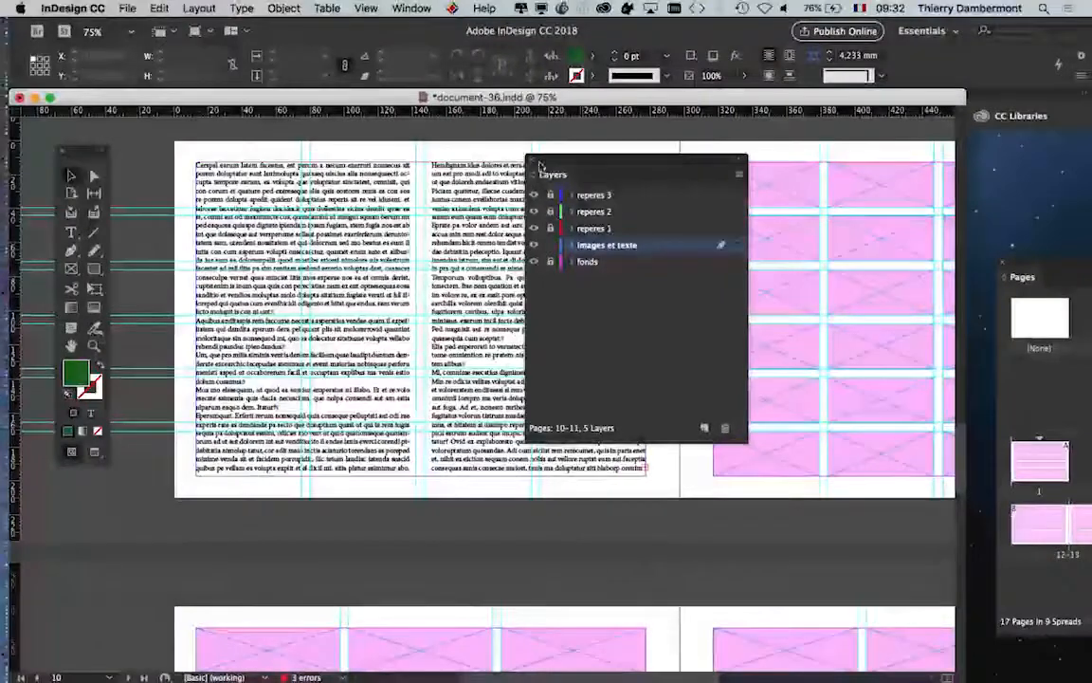
left_click_drag(623, 182, 696, 203)
left_click(299, 250)
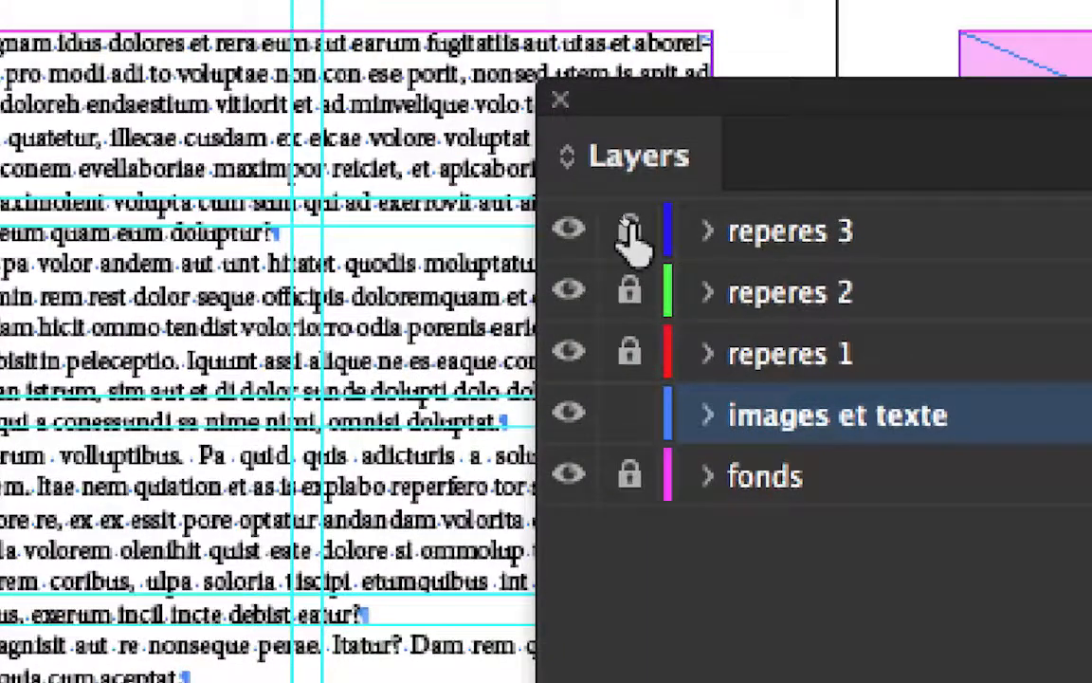
Step: Unlock the layers reperes 3, reperes 2, reperes 1 and fonds one by one
left_click(631, 232)
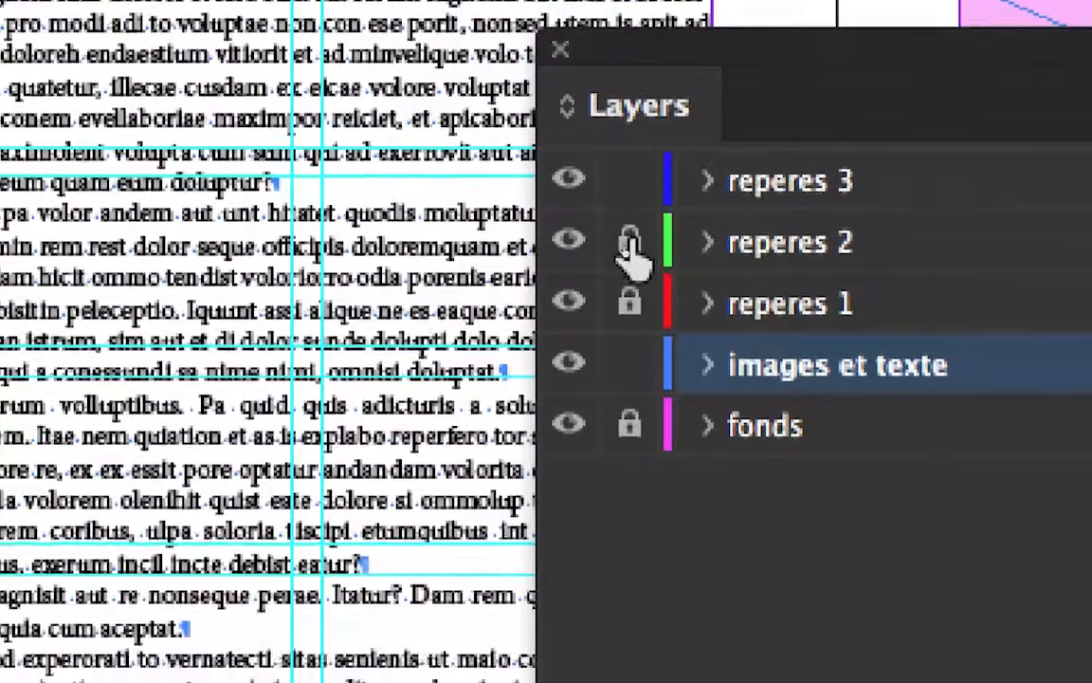
left_click(629, 291)
left_click(629, 353)
left_click(629, 474)
Step: Toggle the locks on all five layers in sweeps, and leave every layer locked except images et texte
left_click_drag(629, 36, 625, 282)
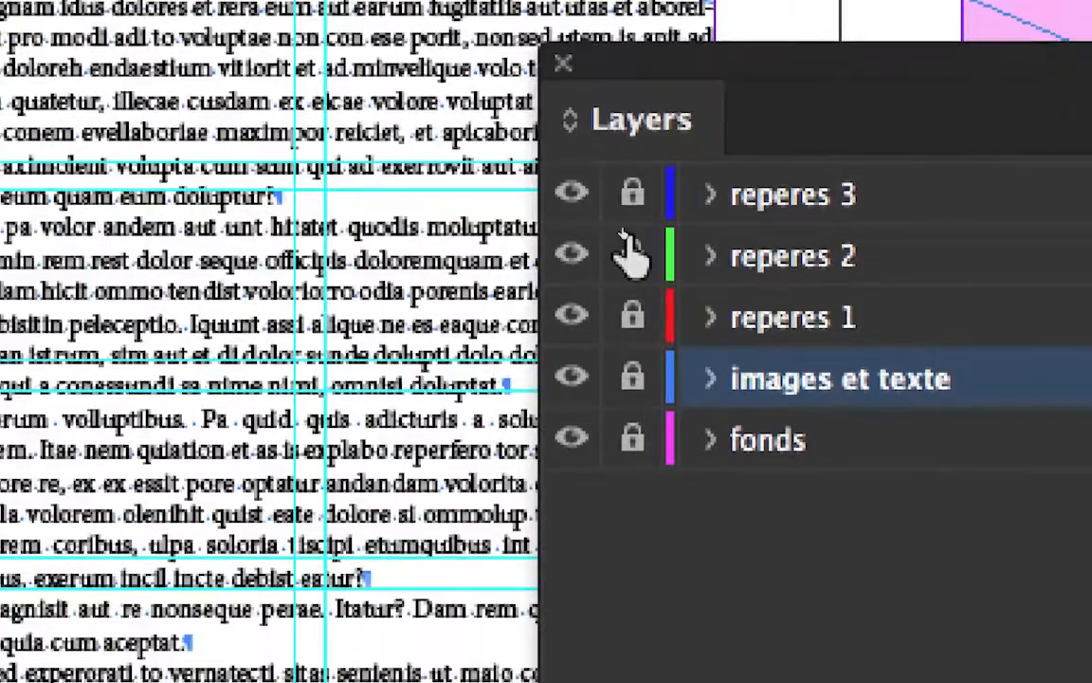
left_click_drag(631, 55, 632, 204)
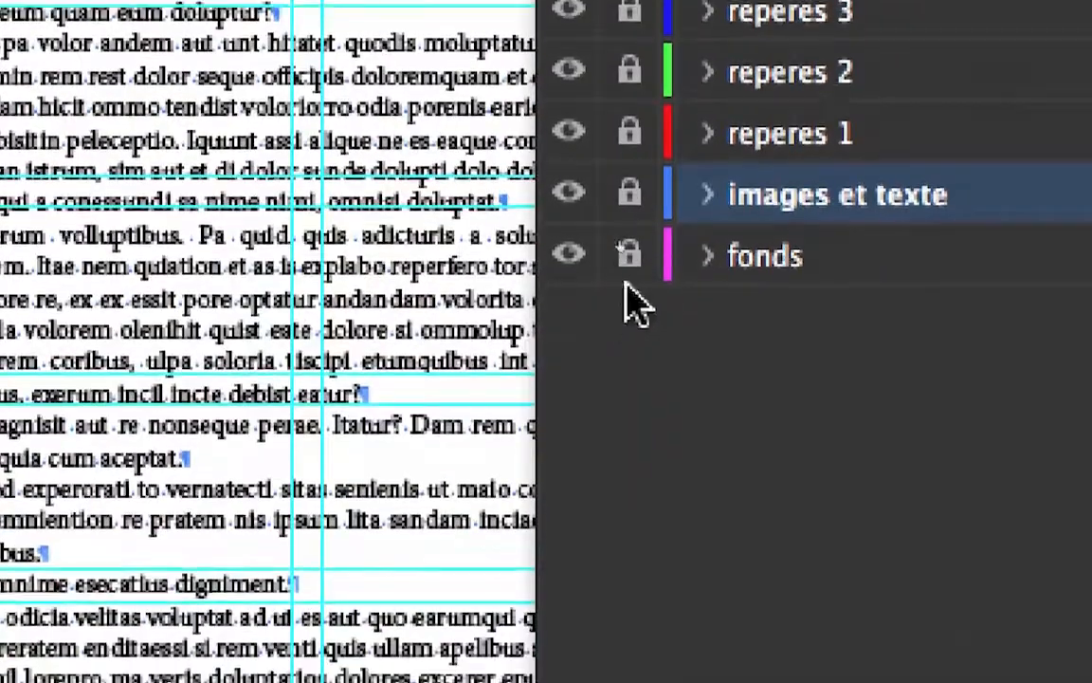
left_click_drag(629, 69, 631, 356)
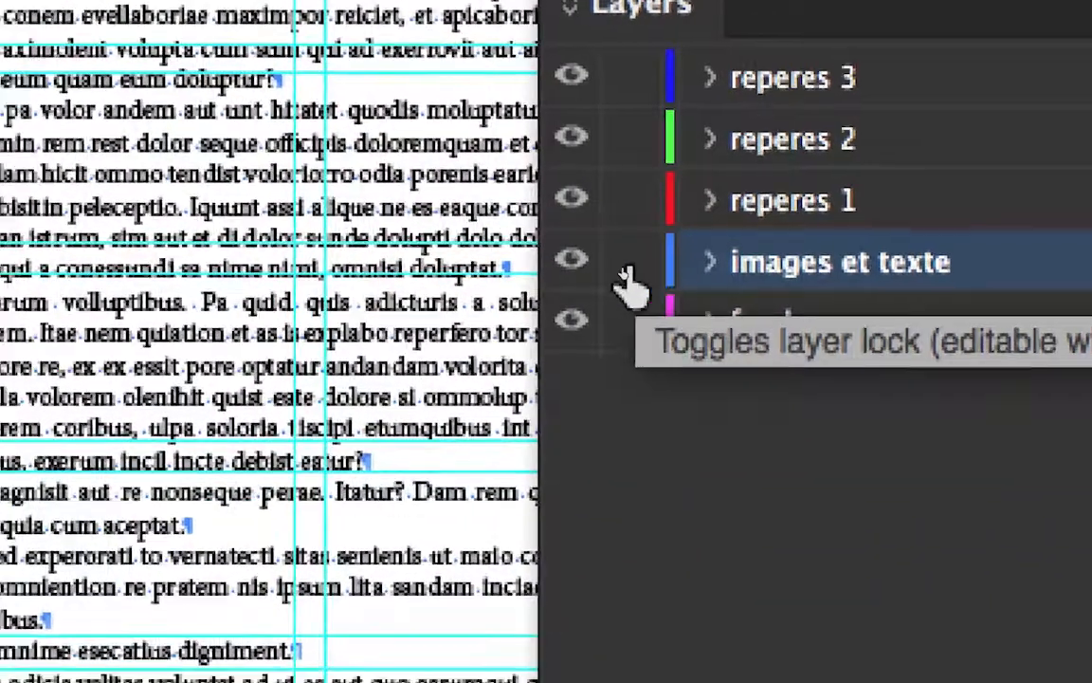
left_click(625, 275, "alt")
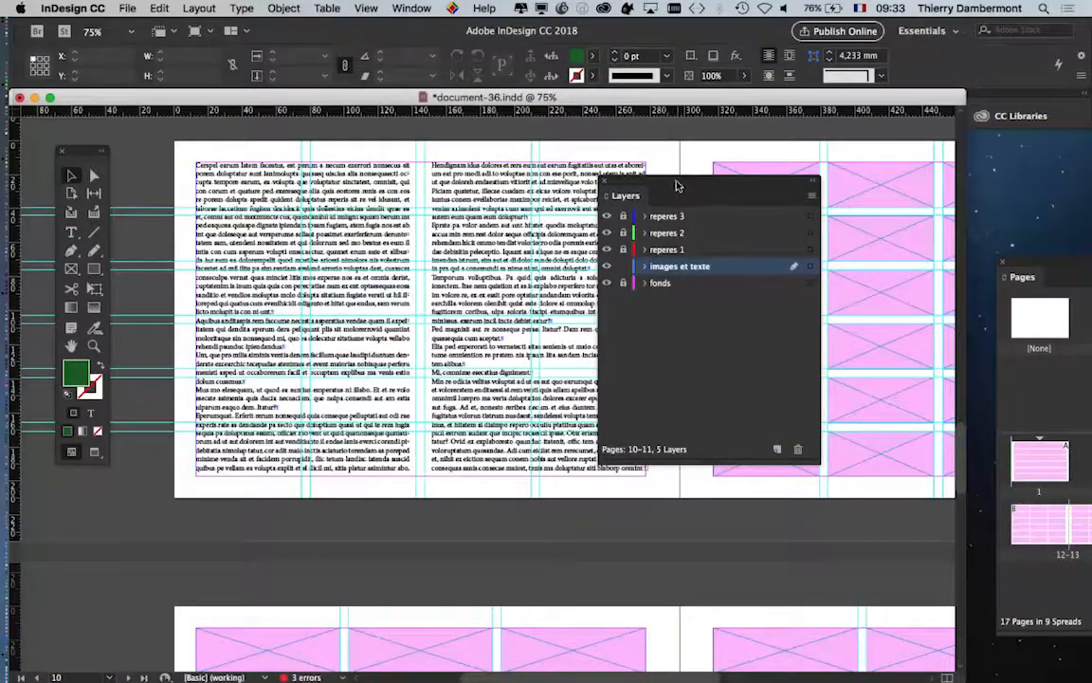
Step: Lower the top edge of page 10's first text frame to the third grid row and select the second column's frame
left_click_drag(677, 185, 874, 195)
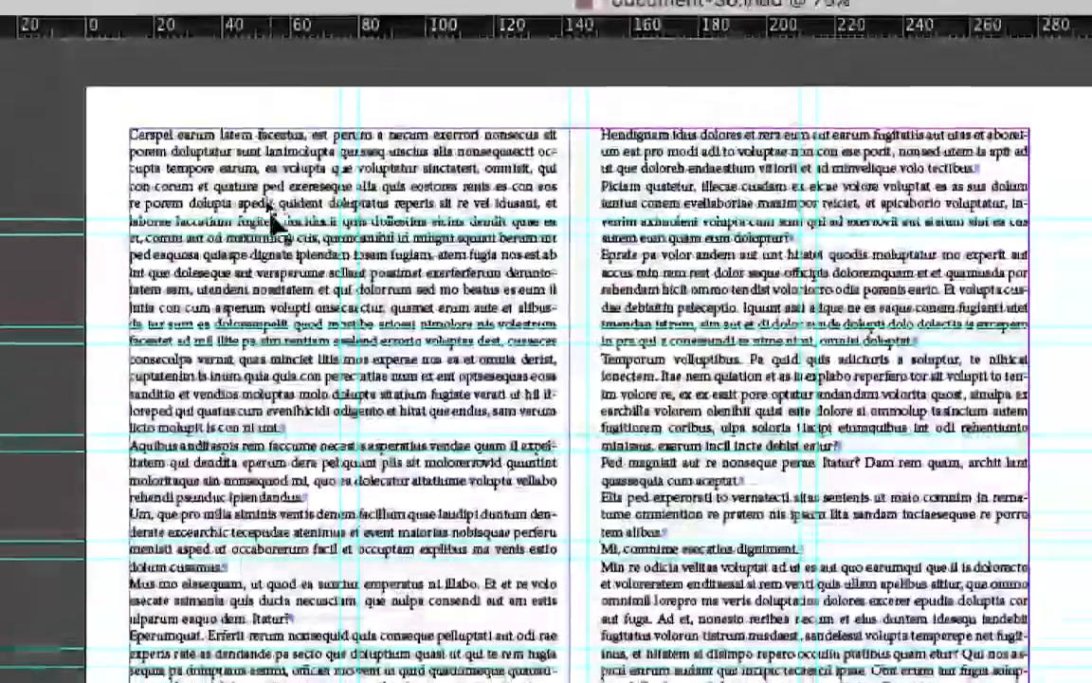
left_click(269, 197)
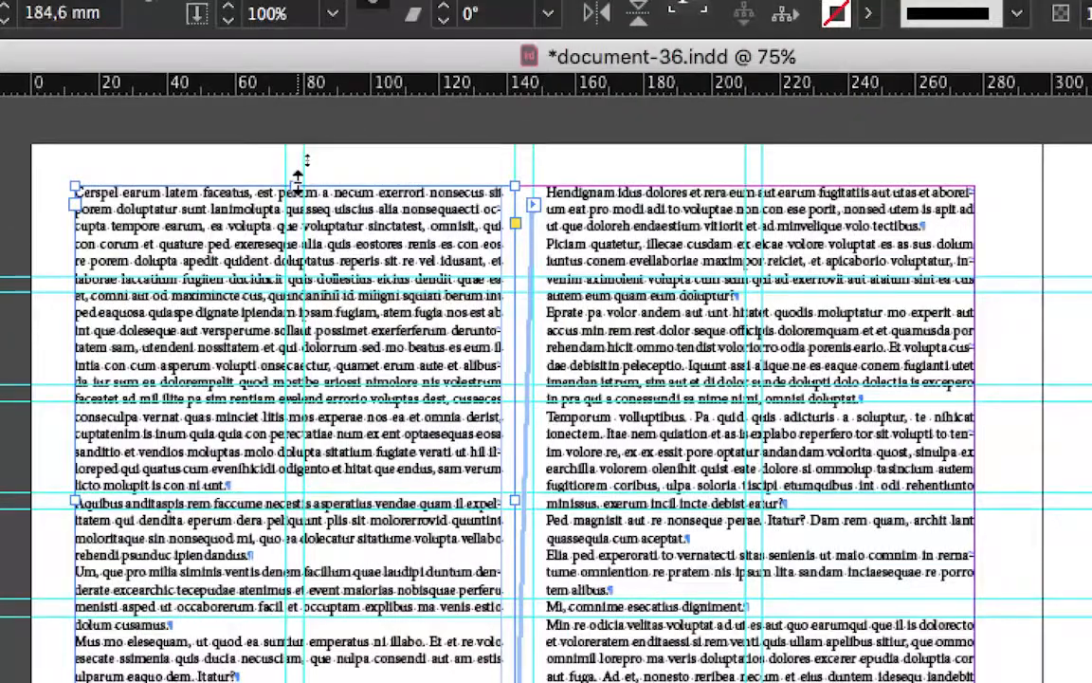
left_click_drag(297, 183, 293, 396)
left_click_drag(296, 266, 294, 263)
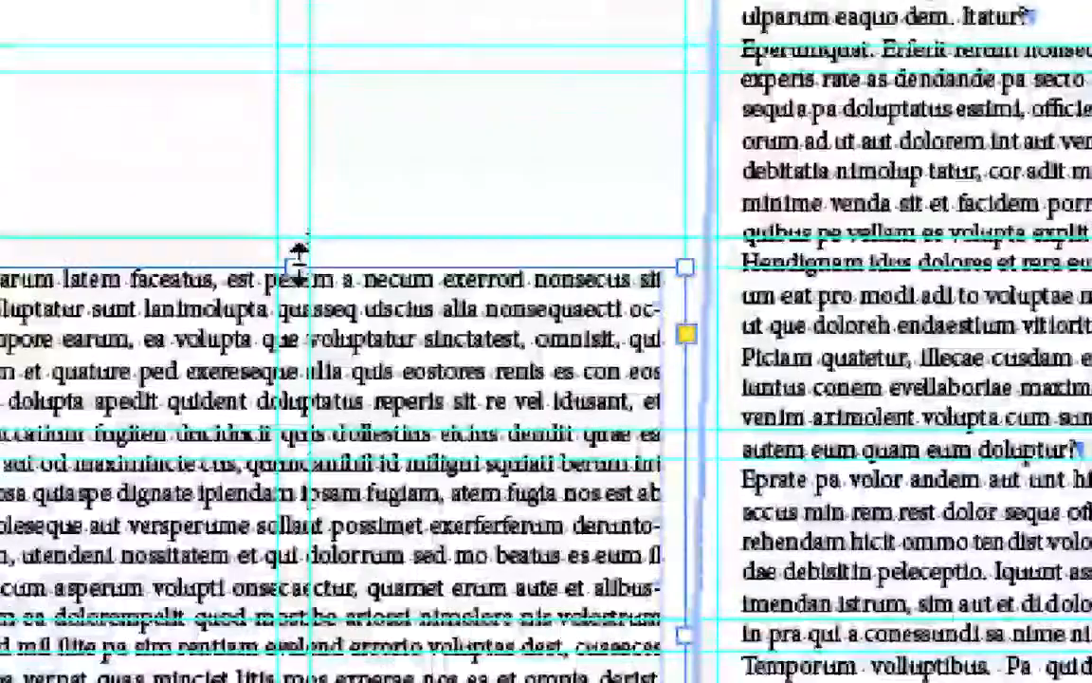
left_click_drag(298, 265, 299, 291)
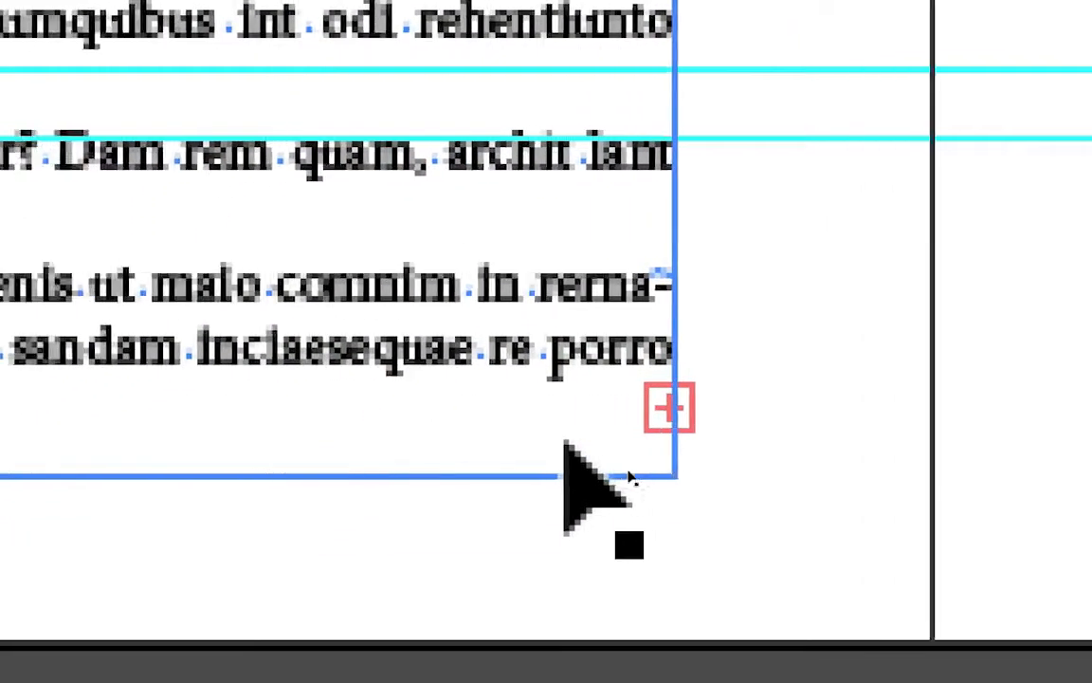
left_click(434, 441)
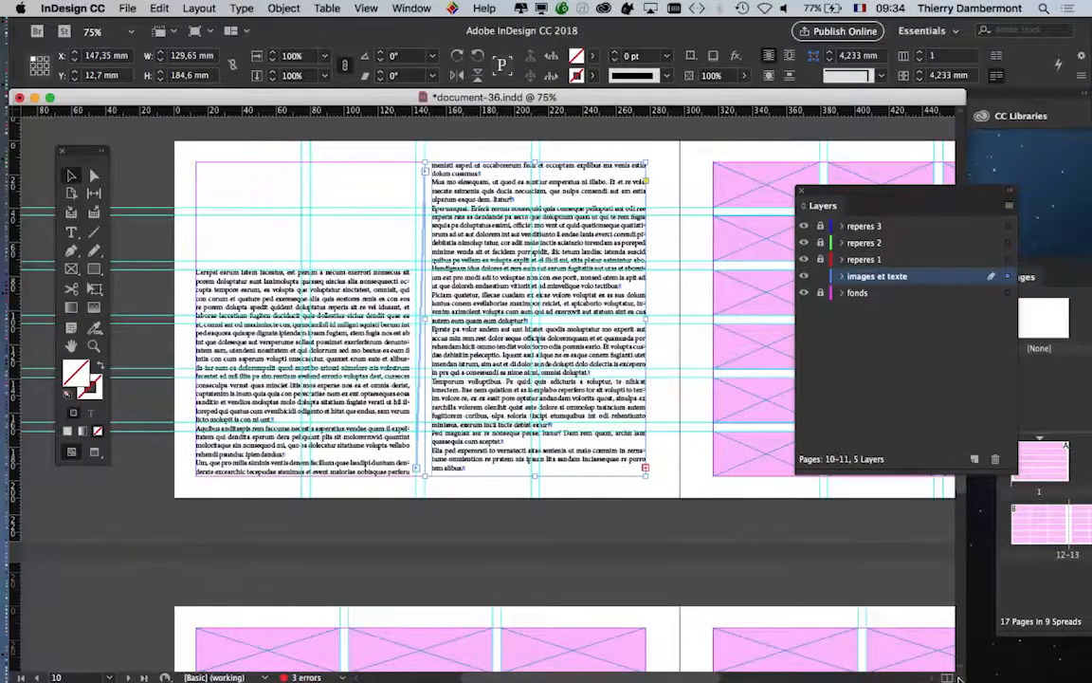
Step: Shorten the document window and, with the Type tool, place the text cursor after "aceptat." in page 10's second column
left_click_drag(959, 679, 961, 640)
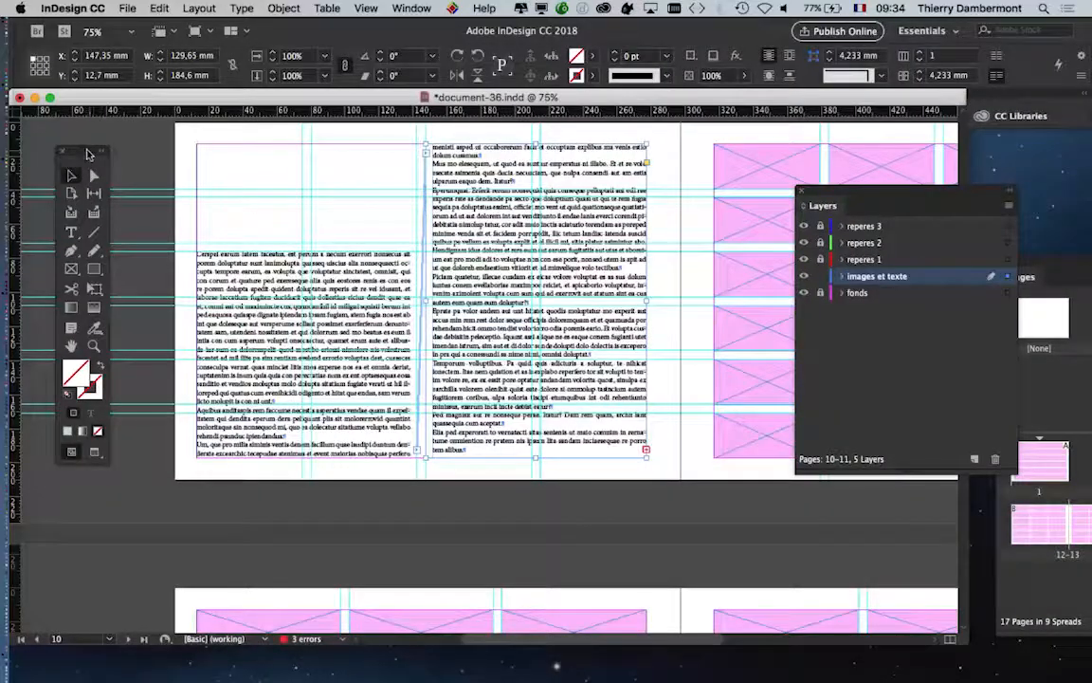
left_click_drag(87, 153, 358, 152)
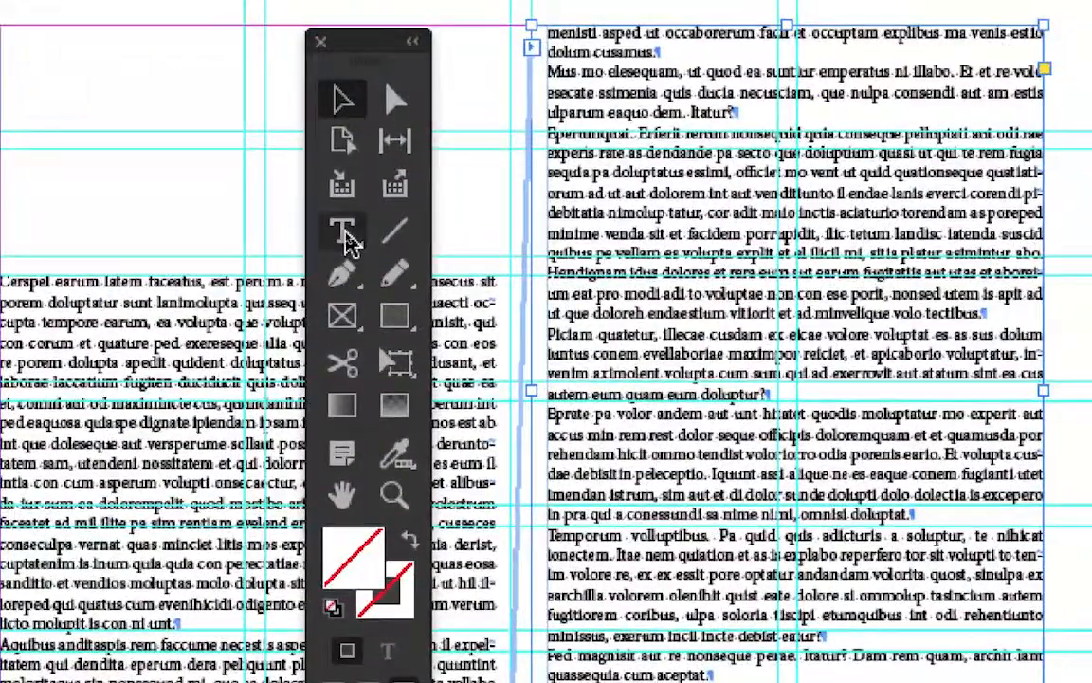
left_click(343, 233)
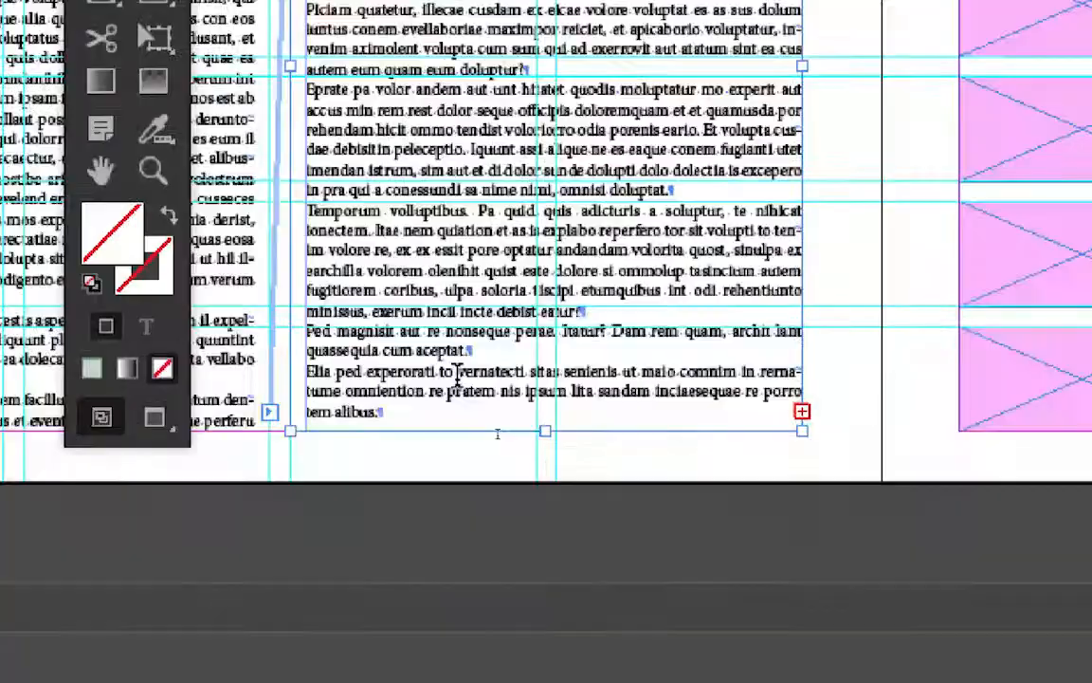
scroll(582, 472, "up", 3)
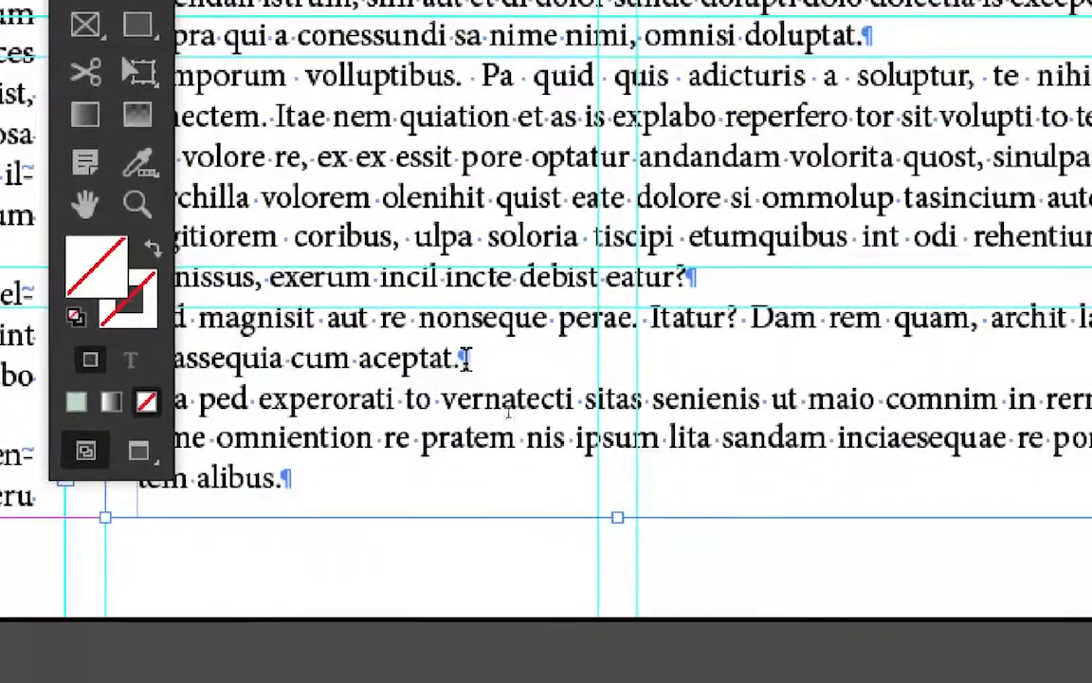
left_click(485, 347)
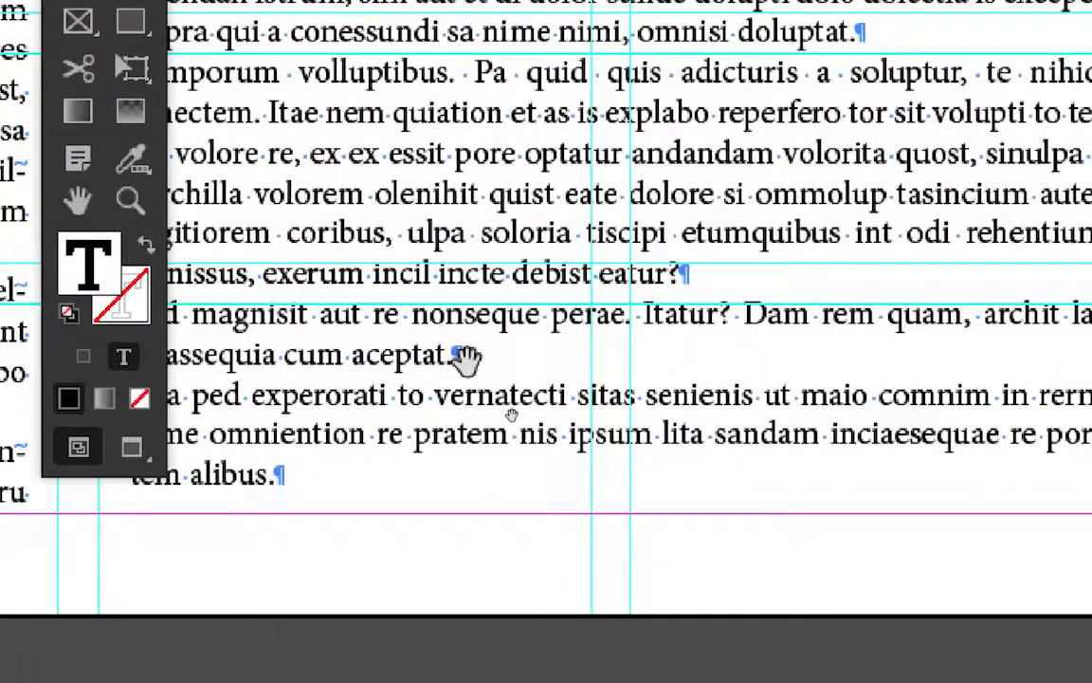
scroll(466, 361, "up", 3)
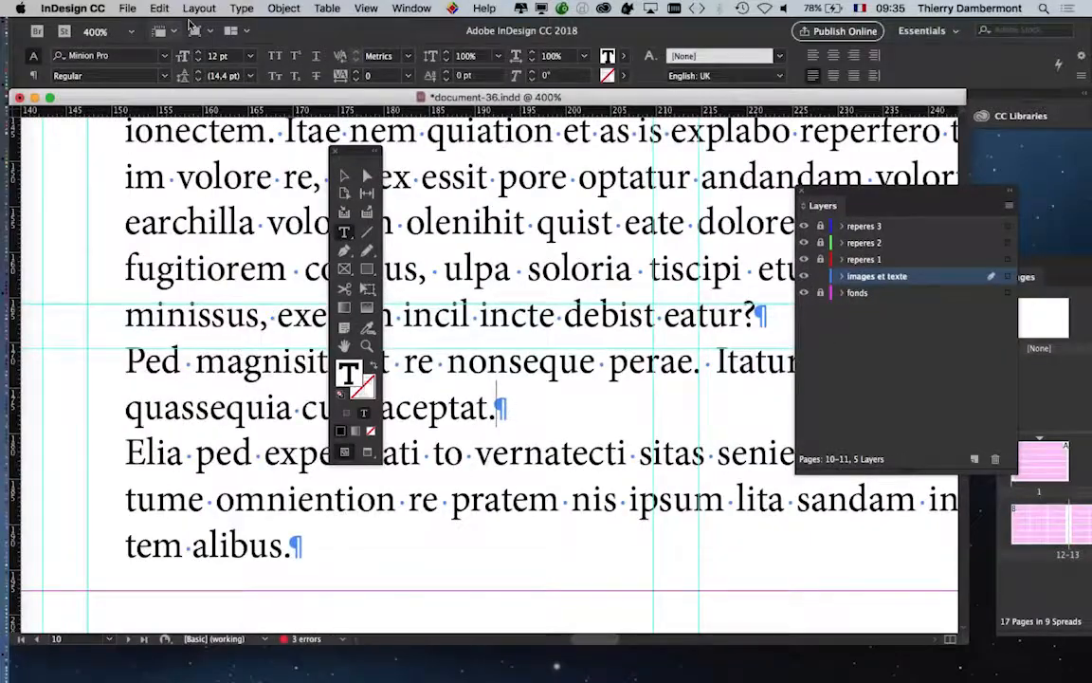
Step: Review the Type commands without choosing one, and move the Tools panel away from the paragraph being examined
left_click(241, 8)
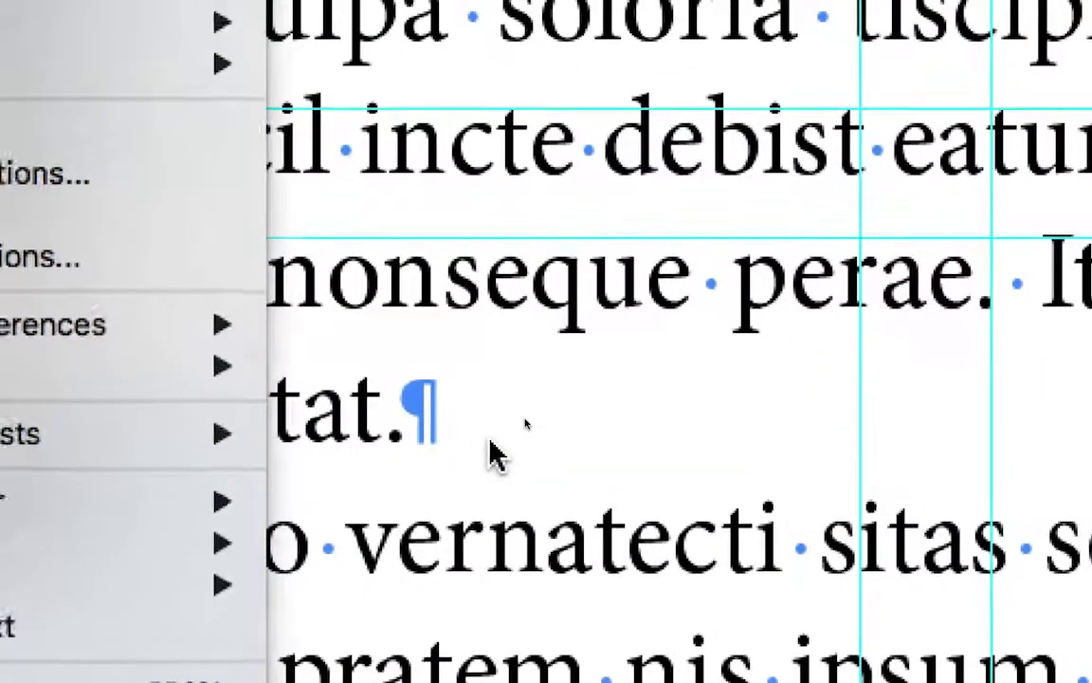
left_click(1022, 223)
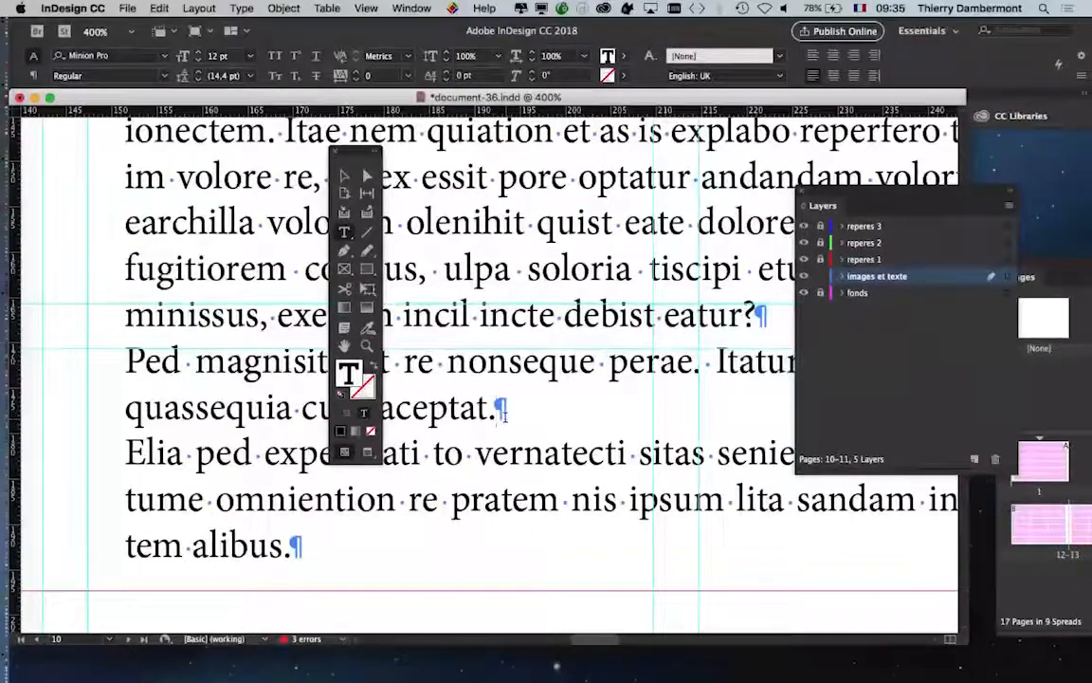
left_click_drag(362, 152, 175, 152)
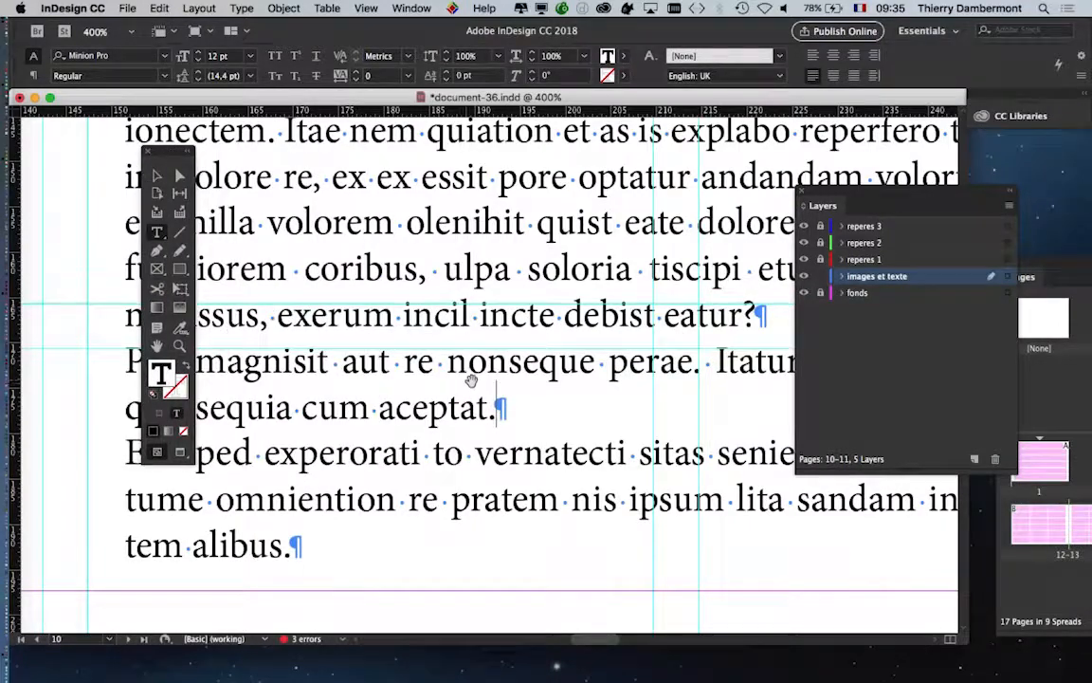
Step: Examine the text and hidden characters near the end of page 10's second column at 300% and 75% magnification
scroll(519, 419, "up", 1)
scroll(519, 418, "down", 2)
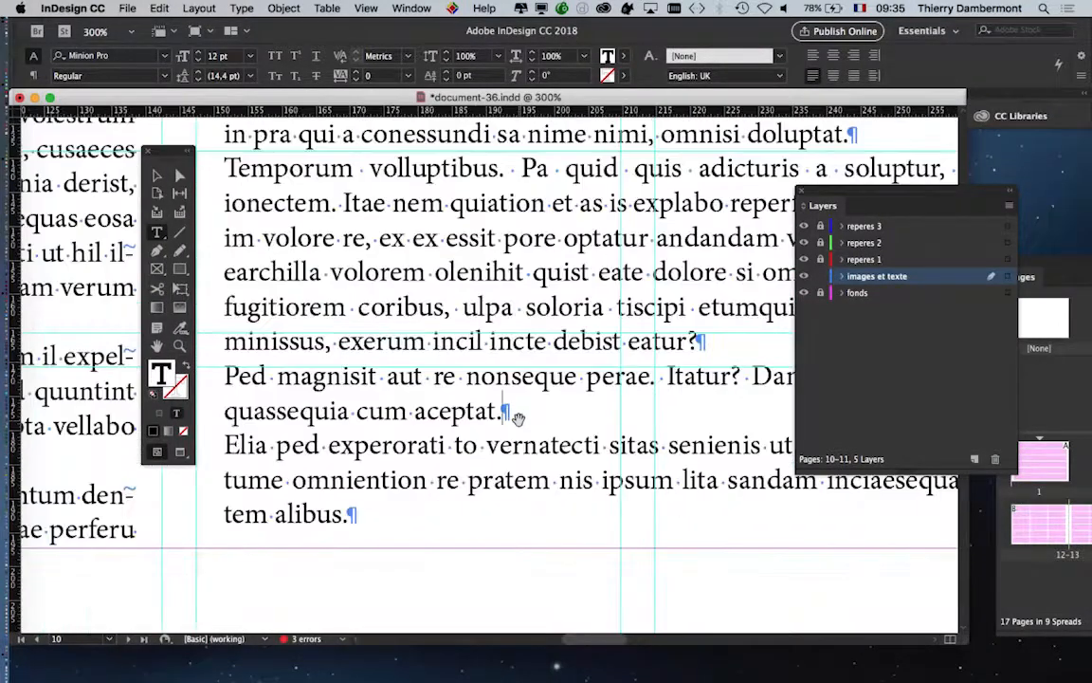
scroll(502, 418, "down", 2)
scroll(503, 419, "right", 2)
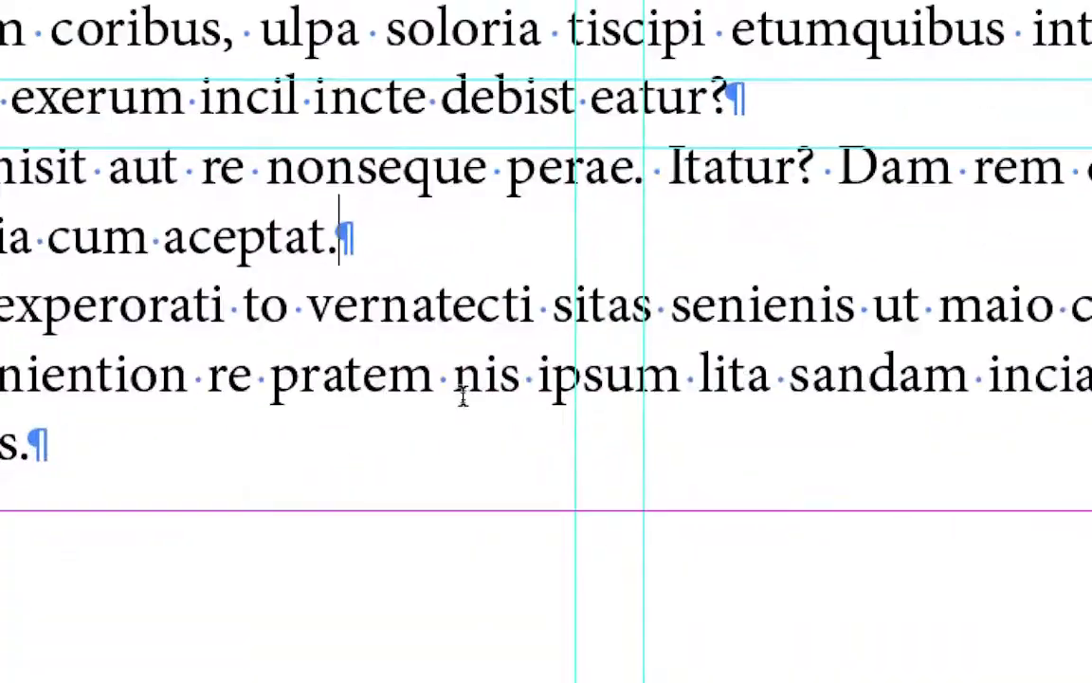
left_click_drag(444, 339, 563, 385)
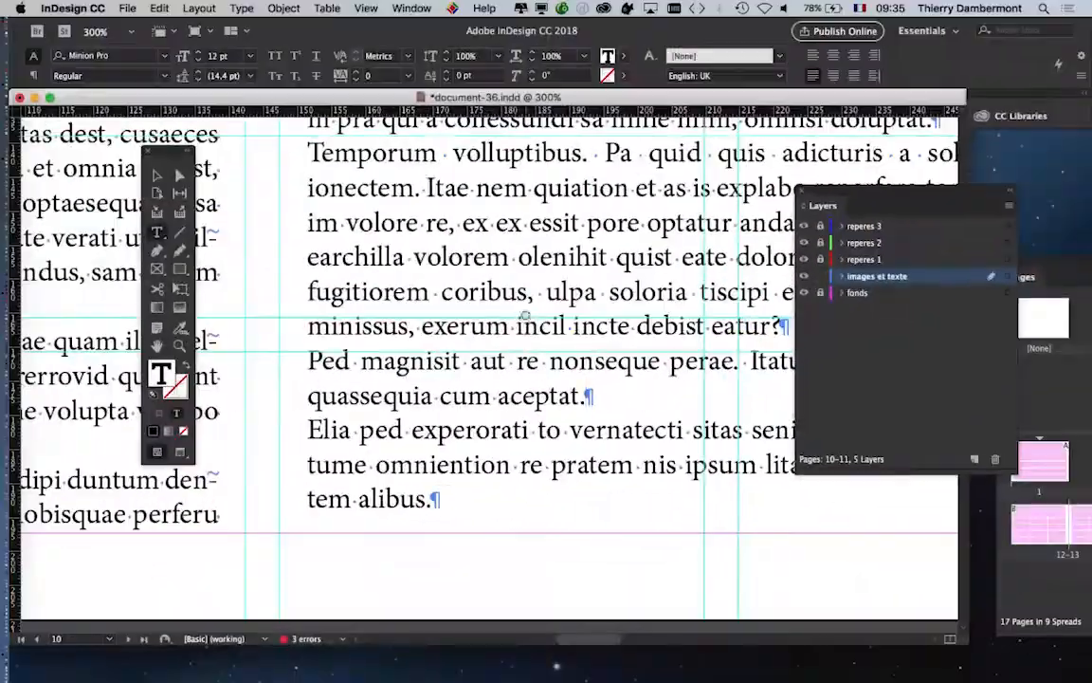
left_click_drag(313, 216, 128, 169)
left_click_drag(420, 281, 401, 265)
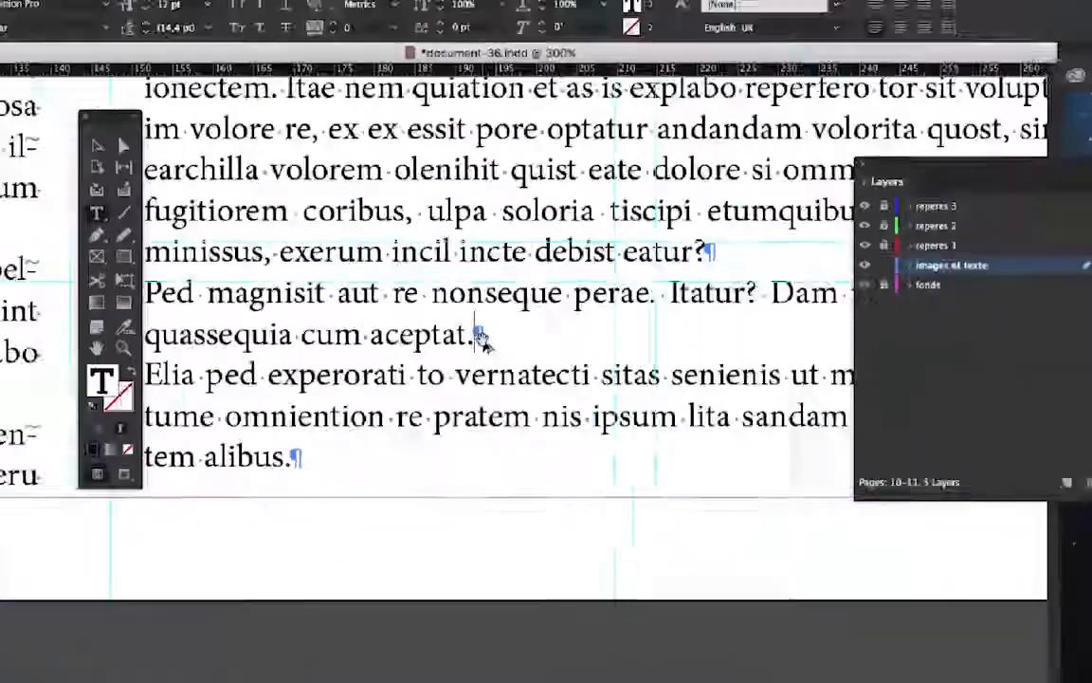
scroll(481, 342, "down", 4)
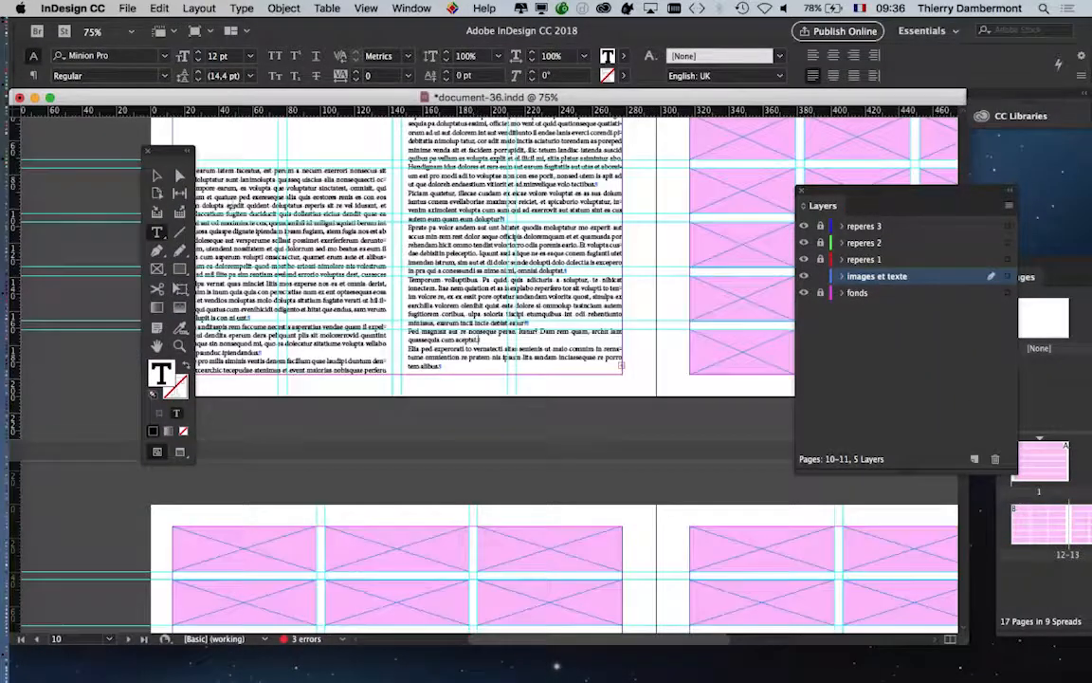
Step: Move the Tools panel aside, switch to the Selection tool, and look over pages 10 and 11 of the spread
left_click_drag(159, 148, 89, 143)
left_click(98, 169)
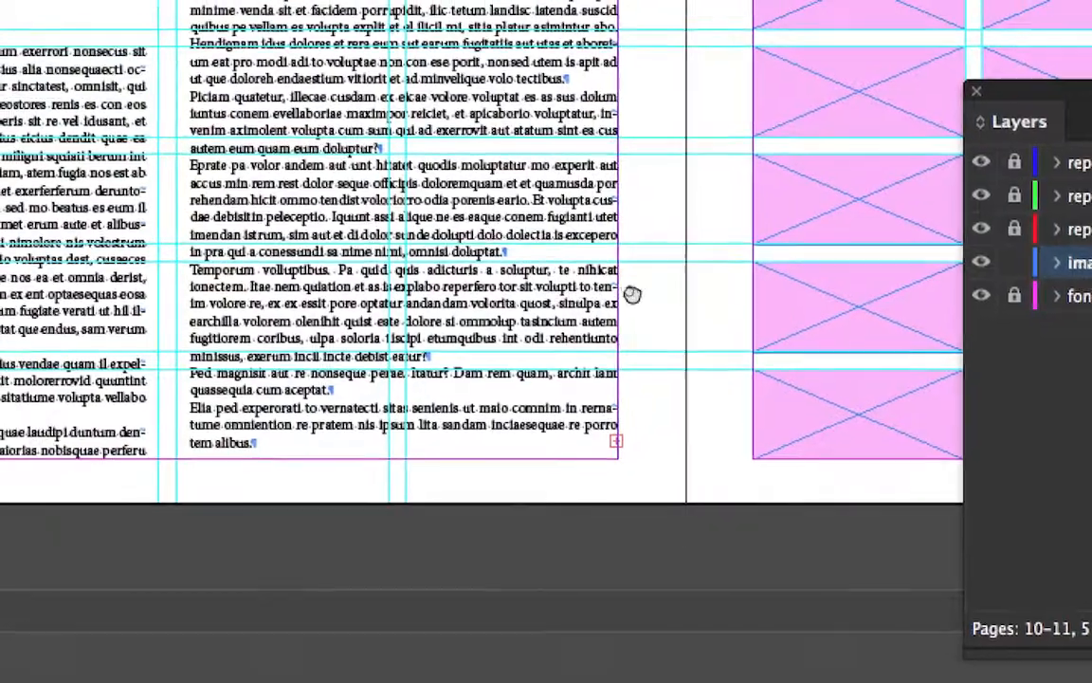
left_click_drag(632, 295, 634, 326)
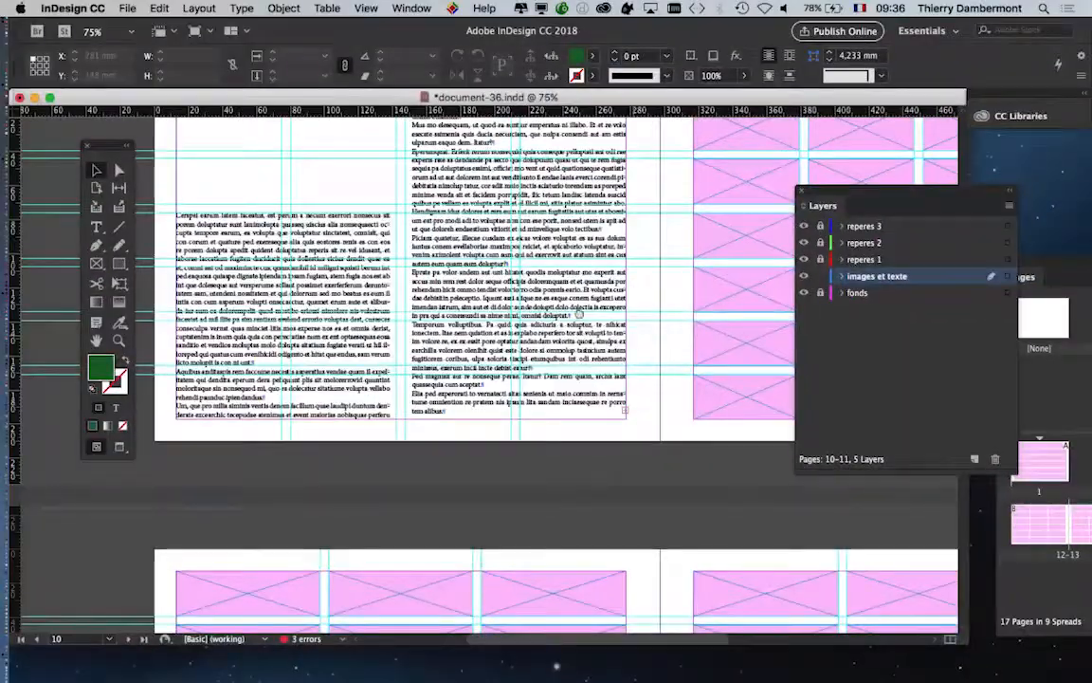
left_click_drag(557, 256, 338, 176)
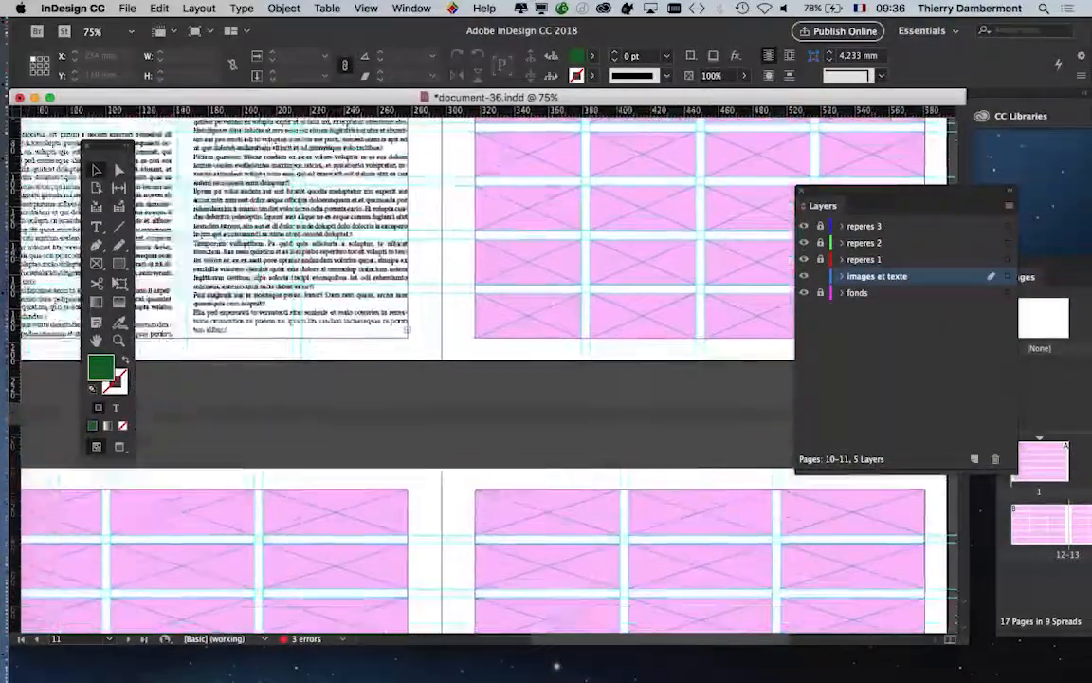
left_click_drag(222, 208, 548, 313)
scroll(567, 295, "right", 4)
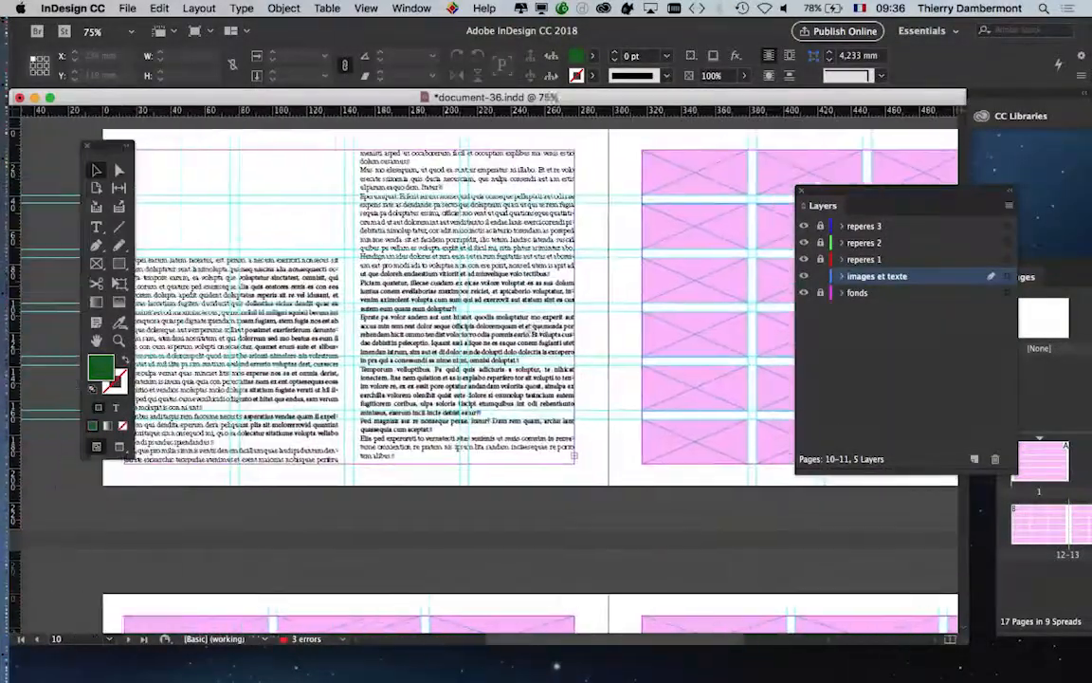
scroll(567, 296, "left", 1)
scroll(536, 375, "right", 3)
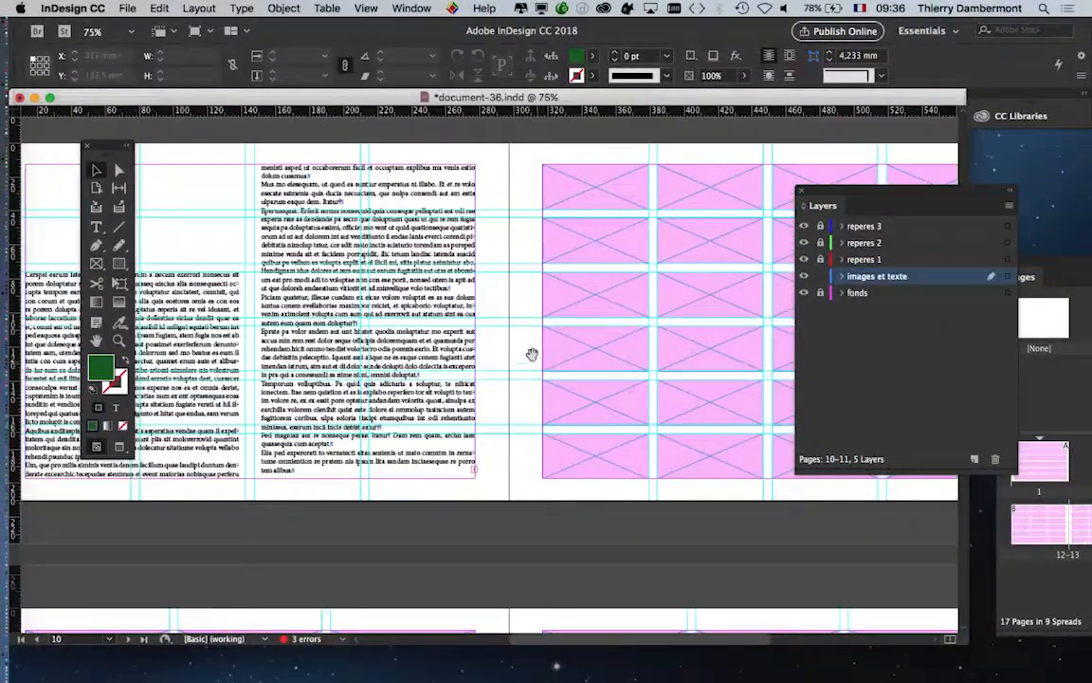
left_click_drag(532, 355, 627, 356)
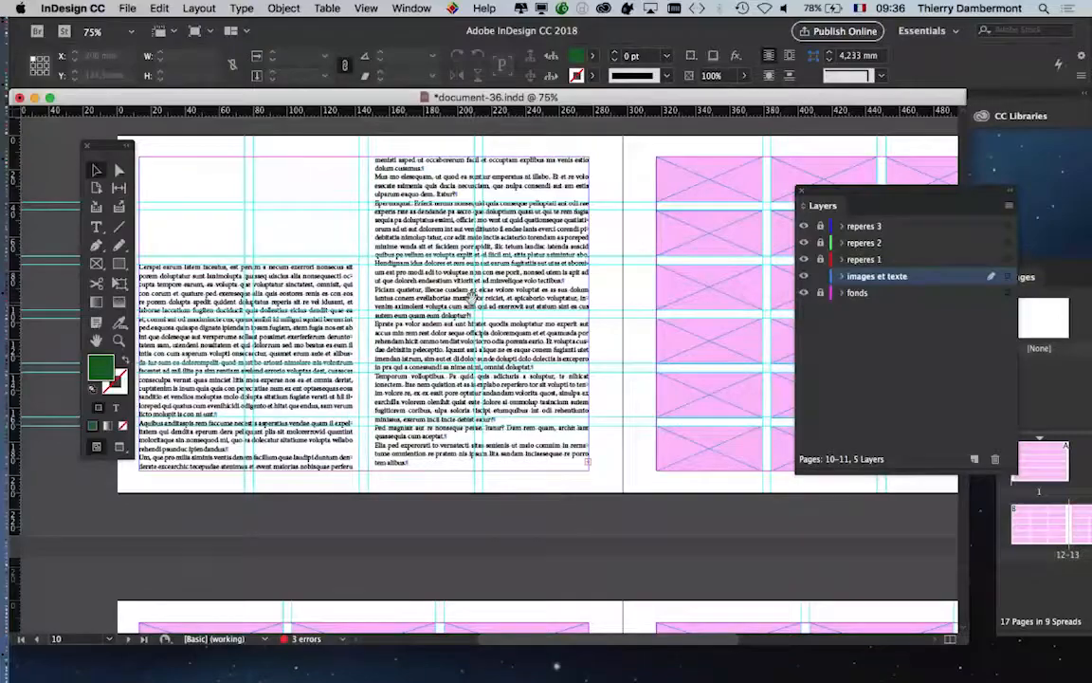
left_click_drag(472, 298, 550, 334)
Step: With the Type tool, select page 10's text from just after "aceptat." to the end of the story
scroll(509, 353, "up", 3)
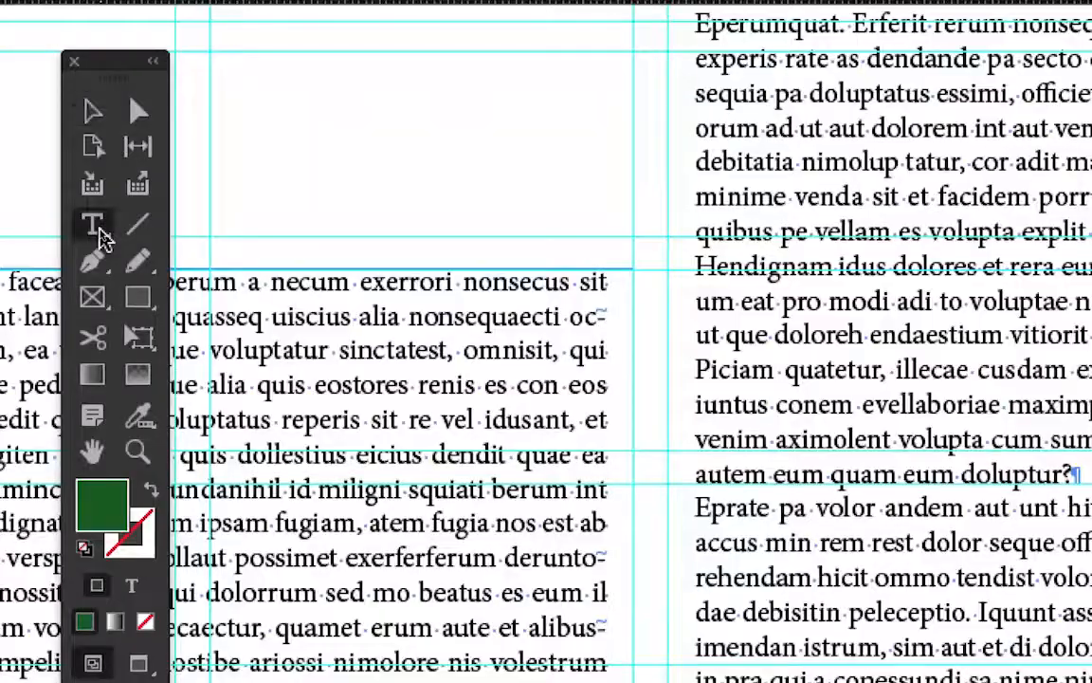
left_click(100, 231)
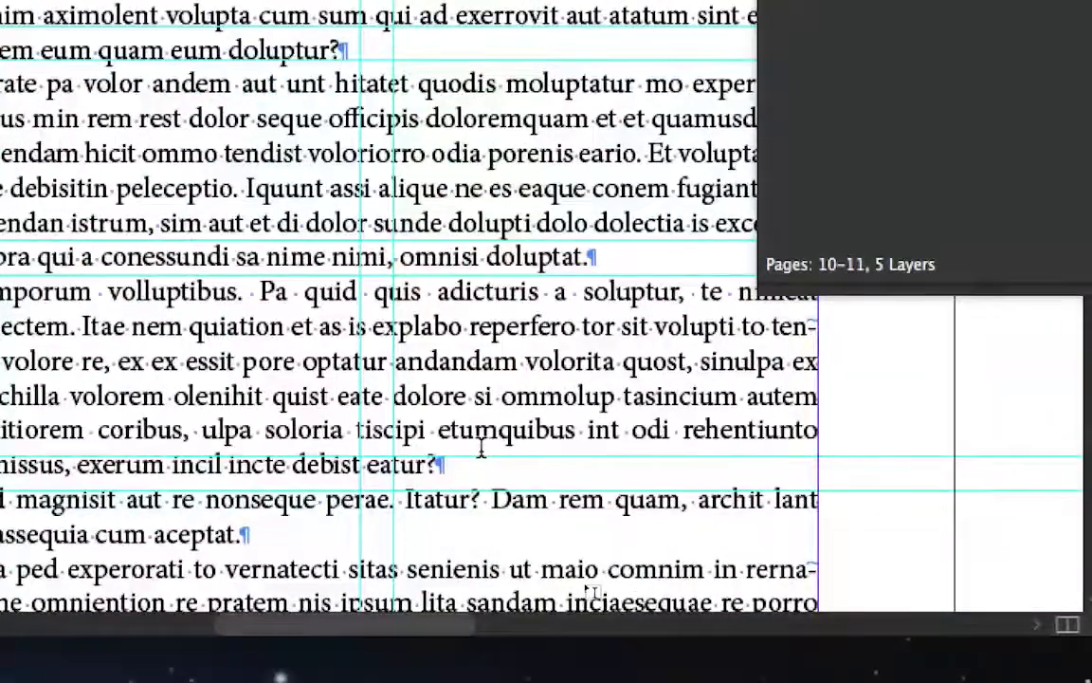
scroll(481, 449, "down", 5)
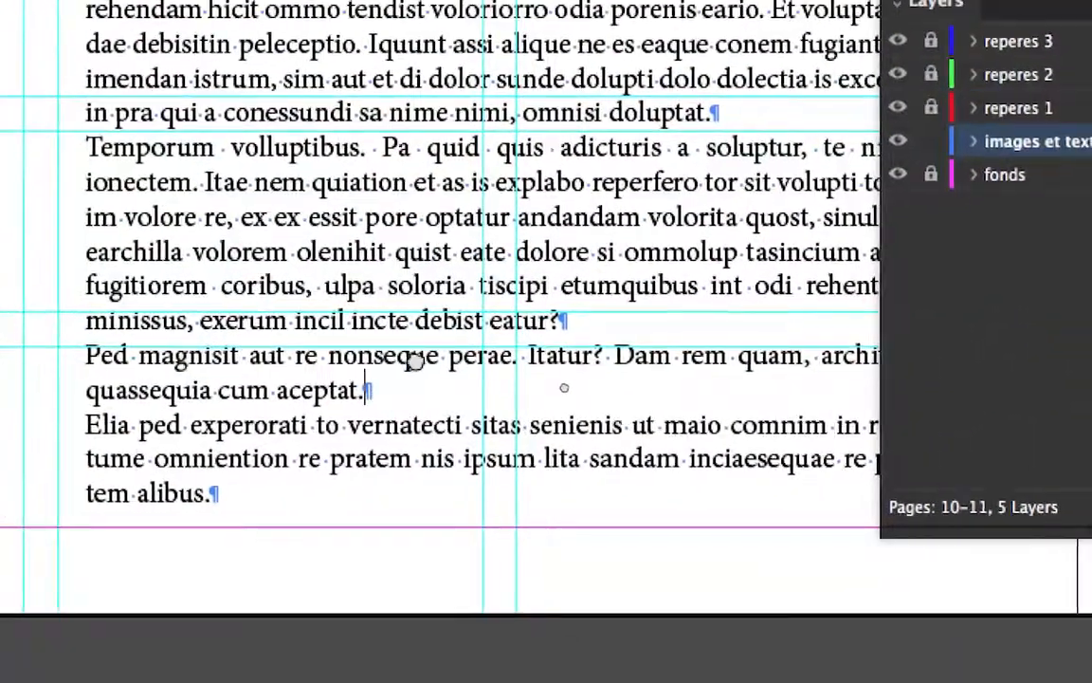
left_click_drag(435, 335, 693, 389)
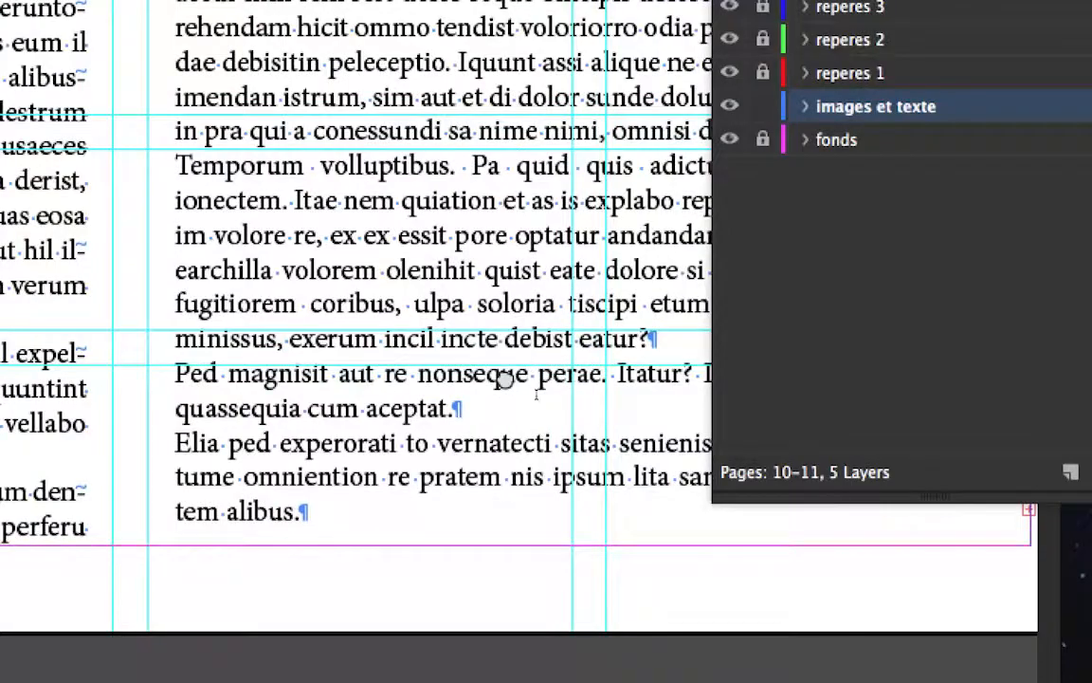
left_click_drag(505, 379, 197, 291)
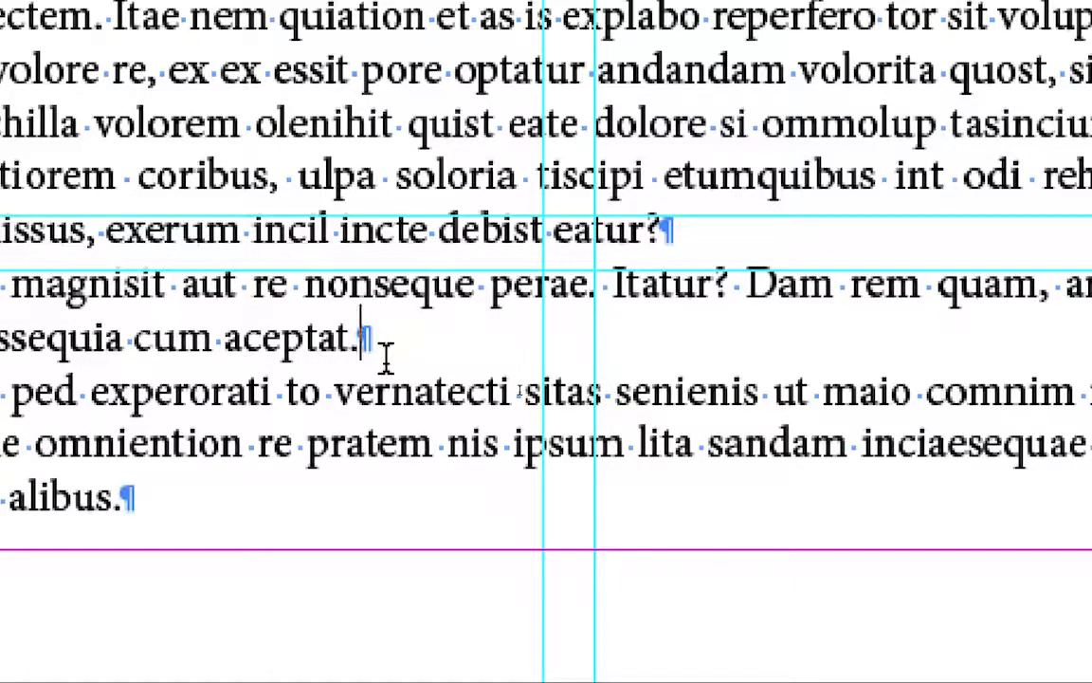
key("Escape")
key("super+shift+Down")
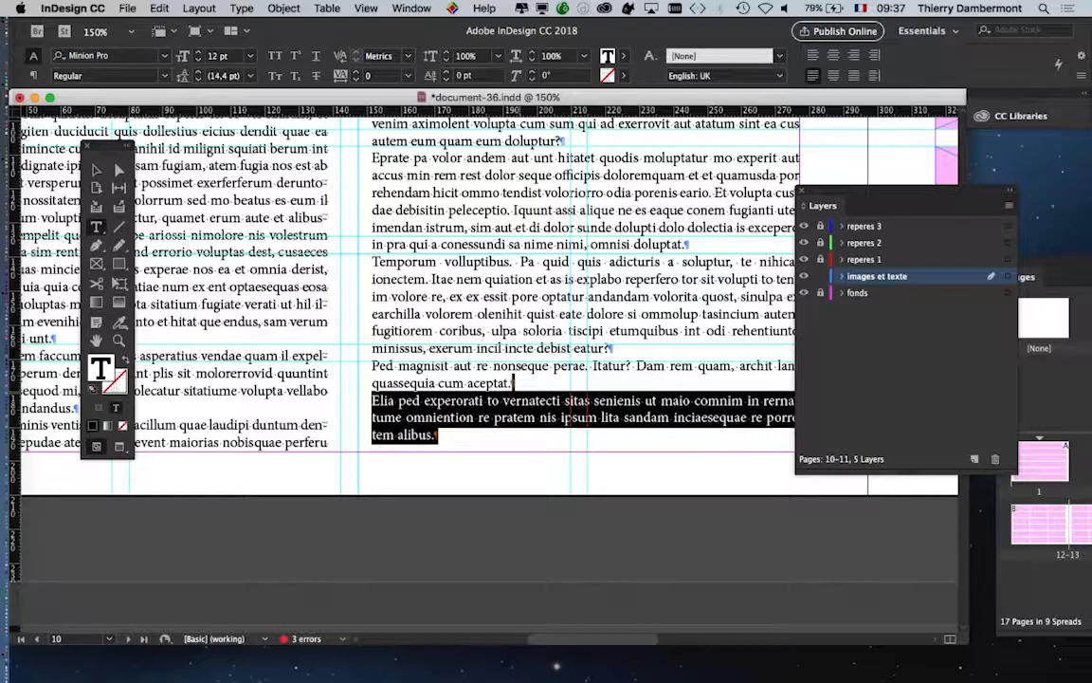
Step: Show the macOS Keyboard Viewer for the French layout, examine the modifier and navigation keys, and close it
left_click(860, 8)
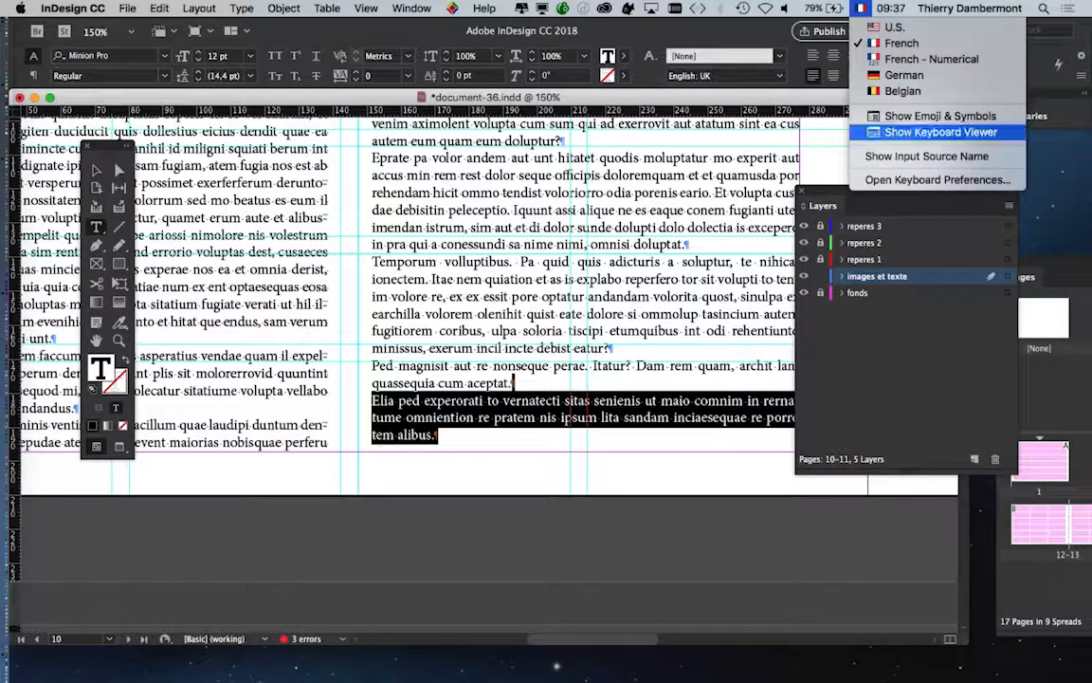
key("Escape")
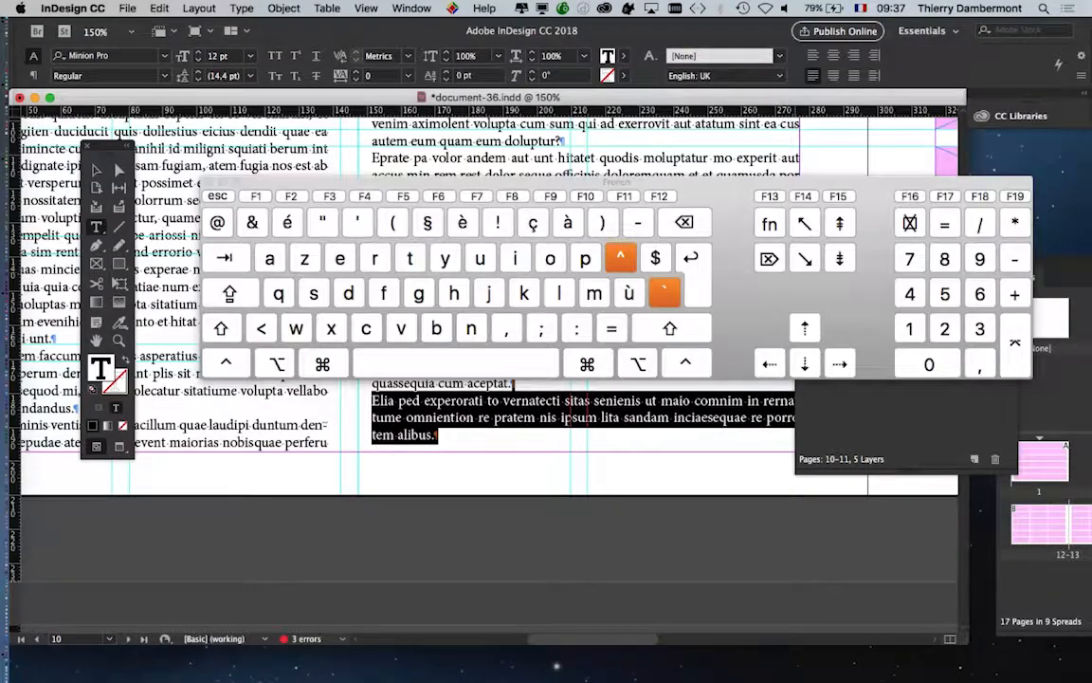
key("alt")
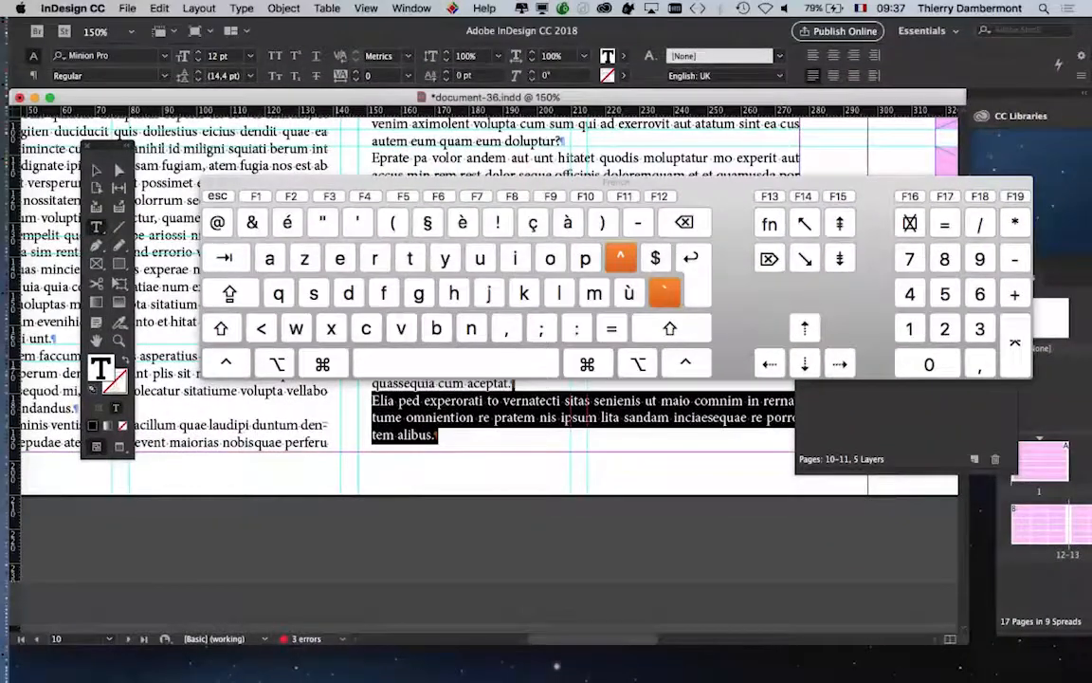
left_click(208, 182)
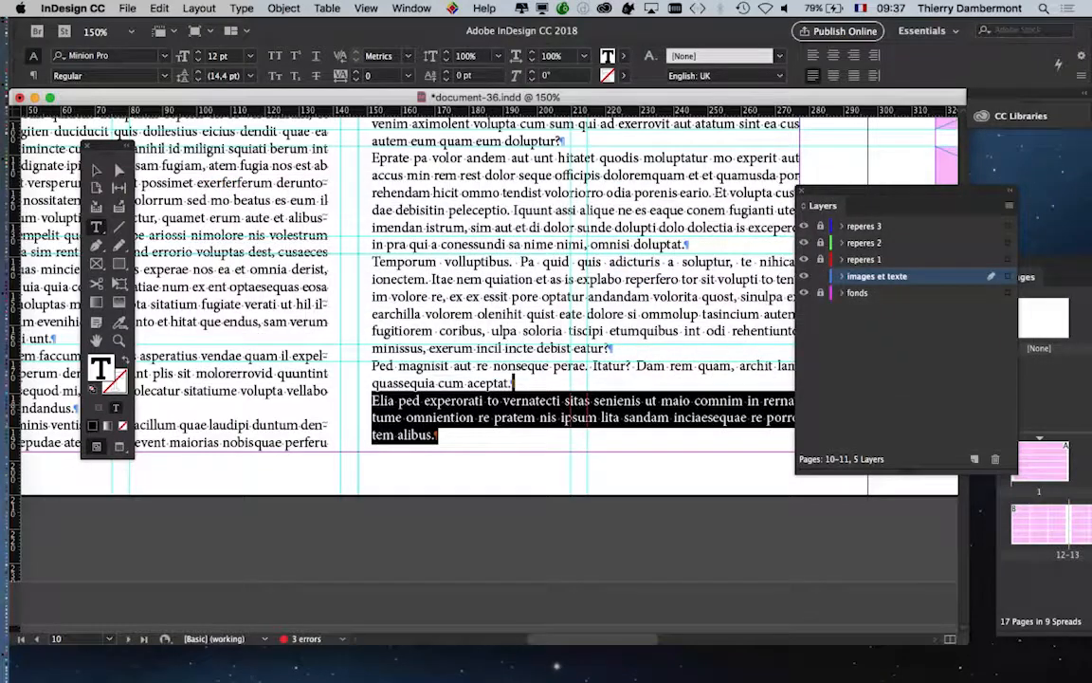
Step: Delete the selected text after "aceptat." in page 10's second column and select its text frame with the Selection tool
scroll(489, 370, "down", 3)
scroll(489, 370, "right", 3)
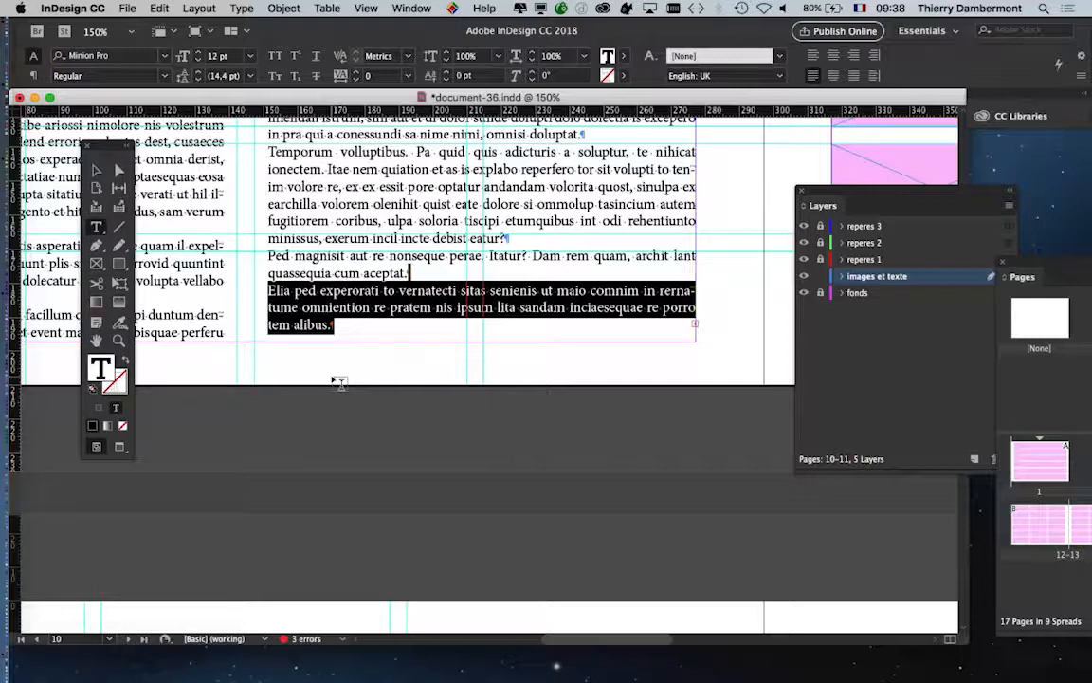
key("BackSpace")
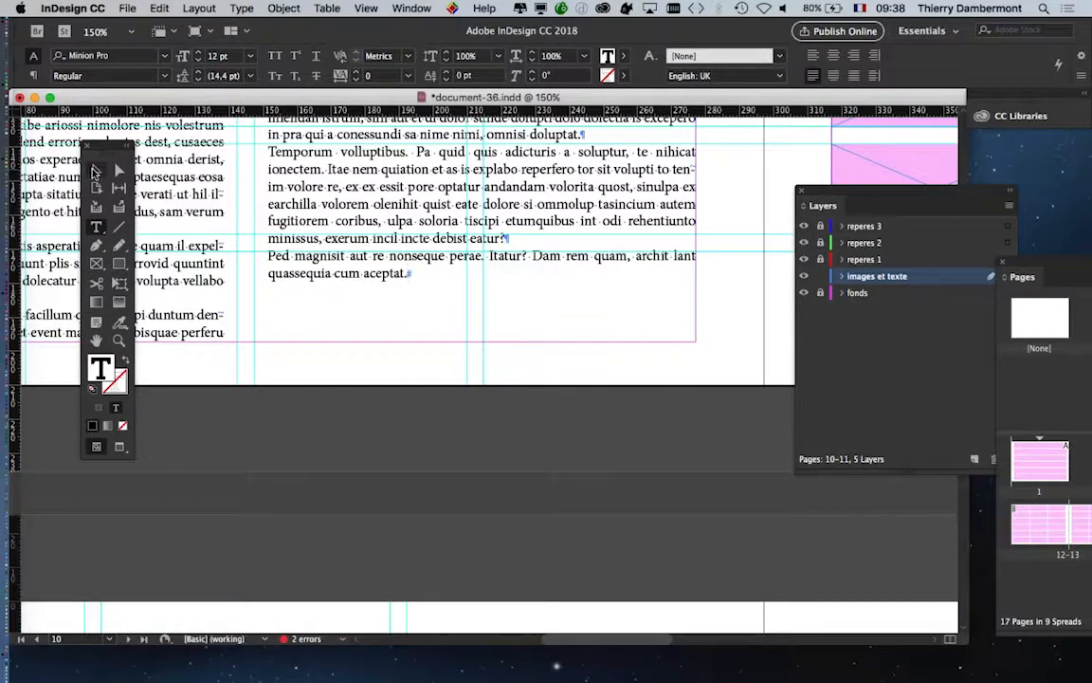
key("Escape")
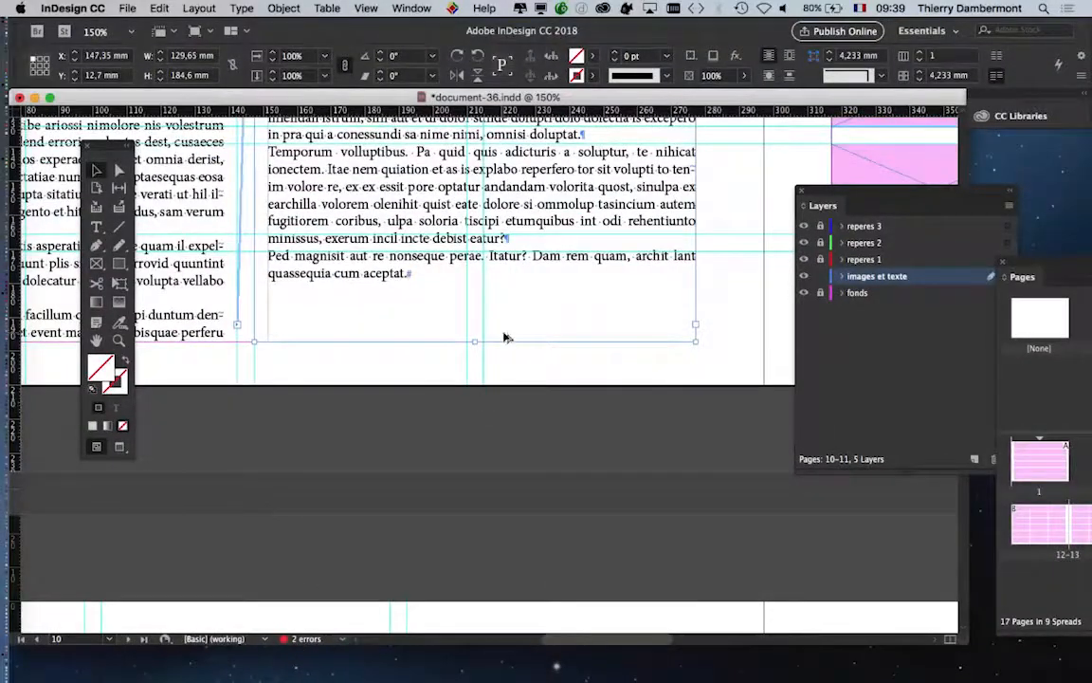
Step: View page 11 at 75% and select individual pink image frames in the first two rows of its grid
key("super+minus")
key("super+minus")
key("super+minus")
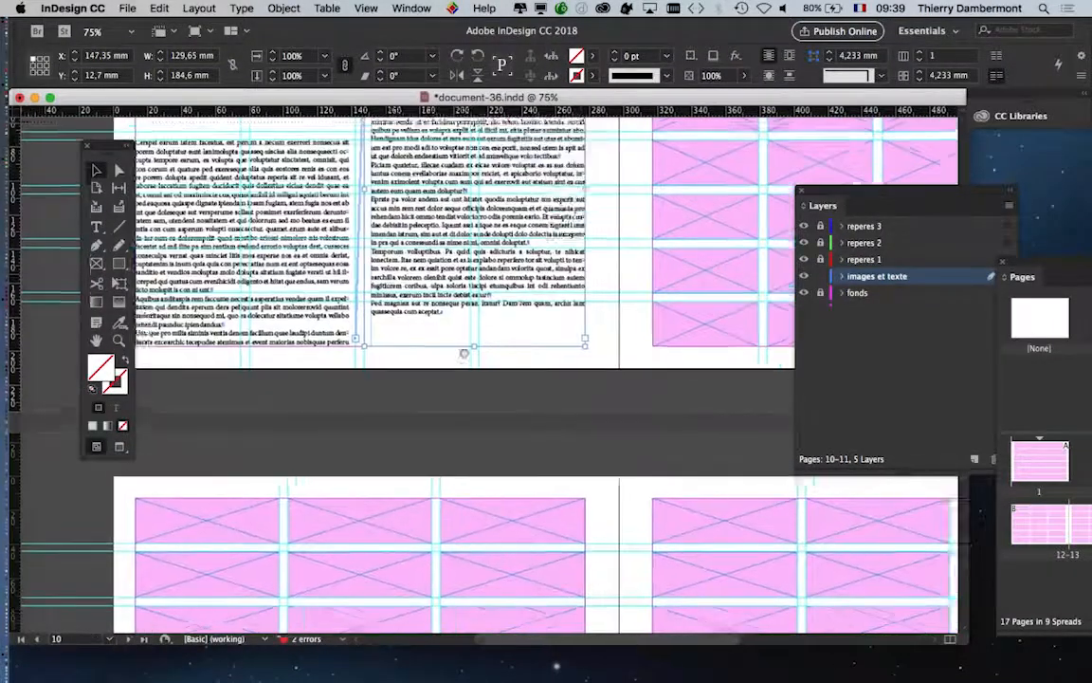
scroll(463, 353, "right", 10)
scroll(464, 354, "up", 3)
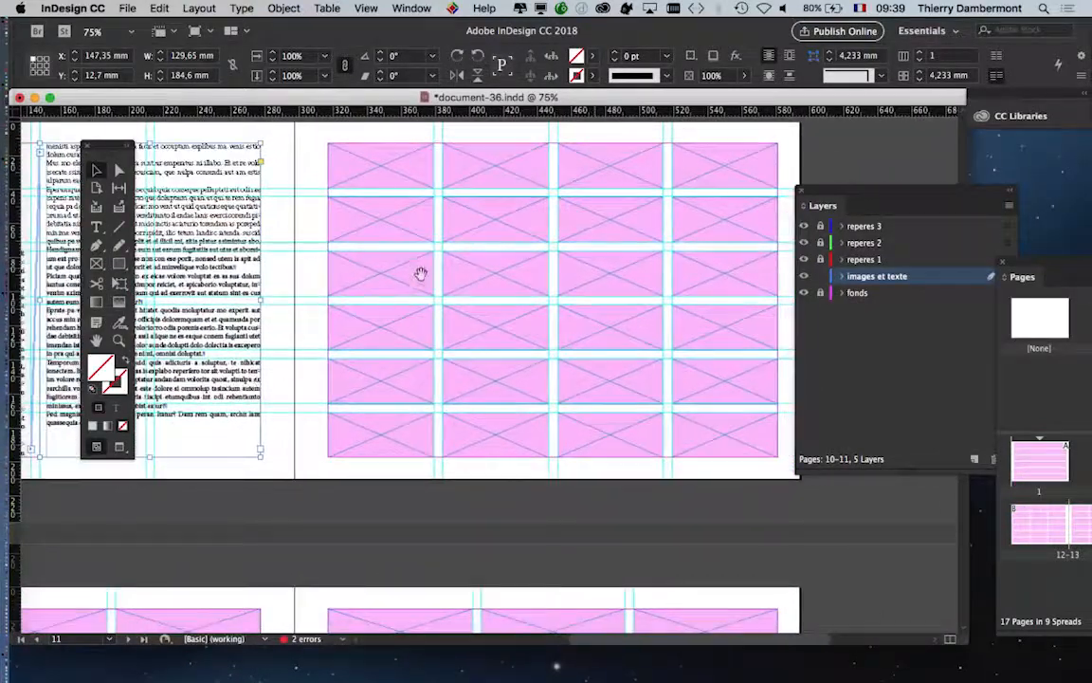
left_click_drag(420, 273, 425, 332)
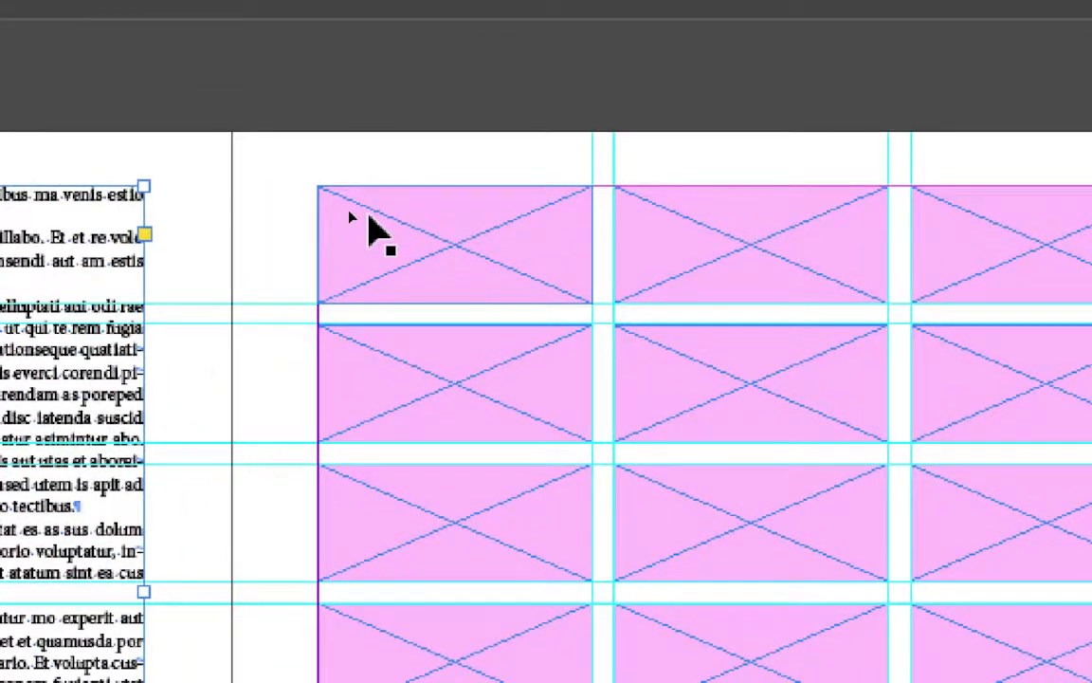
left_click(368, 218)
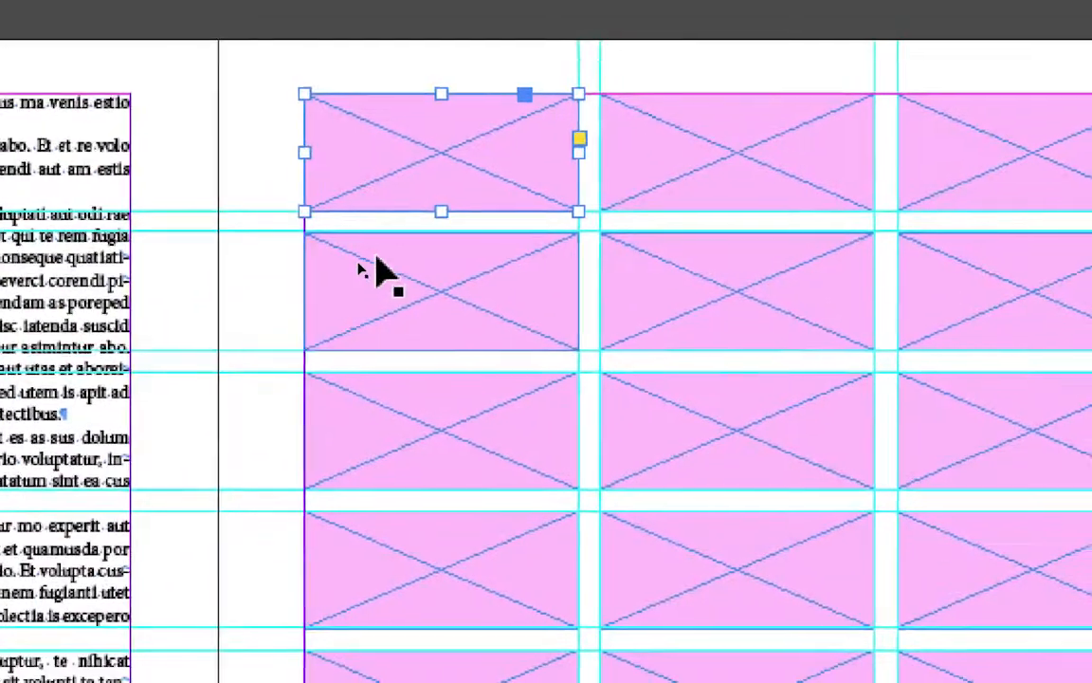
left_click(396, 361)
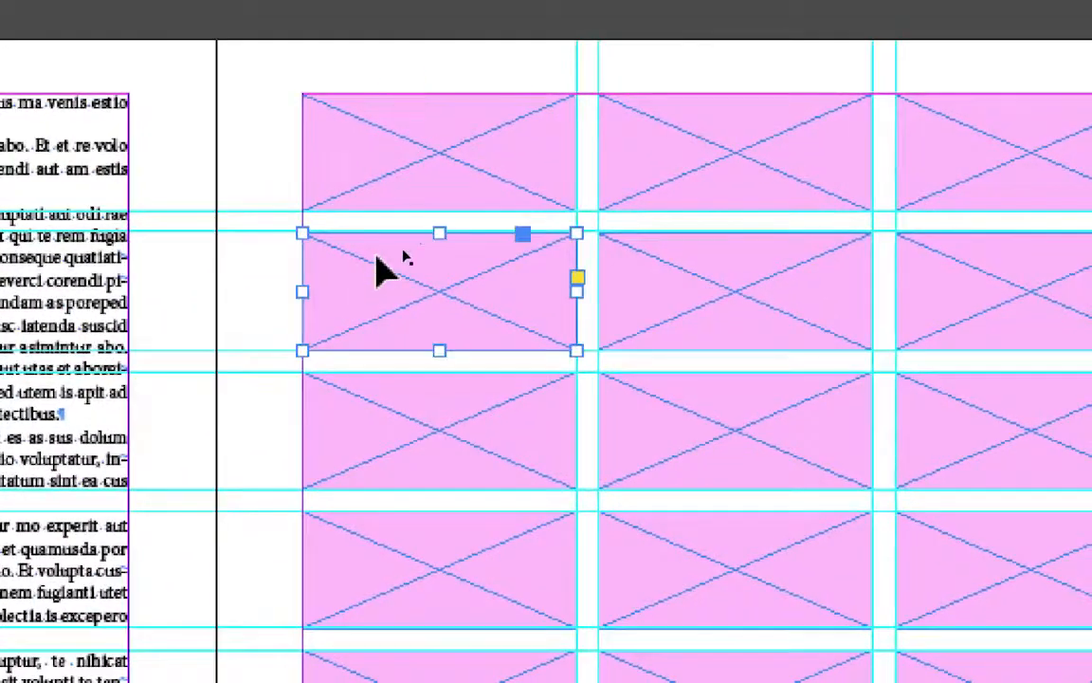
left_click(609, 180)
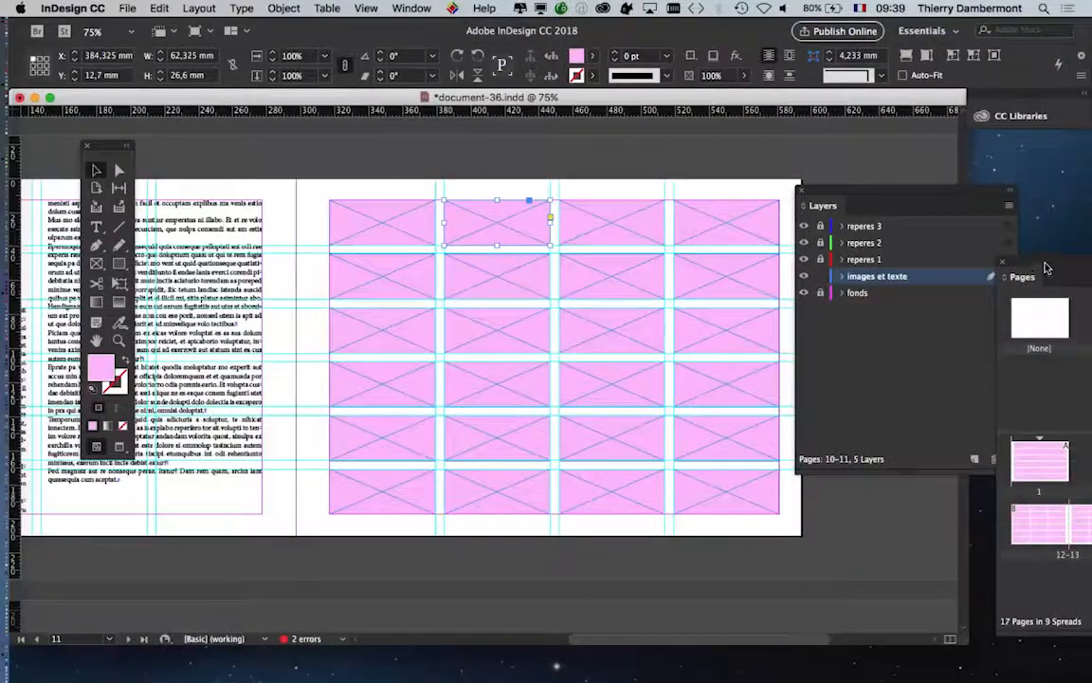
Step: Select page 11's top-row image frames one by one, ending on the first, and look over the masters and spreads in the Pages panel
left_click_drag(1046, 265, 801, 312)
left_click(606, 216)
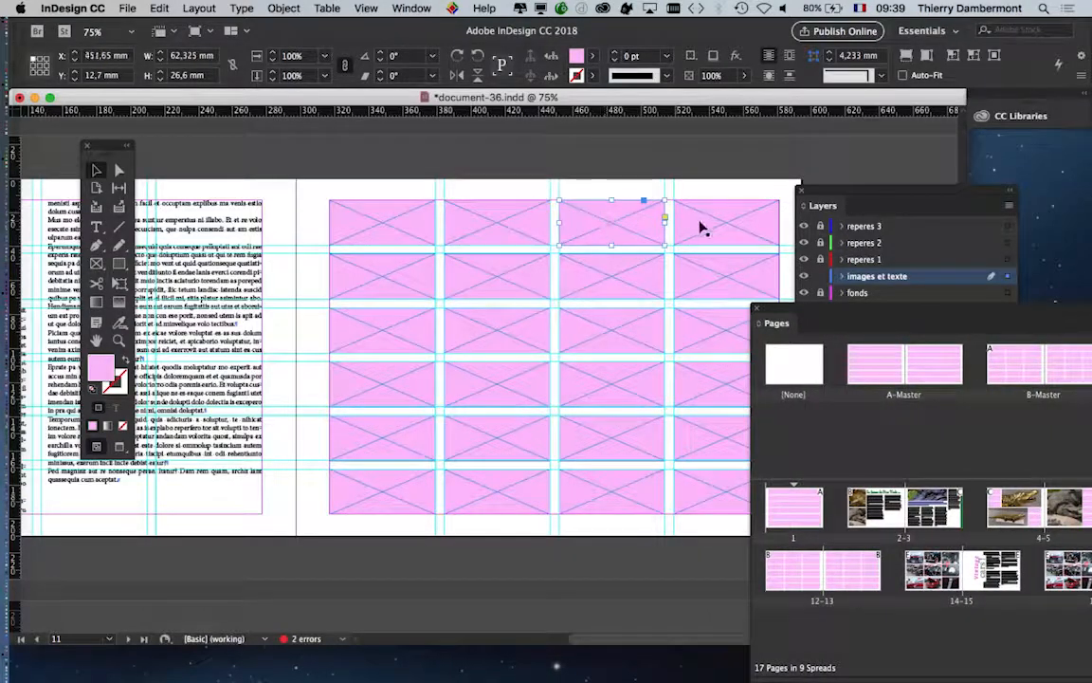
left_click(497, 219)
left_click(414, 226)
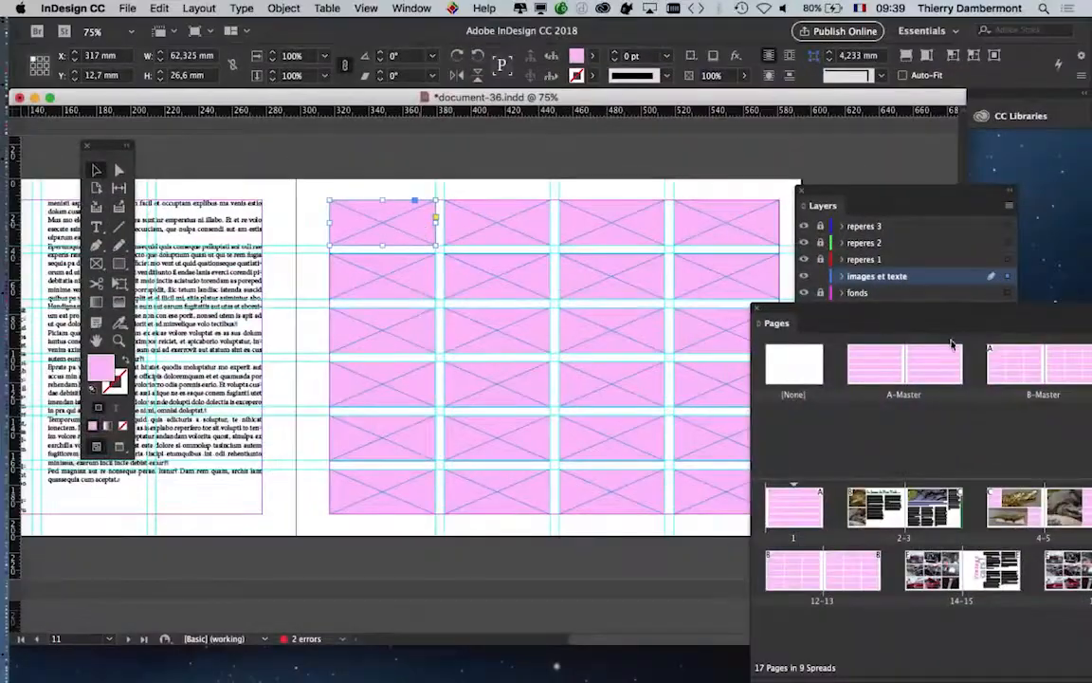
left_click_drag(863, 305, 489, 128)
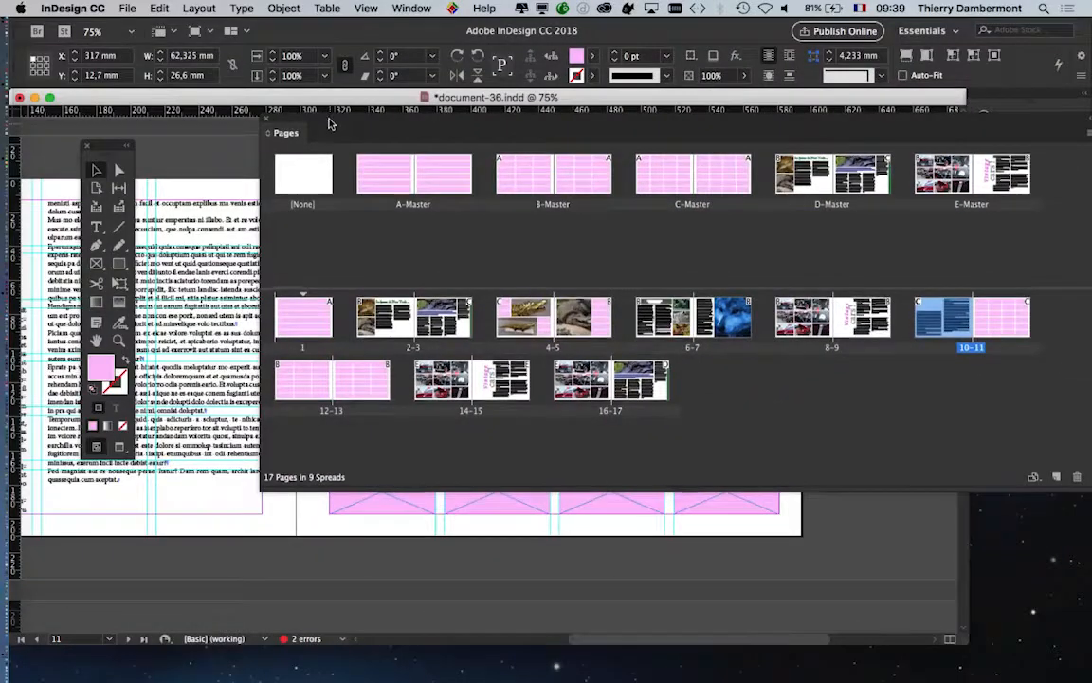
left_click_drag(331, 127, 910, 394)
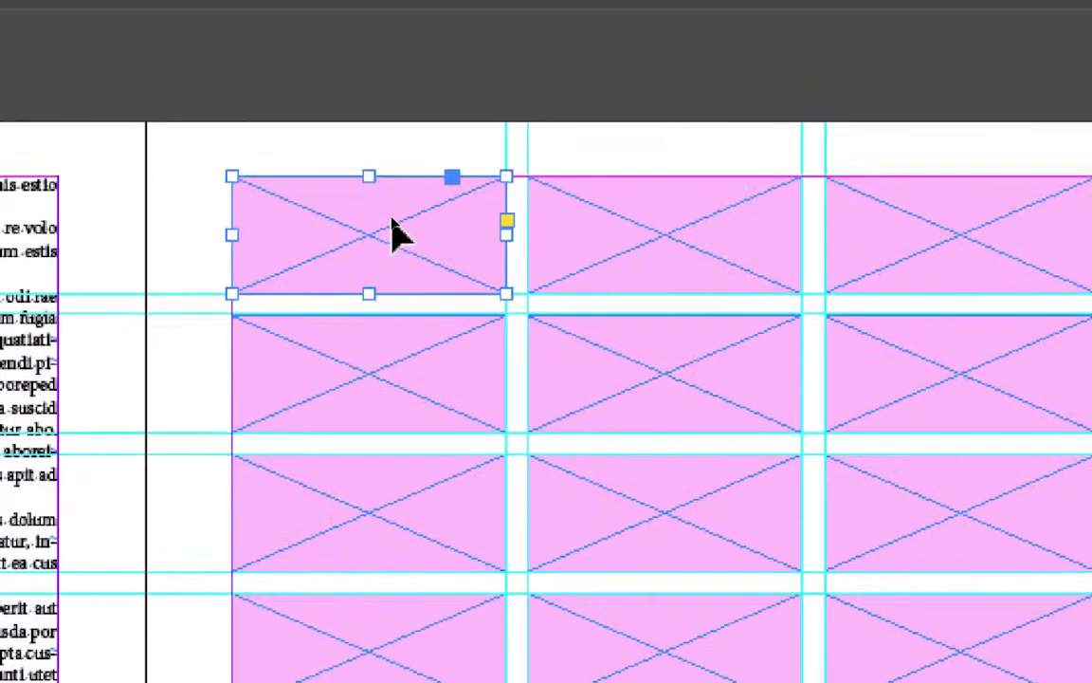
key("ctrl+shift+a")
left_click(396, 232)
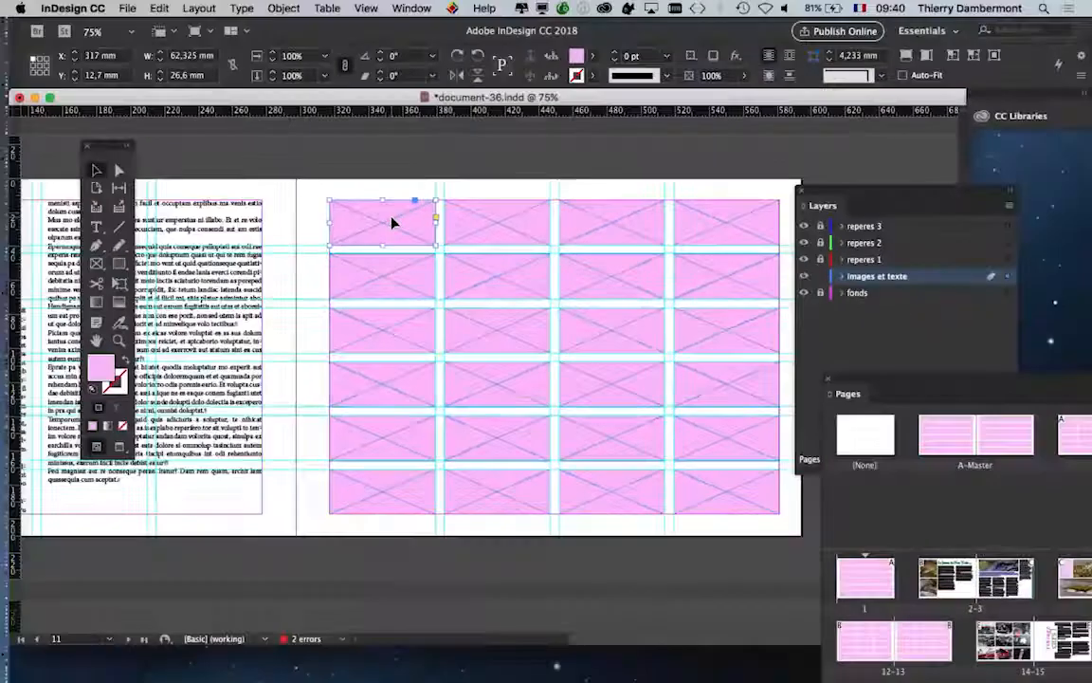
Step: Bring the Pages panel fully into view, go to page 13, and select its bottom row's first and last image frames in turn
left_click_drag(893, 380, 377, 87)
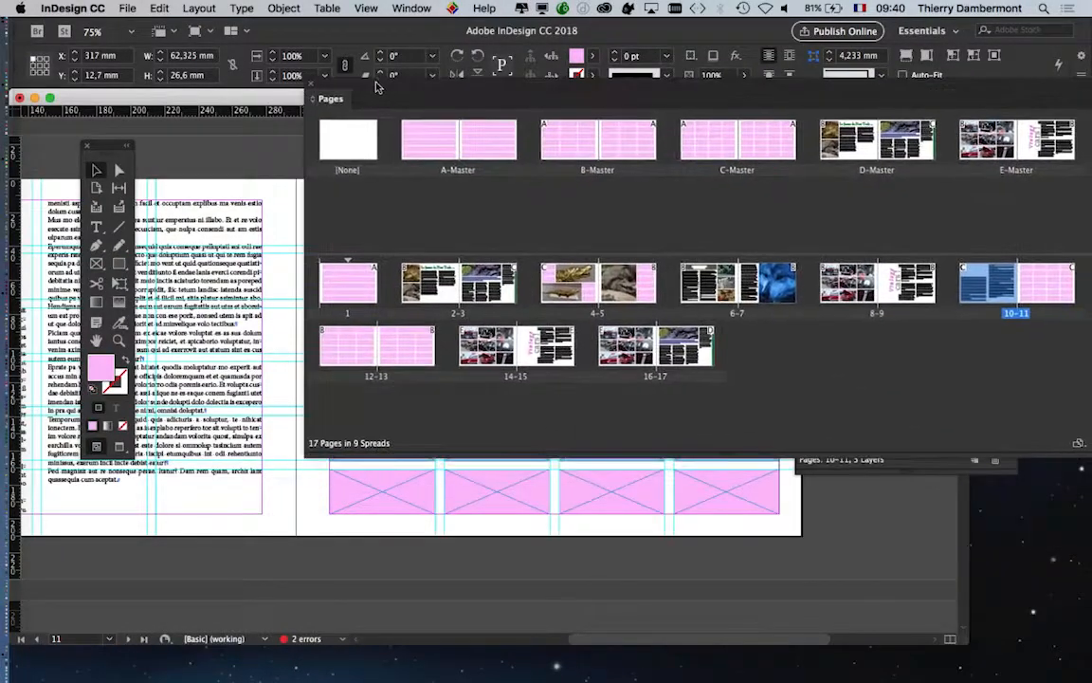
double_click(415, 354)
left_click(393, 500)
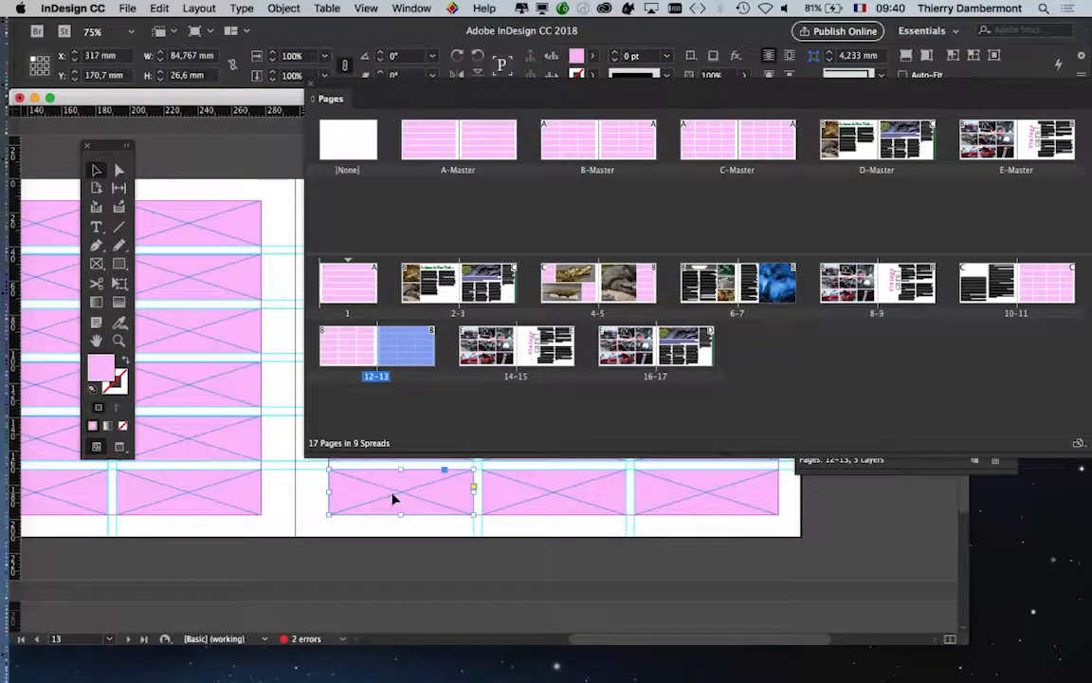
left_click(678, 501)
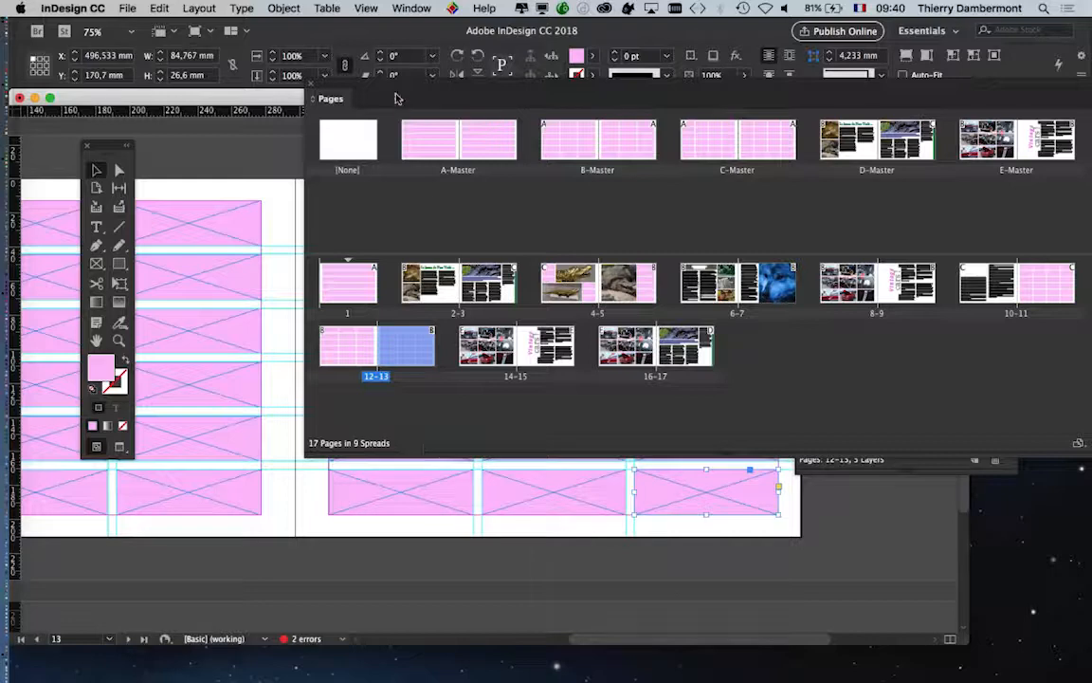
Step: Go to page 15, move the Pages panel aside, and view the "Vintage cars!" page at 75%
left_click_drag(403, 88, 548, 106)
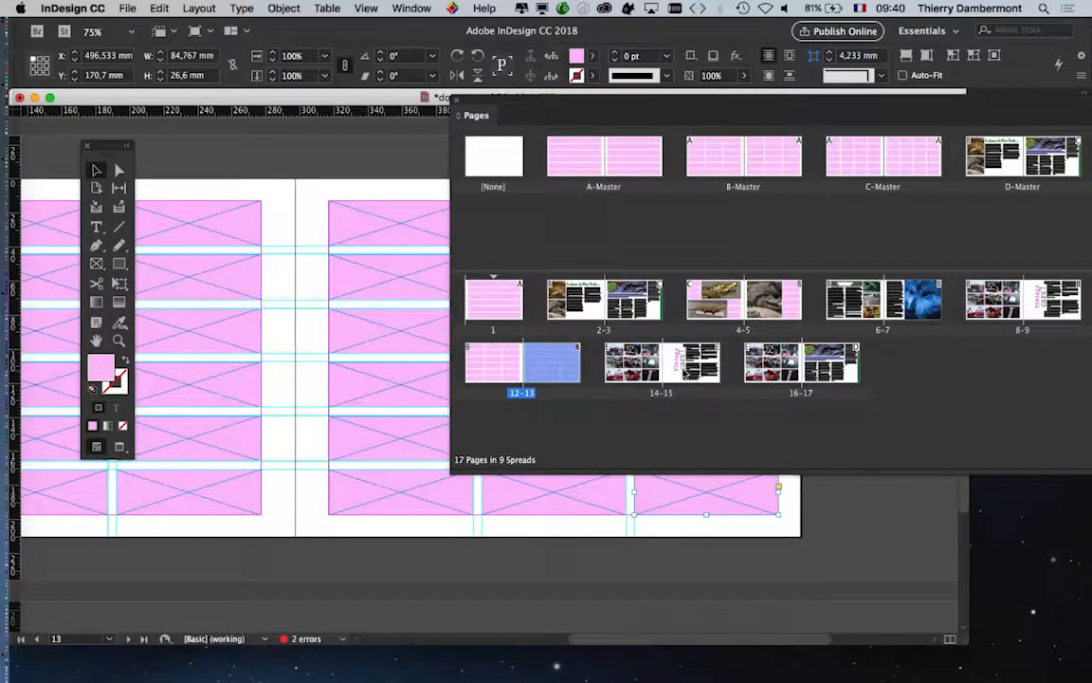
double_click(684, 373)
left_click_drag(553, 104, 690, 128)
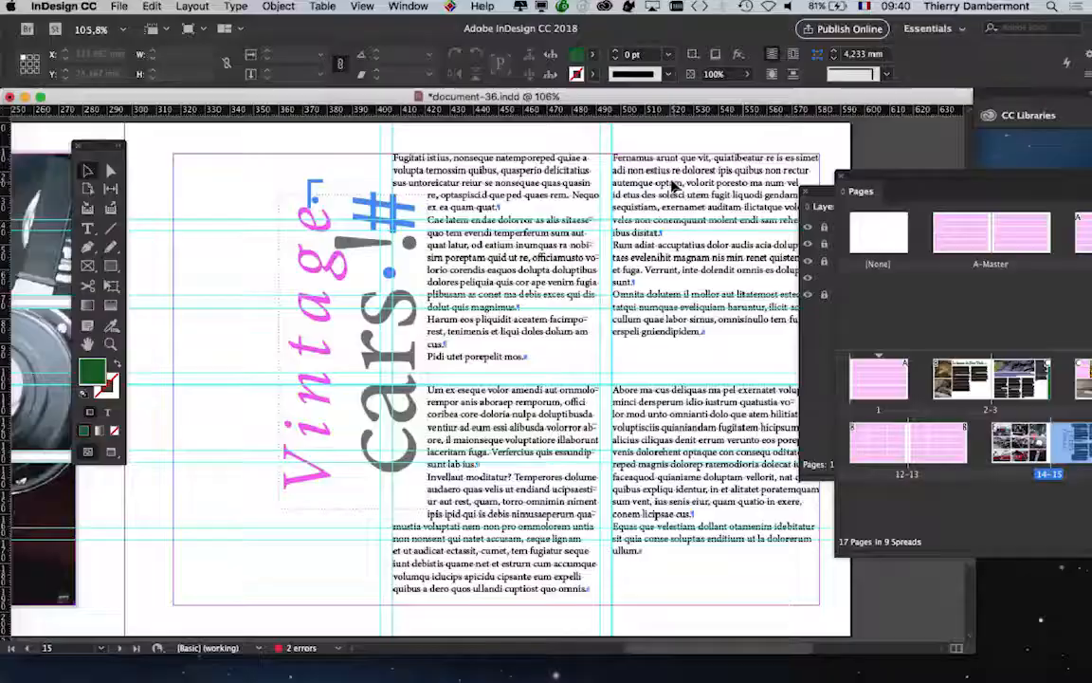
key("super+1")
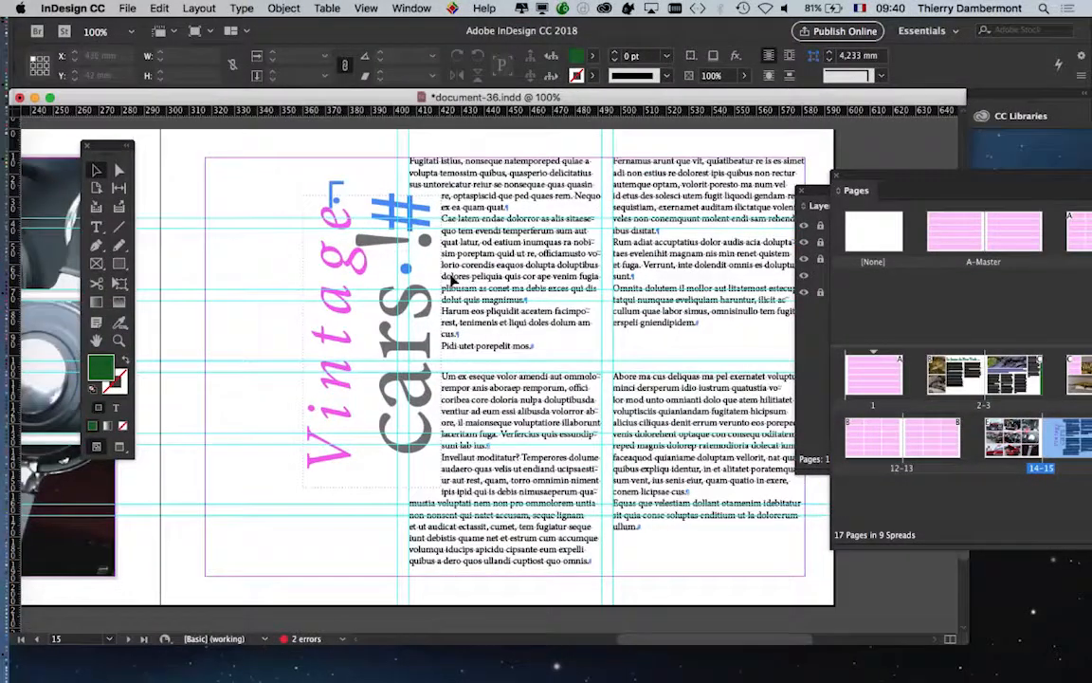
scroll(452, 280, "down", 2)
scroll(354, 268, "up", 1)
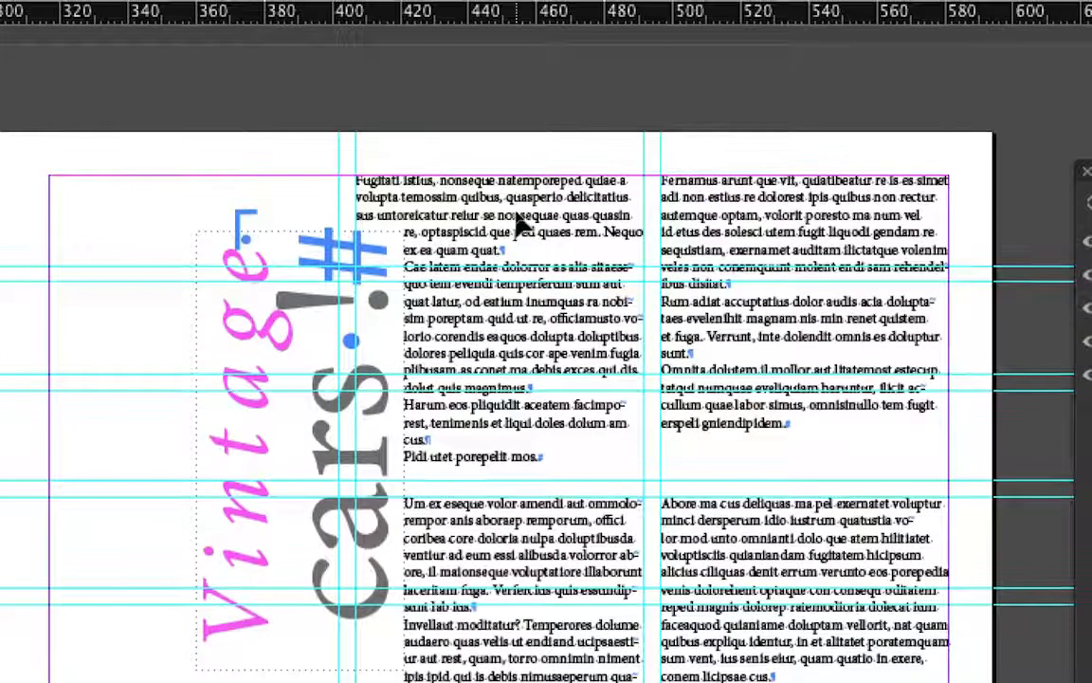
Step: Try moving the upper text frame beside the "Vintage cars!" title up toward the spine, undo the move, and reselect the frame
left_click(518, 220)
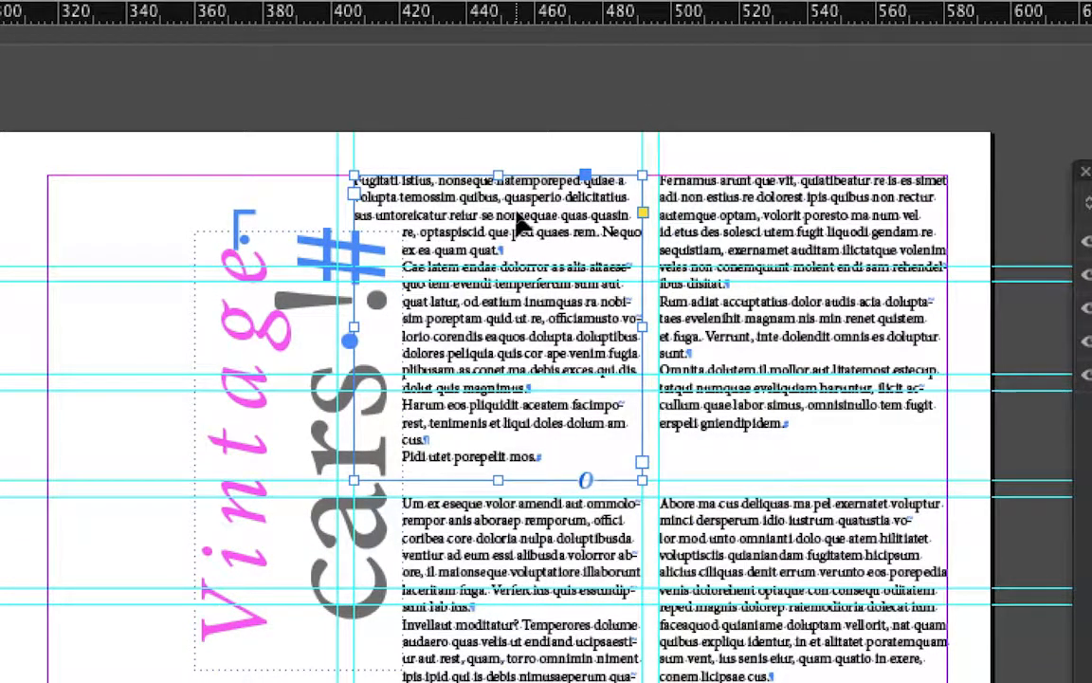
left_click_drag(520, 220, 361, 115)
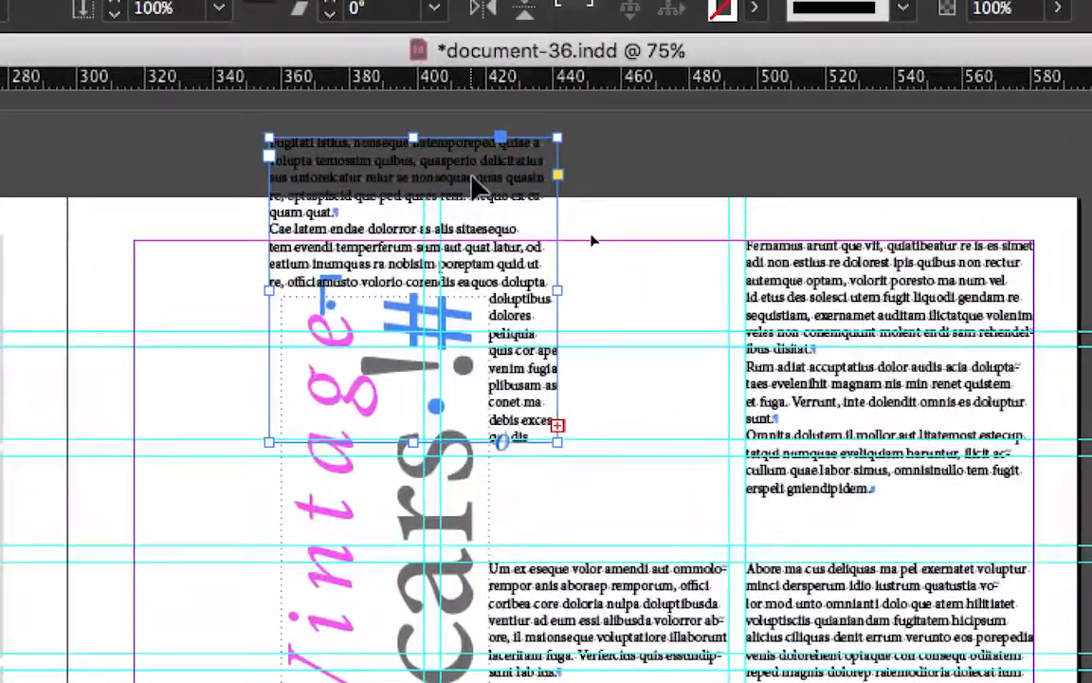
left_click_drag(477, 186, 399, 188)
left_click(533, 144)
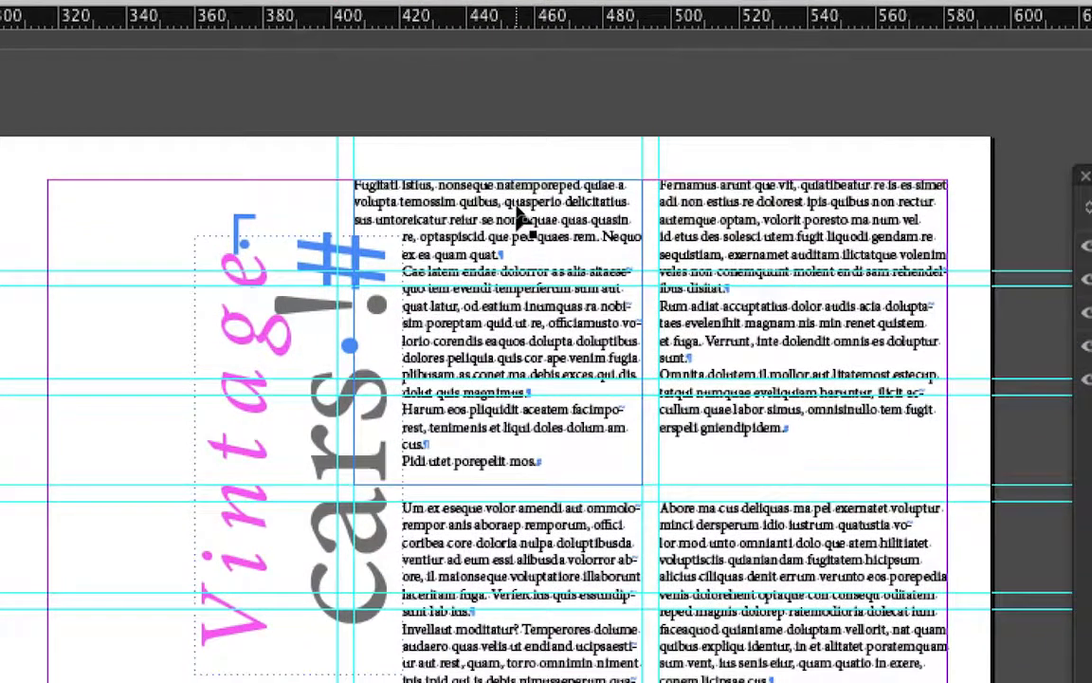
left_click(522, 256)
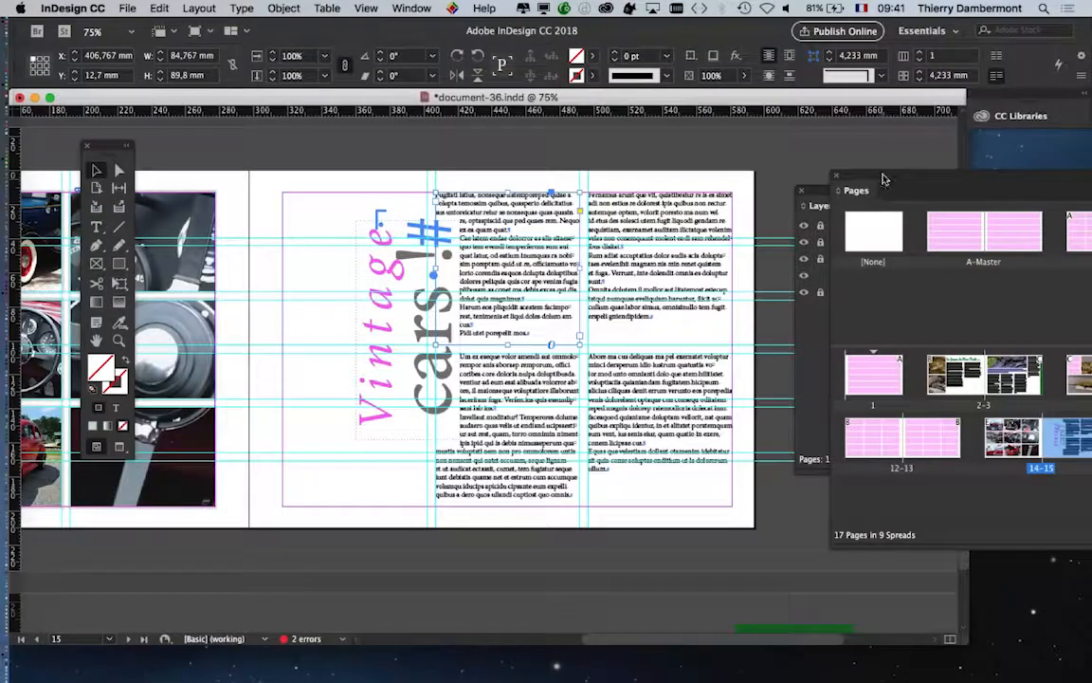
Step: Reposition the Pages panel clear of page 15 and inspect the upper text frame beside the "Vintage cars!" title
left_click_drag(882, 175, 510, 153)
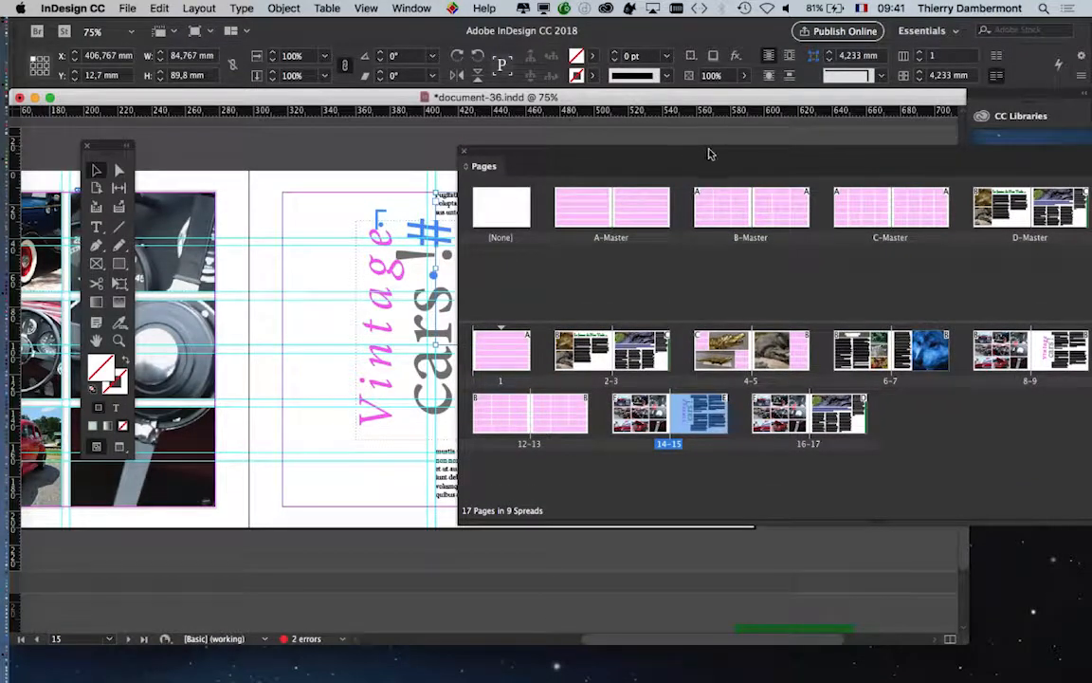
left_click_drag(710, 154, 352, 150)
left_click(932, 162)
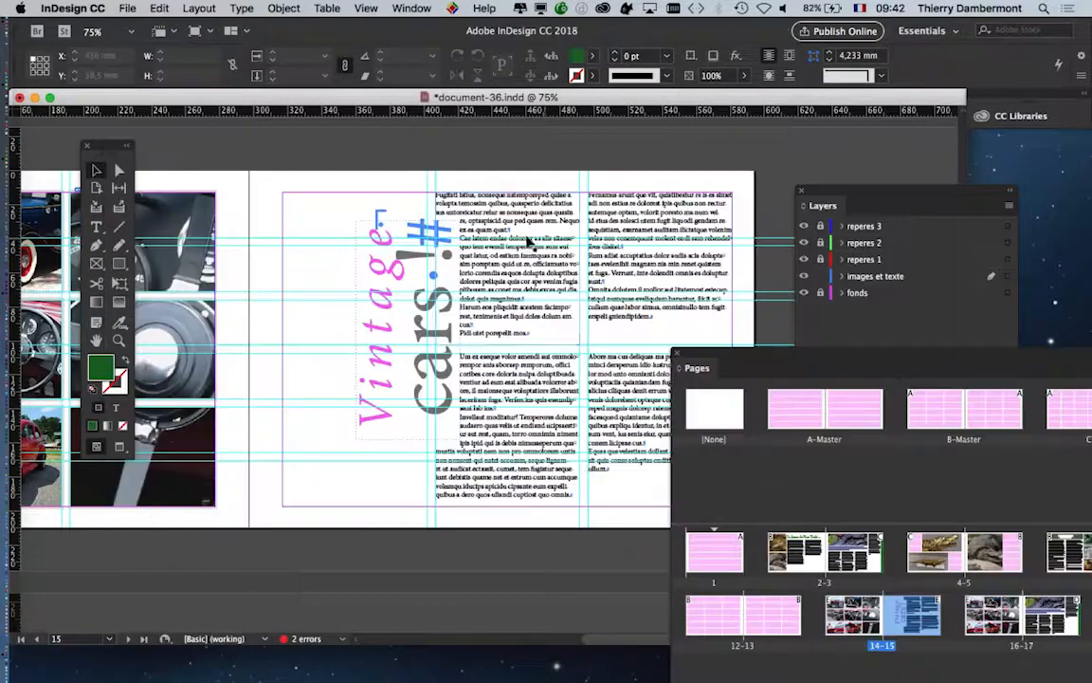
left_click(521, 243)
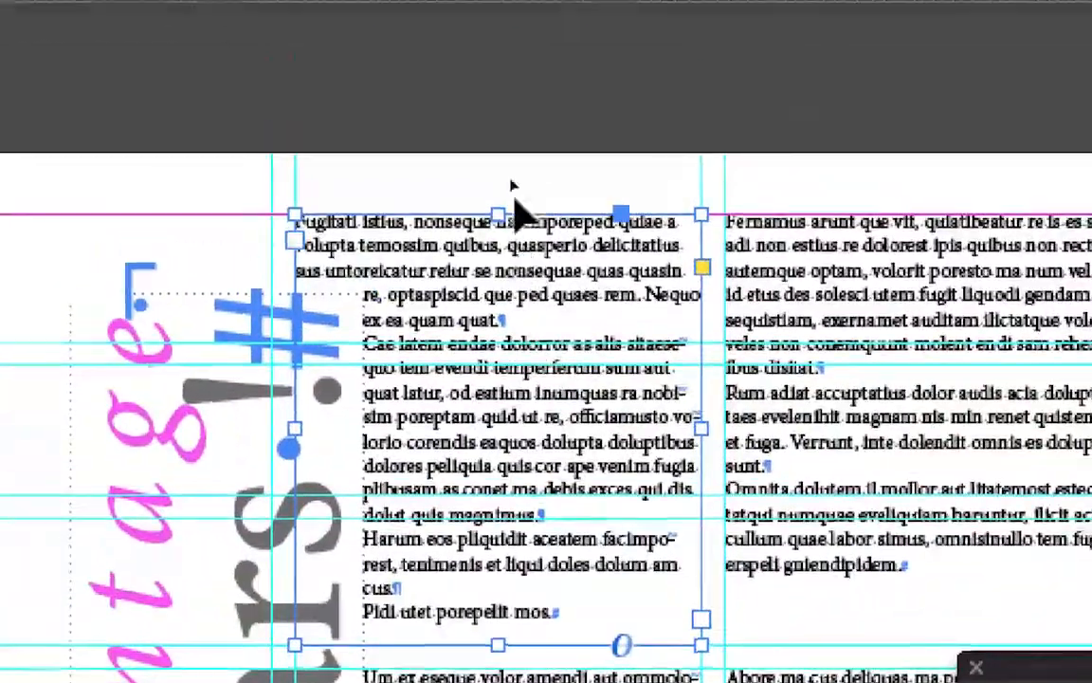
left_click(491, 74)
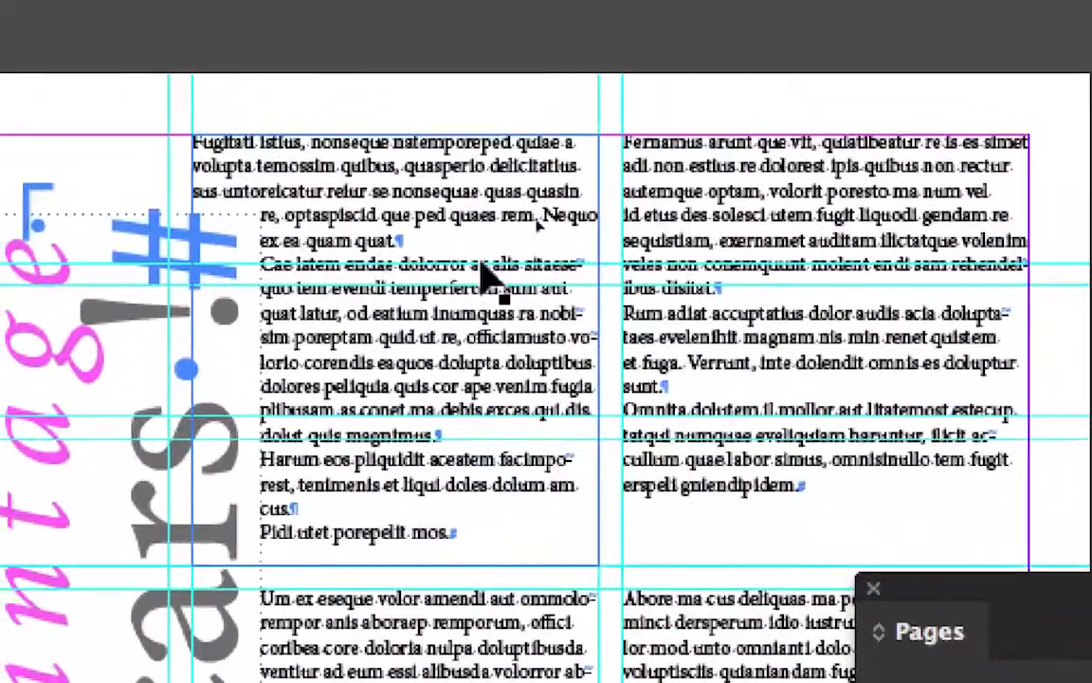
left_click(487, 172)
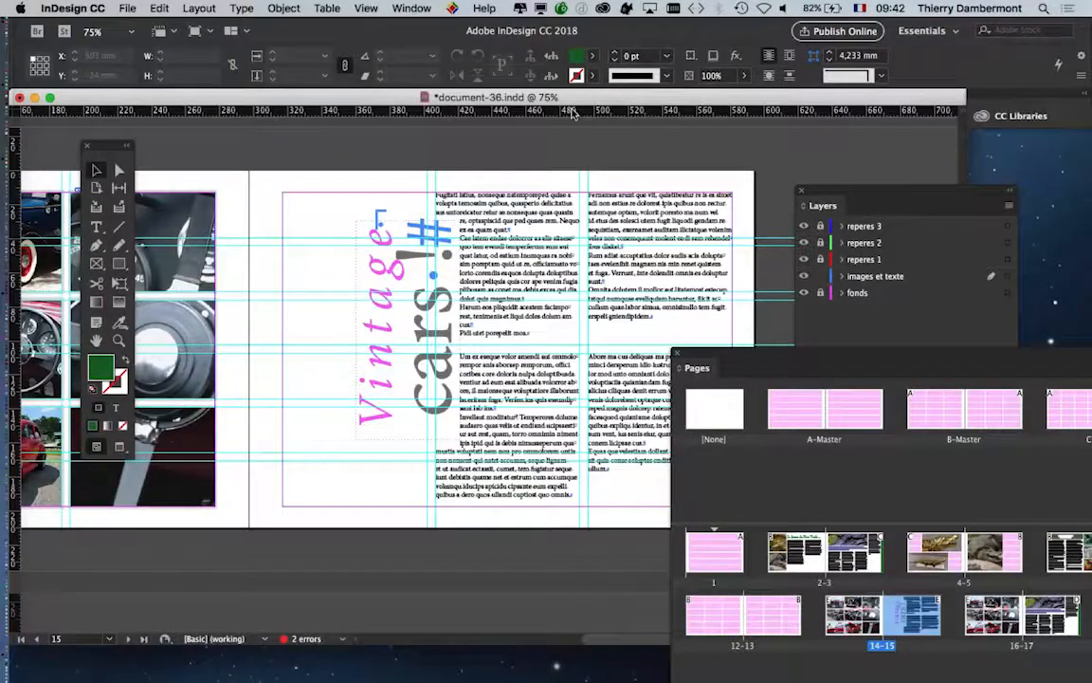
Step: Override all master page items on page 15, keeping the Pages panel clear of the layout
left_click_drag(723, 360, 836, 341)
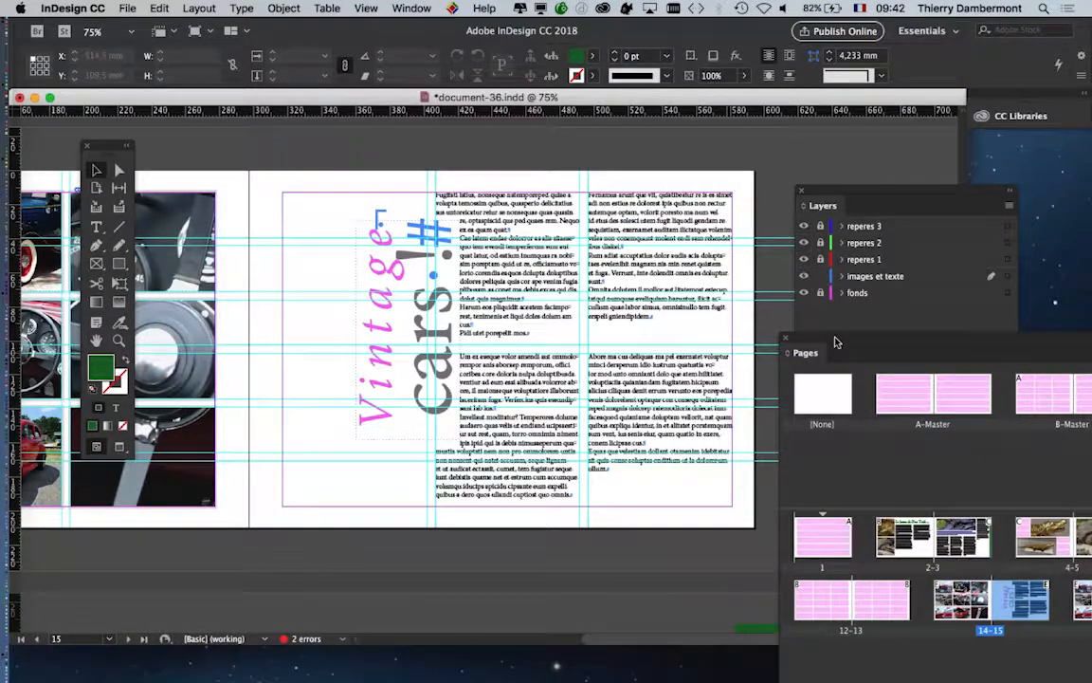
left_click_drag(836, 341, 266, 208)
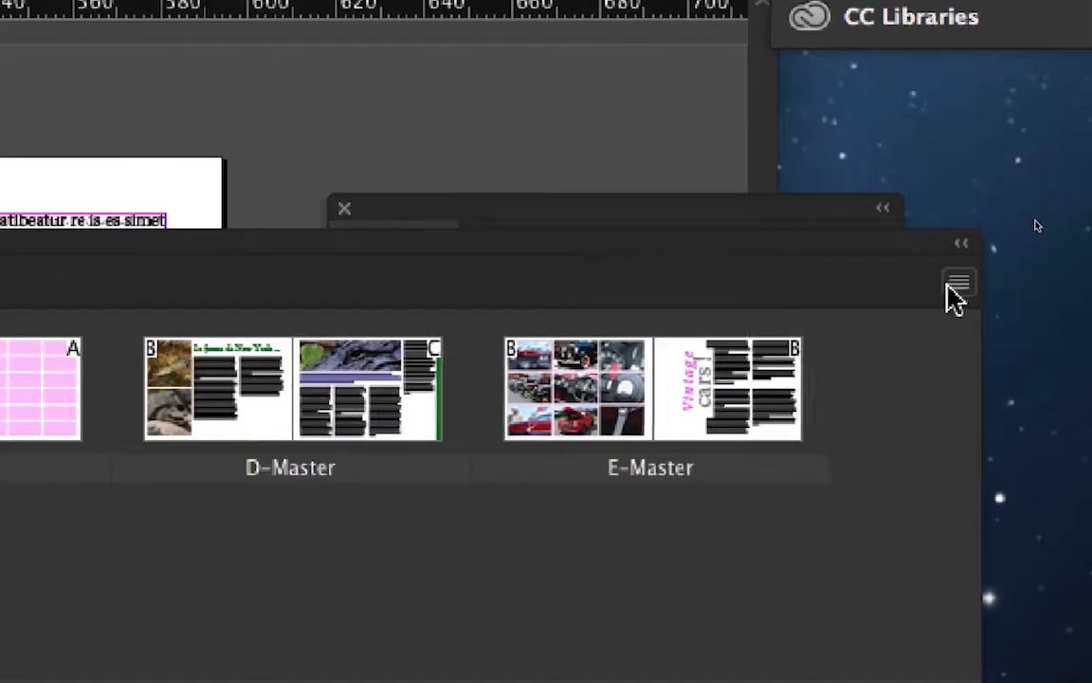
left_click(956, 287)
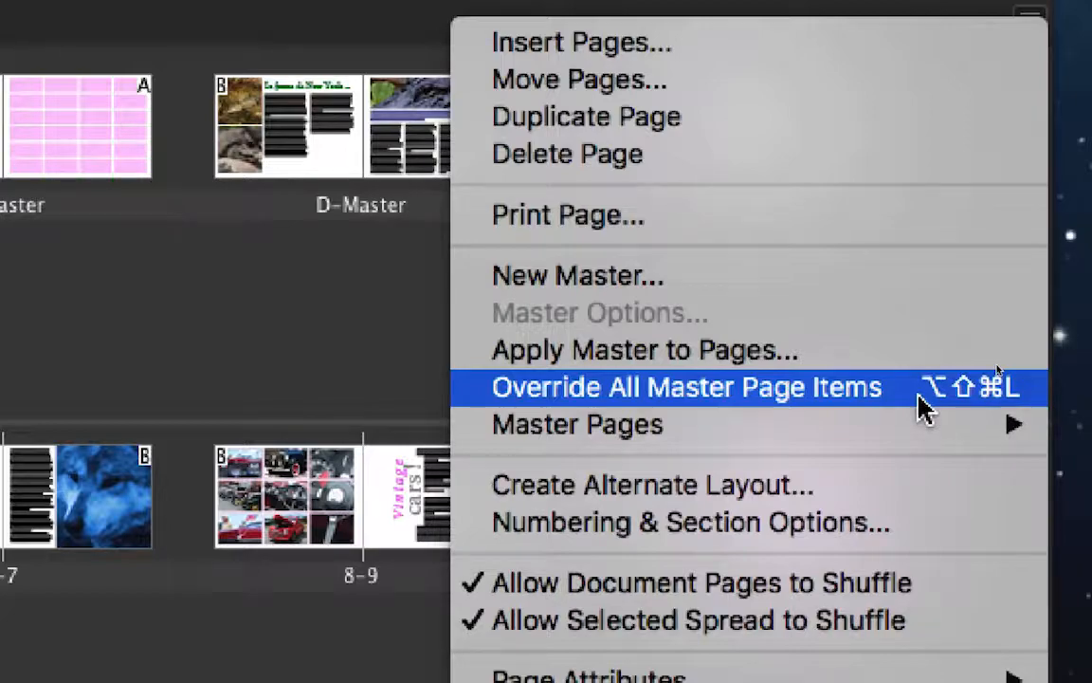
left_click(917, 394)
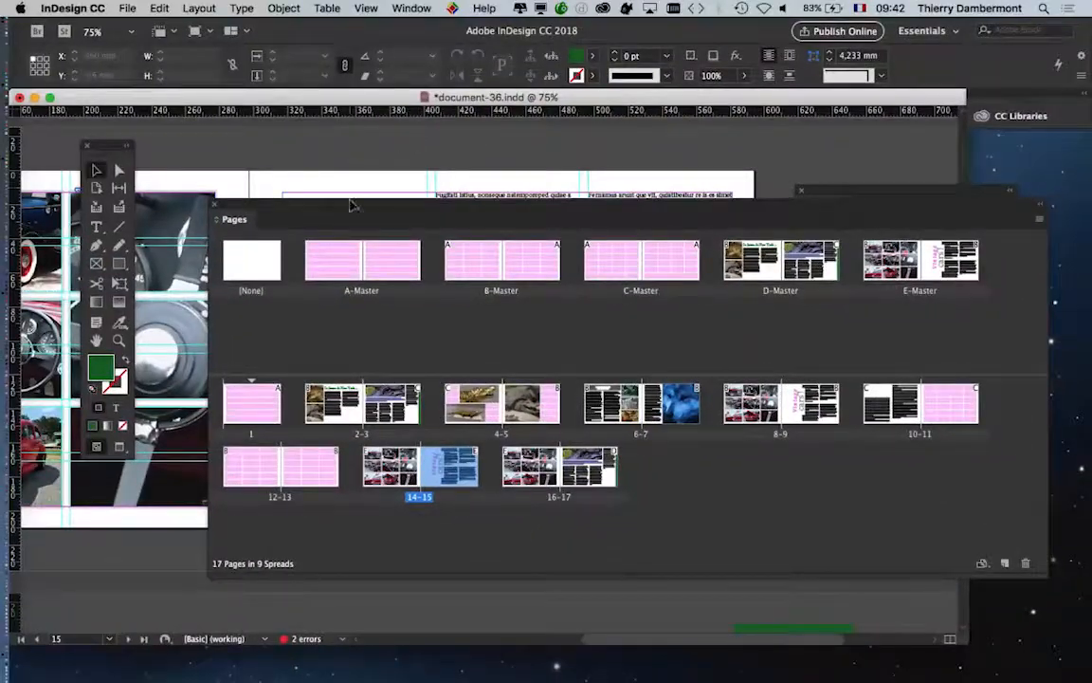
left_click_drag(357, 214, 964, 281)
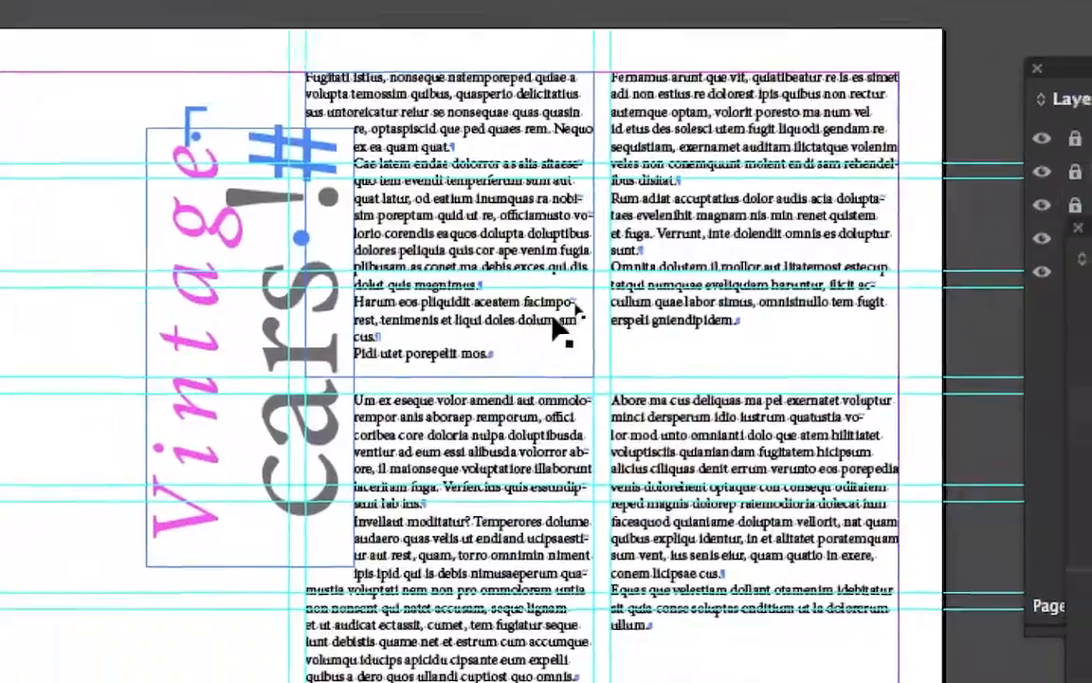
Step: Check page 15's frames by selecting its lower text frames in turn, ending on the rotated "Vintage cars!" title frame
left_click(616, 457)
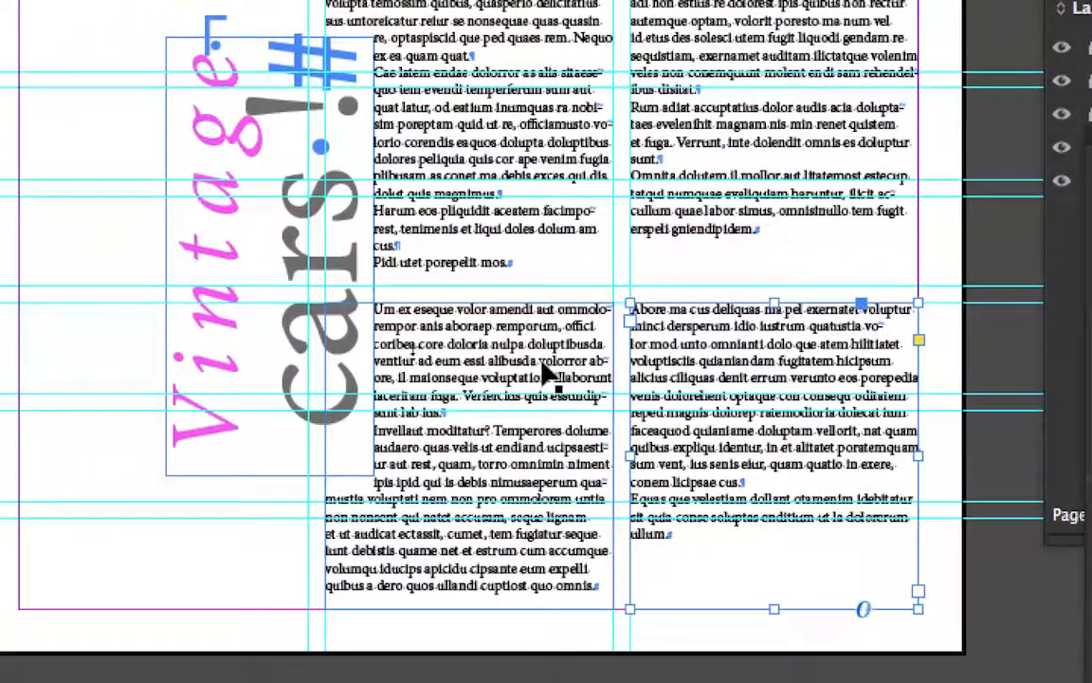
left_click(308, 323)
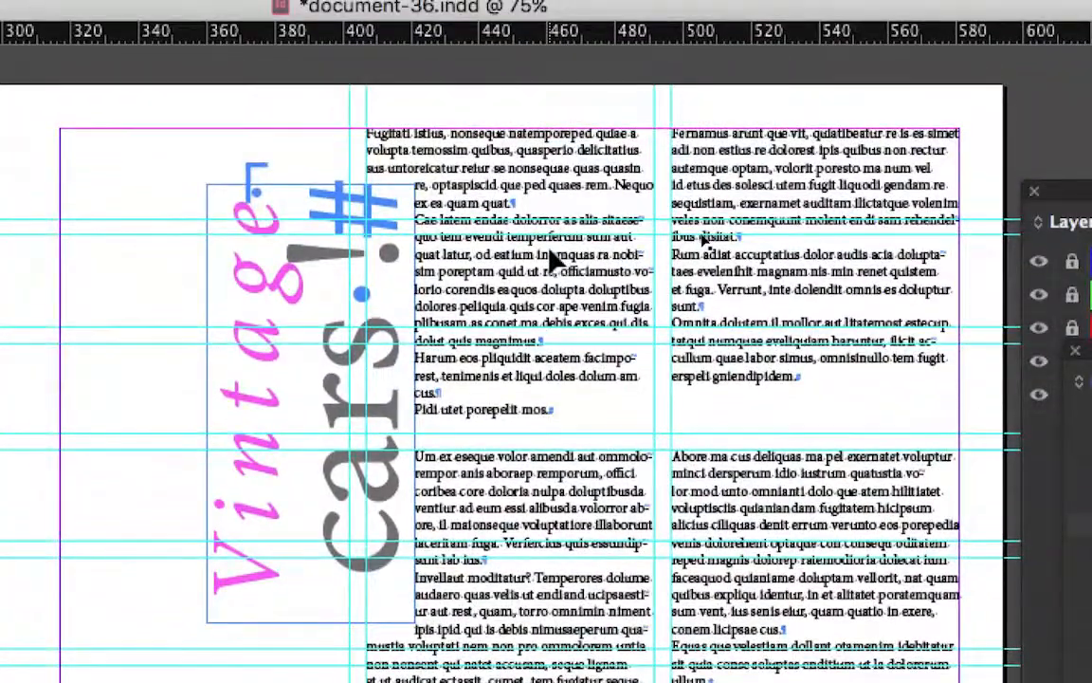
left_click(802, 599)
left_click(570, 595)
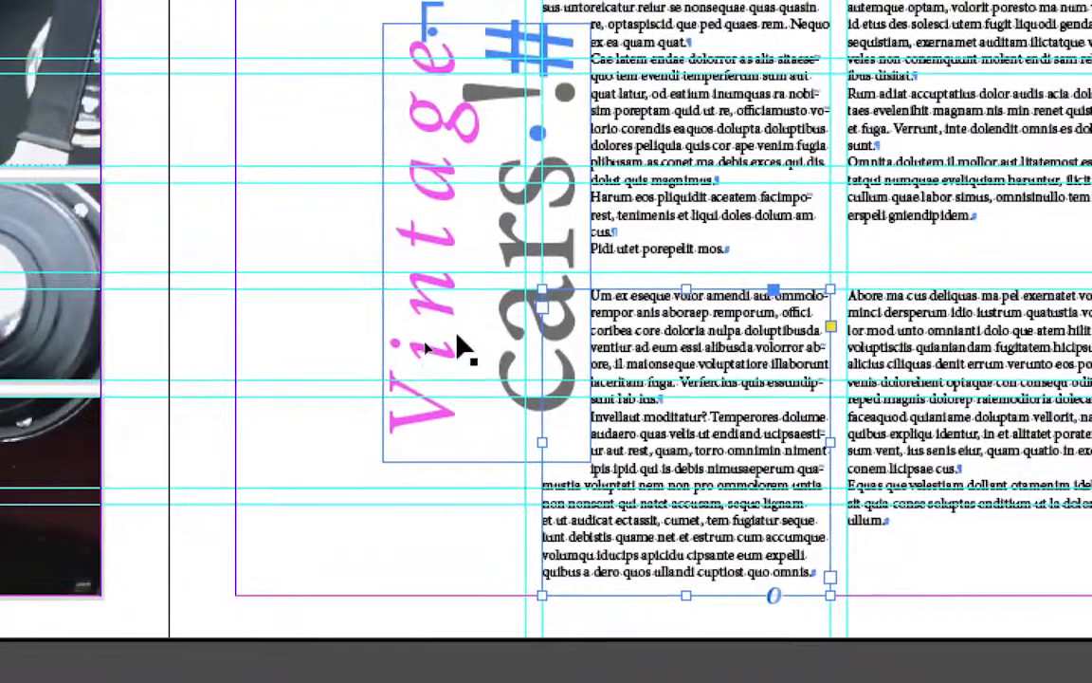
left_click(276, 286)
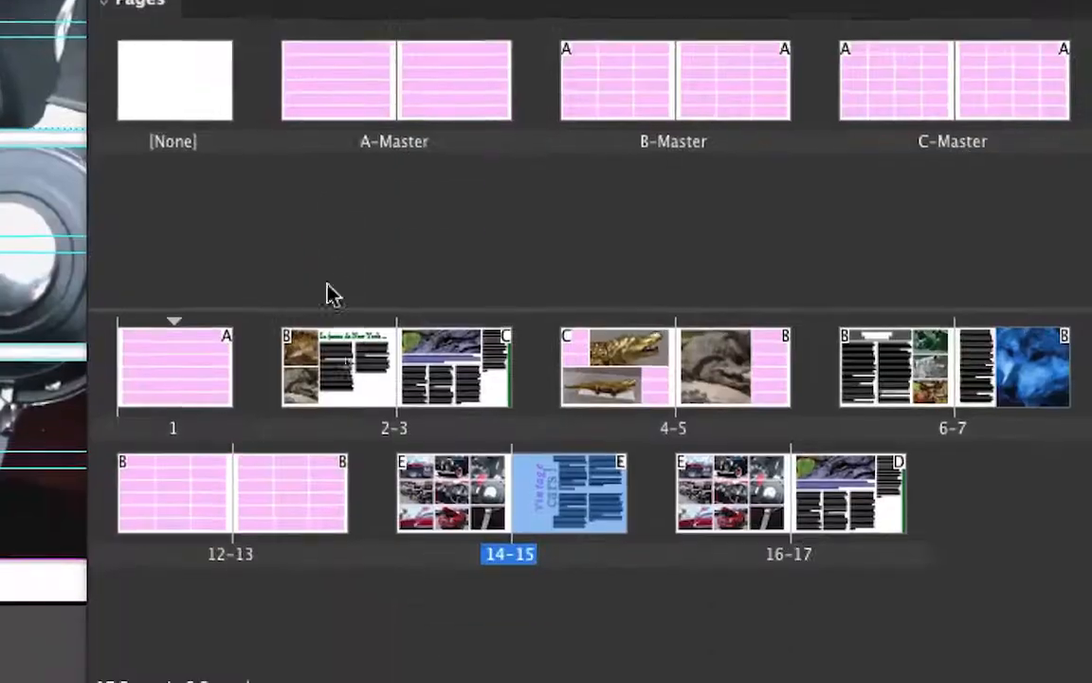
Step: Select pages 14 through 17 in the Pages panel and override all their master page items
left_click(434, 491)
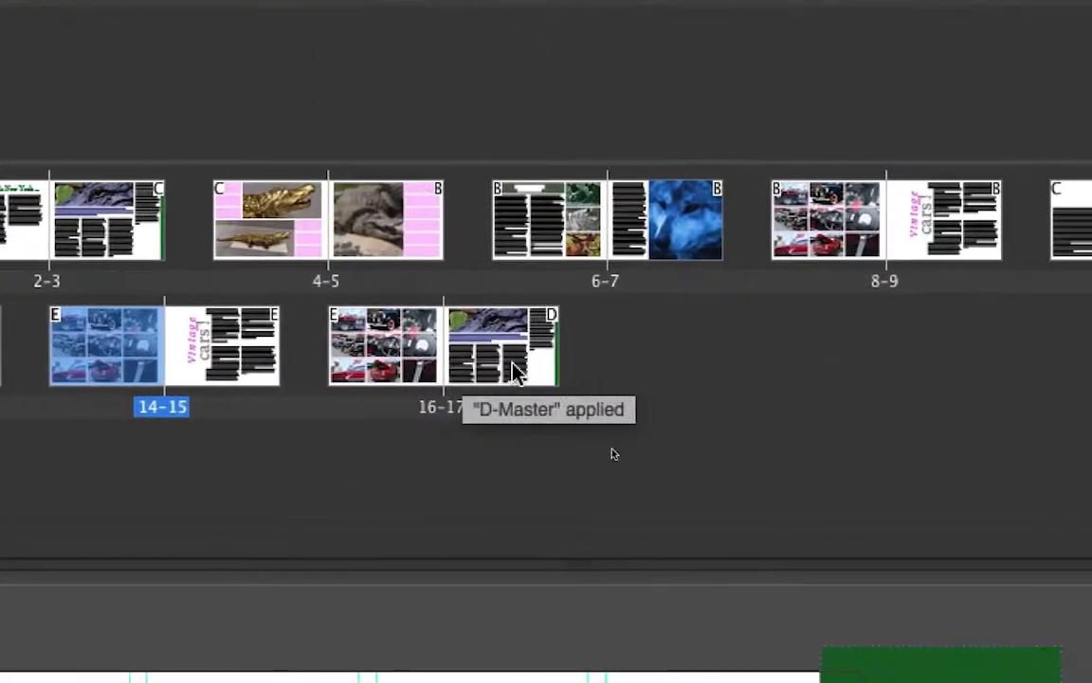
left_click(511, 370, "shift")
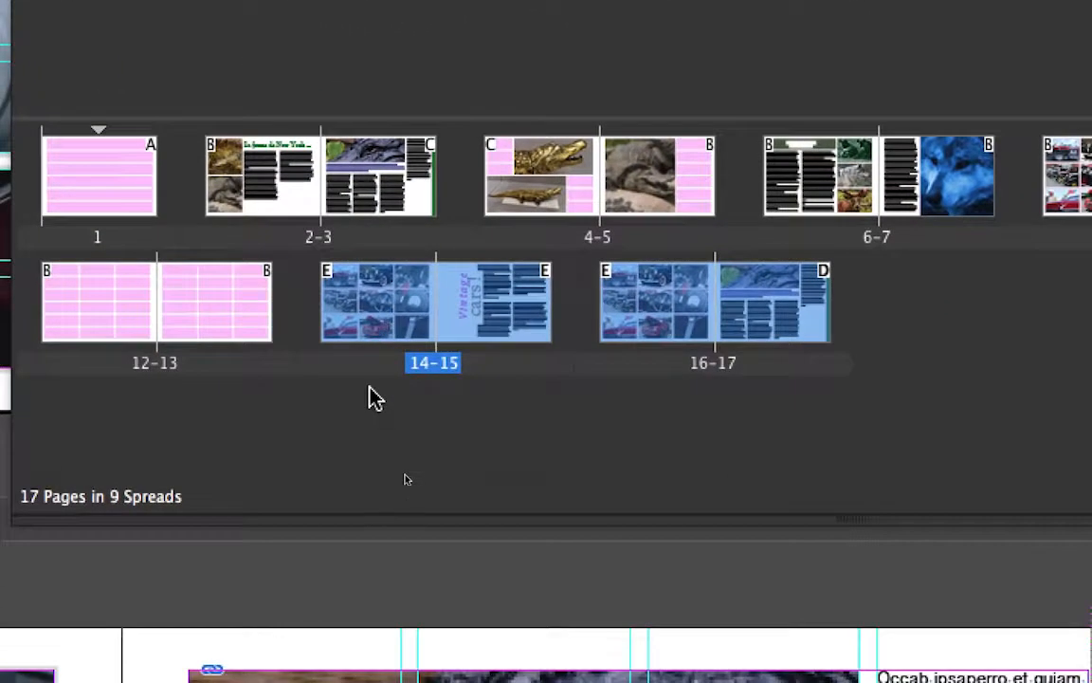
left_click(367, 377)
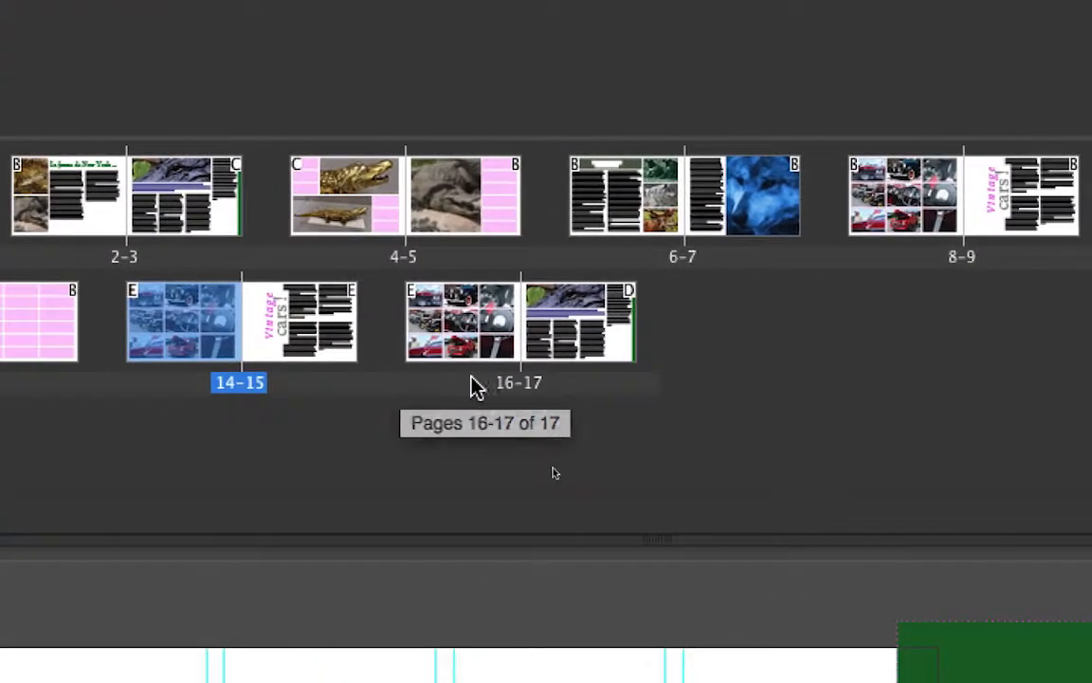
left_click(586, 346, "shift")
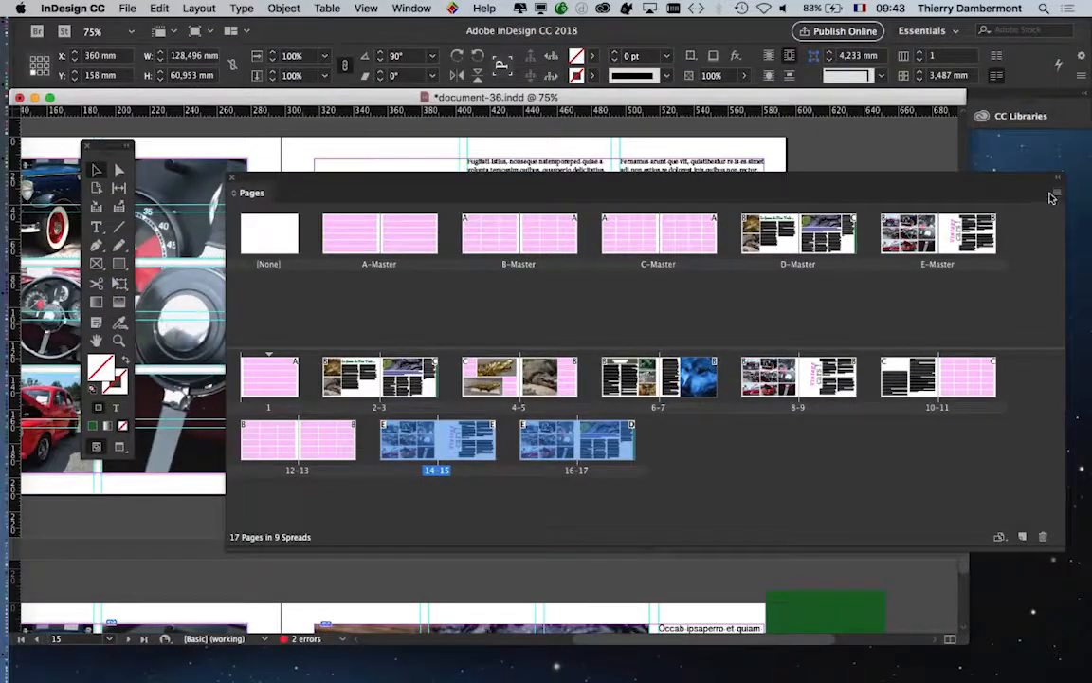
left_click(1056, 194)
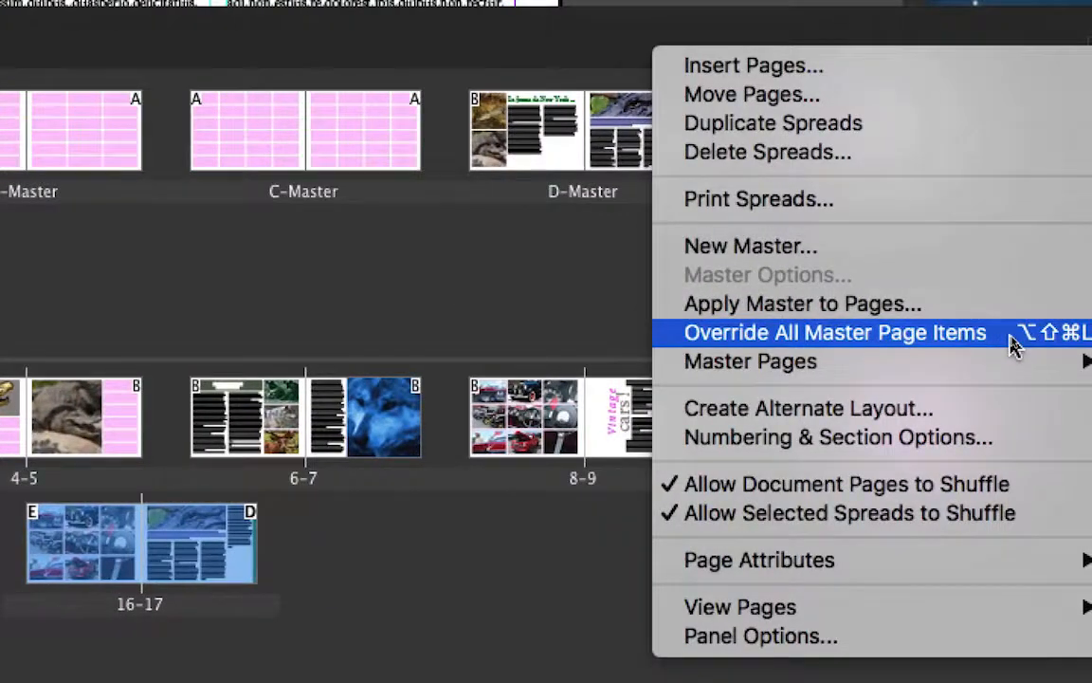
left_click(1010, 340)
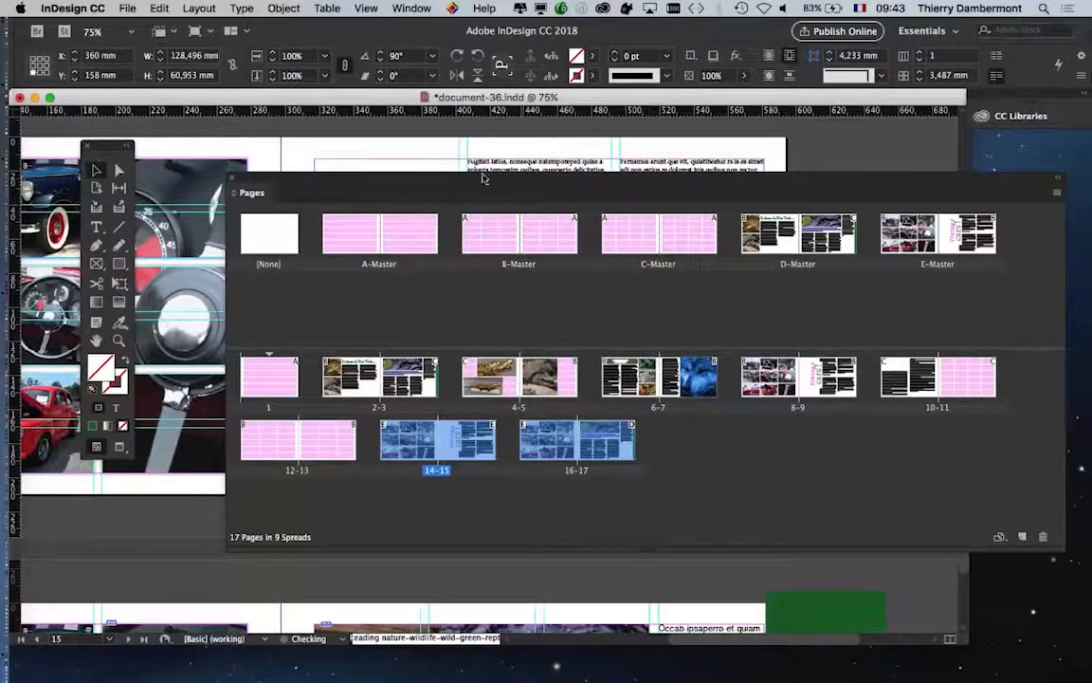
Step: Go to page 17 at 50% view, select the text frame under the photo, and select page 16's spine-side image frame
left_click_drag(448, 178, 782, 204)
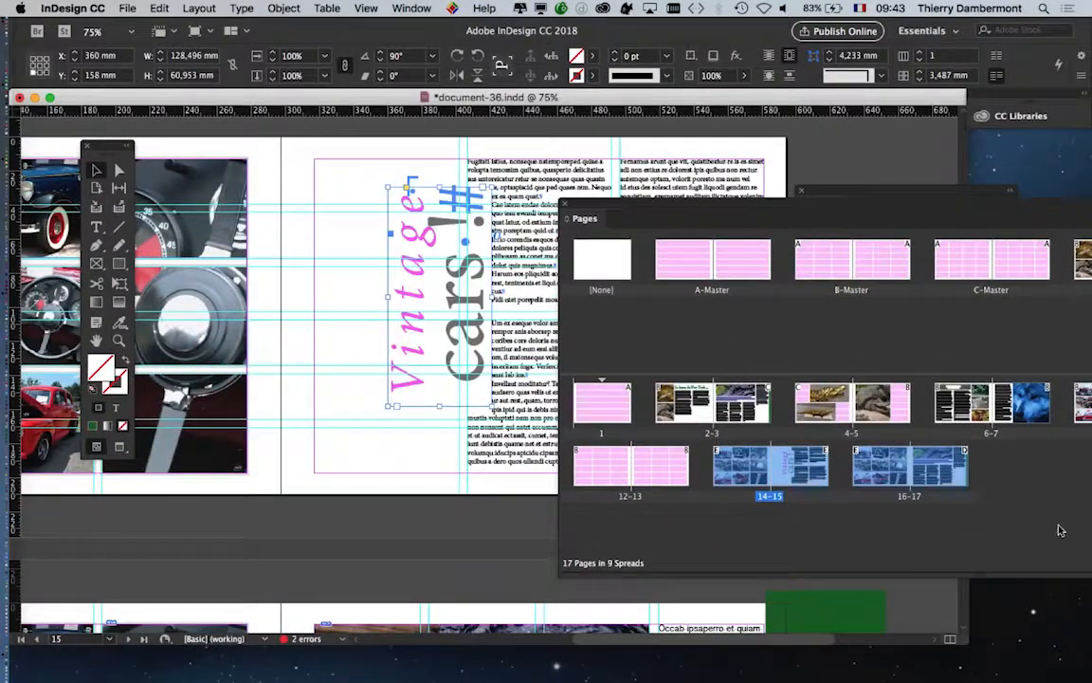
double_click(909, 466)
key("super+minus")
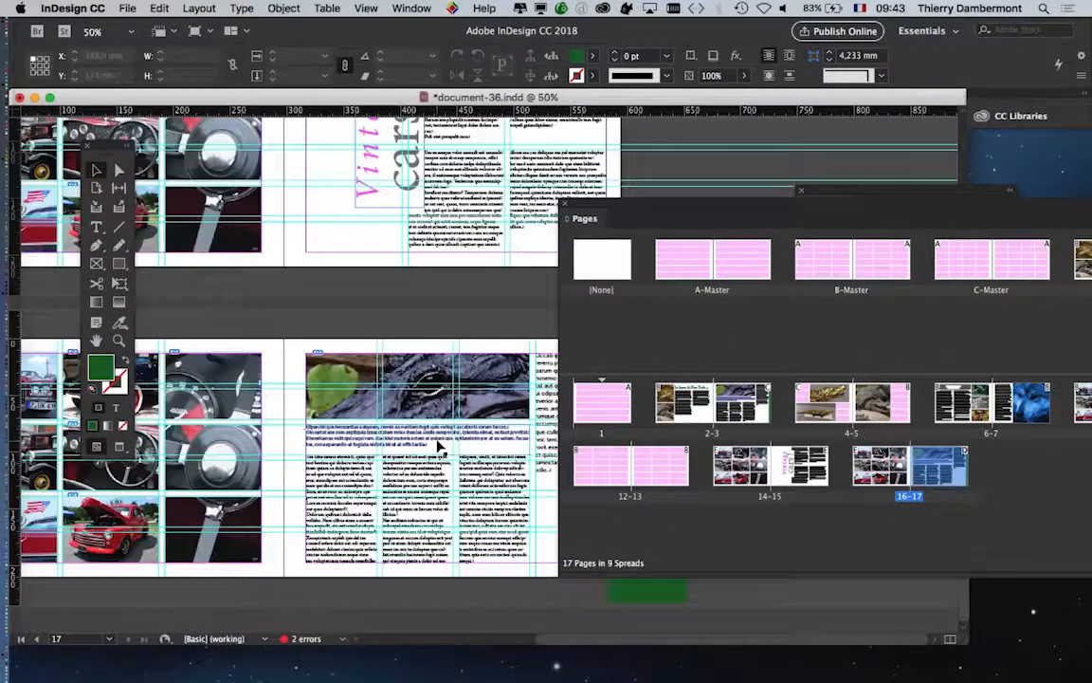
left_click(313, 403)
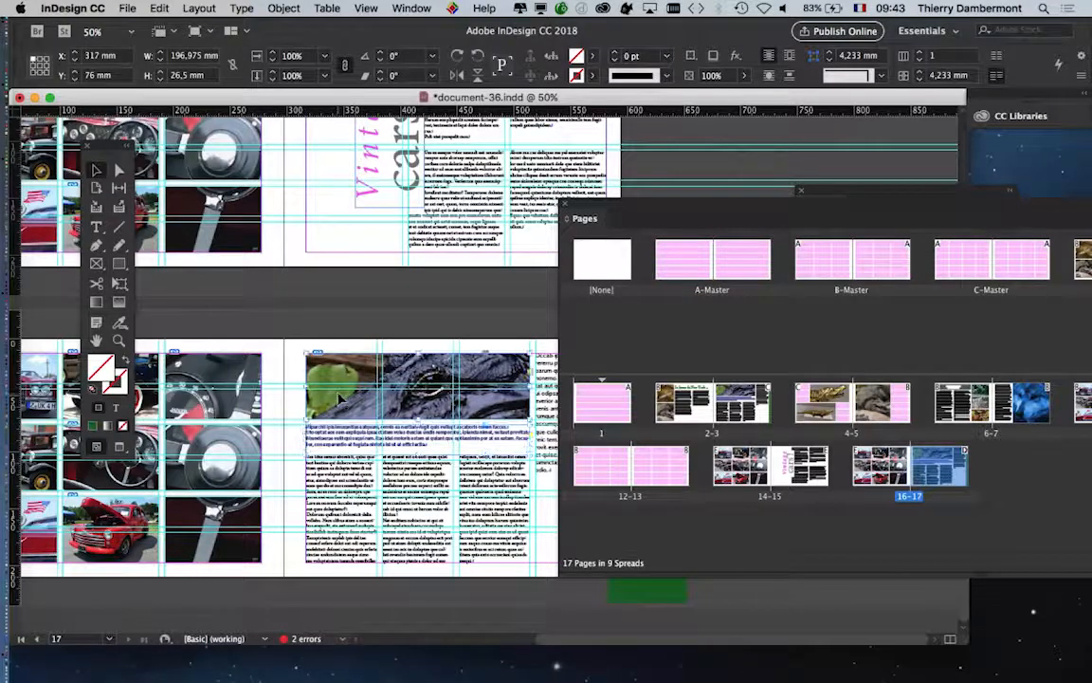
left_click(237, 415)
scroll(237, 414, "left", 5)
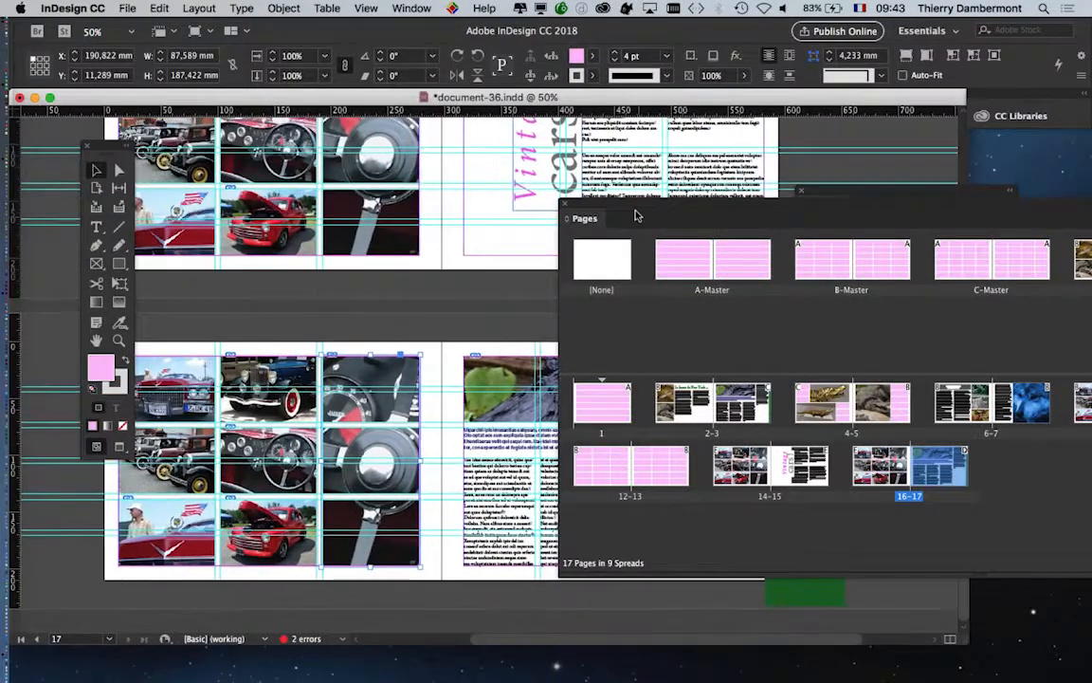
Step: Uncover spread 14-15 and select the upper text frame on page 15 and the spine-side image frame on page 14
left_click_drag(637, 216, 873, 213)
scroll(615, 344, "up", 2)
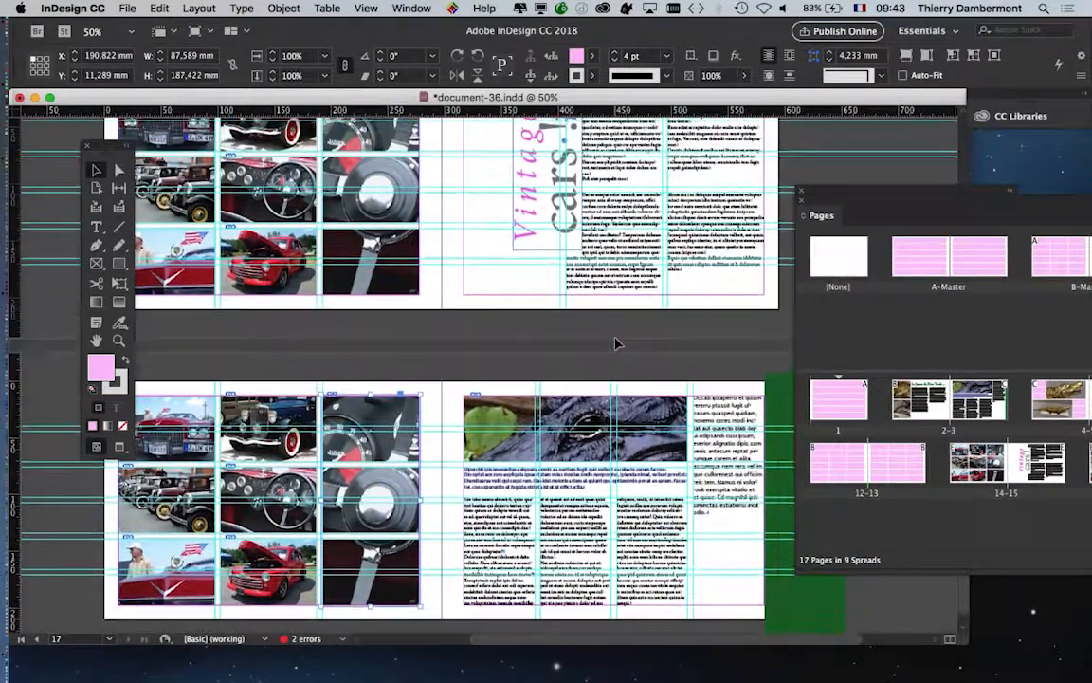
left_click(617, 247)
left_click(390, 223)
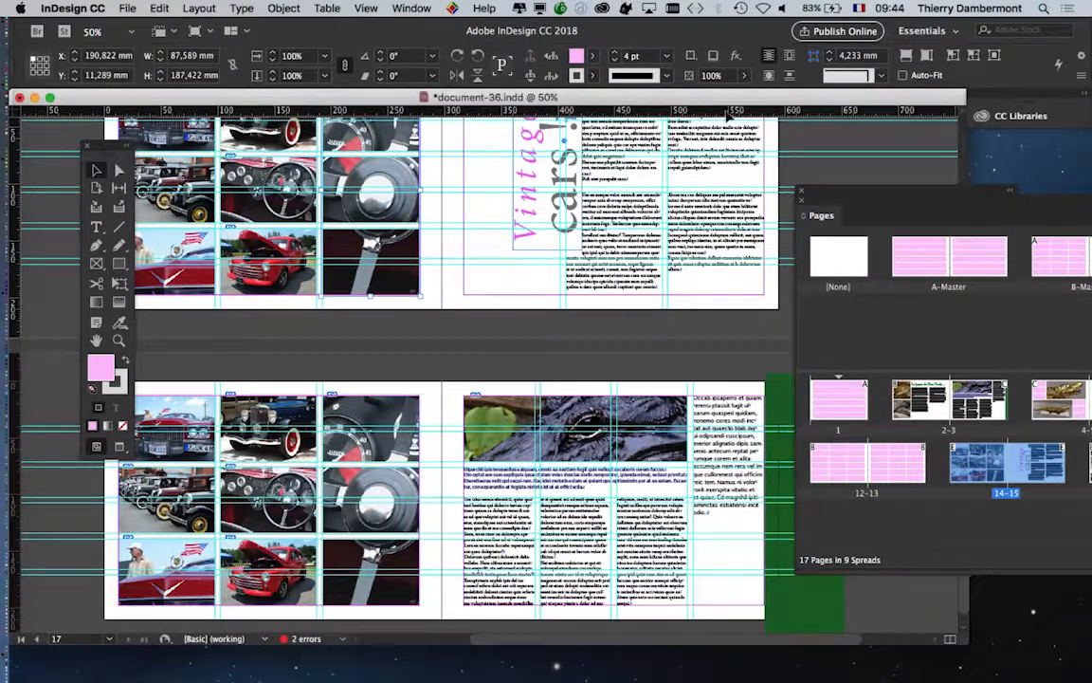
Step: Bring the whole Pages panel into view, make it taller, go to page 11, and move the panel off the page
left_click_drag(986, 202, 368, 153)
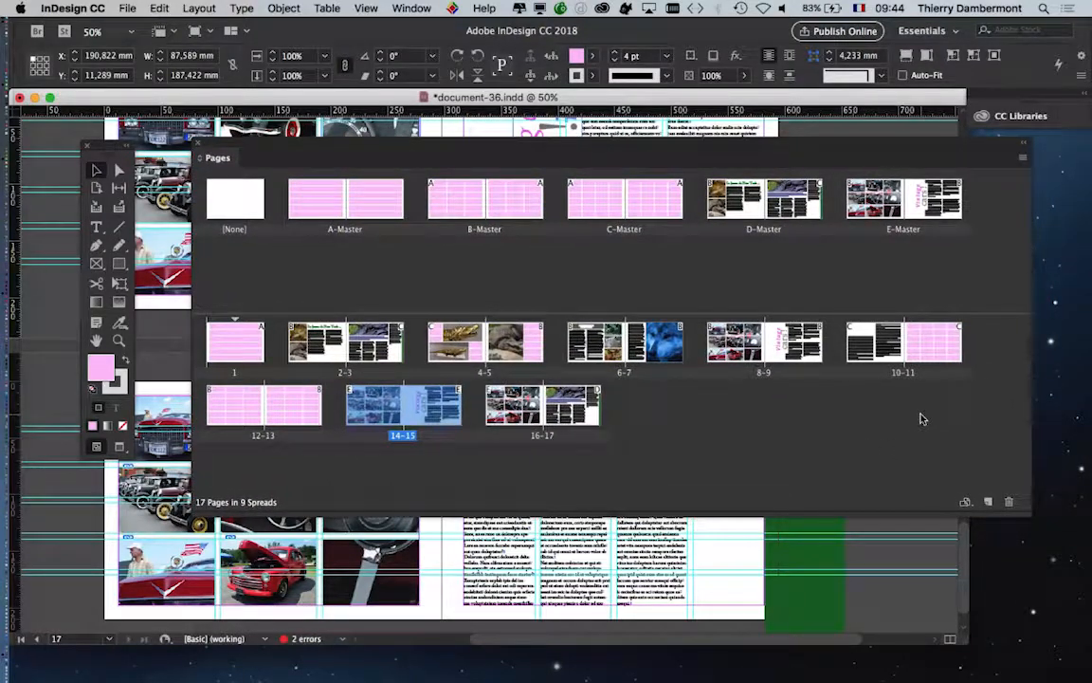
left_click_drag(1029, 516, 1026, 565)
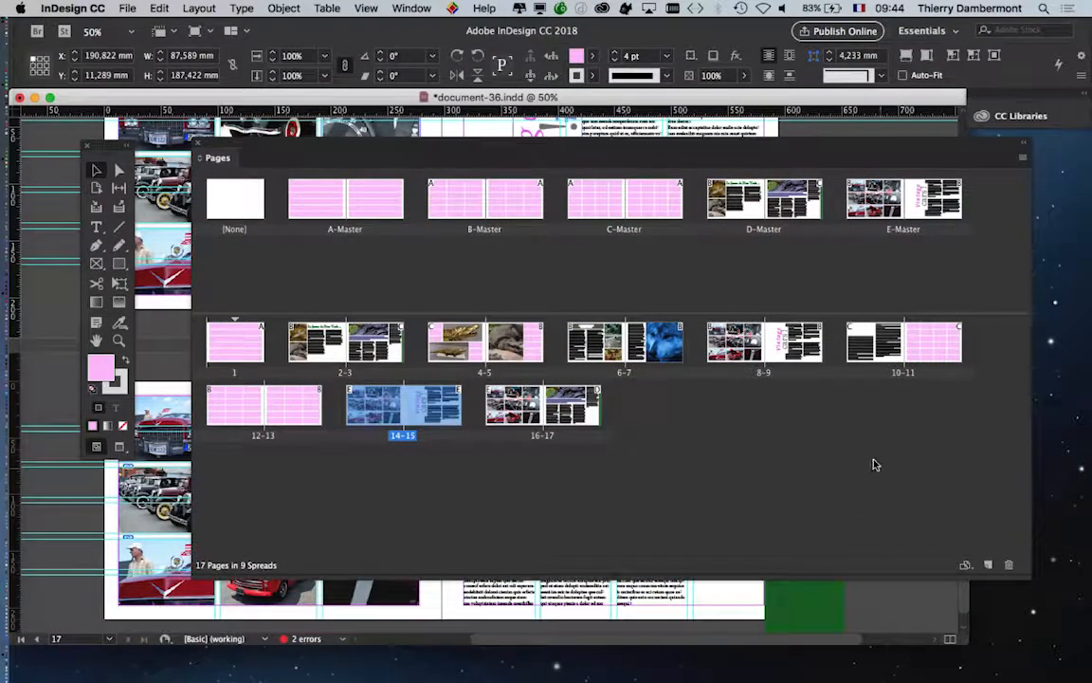
double_click(930, 355)
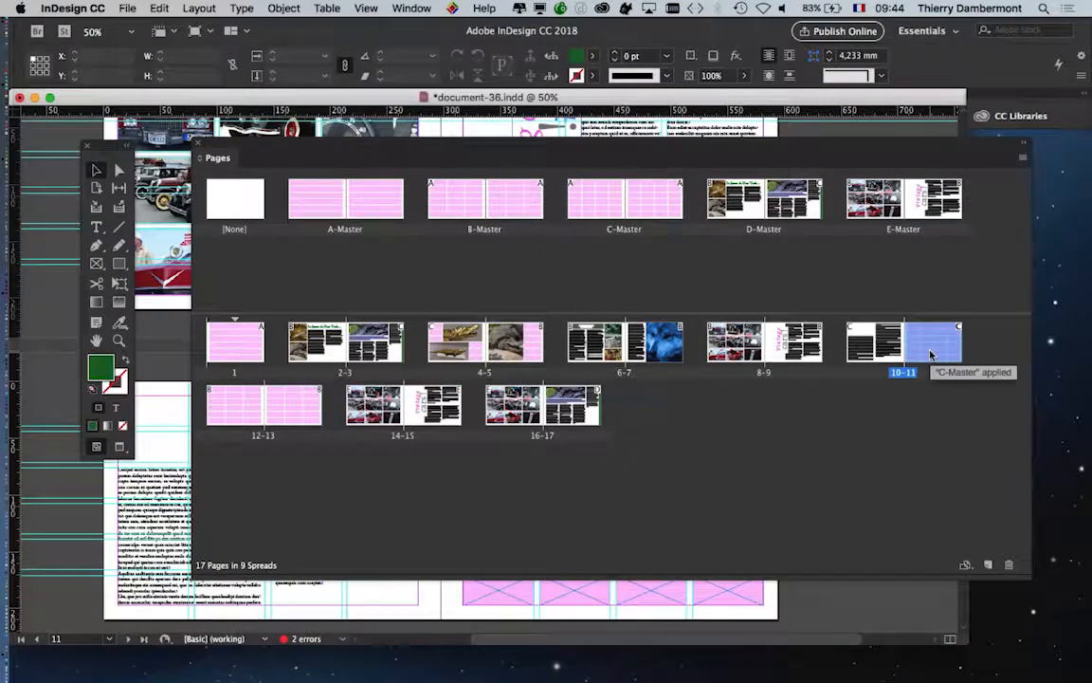
left_click_drag(349, 151, 873, 276)
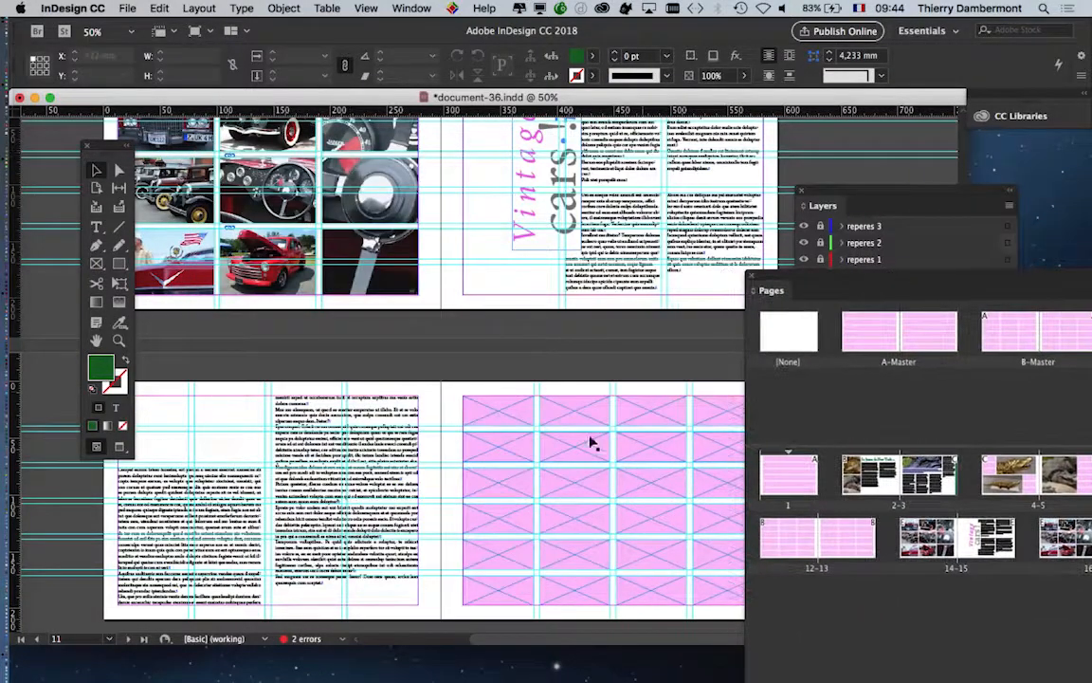
Step: View page 11 at 100% and select the first frame of its grid's top row
scroll(569, 481, "up", 2)
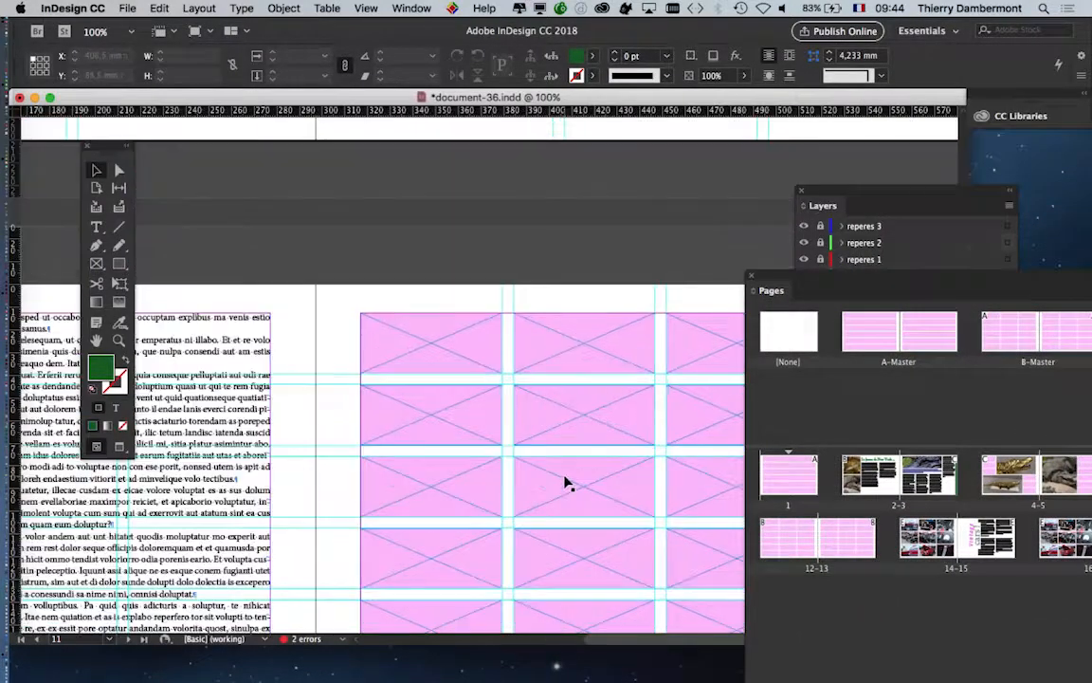
left_click(410, 354)
scroll(389, 385, "down", 3)
scroll(390, 385, "right", 2)
scroll(368, 338, "down", 1)
scroll(369, 337, "right", 1)
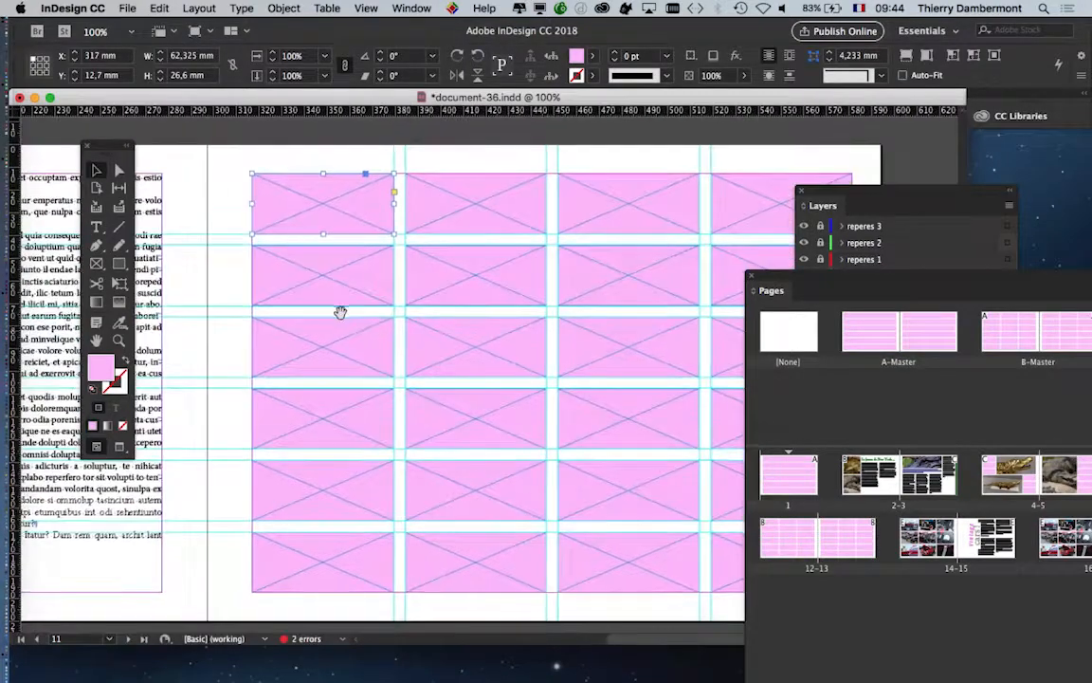
Step: Move the Pages and Layers panels aside and extend the document window downward to show page 11's entire frame grid
left_click_drag(770, 279, 920, 366)
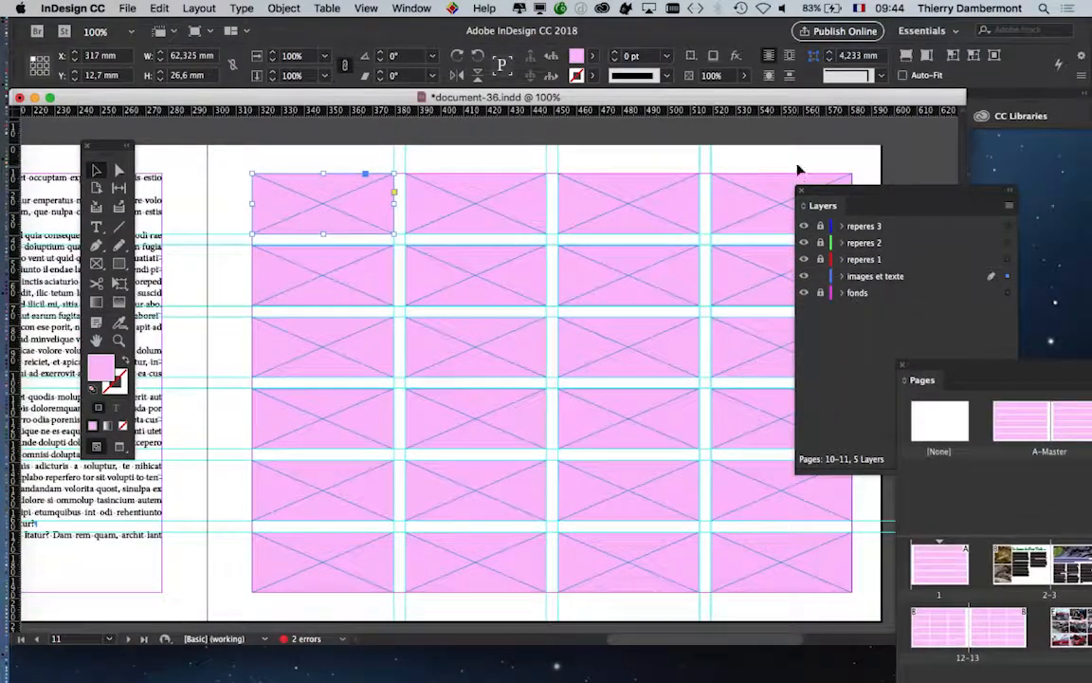
left_click_drag(825, 194, 928, 169)
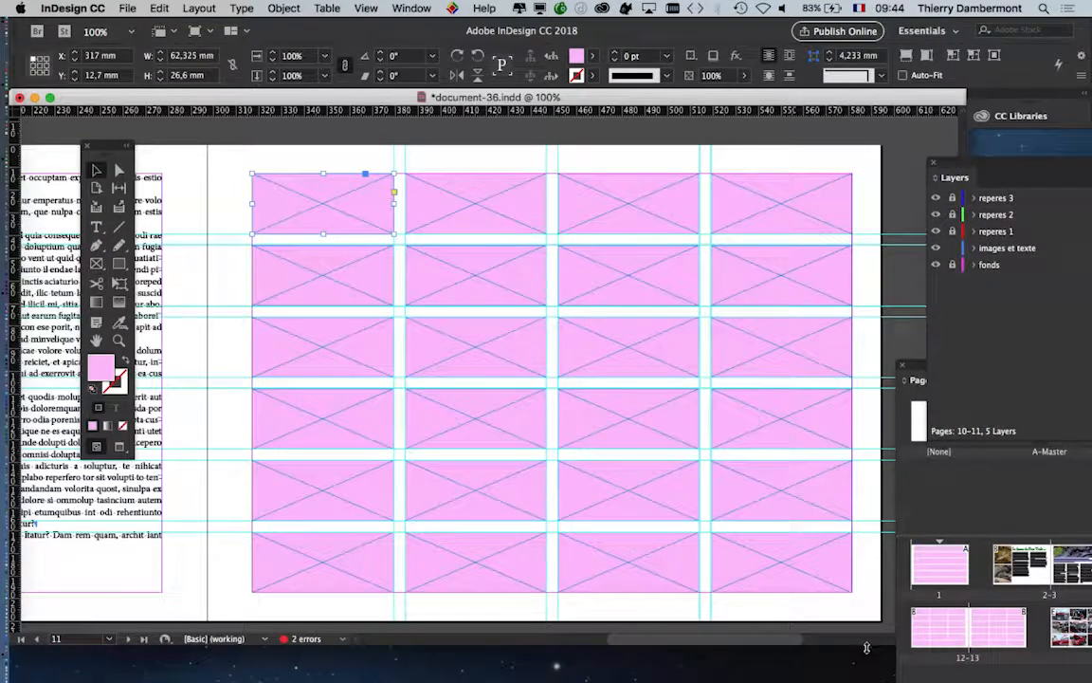
left_click_drag(866, 648, 865, 682)
left_click(286, 202)
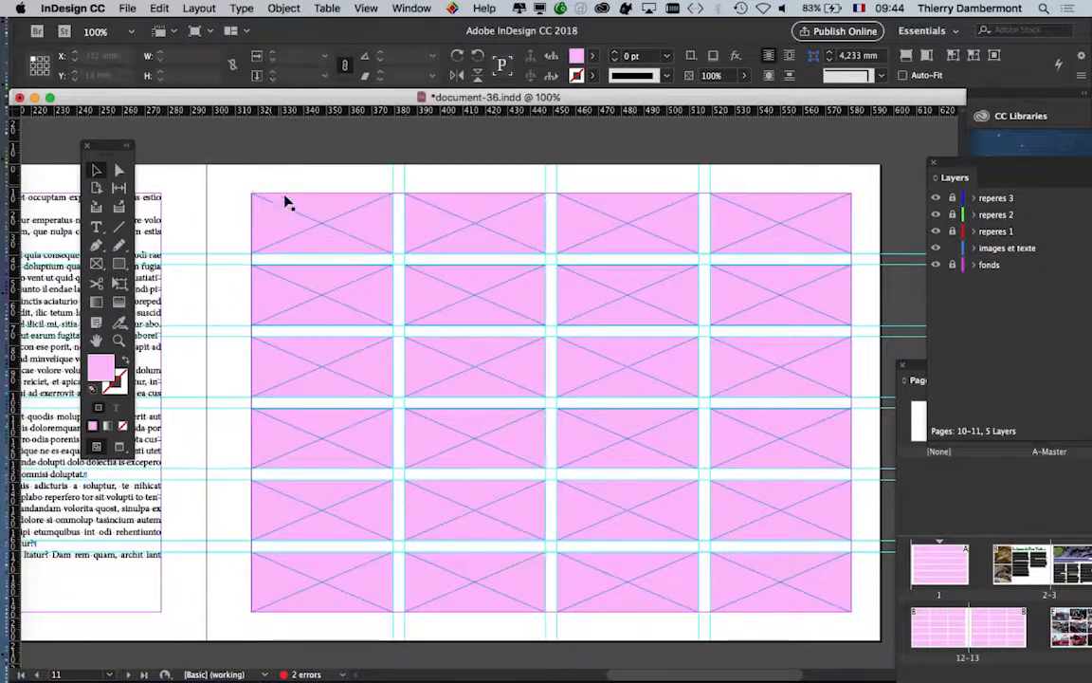
Step: Turn the first frame of the grid's top row on page 11 into a text frame and insert the Latin filler text
left_click(295, 235)
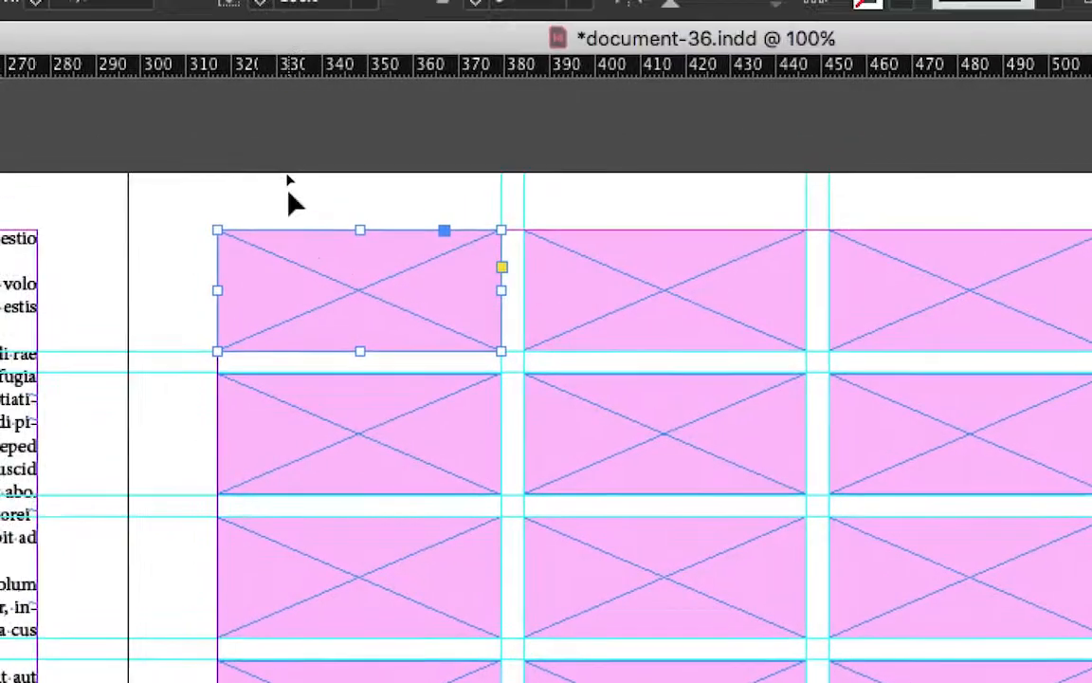
left_click(287, 145)
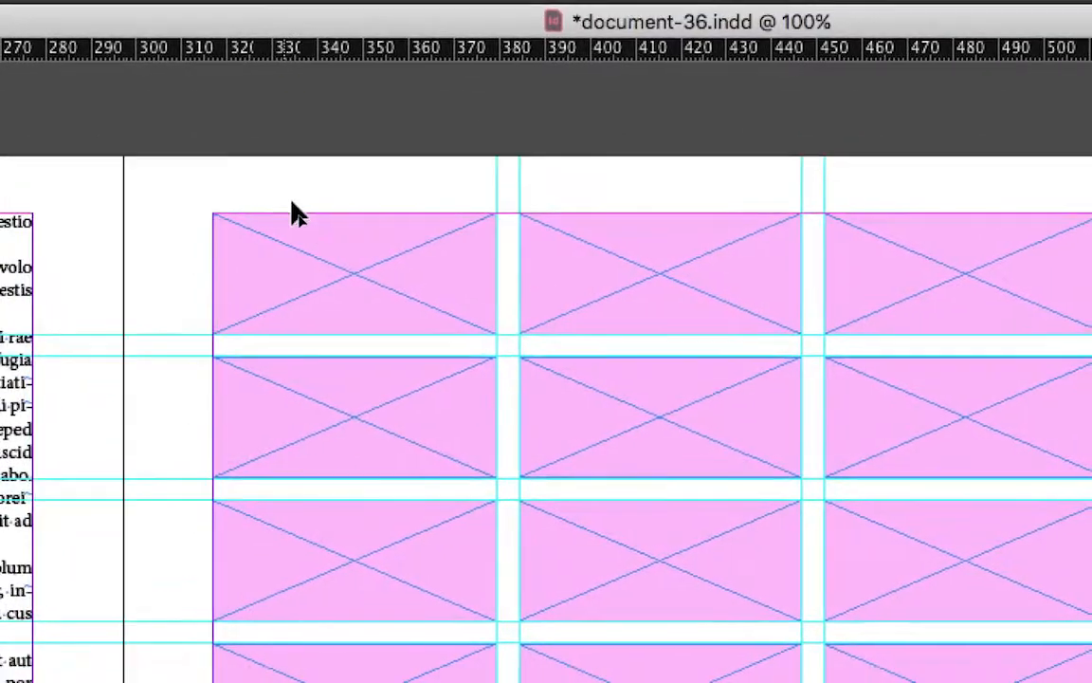
left_click(390, 284)
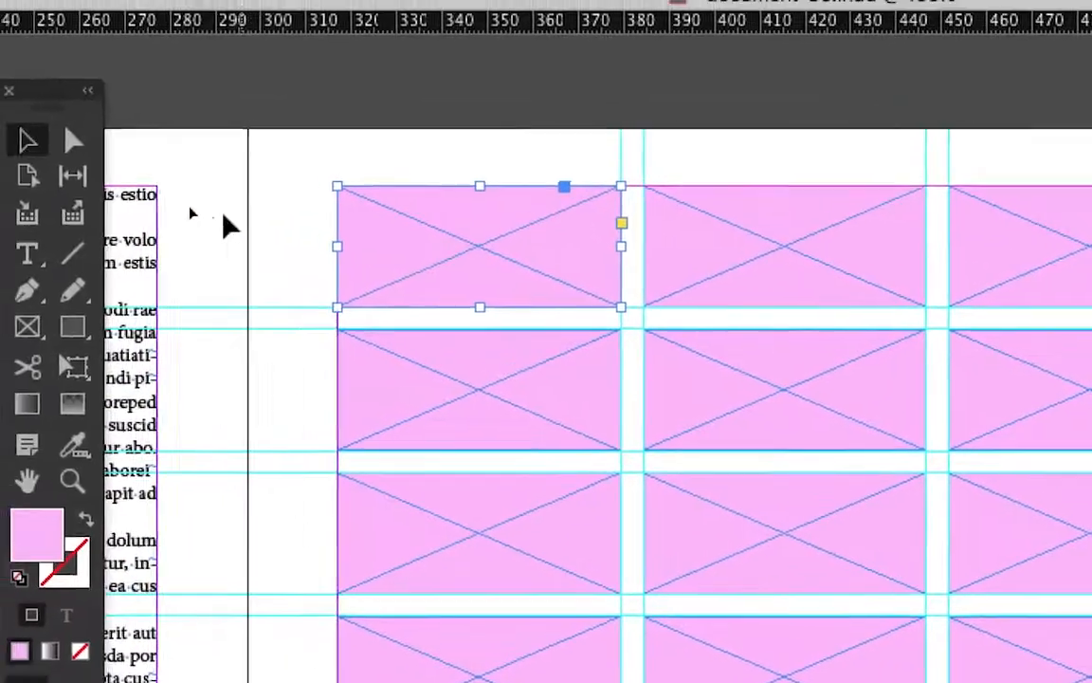
left_click_drag(43, 92, 226, 65)
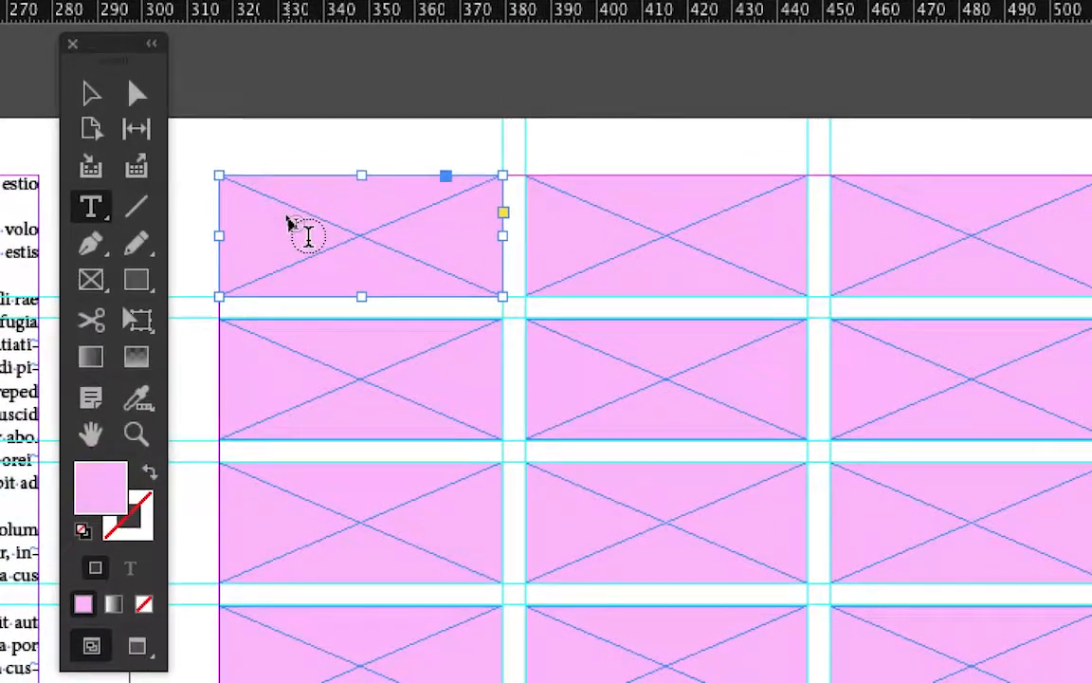
left_click(416, 219)
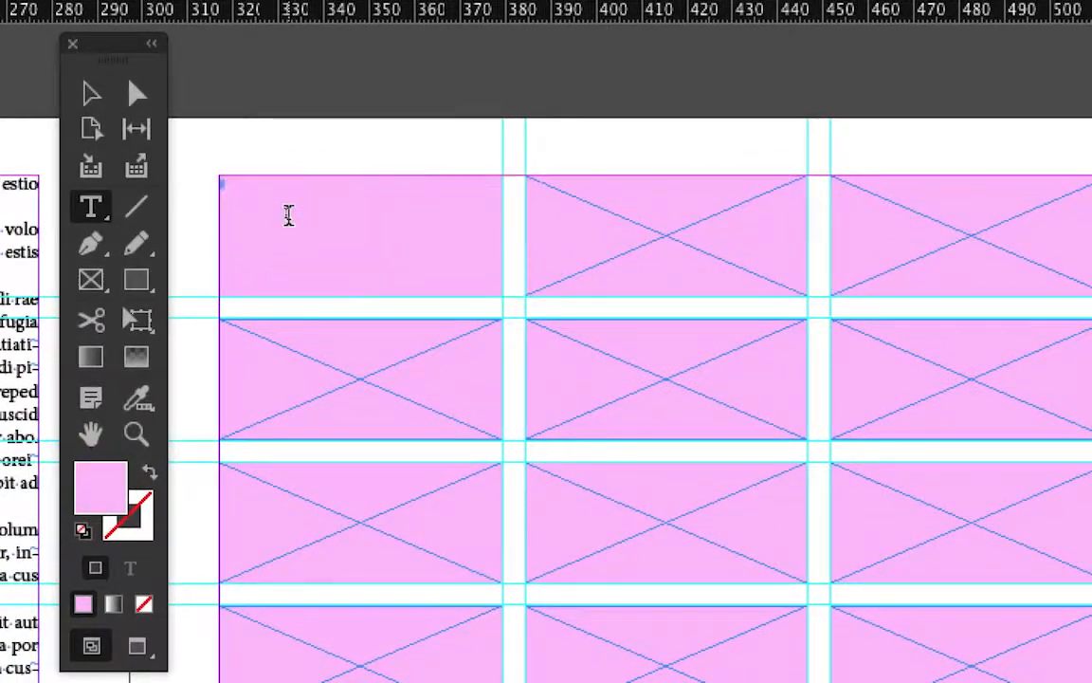
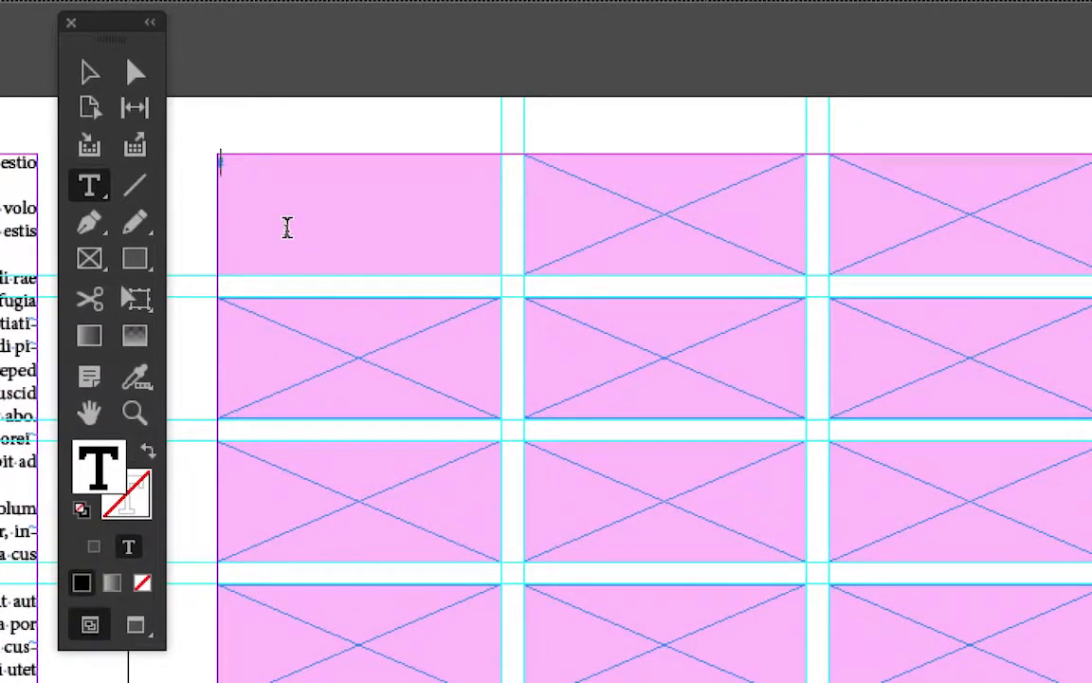
key("Escape")
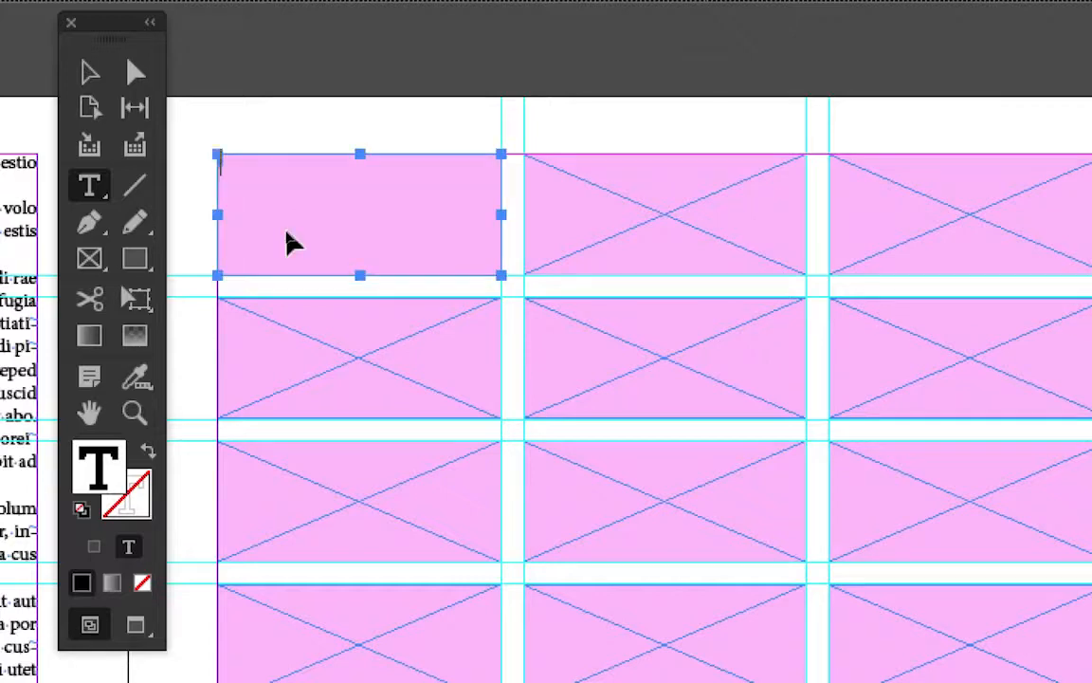
key("super+v")
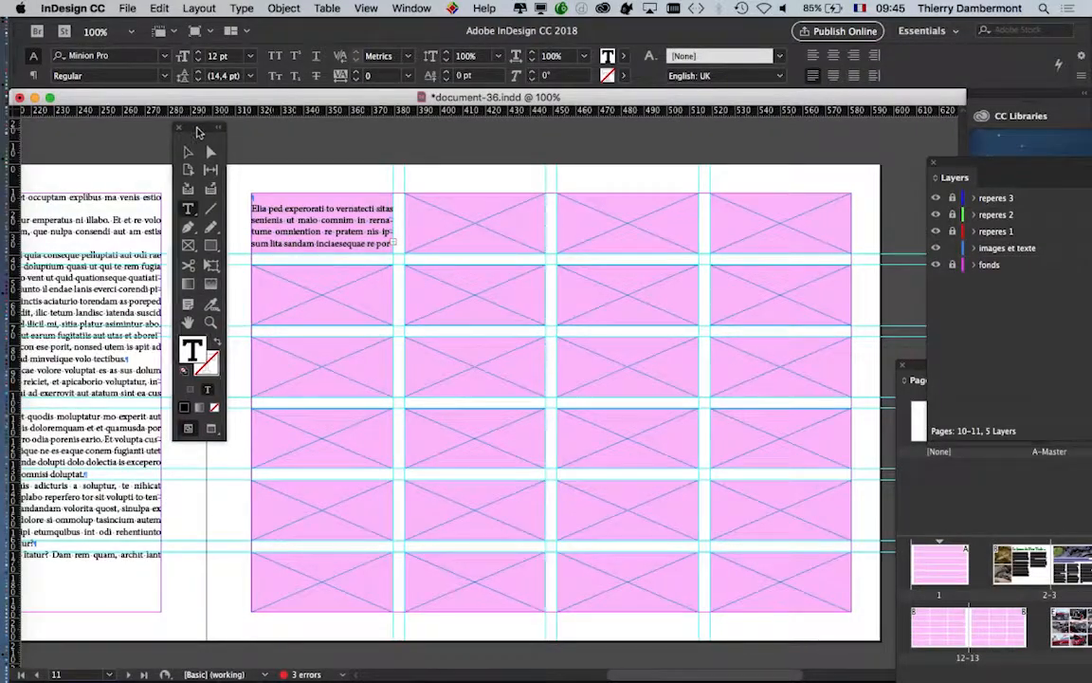
Step: View the filler text at 400%, remove the empty paragraph above it, and select its frame as an object
left_click_drag(199, 133, 126, 162)
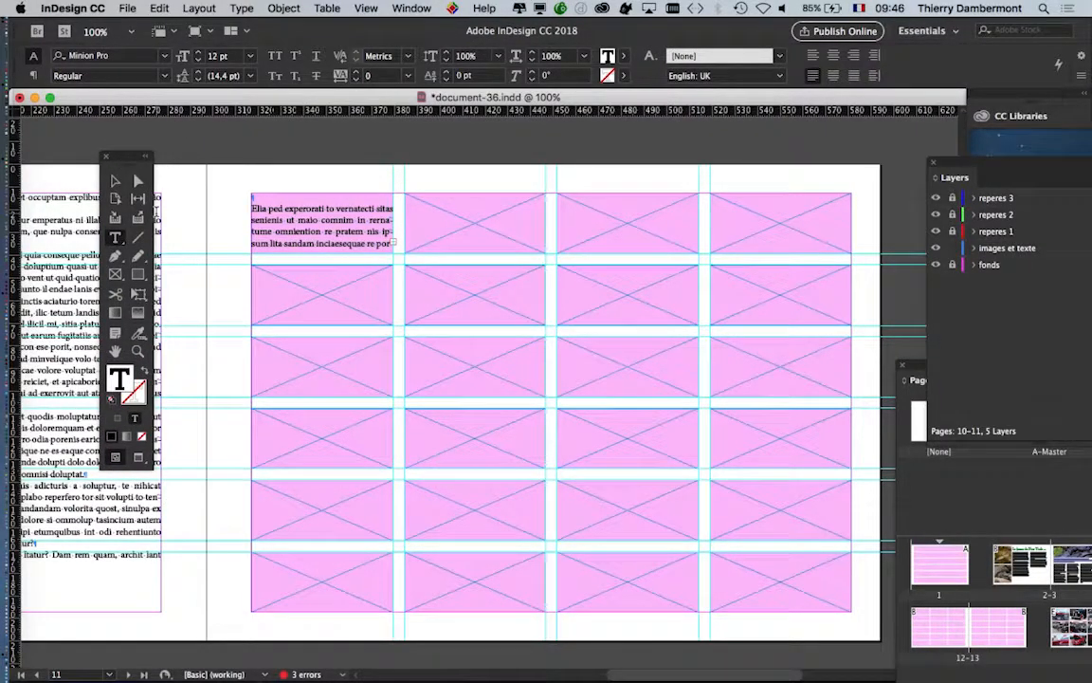
key("super+4")
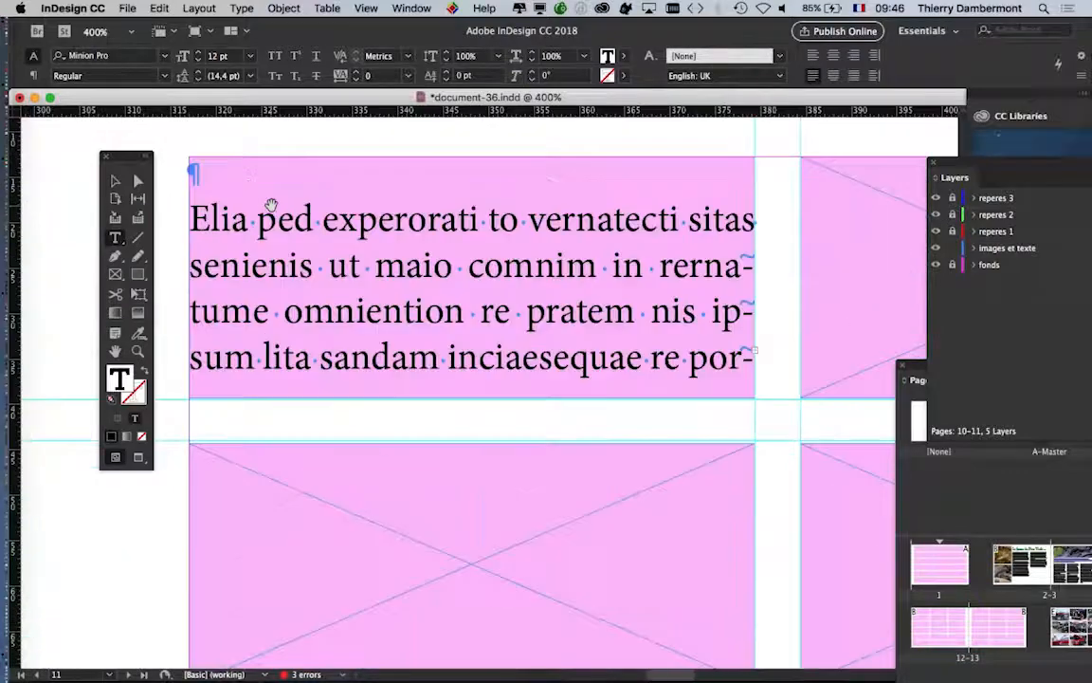
scroll(219, 215, "left", 3)
scroll(219, 215, "up", 2)
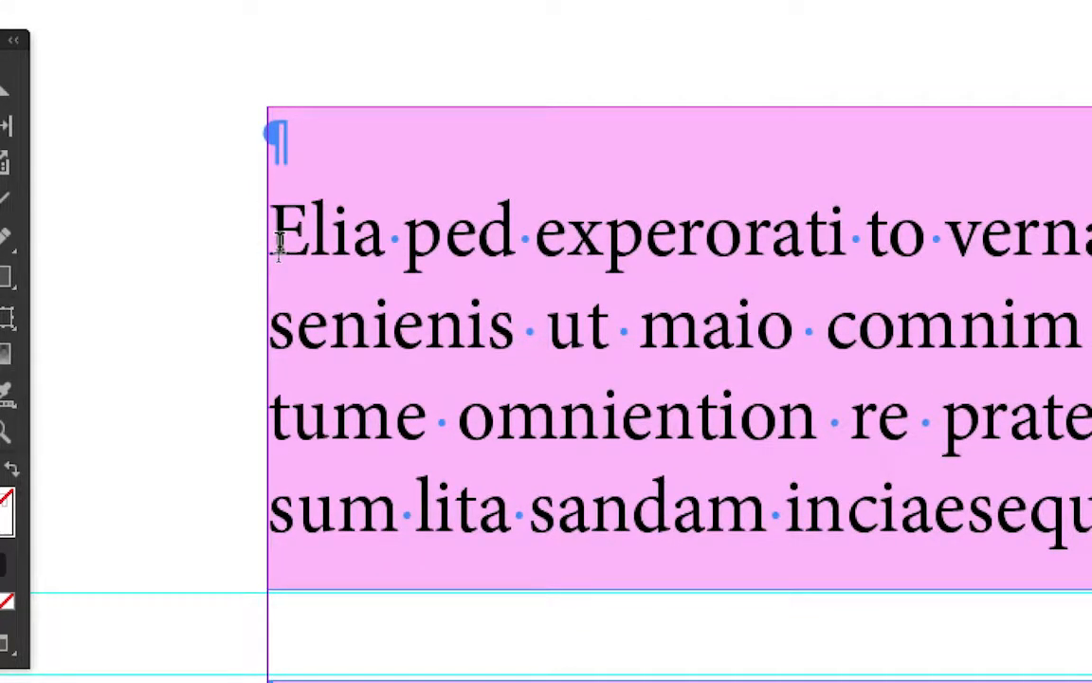
key("BackSpace")
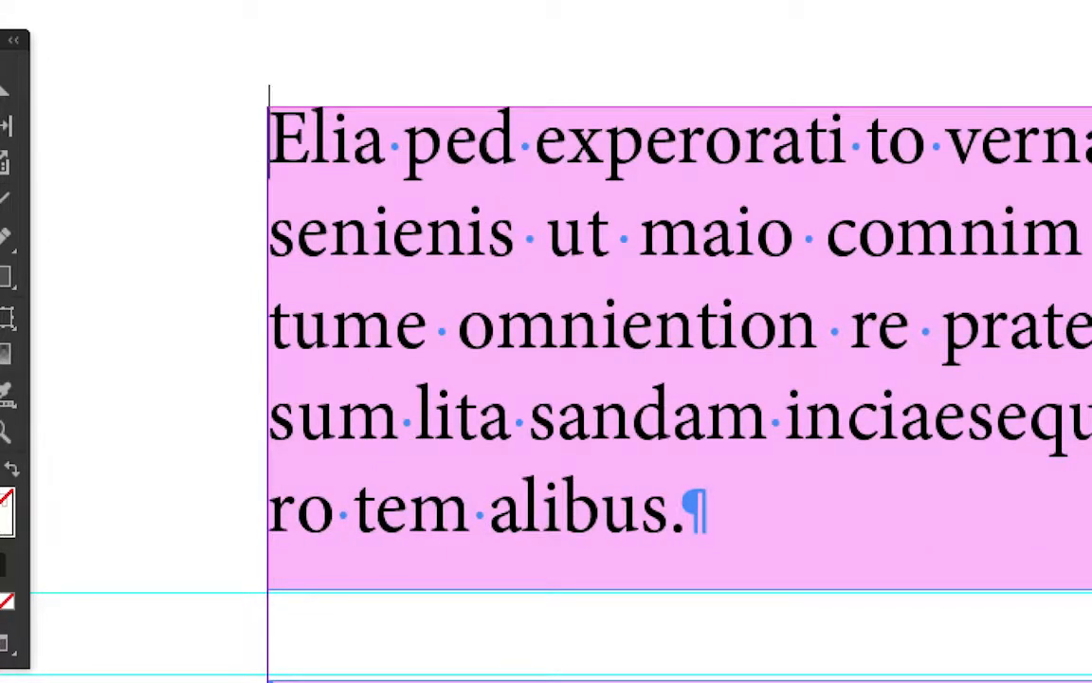
key("Return")
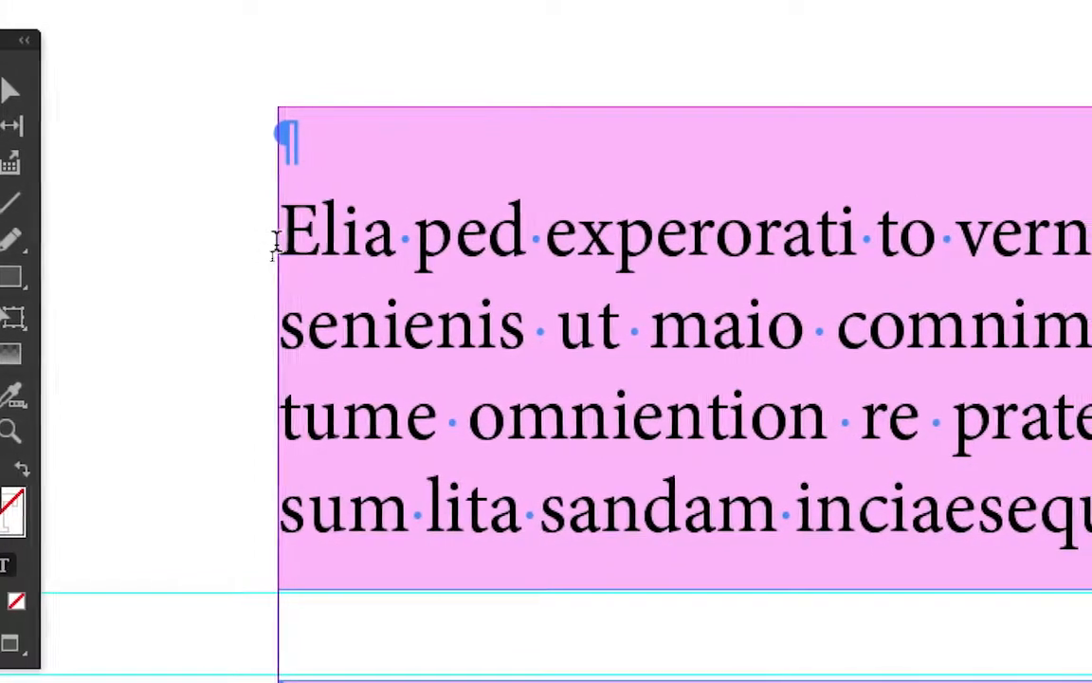
key("Escape")
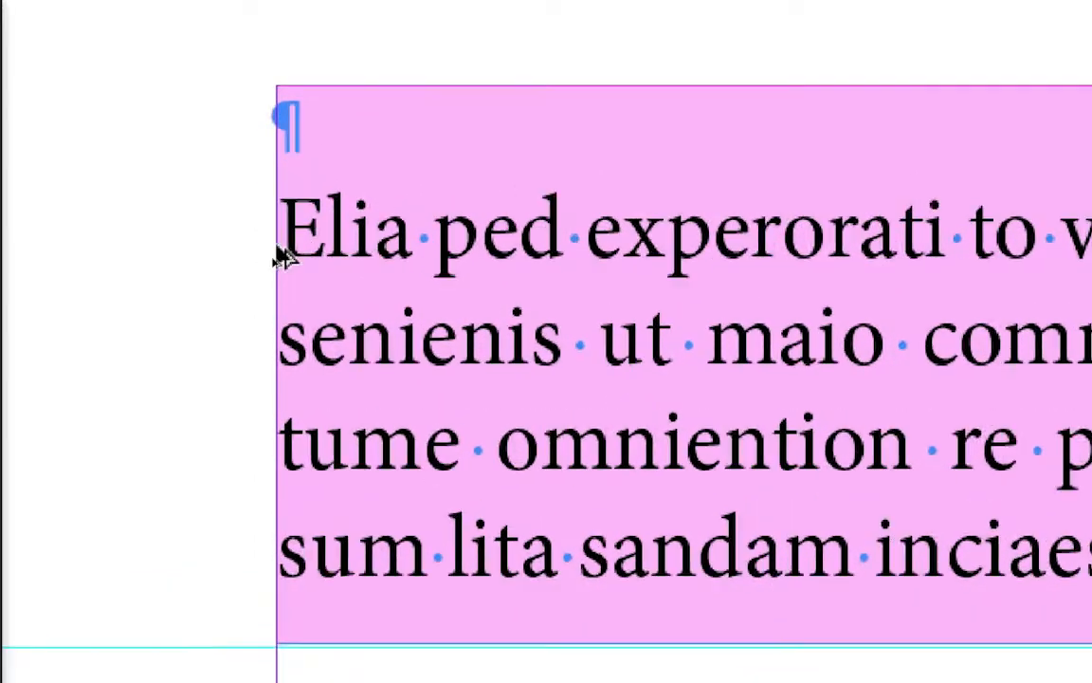
double_click(277, 254)
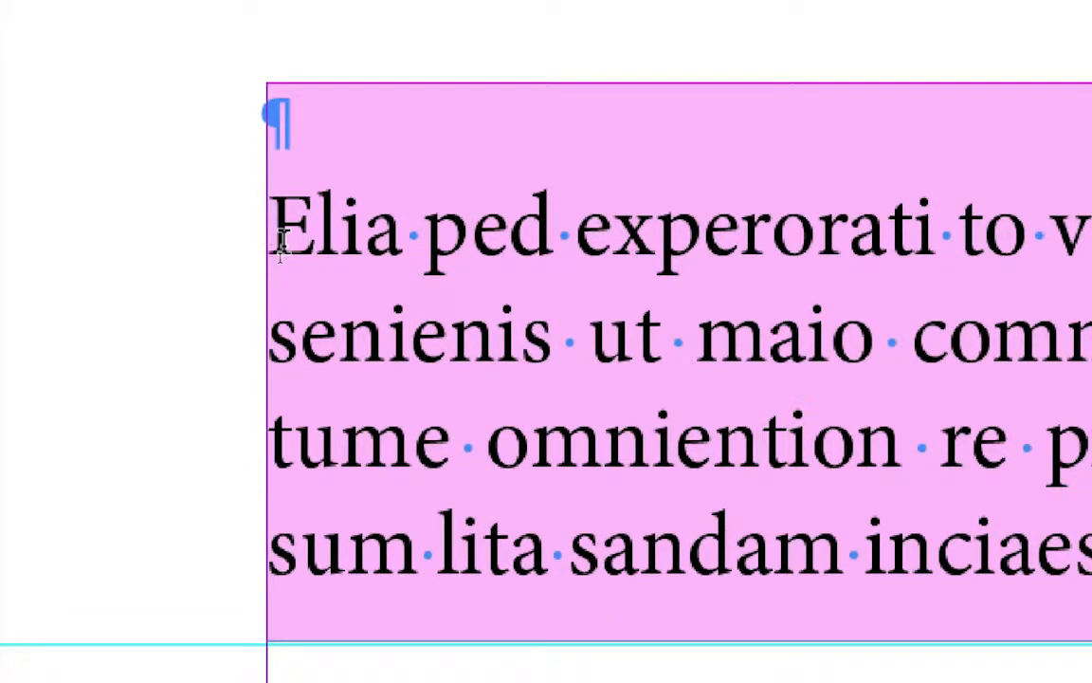
key("BackSpace")
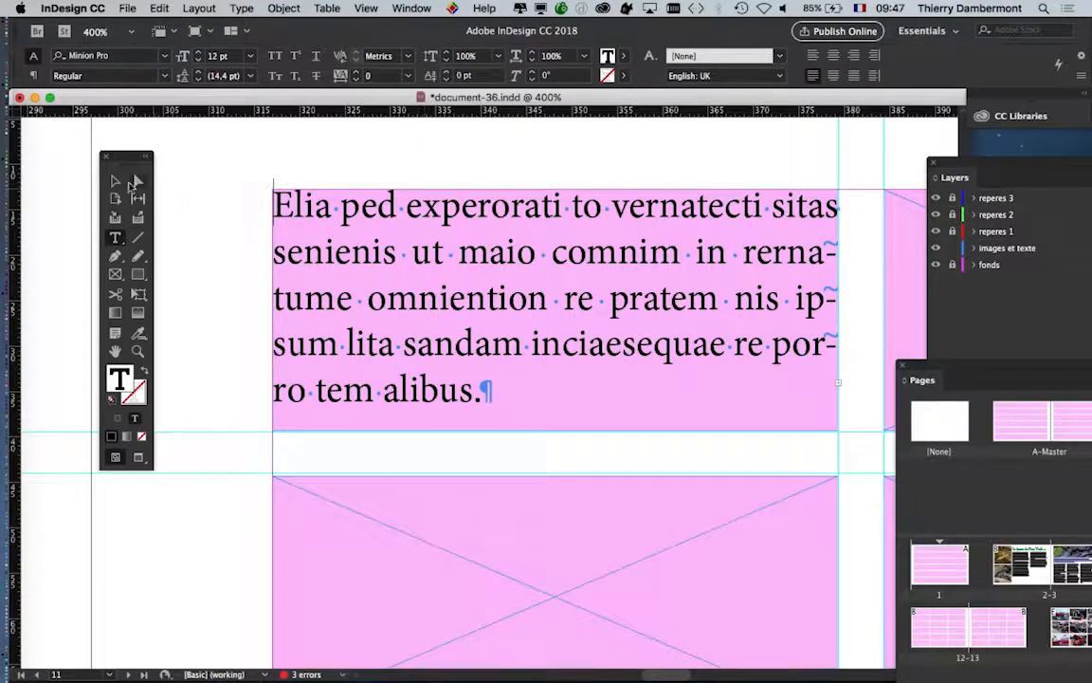
key("Escape")
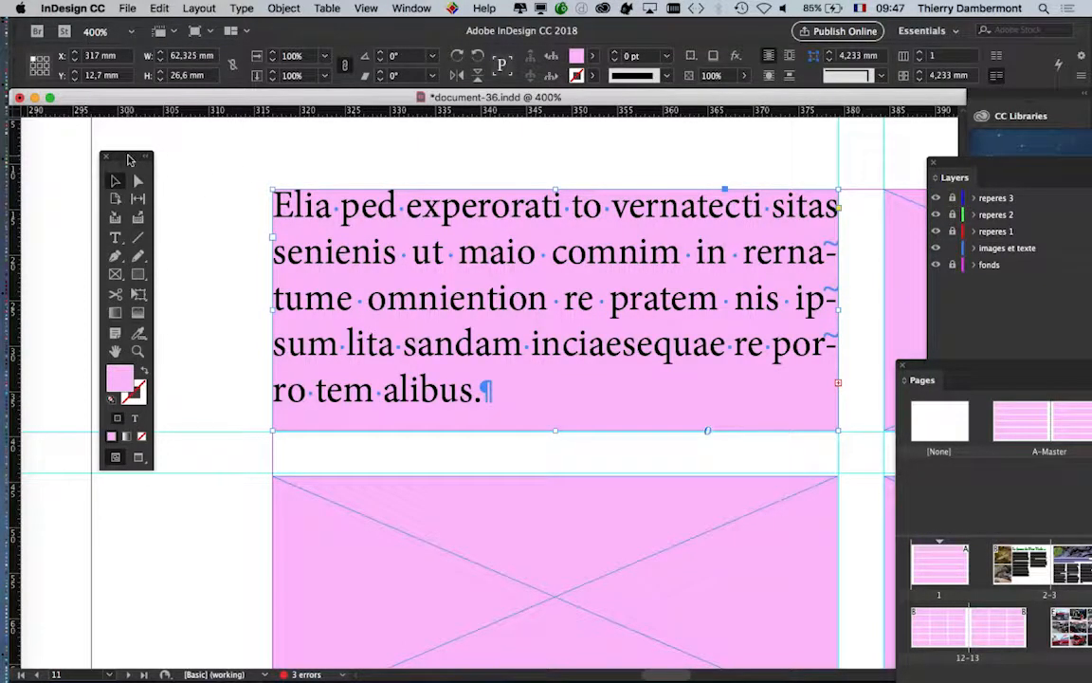
Step: Set the filler-text frame's fill to None and move the Tools panel away from the text
left_click_drag(129, 160, 211, 138)
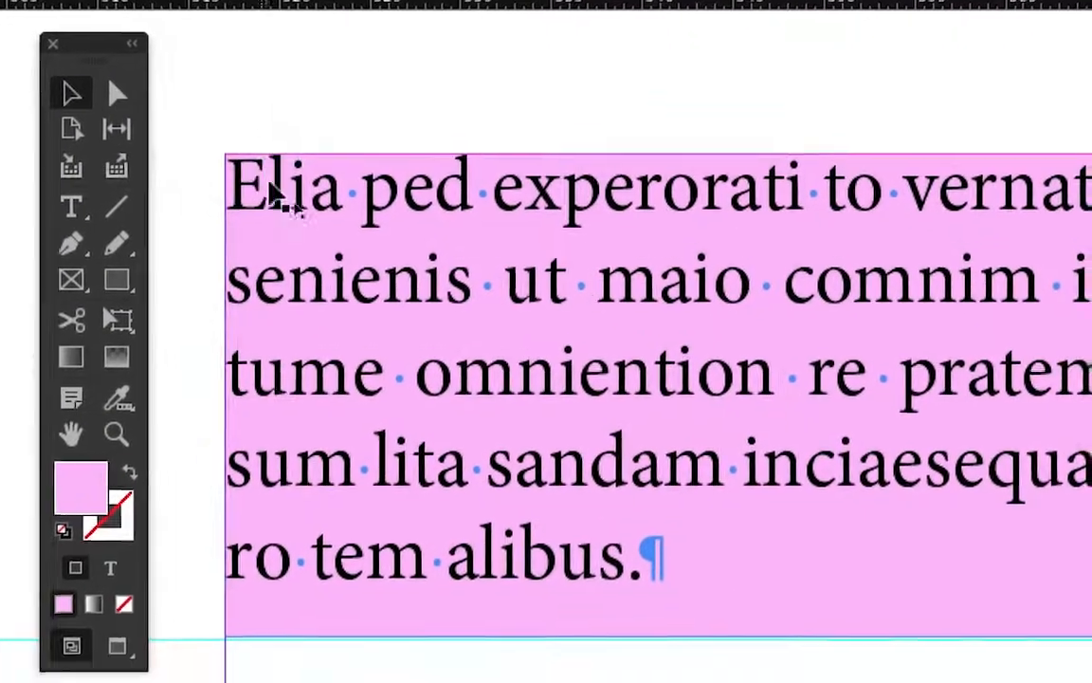
left_click(275, 194)
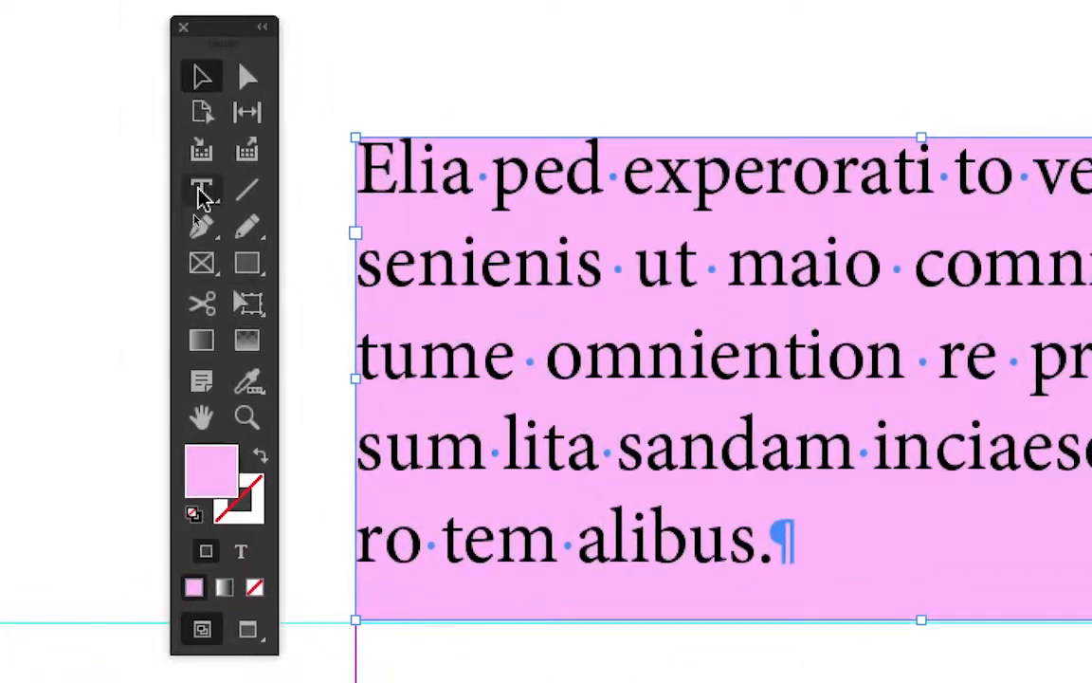
left_click(177, 144)
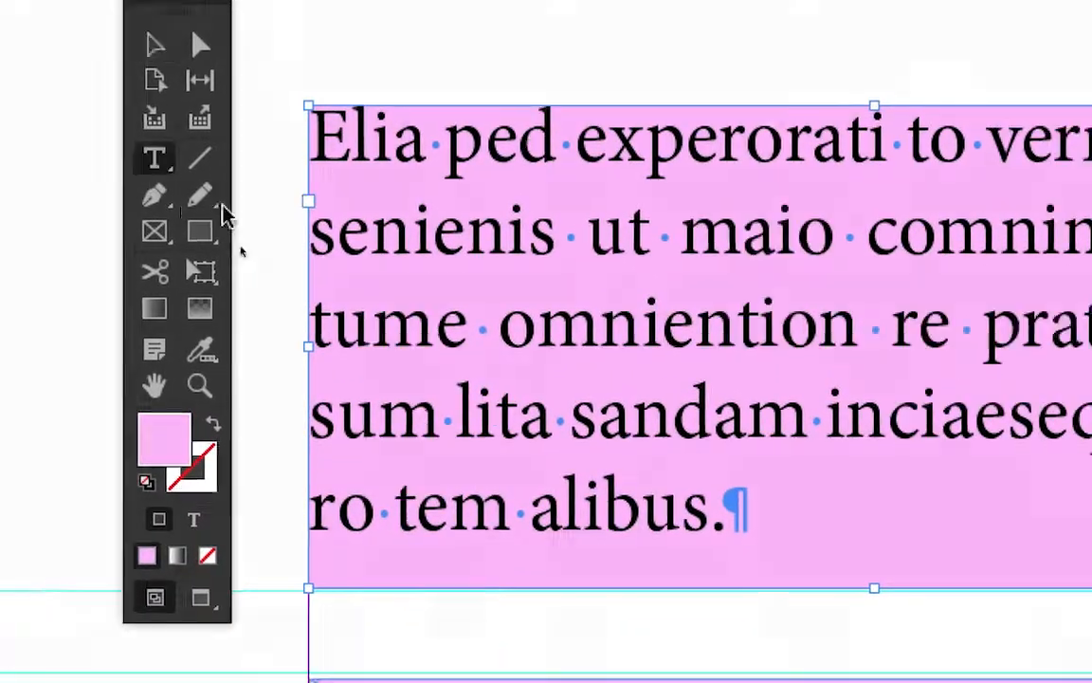
left_click(278, 244)
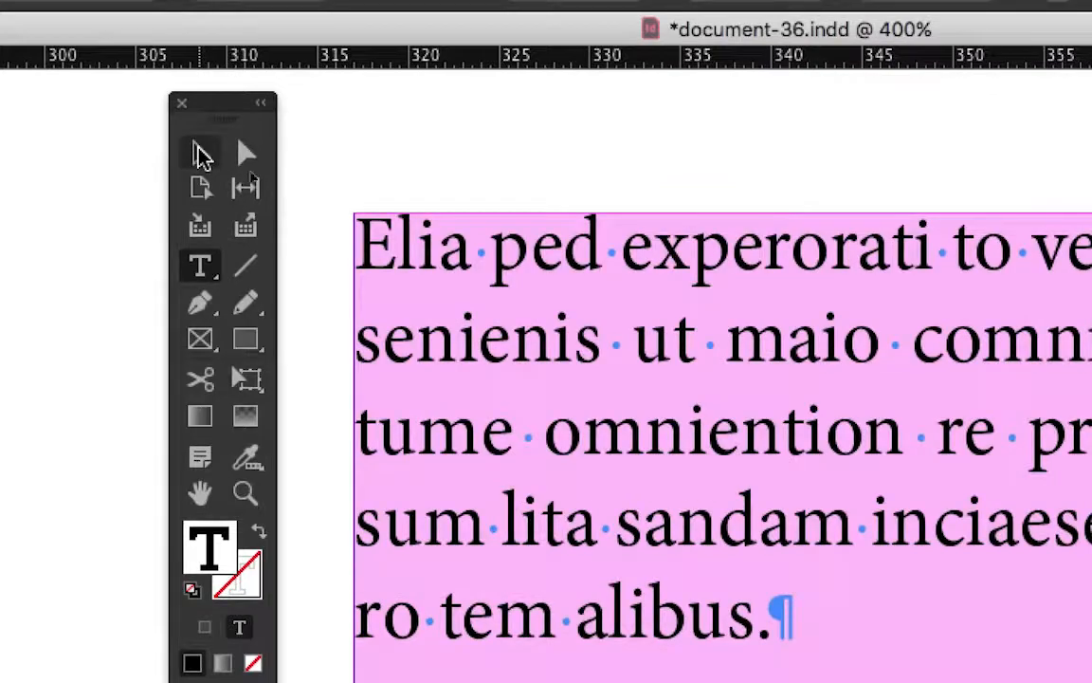
left_click(69, 32)
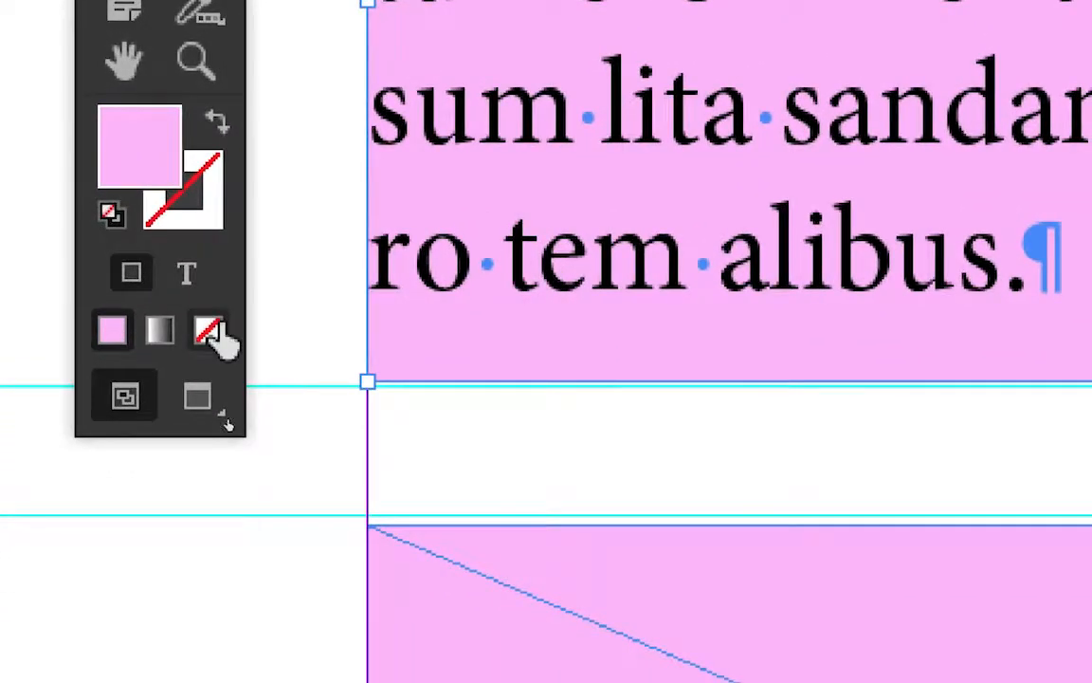
left_click(206, 319)
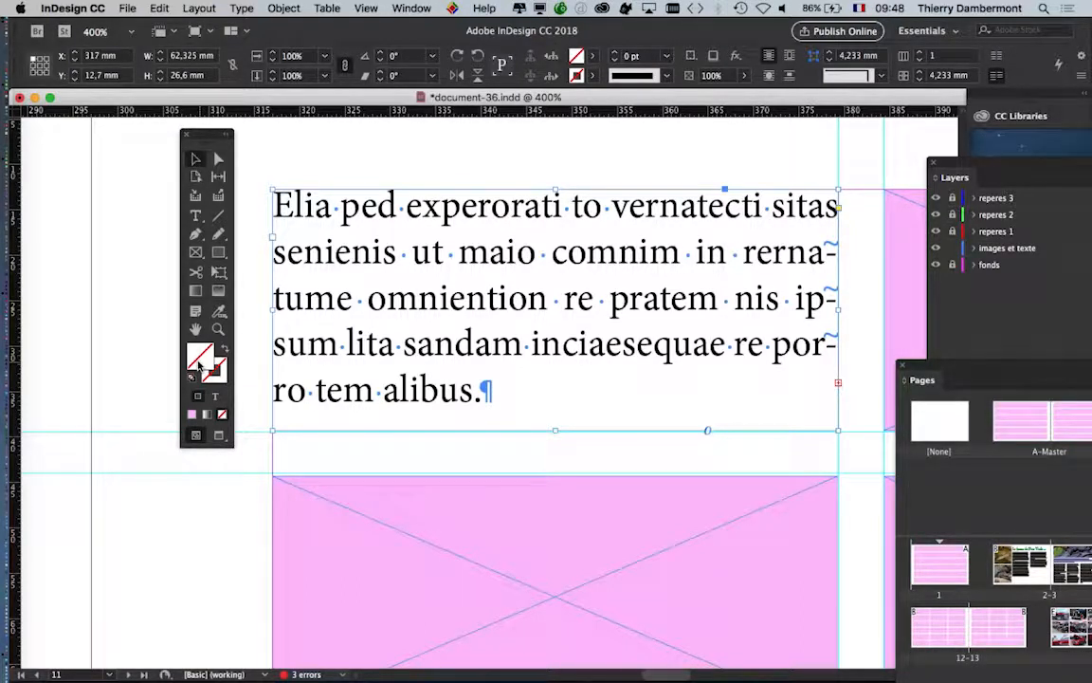
left_click_drag(195, 133, 116, 133)
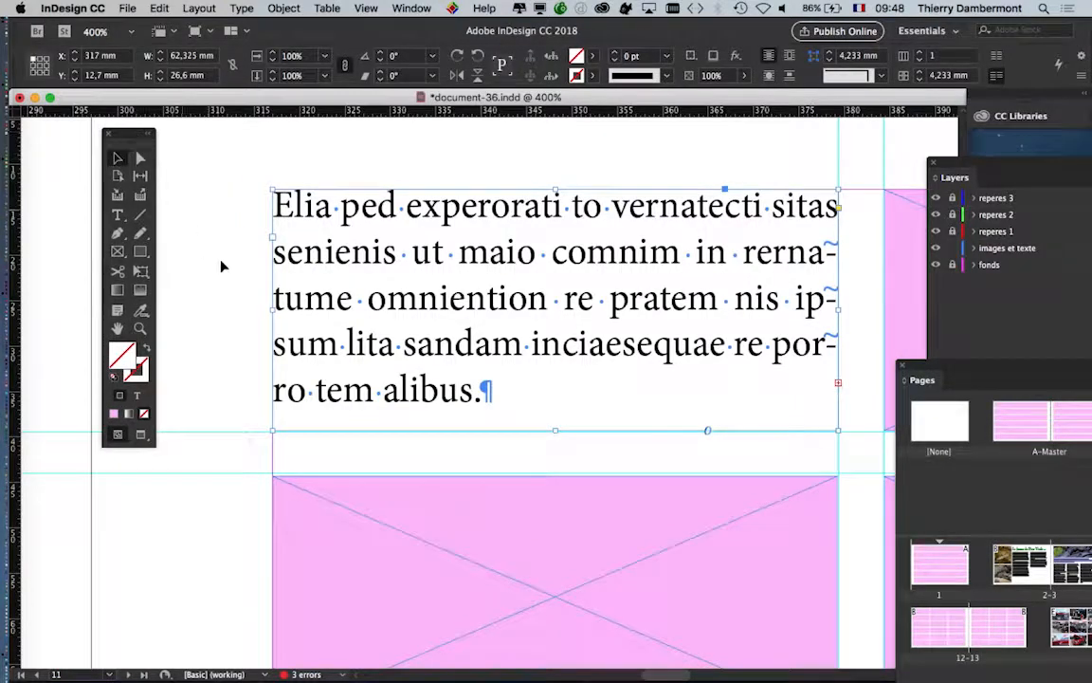
Step: Delete the five placeholder frames around the text frame, leaving the grid's first two columns empty across the top three rows
key("super+minus")
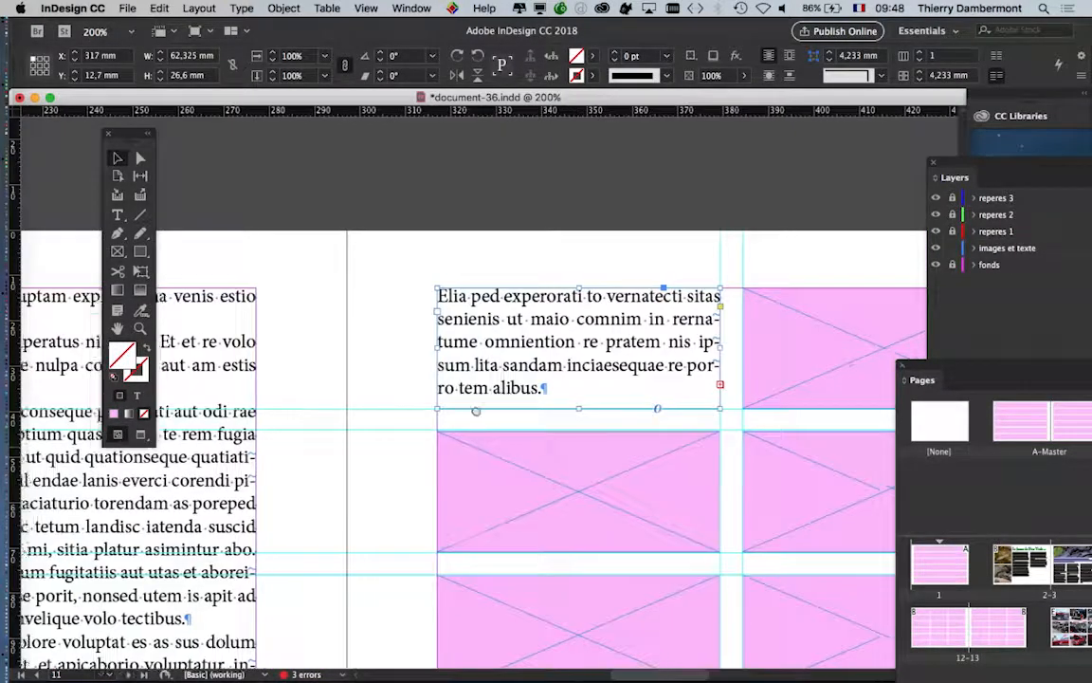
left_click_drag(629, 389, 351, 315)
scroll(524, 389, "down", 3)
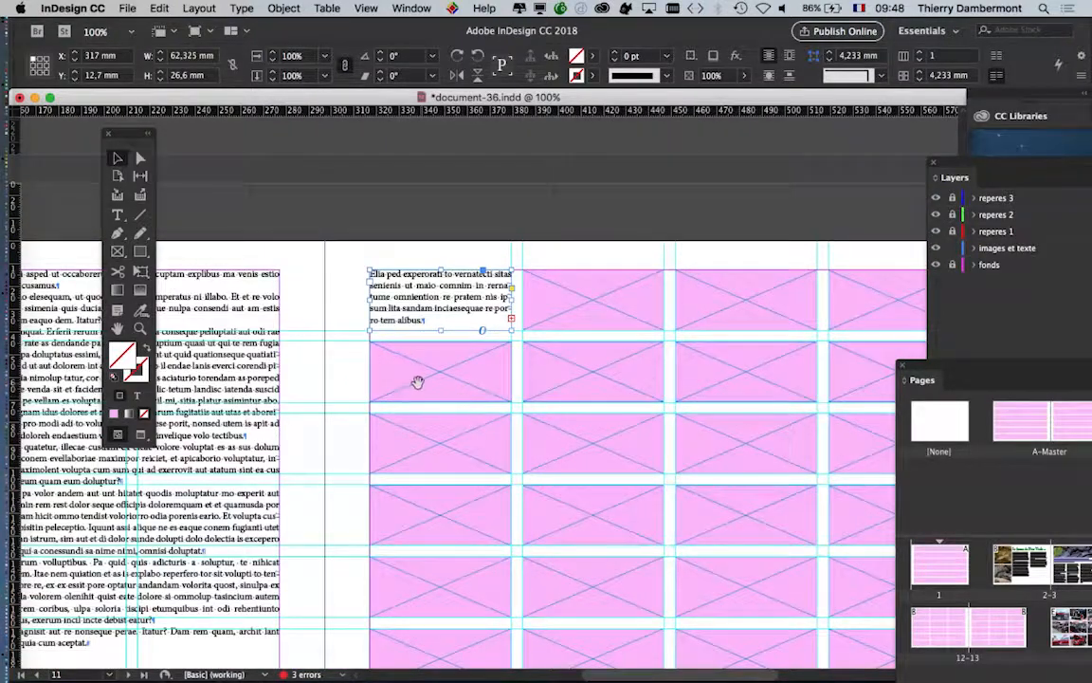
scroll(417, 380, "down", 3)
scroll(417, 381, "right", 3)
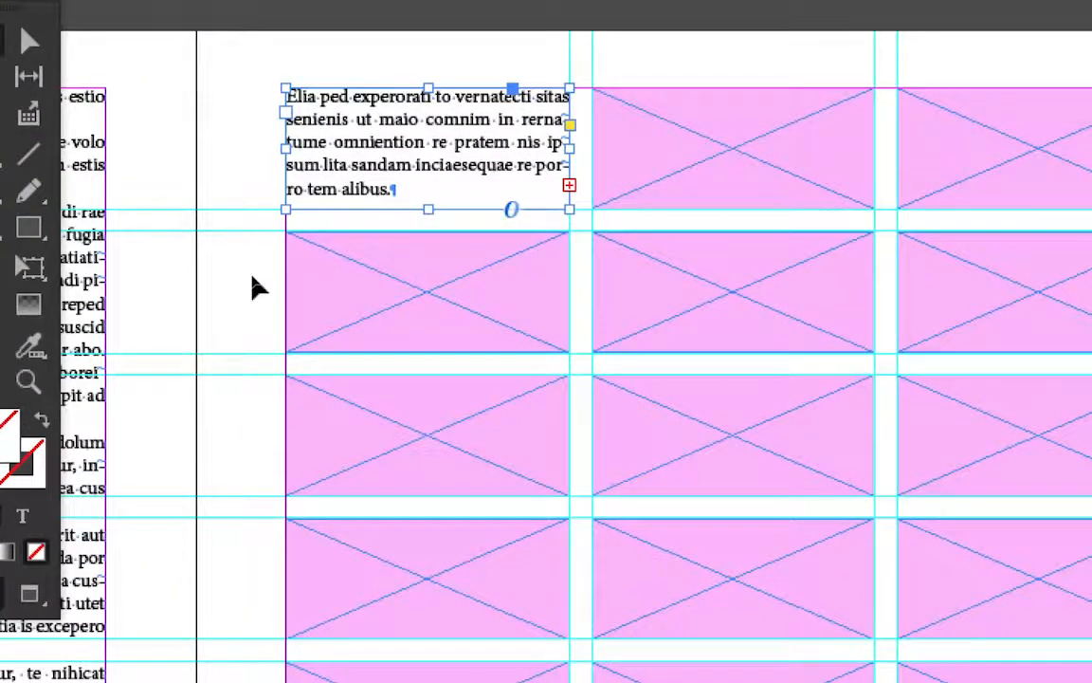
left_click_drag(254, 285, 702, 445)
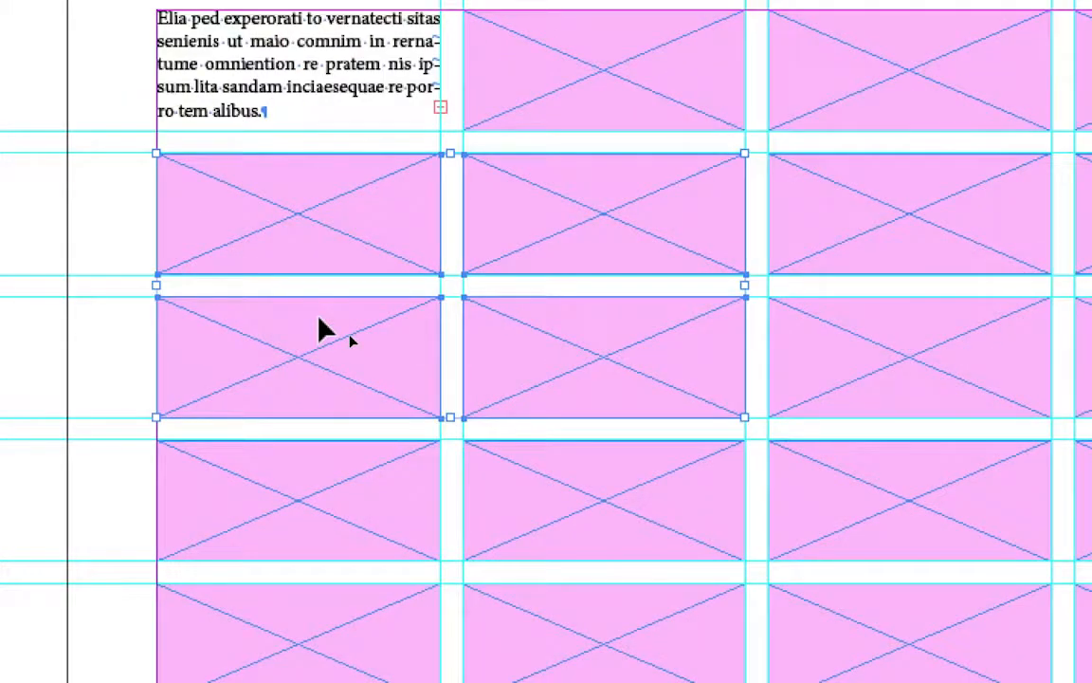
key("Delete")
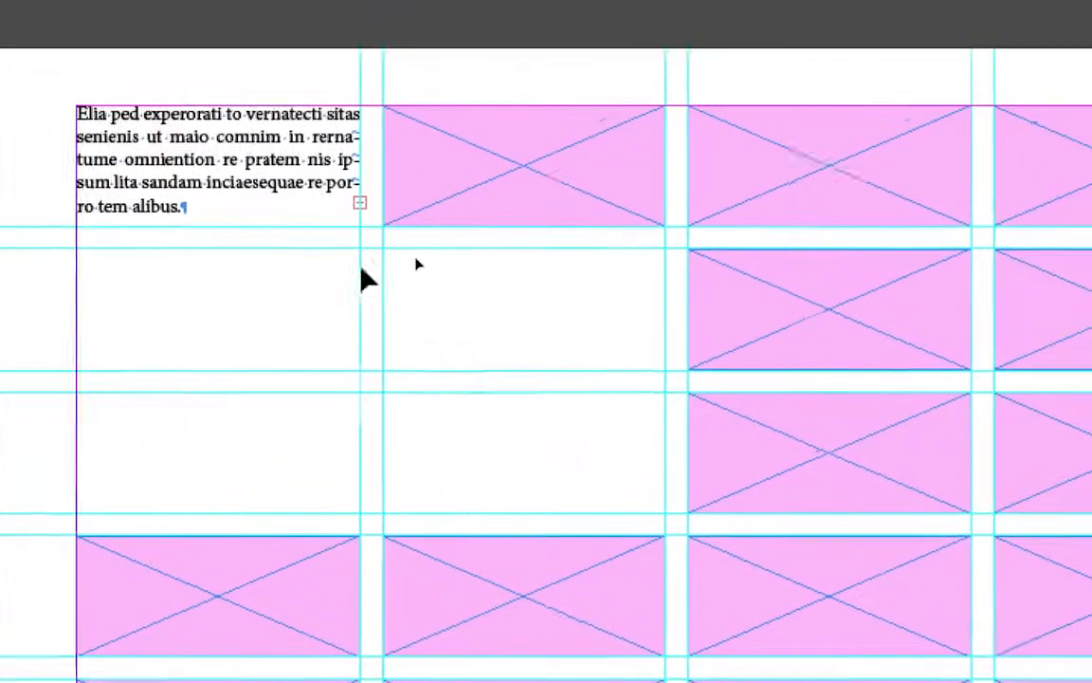
left_click(434, 187)
key("Delete")
Step: Enlarge page 11's text frame to span two columns and three rows of the grid, and deselect it
left_click(312, 195)
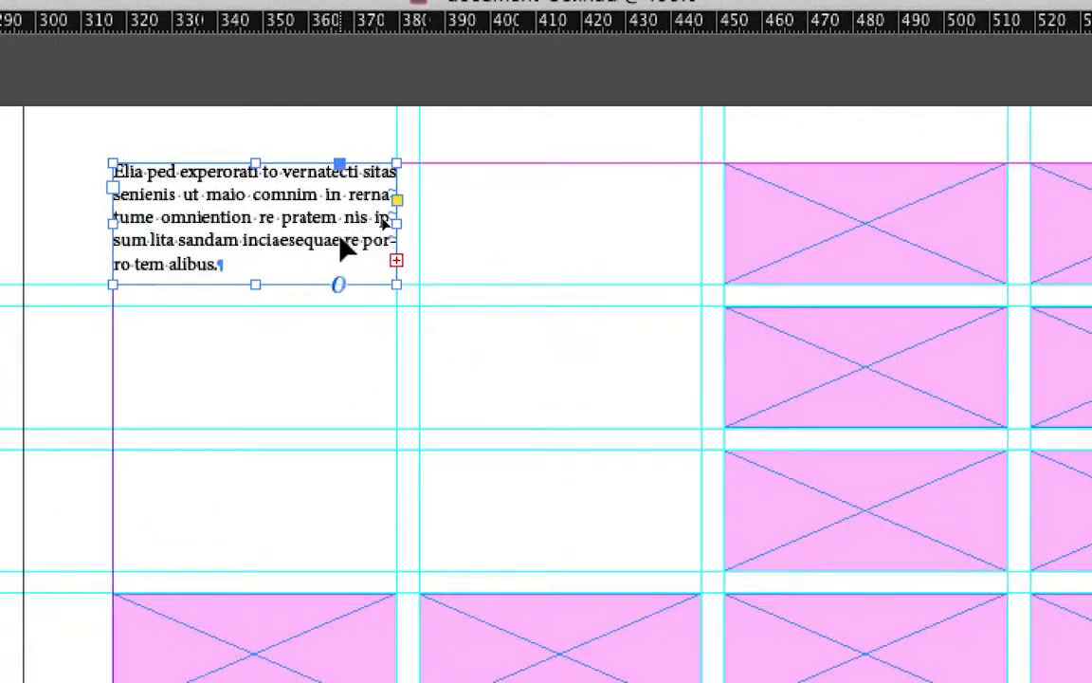
left_click_drag(396, 284, 535, 435)
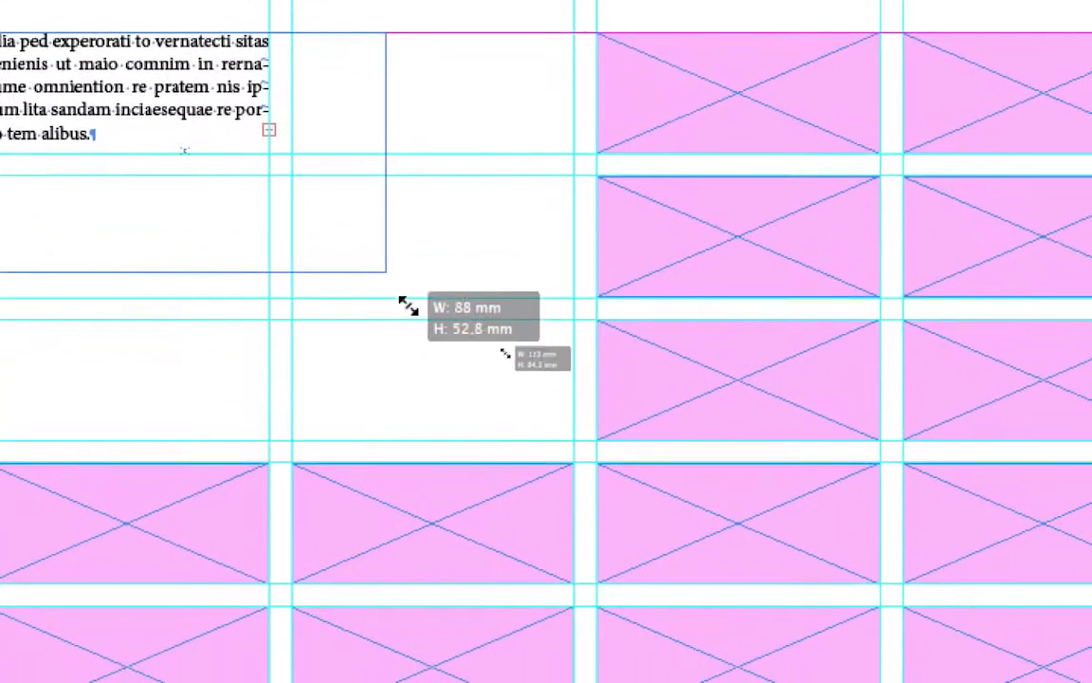
left_click_drag(408, 304, 468, 353)
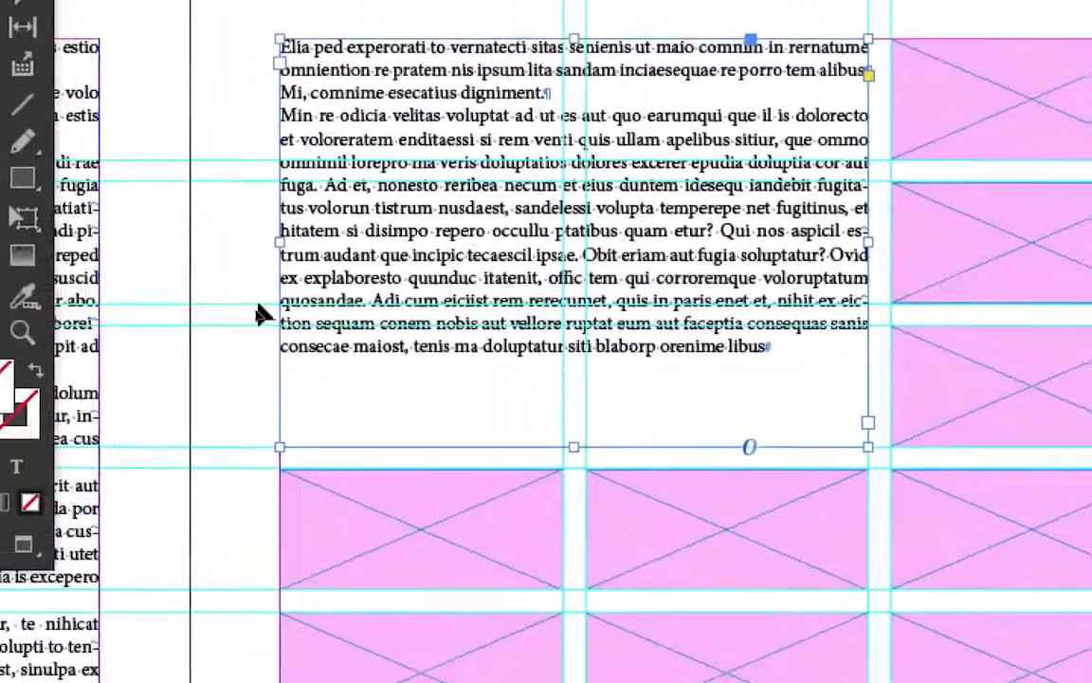
left_click(254, 289)
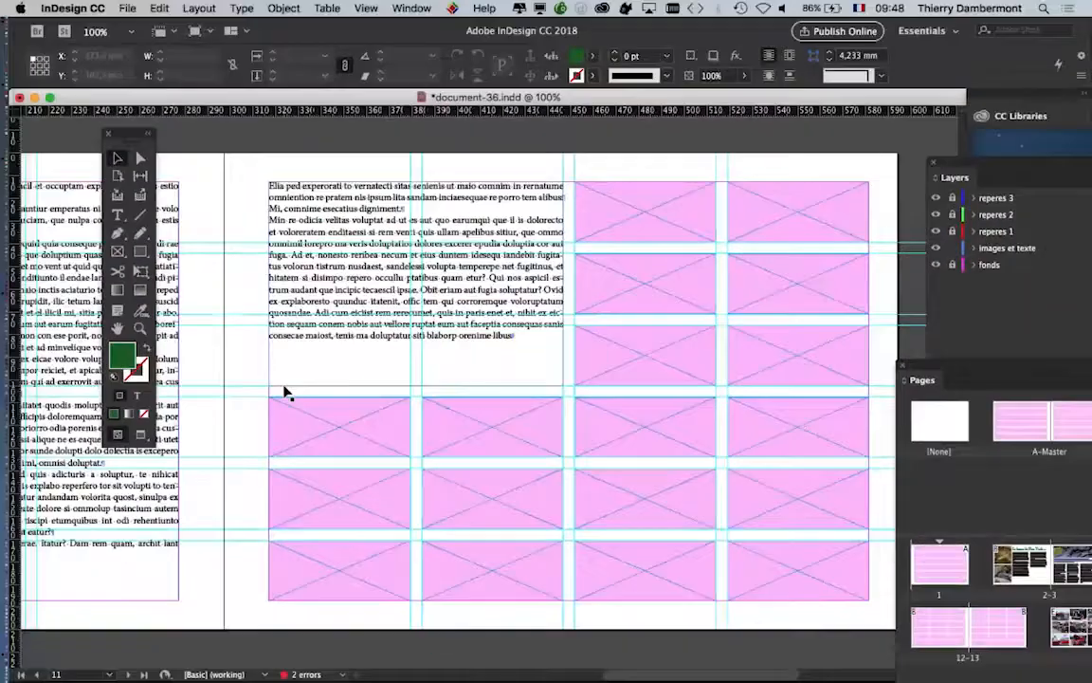
Step: Select the spine-side text frame on page 10
left_click_drag(383, 419, 599, 395)
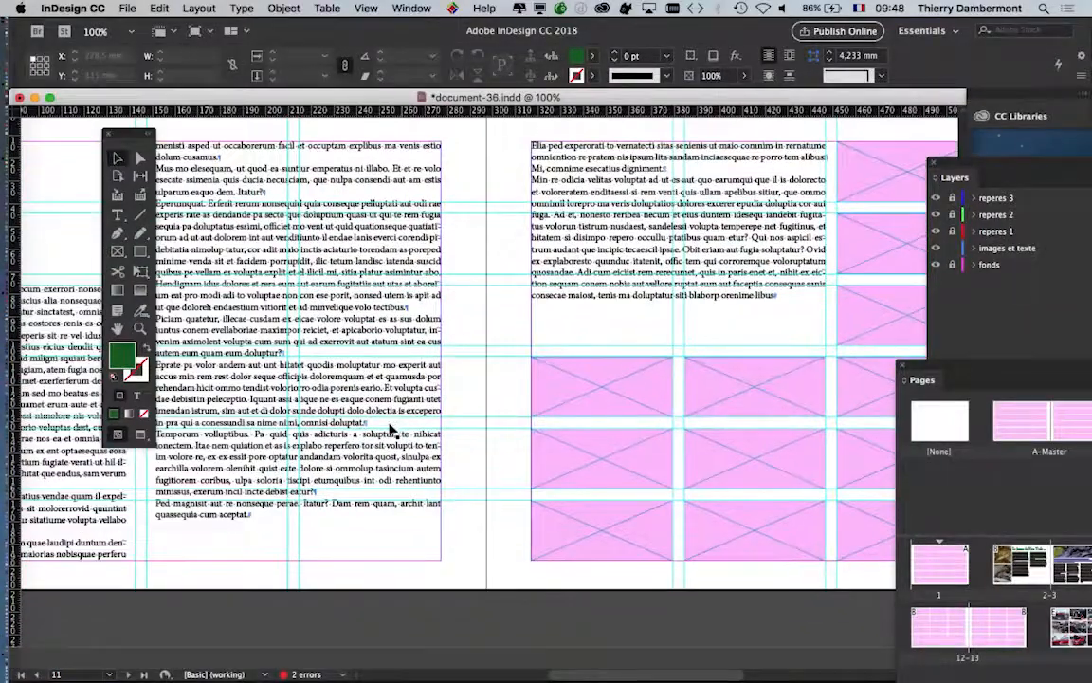
left_click(342, 384)
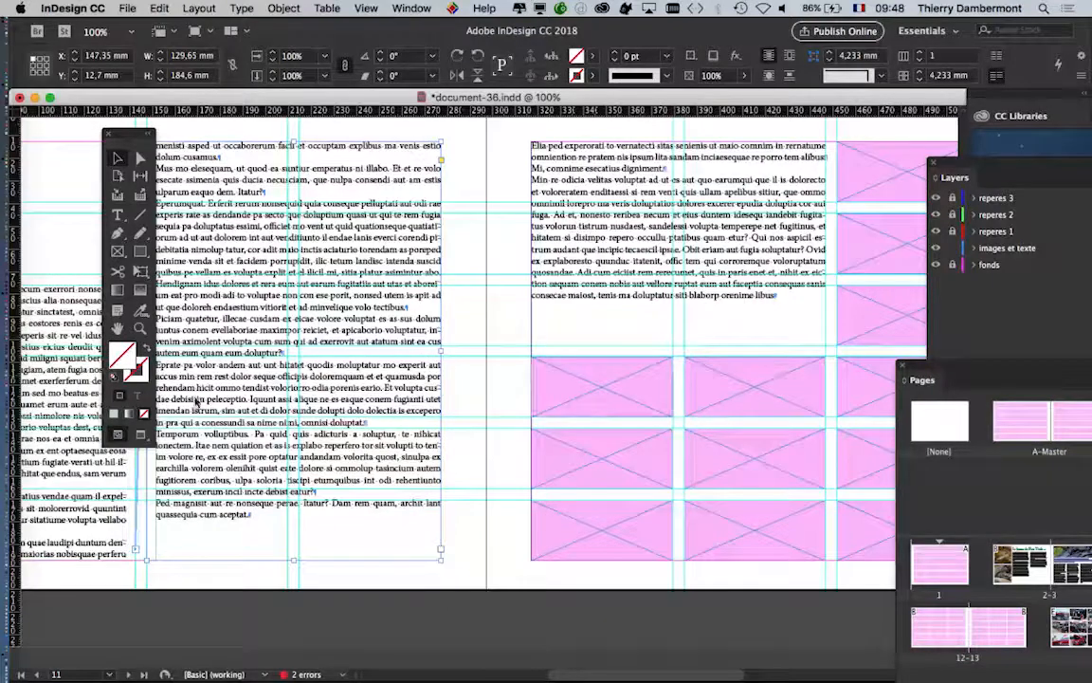
Step: Preview the spread of pages 10 and 11 at 75% zoom without guides or frame edges
key("w")
key("super+minus")
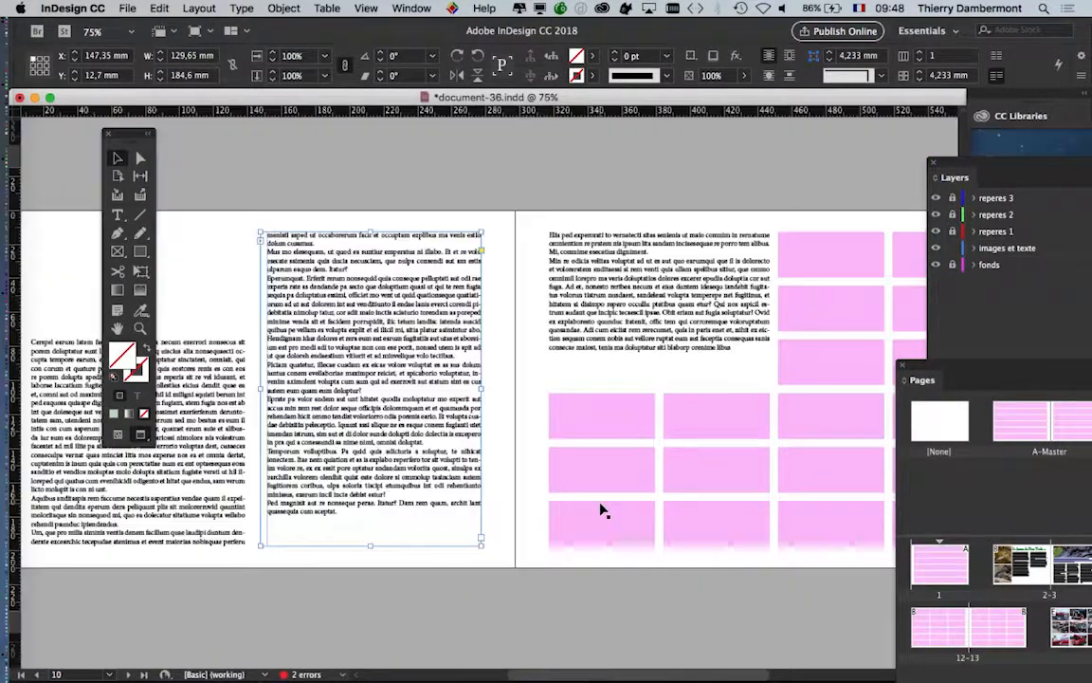
scroll(600, 510, "down", 2)
scroll(600, 511, "right", 5)
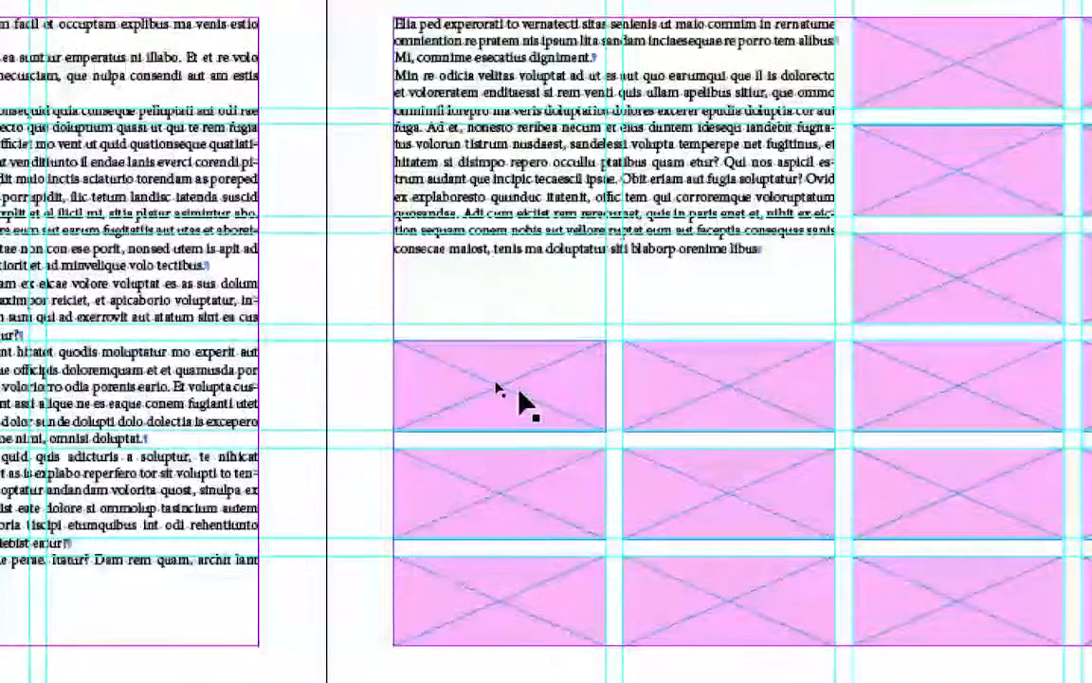
Step: Delete five of the six placeholder frames below page 11's text frame, keeping the spine-side one in the fourth row
left_click(522, 391)
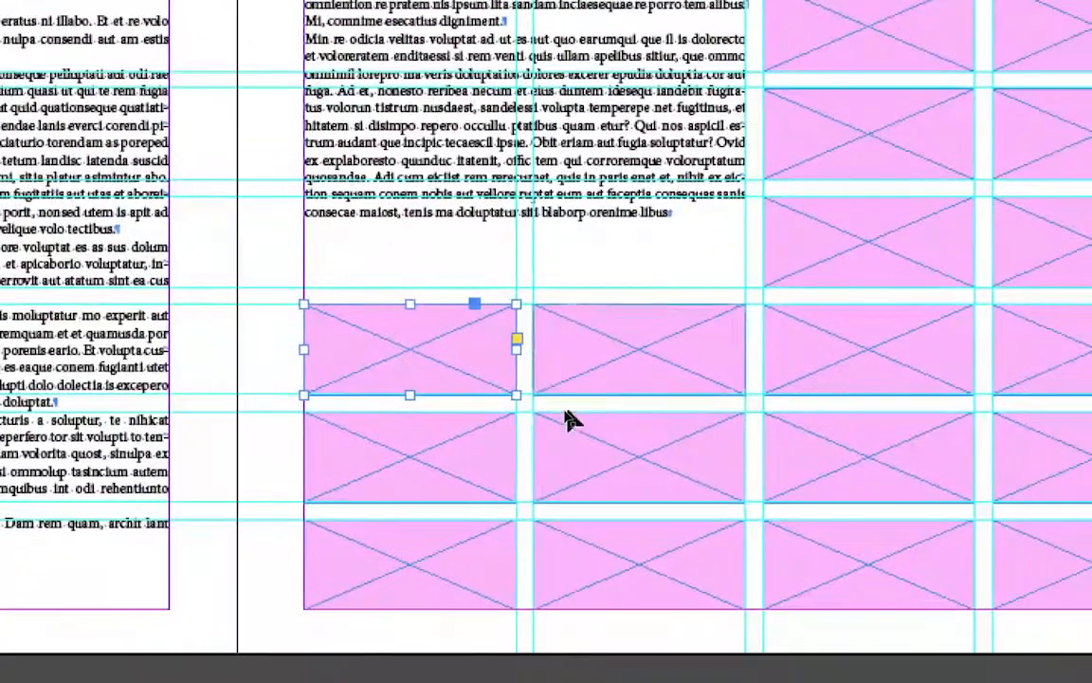
left_click(569, 419)
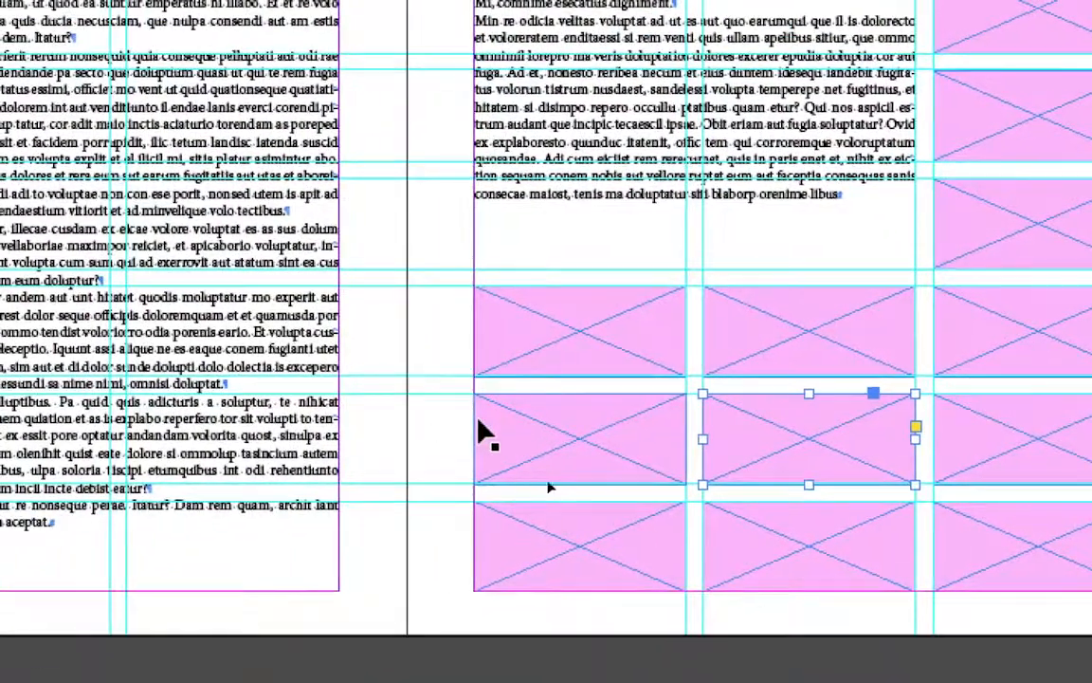
left_click_drag(478, 417, 787, 554)
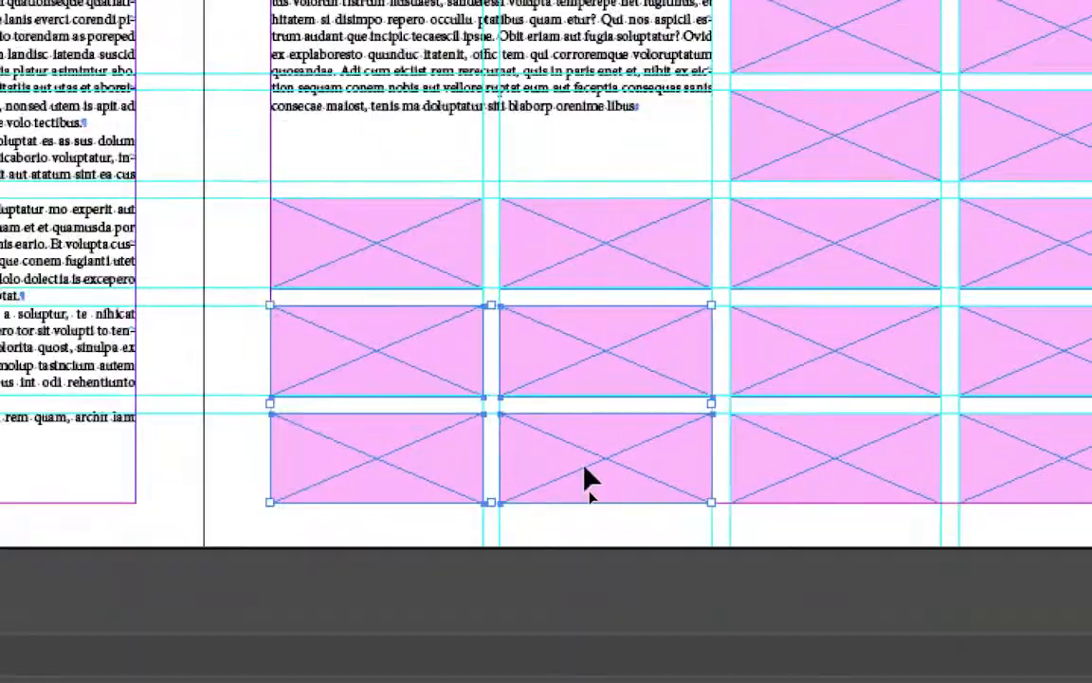
key("Delete")
left_click(602, 388)
key("Delete")
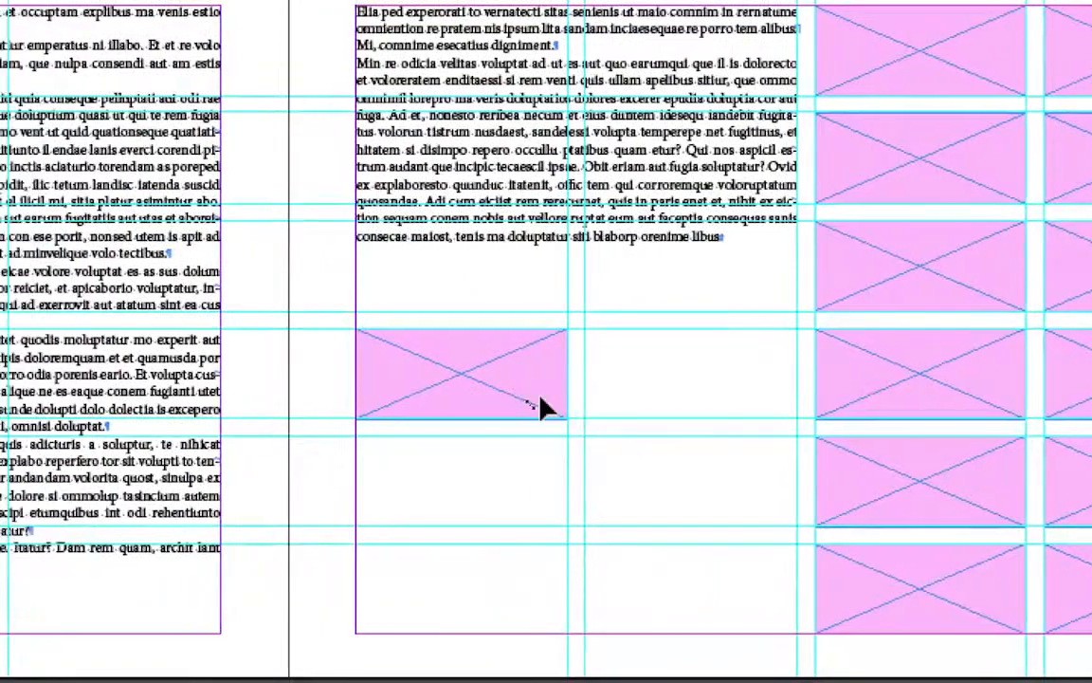
Step: Enlarge the remaining placeholder below page 11's text frame to span two columns and the lower three rows
left_click(458, 452)
left_click_drag(462, 456, 574, 581)
left_click_drag(588, 451, 635, 485)
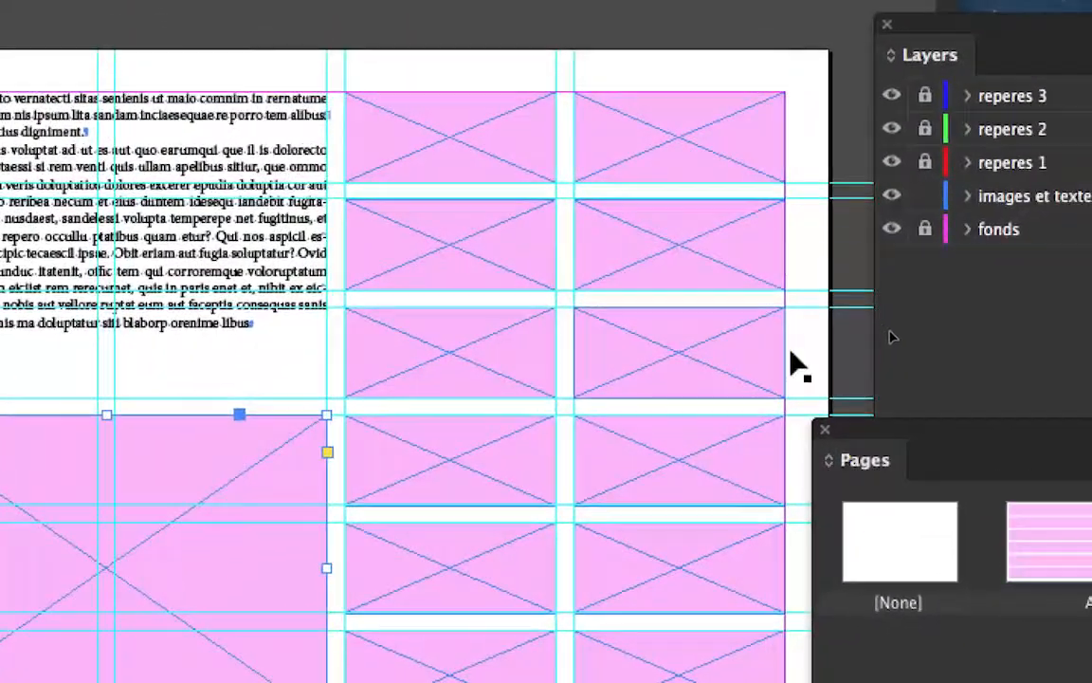
Step: Replace the six placeholders beside page 11's text frame with one, deleting five and enlarging the other to two columns and three rows
left_click_drag(798, 354, 482, 243)
key("Delete")
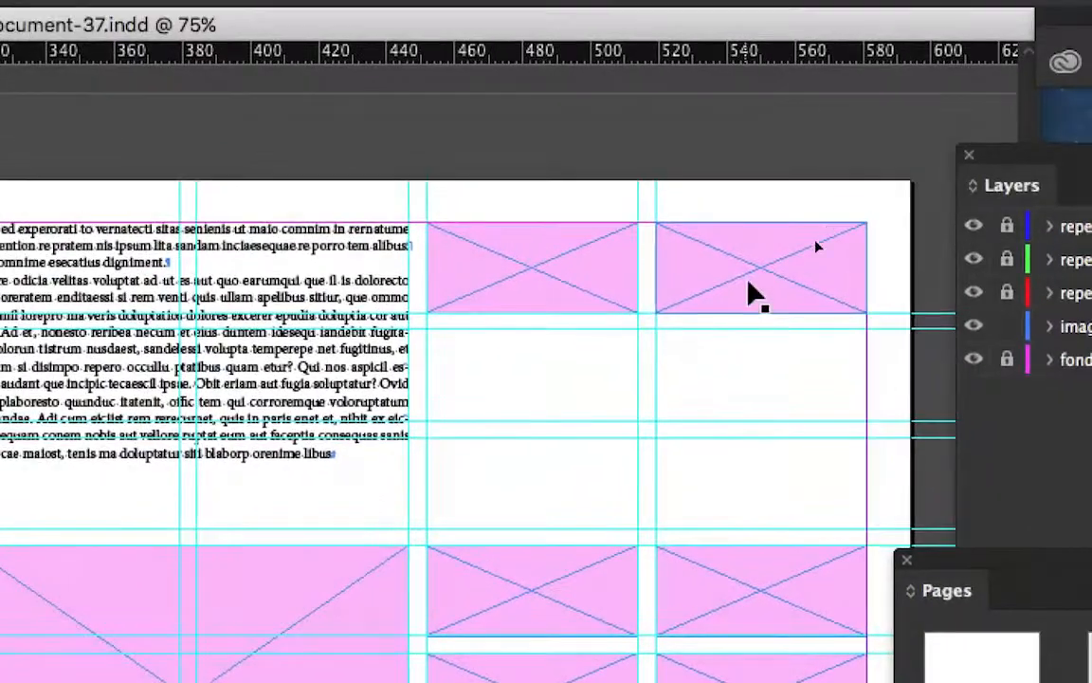
left_click(667, 152)
key("Delete")
left_click(735, 286)
left_click_drag(739, 292, 960, 505)
Step: Merge the six placeholders in page 11's lower outer quarter, deleting five and enlarging the remaining one to two columns by three rows
left_click_drag(783, 365, 746, 387)
key("Delete")
left_click_drag(575, 671, 579, 497)
key("Delete")
left_click_drag(720, 432, 946, 641)
left_click_drag(793, 477, 790, 477)
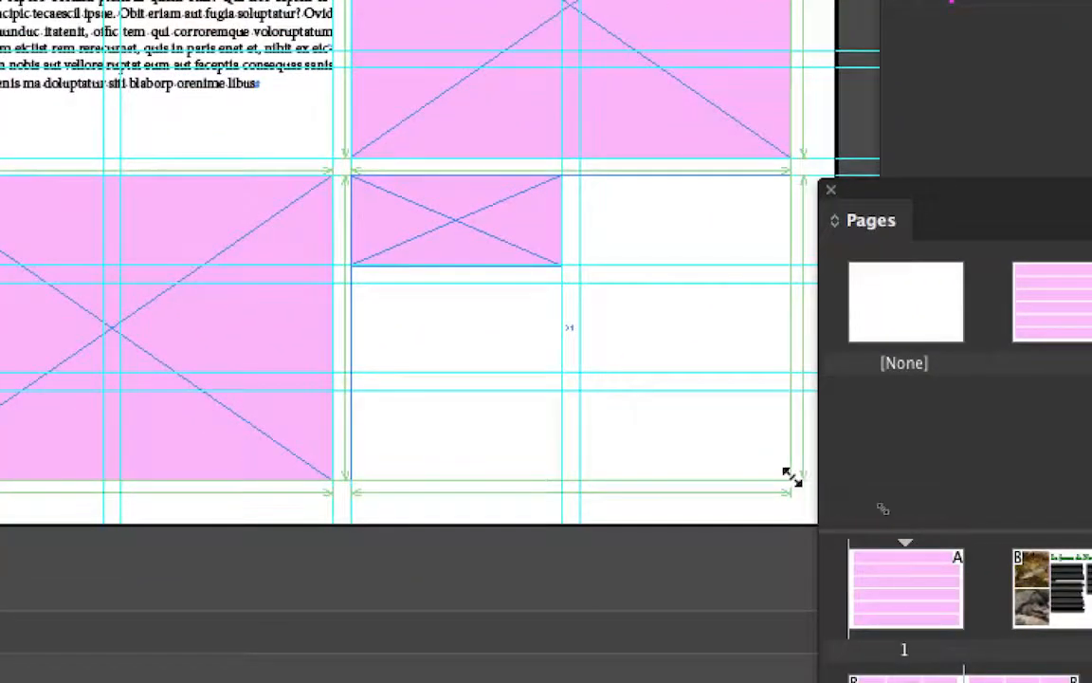
left_click(580, 500)
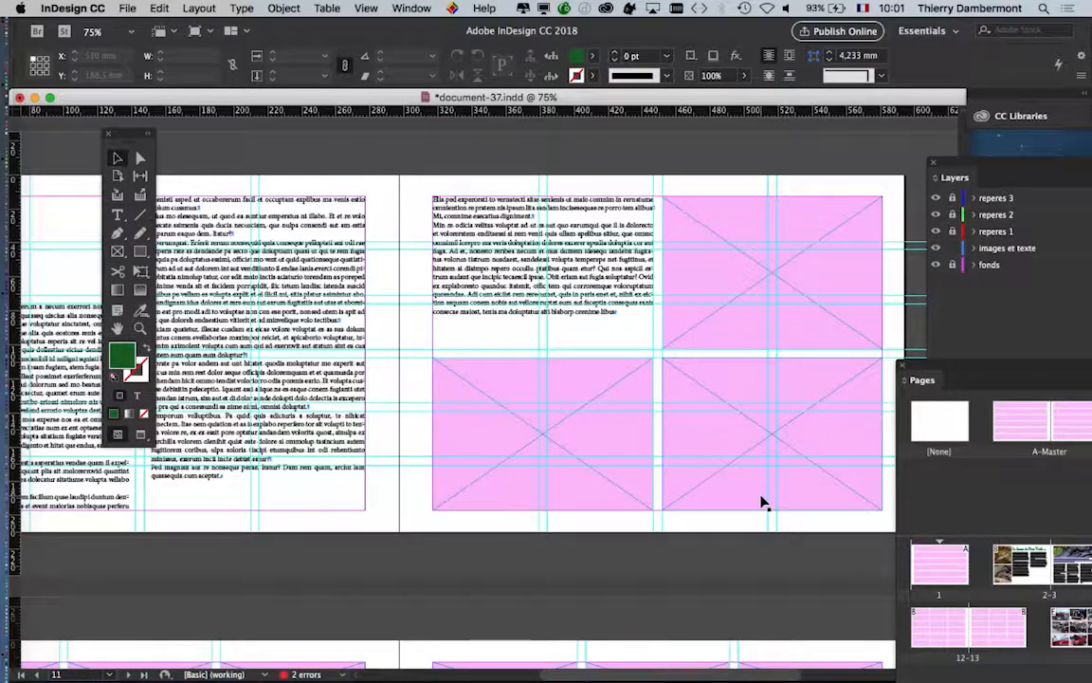
Step: Shorten the two outer-column frames on page 11 to two grid rows each, leaving a two-row gap between them
key("super+equal")
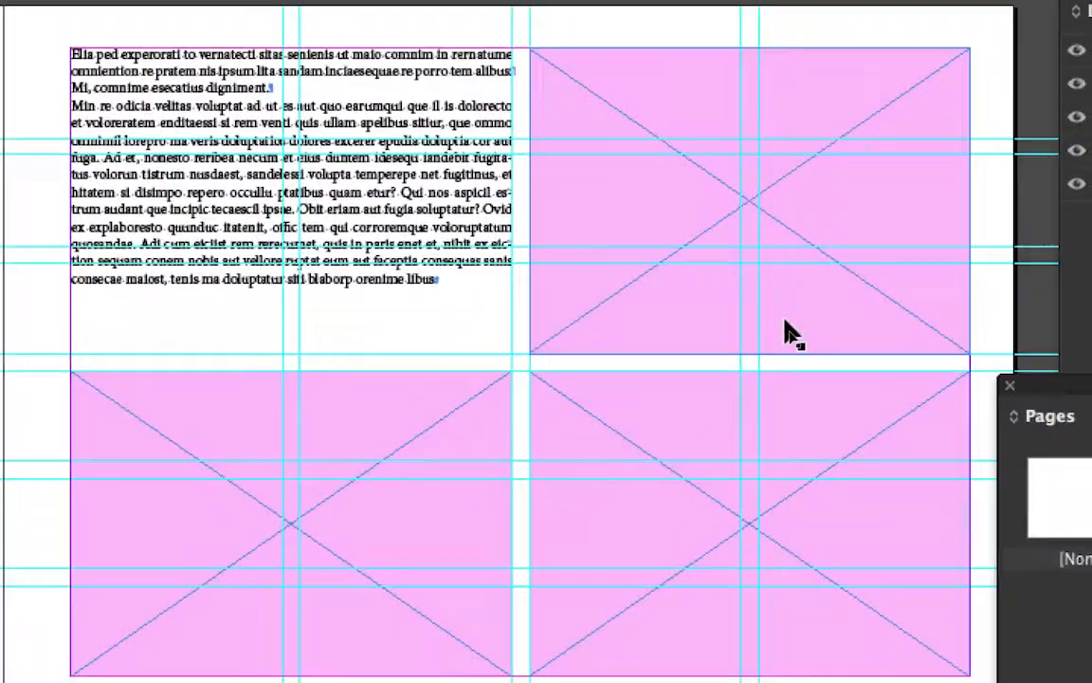
left_click(787, 332)
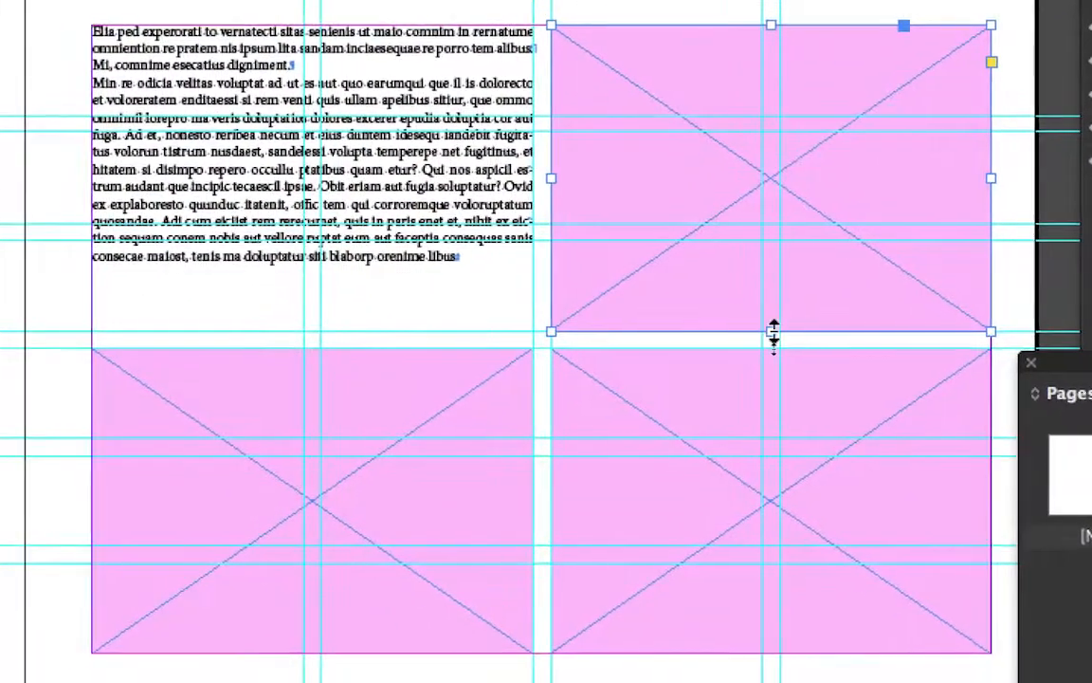
left_click_drag(748, 353, 771, 268)
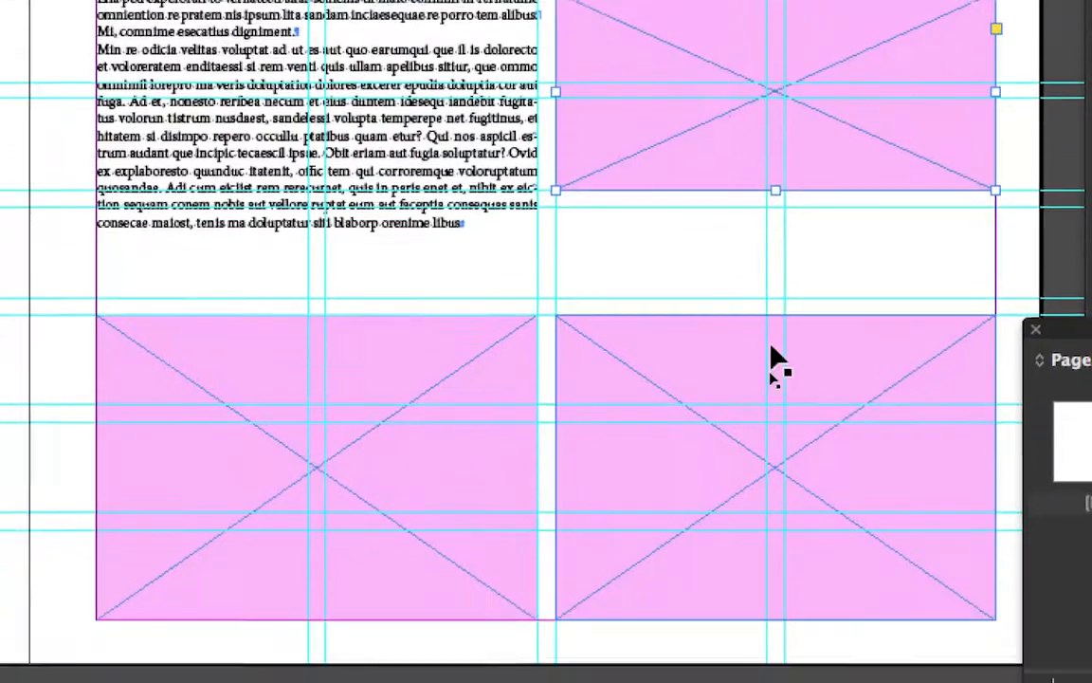
left_click(782, 332)
left_click_drag(774, 315, 778, 375)
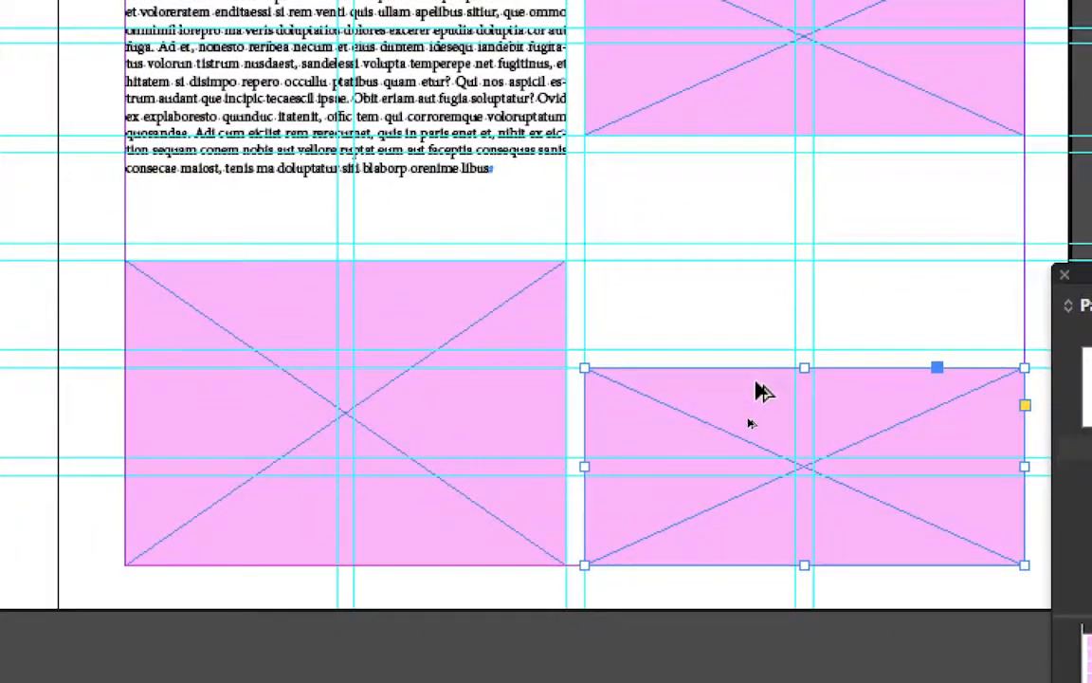
Step: Duplicate the lower outer-column frame into the two-row gap above it, and deselect it
left_click_drag(757, 381, 759, 321)
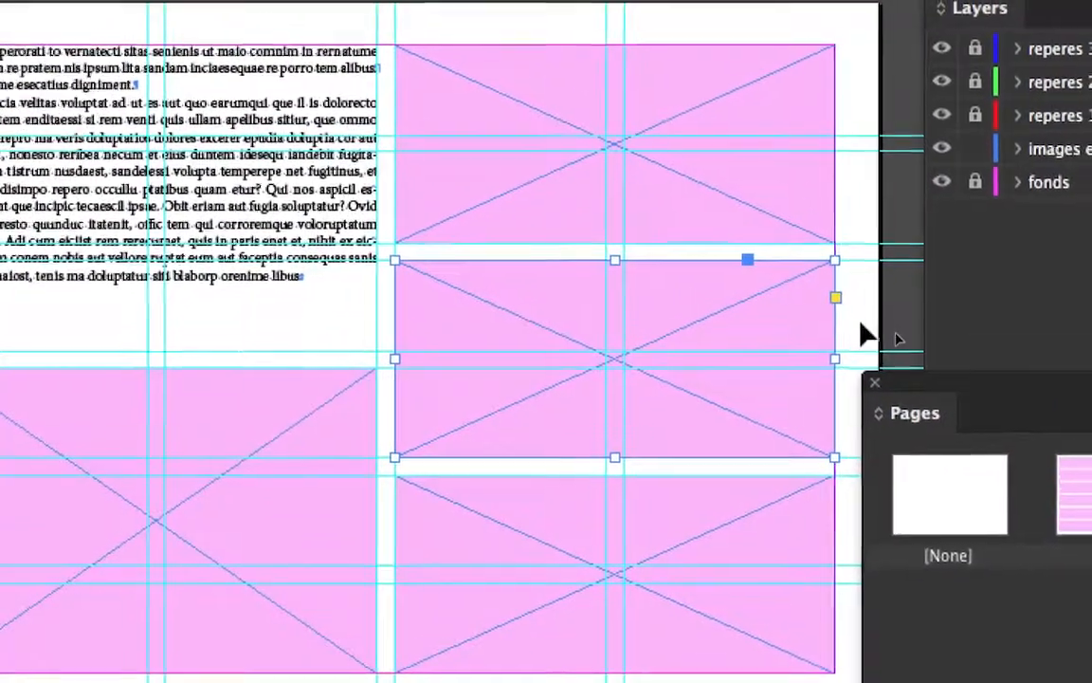
left_click(1063, 354)
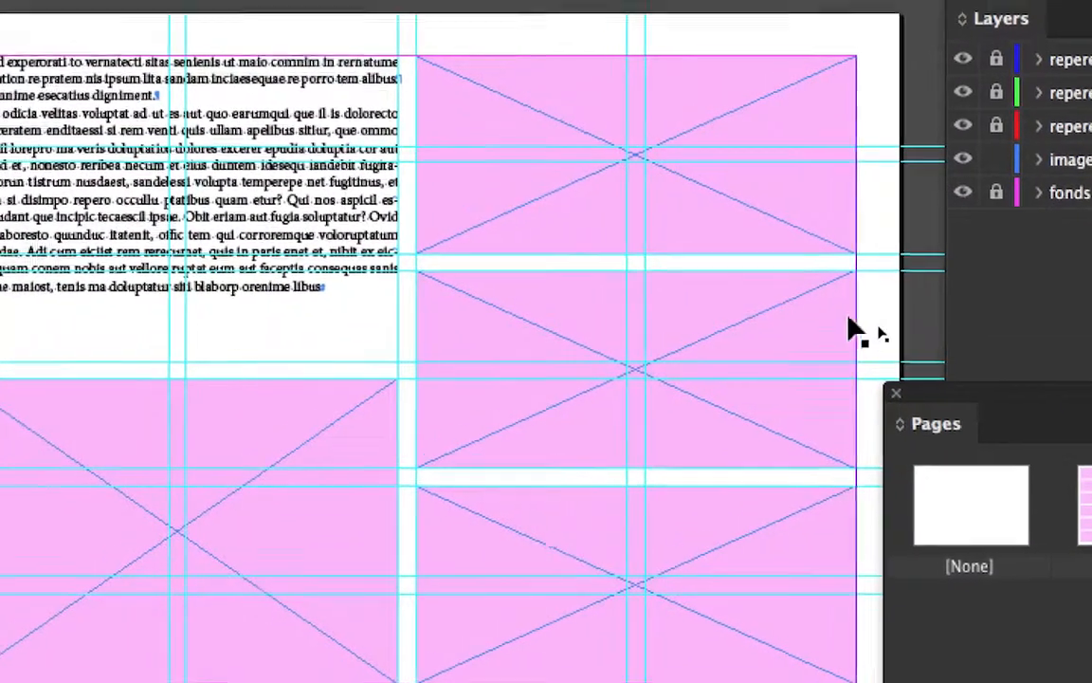
Step: Examine the Frame Fitting Options of the middle outer-column frame and close the dialog without changes
left_click(823, 317)
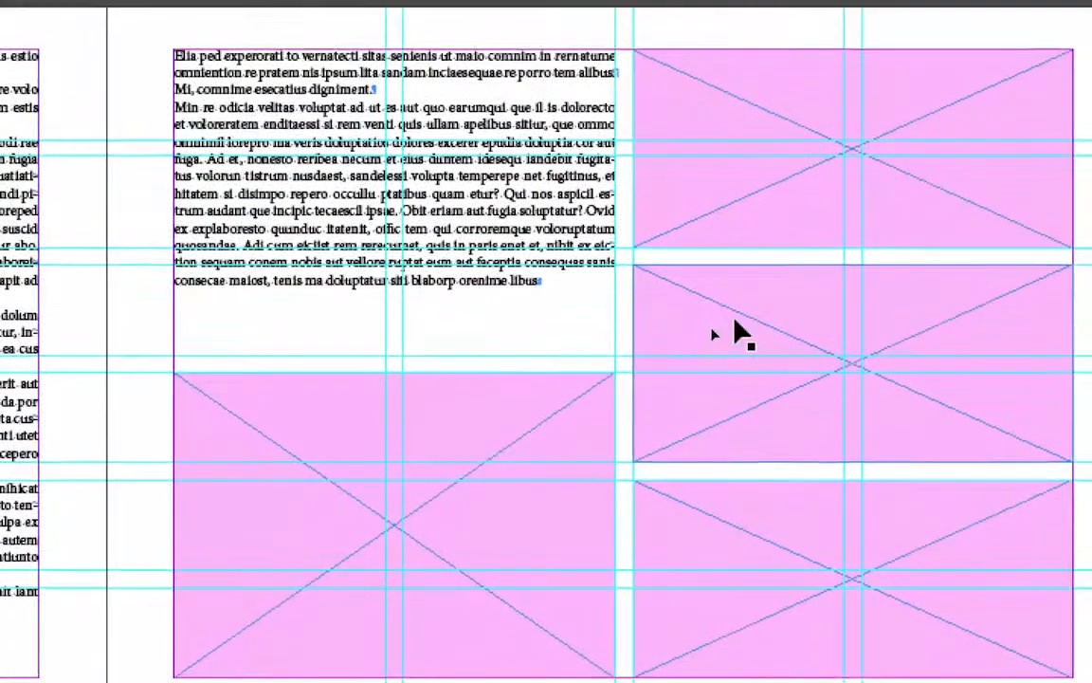
left_click(1062, 264)
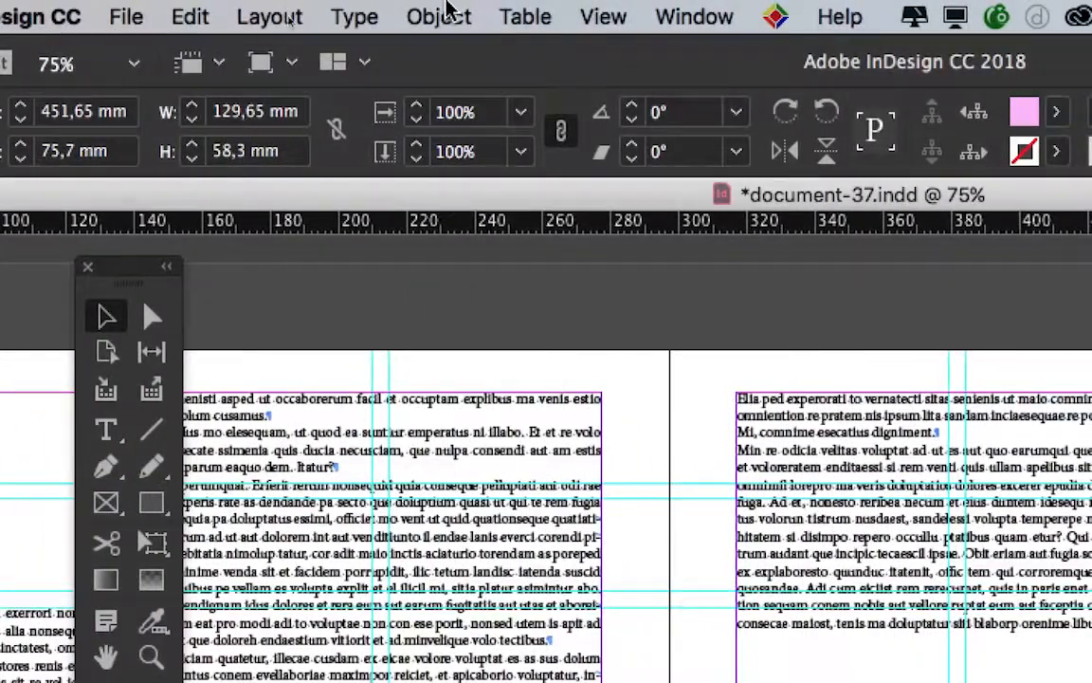
left_click(441, 15)
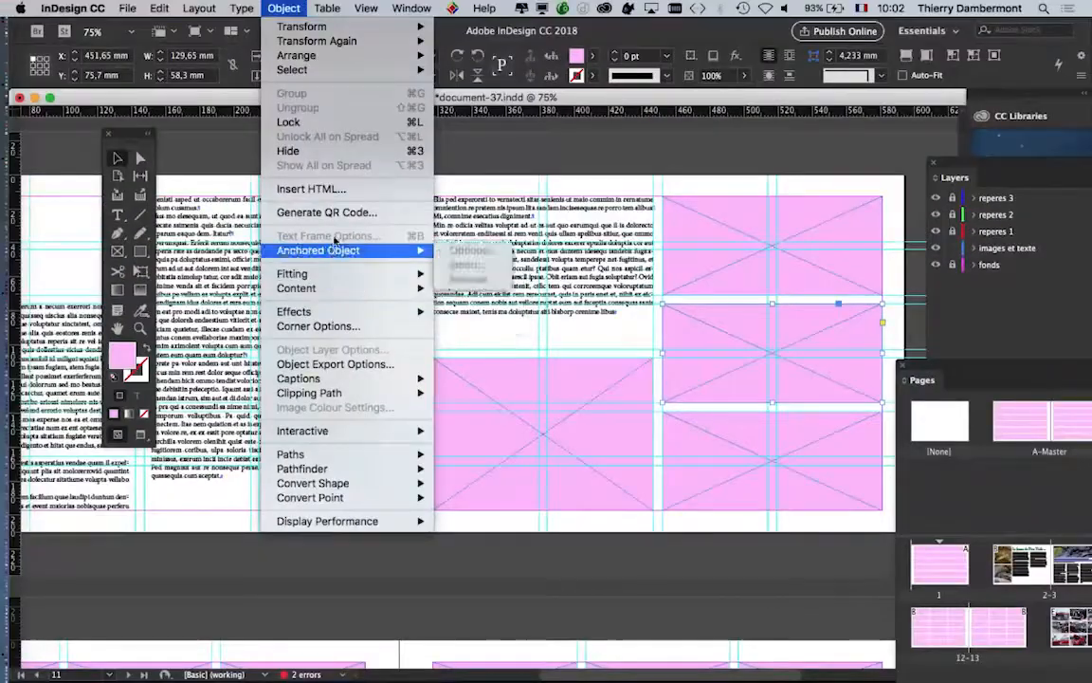
mouse_move(325, 277)
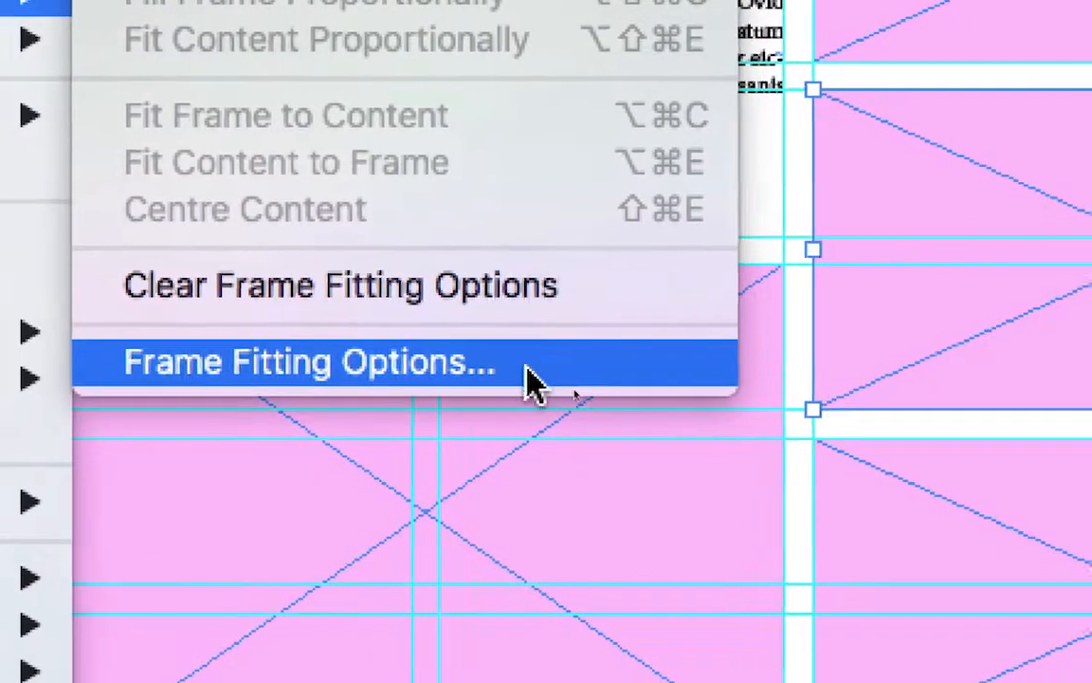
left_click(531, 380)
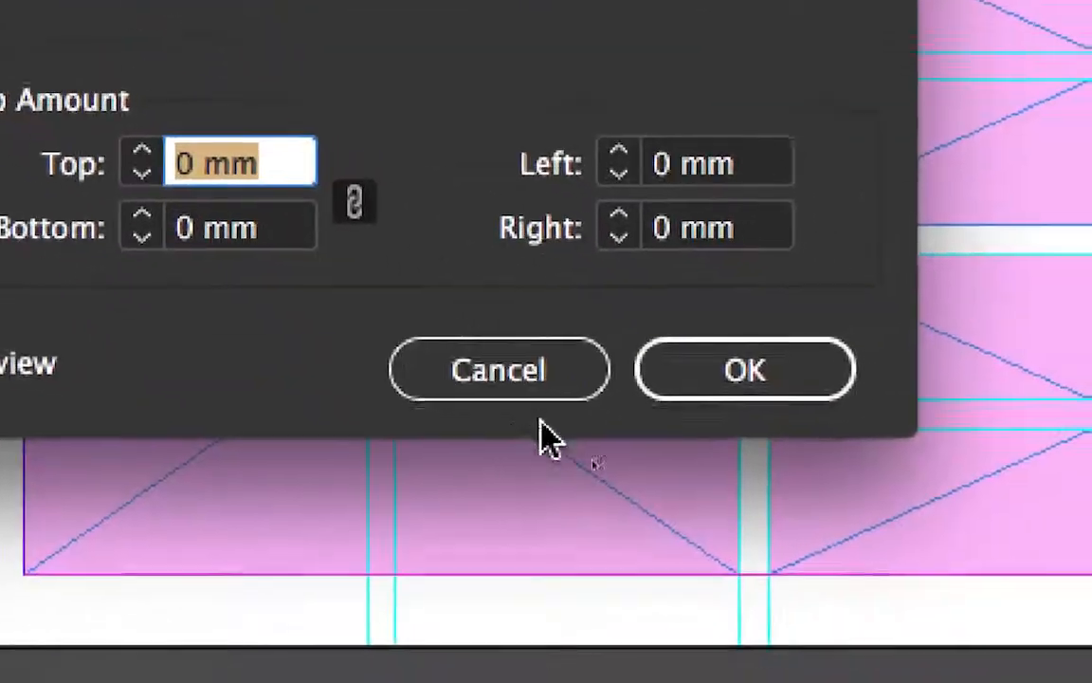
left_click(533, 372)
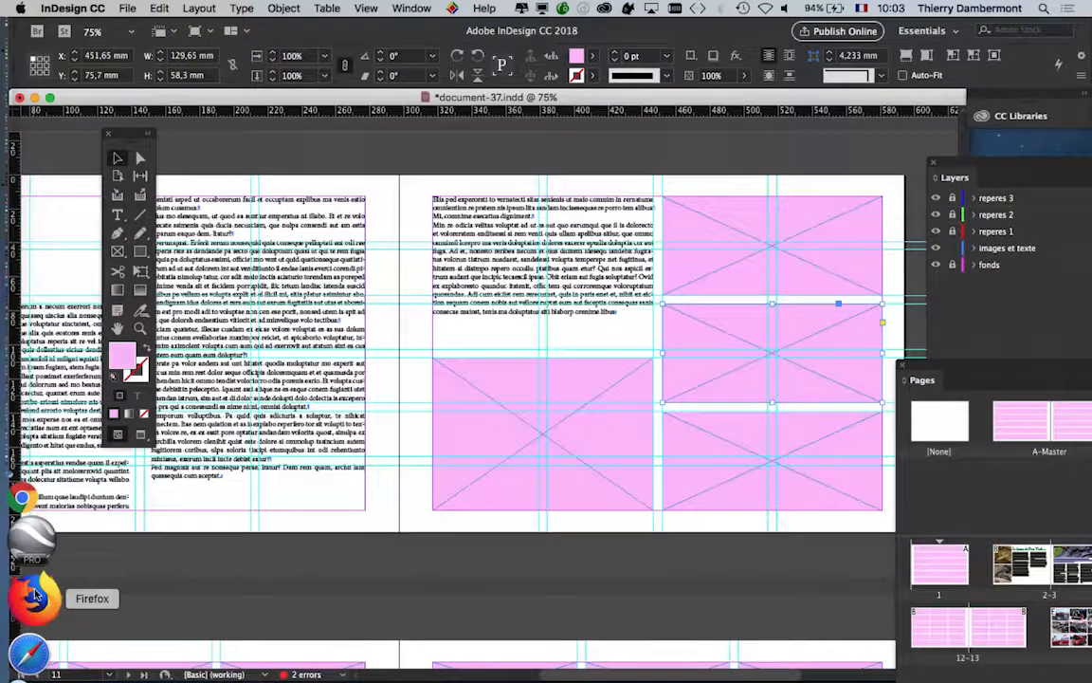
Step: Switch to Firefox and open the Google home page in a new tab
left_click(38, 595)
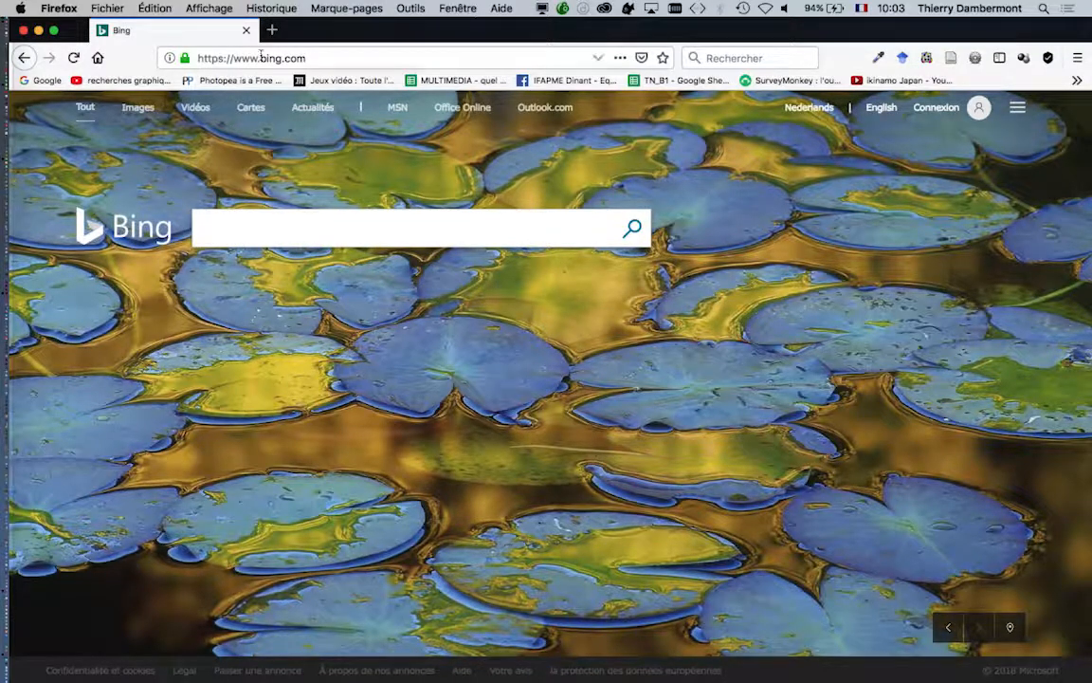
key("super+t")
left_click(52, 81)
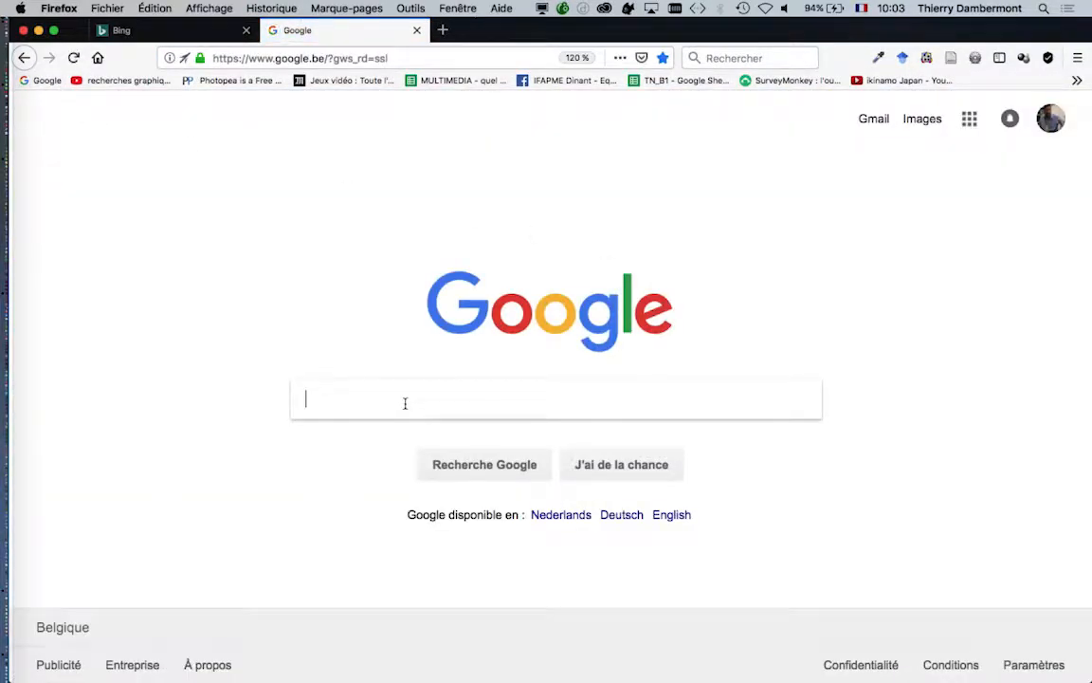
Step: Search Google Images for "giraffe"
key("super+minus")
key("super+minus")
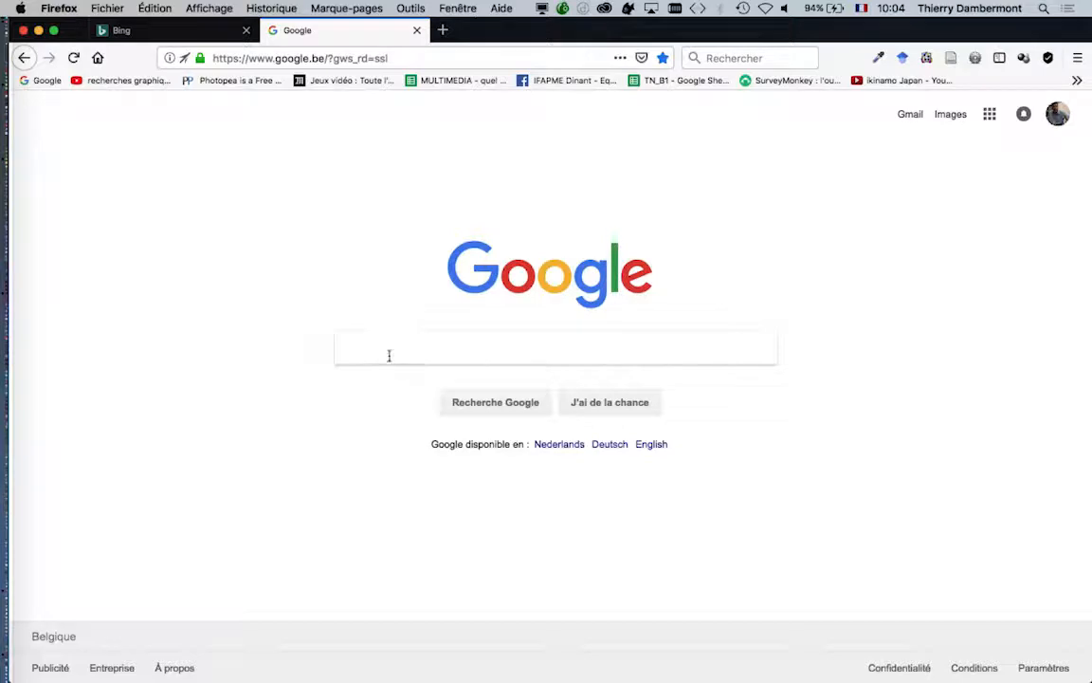
type("giraffe")
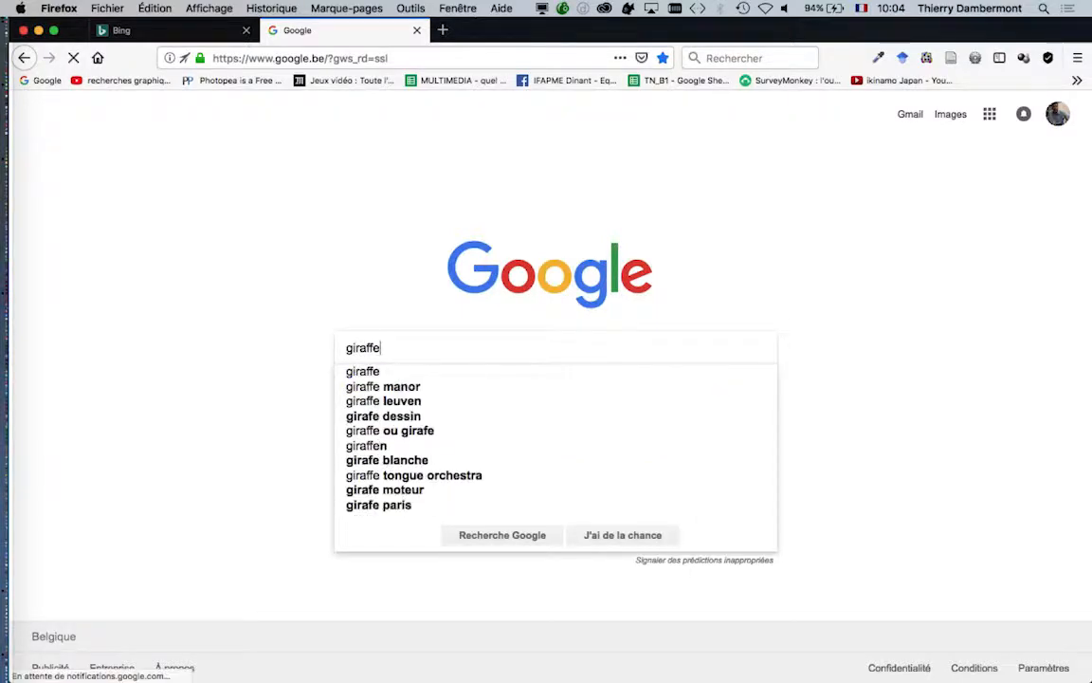
key("Return")
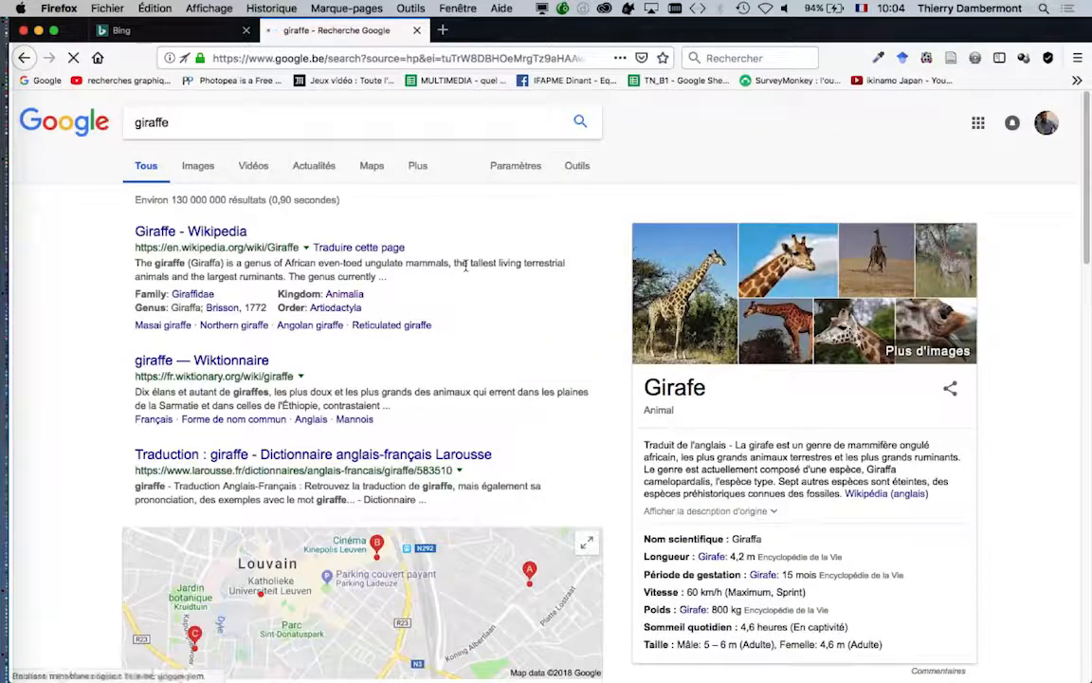
left_click(197, 169)
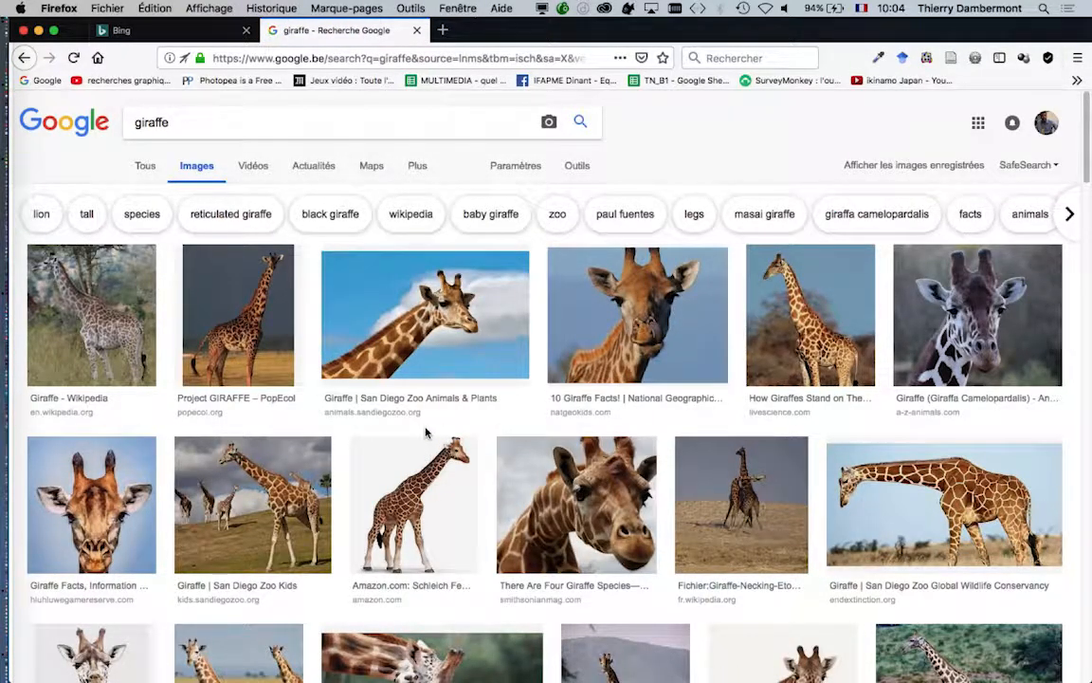
Step: View the San Diego Zoo photo of a giraffe against the blue sky at full size, and close the Google and image tabs
left_click(469, 326)
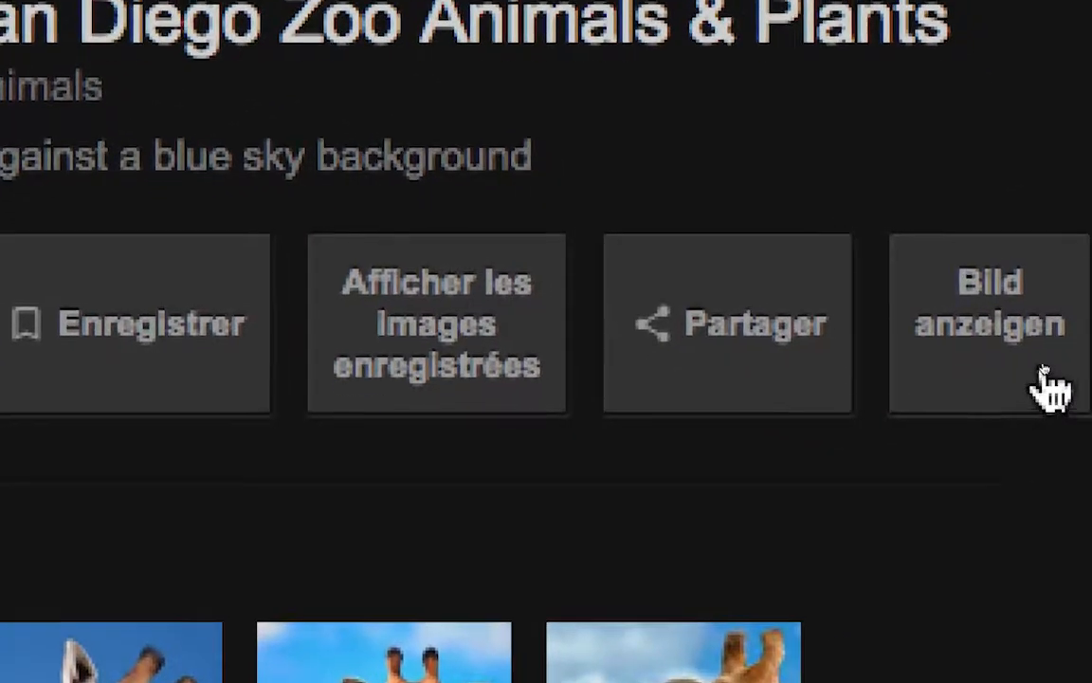
left_click(1048, 388)
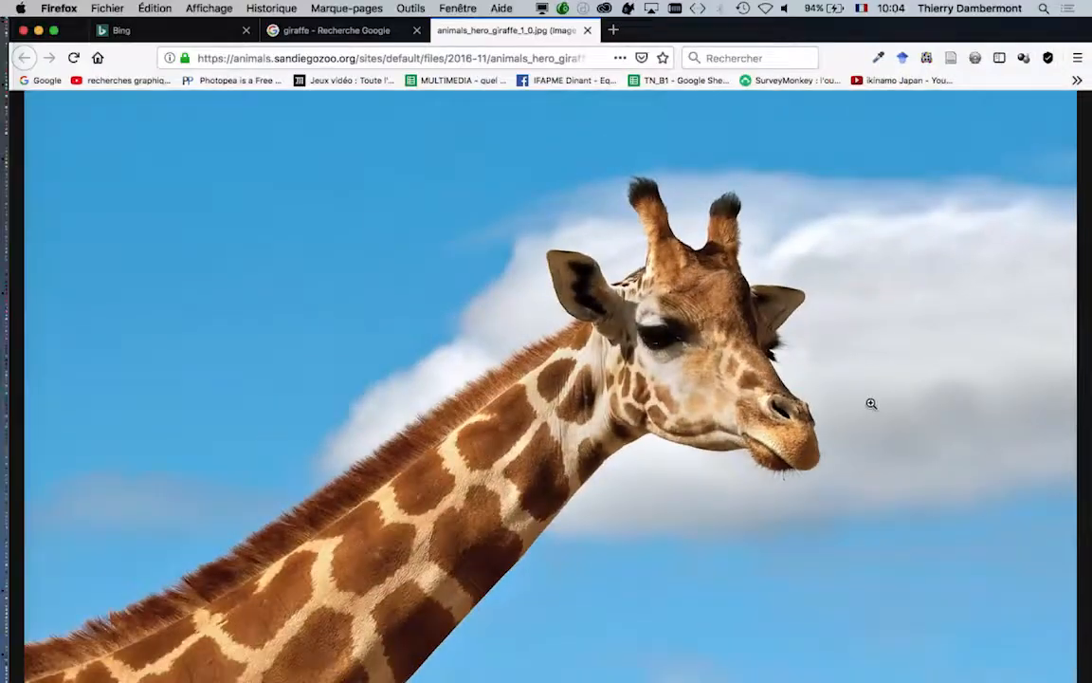
left_click(416, 30)
left_click(417, 30)
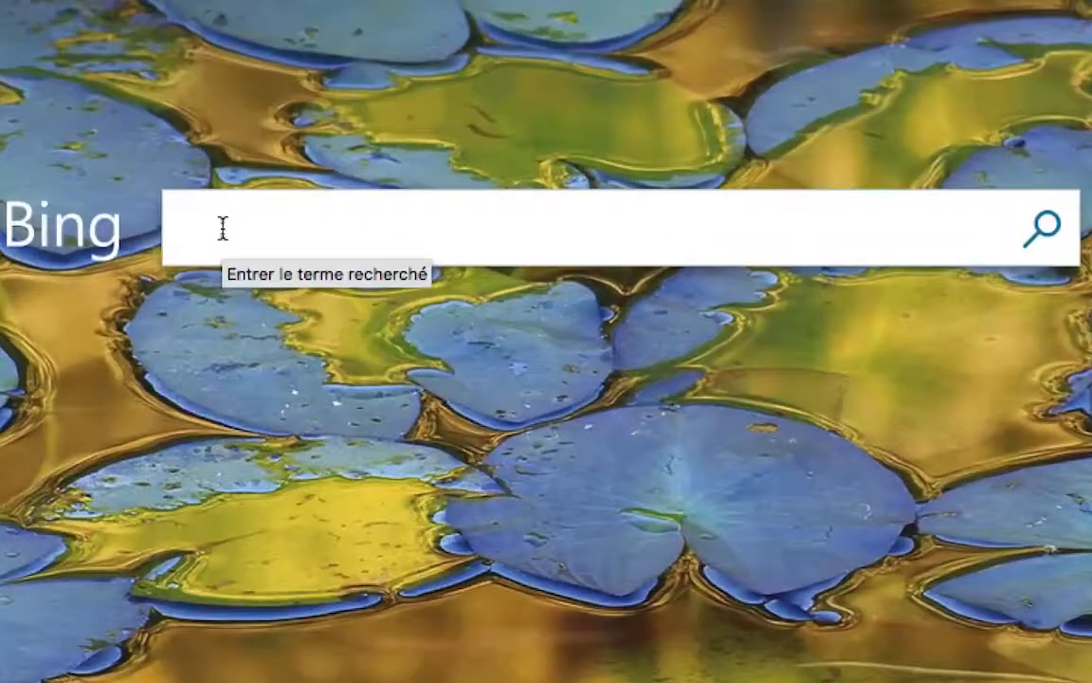
Step: Search Bing for giraffe "public domain" and show the image results
type("giraffe ")
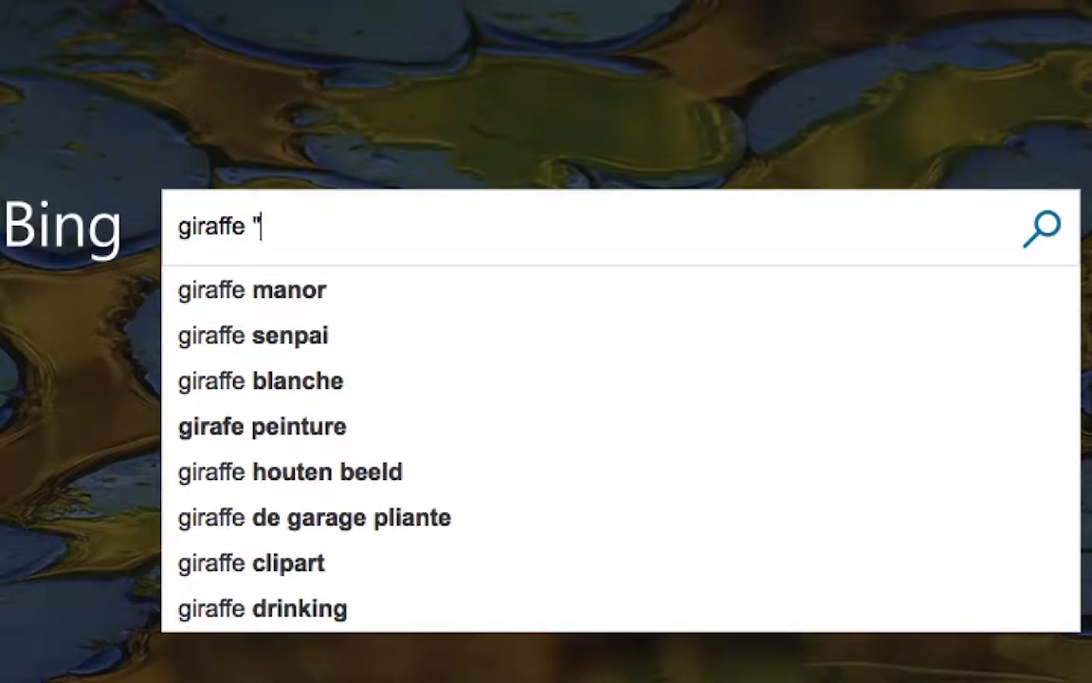
type("\"publicd")
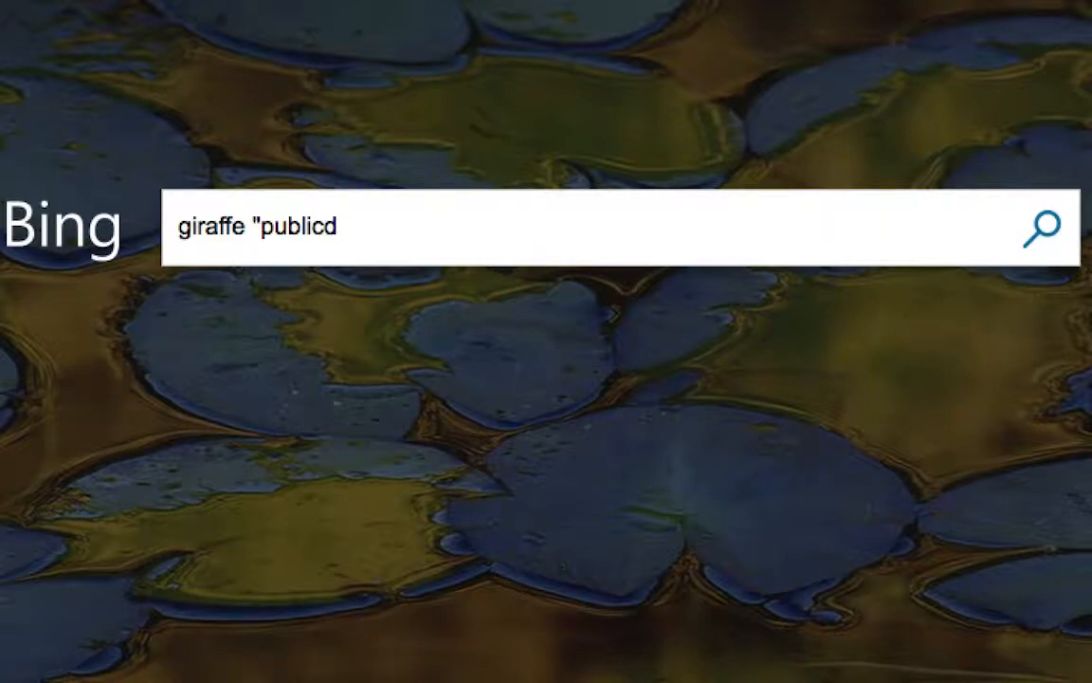
key("BackSpace")
type("domain\"")
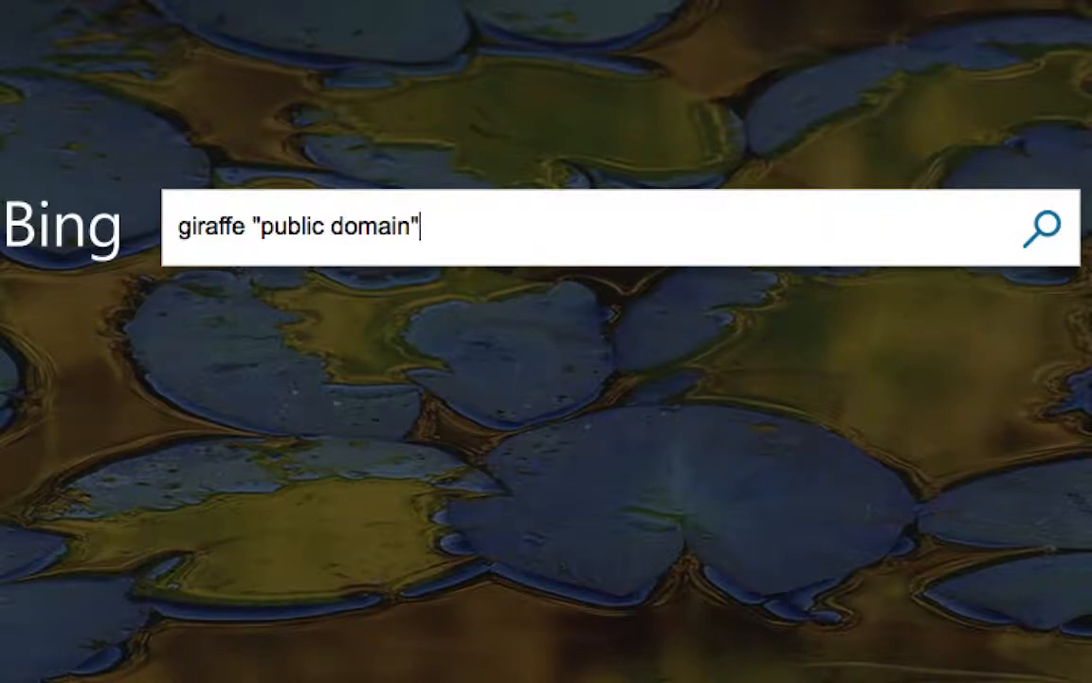
key("Return")
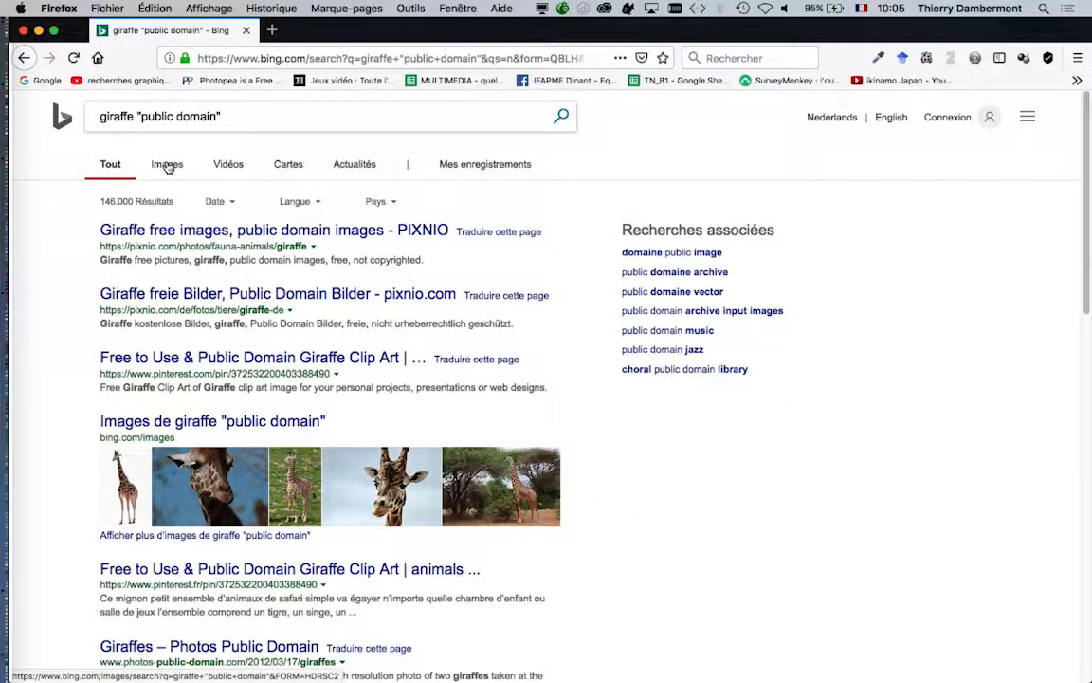
left_click(167, 166)
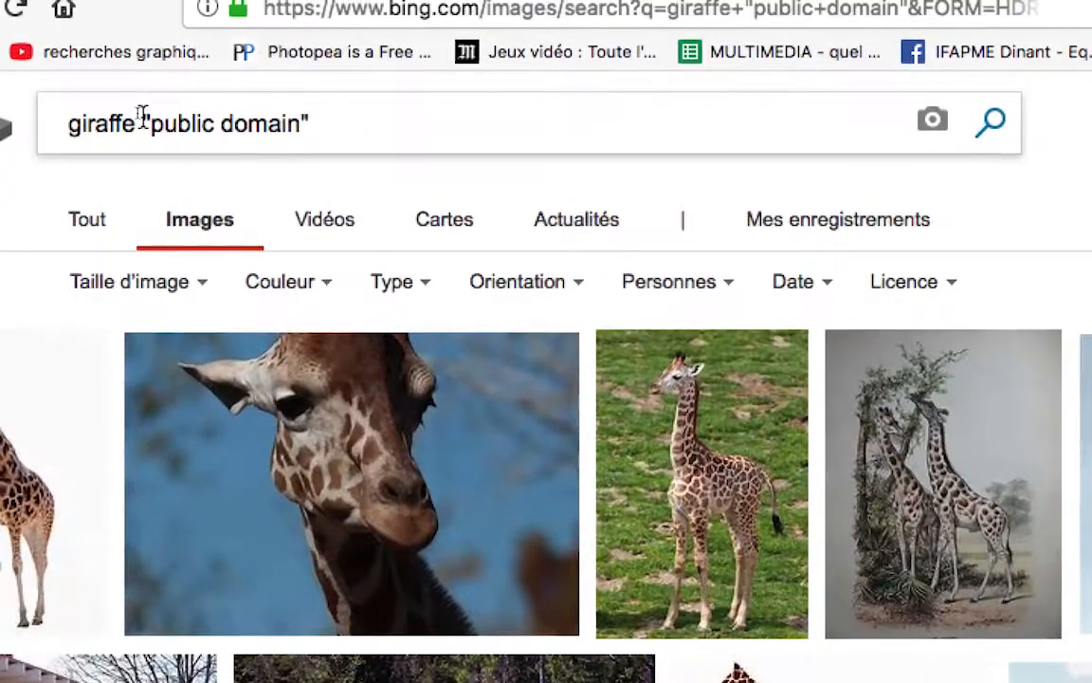
left_click_drag(127, 107, 293, 107)
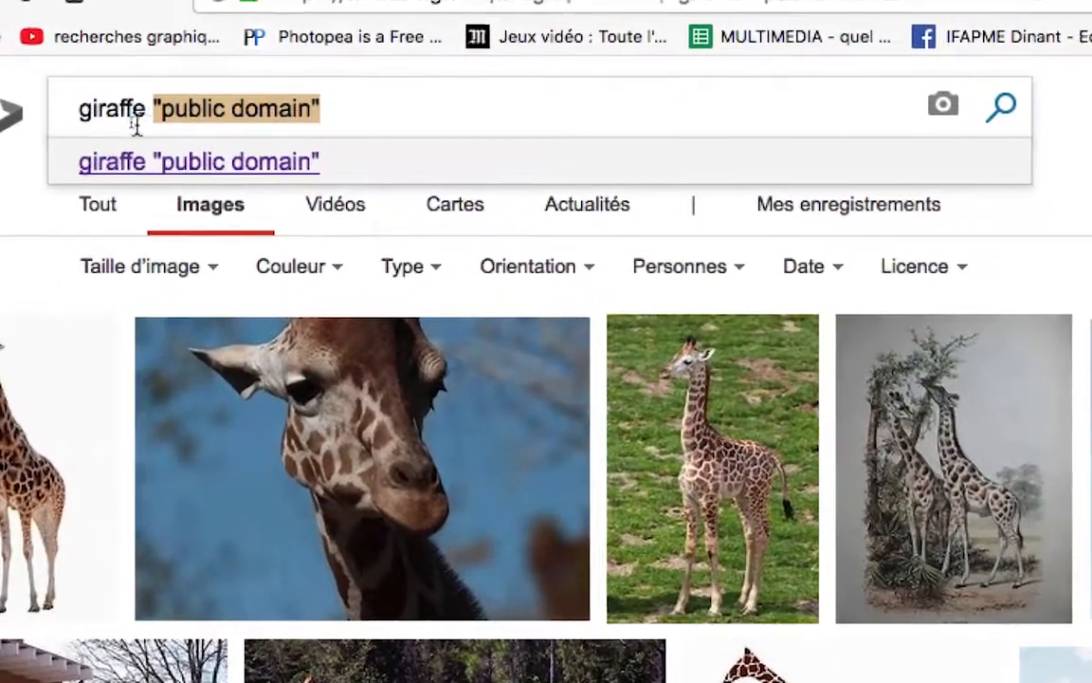
left_click(106, 68)
left_click_drag(141, 118, 58, 118)
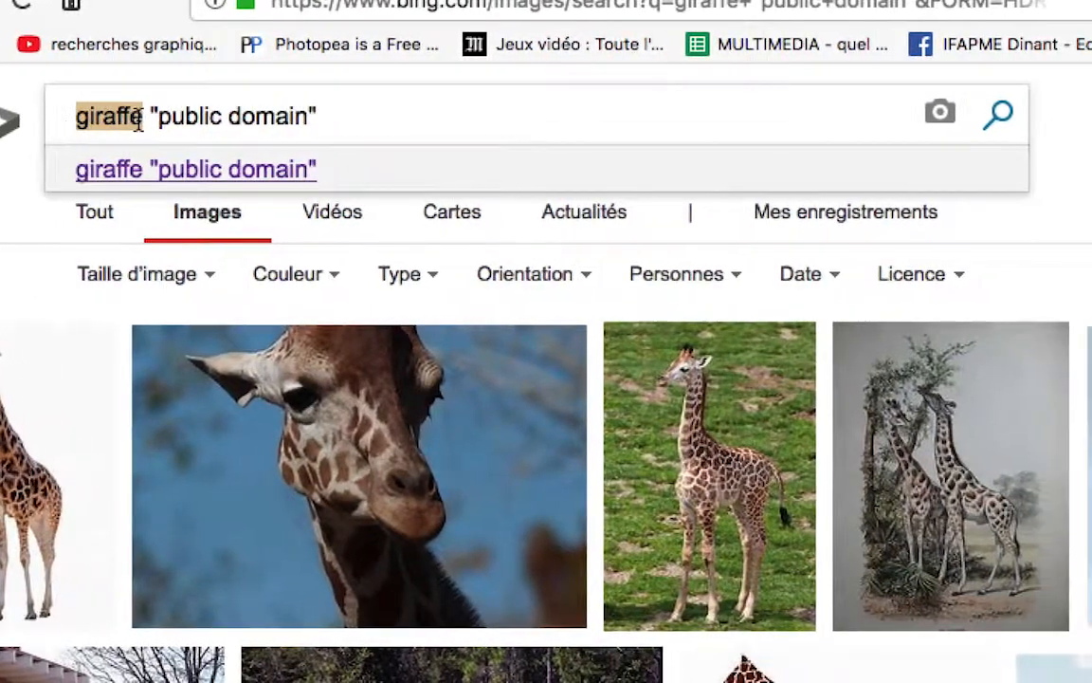
left_click(195, 119)
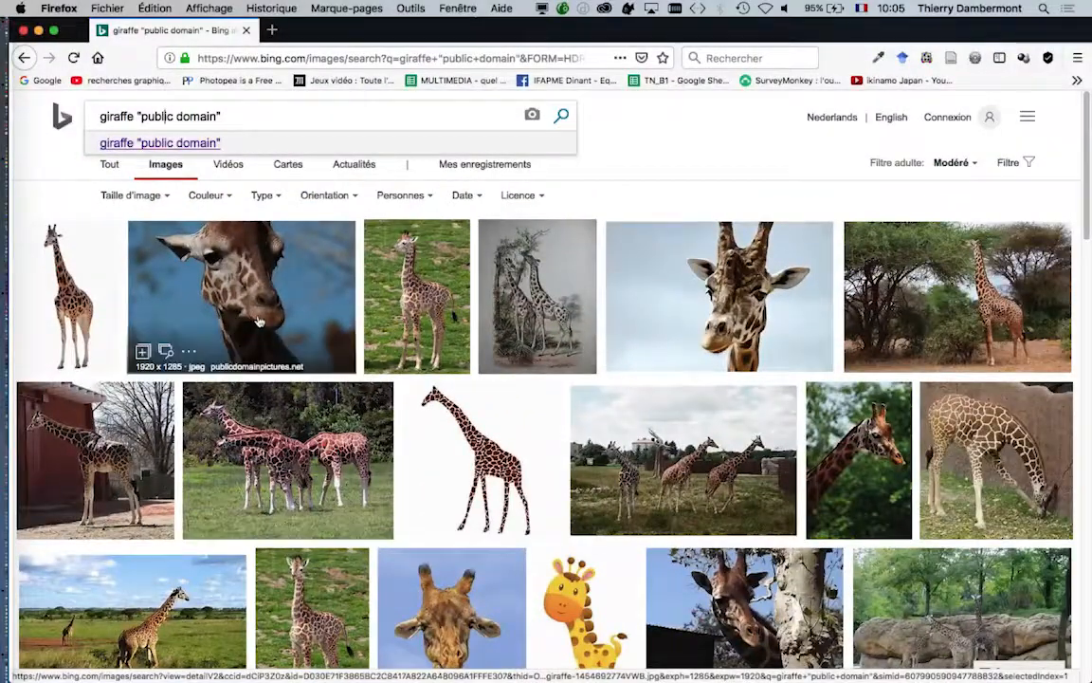
Step: Look through the public domain giraffe image results, checking the pictures' sizes and source sites
scroll(680, 432, "down", 1)
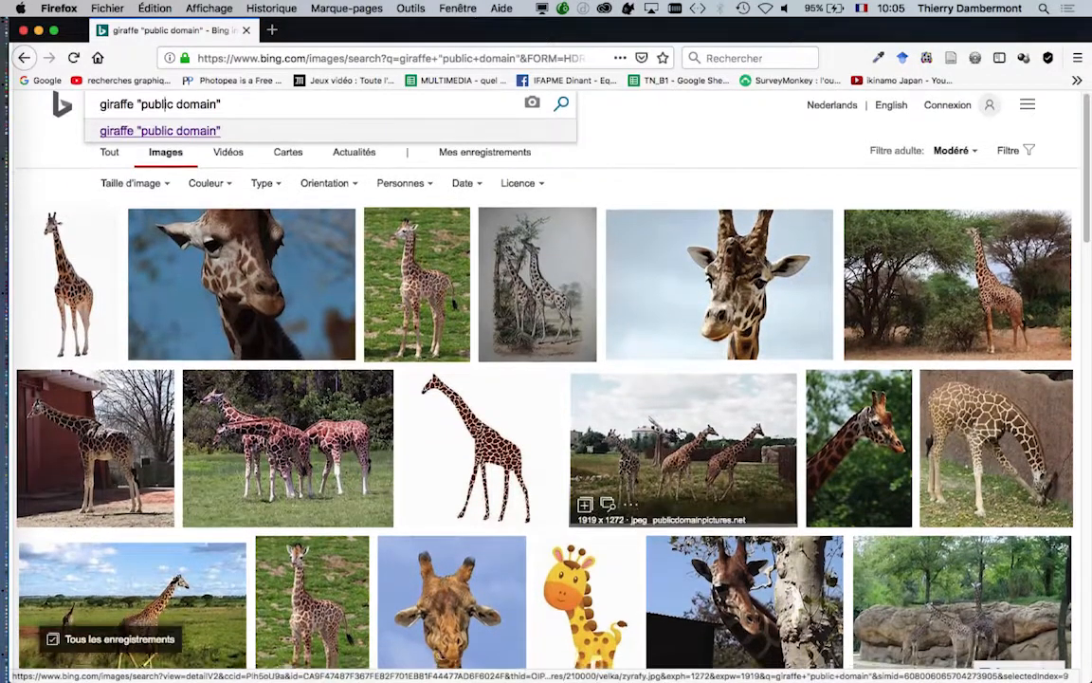
scroll(1010, 445, "down", 3)
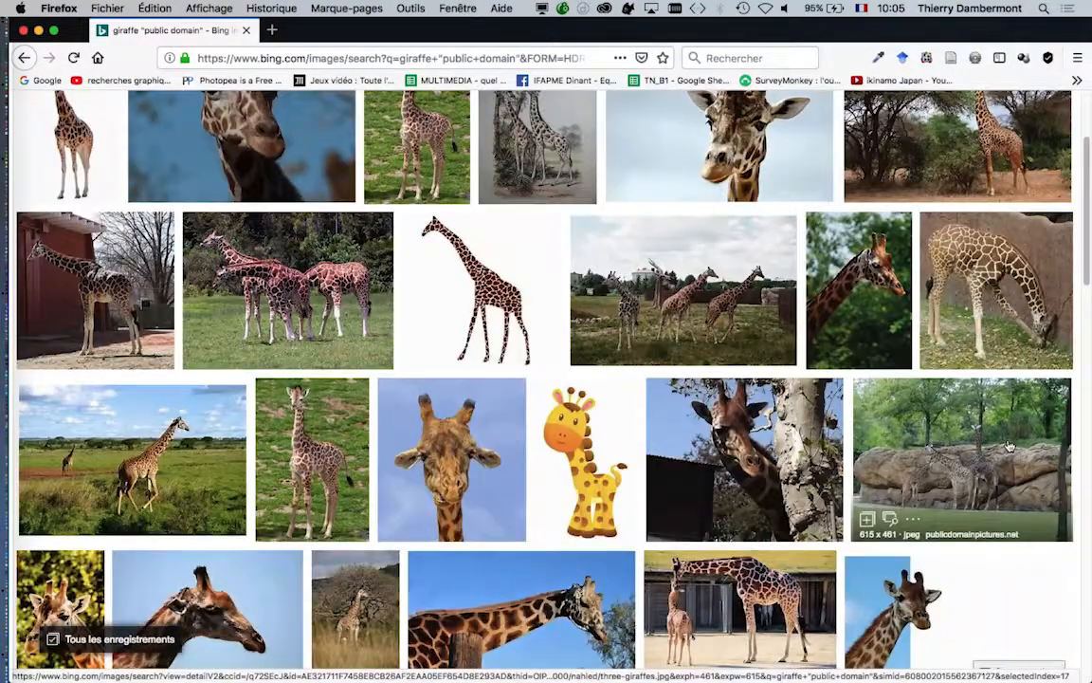
scroll(1010, 445, "down", 1)
scroll(389, 408, "down", 3)
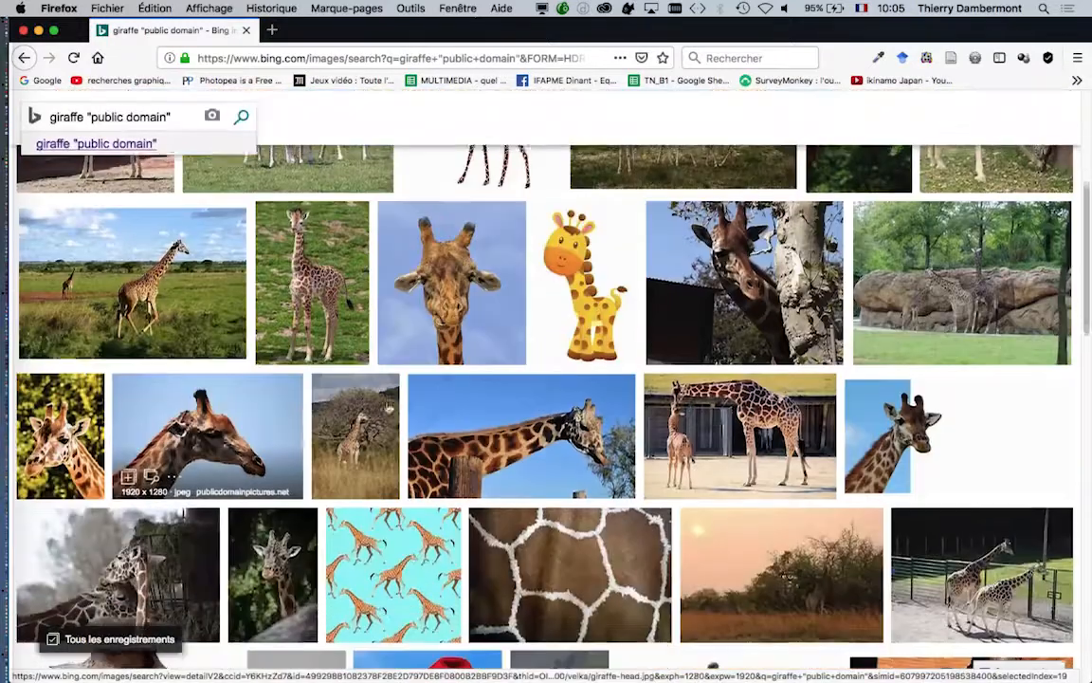
scroll(491, 361, "down", 3)
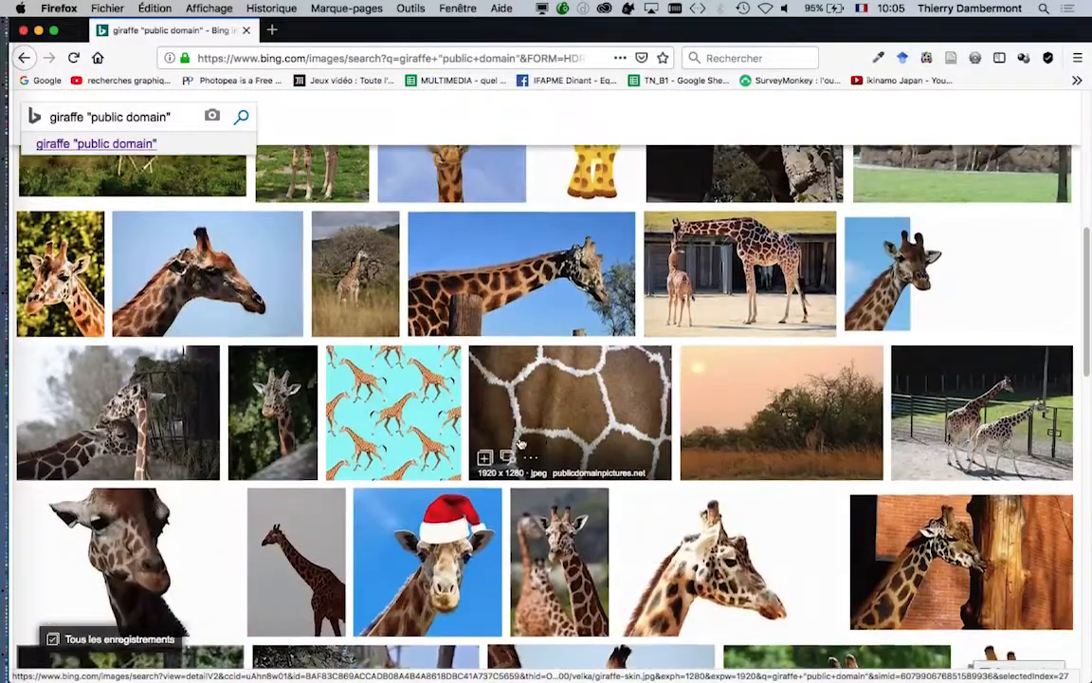
scroll(520, 444, "down", 3)
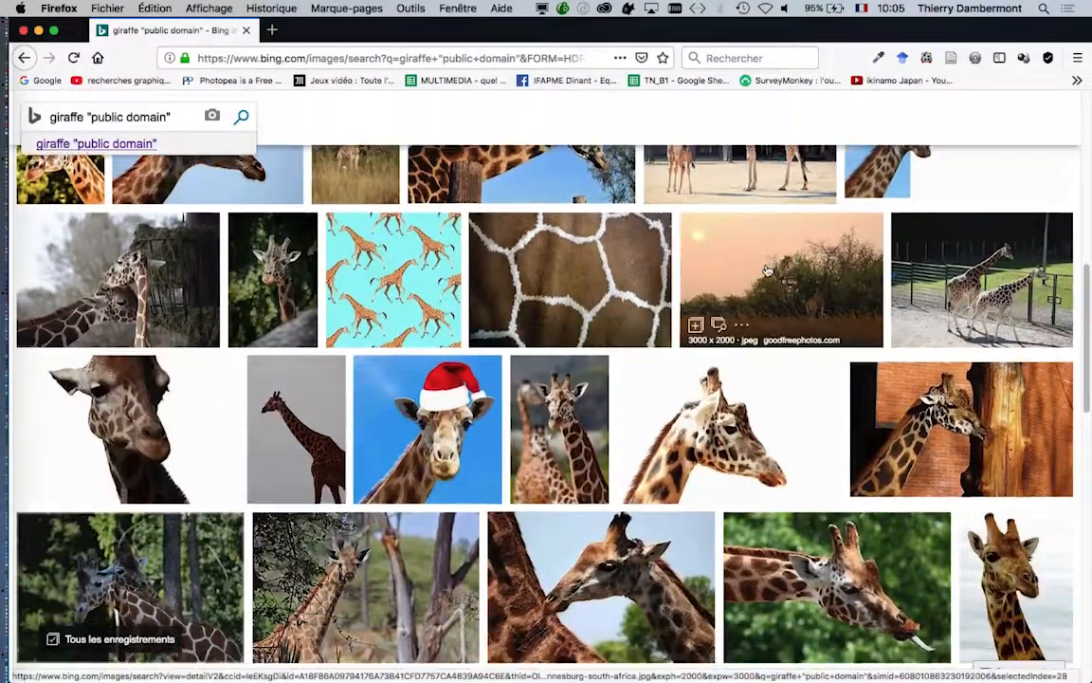
scroll(768, 271, "down", 2)
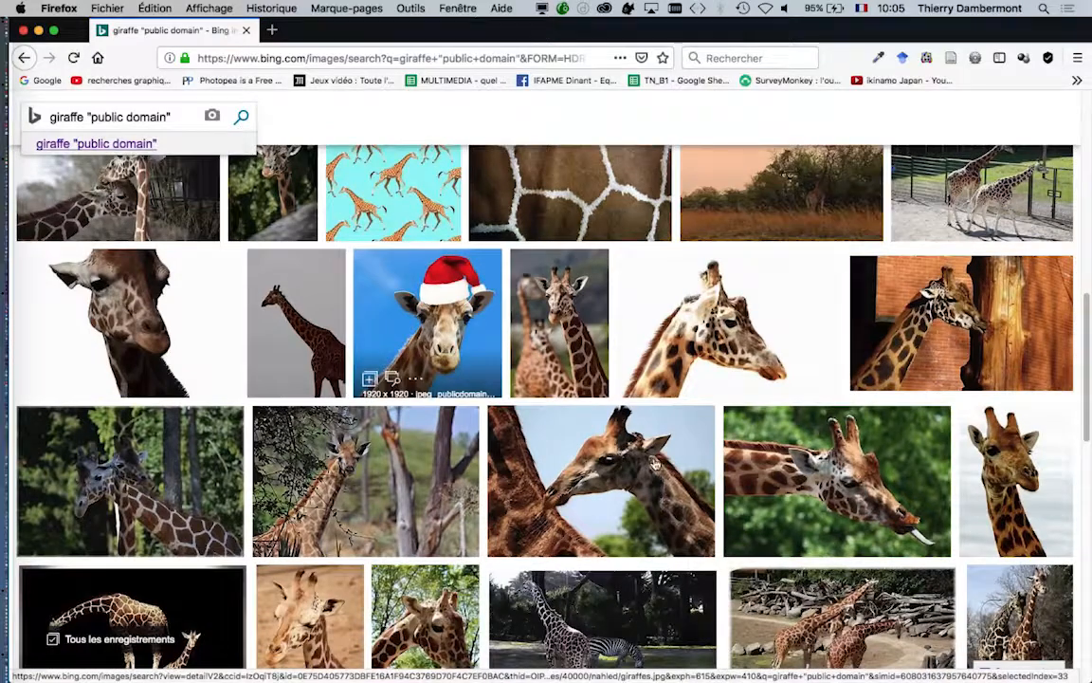
scroll(654, 462, "down", 1)
scroll(888, 460, "down", 15)
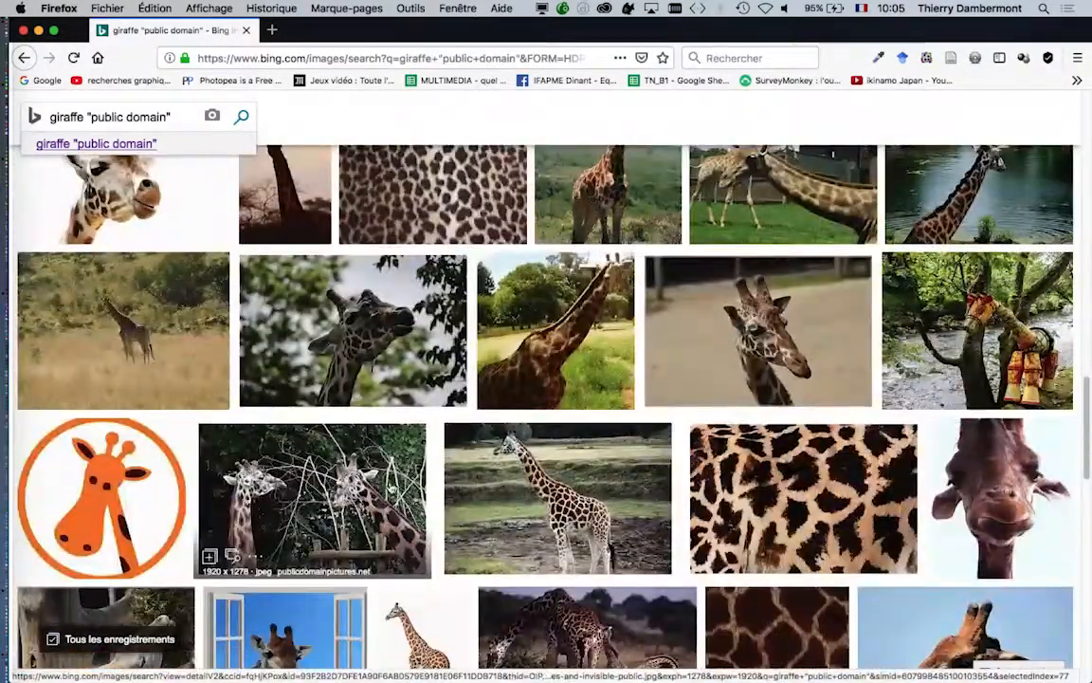
scroll(599, 442, "down", 5)
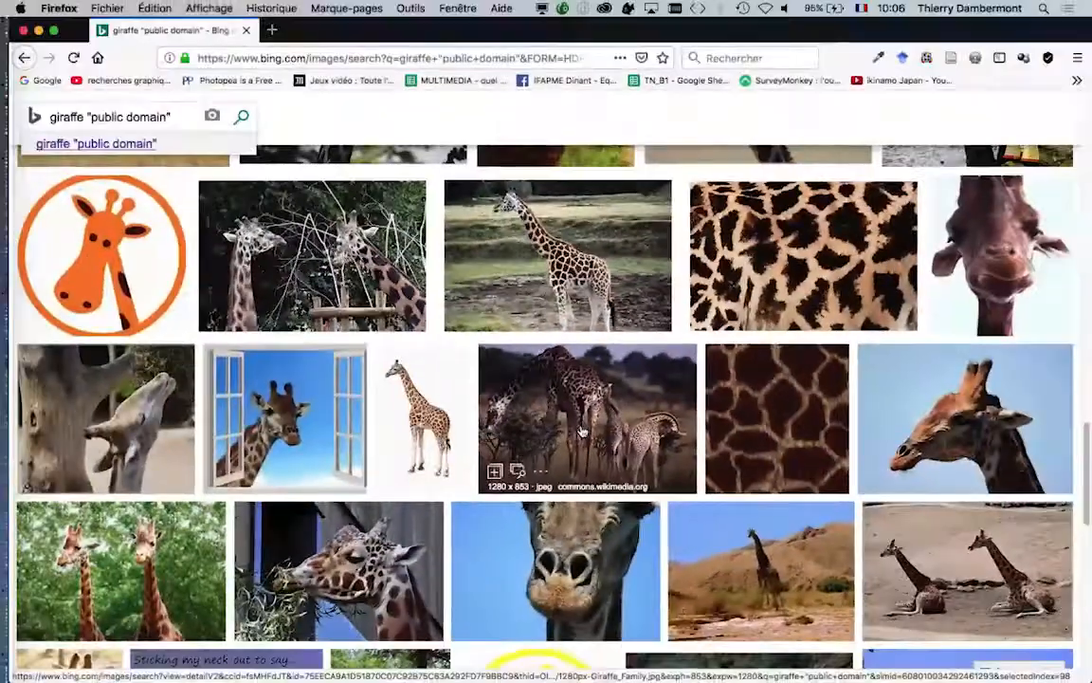
scroll(390, 330, "down", 10)
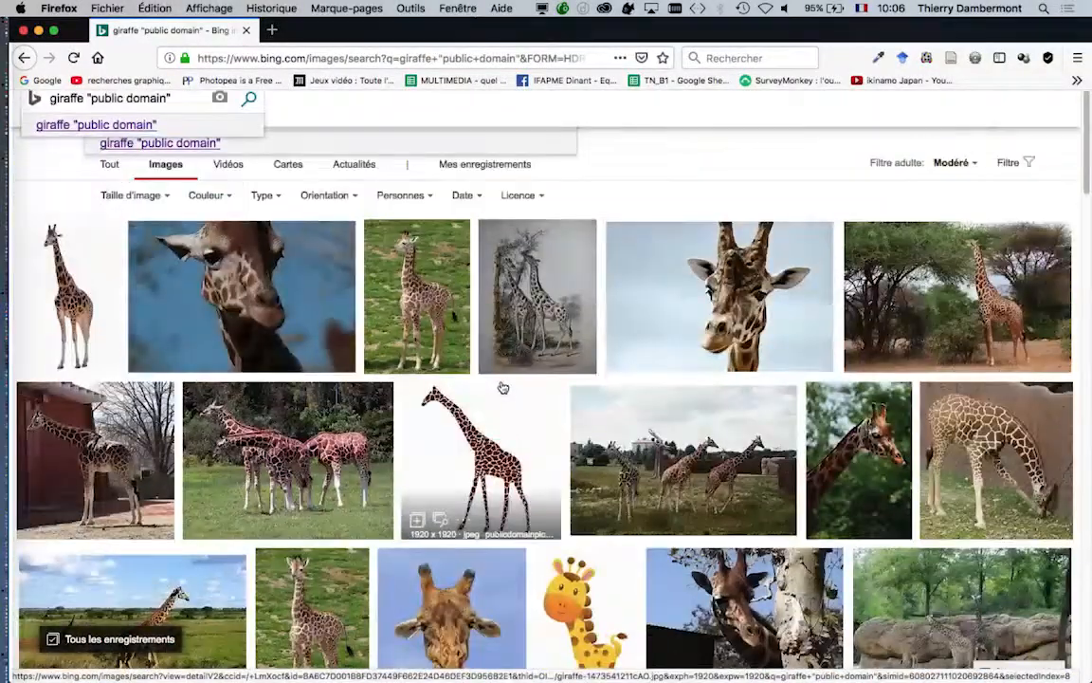
scroll(503, 379, "down", 10)
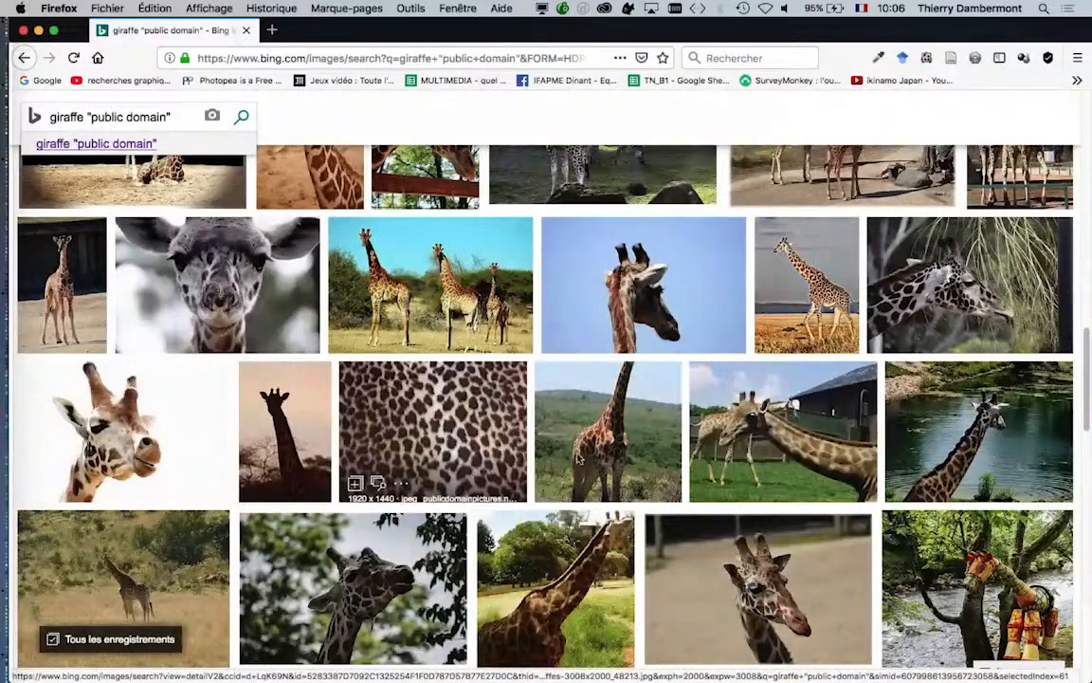
scroll(578, 458, "down", 10)
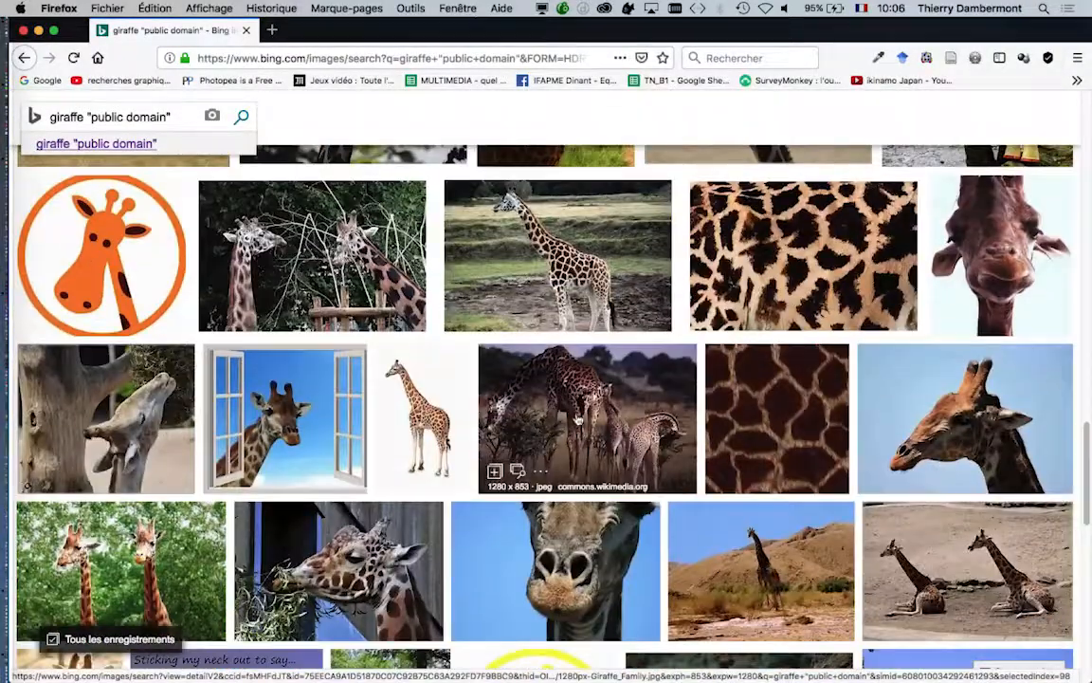
scroll(577, 420, "down", 1)
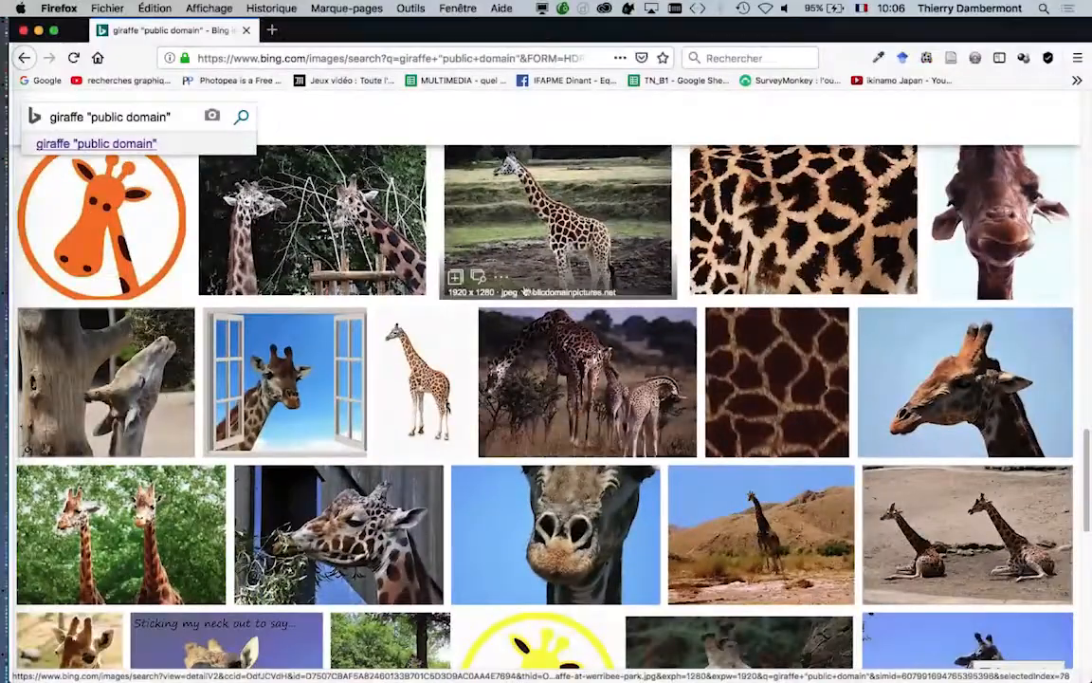
scroll(526, 284, "down", 5)
Step: Filter the image results to a minimum size of 2000 x 2000 px
scroll(526, 291, "up", 10)
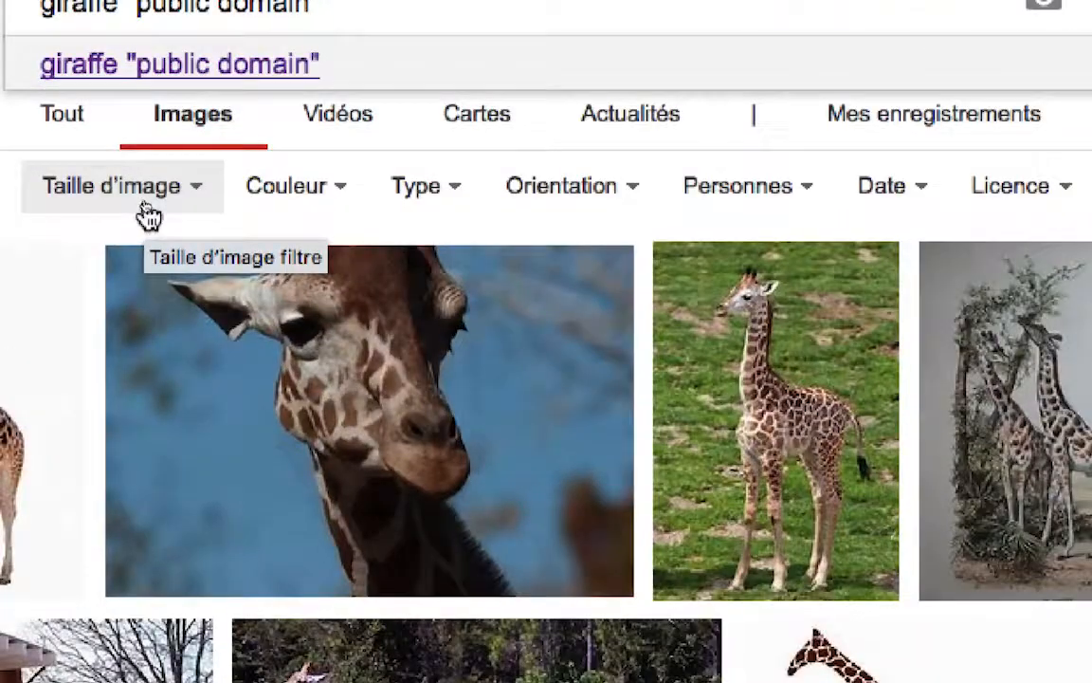
left_click(147, 205)
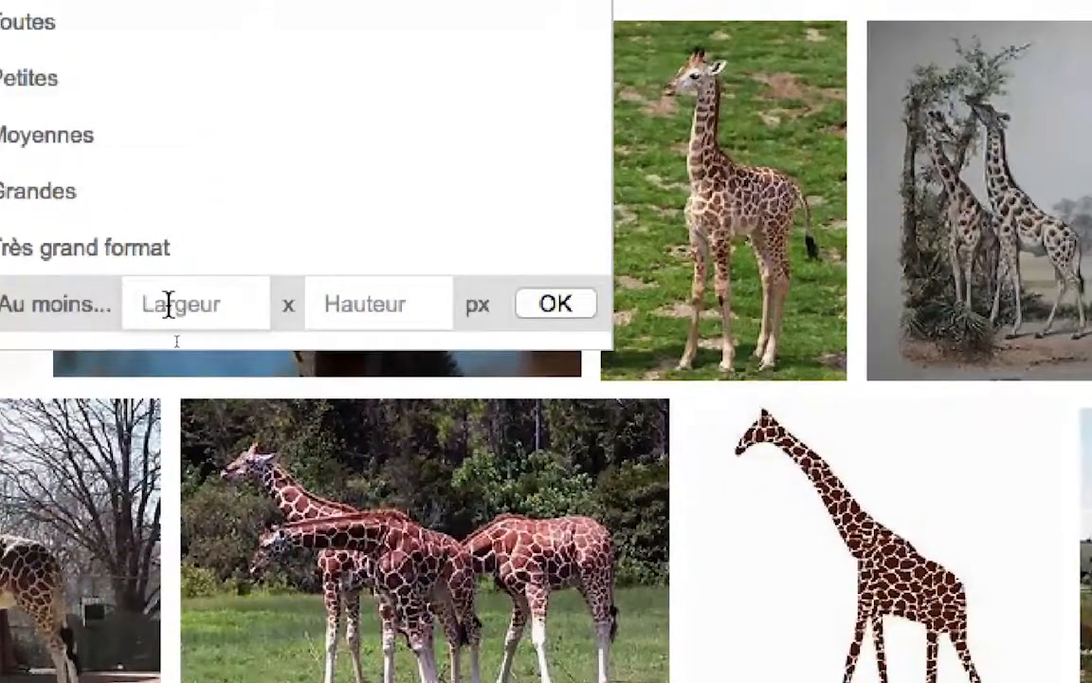
left_click(169, 303)
type("2000")
key("Tab")
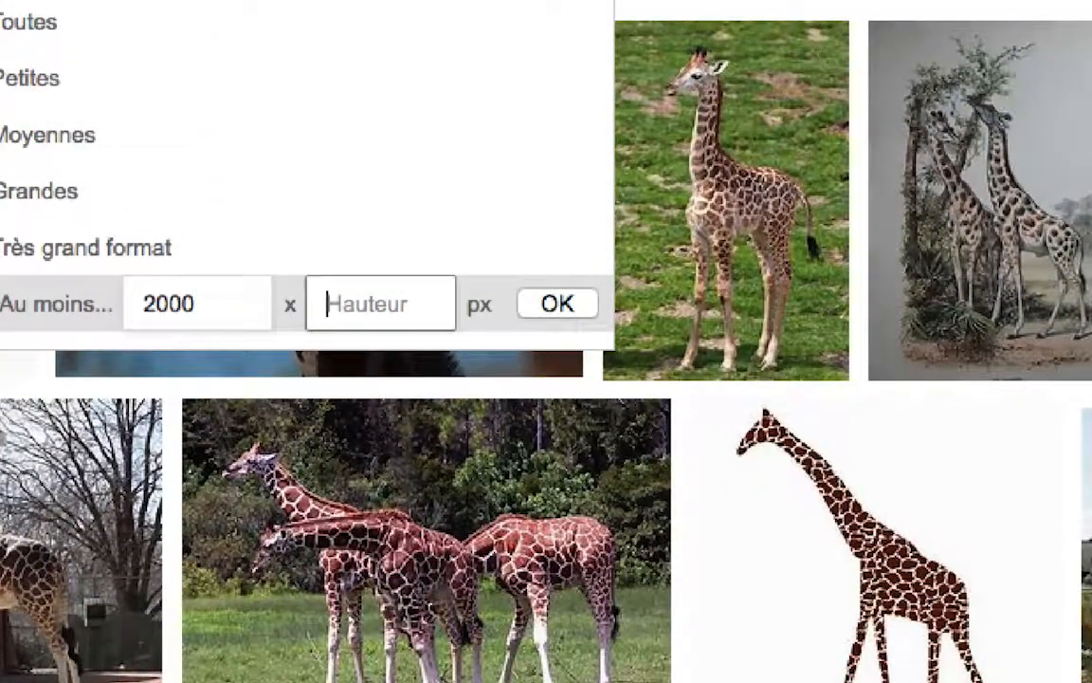
type("2000")
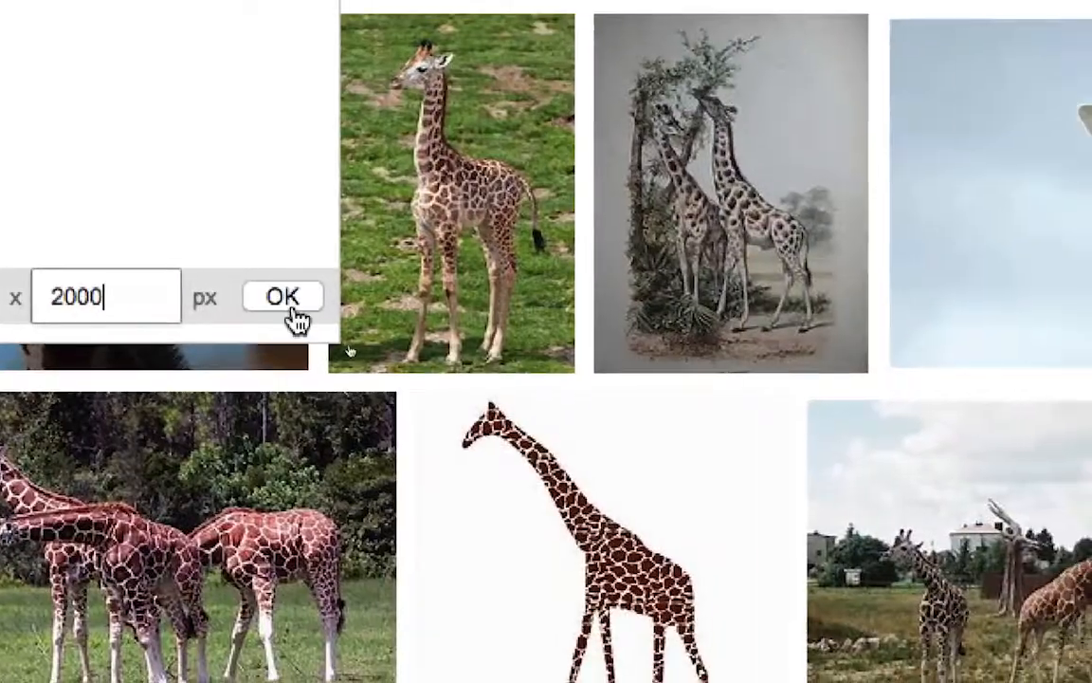
left_click(634, 539)
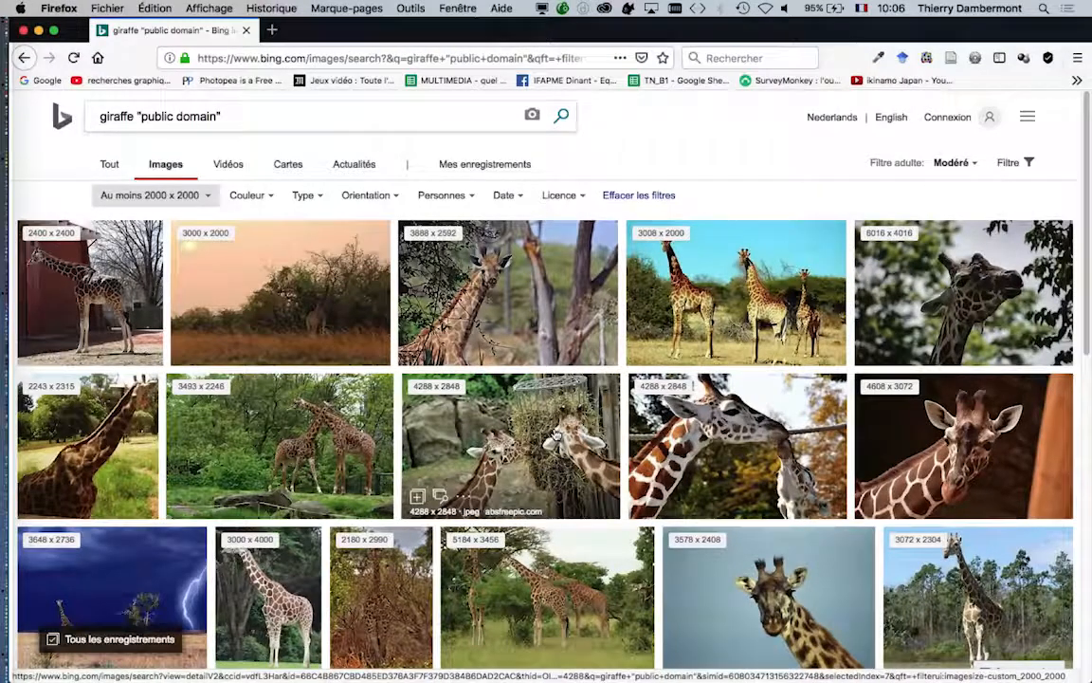
Step: Open the 5184 x 3456 Wikimedia Commons photo of three giraffes among trees as a full-size image
scroll(557, 434, "down", 5)
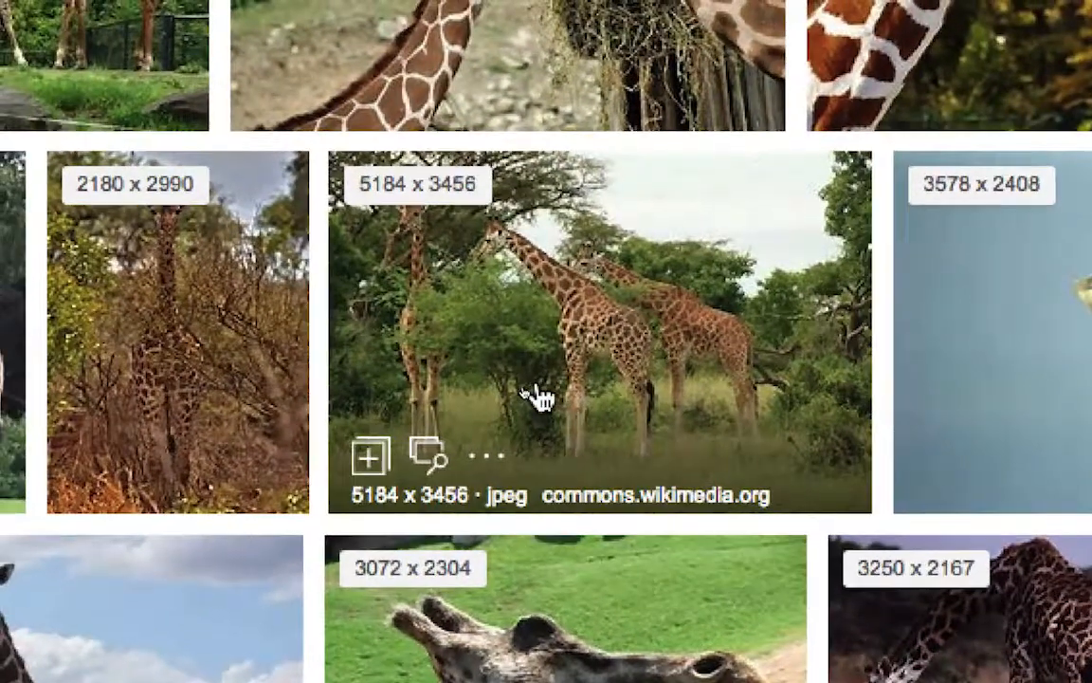
left_click(541, 399)
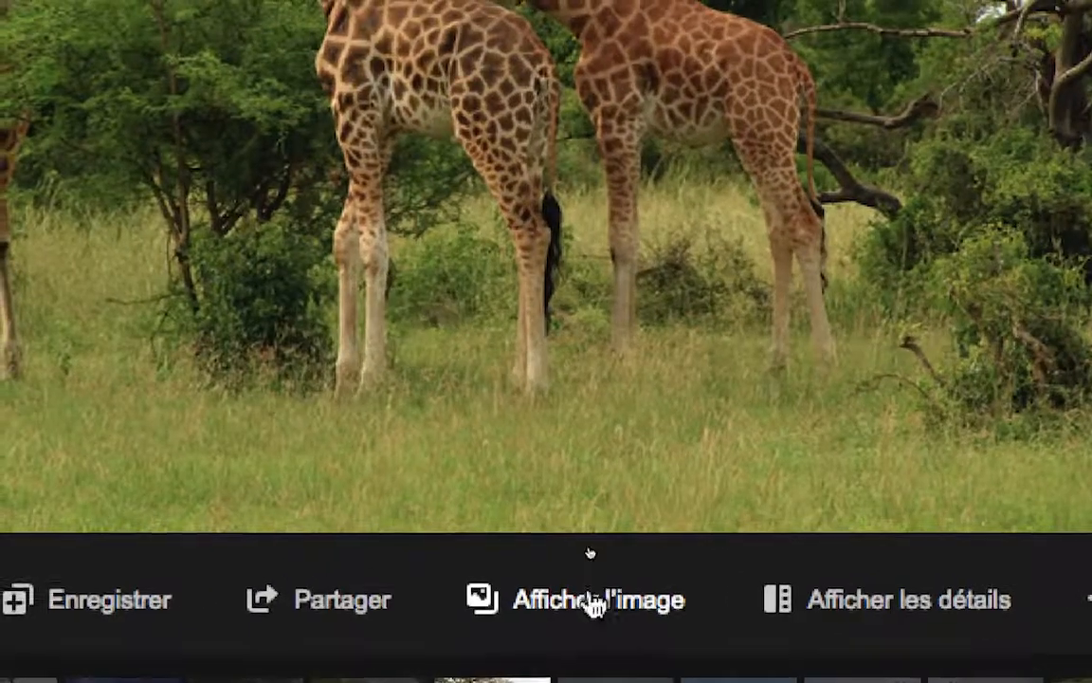
left_click(593, 599)
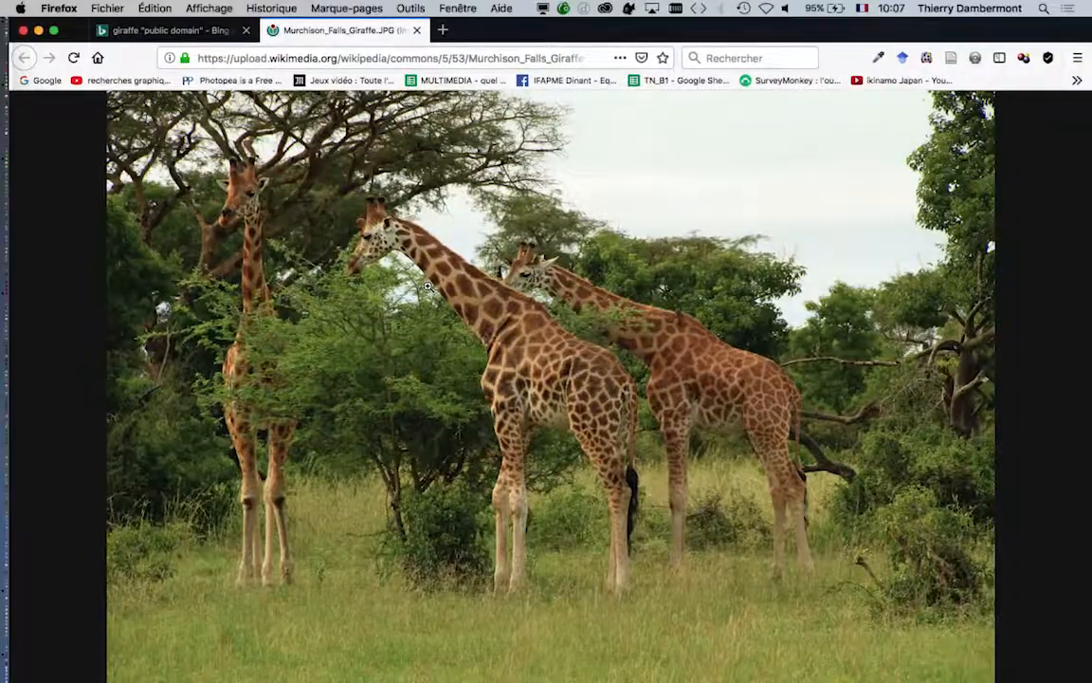
left_click(508, 301)
left_click(256, 232)
left_click(232, 215)
left_click(597, 216)
left_click(590, 289)
left_click(520, 273)
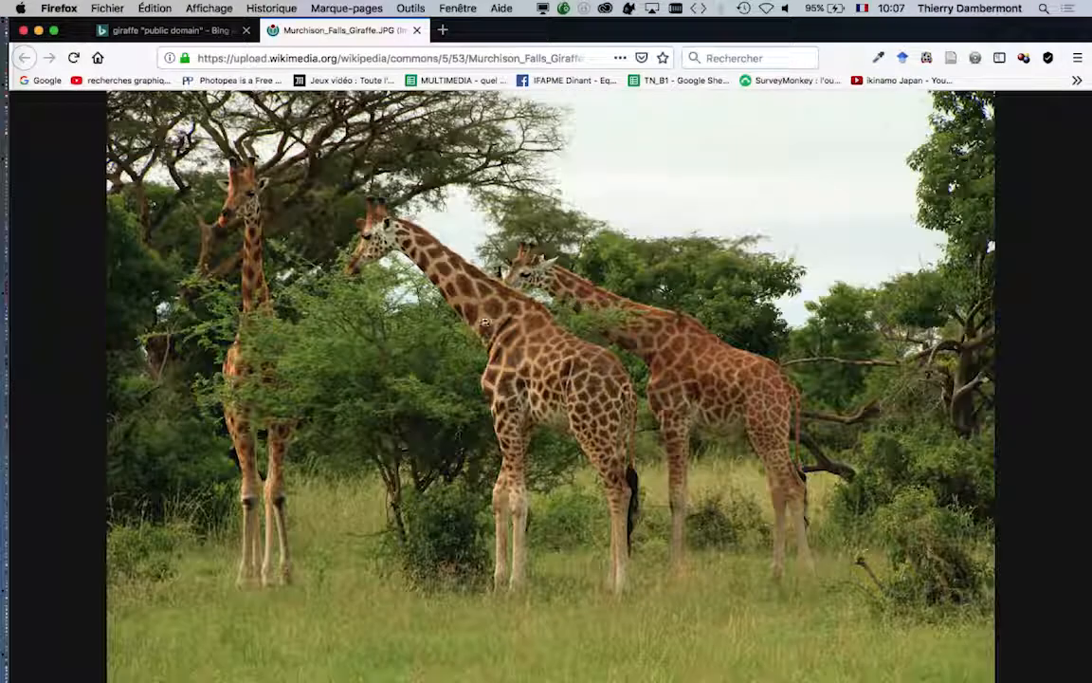
Step: Save the three-giraffe photo as Murchison_Falls_Giraffe.JPG in the Links folder of Dossier document-35 under InDesign SESSION 6
right_click(476, 326)
left_click(544, 369)
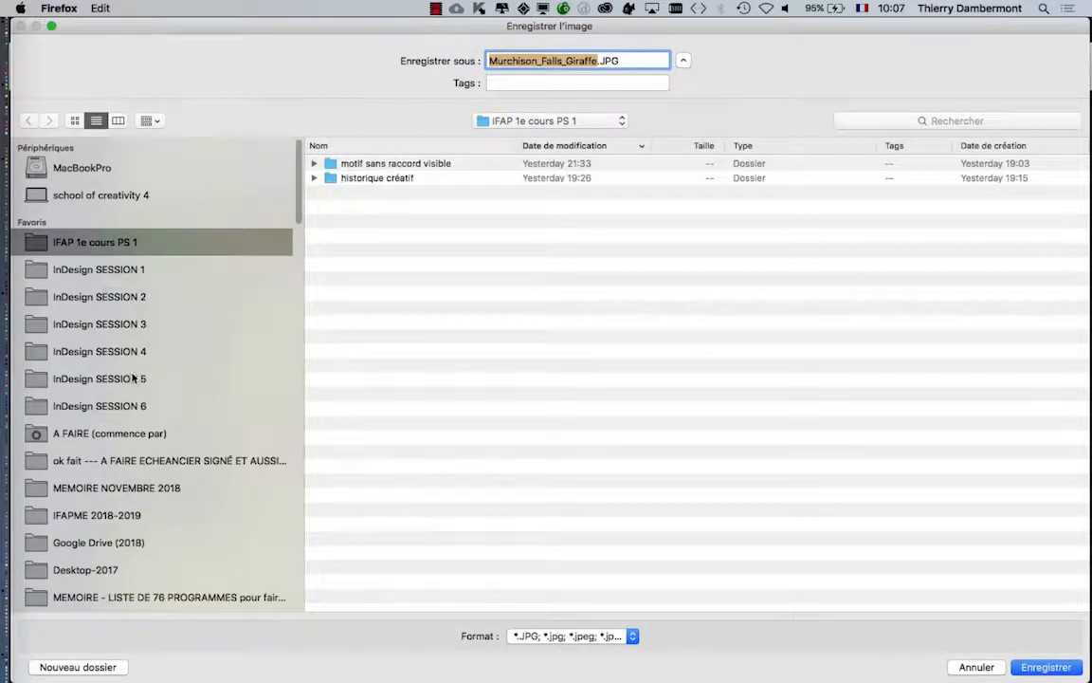
left_click(173, 405)
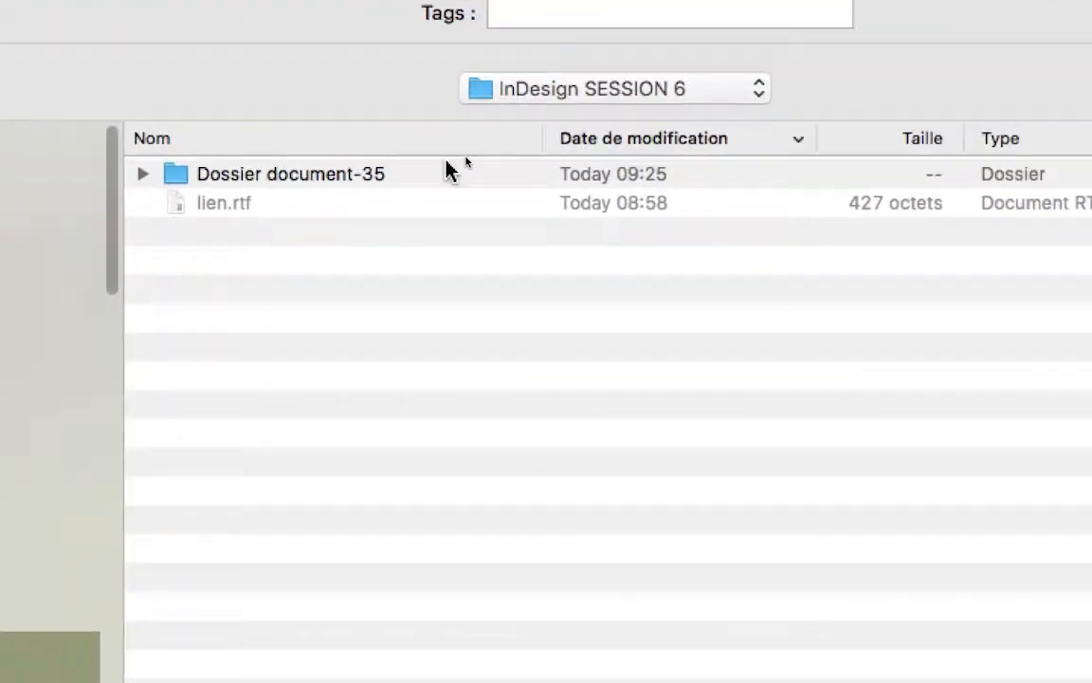
double_click(537, 155)
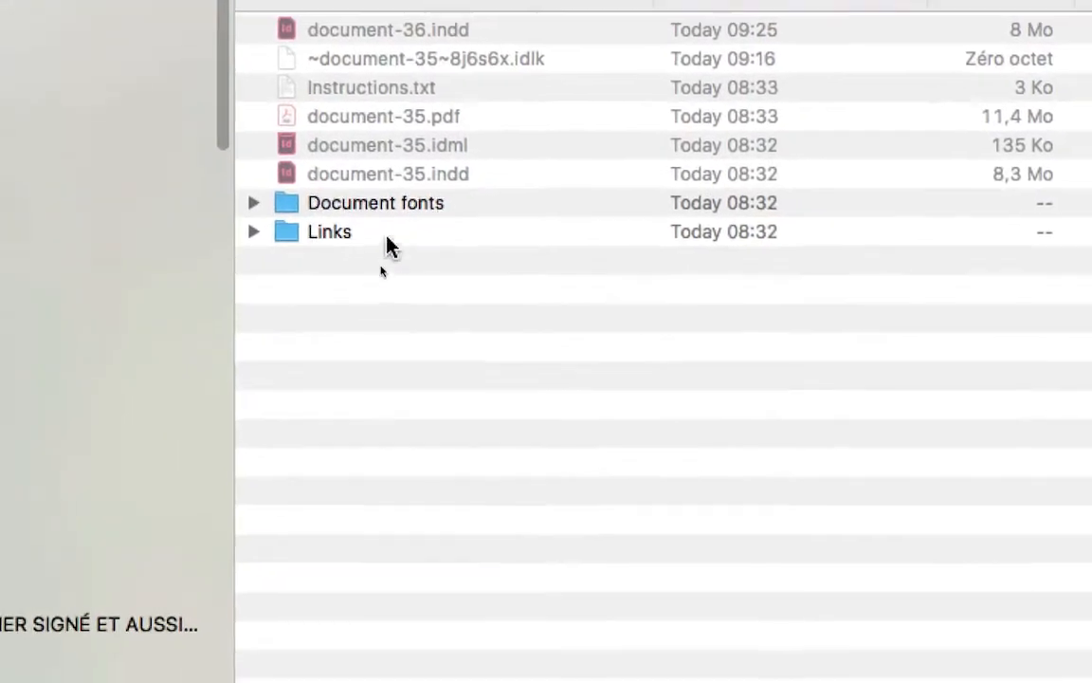
double_click(385, 237)
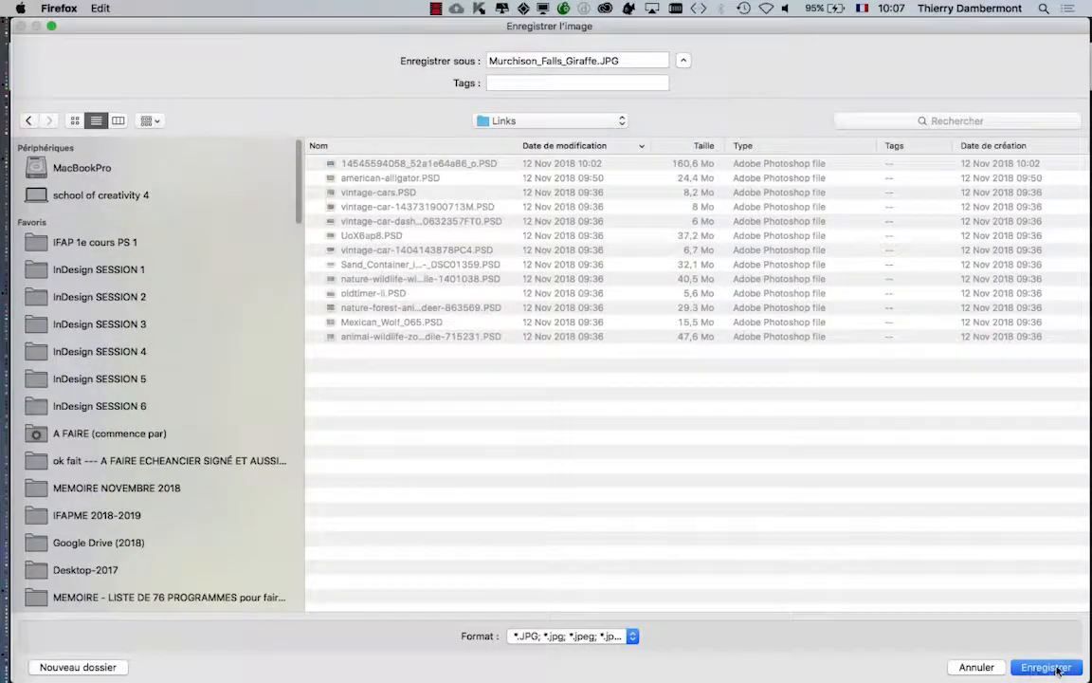
left_click(1057, 669)
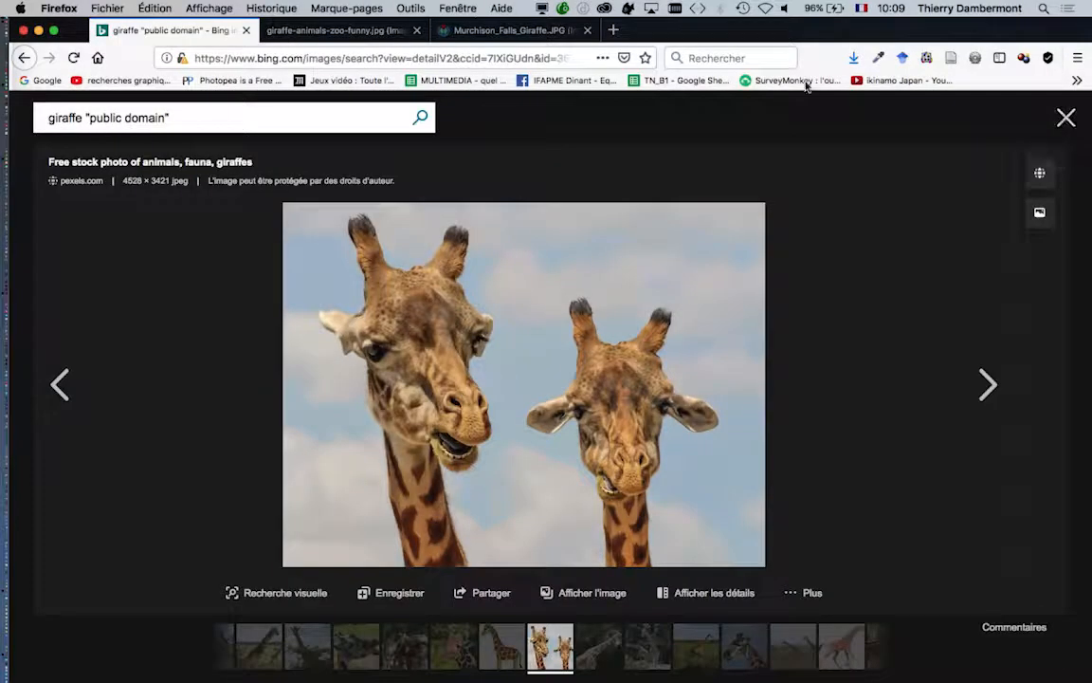
left_click(1052, 124)
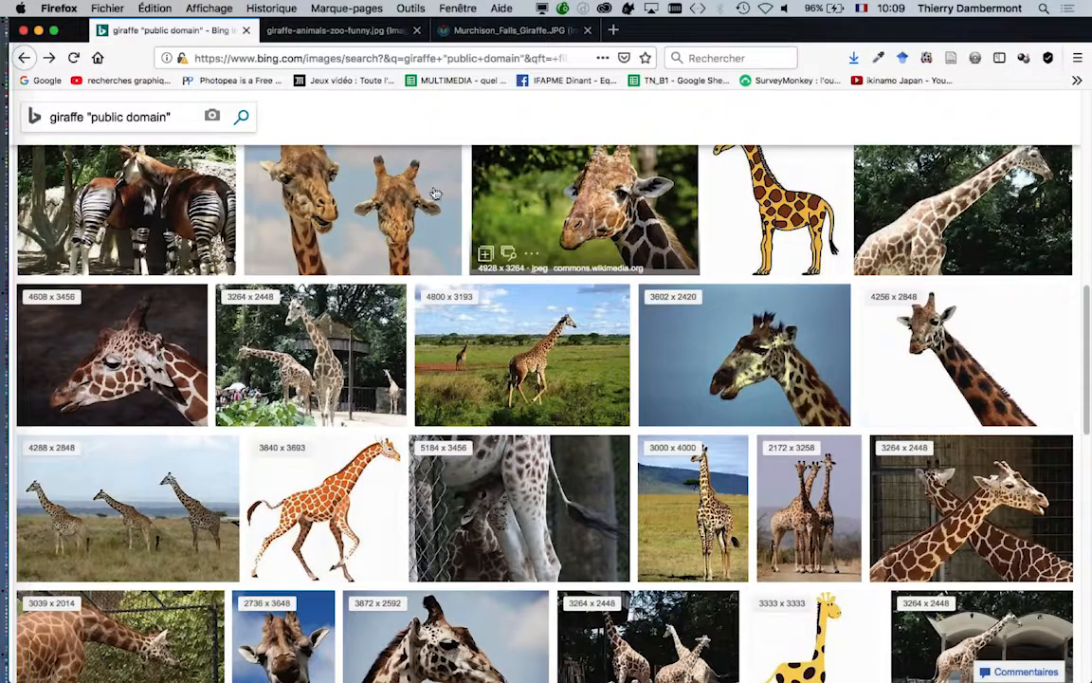
left_click(353, 207)
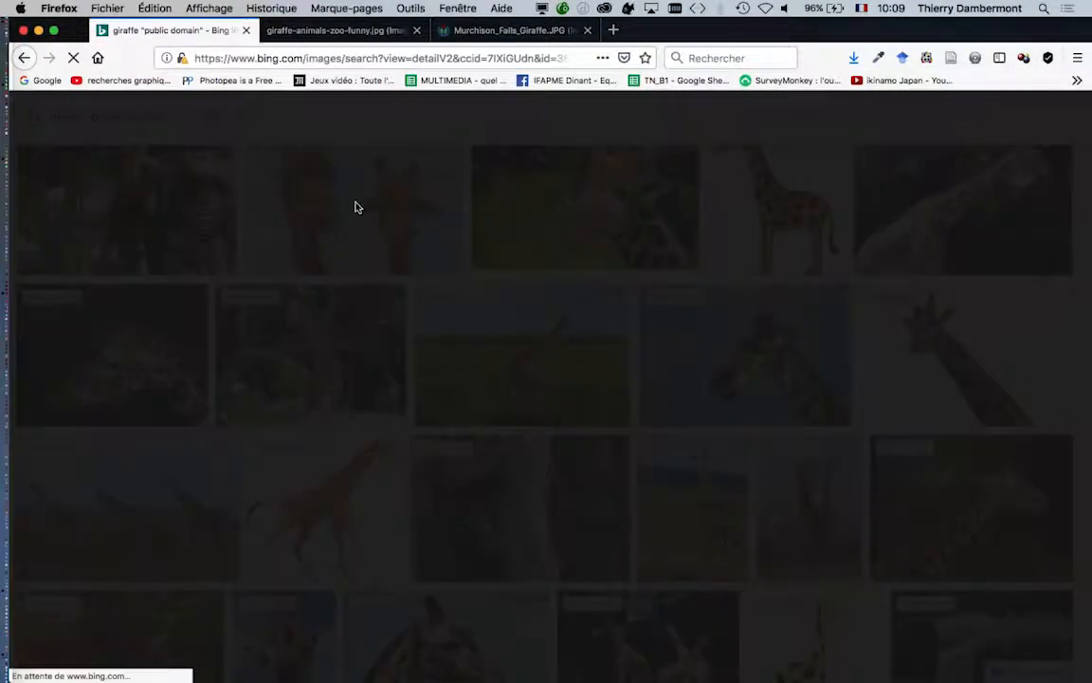
right_click(582, 343)
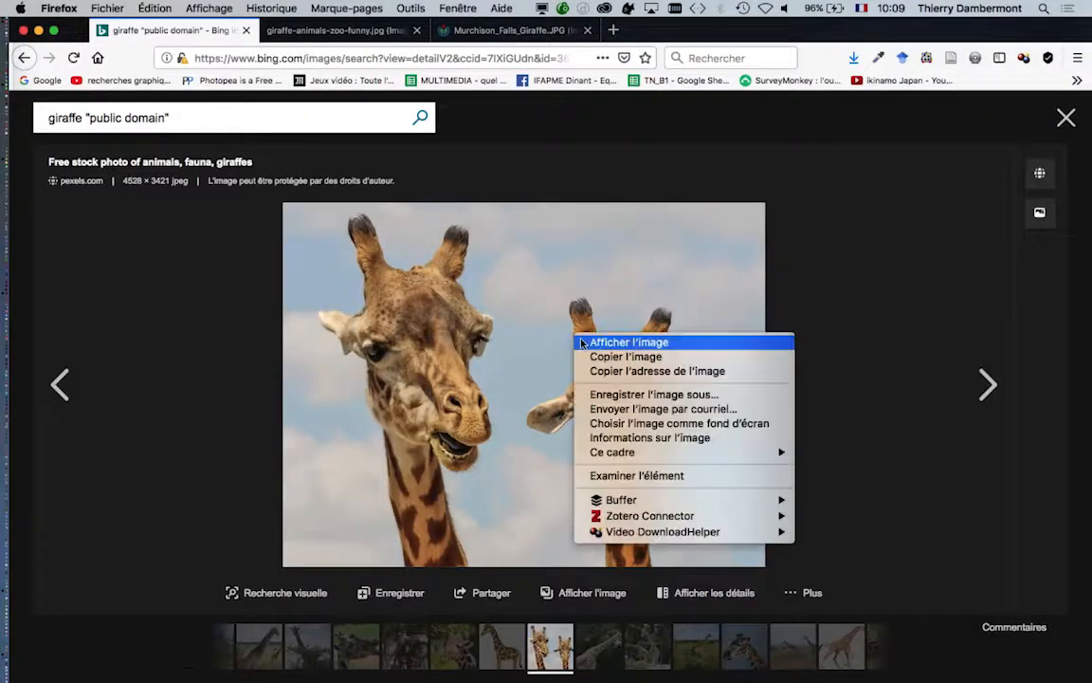
left_click(653, 394)
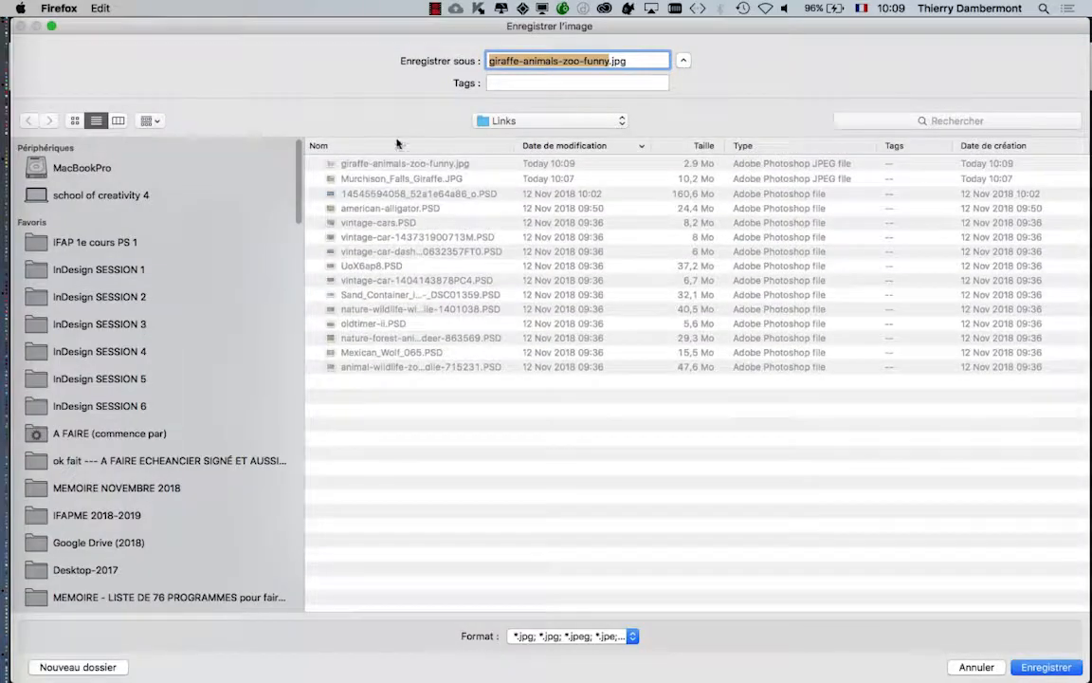
left_click(974, 666)
left_click(1065, 121)
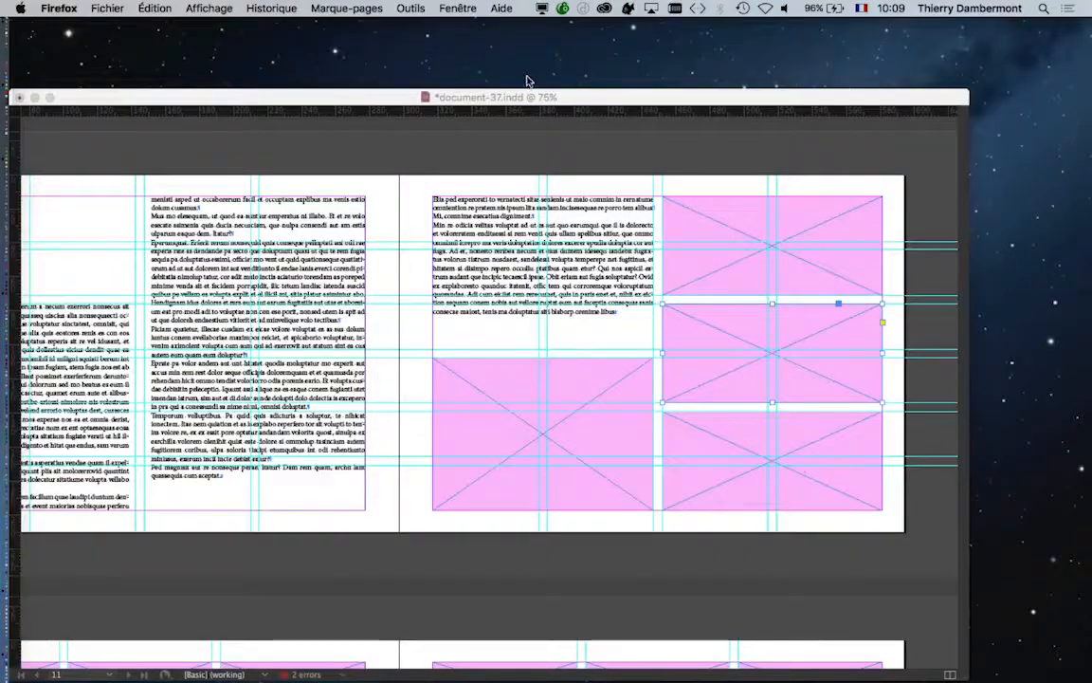
Step: Leave the browser, pass through the InDesign document and switch to Photoshop CC 2018
left_click(697, 152)
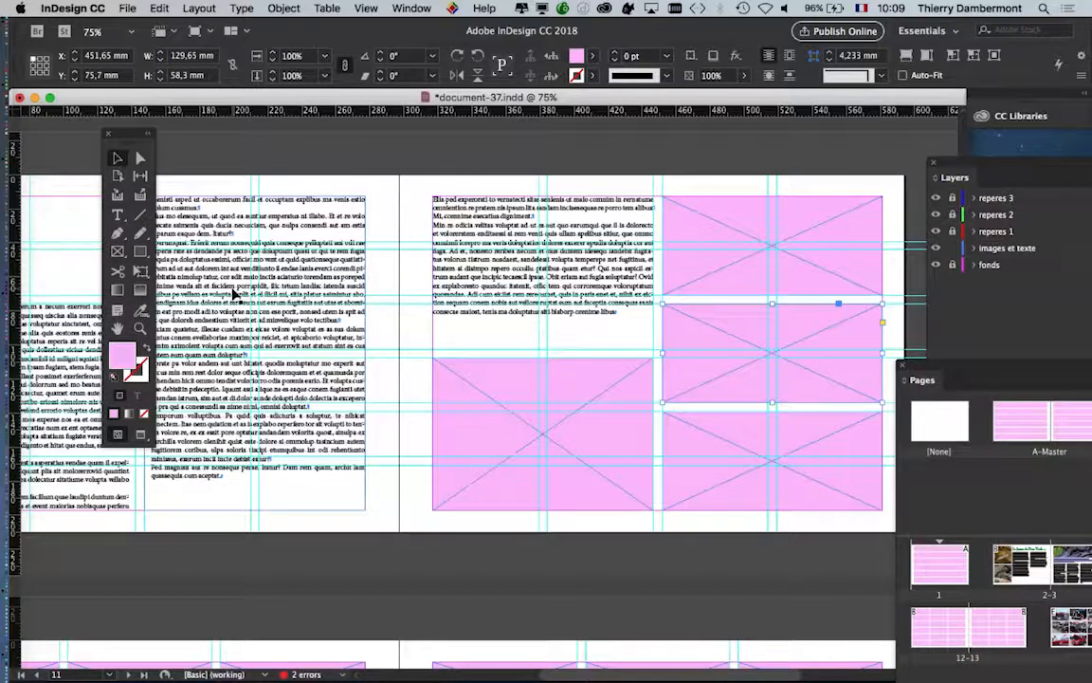
mouse_move(10, 431)
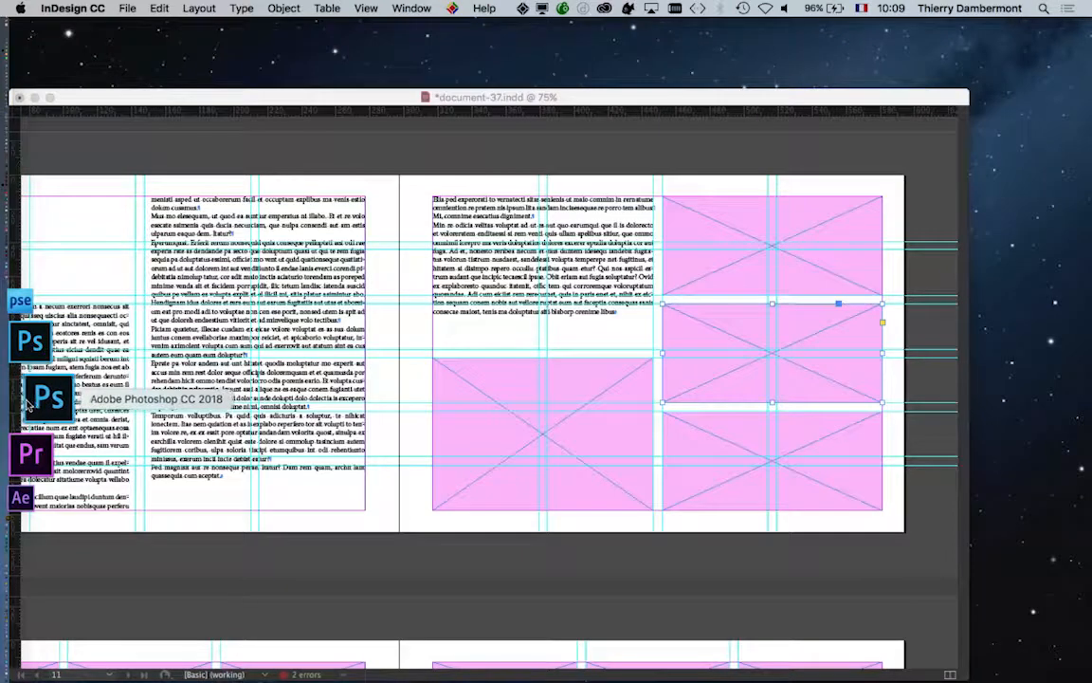
key("super+Tab")
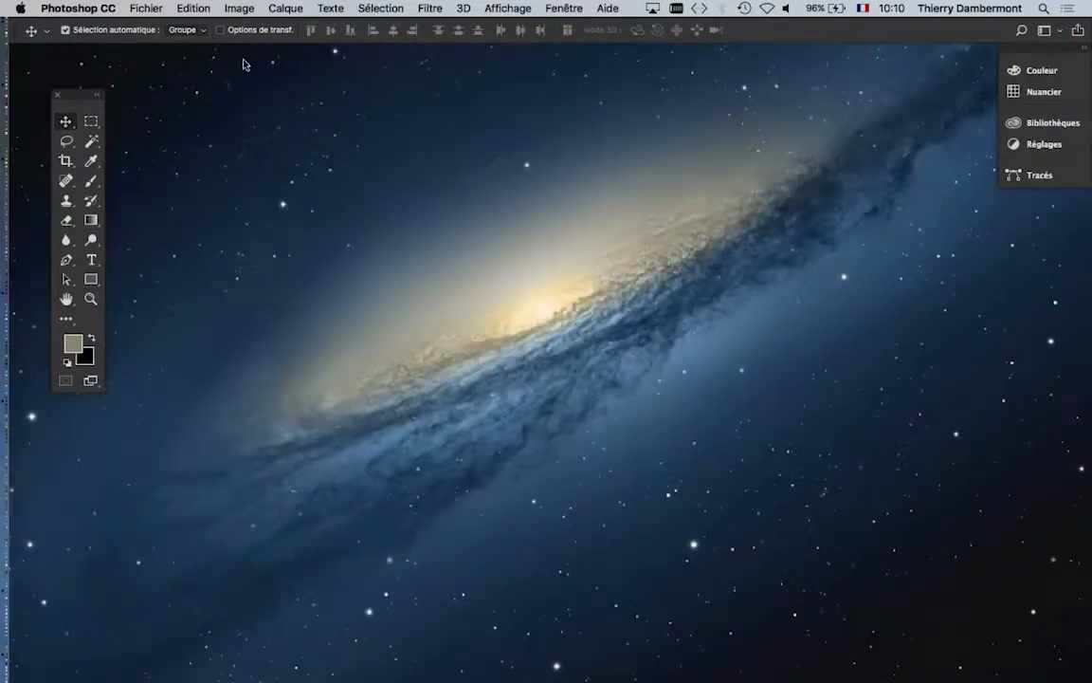
Step: Open giraffe-animals-zoo-funny.jpg and Murchison_Falls_Giraffe.JPG together from the Links folder of Dossier document-35 under InDesign SESSION 6
left_click(147, 8)
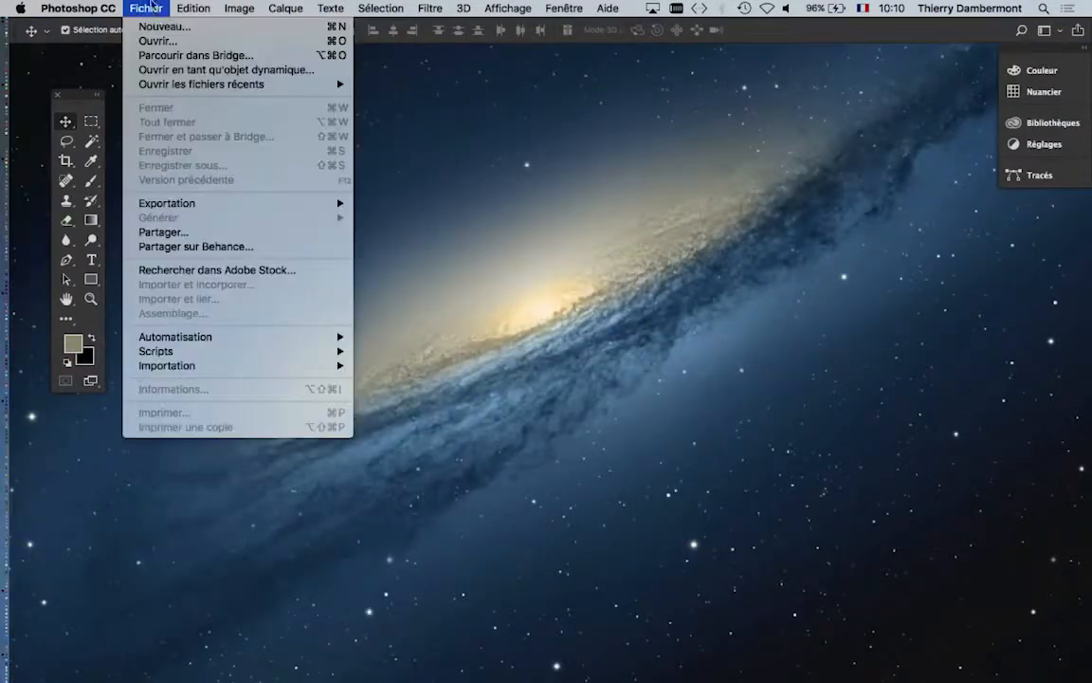
left_click(157, 40)
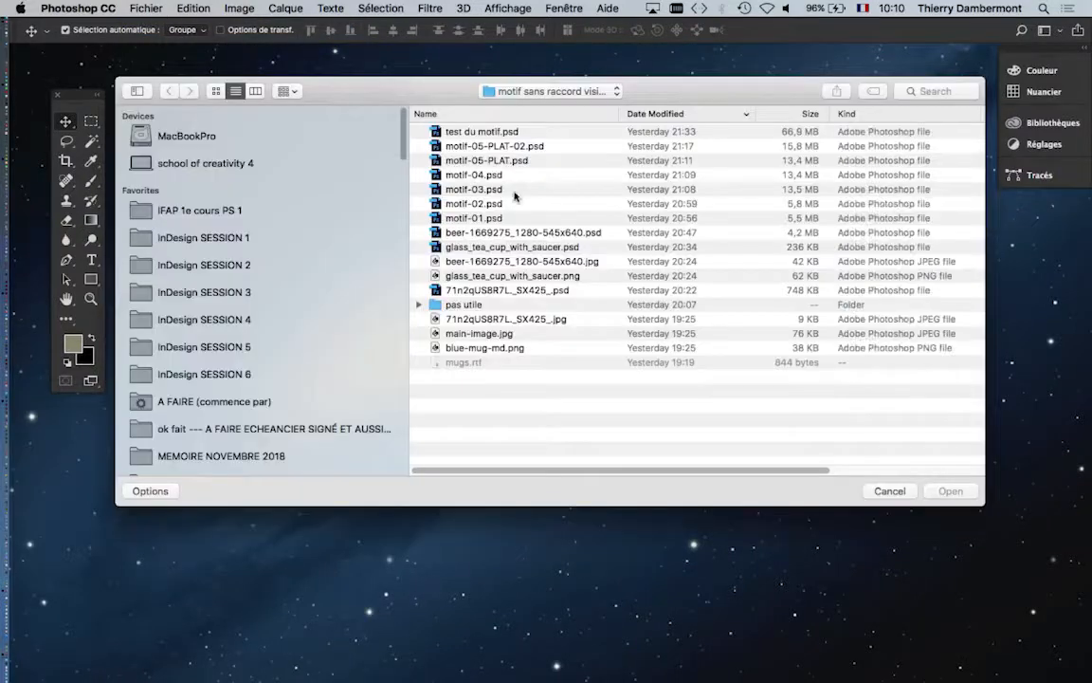
left_click(236, 216)
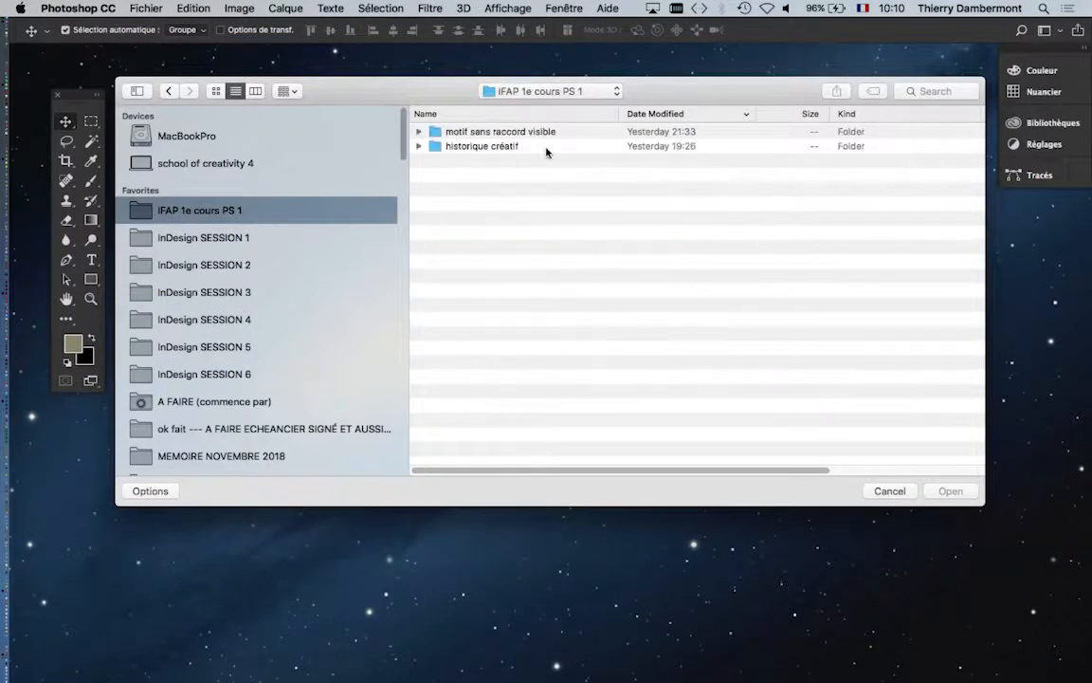
scroll(270, 331, "down", 1)
left_click(273, 372)
left_click(488, 134)
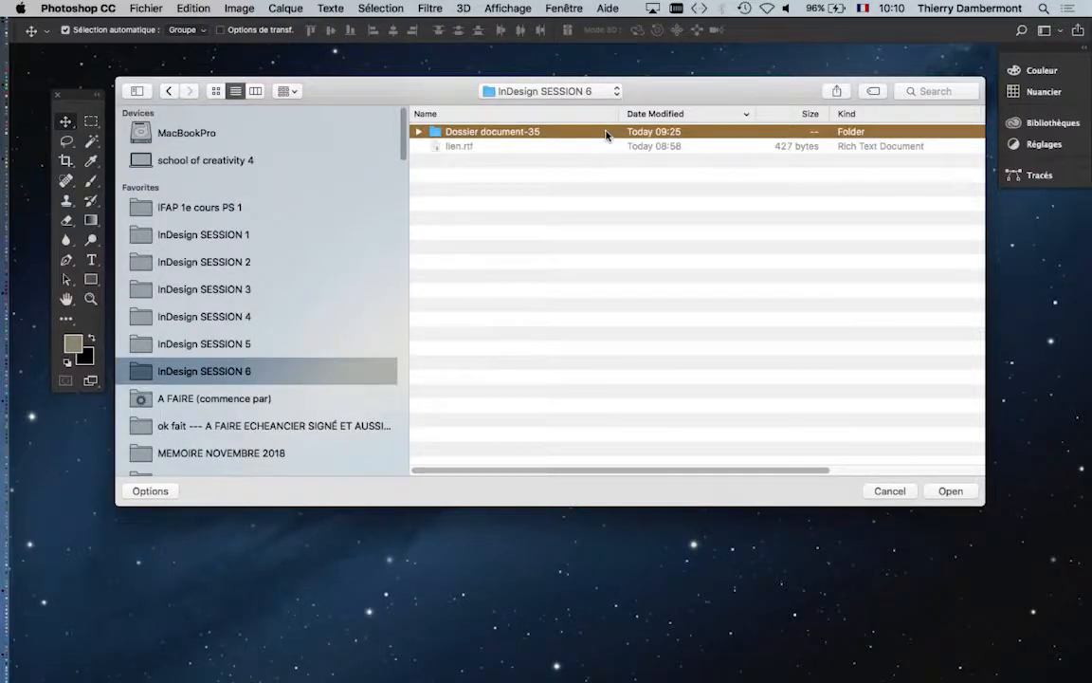
double_click(605, 135)
double_click(488, 134)
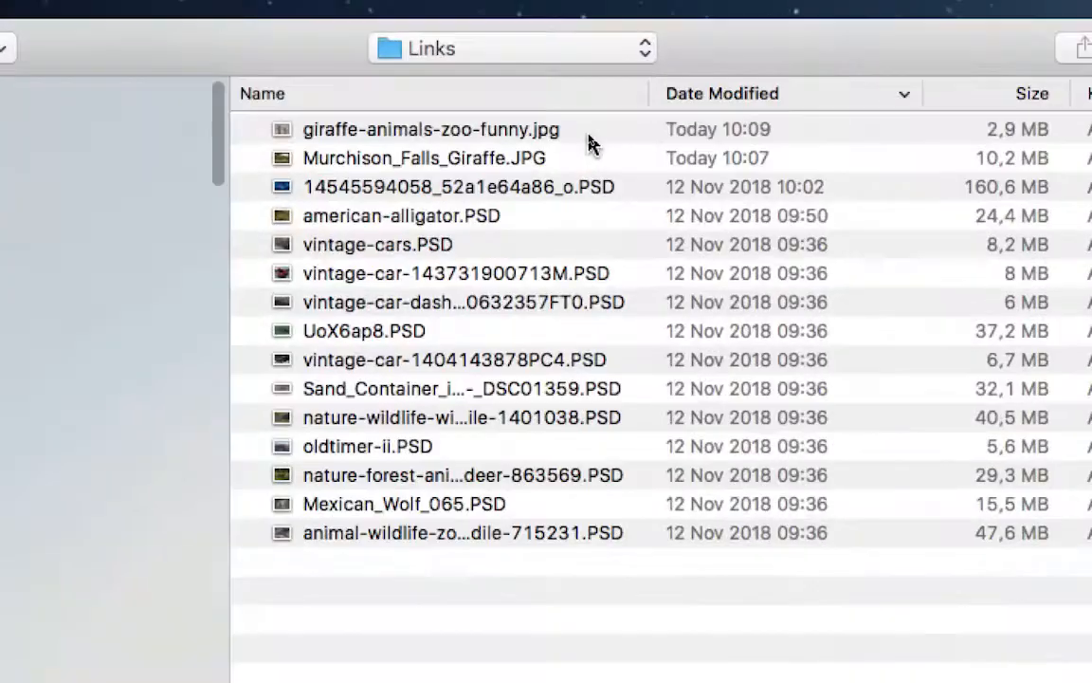
left_click(589, 134)
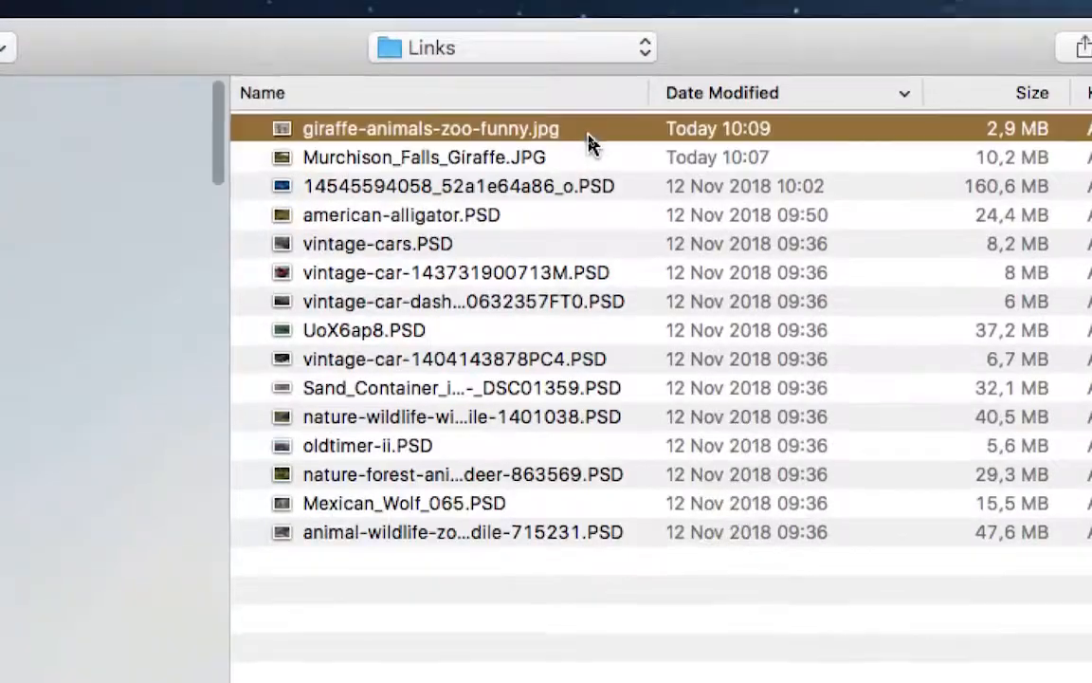
left_click(591, 146, "shift")
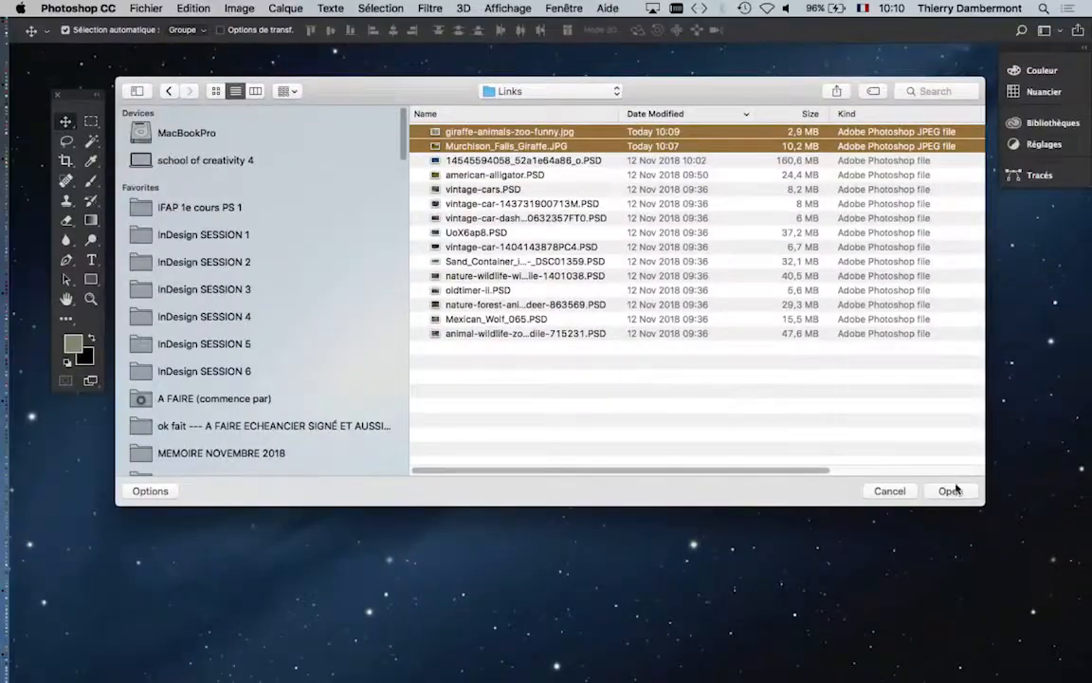
left_click(952, 492)
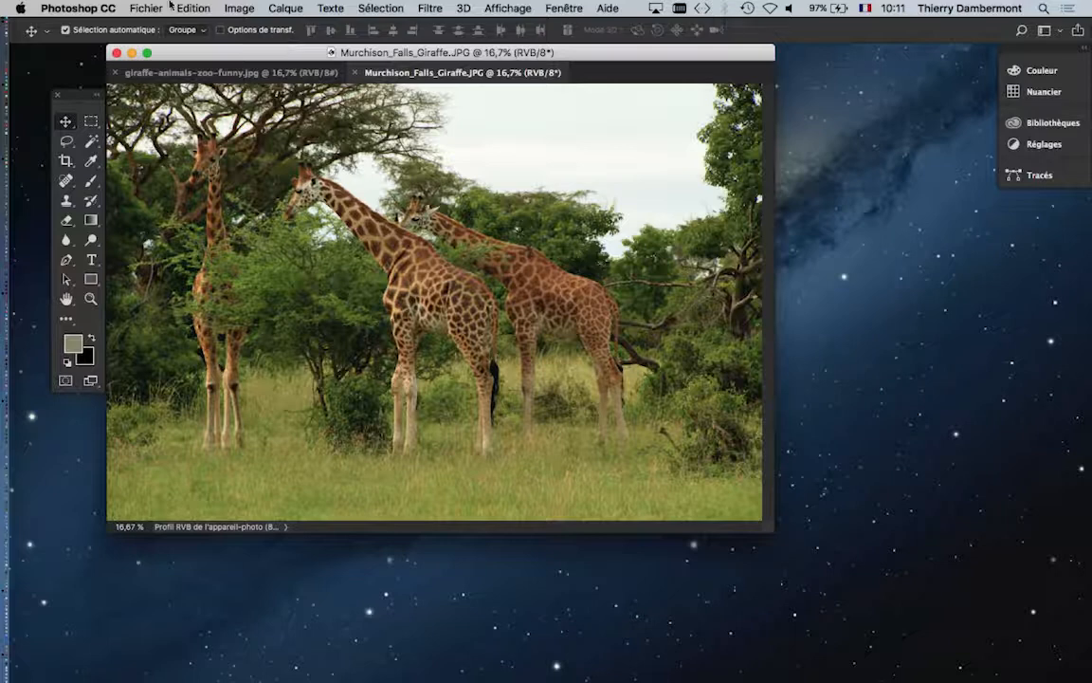
Step: Detach Murchison_Falls_Giraffe.JPG into its own floating window and bring giraffe-animals-zoo-funny.jpg to the front
left_click_drag(379, 72, 506, 207)
left_click(288, 57)
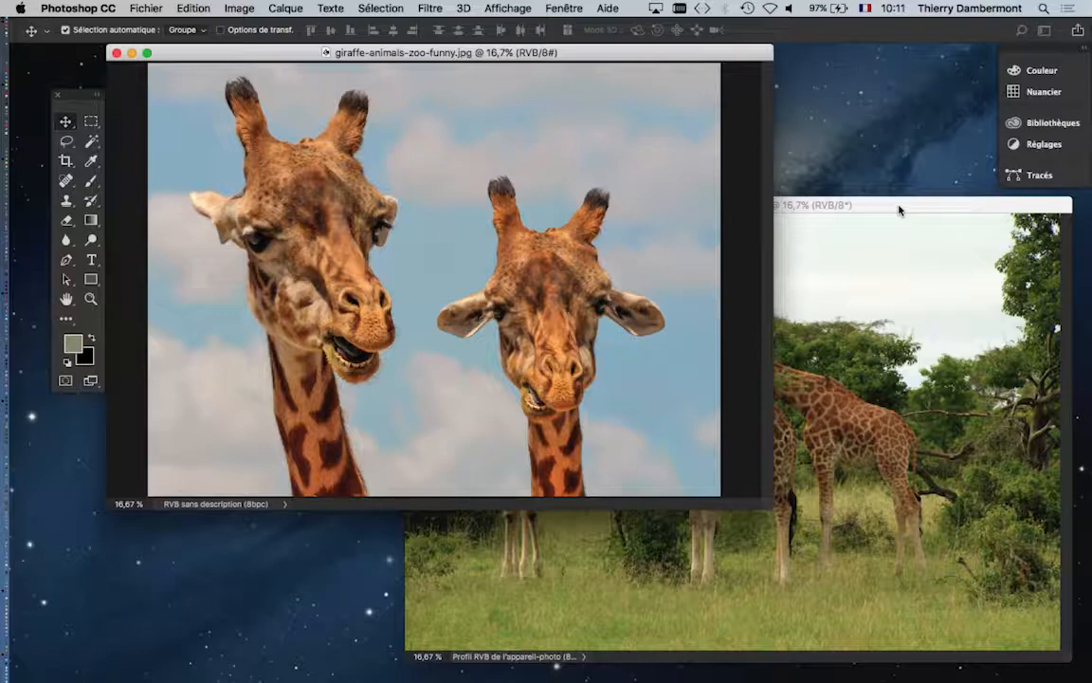
Step: Open the color settings and examine the list of available RGB working spaces
left_click(189, 8)
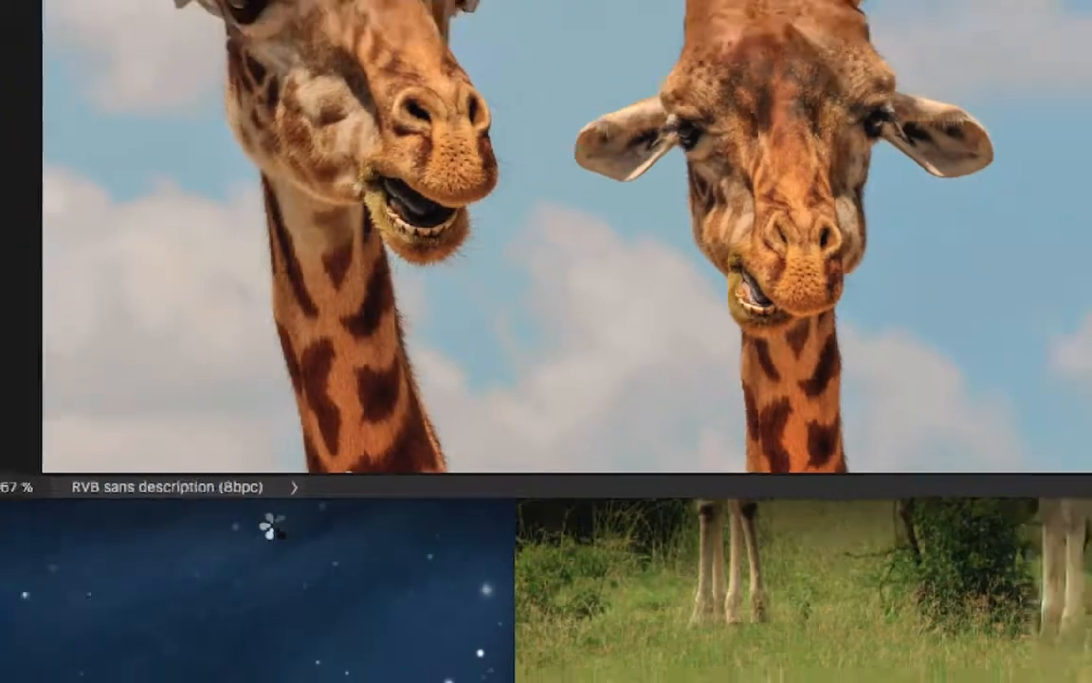
key("super+shift+k")
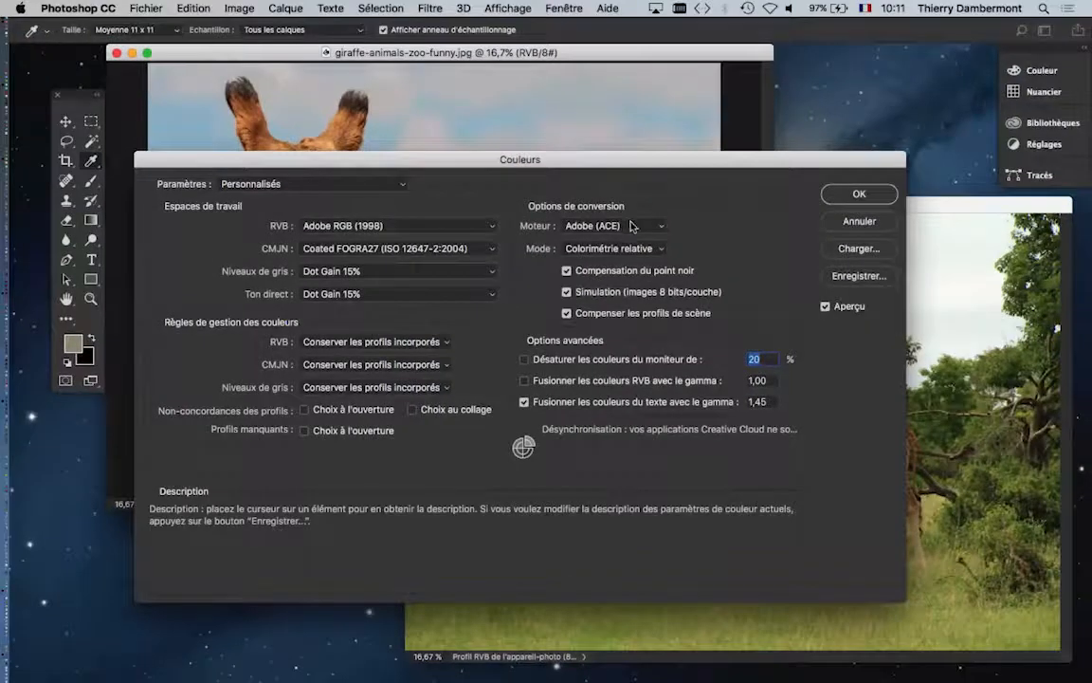
left_click_drag(612, 156, 734, 19)
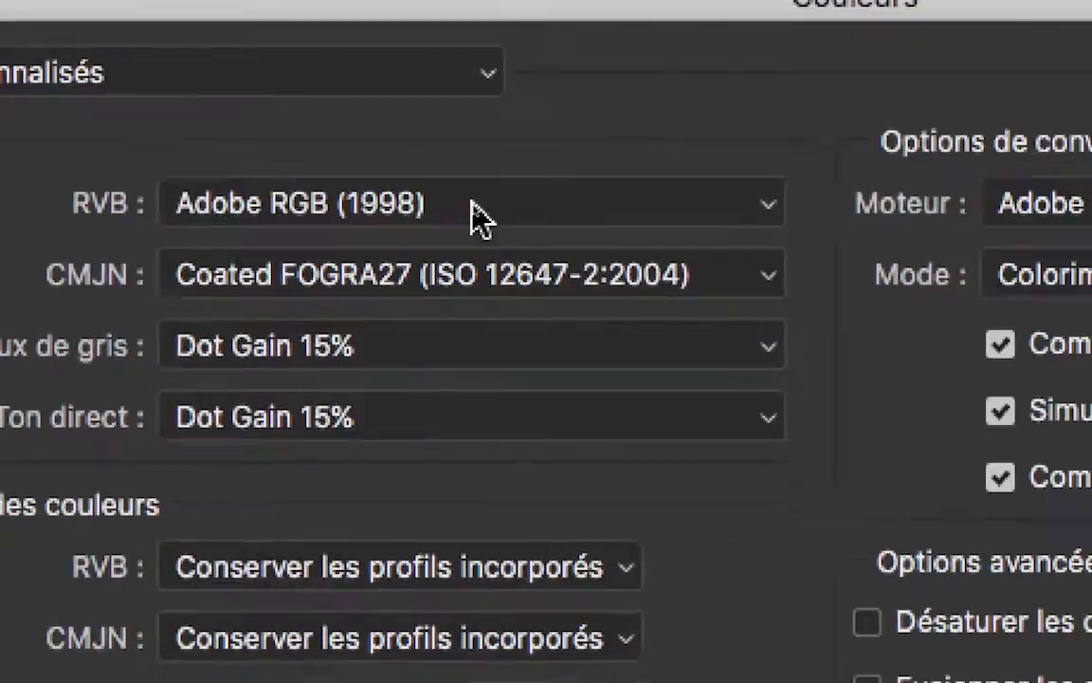
left_click(471, 202)
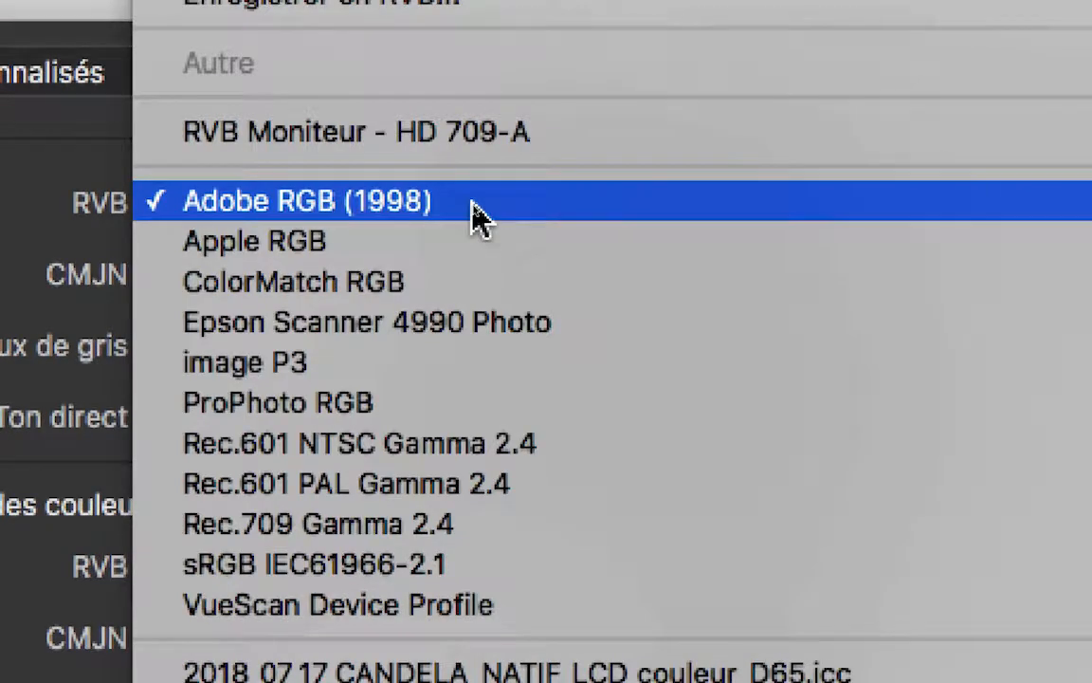
left_click(109, 202)
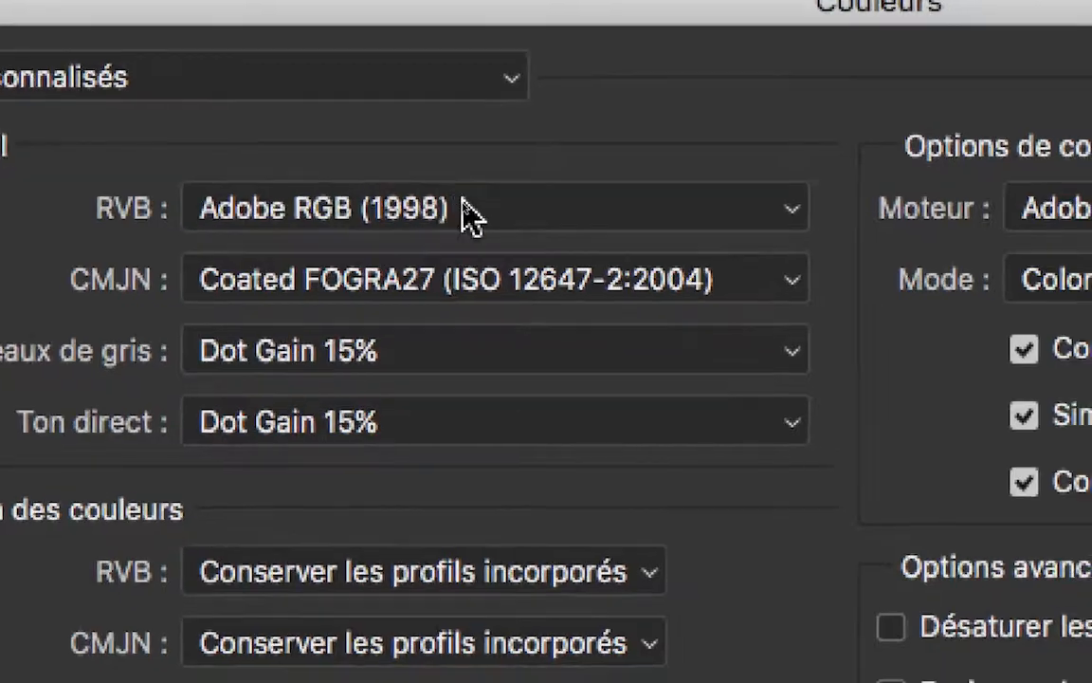
Step: Set the RGB working space to sRGB IEC61966-2.1
left_click(492, 224)
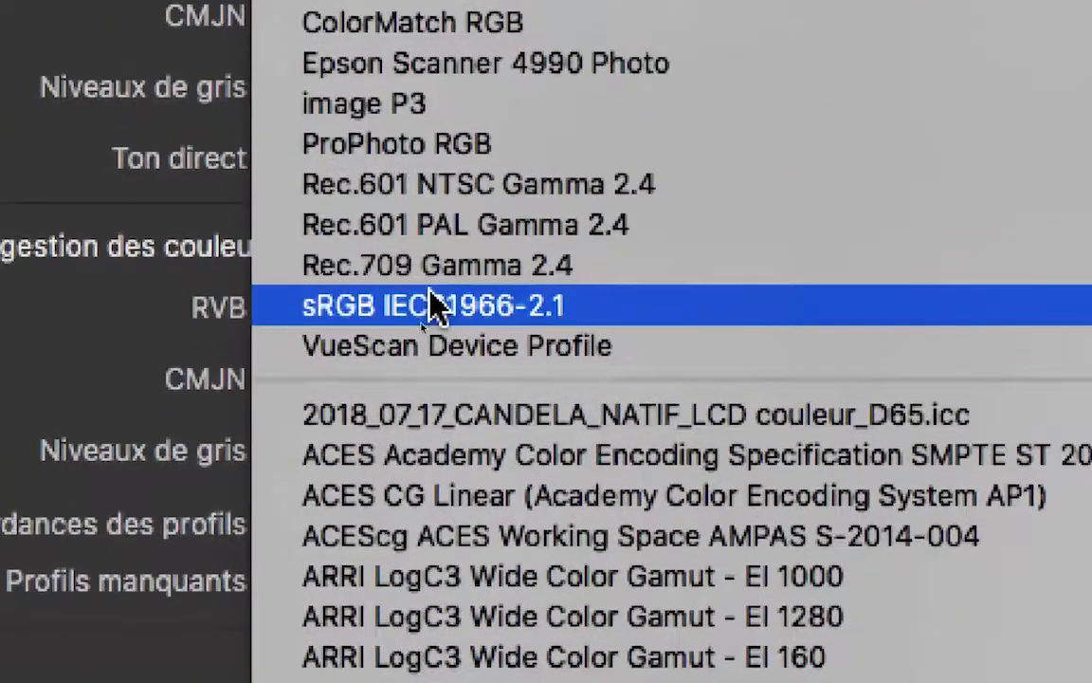
left_click(343, 566)
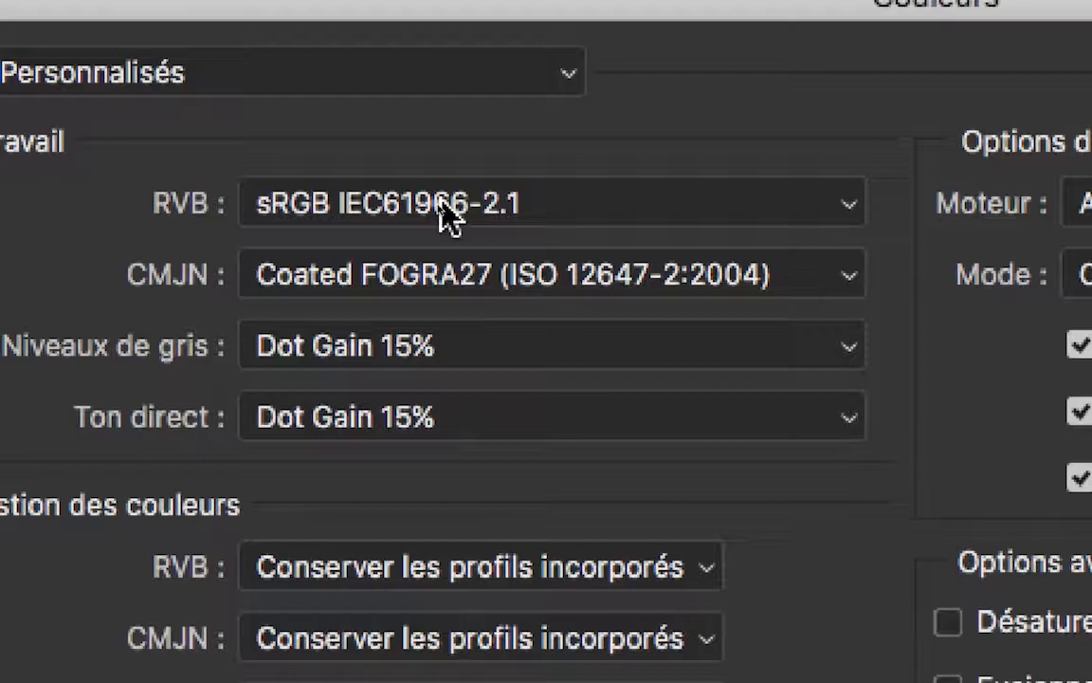
Step: Set the RGB working space to Adobe RGB (1998) and accept the color settings
left_click(445, 216)
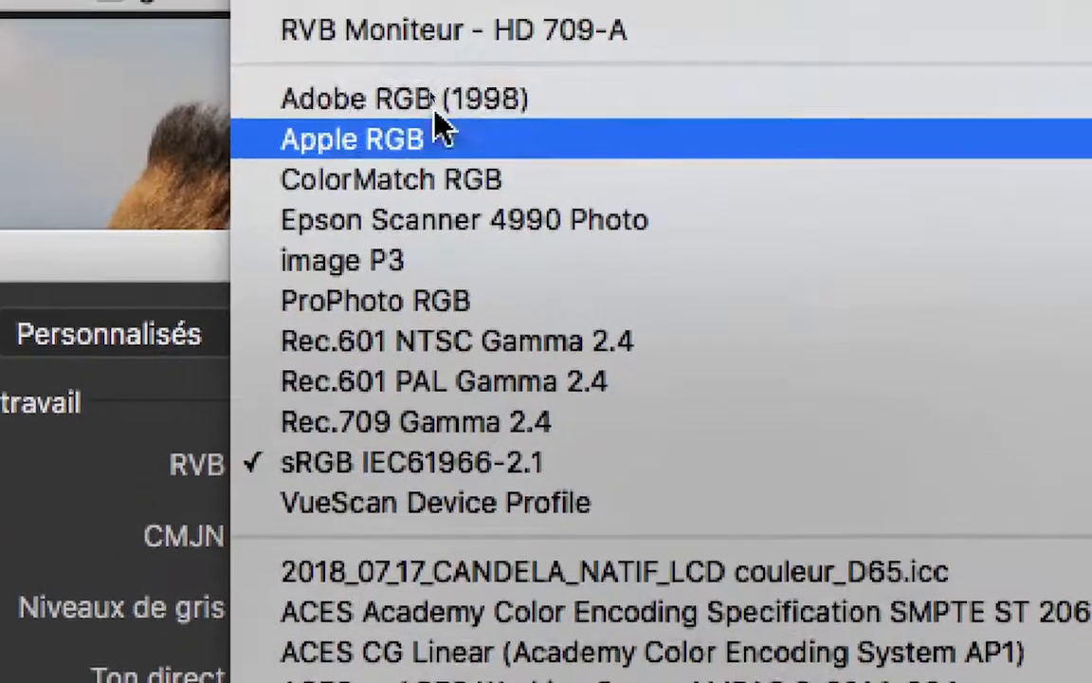
left_click(436, 74)
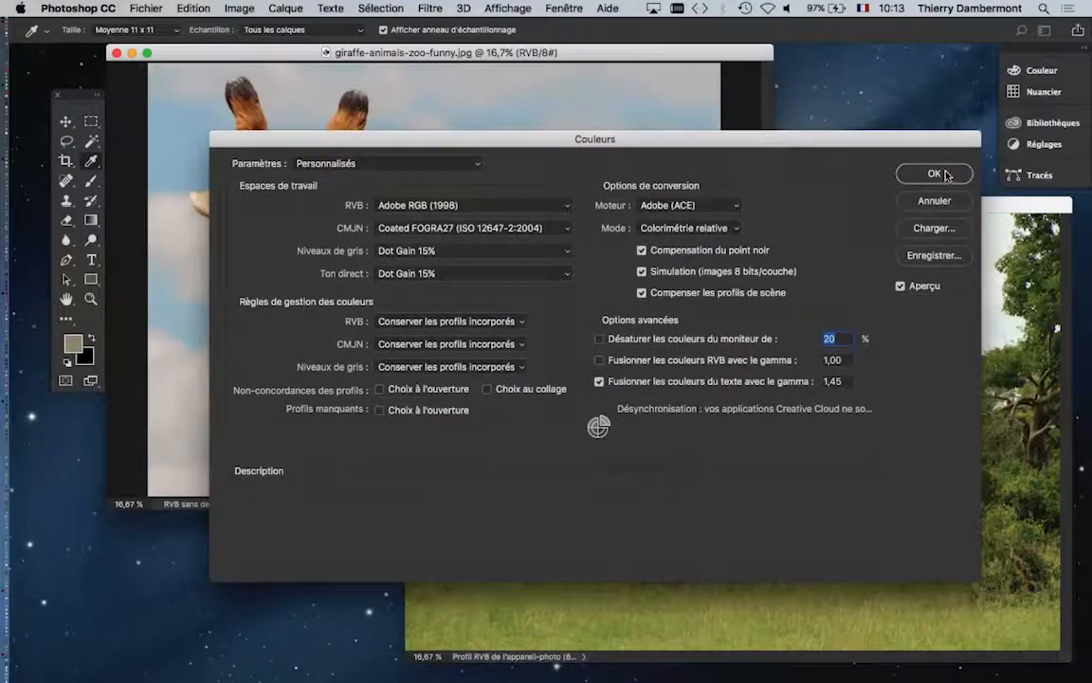
left_click(922, 173)
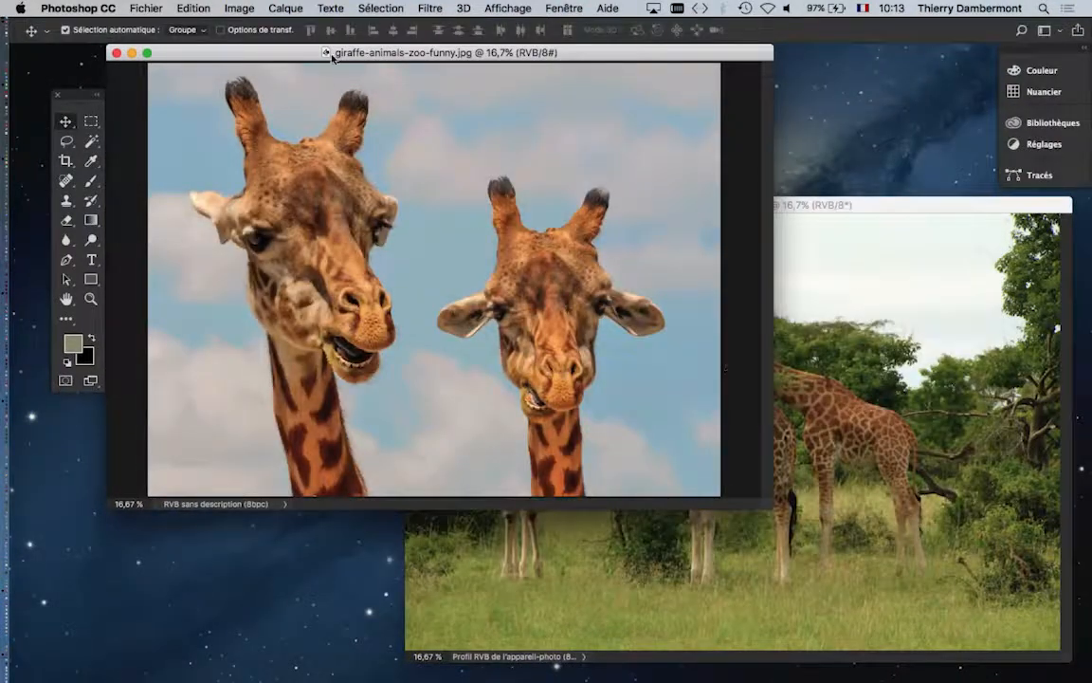
Step: Reposition both photo windows so Murchison_Falls_Giraffe.JPG sits in front, partly overlapping giraffe-animals-zoo-funny.jpg
mouse_move(332, 52)
left_mouse_down()
mouse_move(346, 90)
mouse_move(342, 70)
left_mouse_up()
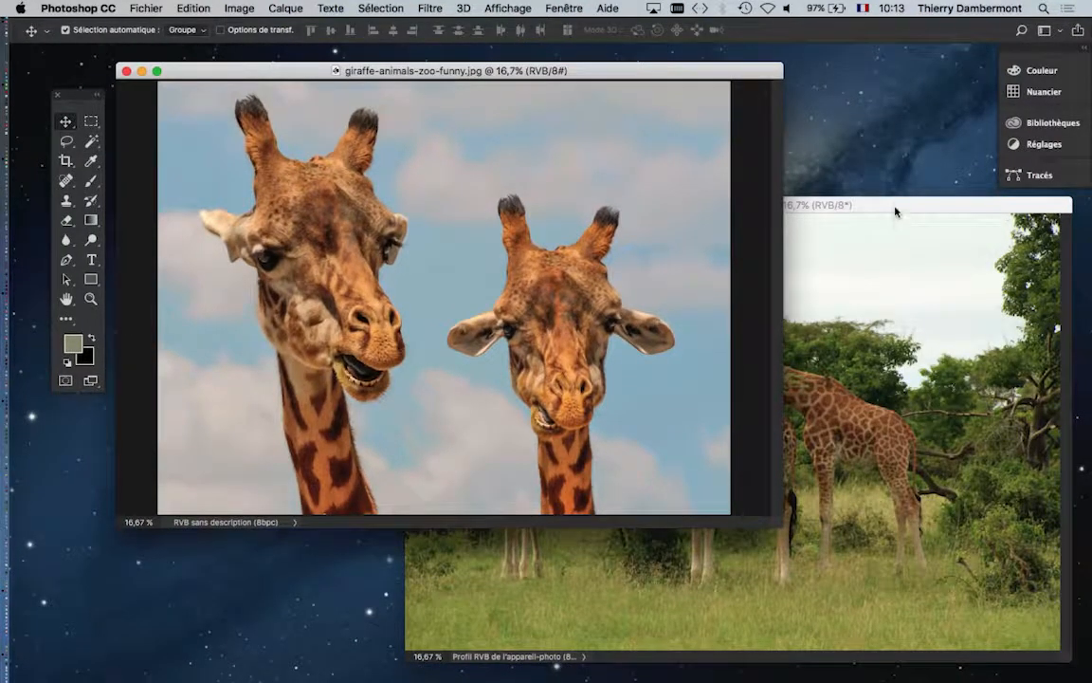
left_click_drag(895, 206, 824, 111)
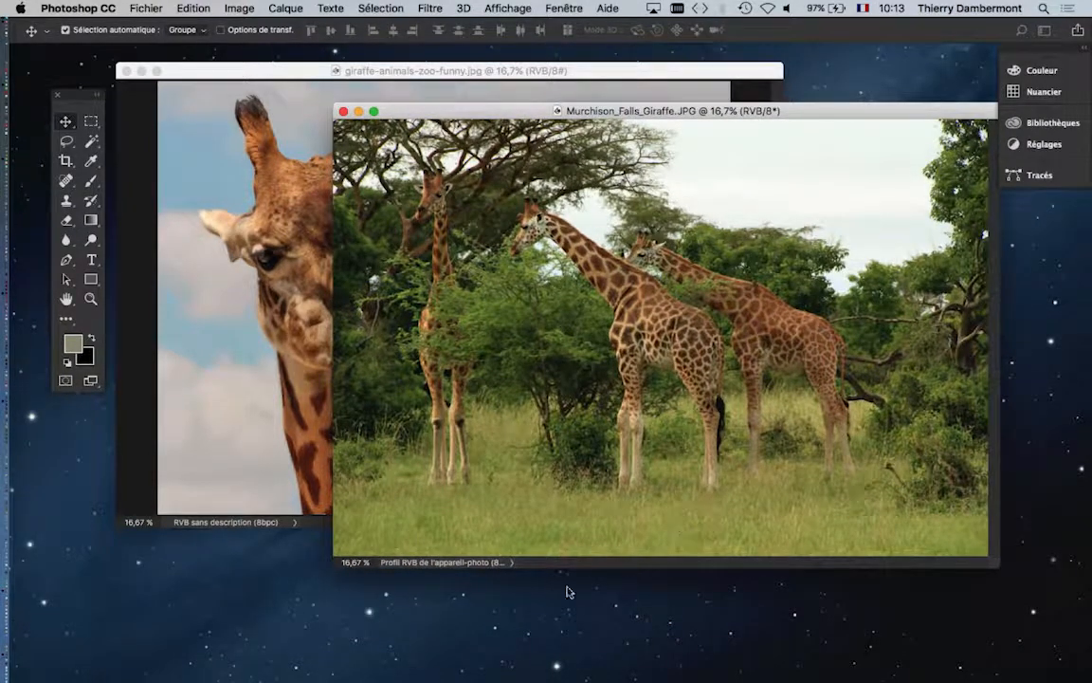
Step: Move the Murchison_Falls_Giraffe.JPG window lower and bring the giraffe-animals-zoo-funny.jpg window to the front
key("super")
left_click_drag(514, 111, 609, 197)
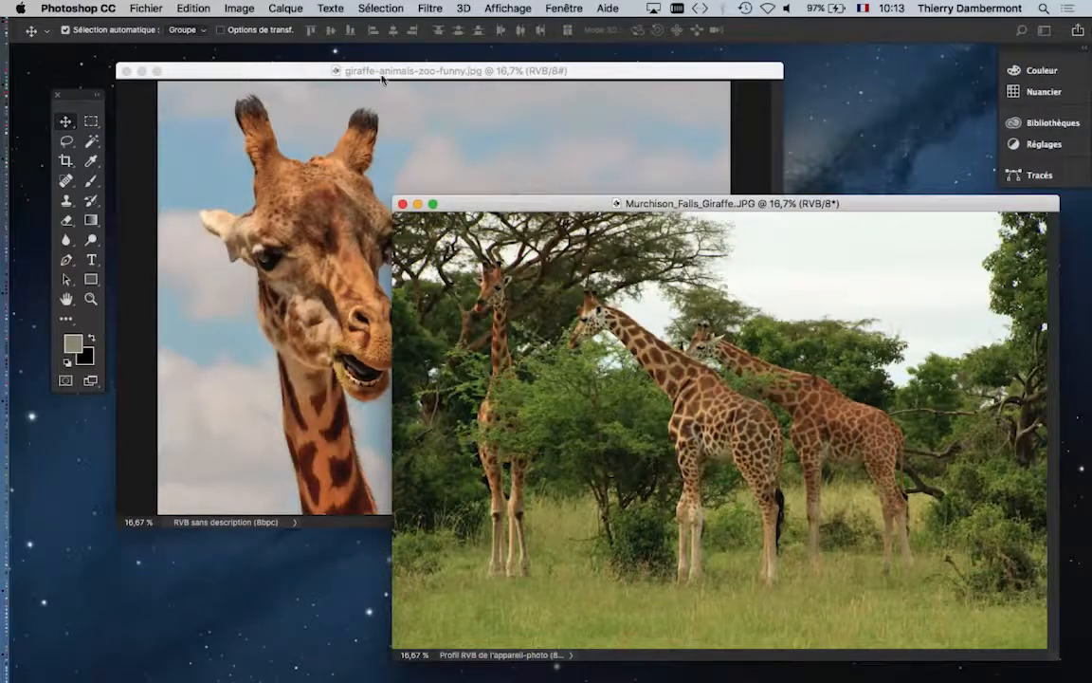
left_click(384, 69)
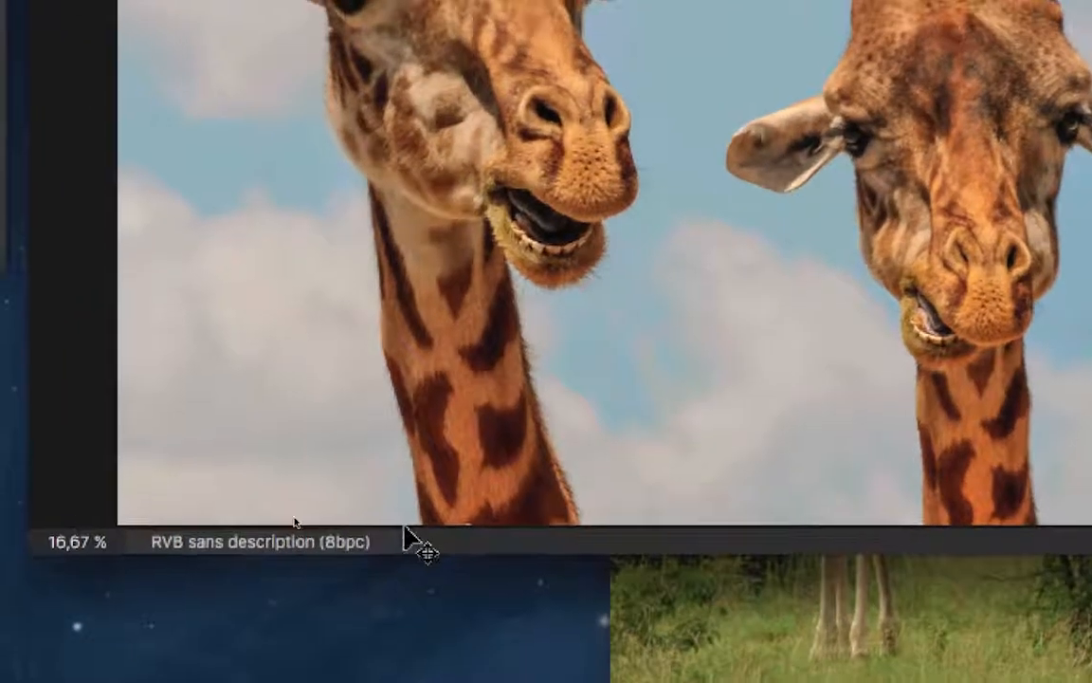
Step: Check the document size in the status information of giraffe-animals-zoo-funny.jpg, switching the display back to the document profile
left_click(396, 513)
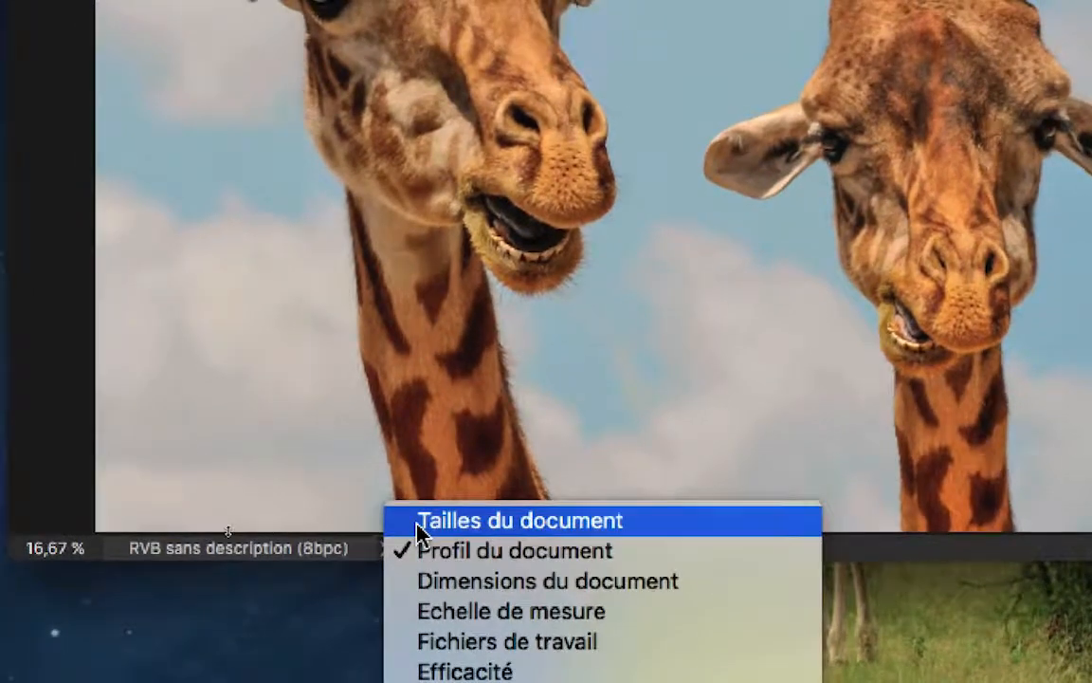
left_click(419, 527)
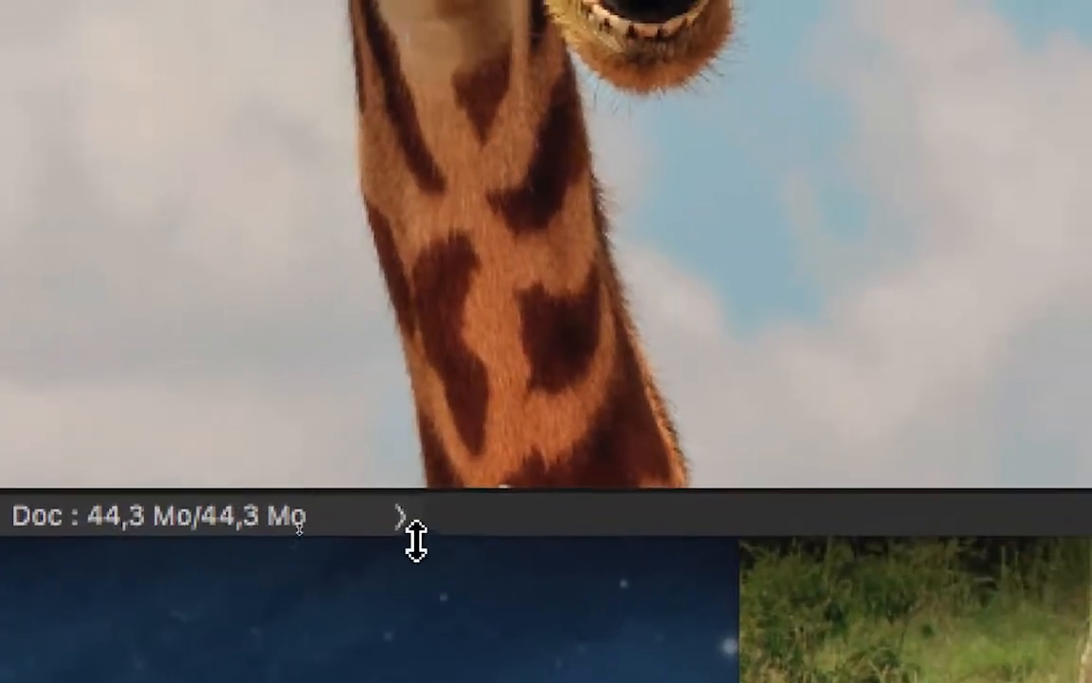
left_click(504, 521)
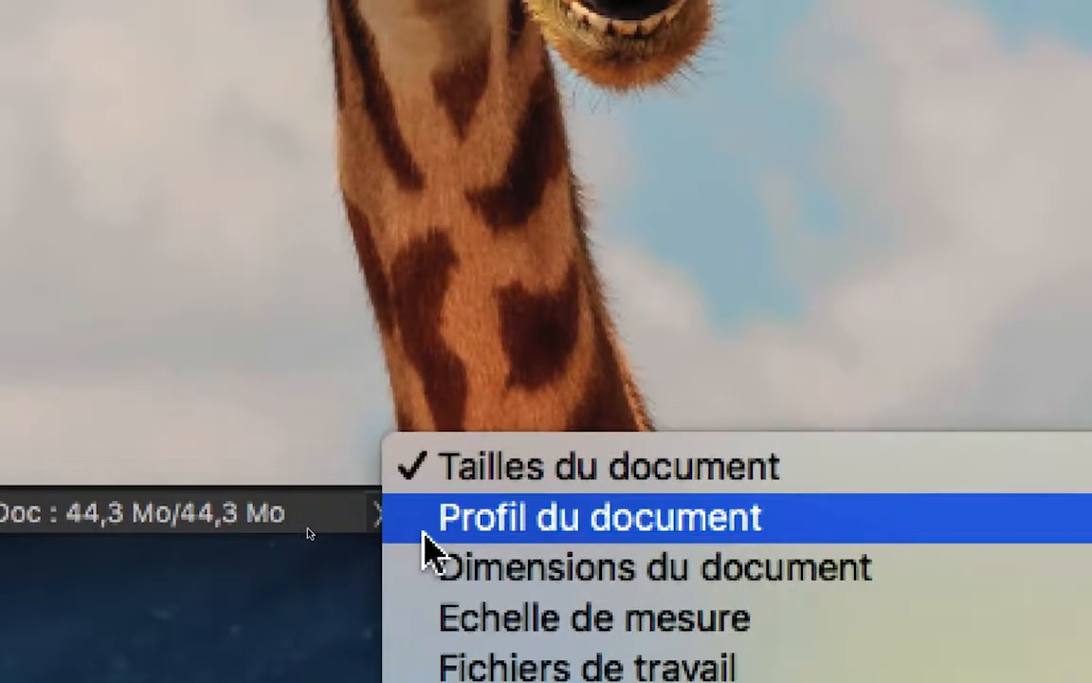
left_click(424, 533)
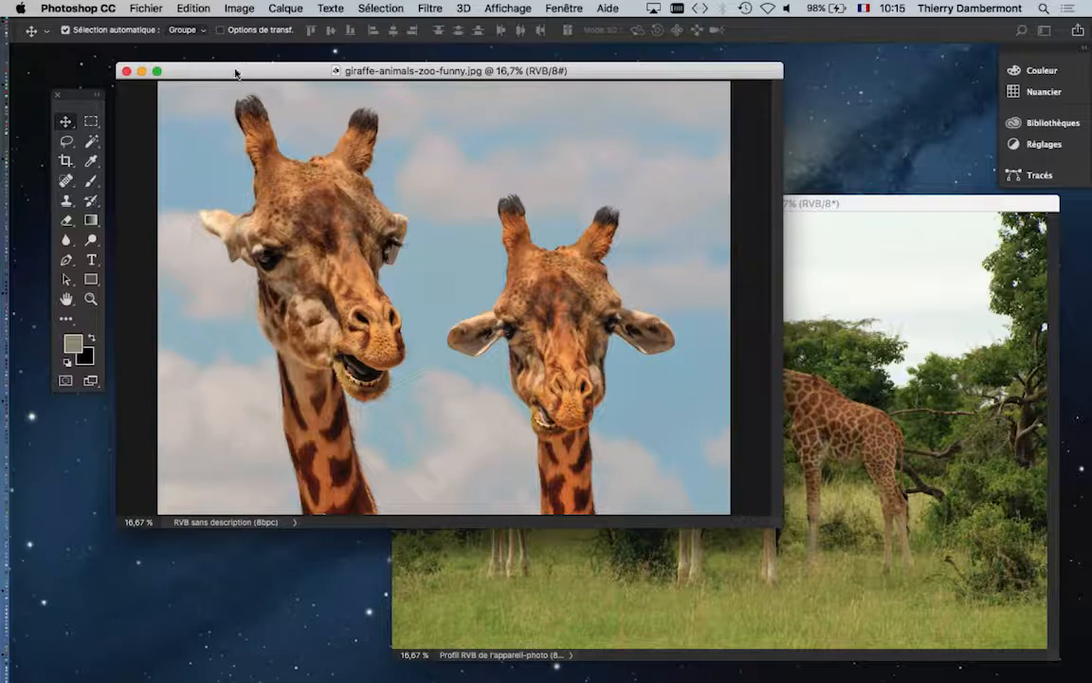
Step: Open Assign Profile for giraffe-animals-zoo-funny.jpg and preview the photo with the sRGB IEC61966-2.1 profile
mouse_move(234, 74)
left_mouse_down()
mouse_move(162, 70)
mouse_move(239, 65)
left_mouse_up()
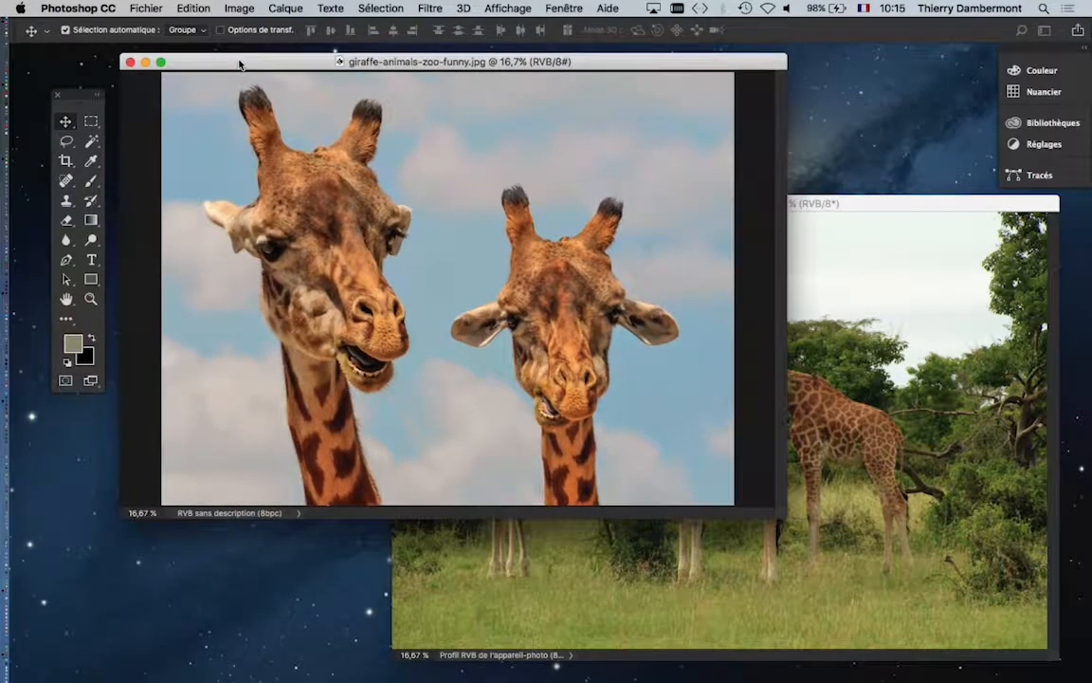
left_click(194, 8)
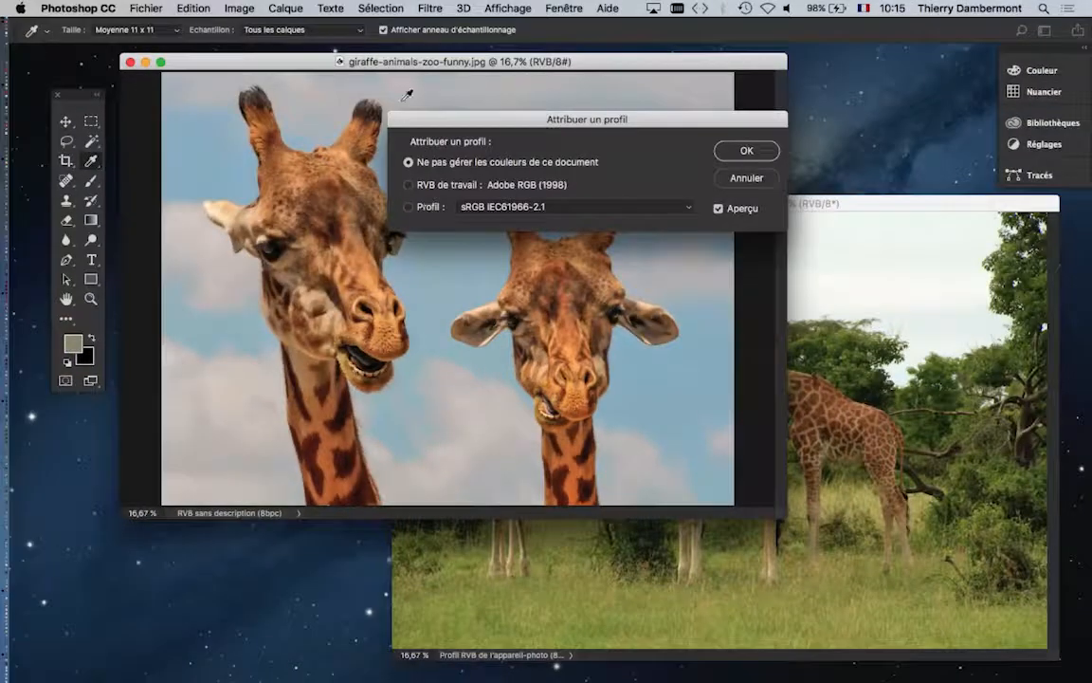
left_click_drag(448, 114, 429, 268)
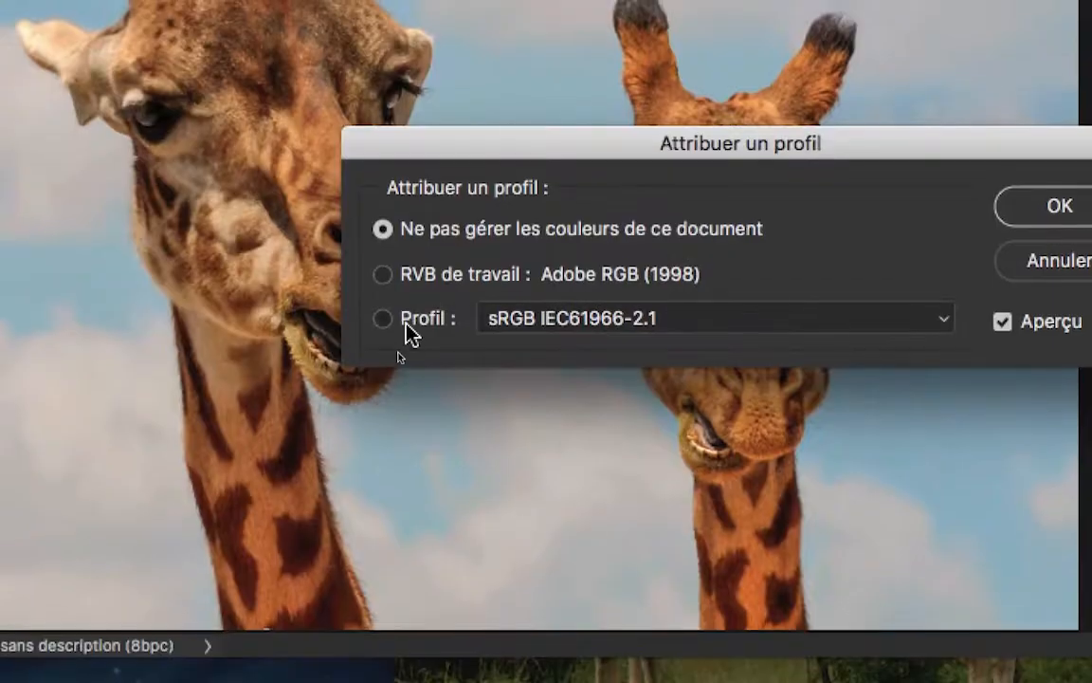
left_click(375, 441)
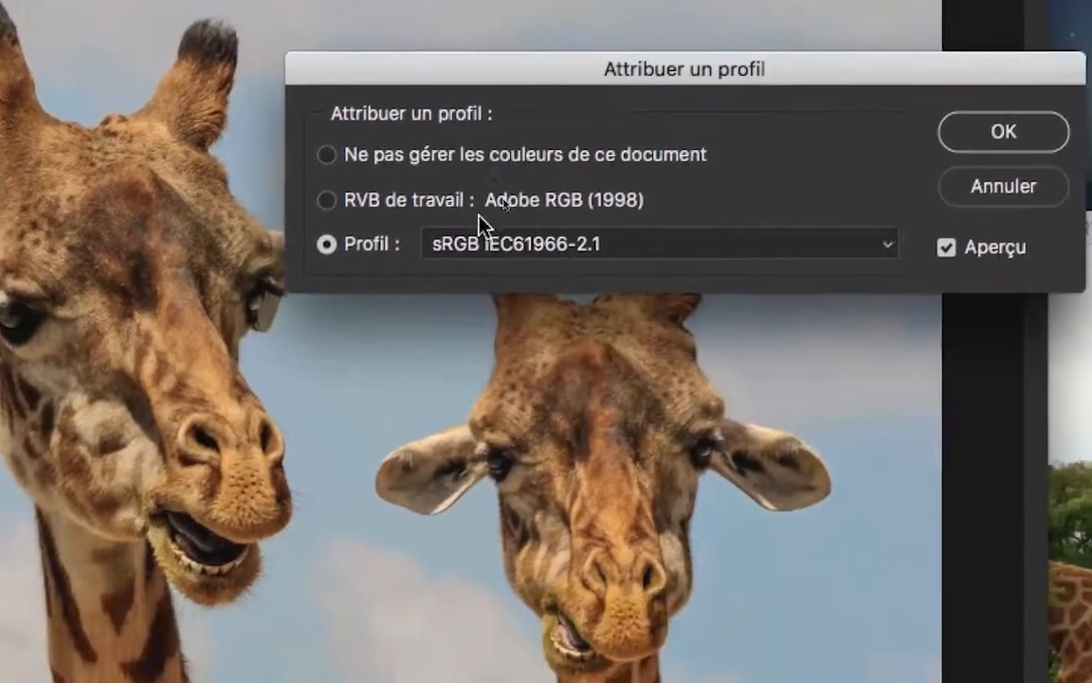
Step: Preview the giraffe photo with the ProPhoto RGB, Adobe RGB (1998), Apple RGB and ColorMatch RGB profiles in turn
left_click(504, 434)
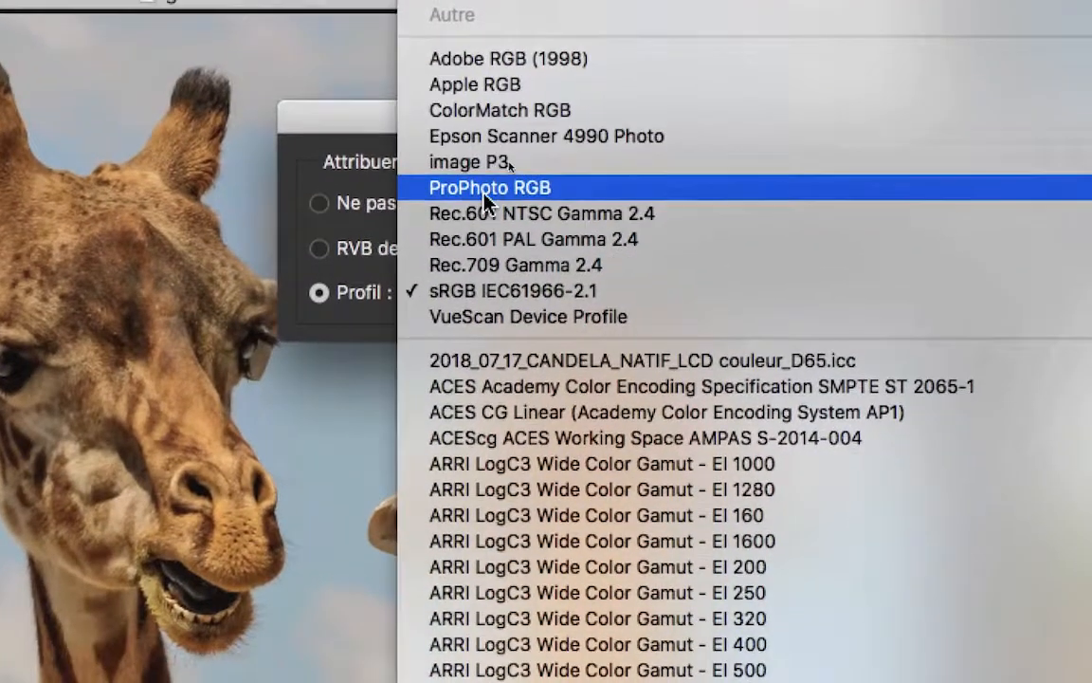
left_click(485, 194)
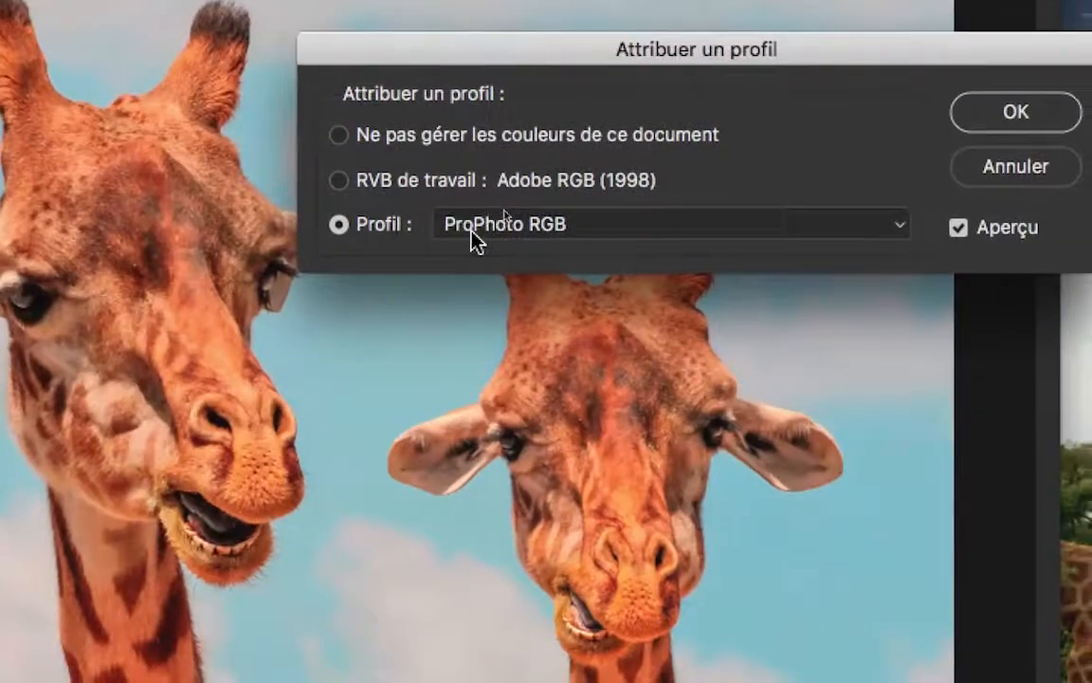
left_click(472, 295)
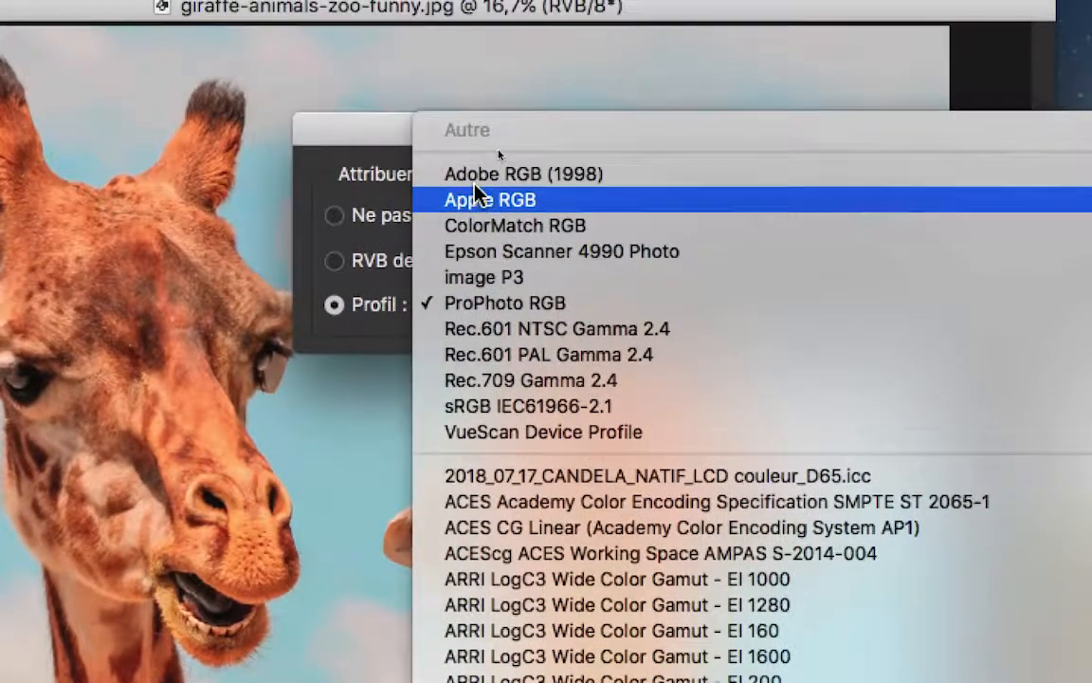
left_click(455, 100)
left_click(472, 289)
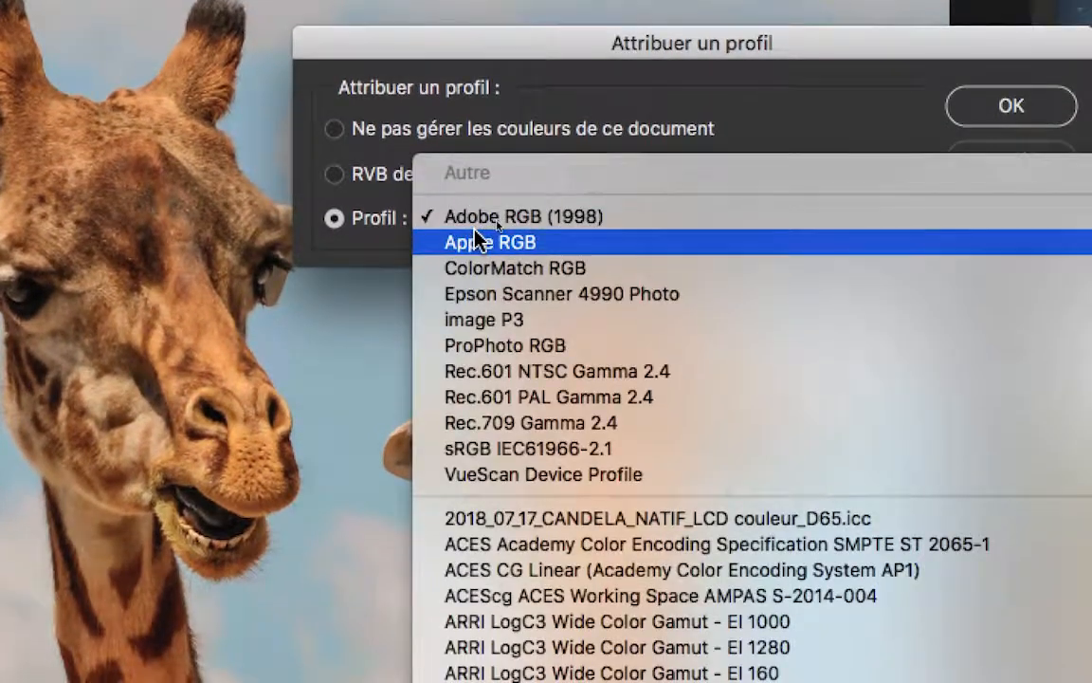
left_click(475, 298)
left_click(474, 230)
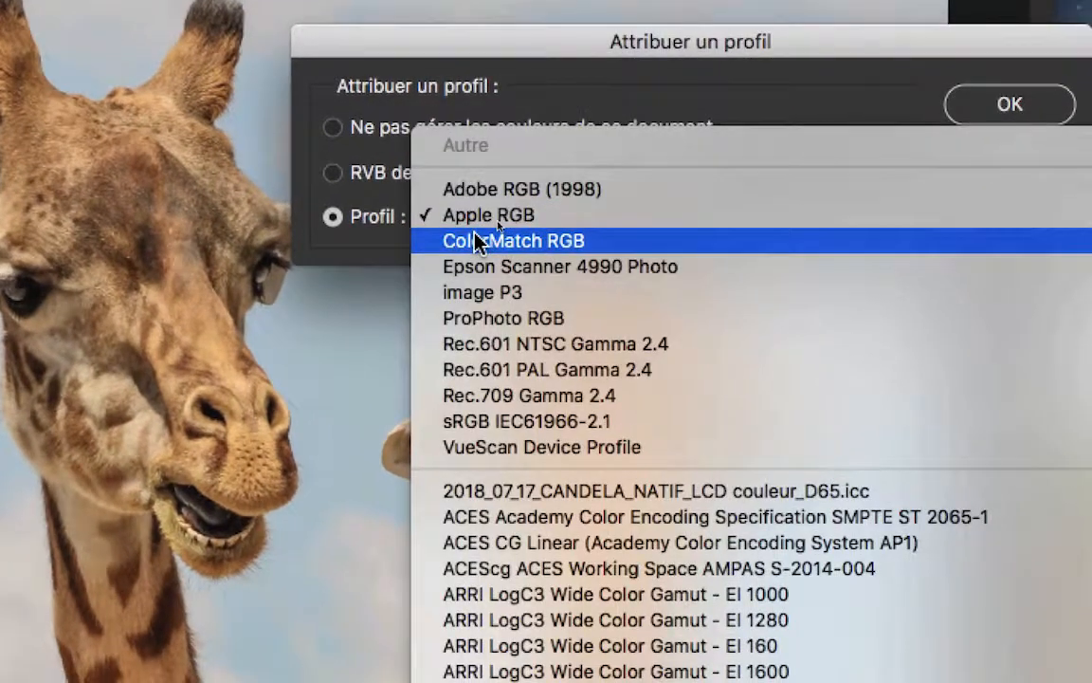
left_click(474, 239)
Step: Preview the photo with the Epson Scanner 4990 Photo, image P3, ProPhoto RGB, Rec.601 NTSC Gamma 2.4 and Rec.601 PAL Gamma 2.4 profiles
left_click(475, 231)
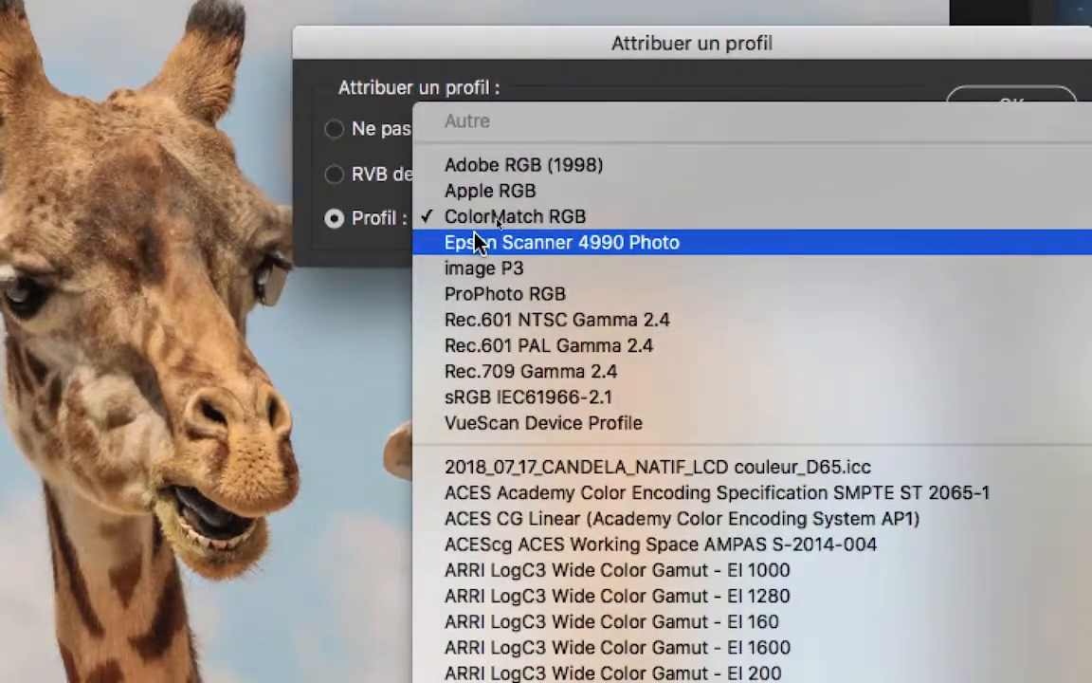
left_click(478, 243)
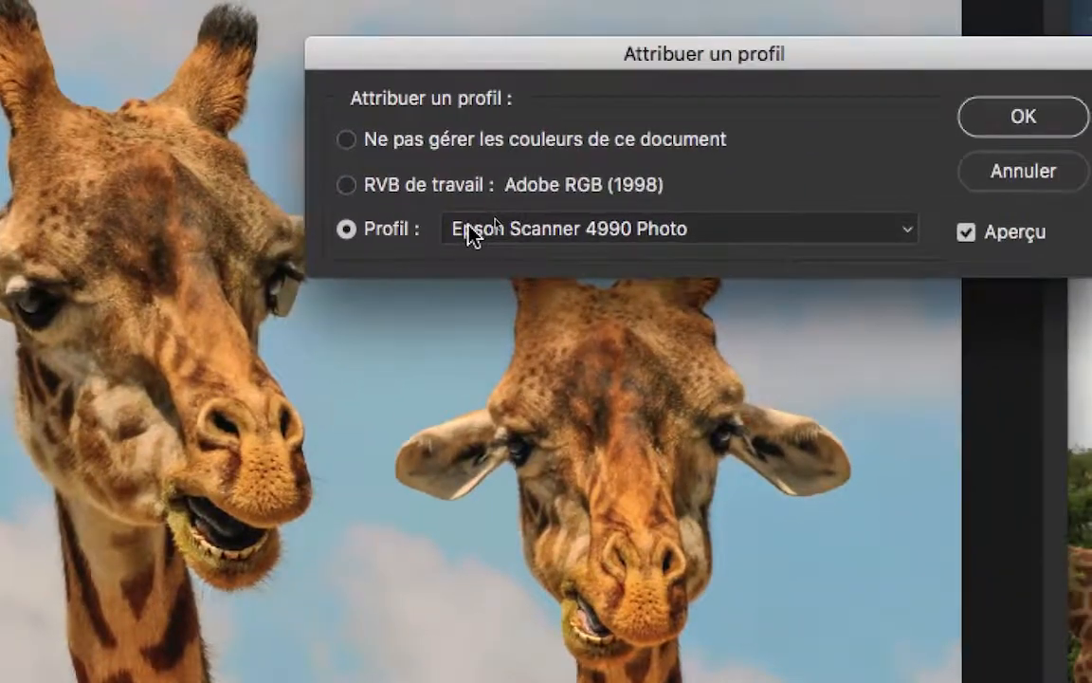
left_click(471, 233)
left_click(491, 247)
left_click(492, 240)
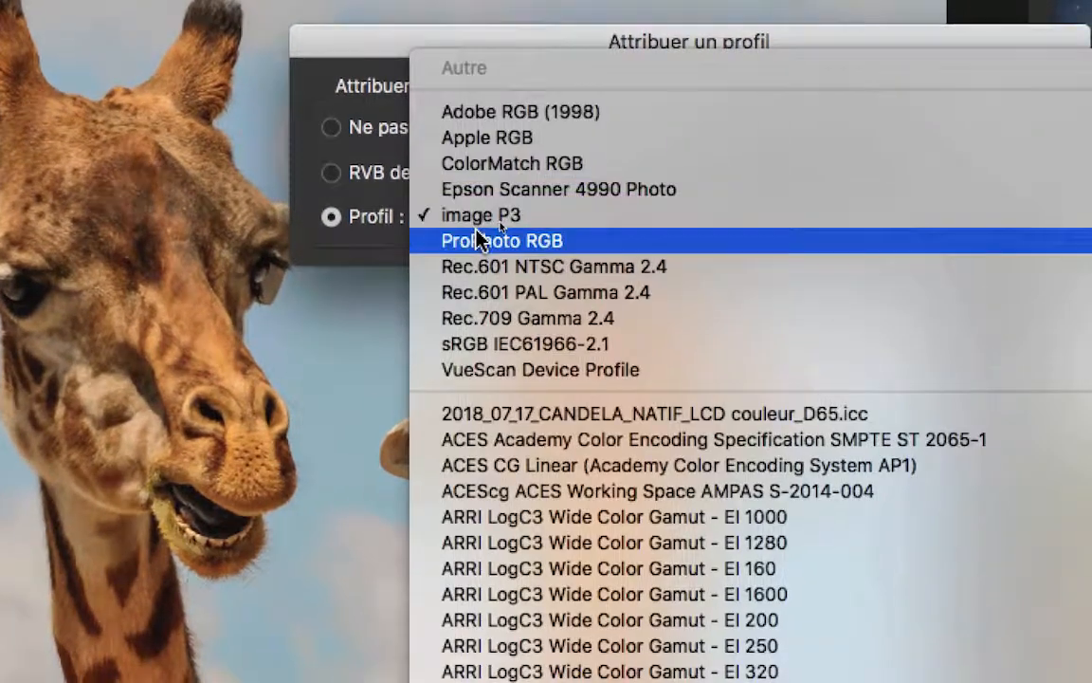
left_click(478, 241)
left_click(474, 236)
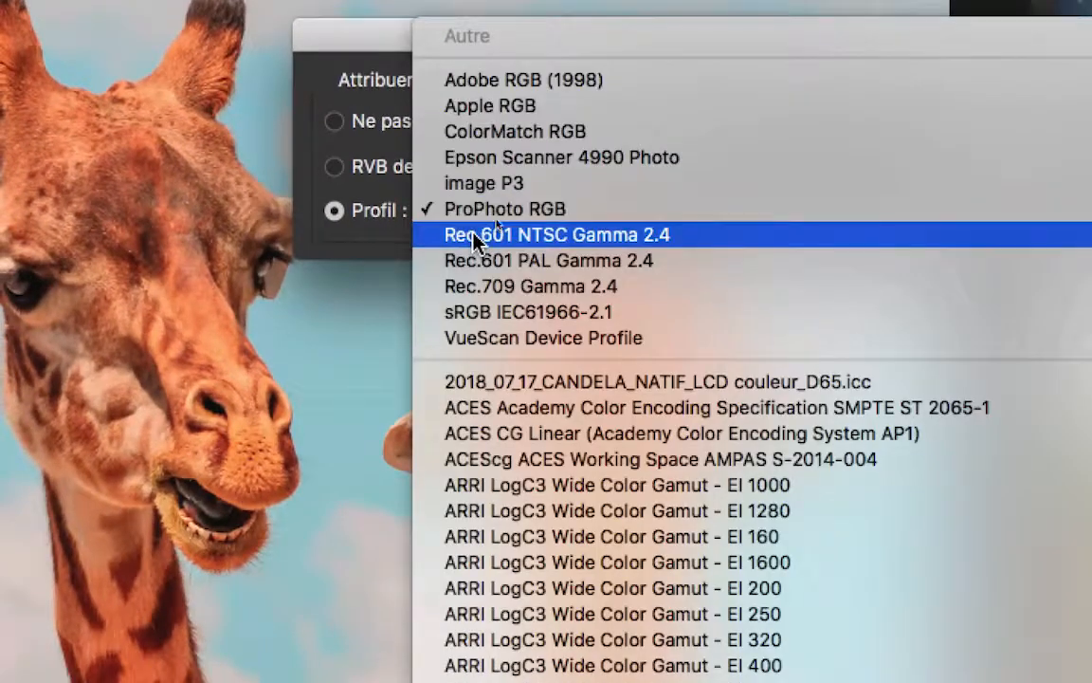
left_click(474, 234)
left_click(473, 232)
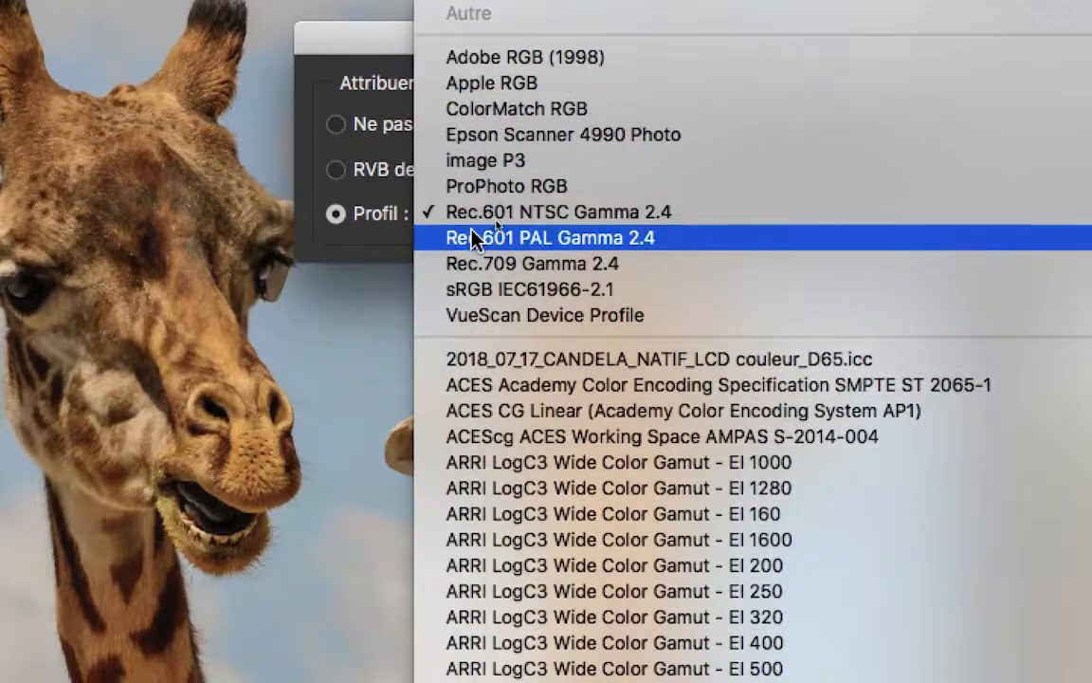
left_click(473, 237)
Step: Assign the sRGB IEC61966-2.1 profile to the photo after comparing its colors with the preview off and on
left_click(475, 236)
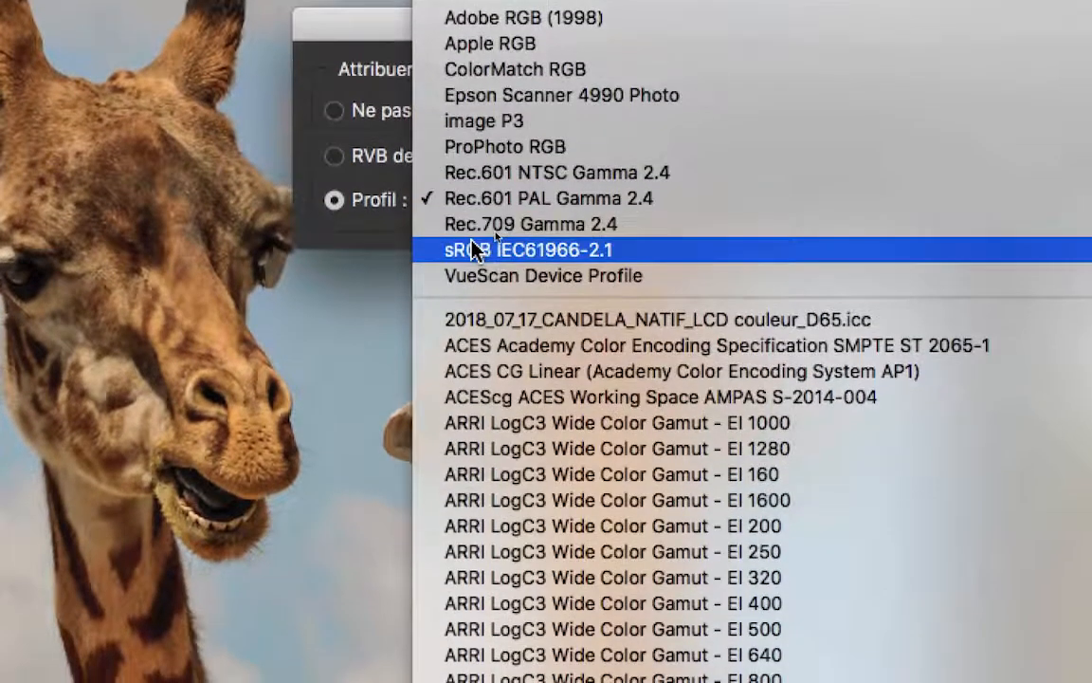
left_click(474, 249)
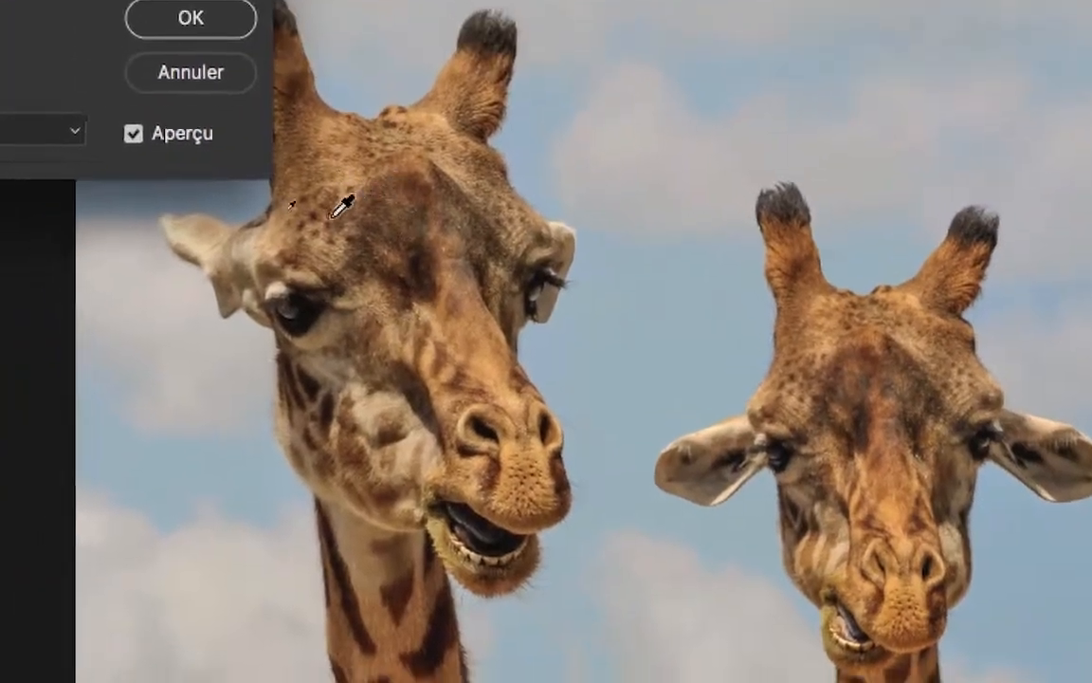
left_click(132, 133)
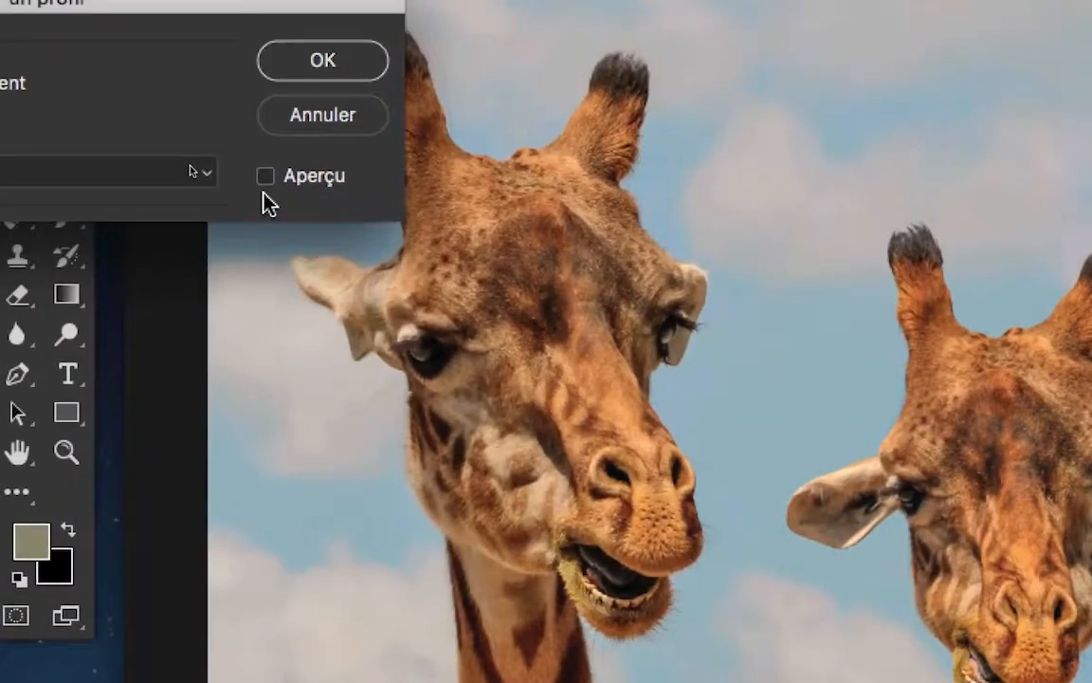
left_click(265, 176)
left_click(265, 176)
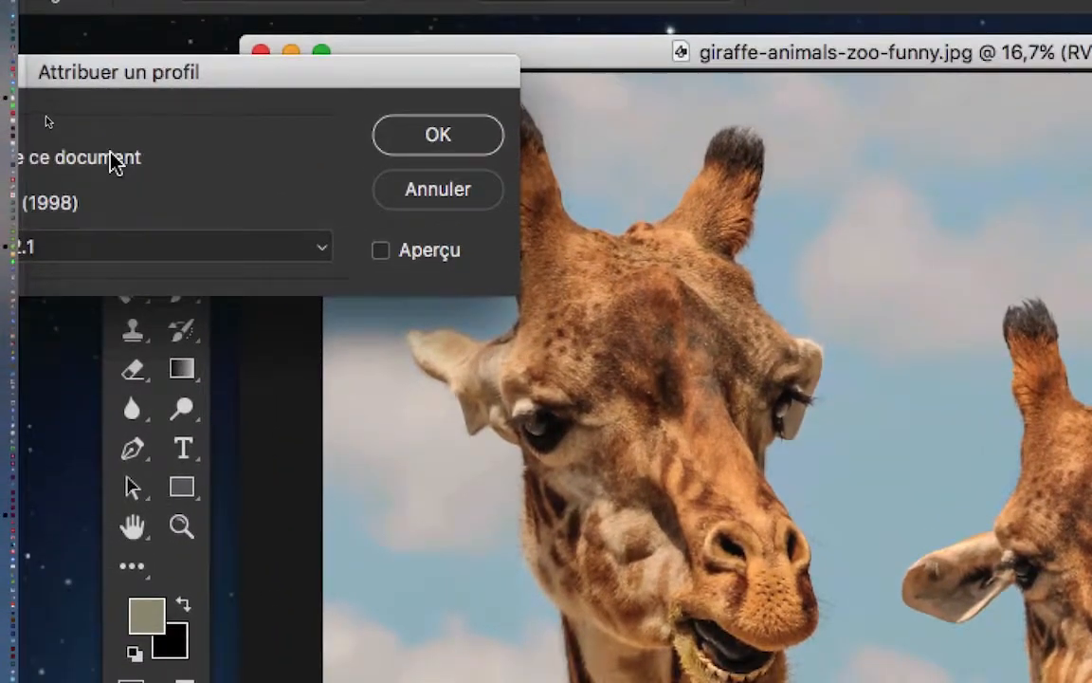
left_click(380, 249)
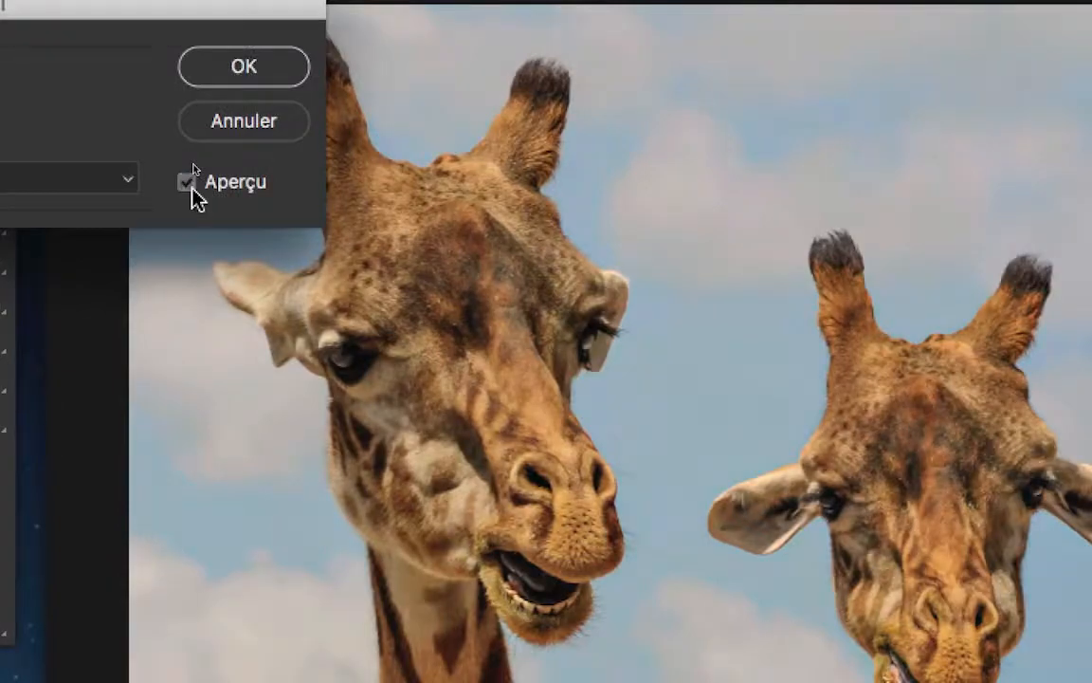
left_click(188, 182)
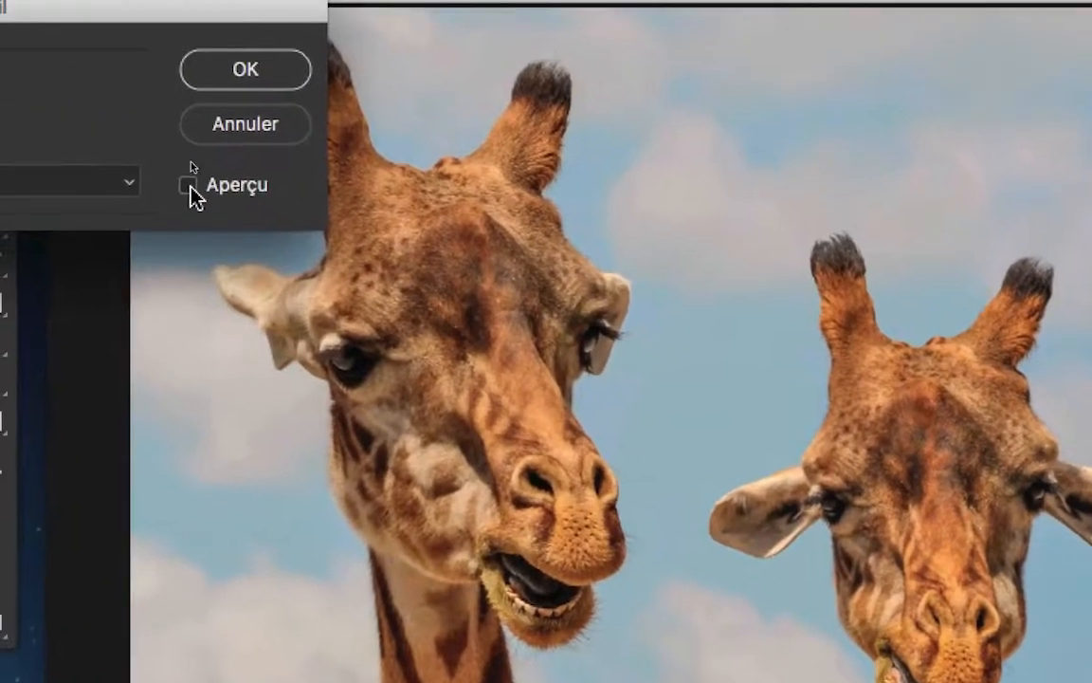
left_click(189, 183)
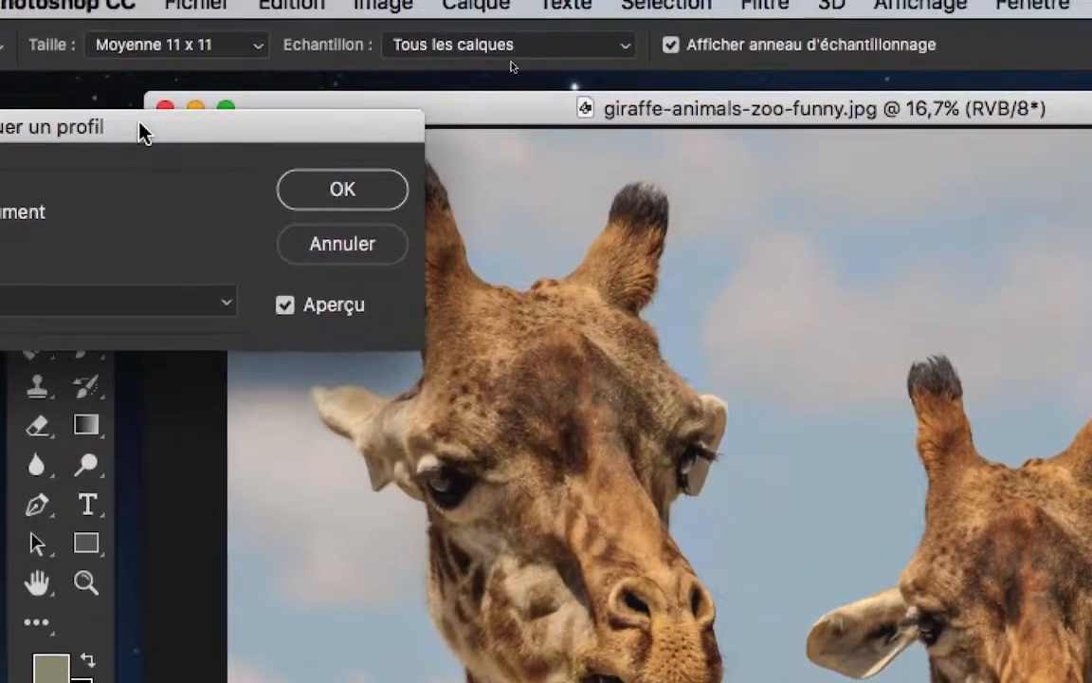
left_click_drag(52, 18, 521, 120)
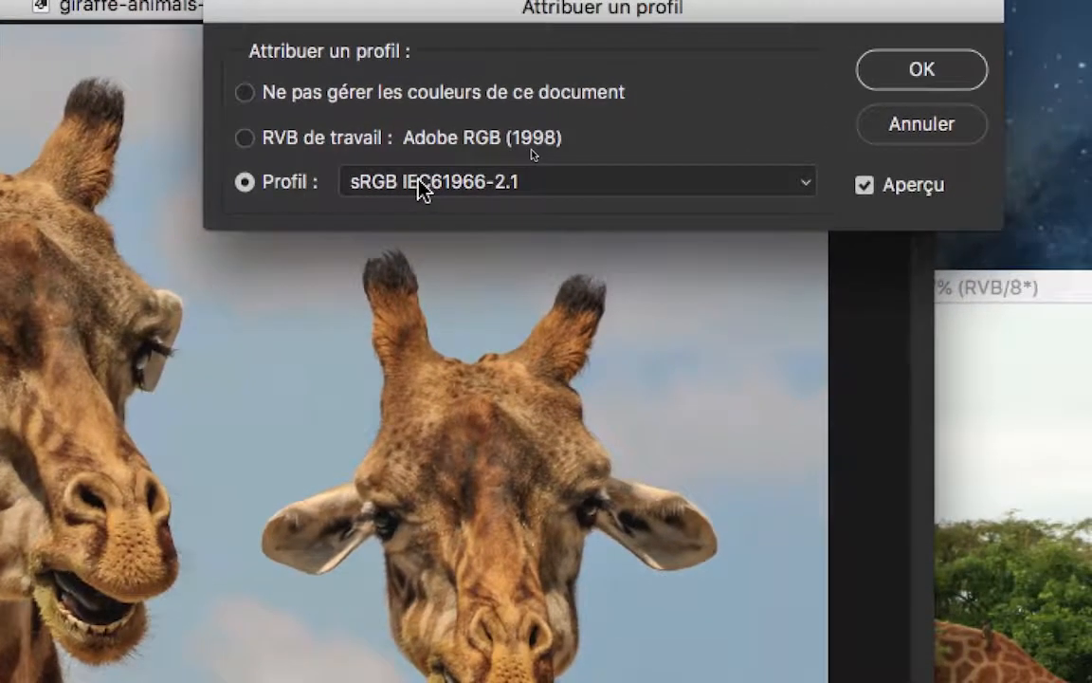
left_click(936, 80)
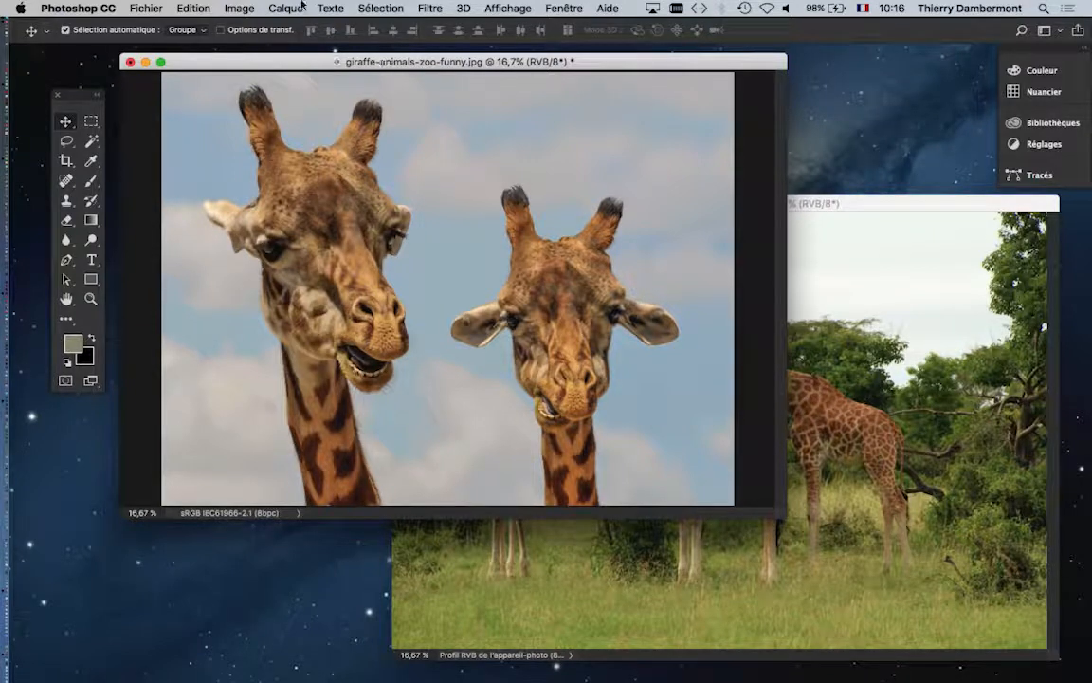
Step: Reopen Assign Profile for giraffe-animals-zoo-funny.jpg, choose sRGB IEC61966-2.1 as the profile and accept it
left_click(140, 8)
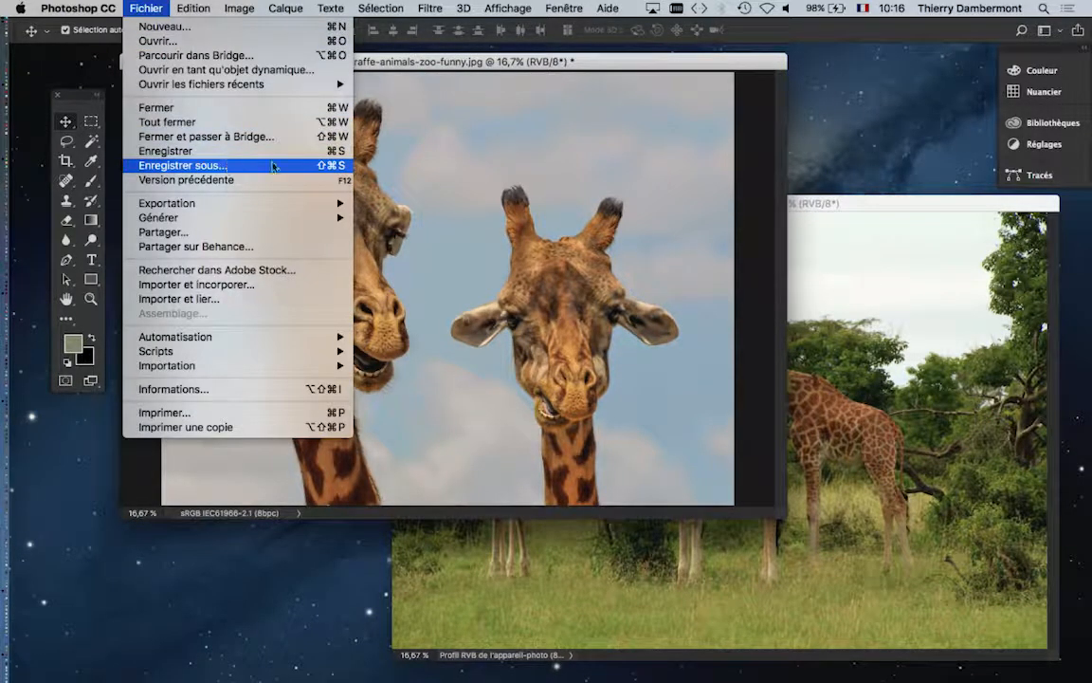
left_click(215, 166)
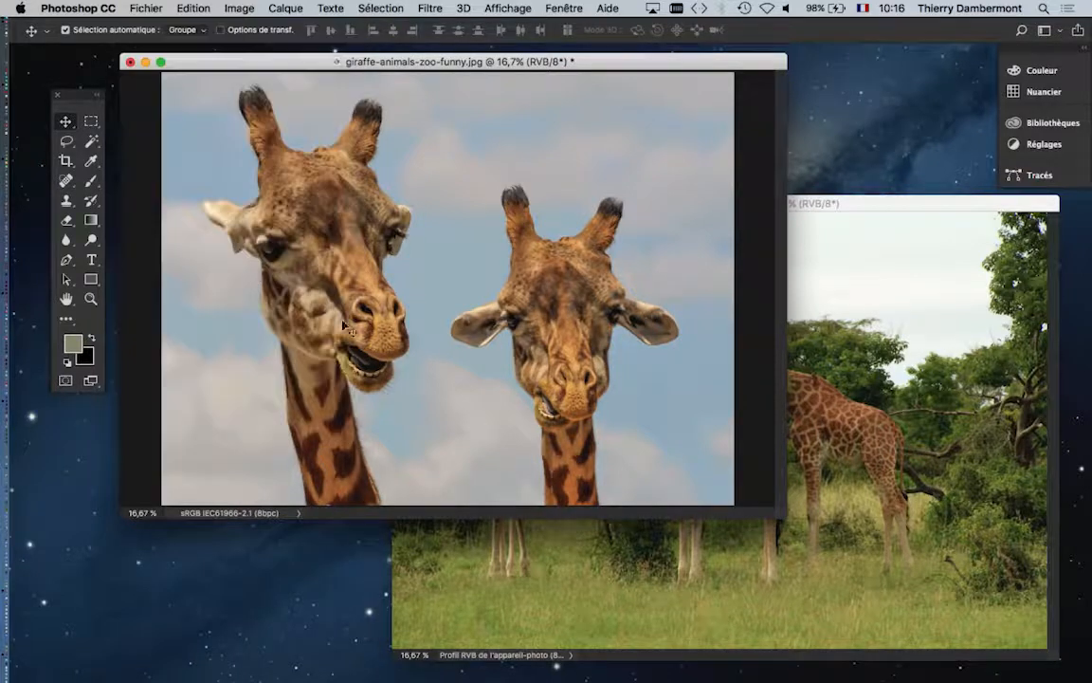
left_click(191, 8)
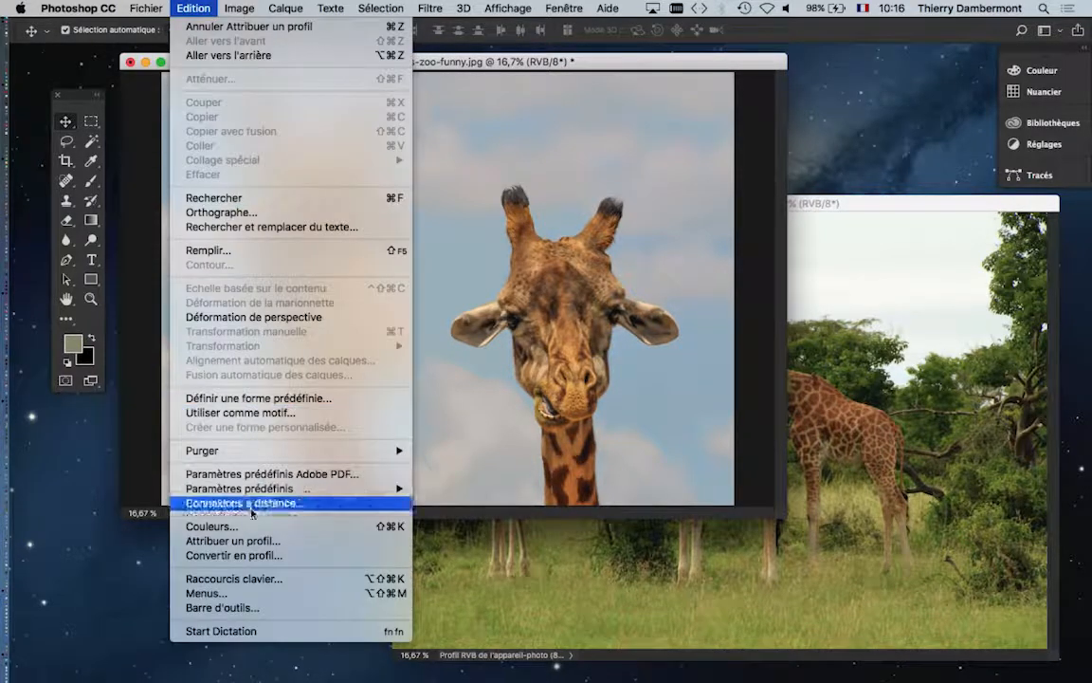
left_click(233, 540)
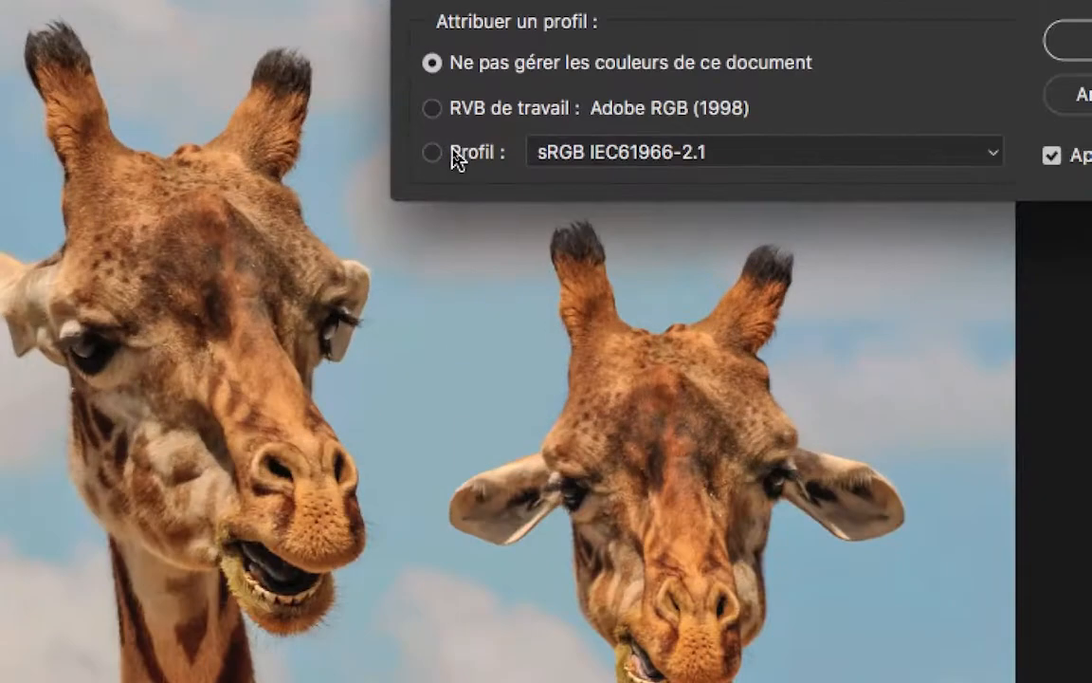
left_click(454, 158)
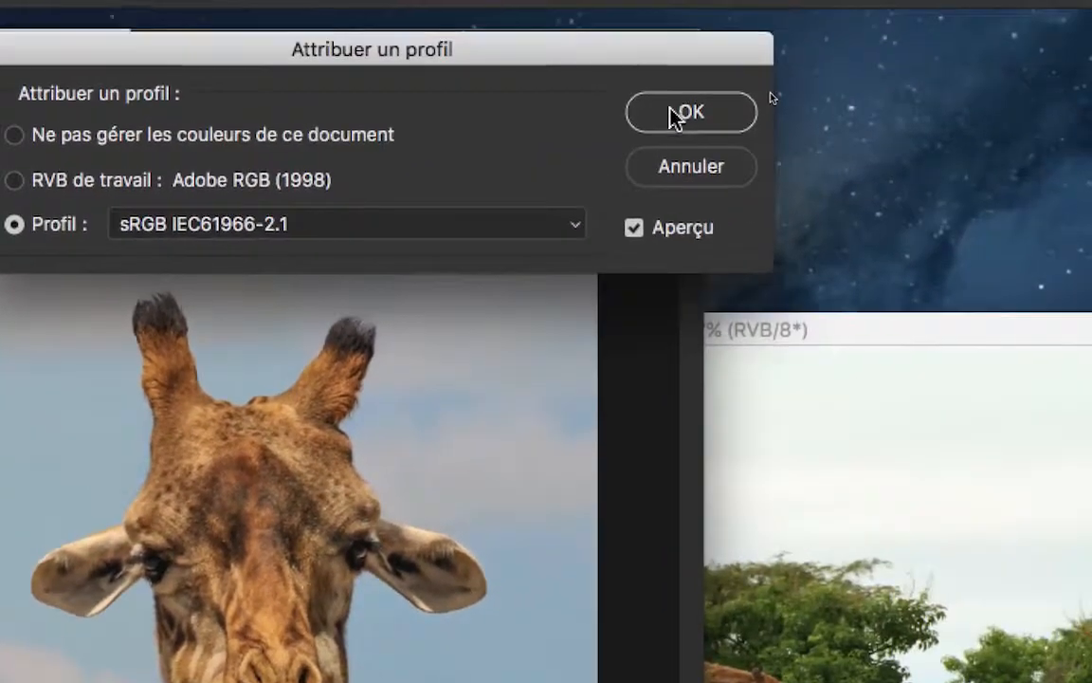
left_click(1085, 39)
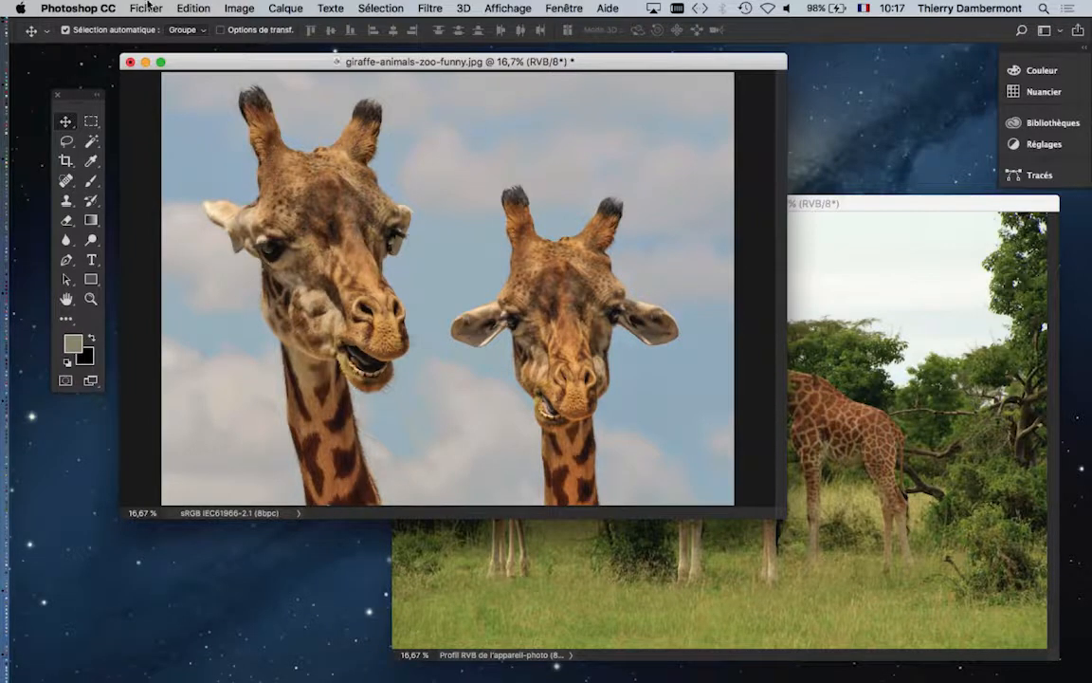
Step: Review the color settings for working spaces and color management policies, and close them without changes
left_click(192, 8)
left_click(476, 283)
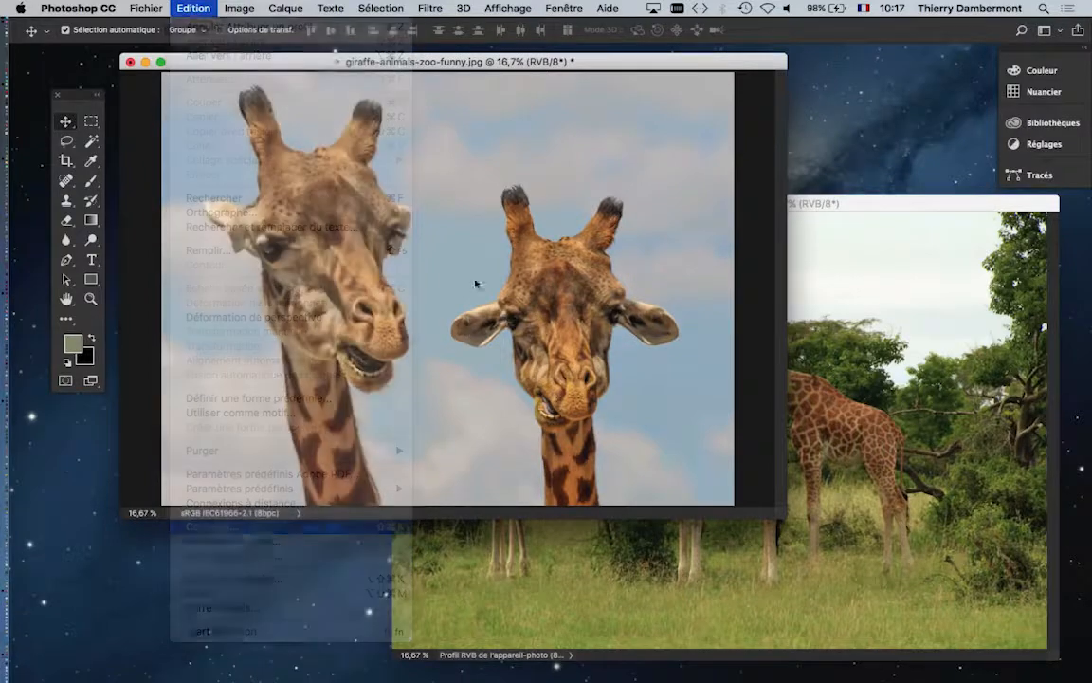
key("super+shift+k")
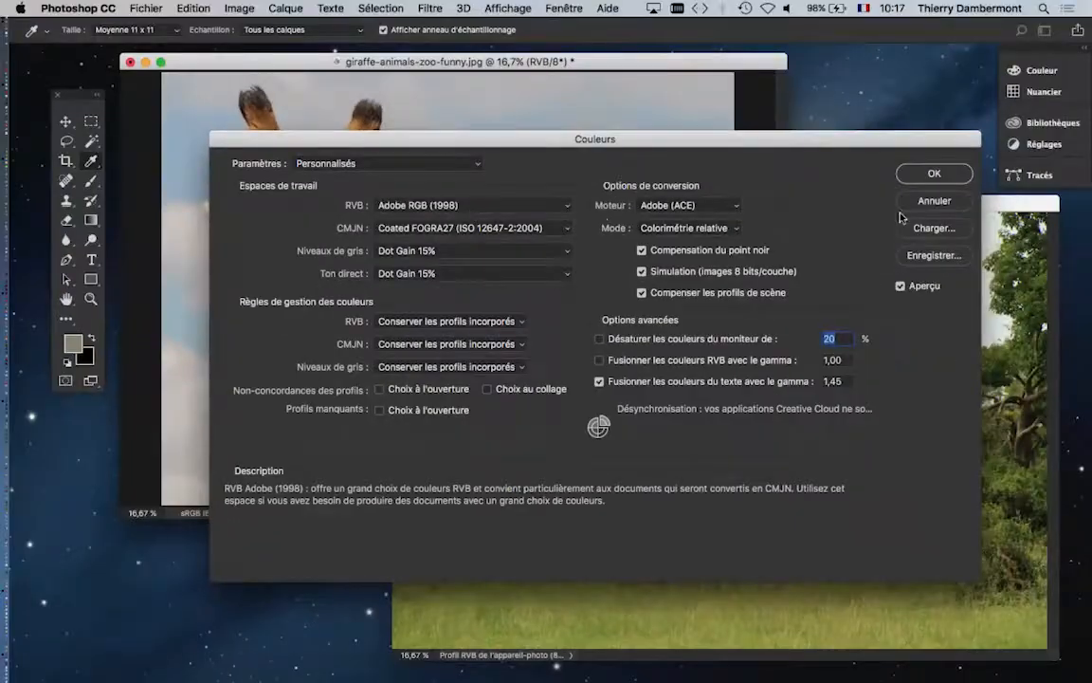
left_click(933, 202)
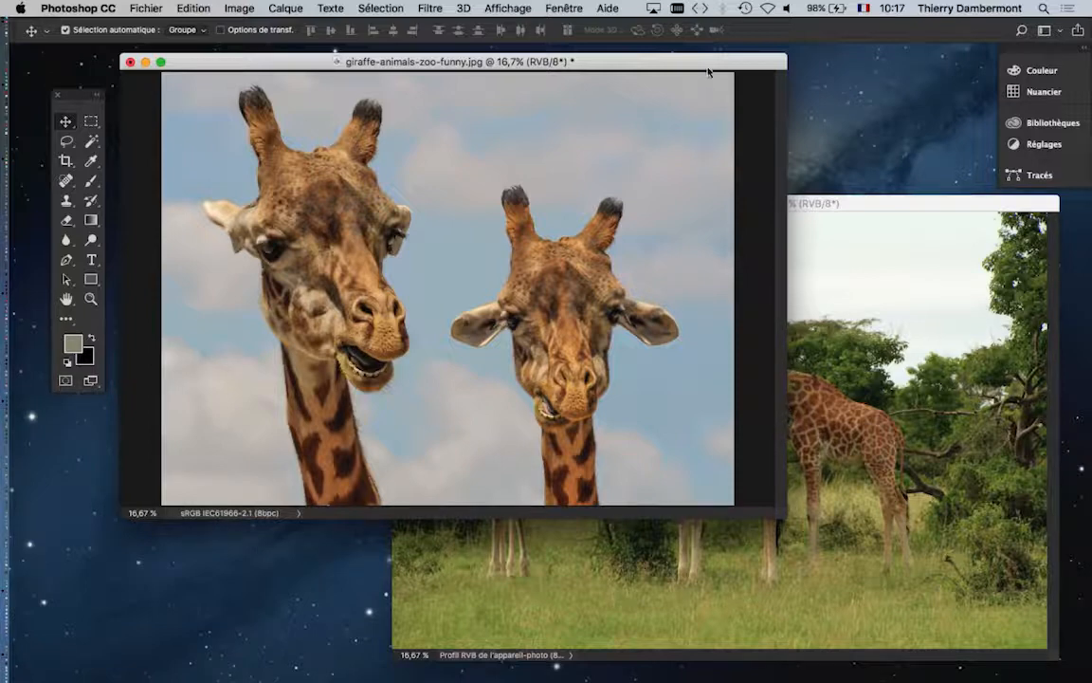
Step: Save the sRGB giraffe photo in the Links folder in Photoshop format as giraffe-animals-zoo-funny.psd, with its ICC profile embedded
left_click_drag(707, 62, 703, 84)
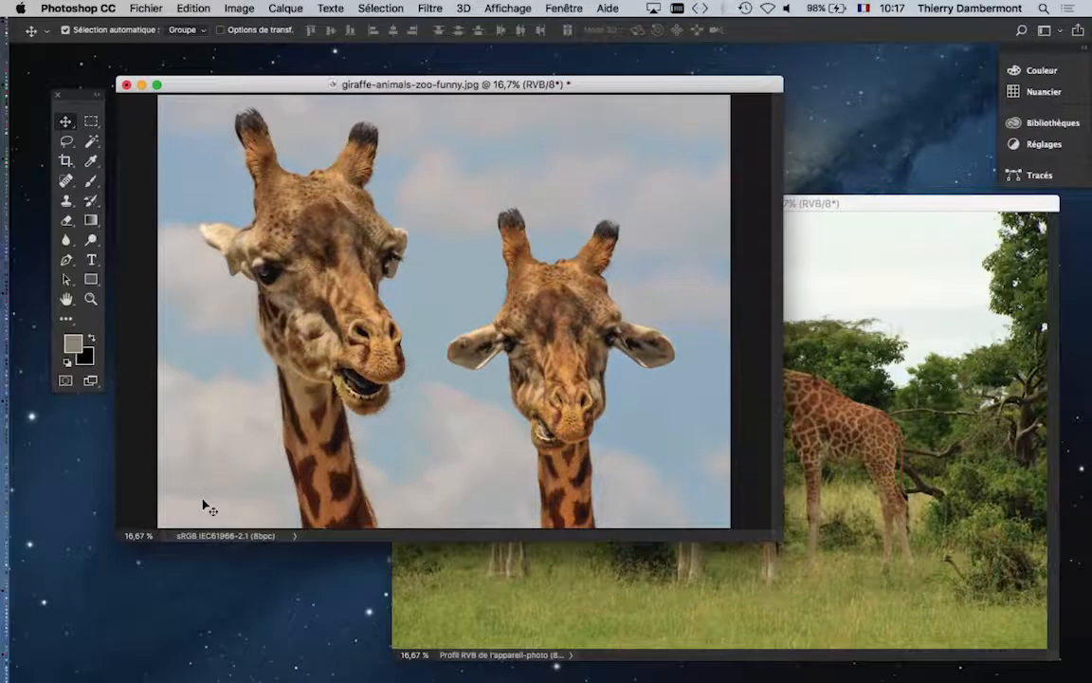
left_click_drag(208, 78, 218, 50)
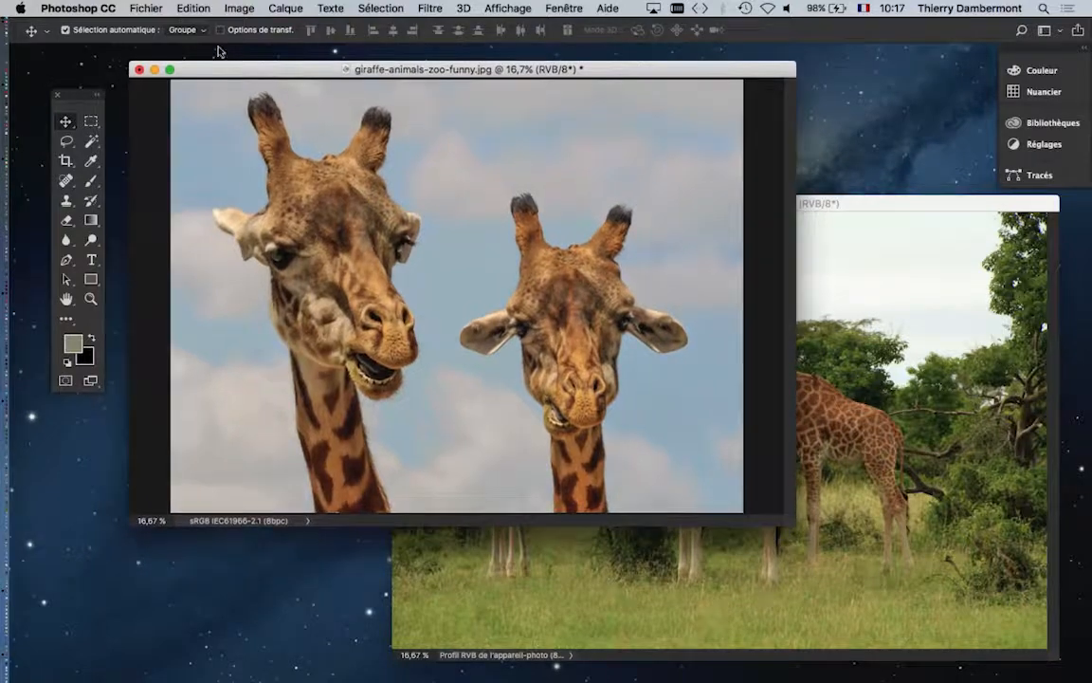
left_click(146, 7)
left_click(208, 167)
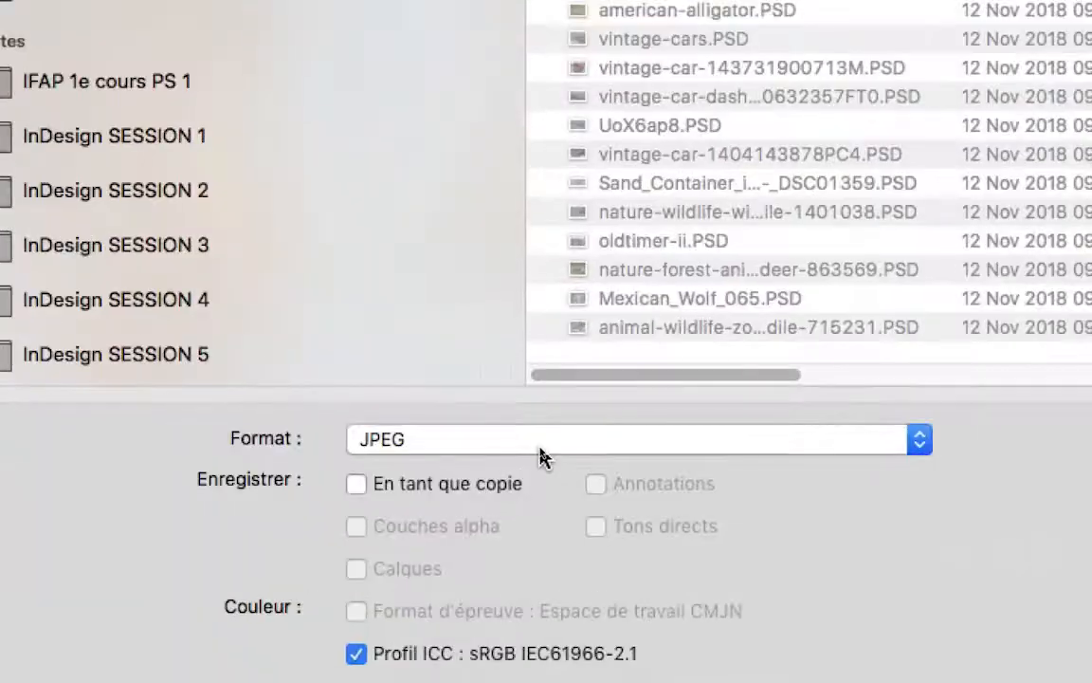
left_click(541, 453)
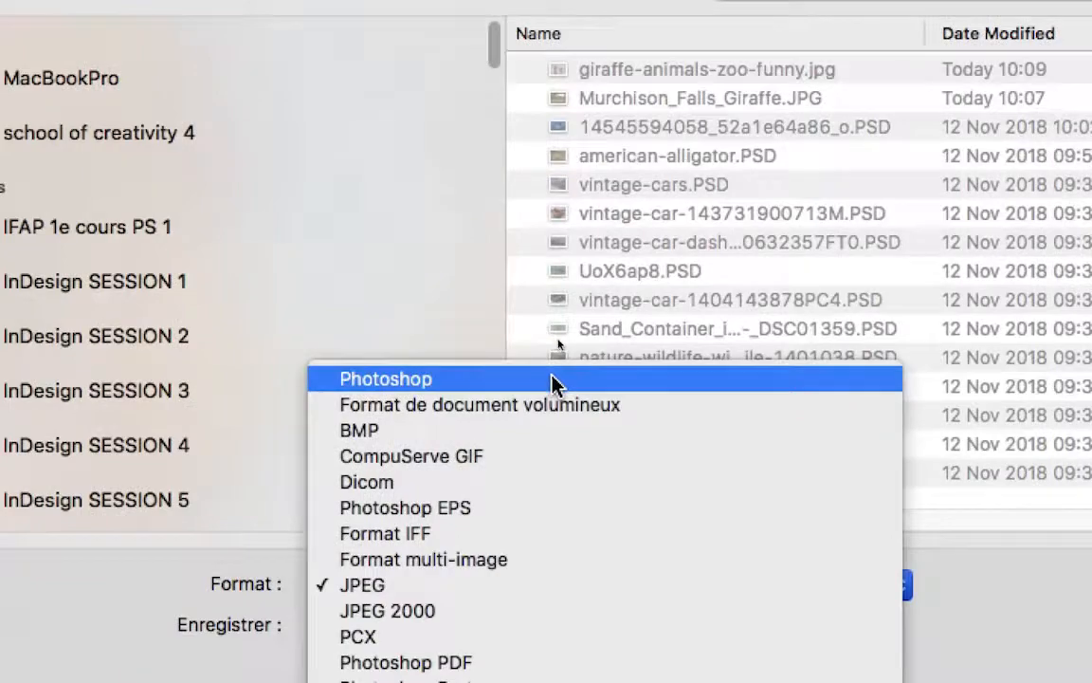
left_click(553, 379)
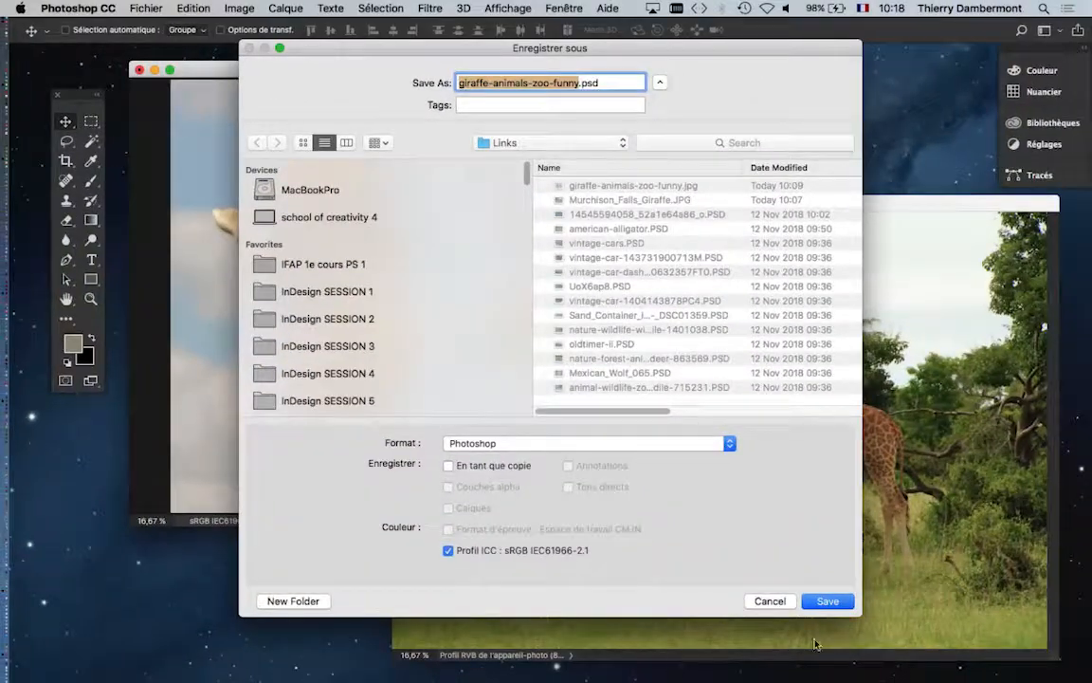
left_click(828, 604)
Step: Save the Murchison Falls photo in the Links folder in Photoshop format as Murchison_Falls_Giraffe.psd, keeping its camera RGB profile embedded
left_click(868, 205)
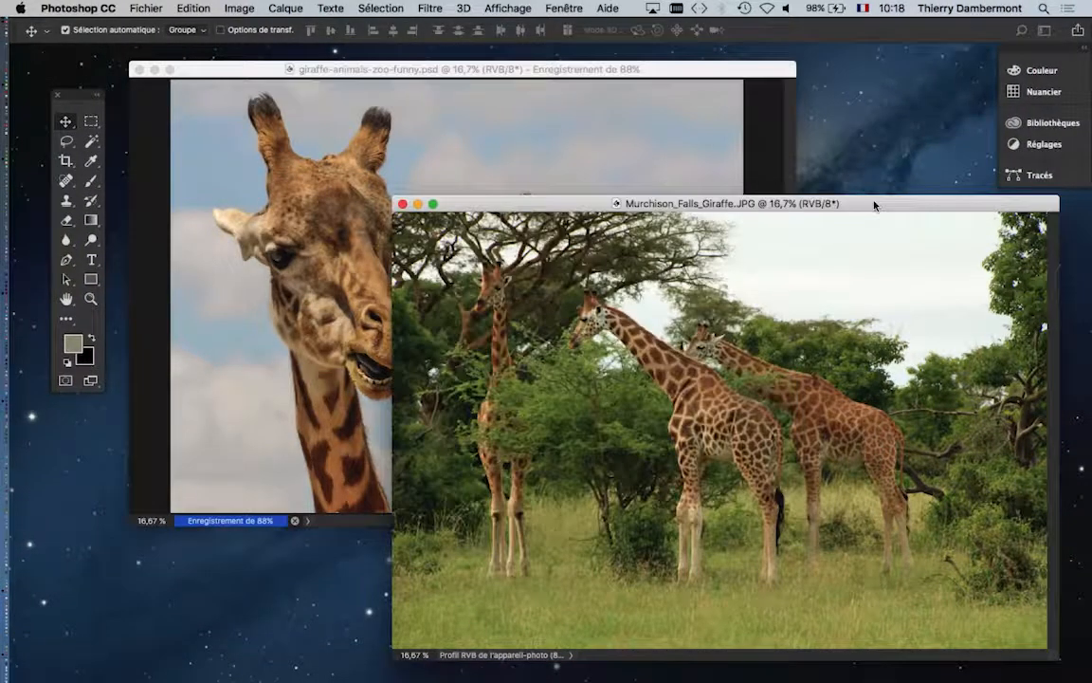
left_click_drag(874, 205, 805, 182)
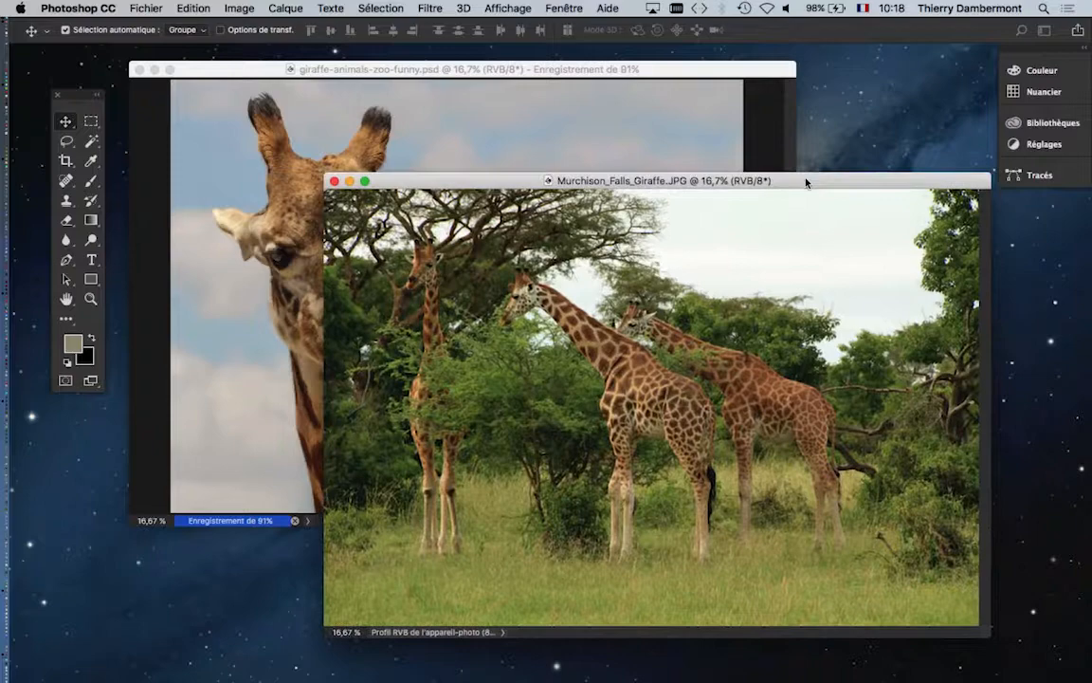
left_click(156, 7)
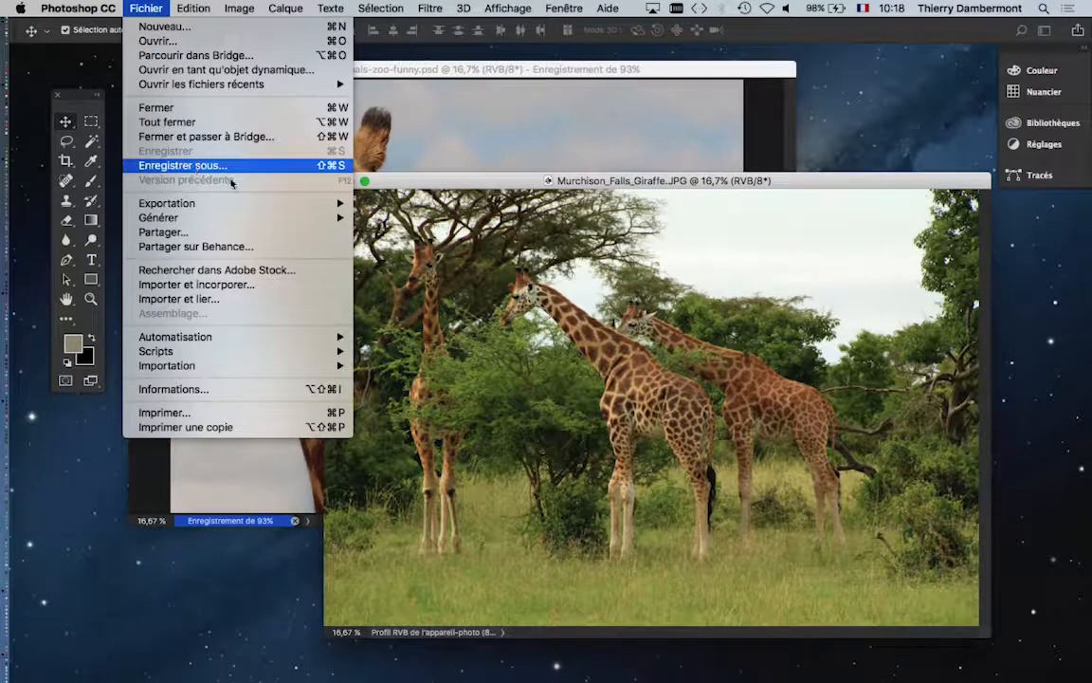
left_click(208, 163)
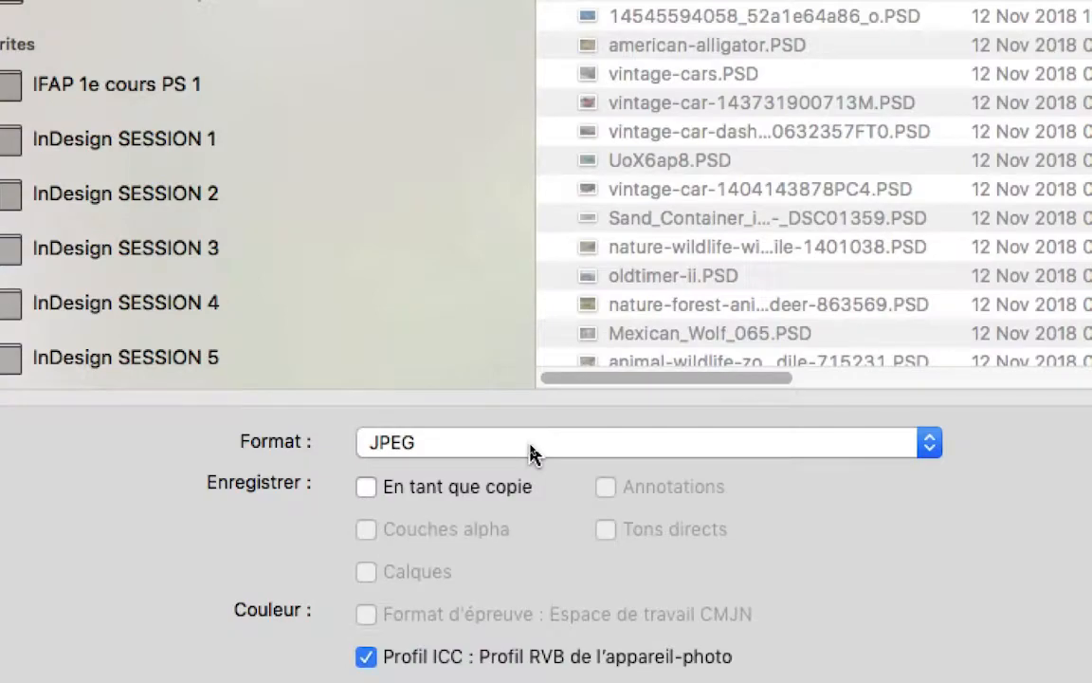
left_click(531, 447)
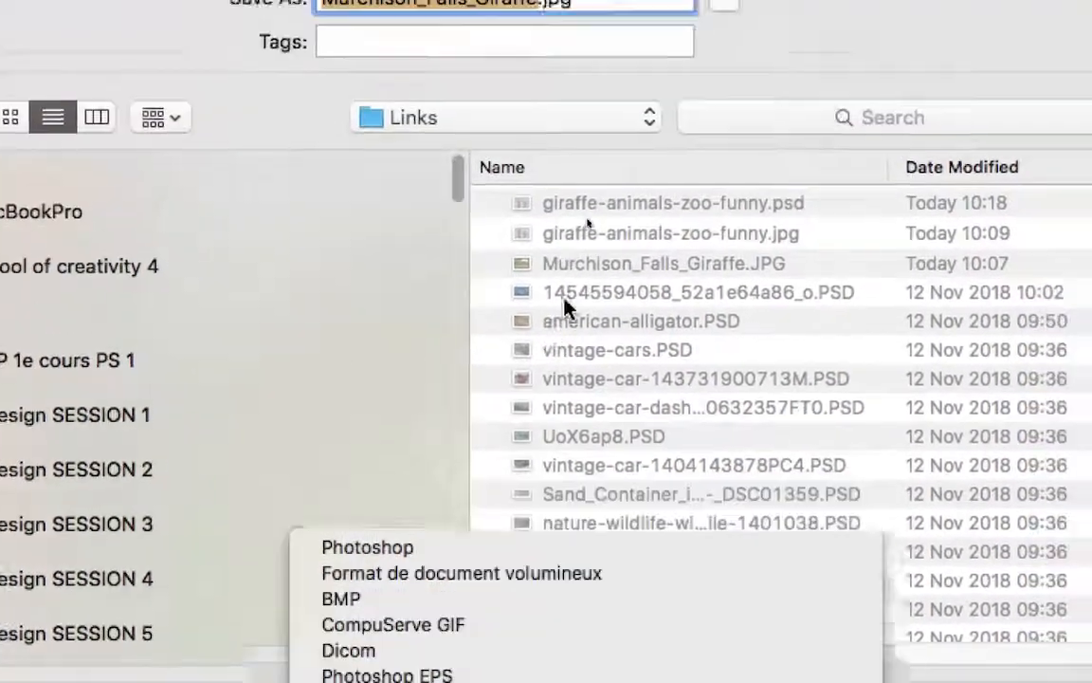
left_click(367, 547)
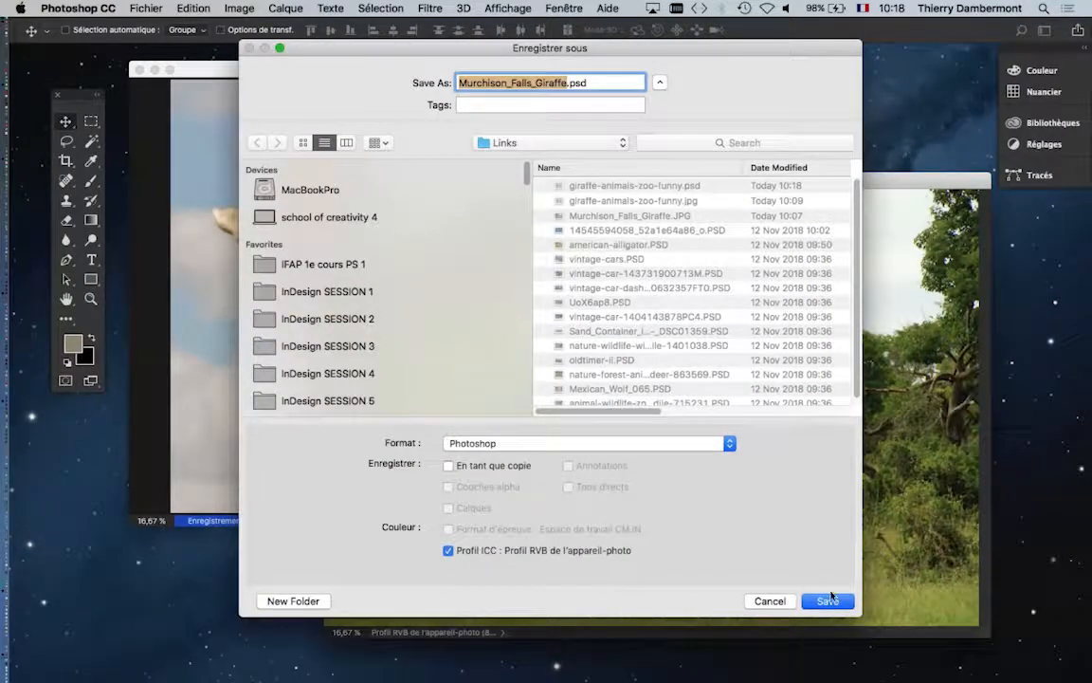
left_click(832, 597)
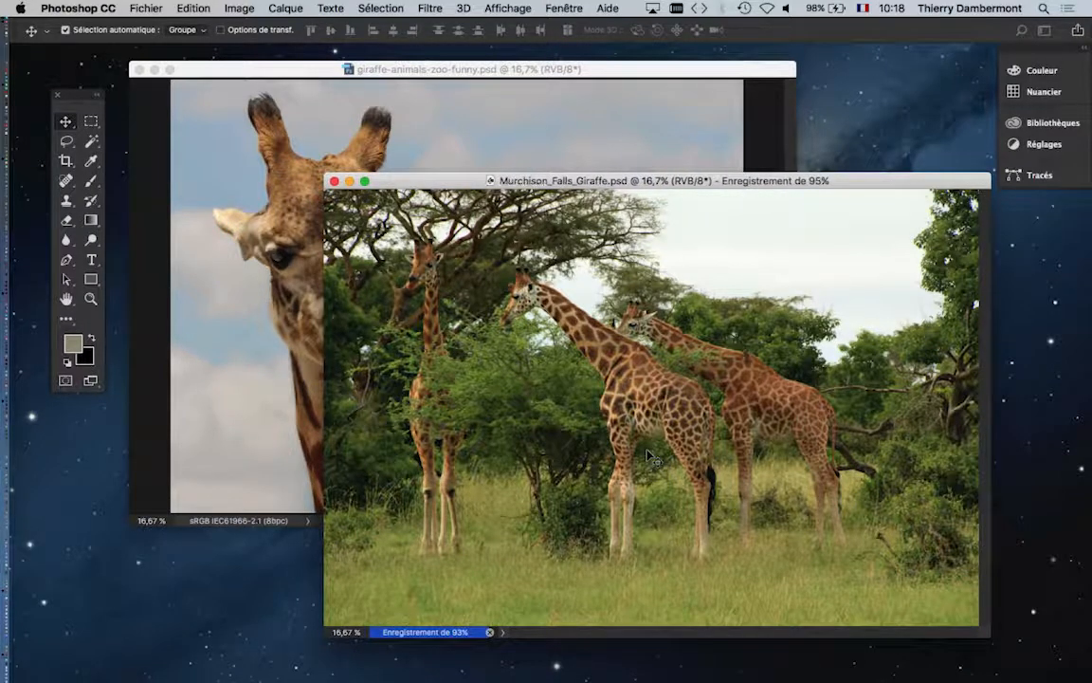
Step: Open the image size settings for Murchison_Falls_Giraffe.psd, shrink the dialog and move it lower over the photo
left_click_drag(576, 177, 537, 169)
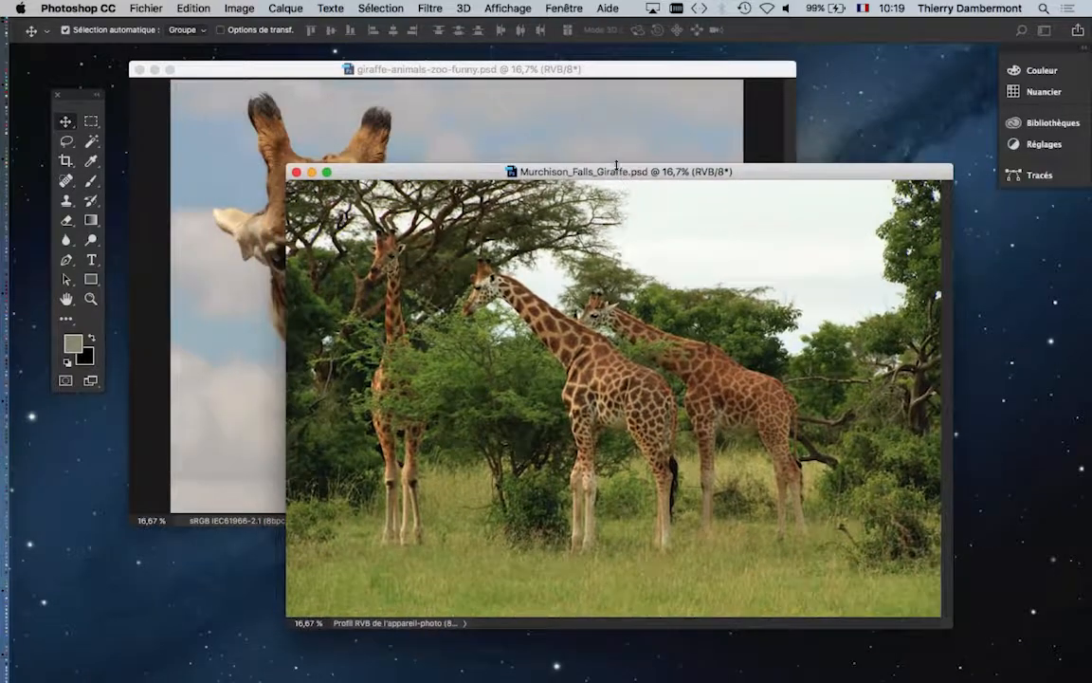
left_click(239, 8)
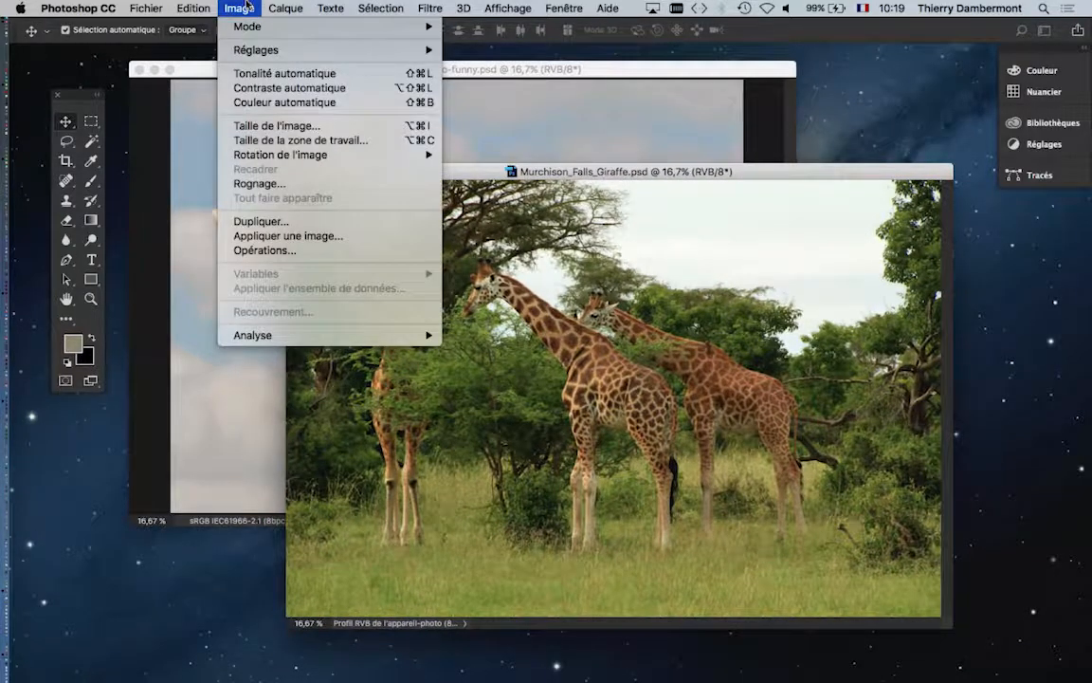
left_click(247, 6)
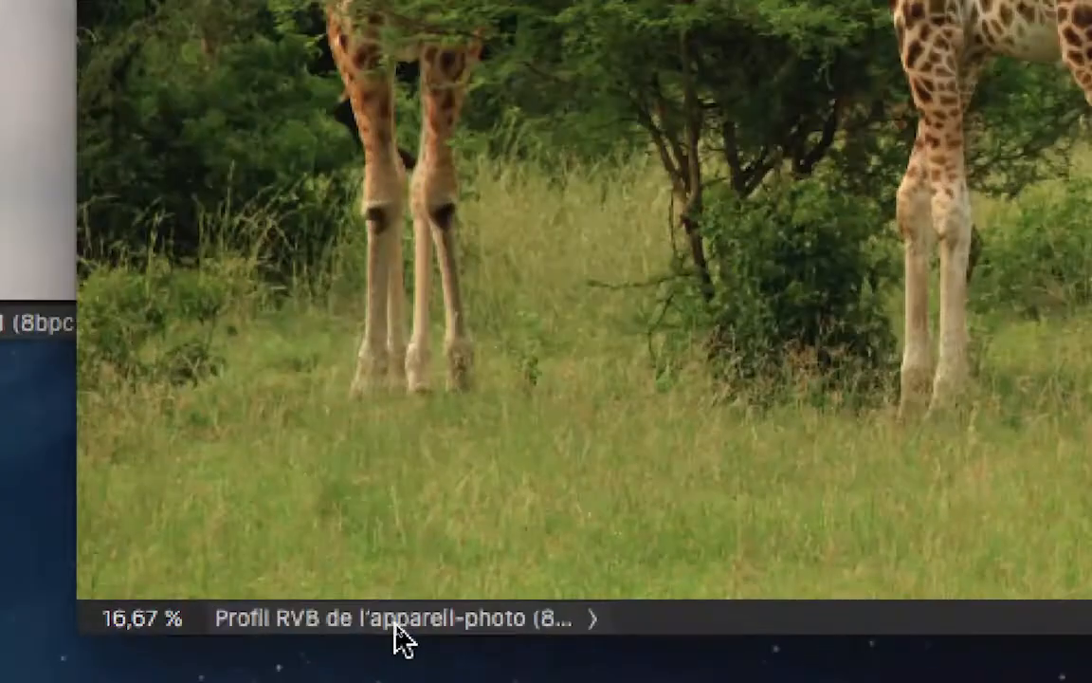
left_click(398, 629)
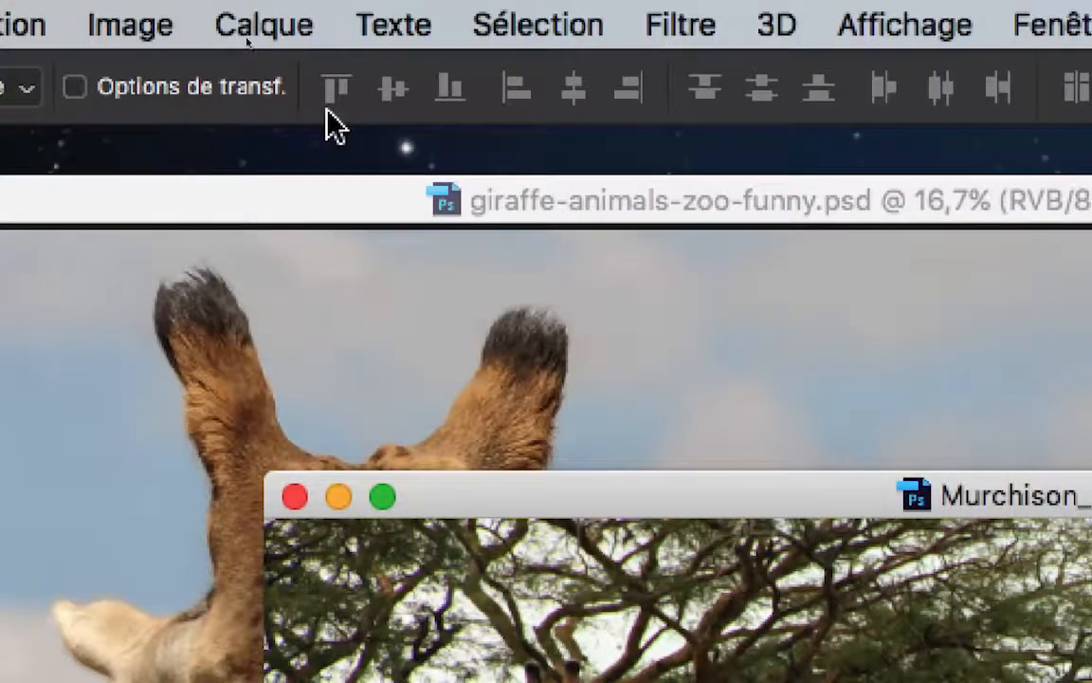
left_click(130, 25)
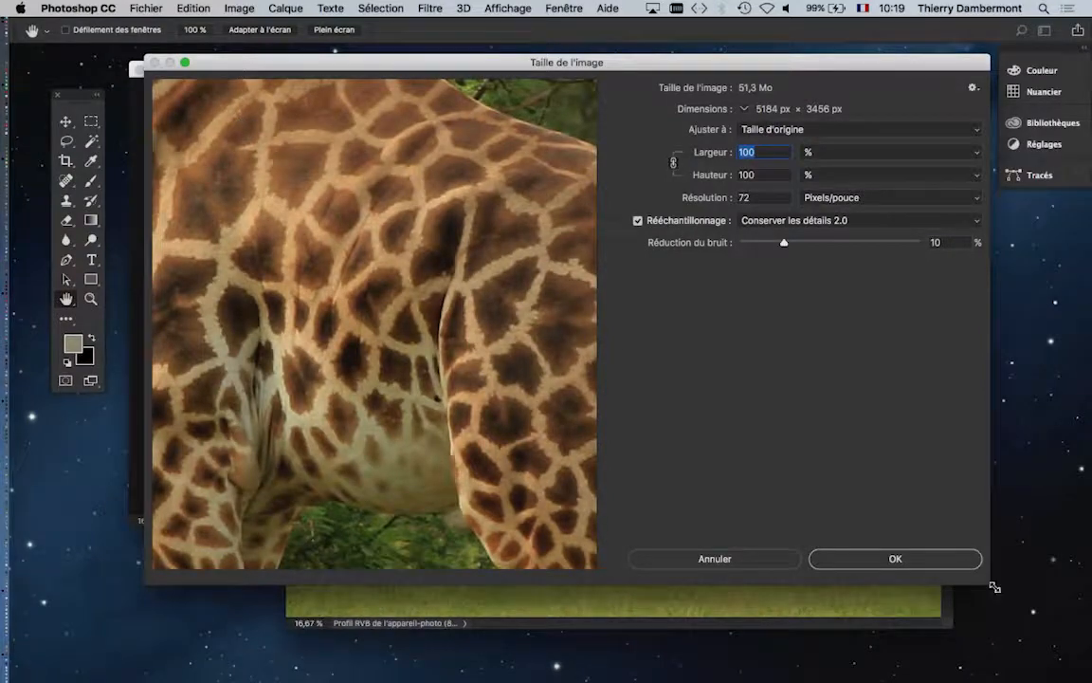
left_click_drag(994, 587, 757, 307)
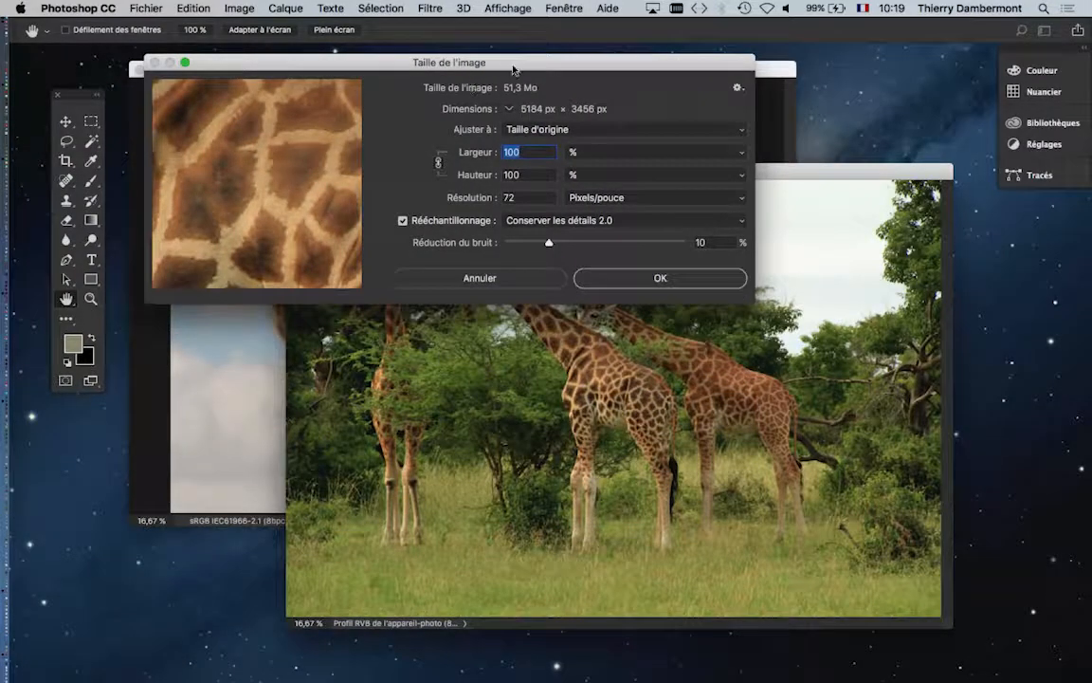
left_click_drag(513, 69, 529, 271)
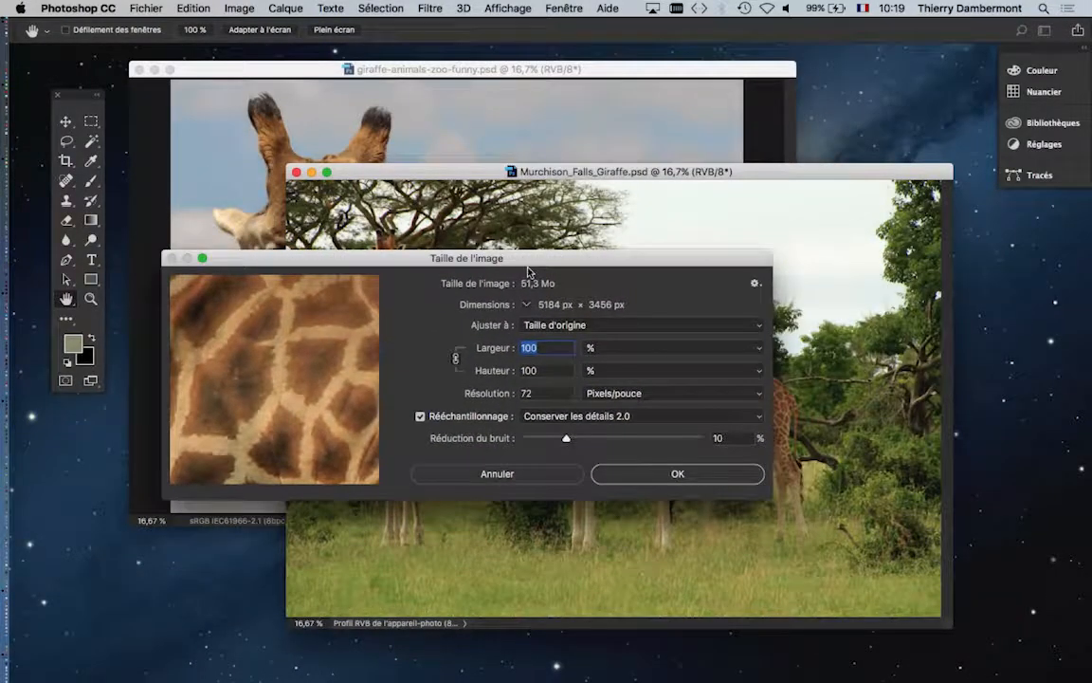
Step: Show the image's width and height in centimetres (Centimètres) and keep the resolution unit at Pixels/pouce
key("alt")
left_click(616, 353)
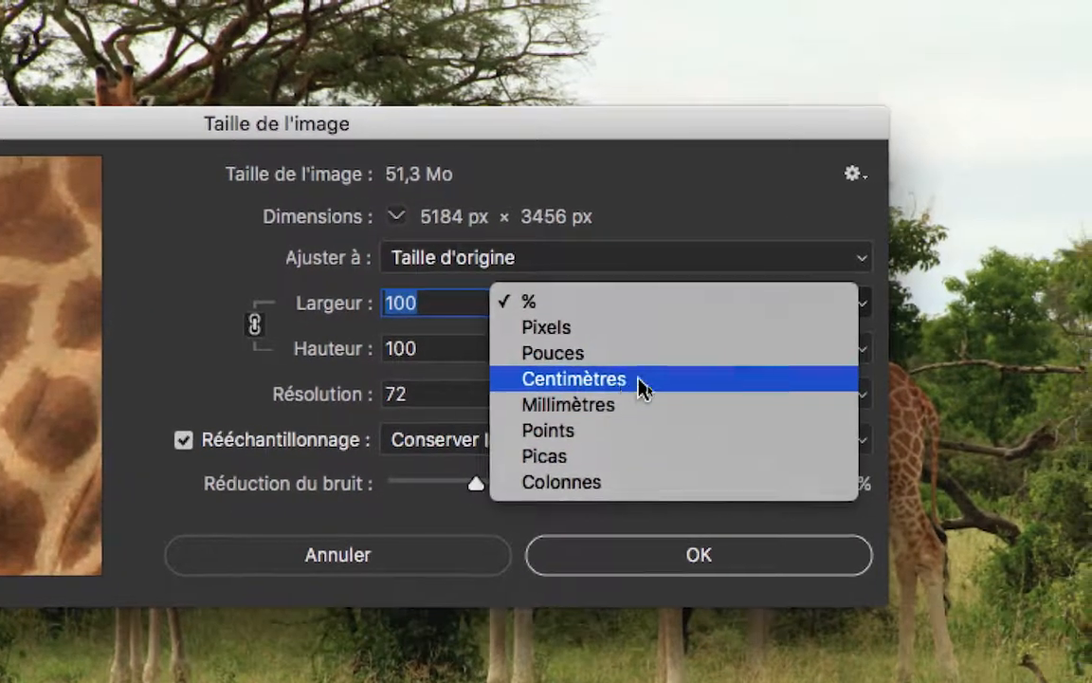
left_click(655, 349)
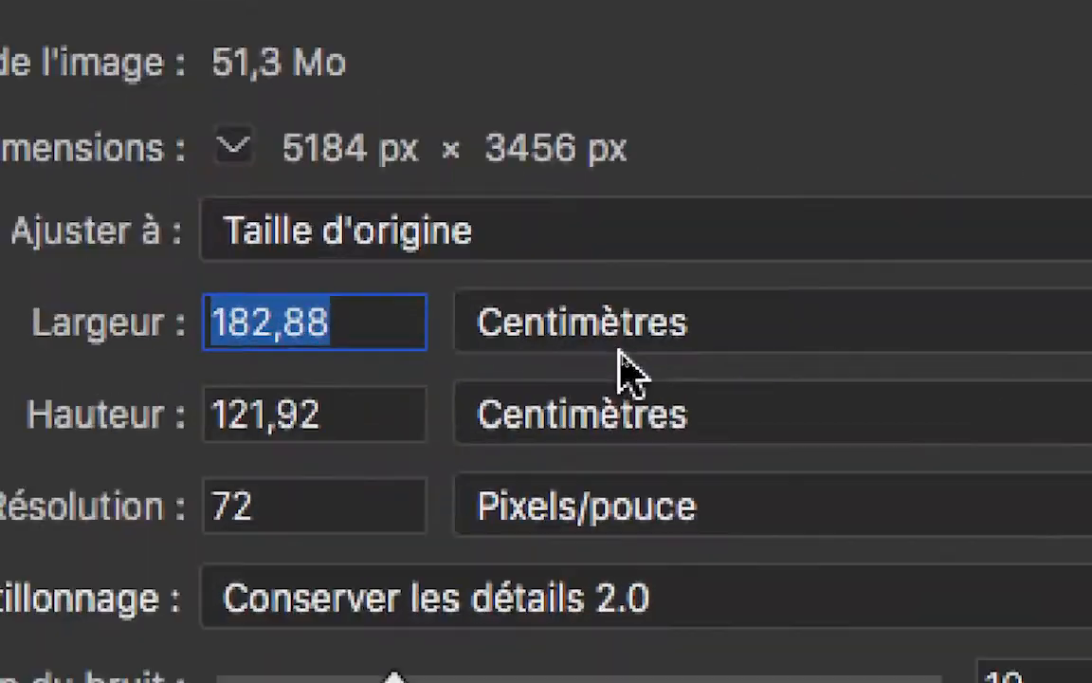
left_click(621, 345)
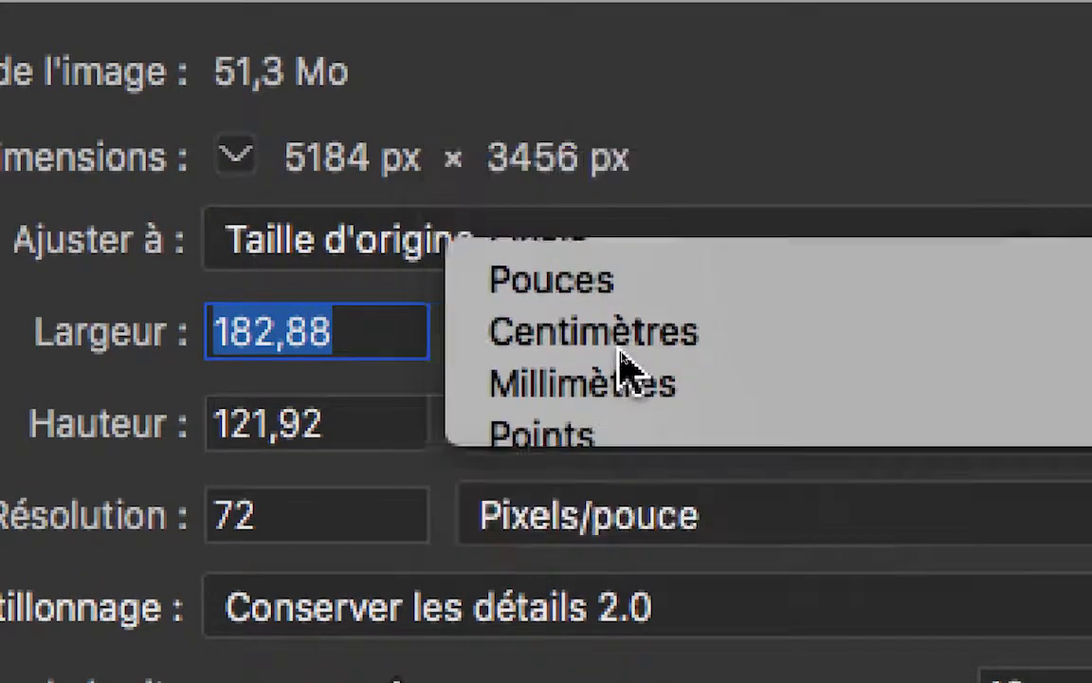
left_click(618, 347)
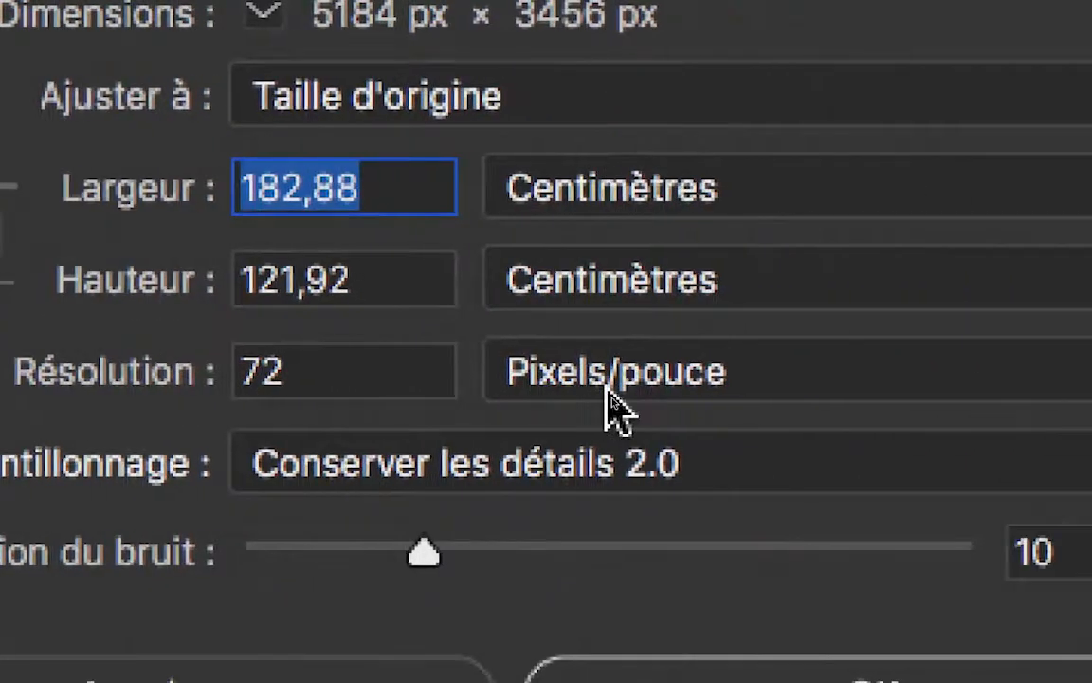
left_click(693, 491)
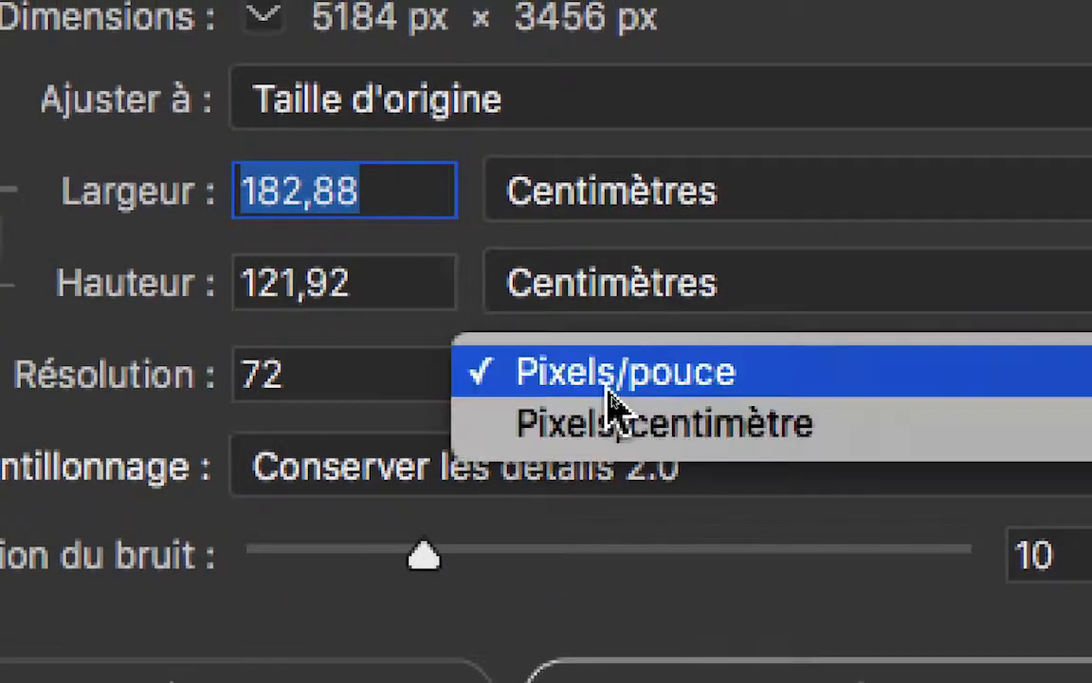
left_click(646, 384)
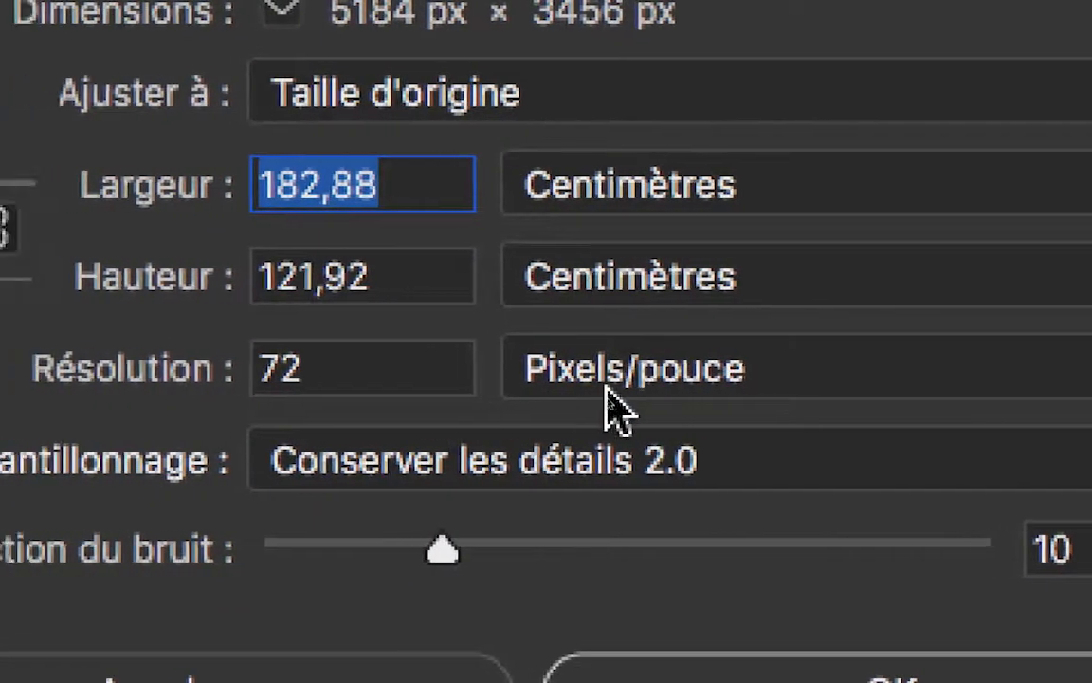
Step: Examine the photo's resolution, width and height values in the image size settings, comparing the print dimensions with the resolution
left_click(265, 370)
left_click_drag(264, 370, 208, 375)
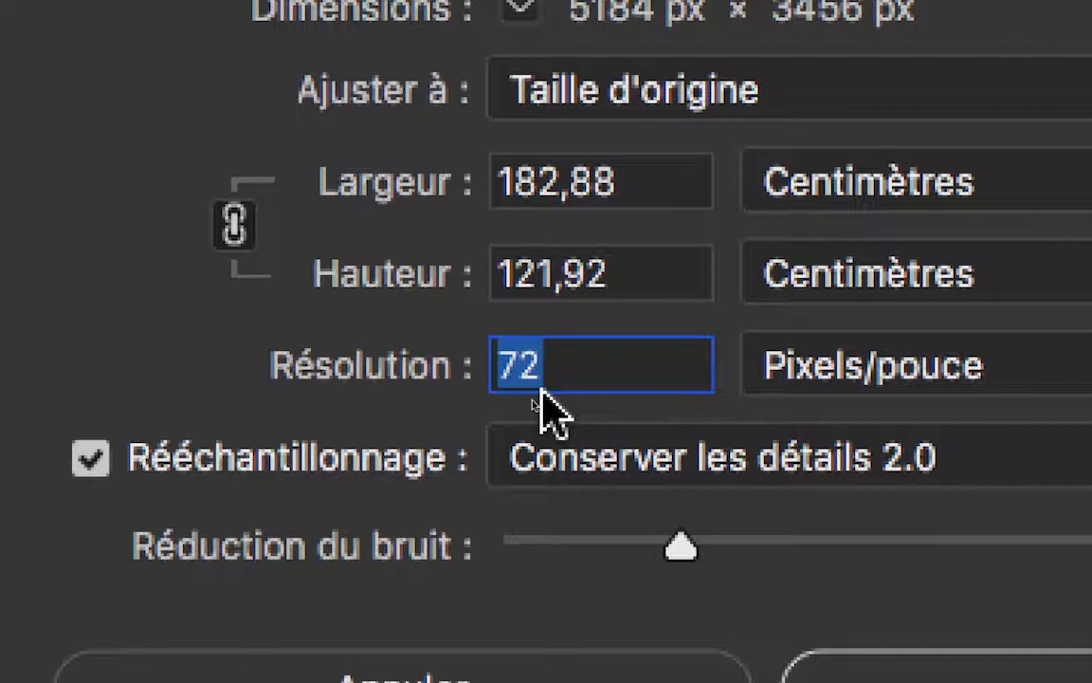
left_click(567, 374)
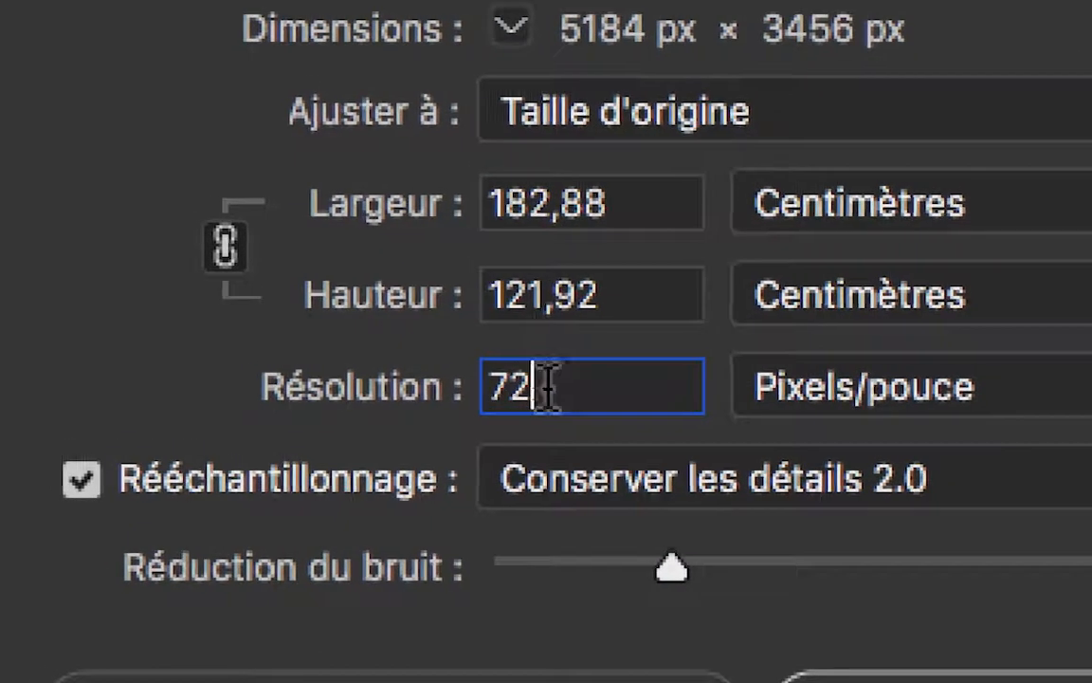
left_click_drag(548, 365, 500, 364)
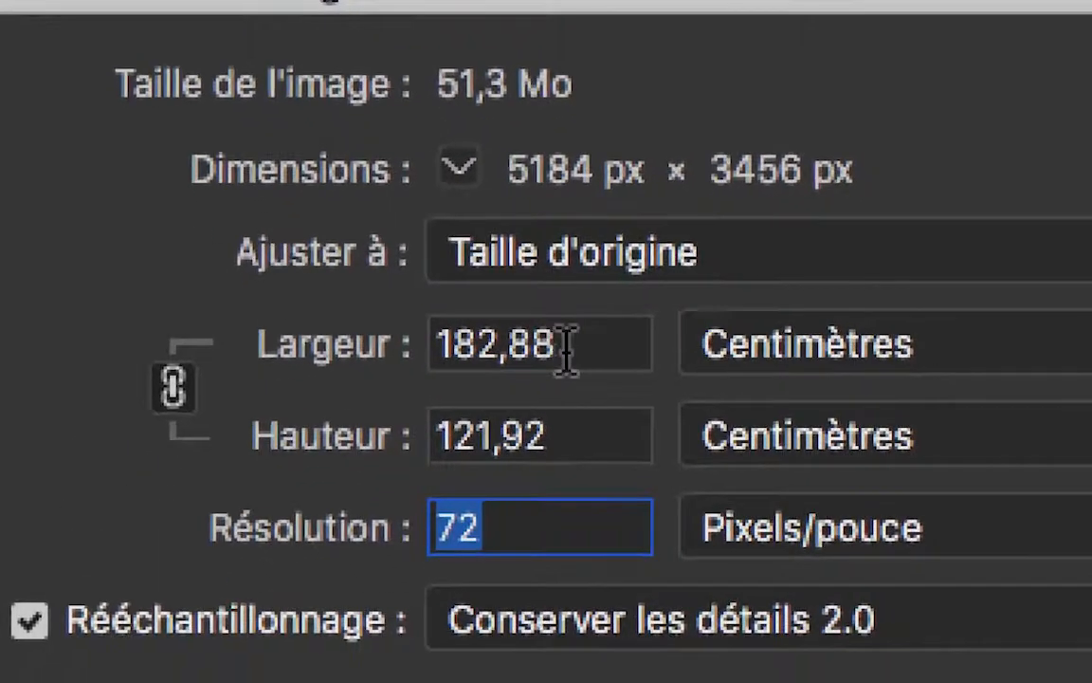
left_click_drag(626, 178, 534, 180)
left_click_drag(543, 352, 507, 361)
left_click_drag(627, 436, 484, 438)
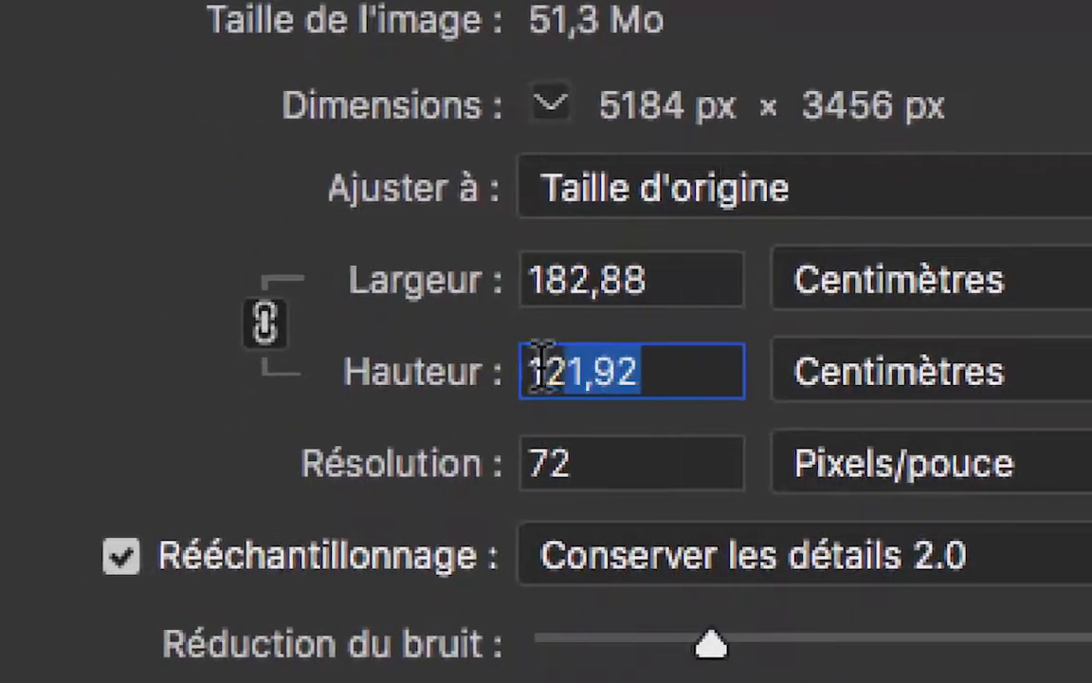
left_click_drag(675, 280, 538, 284)
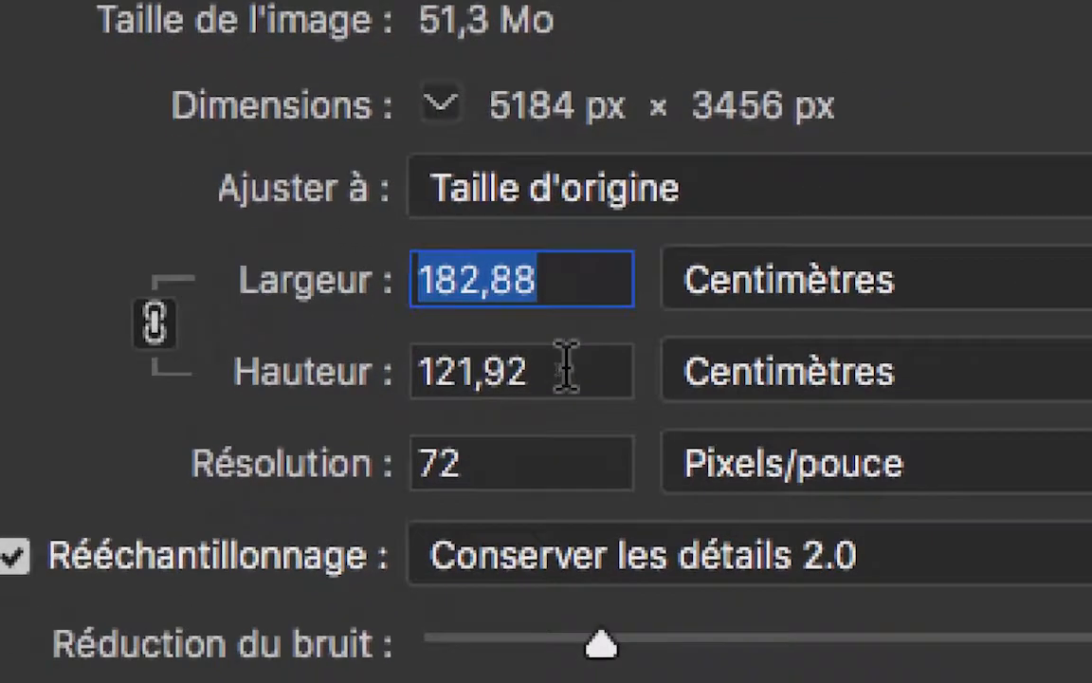
left_click(663, 370)
left_click_drag(663, 371, 515, 369)
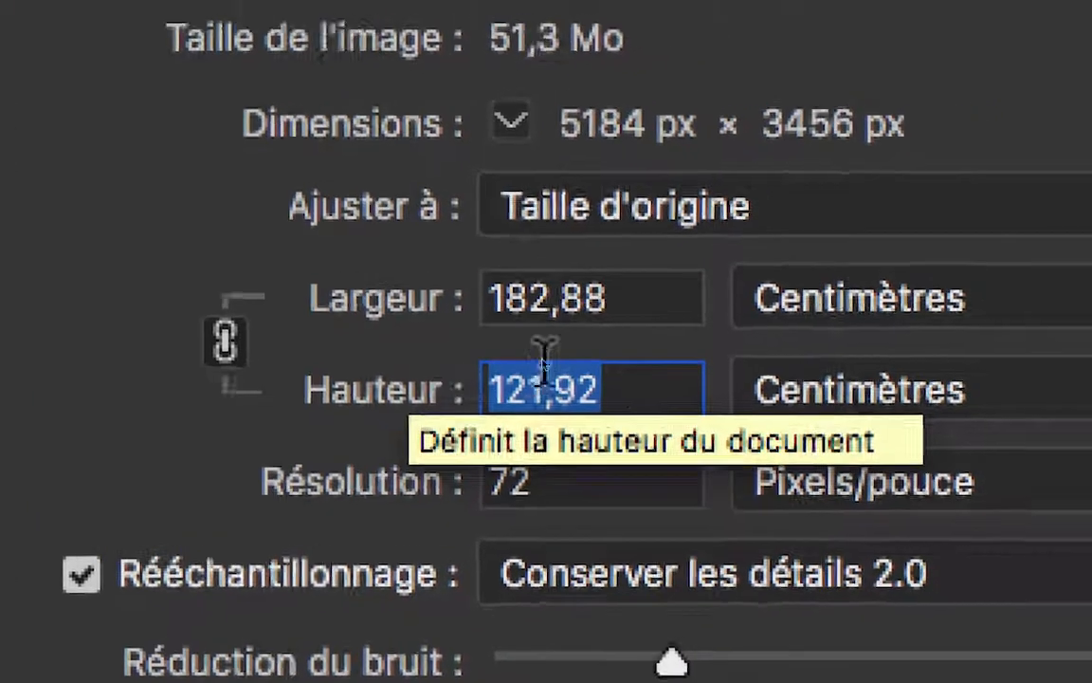
double_click(768, 308)
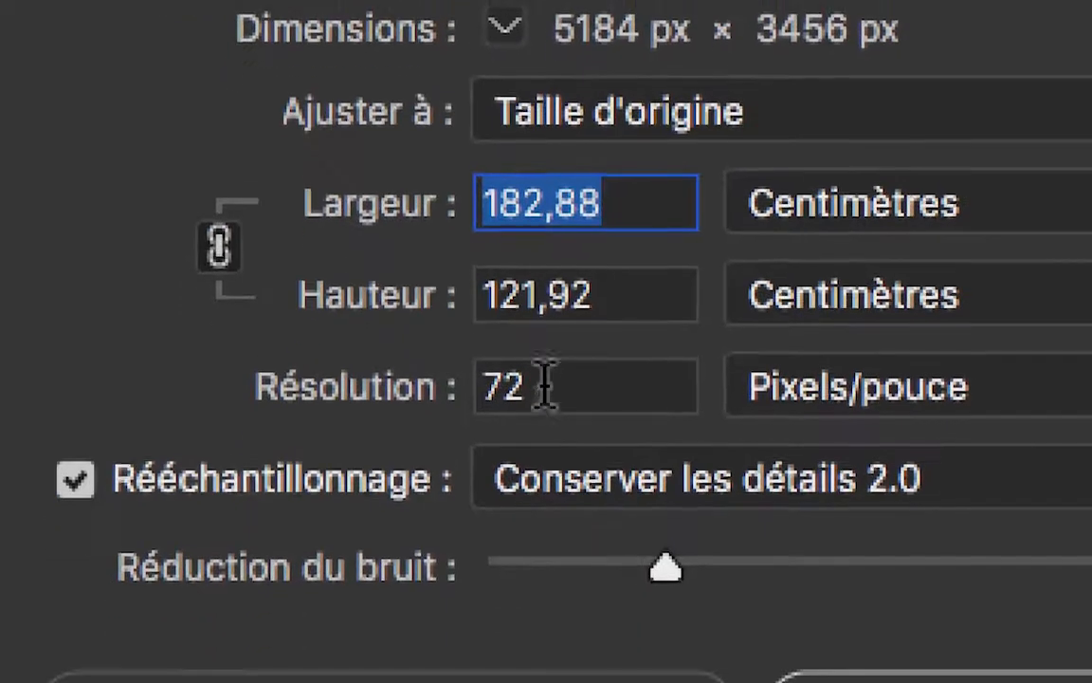
Step: Select and examine the resolution value in the Murchison Falls photo's image size settings, leaving it as is, and close the dialog
left_click(339, 656)
double_click(339, 656)
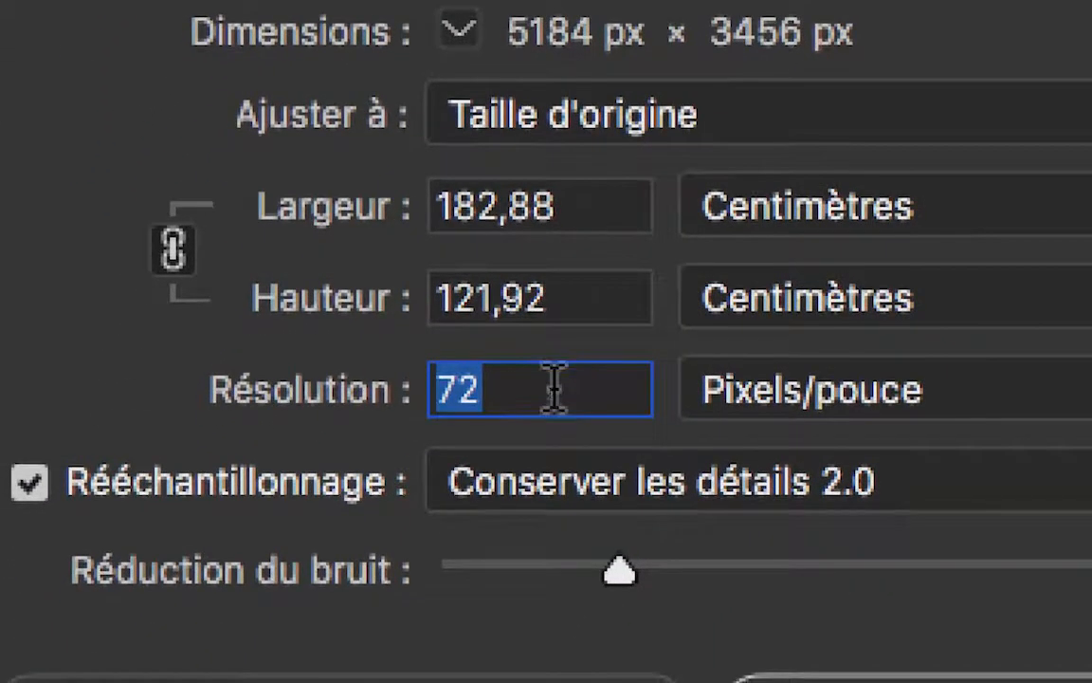
left_click(467, 648)
left_click(445, 385)
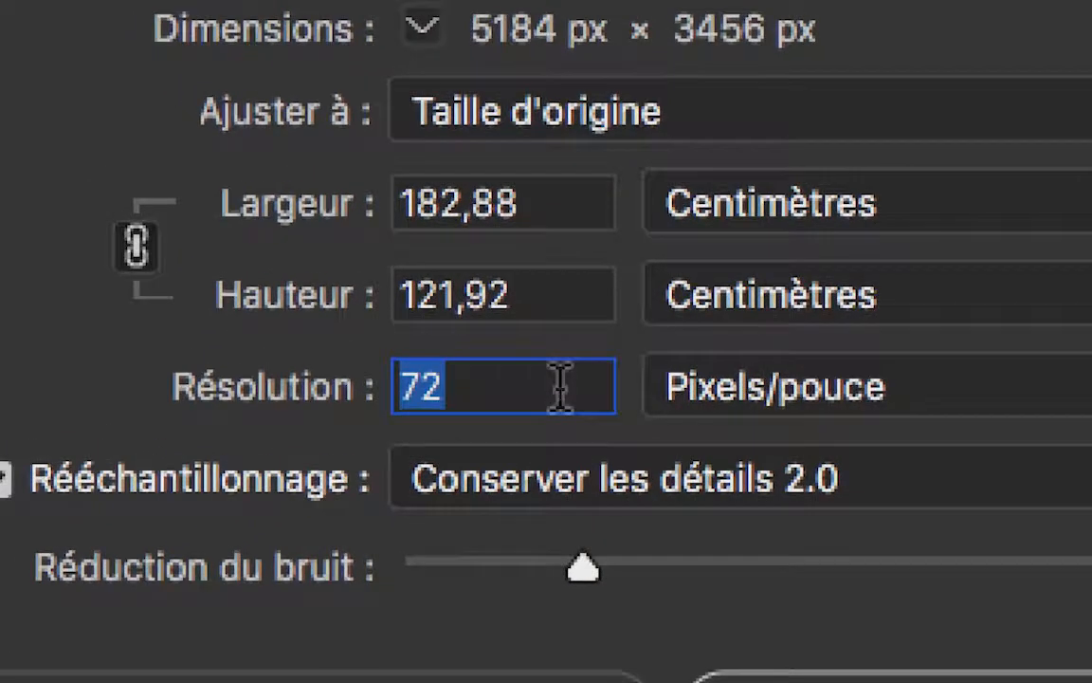
left_click(452, 347)
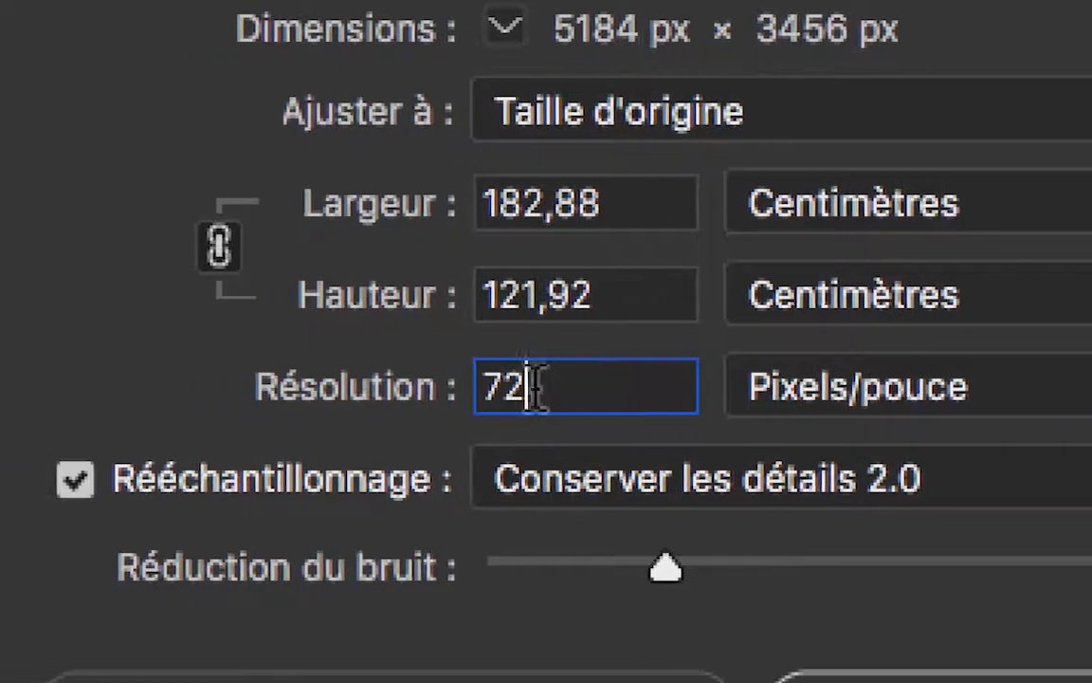
double_click(517, 387)
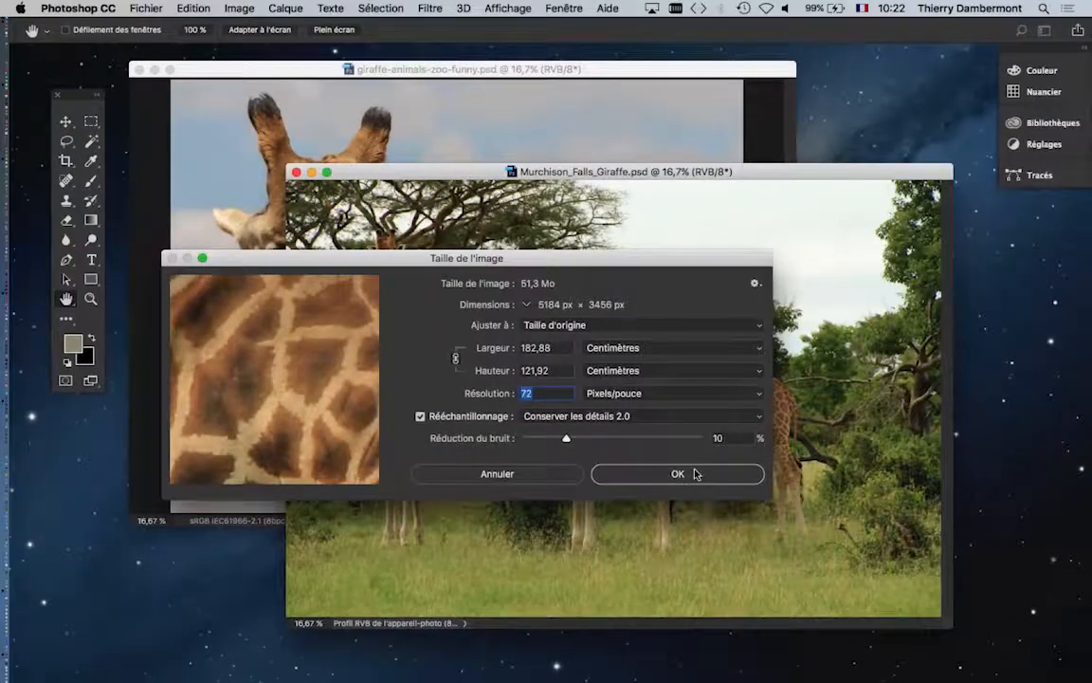
left_click(696, 472)
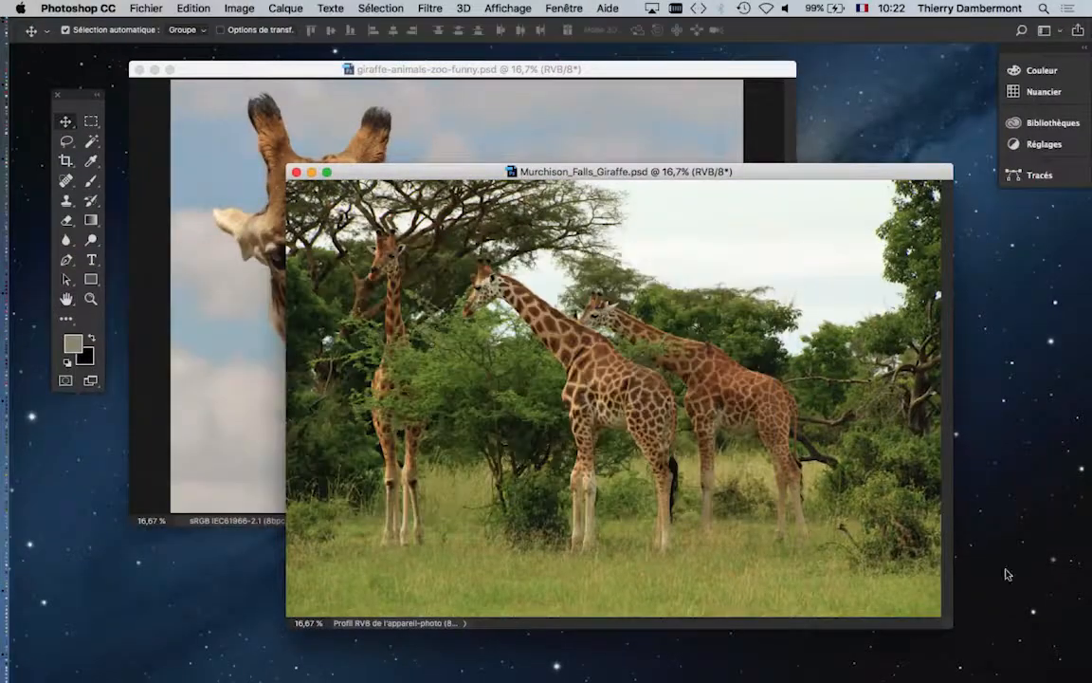
Step: Close Murchison_Falls_Giraffe.psd and giraffe-animals-zoo-funny.psd, and switch to Adobe InDesign CC 2018
mouse_move(369, 170)
left_mouse_down()
mouse_move(346, 155)
mouse_move(387, 161)
left_mouse_up()
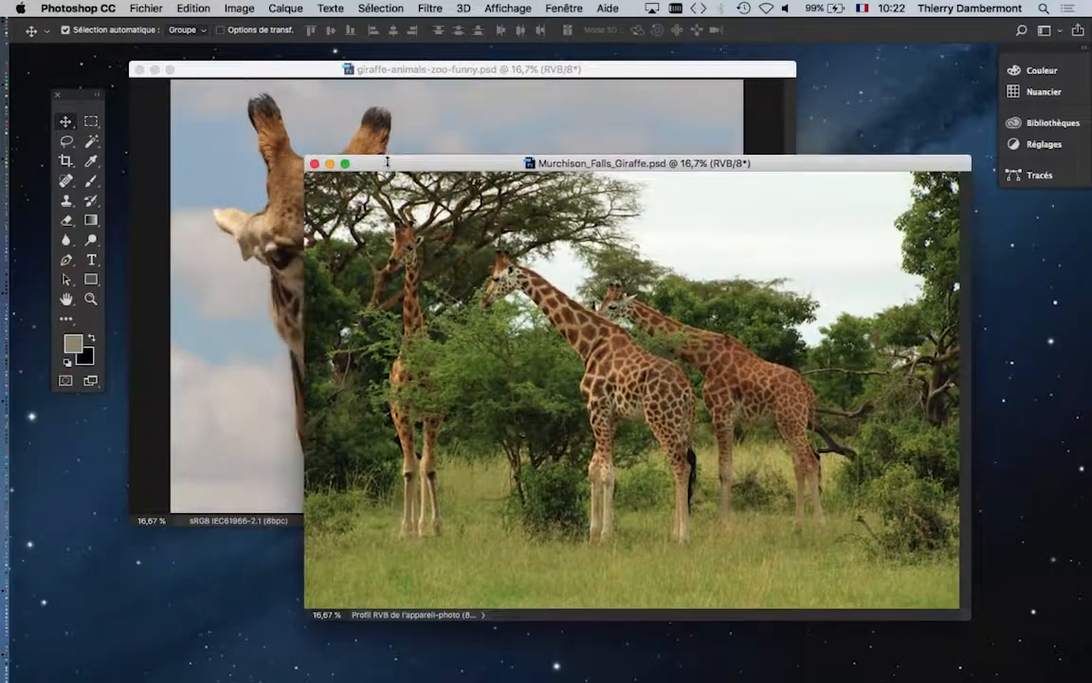
left_click(313, 163)
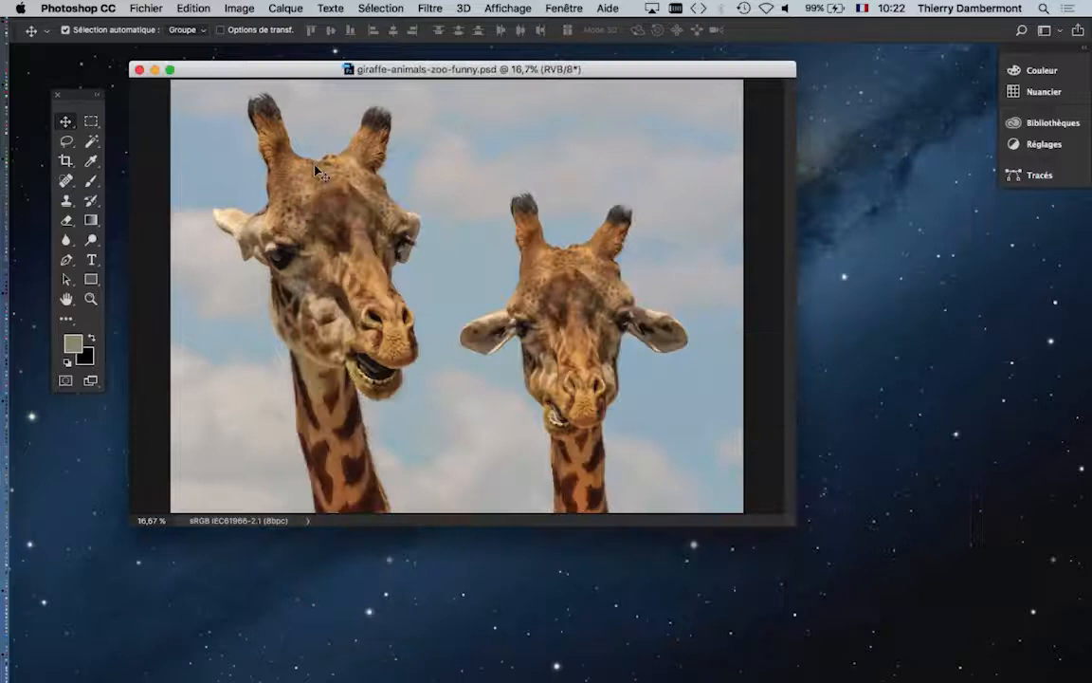
left_click(139, 70)
key("super+Tab")
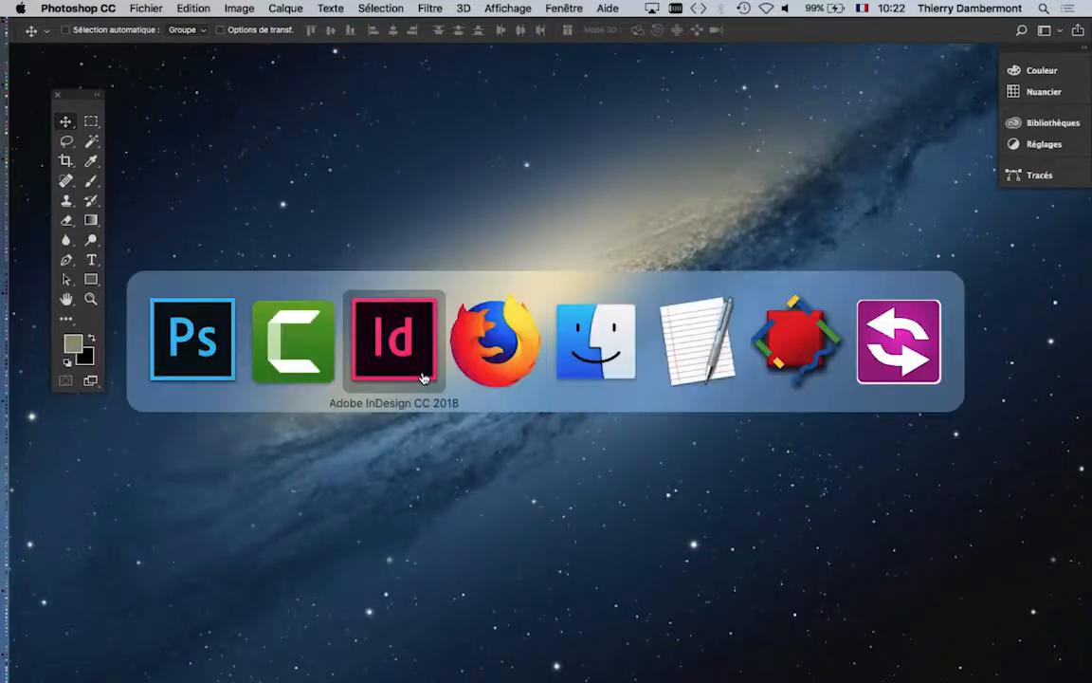
left_click(423, 378)
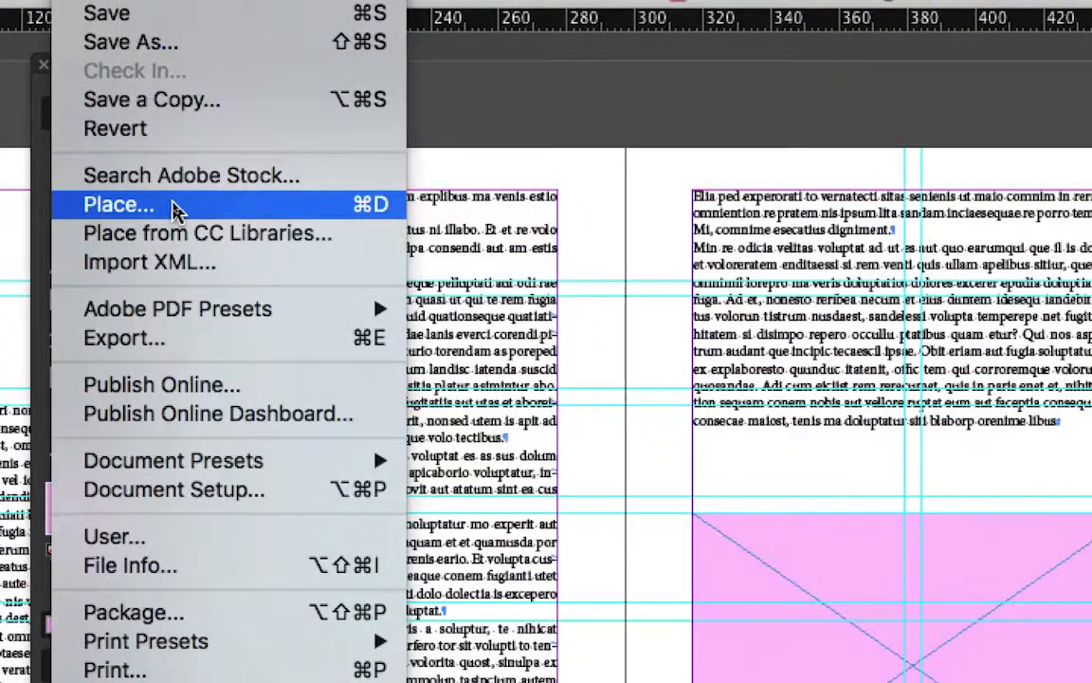
Step: Start placing files in document-37.indd and browse to the Links folder inside Dossier document-35
left_click(174, 206)
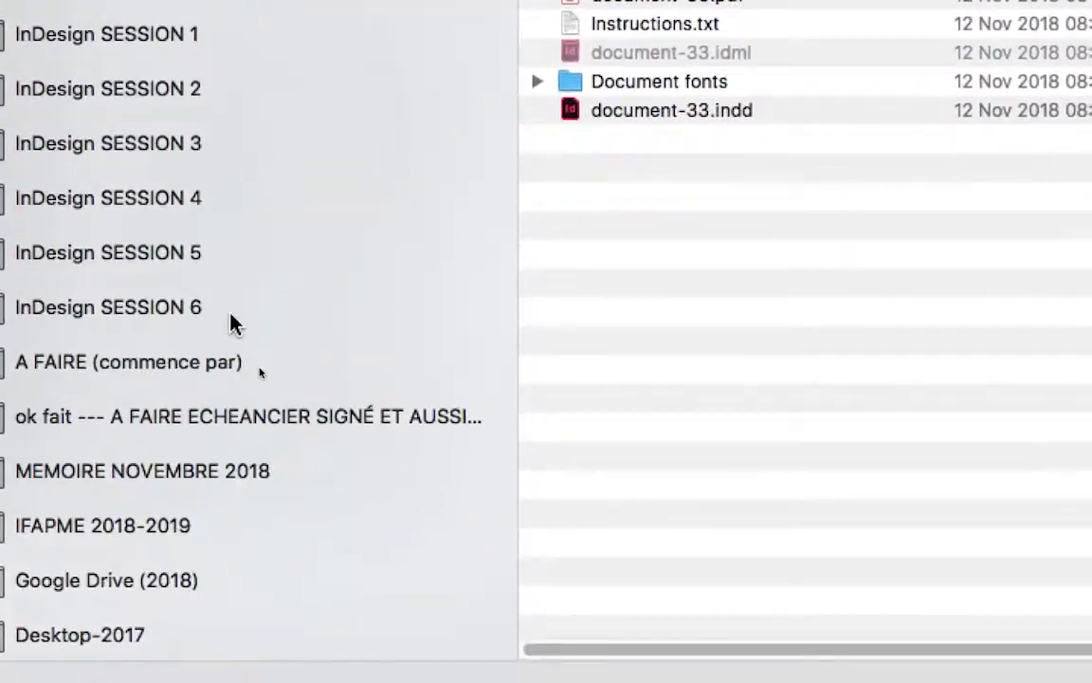
left_click(242, 507)
double_click(351, 82)
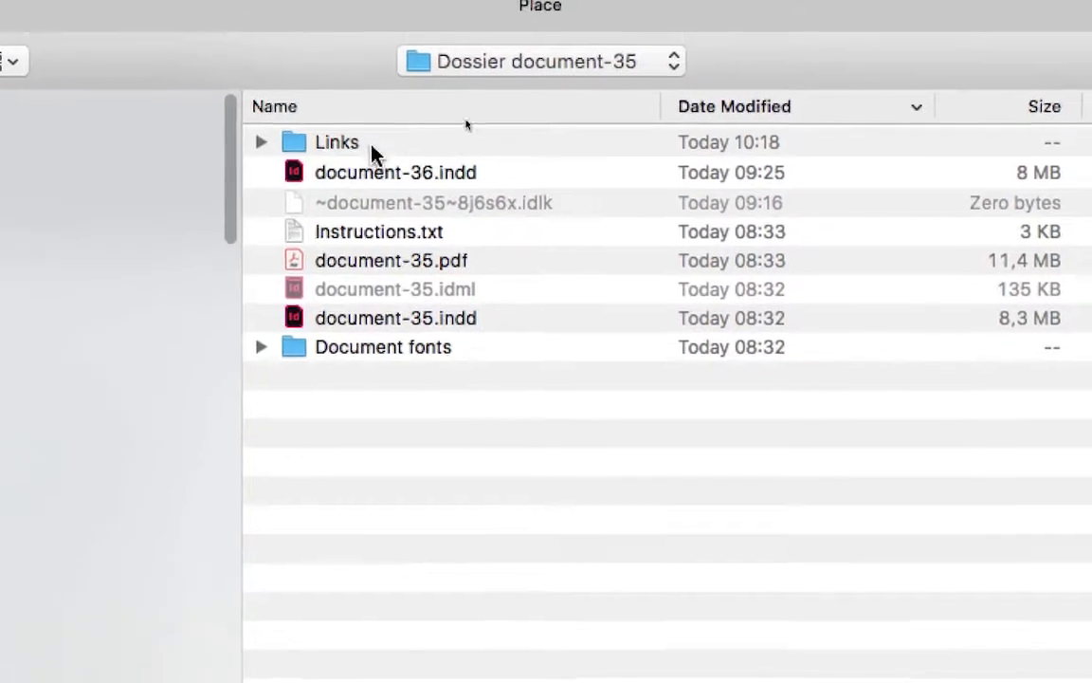
double_click(372, 150)
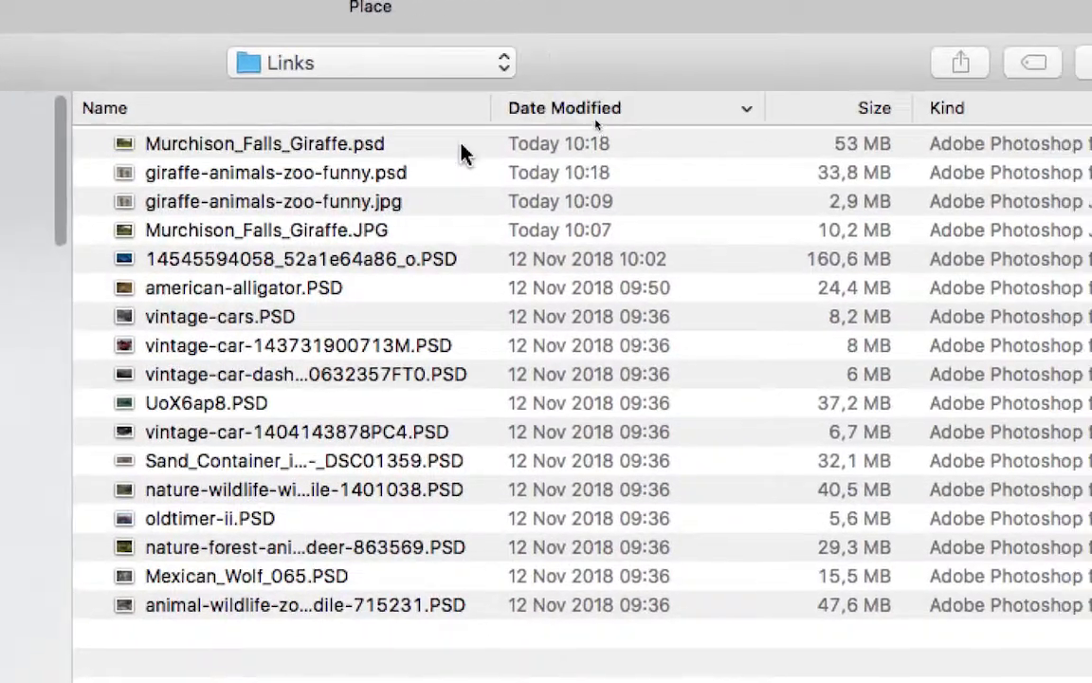
Step: Load Murchison_Falls_Giraffe.psd and giraffe-animals-zoo-funny.psd together for placing
left_click(464, 151)
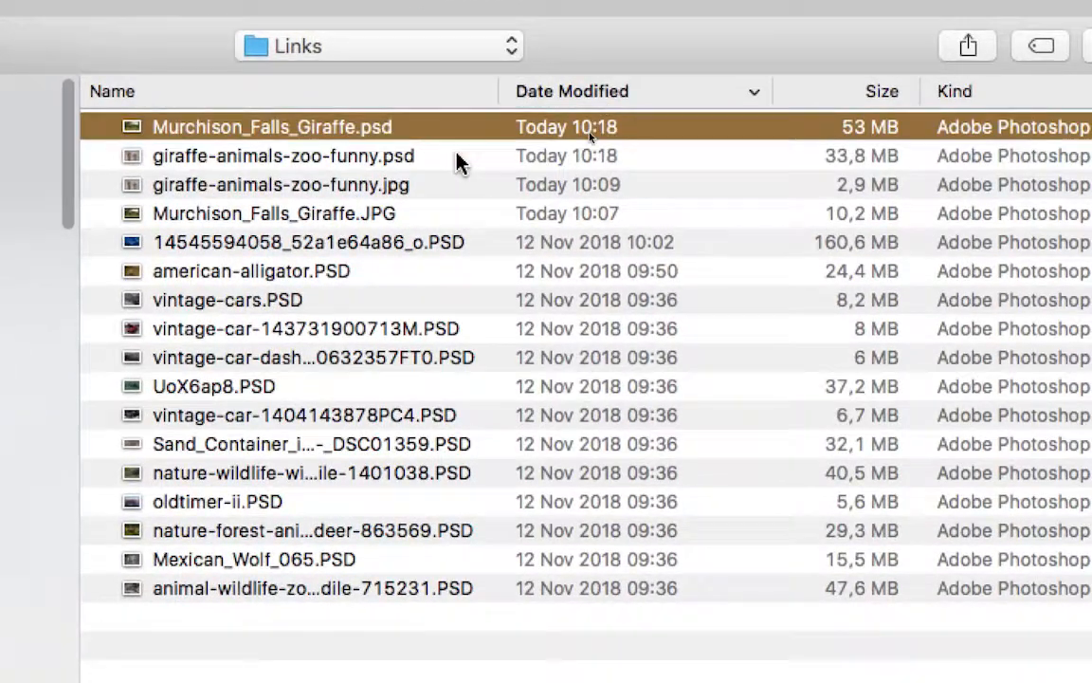
left_click(452, 173)
left_click(434, 147)
left_click(449, 178, "shift")
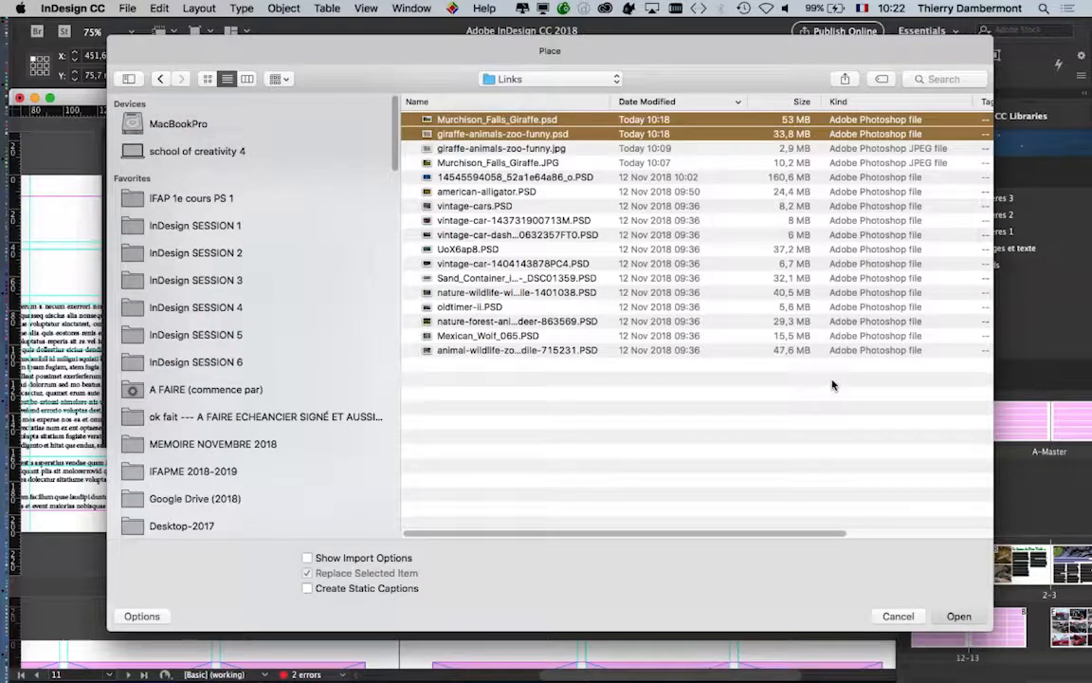
key("Return")
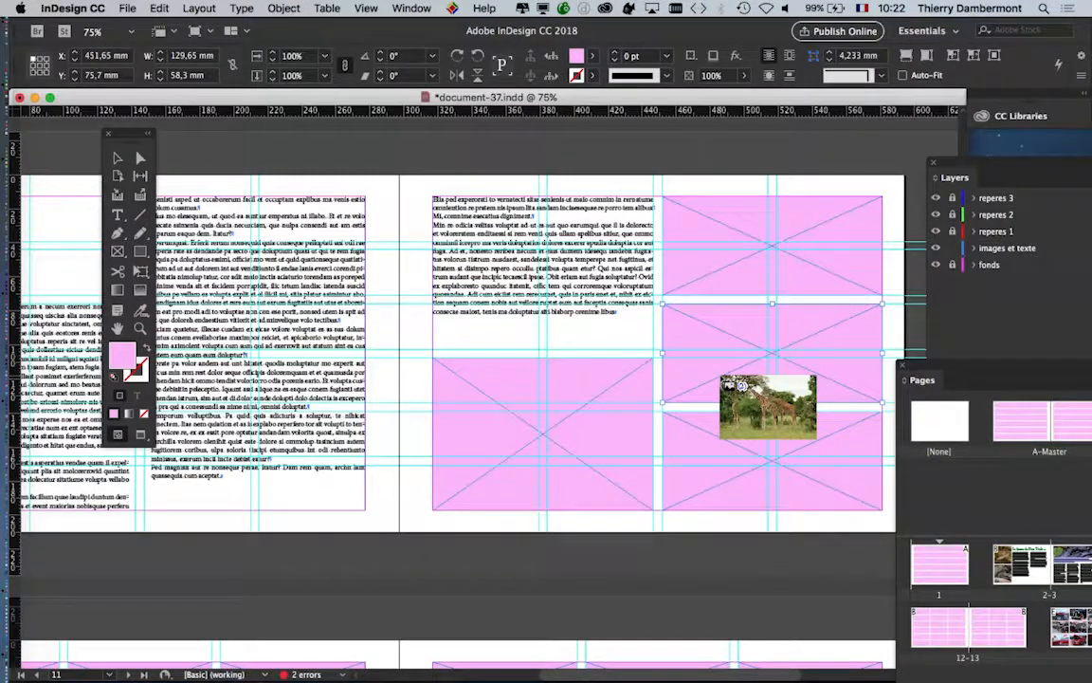
Step: Cycle through the two loaded giraffe photos to preview which one is placed first
key("Escape")
key("Escape")
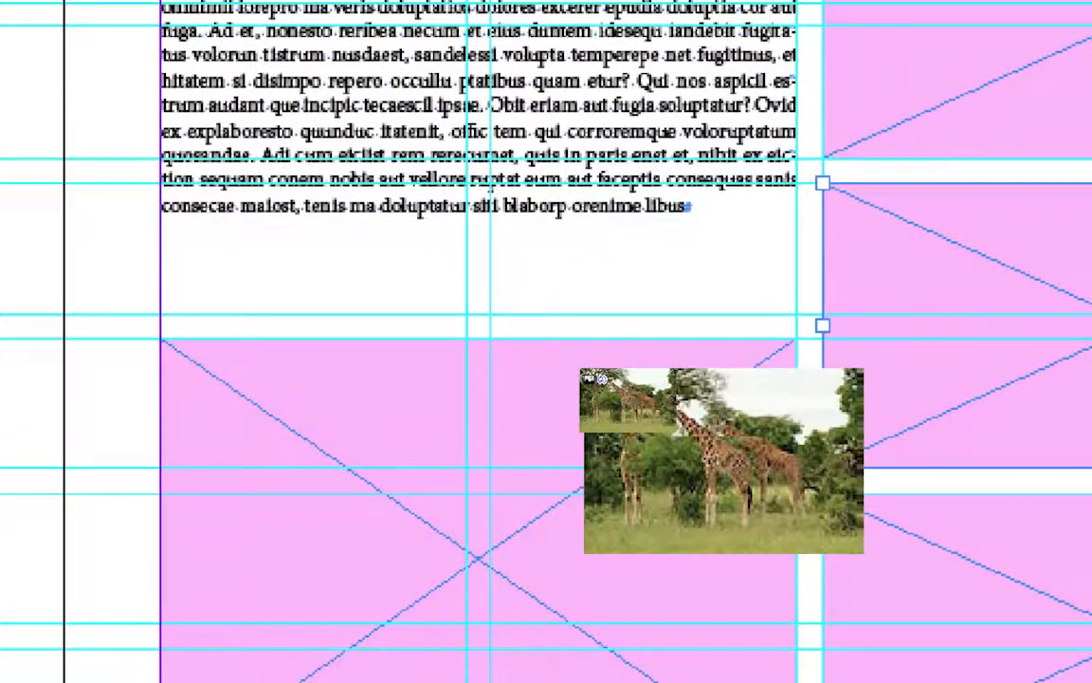
key("Right")
key("Right")
key("Right")
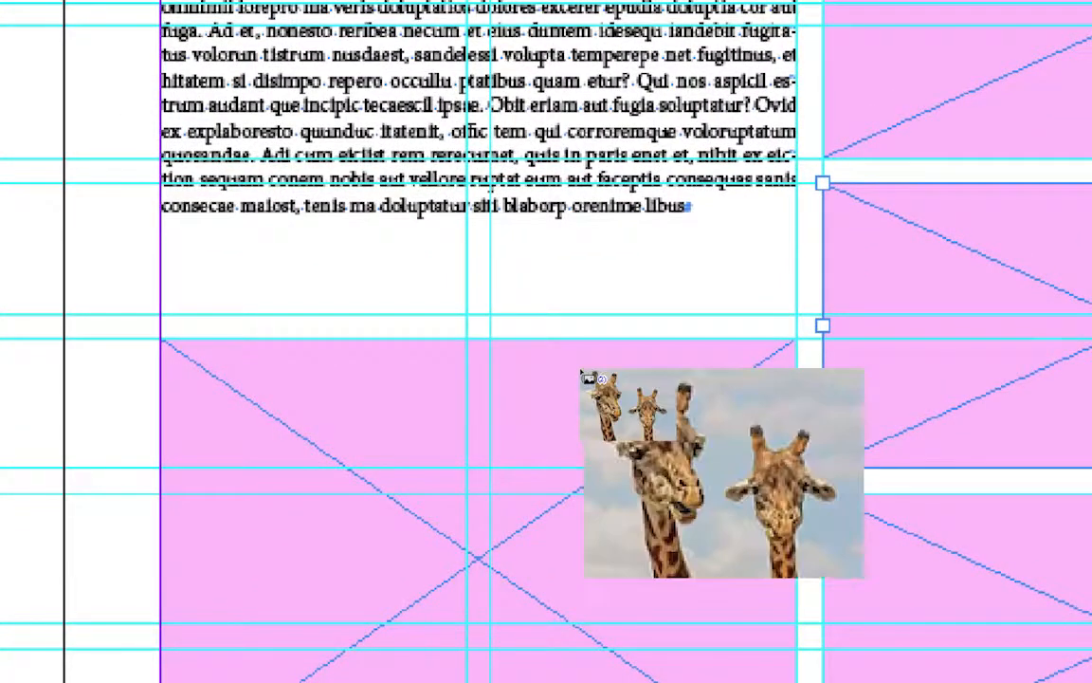
key("Right")
key("Right")
key("Right")
key("Right")
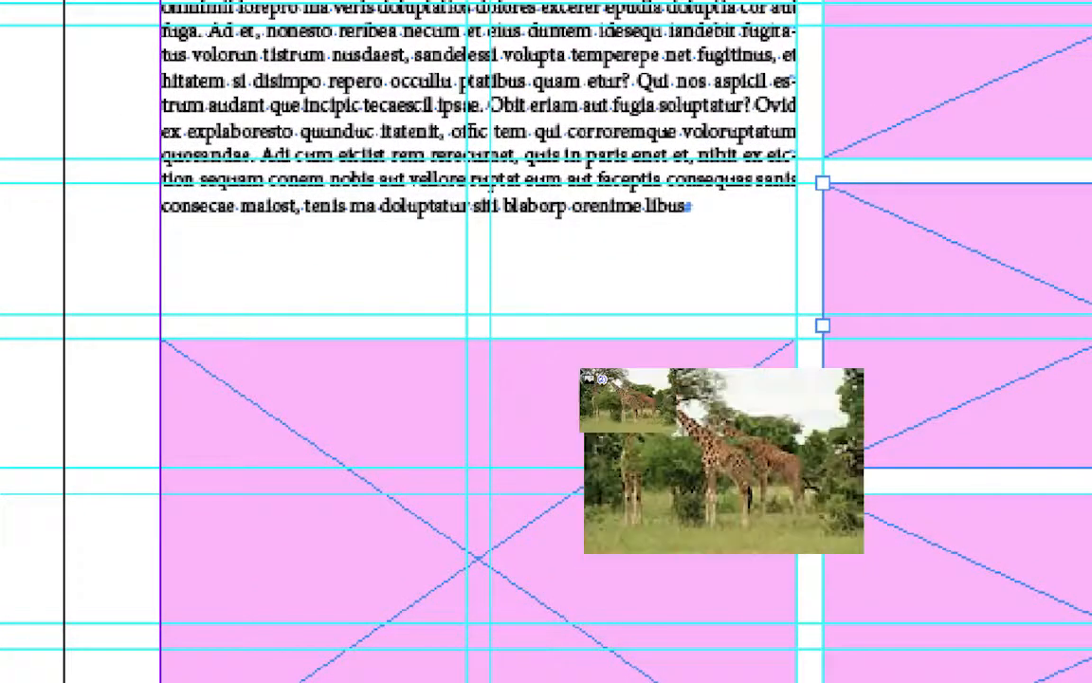
Step: Place Murchison_Falls_Giraffe.psd in the large frame below the text and giraffe-animals-zoo-funny.psd in the uppermost frame of the adjacent column
key("Right")
key("Right")
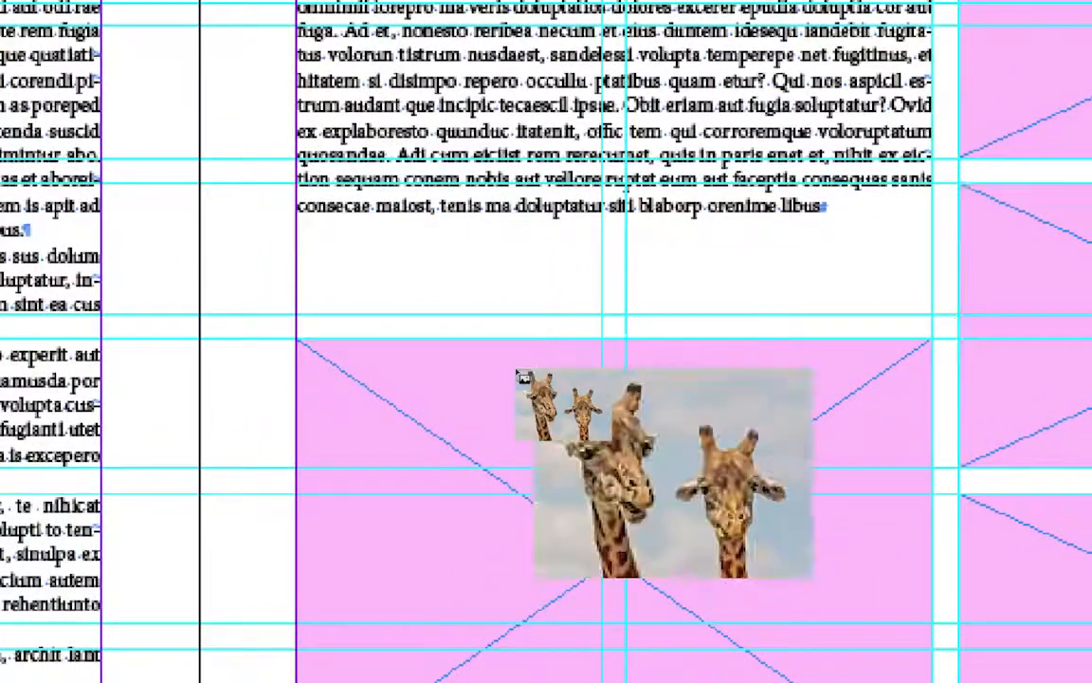
left_click(523, 376)
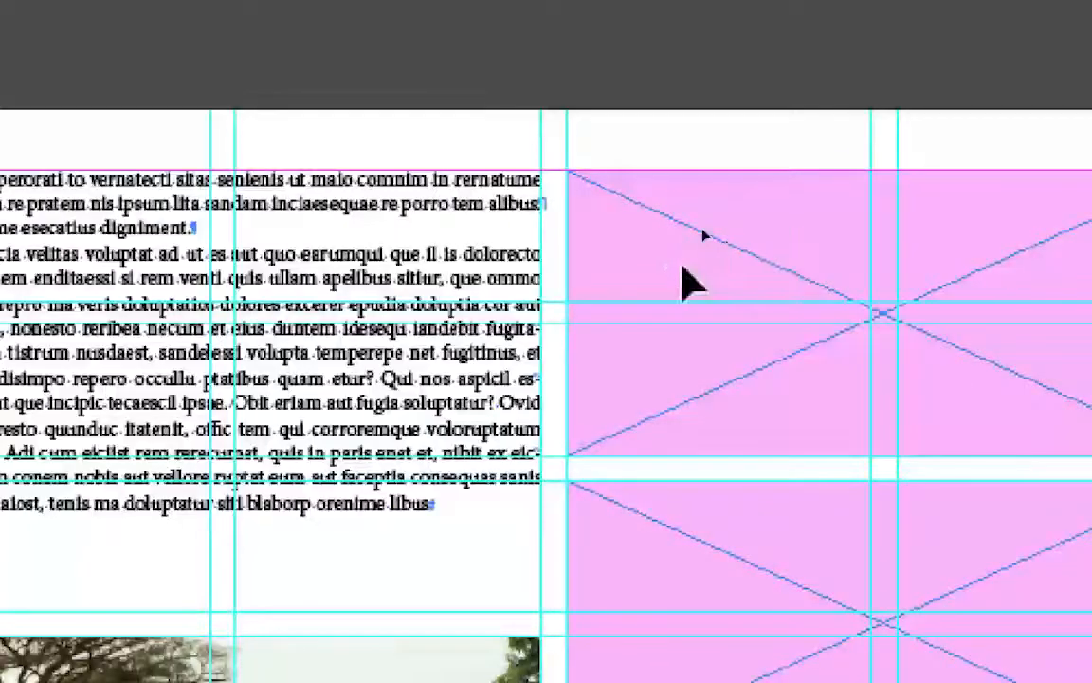
left_click(720, 154)
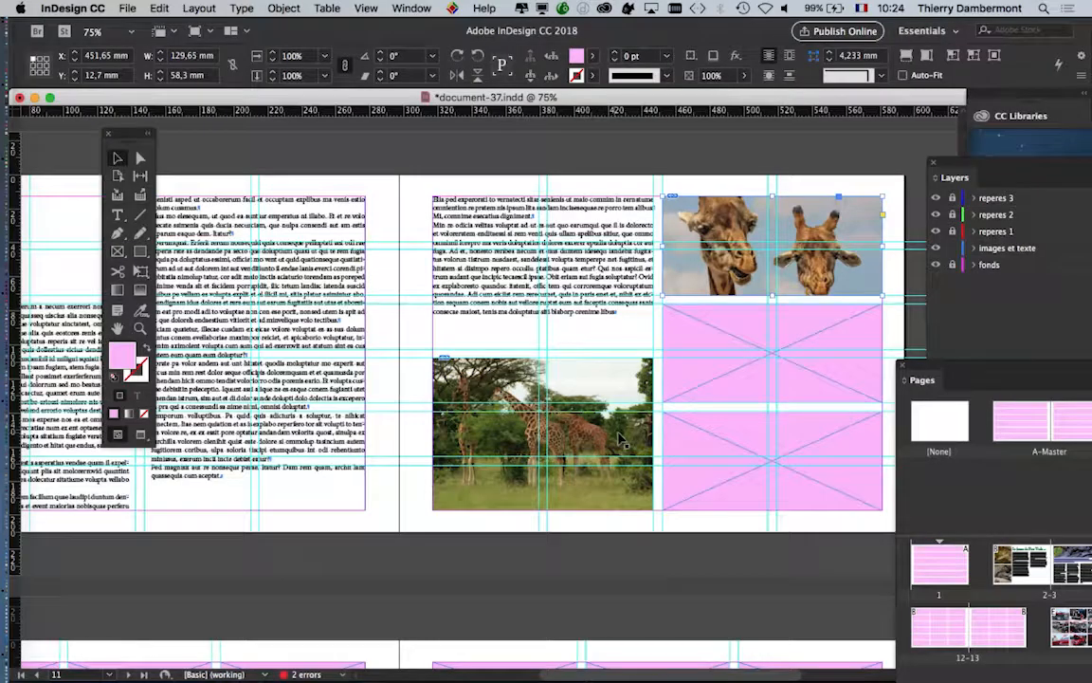
Step: Select the placed Murchison Falls photo, display the list of linked files and move its panel to the side of the photo
scroll(616, 432, "up", 3)
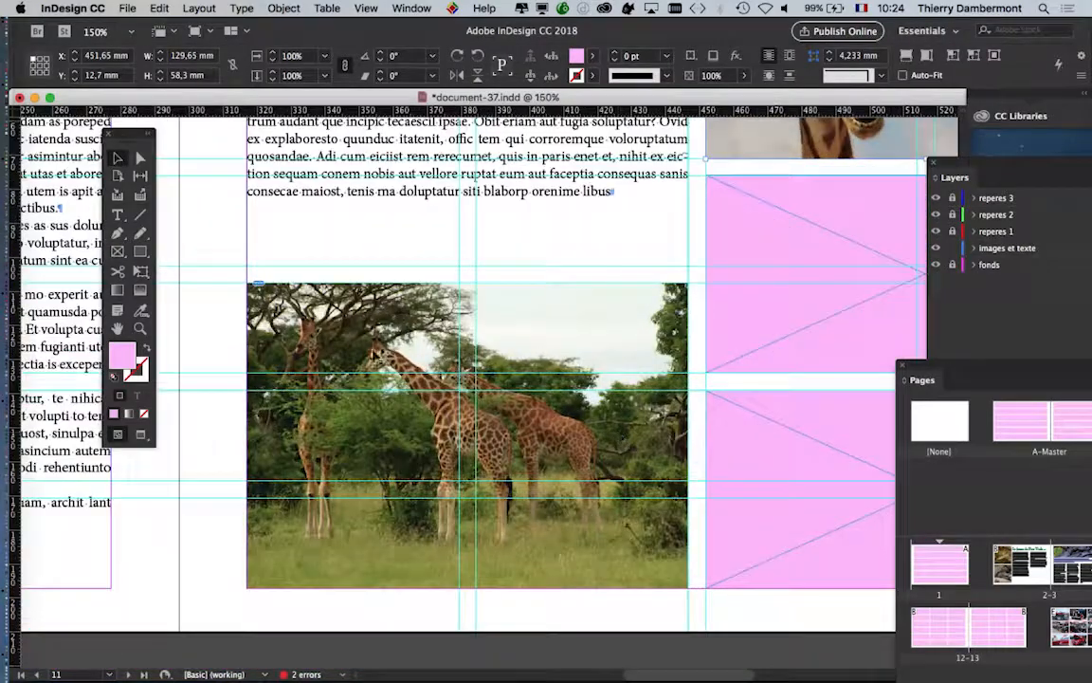
scroll(373, 354, "up", 1)
left_click(500, 465)
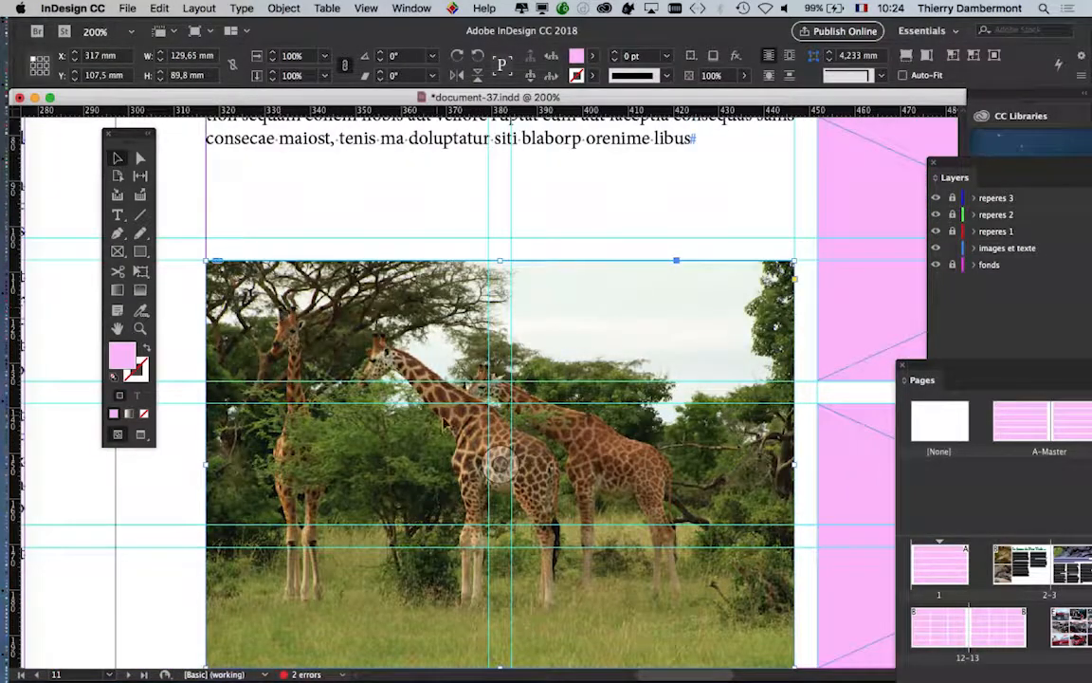
scroll(340, 328, "down", 3)
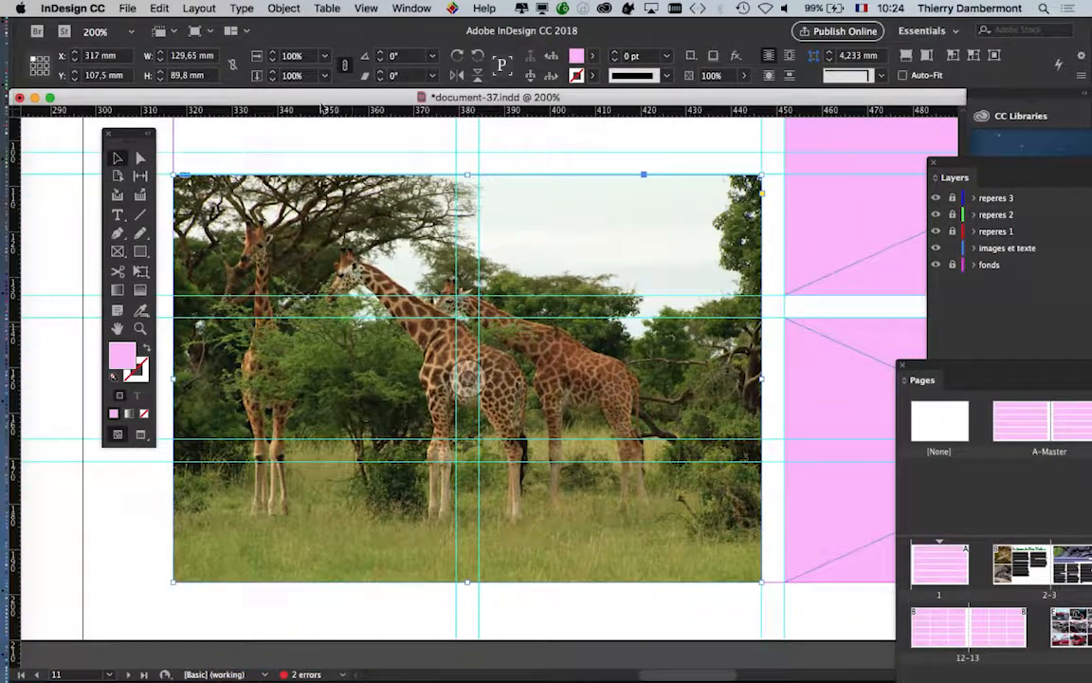
left_click(408, 7)
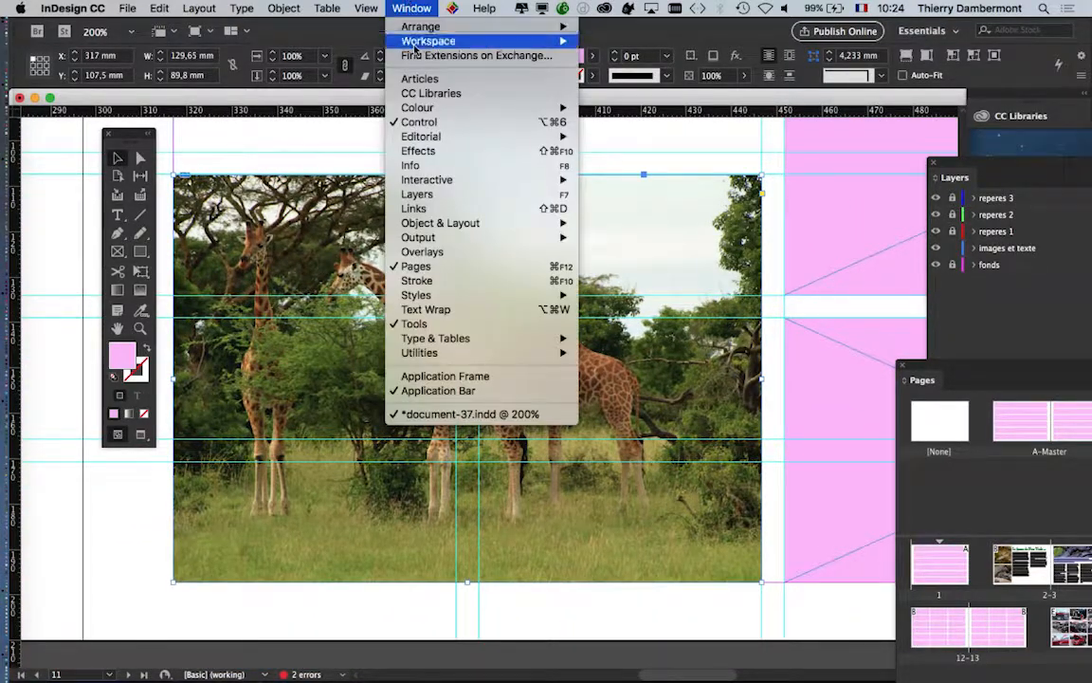
left_click(427, 208)
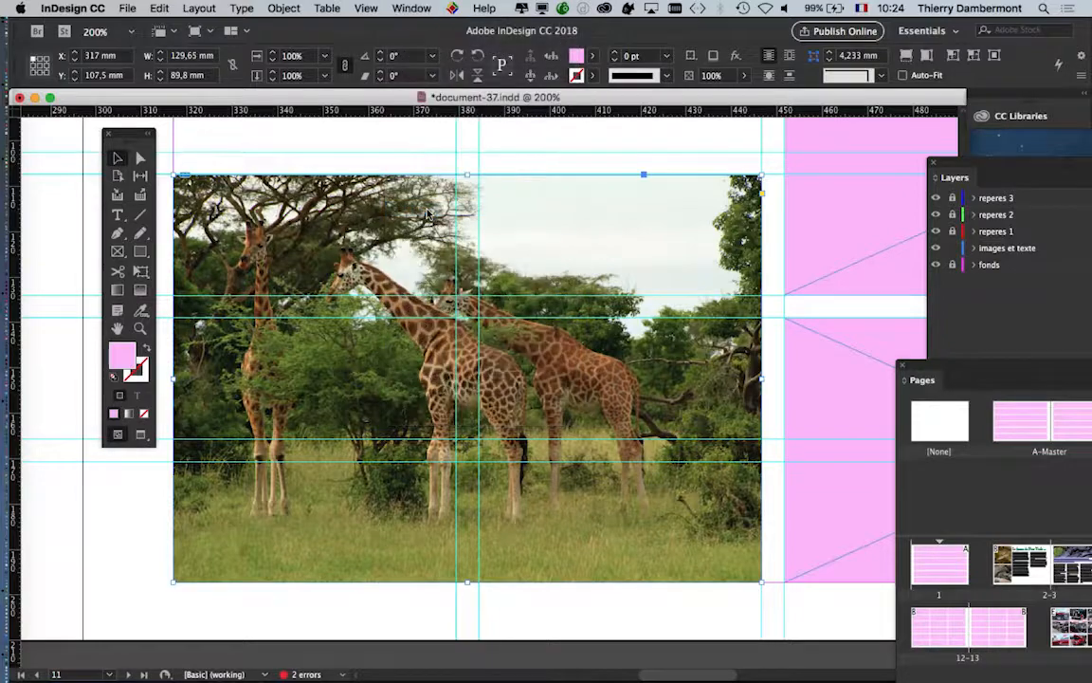
left_click_drag(637, 151, 703, 83)
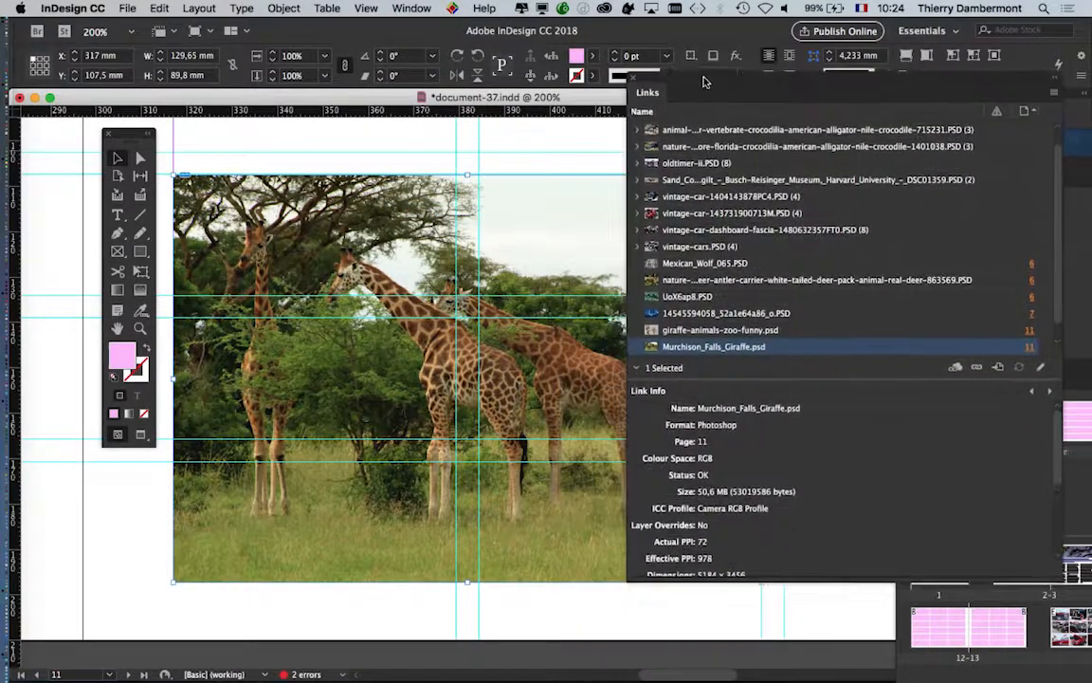
Step: Collapse and expand the link information for Murchison_Falls_Giraffe.psd, and examine its actual PPI, effective PPI and dimensions
left_click(641, 368)
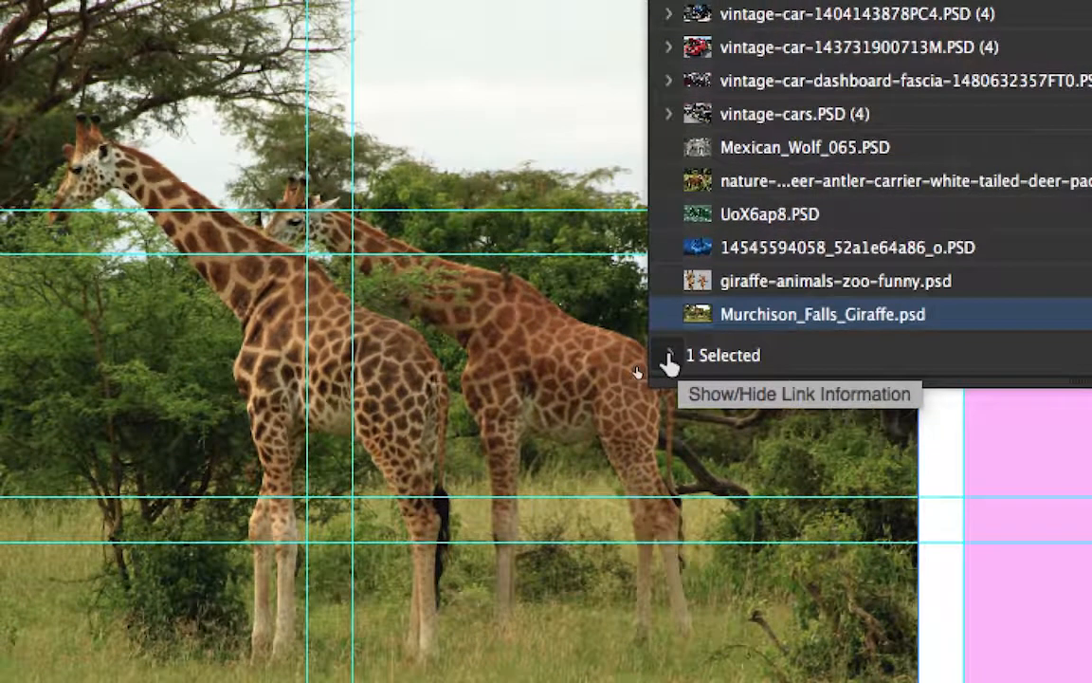
left_click(666, 353)
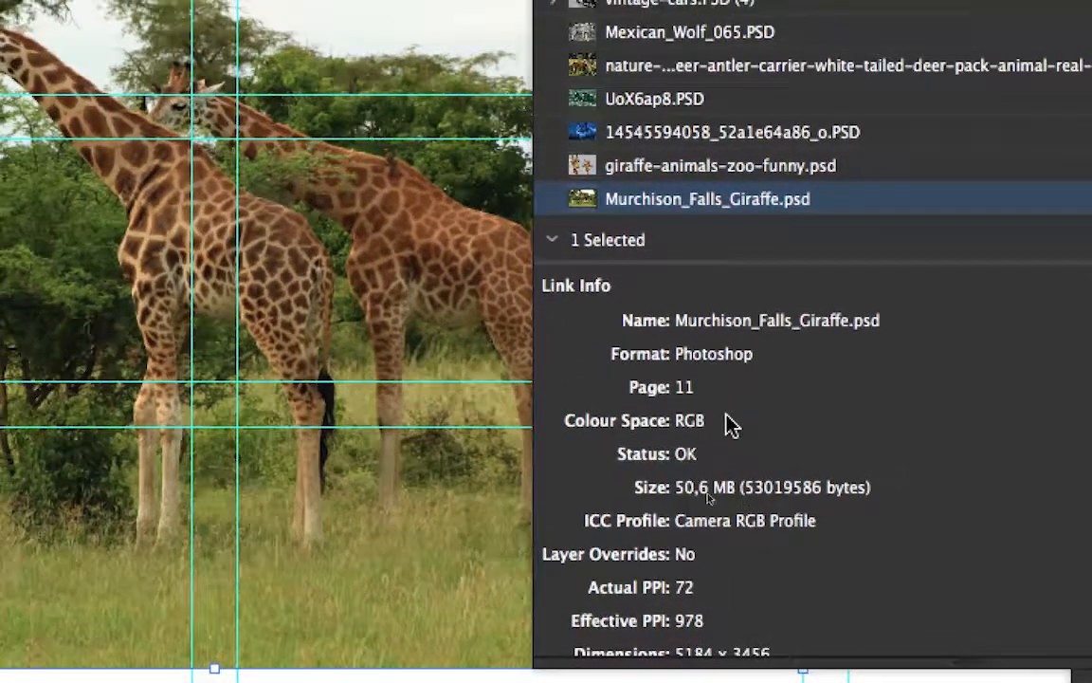
scroll(732, 425, "down", 3)
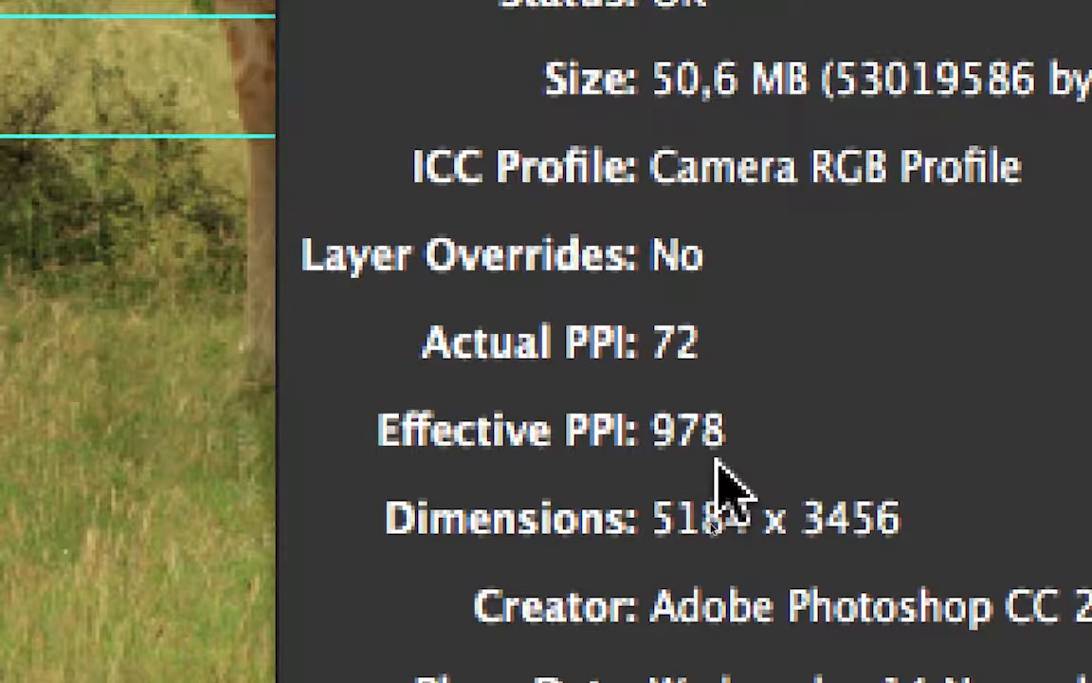
Step: Reposition the Links panel around the Murchison Falls photo while comparing its placed size with its effective resolution
key("super+minus")
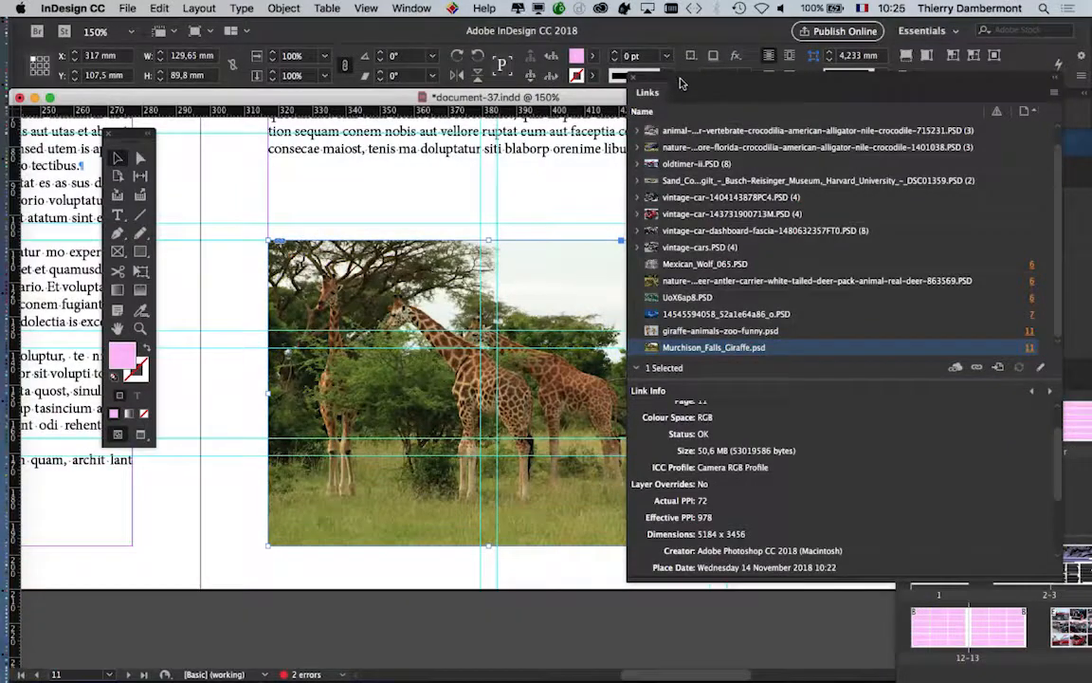
left_click_drag(617, 83, 742, 86)
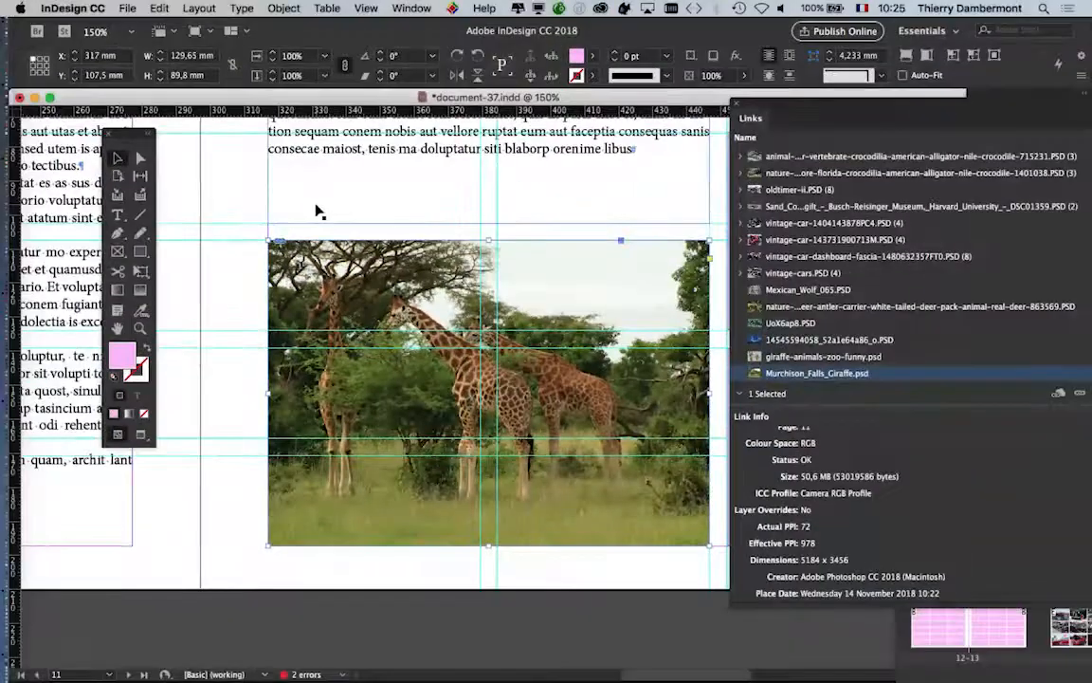
left_click_drag(782, 109, 619, 53)
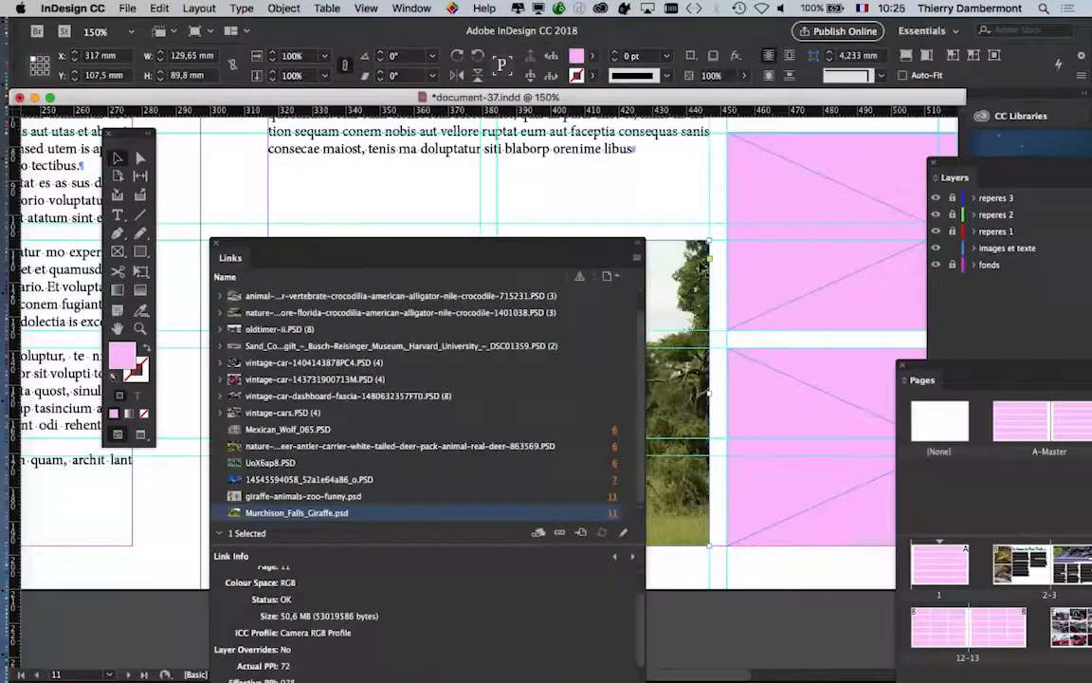
Step: Select the placed giraffe-animals-zoo-funny.psd photo and move the Links panel up to examine its actual and effective PPI
scroll(763, 289, "up", 5)
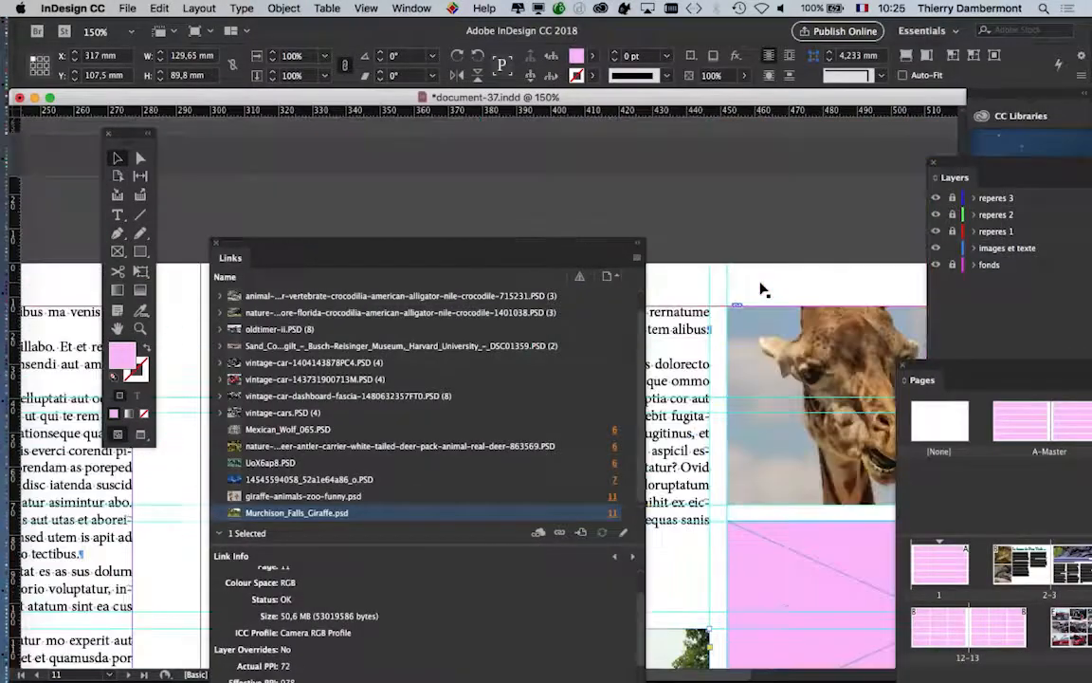
left_click(768, 337)
left_click_drag(556, 243, 605, 95)
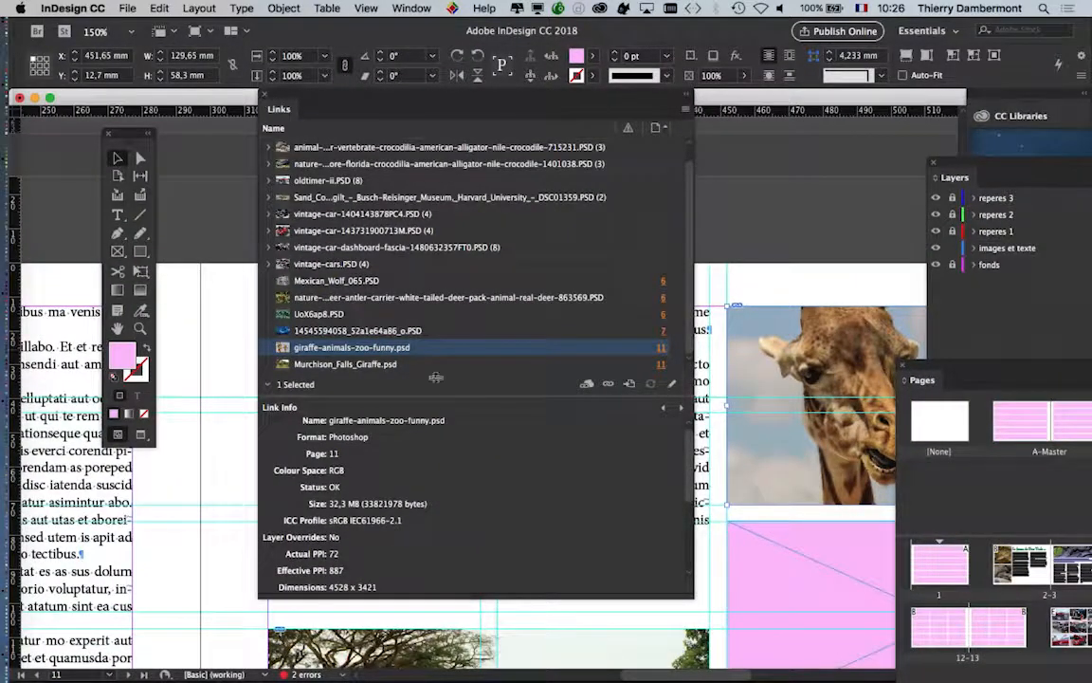
Step: Examine the remaining link information for giraffe-animals-zoo-funny.psd and close the Links panel
scroll(440, 450, "down", 1)
scroll(445, 493, "down", 5)
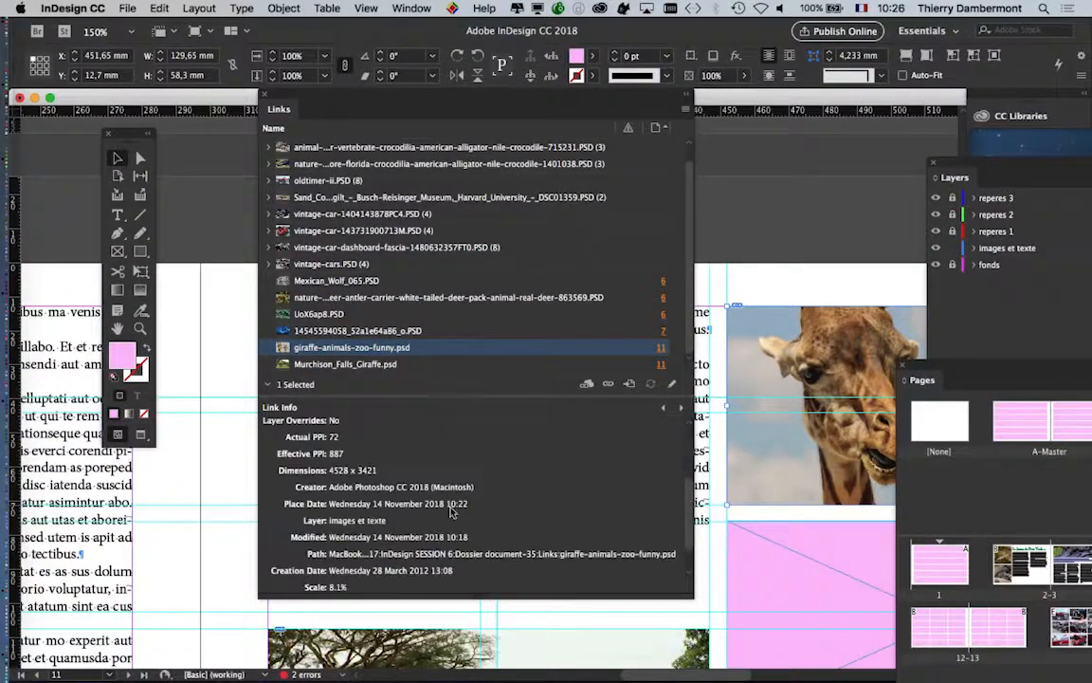
scroll(414, 517, "up", 1)
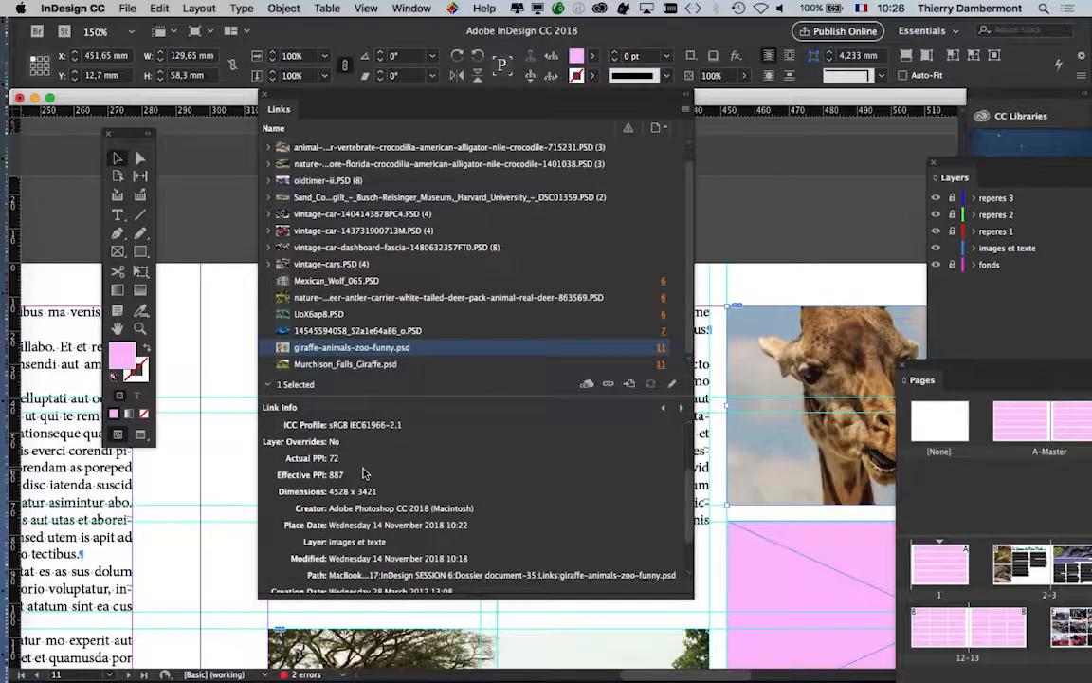
scroll(356, 477, "up", 1)
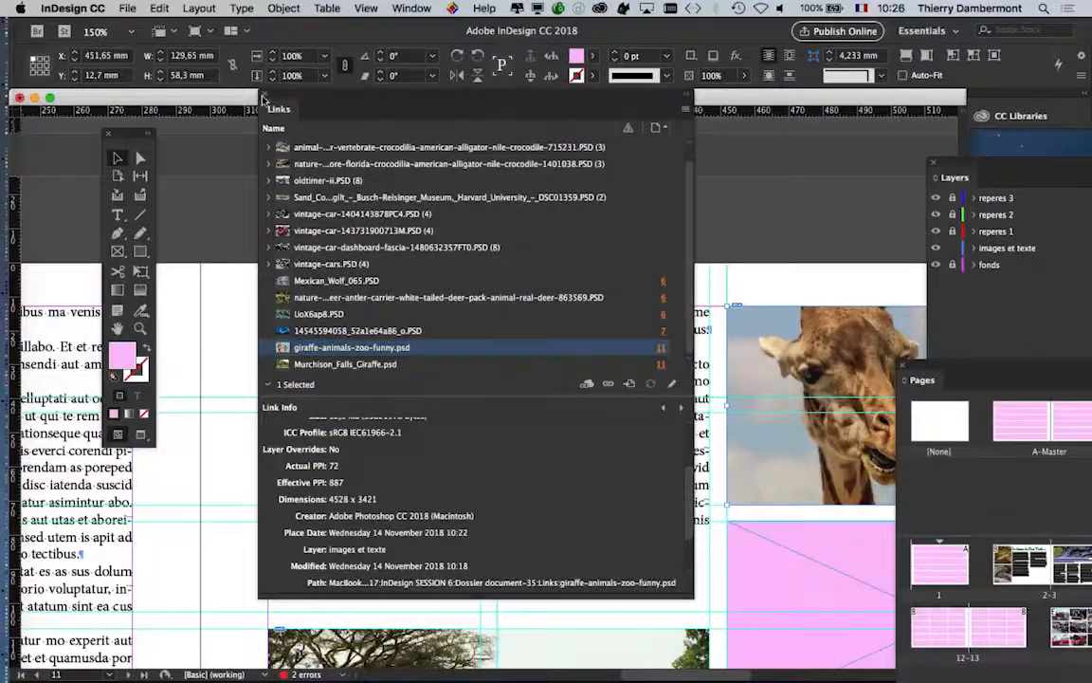
left_click(263, 98)
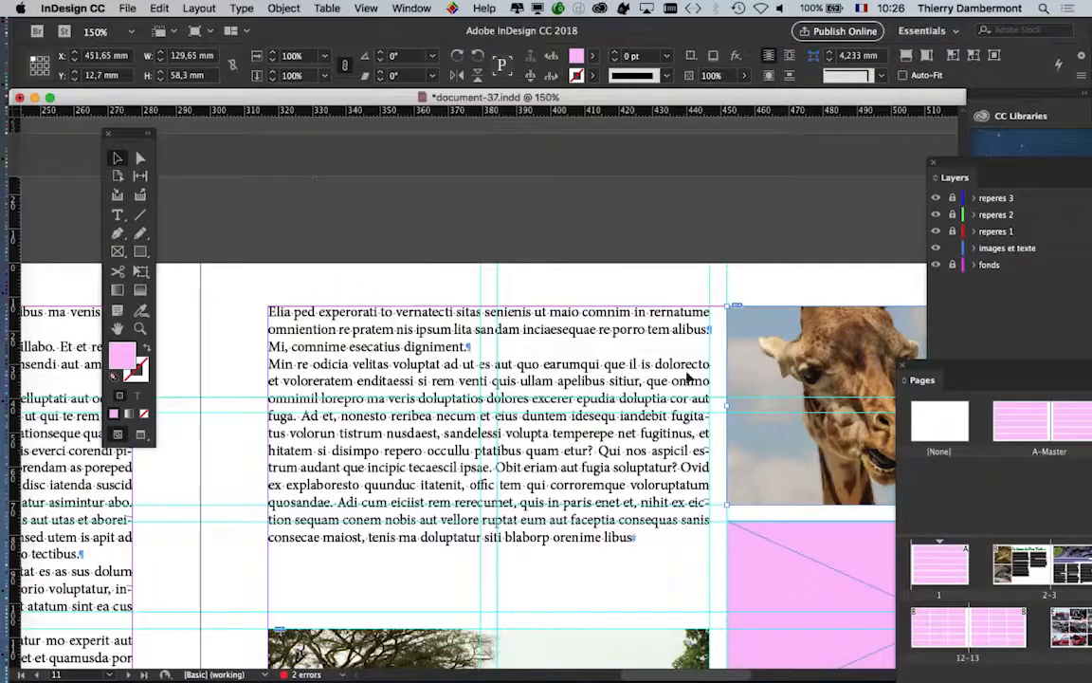
Step: Deselect the two-giraffe photo and select the empty pink frames below it to inspect them as separate frames
scroll(525, 436, "down", 2)
scroll(524, 436, "down", 5)
scroll(525, 437, "right", 3)
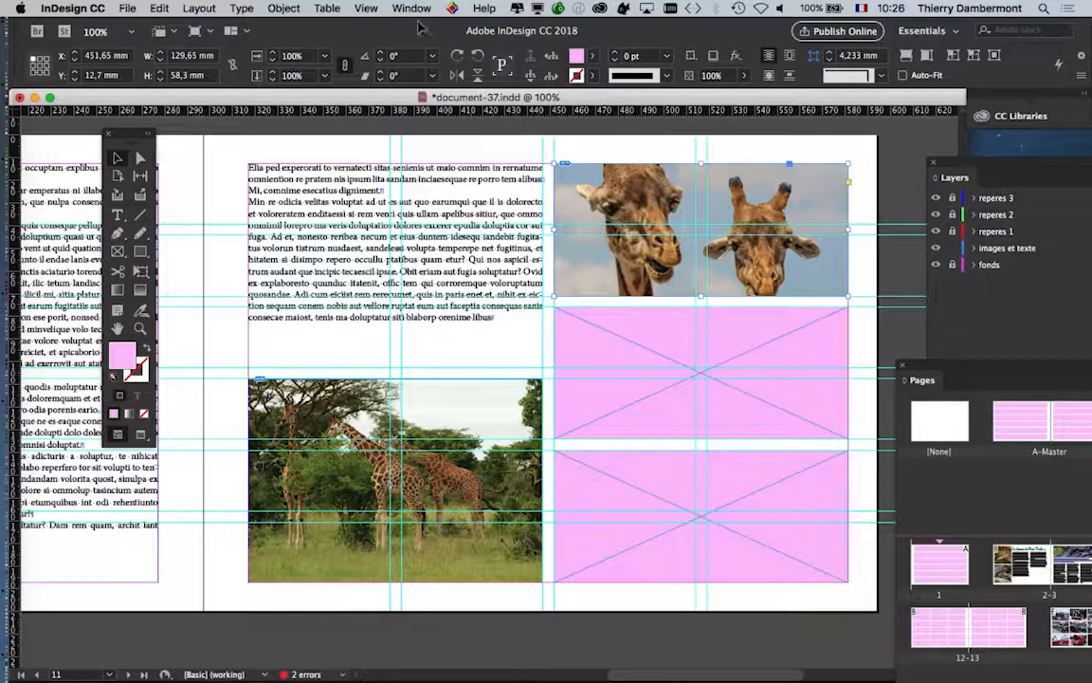
left_click(860, 349)
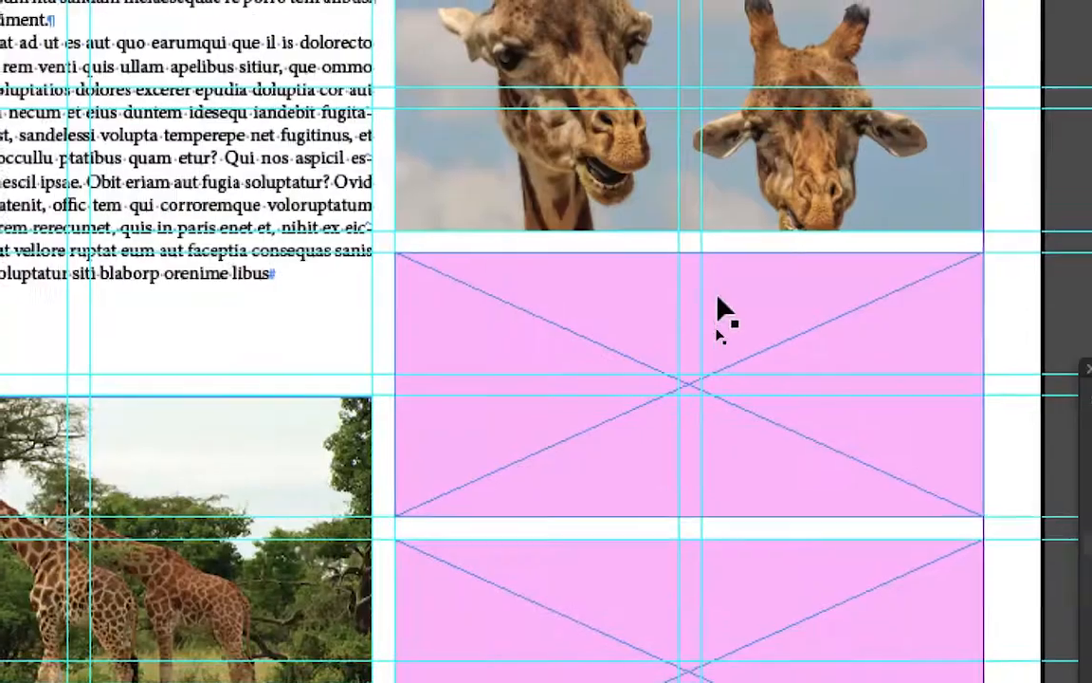
left_click(712, 412)
left_click(732, 486)
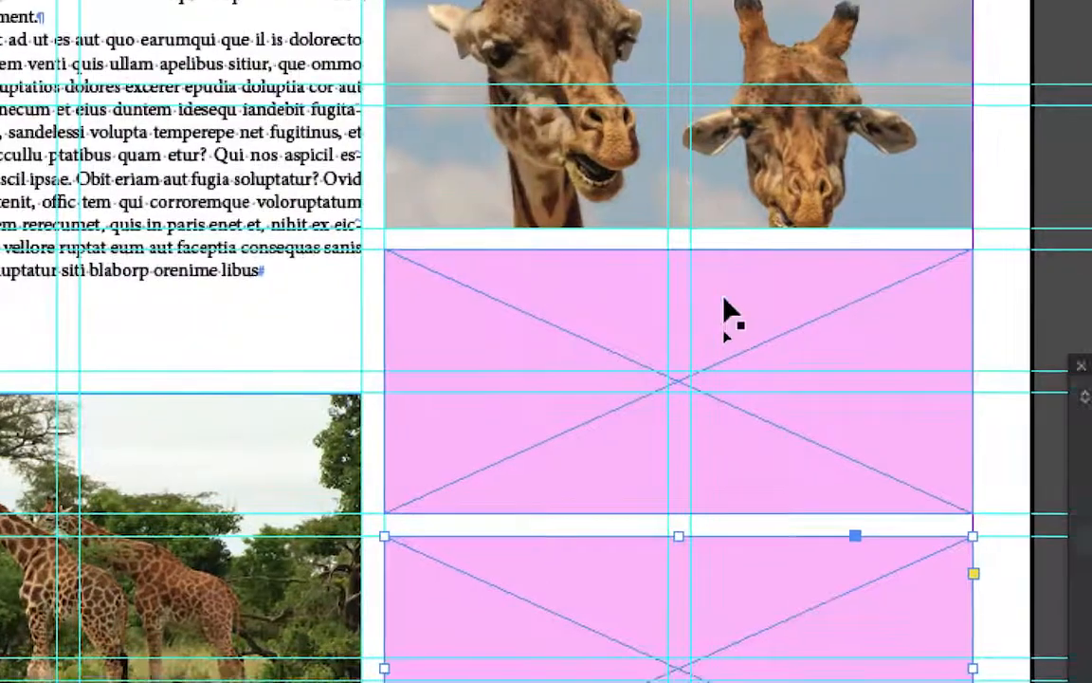
Step: Compare selecting the two-giraffe photo's frame with selecting its image content, and examine the frame's side edges
left_click(738, 208)
left_click(709, 225)
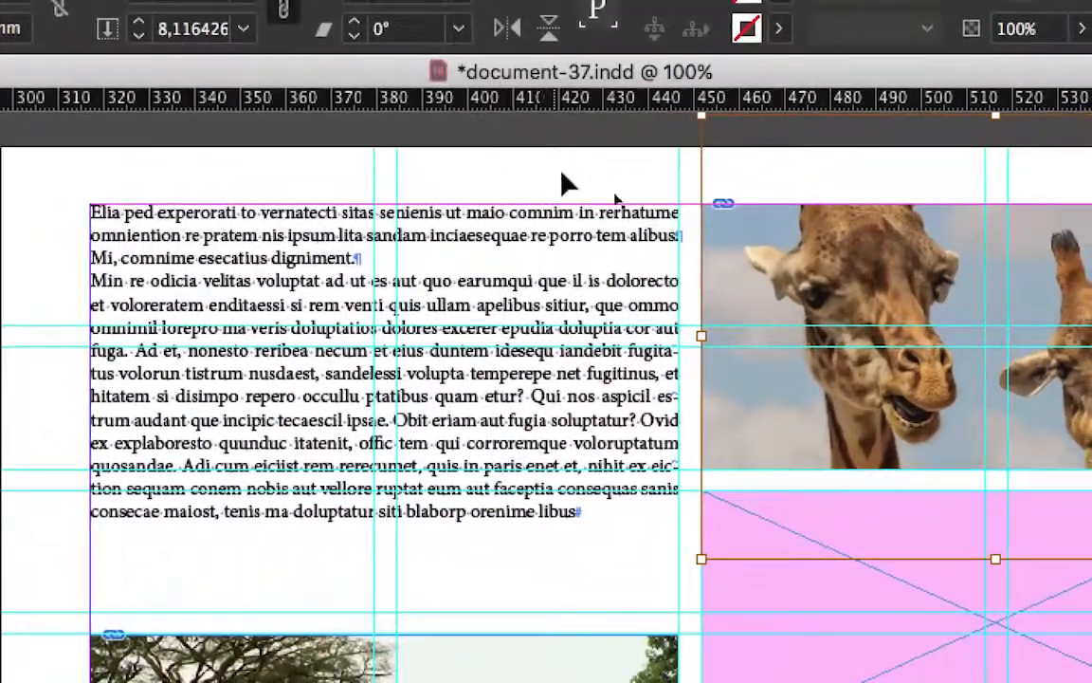
left_click(274, 73)
left_click(688, 135)
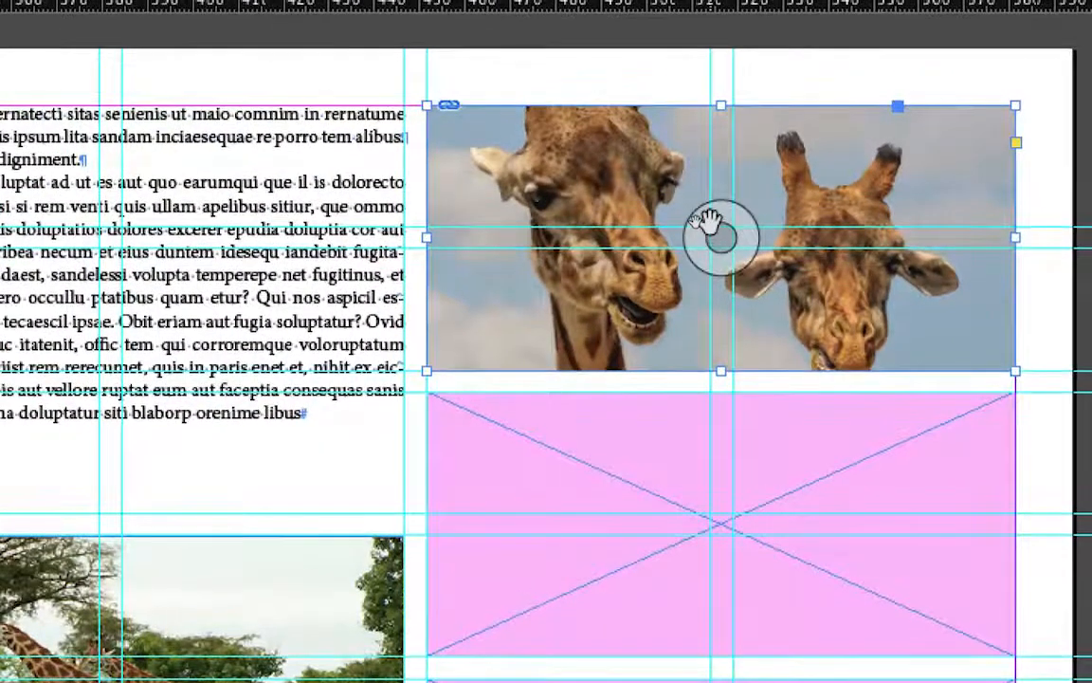
left_click(716, 232)
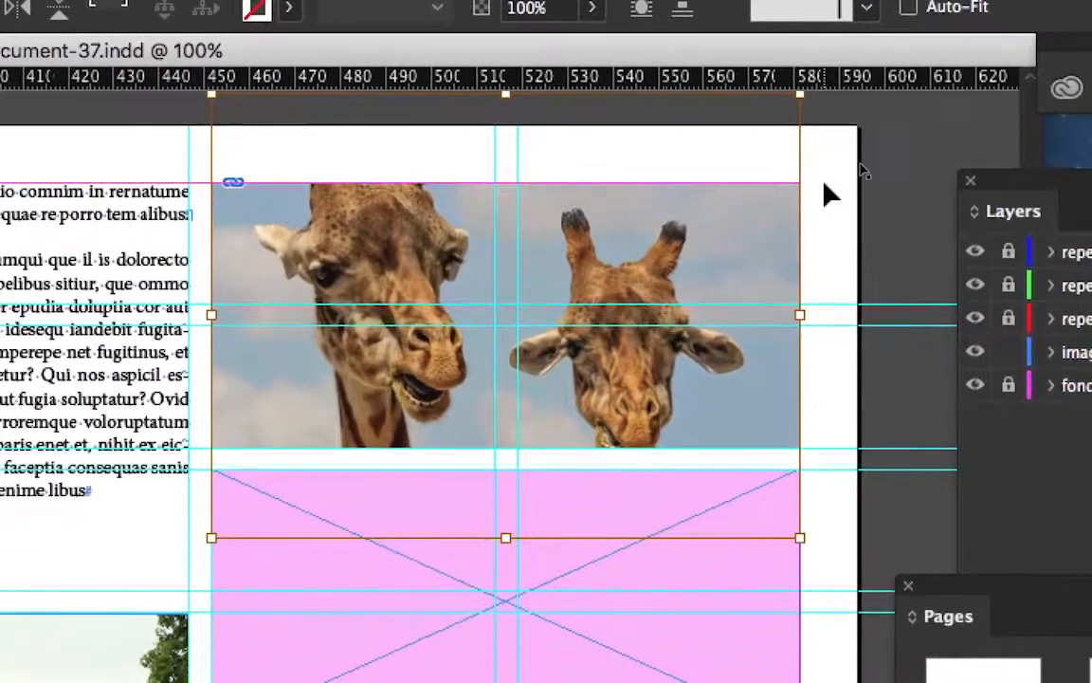
left_click(824, 186)
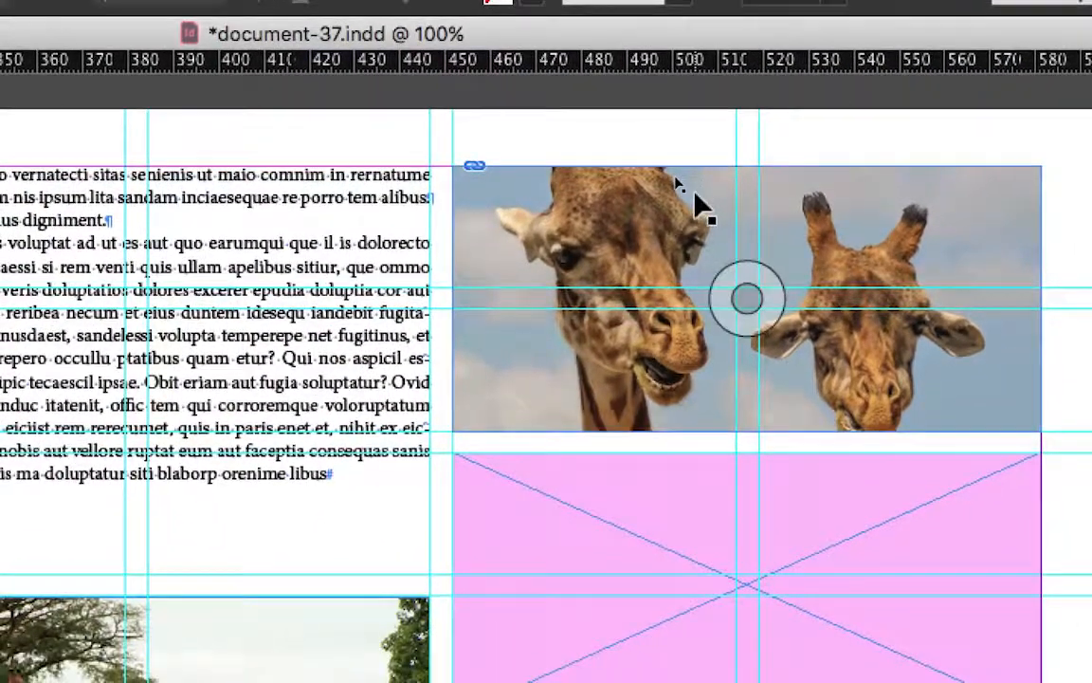
left_click(695, 194)
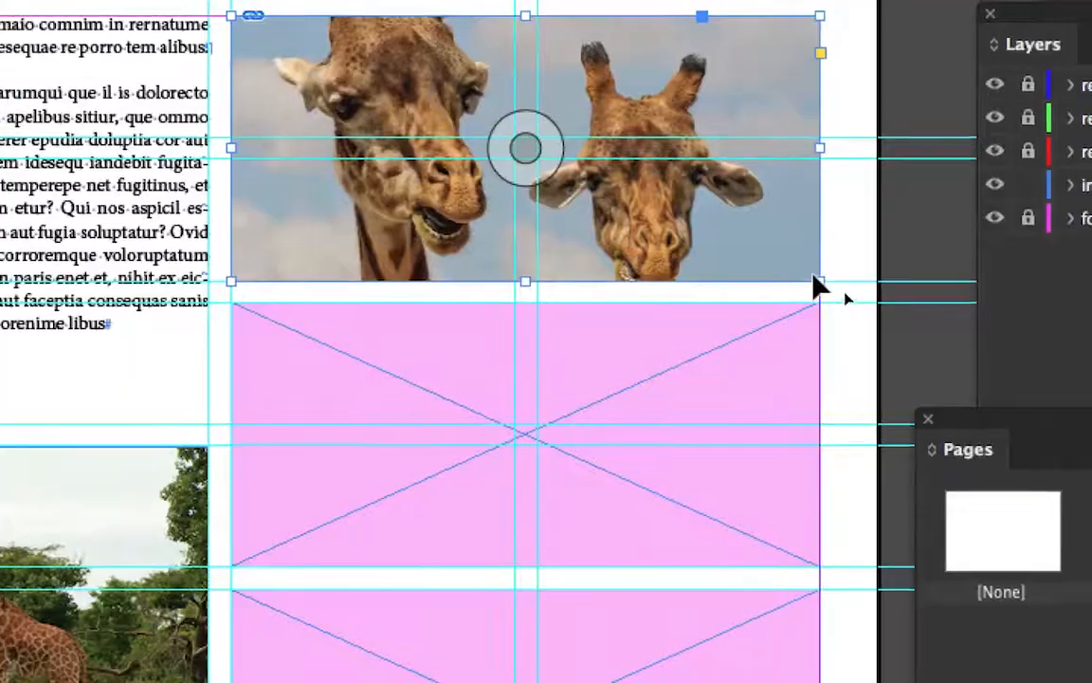
left_click_drag(959, 402, 751, 407)
left_click_drag(745, 280, 814, 276)
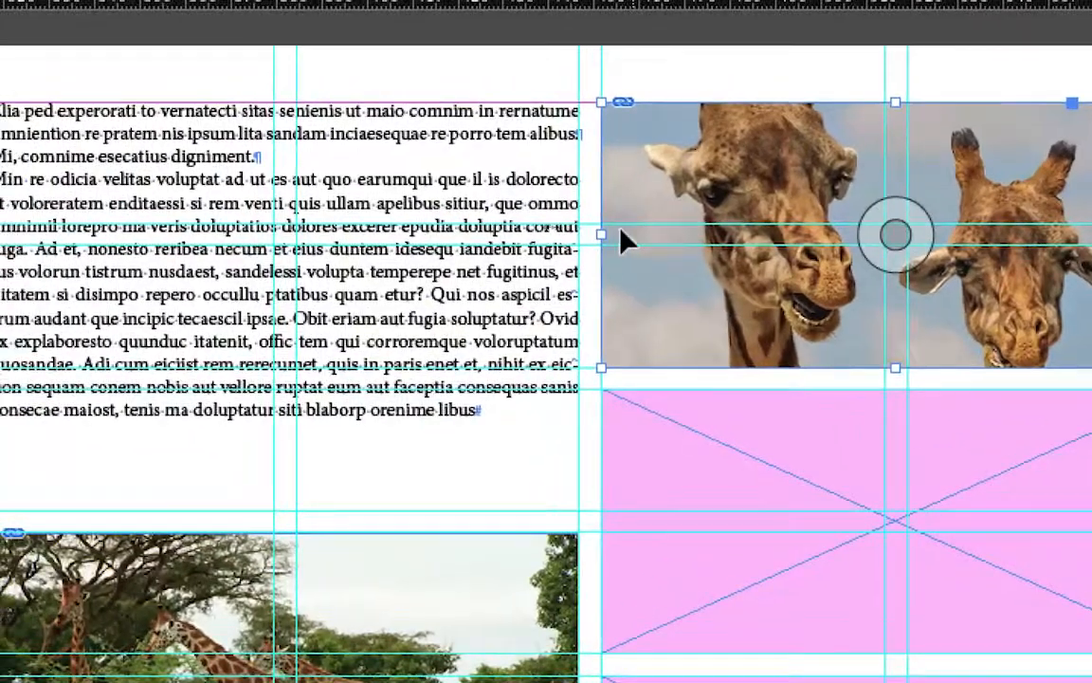
left_click_drag(225, 144, 391, 148)
left_click_drag(671, 232, 505, 236)
left_click_drag(612, 234, 612, 234)
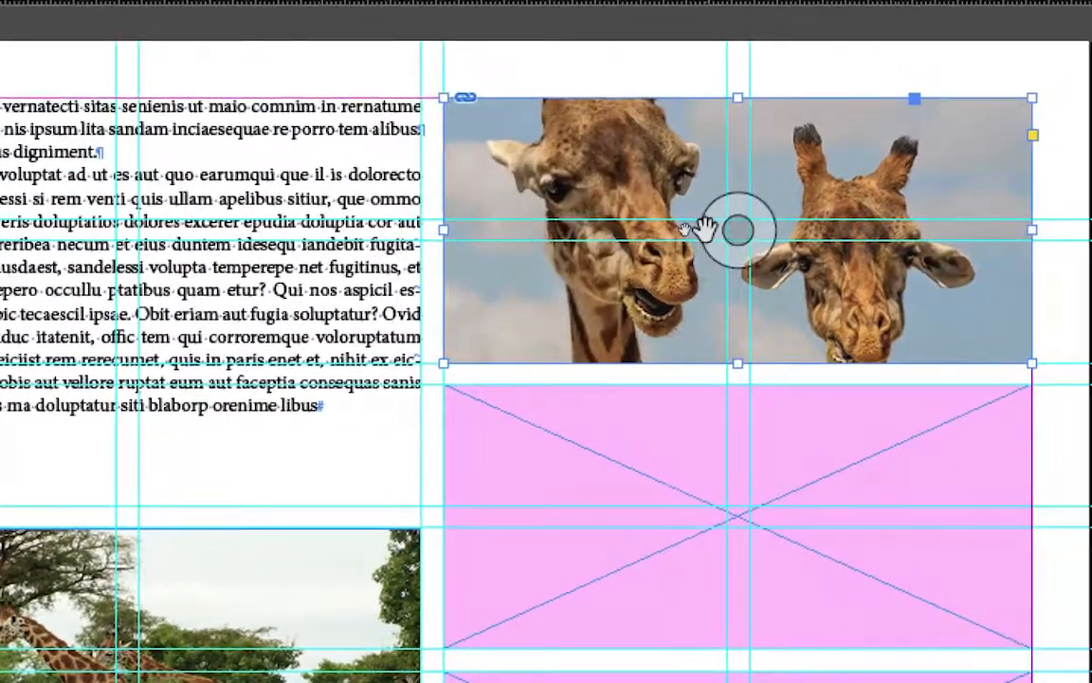
Step: Enlarge the two-giraffe photo's content proportionally to about 277 × 210 mm with Free Transform and reposition it on one giraffe's head
left_click(880, 224)
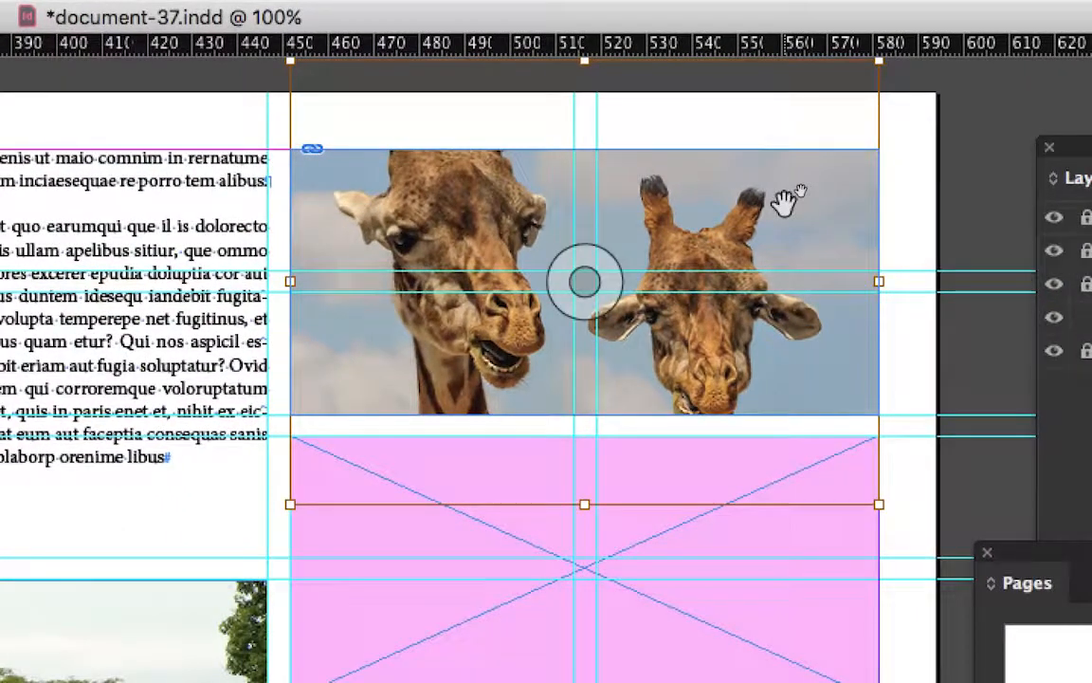
scroll(783, 200, "up", 1)
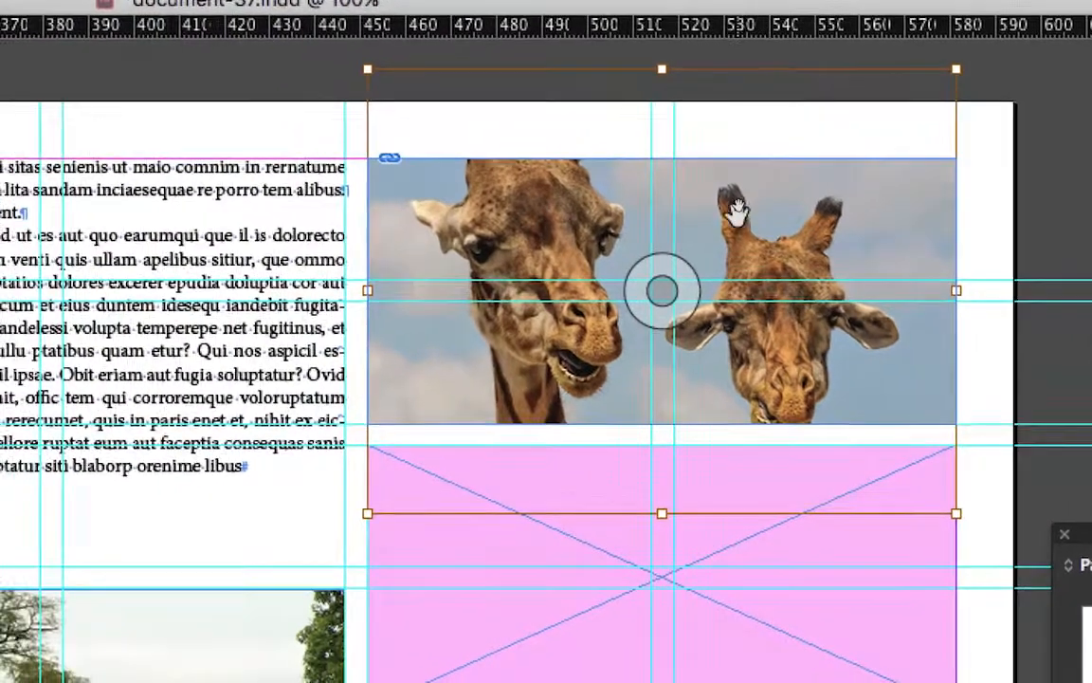
scroll(701, 214, "up", 1)
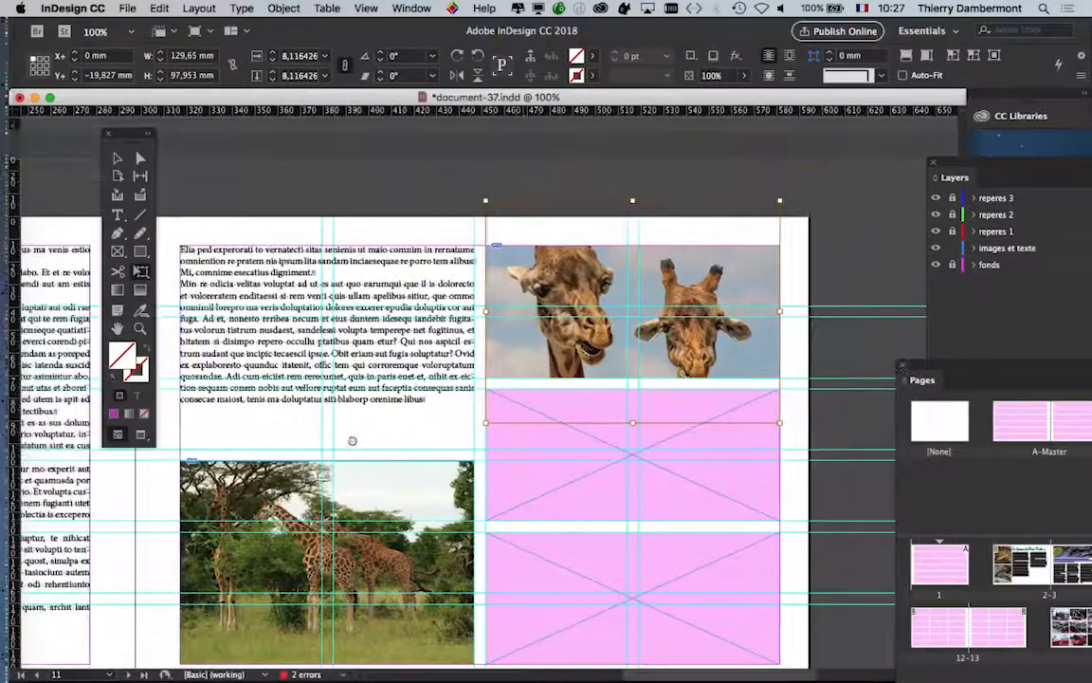
left_click_drag(352, 441, 264, 504)
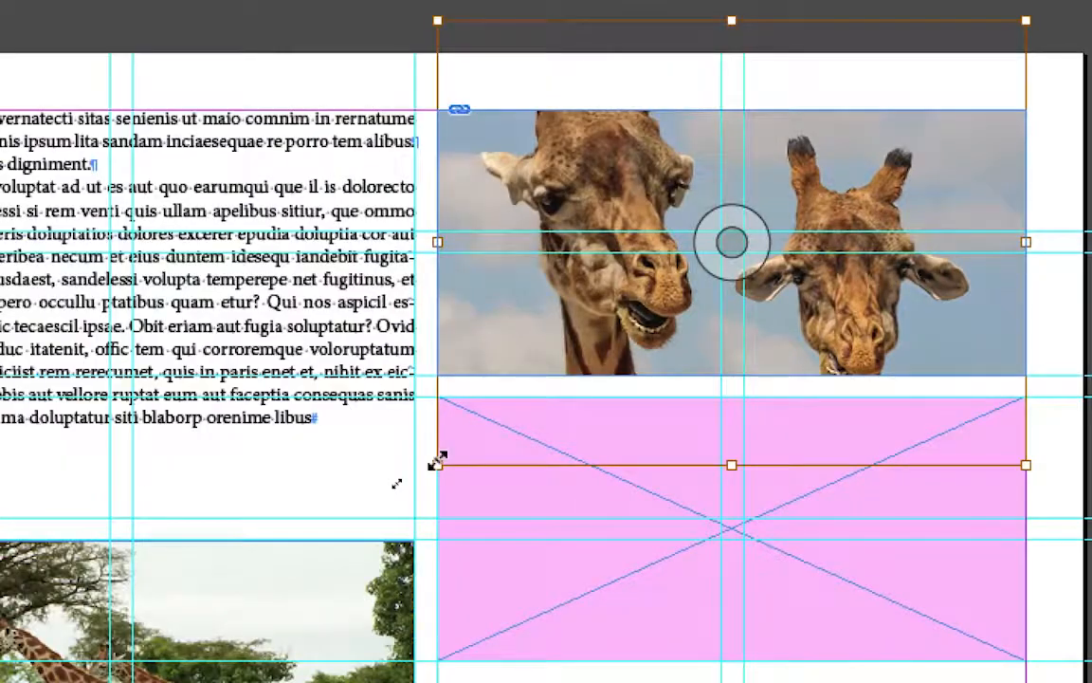
left_click_drag(438, 460, 346, 507)
left_click_drag(406, 477, 397, 480)
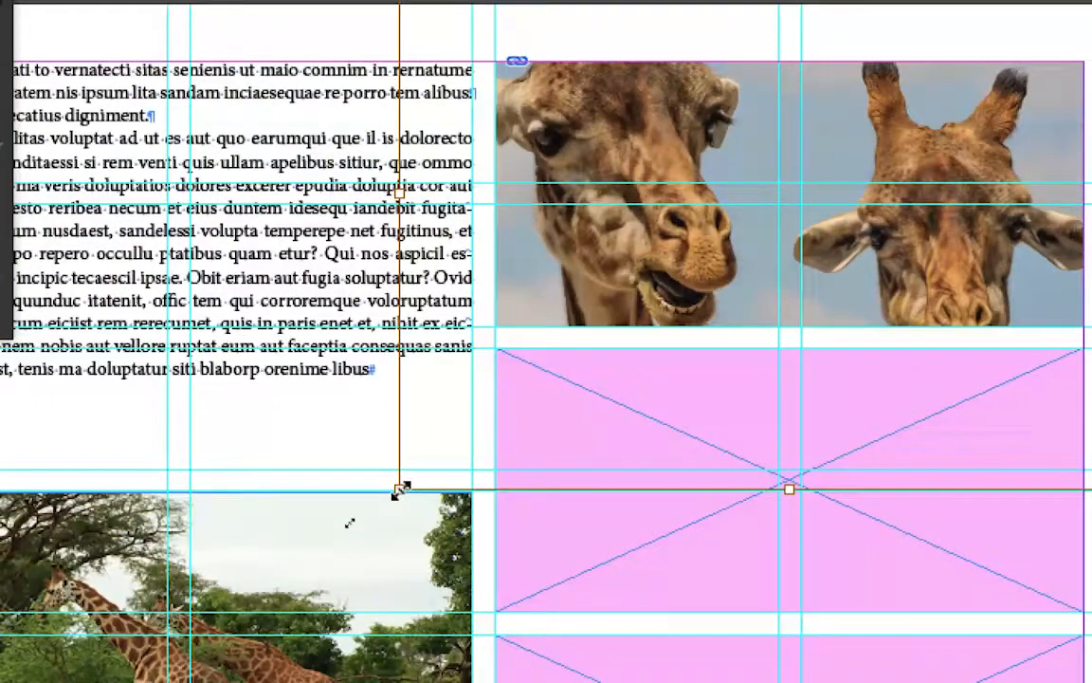
left_click_drag(393, 497, 467, 428)
left_click_drag(431, 462, 279, 587)
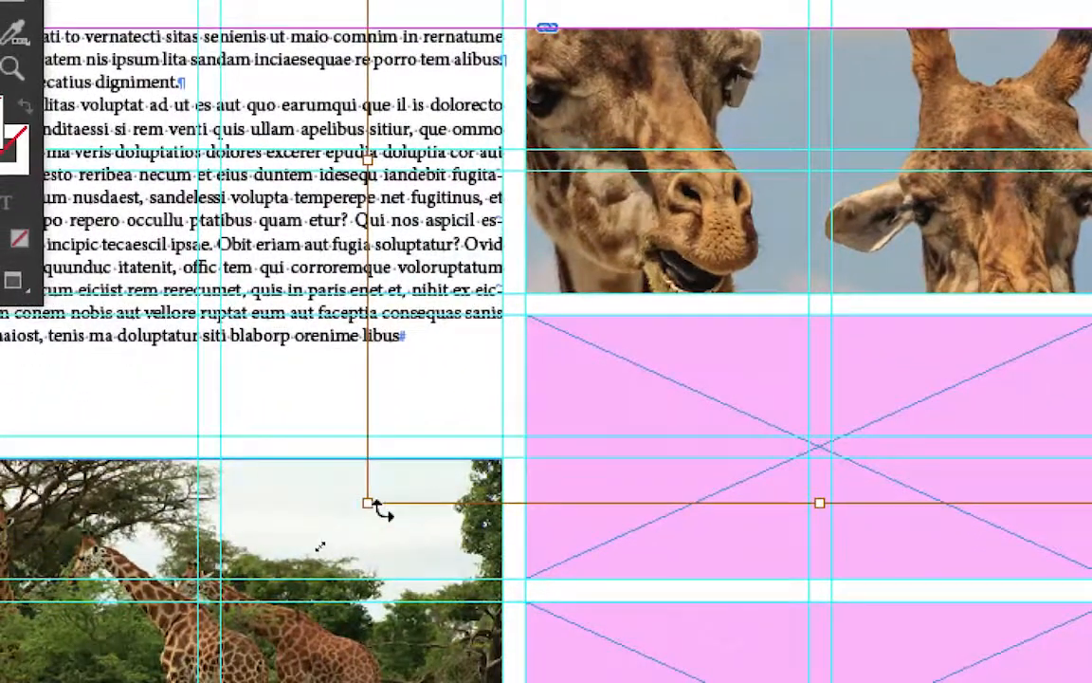
left_click_drag(367, 502, 215, 625)
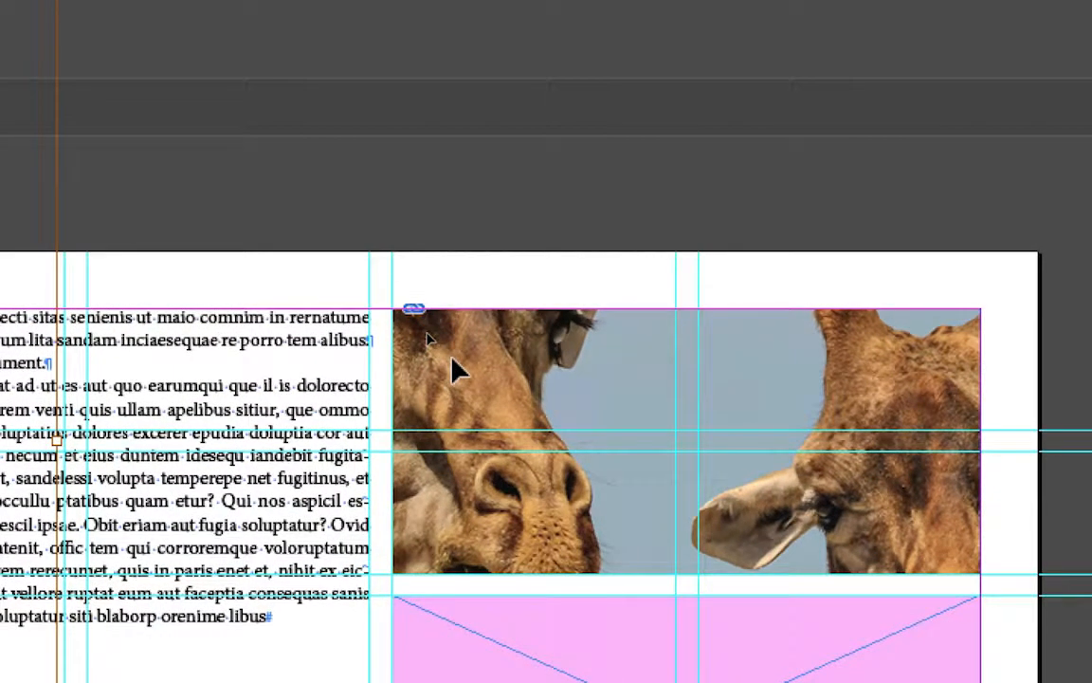
left_click_drag(454, 368, 556, 397)
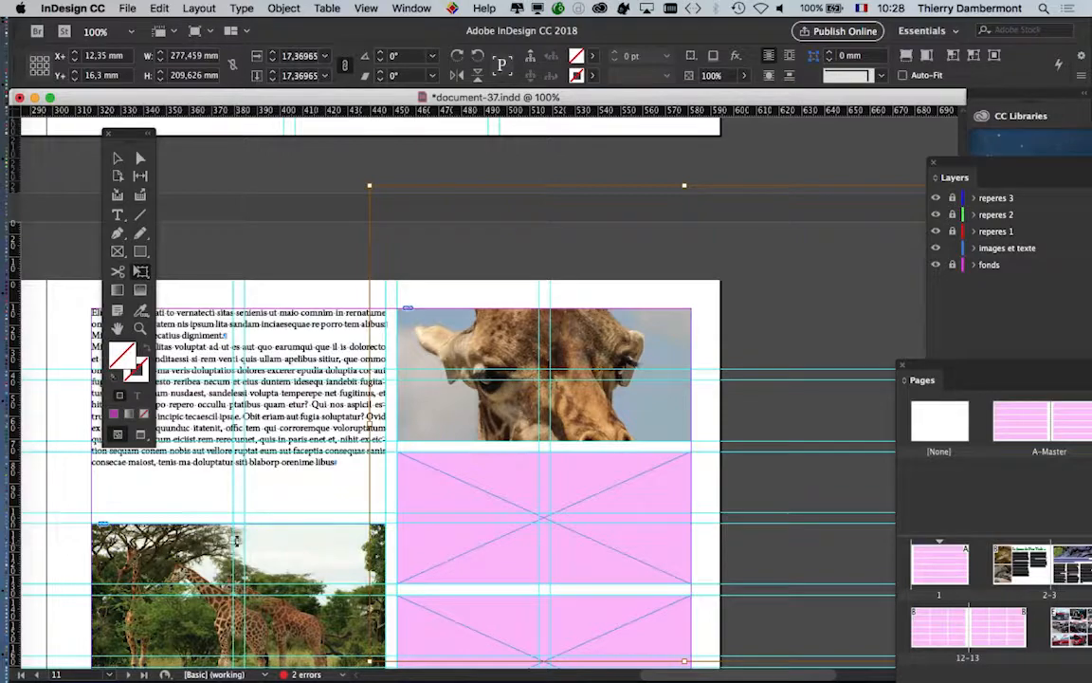
Step: Enlarge the Murchison Falls photo's content proportionally to about 285 × 190 mm, reposition it on two giraffes' heads and deselect it
left_click_drag(261, 503, 402, 318)
key("super+equal")
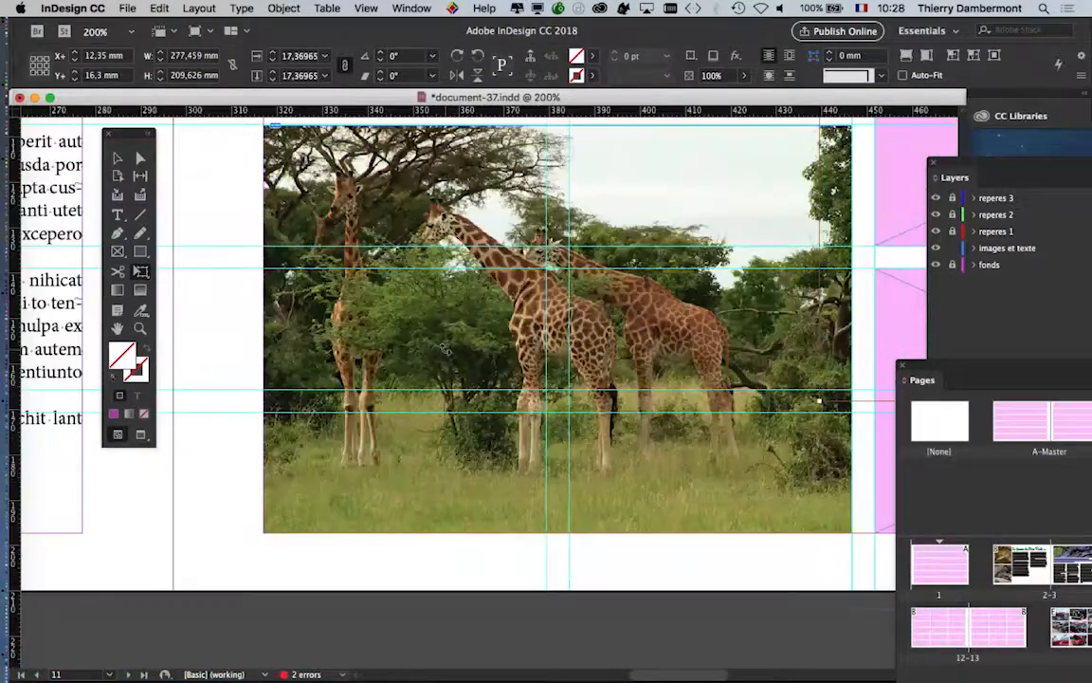
left_click(115, 157)
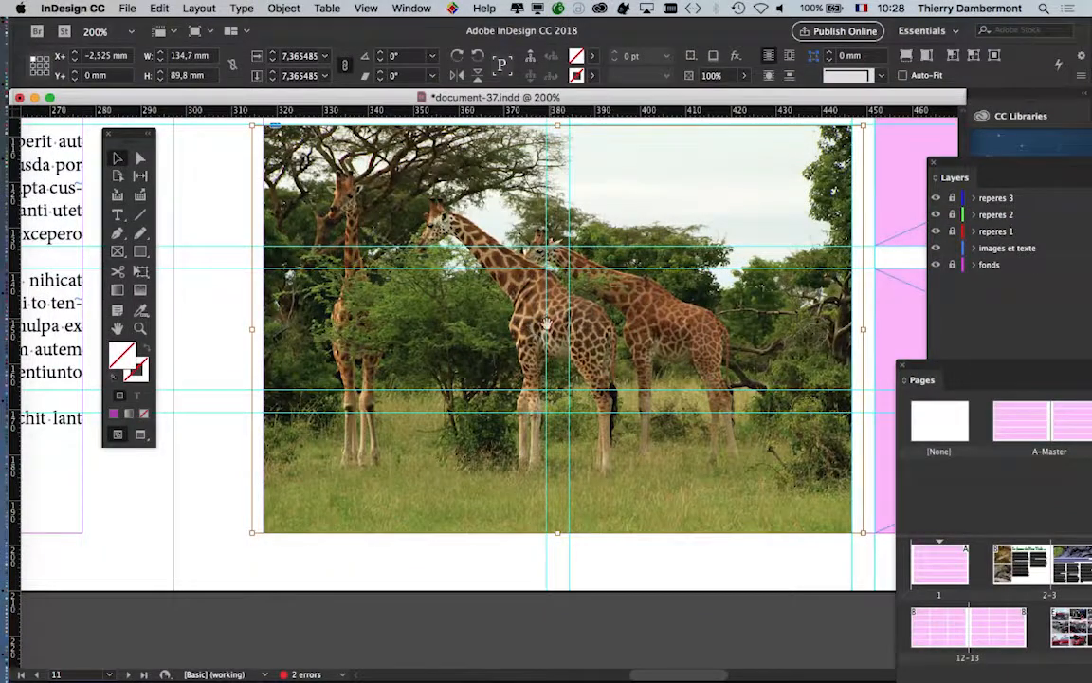
scroll(380, 303, "right", 3)
scroll(379, 304, "up", 2)
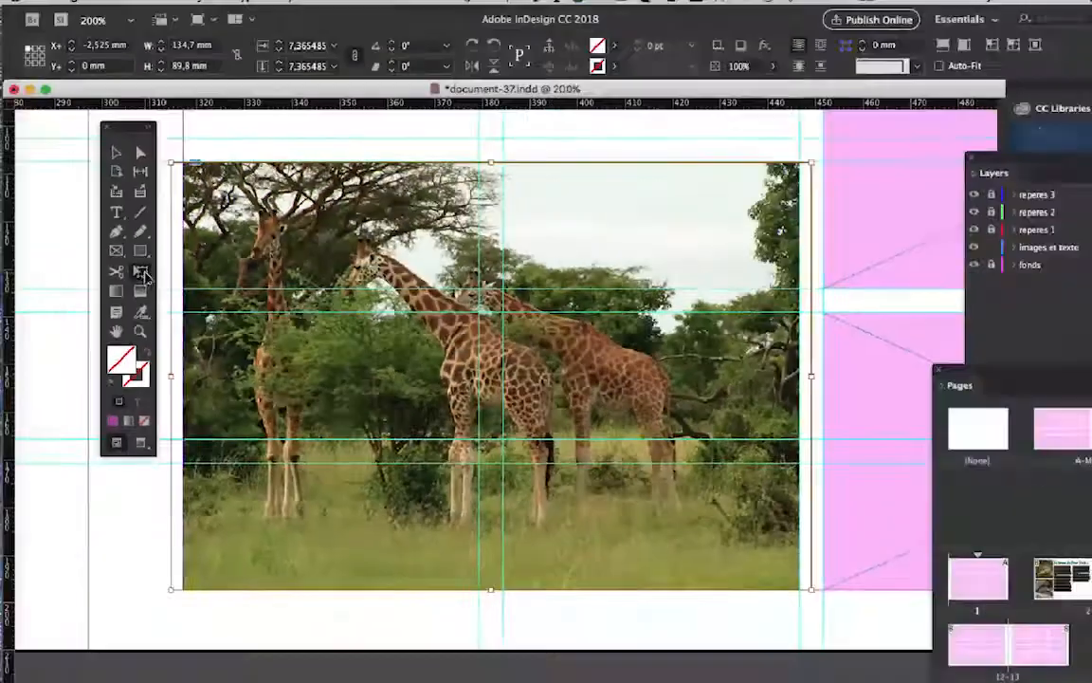
key("super+minus")
key("super+minus")
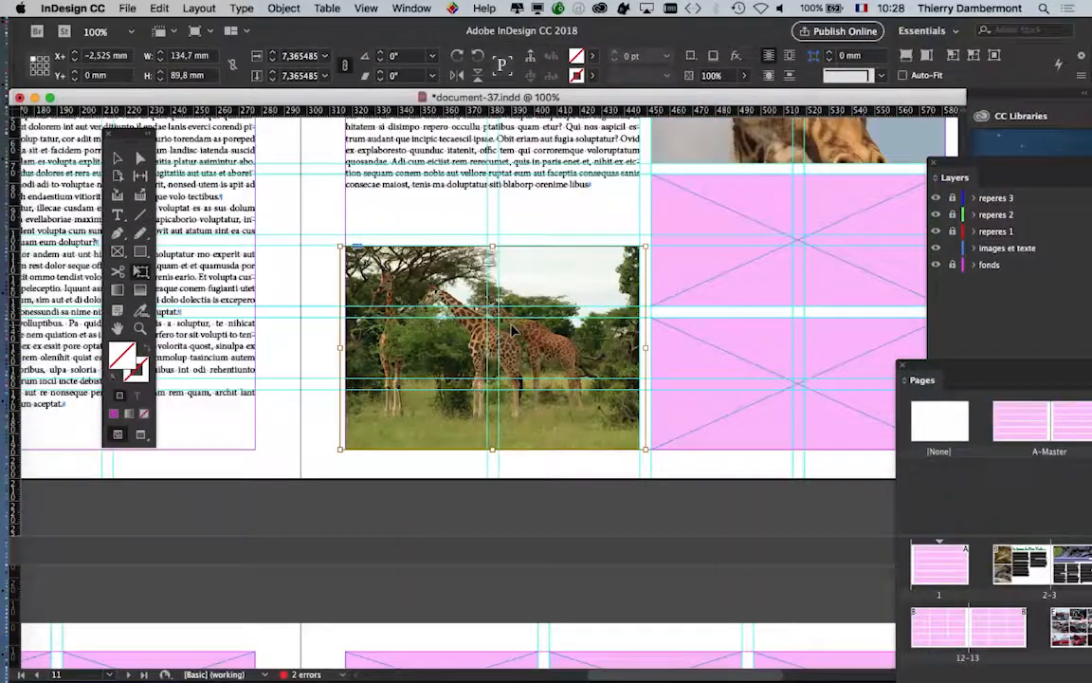
key("super+minus")
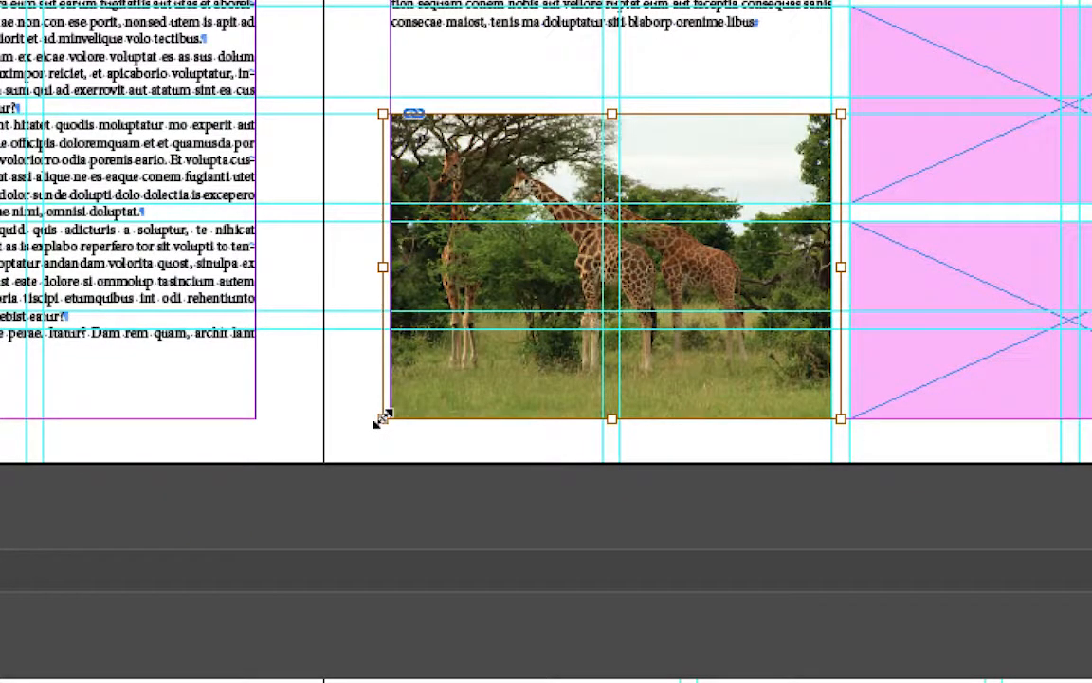
left_click_drag(382, 418, 123, 582)
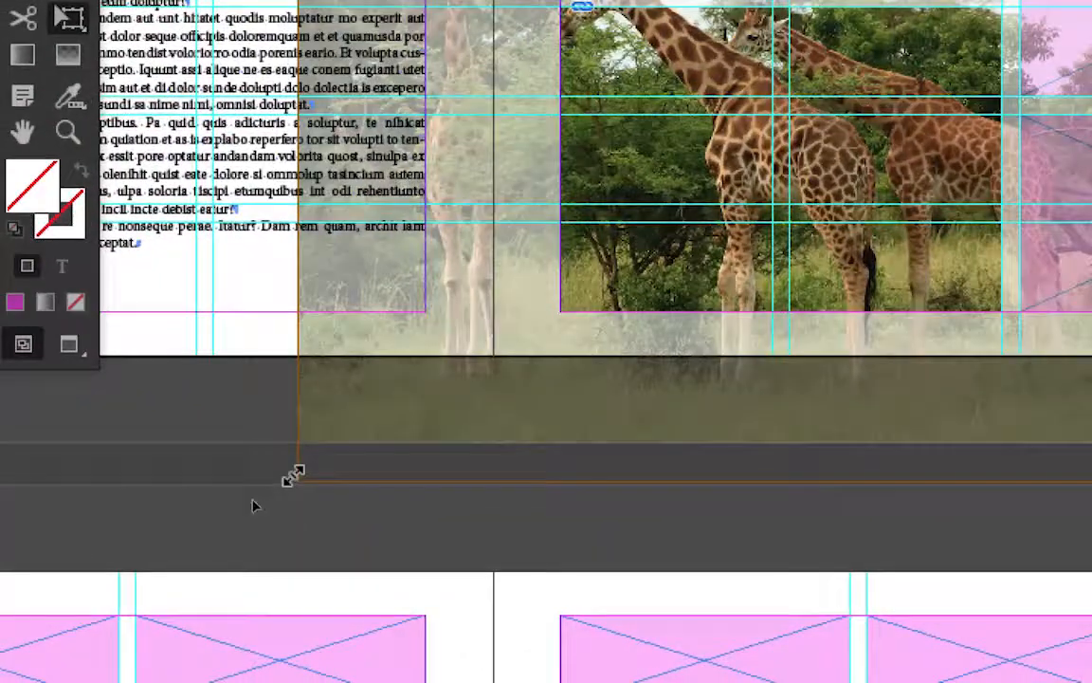
left_click_drag(293, 475, 292, 476)
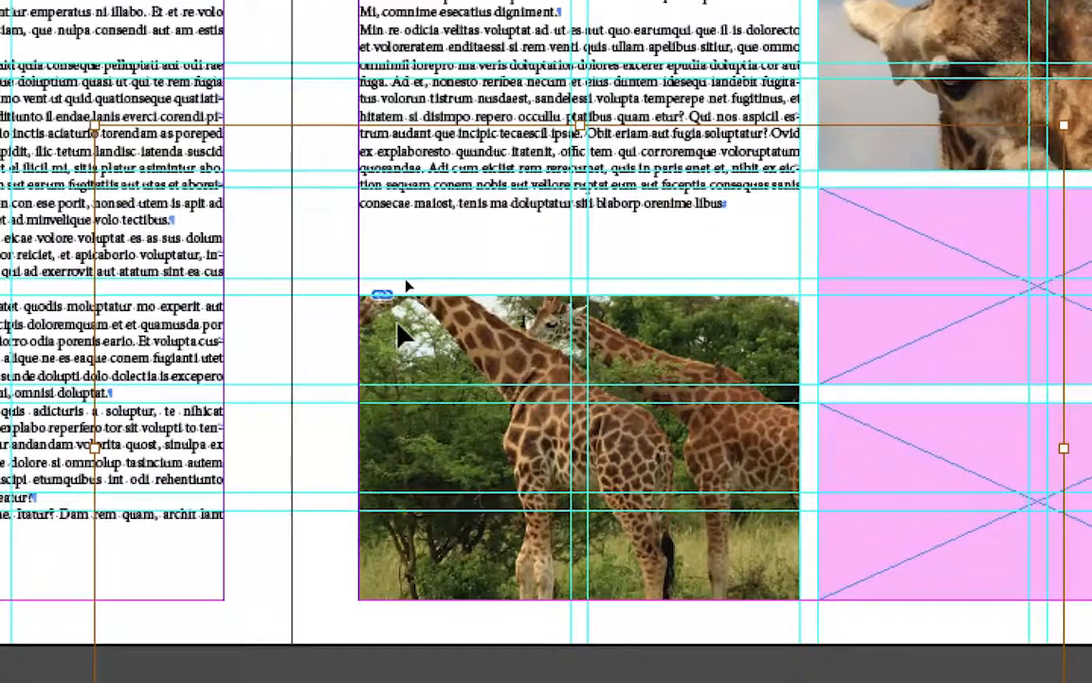
left_click_drag(399, 322, 485, 358)
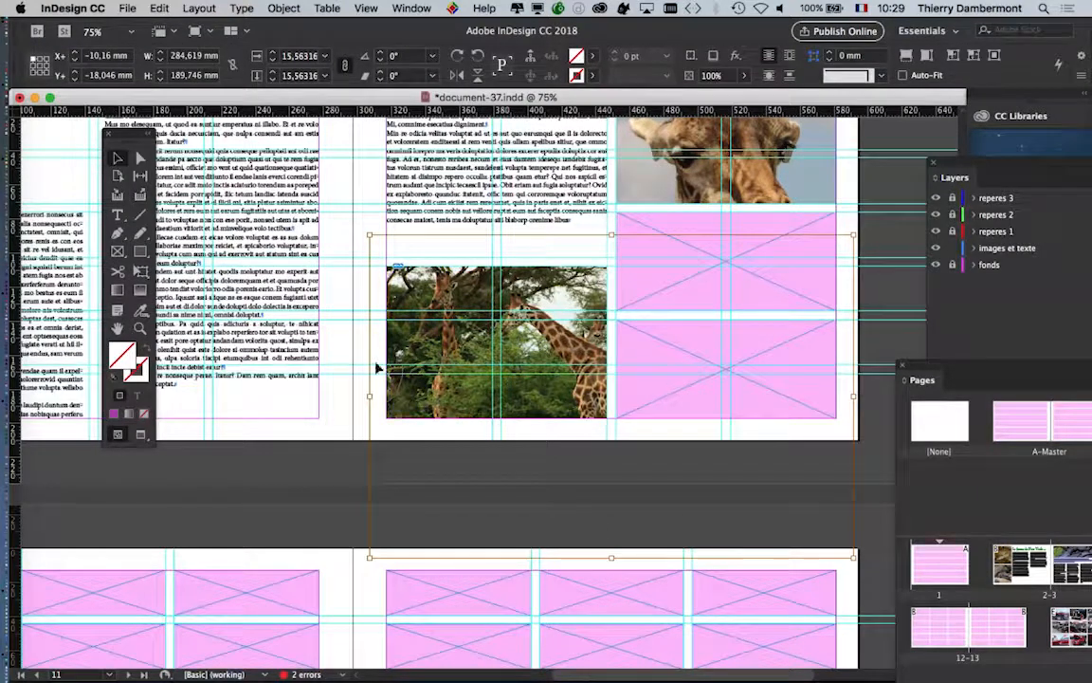
left_click(322, 465)
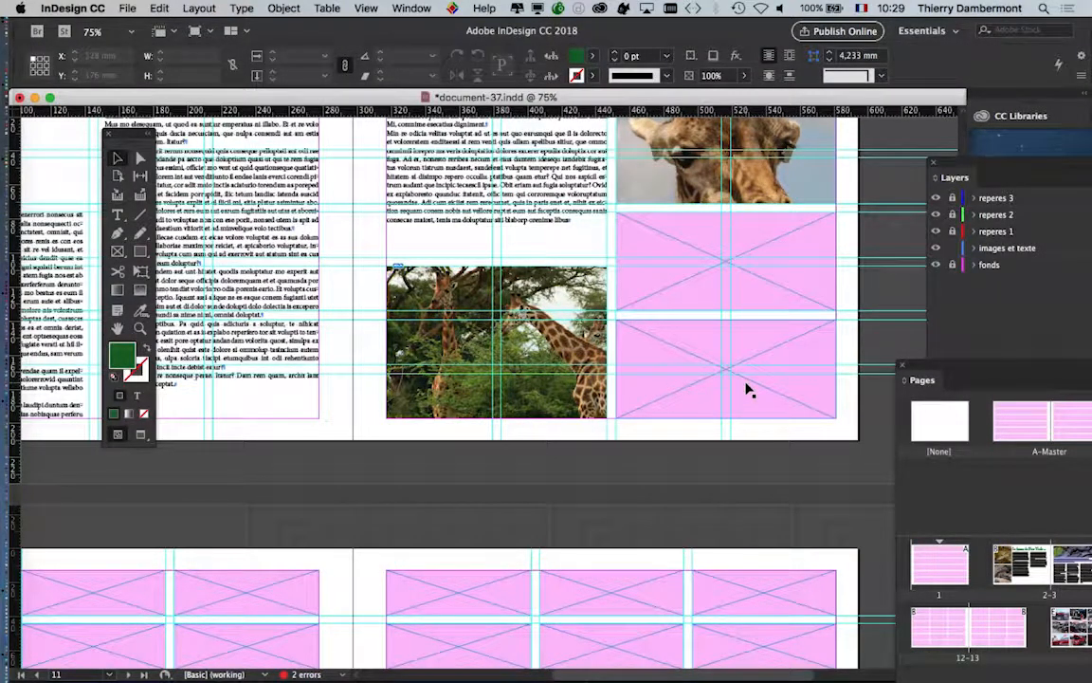
Step: Save the document under the new name document-38.indd in the document-33 Folder
scroll(746, 389, "up", 2)
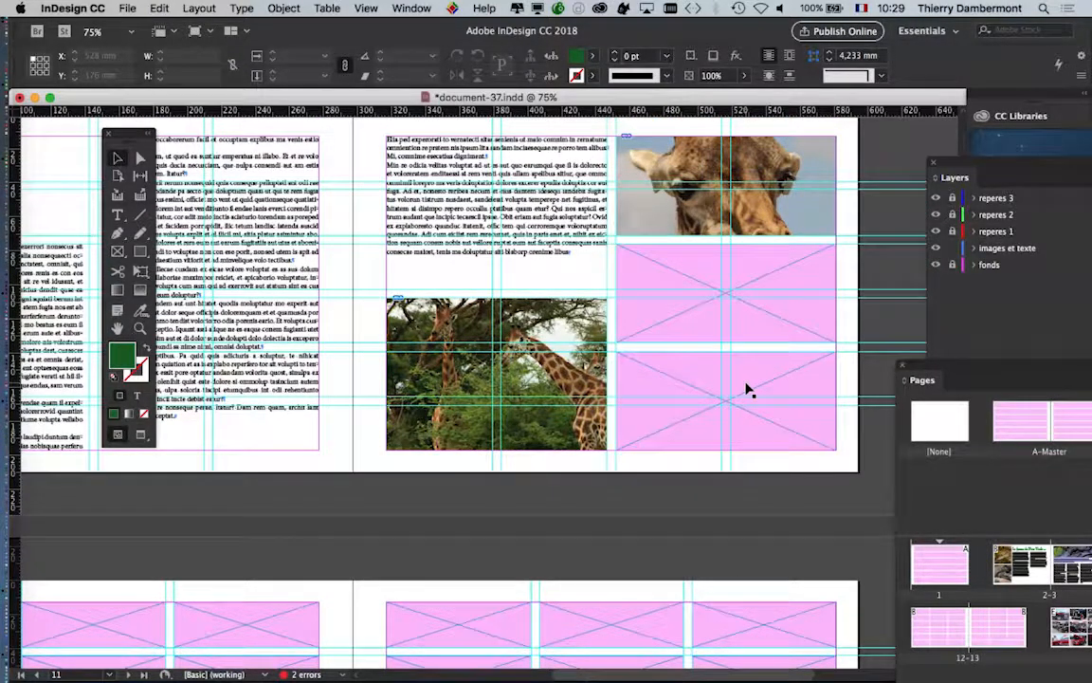
key("super+minus")
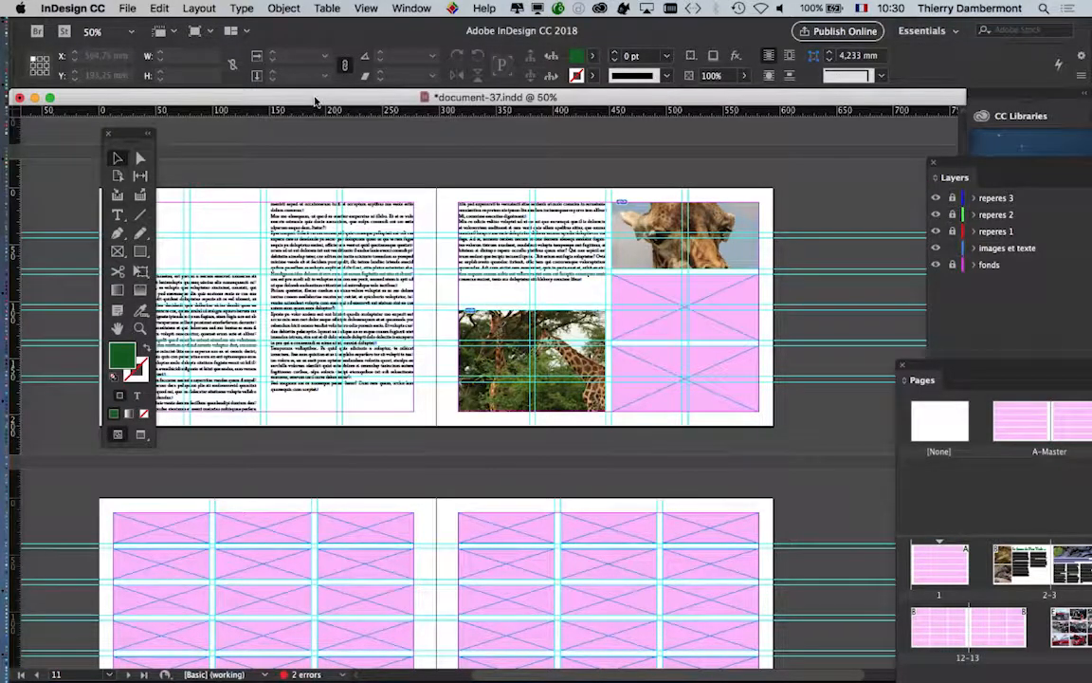
left_click(133, 7)
left_click(195, 117)
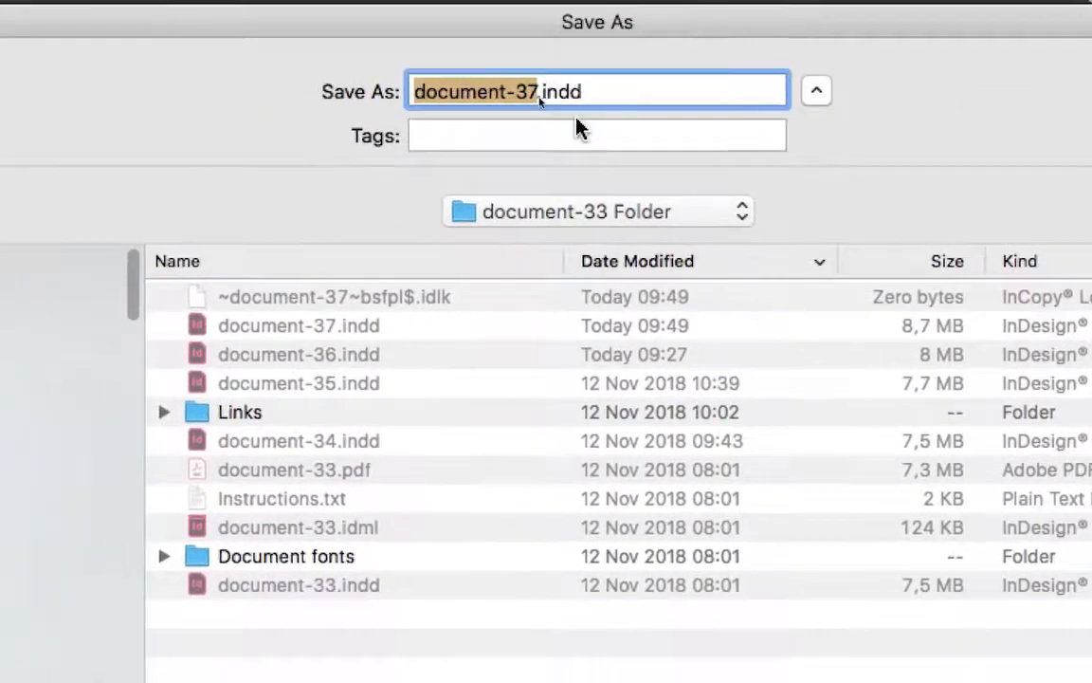
left_click(531, 84)
left_click_drag(547, 109, 539, 108)
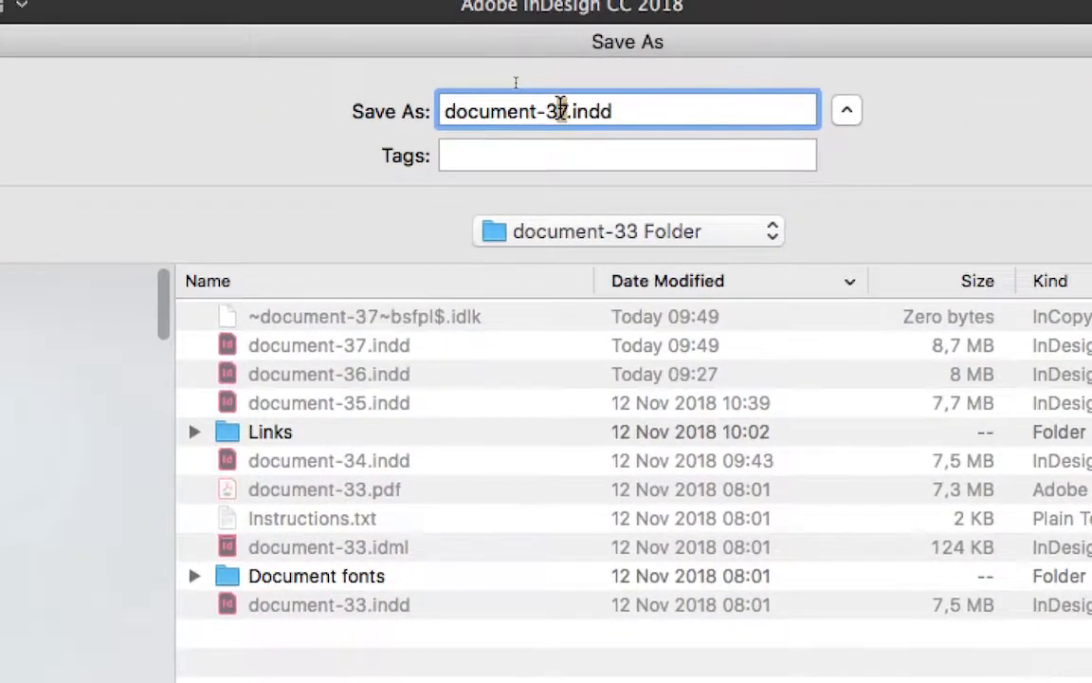
type("8")
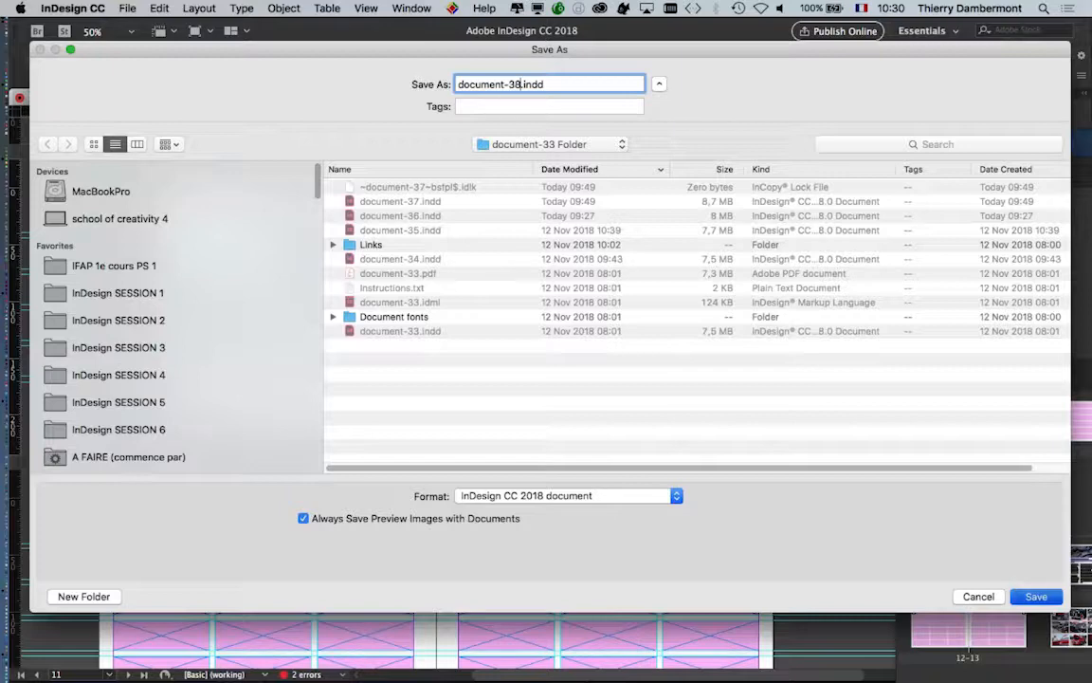
key("Return")
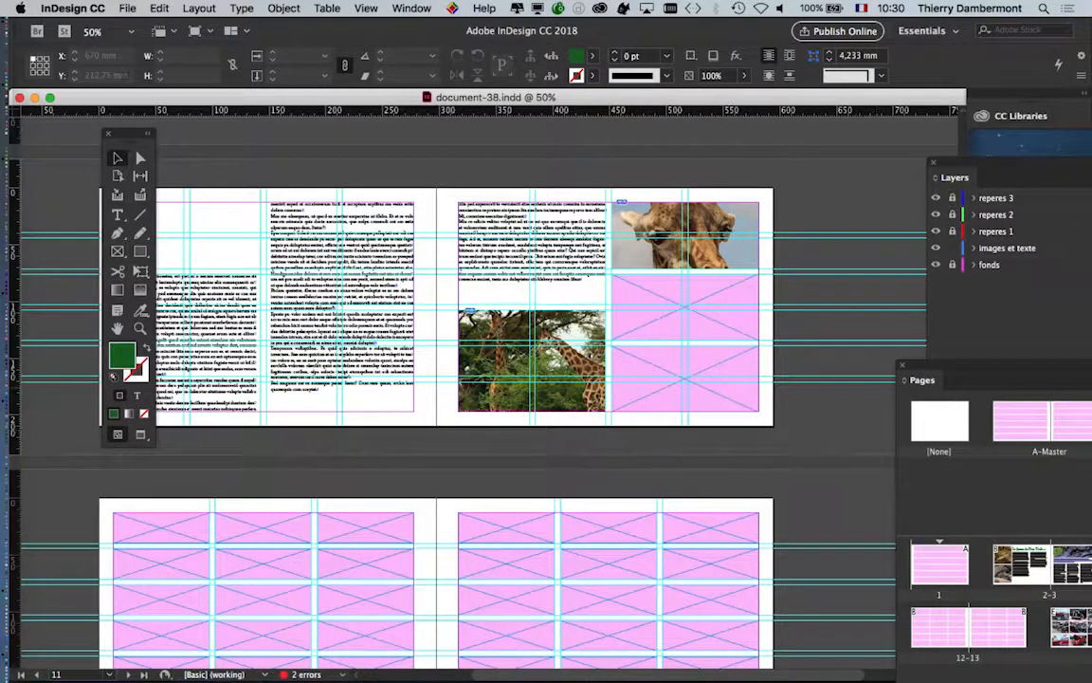
left_click(127, 8)
left_click(144, 117)
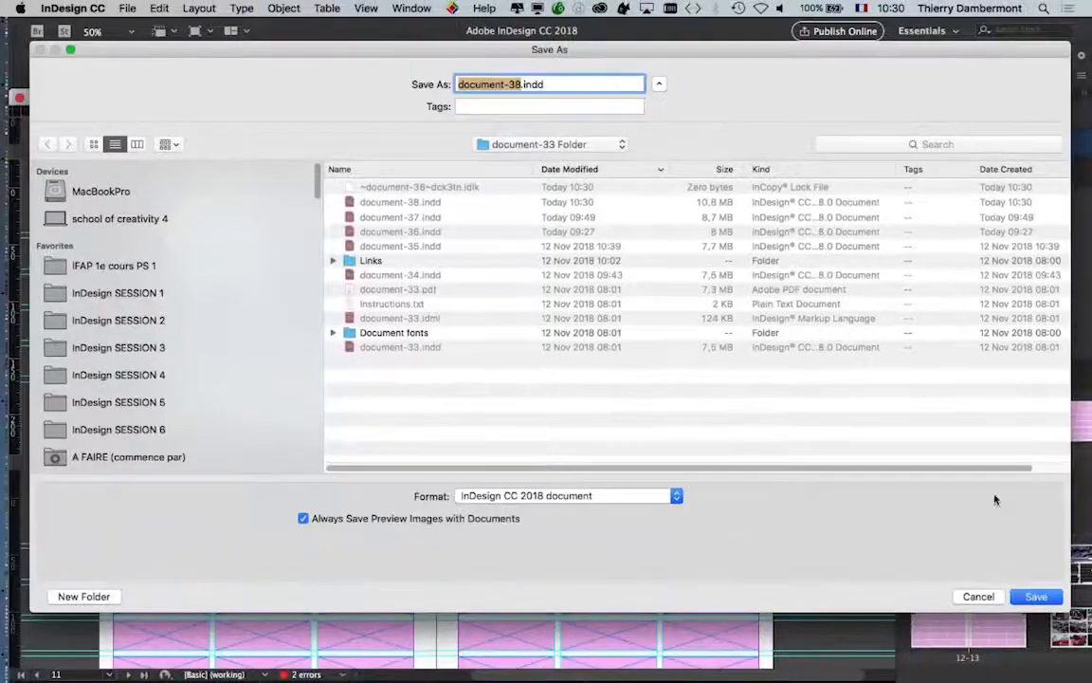
left_click(980, 596)
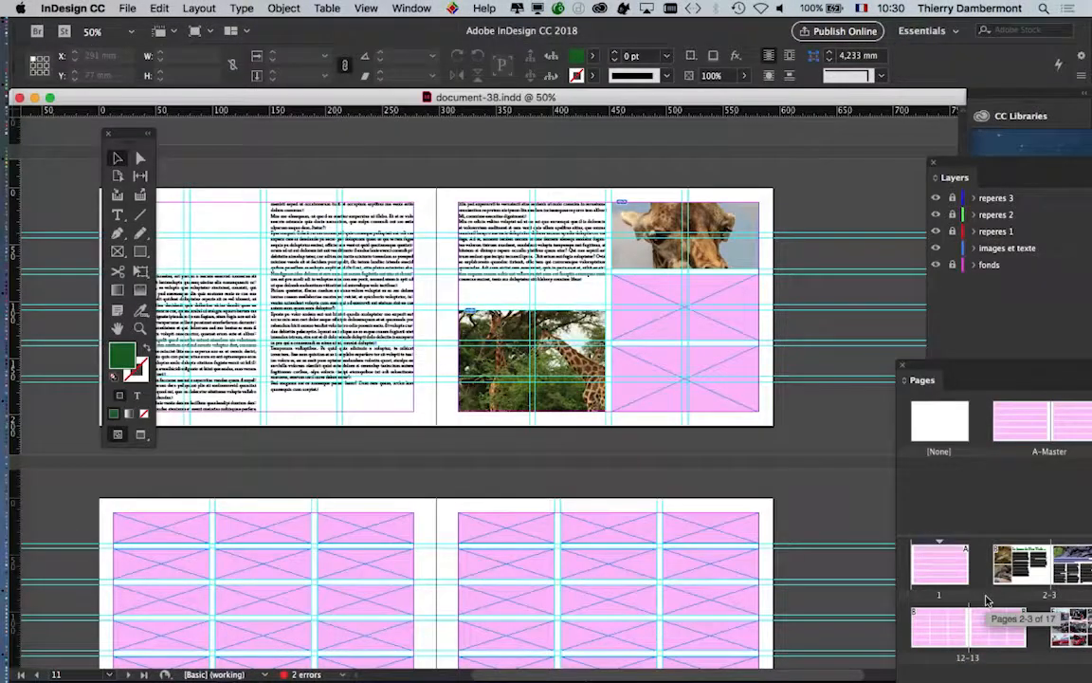
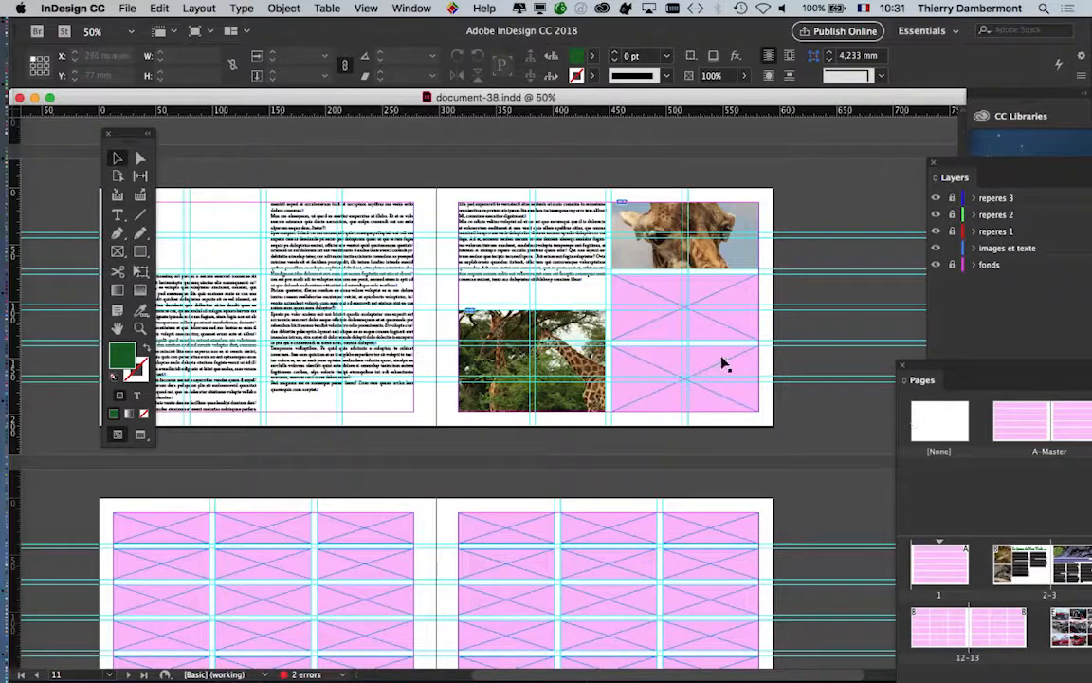
Step: Compare selecting the upper giraffe photo's frame, its image content and the empty pink frame below it
key("super+equal")
key("super+equal")
scroll(582, 287, "up", 2)
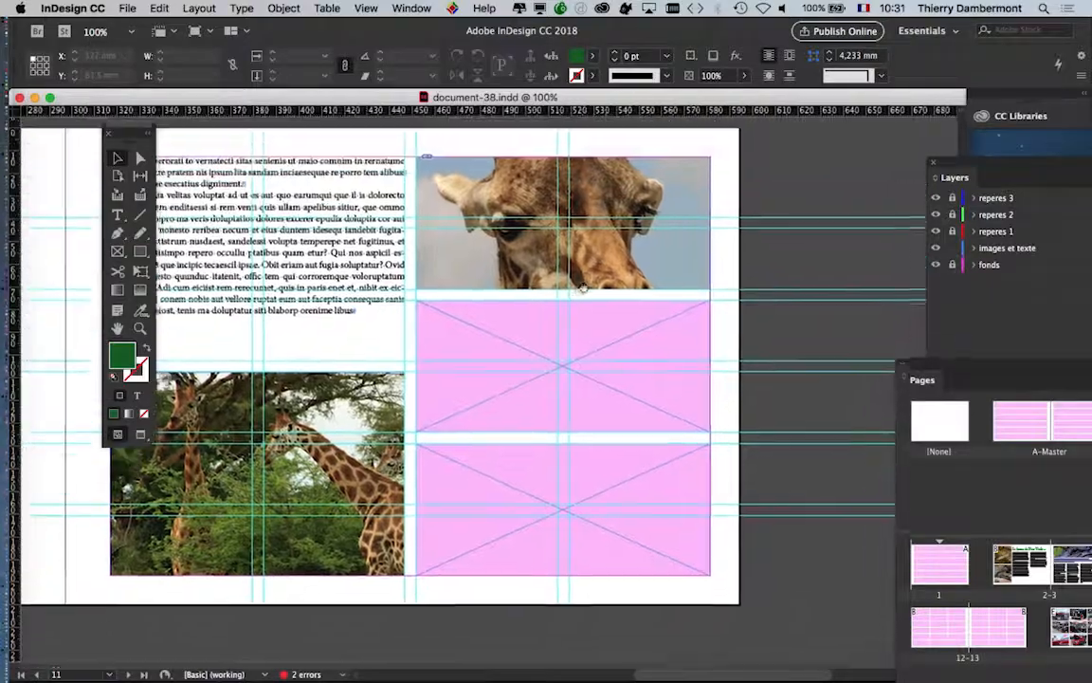
left_click(593, 270)
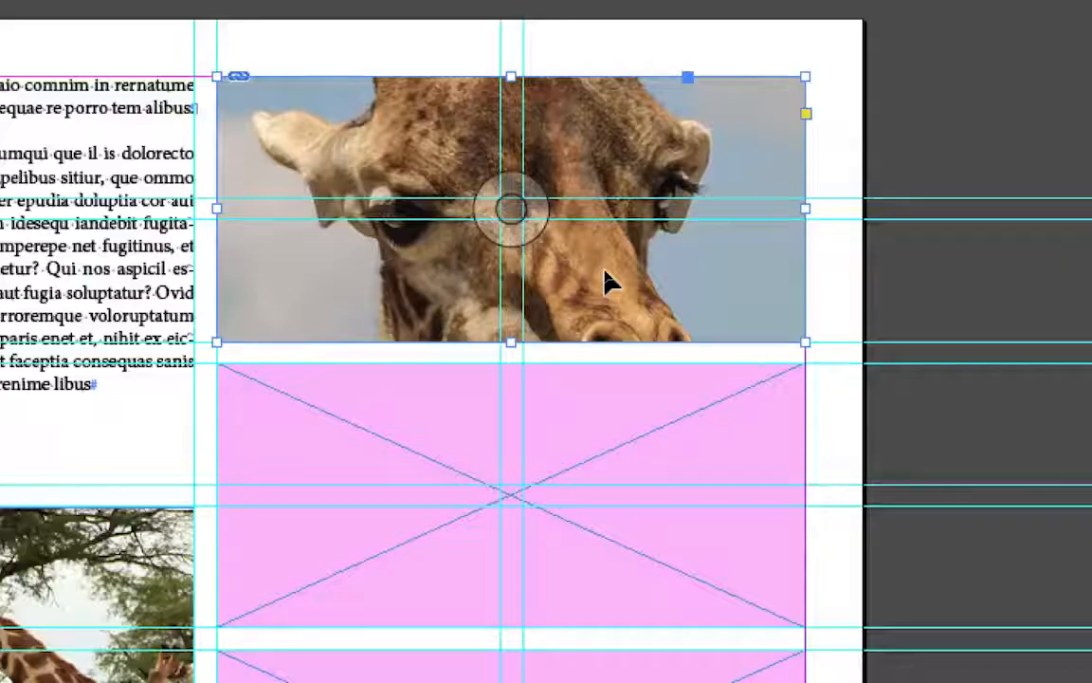
left_click(597, 440)
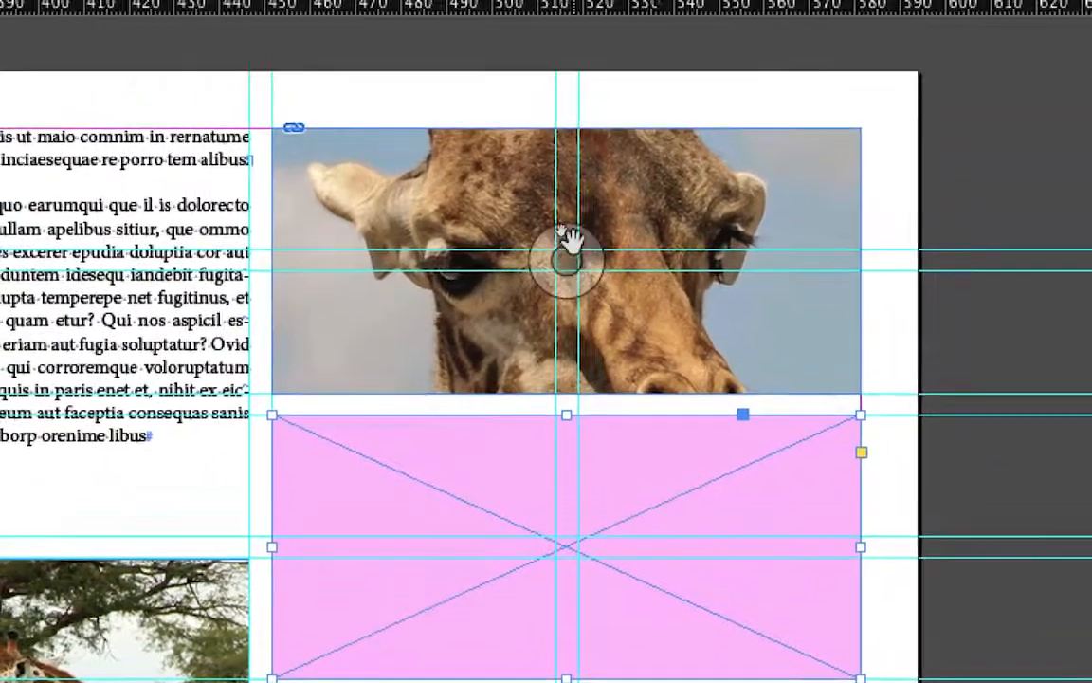
left_click(520, 86)
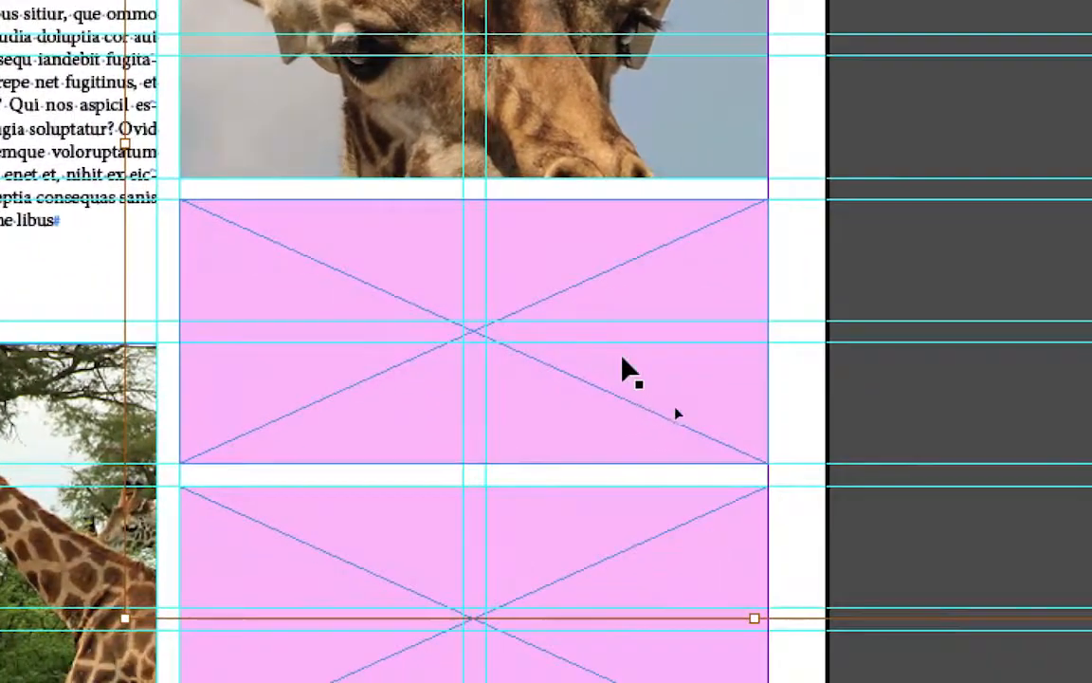
left_click(625, 369)
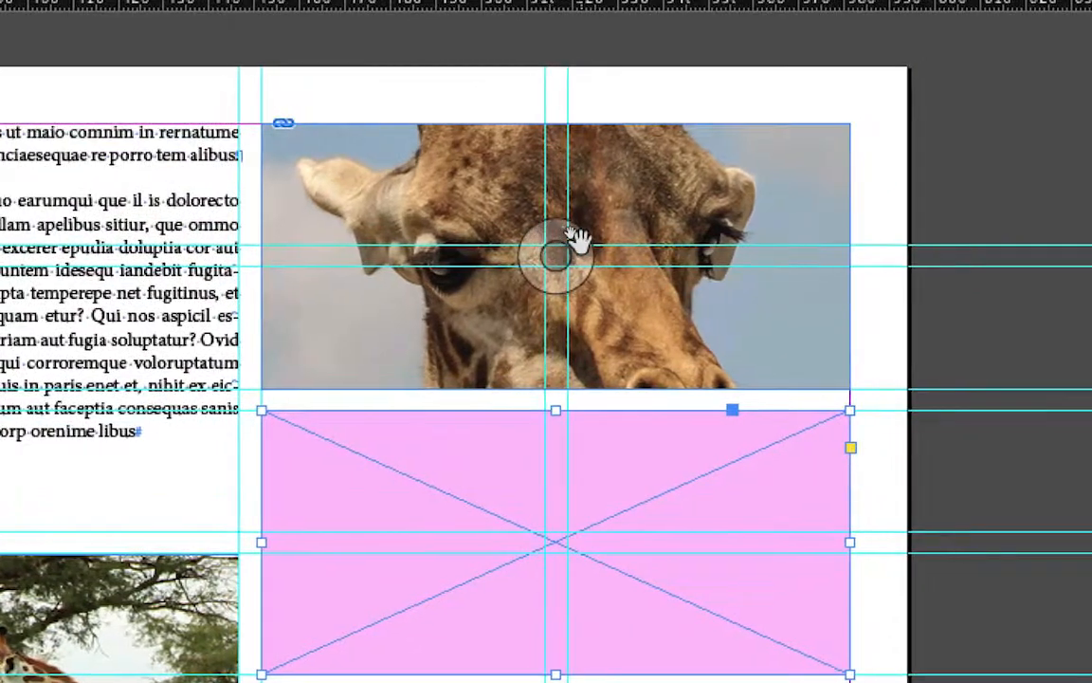
Step: Copy the upper giraffe photo's image content and paste it into the empty pink frame directly below
left_click(571, 244)
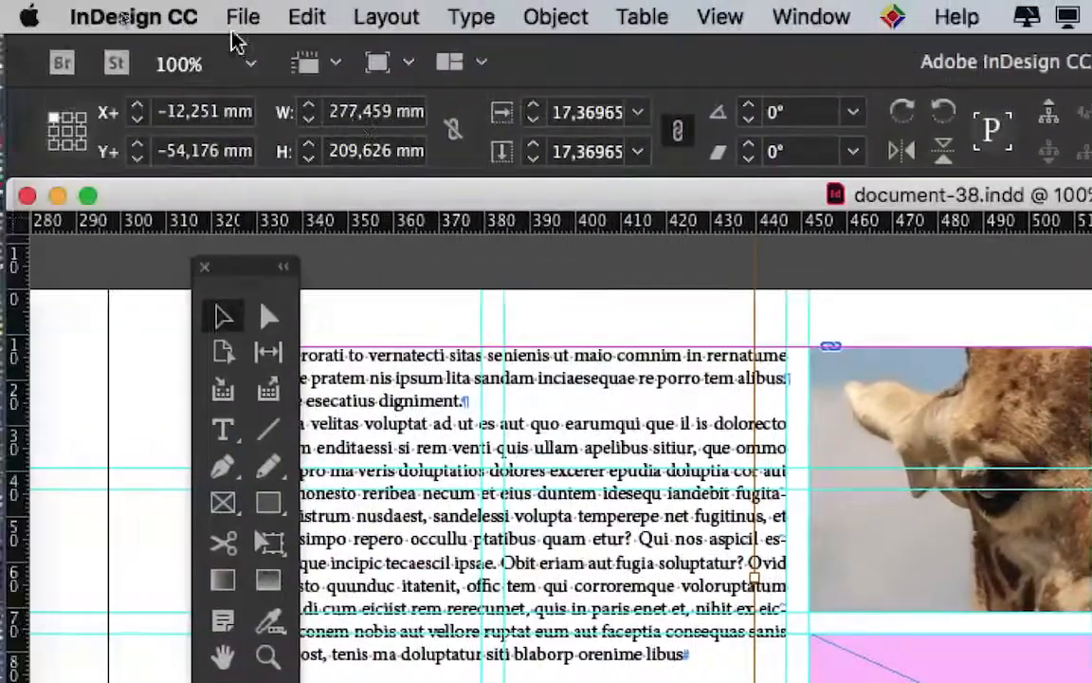
left_click(263, 17)
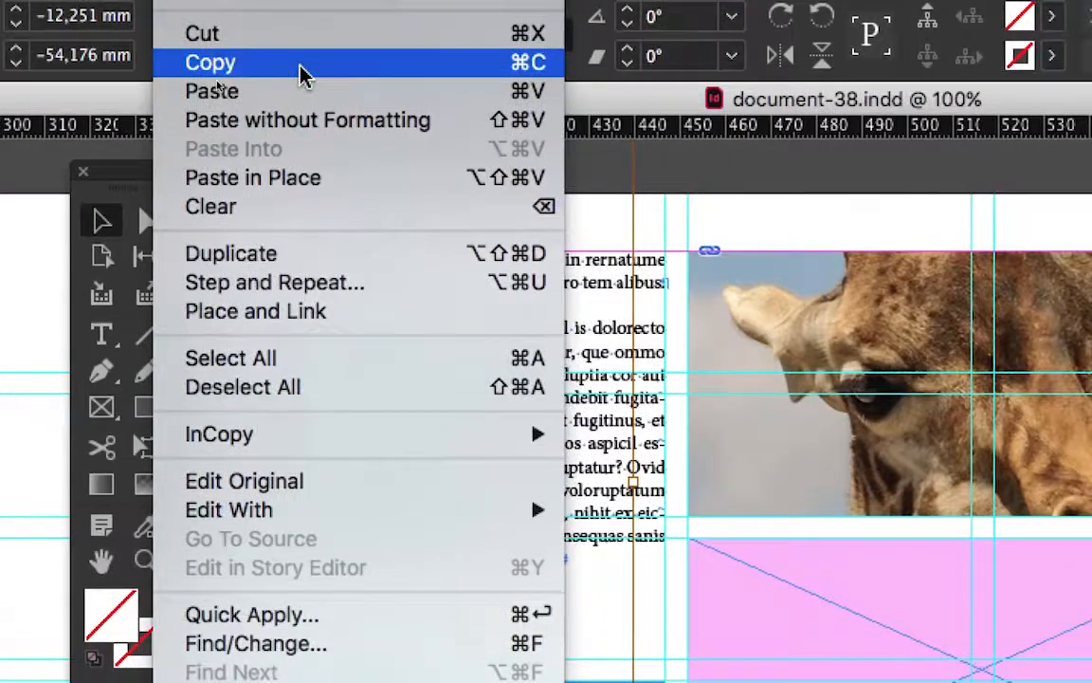
left_click(369, 138)
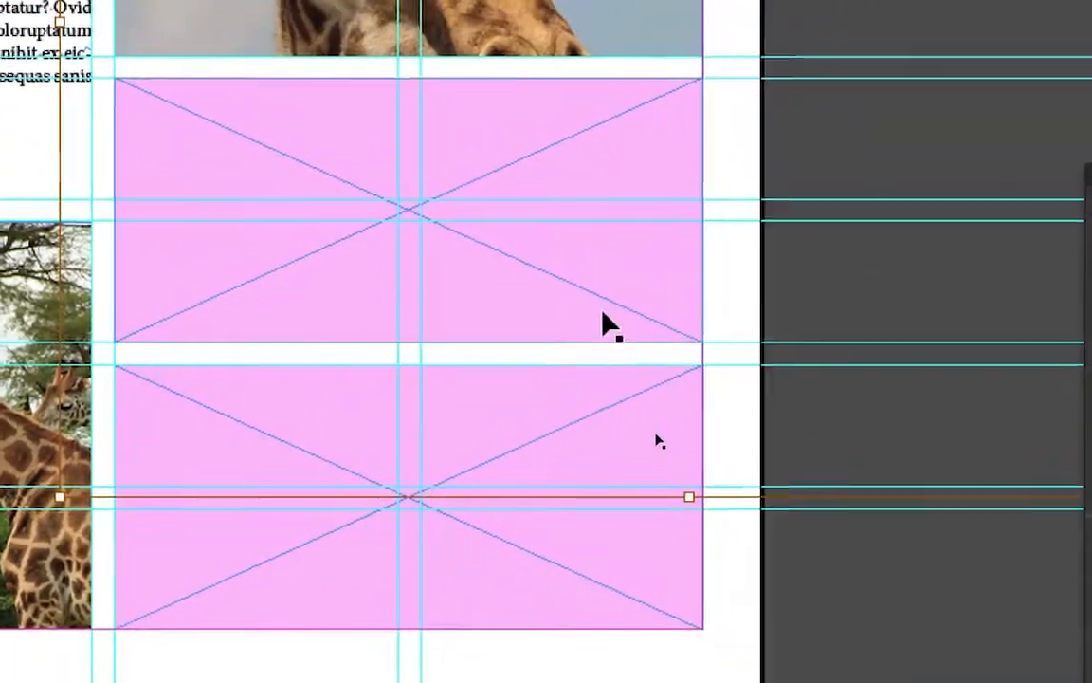
left_click(835, 351)
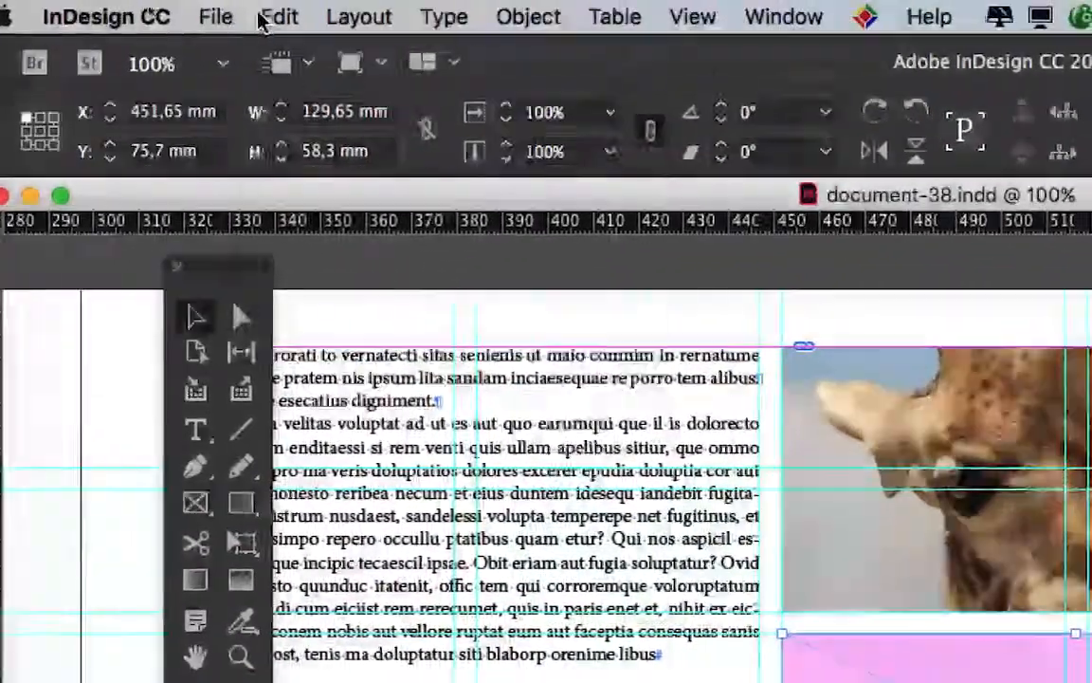
left_click(263, 21)
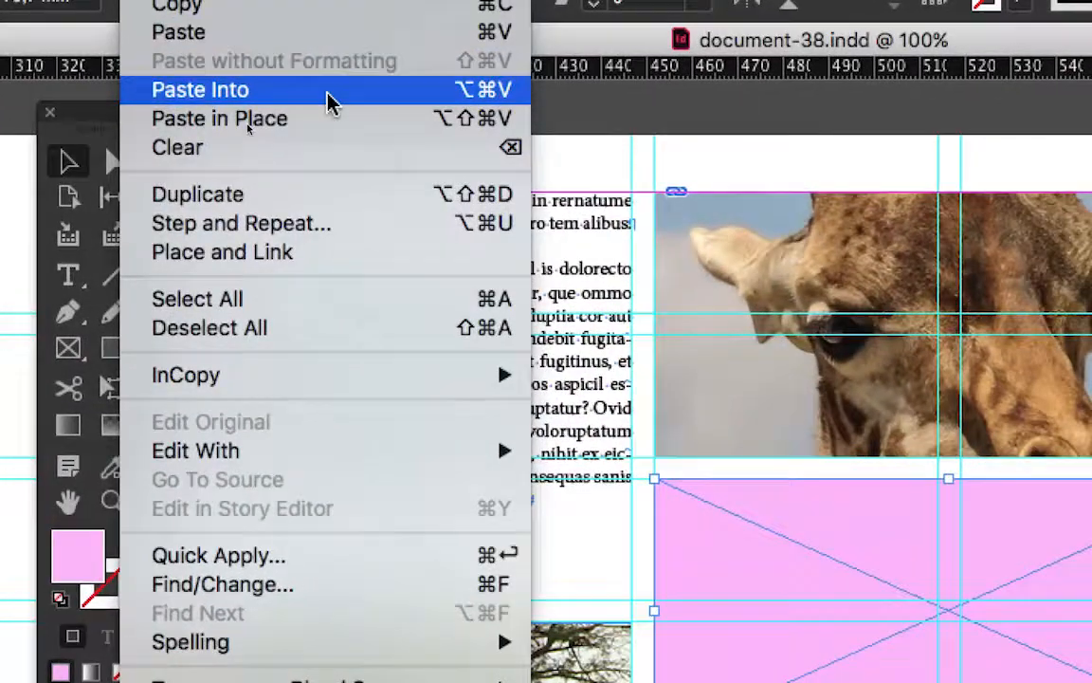
left_click(330, 102)
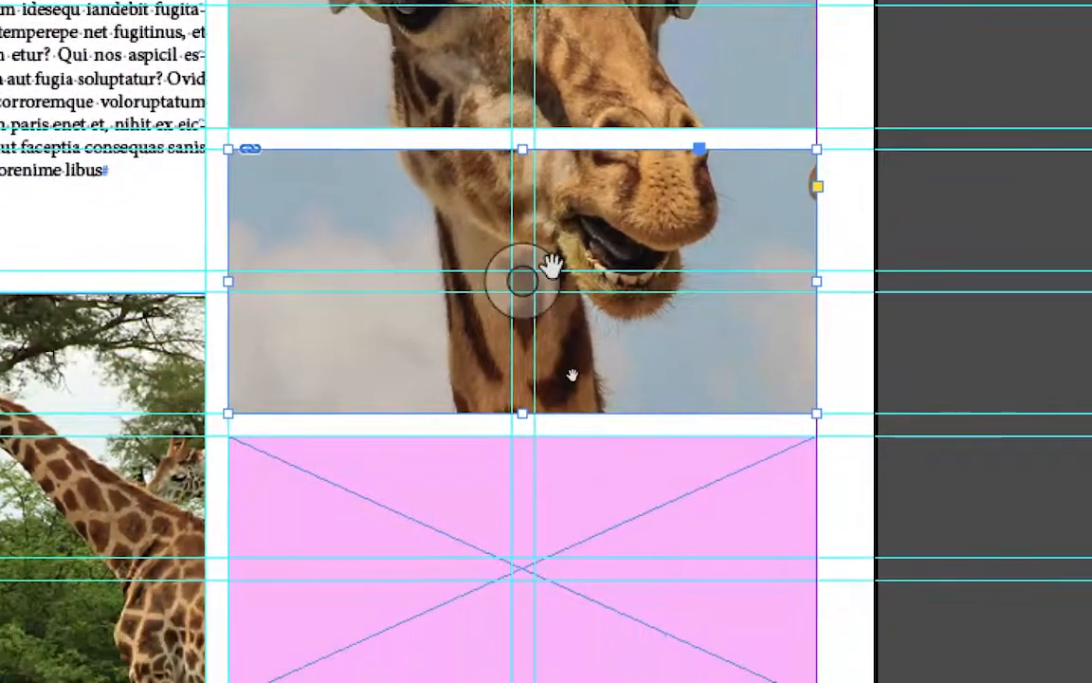
Step: Reposition the pasted photo content within the middle frame so it shows the same giraffe head crop as the frame above
left_click(593, 367)
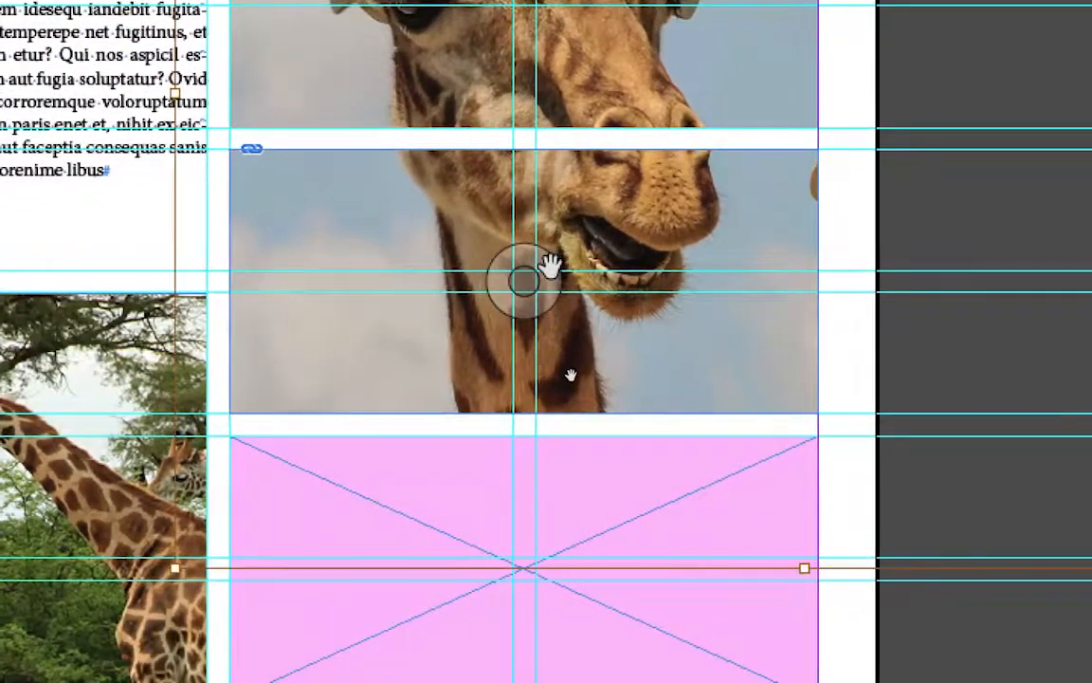
left_click_drag(550, 265, 555, 322)
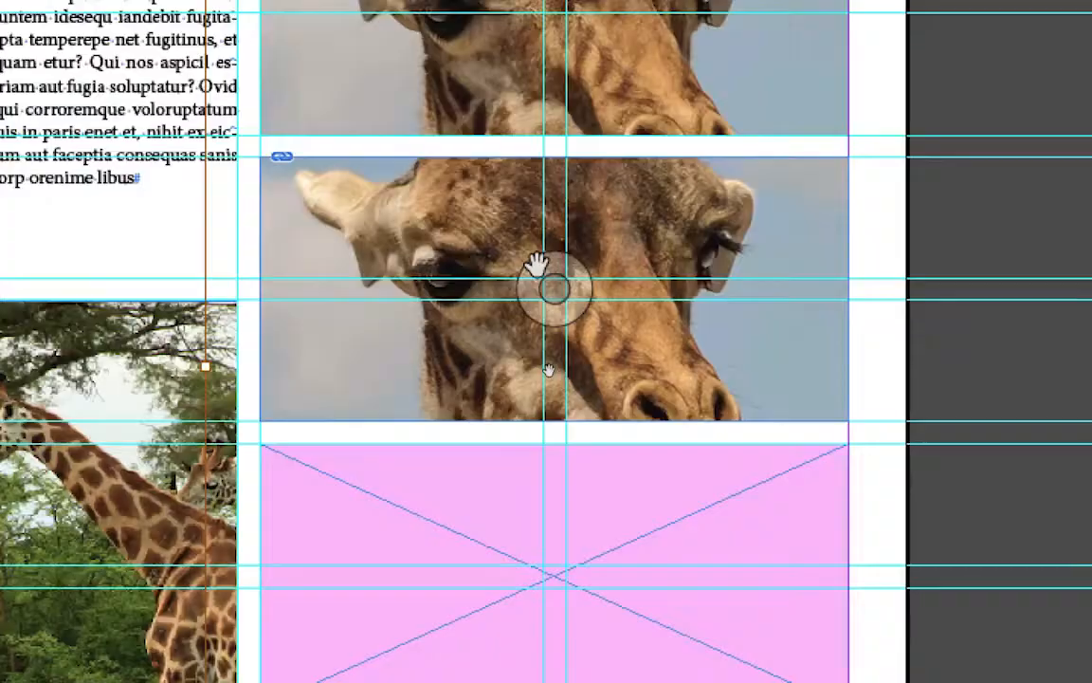
left_click_drag(546, 424, 545, 453)
left_click_drag(536, 290, 536, 273)
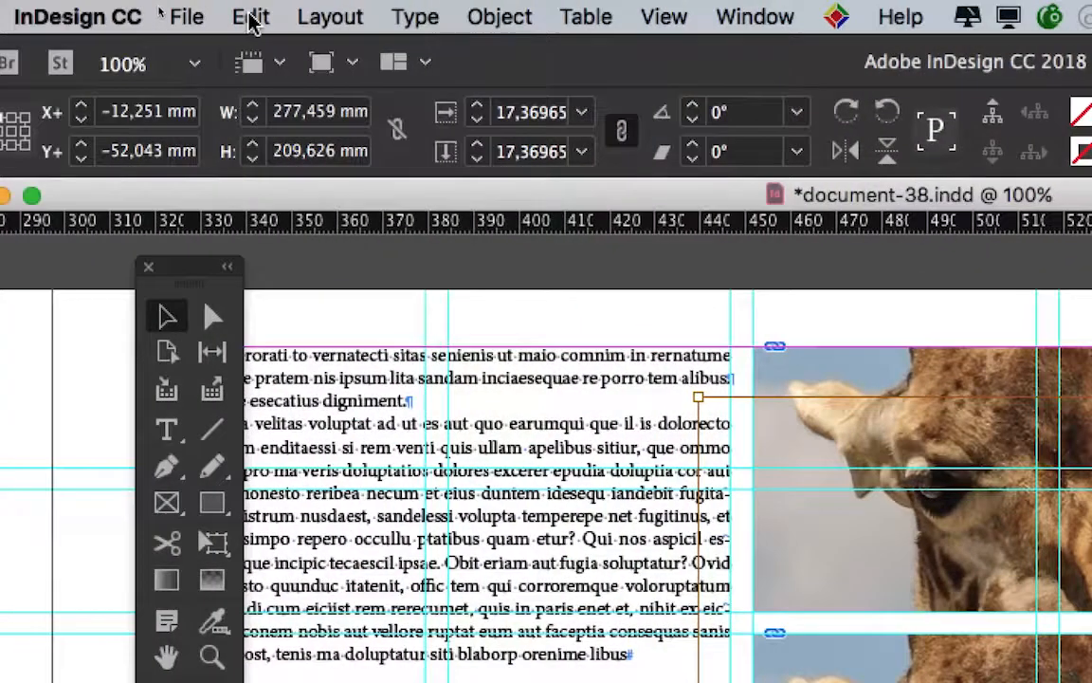
Step: Copy the middle frame's photo content and paste it into the remaining empty frame at the foot of the column
left_click(184, 16)
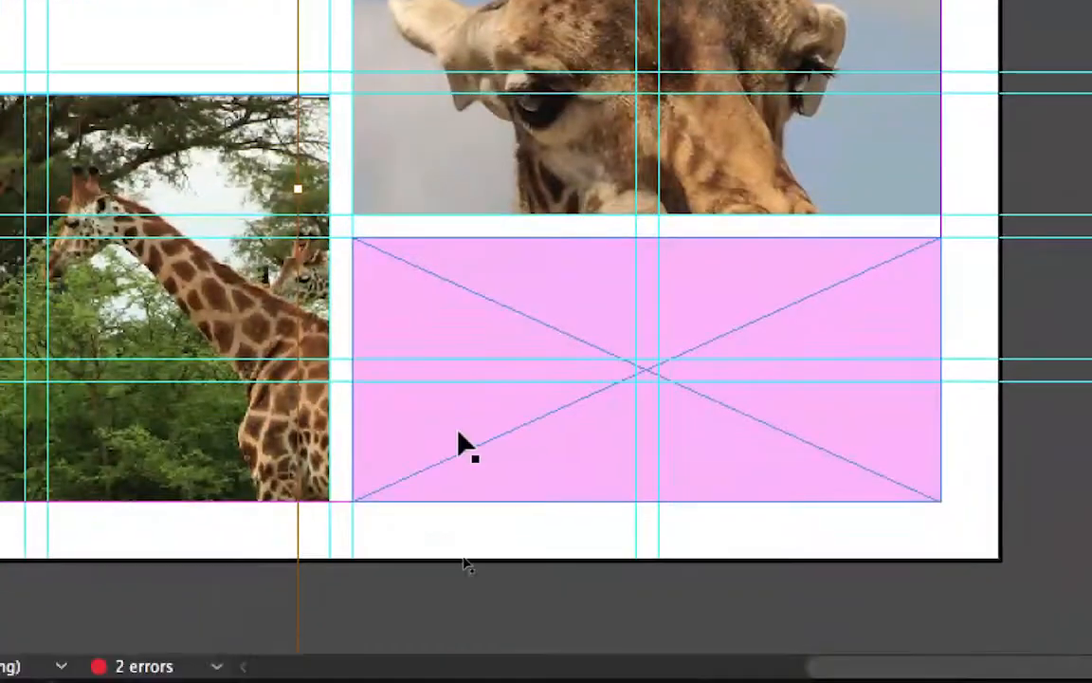
left_click(458, 442)
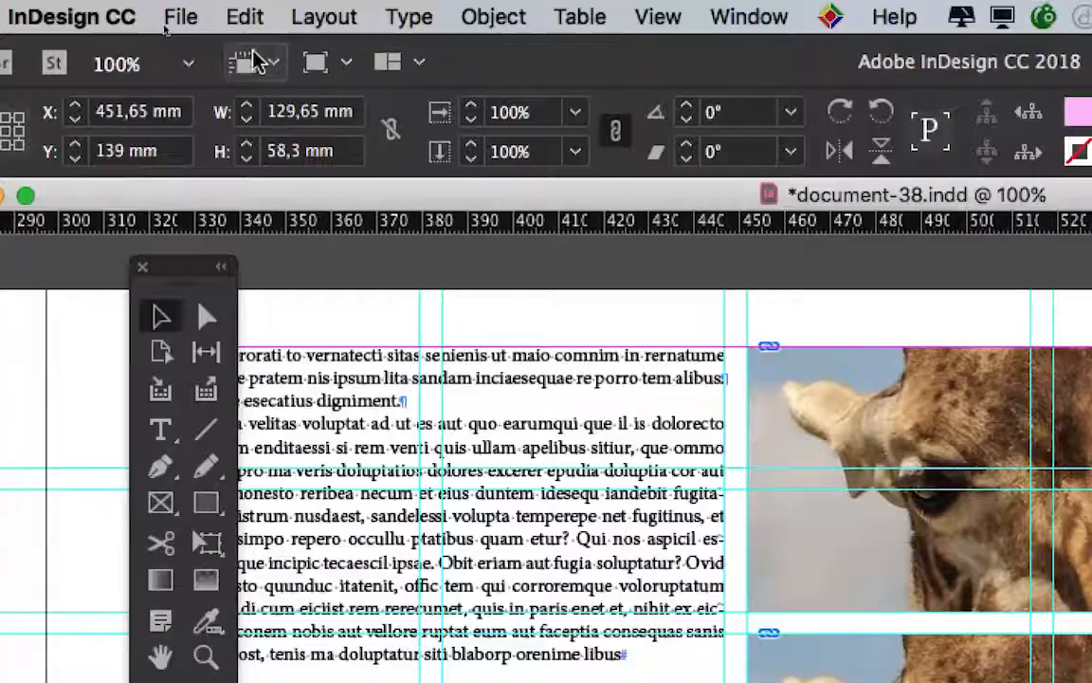
left_click(180, 15)
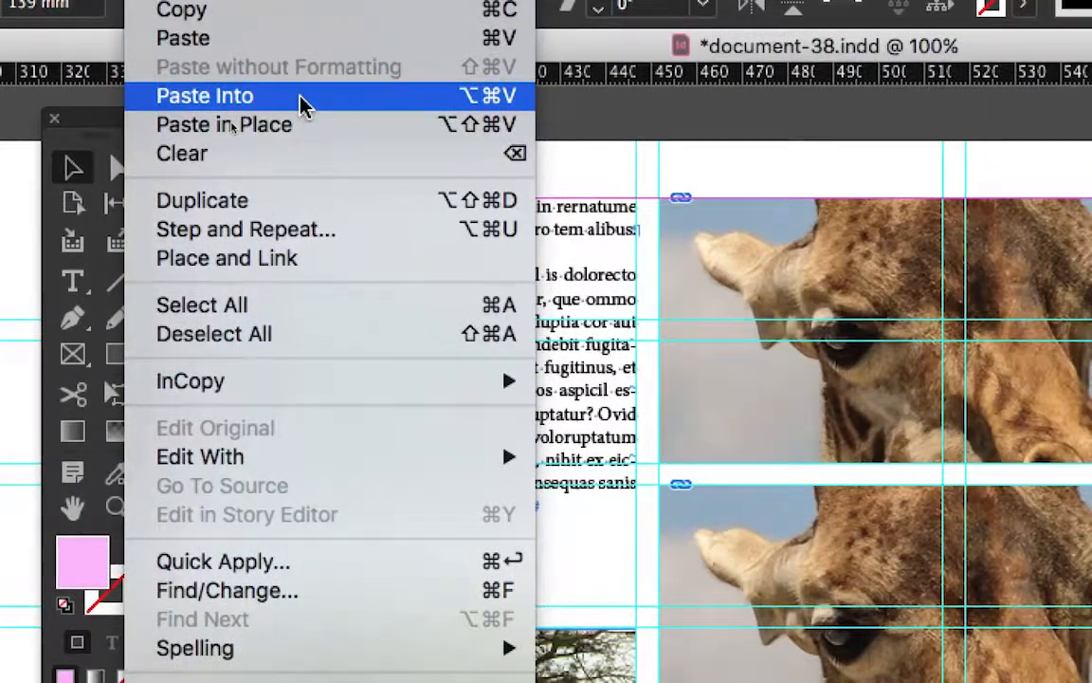
left_click(302, 102)
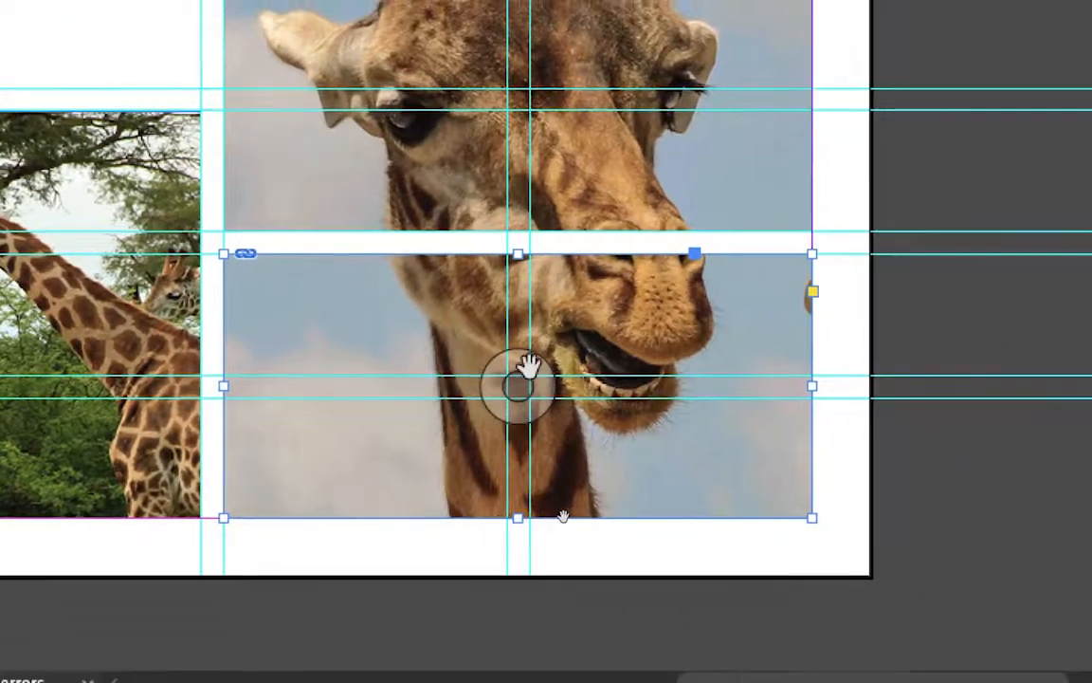
Step: Reposition the photo content in the lowest frame to match the giraffe head crop above, deselect it and switch the layout to Preview mode
left_click_drag(617, 370, 621, 380)
left_click_drag(534, 379, 519, 507)
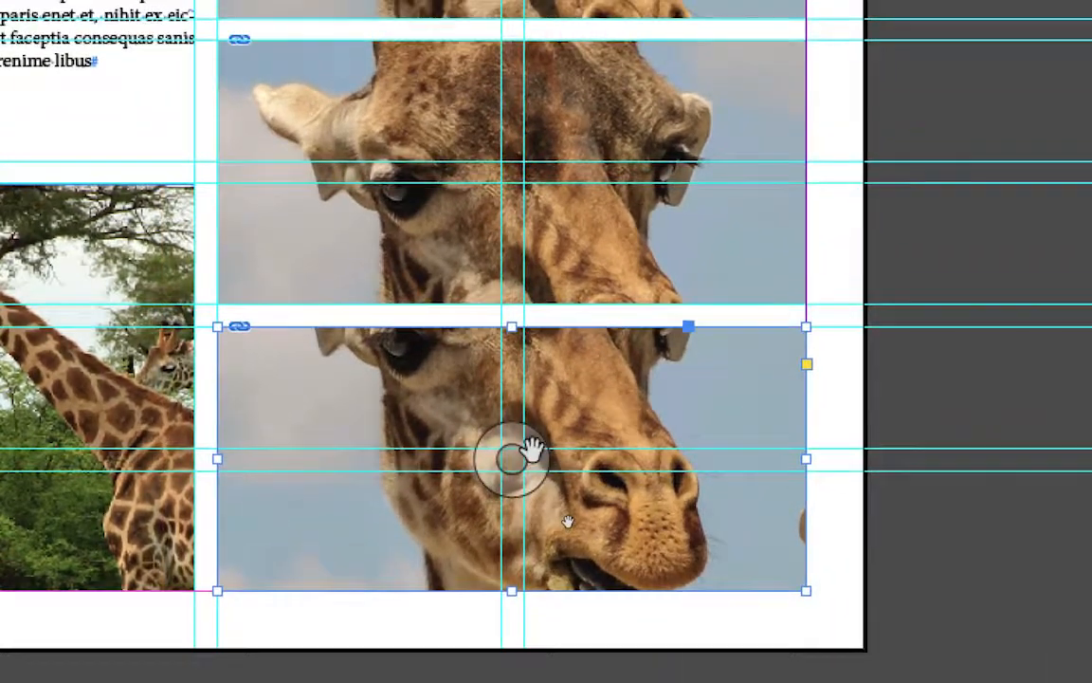
left_click_drag(561, 362, 564, 410)
left_click_drag(536, 484, 536, 476)
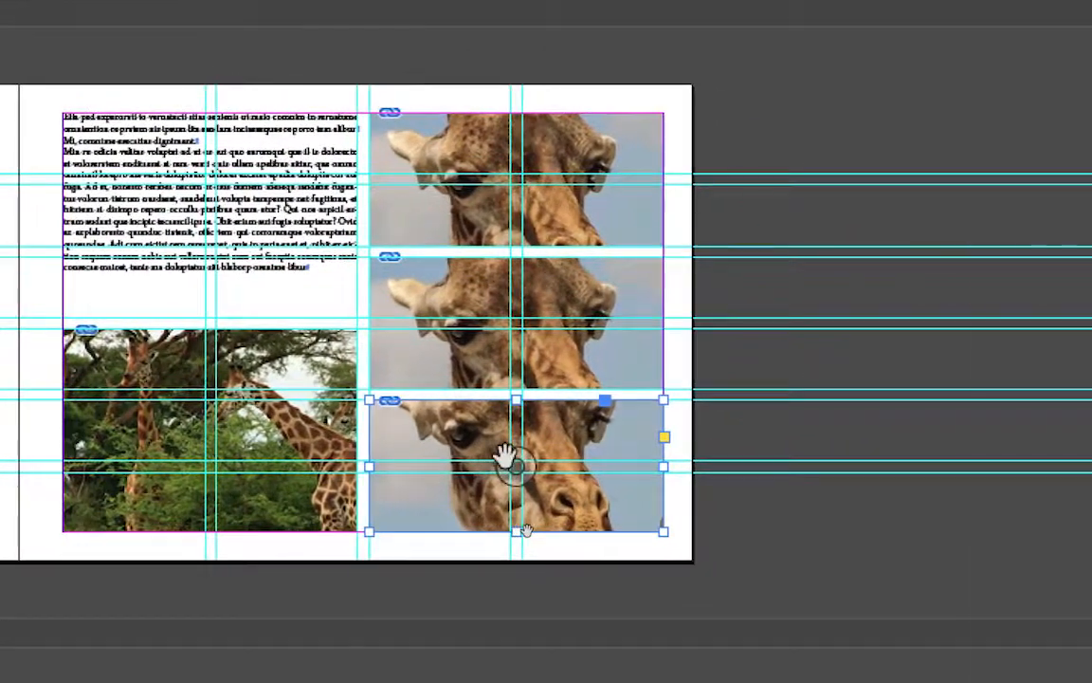
left_click(510, 464)
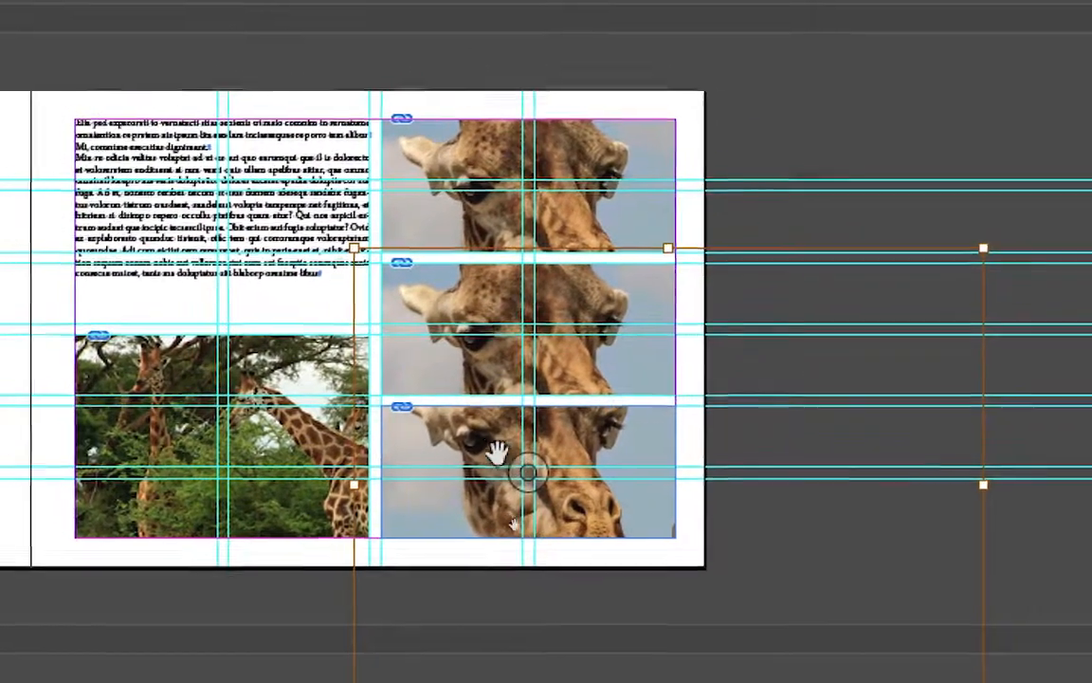
left_click_drag(496, 452, 495, 459)
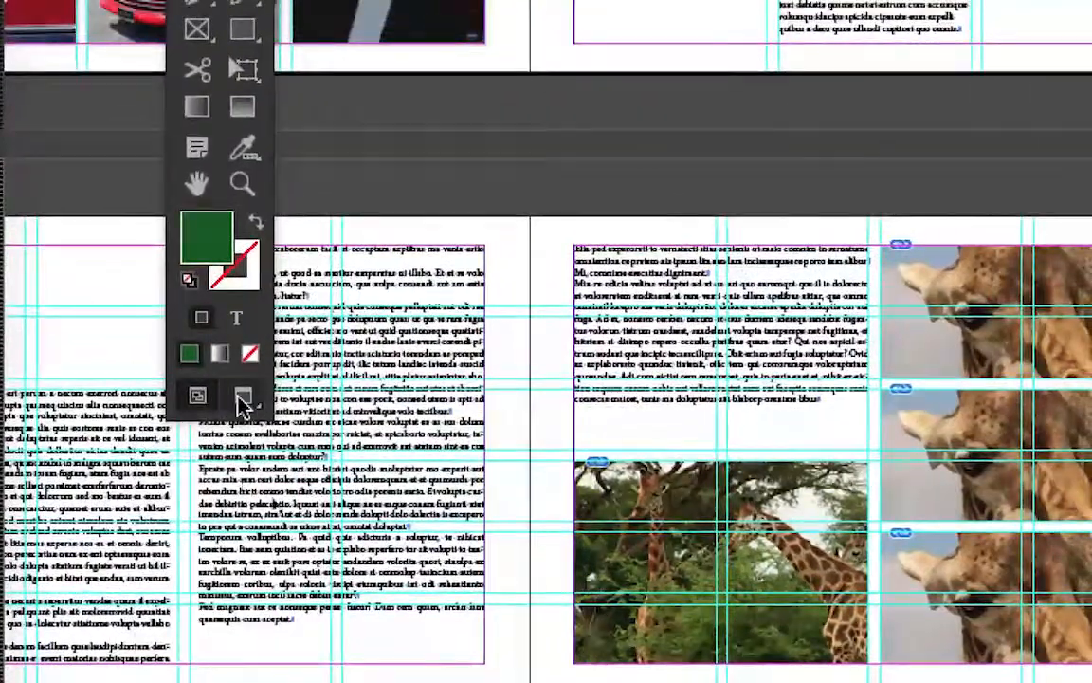
key("w")
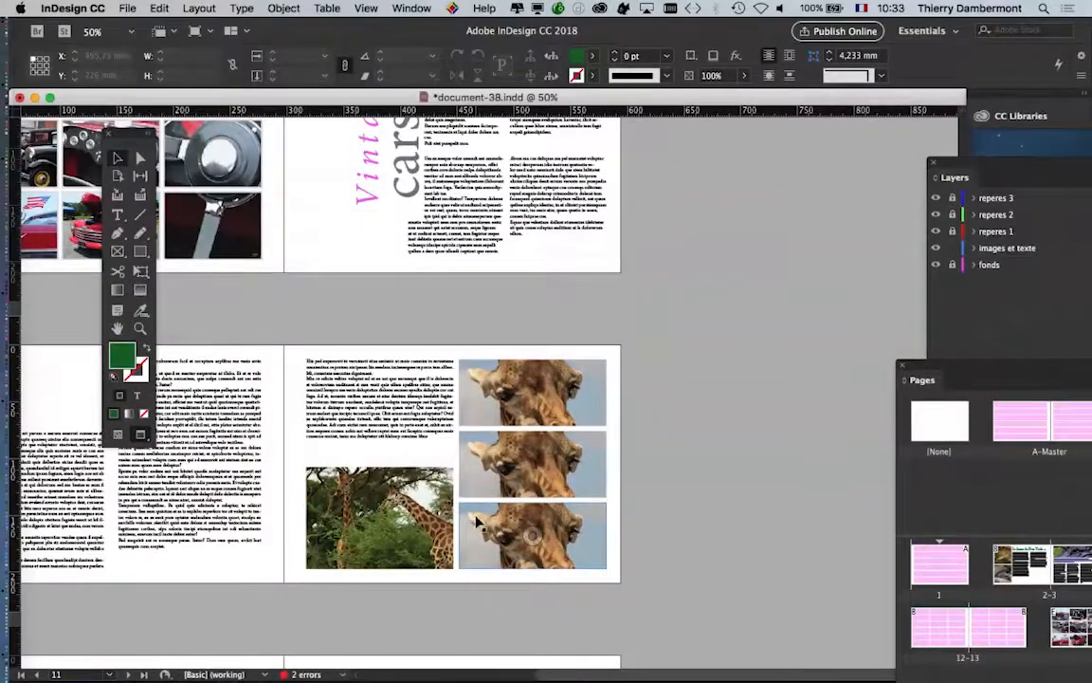
Step: Reduce the upper photo's content proportionally to about 178 × 134 mm with Free Transform and reposition it to show both giraffes' heads
key("super+1")
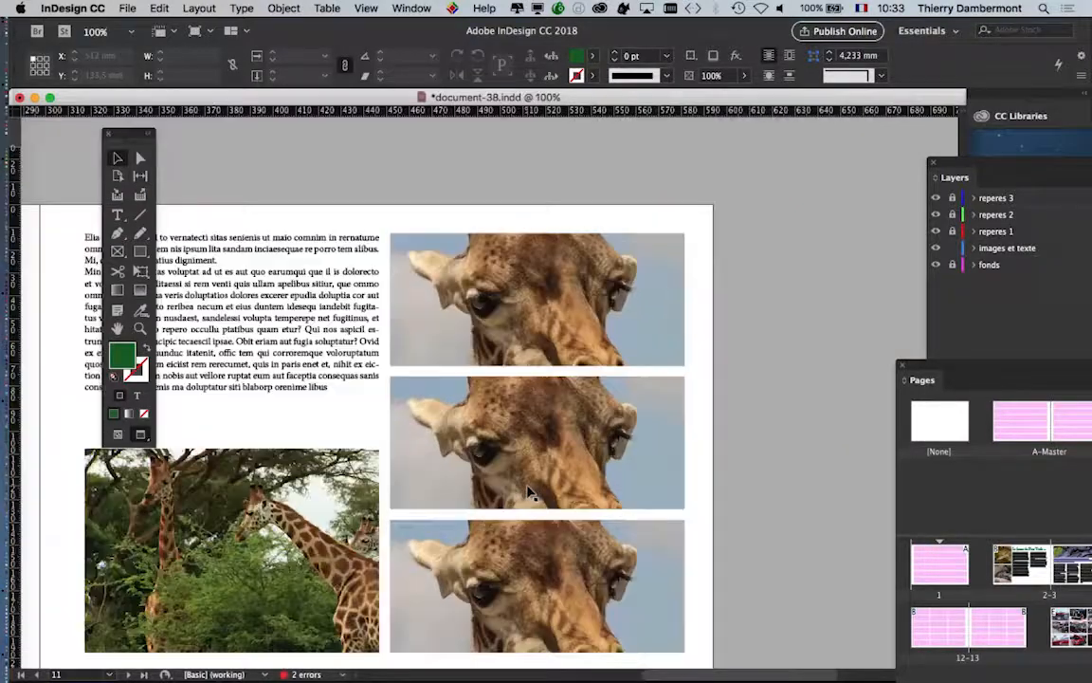
left_click(534, 303)
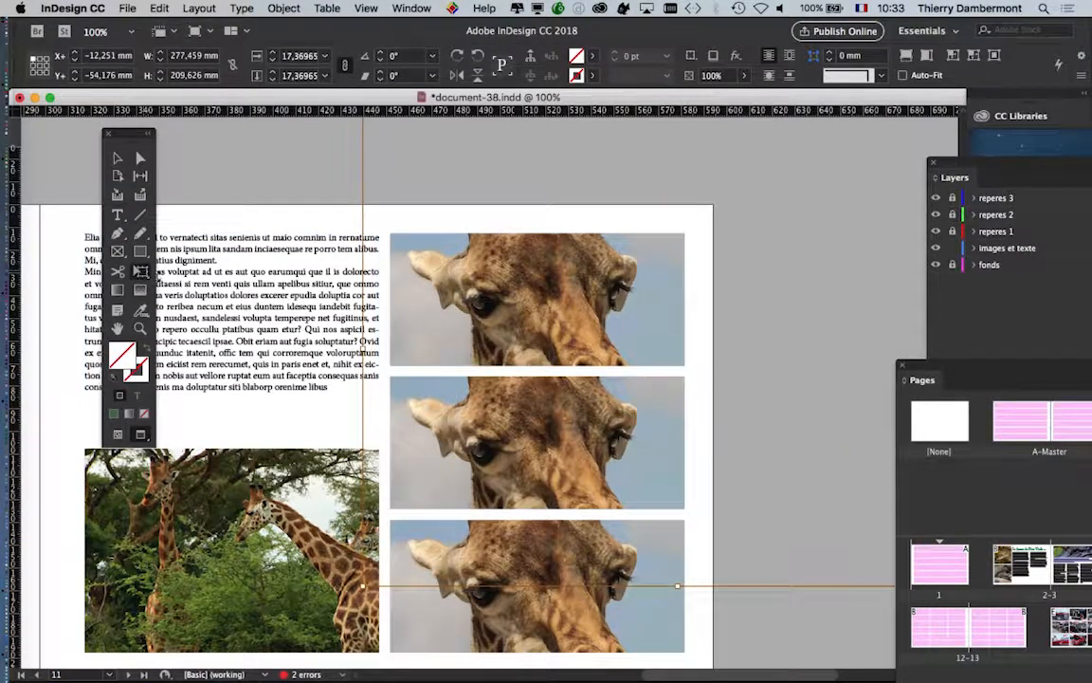
left_click_drag(363, 586, 475, 501)
left_click_drag(773, 464, 620, 453)
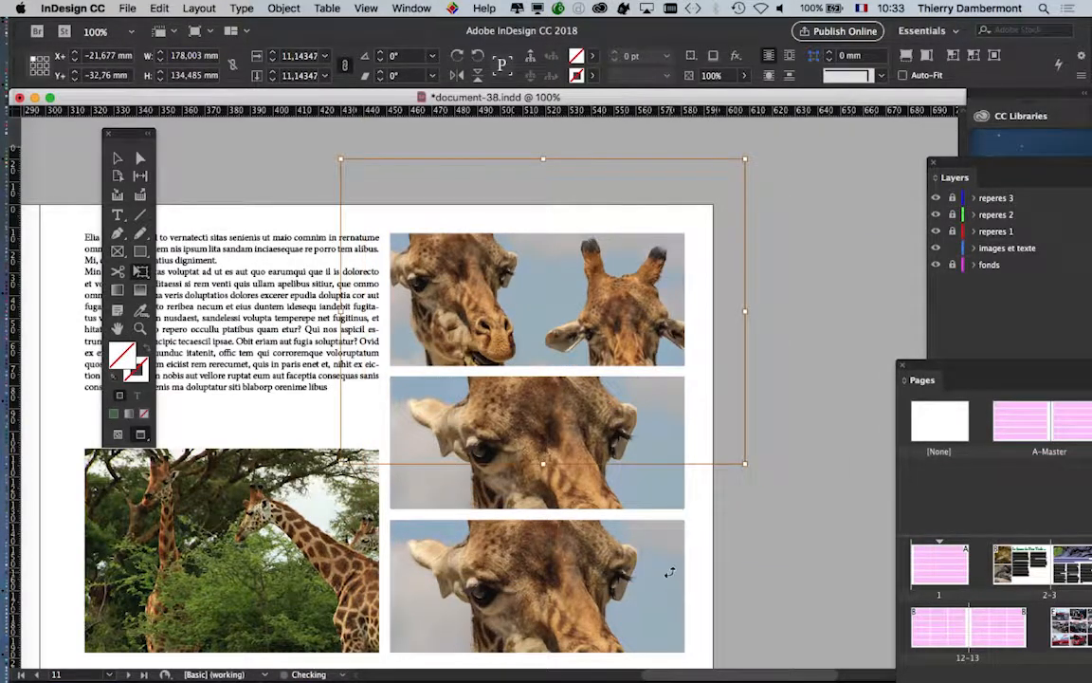
Step: Enlarge the lowest photo's content proportionally to about 399 × 301 mm with Free Transform and reposition it over the giraffe's eyes
scroll(669, 572, "down", 1)
left_click(115, 160)
left_click(537, 579)
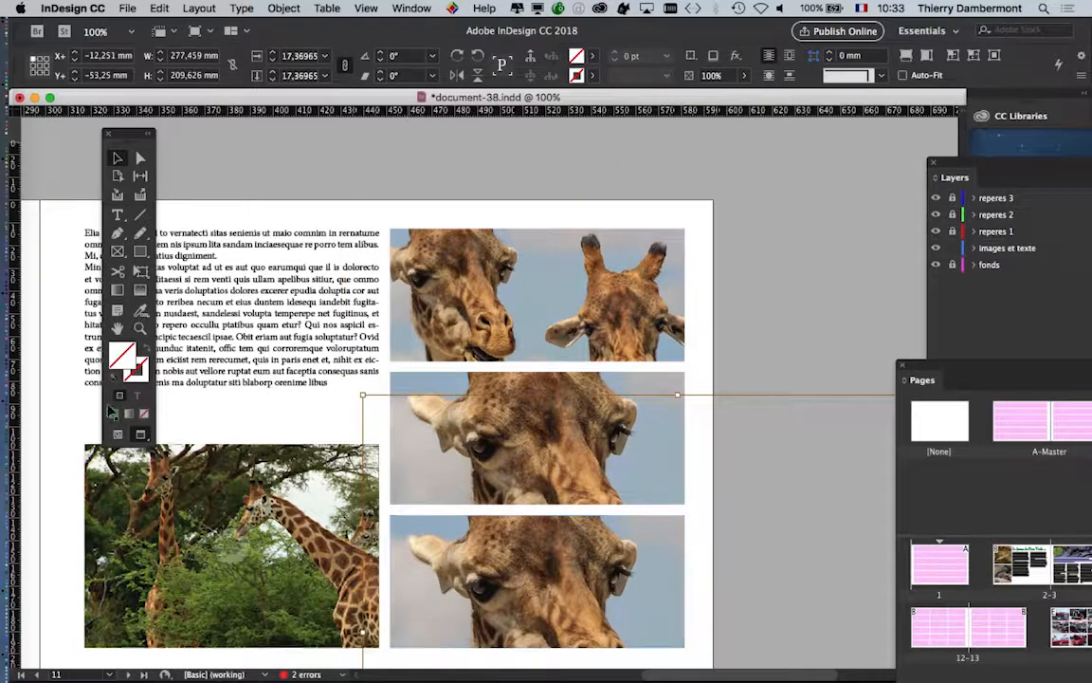
scroll(480, 524, "down", 5)
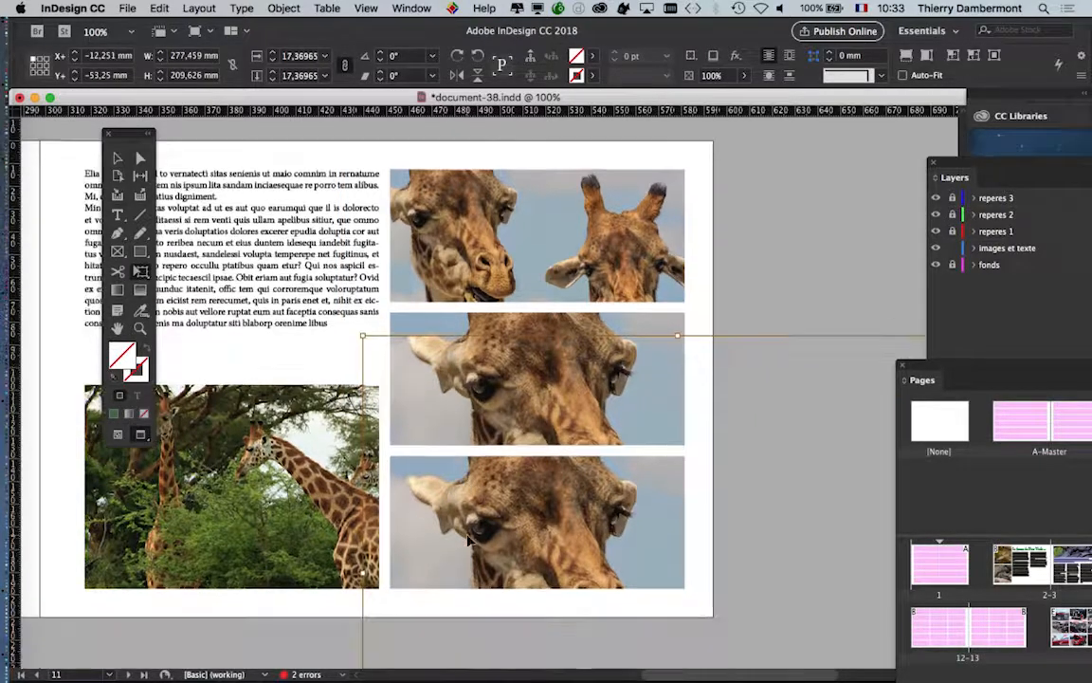
scroll(482, 532, "down", 1)
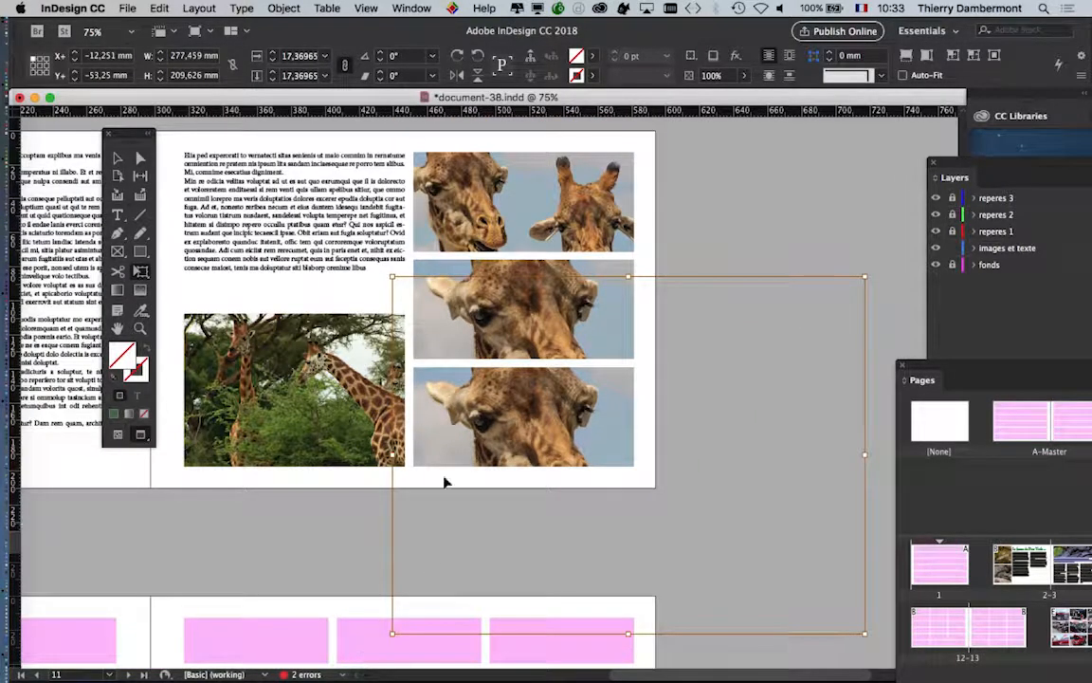
left_click_drag(391, 276, 290, 200)
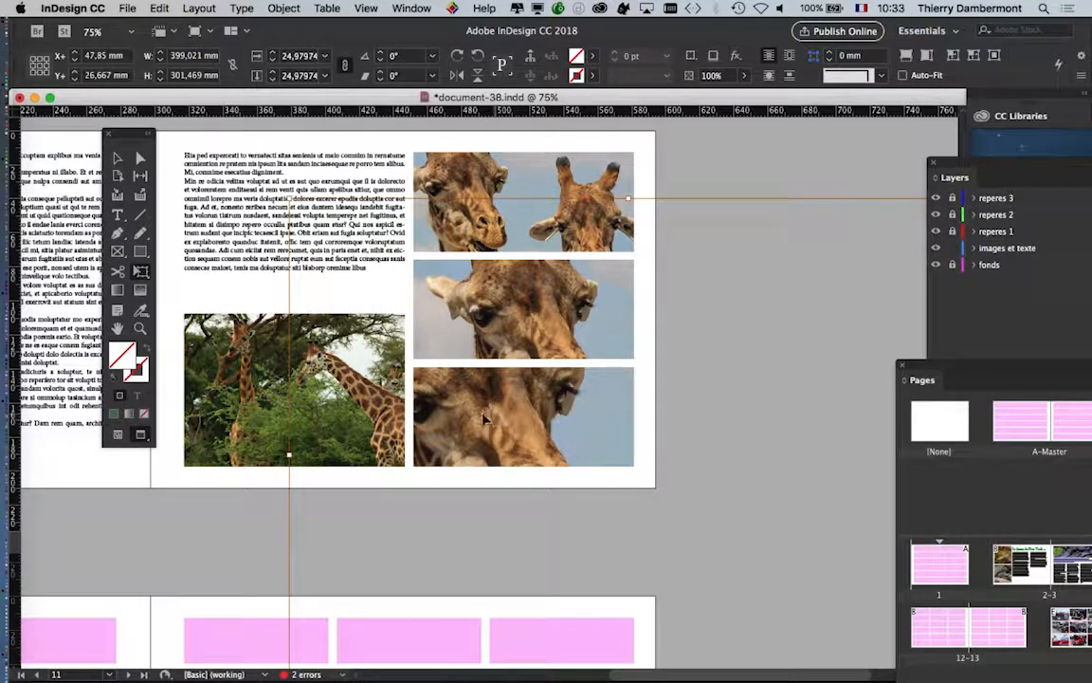
left_click_drag(436, 420, 518, 454)
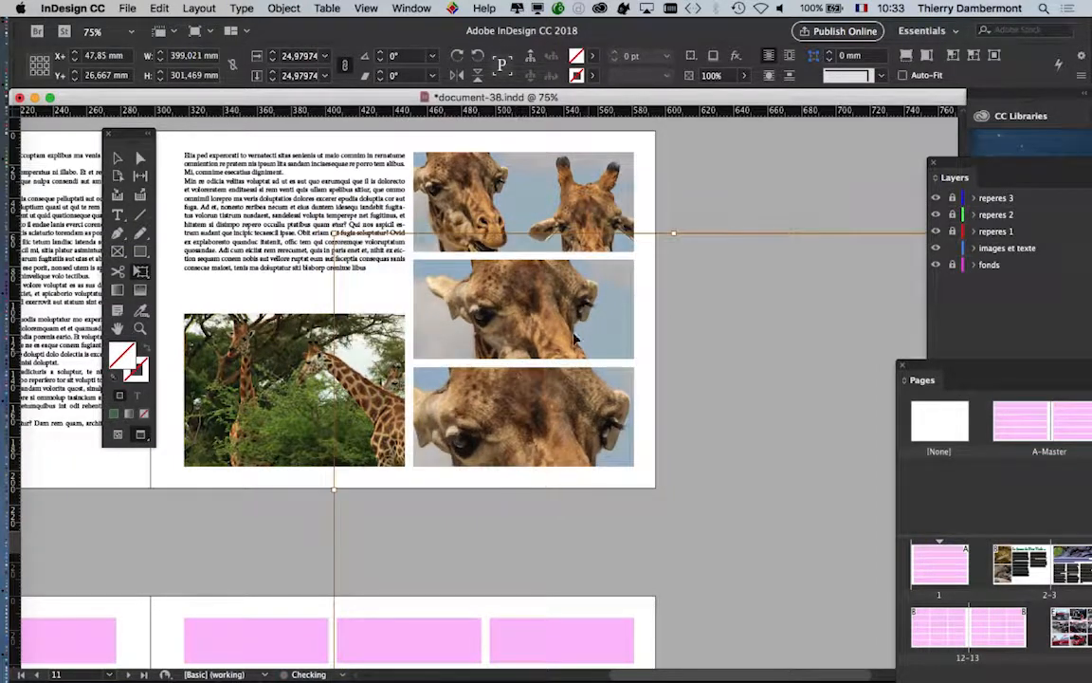
Step: Enlarge the lowest photo's content further to about 486 × 367 mm and reposition it for a tight crop on the eyes
key("super+minus")
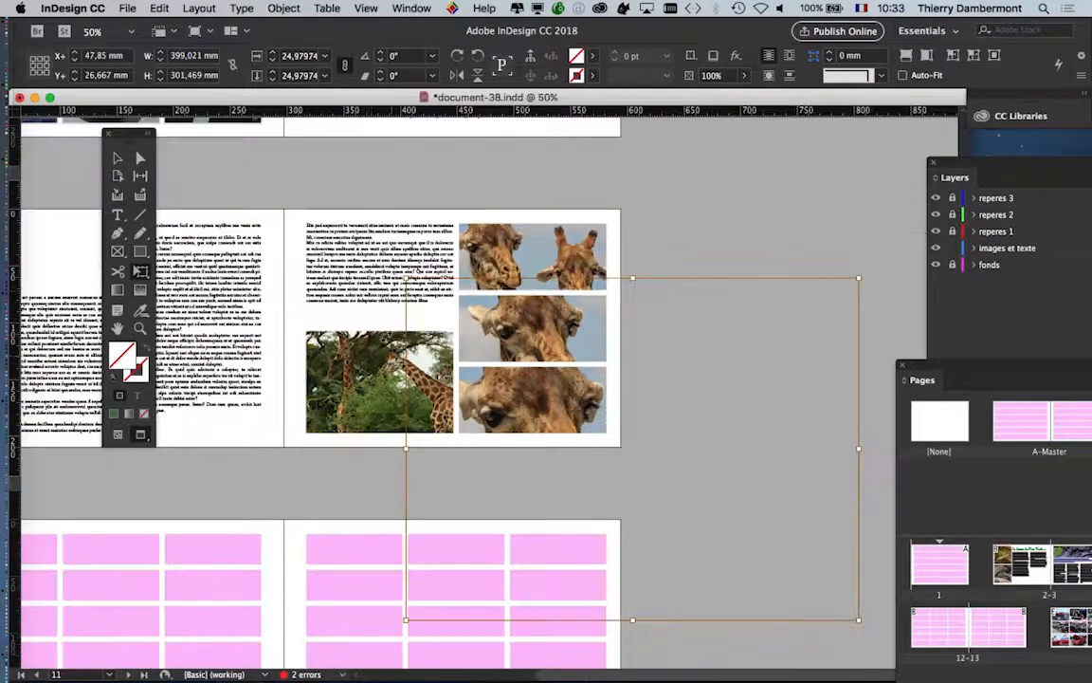
key("super+alt+period")
key("super+alt+period")
key("super+alt+period")
key("super+alt+period")
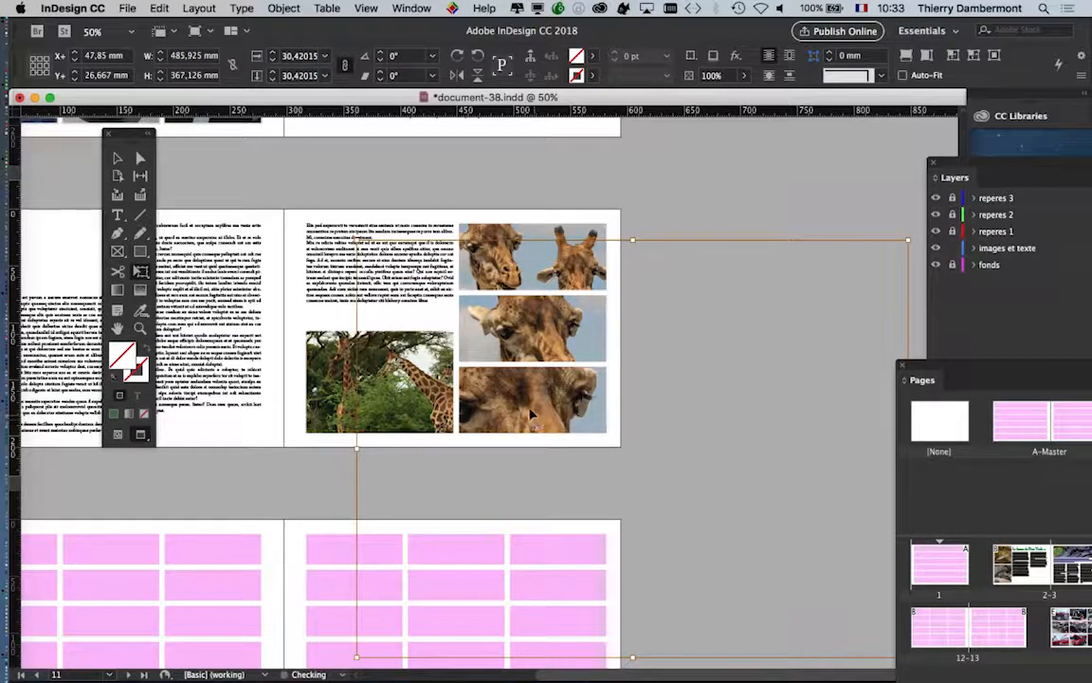
left_click_drag(519, 401, 541, 405)
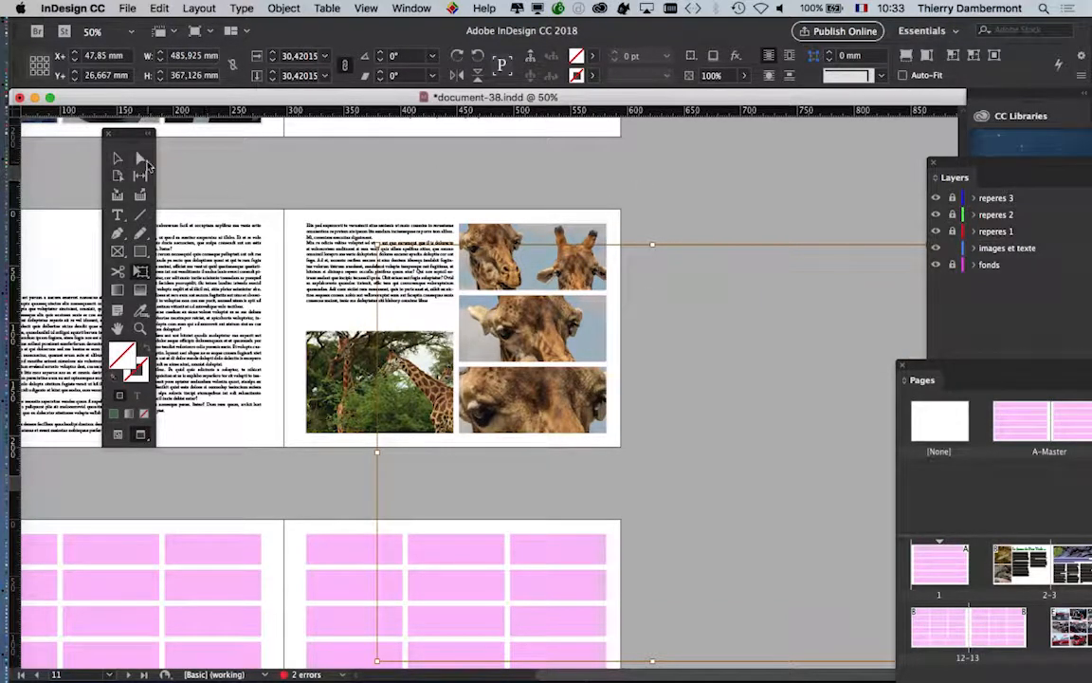
Step: Reduce the upper photo's content proportionally to about 153 × 116 mm with Free Transform, keeping both giraffes' heads in the frame
left_click(116, 158)
left_click(531, 251)
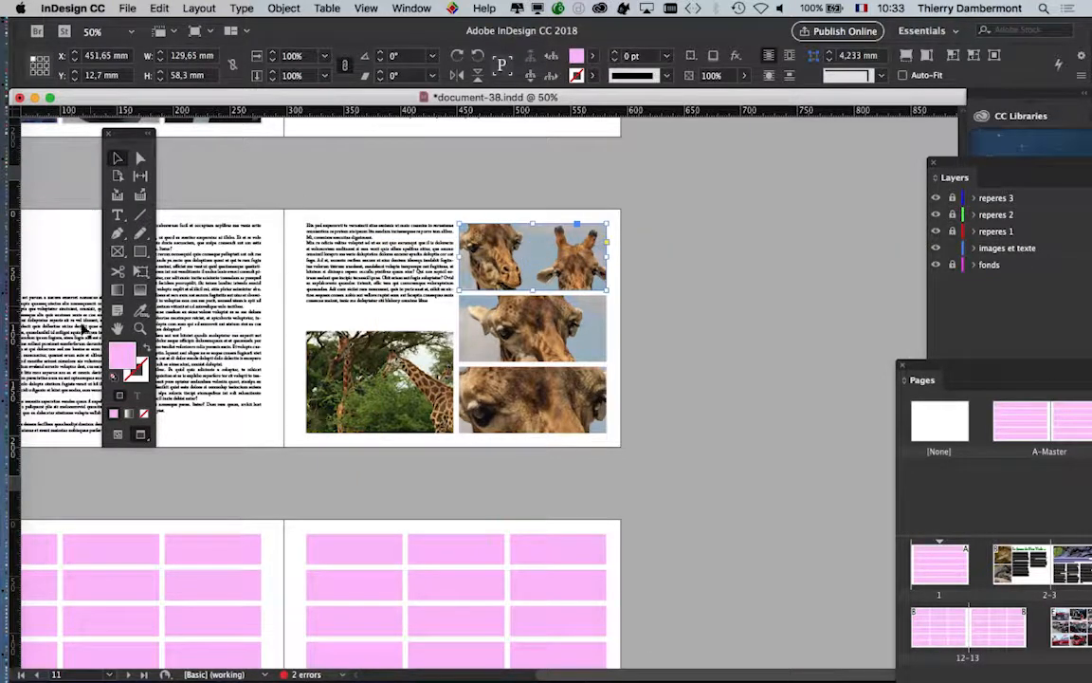
left_click(139, 269)
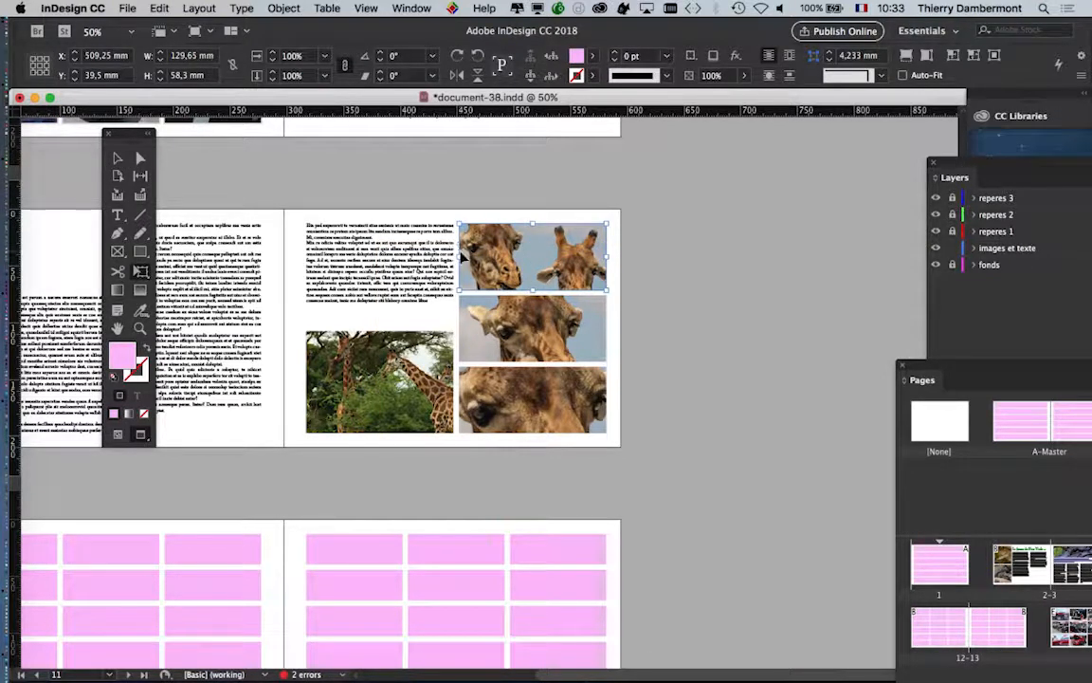
left_click(118, 158)
left_click(320, 176)
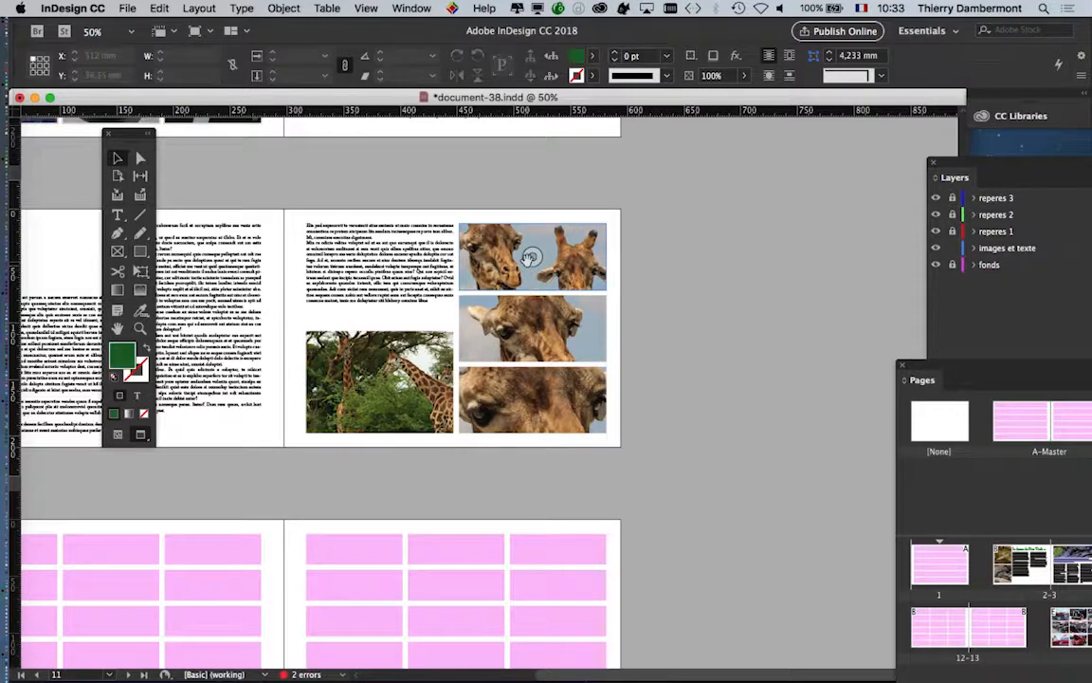
left_click(531, 257)
left_click(140, 272)
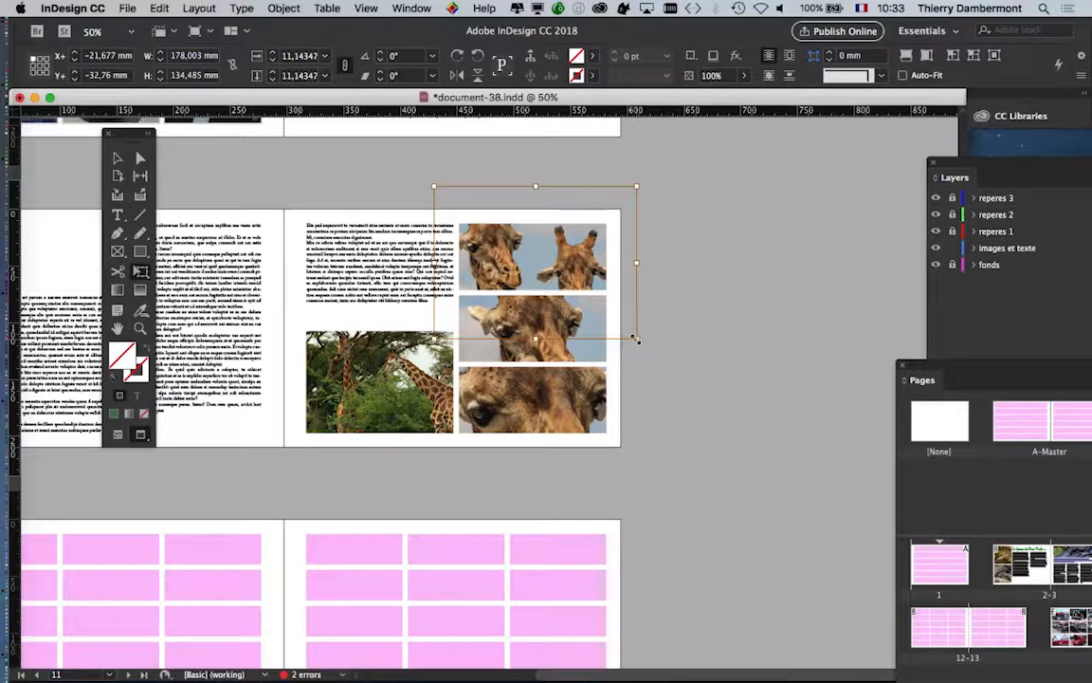
left_click_drag(636, 339, 621, 329)
Step: Rescale the middle photo's content to about 247.5 × 187 mm, reposition it to frame the single giraffe's head, and deselect it
left_click(117, 159)
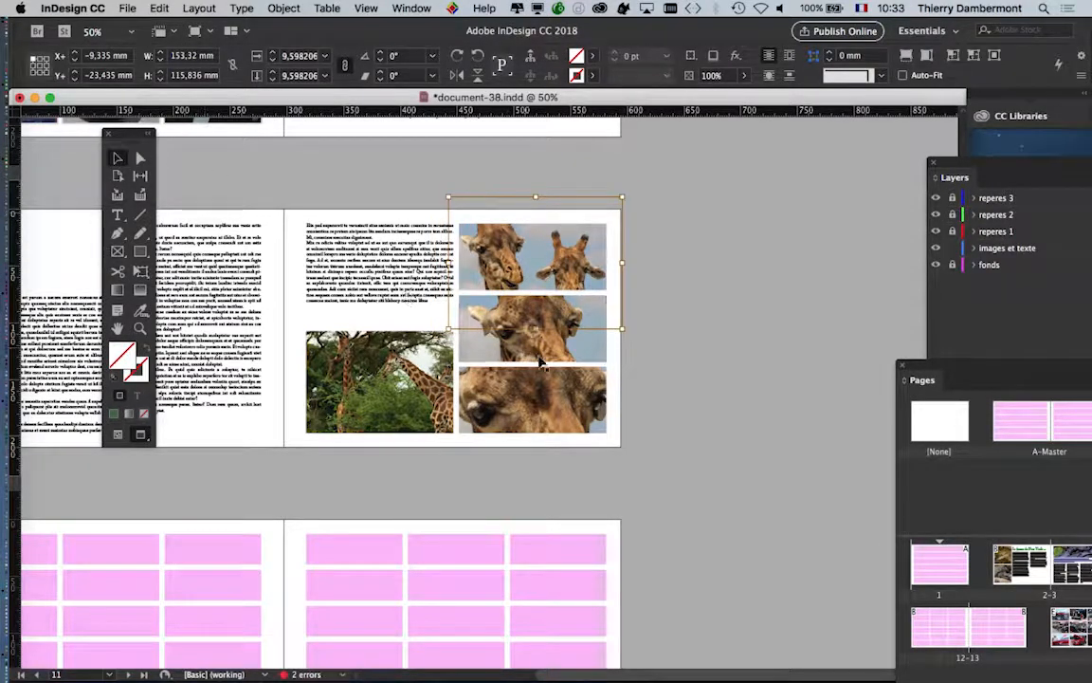
left_click(532, 332)
key("e")
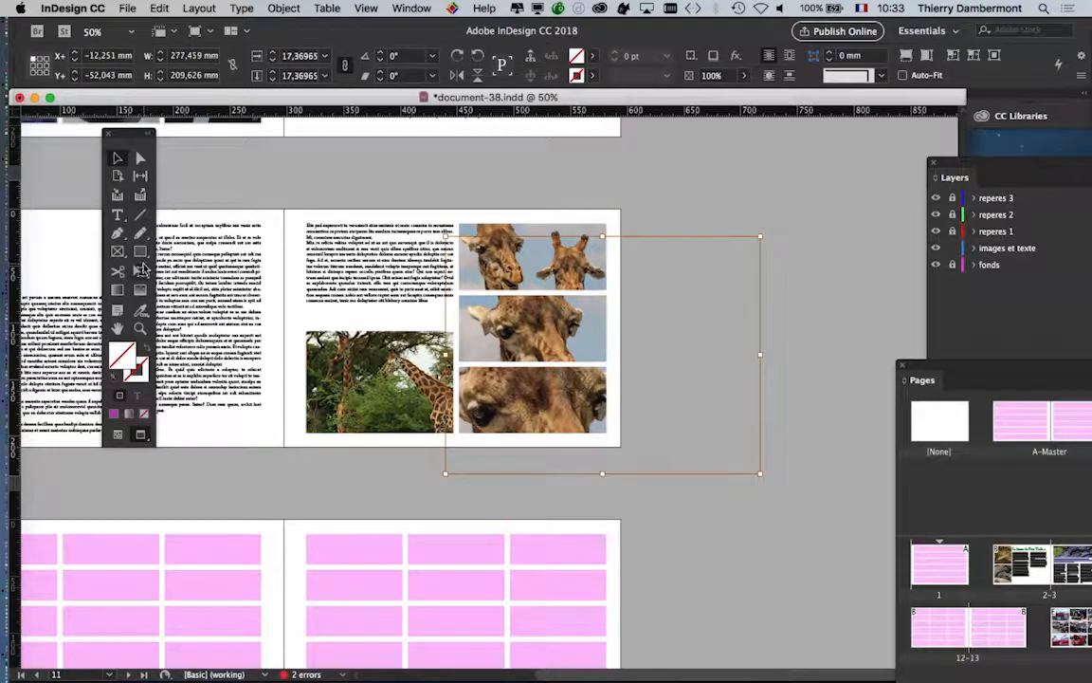
left_click_drag(757, 470, 703, 431)
left_click_drag(610, 368, 553, 370)
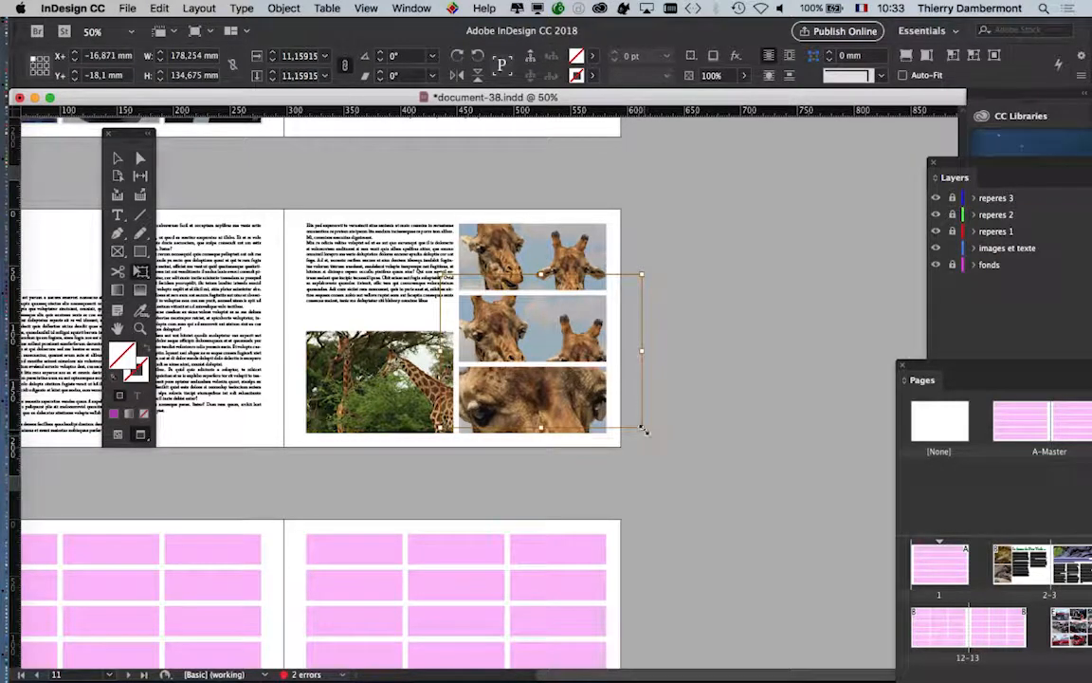
left_click_drag(645, 432, 681, 456)
left_click_drag(616, 414, 660, 418)
left_click_drag(646, 427, 649, 426)
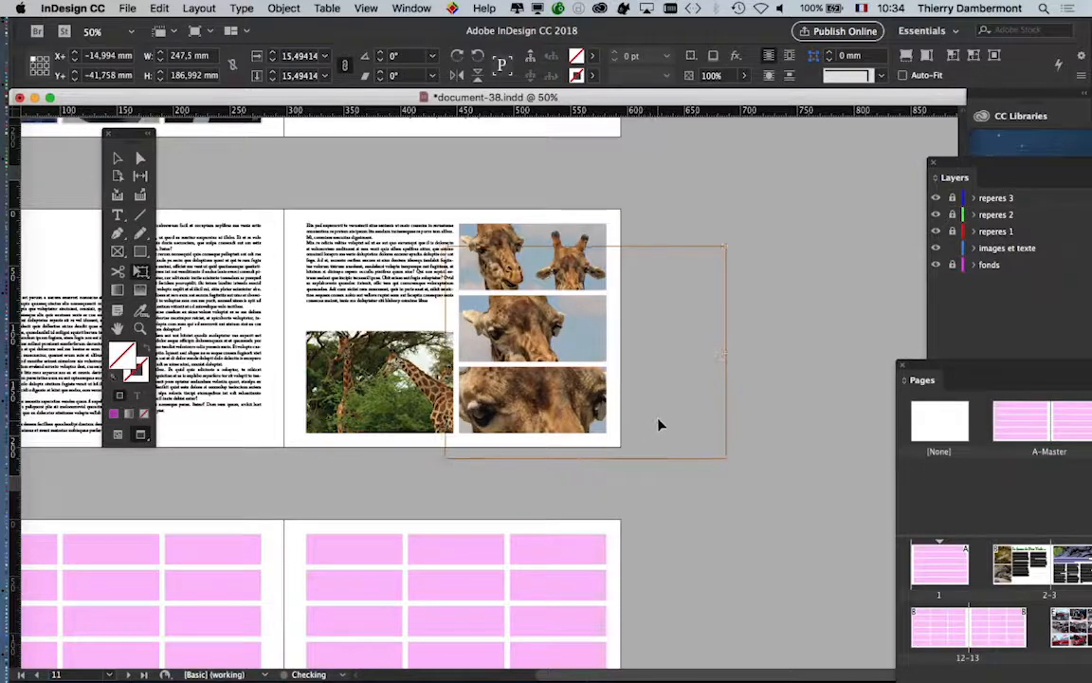
left_click(396, 184)
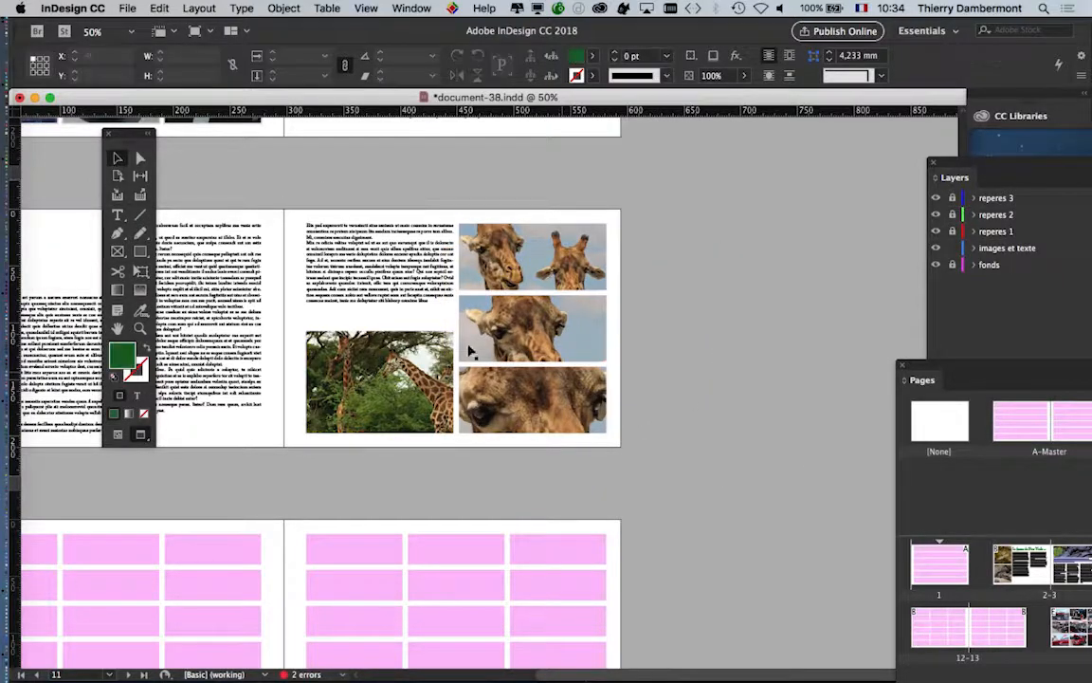
Step: Open the Links panel and place it beside the three giraffe head photos, keeping the tools clear of them
scroll(437, 332, "up", 3)
scroll(436, 379, "right", 5)
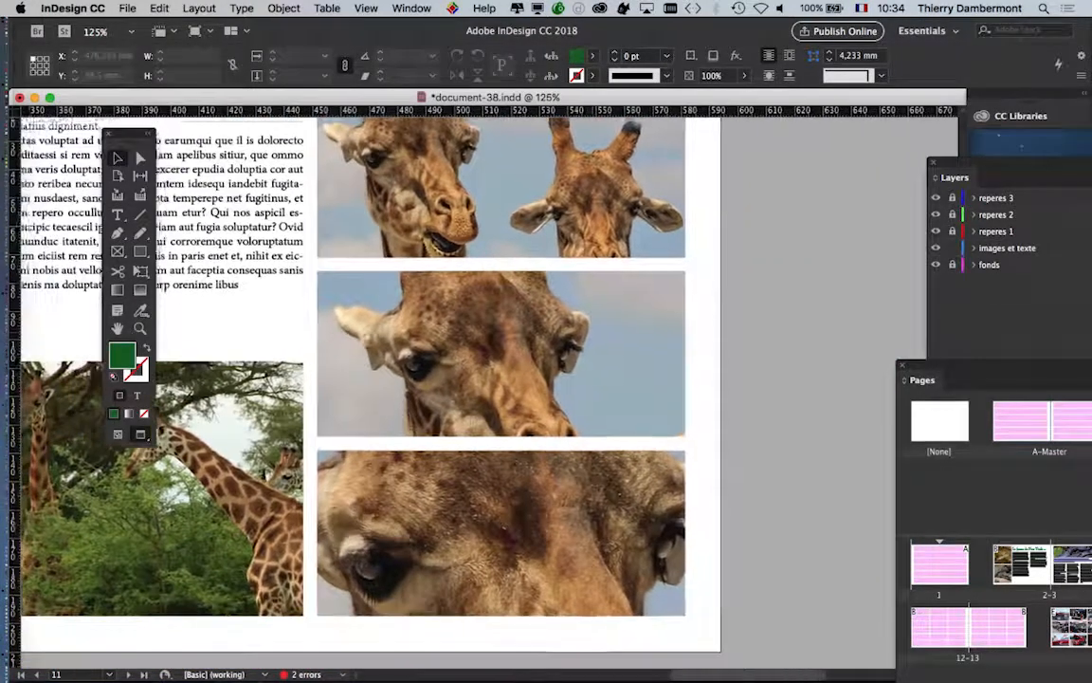
scroll(417, 384, "down", 1)
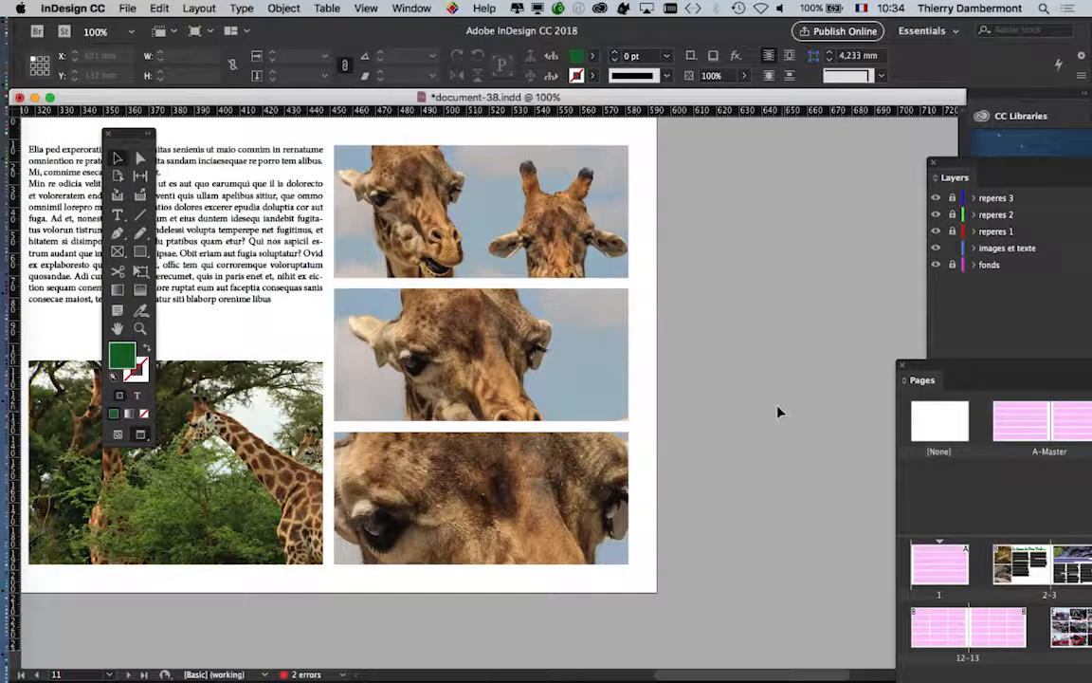
left_click(412, 7)
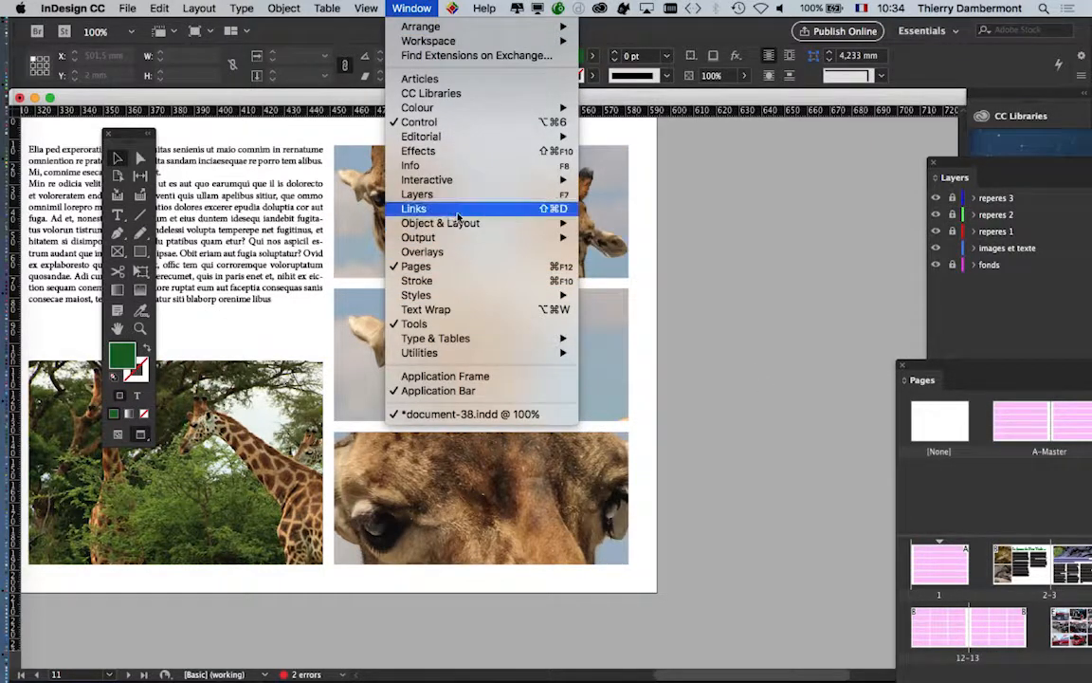
left_click(414, 207)
left_click_drag(379, 92, 760, 119)
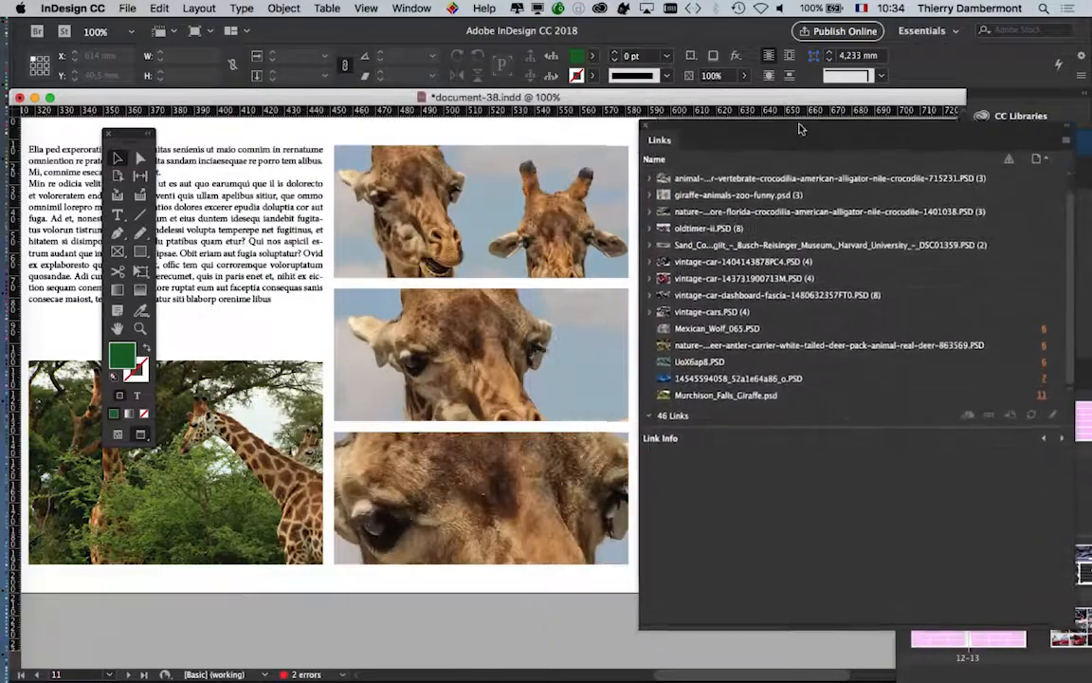
left_click_drag(138, 141, 272, 148)
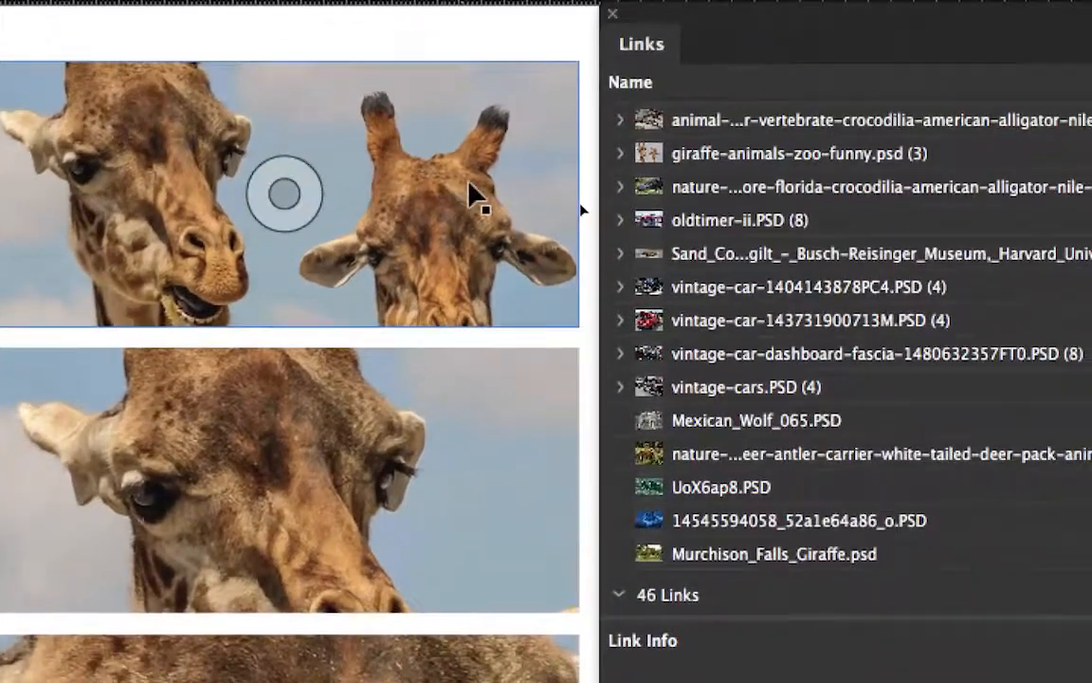
Step: Compare the Effective PPI of the upper, middle and lowest giraffe photos in the link info, and close the Links panel
left_click(877, 273)
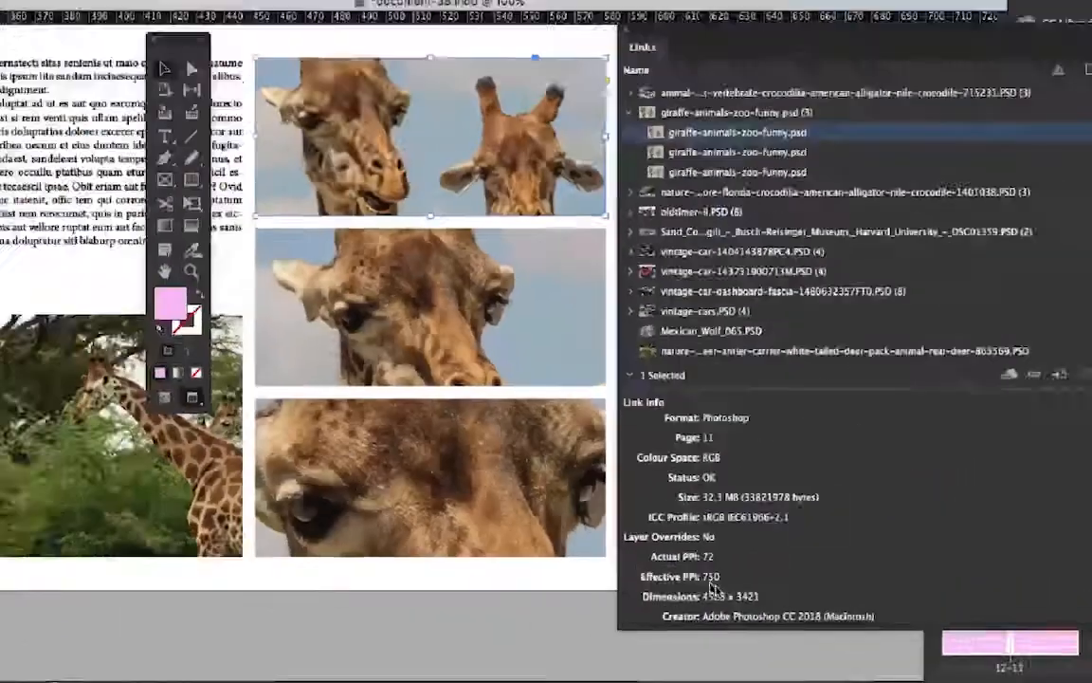
left_click(541, 348)
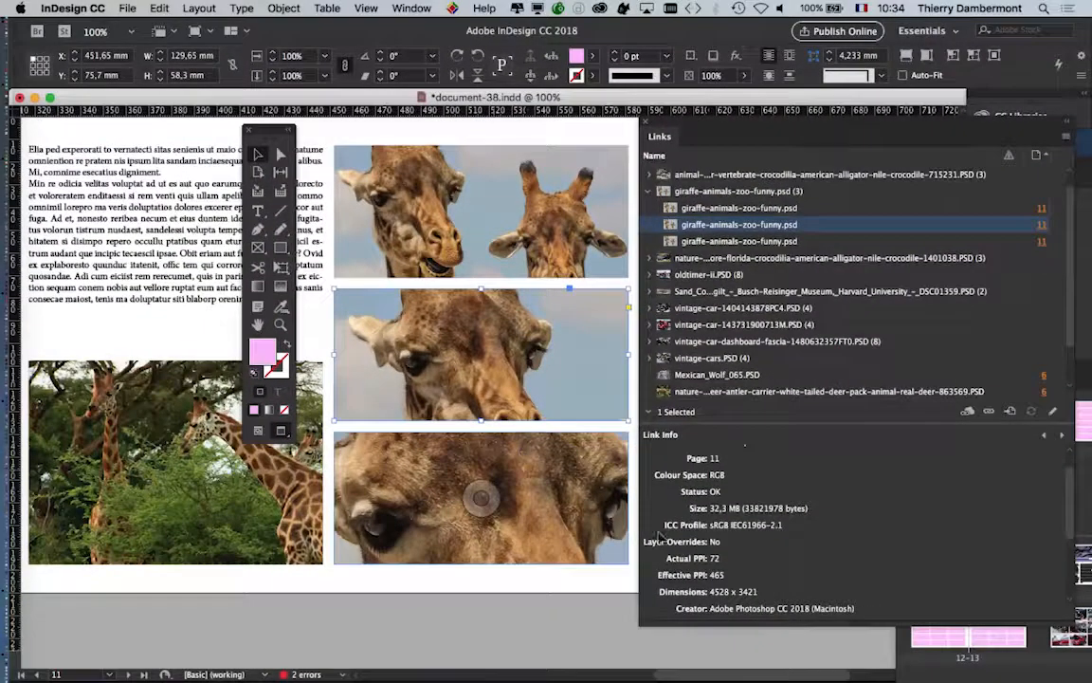
left_click(464, 453)
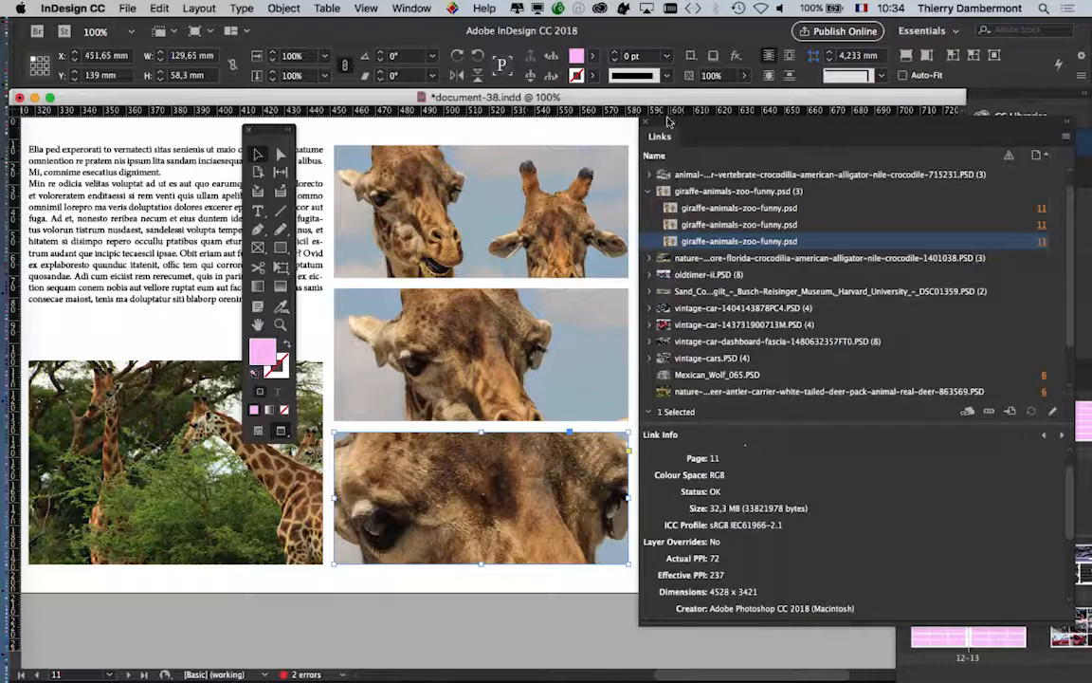
left_click_drag(668, 122, 801, 136)
key("shift+super+d")
left_click(714, 328)
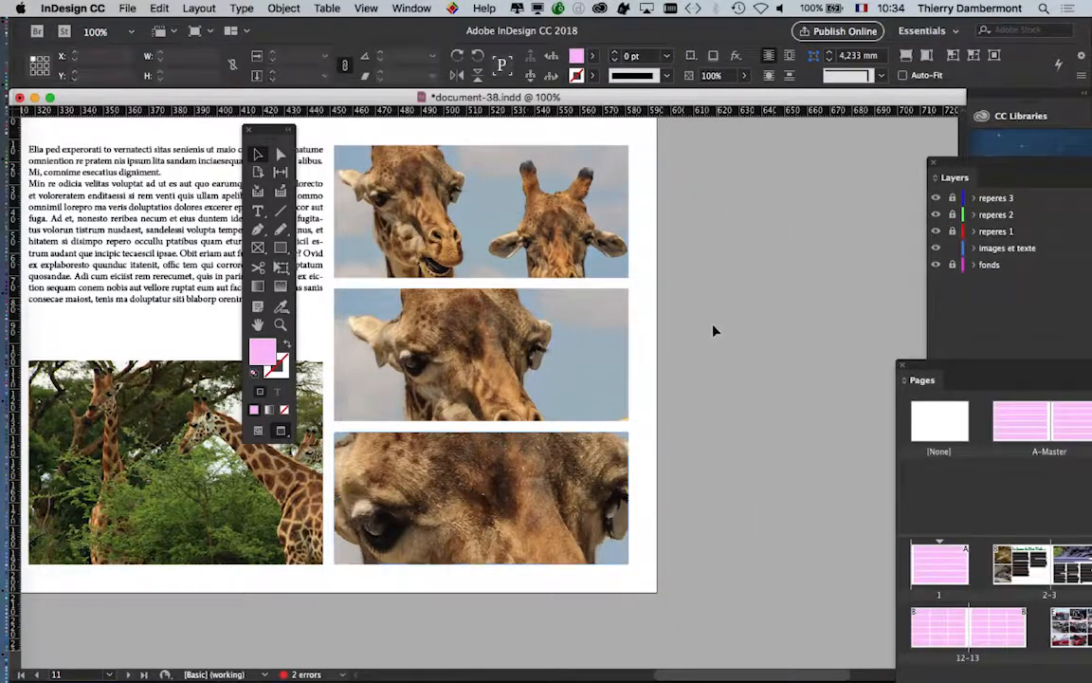
Step: Select the photo of giraffes among the trees and clear the workspace by closing the Layers and Pages panels
scroll(701, 421, "down", 1)
left_click_drag(642, 388, 843, 346)
left_click_drag(739, 442, 709, 400)
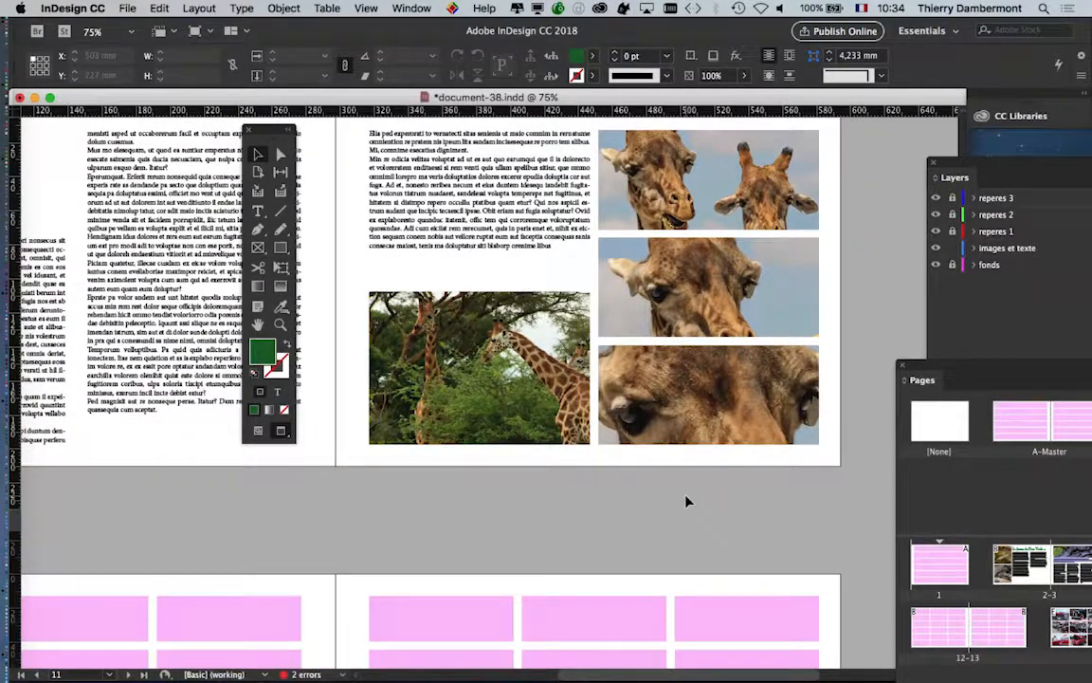
key("super+equal")
key("super+equal")
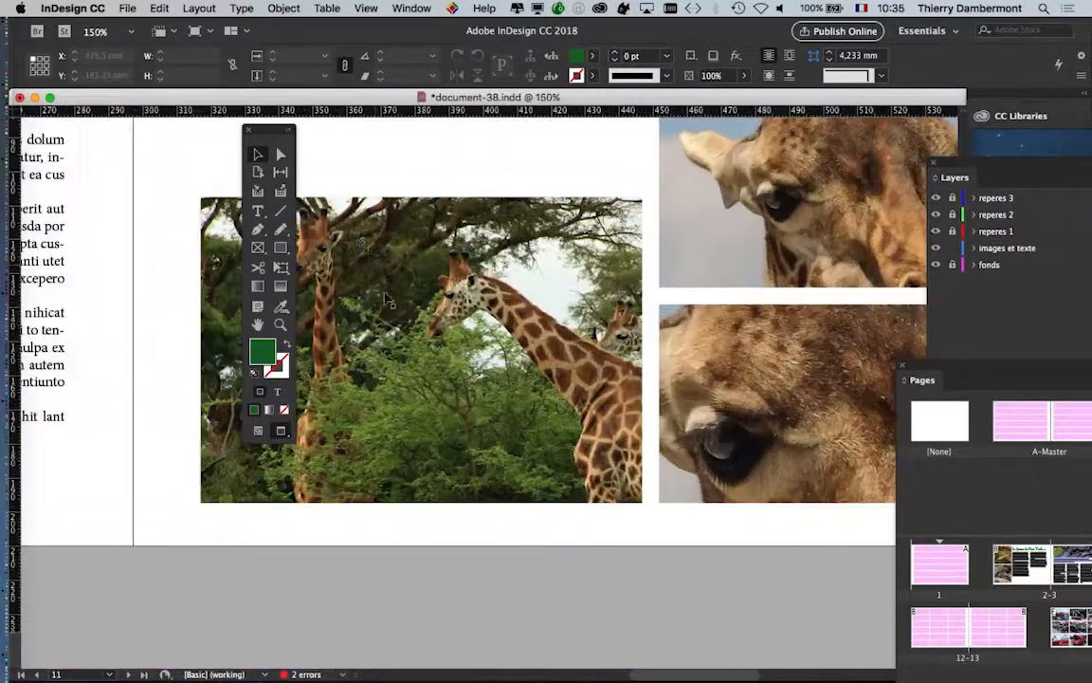
left_click_drag(270, 129, 173, 145)
left_click(420, 350)
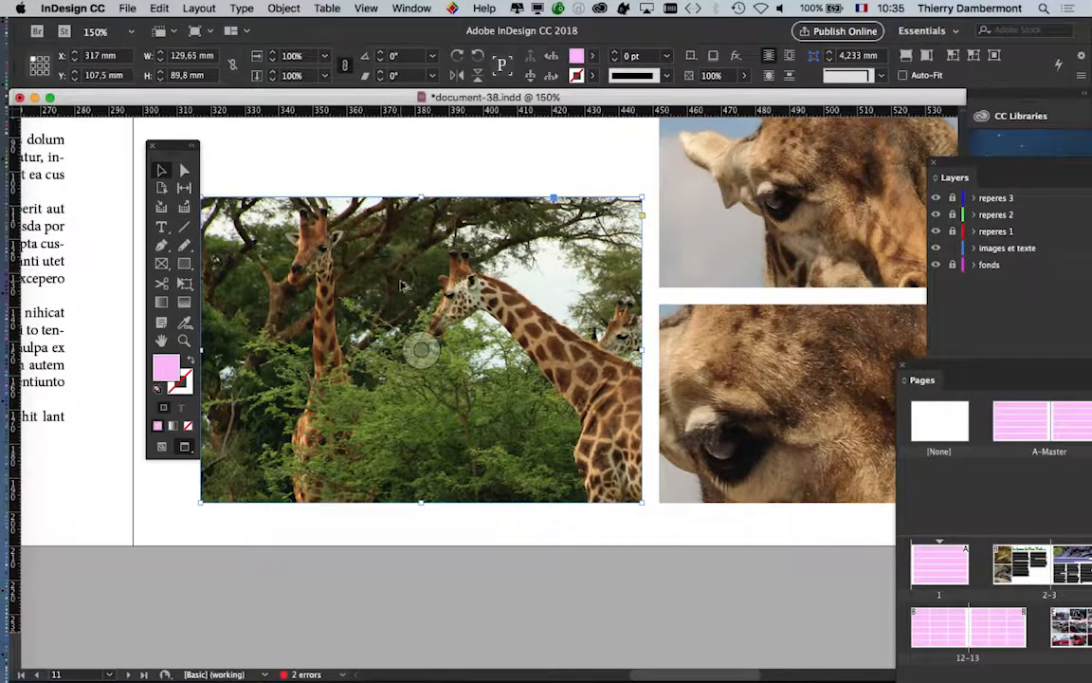
key("super+minus")
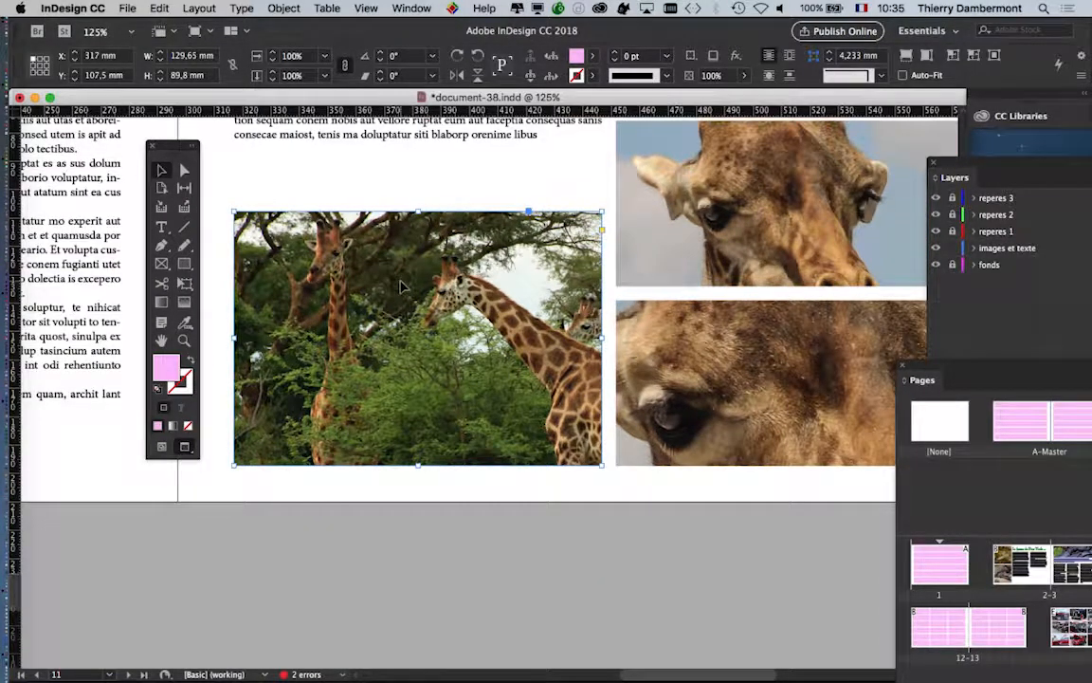
left_click(930, 164)
left_click(903, 366)
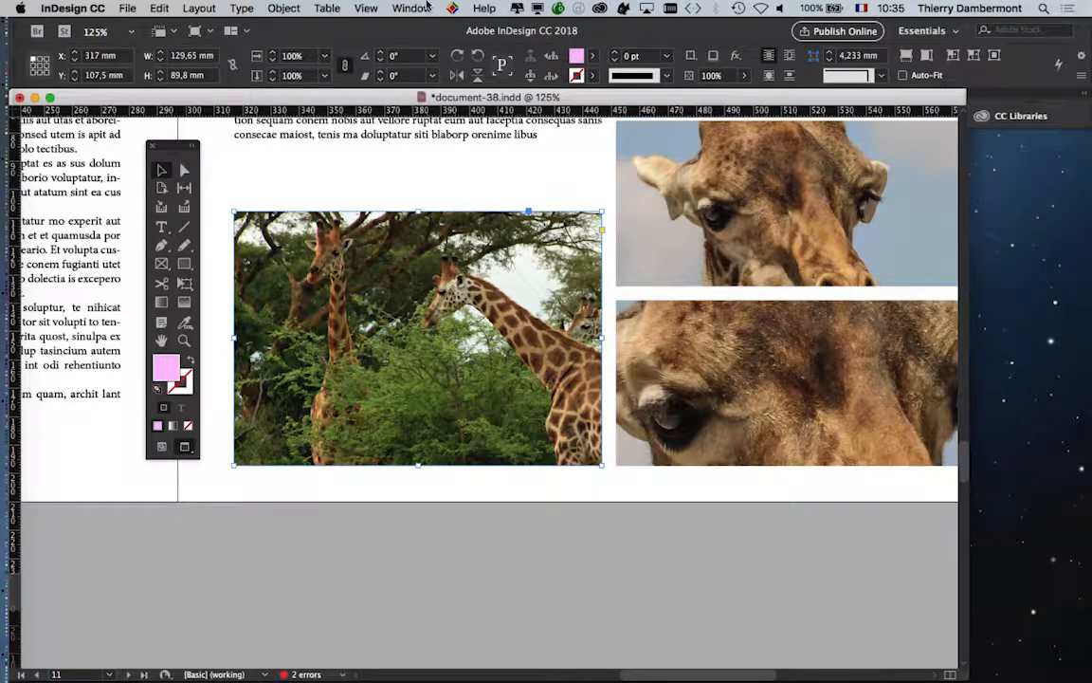
Step: Reopen the Links panel to examine the link info for Murchison_Falls_Giraffe.psd, and select that photo's content inside its frame
left_click(412, 8)
left_click(460, 209)
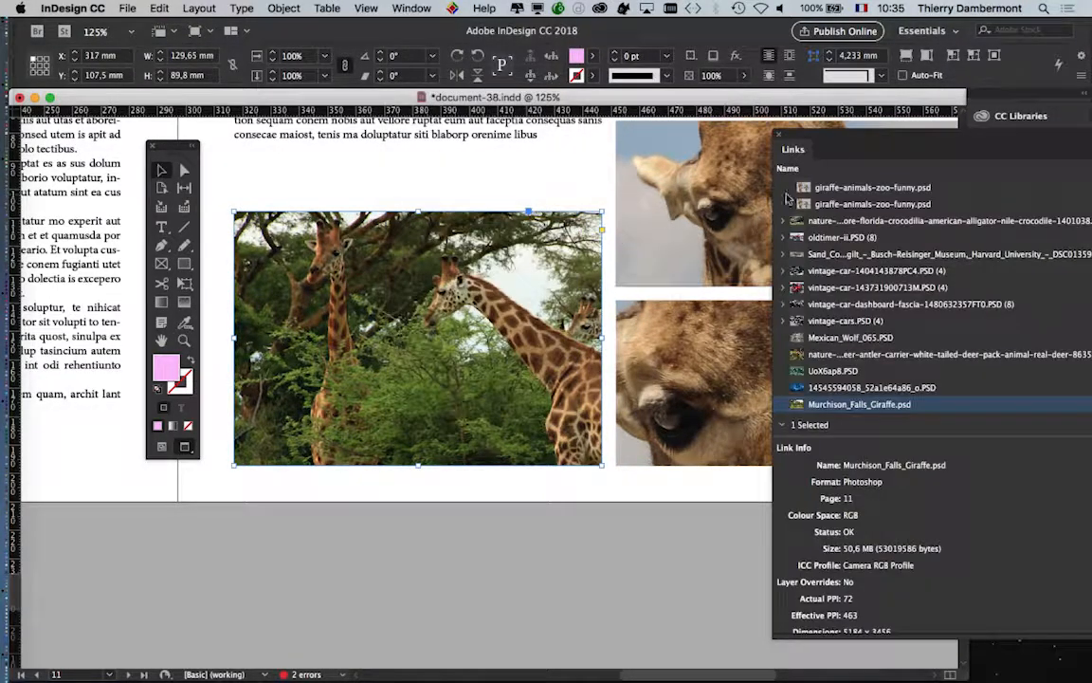
left_click_drag(833, 138, 685, 112)
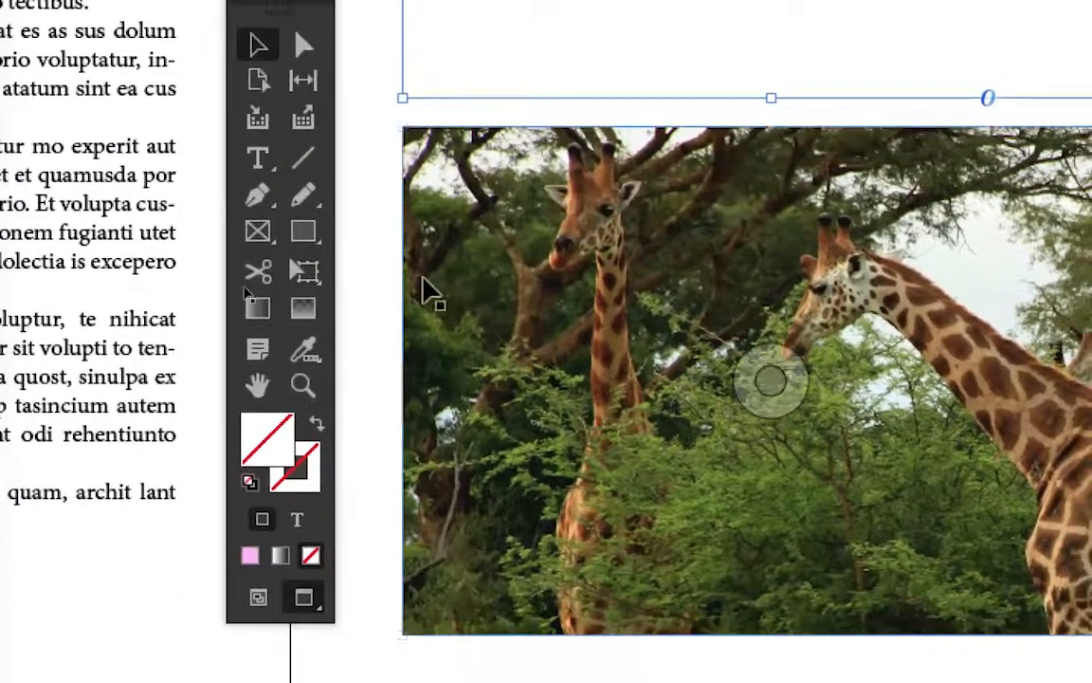
left_click(425, 281)
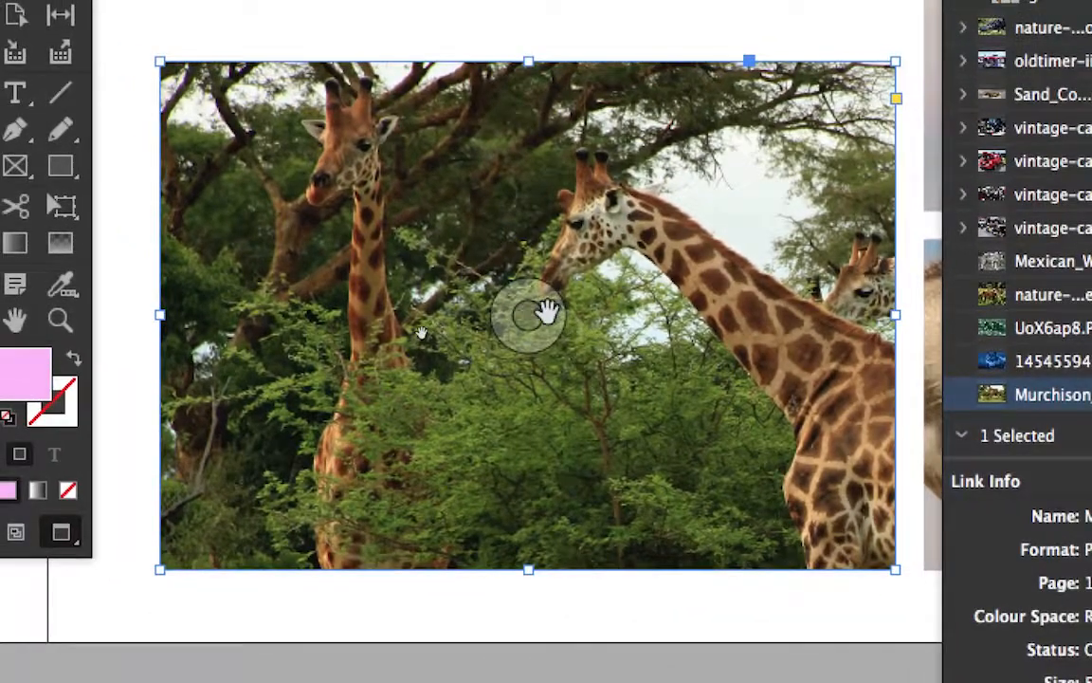
left_click(538, 312)
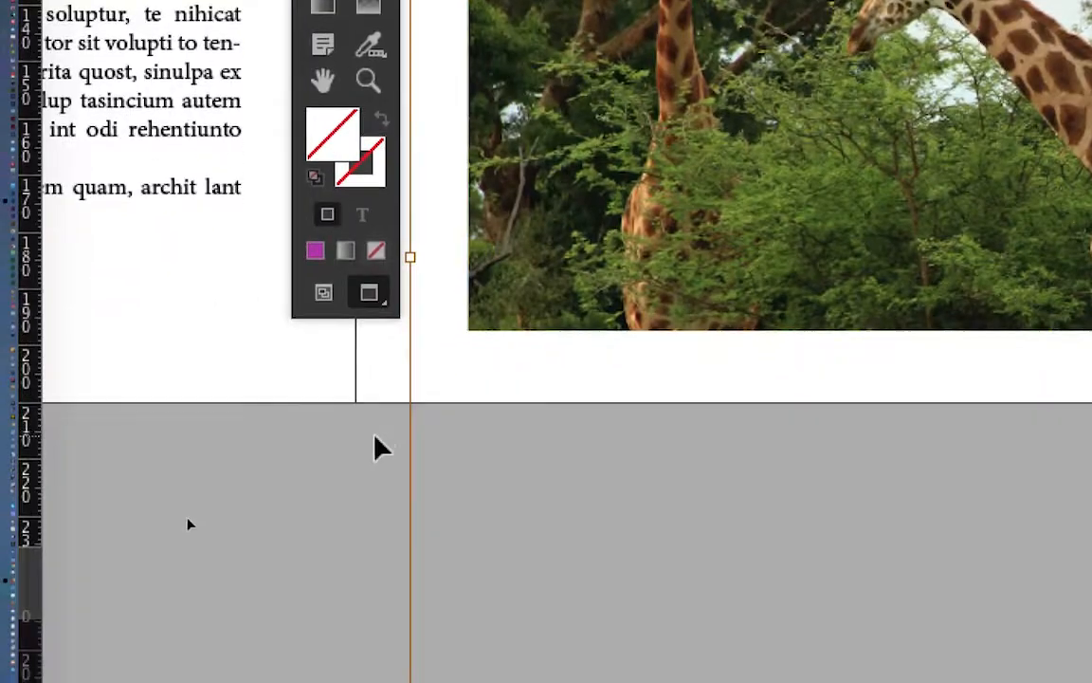
Step: Open the original of Murchison_Falls_Giraffe.psd for editing in Photoshop and display it in full-screen mode
left_click(347, 355)
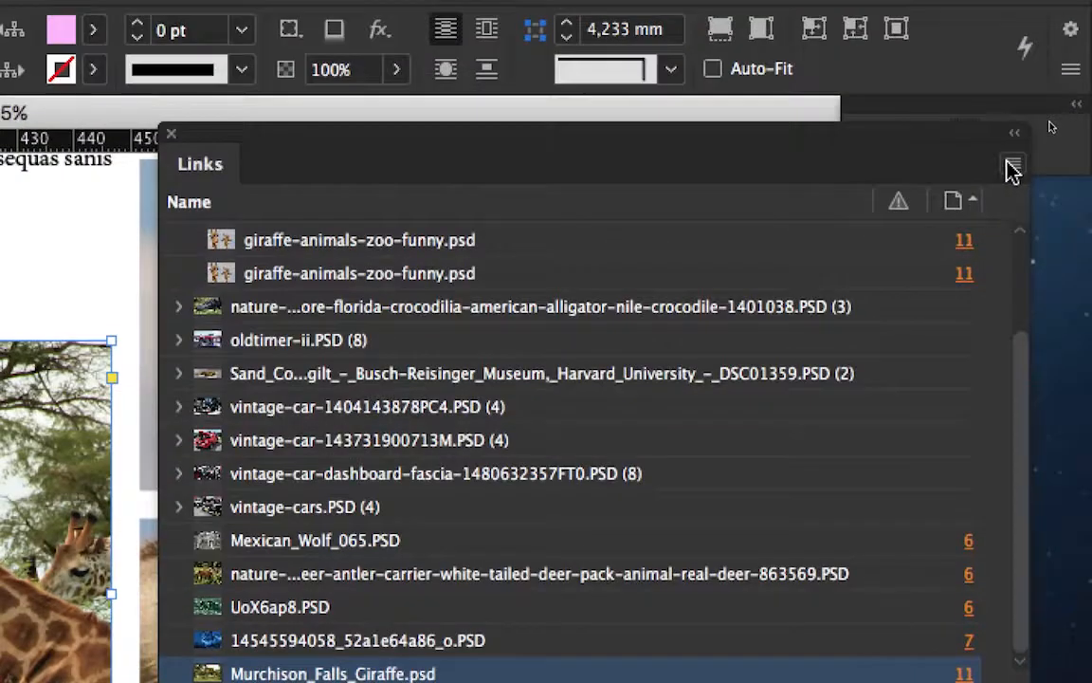
left_click(1012, 169)
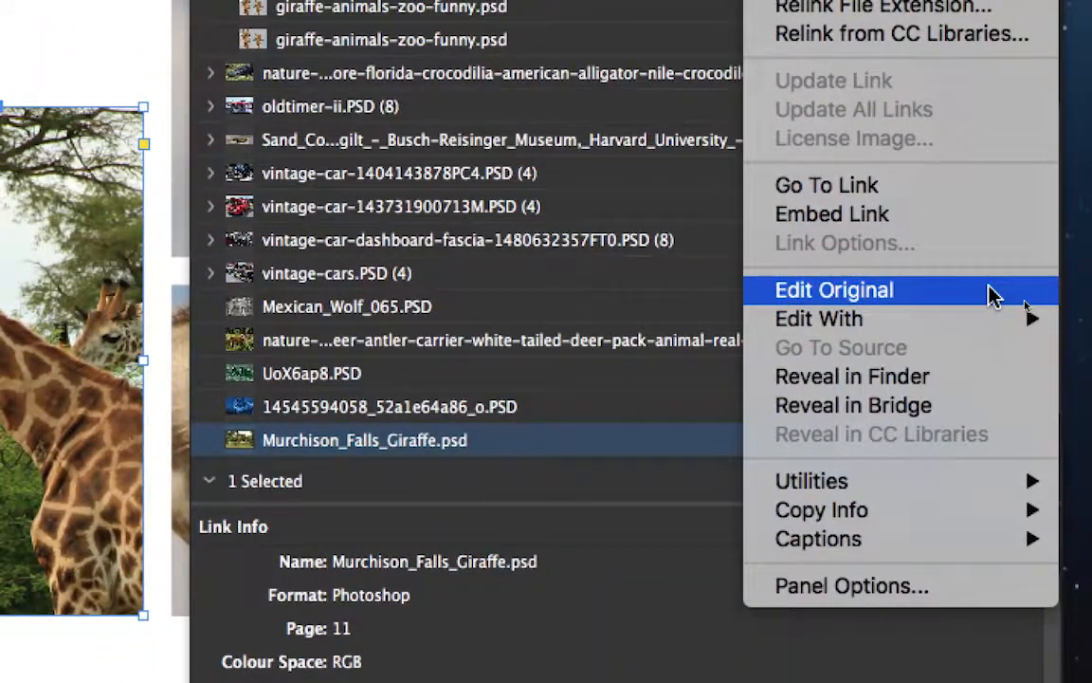
left_click(991, 294)
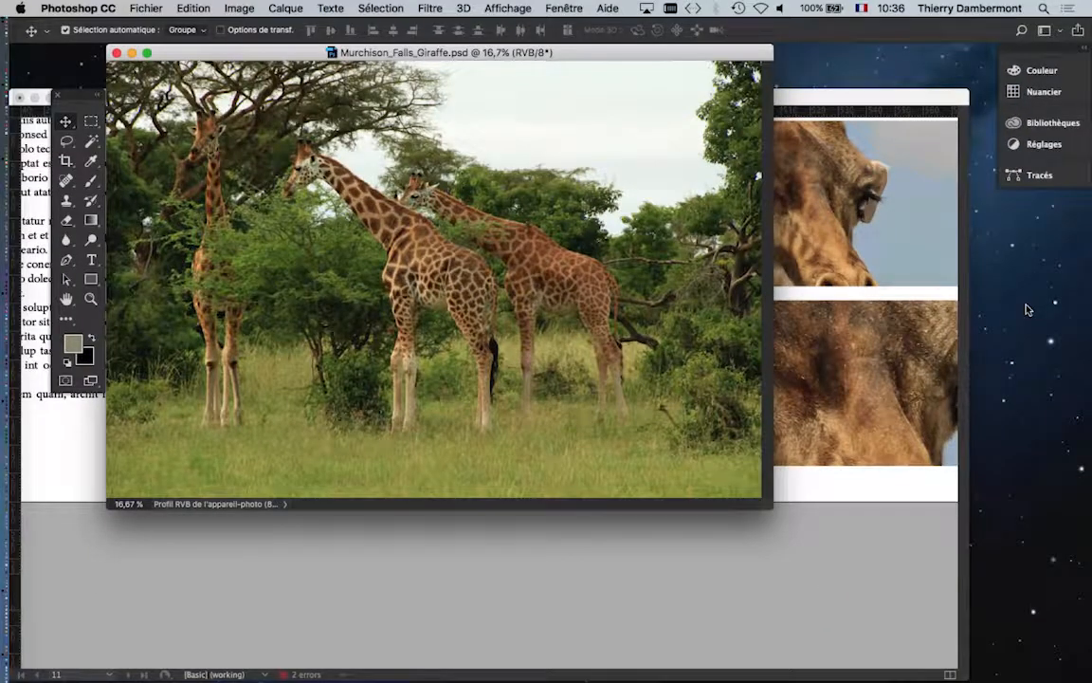
key("f")
left_click_drag(662, 303, 558, 304)
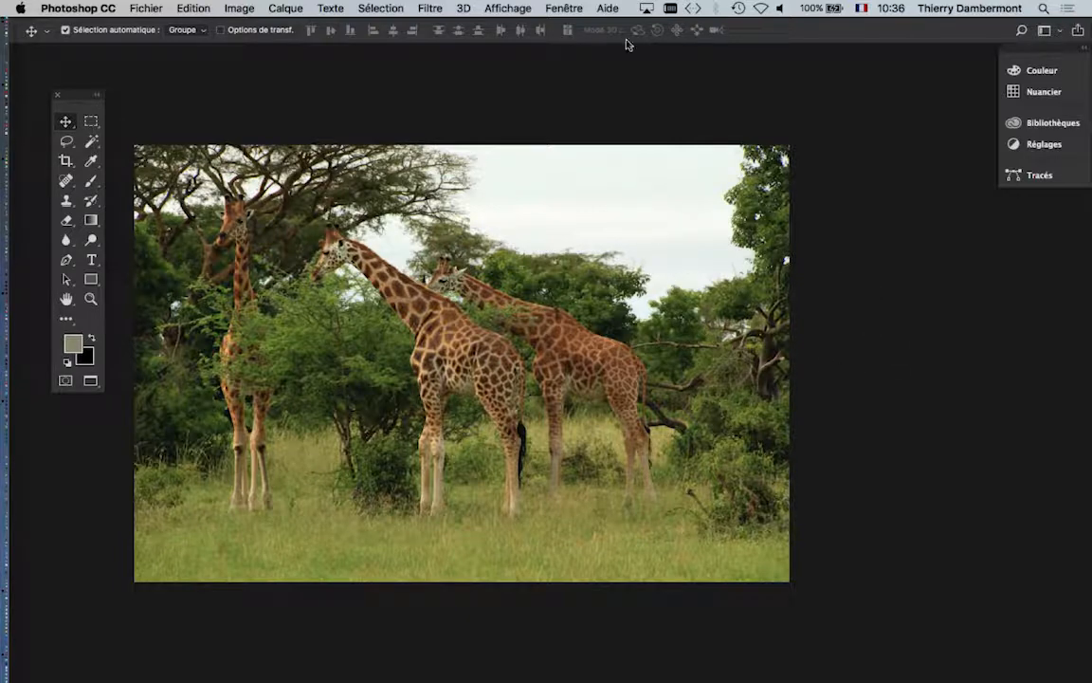
Step: Show the Calques panel, make it narrower and taller, and move it toward the edge of the giraffe photo
left_click(563, 8)
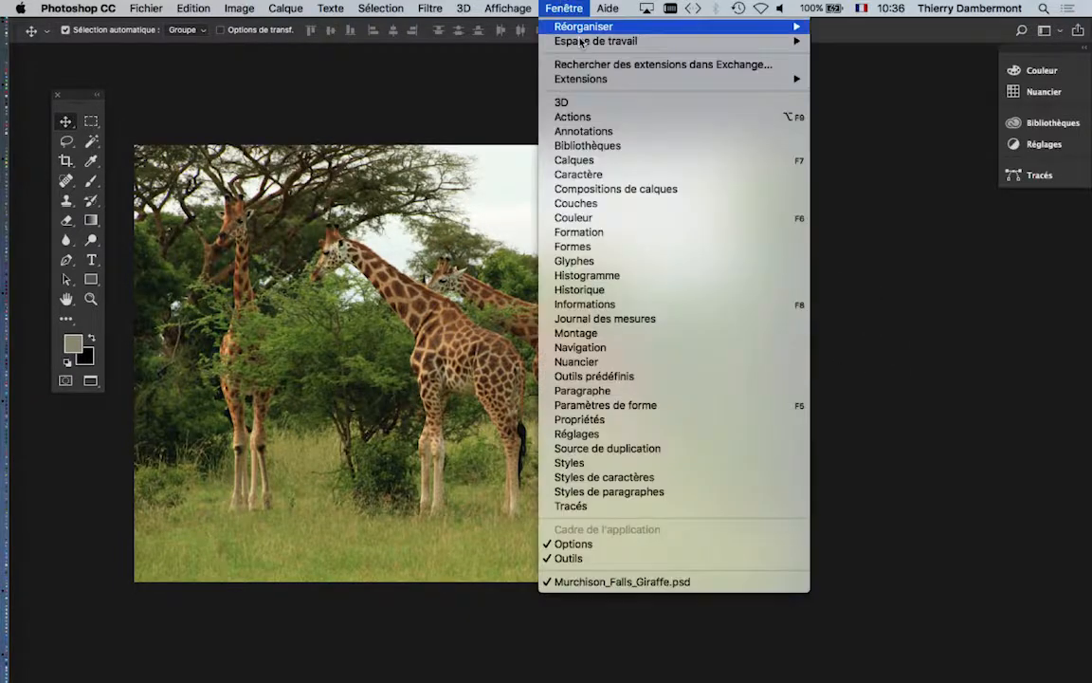
left_click(621, 162)
left_click_drag(607, 212, 883, 60)
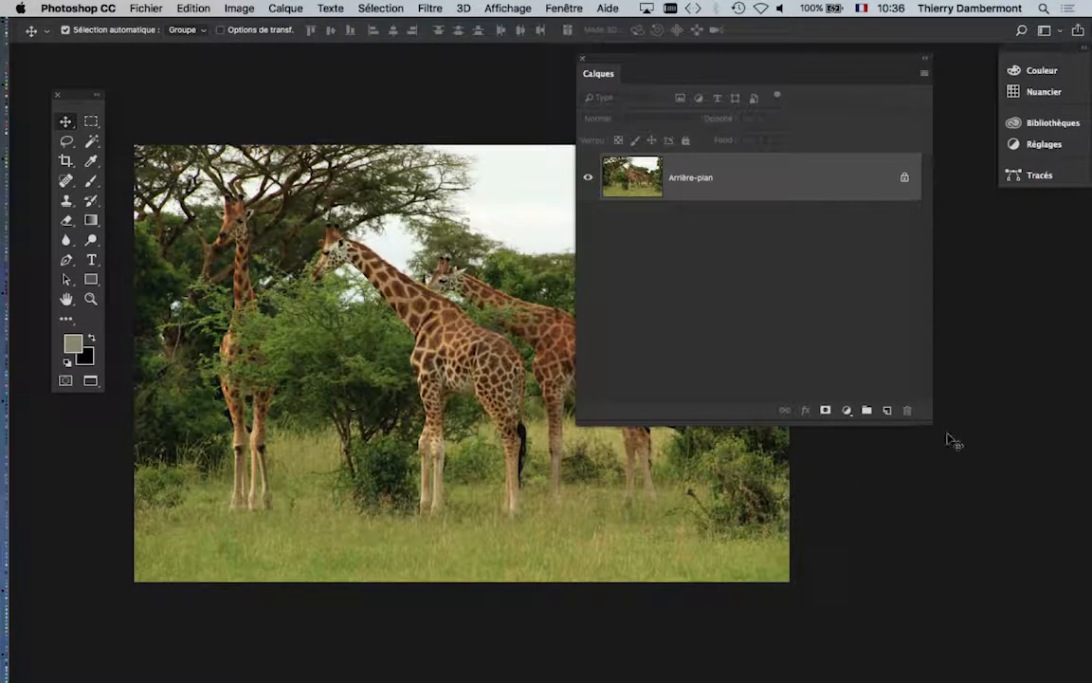
left_click_drag(929, 423, 792, 479)
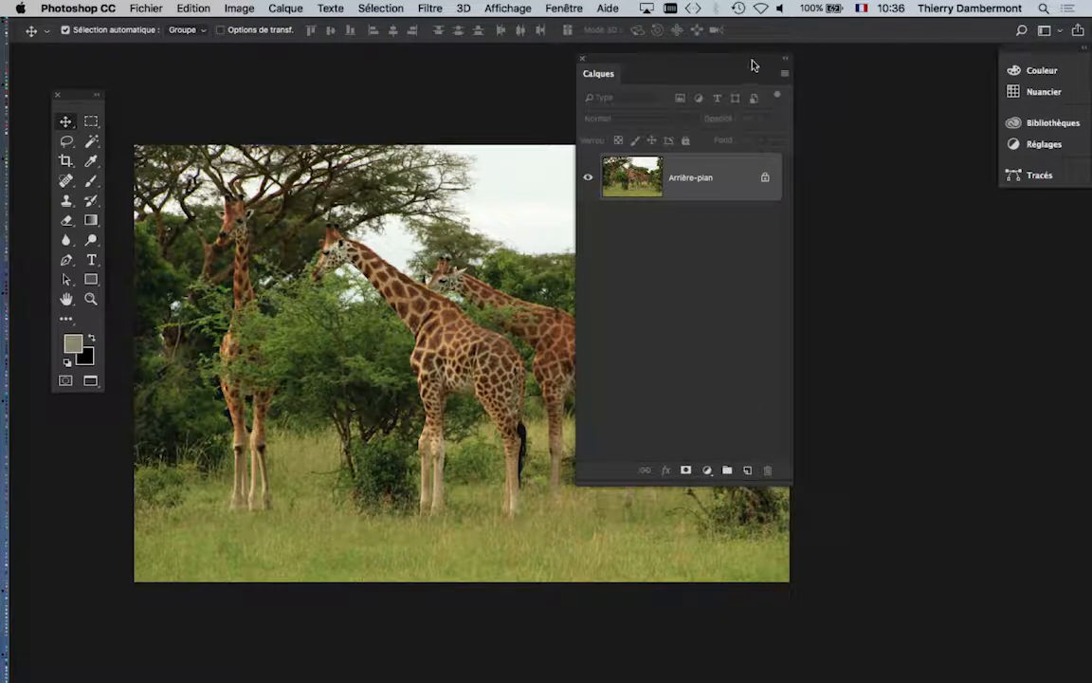
left_click_drag(766, 62, 892, 102)
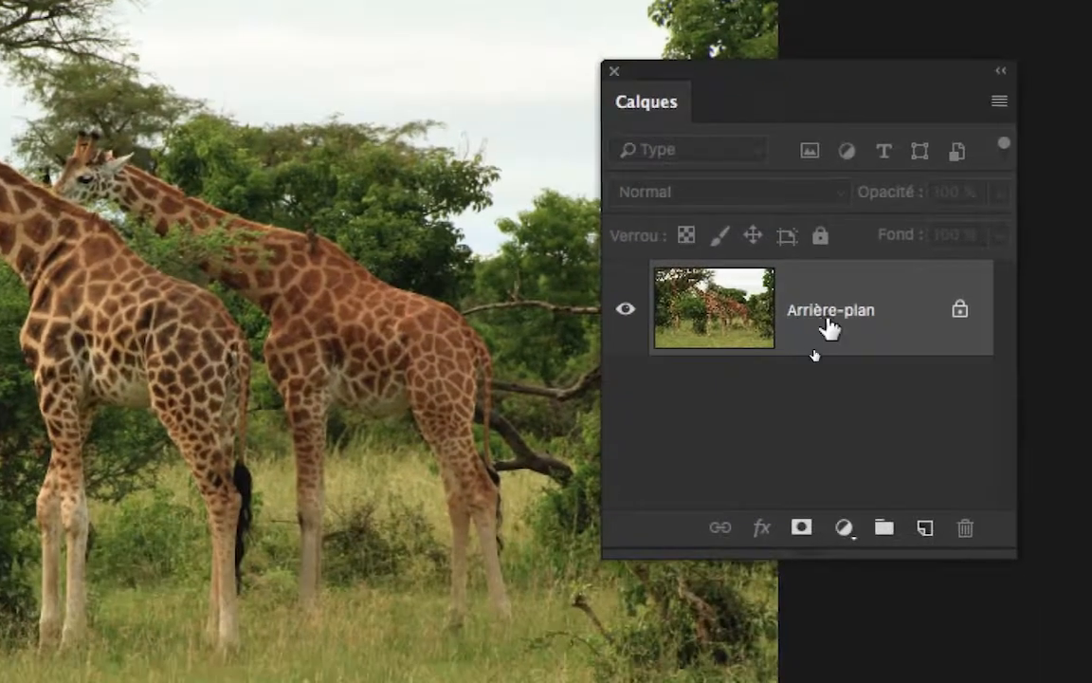
Step: Add a Courbes adjustment layer above Arrière-plan, and arrange the Calques and enlarged Propriétés panels so the whole curve is accessible
left_click(843, 527)
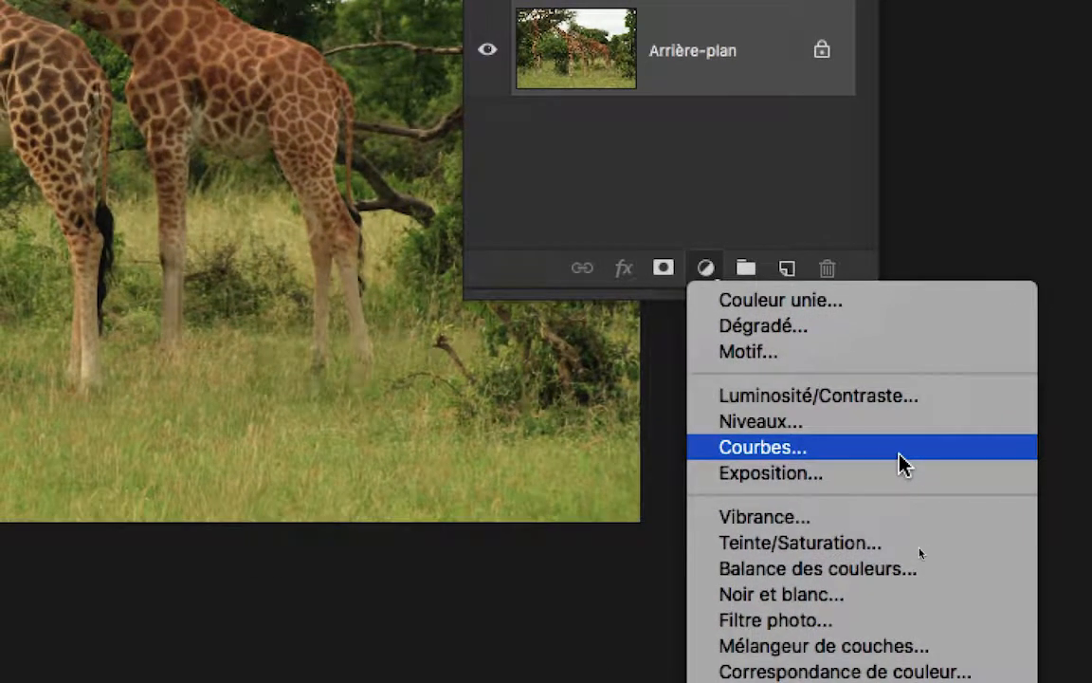
left_click(899, 454)
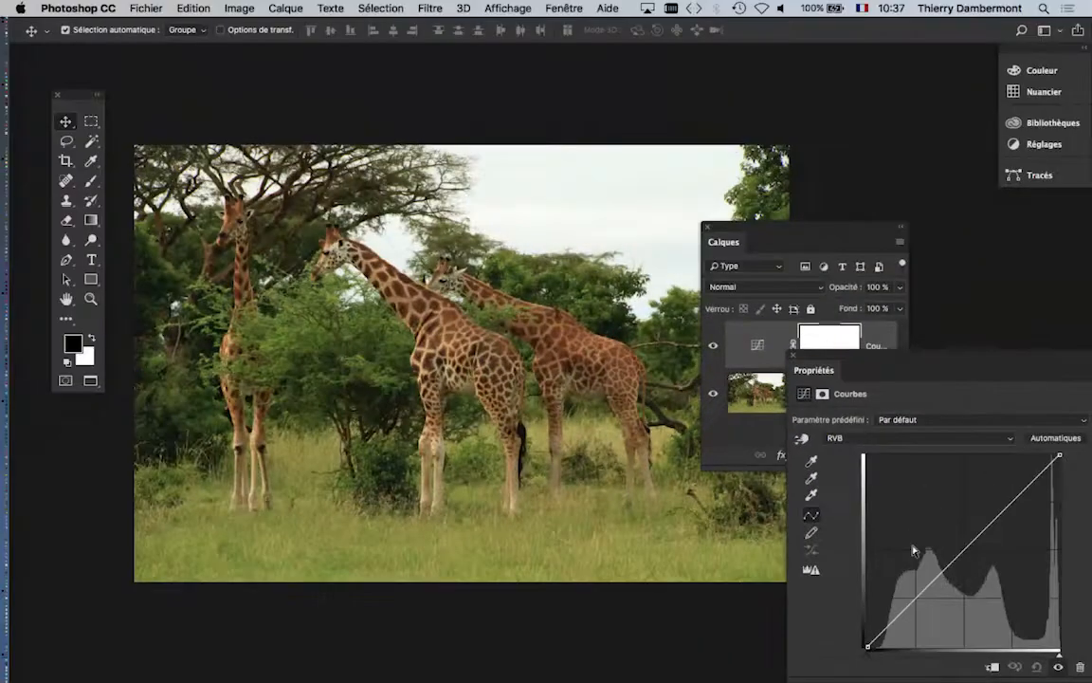
left_click_drag(825, 230, 197, 451)
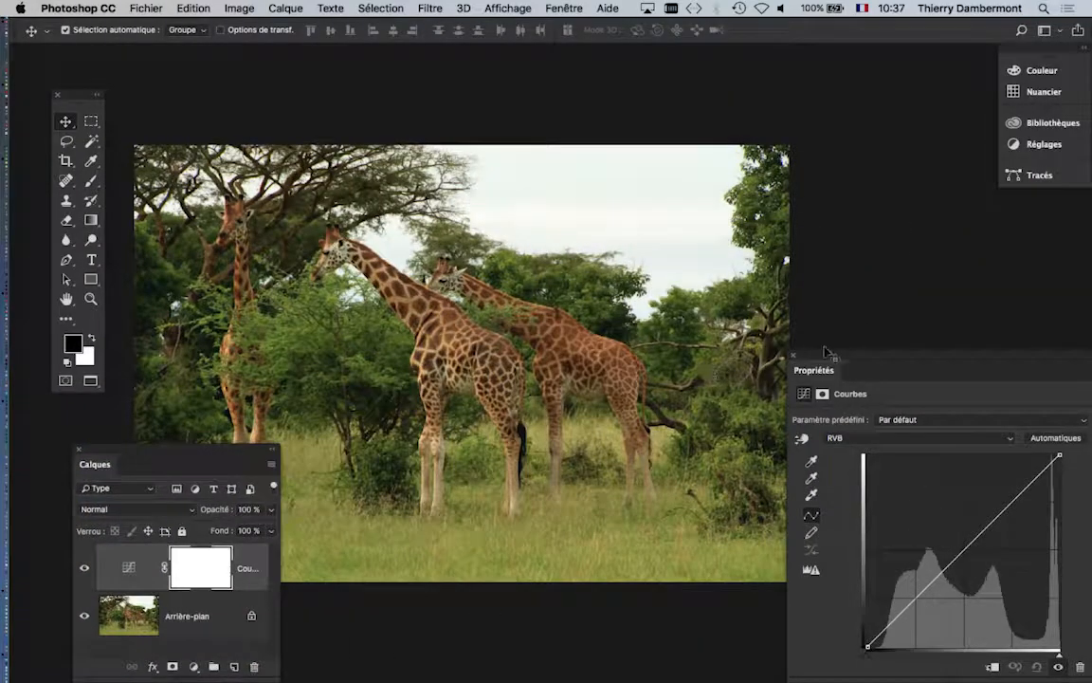
left_click_drag(801, 368, 734, 110)
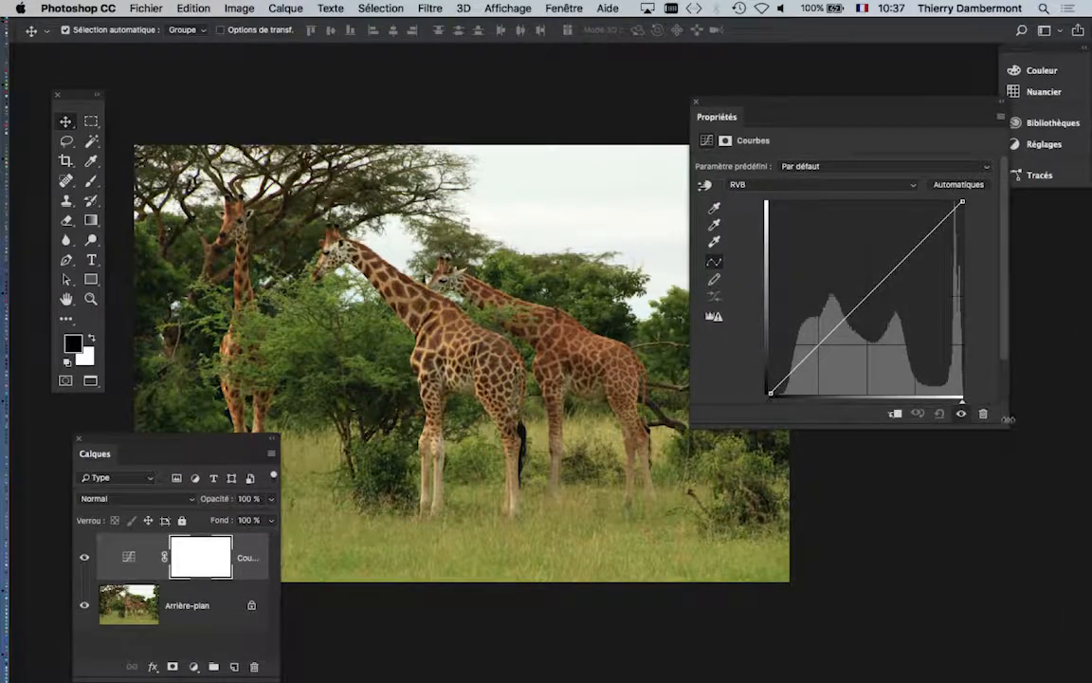
left_click_drag(1006, 426, 980, 599)
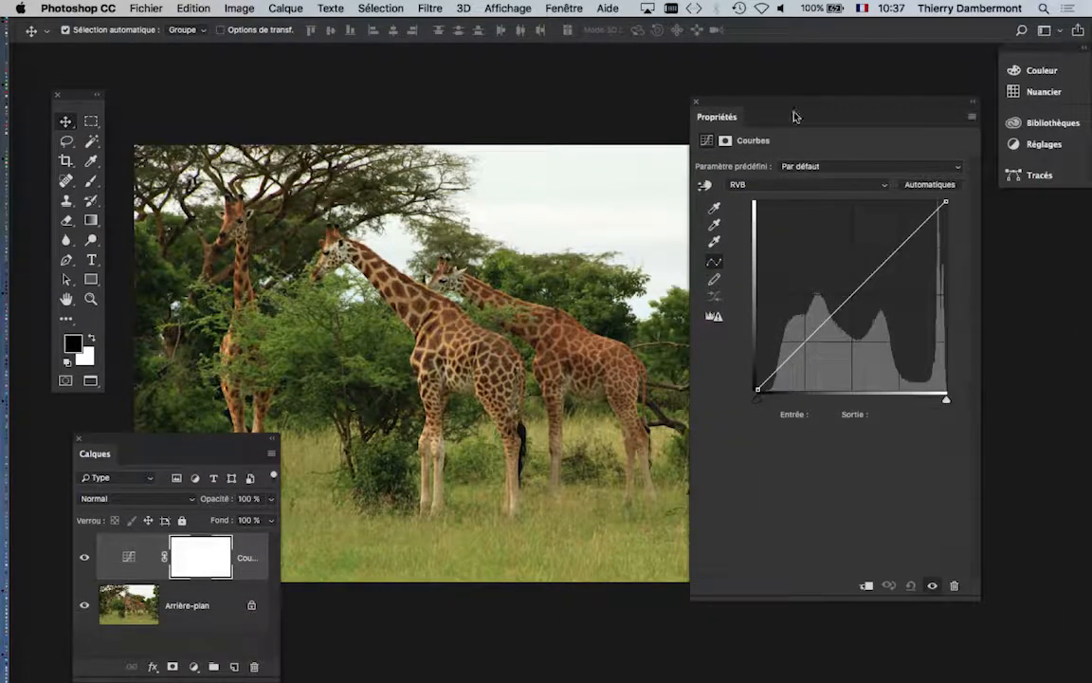
mouse_move(821, 104)
left_mouse_down()
mouse_move(832, 114)
mouse_move(816, 107)
mouse_move(801, 119)
mouse_move(806, 109)
left_mouse_up()
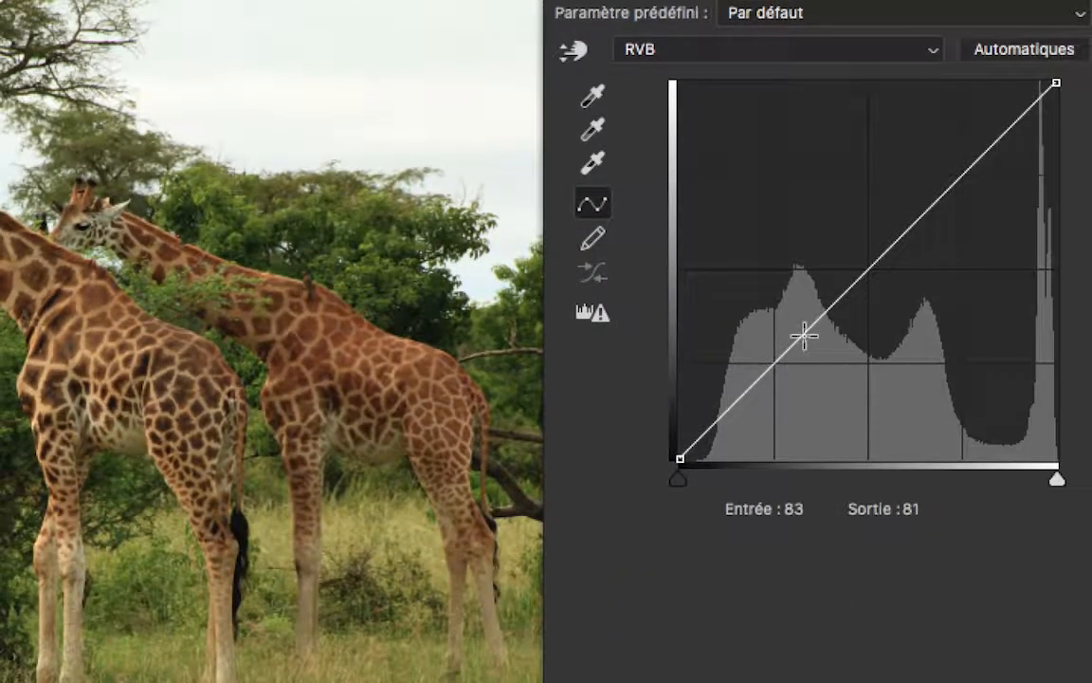
Step: Shape the RVB curve into a strong-contrast S with one point at Entrée 165, Sortie 193 and another at Entrée 96, Sortie 52
left_click(804, 335)
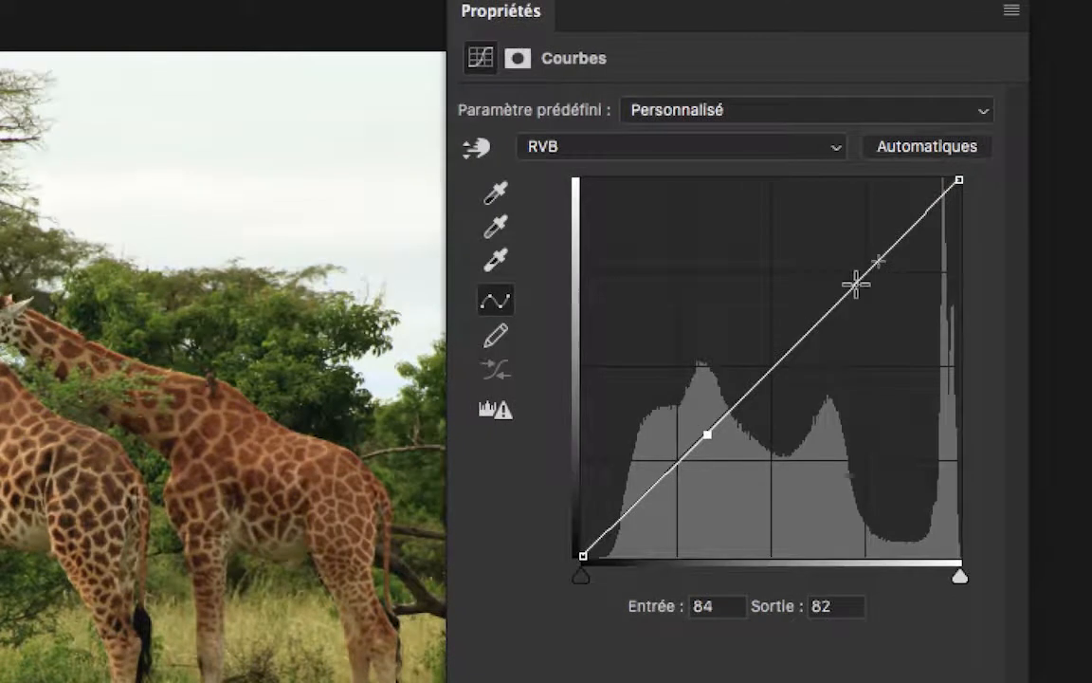
left_click(856, 284)
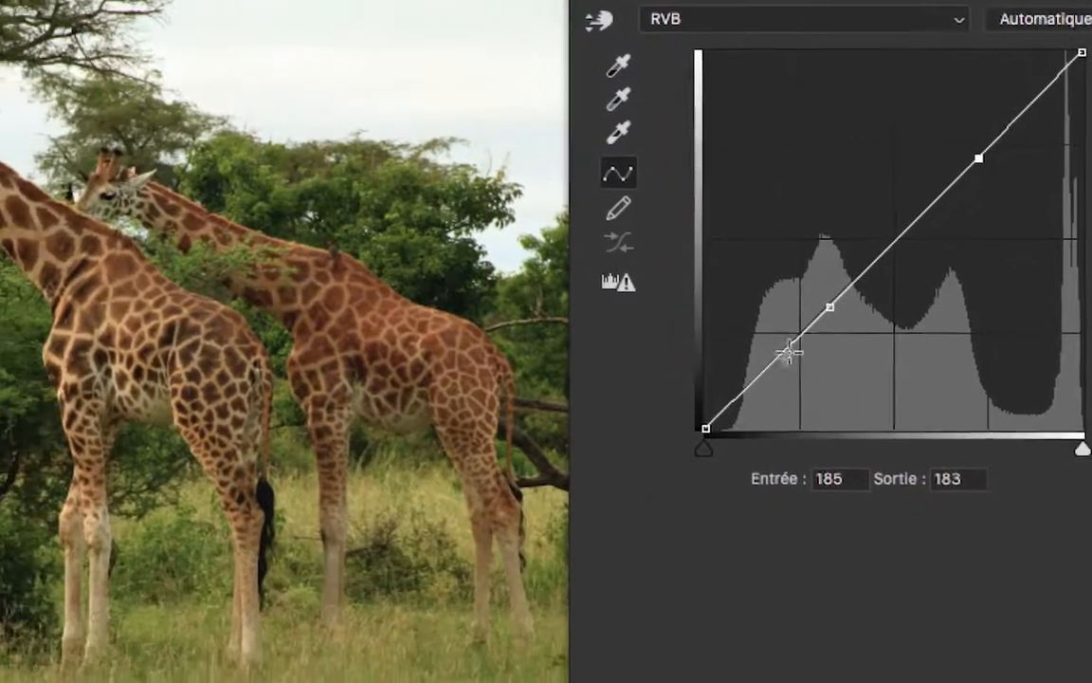
left_click(680, 451)
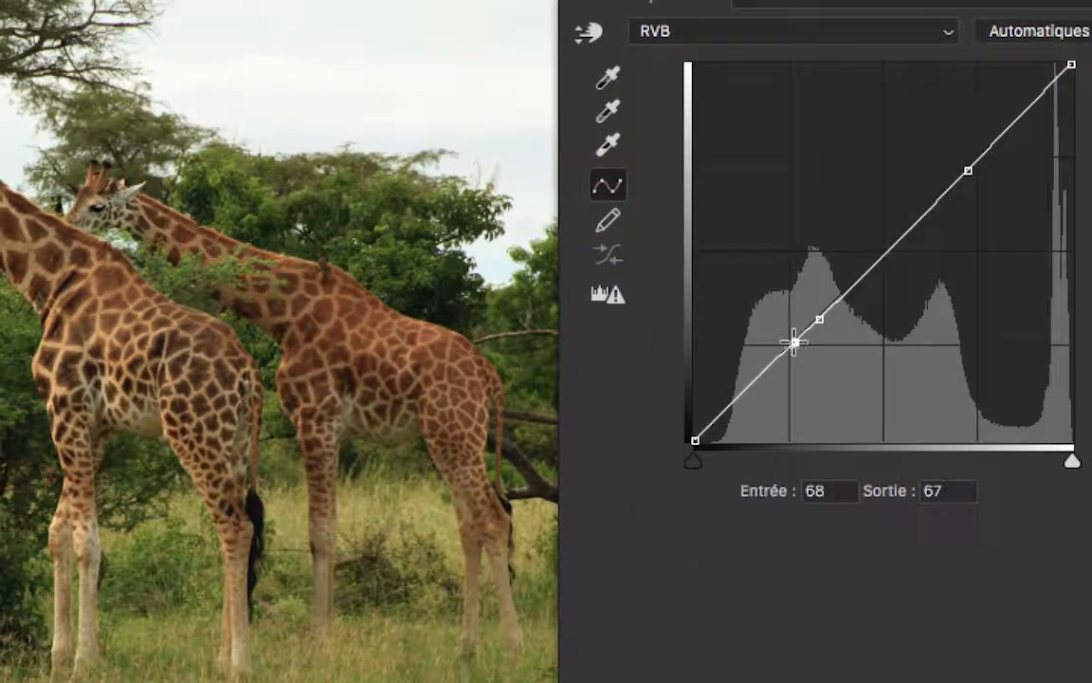
left_click_drag(794, 343, 684, 368)
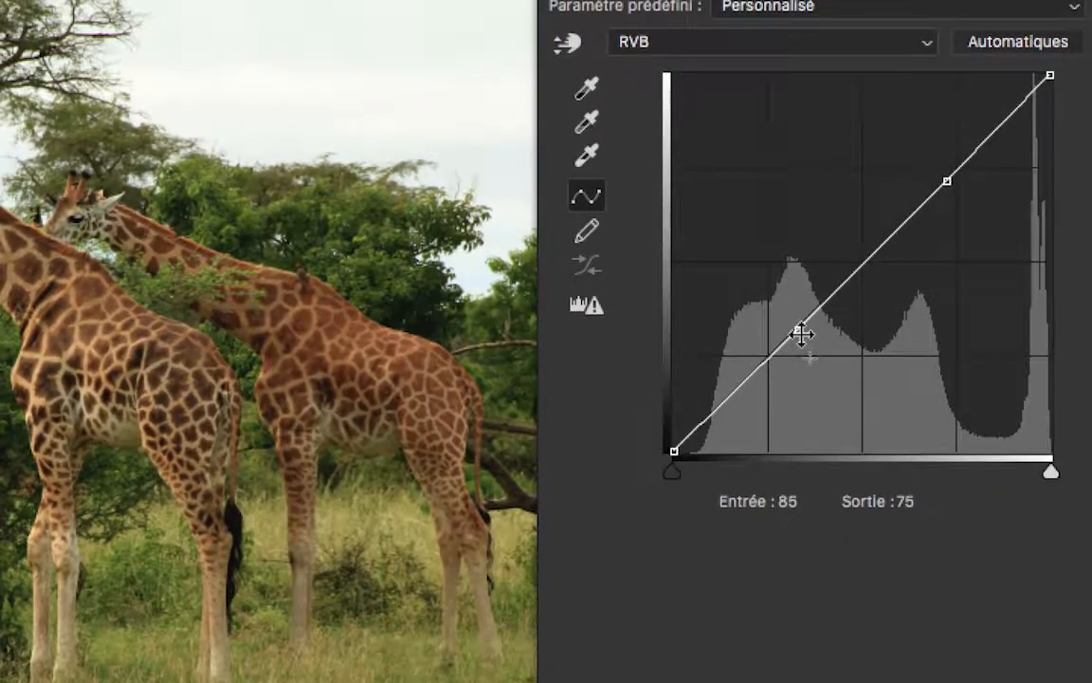
left_click_drag(801, 334, 803, 373)
left_click_drag(946, 180, 923, 168)
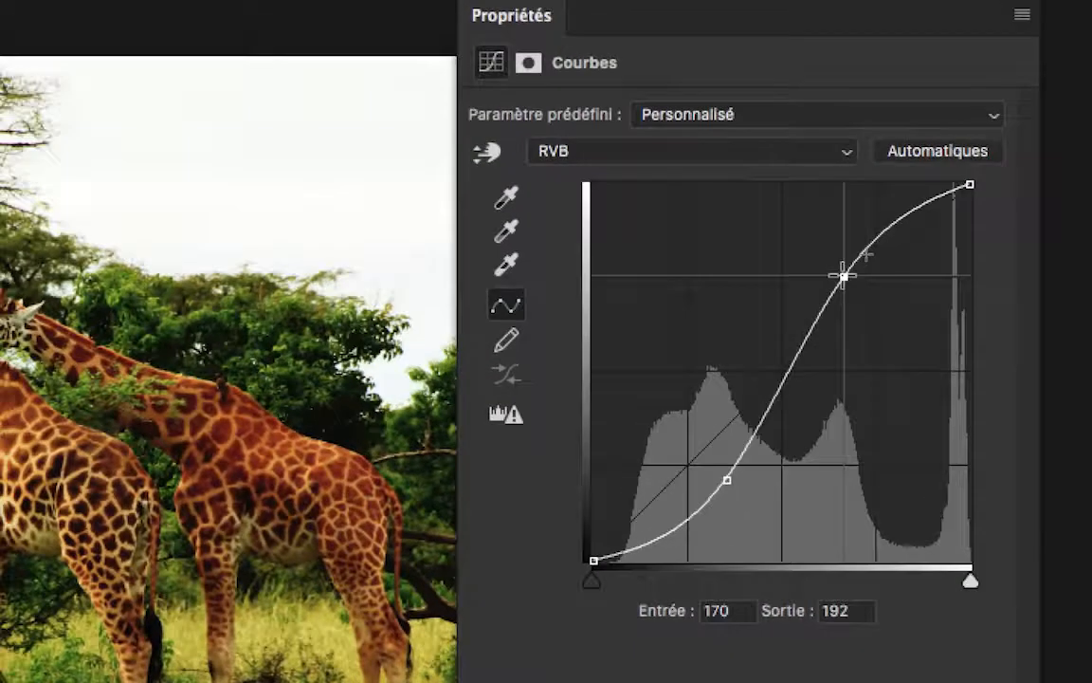
left_click_drag(844, 275, 836, 273)
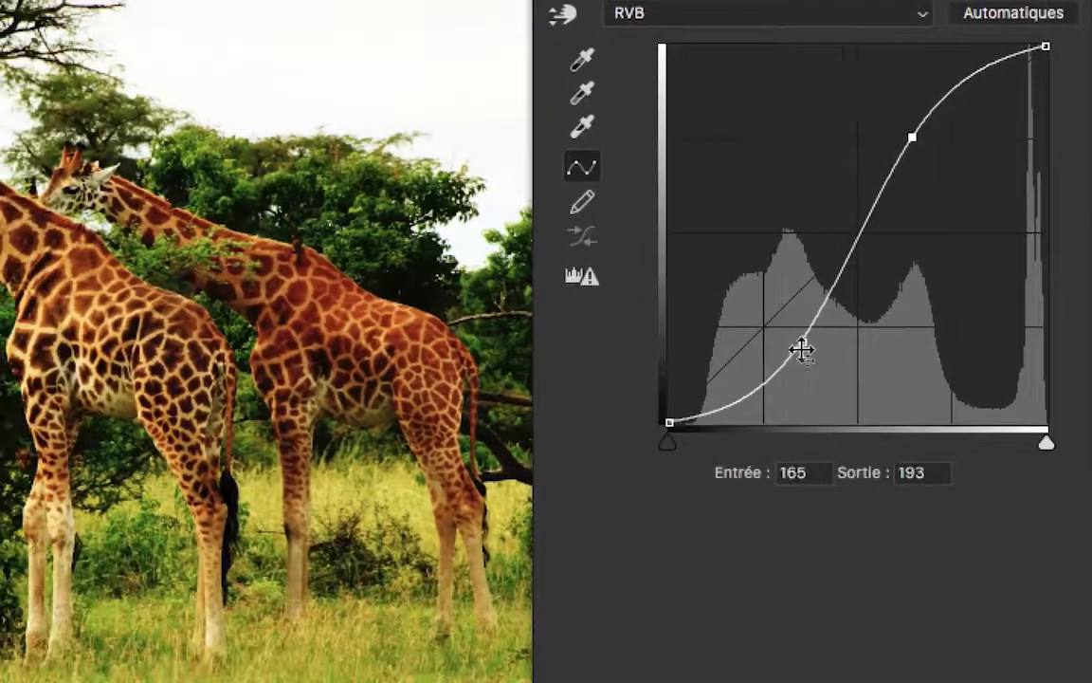
left_click_drag(801, 349, 811, 354)
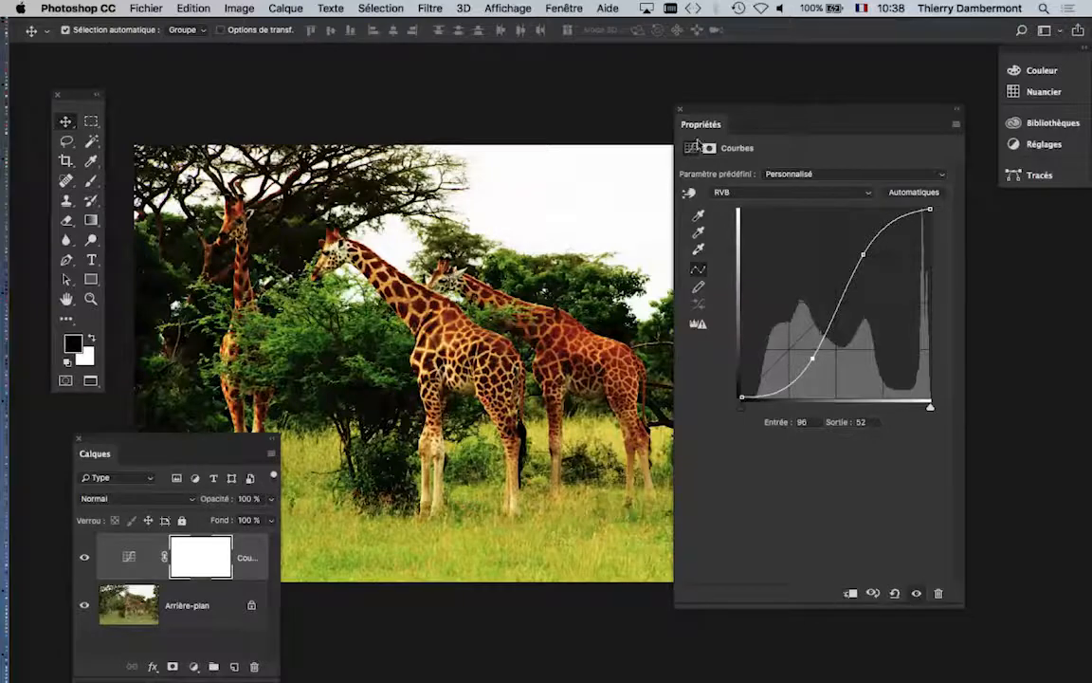
Step: Move the Propriétés panel aside and place the Calques panel next to the giraffes, with both layers accessible
left_click_drag(722, 112, 837, 479)
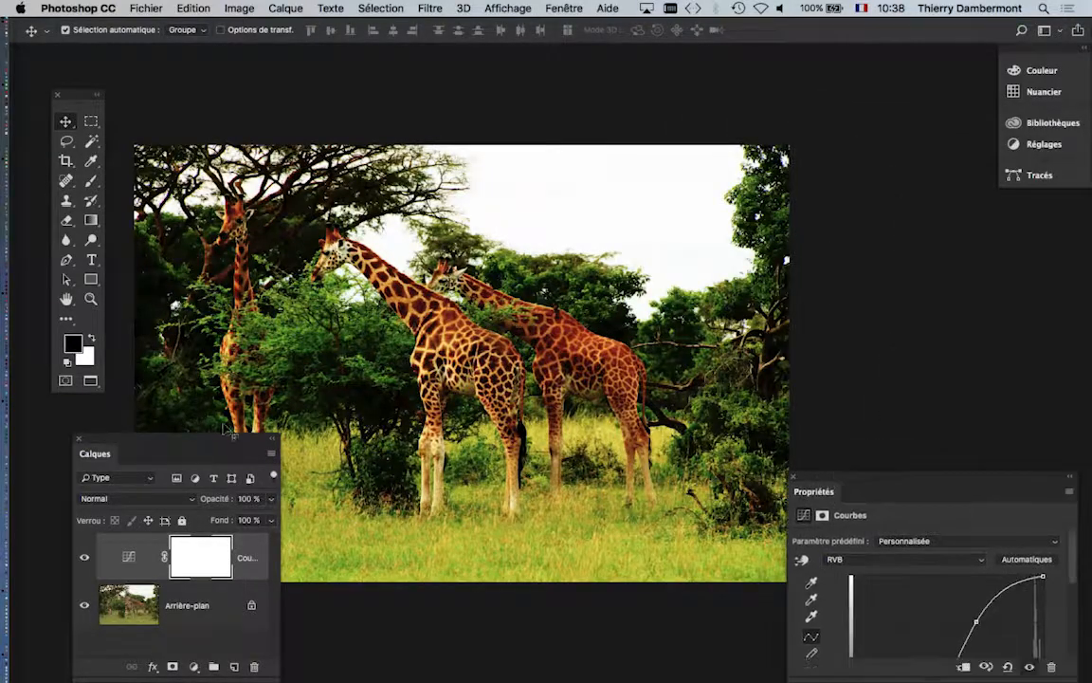
left_click_drag(180, 439, 717, 70)
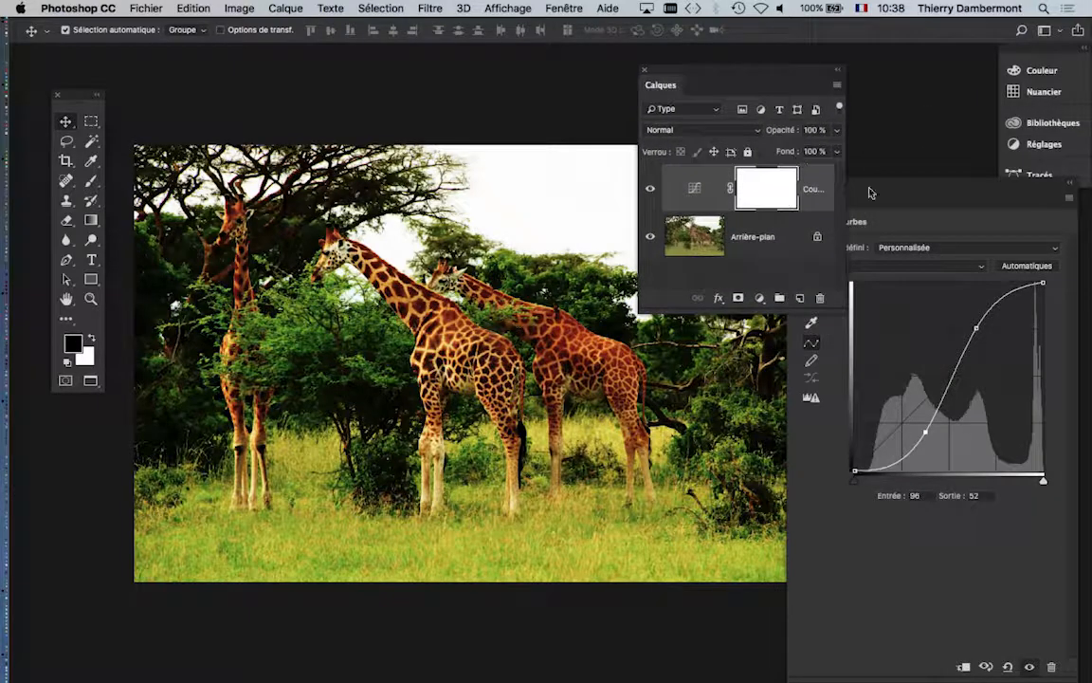
left_click_drag(886, 186, 994, 237)
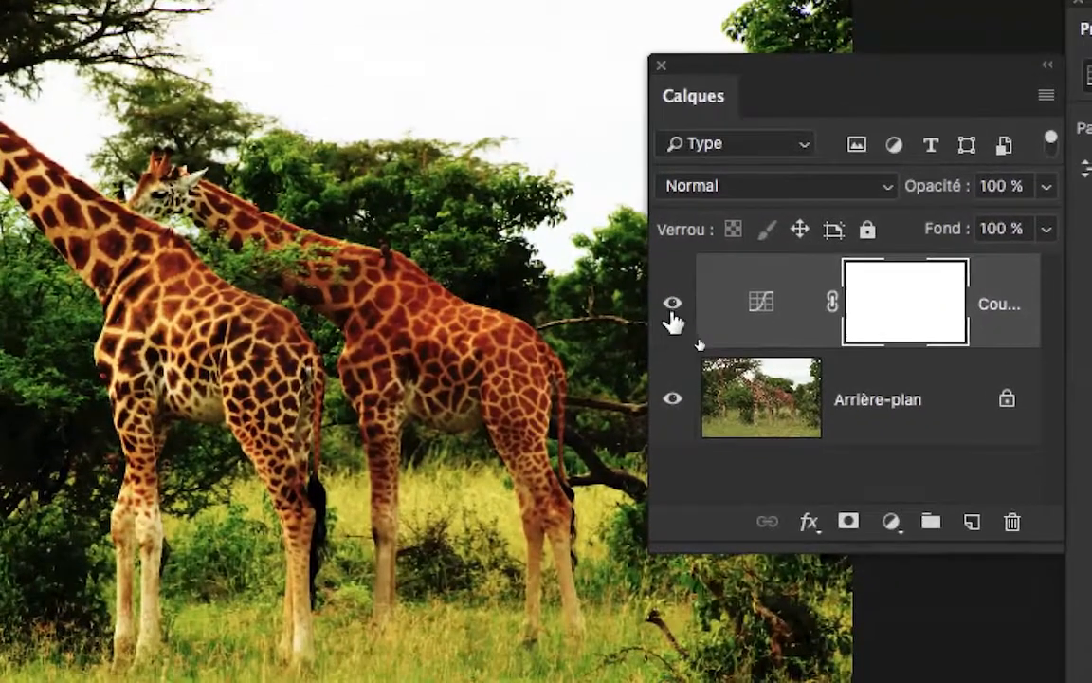
Step: Toggle the Courbes layer's visibility repeatedly to compare the photo with and without the correction, leaving the layer visible
left_click(622, 269)
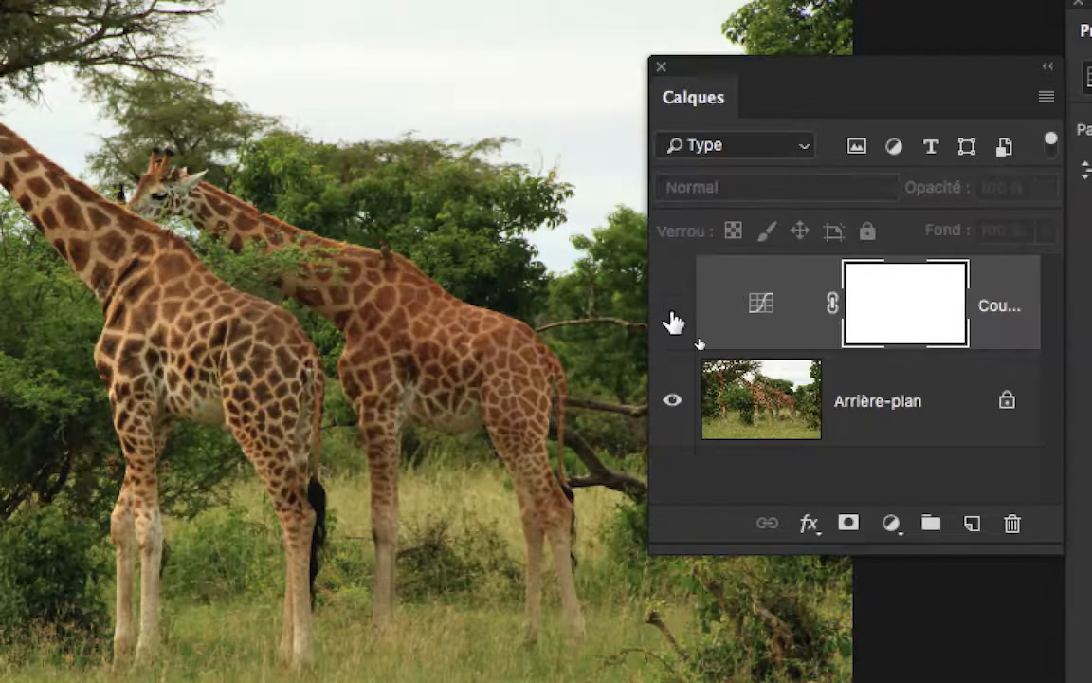
left_click(672, 317)
left_click(672, 317)
left_click(672, 317)
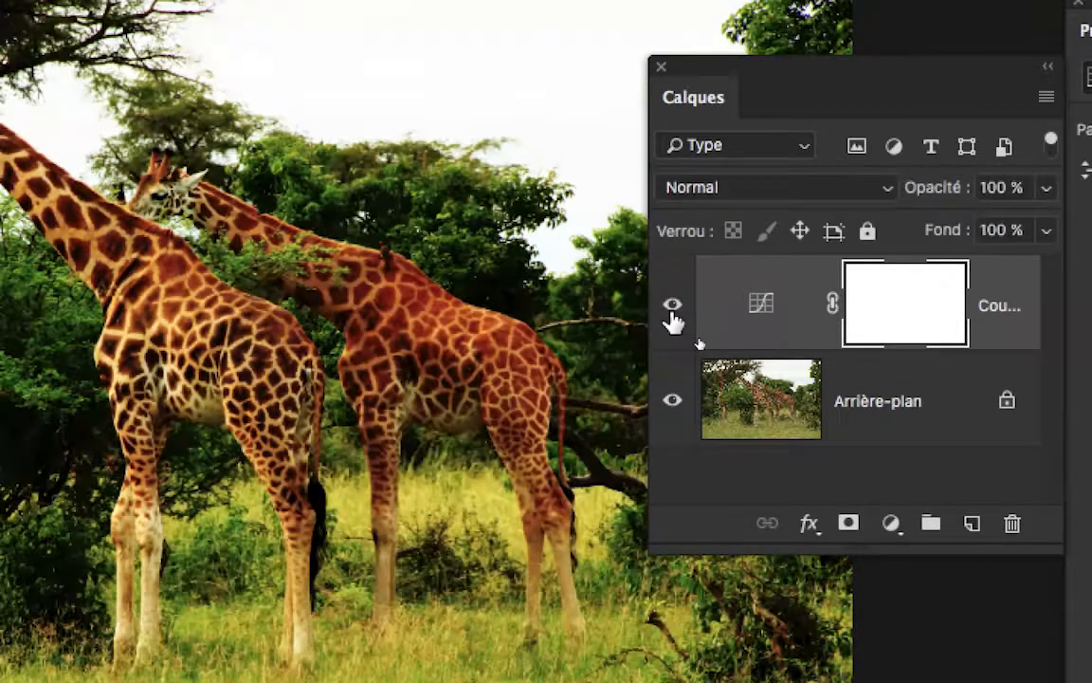
left_click(672, 317)
left_click(672, 317)
left_click(672, 318)
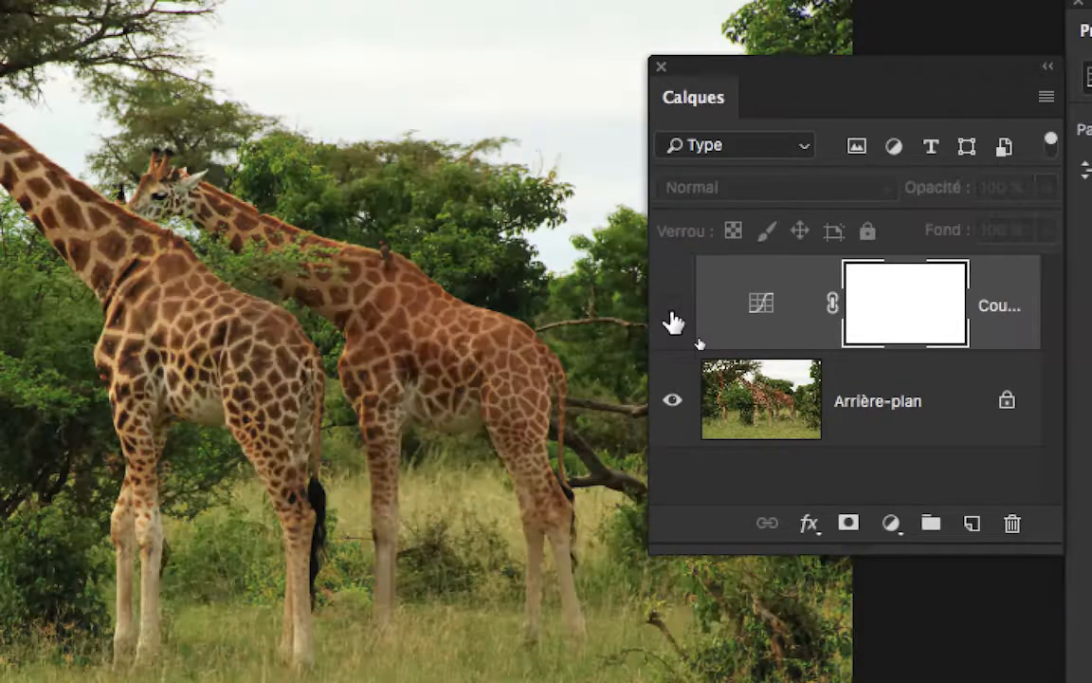
left_click(672, 317)
left_click(672, 318)
left_click(672, 318)
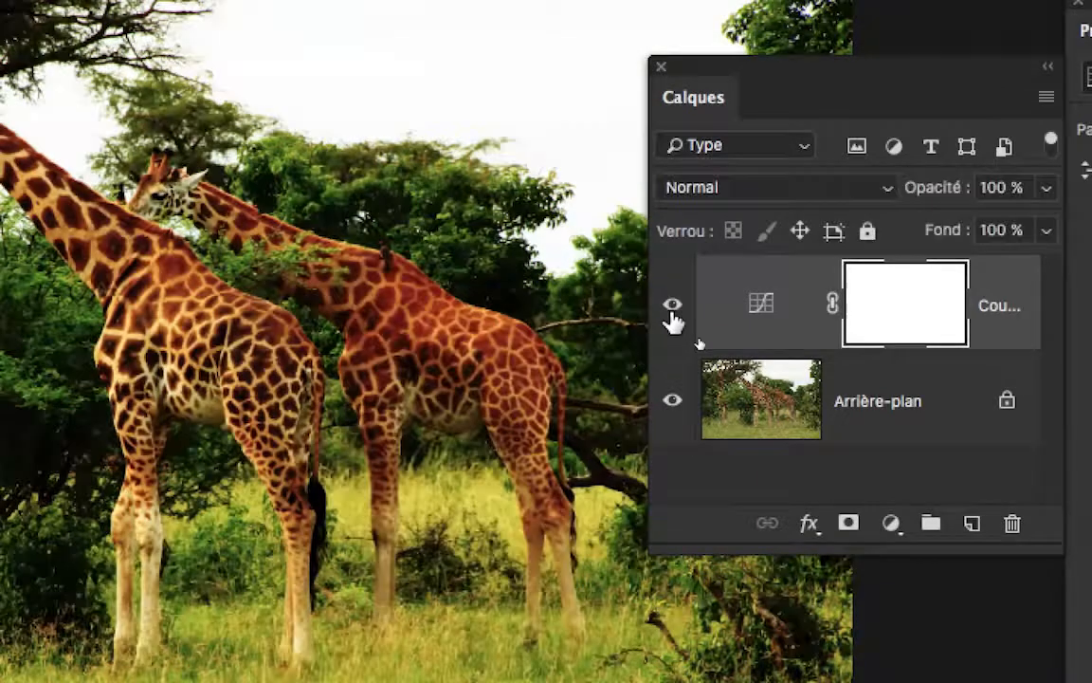
left_click(672, 318)
left_click(672, 318)
left_click(672, 318)
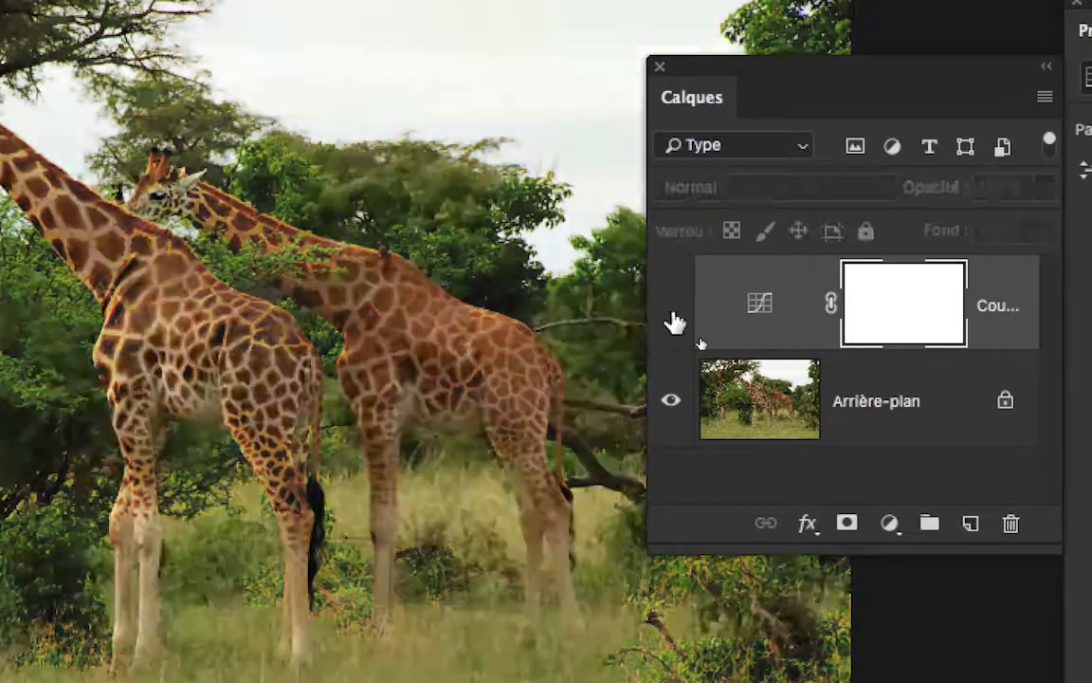
left_click(672, 317)
left_click(673, 318)
left_click(672, 317)
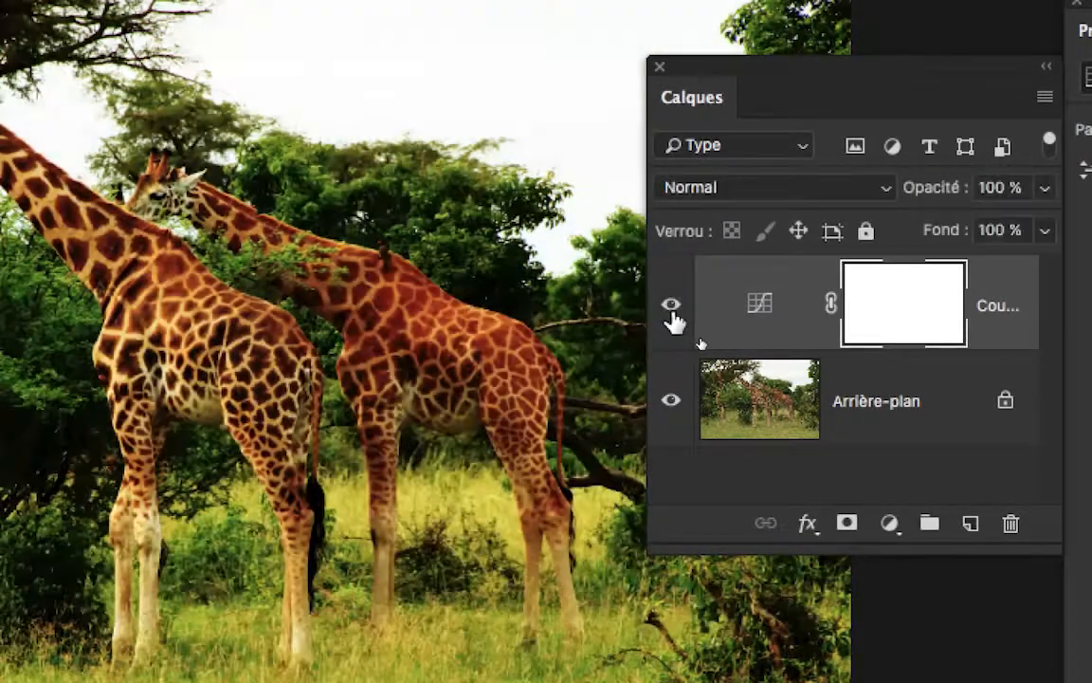
left_click(673, 320)
left_click(673, 320)
left_click(672, 319)
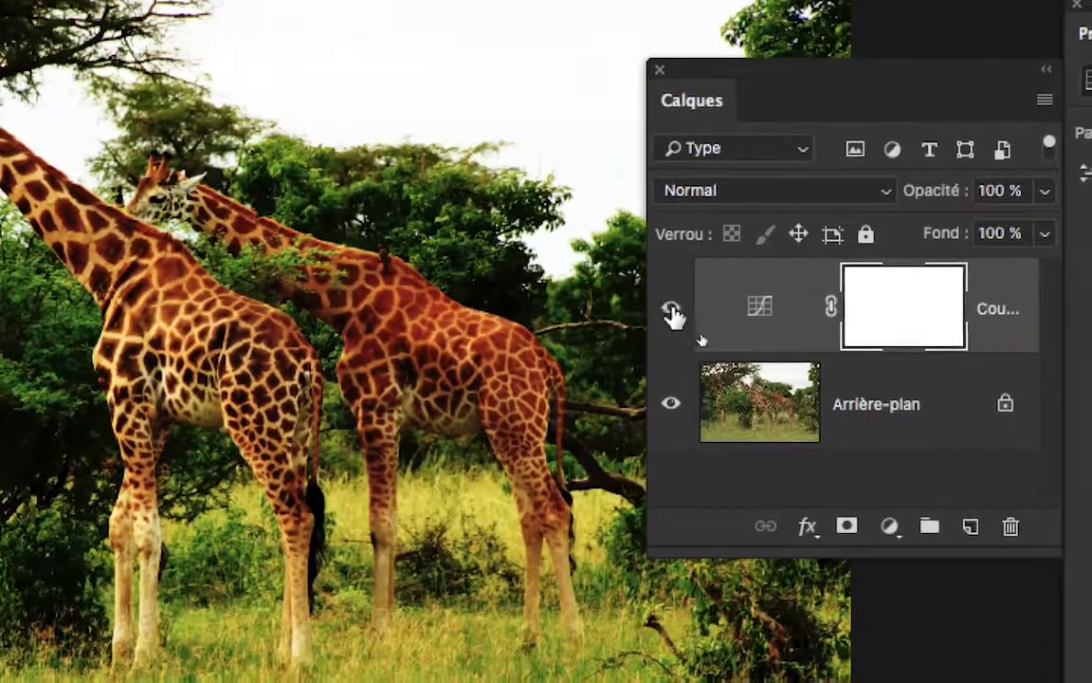
left_click(672, 318)
left_click(672, 318)
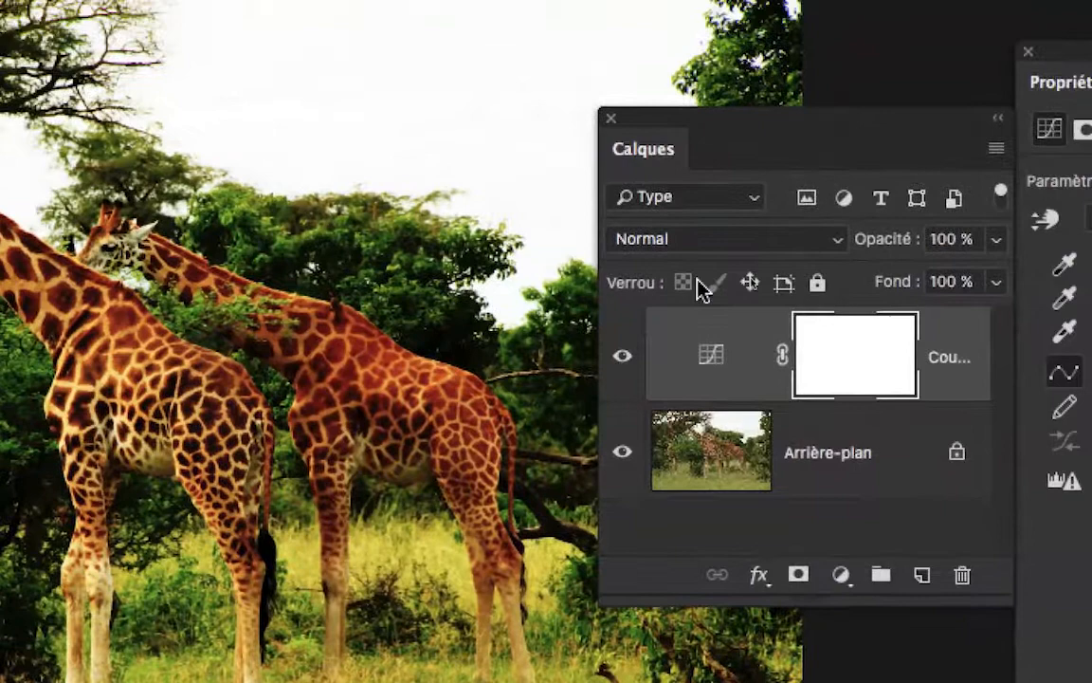
Step: Examine the blend modes available for the Courbes layer, keeping it set to Normal
left_click(774, 189)
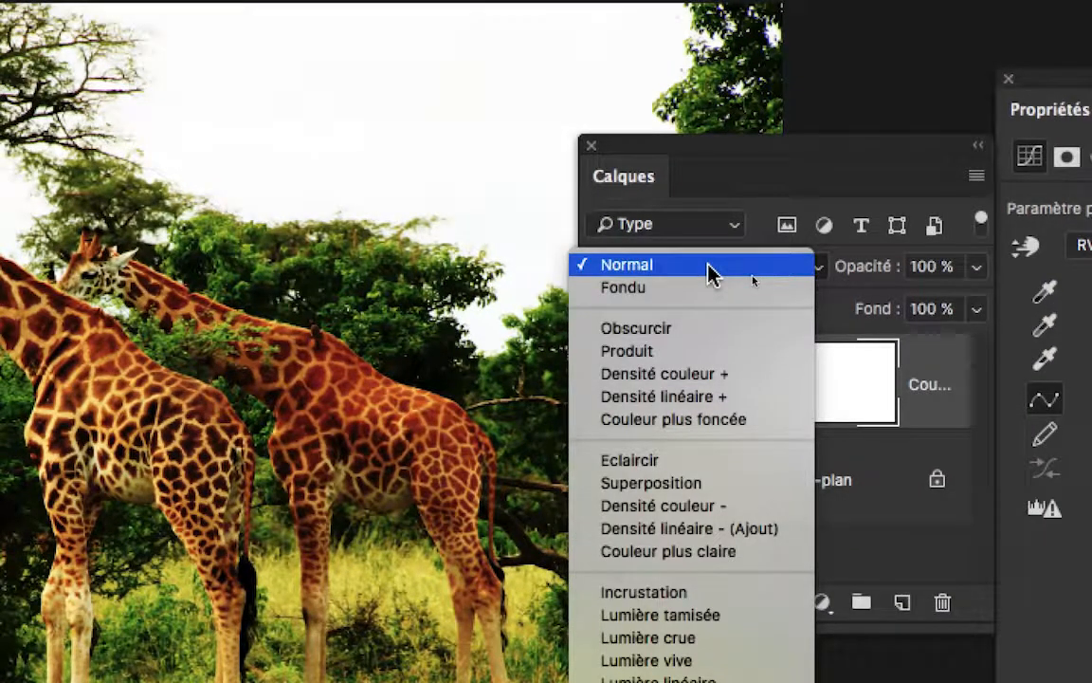
left_click(709, 267)
left_click(709, 267)
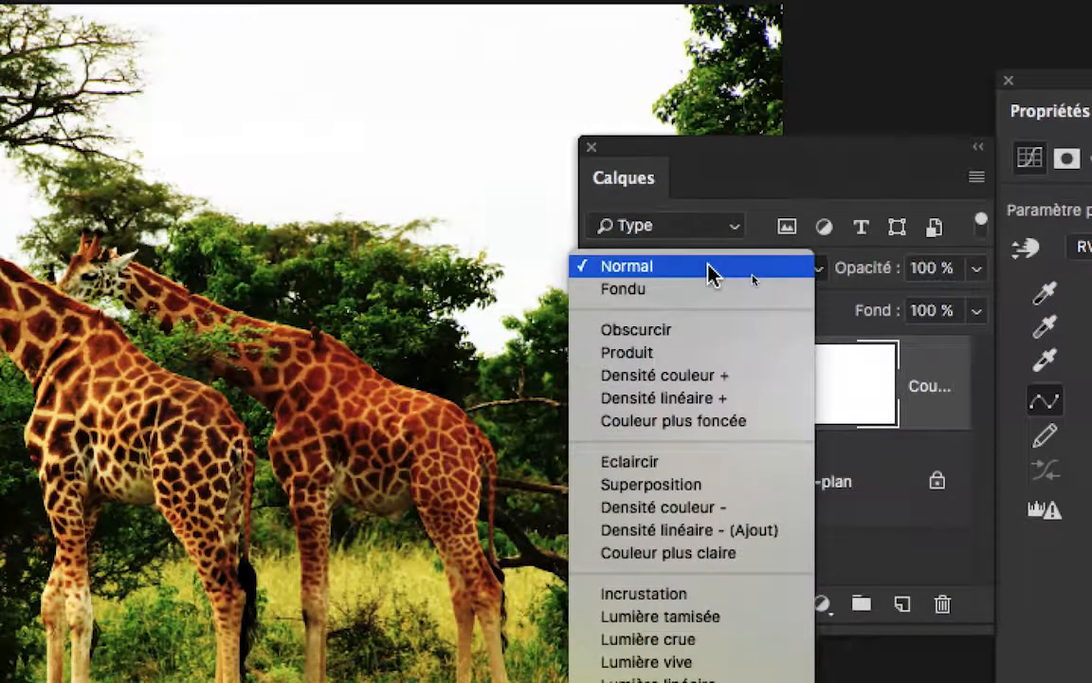
left_click(709, 267)
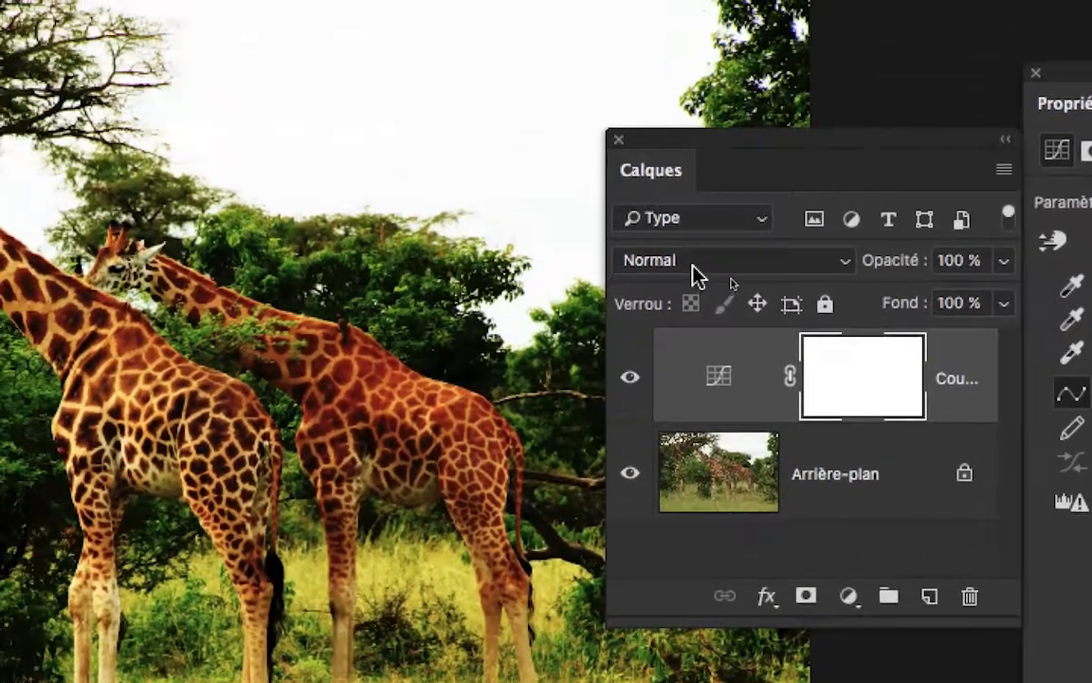
Step: Set the Courbes layer's blend mode to Luminosité and bring the Propriétés panel fully into view
left_click(669, 196)
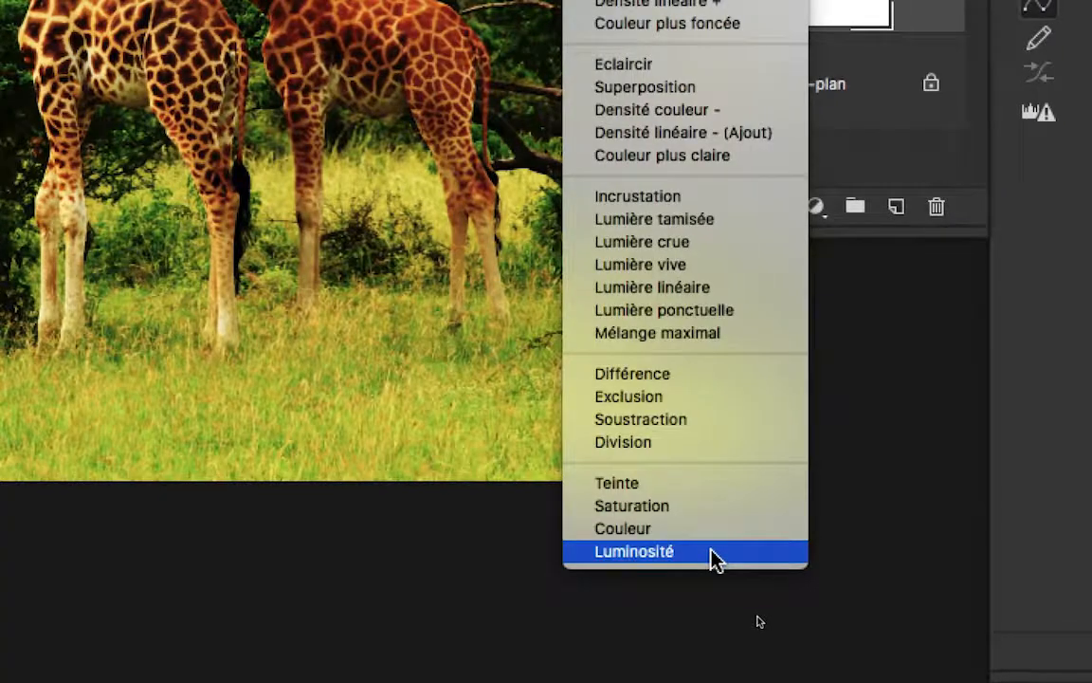
left_click(715, 560)
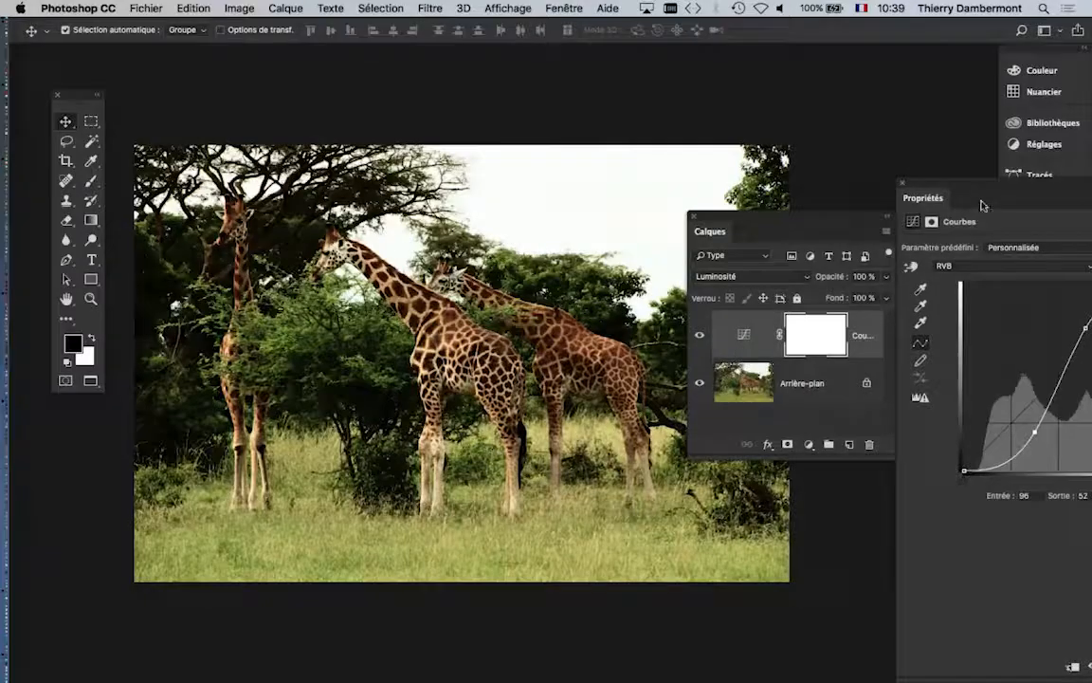
left_click_drag(982, 204, 664, 88)
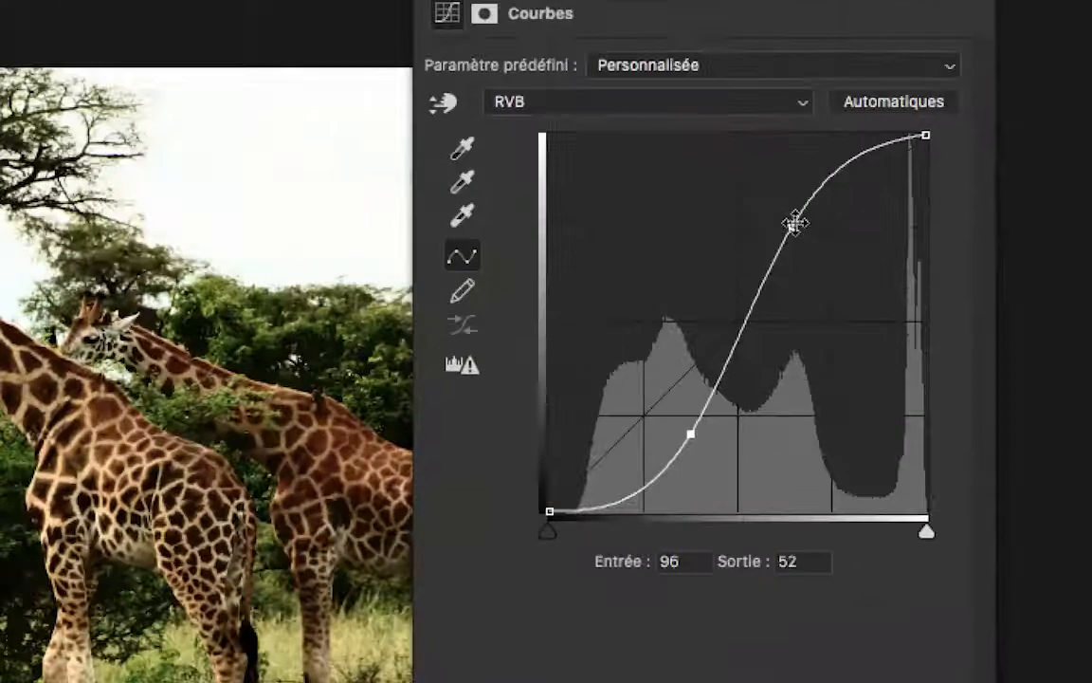
Step: Rework the RVB curve's two contrast points, placing the upper one at Entrée 156, Sortie 191 and the lower one at Entrée 96, Sortie 65
mouse_move(796, 224)
left_mouse_down()
mouse_move(798, 249)
mouse_move(783, 217)
left_mouse_up()
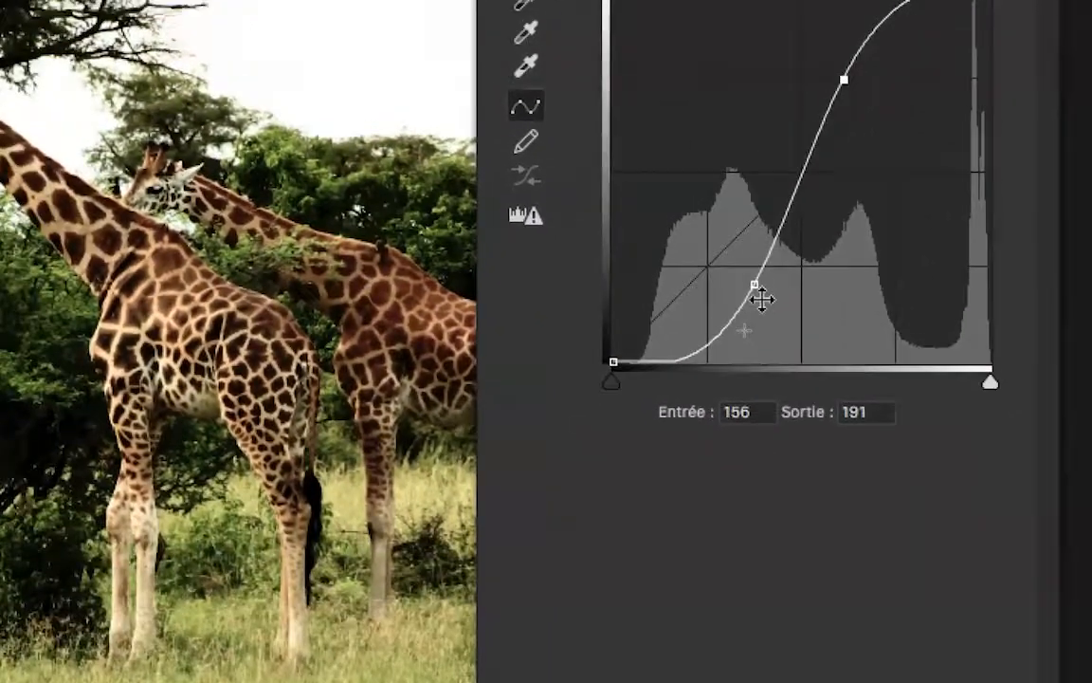
left_click_drag(700, 431, 711, 437)
left_click_drag(764, 294, 752, 273)
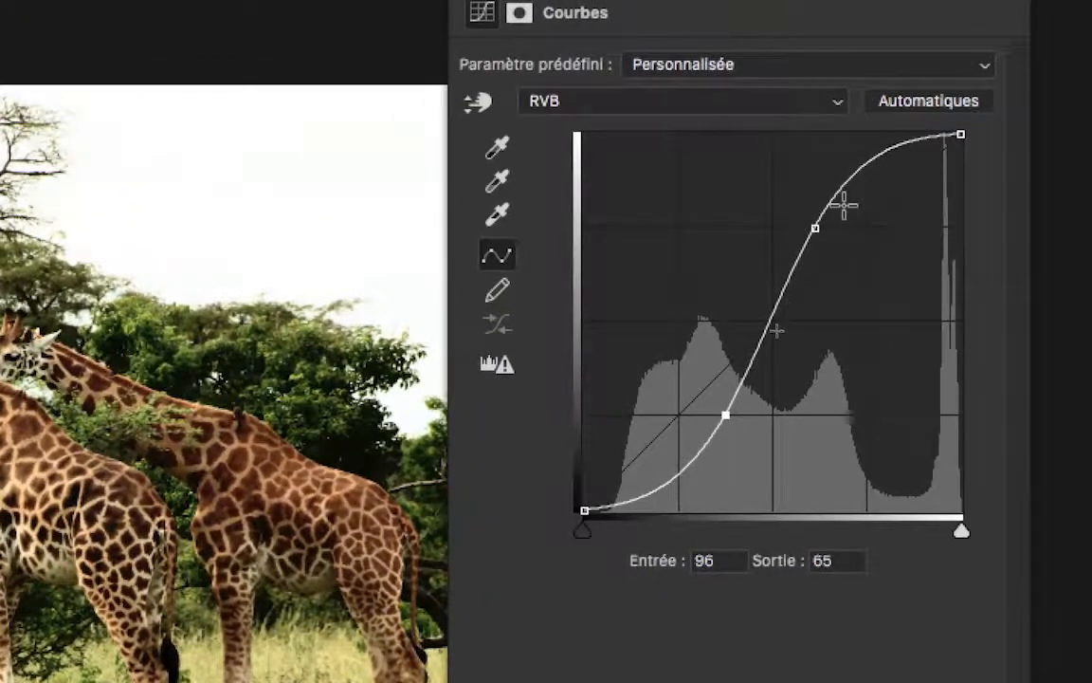
Step: Add a shadow point to the RVB curve and adjust it to Entrée 56, Sortie 36 to bring back detail in the dark areas
left_click_drag(671, 468, 656, 456)
left_click_drag(779, 296, 793, 319)
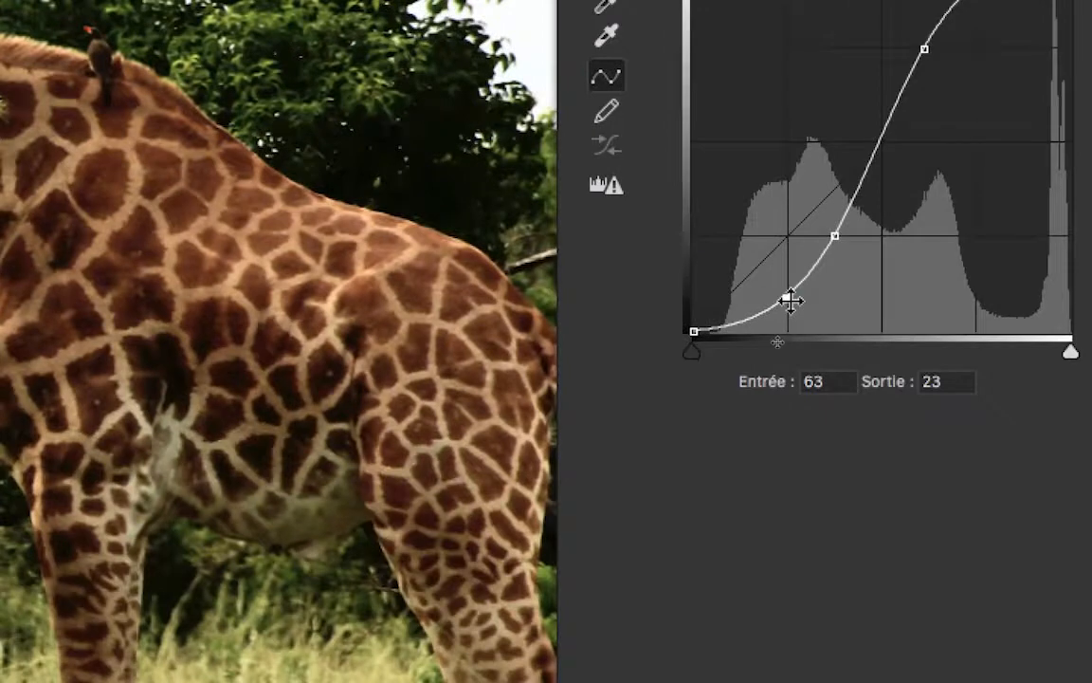
left_click_drag(1019, 403, 991, 368)
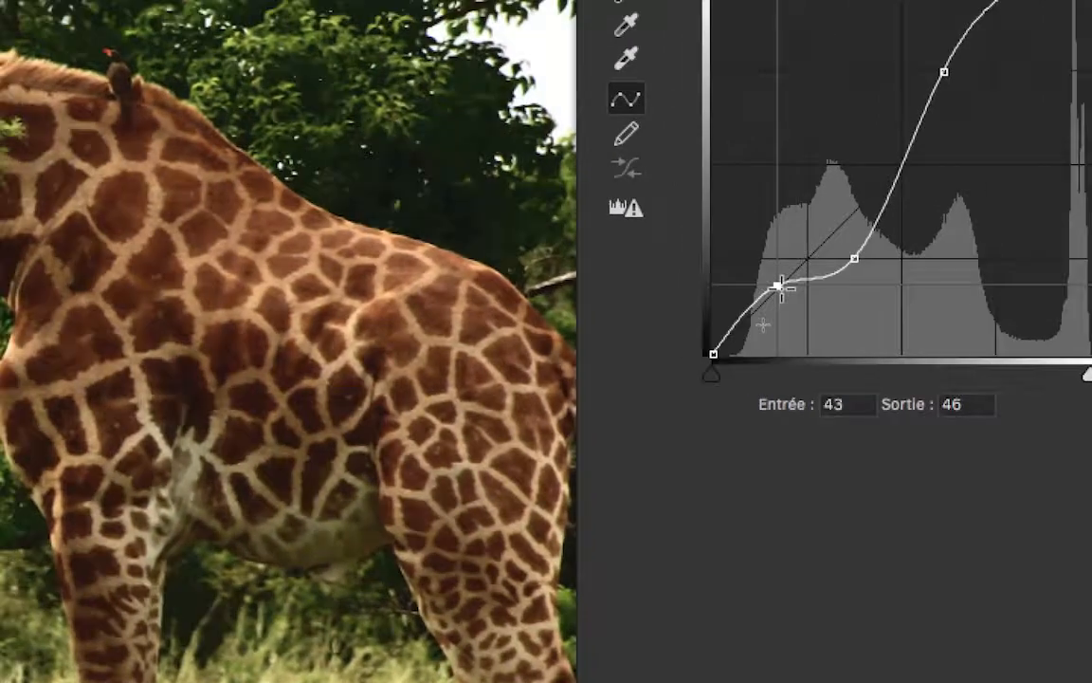
mouse_move(781, 287)
left_mouse_down()
mouse_move(799, 314)
mouse_move(786, 294)
left_mouse_up()
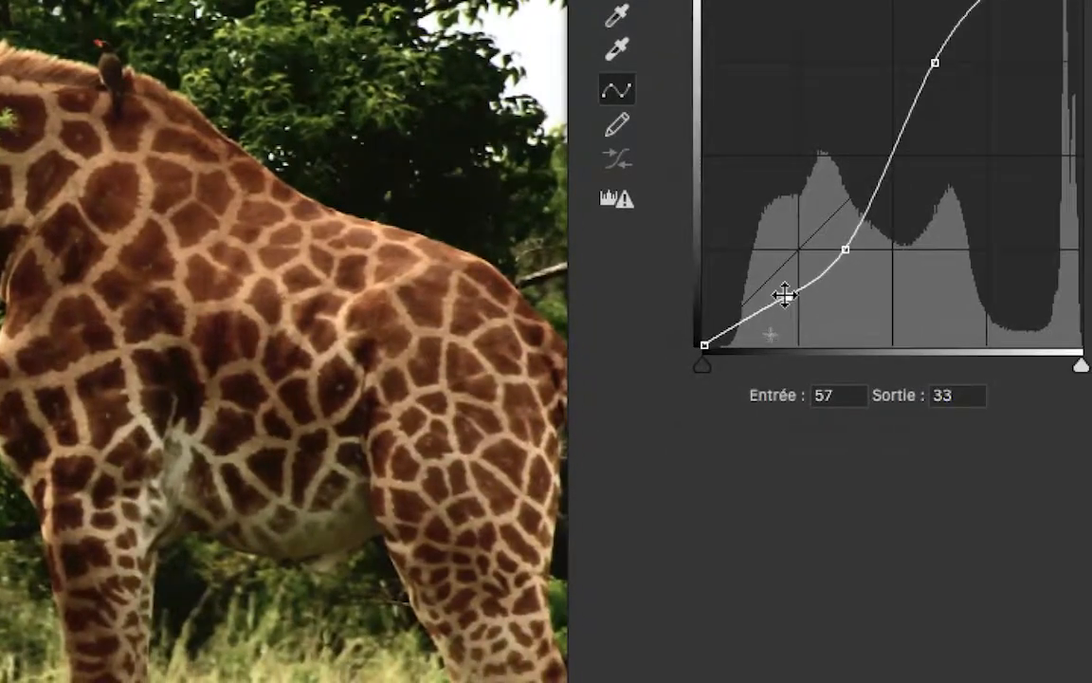
left_click_drag(985, 367, 986, 375)
left_click_drag(785, 300, 787, 293)
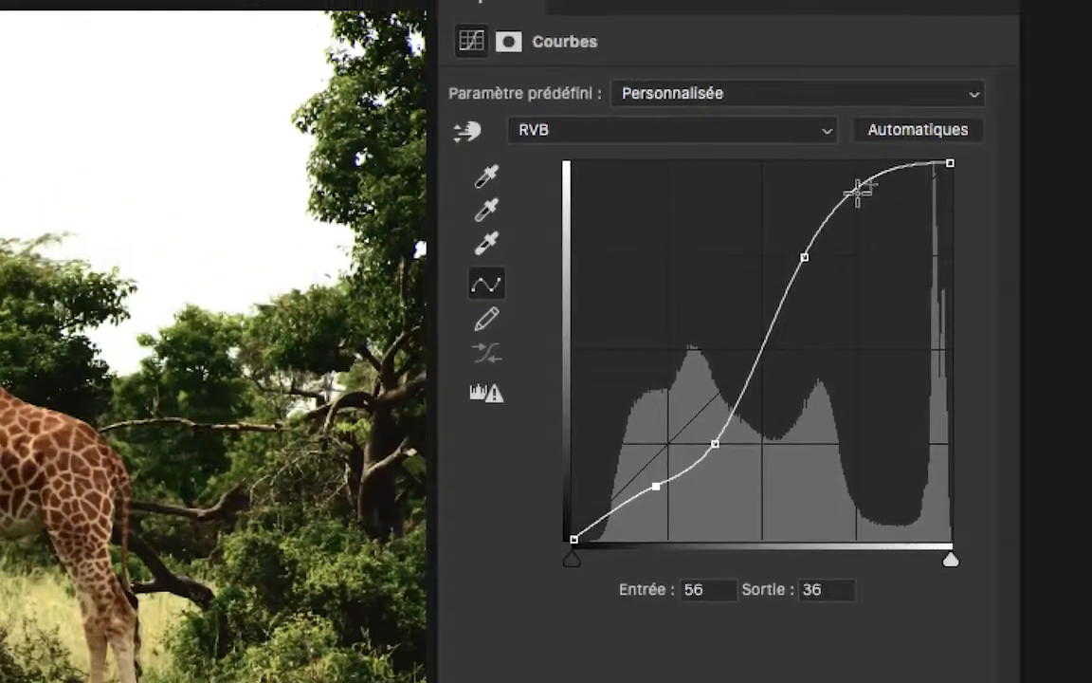
Step: Add a highlight point to the RVB curve and lower it to Entrée 217, Sortie 221 to recover the sky
mouse_move(857, 193)
left_mouse_down()
mouse_move(887, 220)
mouse_move(849, 172)
mouse_move(866, 205)
mouse_move(861, 172)
mouse_move(871, 185)
left_mouse_up()
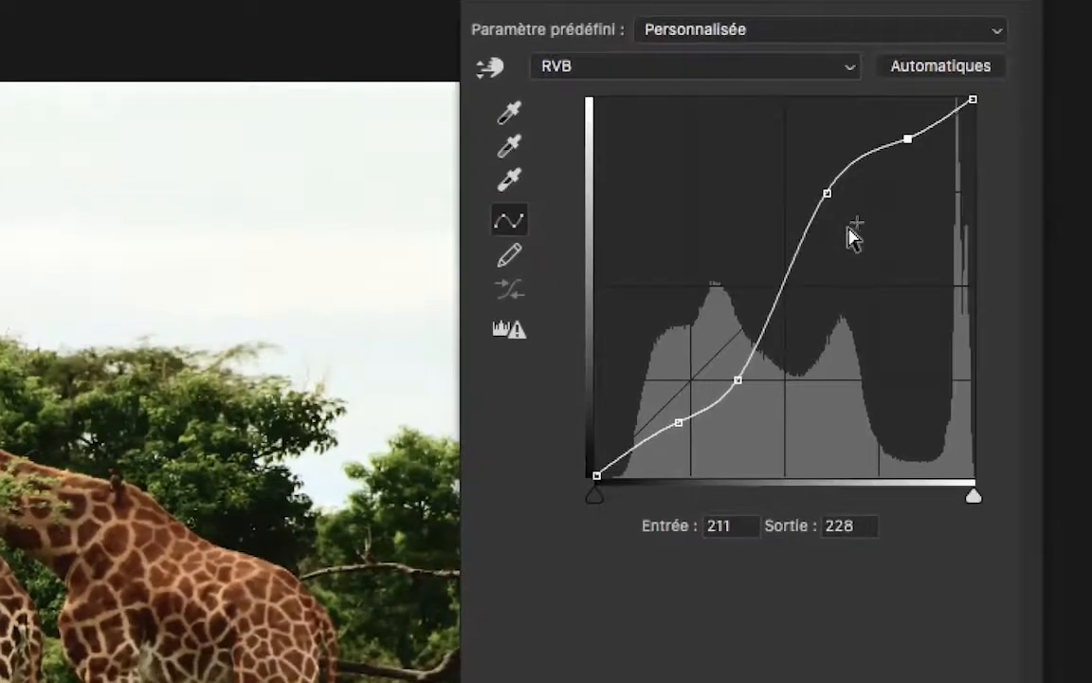
mouse_move(907, 139)
left_mouse_down()
mouse_move(902, 123)
mouse_move(912, 147)
mouse_move(908, 136)
left_mouse_up()
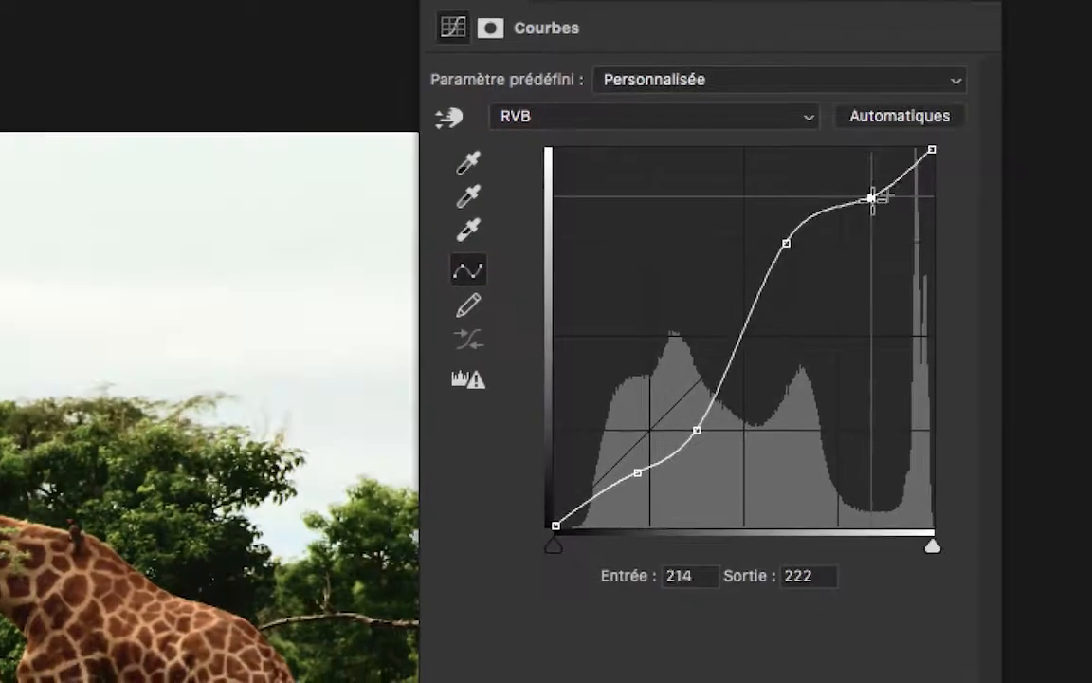
left_click_drag(870, 193, 878, 202)
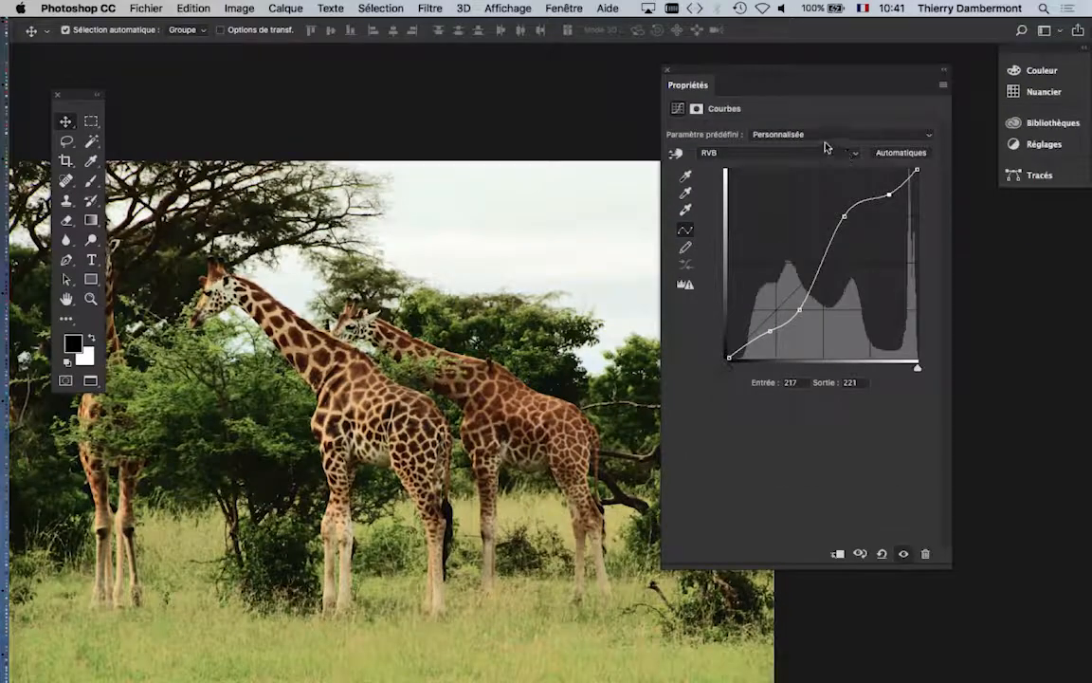
Step: Fine-tune the curve's upper points, set the lower midtone point to Entrée 99, Sortie 61, and move the Propriétés panel clear of the Calques panel
left_click_drag(784, 82, 885, 73)
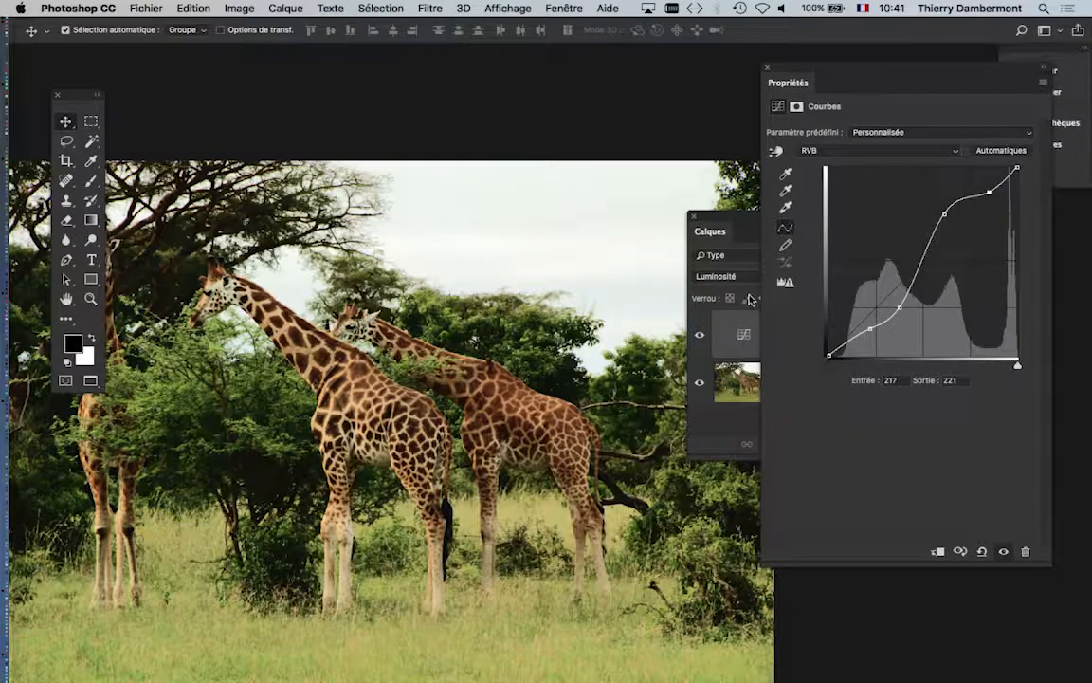
left_click_drag(992, 193, 948, 222)
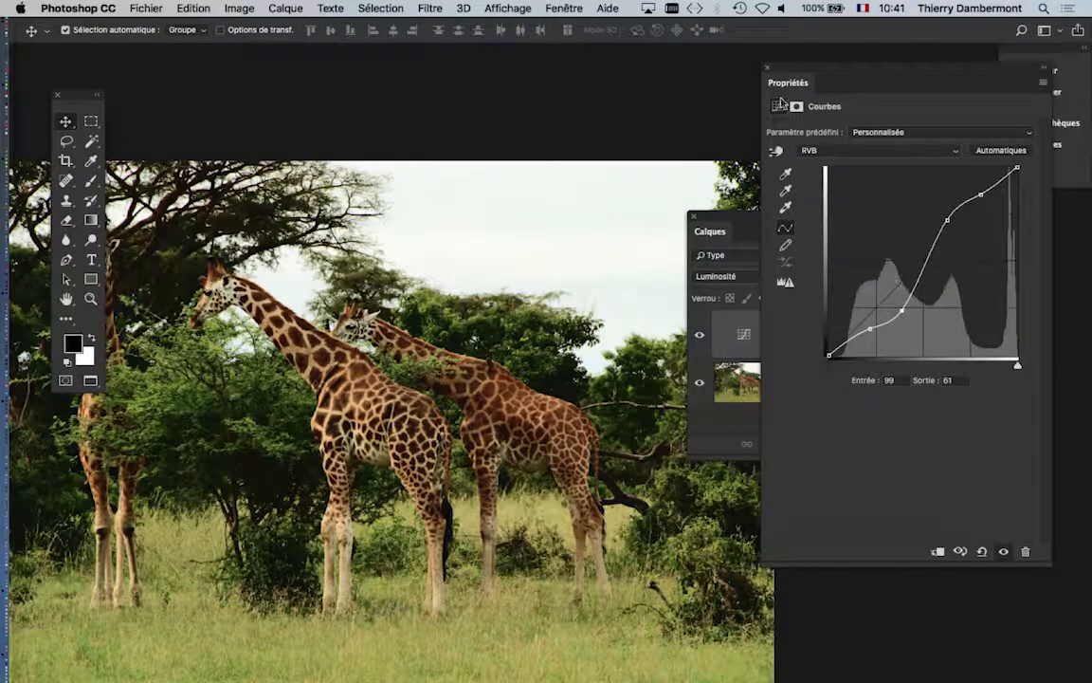
left_click_drag(783, 68, 949, 115)
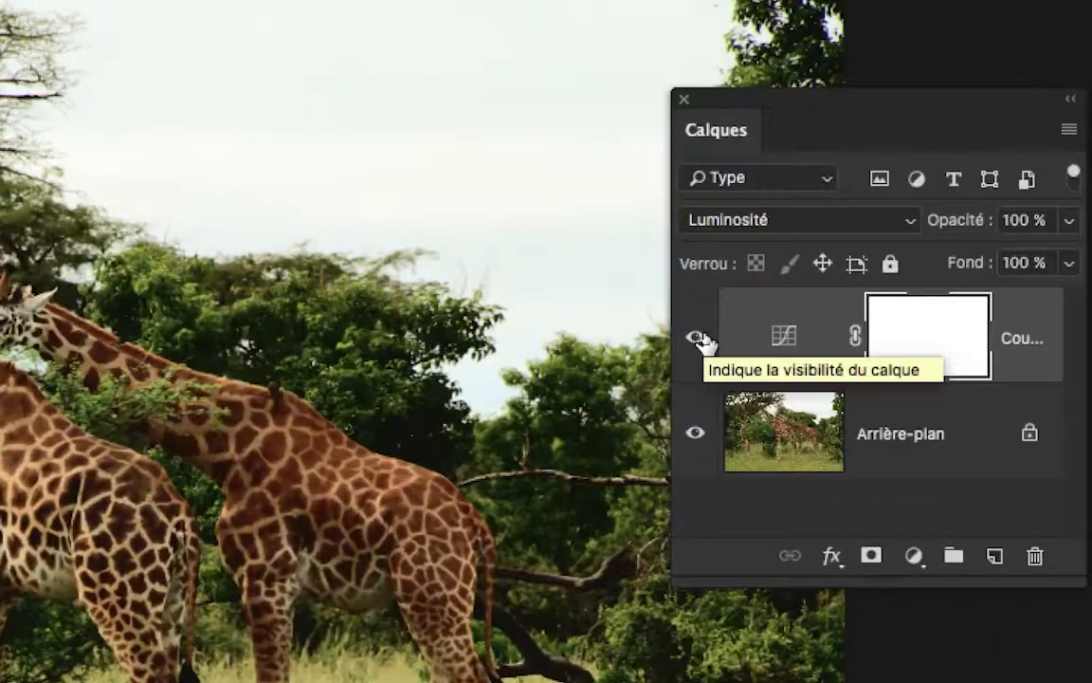
Step: Toggle the Courbes layer's visibility several times to compare the giraffes with and without the refined correction, leaving the layer visible
left_click(702, 336)
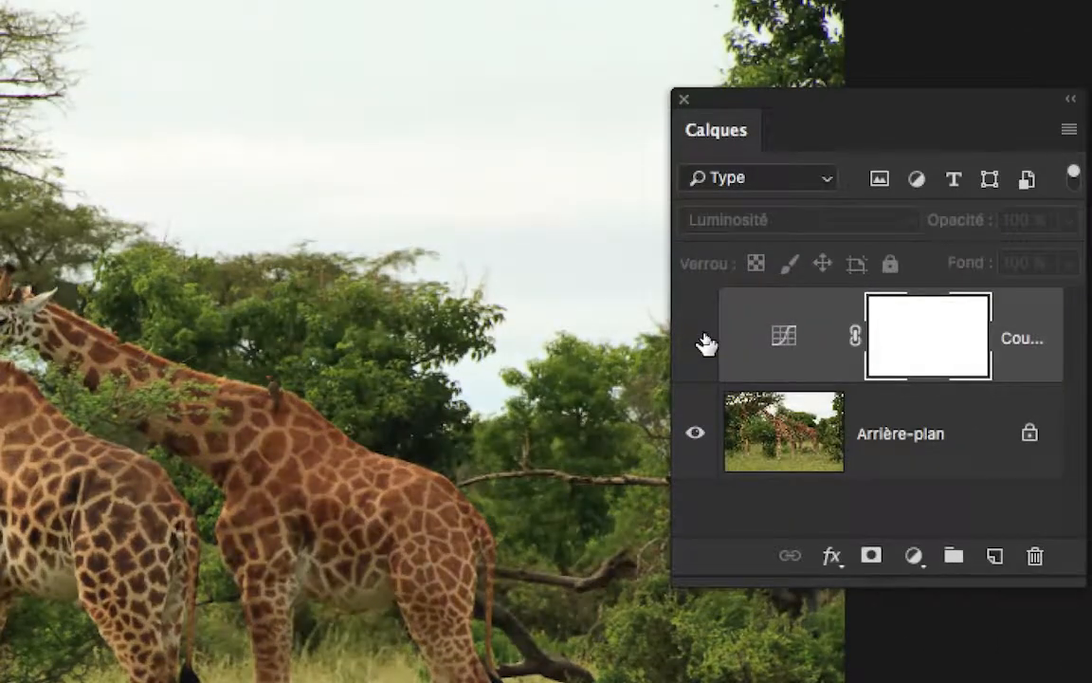
left_click(701, 341)
left_click(702, 342)
left_click(702, 341)
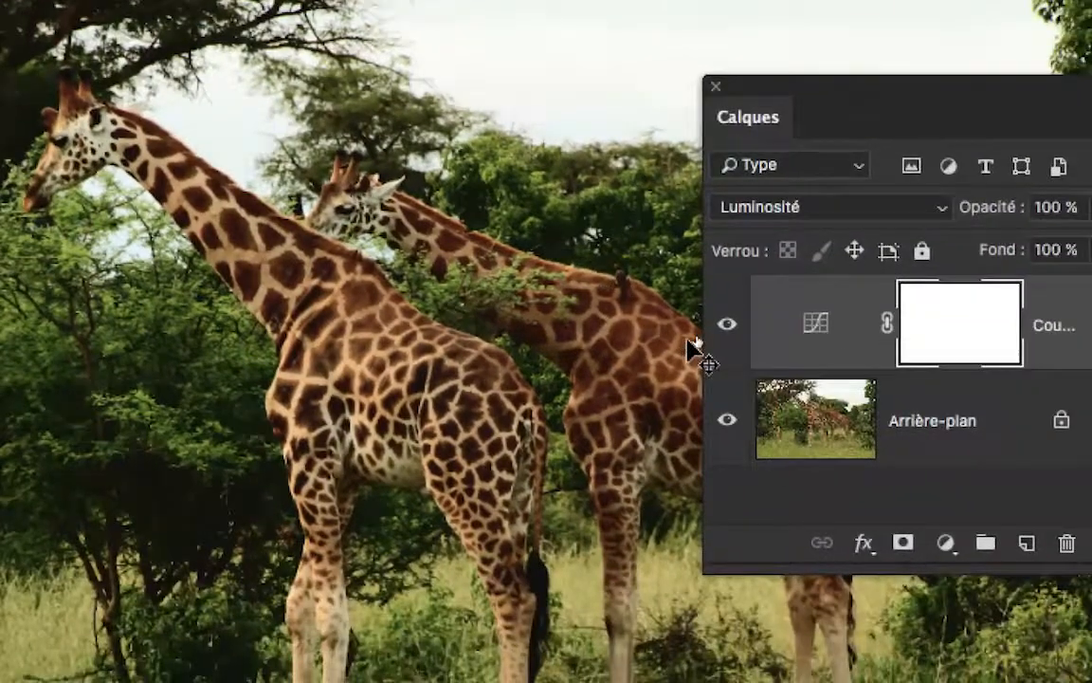
left_click(727, 327)
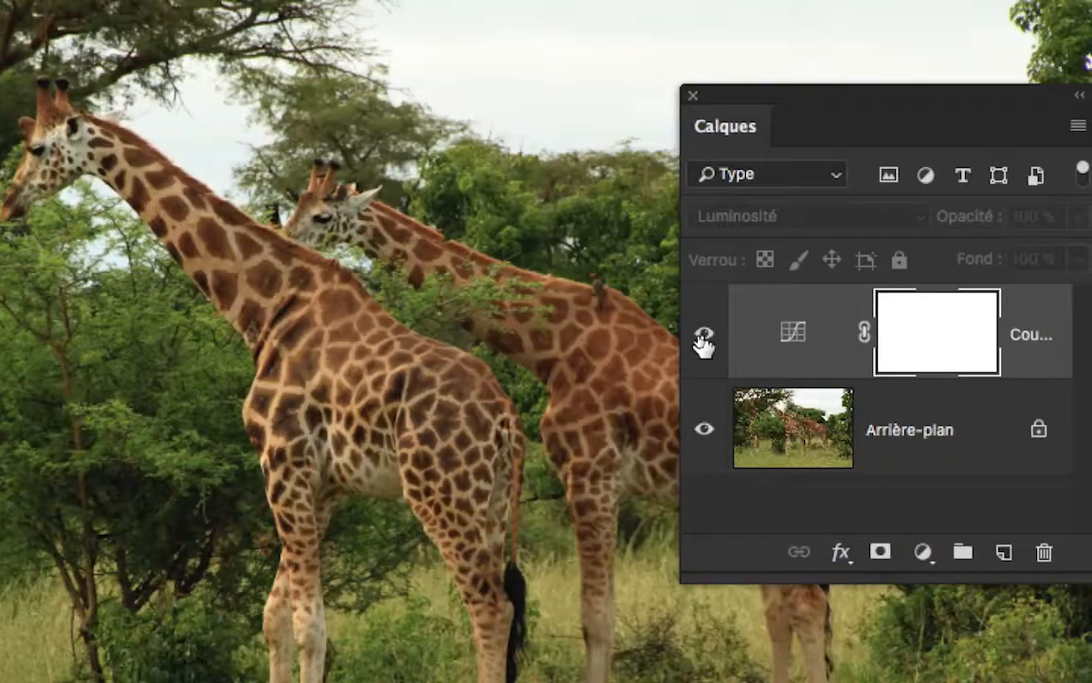
left_click(726, 327)
left_click(726, 327)
left_click(727, 327)
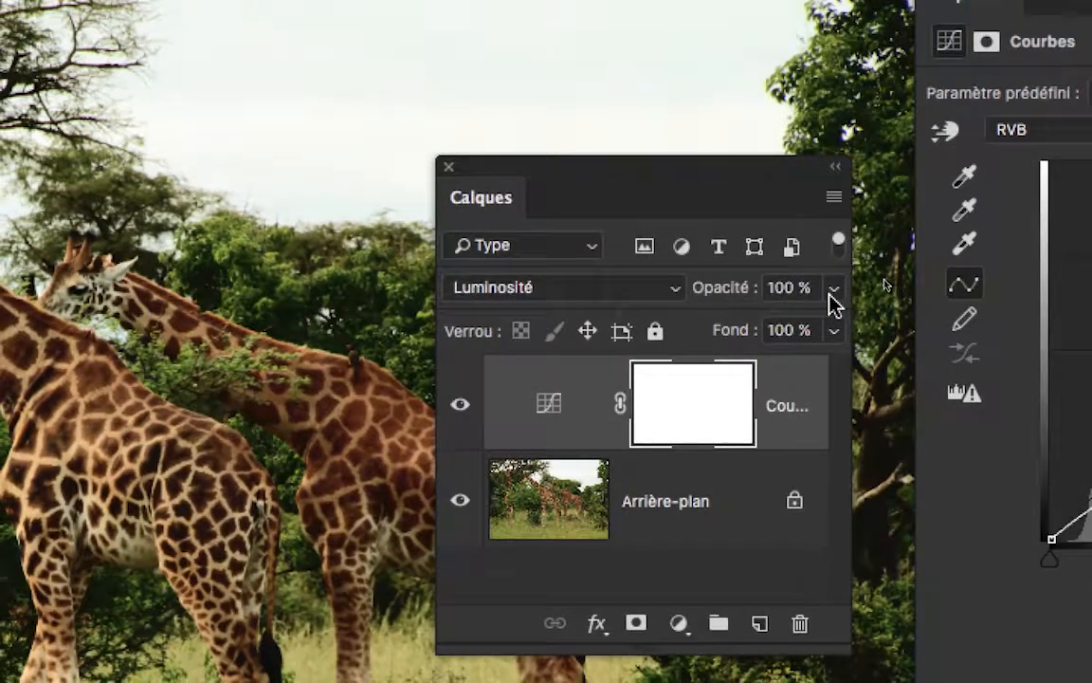
Step: Try the Courbes layer at reduced opacity, including 82 %, and return it to 100 %
left_click(830, 294)
left_click_drag(794, 295, 847, 313)
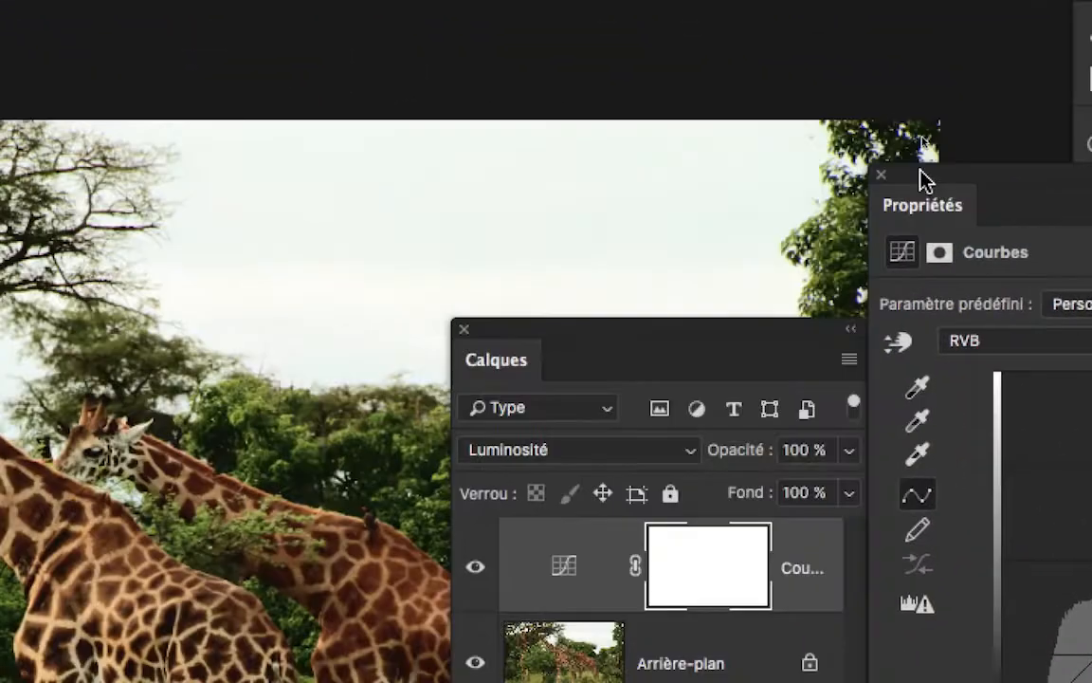
left_click(848, 450)
left_click_drag(846, 485, 822, 494)
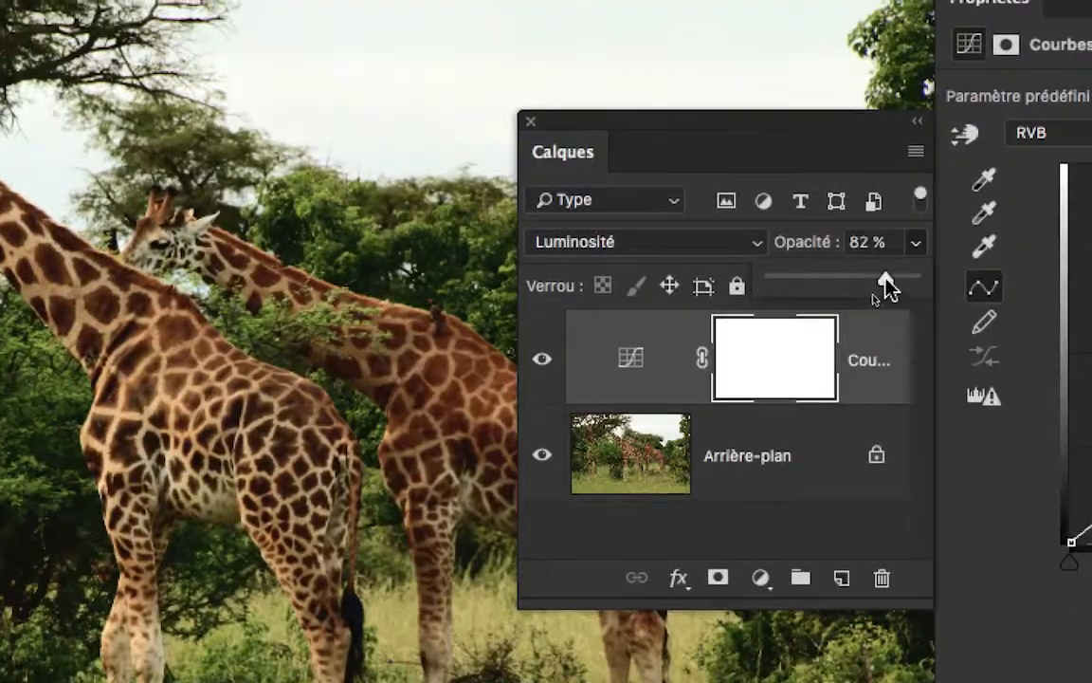
mouse_move(886, 284)
left_mouse_down()
mouse_move(924, 281)
mouse_move(897, 273)
mouse_move(906, 285)
left_mouse_up()
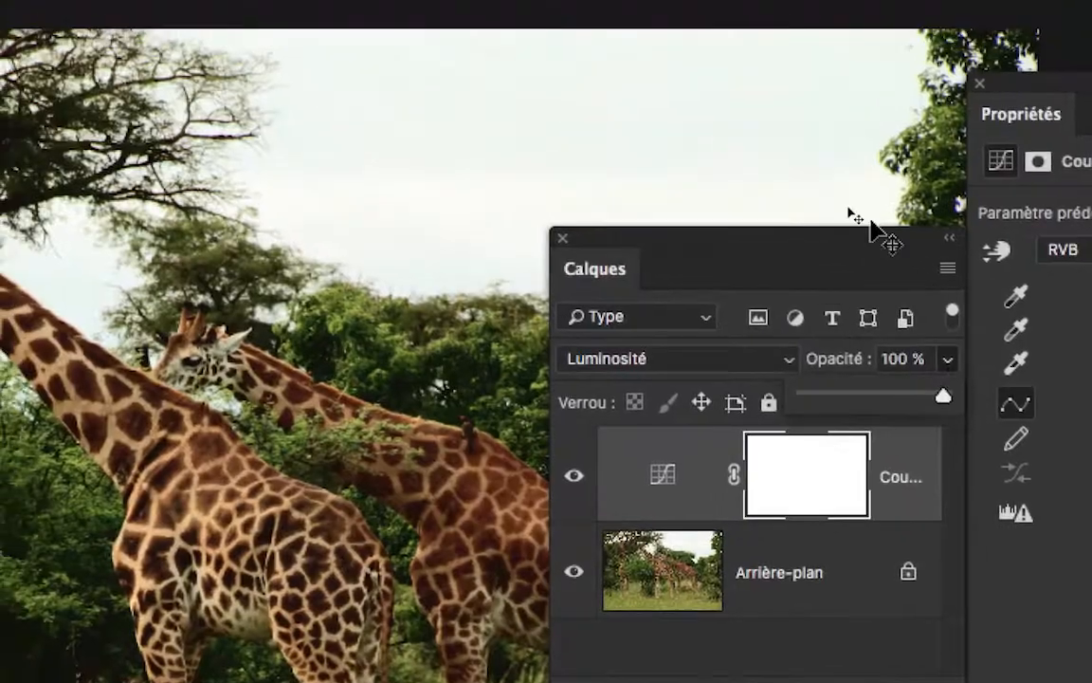
left_click(823, 119)
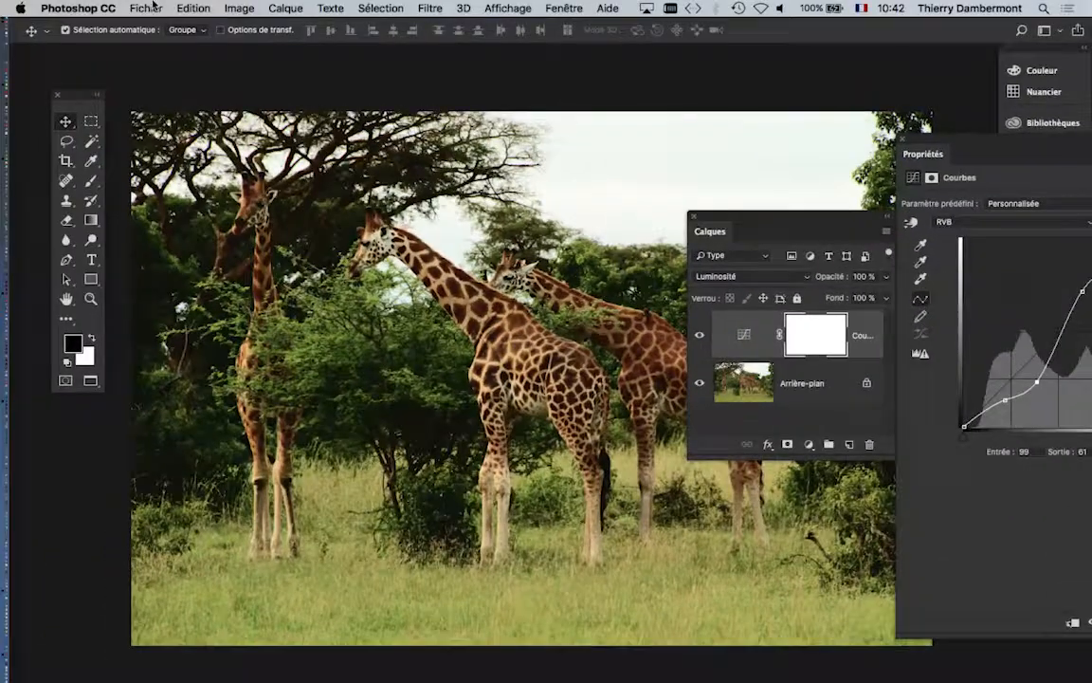
Step: Save the edited giraffe document
left_click(152, 7)
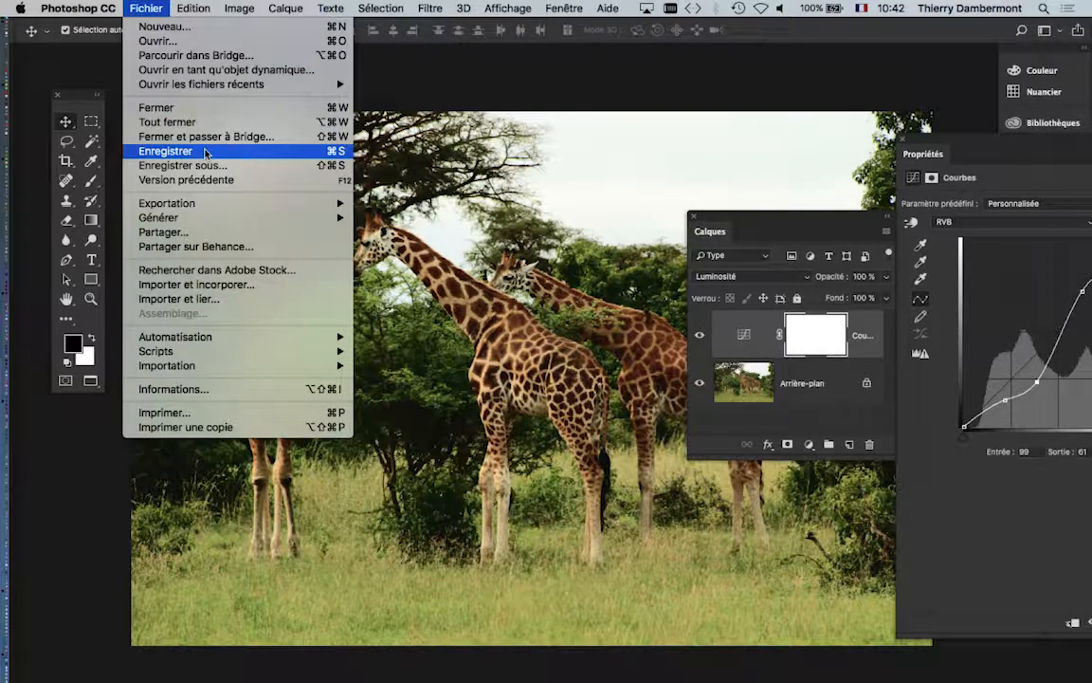
Step: Save the giraffe photo, switch to InDesign and update the modified Murchison_Falls_Giraffe.psd link
left_click(205, 152)
key("super+Tab")
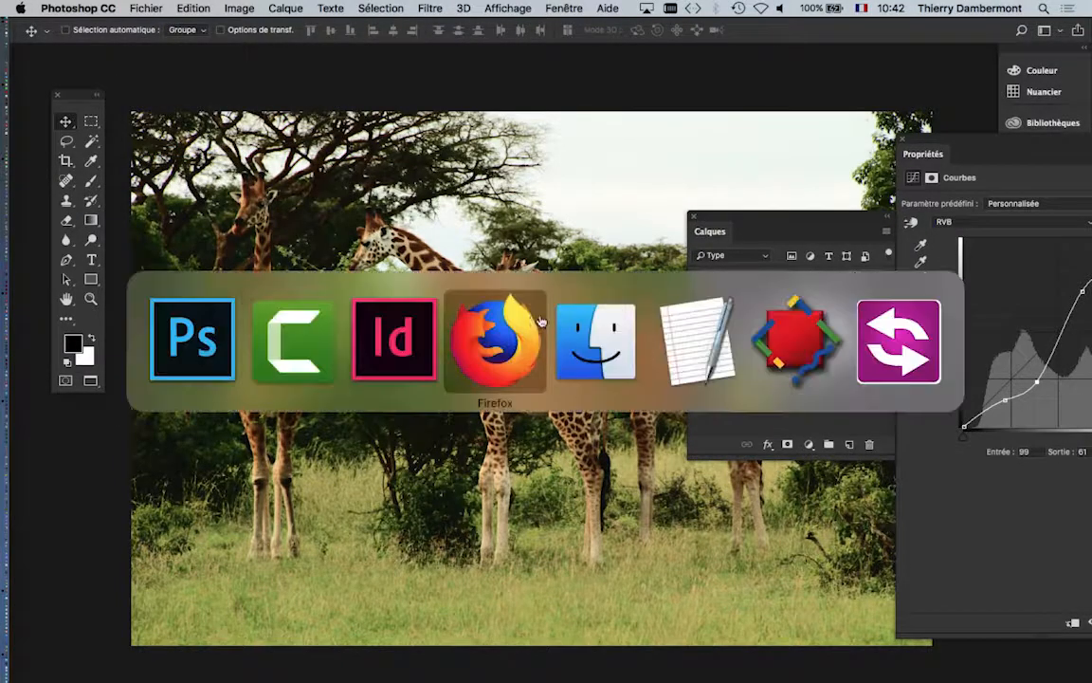
left_click(421, 341)
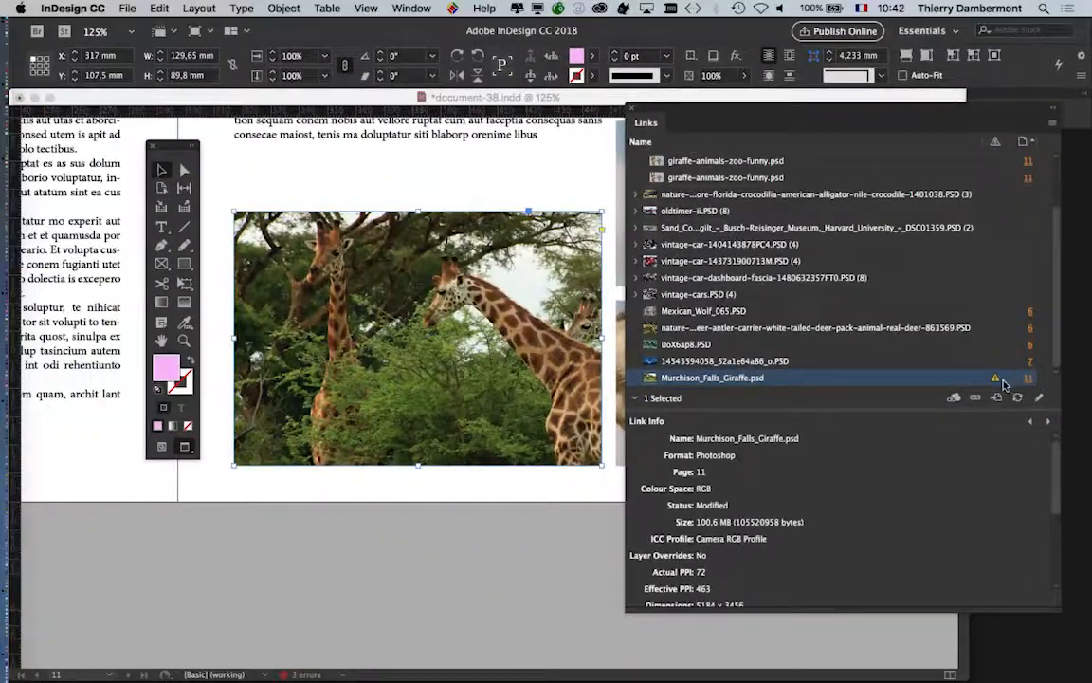
double_click(998, 379)
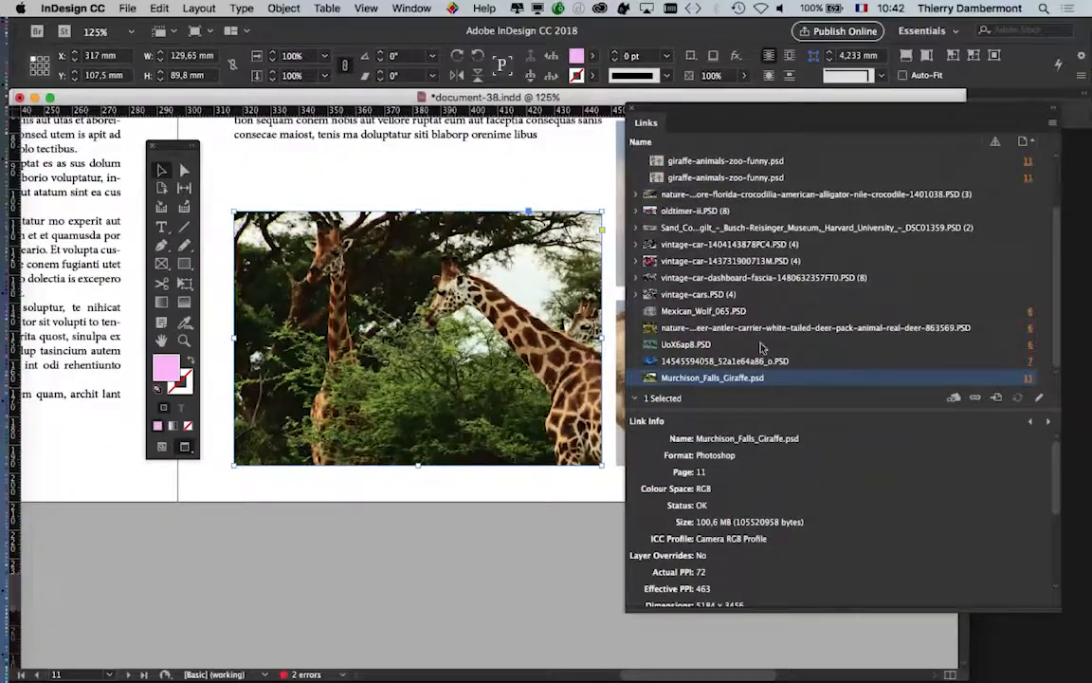
Step: Switch to Photoshop, hide the curves adjustment layer above the giraffe photo and save the file
key("super+Tab")
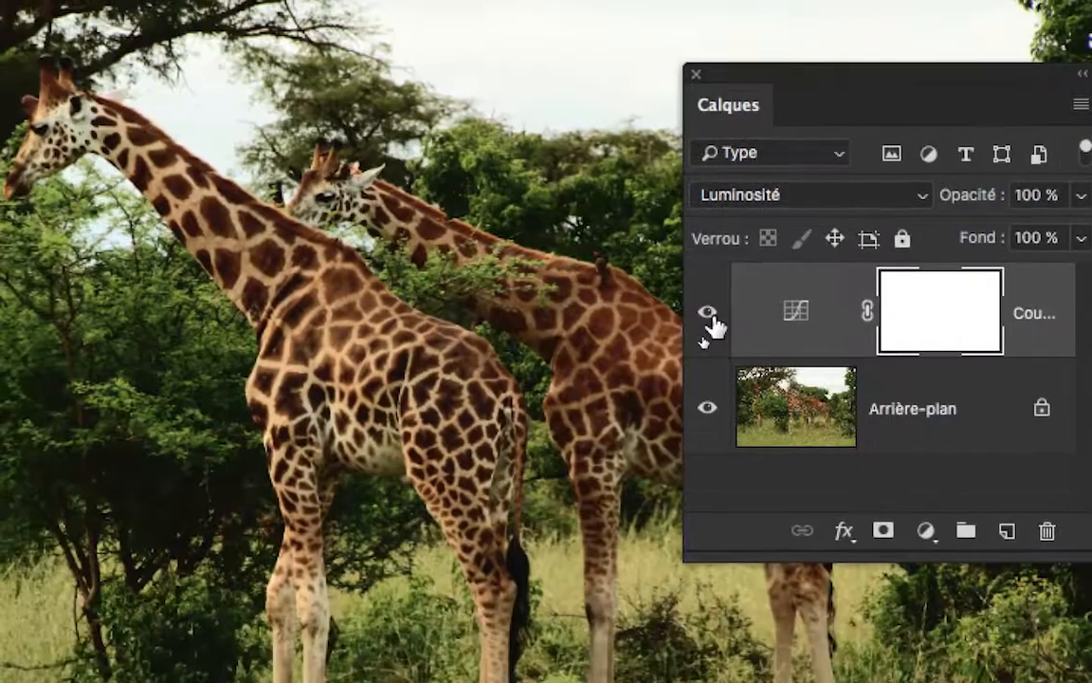
left_click(655, 401)
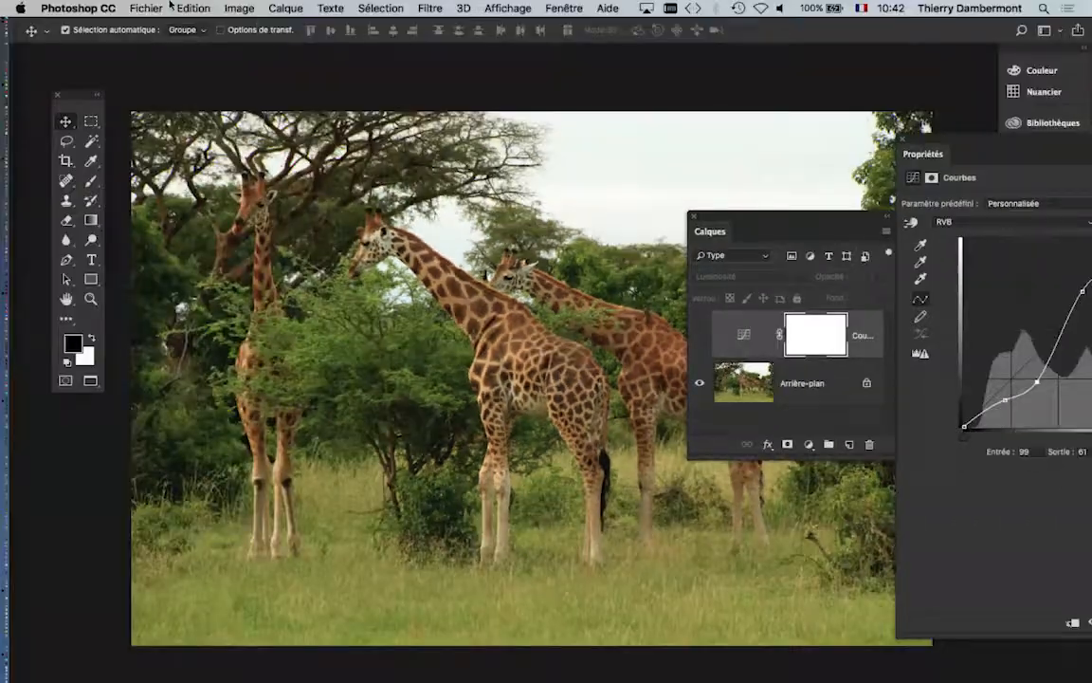
left_click(146, 7)
left_click(202, 151)
Step: Switch to InDesign and update the Murchison_Falls_Giraffe.psd link to the version without the curves adjustment
key("super+Tab")
left_click(285, 327)
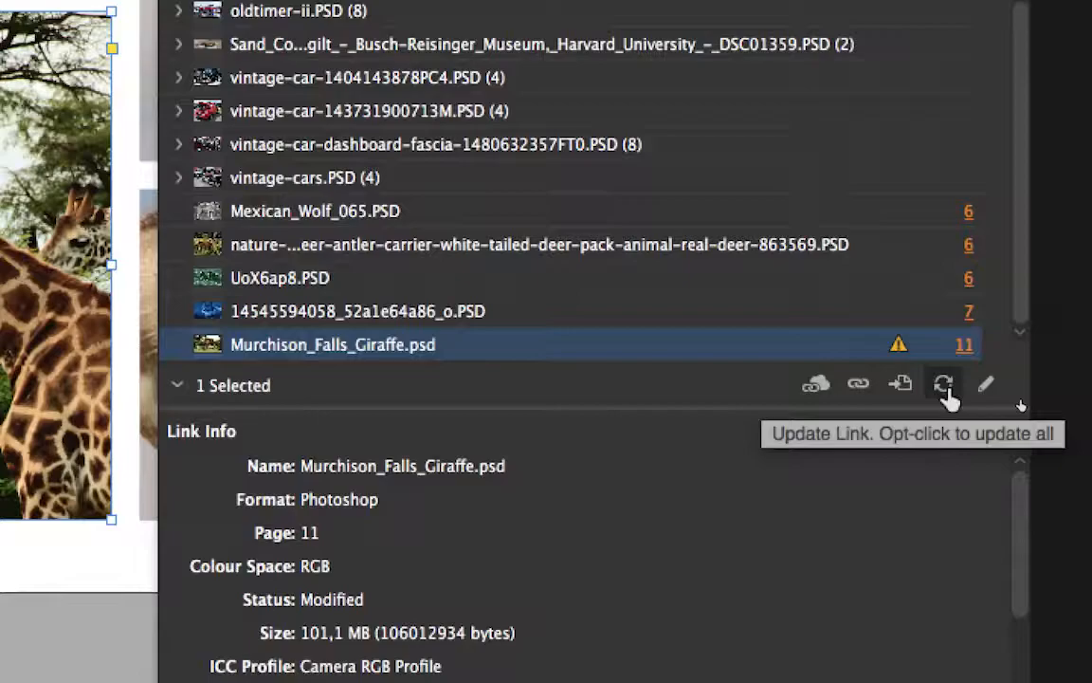
left_click(945, 386)
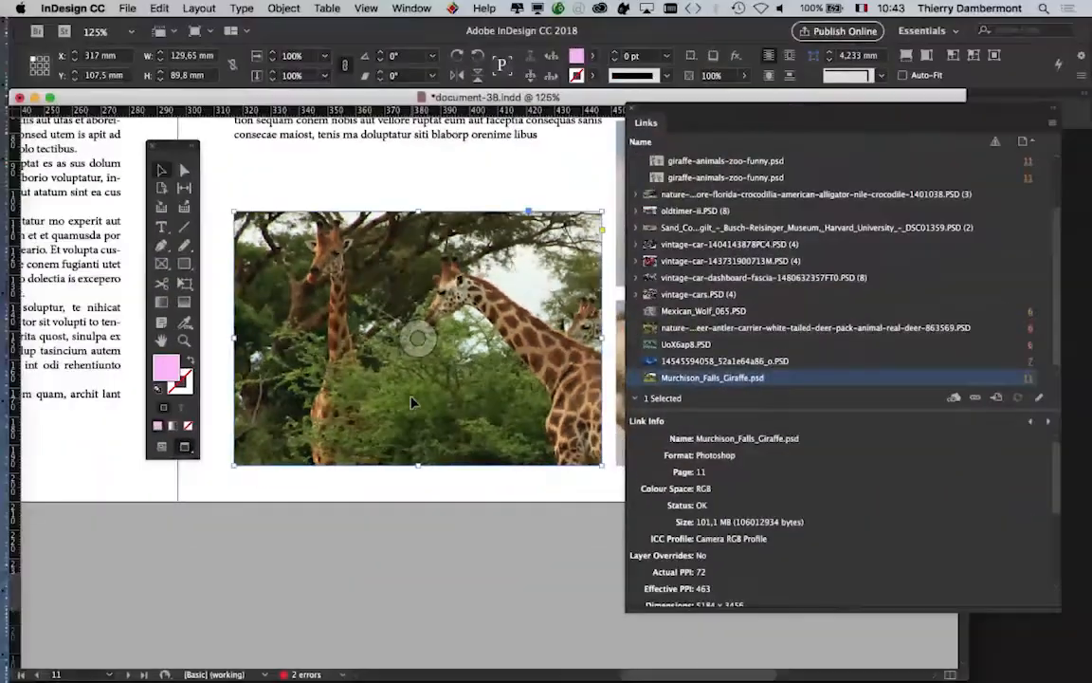
Step: Switch to Photoshop, make the curves adjustment layer visible again and save the image
key("super+Tab")
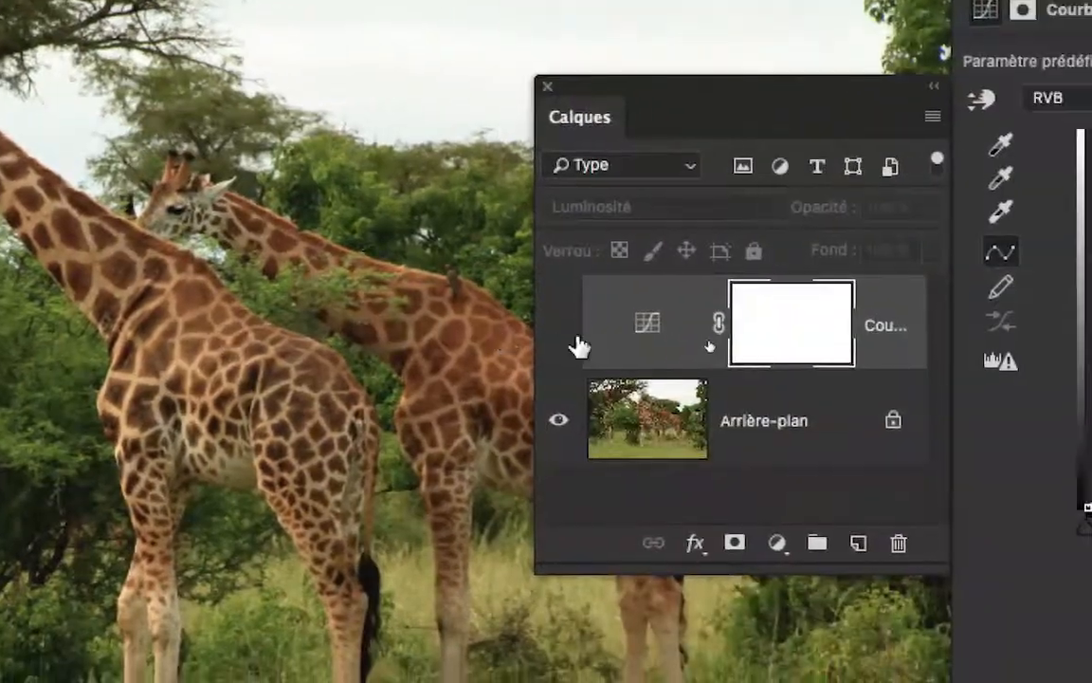
left_click(621, 333)
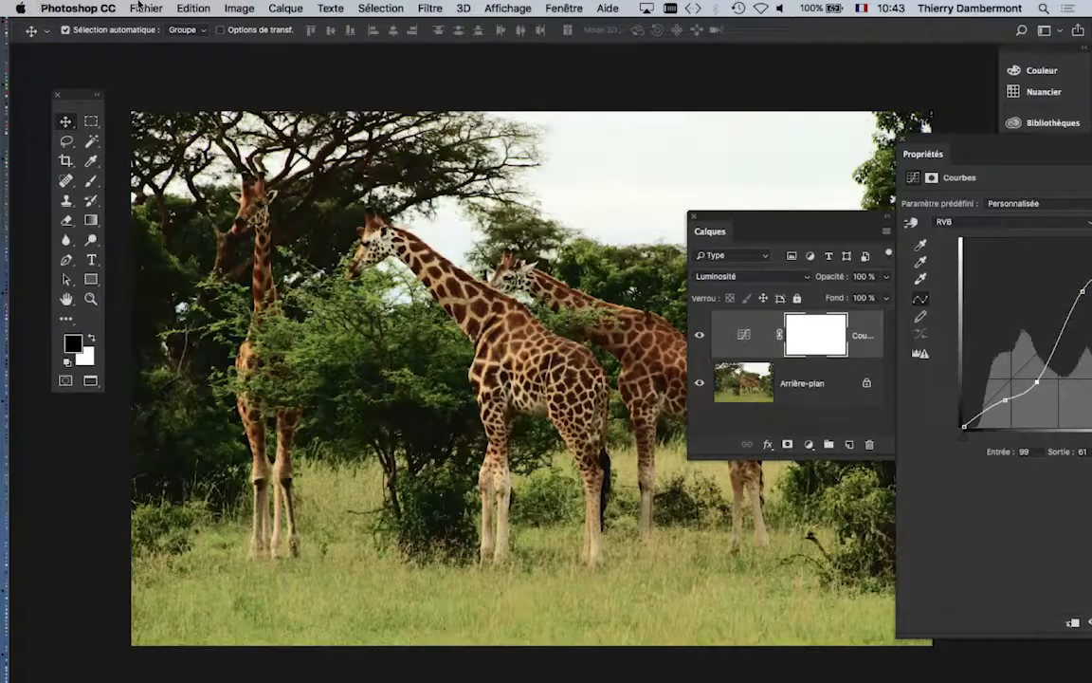
left_click(142, 9)
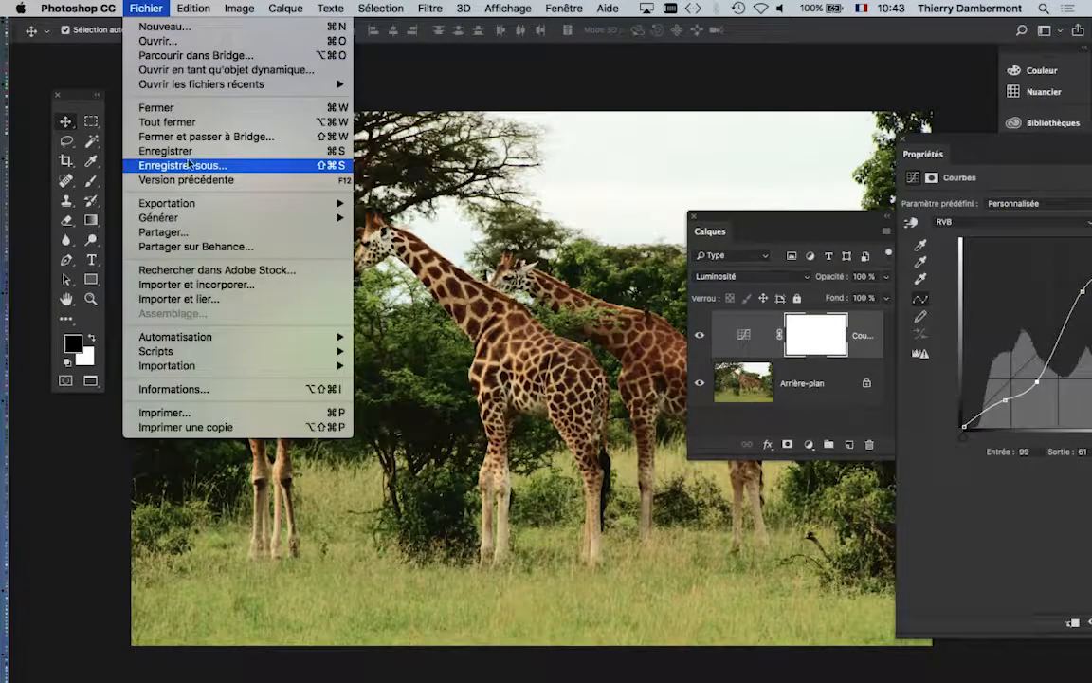
Step: Switch to InDesign, update the Murchison_Falls_Giraffe.psd link again and check the placed photo on page 11
key("super+Tab")
left_click(270, 325)
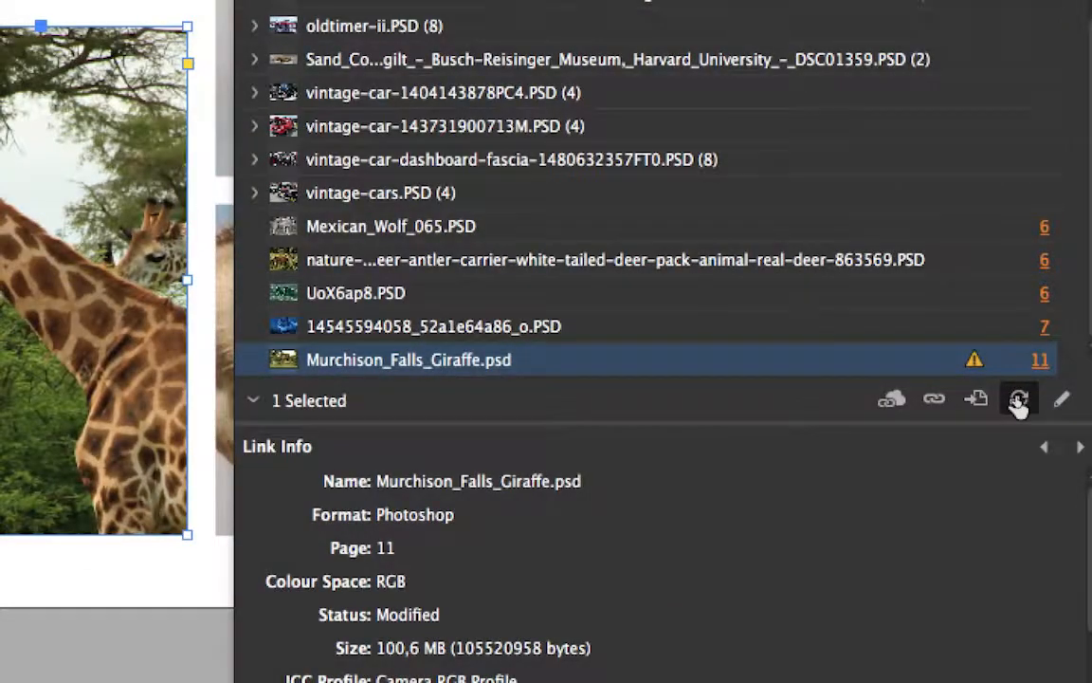
left_click(1018, 401)
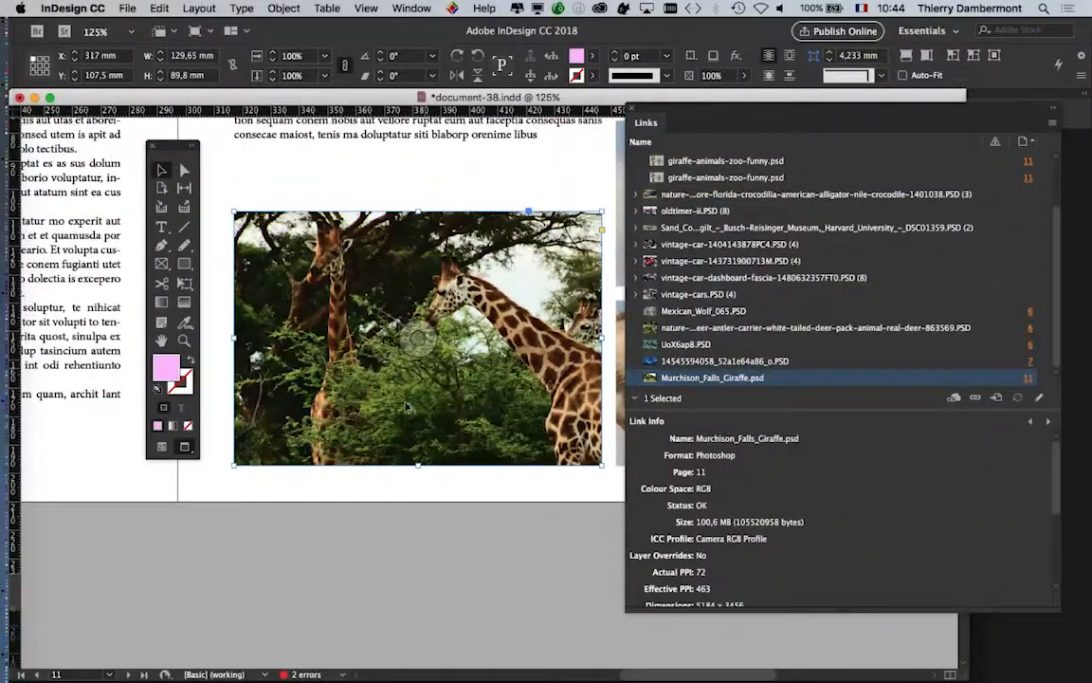
scroll(405, 405, "down", 1)
scroll(396, 392, "up", 3)
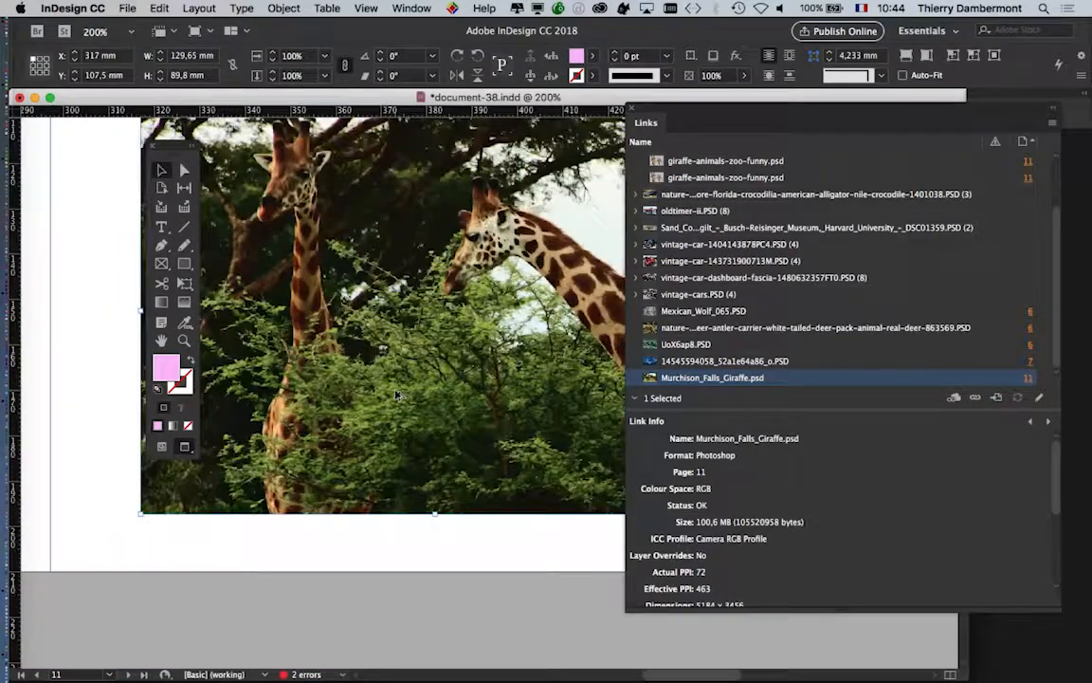
scroll(398, 394, "down", 3)
scroll(398, 394, "up", 1)
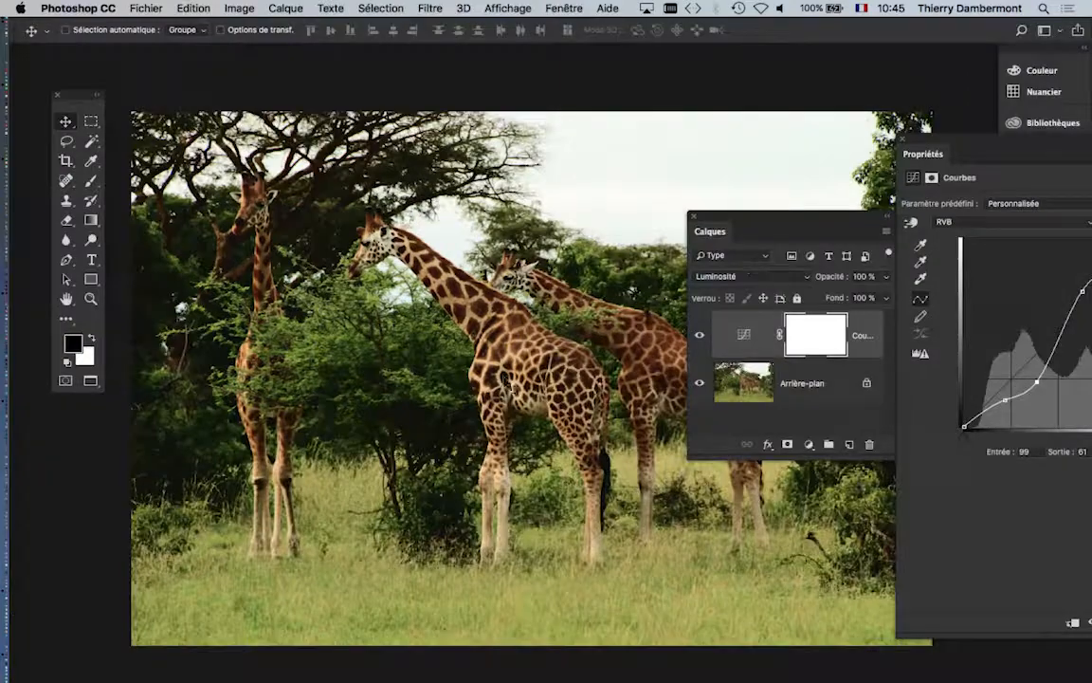
Step: Switch back to InDesign and select the giraffe close-ups on page 11, ending on the lowest one
key("super+Tab")
key("super+Tab")
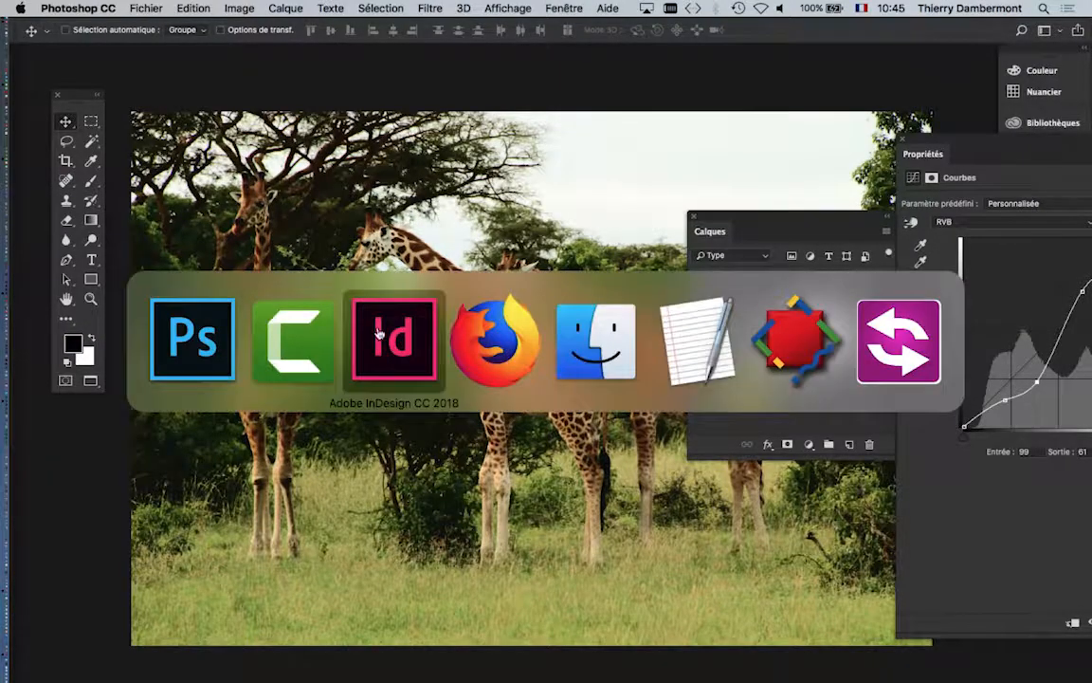
left_click_drag(503, 257, 211, 604)
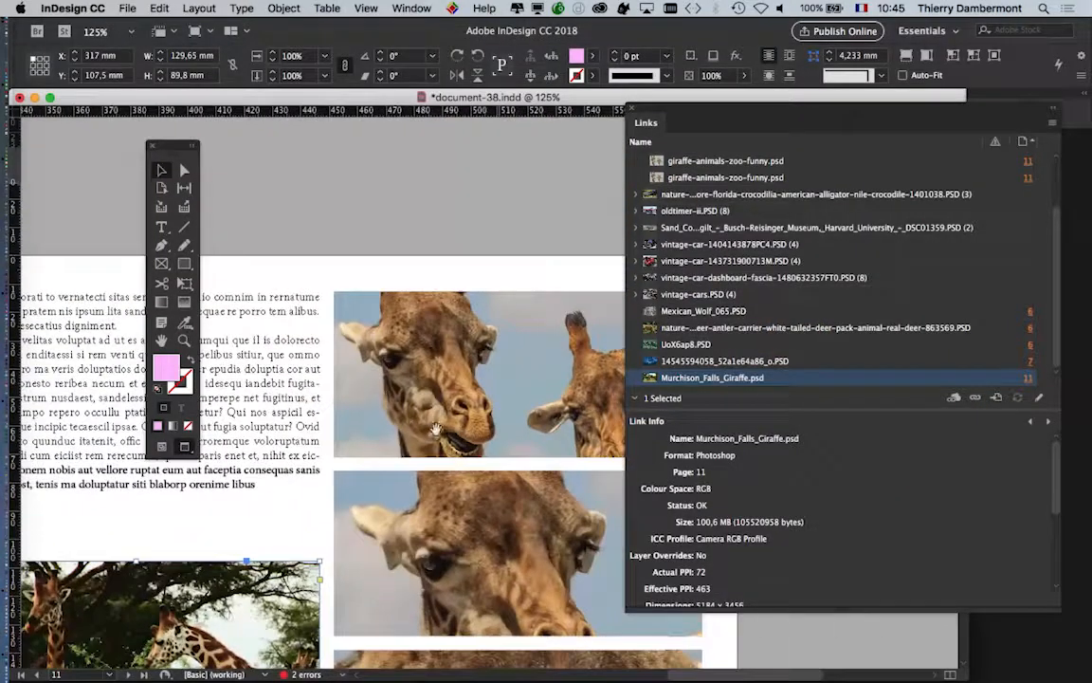
left_click_drag(422, 395, 316, 217)
left_click(410, 371)
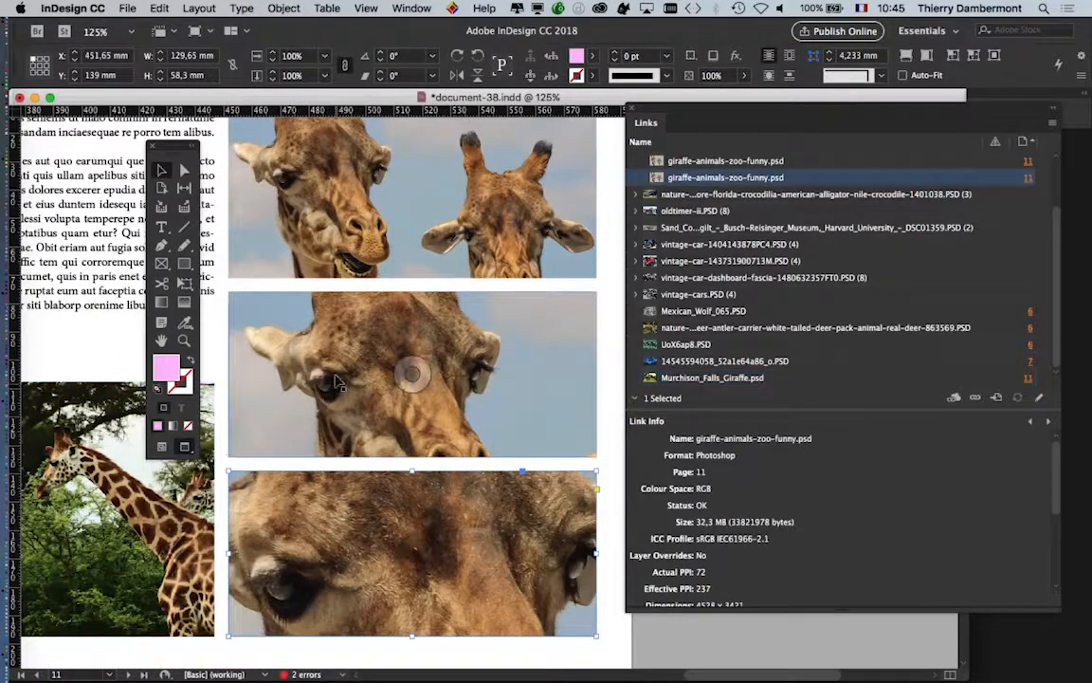
left_click(412, 198)
left_click(357, 524)
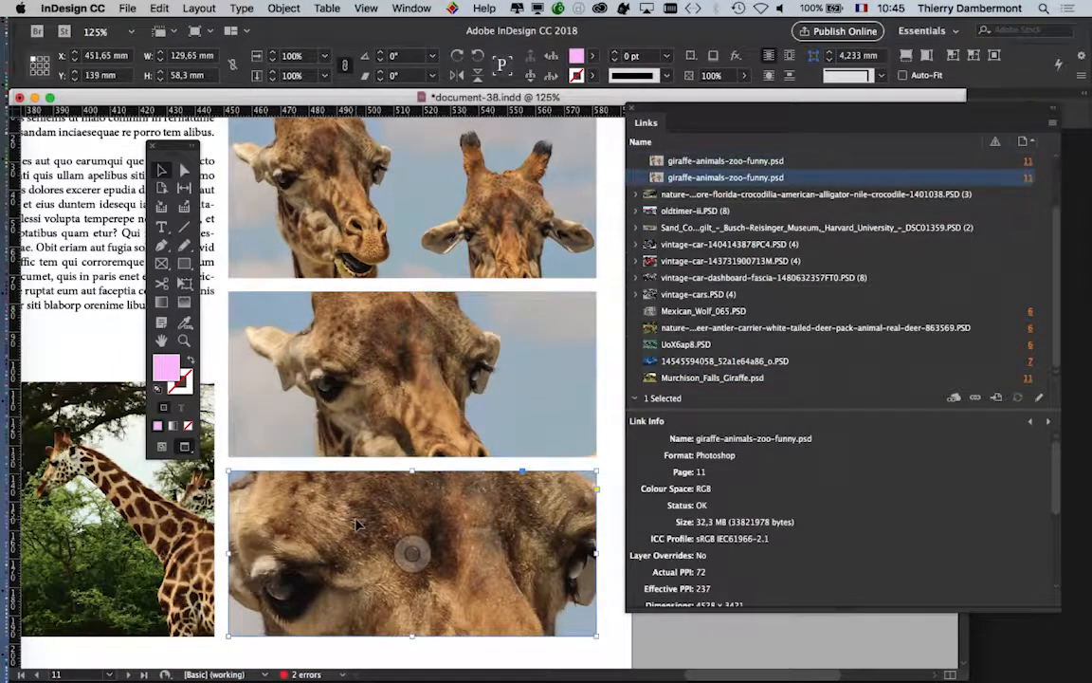
Step: Examine the giraffe-animals-zoo-funny.psd group in the links list, collapsing and expanding it and selecting its individual instances
scroll(807, 202, "up", 3)
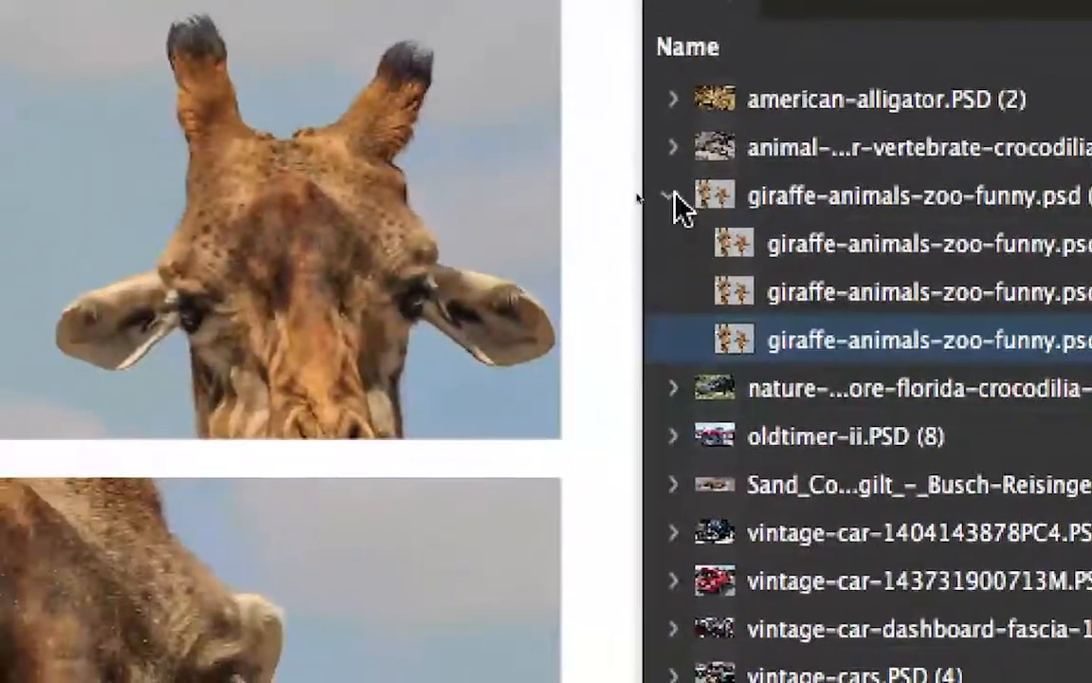
left_click(638, 202)
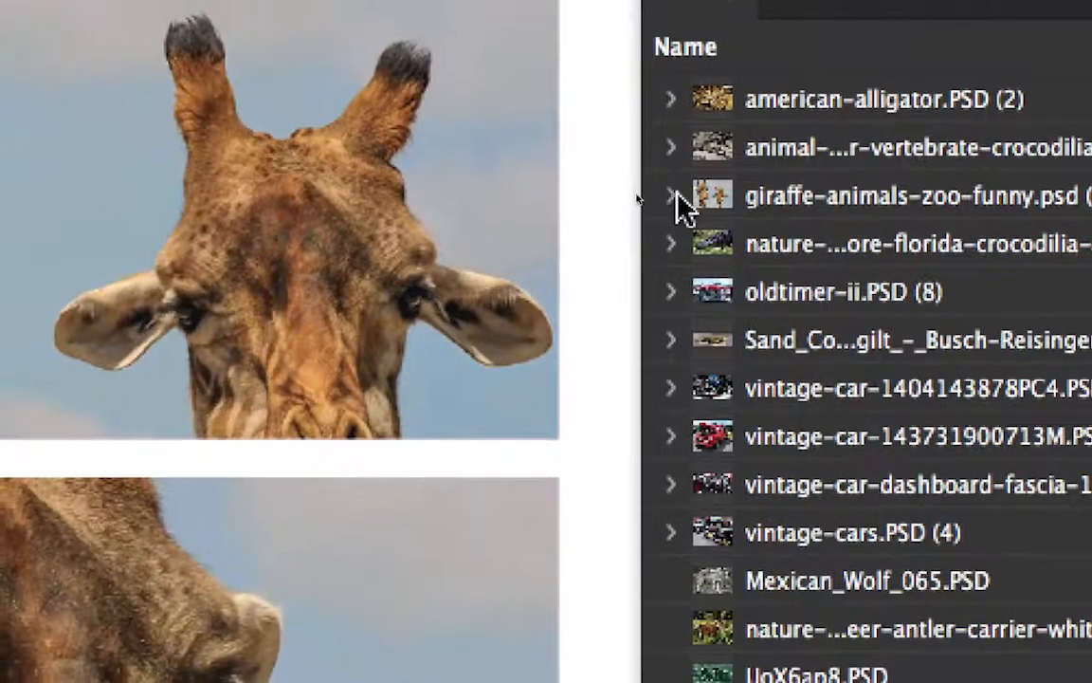
left_click(666, 190)
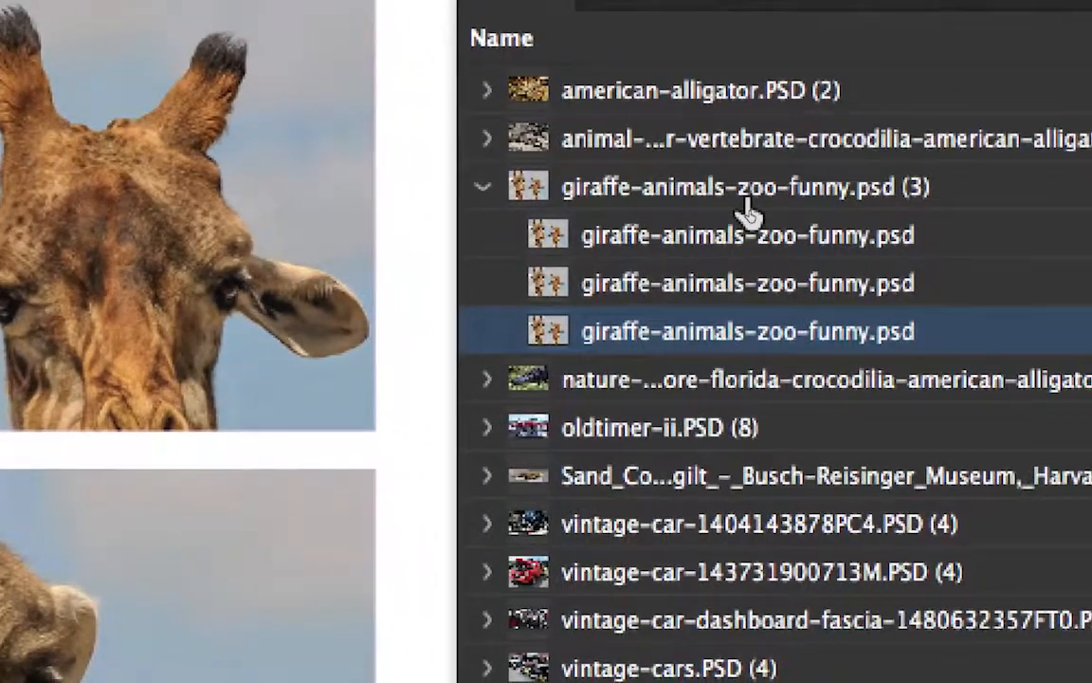
left_click(780, 237)
left_click(794, 327)
left_click(817, 244)
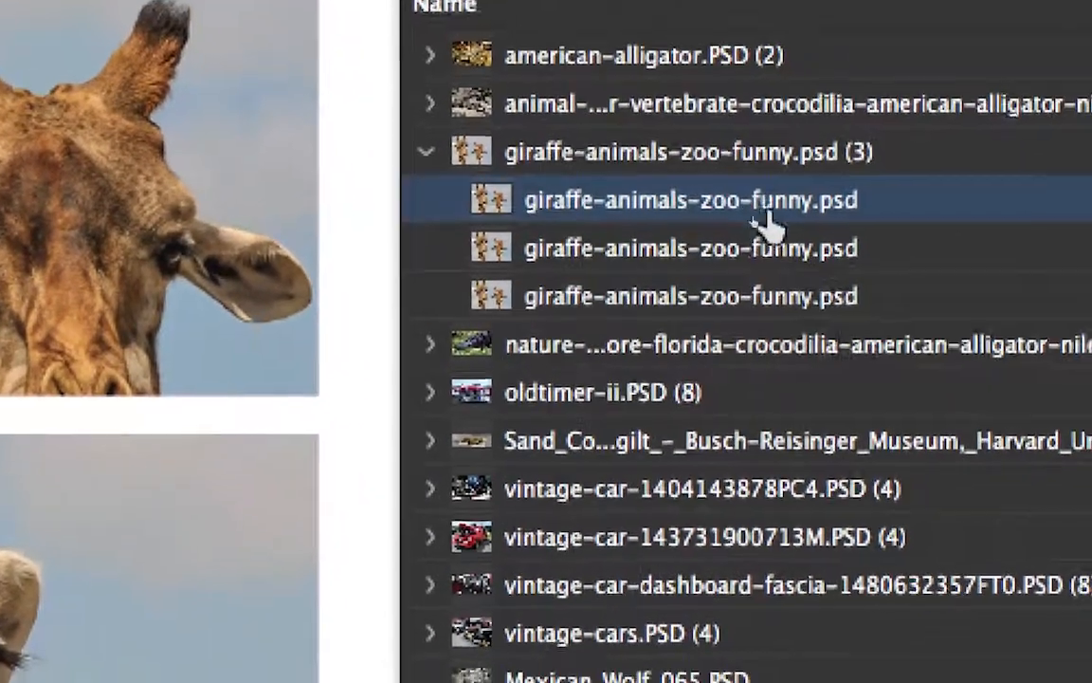
left_click(768, 248)
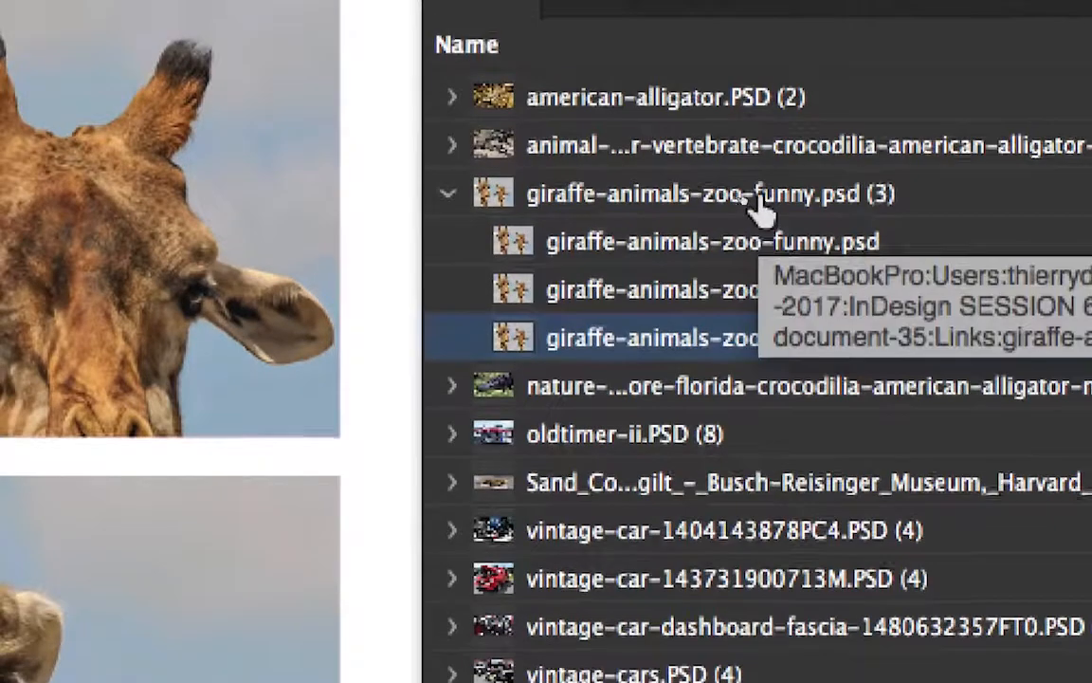
left_click(740, 156)
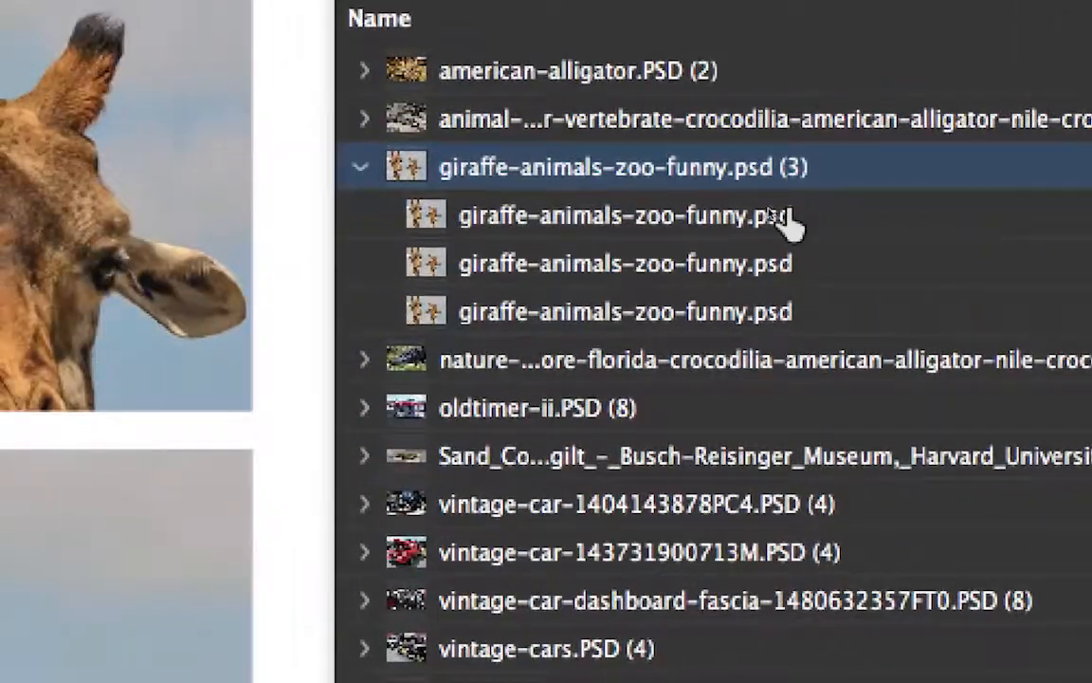
Step: Select the first giraffe-animals-zoo-funny.psd instance and use Edit Original to go to Photoshop
left_click(778, 216)
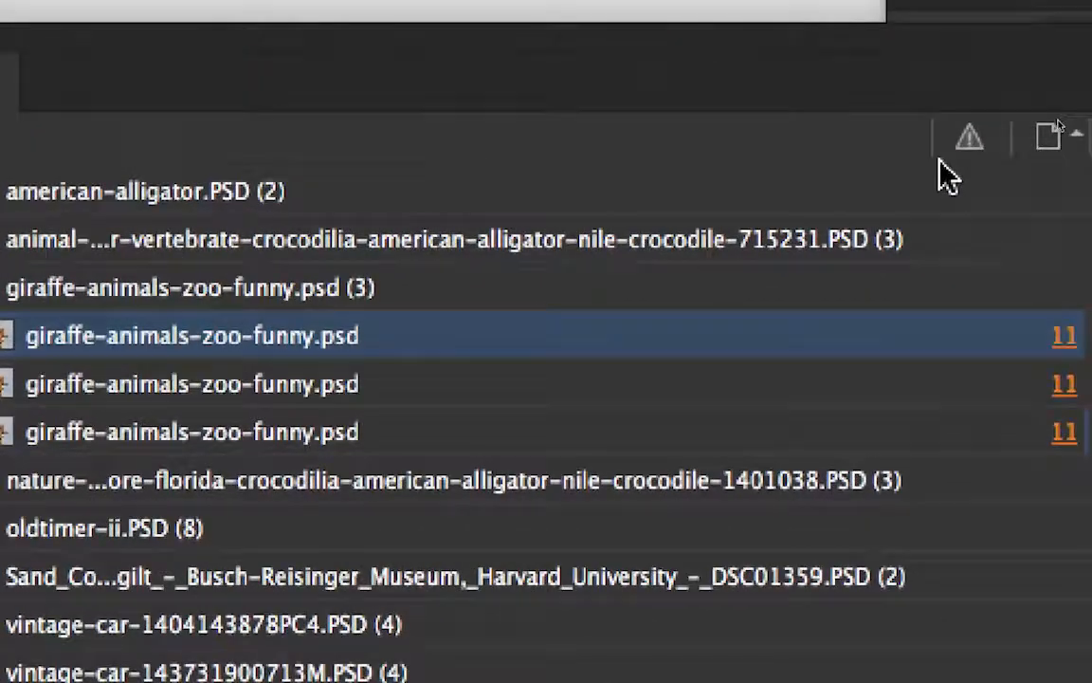
left_click(1060, 133)
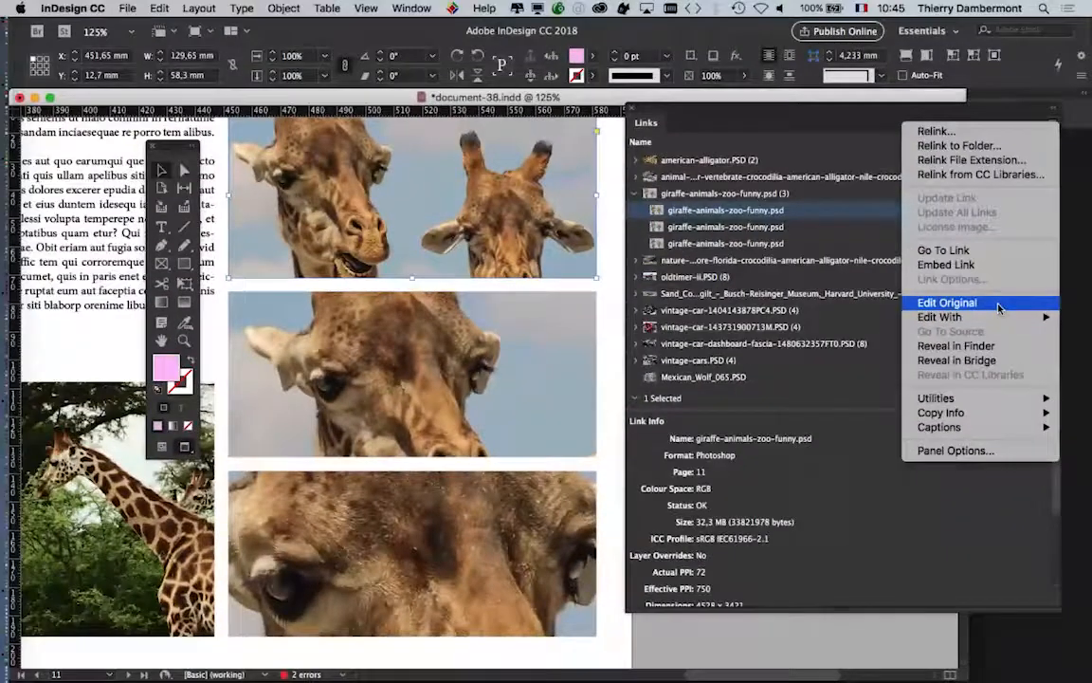
left_click(953, 277)
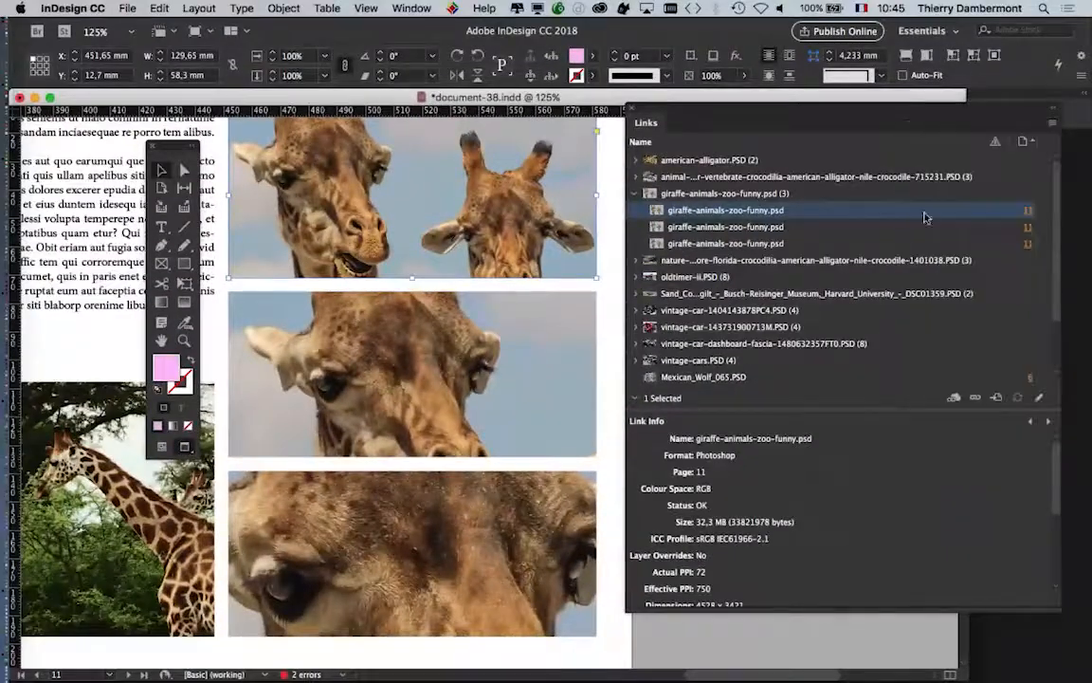
left_click(1052, 122)
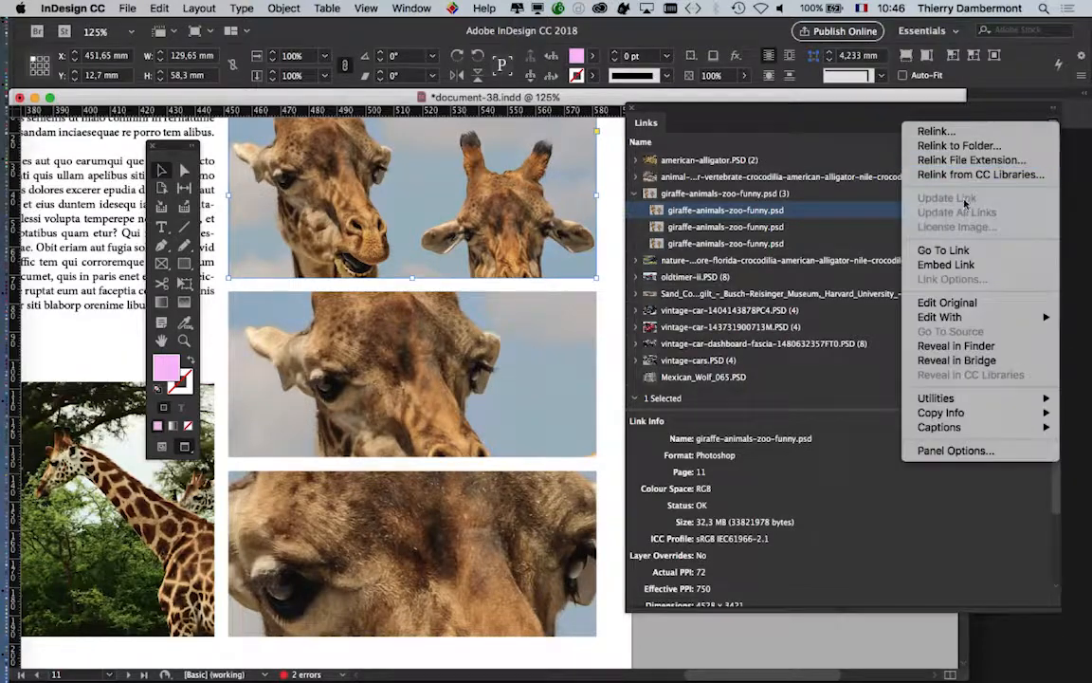
left_click(948, 302)
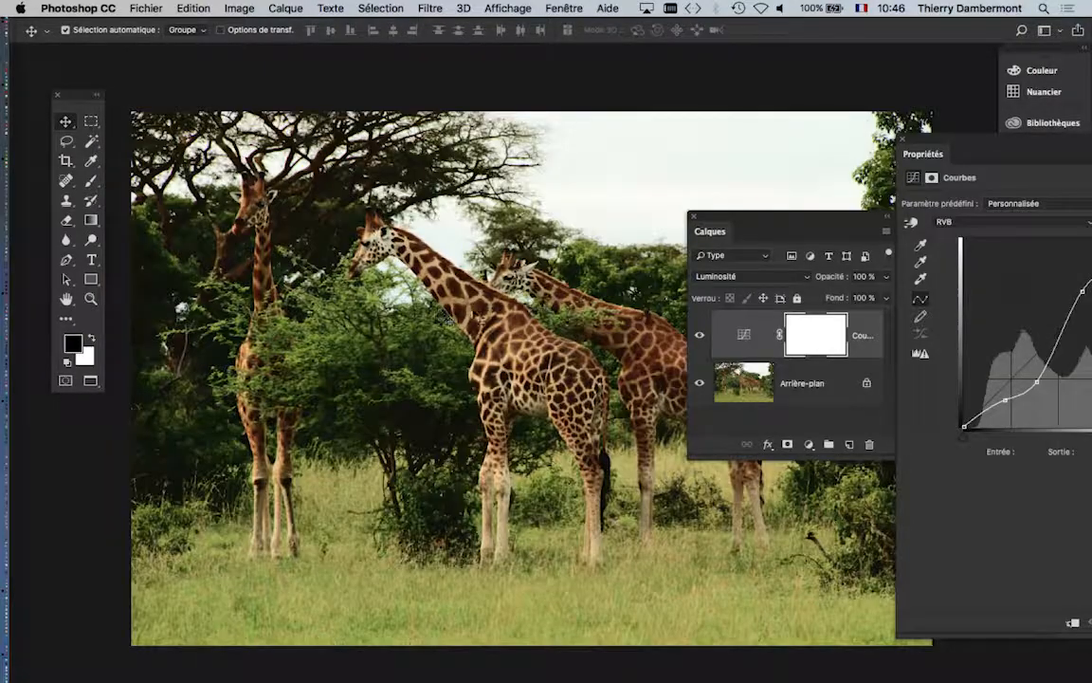
Step: Examine the head of the middle giraffe up close in the Photoshop image
scroll(387, 243, "up", 5)
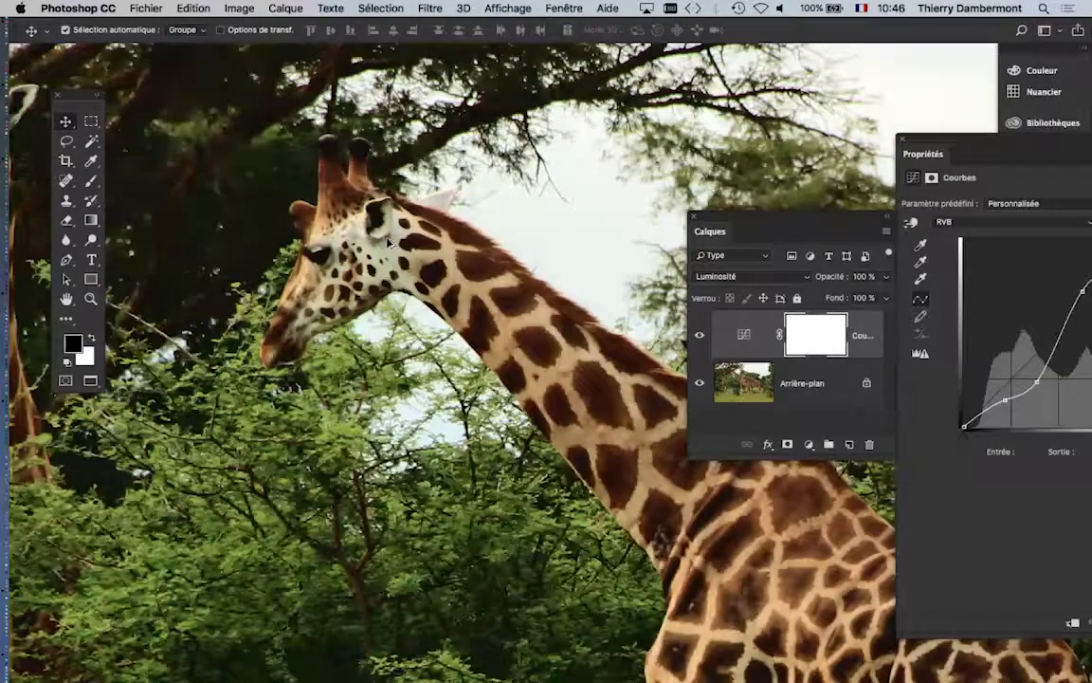
scroll(389, 243, "up", 3)
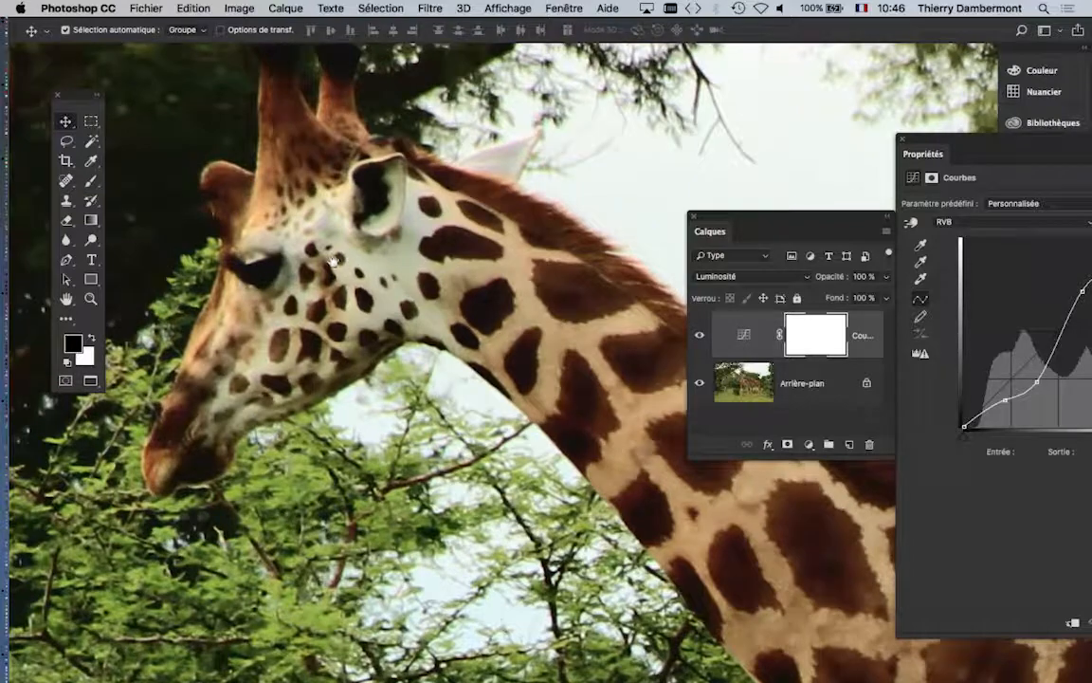
scroll(333, 260, "down", 3)
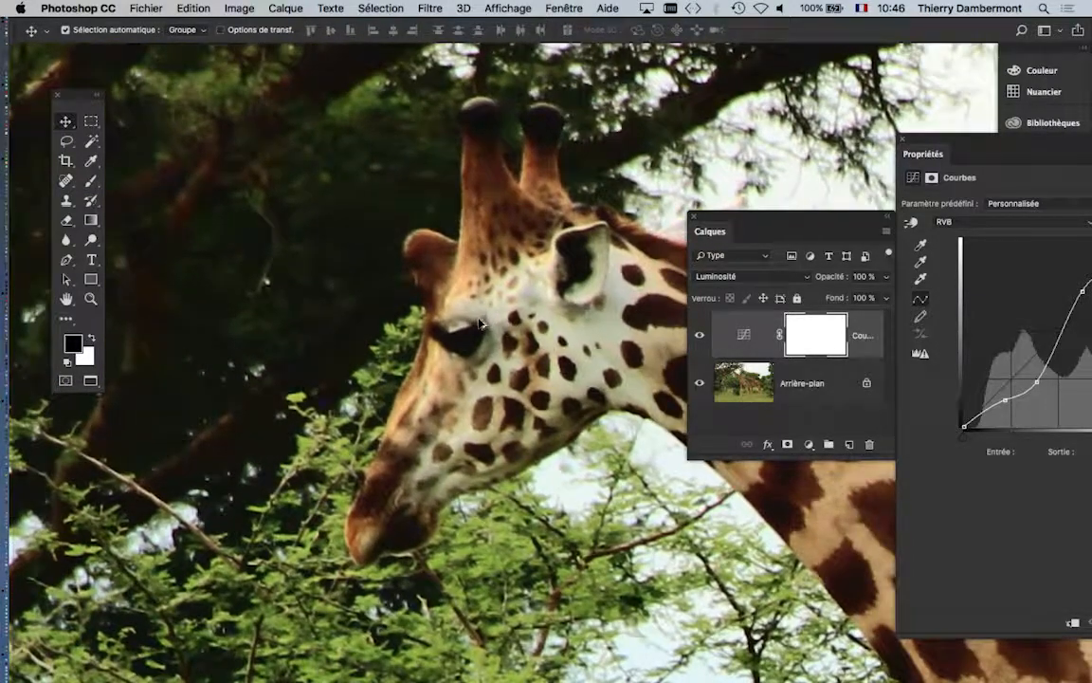
scroll(479, 324, "up", 2)
scroll(480, 323, "down", 2)
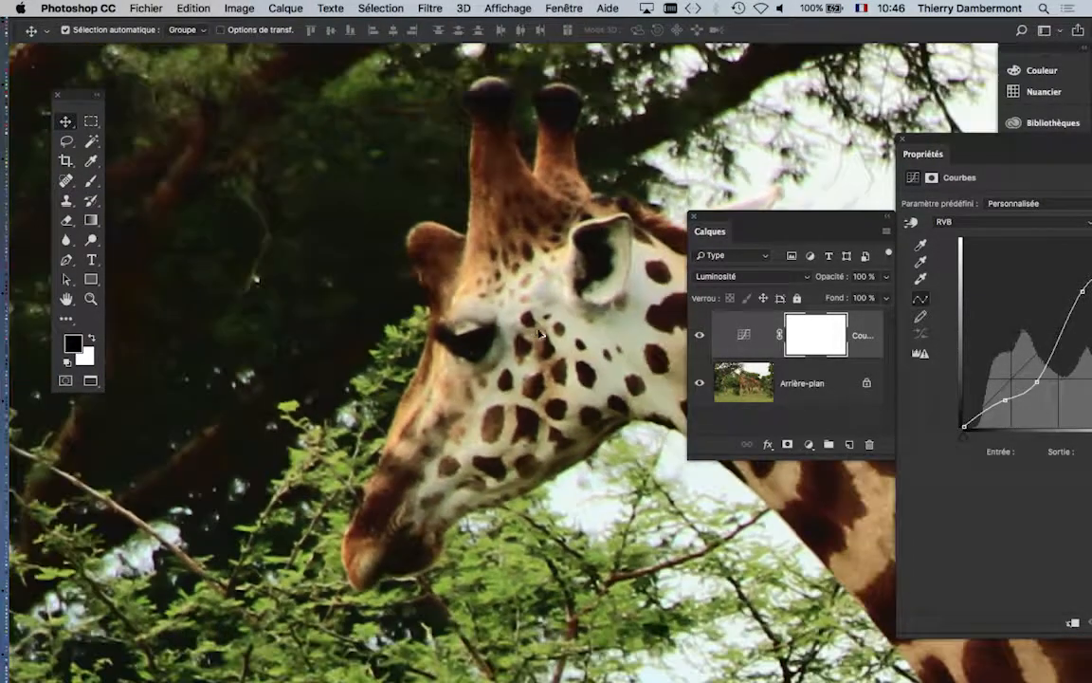
scroll(574, 347, "right", 3)
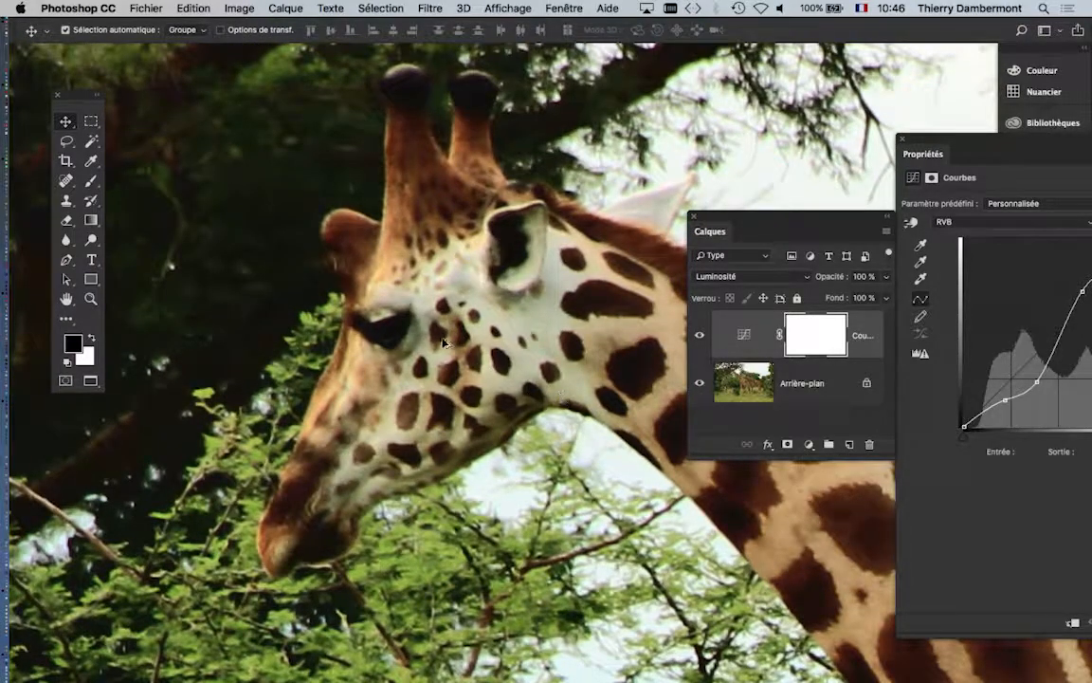
scroll(468, 357, "up", 1)
Step: Switch back to InDesign and examine the head of the middle giraffe up close in the placed photo on page 11
key("super+Tab")
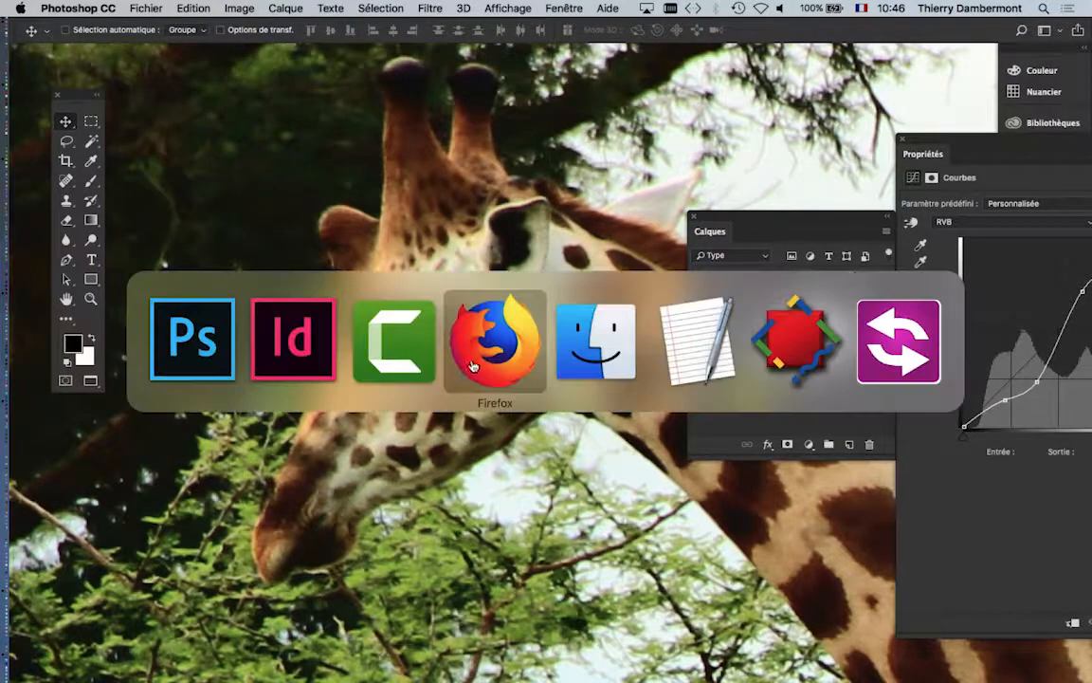
scroll(302, 497, "left", 6)
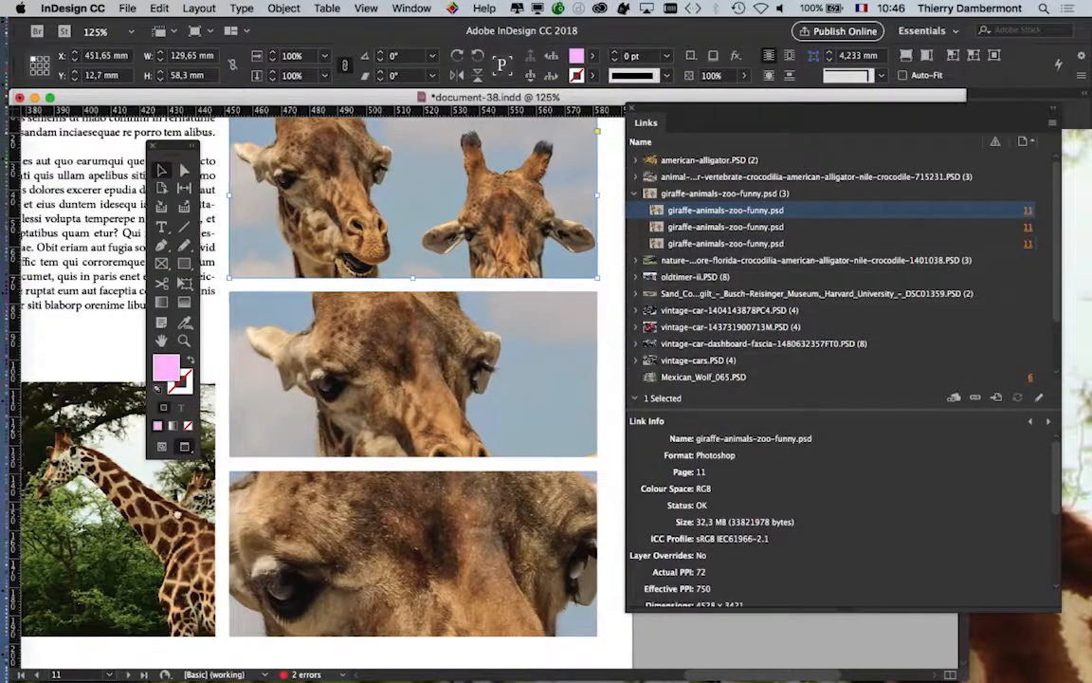
scroll(301, 496, "up", 7)
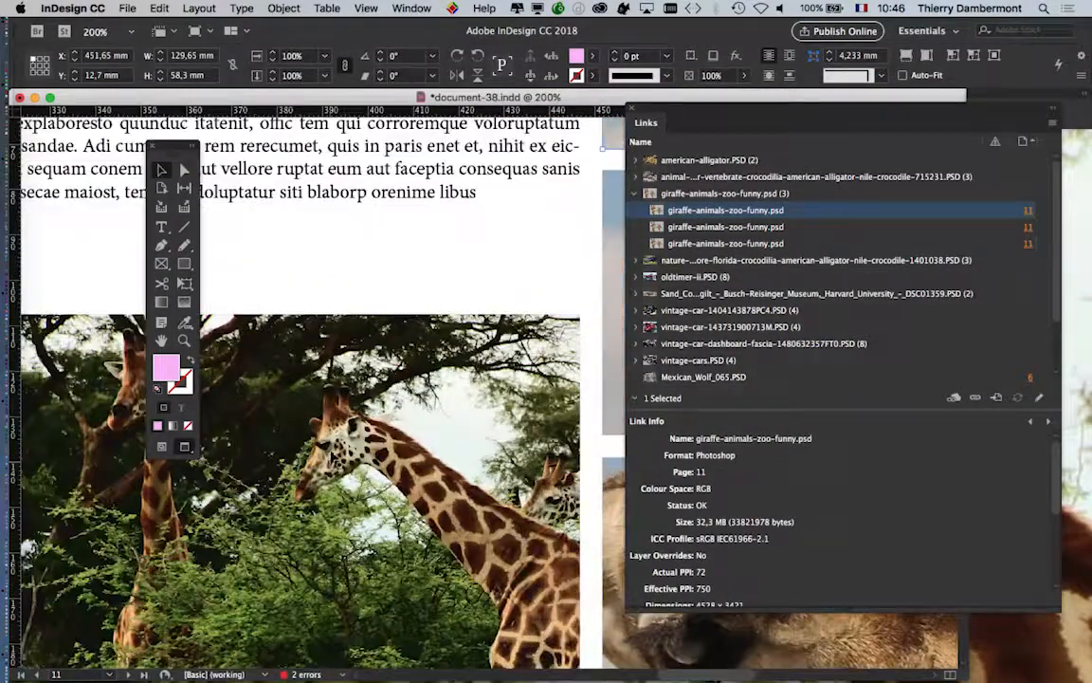
scroll(335, 456, "up", 1)
scroll(335, 459, "down", 1)
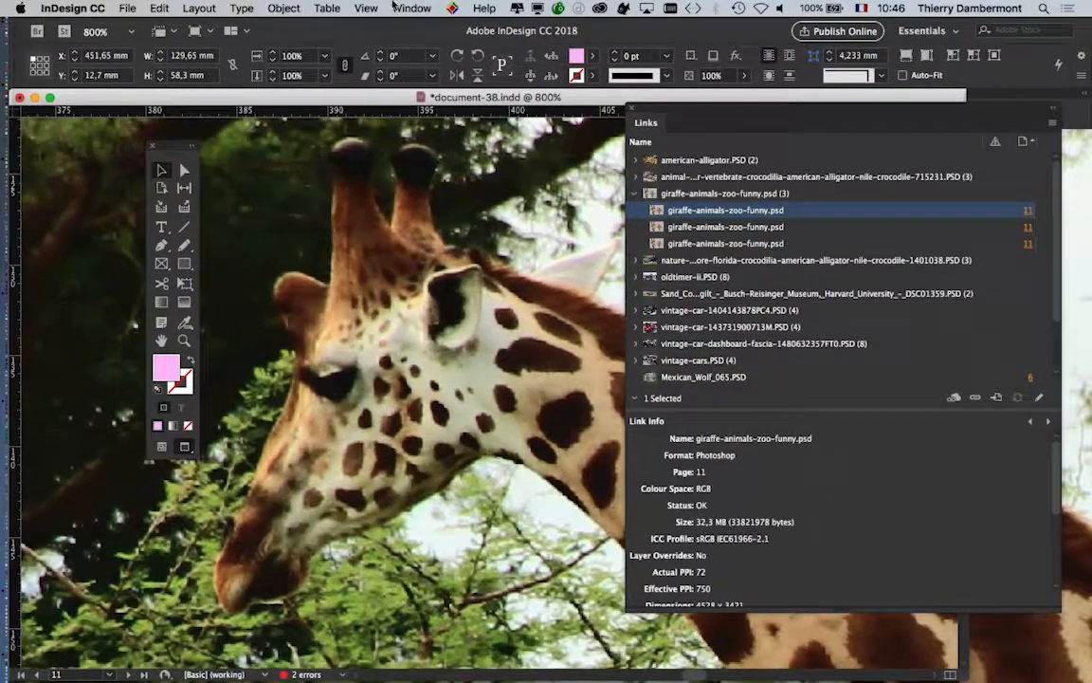
Step: Compare the close-up of the giraffe's head in Typical Display with High Quality Display, leaving High Quality Display active
left_click(366, 8)
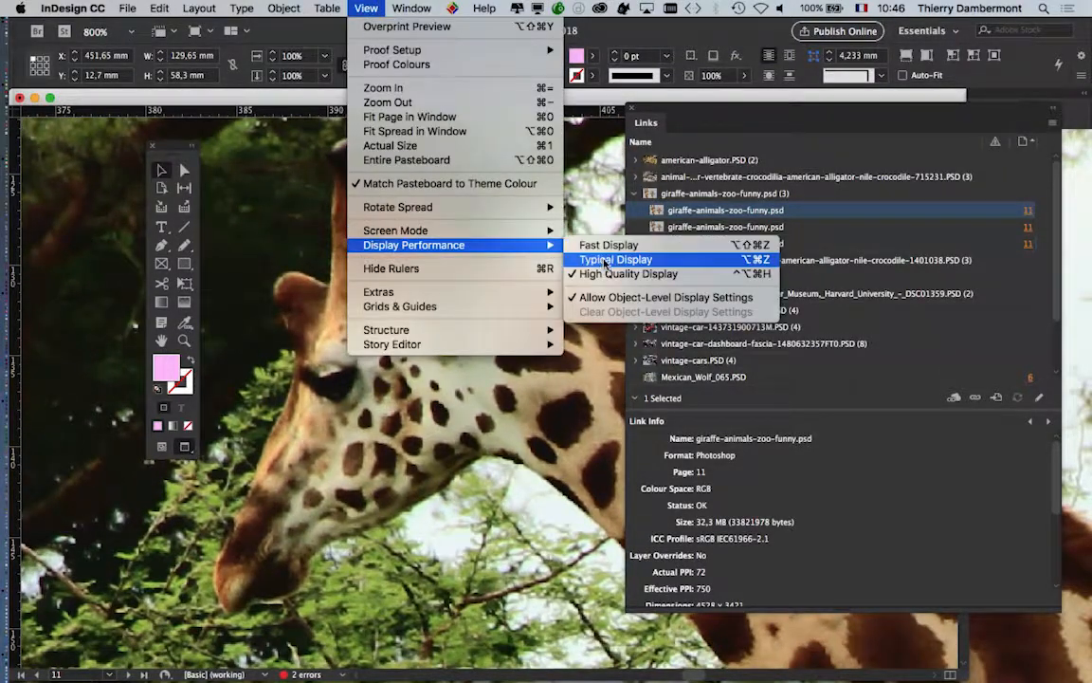
left_click(616, 259)
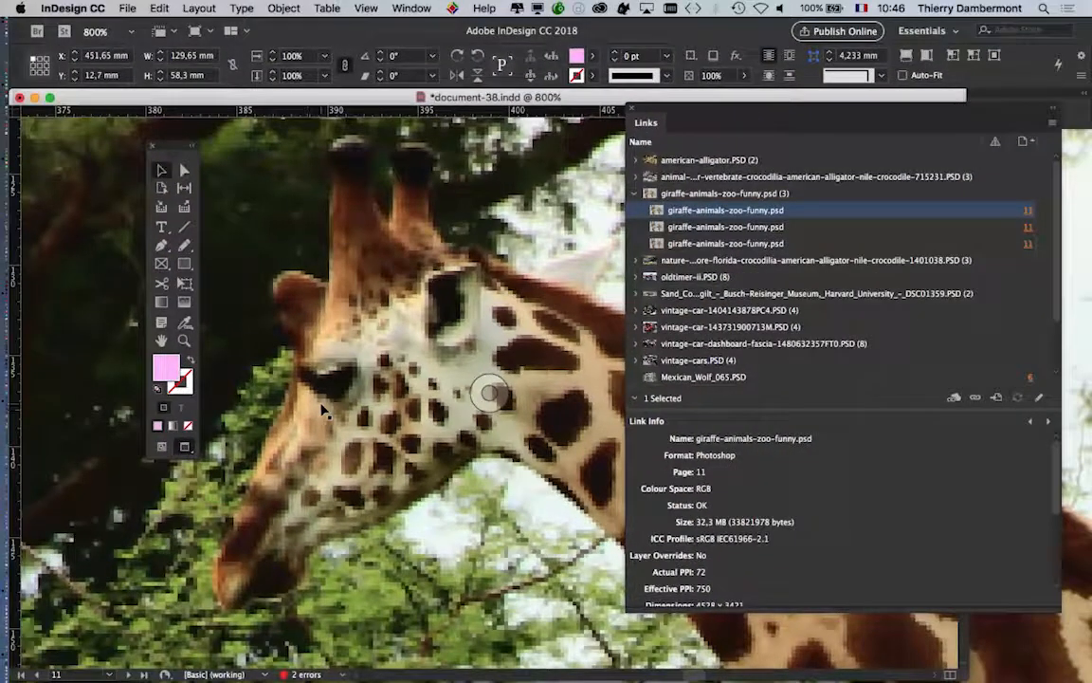
left_click(367, 7)
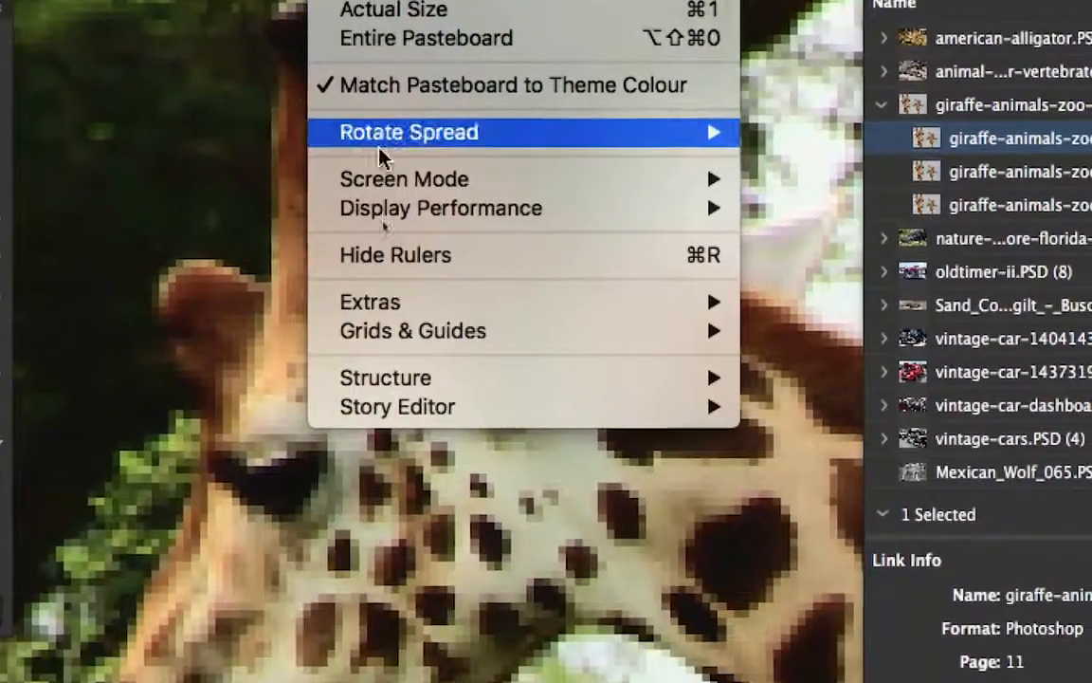
mouse_move(381, 210)
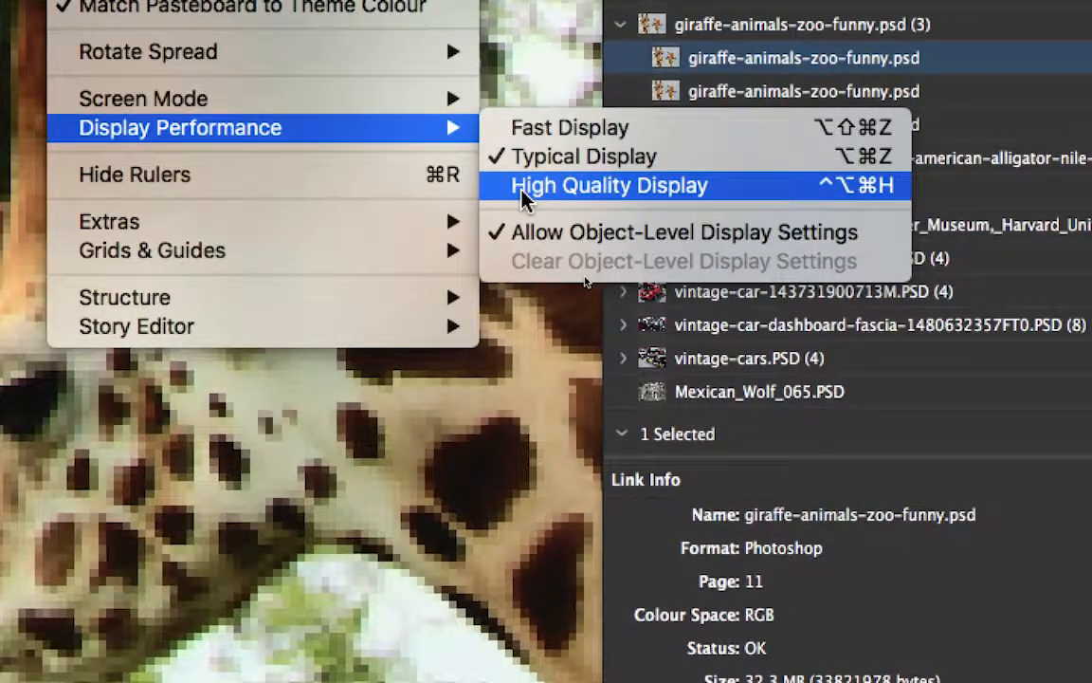
left_click(520, 188)
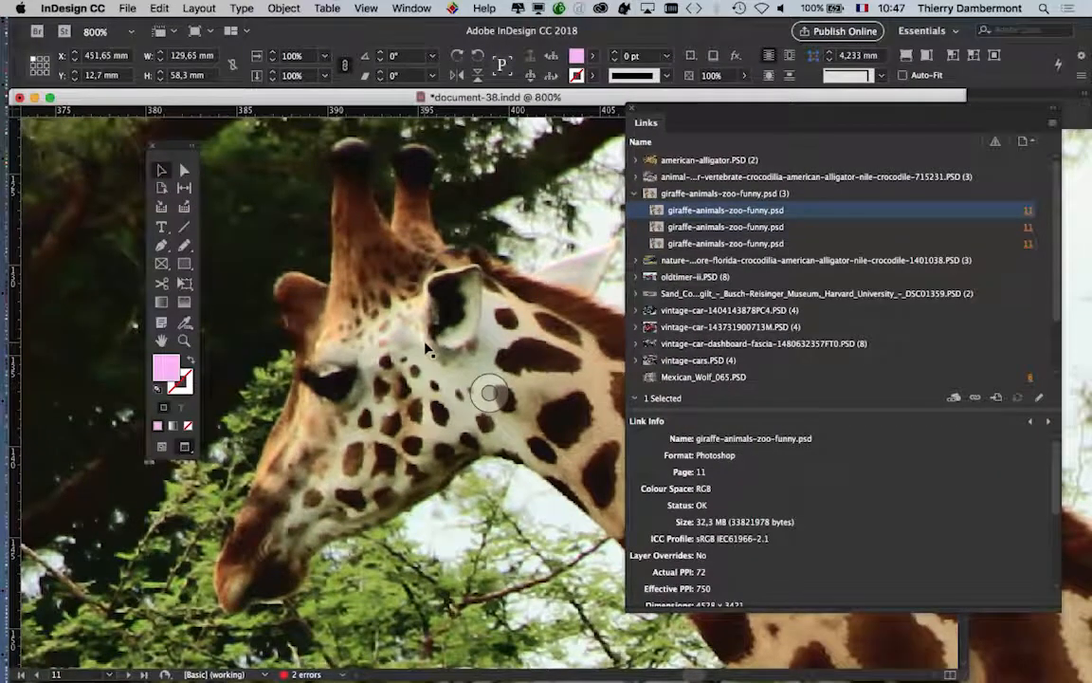
Step: Compare Typical Display with High Quality Display for the giraffe images on page 11 at 125% zoom, ending on High Quality Display
scroll(425, 351, "down", 5)
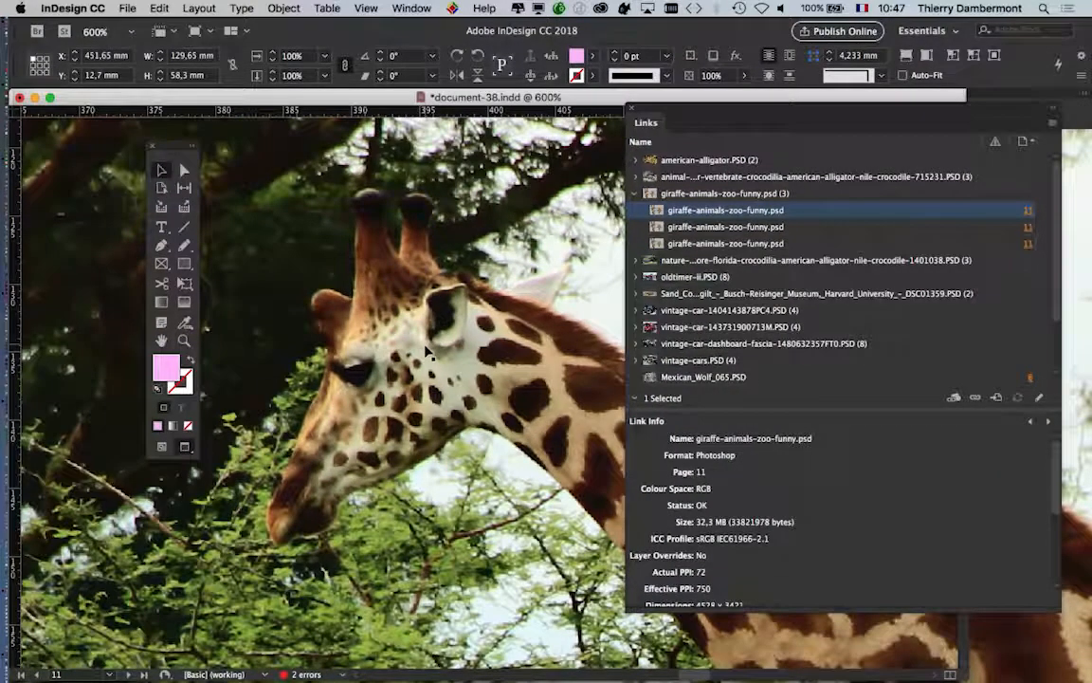
scroll(413, 369, "up", 4)
scroll(413, 375, "down", 4)
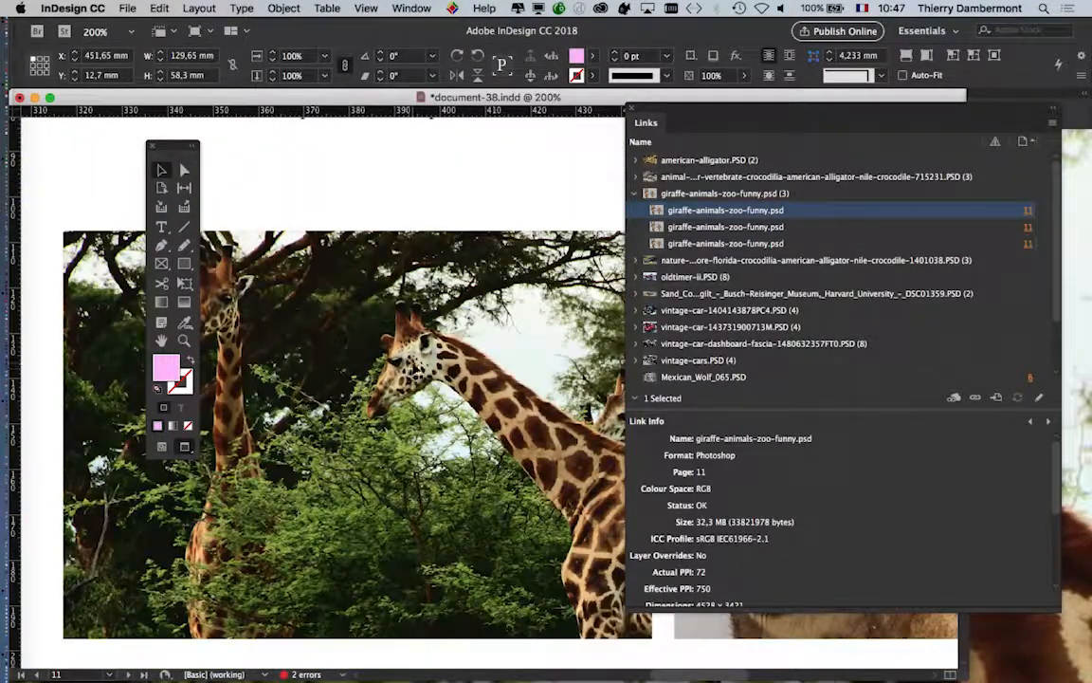
scroll(412, 375, "down", 1)
scroll(370, 331, "down", 1)
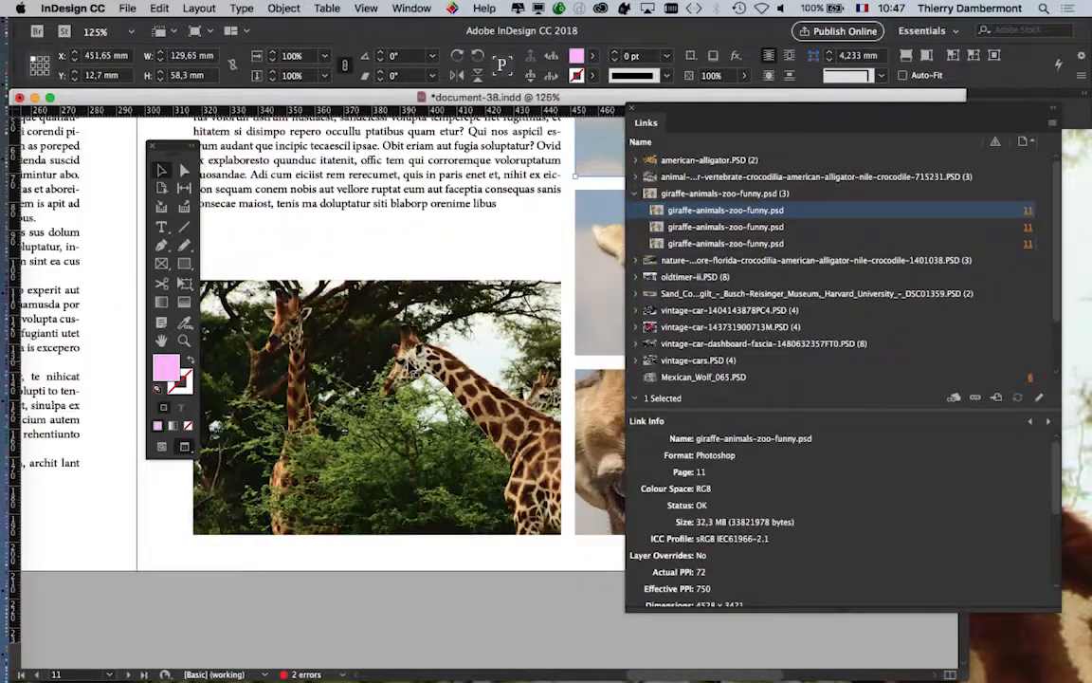
scroll(408, 336, "up", 1)
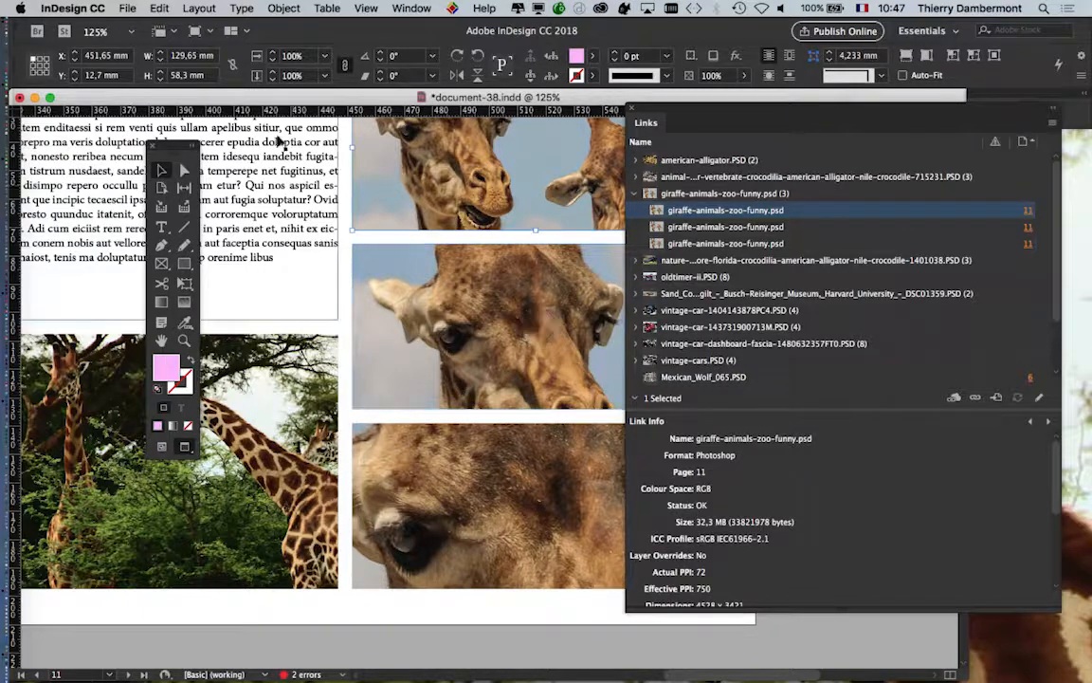
left_click(365, 8)
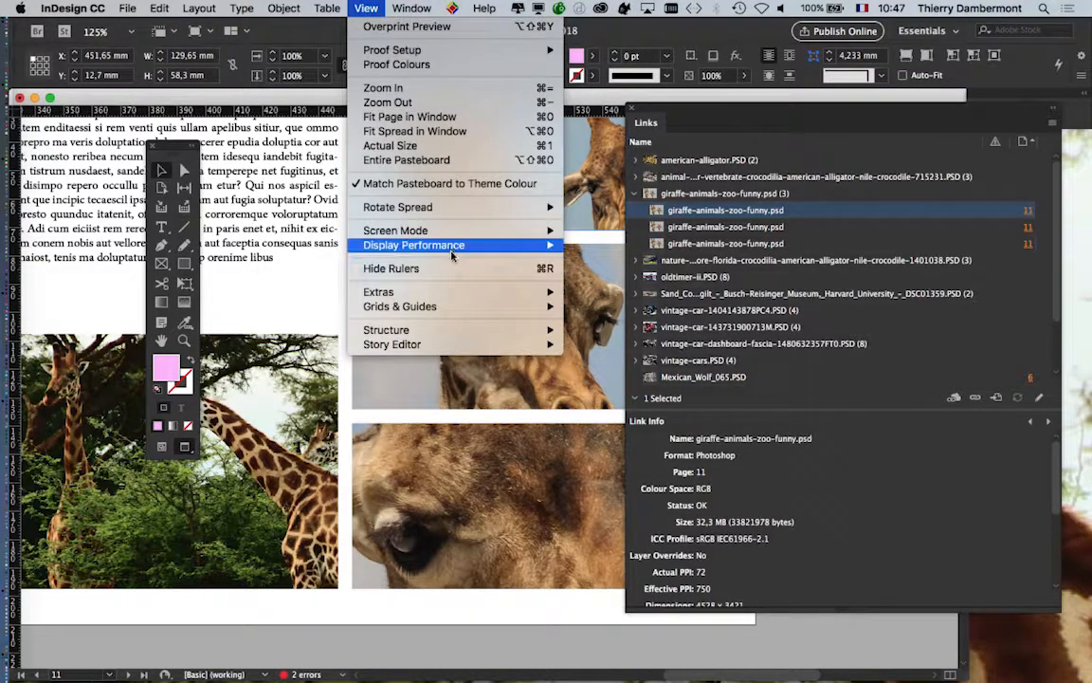
mouse_move(446, 247)
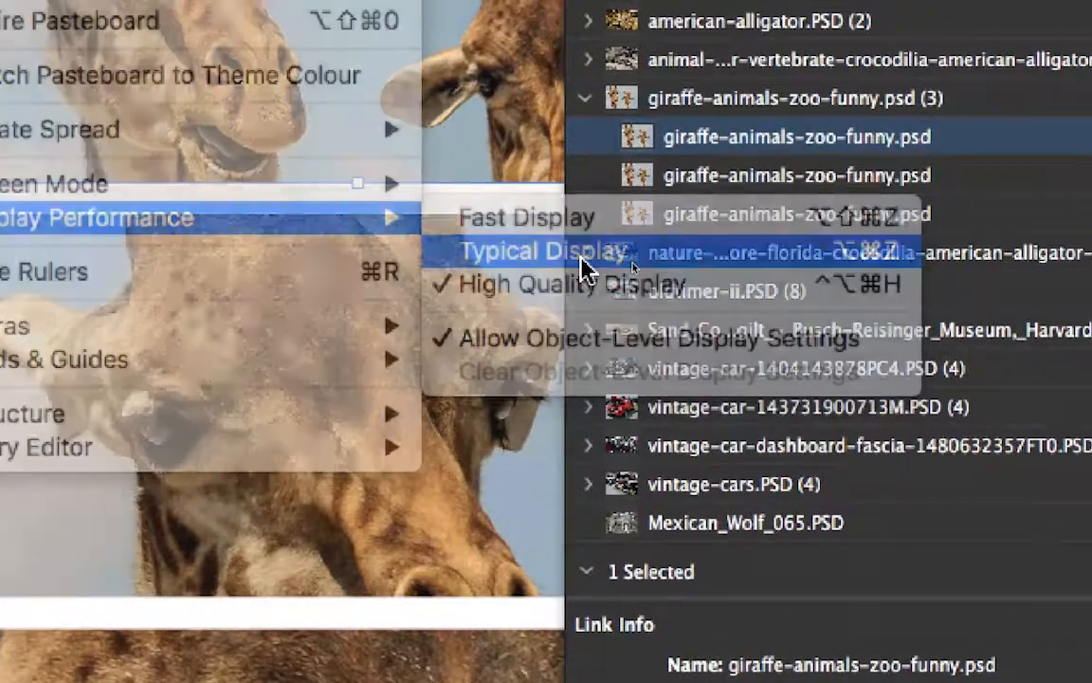
left_click(569, 251)
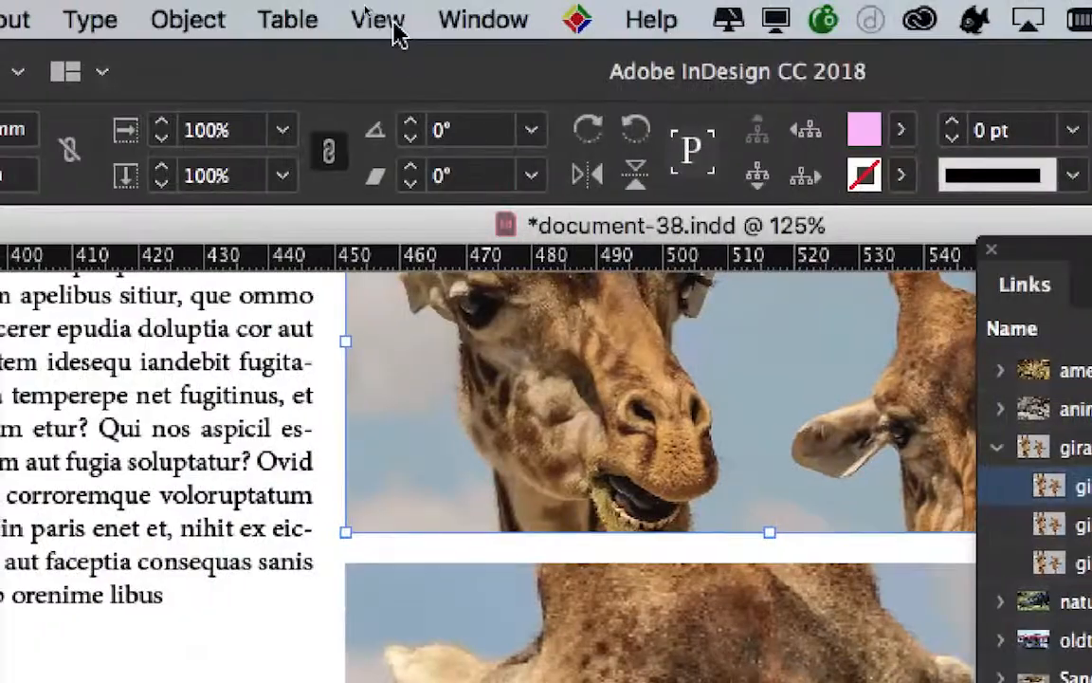
left_click(397, 28)
mouse_move(480, 575)
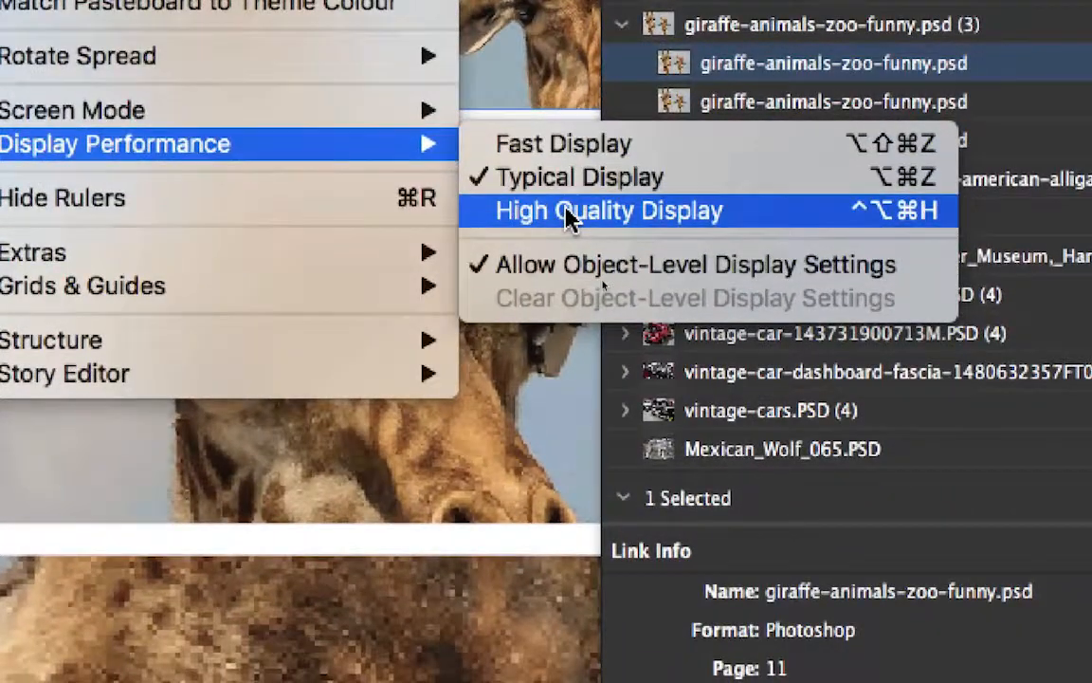
left_click(569, 211)
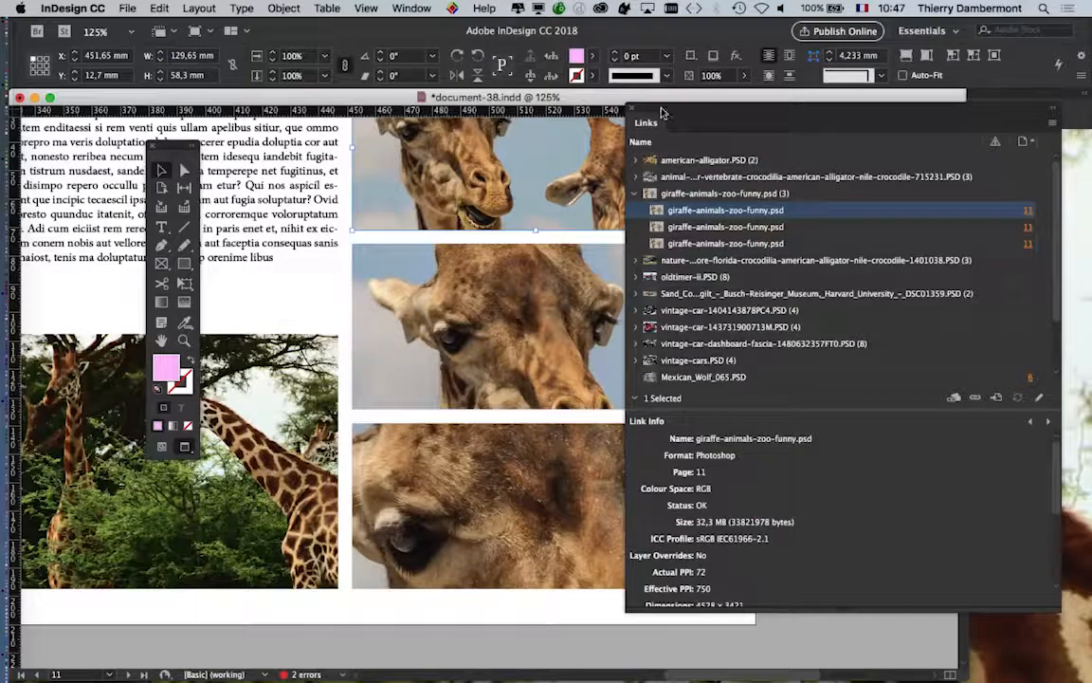
Step: Move the Links panel aside and view all of page 11 at 100% zoom
scroll(534, 301, "up", 2)
scroll(534, 302, "right", 1)
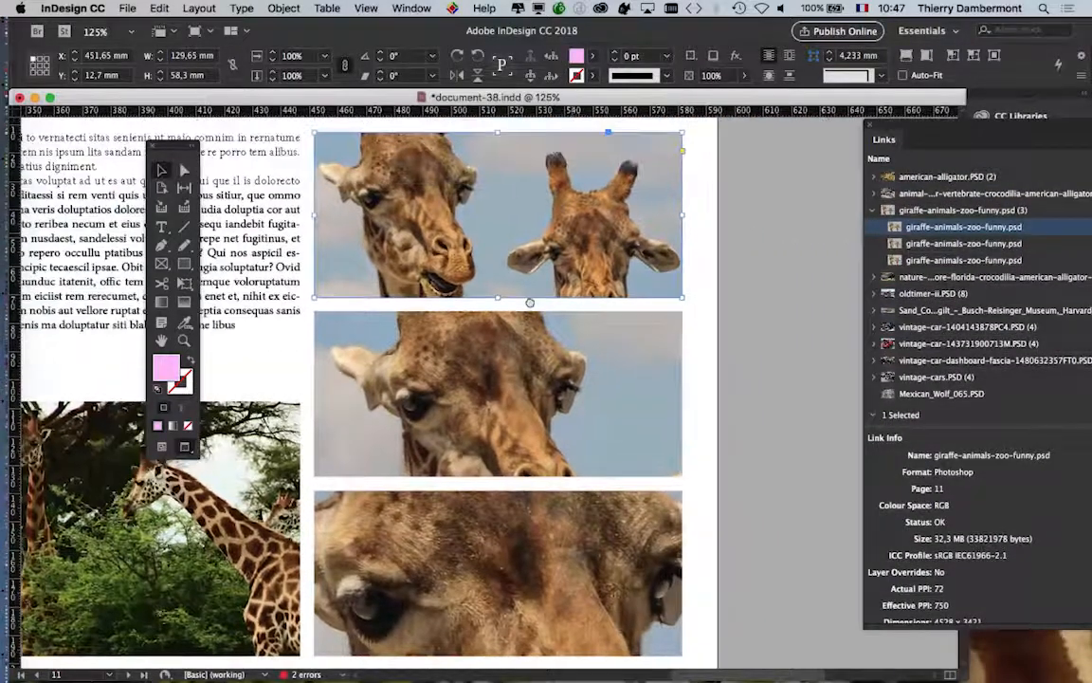
scroll(531, 298, "down", 1)
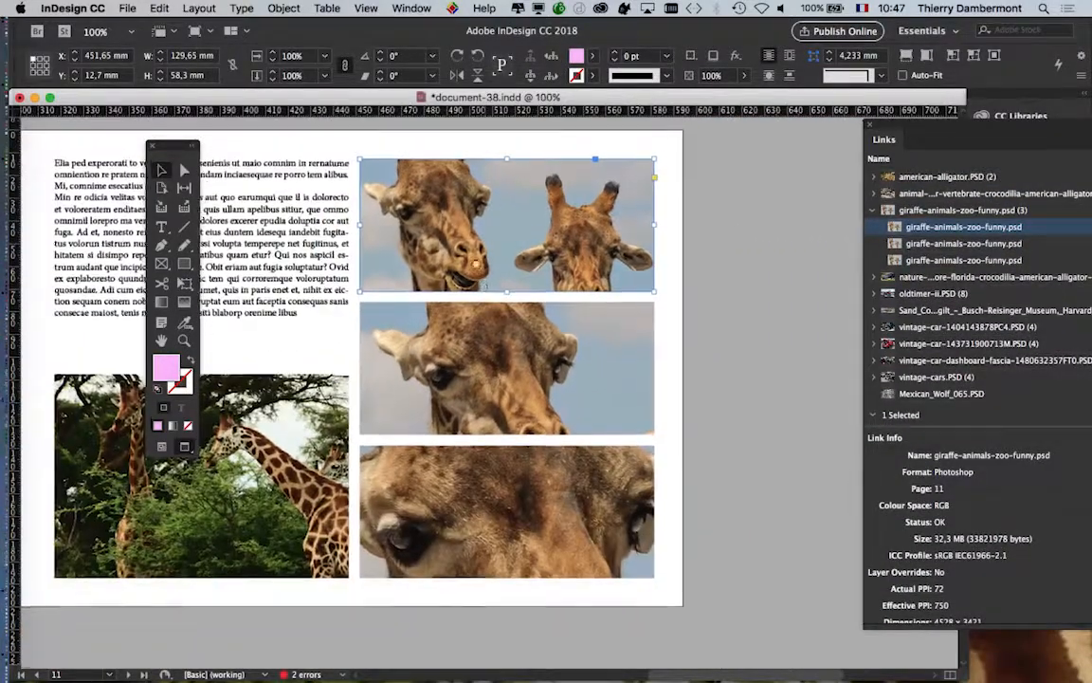
scroll(477, 264, "down", 1)
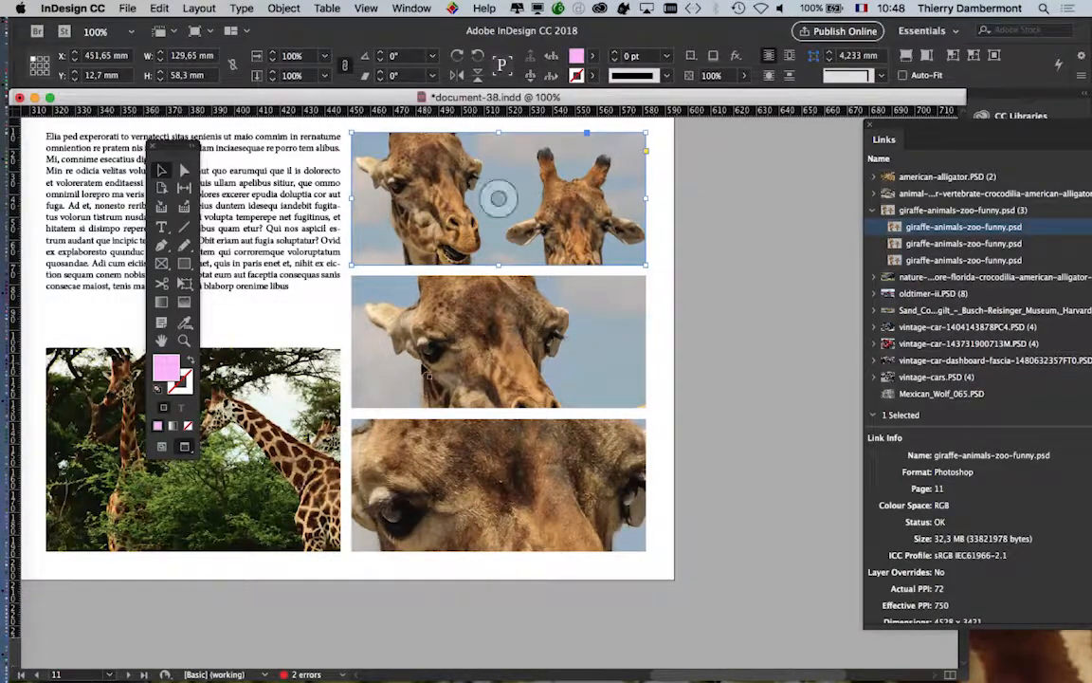
Step: Switch to Photoshop and bring the open document Murchison_Falls_Giraffe.psd to the front
key("super+Tab")
left_click(400, 370)
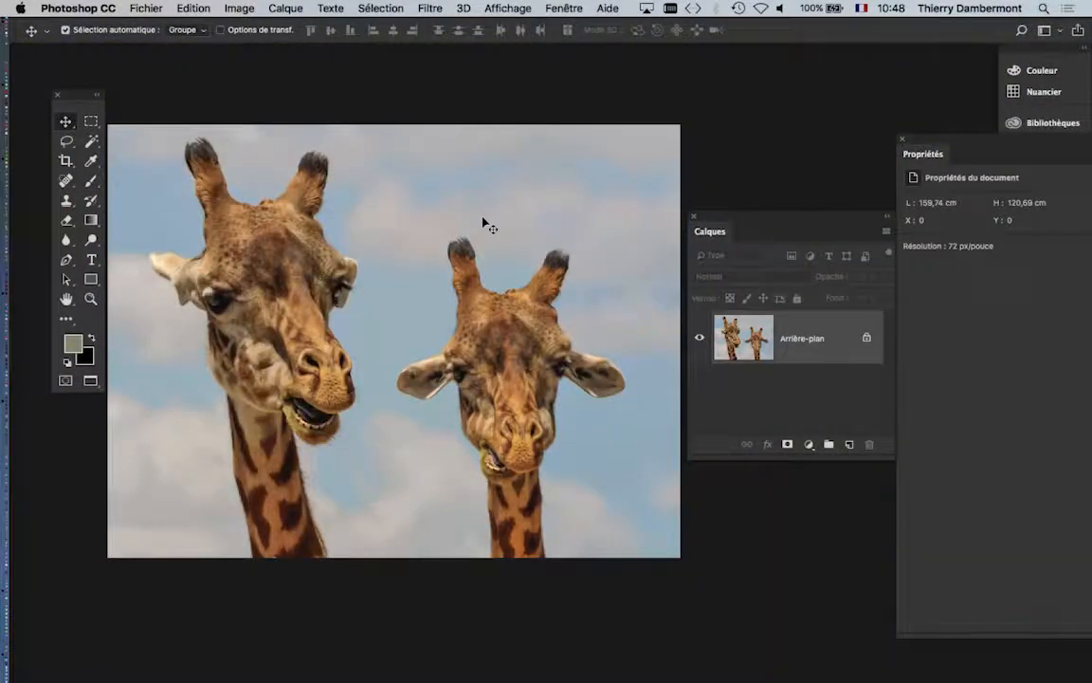
left_click(508, 8)
mouse_move(564, 8)
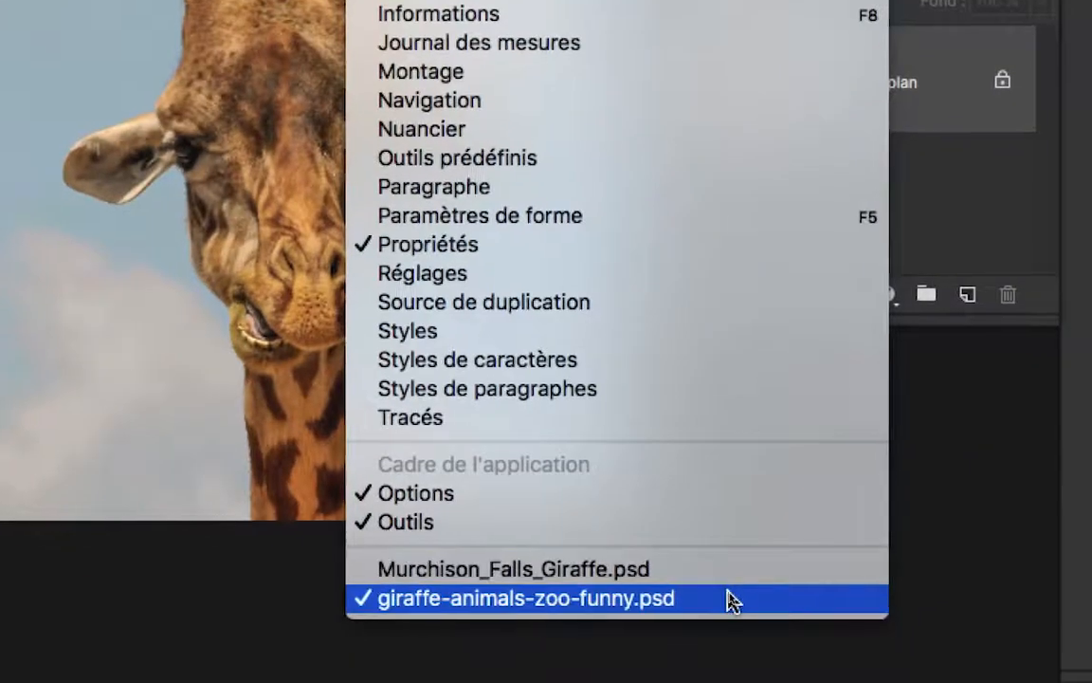
left_click(725, 569)
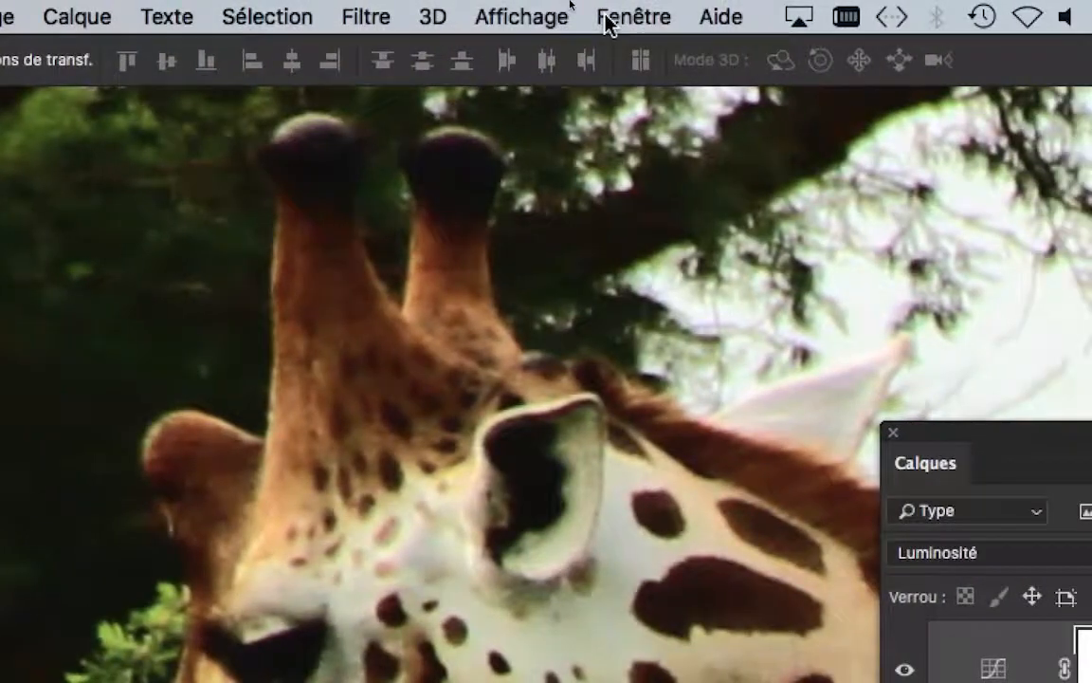
Step: Return to the giraffe-animals-zoo-funny.psd document, and reposition and enlarge the floating Calques panel
left_click(678, 14)
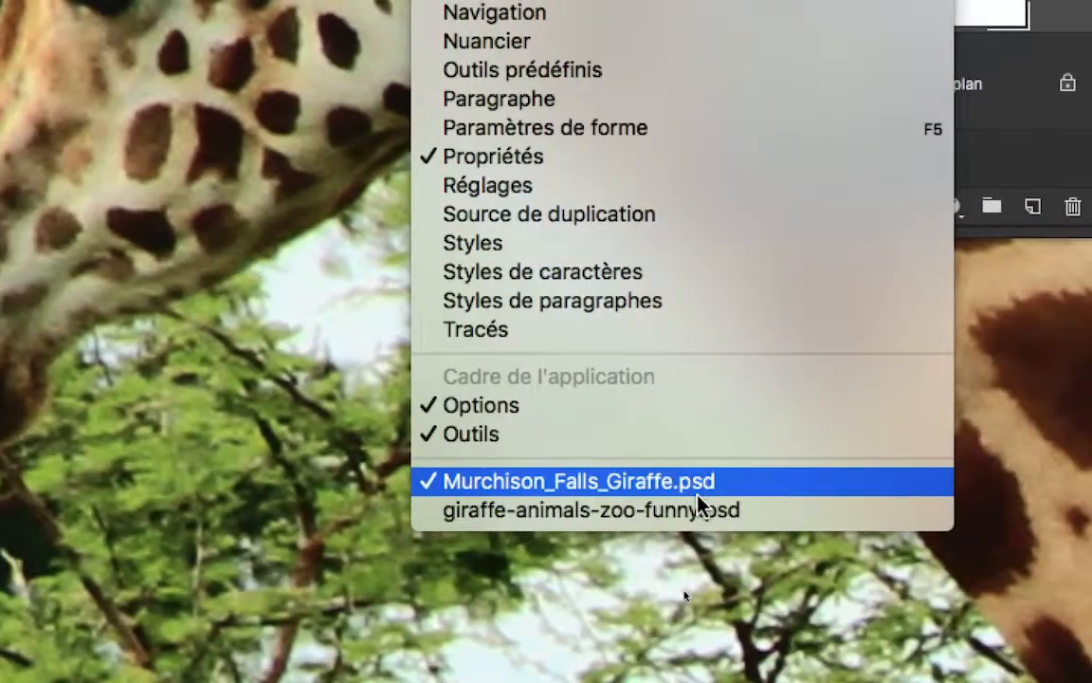
left_click(726, 489)
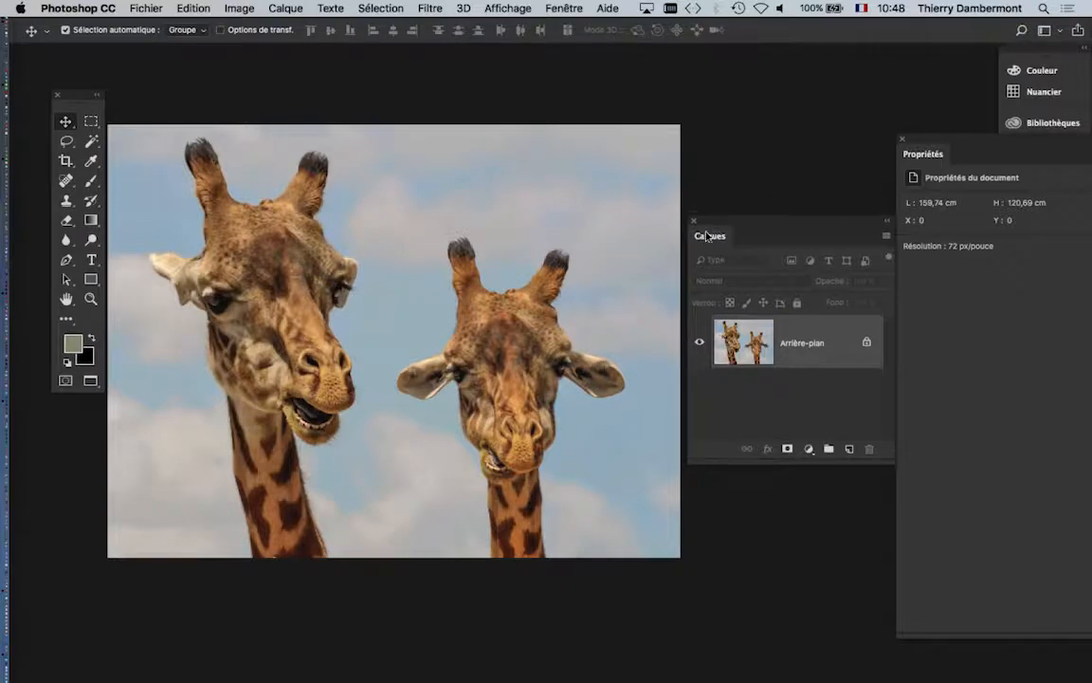
left_click_drag(707, 235, 646, 152)
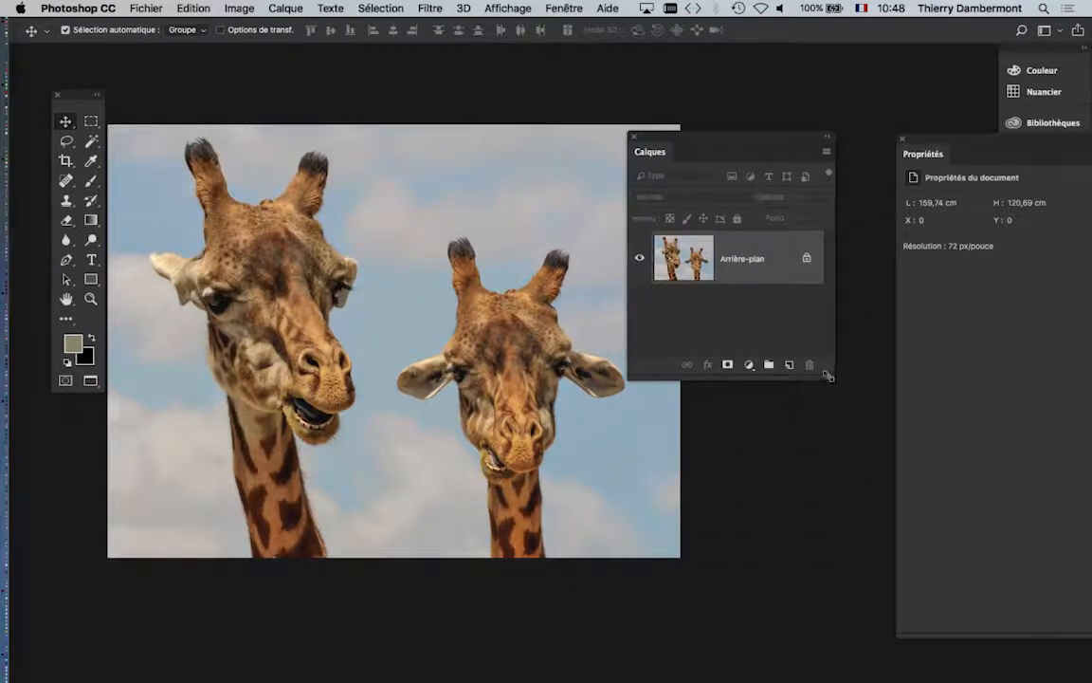
left_click_drag(828, 376, 863, 398)
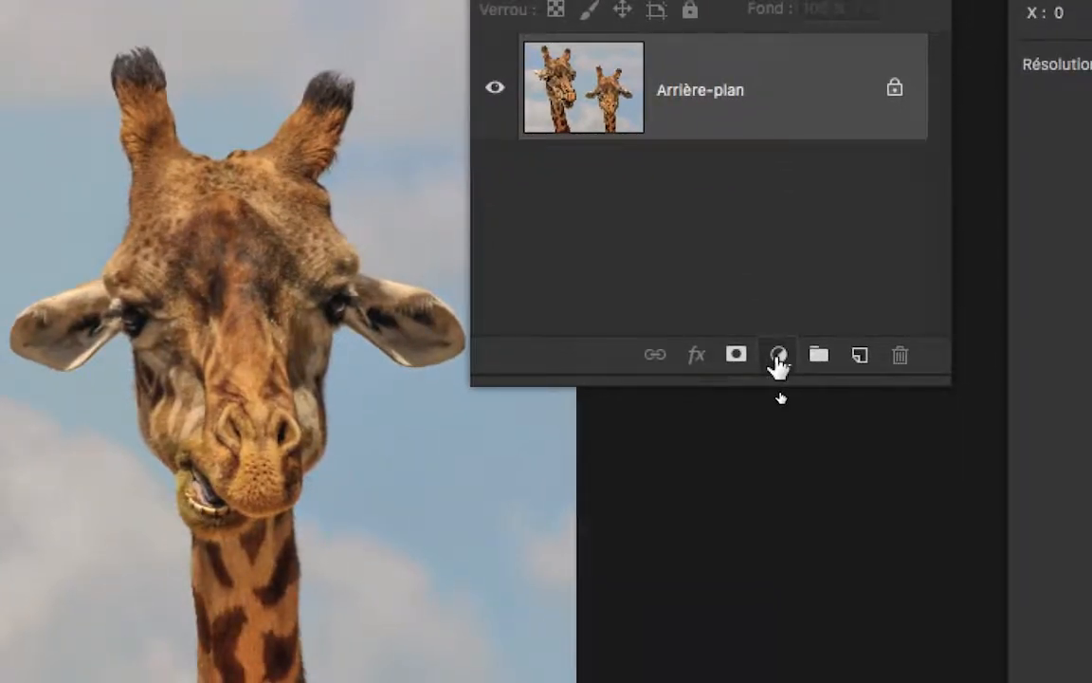
Step: Review the fill and adjustment layer types available for the giraffe image without adding any
left_click(778, 359)
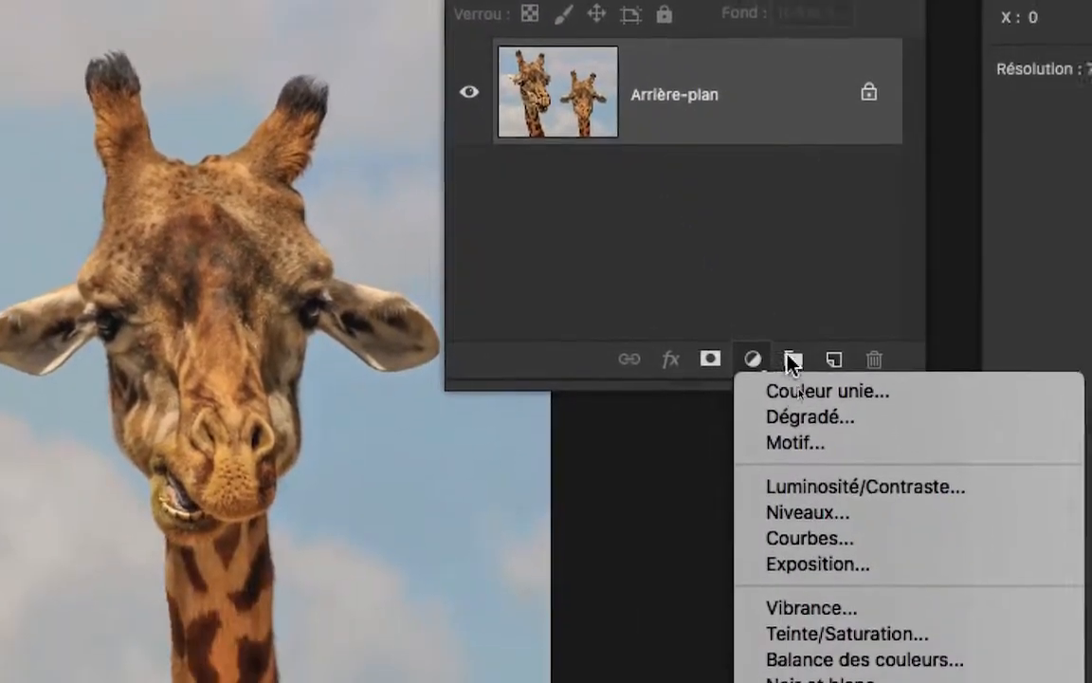
left_click(752, 358)
left_click(752, 359)
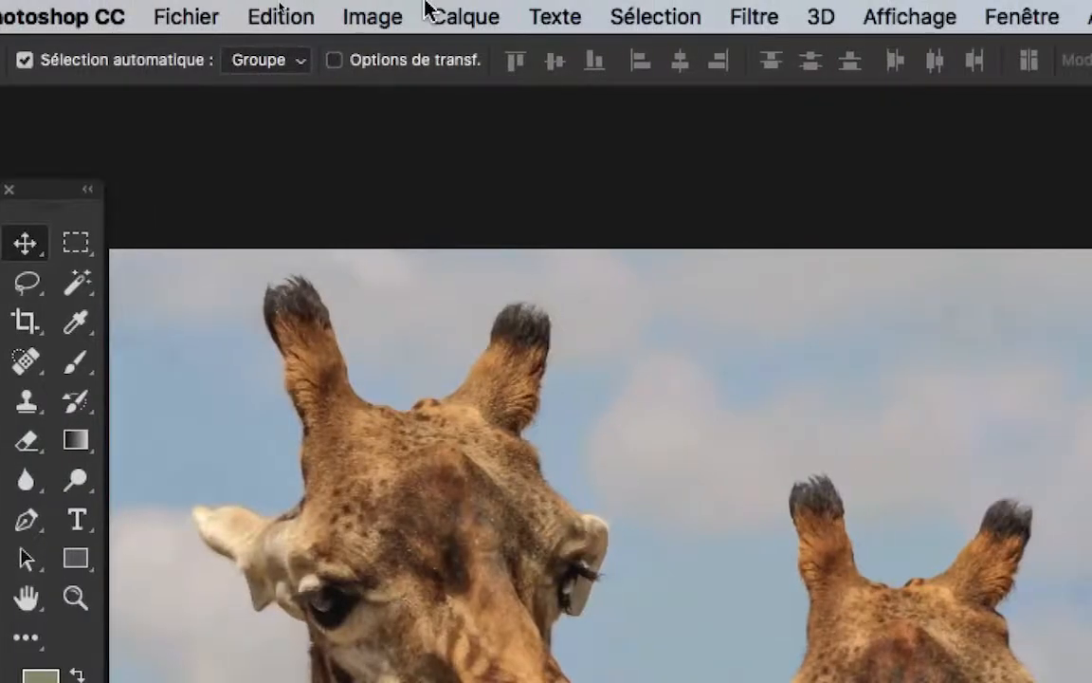
left_click(429, 13)
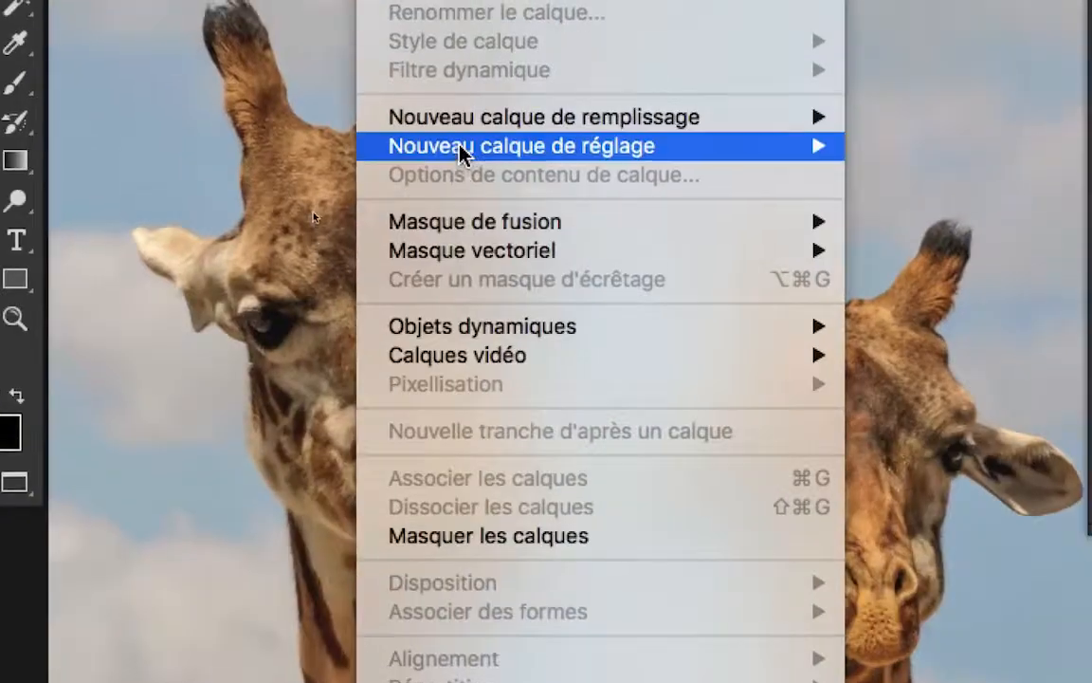
mouse_move(489, 415)
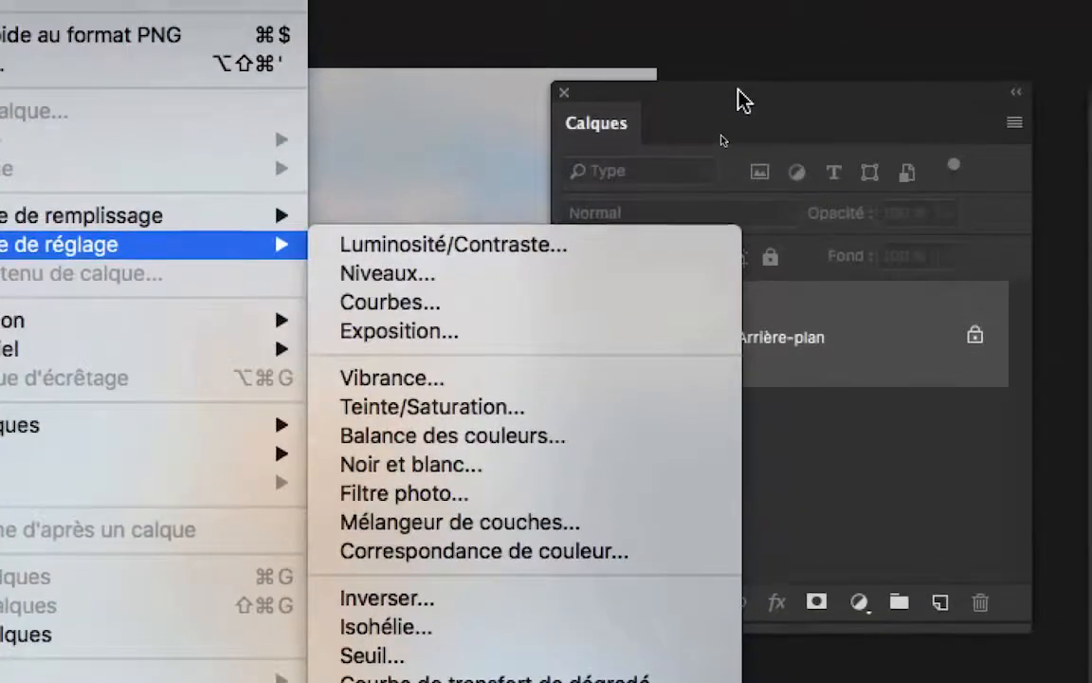
key("Escape")
Step: Add a Teinte/Saturation adjustment layer above the Arrière-plan layer and move the Propriétés panel so its sliders are fully accessible
left_click(859, 602)
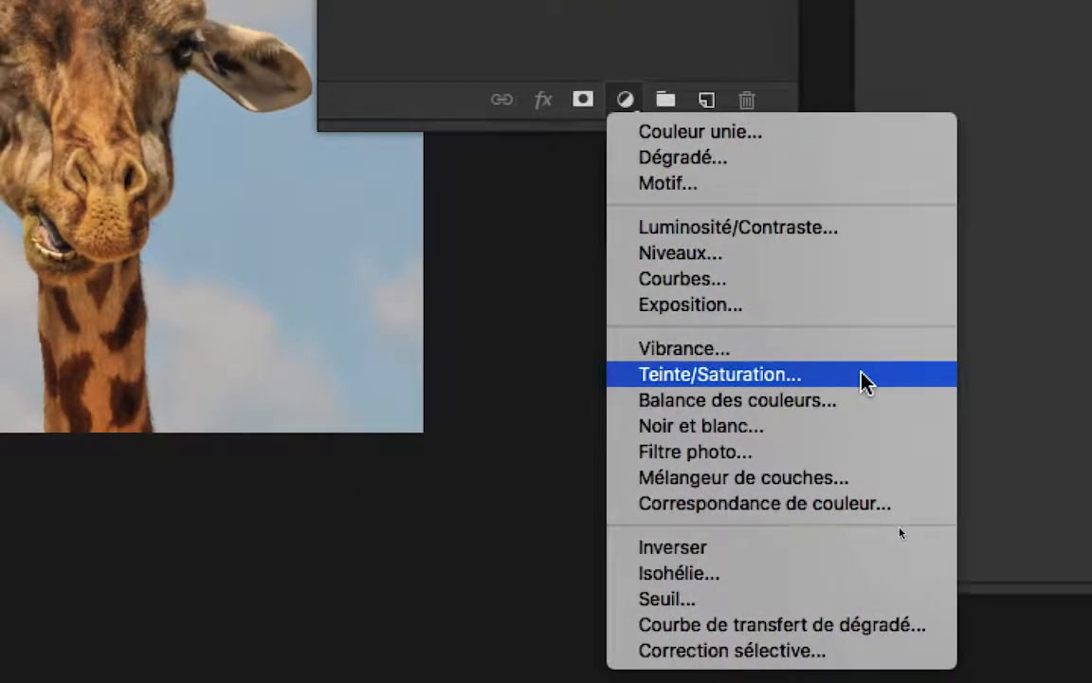
left_click(864, 378)
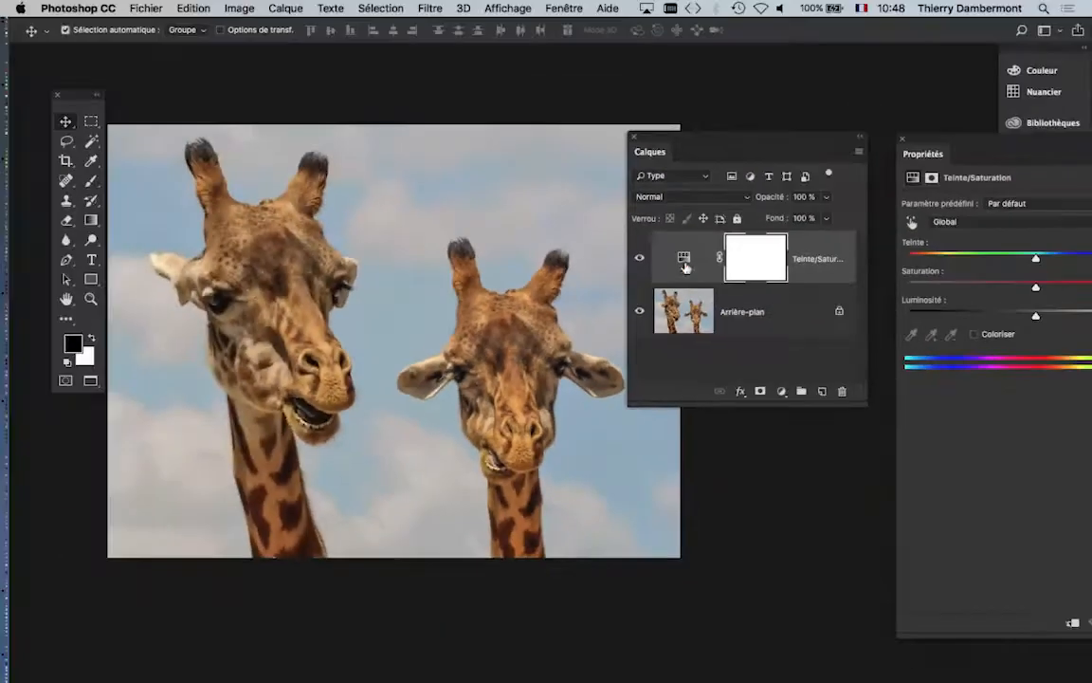
left_click_drag(925, 137, 195, 88)
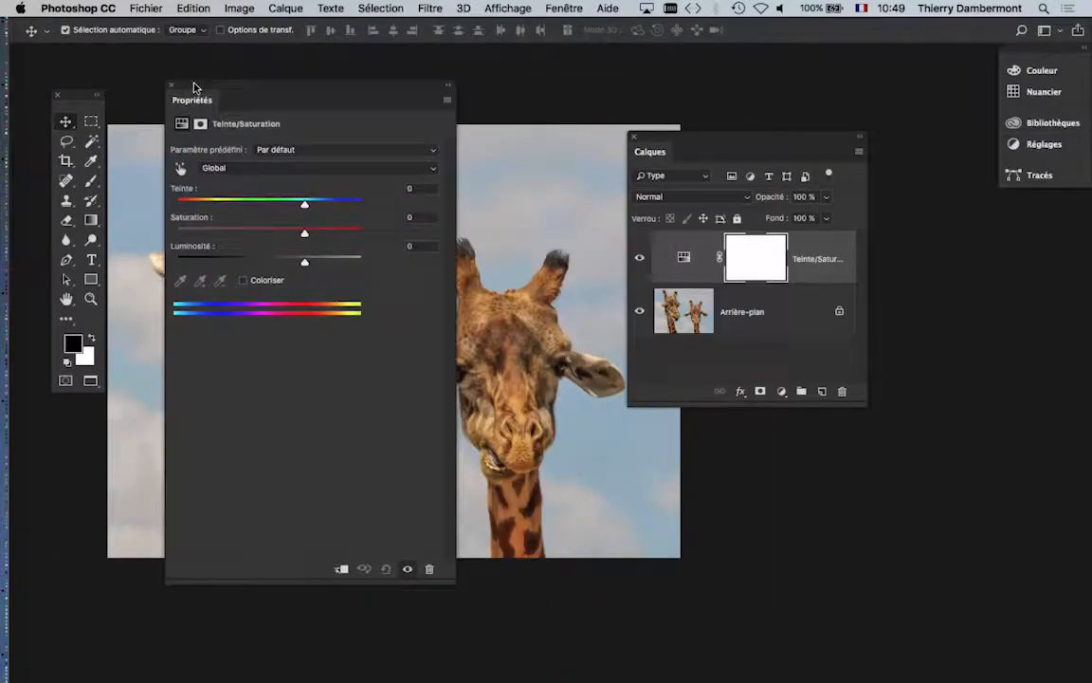
Step: Rearrange the floating Calques and Propriétés panels beside the giraffe image and collapse Calques so both giraffes are uncovered
left_click_drag(666, 143, 754, 215)
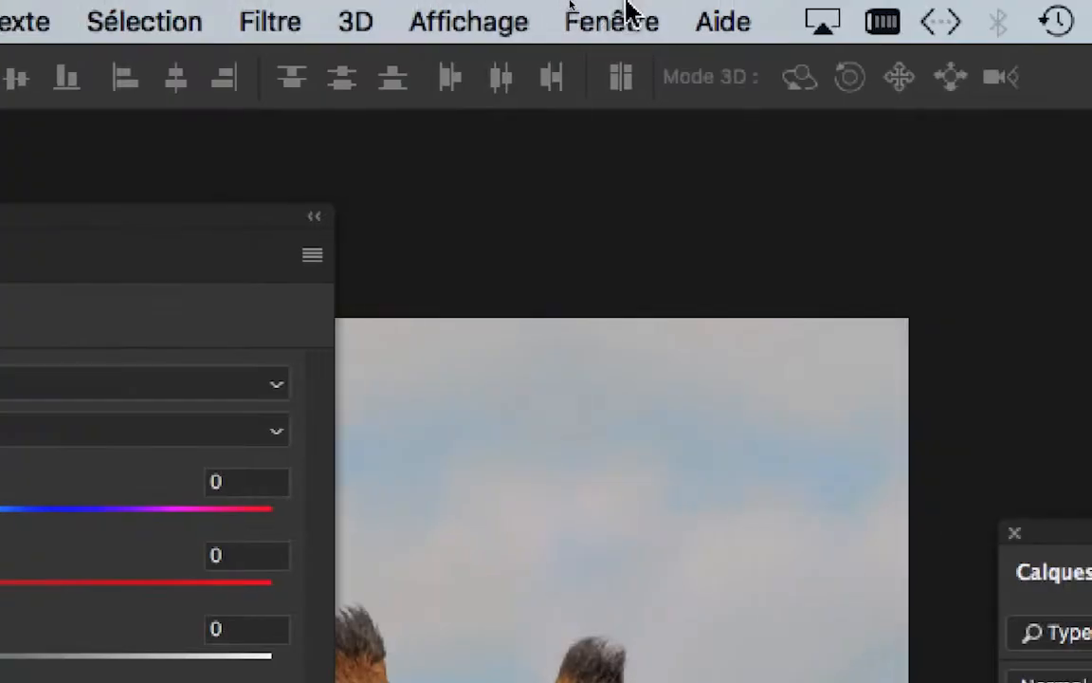
left_click(621, 18)
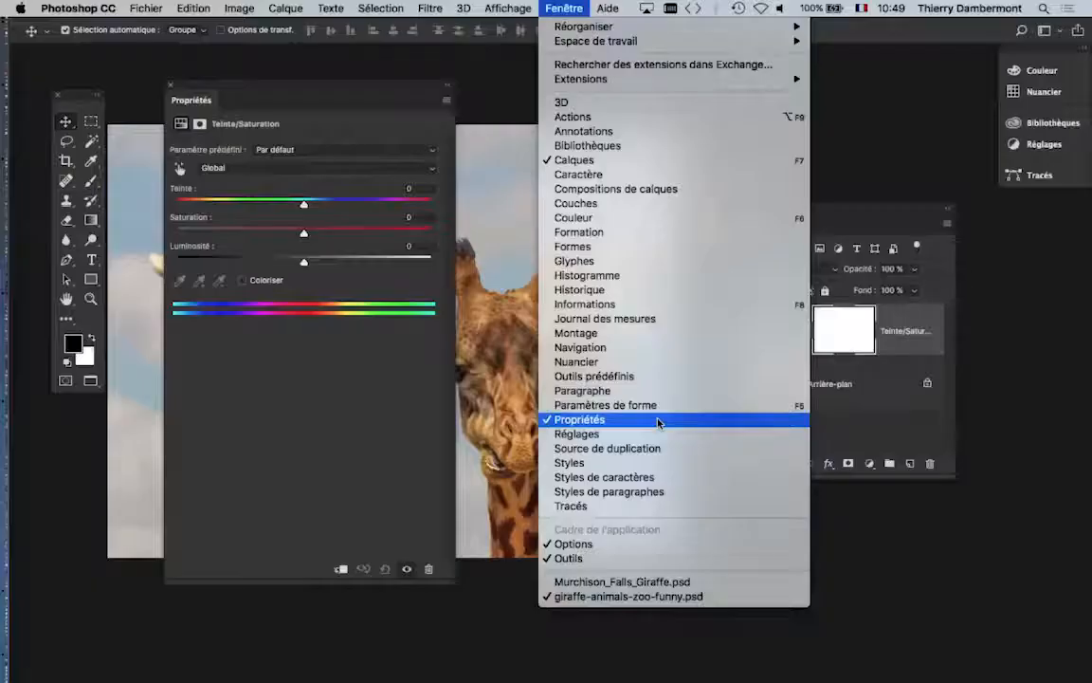
left_click(889, 213)
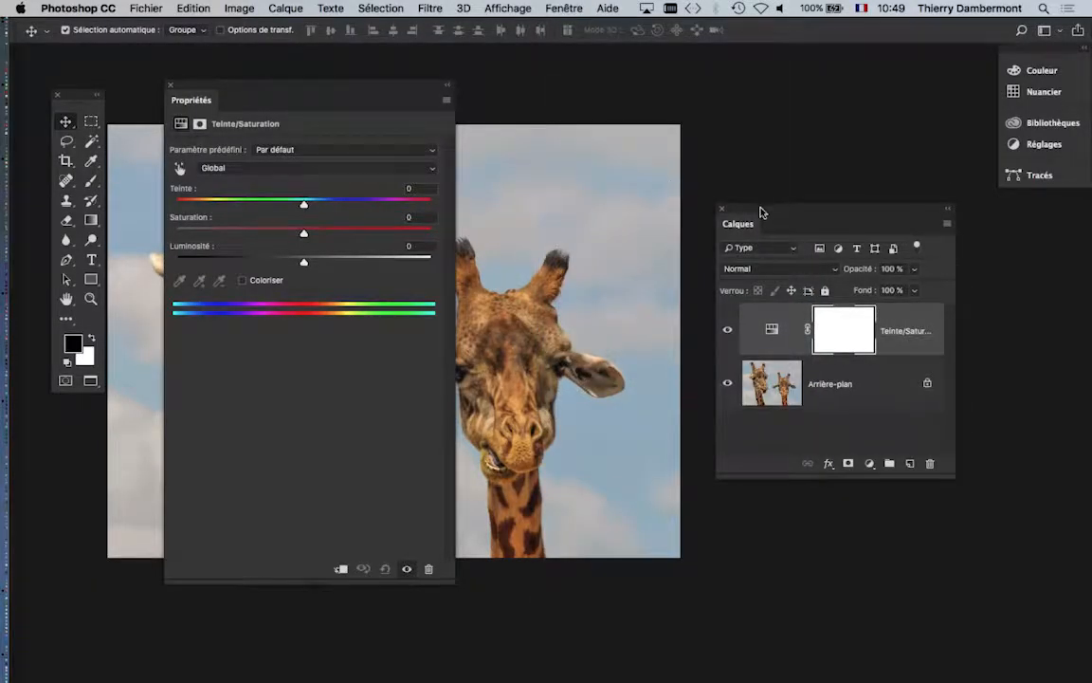
left_click_drag(760, 212, 80, 476)
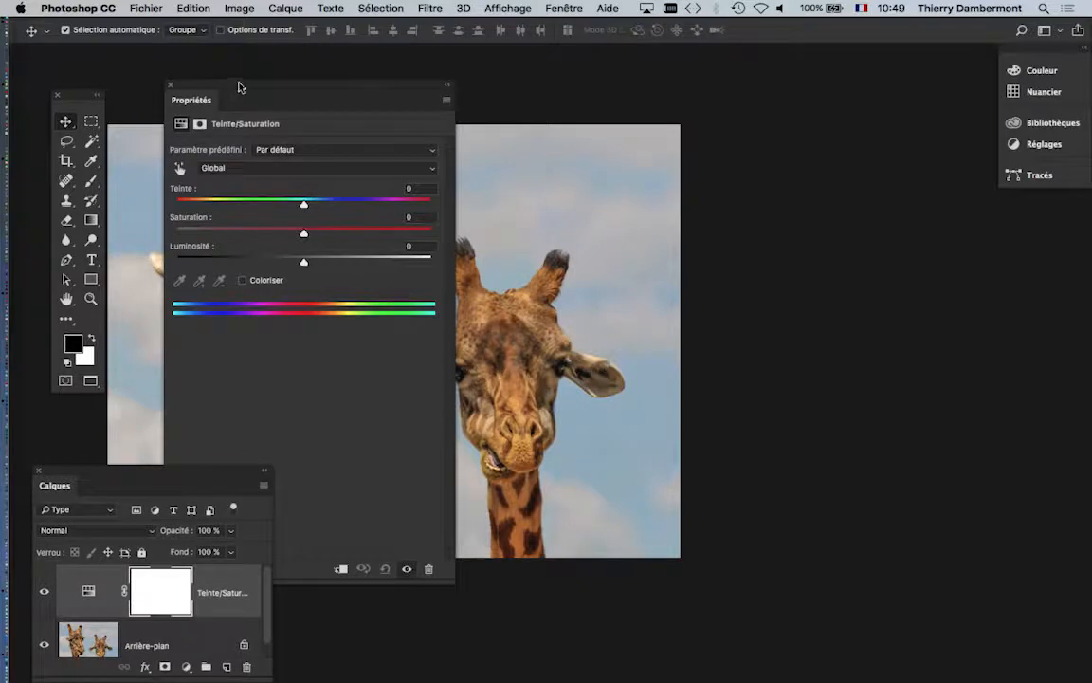
left_click_drag(216, 83, 709, 76)
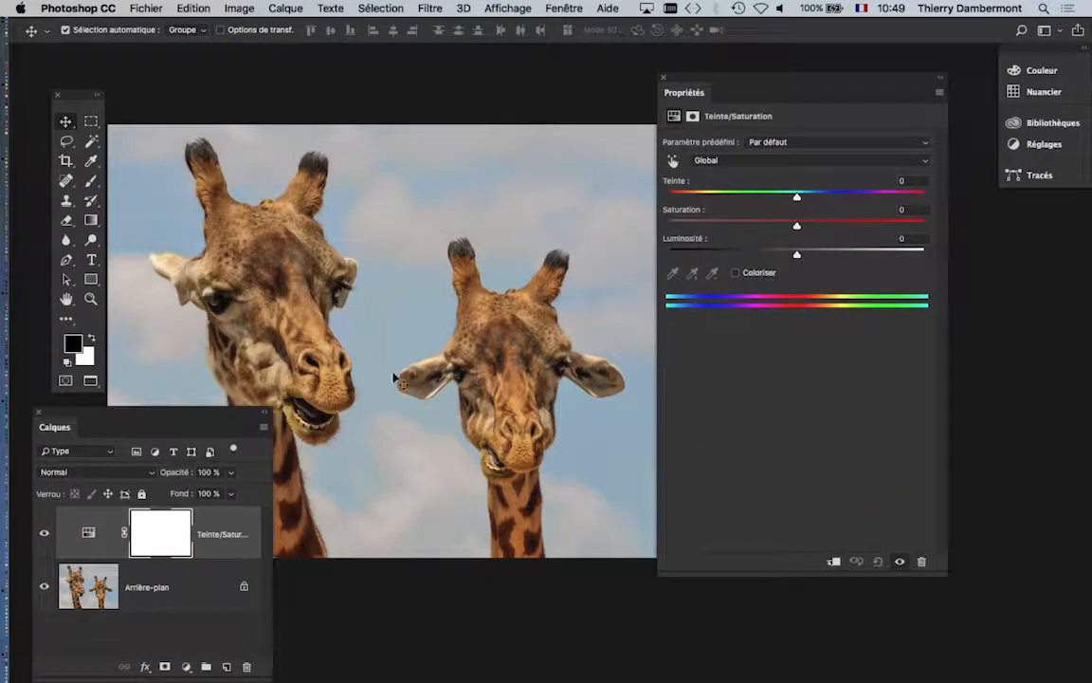
left_click_drag(233, 426, 284, 597)
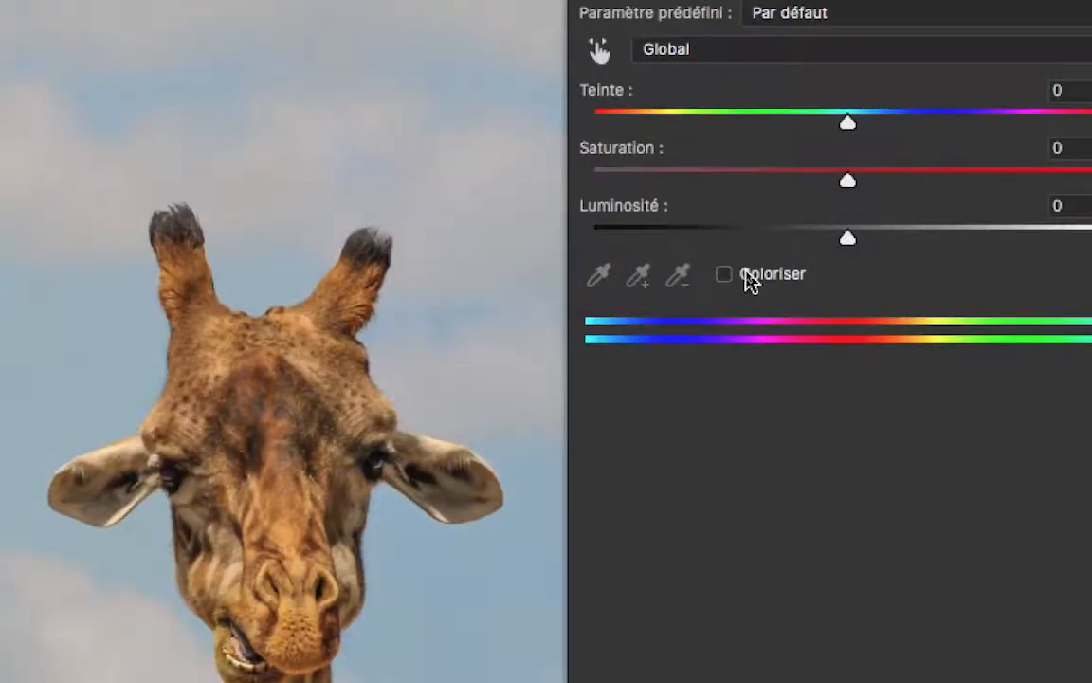
Step: Enable Coloriser on the Teinte/Saturation adjustment layer and give the image a magenta tint with Teinte 300 and Saturation 48
left_click(747, 275)
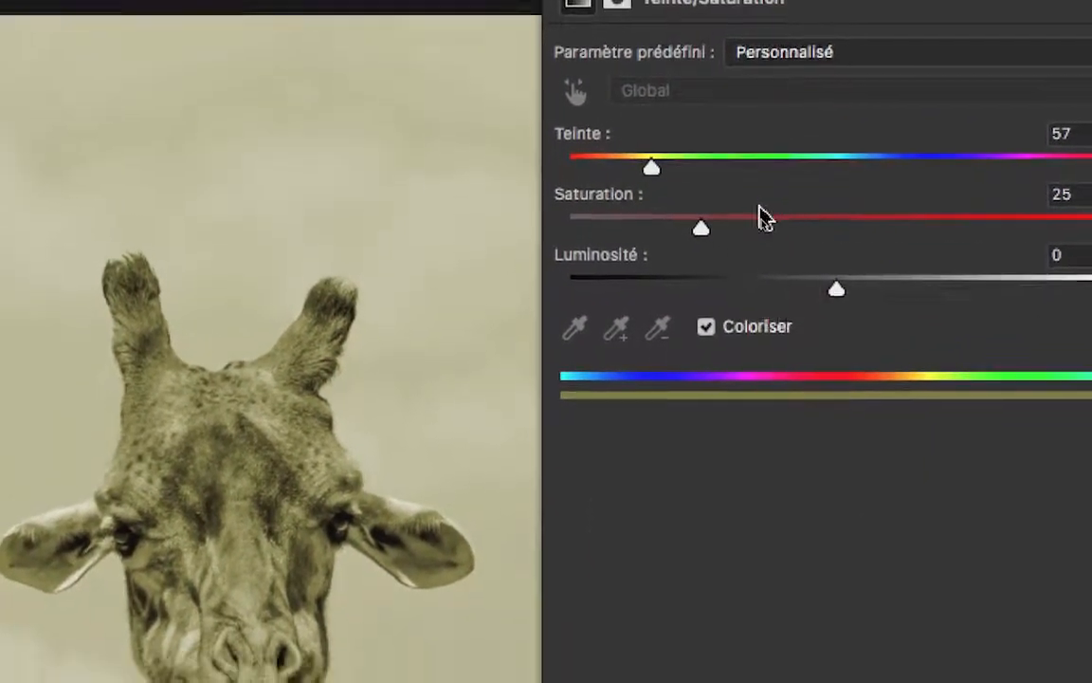
left_click(707, 327)
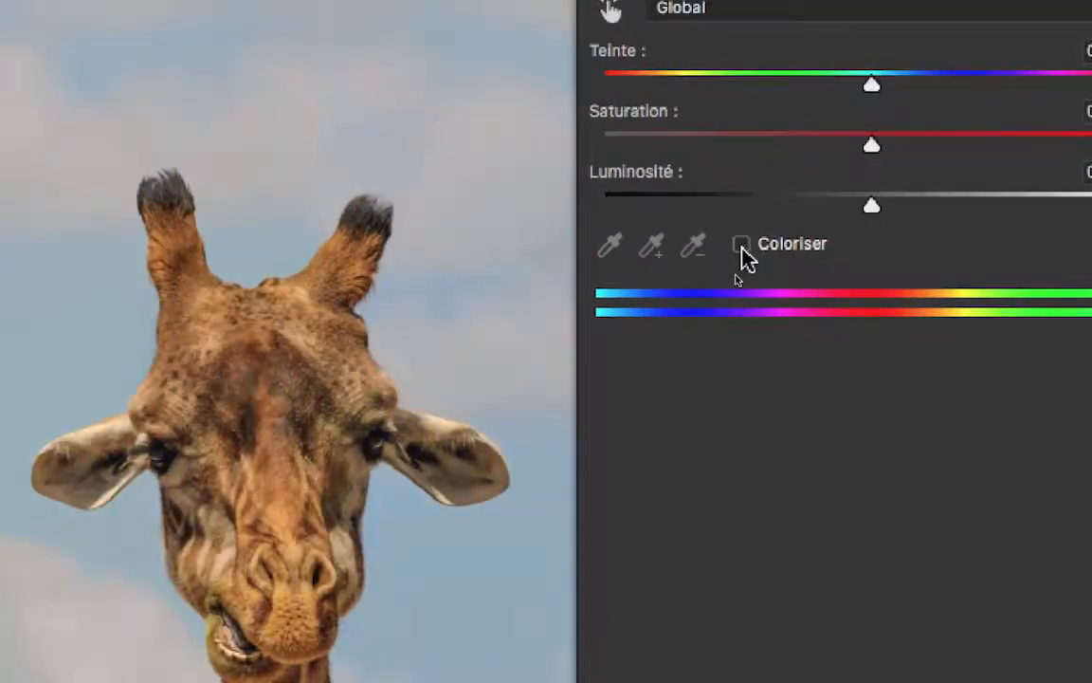
left_click(741, 247)
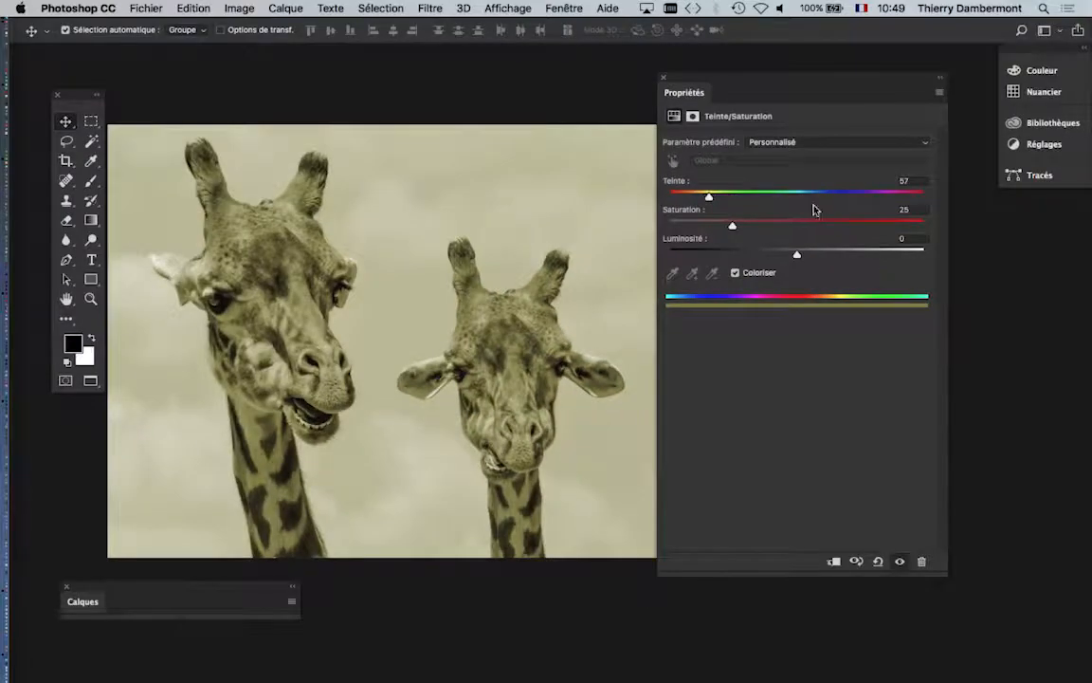
left_click_drag(814, 208, 788, 228)
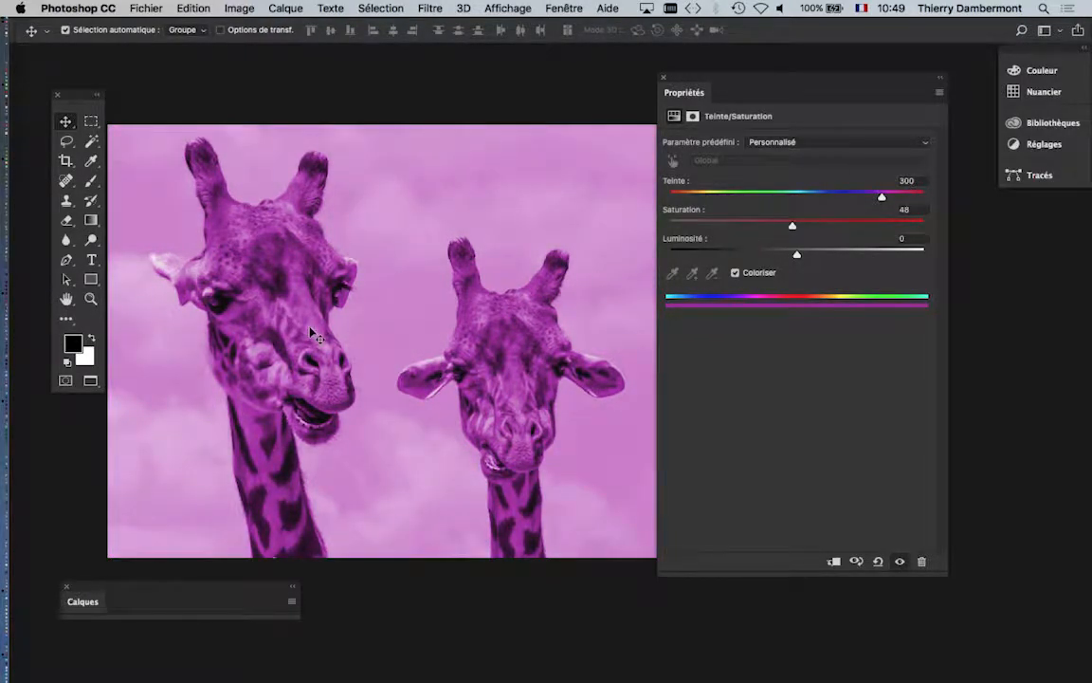
Step: Try stronger and weaker magenta and violet tints on the adjustment layer, settling on Teinte 297 and Saturation 59
mouse_move(883, 196)
left_mouse_down()
mouse_move(895, 199)
mouse_move(879, 199)
left_mouse_up()
left_click_drag(812, 226, 836, 229)
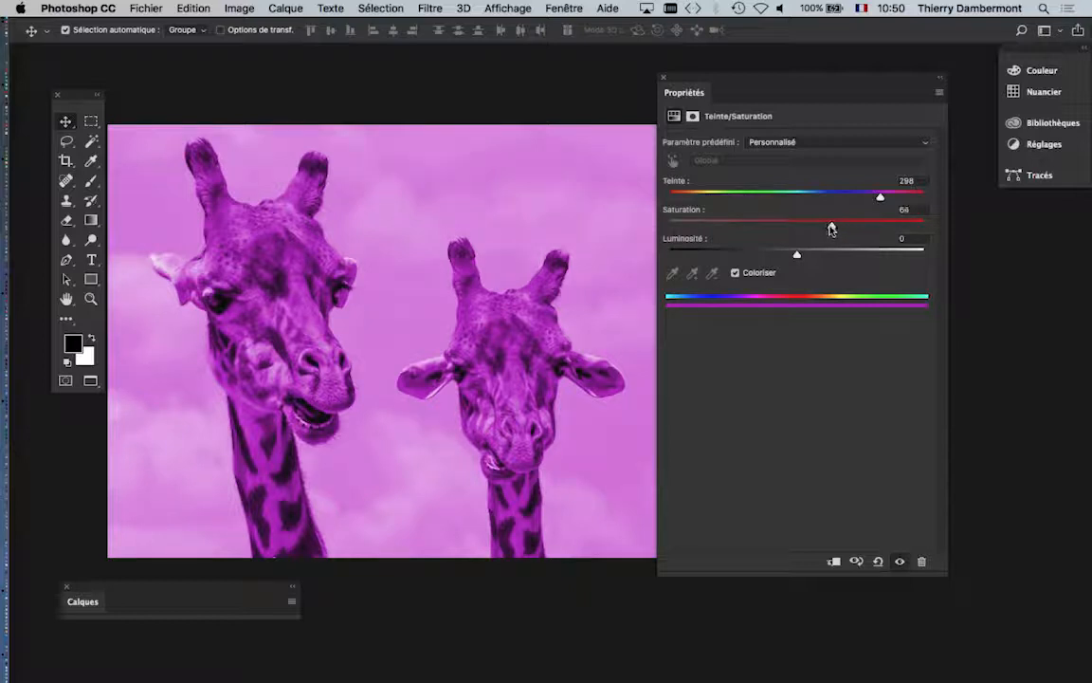
left_click_drag(831, 228, 790, 226)
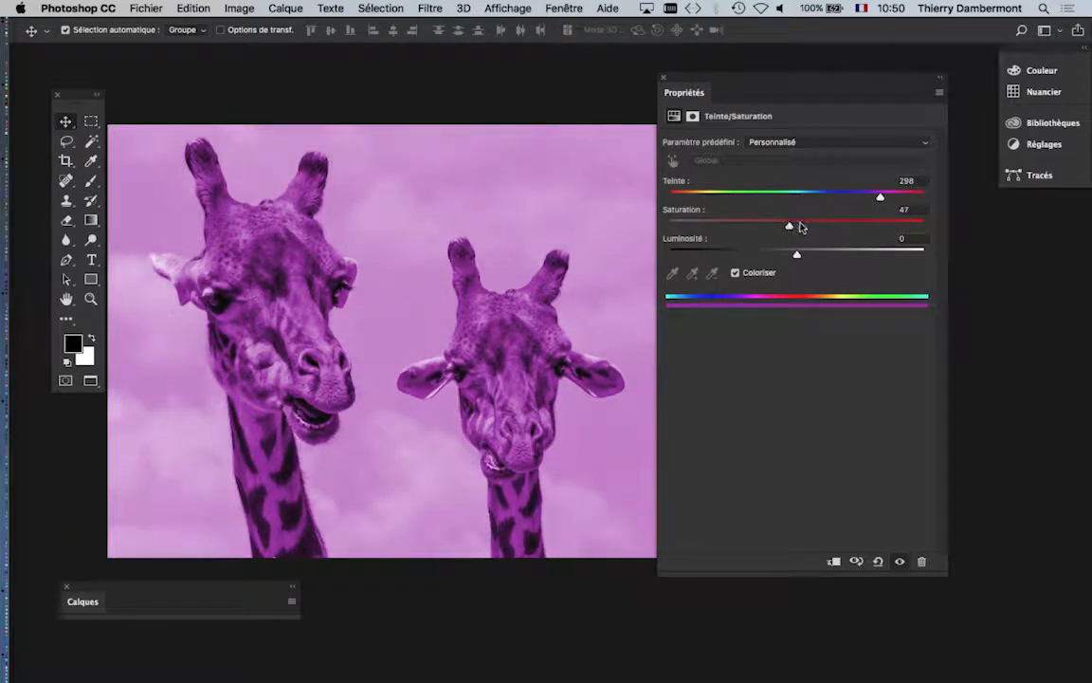
mouse_move(882, 198)
left_mouse_down()
mouse_move(862, 197)
mouse_move(892, 202)
mouse_move(872, 202)
left_mouse_up()
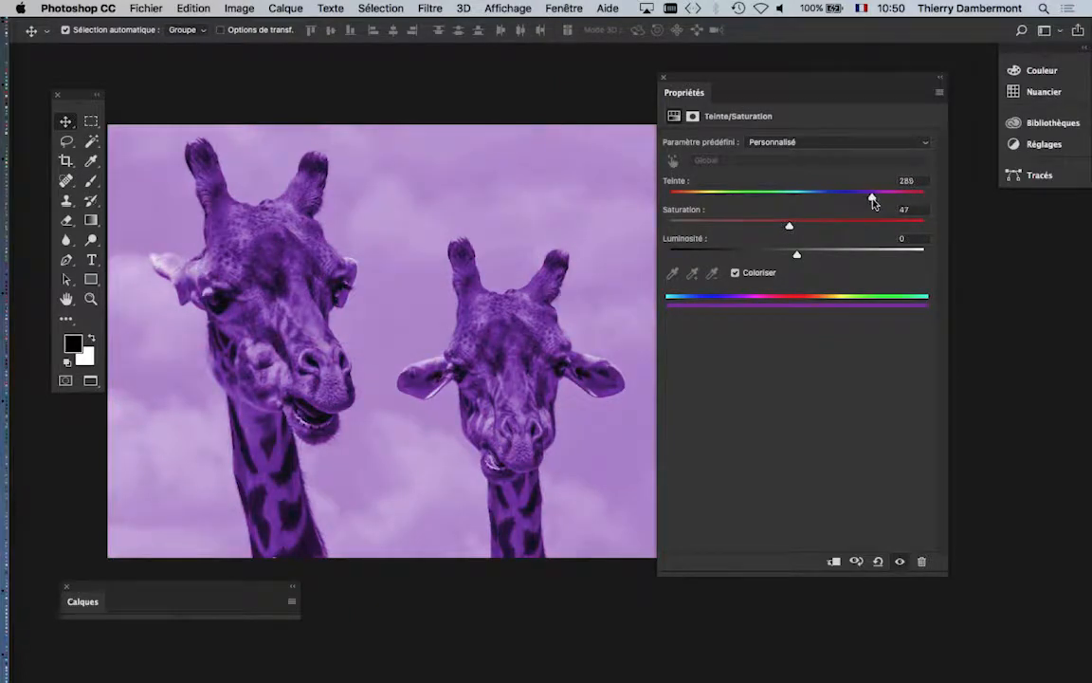
left_click_drag(789, 226, 833, 229)
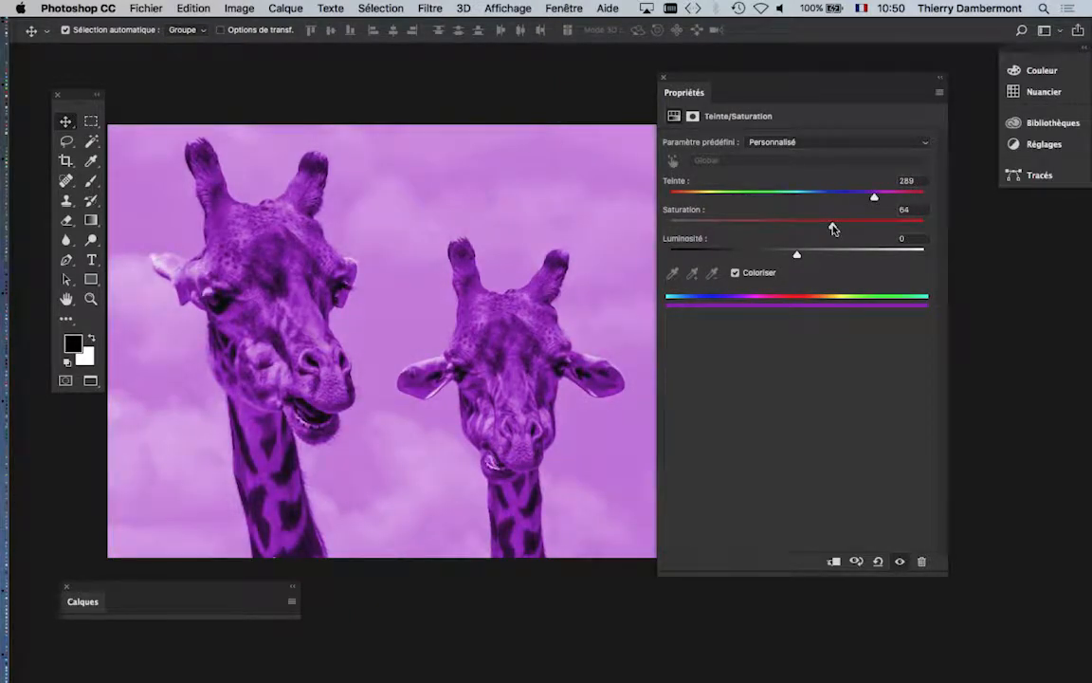
mouse_move(833, 228)
left_mouse_down()
mouse_move(890, 197)
mouse_move(860, 195)
mouse_move(879, 196)
mouse_move(859, 227)
mouse_move(819, 224)
left_mouse_up()
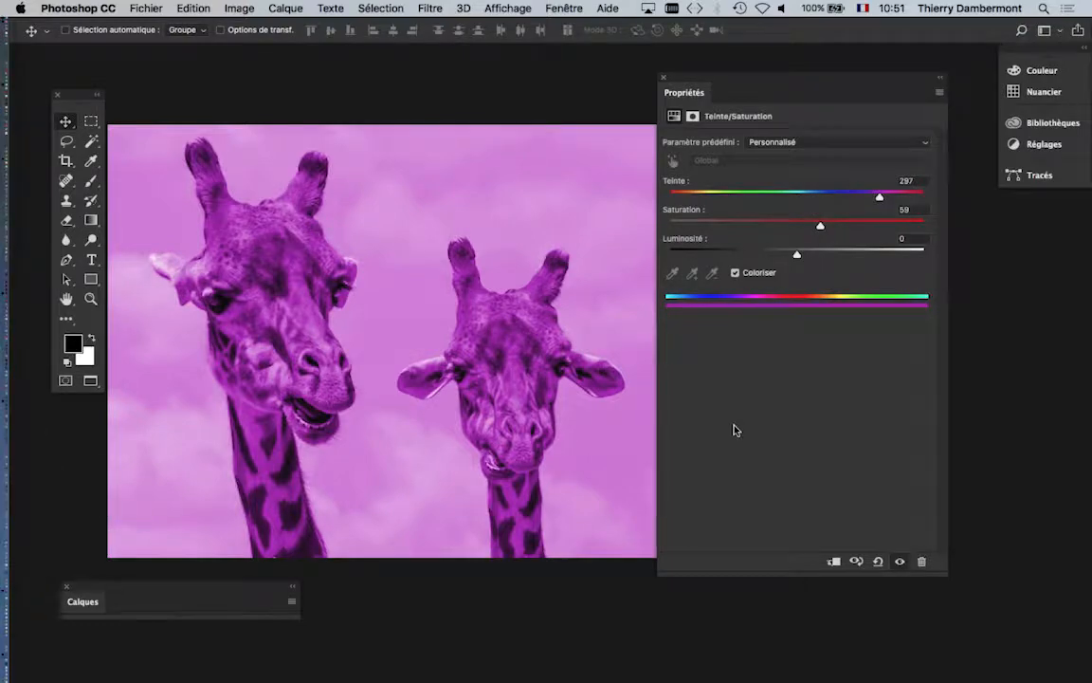
Step: Switch to Firefox and run the Google search again with the query corrected to "indesign should use rgb"
key("super+Tab")
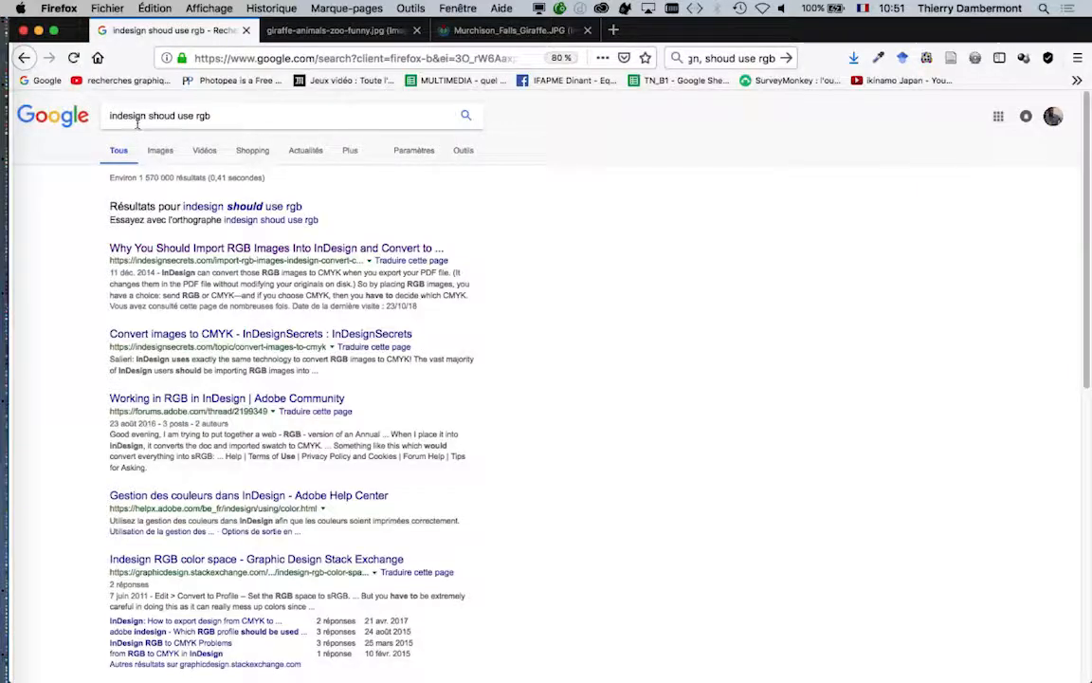
left_click(221, 114)
left_click(627, 279)
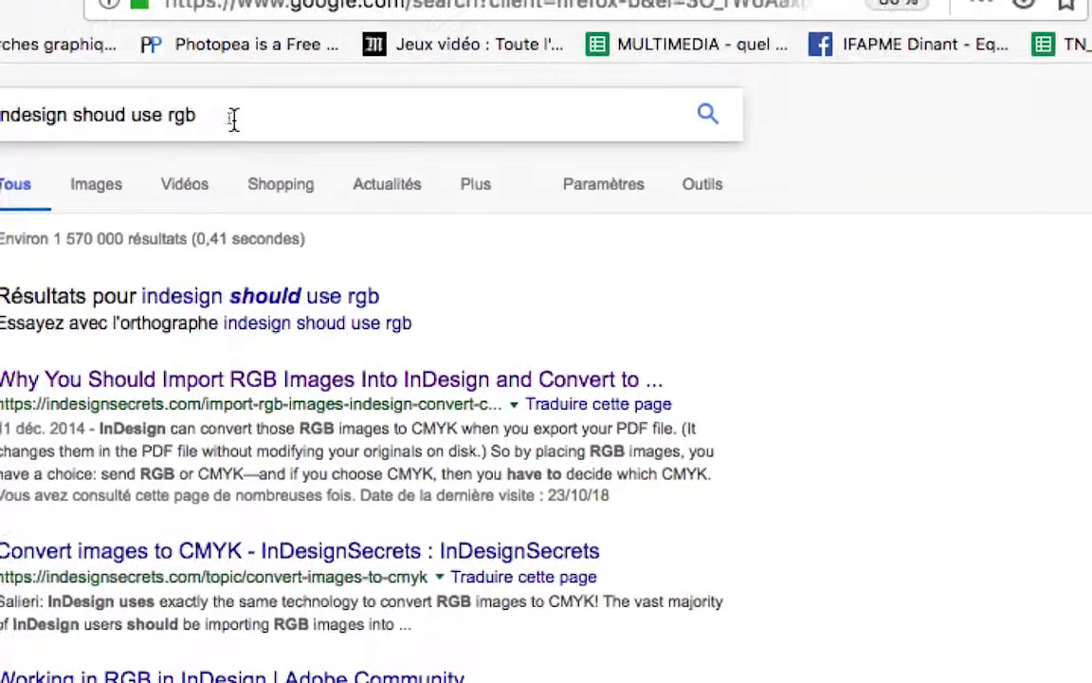
left_click_drag(239, 119, 45, 145)
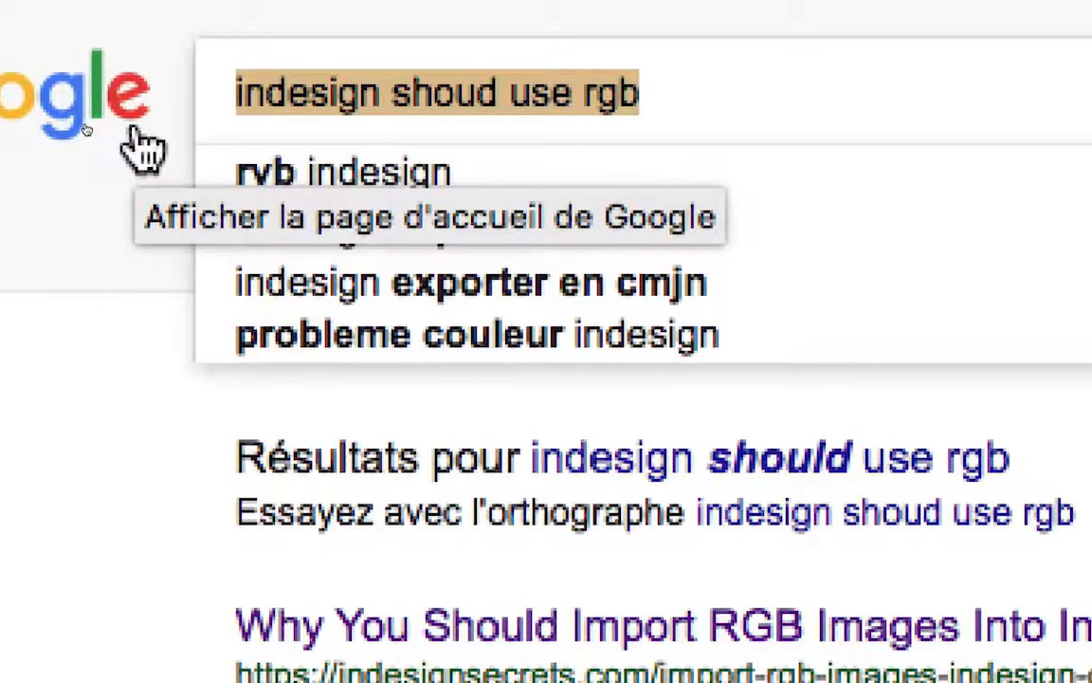
left_click(481, 102)
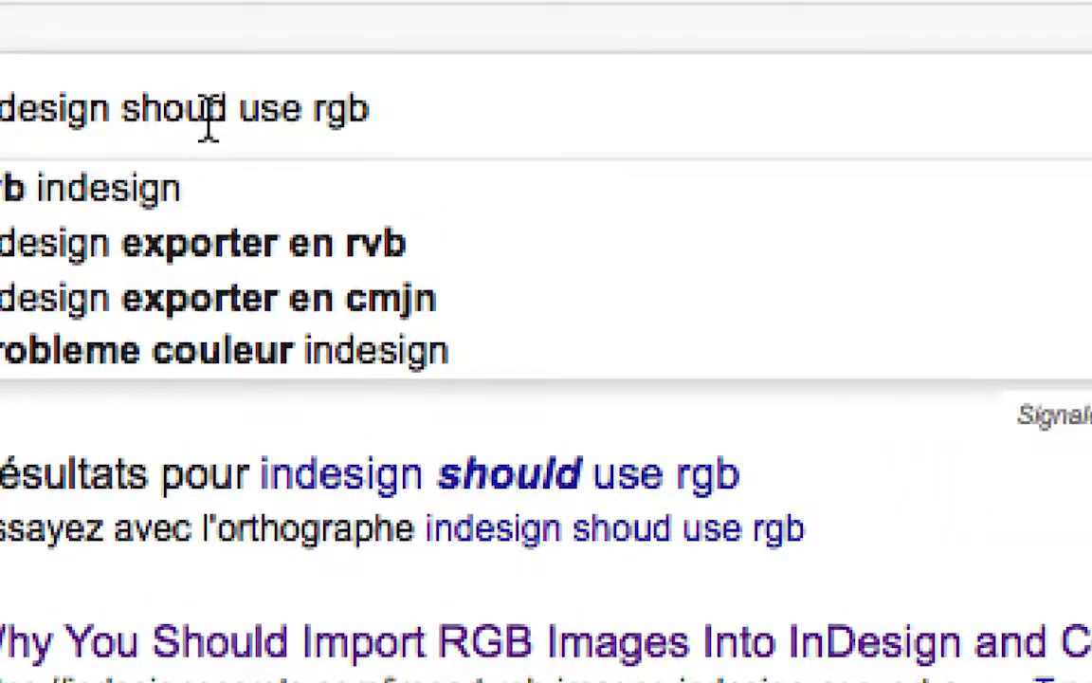
type("l")
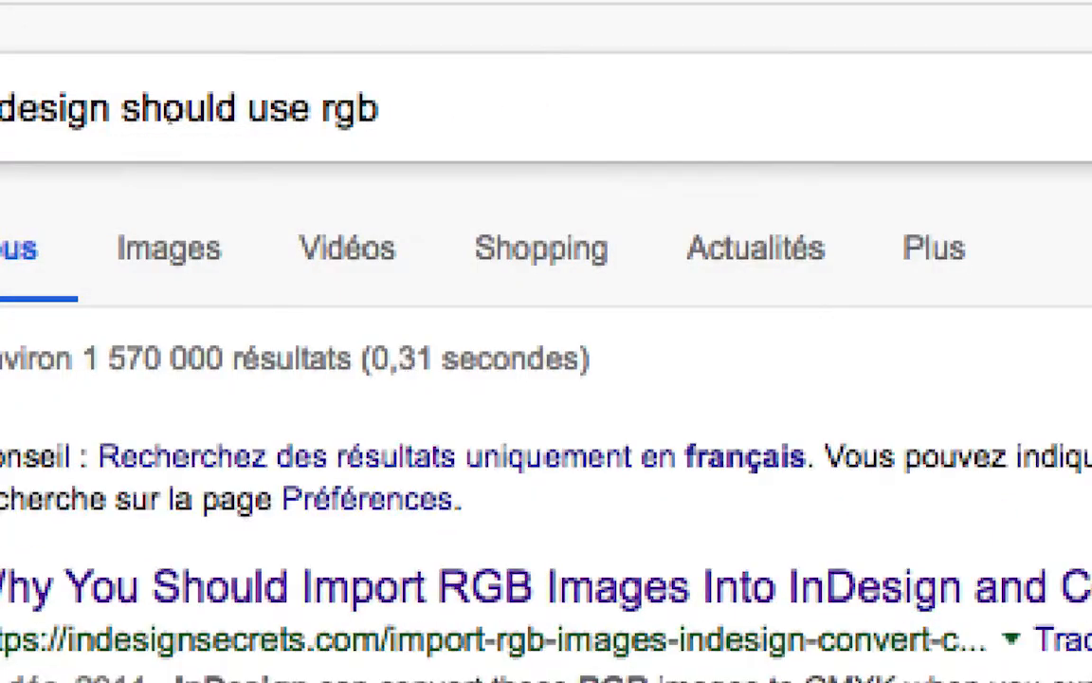
left_click(399, 112)
left_click_drag(246, 121, 0, 118)
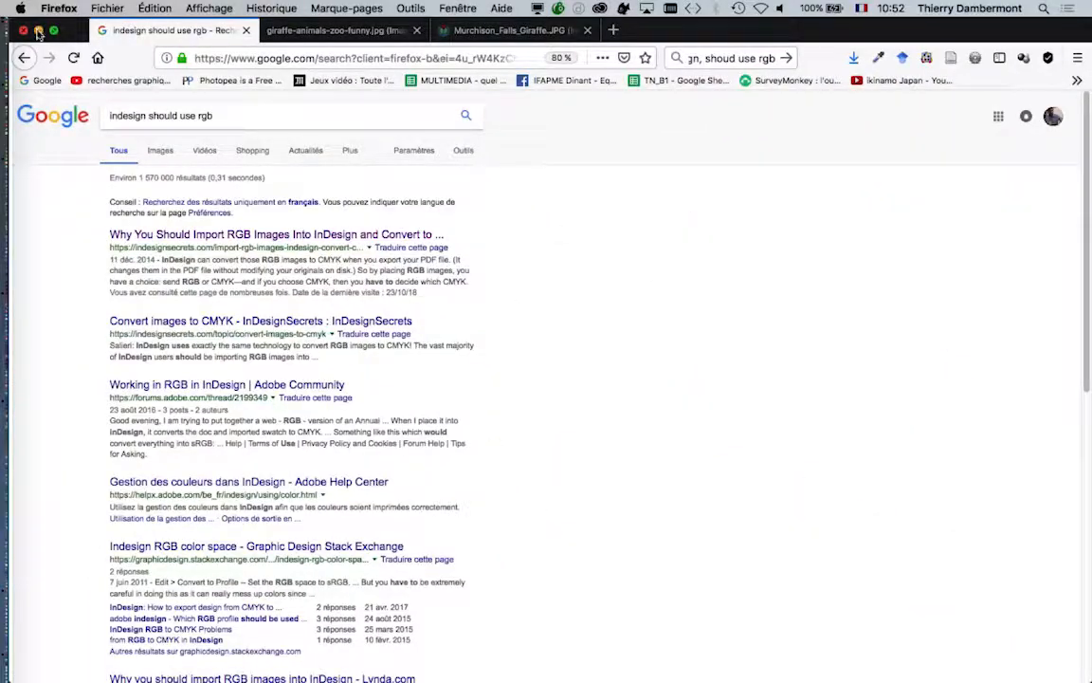
Step: Minimise Firefox, return to Photoshop, move Propriétés clear of the giraffe image, and place the expanded Calques panel beside it
left_click(38, 32)
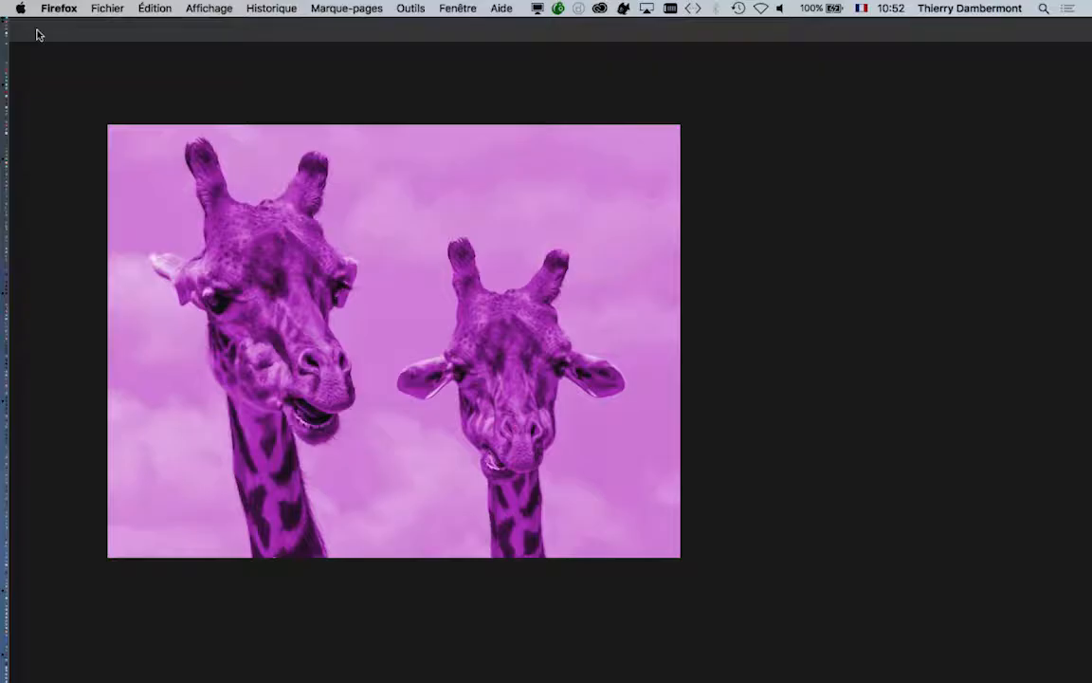
left_click(241, 91)
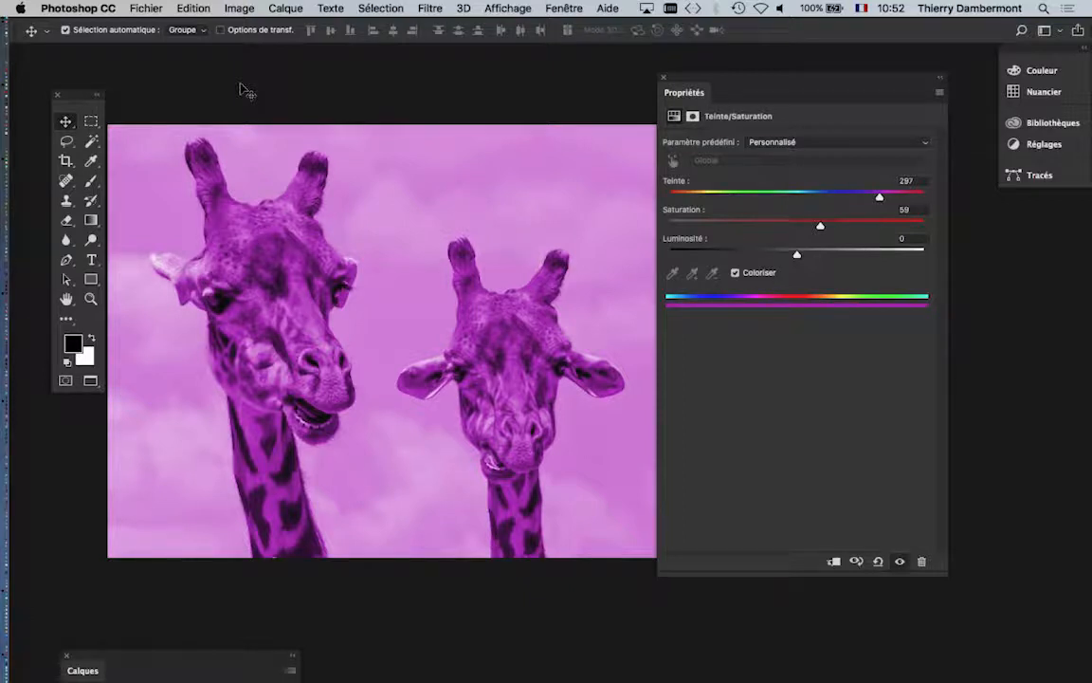
left_click_drag(760, 85, 850, 89)
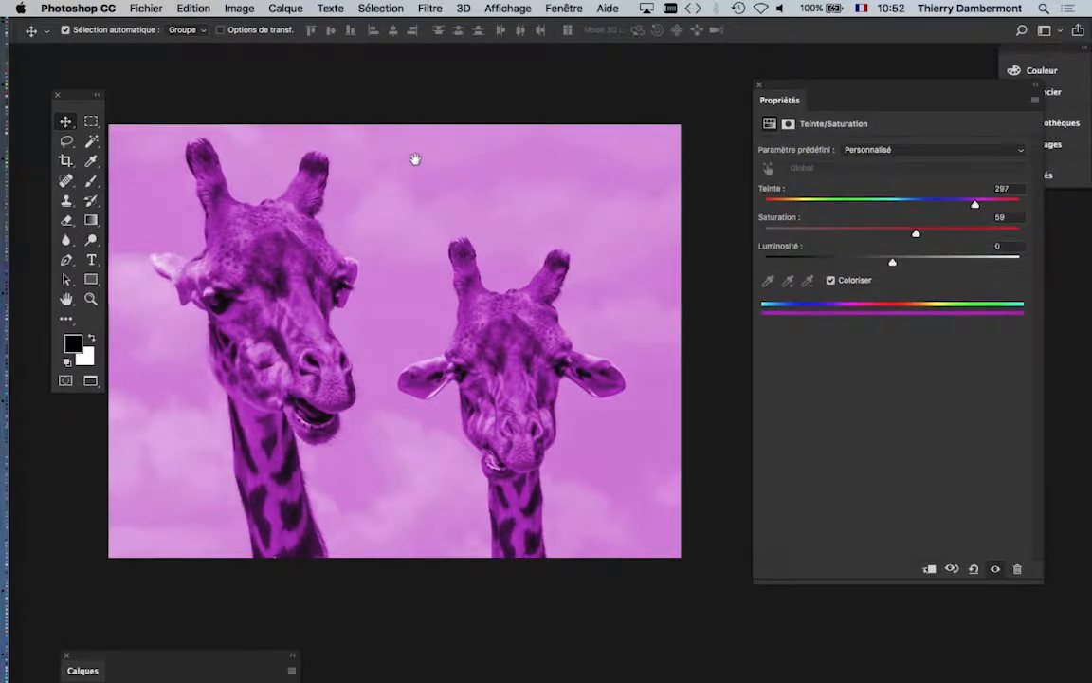
mouse_move(415, 158)
left_mouse_down()
mouse_move(451, 119)
mouse_move(441, 119)
mouse_move(434, 168)
left_mouse_up()
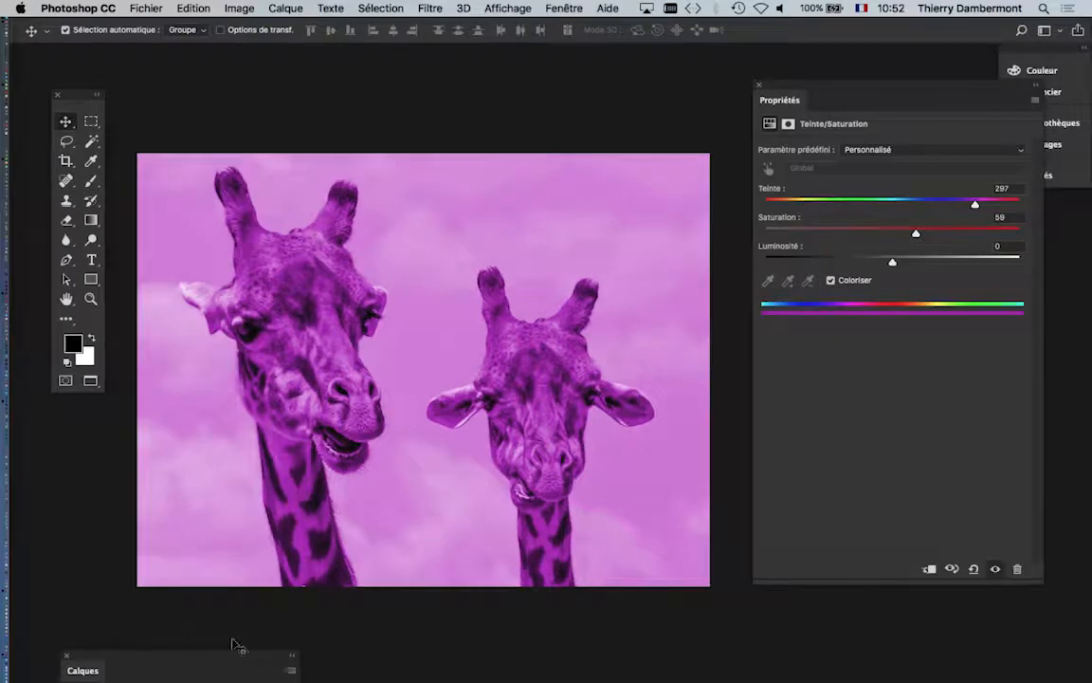
left_click_drag(226, 658, 606, 93)
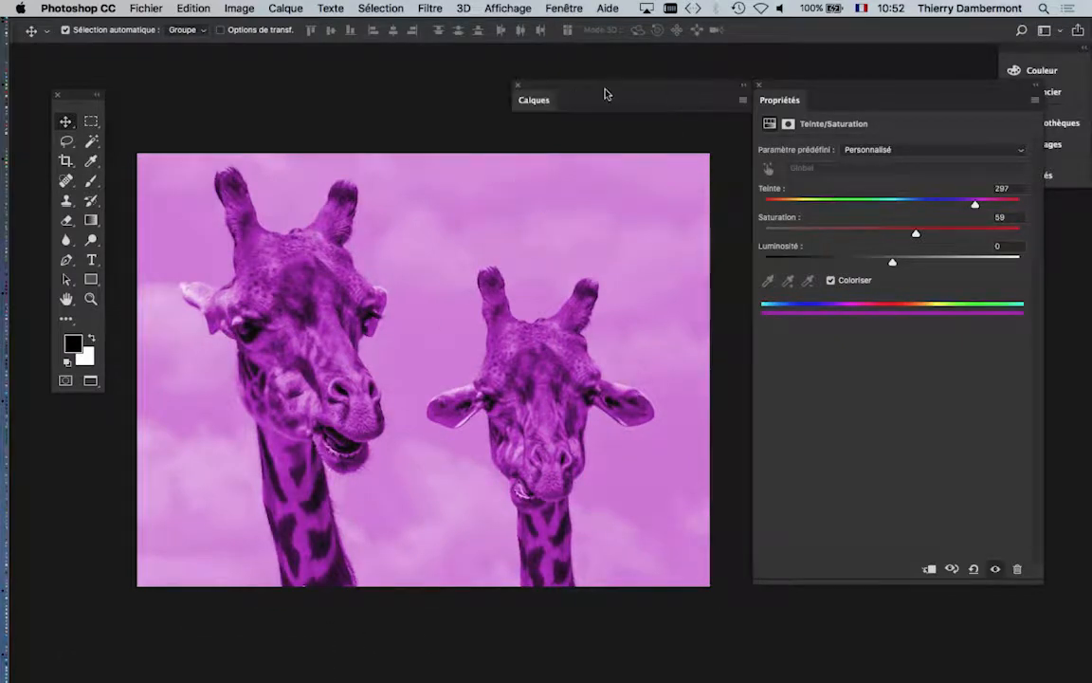
left_click(545, 103)
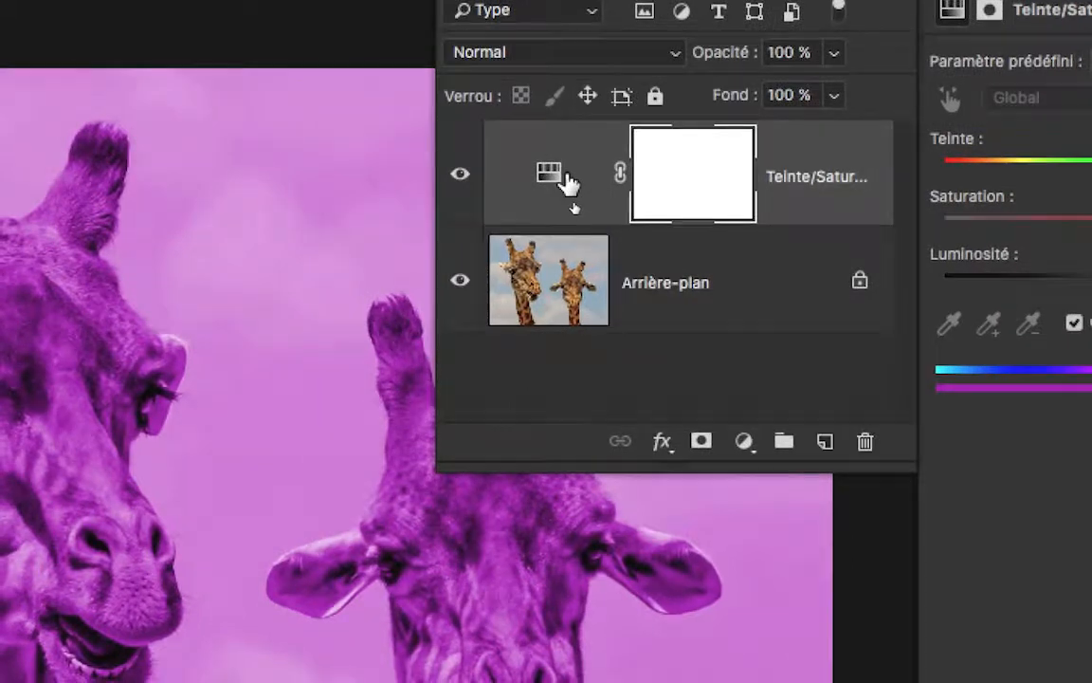
Step: Duplicate the Teinte/Saturation adjustment layer and hide the lower of the two adjustment layers
left_click_drag(567, 183, 835, 431)
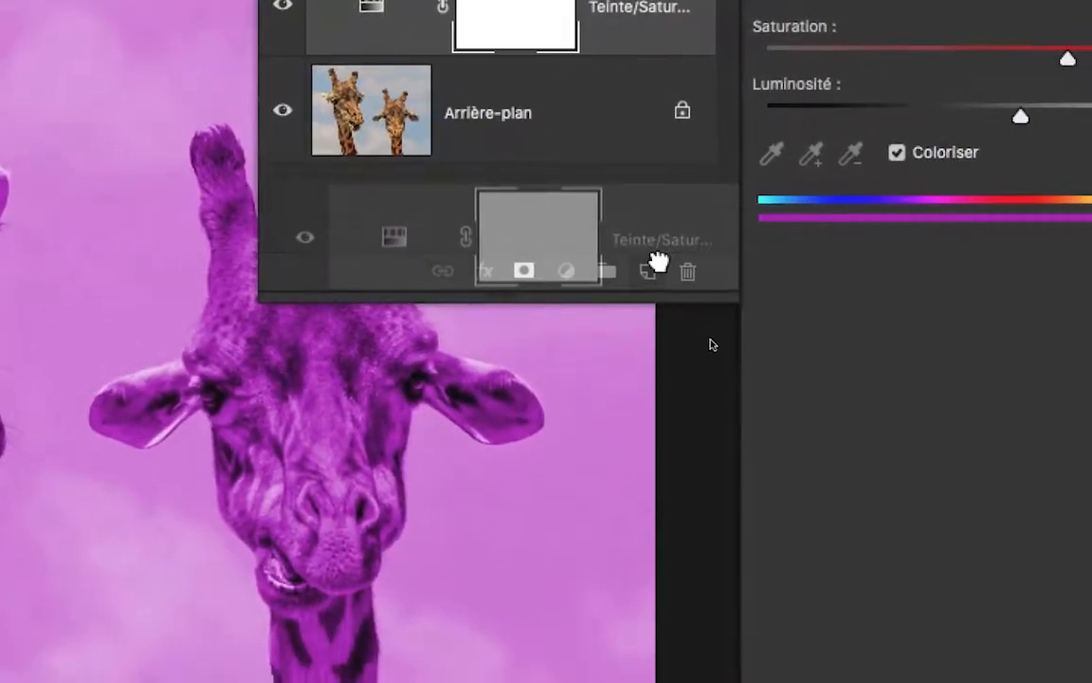
left_click_drag(658, 261, 651, 270)
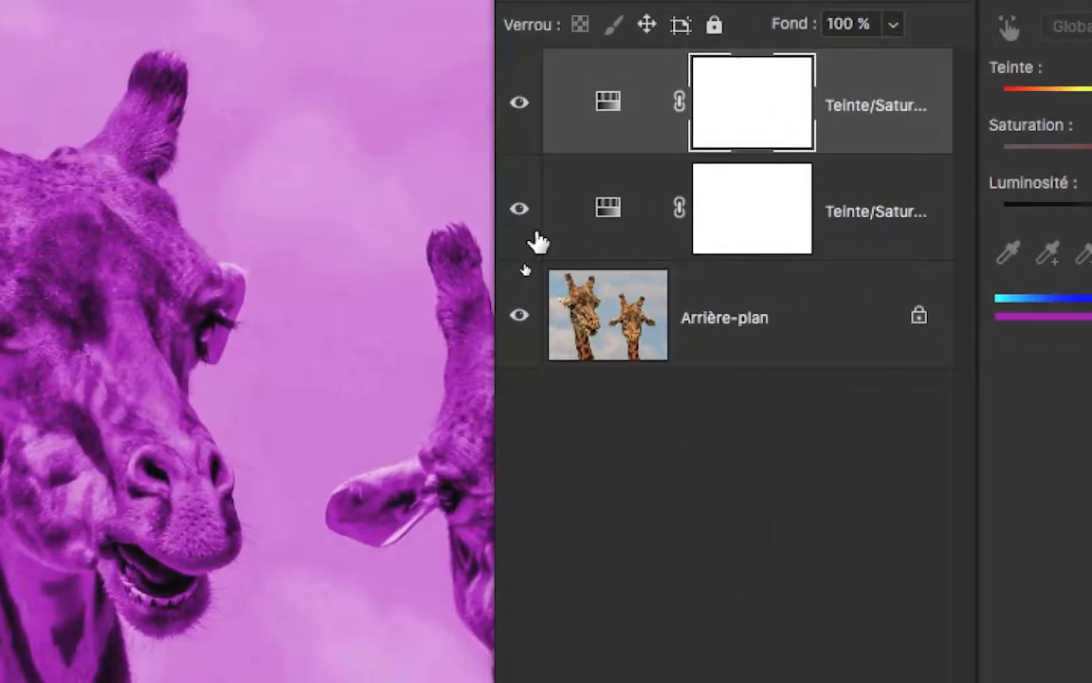
left_click(520, 211)
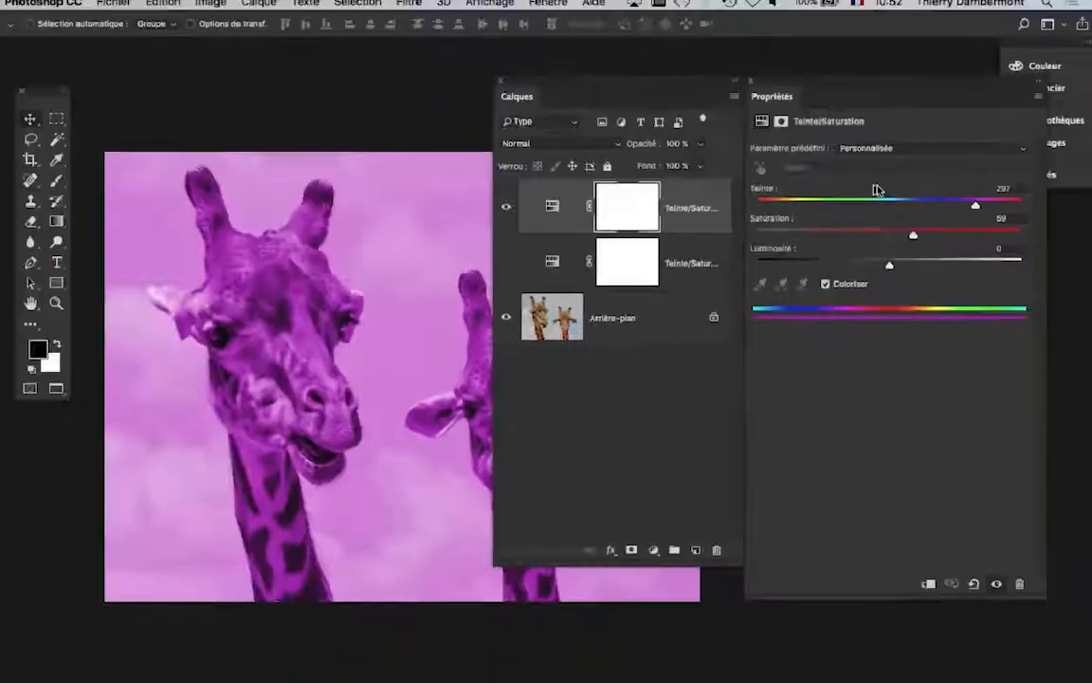
Step: Recolour the upper Teinte/Saturation layer to a muted green with Teinte 104 and Saturation 30
left_click(693, 189)
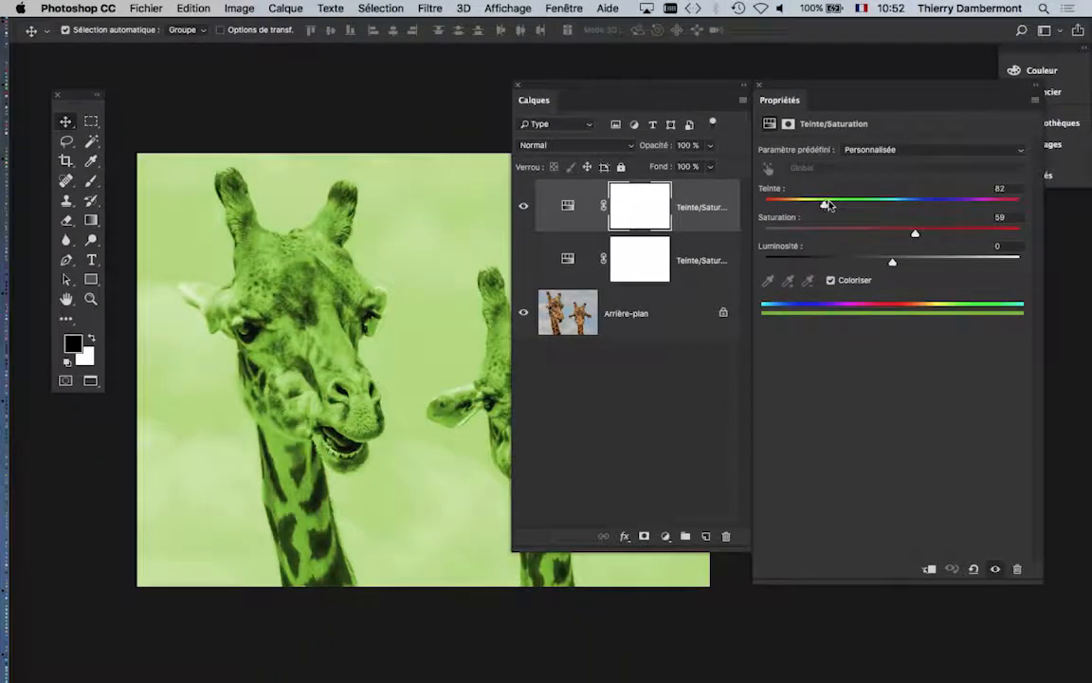
left_click_drag(827, 206, 838, 205)
left_click(841, 232)
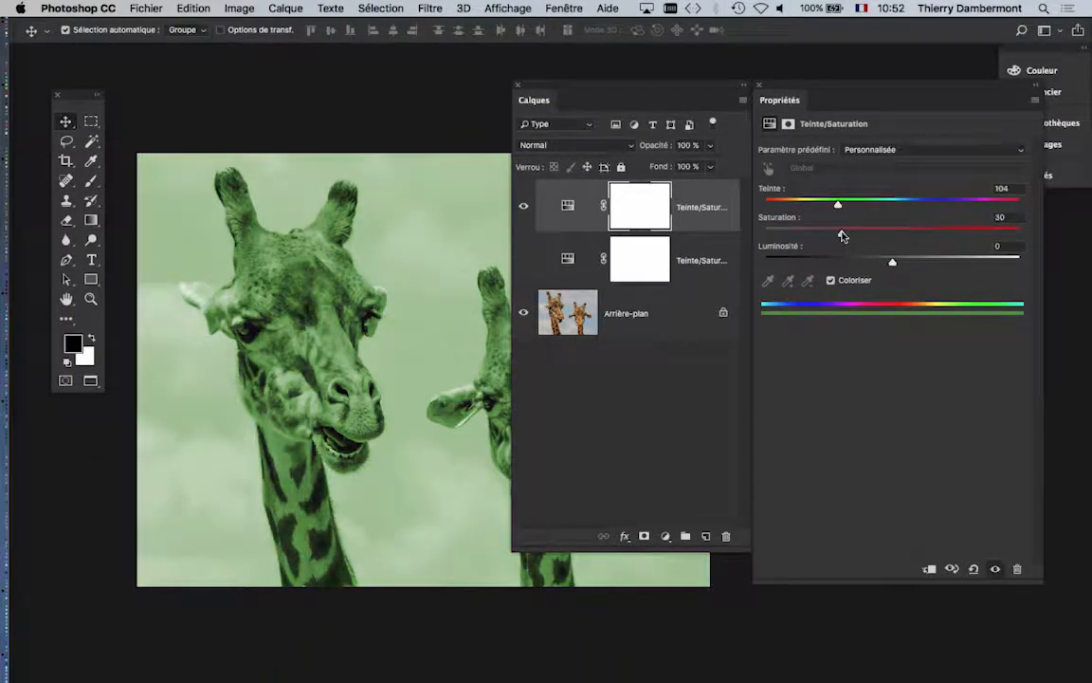
Step: Move the Calques and Propriétés panels to opposite sides of the giraffe image so both giraffes can be seen between them
left_click_drag(630, 88, 347, 163)
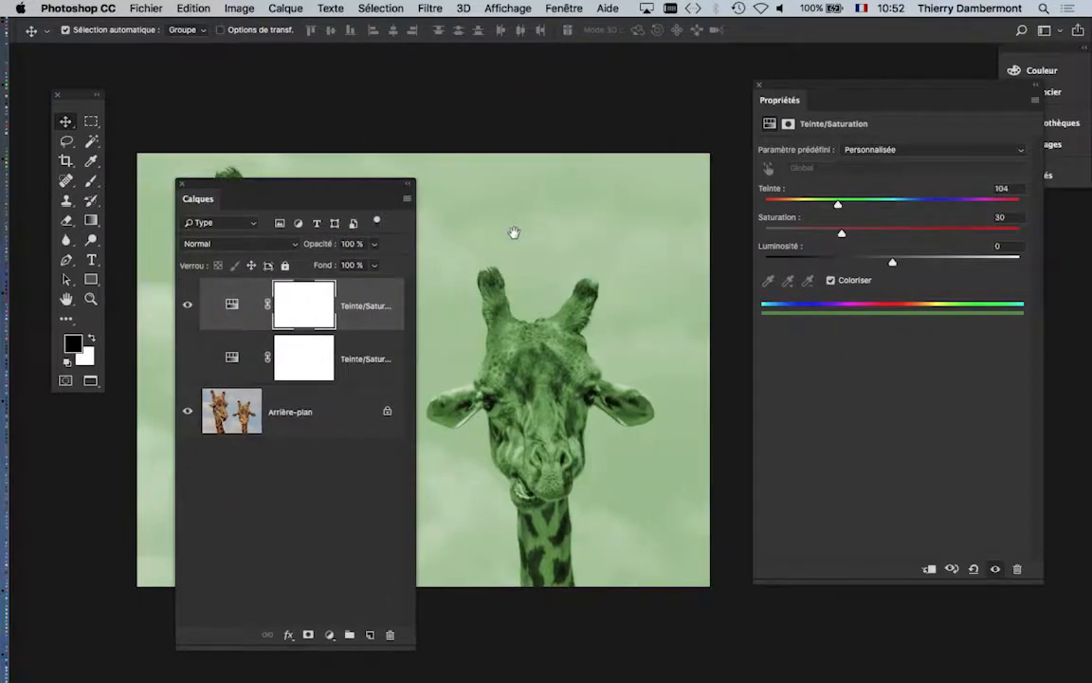
left_click_drag(512, 231, 664, 145)
left_click_drag(808, 88, 946, 95)
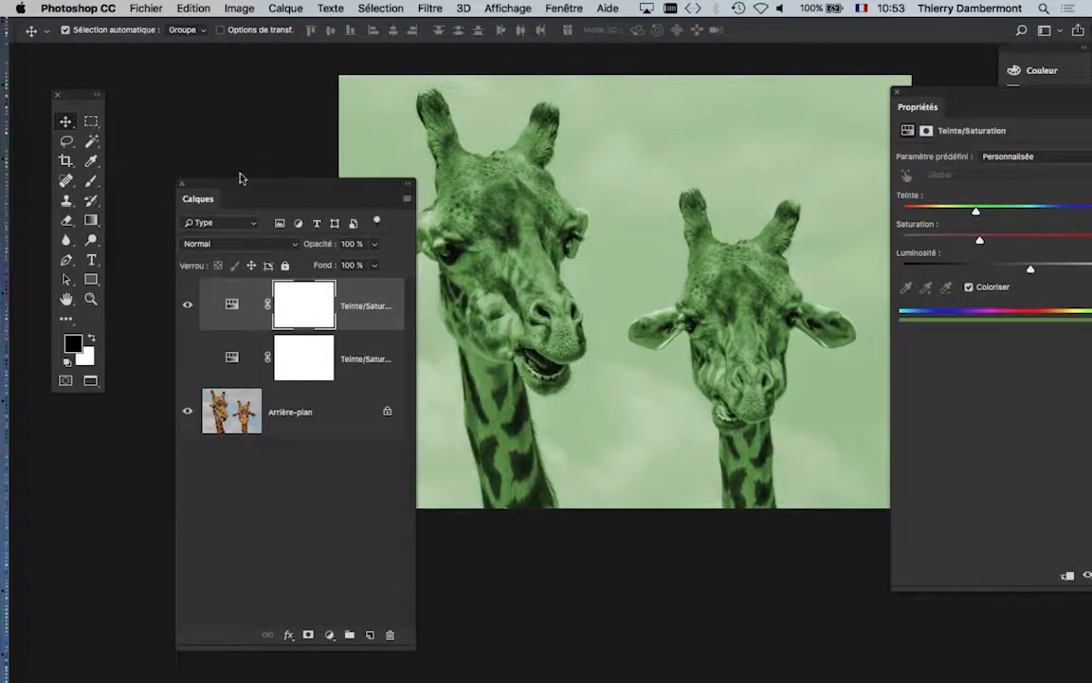
left_click_drag(240, 182, 213, 92)
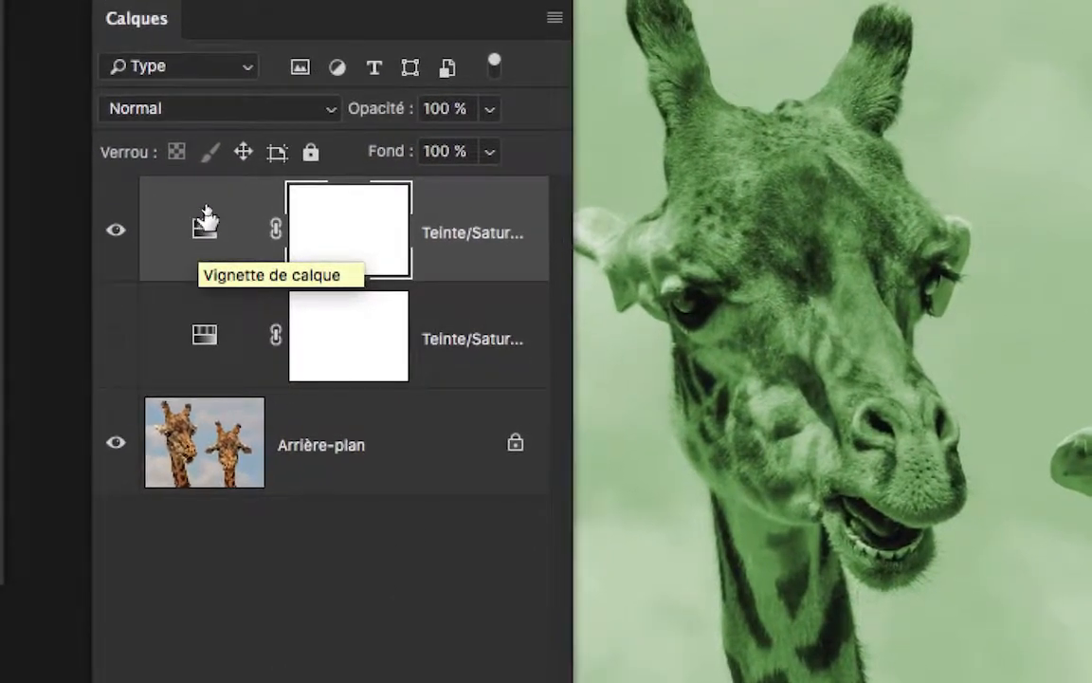
Step: Create a blue variant by duplicating the green Teinte/Saturation layer, hiding the original and setting the copy's Teinte to 231
left_click_drag(207, 218, 323, 560)
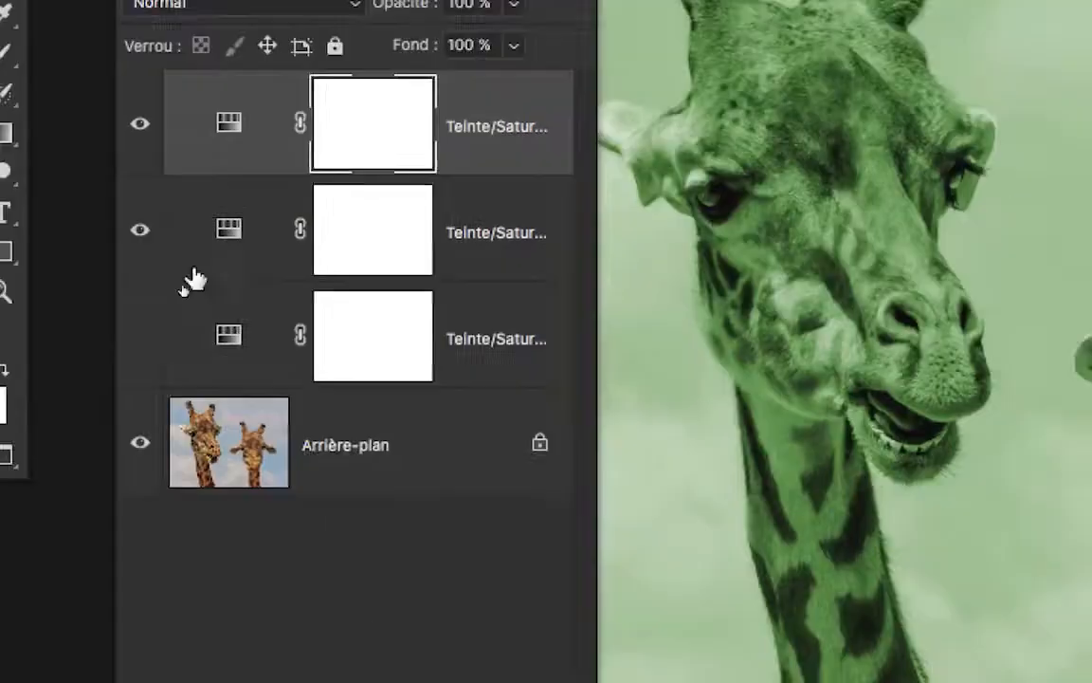
left_click(140, 229)
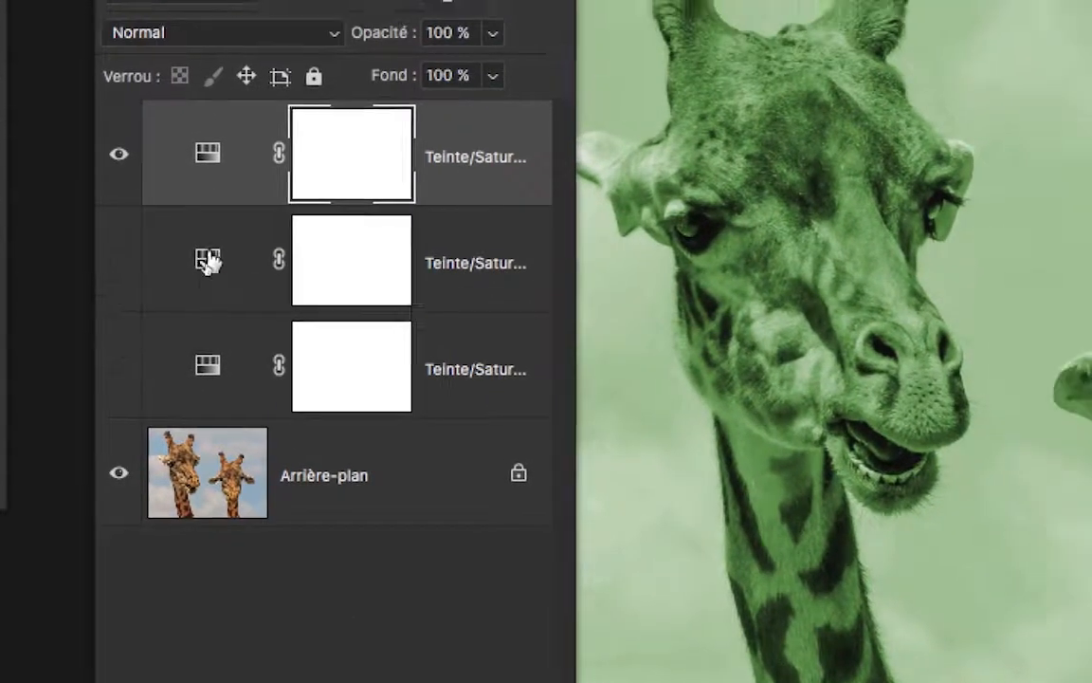
mouse_move(208, 262)
left_mouse_down()
mouse_move(208, 297)
mouse_move(209, 270)
left_mouse_up()
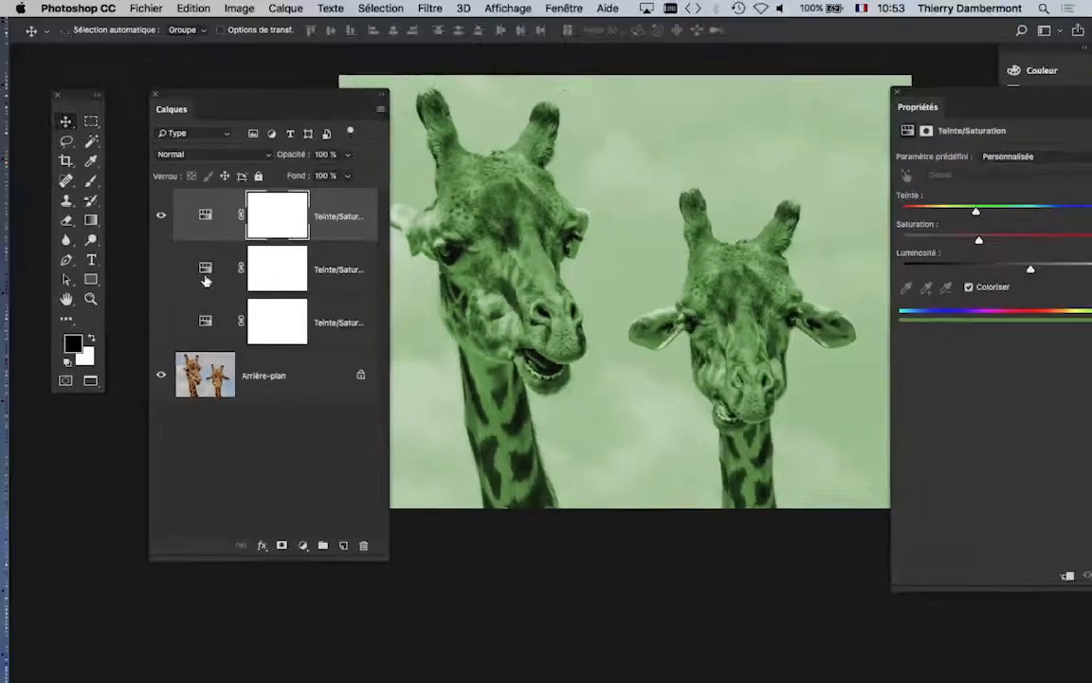
left_click_drag(864, 90, 607, 147)
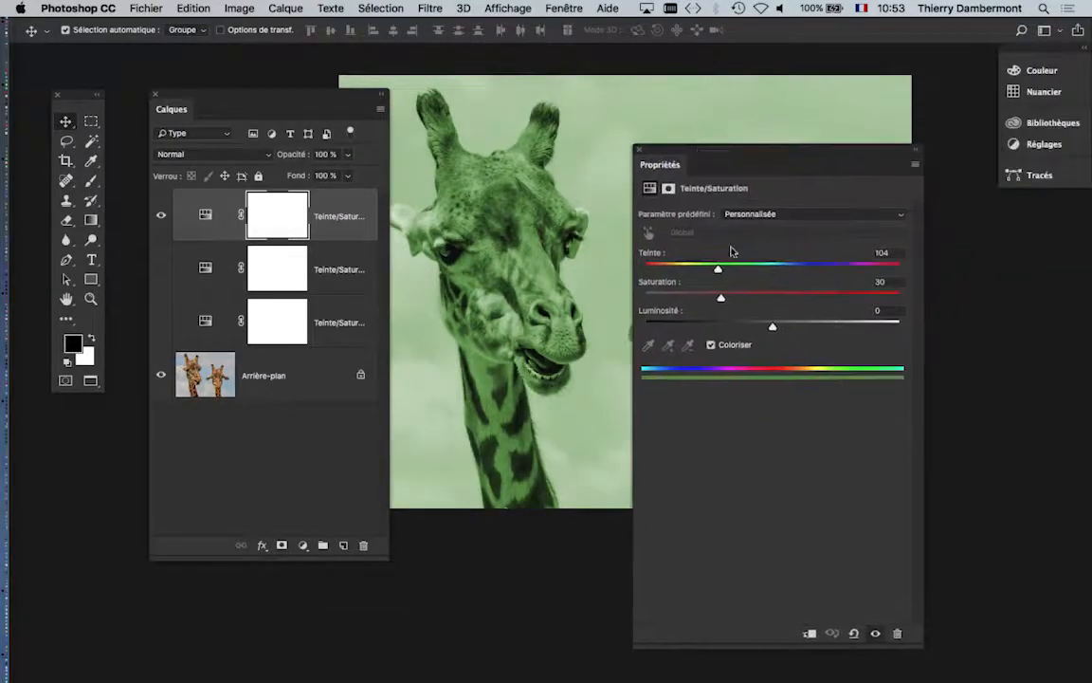
mouse_move(811, 270)
left_mouse_down()
mouse_move(885, 270)
mouse_move(654, 270)
mouse_move(799, 271)
left_mouse_up()
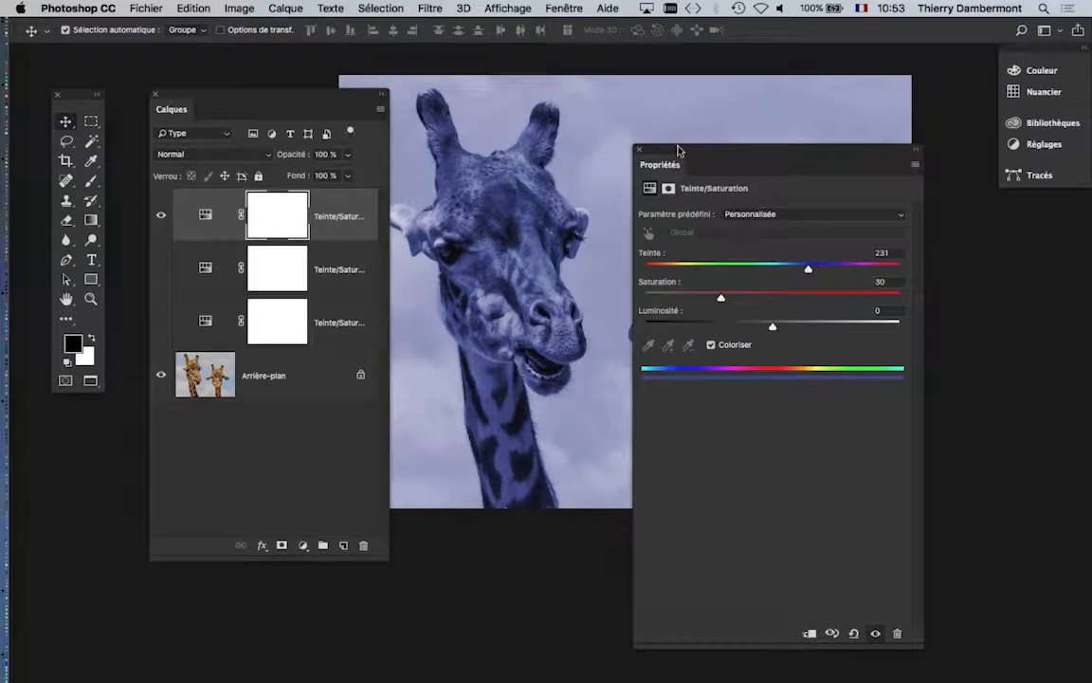
Step: Move the Propriétés and Calques panels to the same side of the image and shift the canvas so both giraffes are in view
left_click_drag(680, 150, 958, 200)
left_click_drag(259, 95, 742, 99)
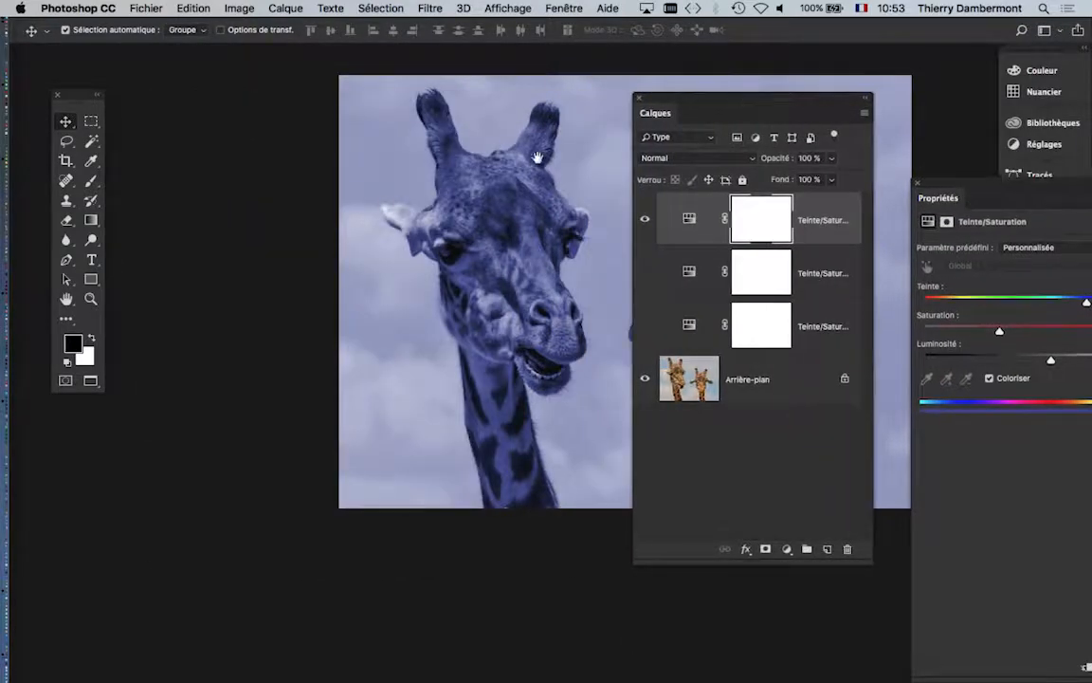
left_click_drag(484, 151, 323, 148)
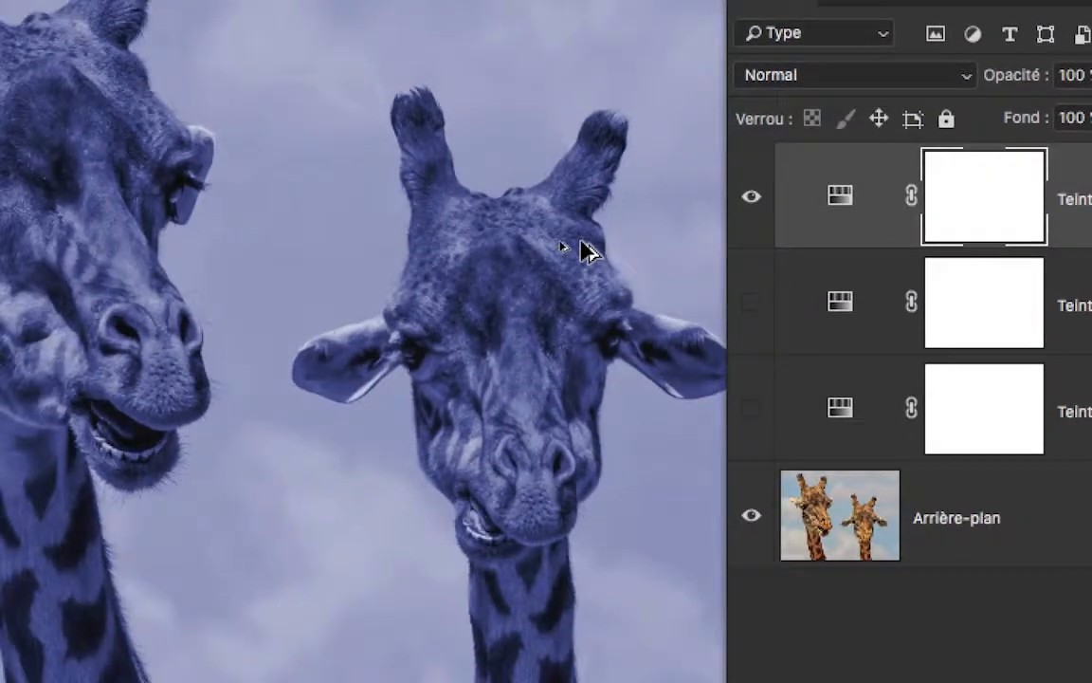
scroll(583, 248, "down", 1)
left_click_drag(558, 269, 625, 273)
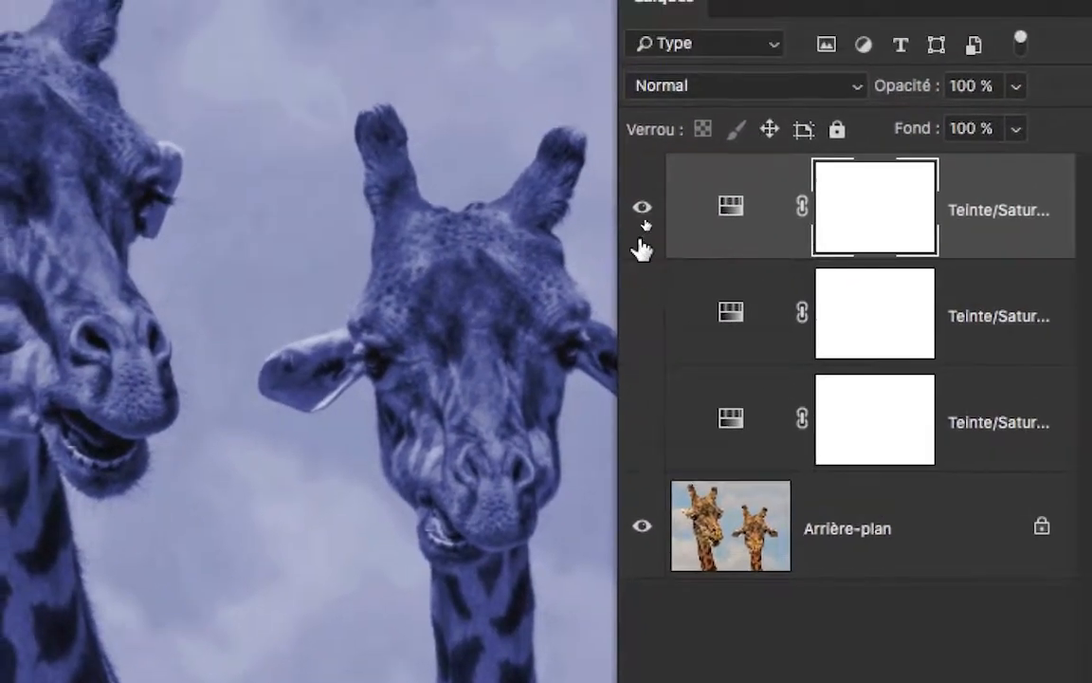
Step: Compare the blue, green, original and magenta versions by toggling the adjustment layers' visibility, ending with only the blue one shown
left_click(635, 197)
left_click(638, 273)
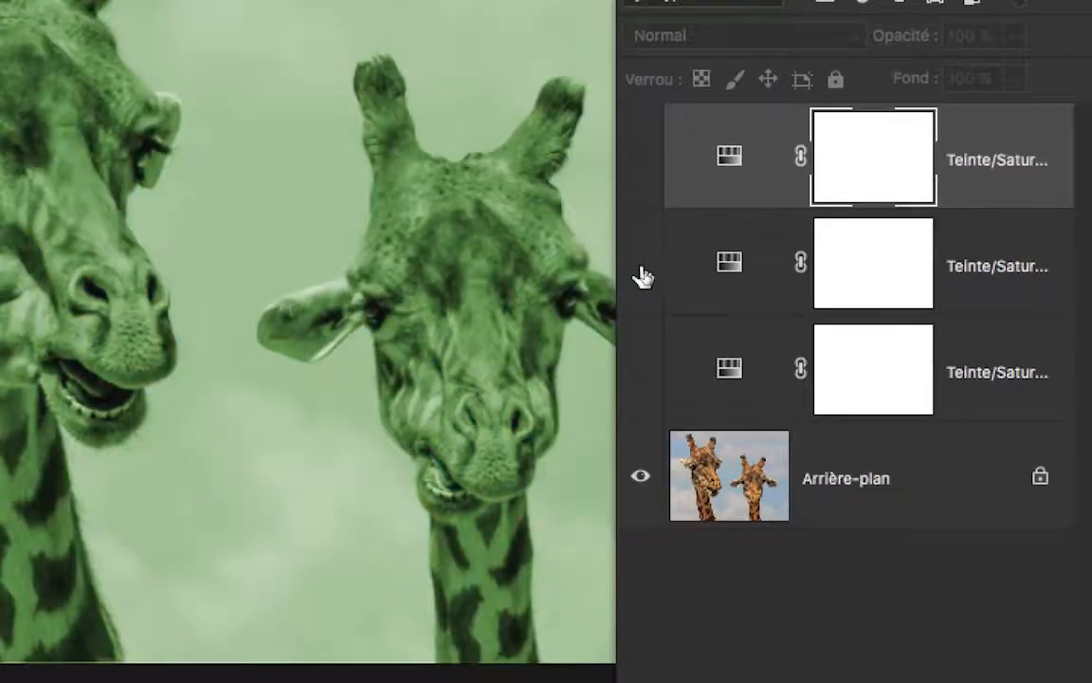
left_click(640, 274)
left_click(640, 369)
left_click(640, 369)
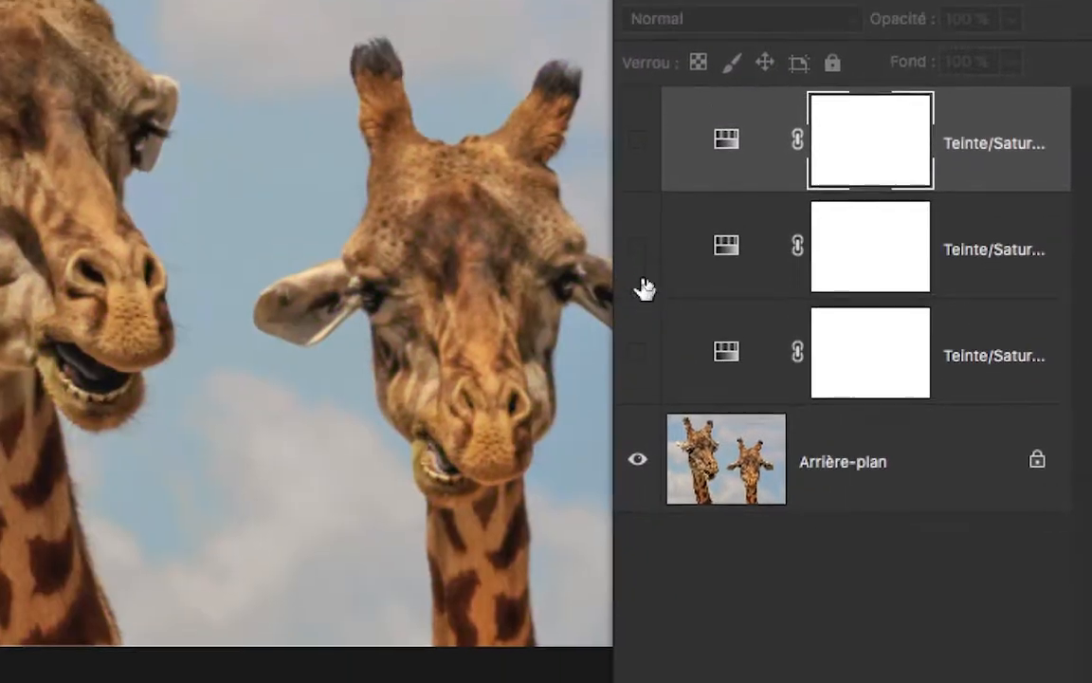
left_click(642, 257)
left_click(642, 254)
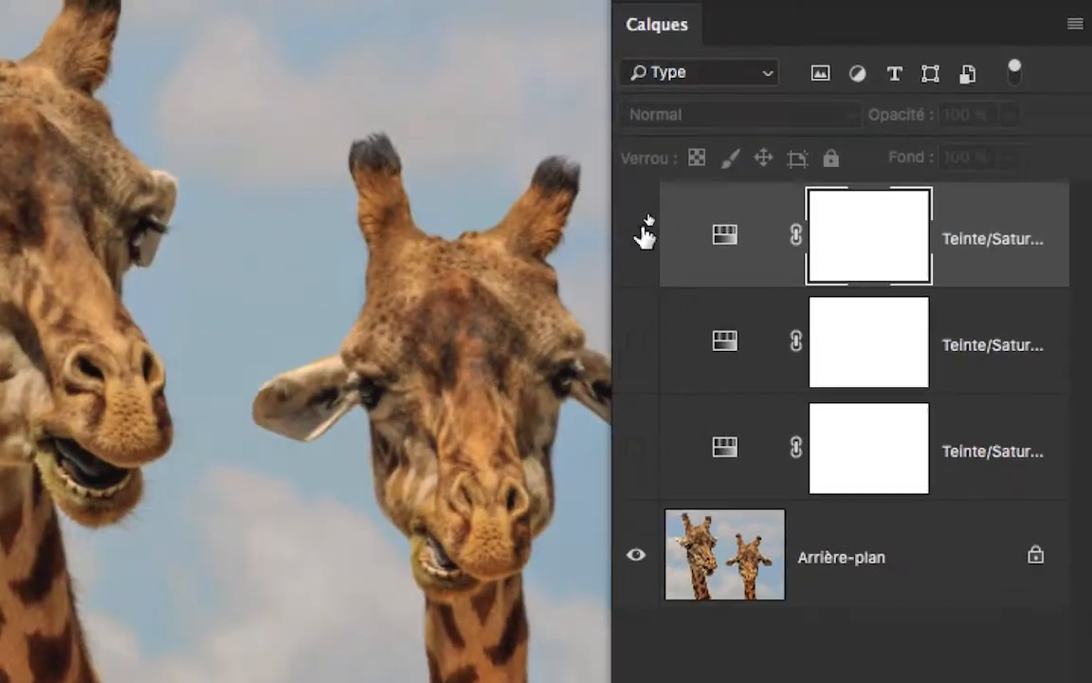
left_click(644, 235)
left_click(645, 234)
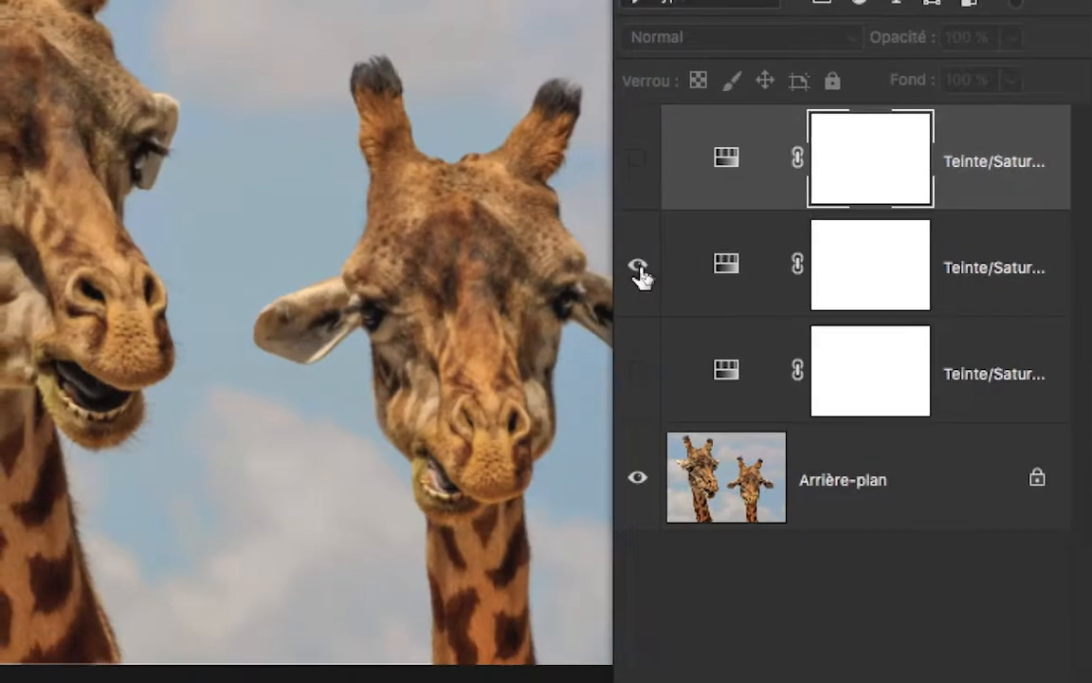
left_click(640, 274)
left_click(639, 273)
left_click(640, 370)
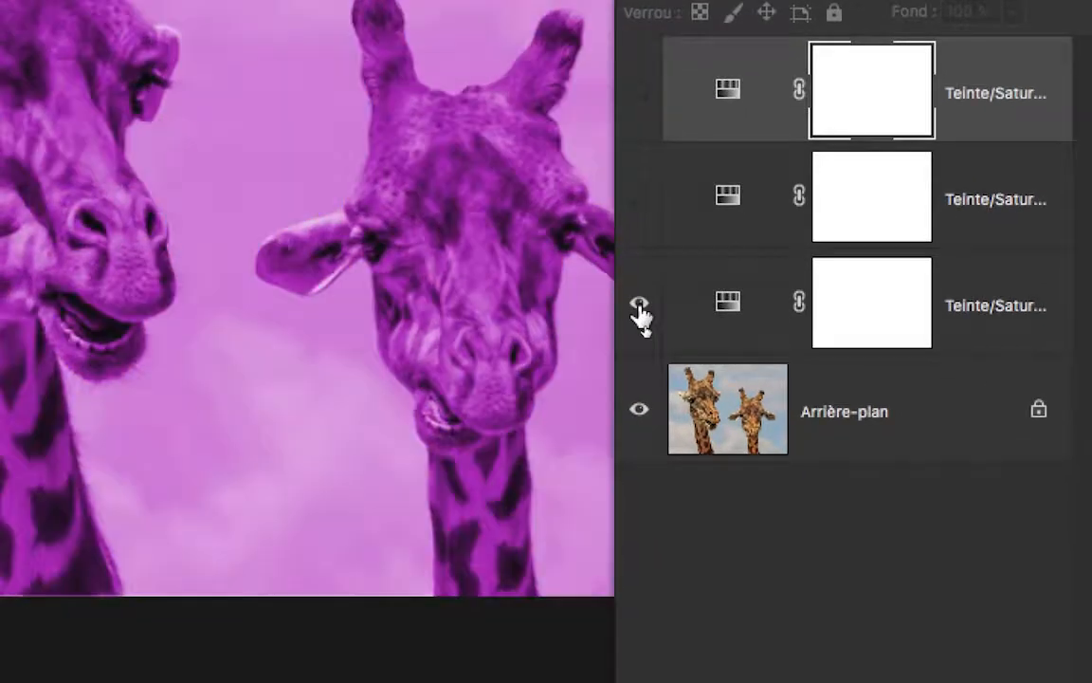
left_click(641, 313)
left_click(641, 94)
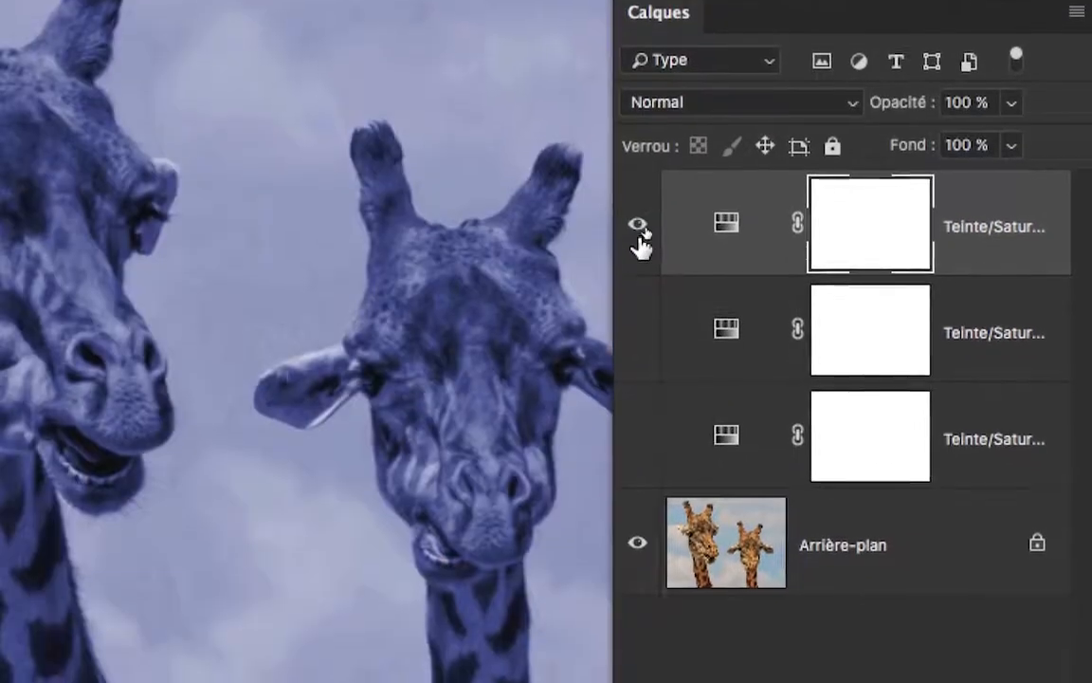
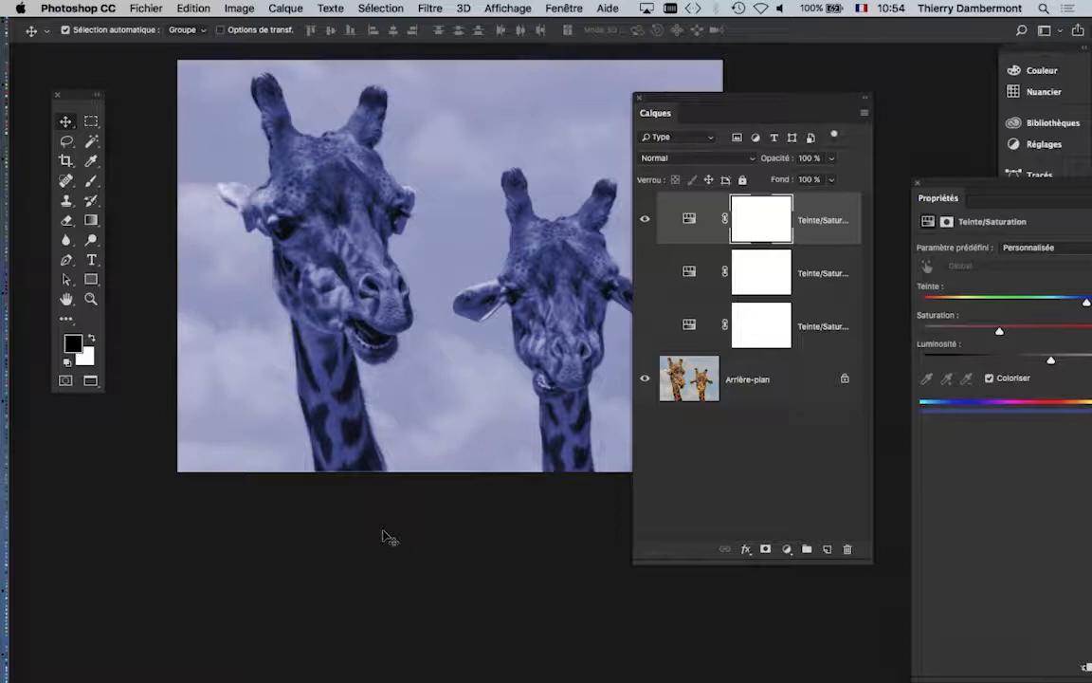
Step: Switch to InDesign, move the Links panel beside the page, and select the lowest of the three stacked giraffe images
key("super+Tab")
key("super+Tab")
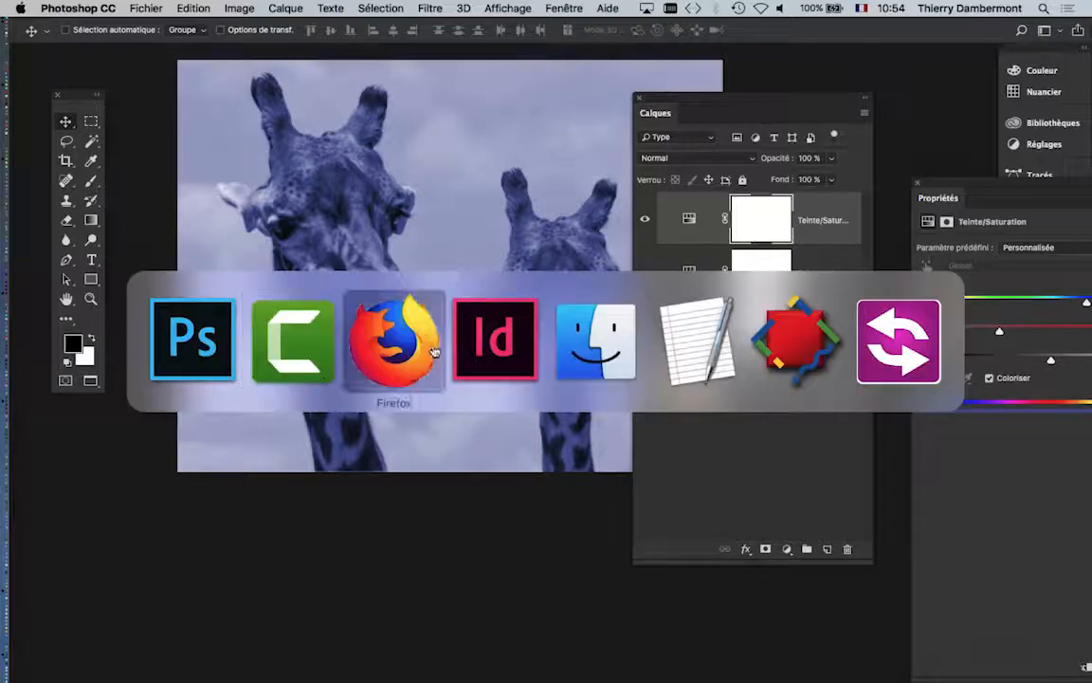
key("super+Tab")
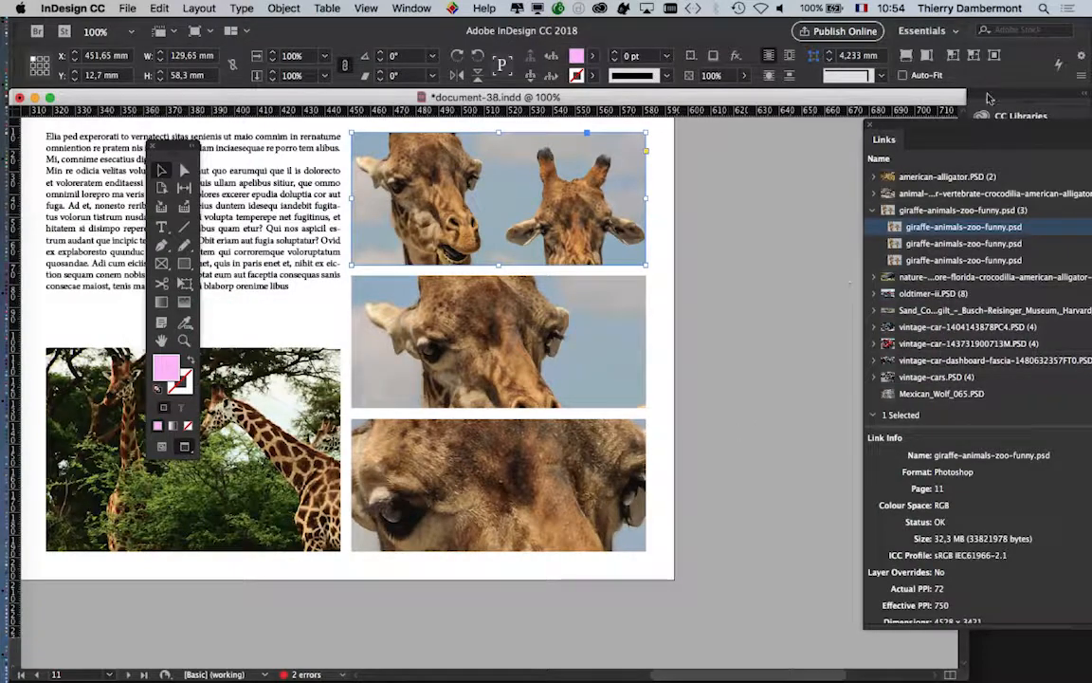
left_click_drag(907, 128, 756, 145)
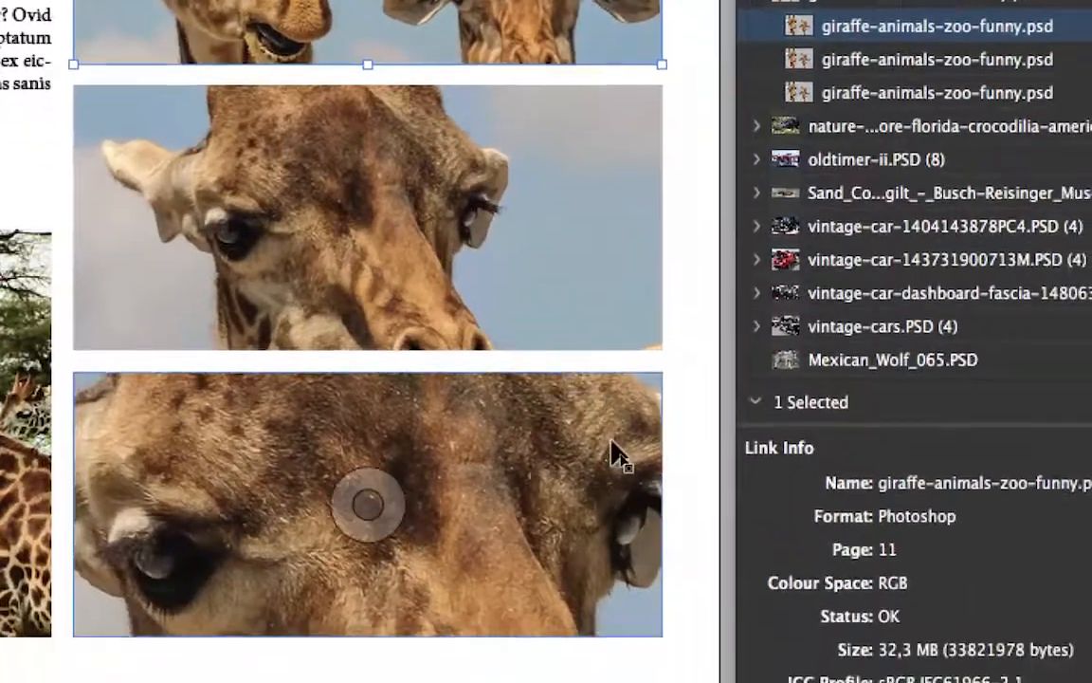
left_click(621, 461)
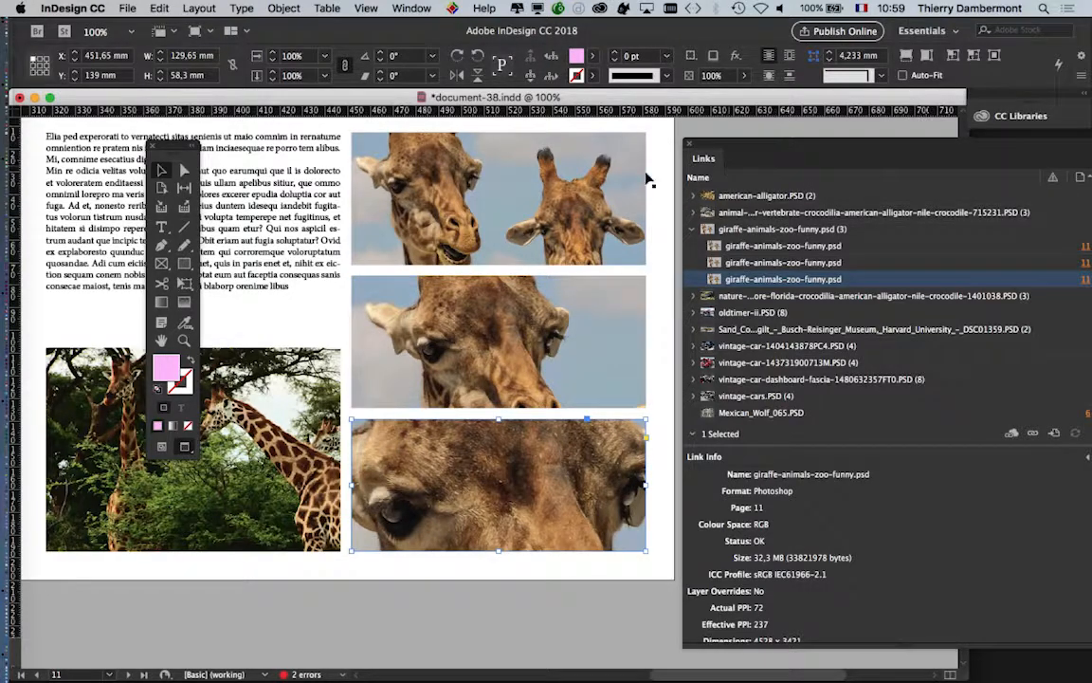
Step: Switch back to Photoshop and save giraffe-animals-zoo-funny.psd with its new adjustment layers
key("super+Tab")
left_click(370, 347)
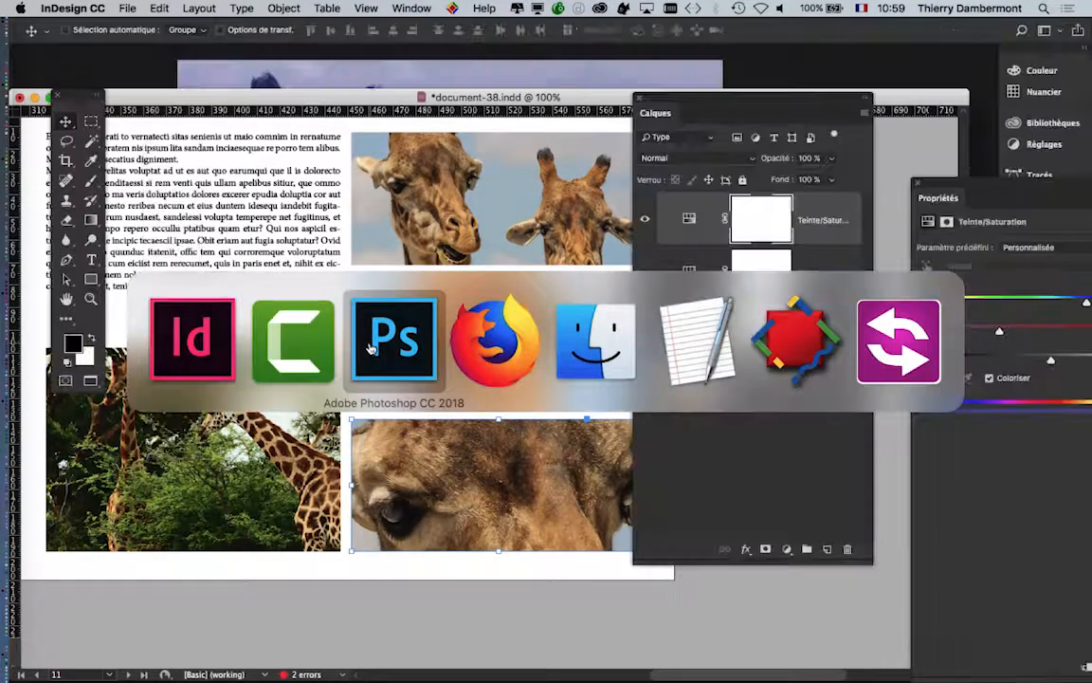
left_click(140, 7)
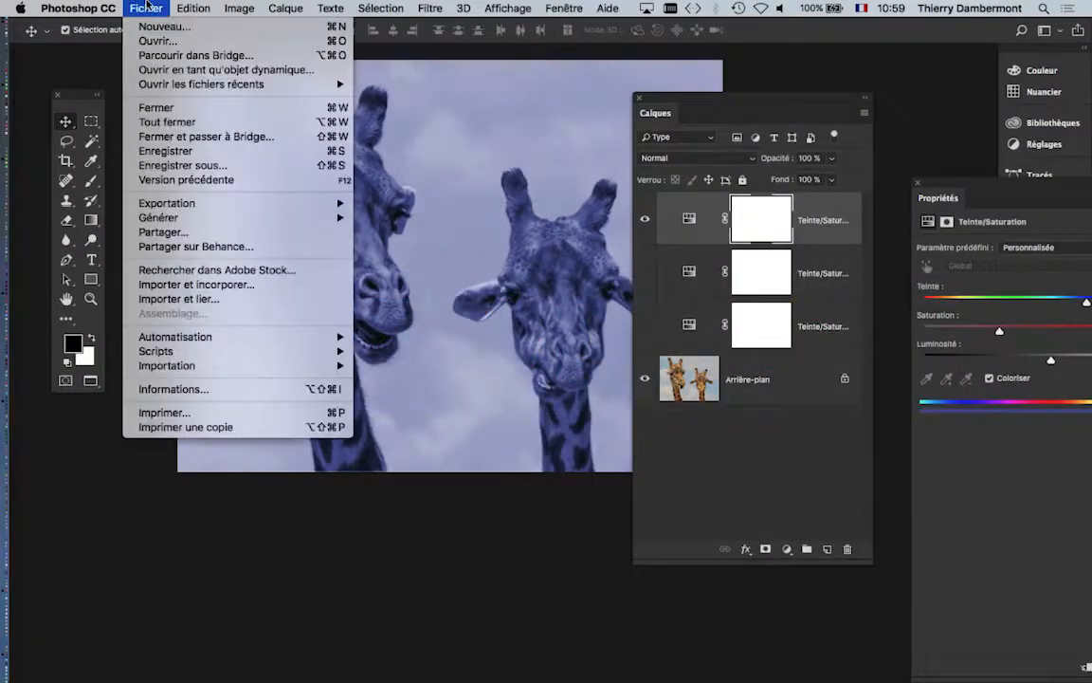
left_click(200, 152)
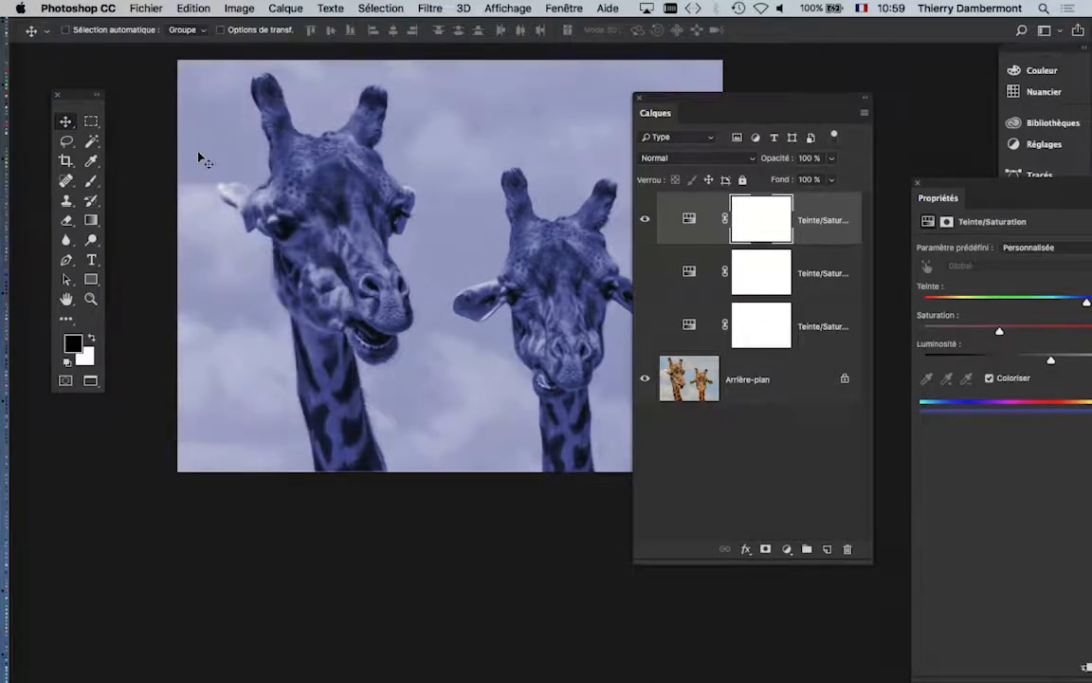
Step: Return to InDesign and move the Links panel clear of the page to see all three linked giraffe images
key("super+Tab")
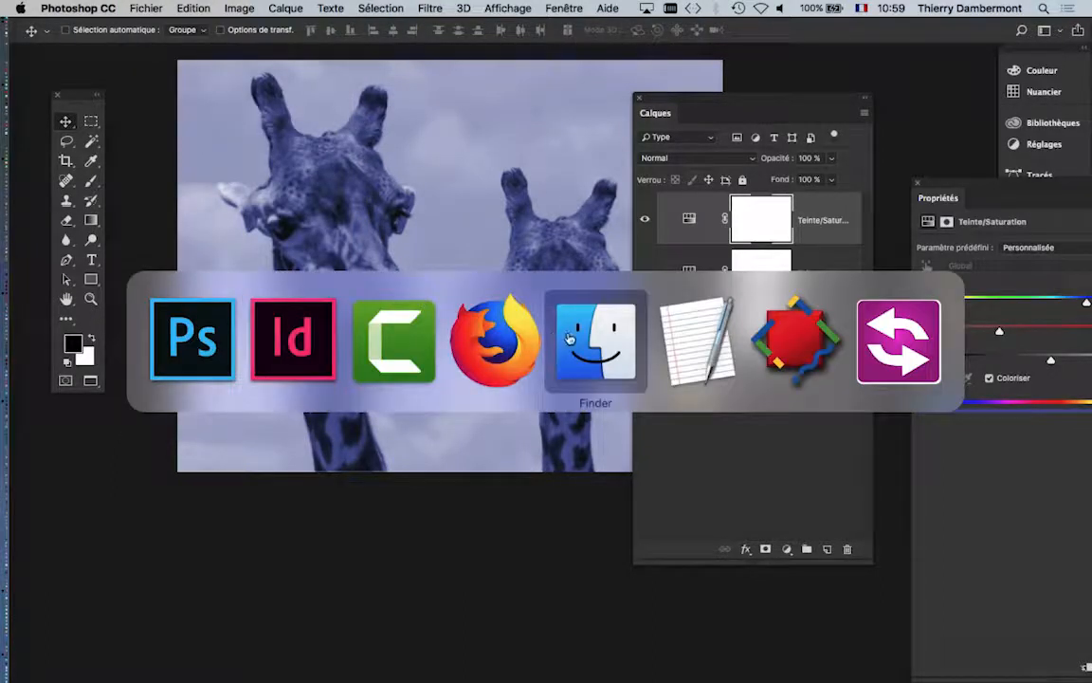
left_click(304, 366)
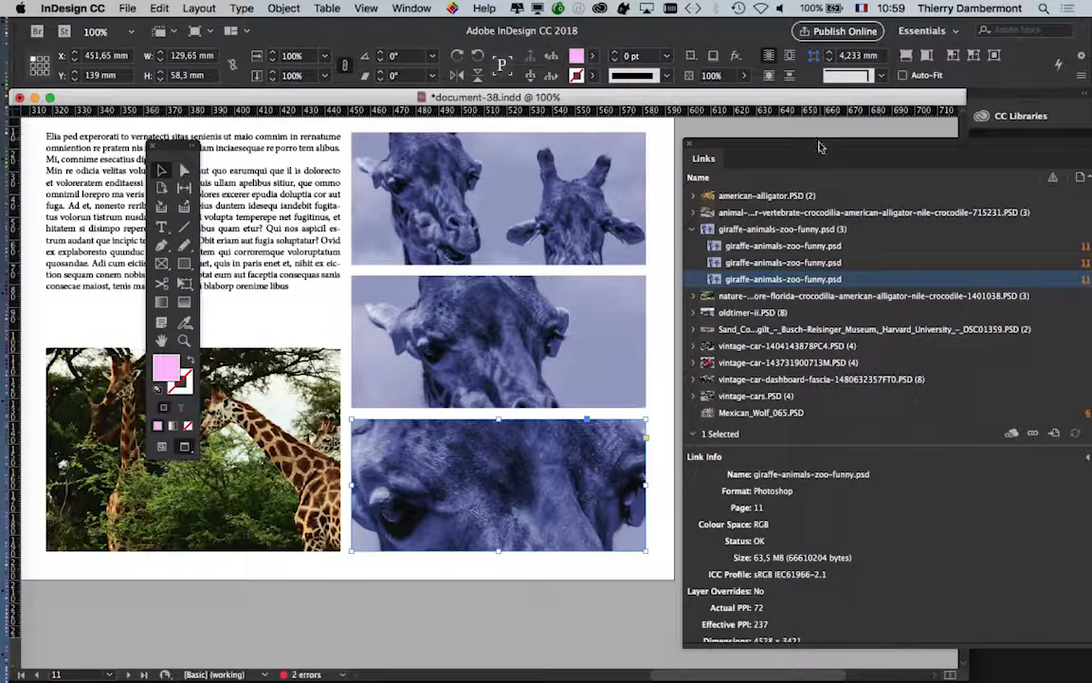
left_click_drag(821, 147, 853, 132)
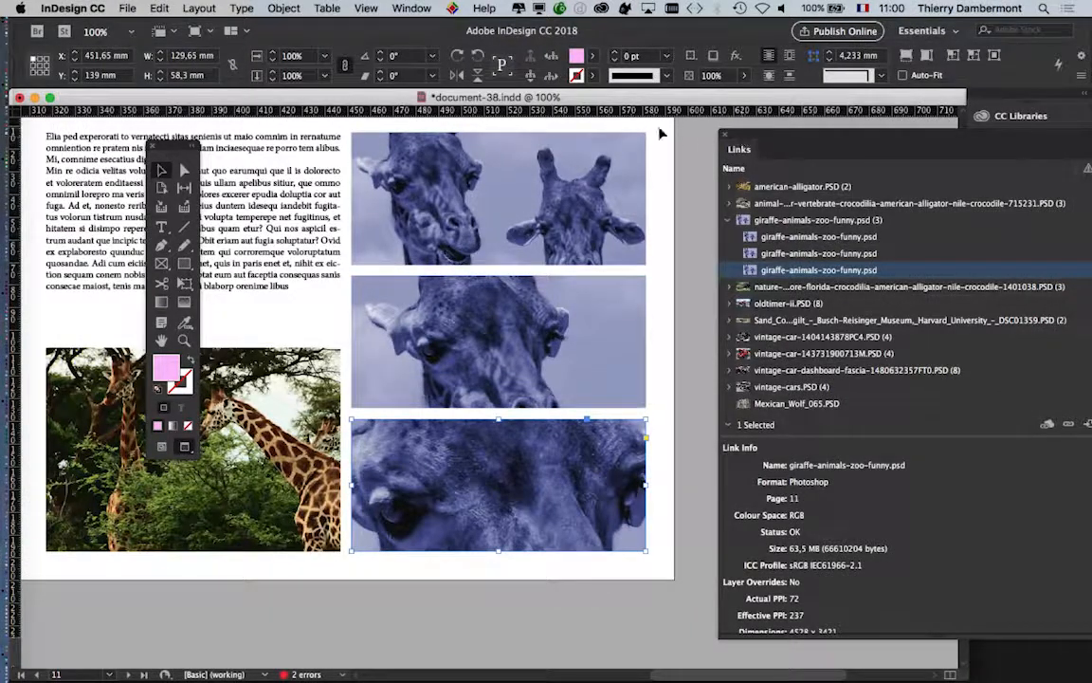
scroll(582, 269, "up", 1)
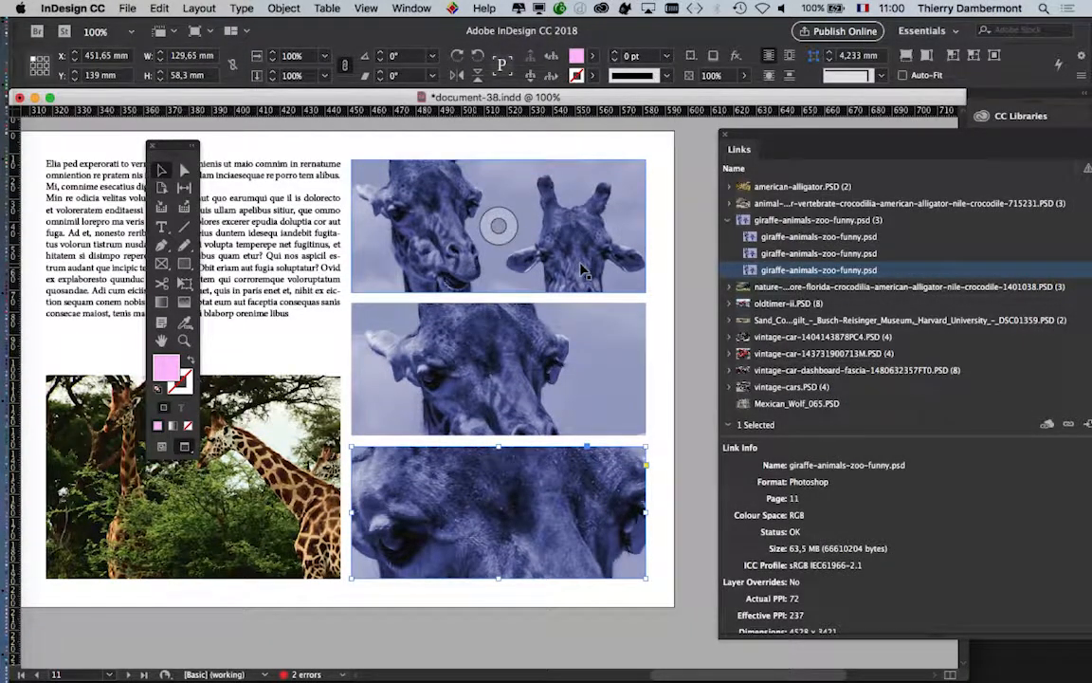
Step: Switch to Photoshop to review the stack of Teinte/Saturation layers, and return to InDesign
key("super+Tab")
key("super+Tab")
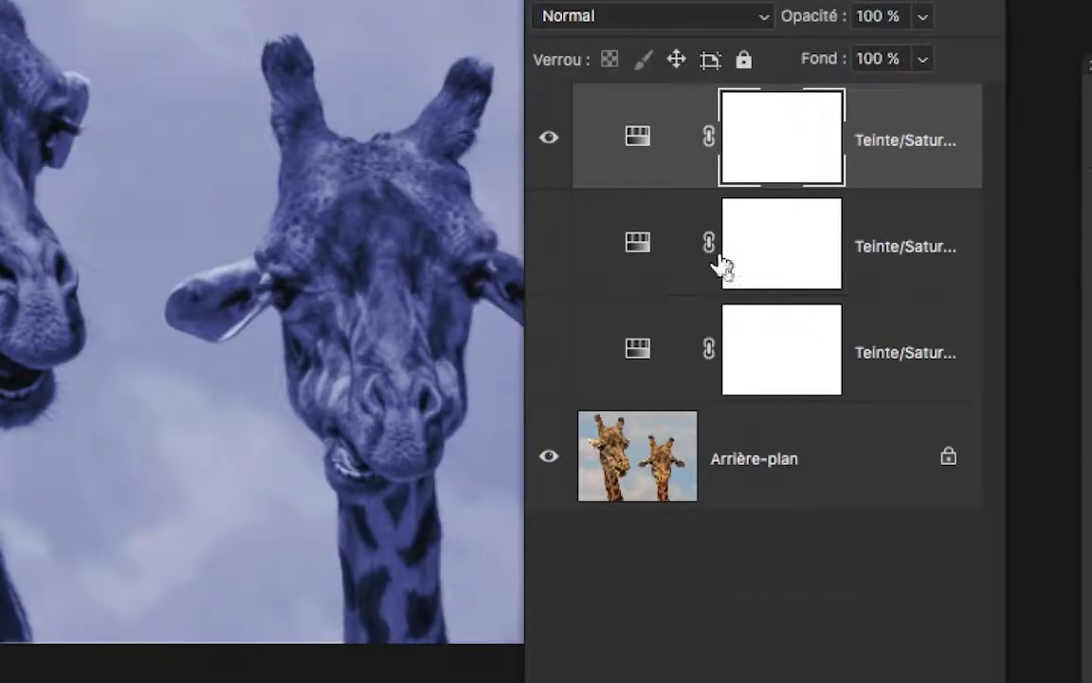
left_click_drag(683, 185, 666, 403)
key("super+Tab")
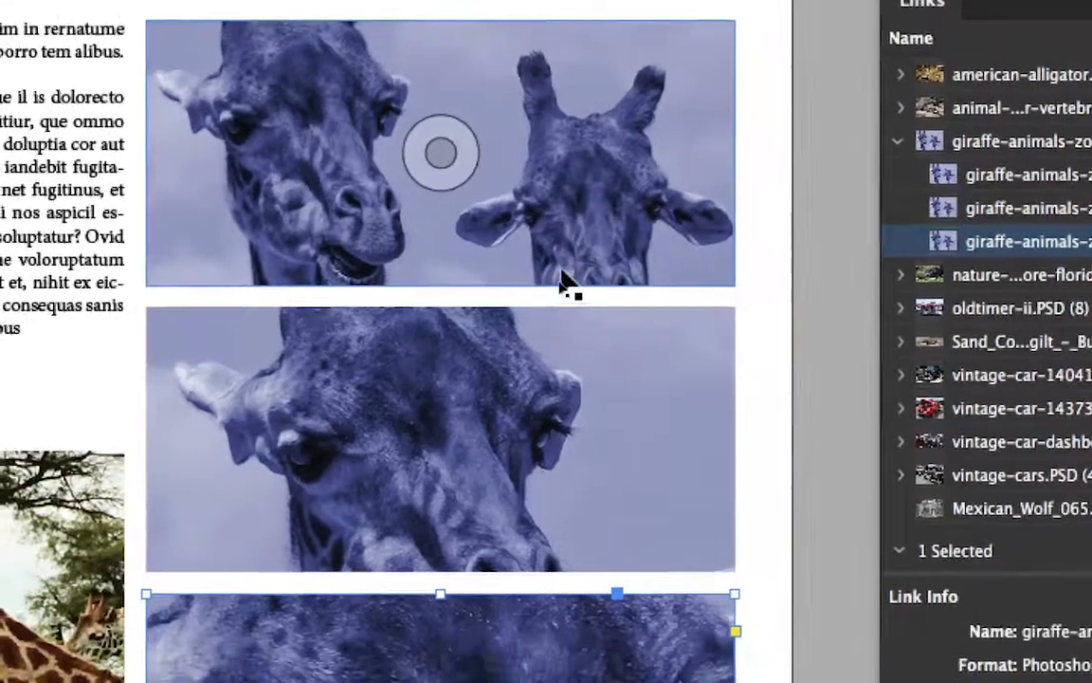
Step: Open Object Layer Options for the uppermost linked giraffe image and move the dialog aside to uncover the image
left_click(575, 308)
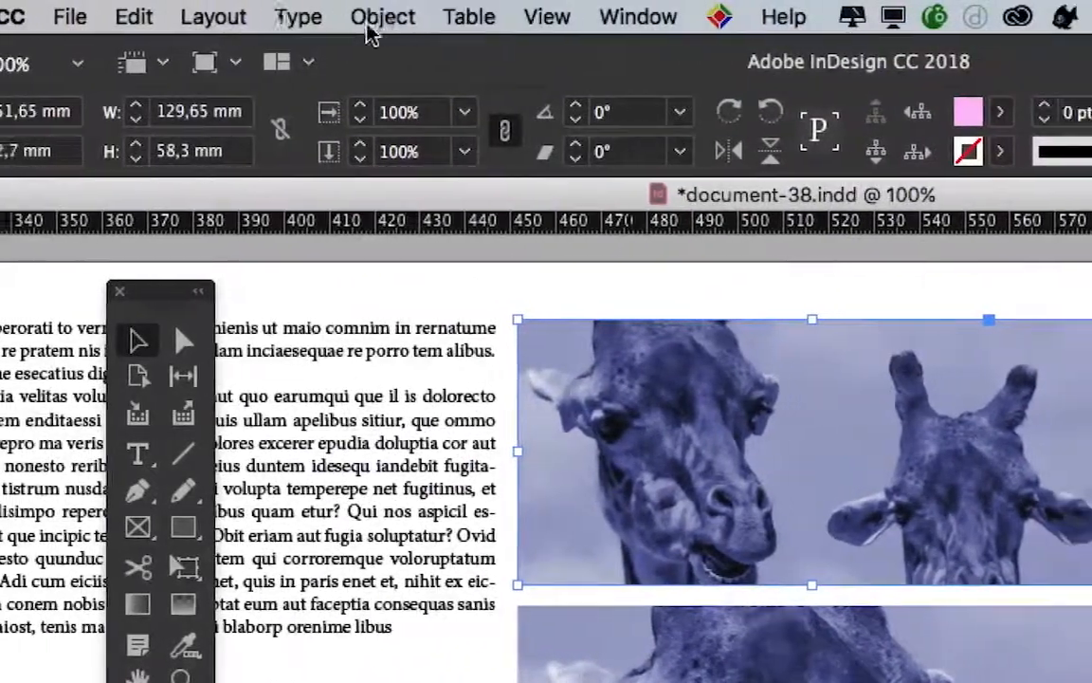
left_click(377, 19)
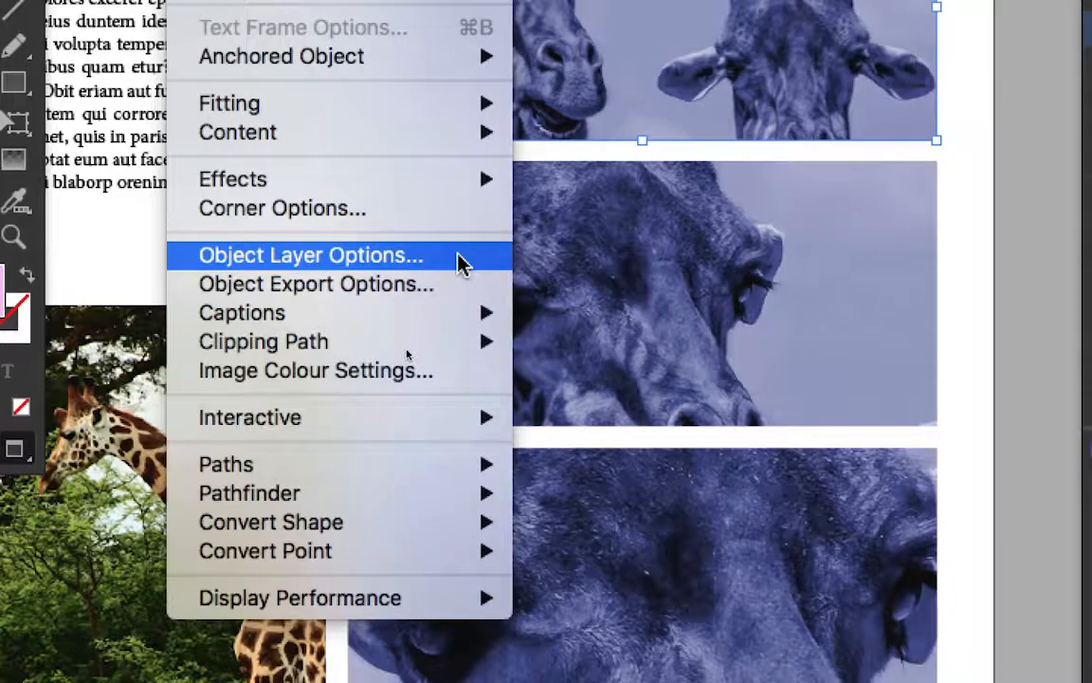
left_click(463, 261)
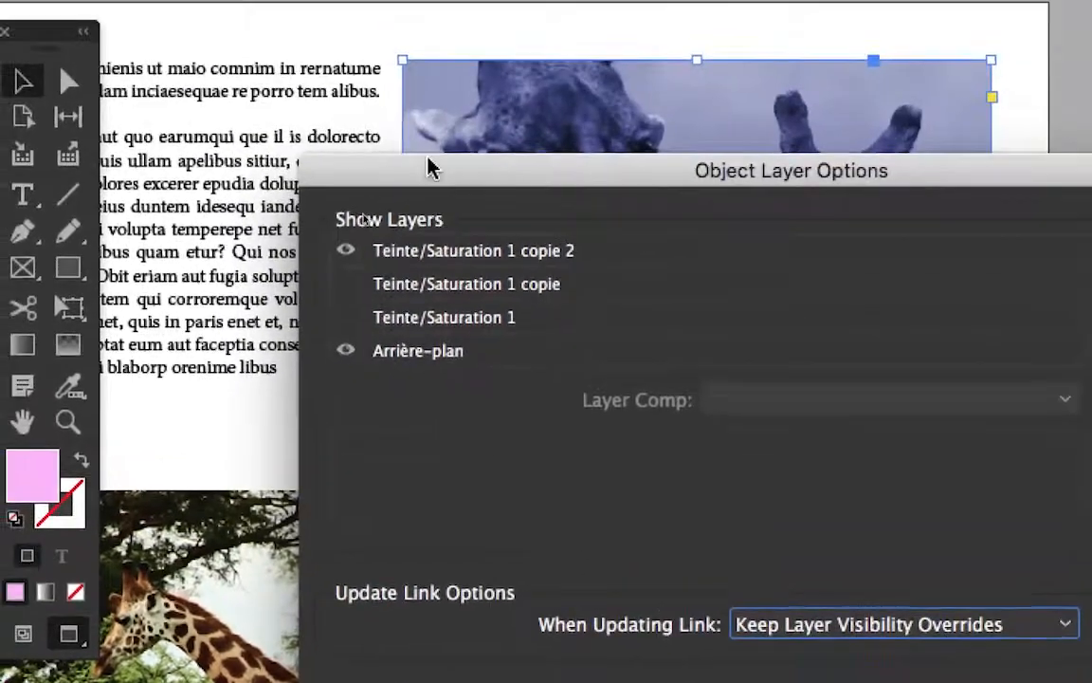
left_click_drag(428, 165, 930, 127)
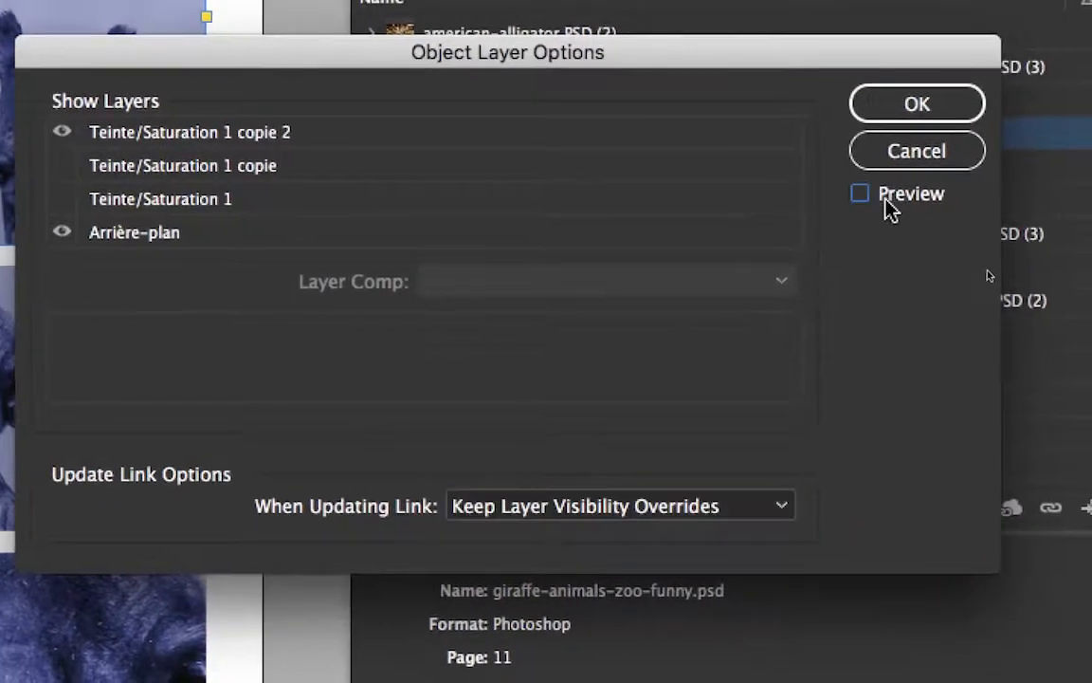
Step: Enable the preview for the uppermost giraffe image, hide Teinte/Saturation 1 copie 2, show Teinte/Saturation 1 copie and accept the layer options
left_click(890, 205)
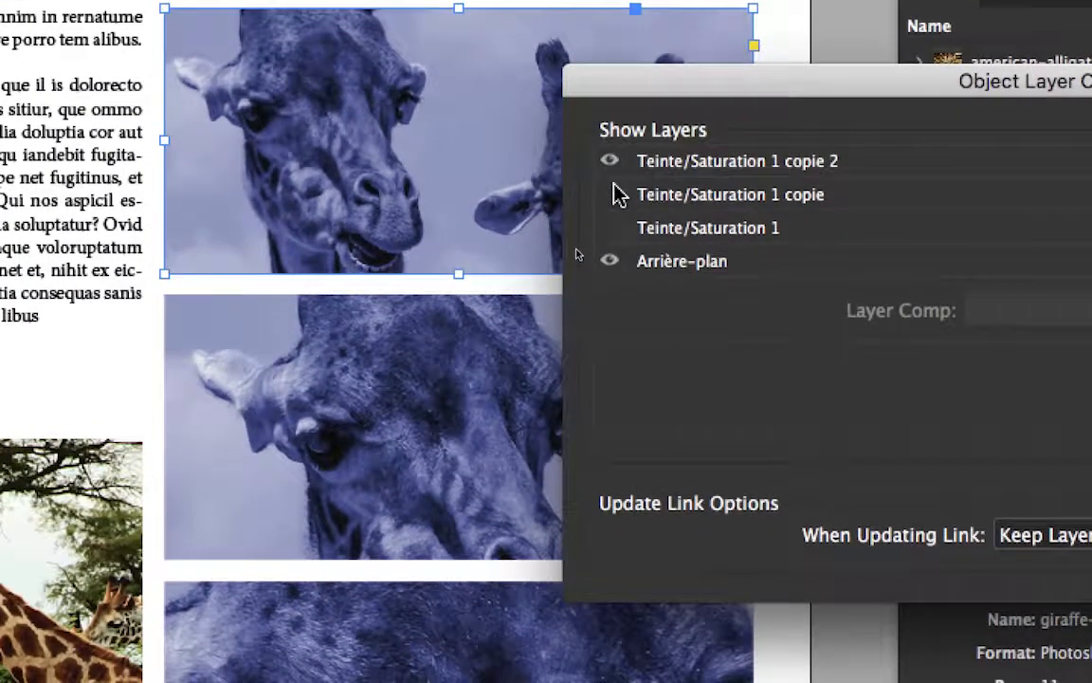
left_click(610, 161)
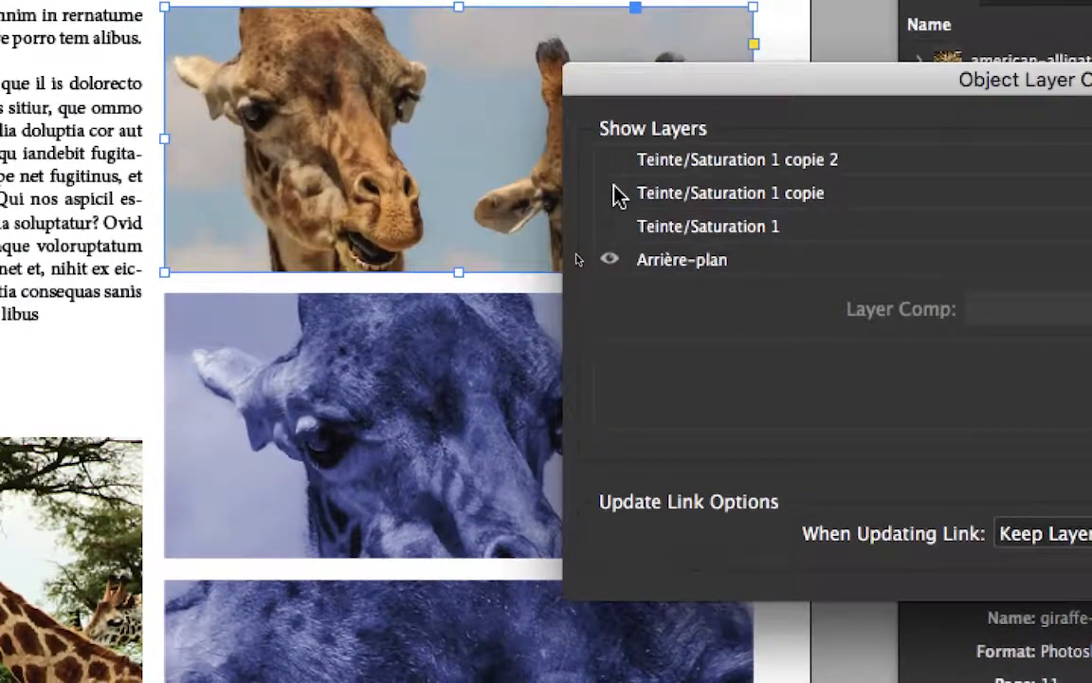
left_click(611, 192)
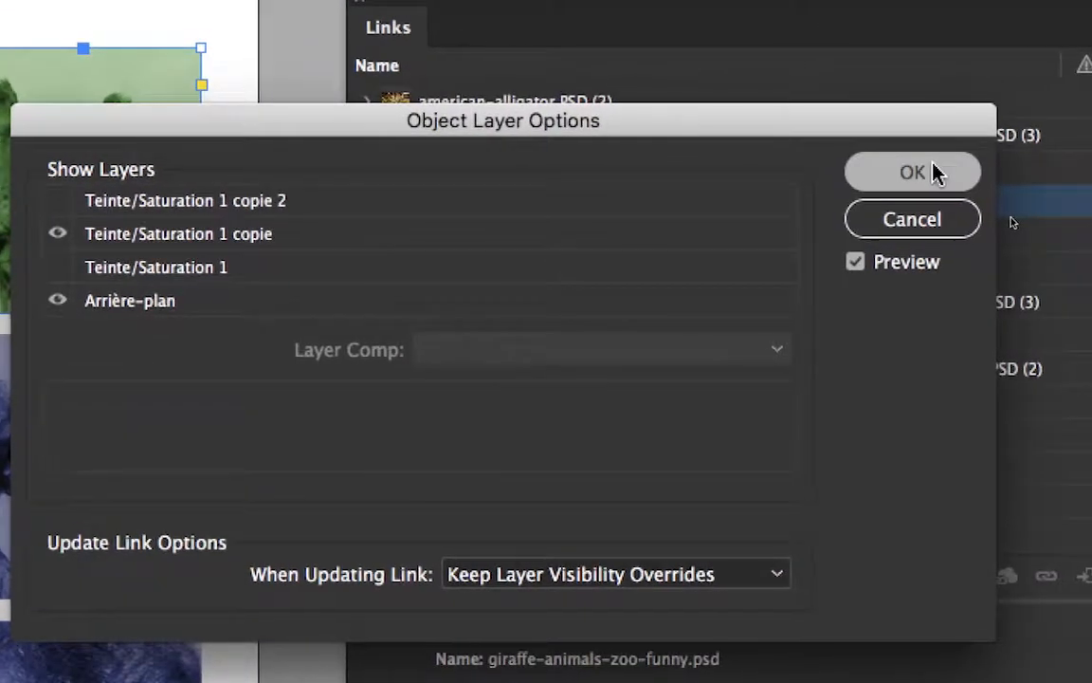
left_click(912, 171)
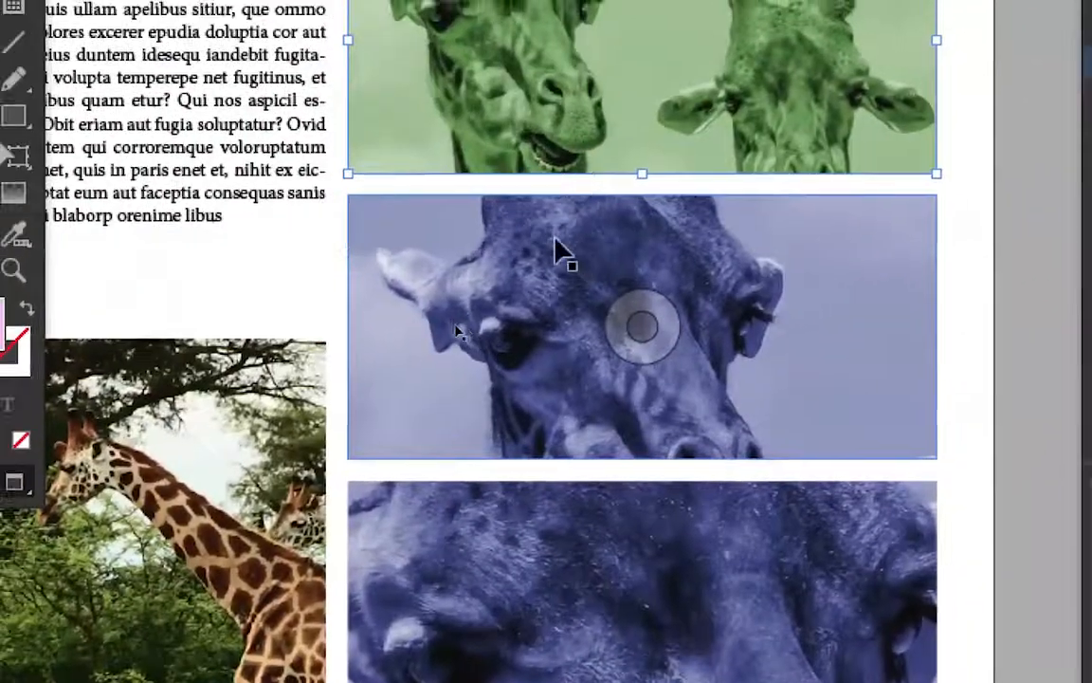
Step: In Object Layer Options for the middle giraffe image, hide Teinte/Saturation 1 copie 2 and show Teinte/Saturation 1, then deselect the image
left_click(558, 245)
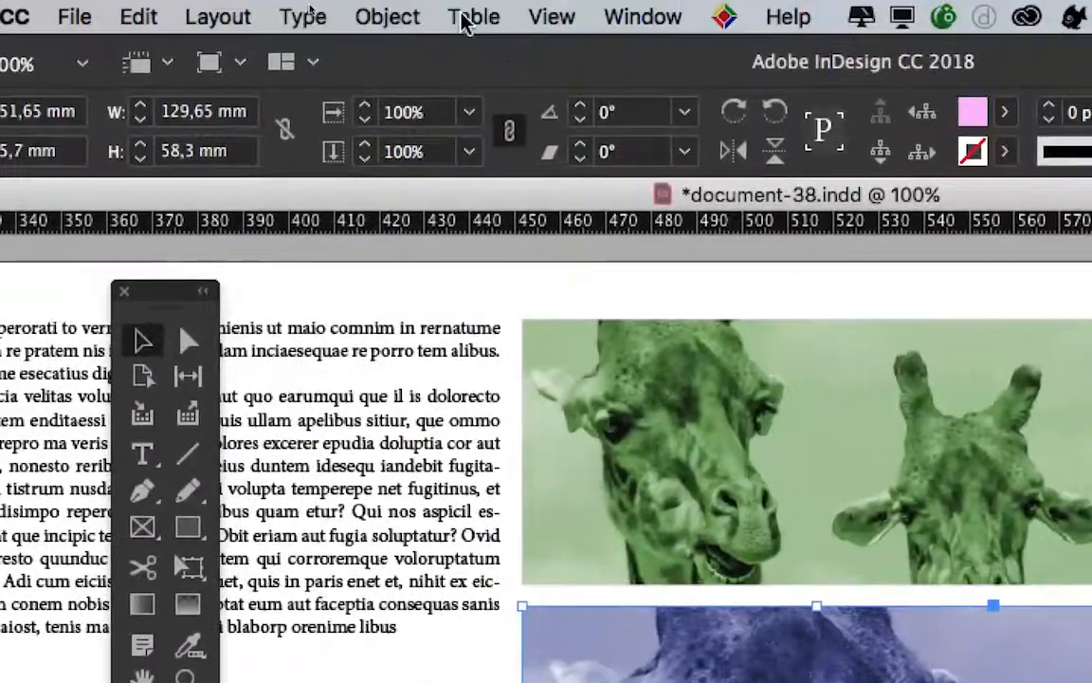
left_click(387, 17)
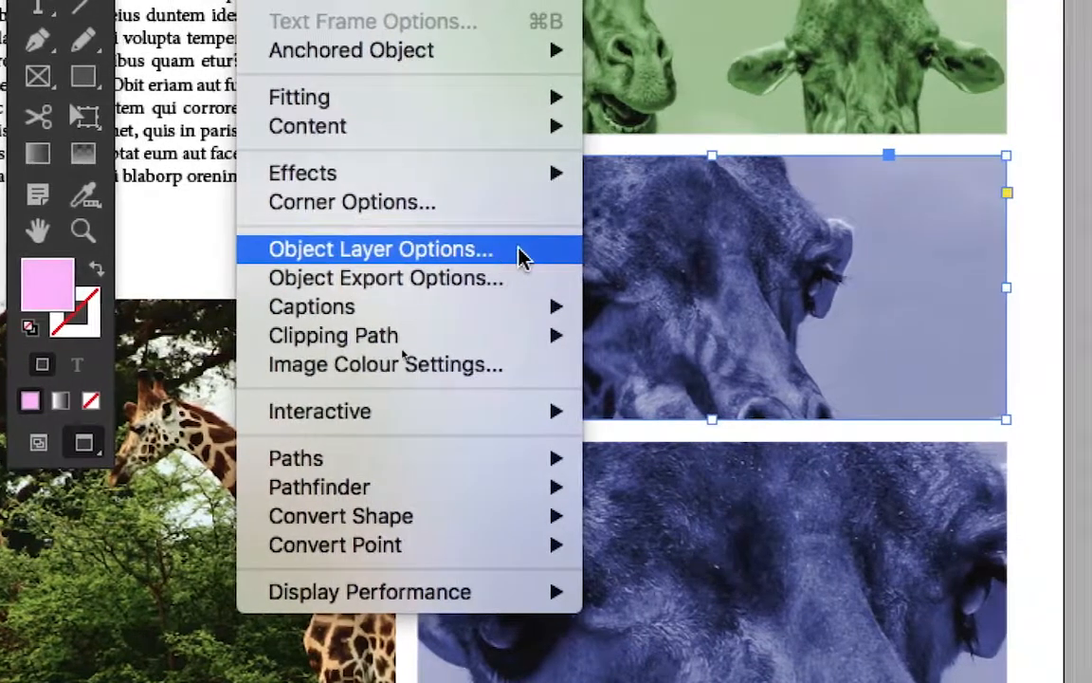
left_click(521, 250)
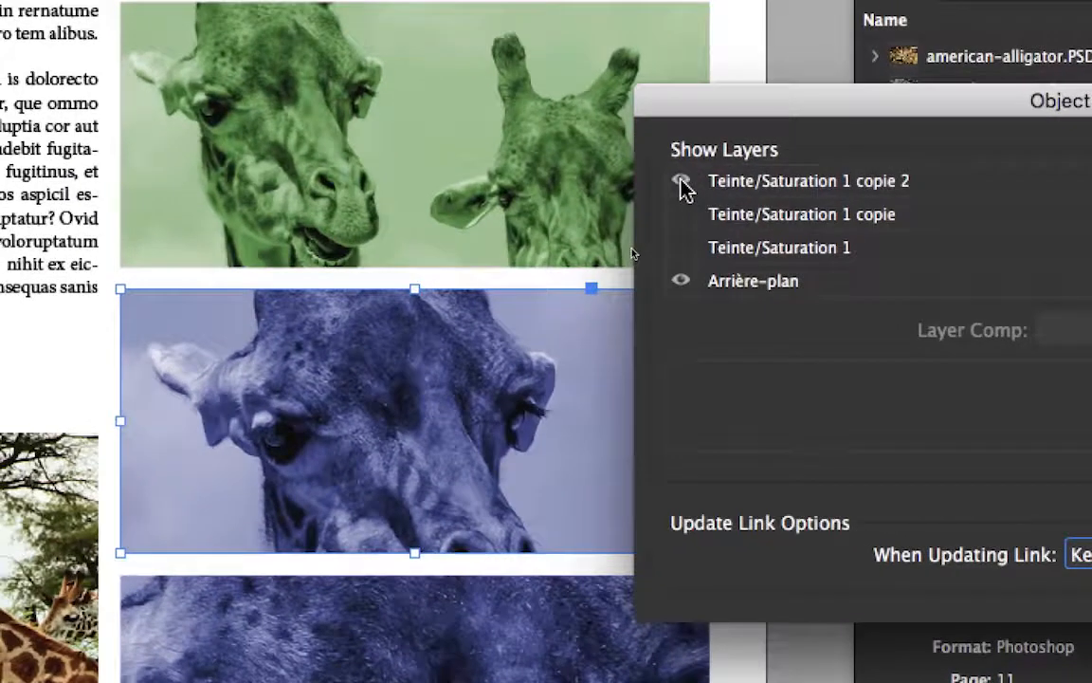
left_click(682, 183)
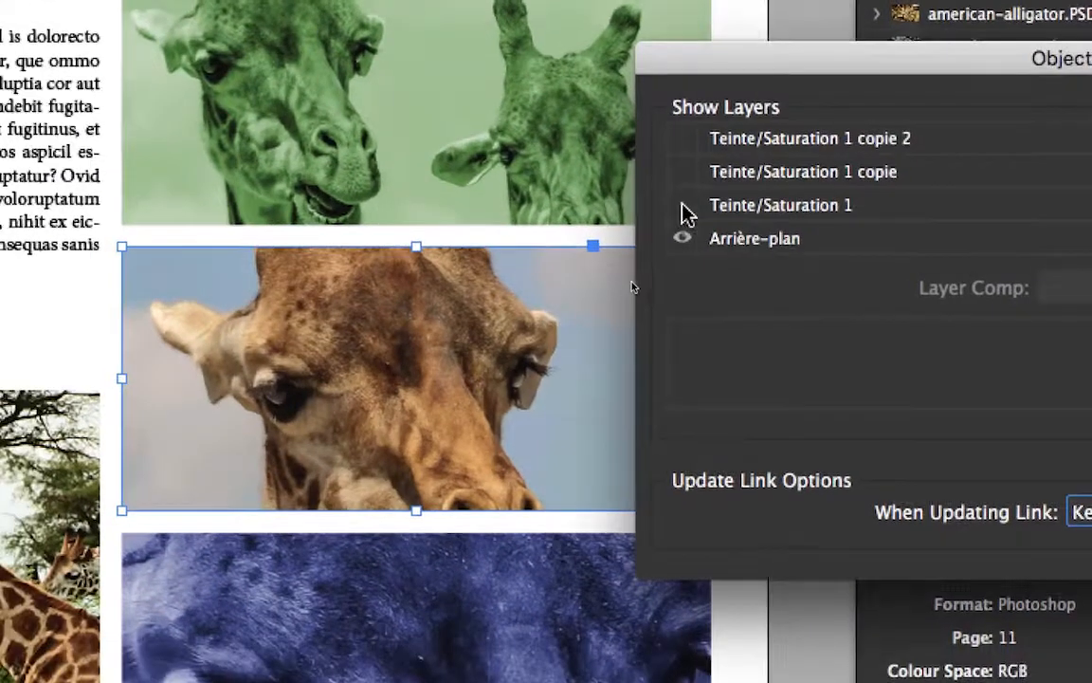
left_click(682, 207)
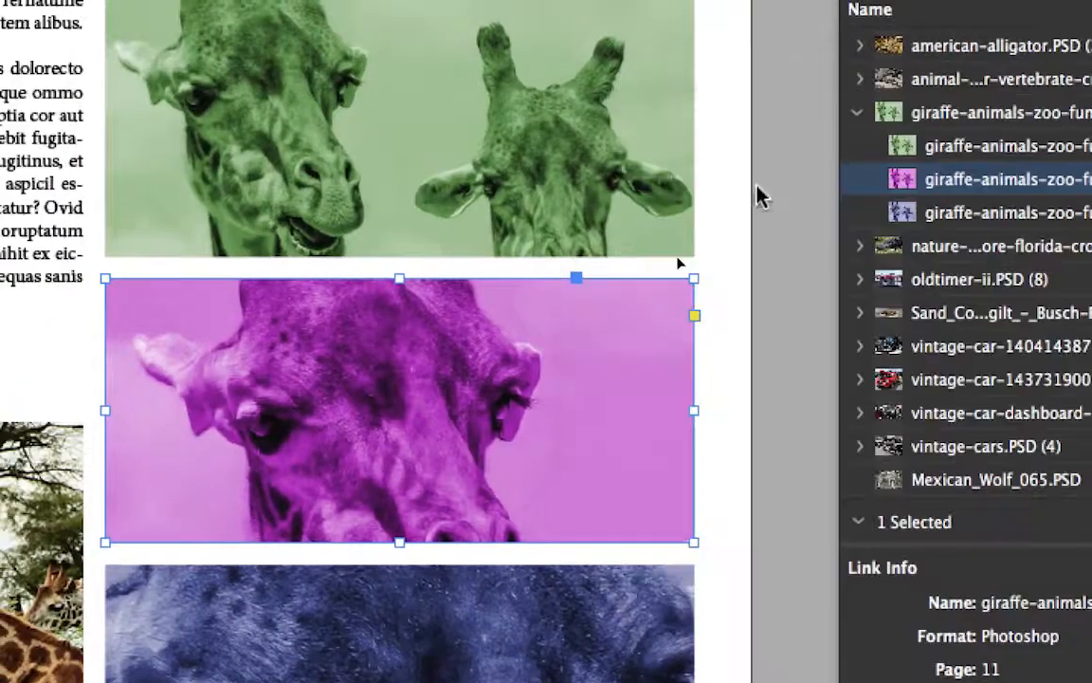
left_click(758, 197)
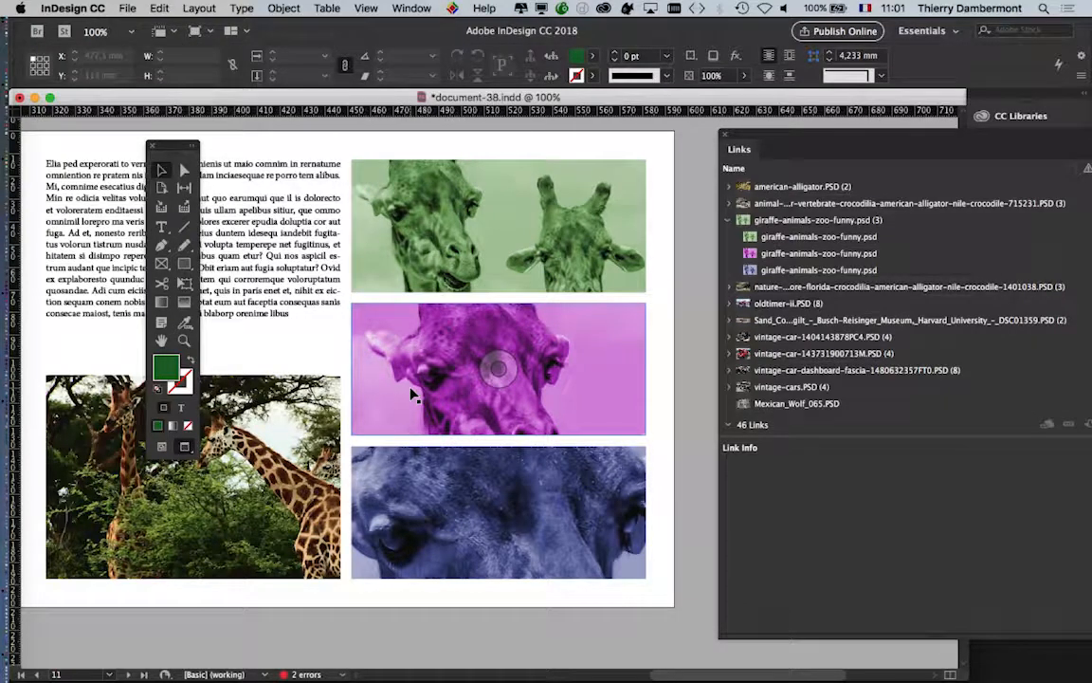
Step: Save the document under the new name document-39.indd in document-33 Folder
left_click(127, 7)
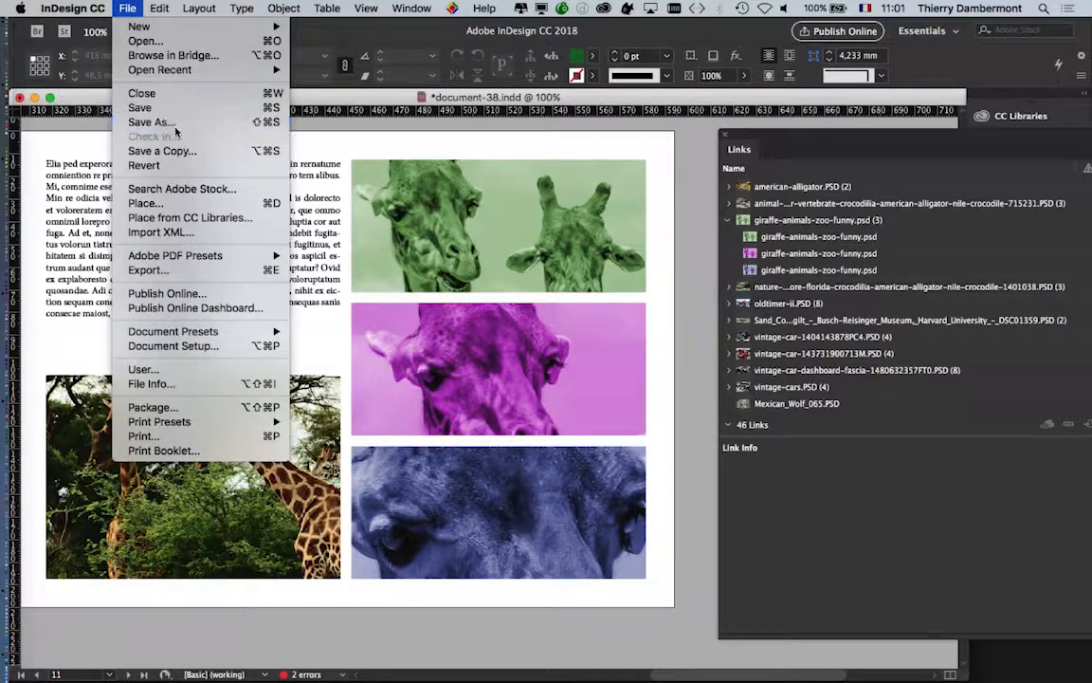
left_click(152, 121)
left_click(524, 85)
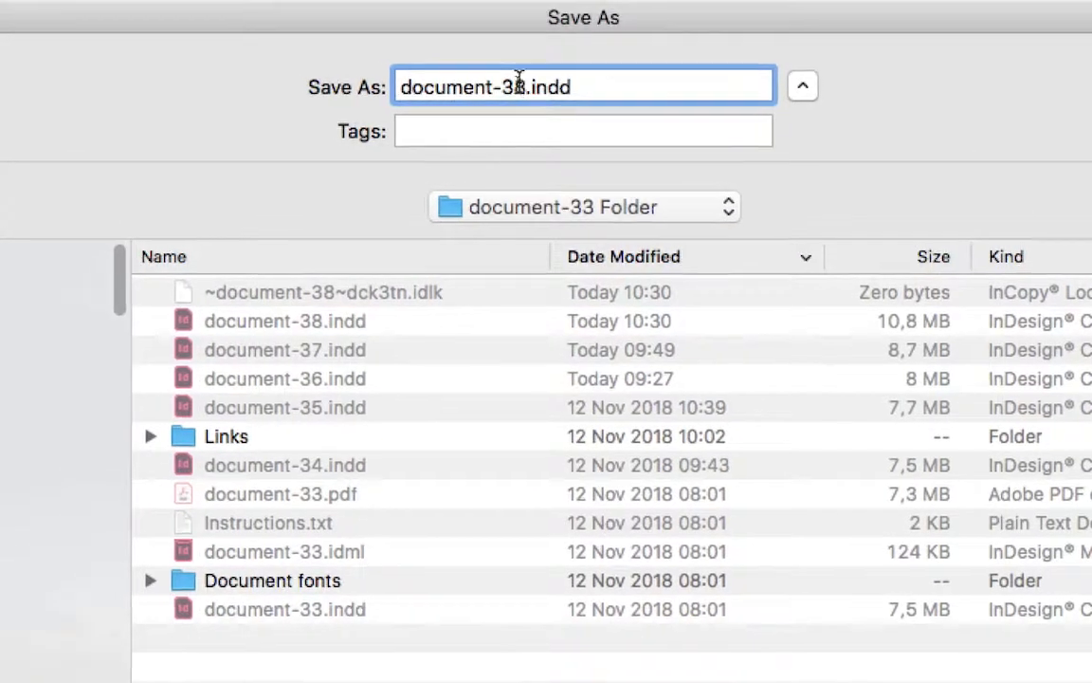
left_click_drag(523, 85, 512, 84)
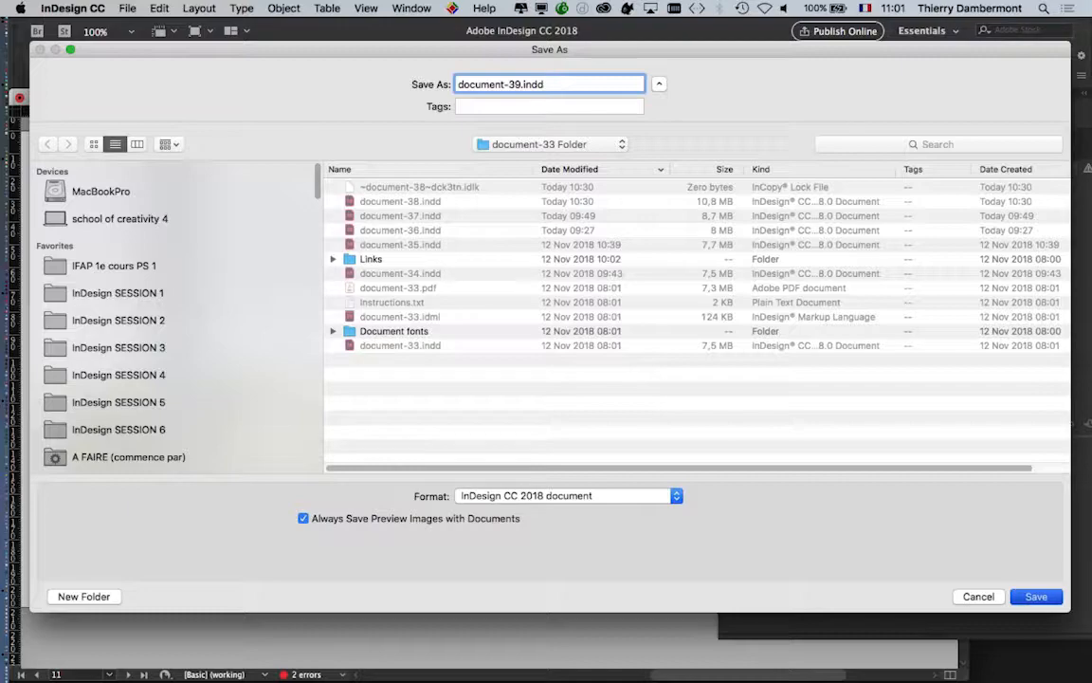
key("Return")
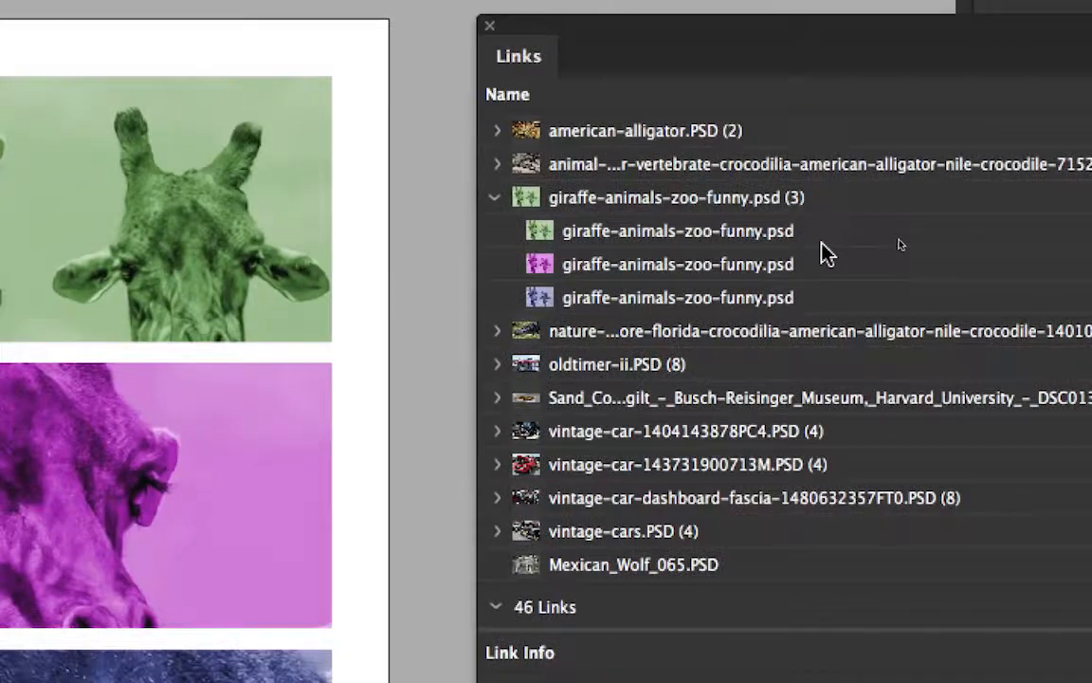
Step: Select the magenta and blue instances of giraffe-animals-zoo-funny.psd among the links to compare their link information
left_click(853, 236)
left_click(828, 252)
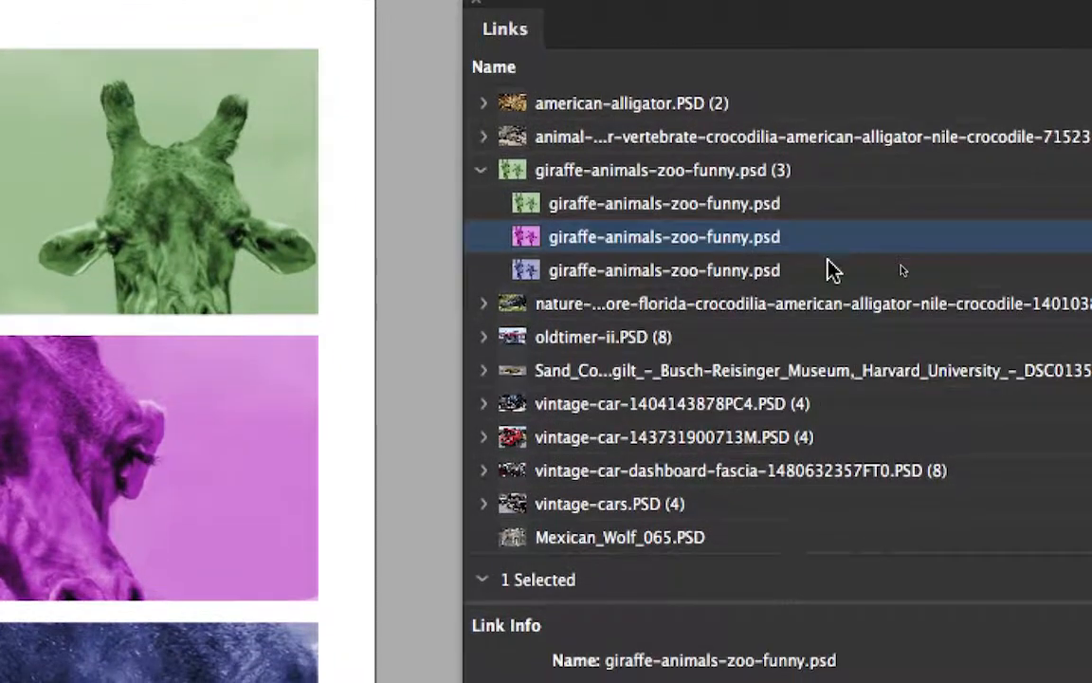
left_click(834, 285)
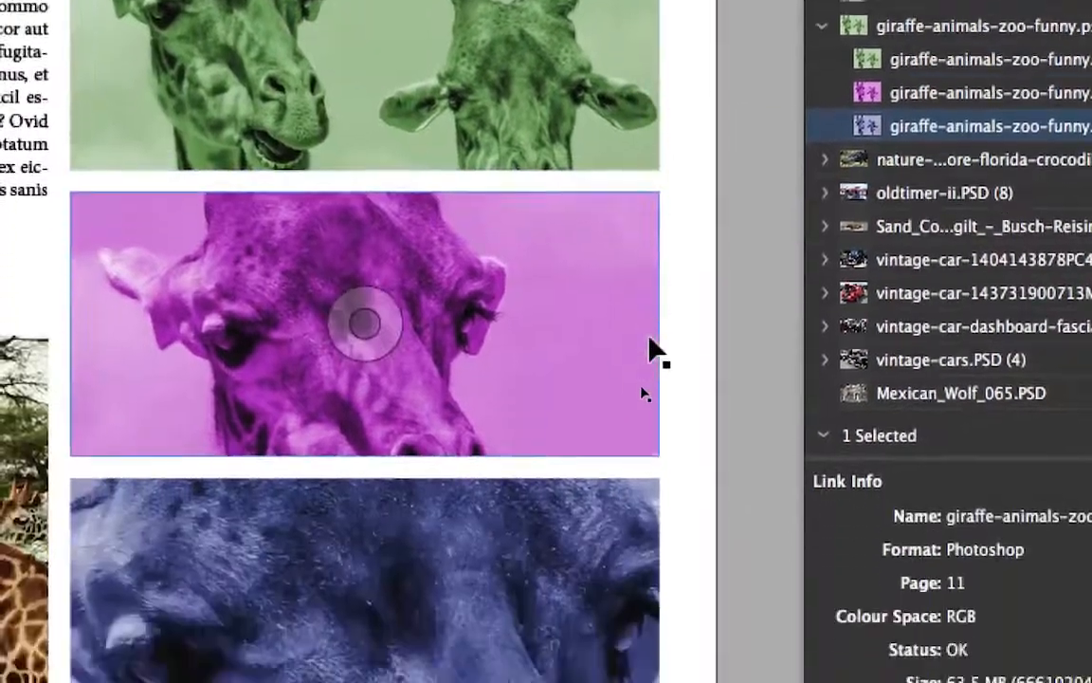
left_click(645, 598)
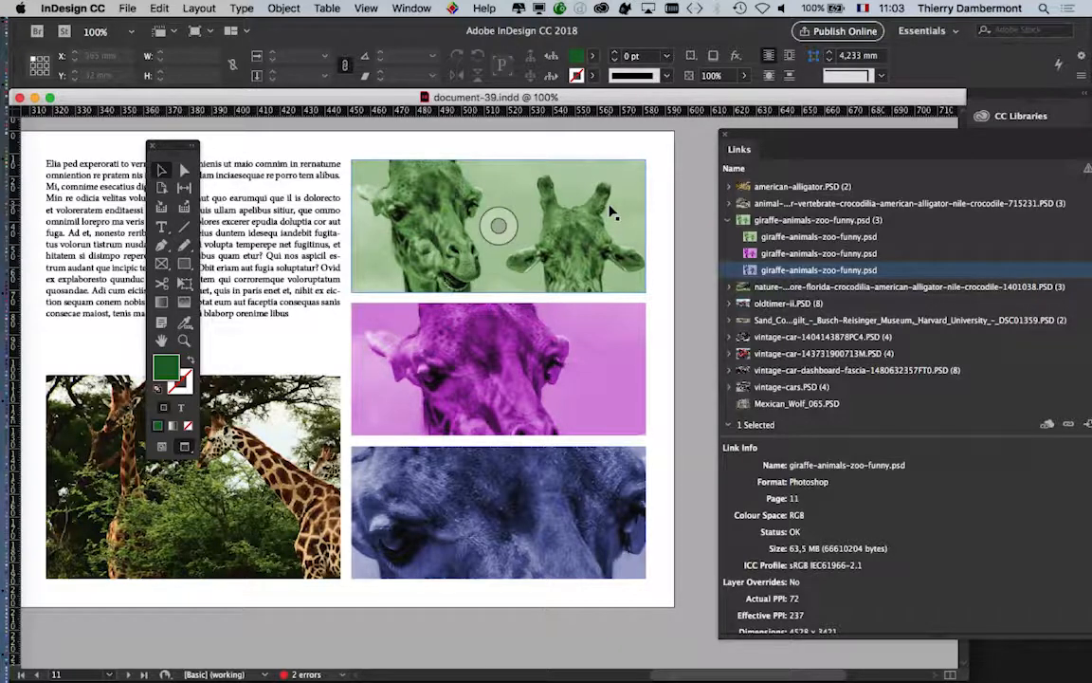
Step: Switch to Photoshop and add a Courbes adjustment layer directly above the Arrière-plan layer of the giraffe image
key("super+Tab")
key("super+Tab")
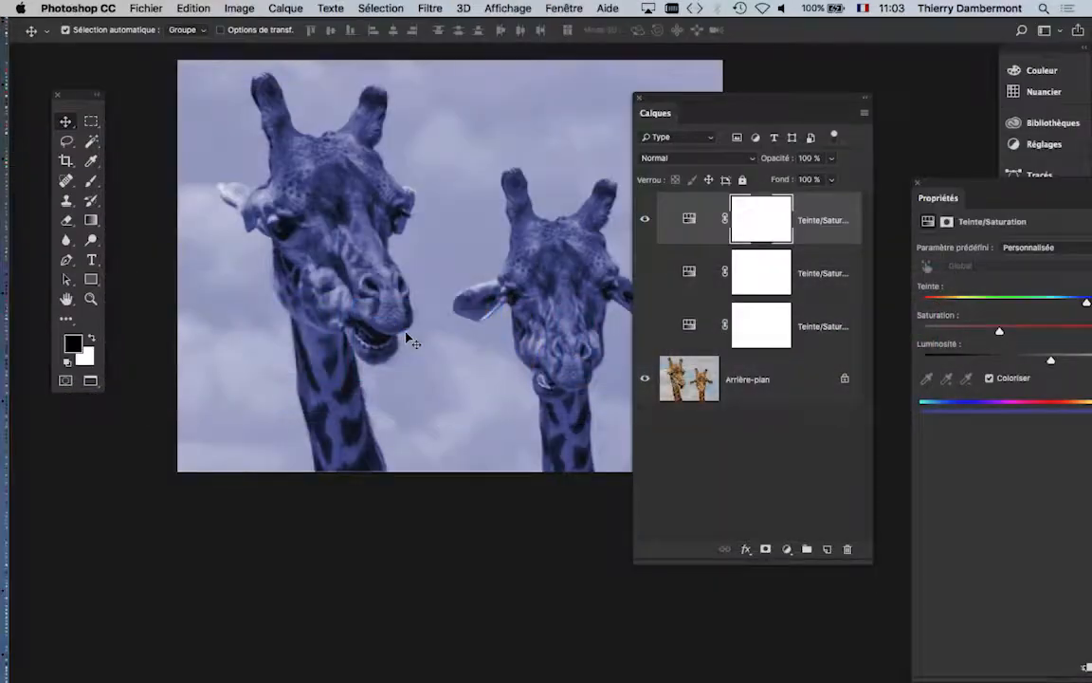
left_click_drag(746, 104, 715, 100)
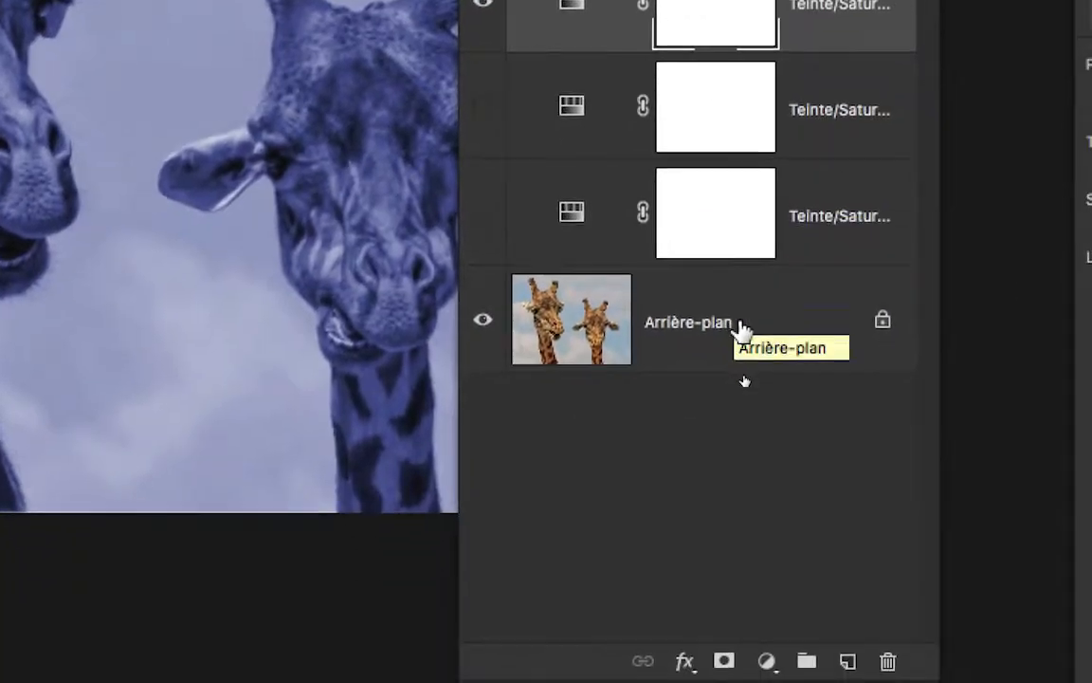
left_click(742, 327)
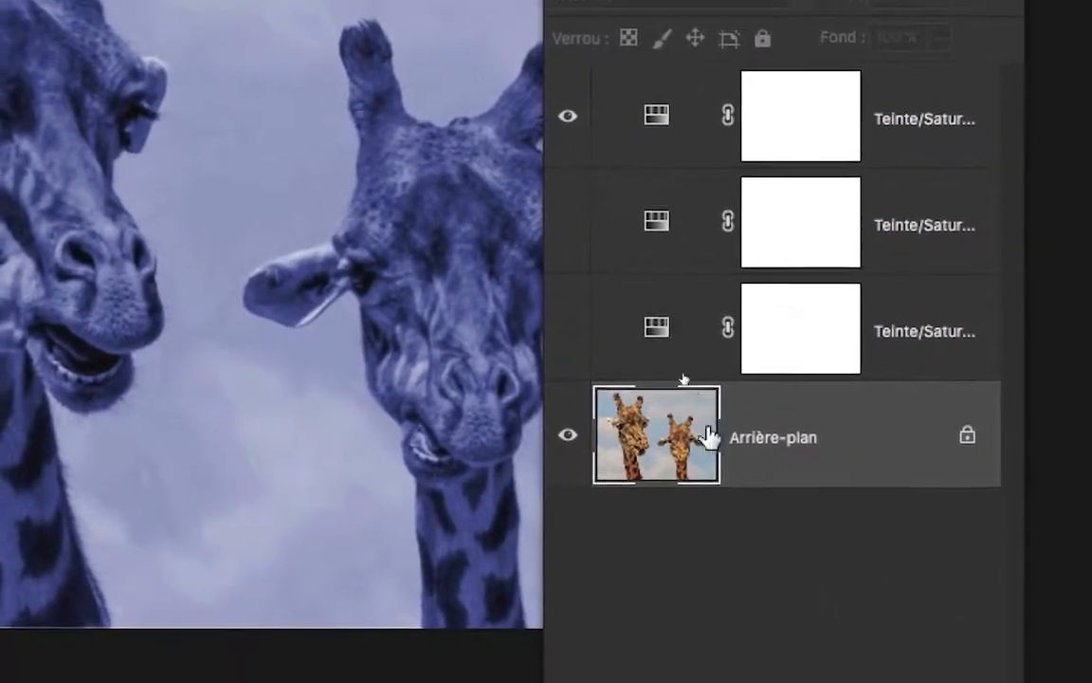
left_click(758, 542)
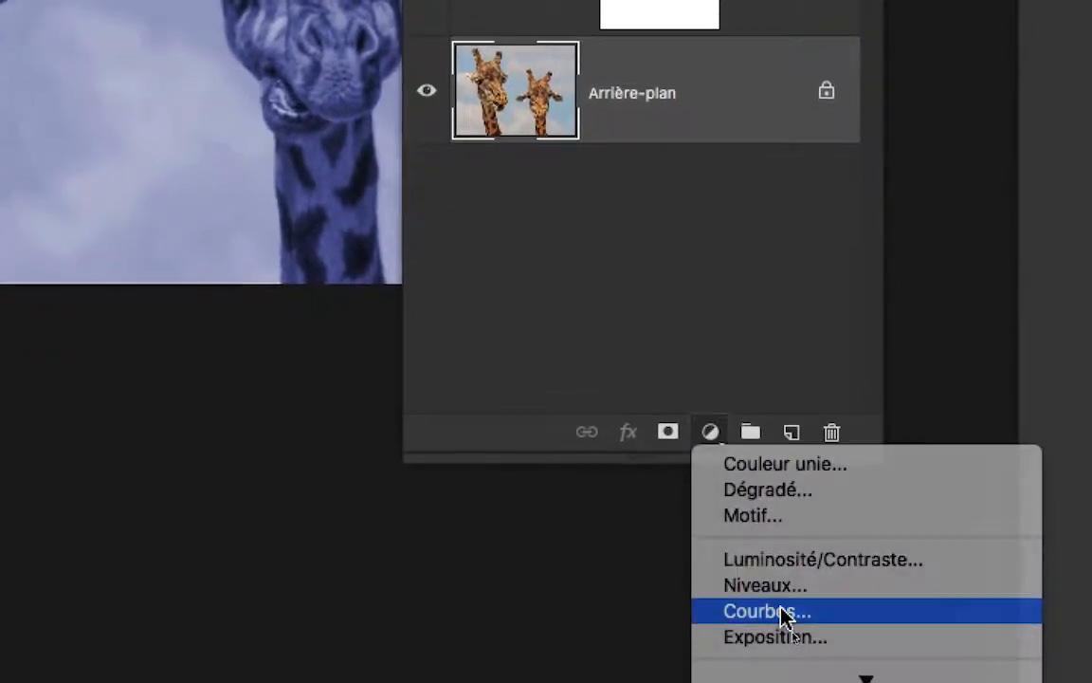
left_click(785, 678)
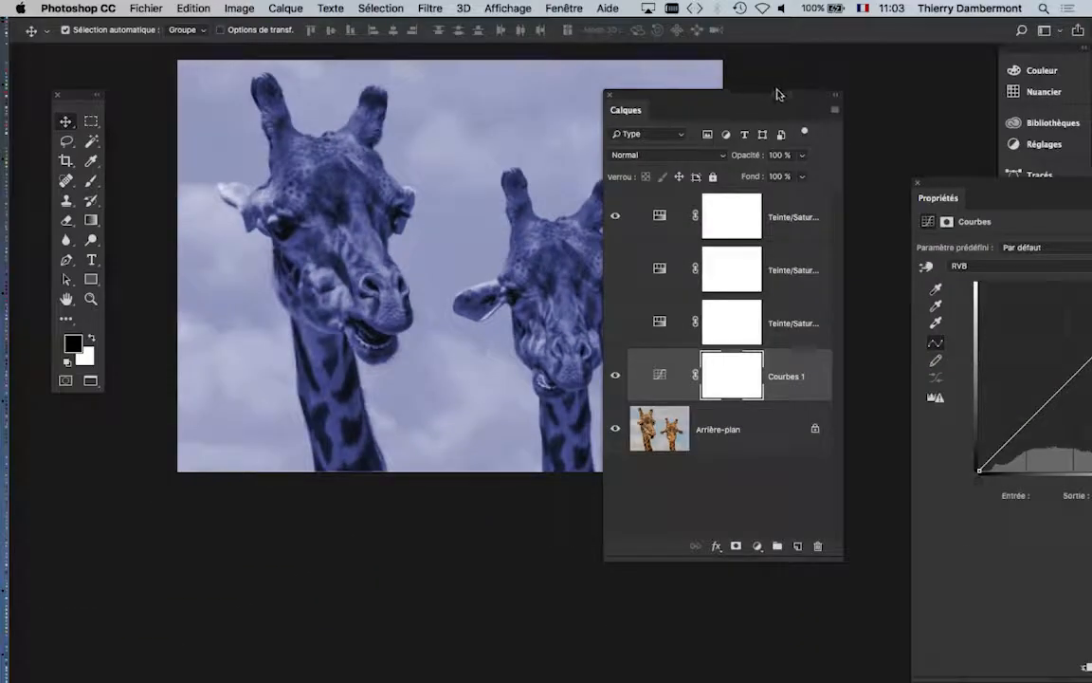
Step: Rearrange the panels and flatten the RVB curve, lowering the white point's output to 197 and raising the black point's output to 39
left_click_drag(776, 94, 239, 429)
left_click_drag(983, 193, 730, 83)
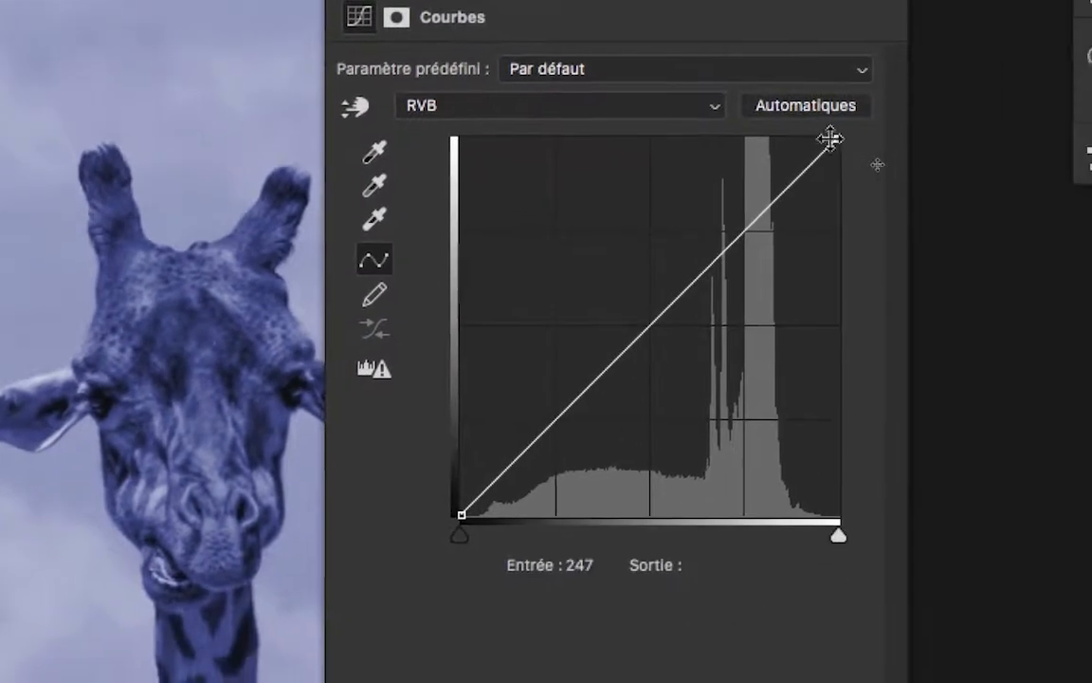
left_click_drag(832, 140, 835, 200)
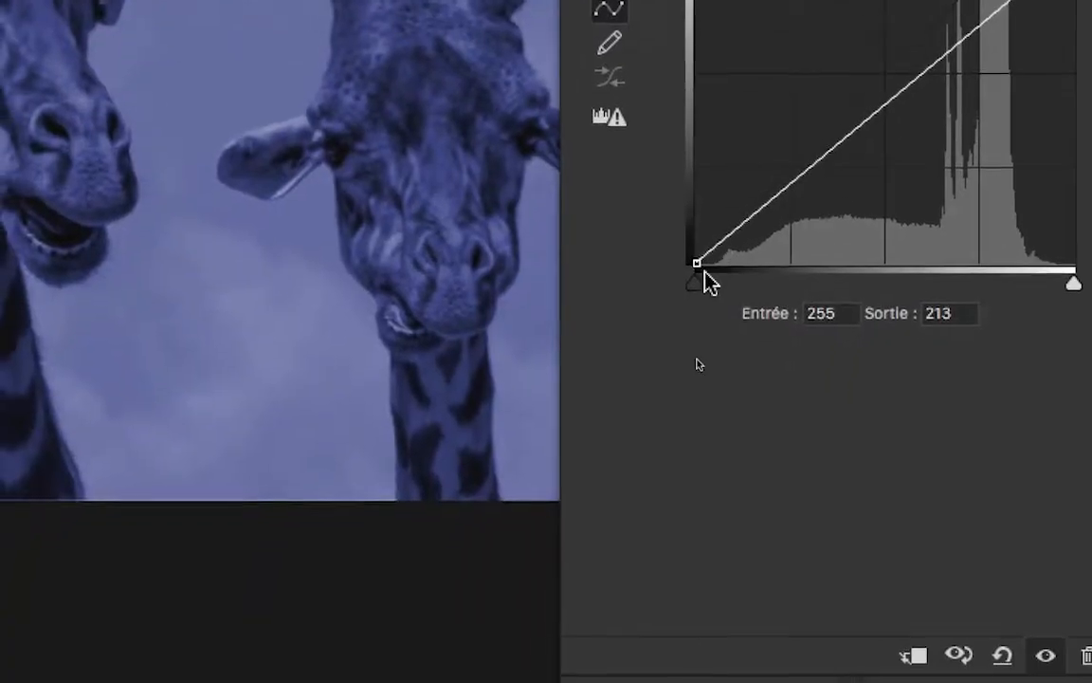
left_click_drag(701, 267, 696, 222)
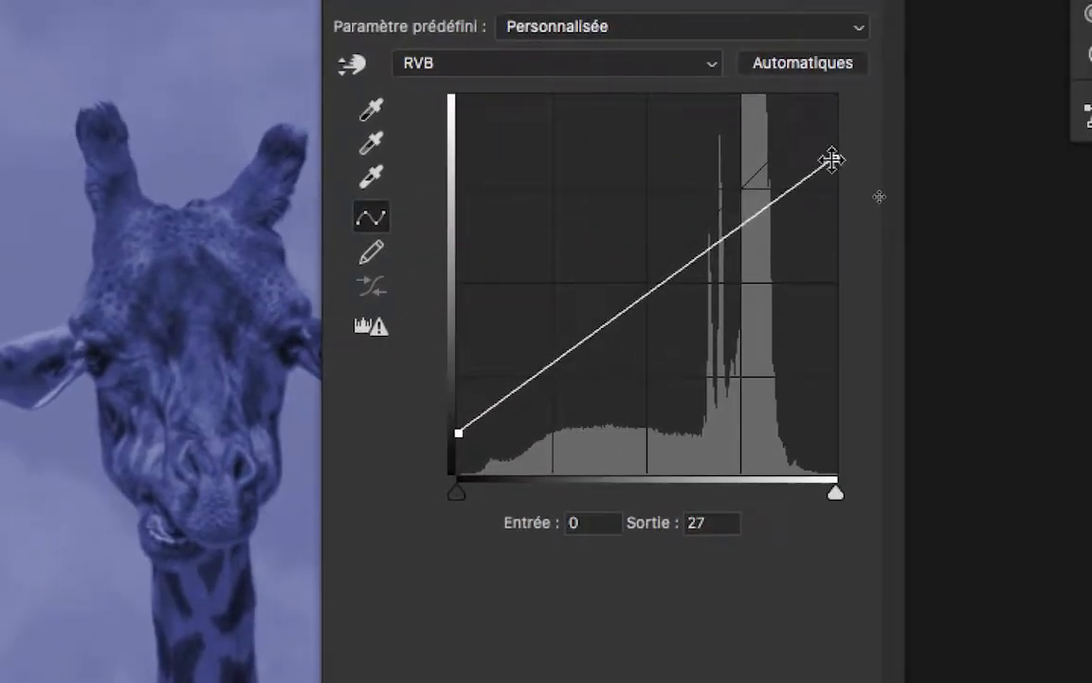
left_click_drag(832, 159, 833, 166)
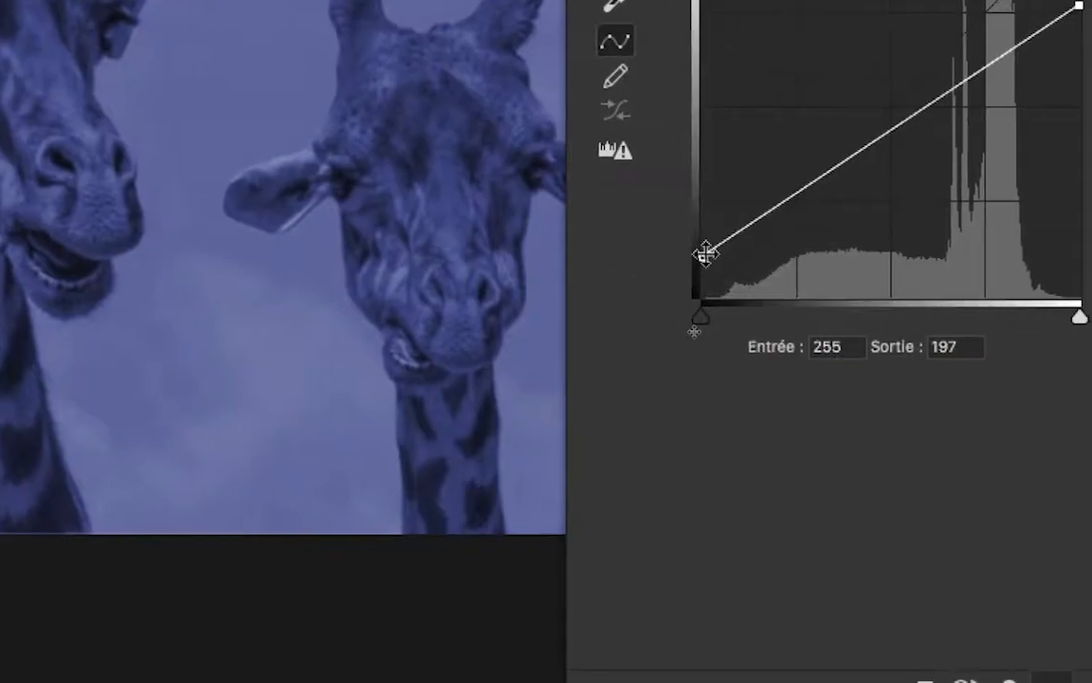
left_click_drag(706, 254, 703, 236)
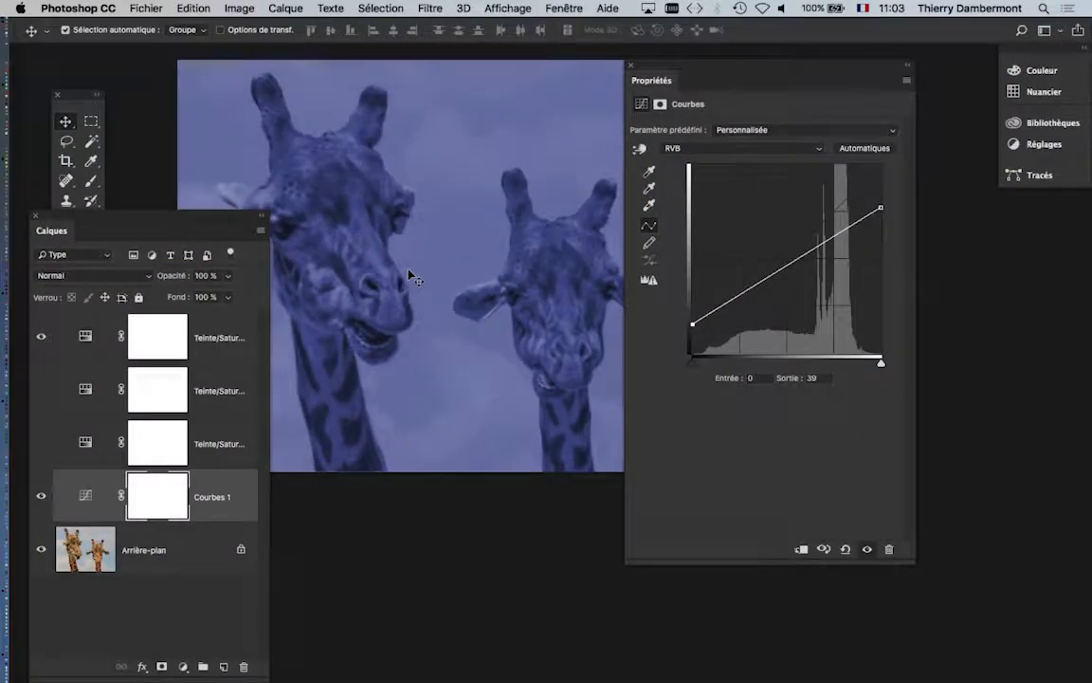
Step: Save giraffe-animals-zoo-funny.psd with its Courbes layer and return to InDesign
left_click(146, 9)
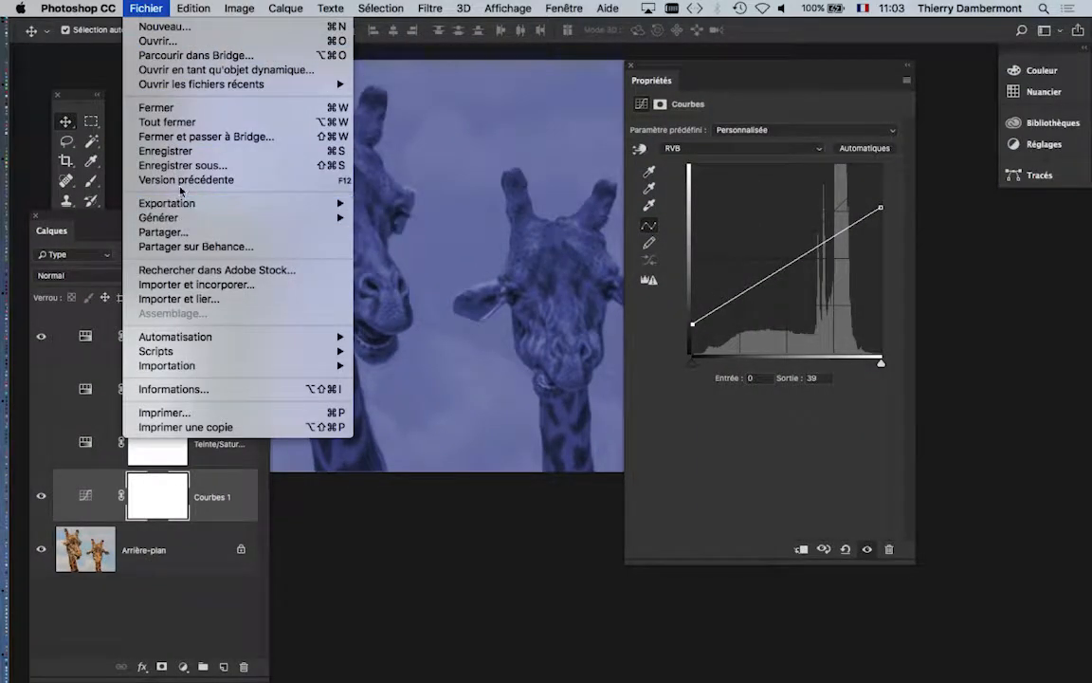
left_click(177, 154)
key("super+Tab")
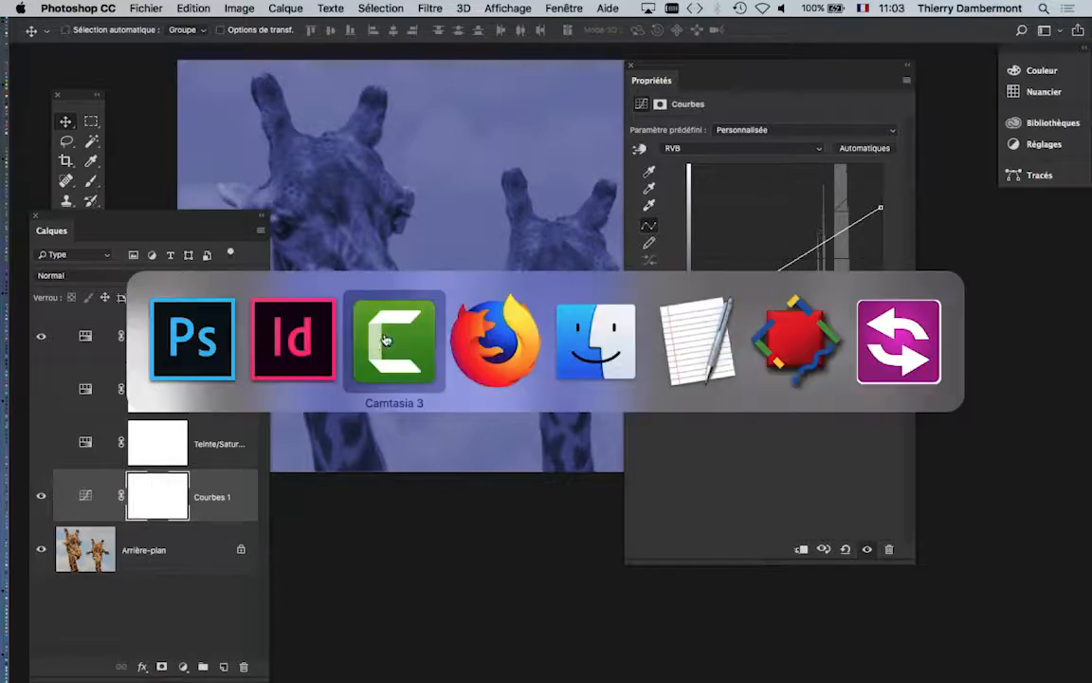
left_click(293, 346)
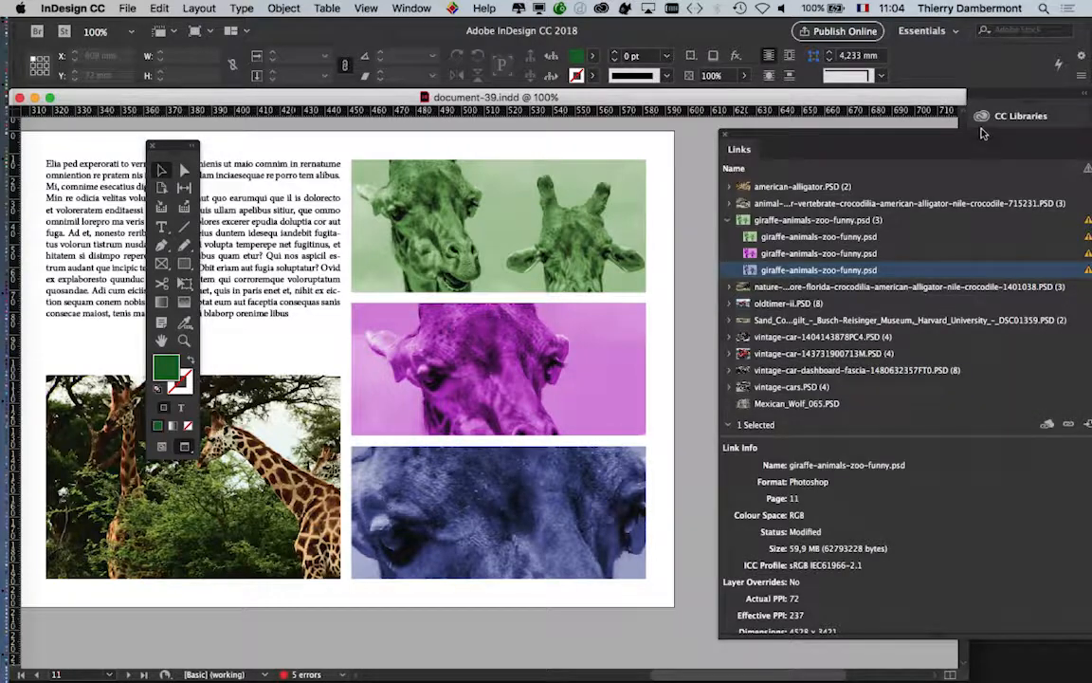
Step: Shift the Links panel, select all three giraffe-animals-zoo-funny.psd instances and update their links, accepting the source file's layer visibility
left_click_drag(979, 137, 925, 133)
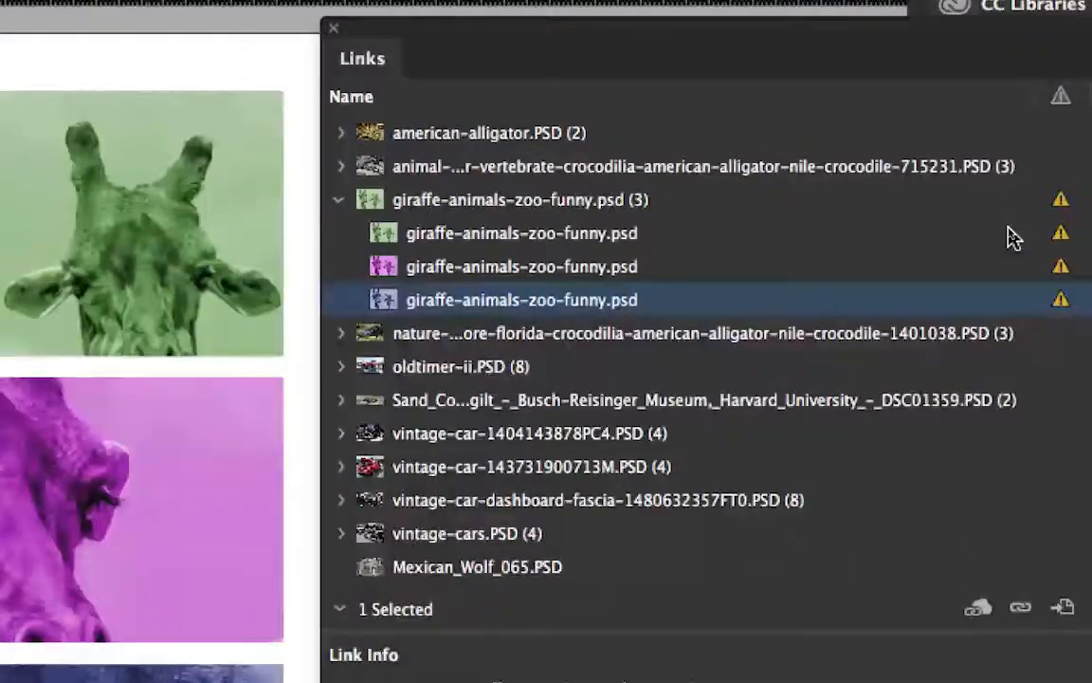
left_click(1010, 232)
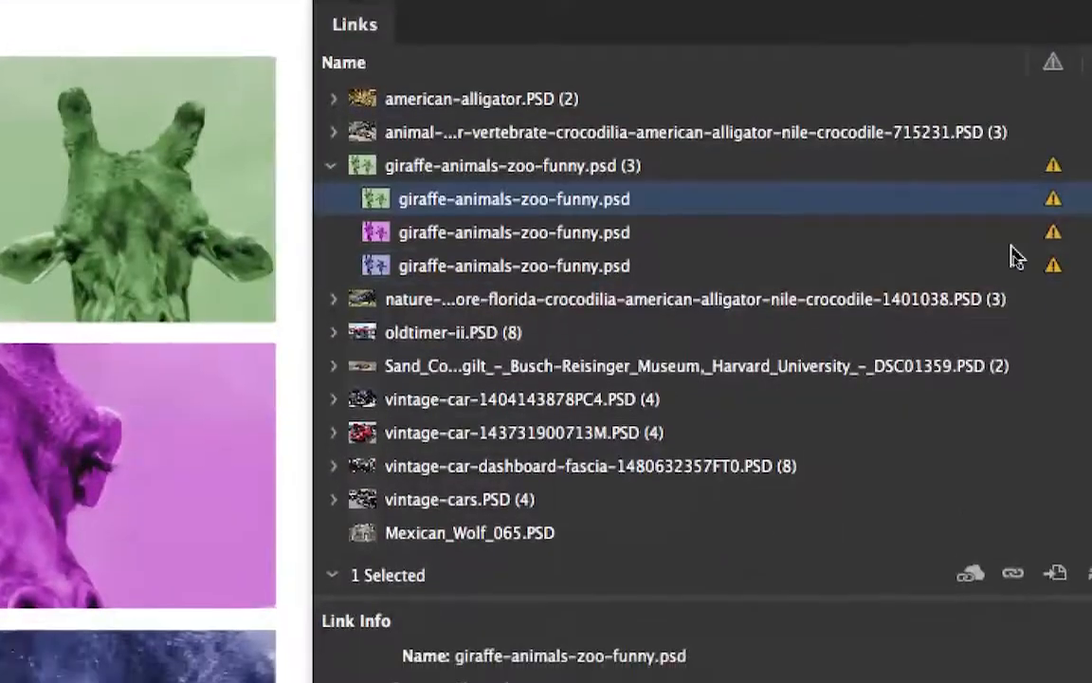
left_click(1014, 261, "shift")
left_click(1074, 525)
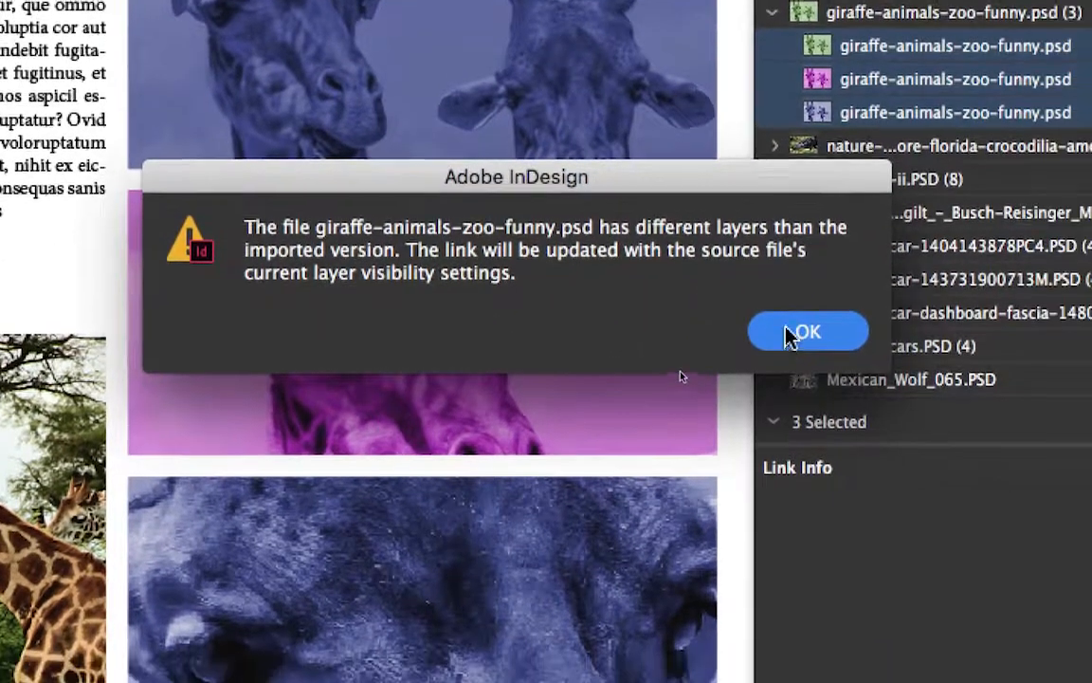
left_click(861, 355)
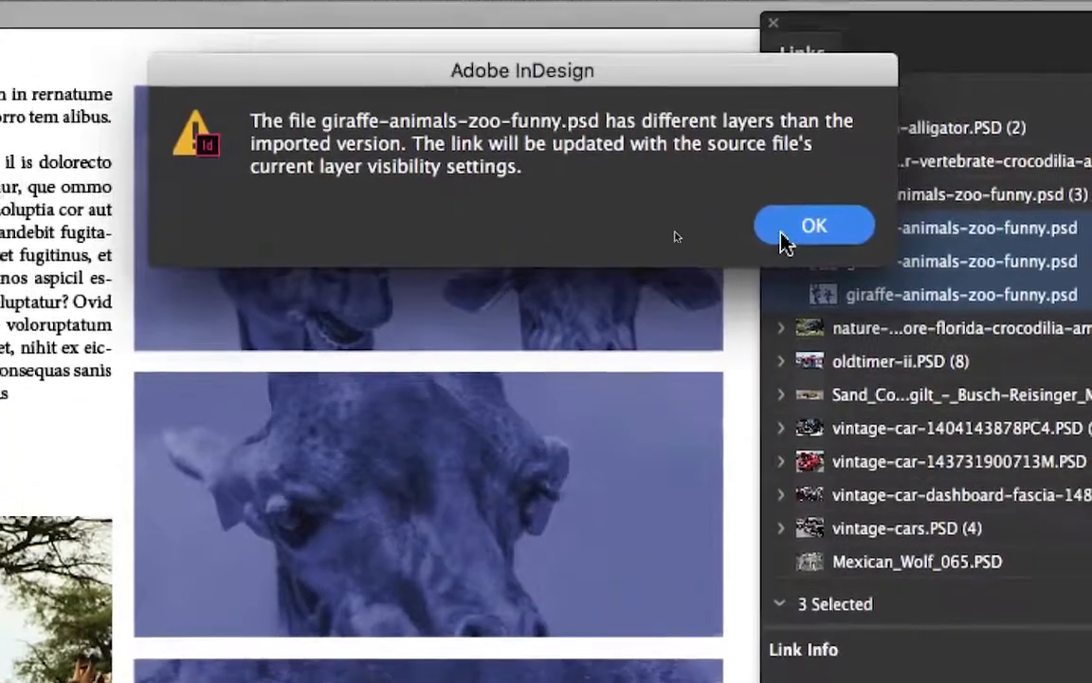
left_click(856, 134)
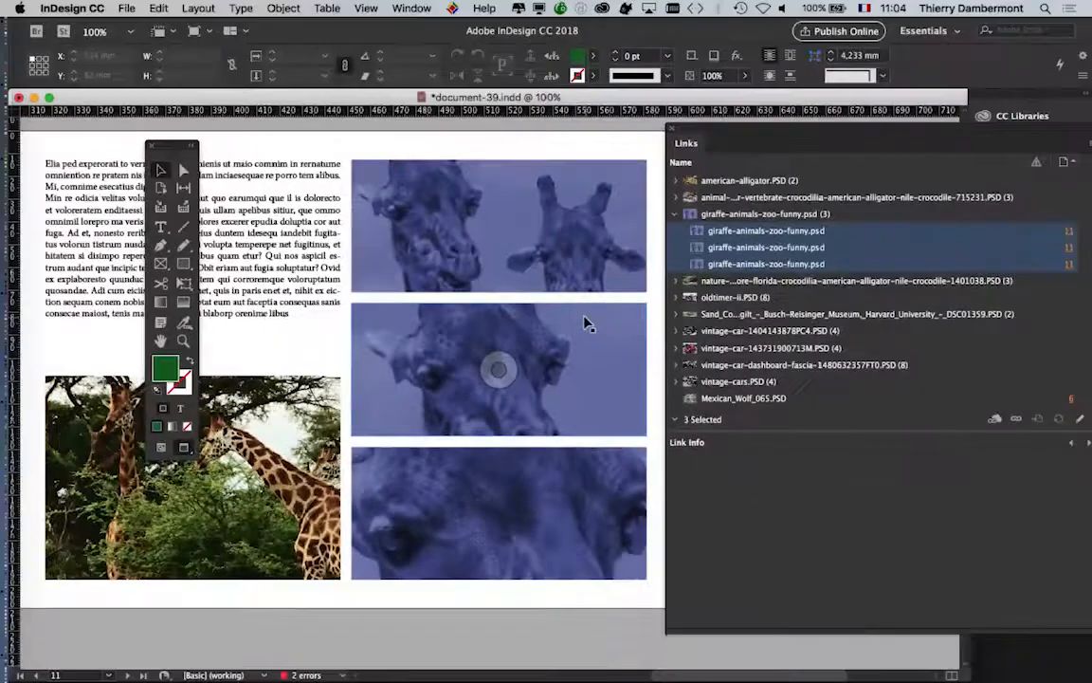
Step: In the top giraffe image's Object Layer Options, show Teinte/Saturation 1 copie instead of Teinte/Saturation 1 copie 2
left_click(519, 187)
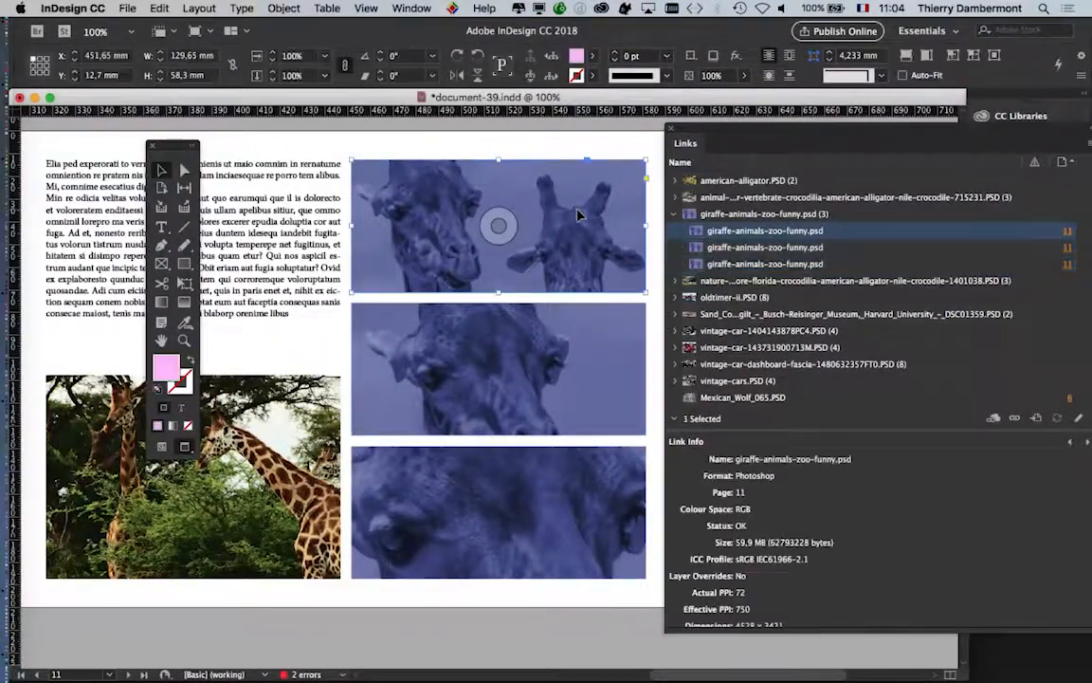
left_click(283, 8)
left_click(366, 349)
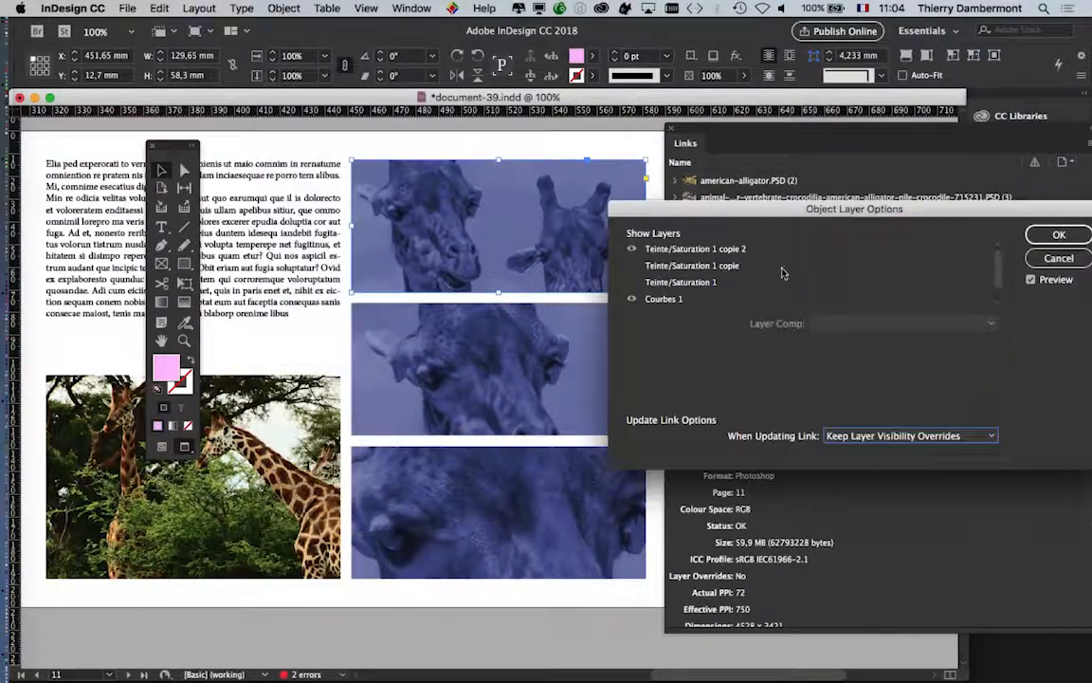
left_click(633, 262)
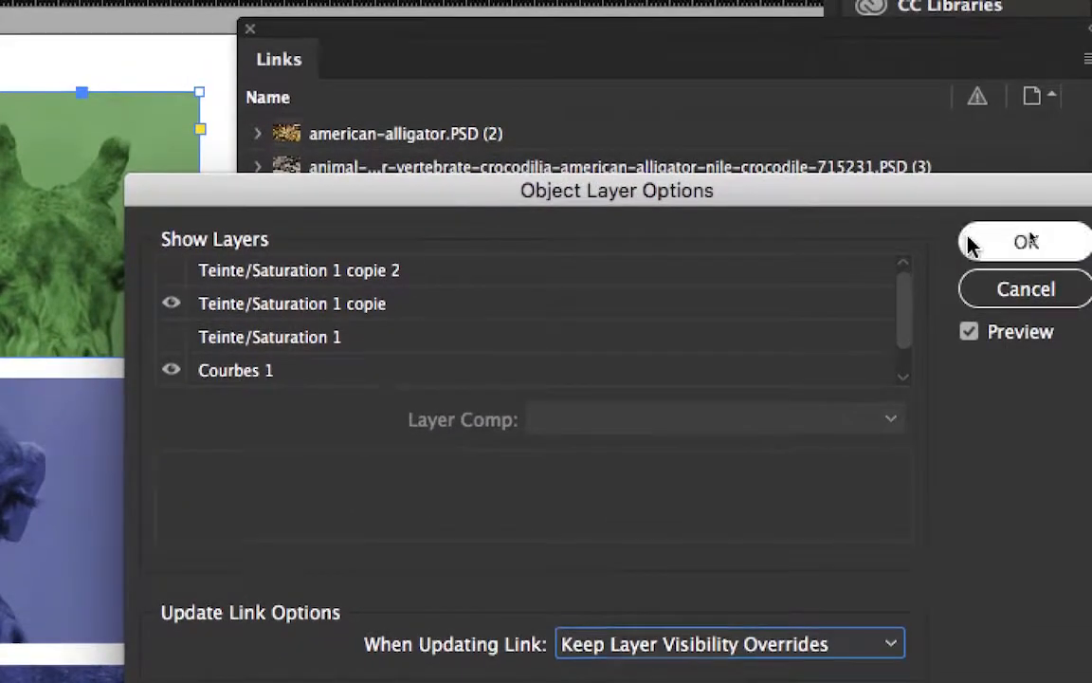
left_click(969, 242)
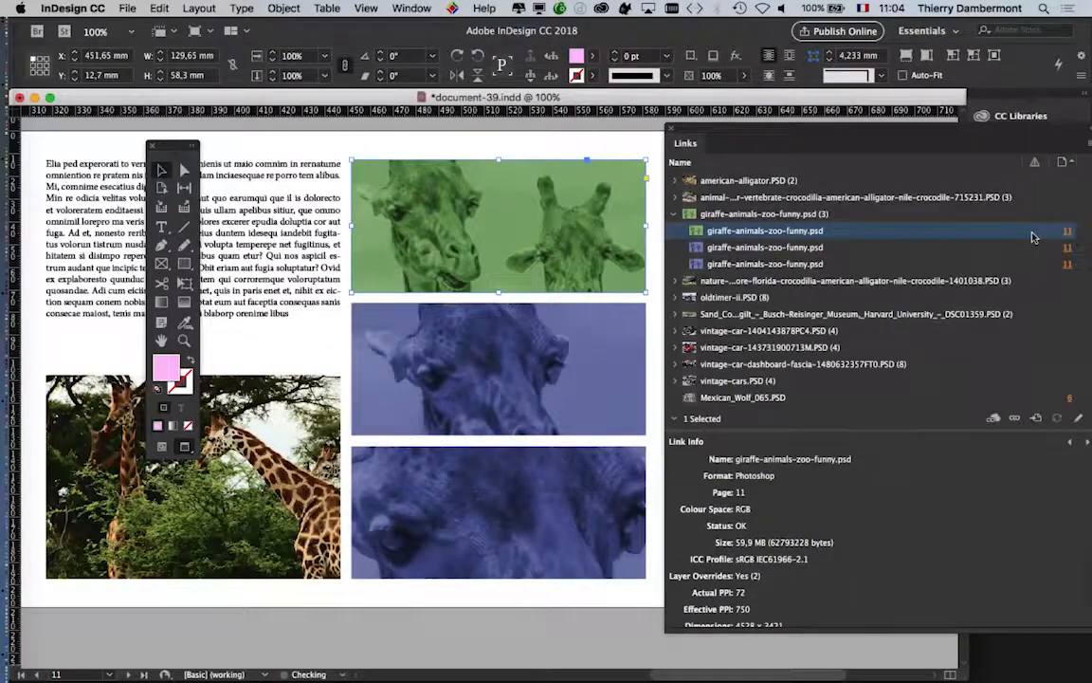
Step: In the middle giraffe image's Object Layer Options, show only Teinte/Saturation 1 above the Courbes 1 layer
left_click(478, 355)
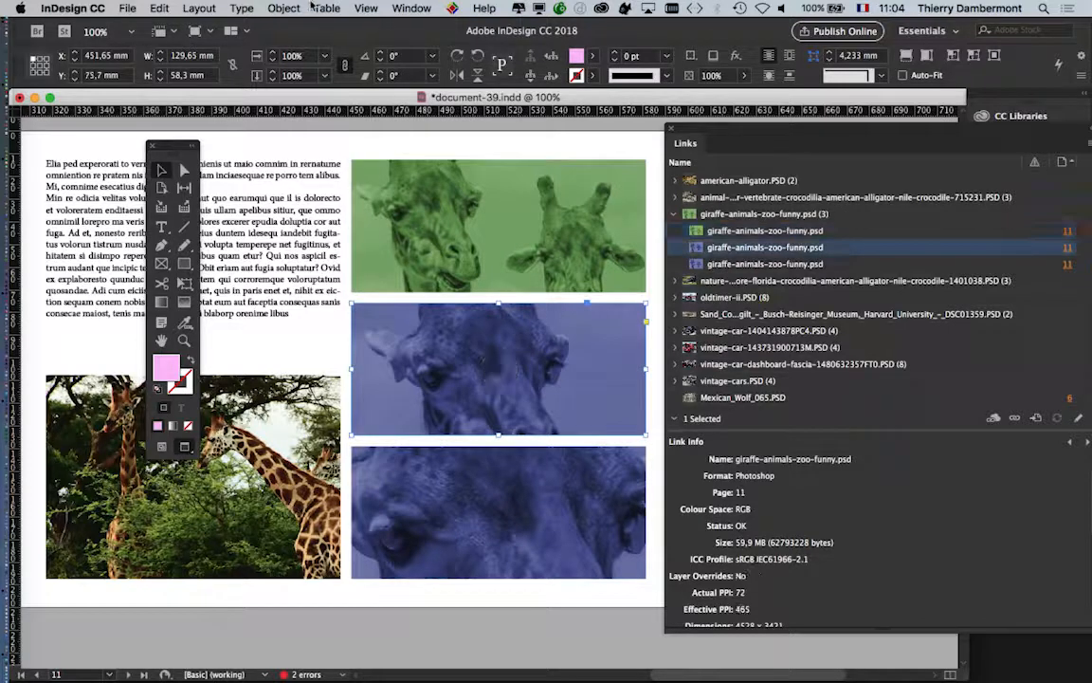
left_click(300, 7)
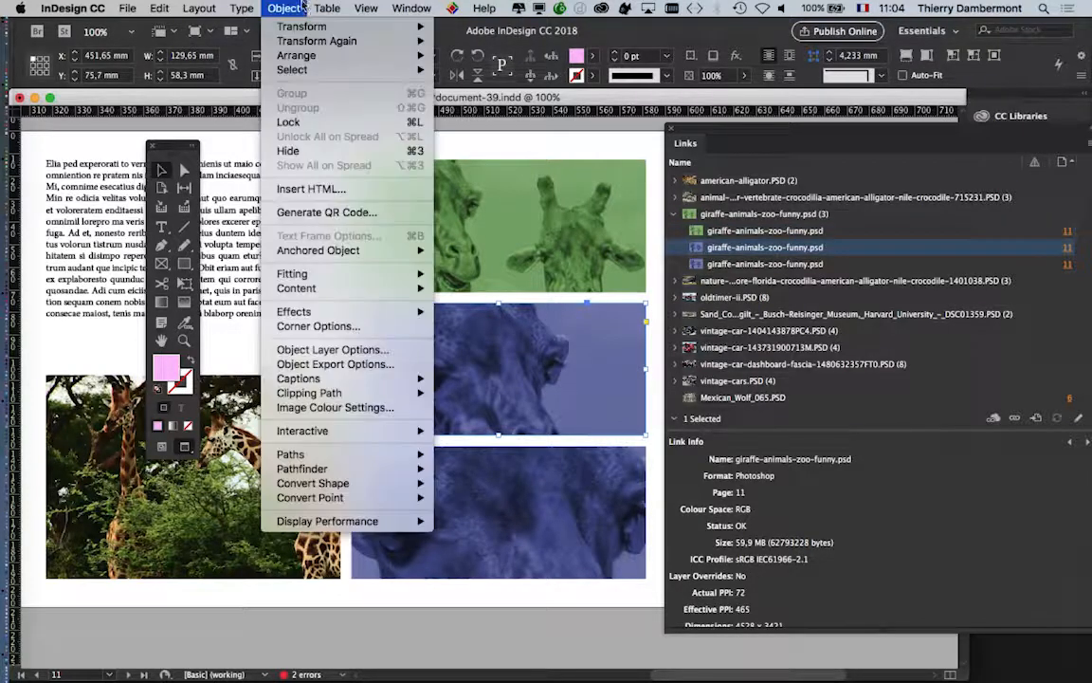
left_click(399, 351)
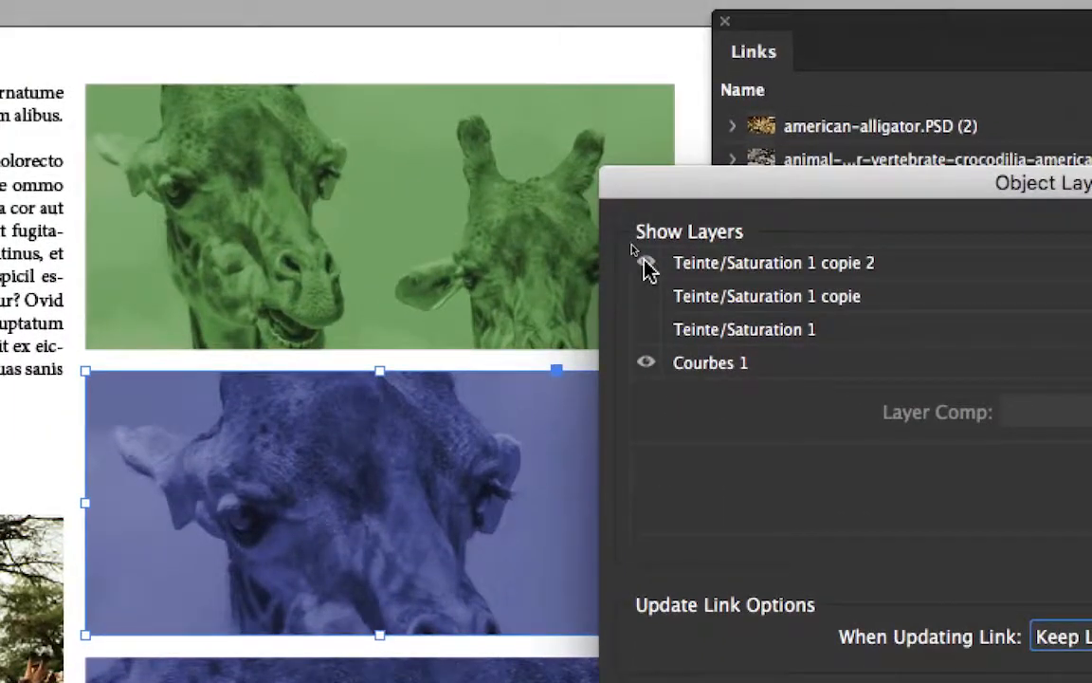
left_click(645, 329)
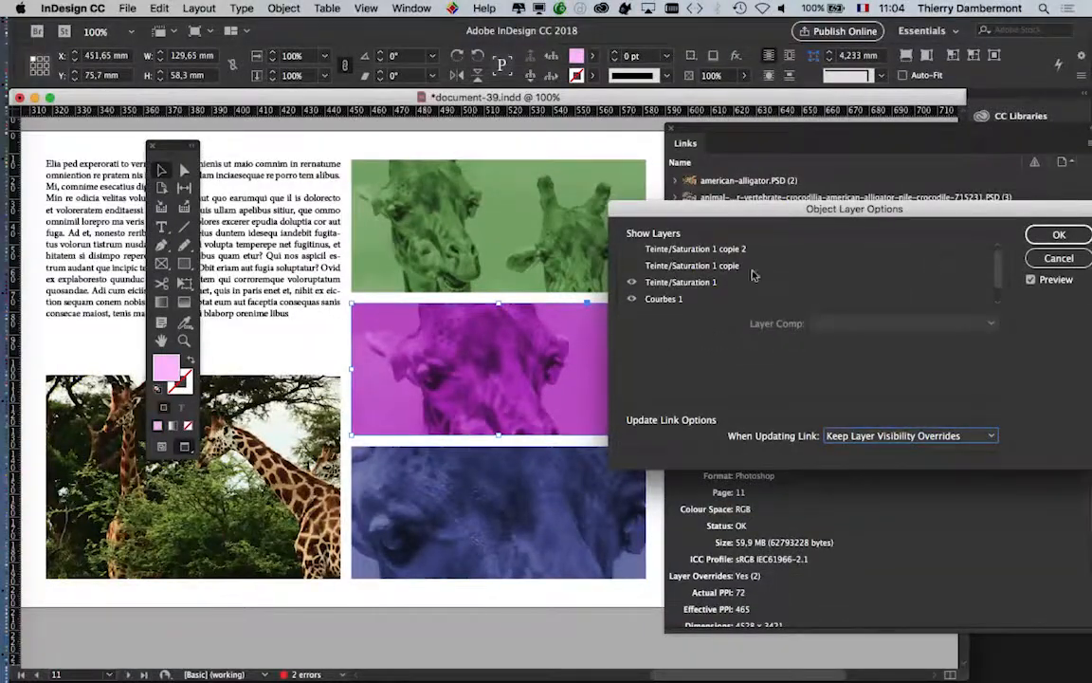
left_click(631, 265)
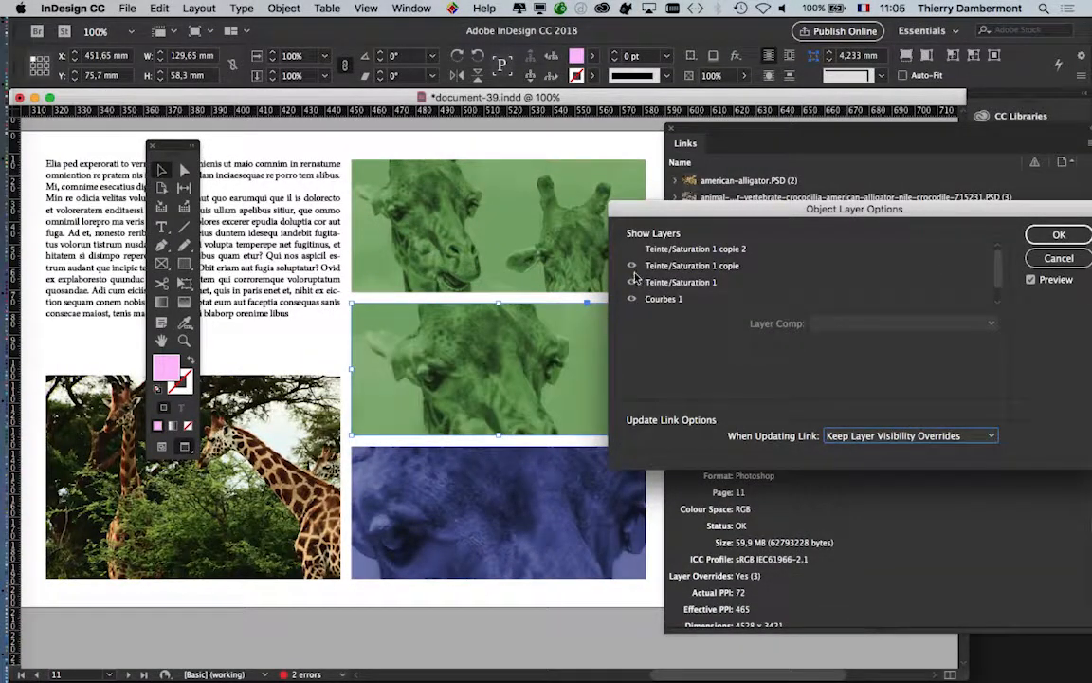
left_click(1054, 235)
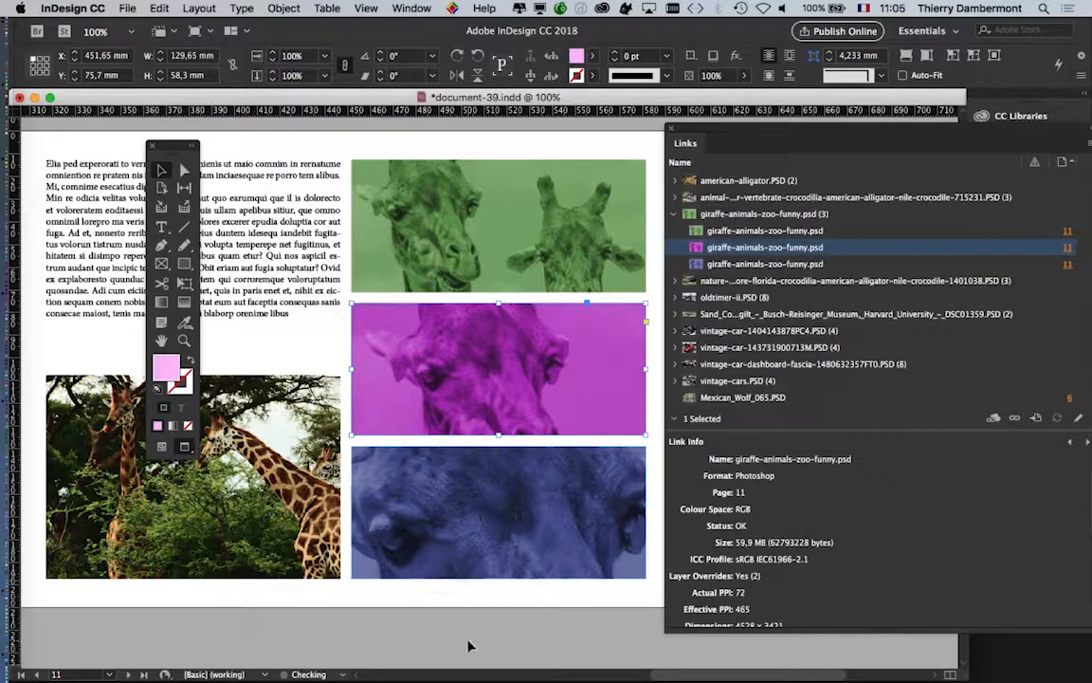
Step: Deselect the giraffe image, zoom out to 75% and move the Links panel off the page
left_click(470, 645)
left_click(498, 226)
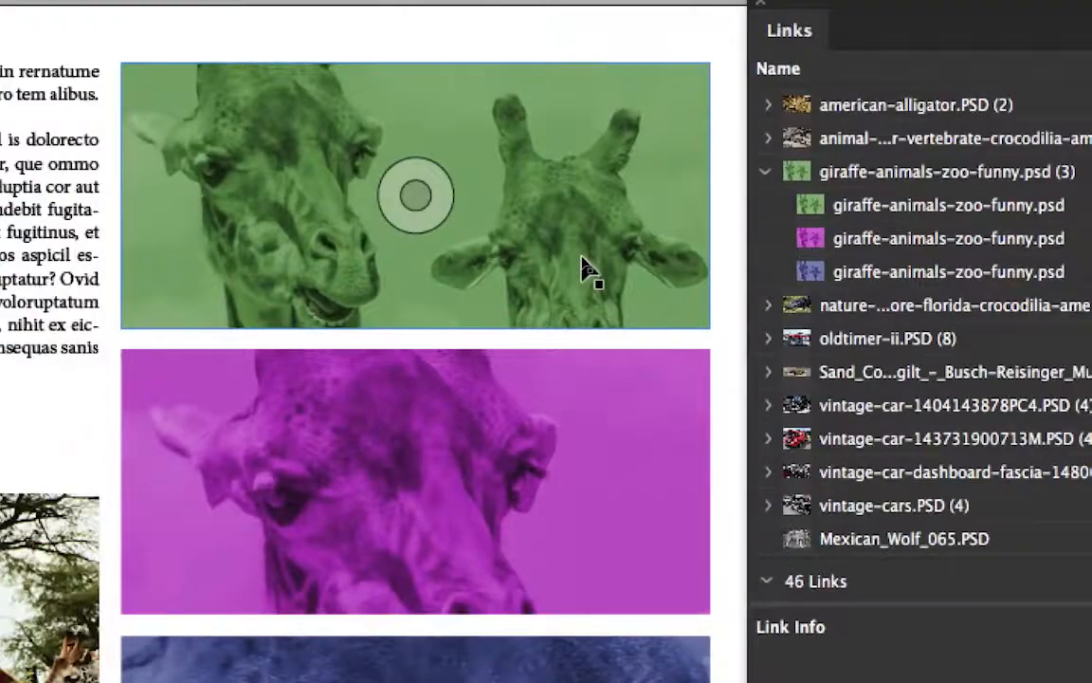
left_click(495, 368)
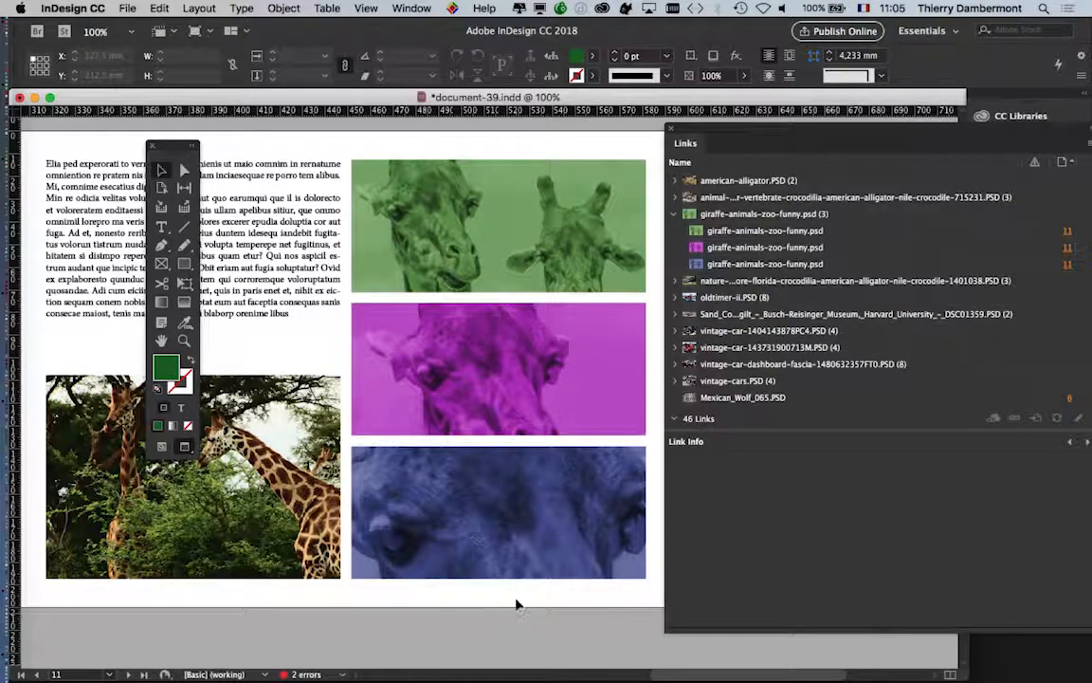
key("super+minus")
left_click_drag(686, 138, 887, 158)
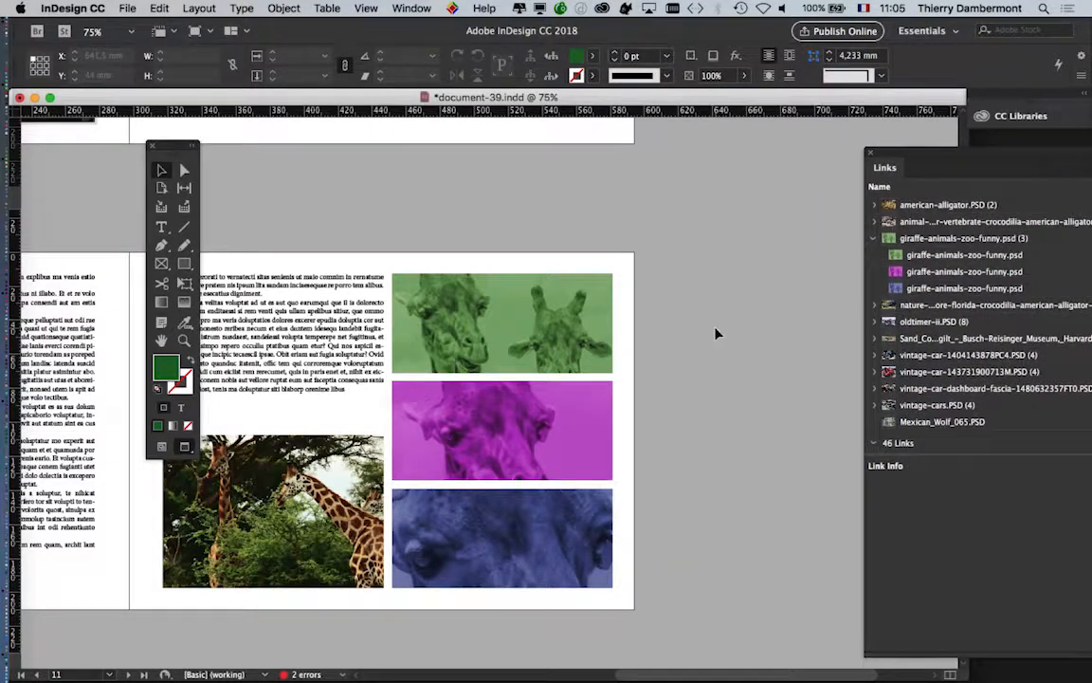
Step: Save the document as document-40.indd in the document-33 Folder
left_click(127, 7)
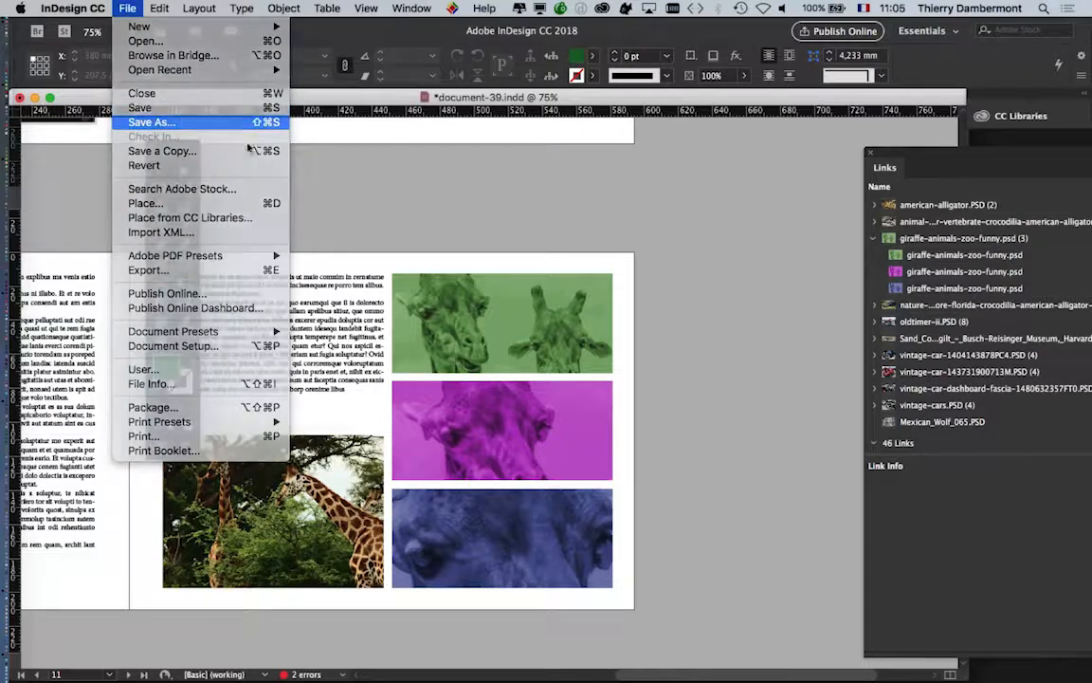
left_click(142, 121)
left_click(519, 85)
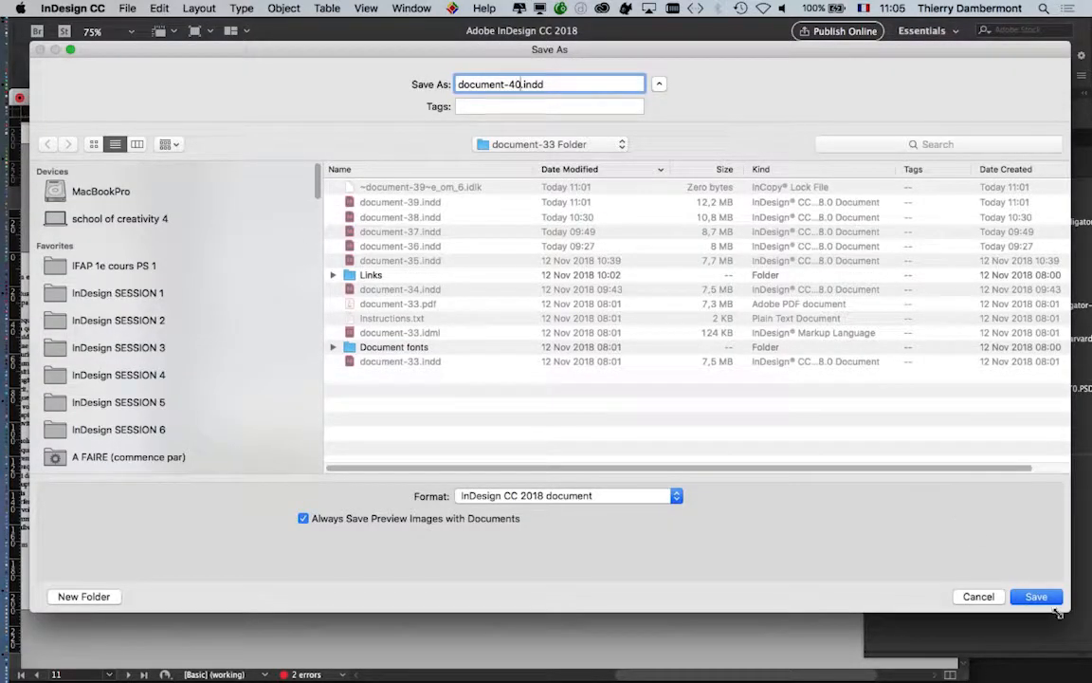
type("40")
left_click(1057, 602)
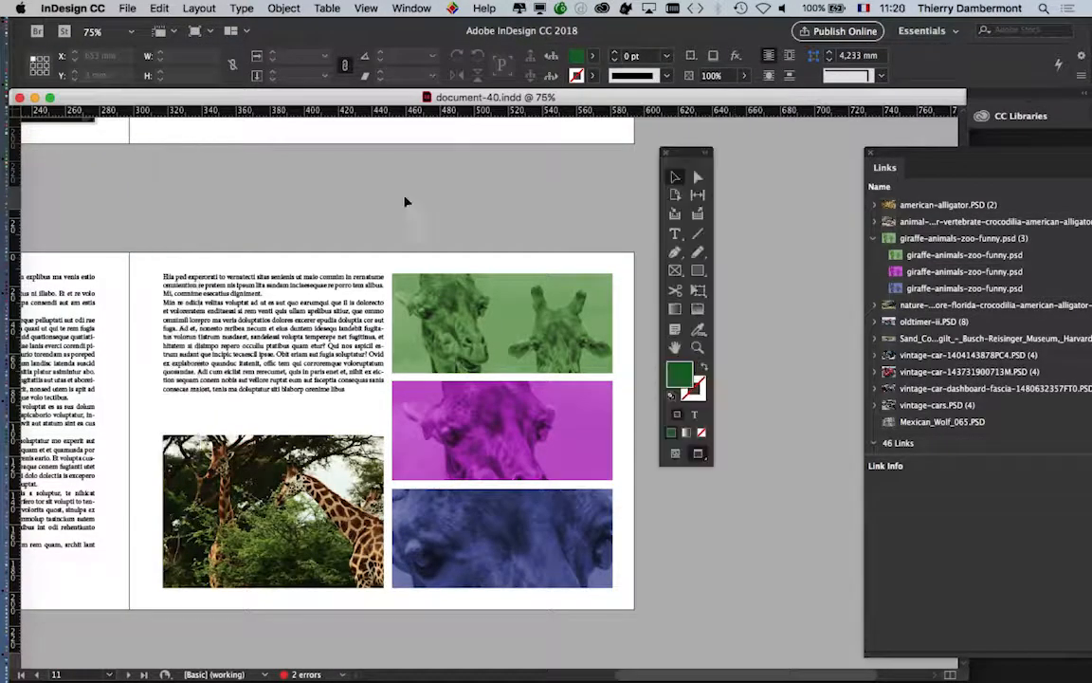
Step: Select the text frame on page 11, move the Tools panel off it and display the page in Normal screen mode
scroll(216, 307, "up", 2)
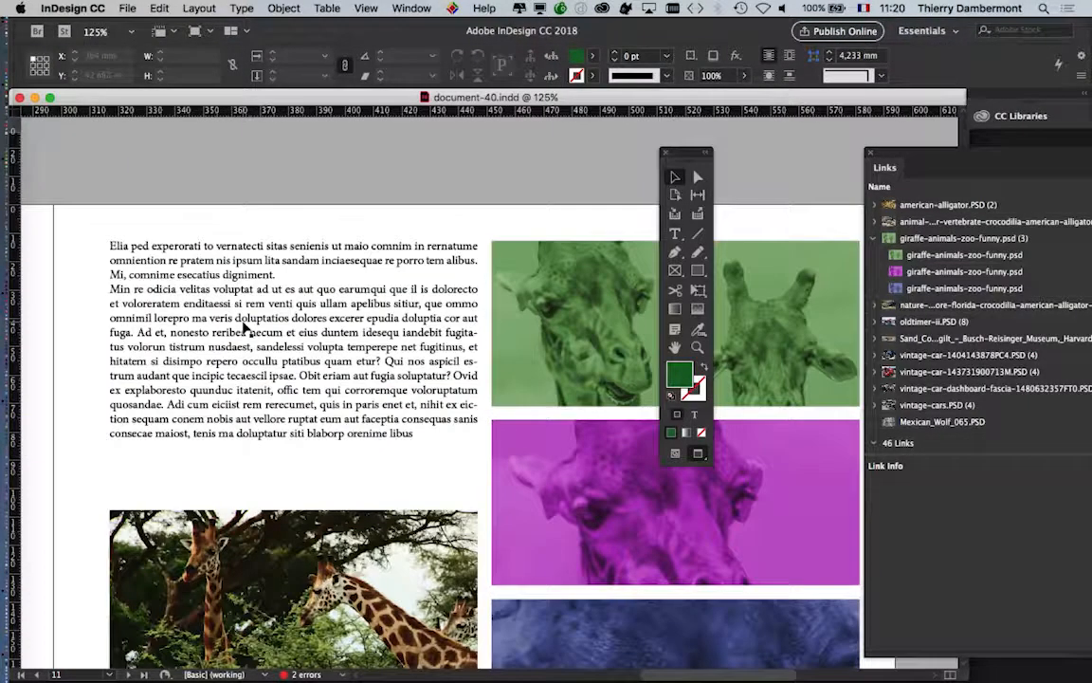
left_click(194, 306)
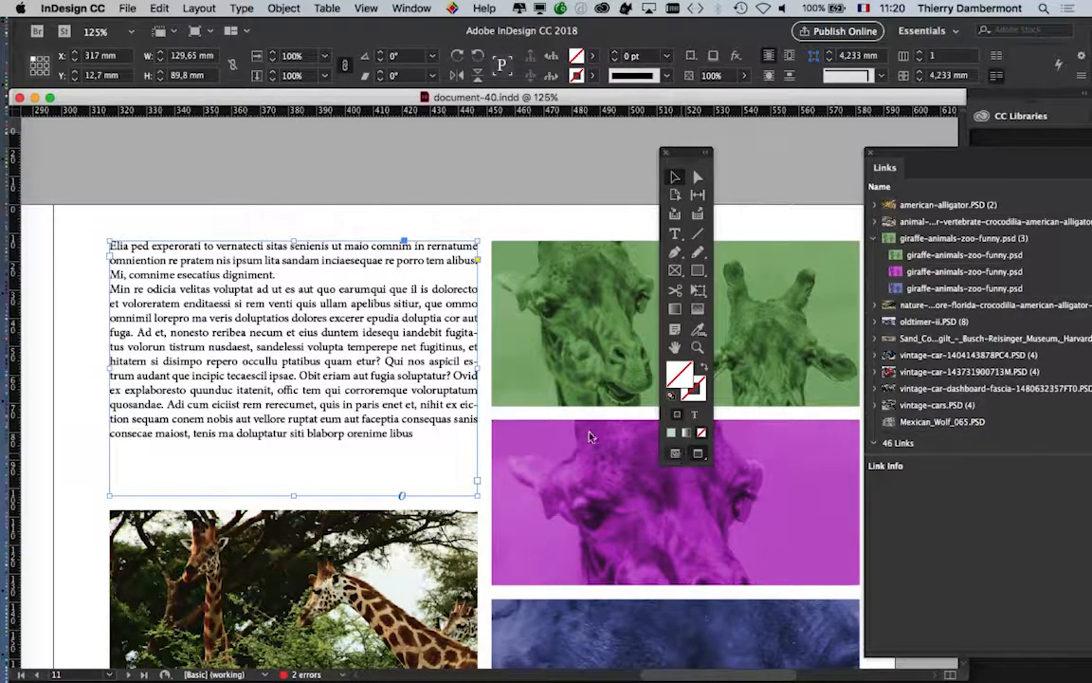
key("w")
left_click_drag(350, 326, 456, 287)
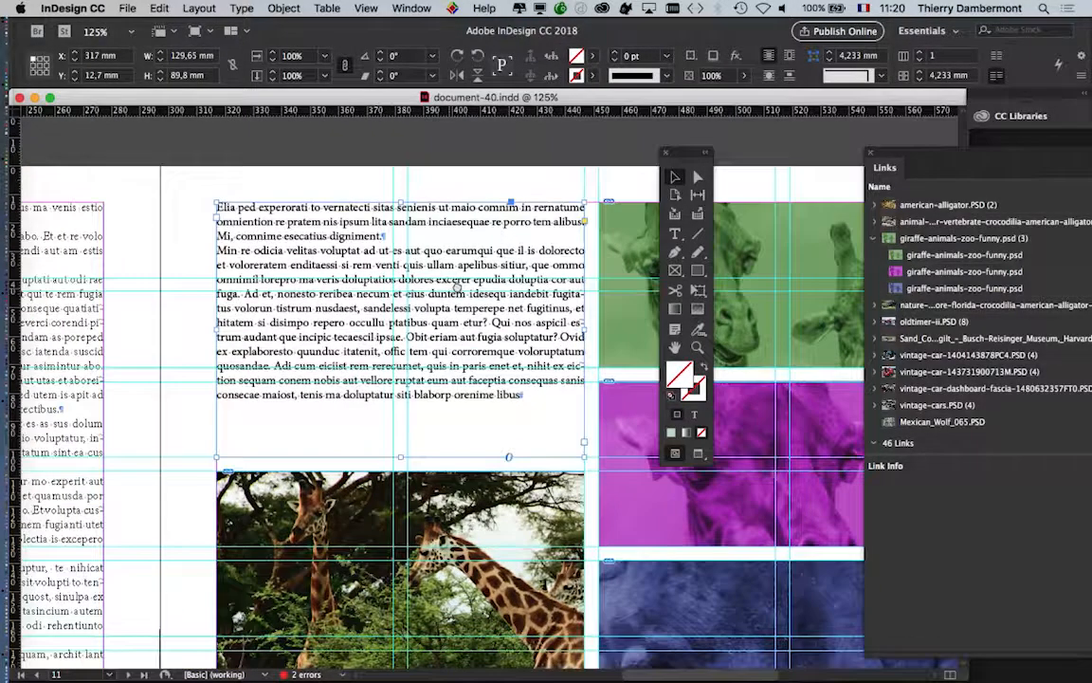
scroll(377, 303, "up", 3)
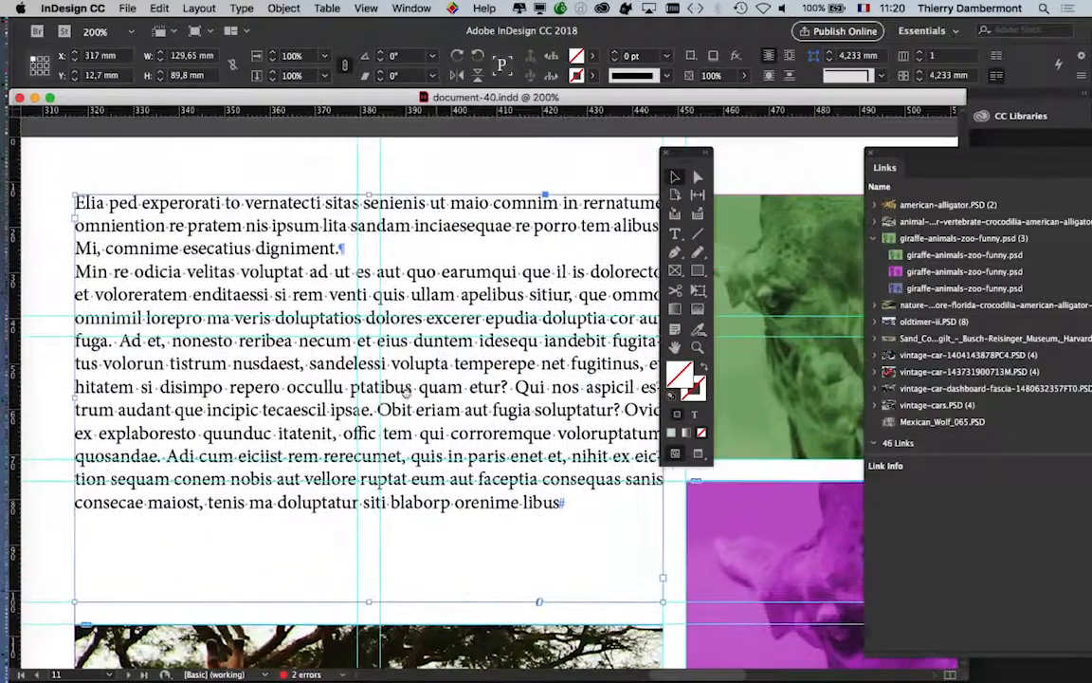
left_click_drag(438, 316, 411, 387)
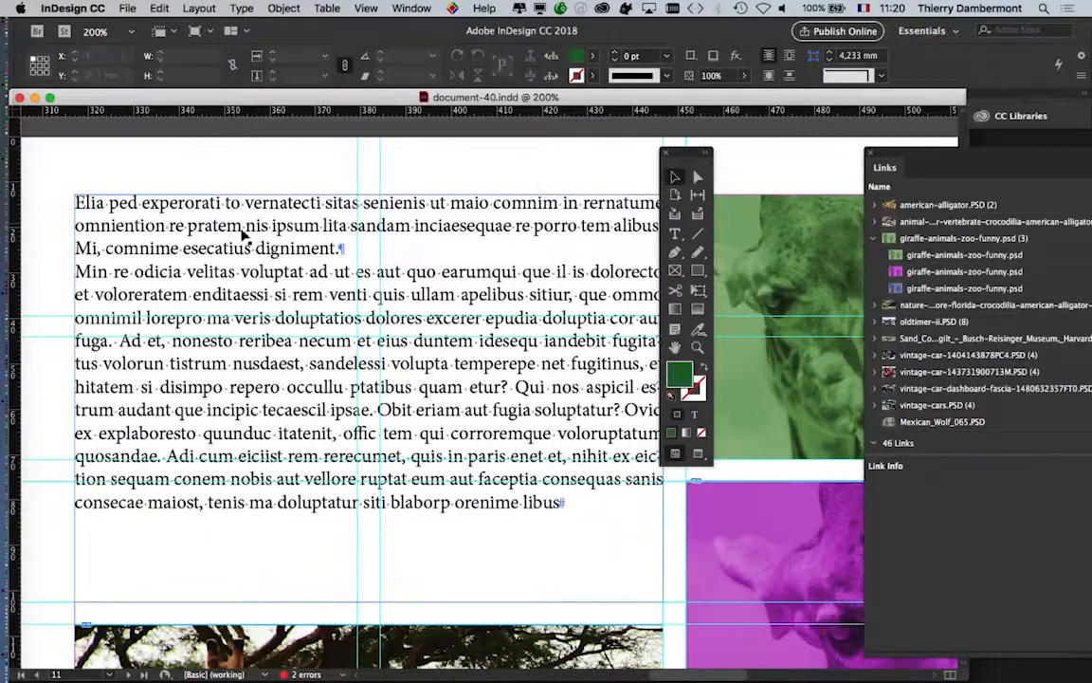
left_click(674, 452)
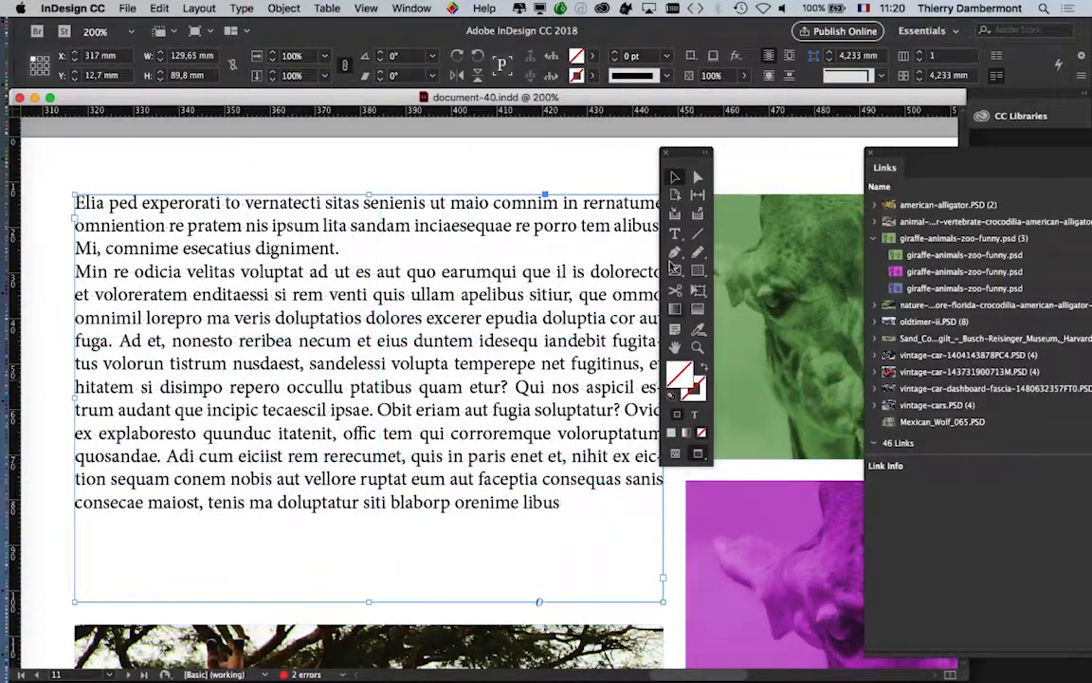
left_click_drag(684, 155, 754, 149)
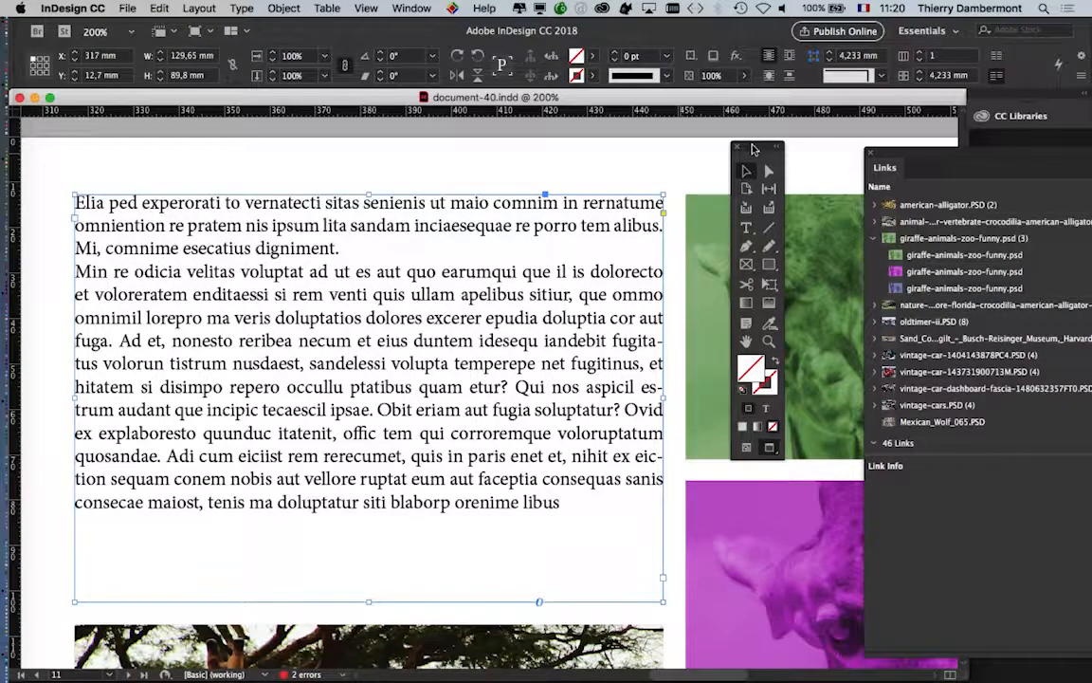
key("w")
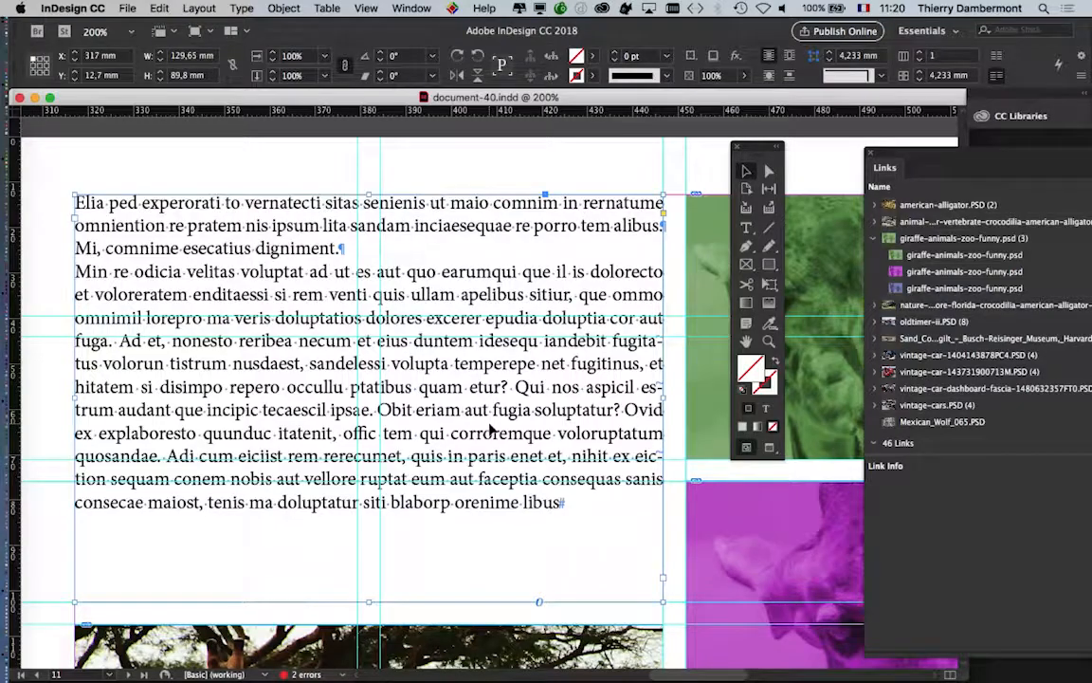
scroll(189, 384, "left", 10)
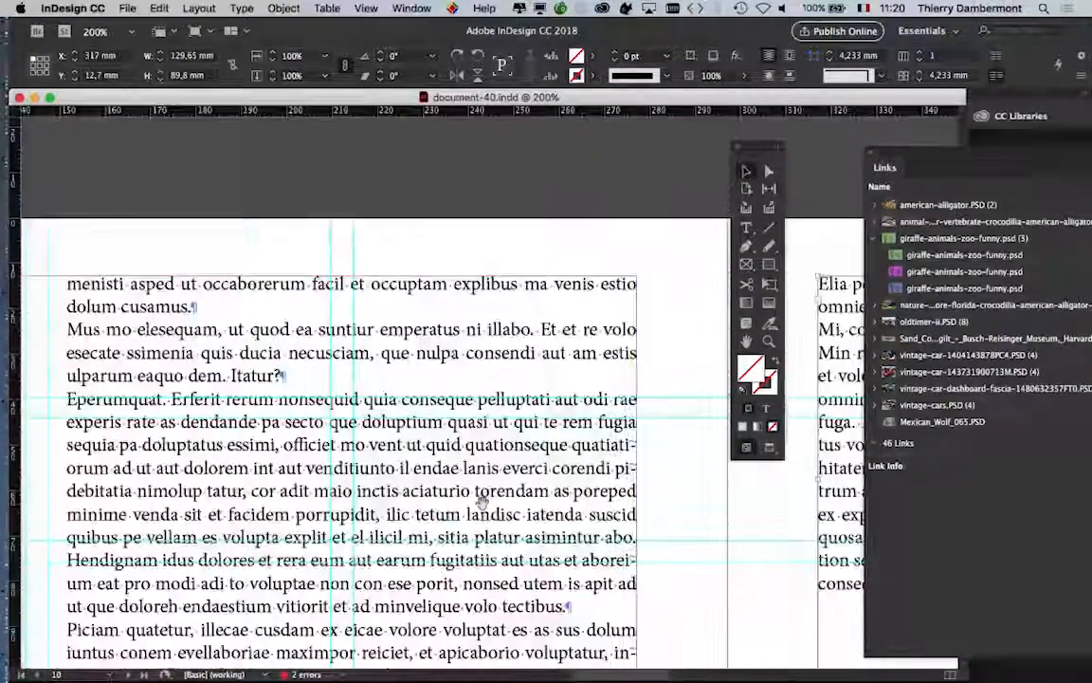
scroll(332, 465, "right", 20)
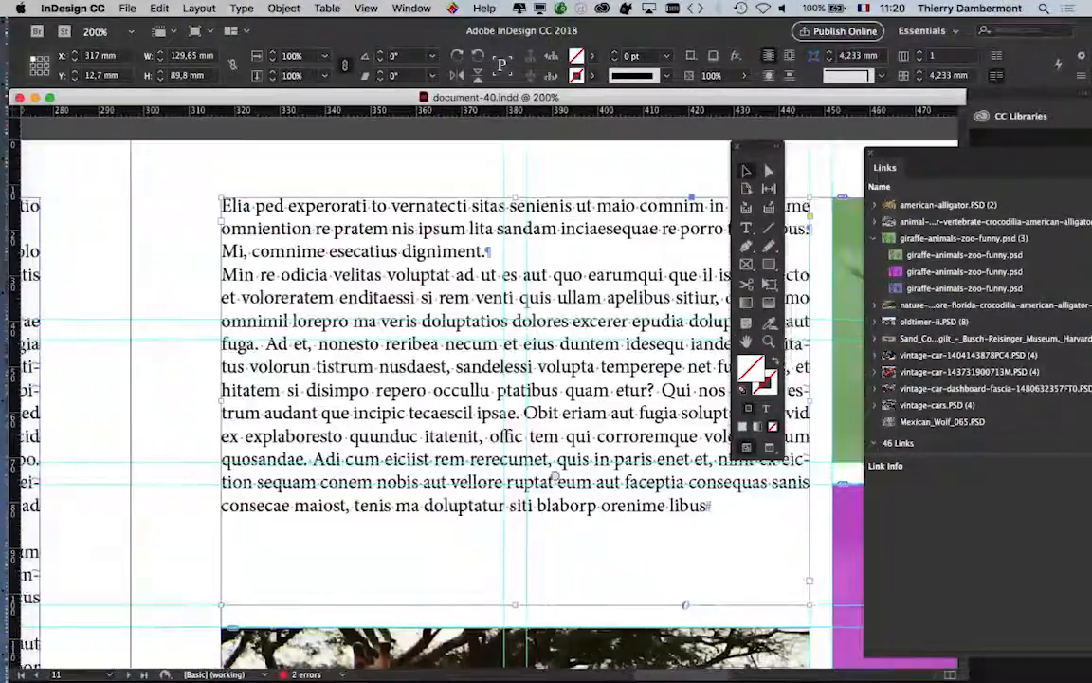
scroll(332, 465, "left", 12)
scroll(436, 380, "right", 15)
scroll(436, 379, "left", 8)
scroll(437, 380, "down", 2)
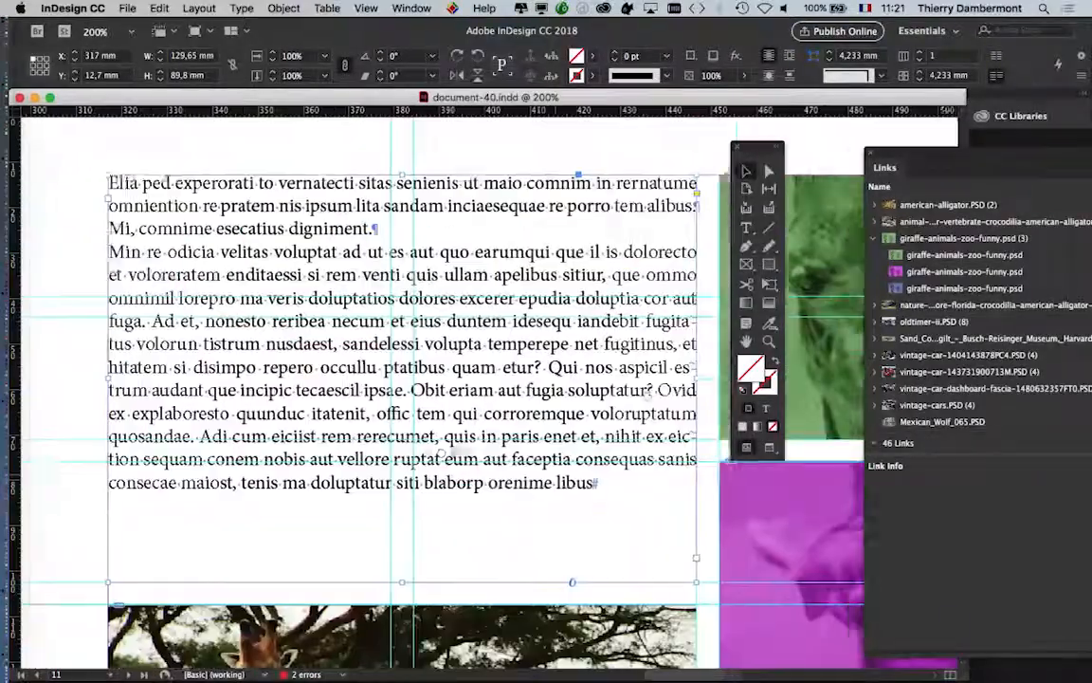
scroll(344, 452, "right", 5)
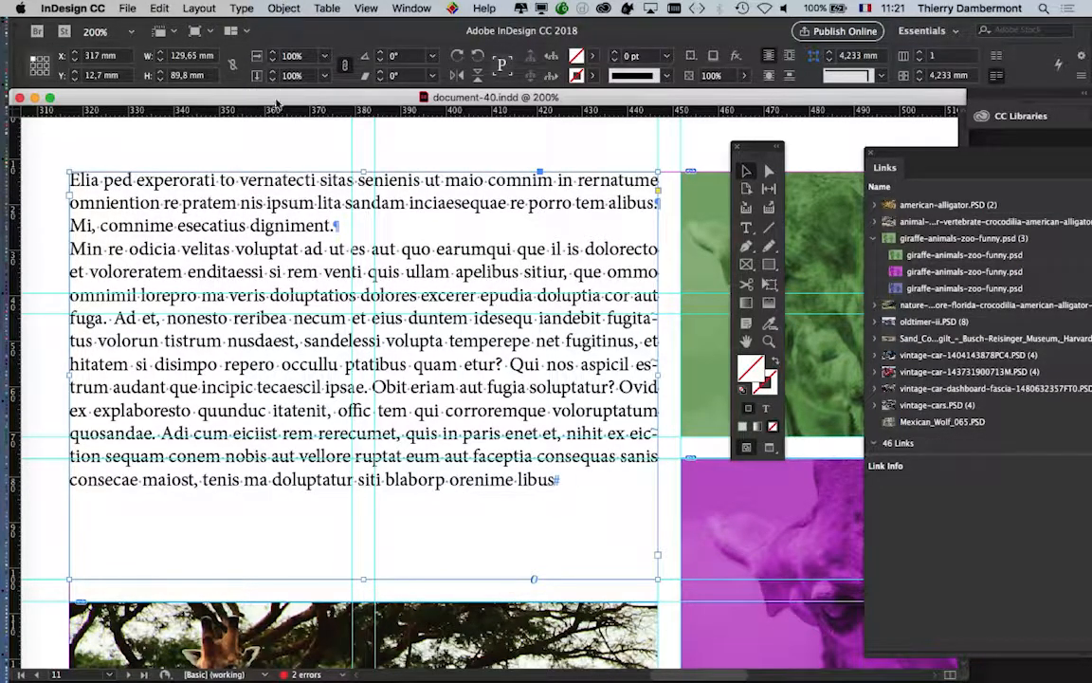
Step: In Text Frame Options, turn on Preview and give the selected frame two fixed-number columns with a 7 mm gutter
left_click(284, 7)
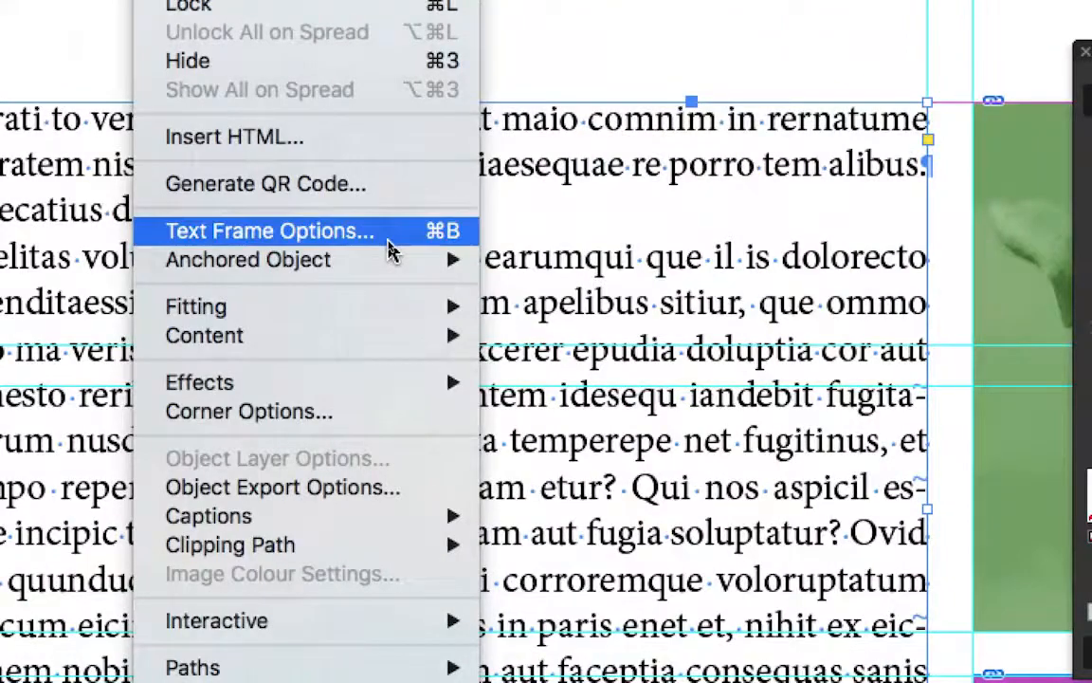
left_click(388, 242)
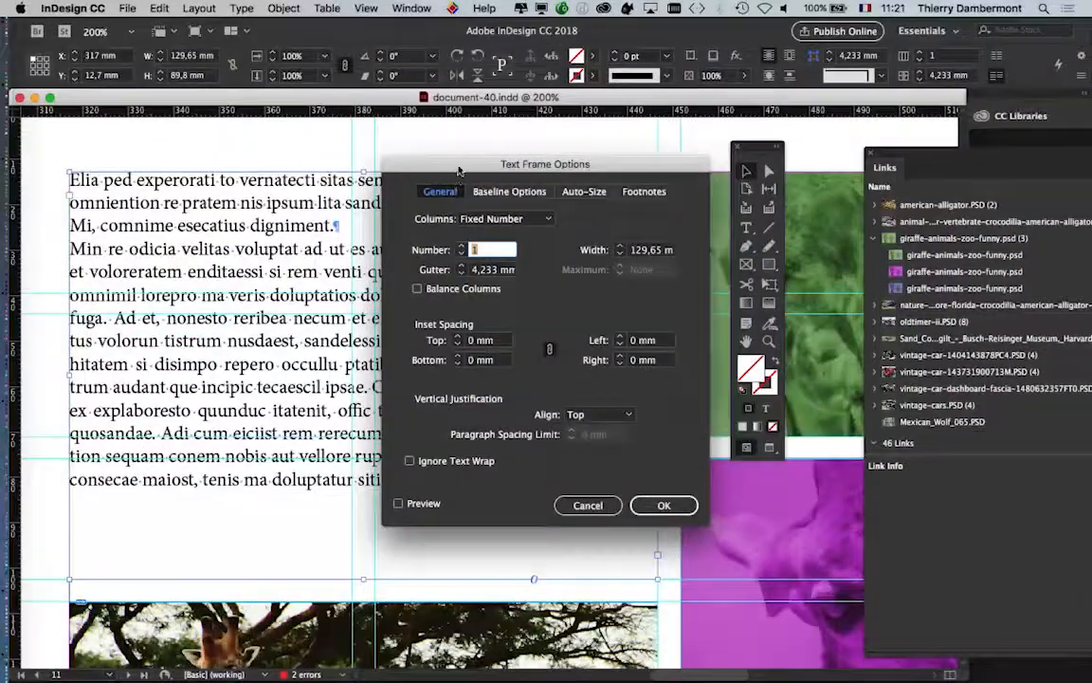
left_click_drag(458, 170, 586, 124)
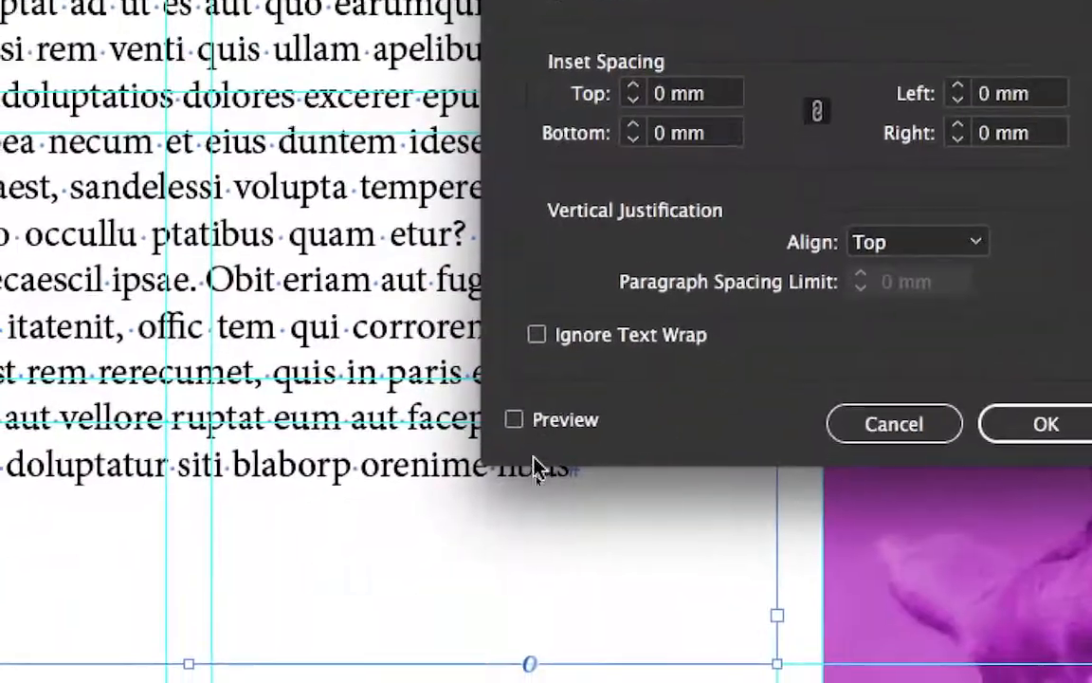
left_click(527, 458)
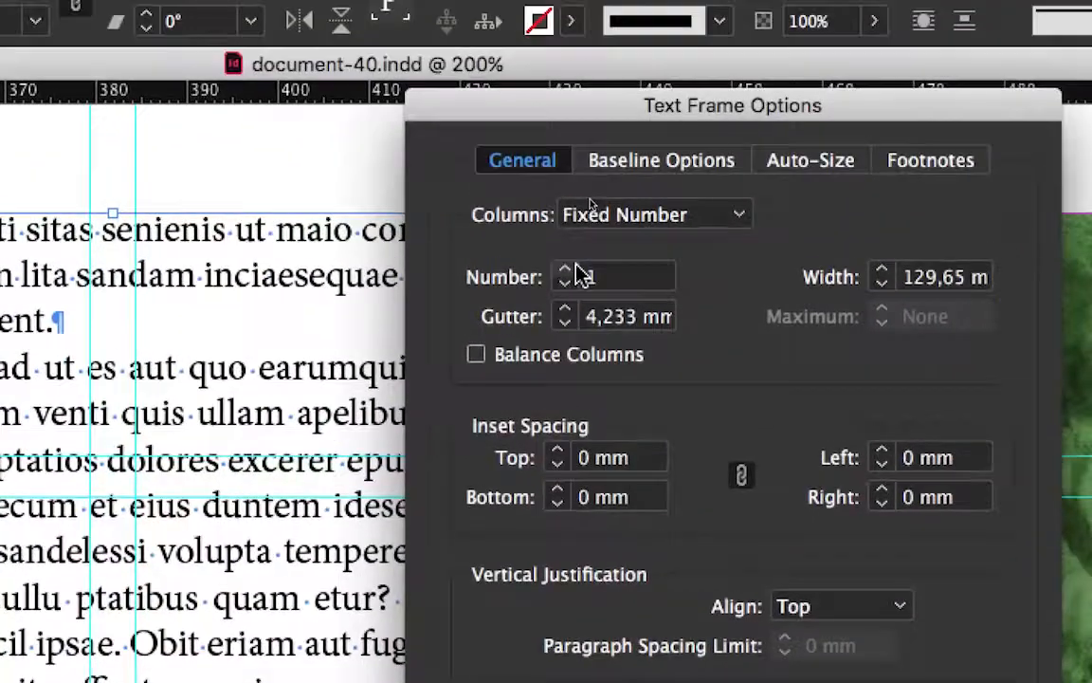
left_click(568, 270)
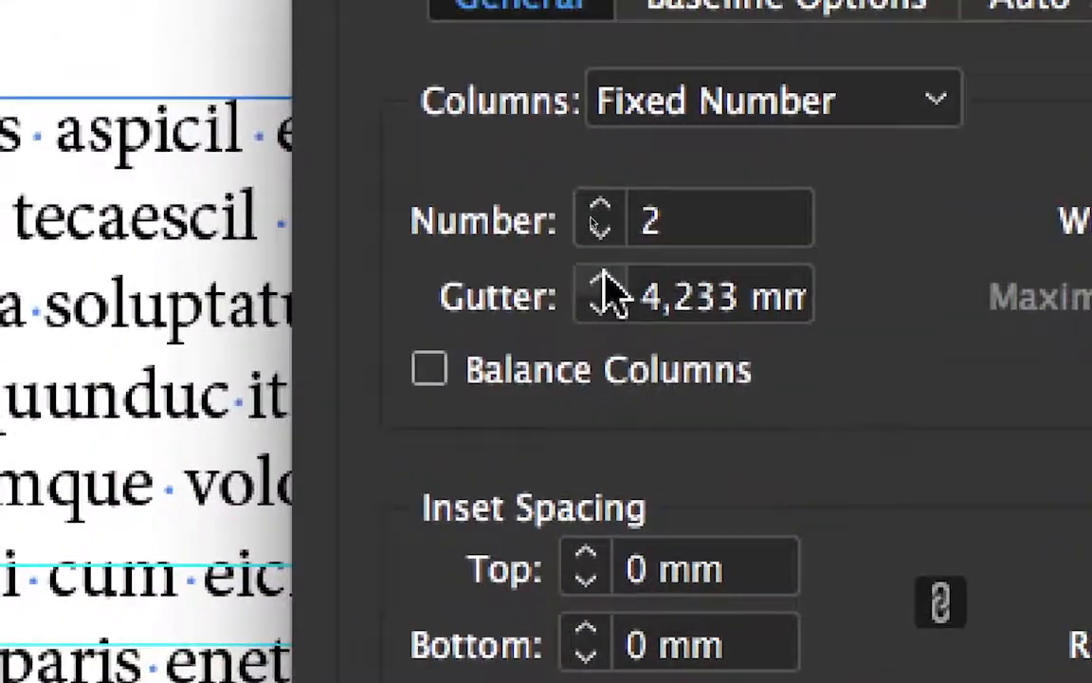
left_click(601, 286)
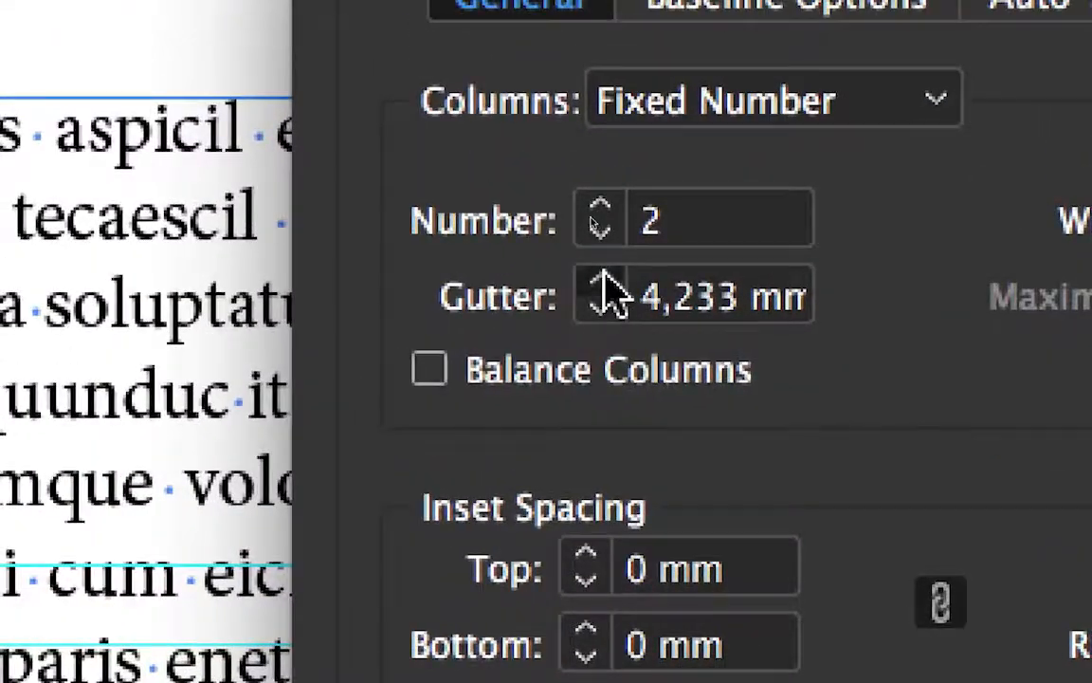
left_click(601, 286)
left_click(601, 287)
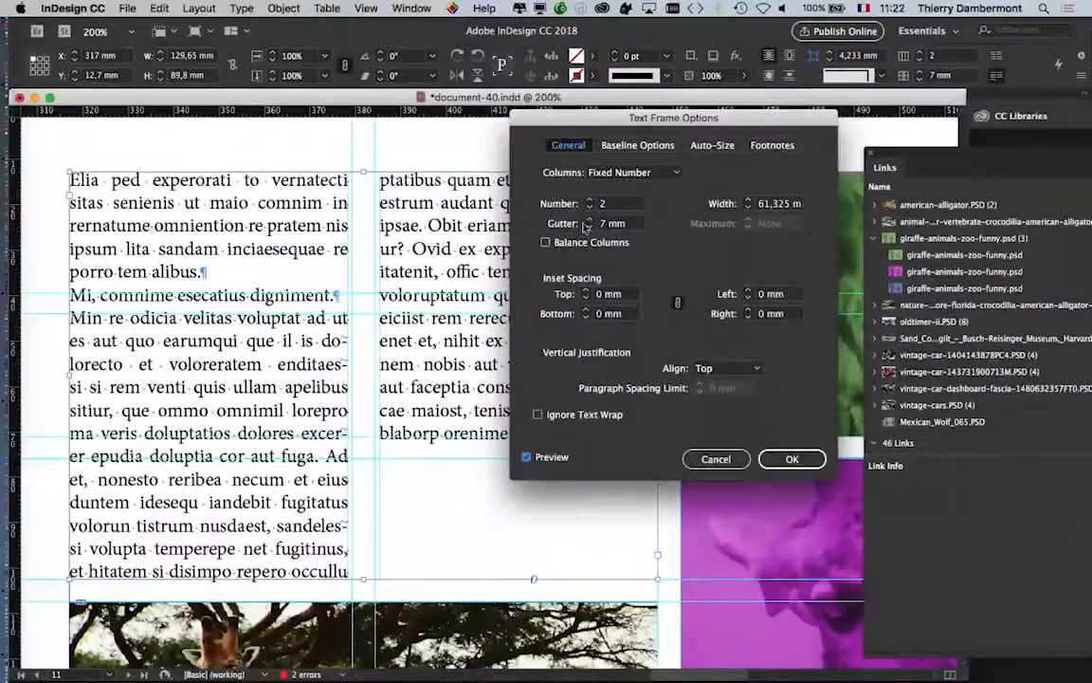
Step: Set the two-column text frame's gutter to 10 mm and apply the Text Frame Options
left_click(590, 220)
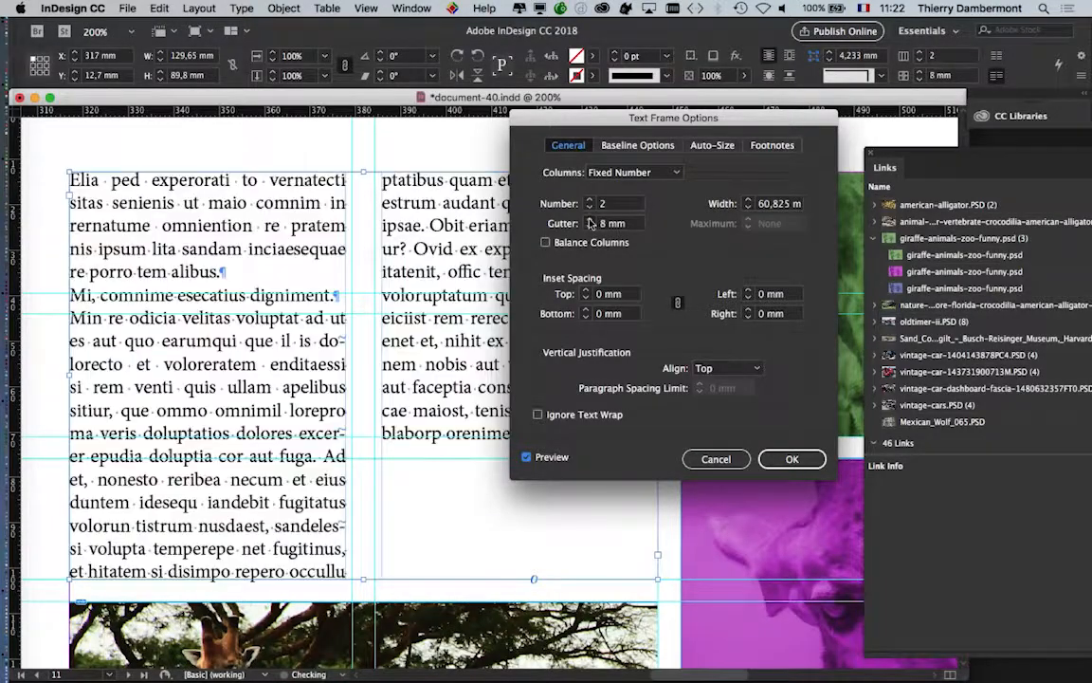
left_click(589, 220)
left_click(590, 220)
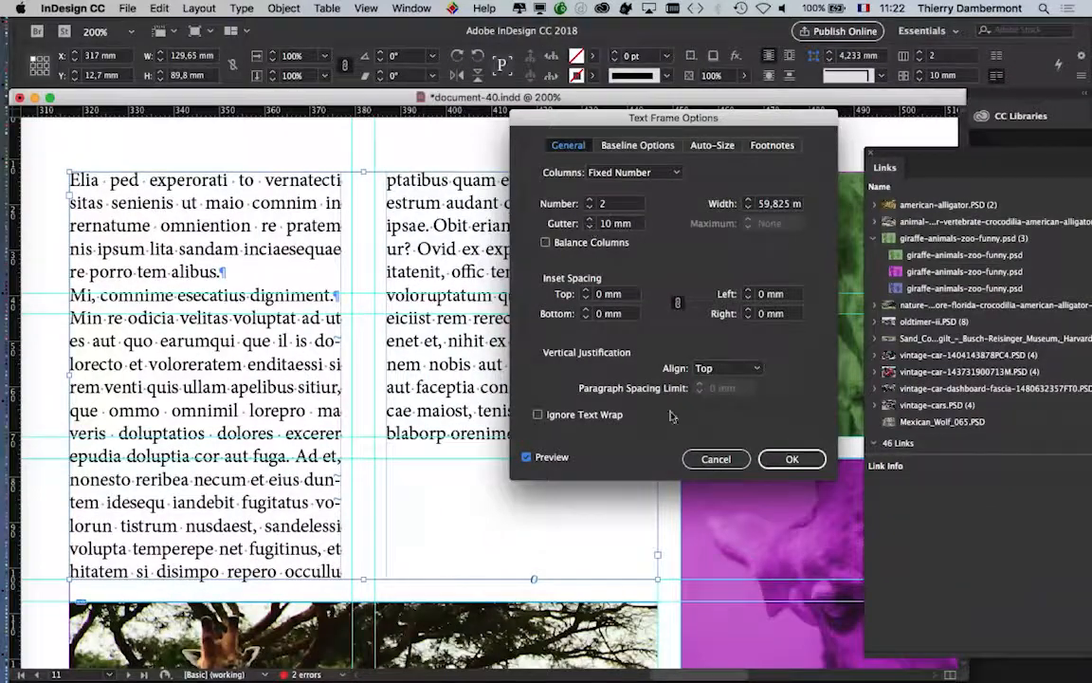
key("Return")
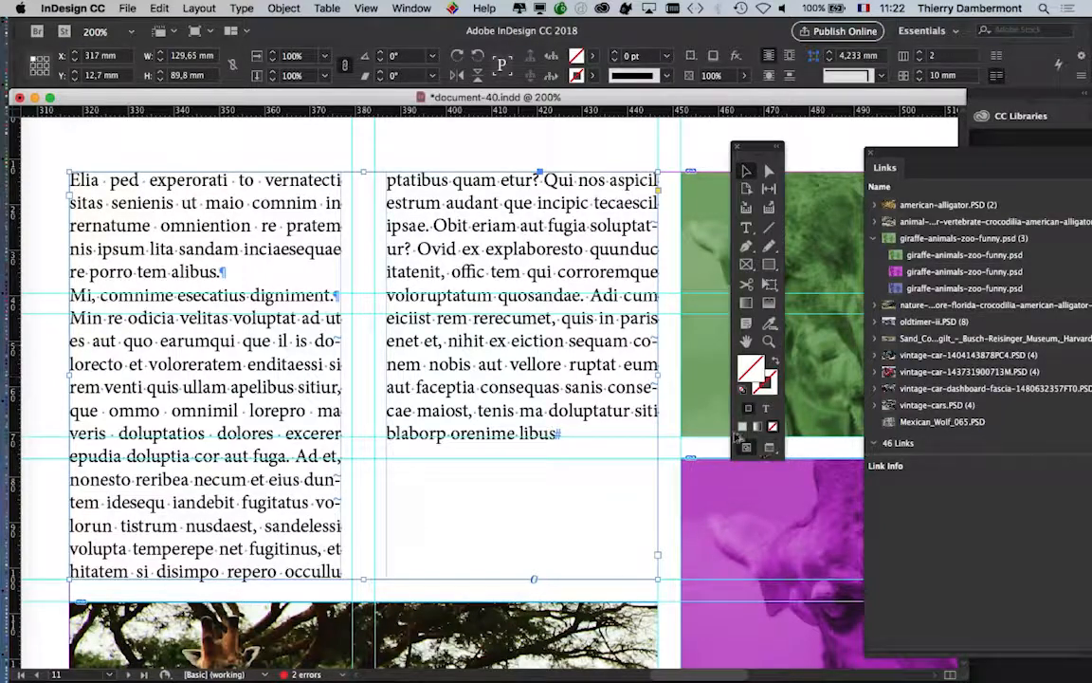
Step: Display the page in Preview screen mode with the two-column text frame deselected
key("super+minus")
left_click(769, 446)
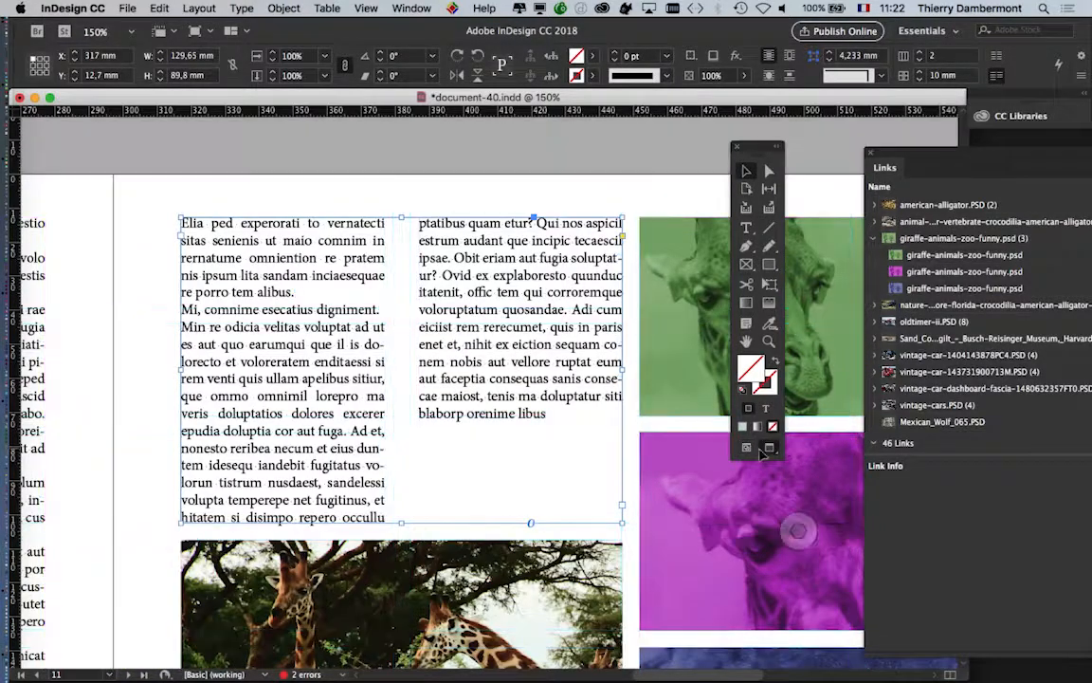
left_click(130, 482)
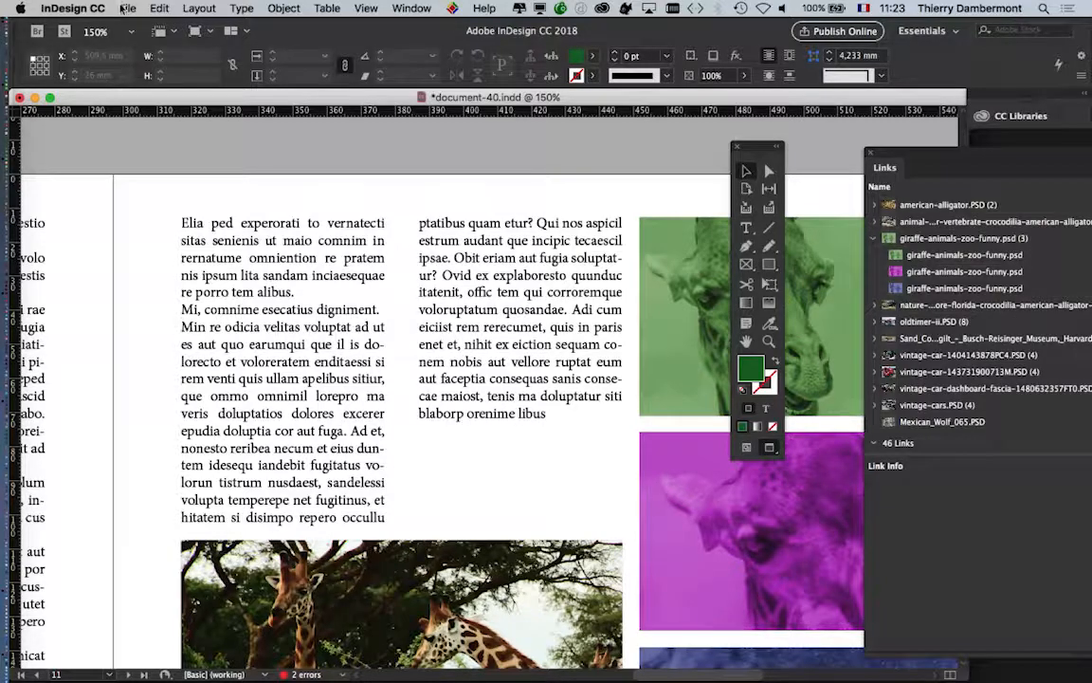
Step: Insert the heading "Les animaux d'Afrique" as its own paragraph at the start of the two-column text
key("w")
left_click(211, 265)
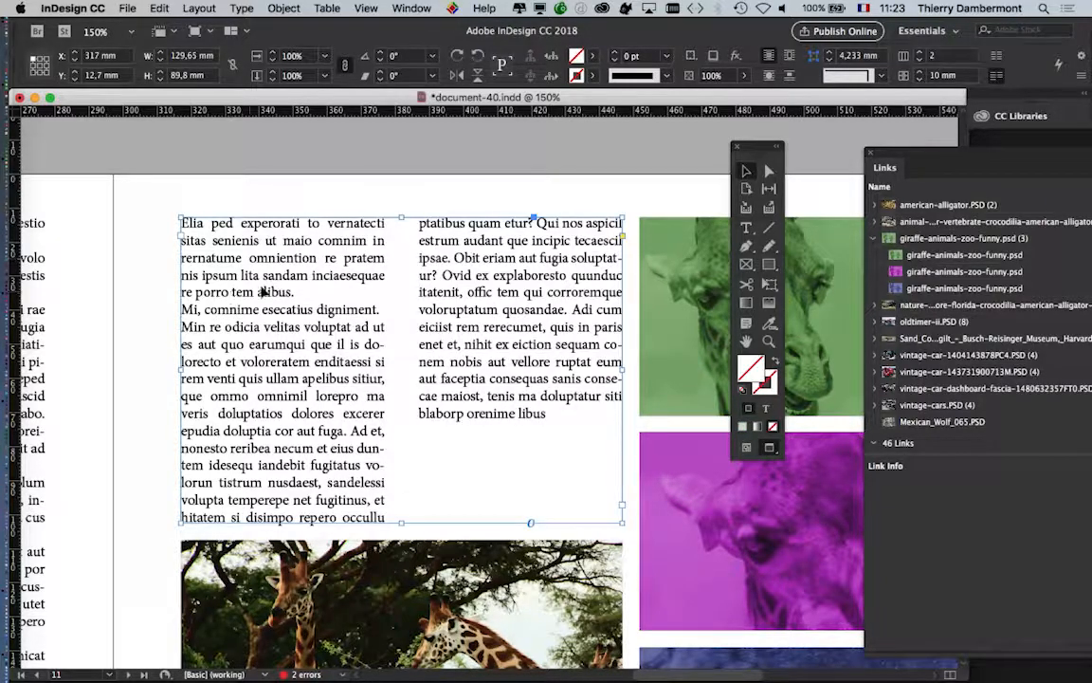
scroll(192, 232, "up", 2)
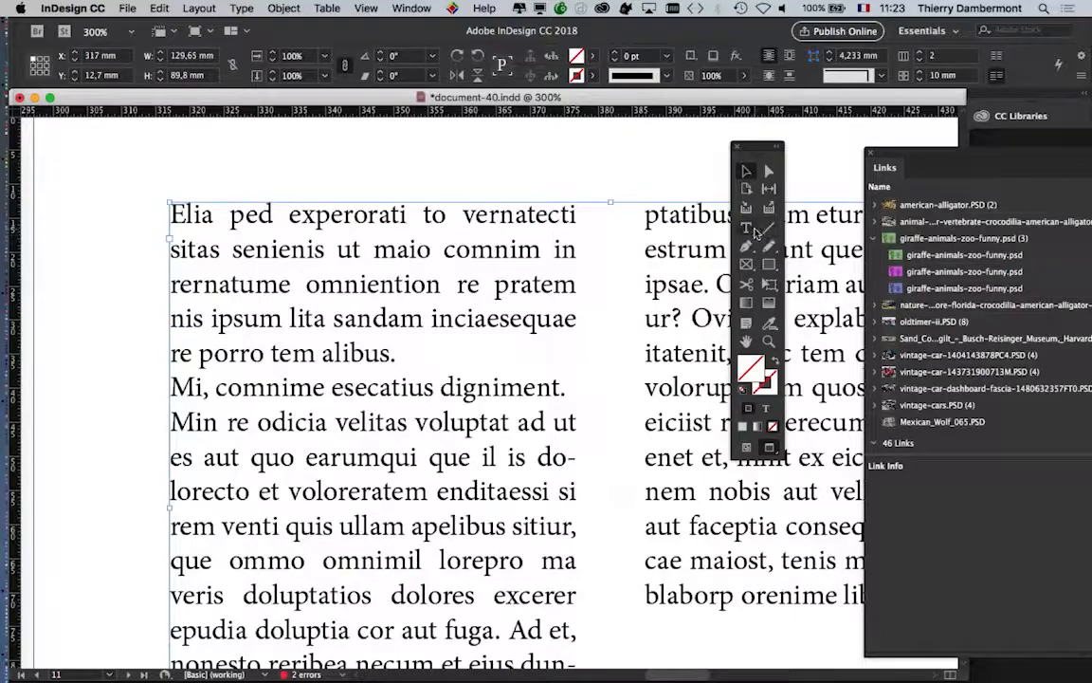
key("t")
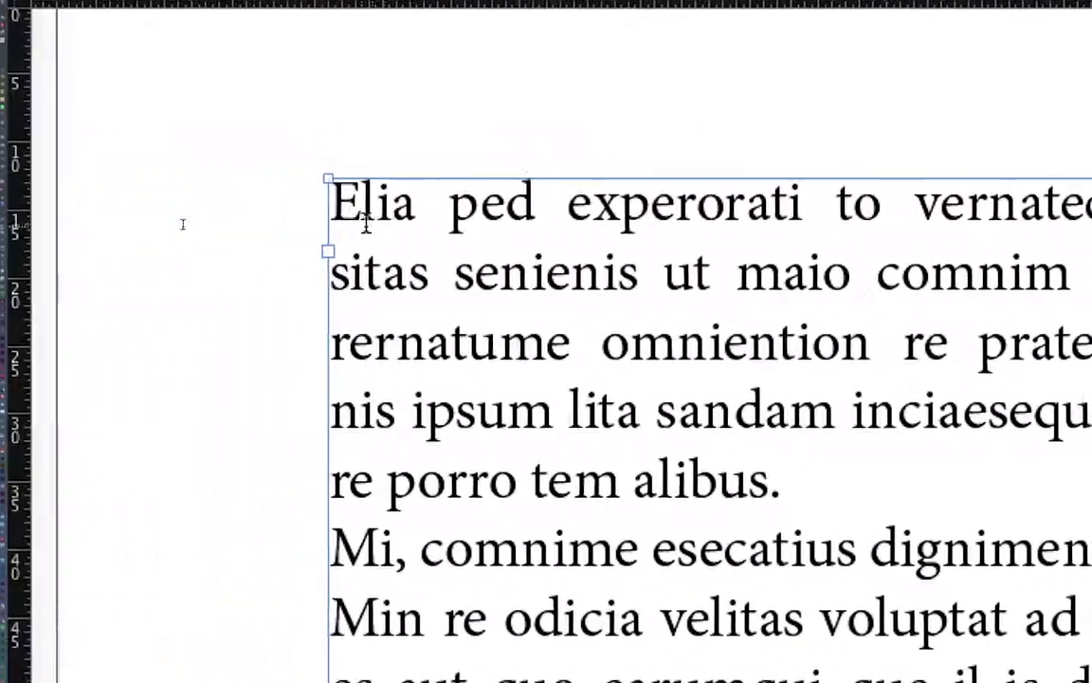
left_click(339, 207)
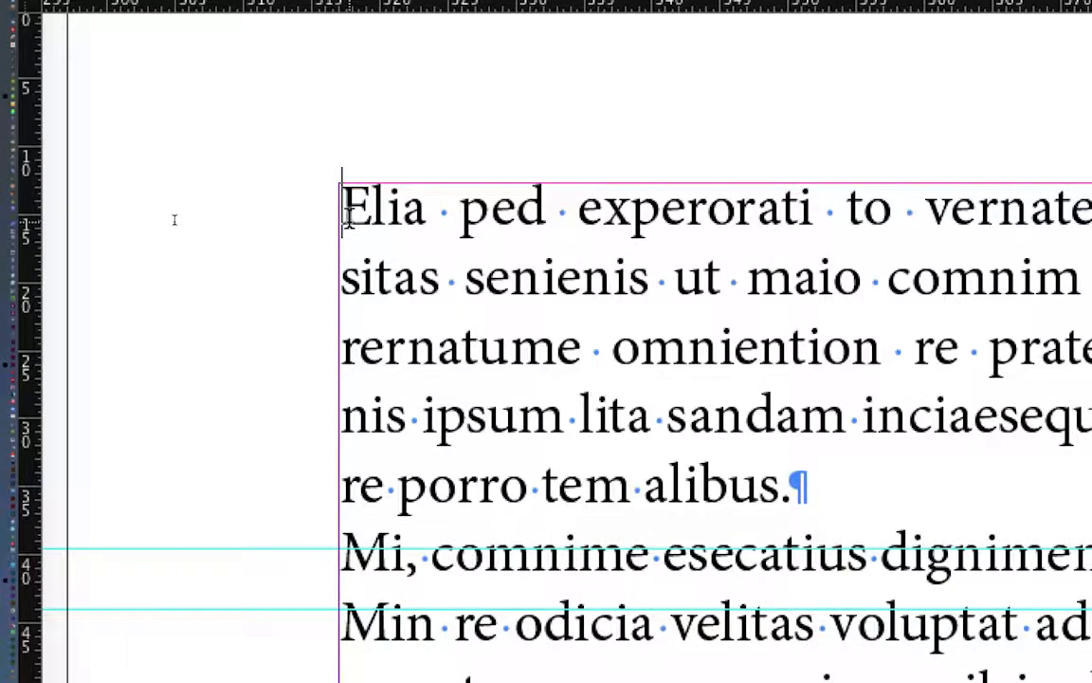
type("Les")
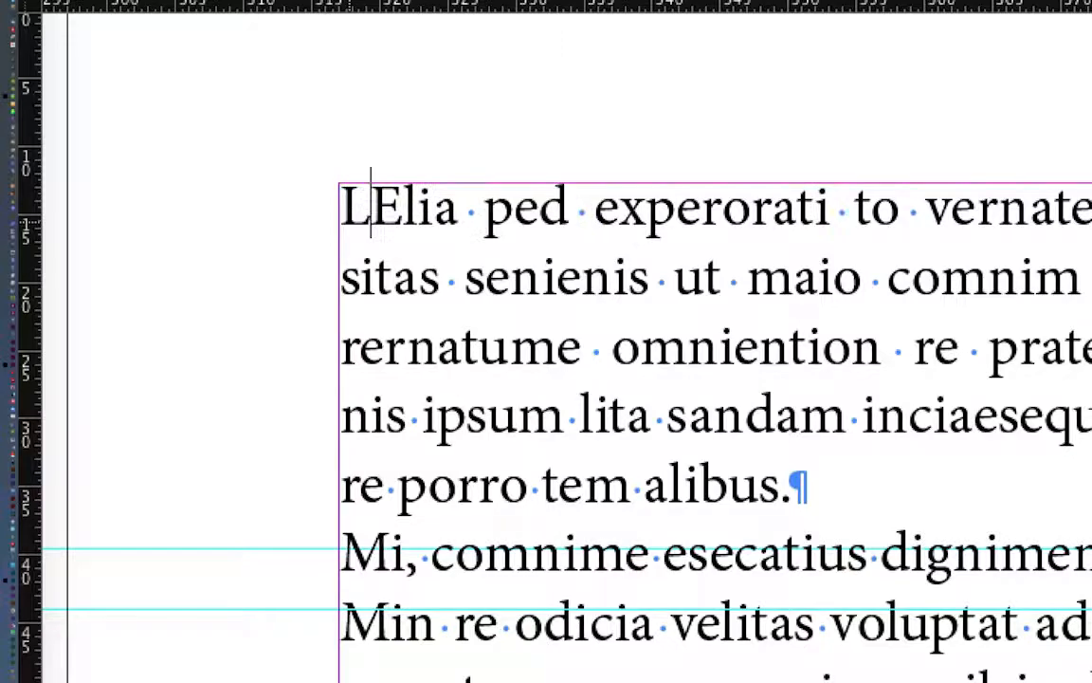
type(" animaux d'")
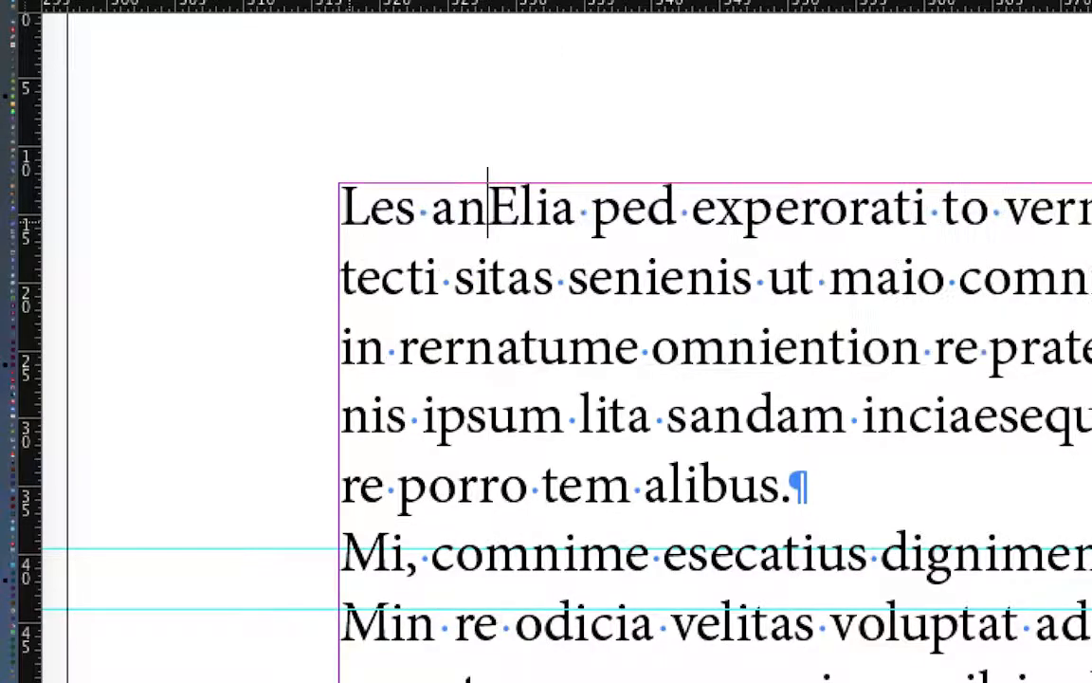
type("Afriqu")
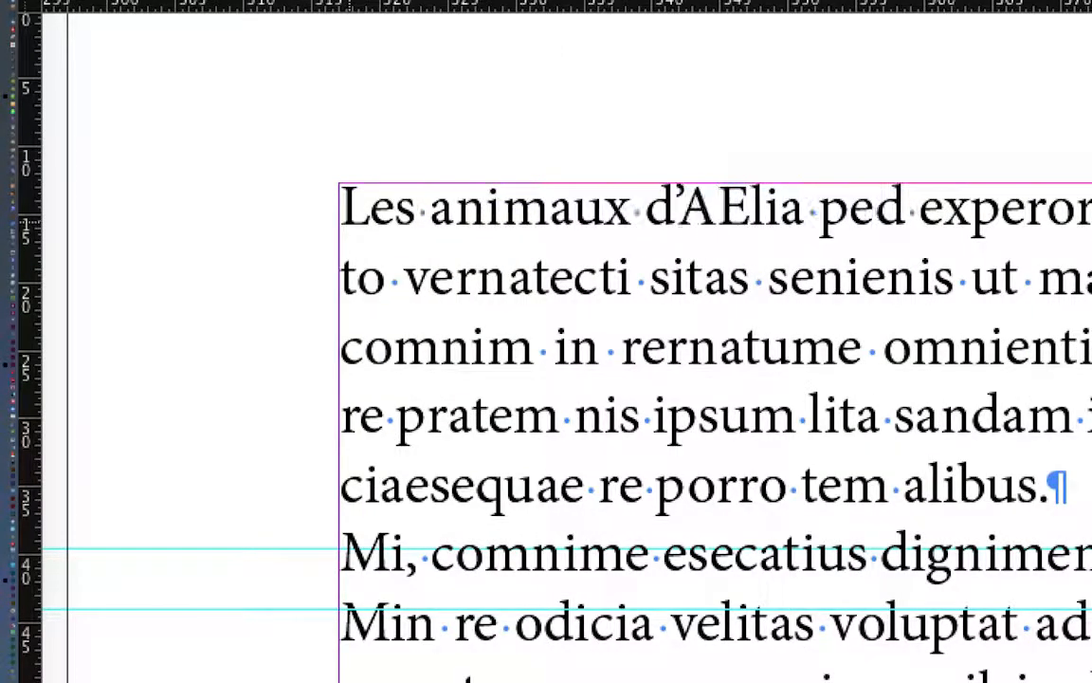
type("e")
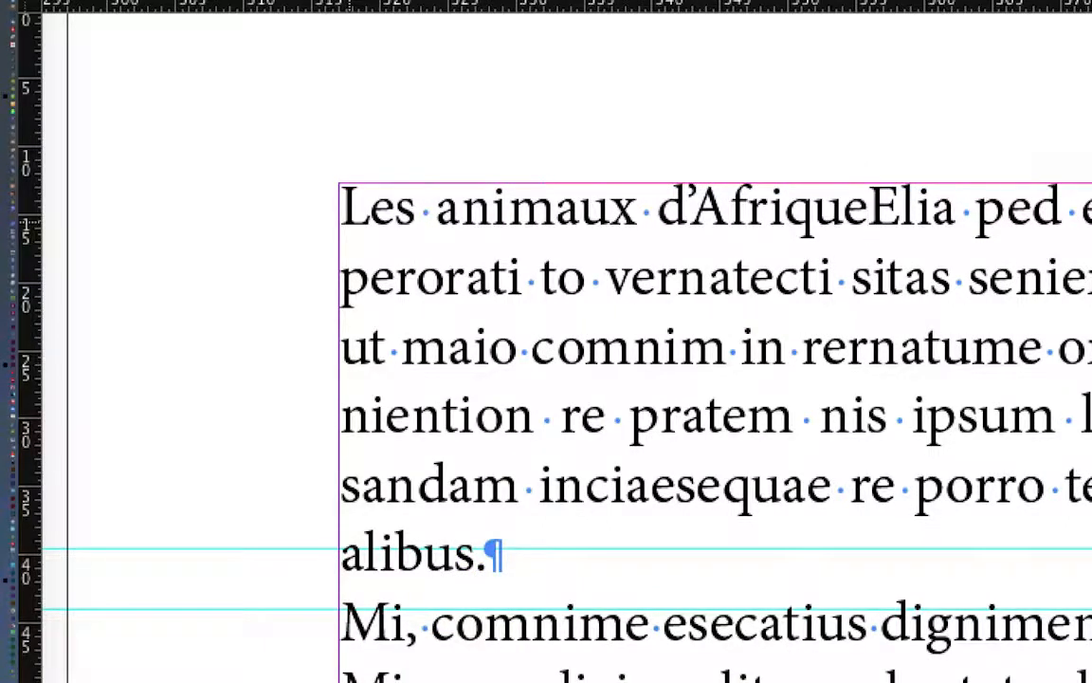
key("Return")
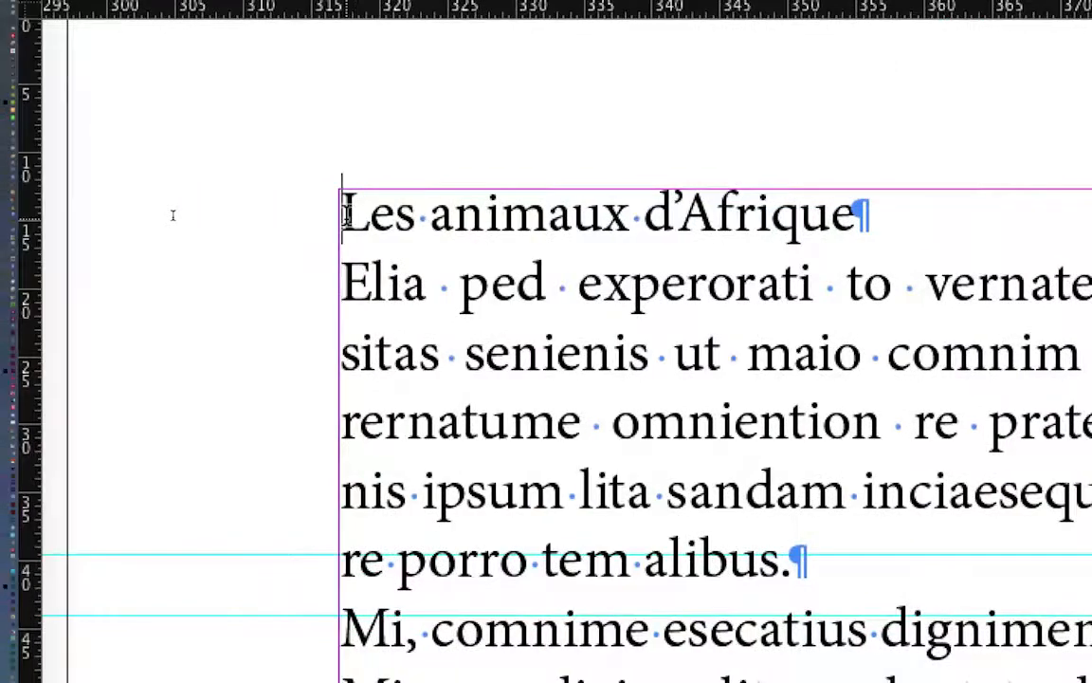
Step: Select the whole heading line "Les animaux d'Afrique" in the text frame
left_click_drag(188, 214, 724, 216)
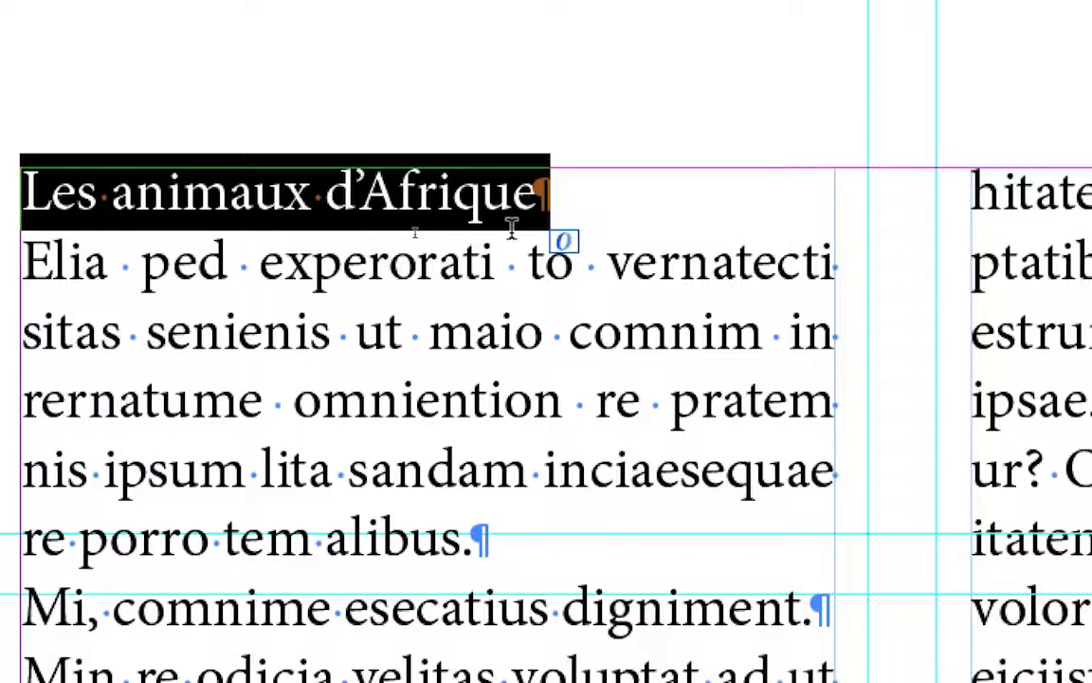
left_click(497, 258)
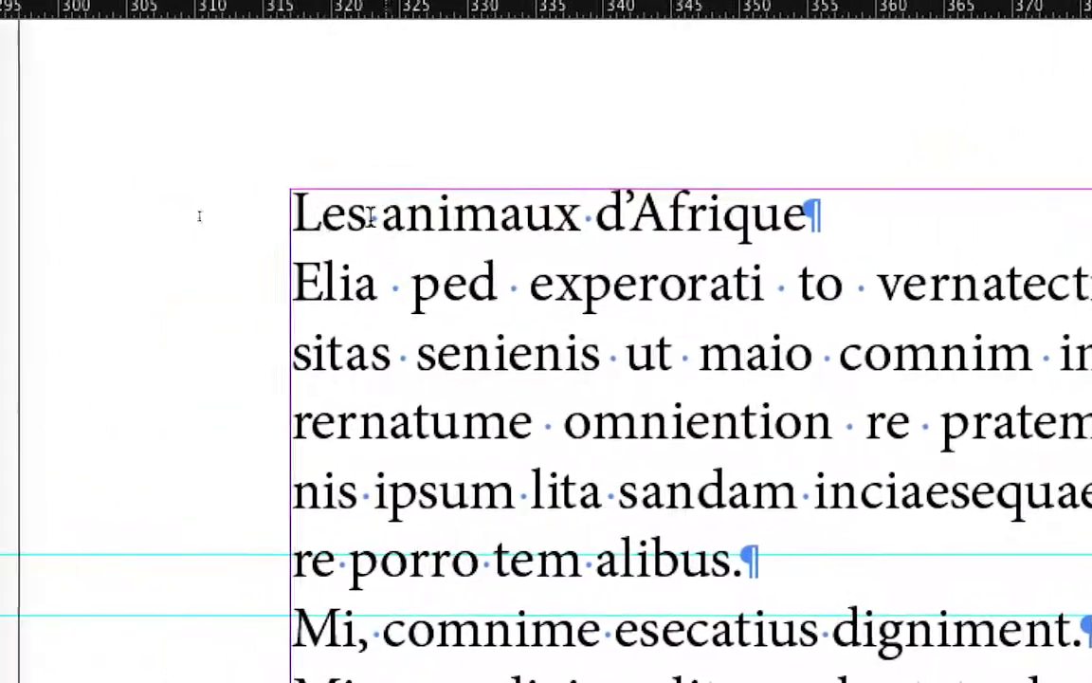
left_click_drag(339, 216, 858, 217)
left_click_drag(519, 214, 527, 216)
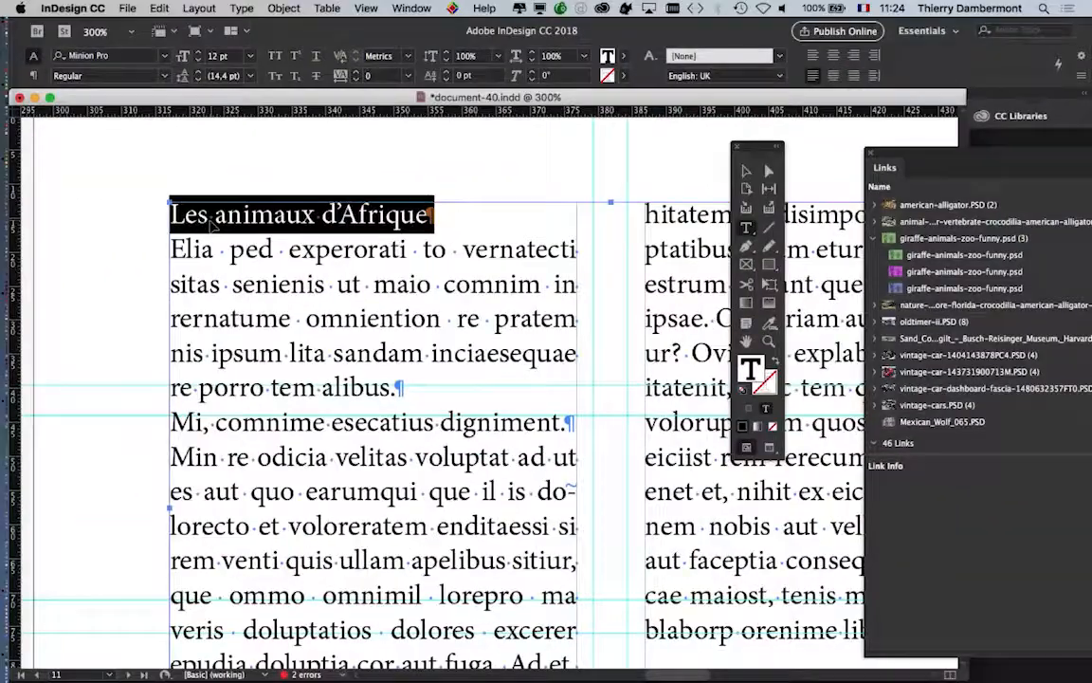
Step: Open the Character panel, place it beside the heading, and move the Tools panel away from it
left_click(239, 7)
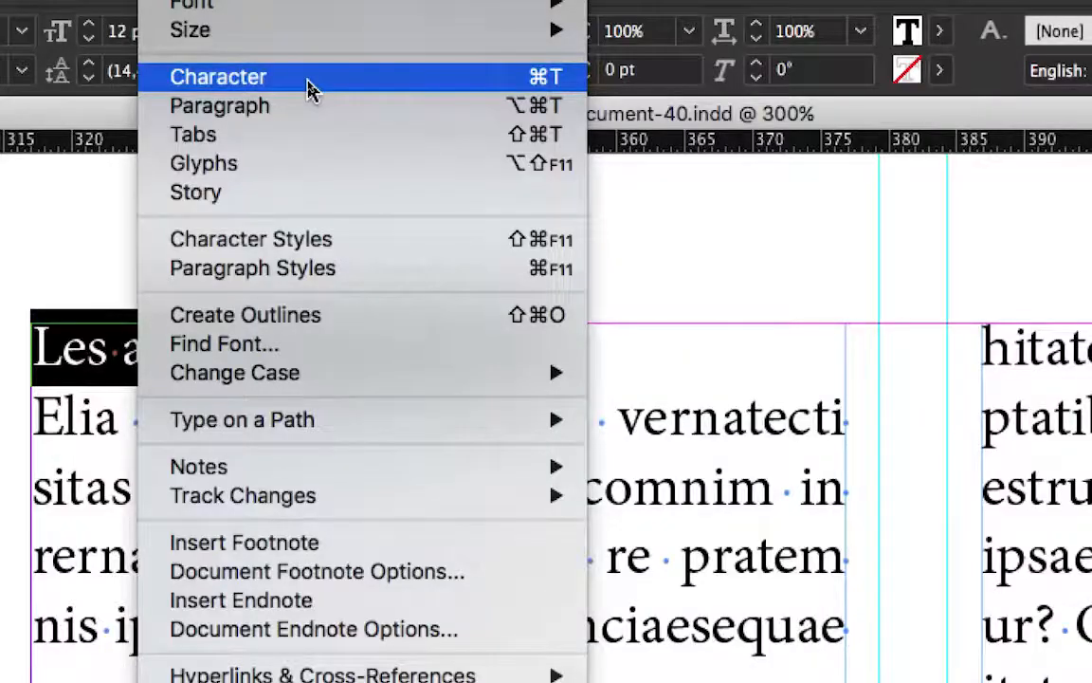
left_click(308, 83)
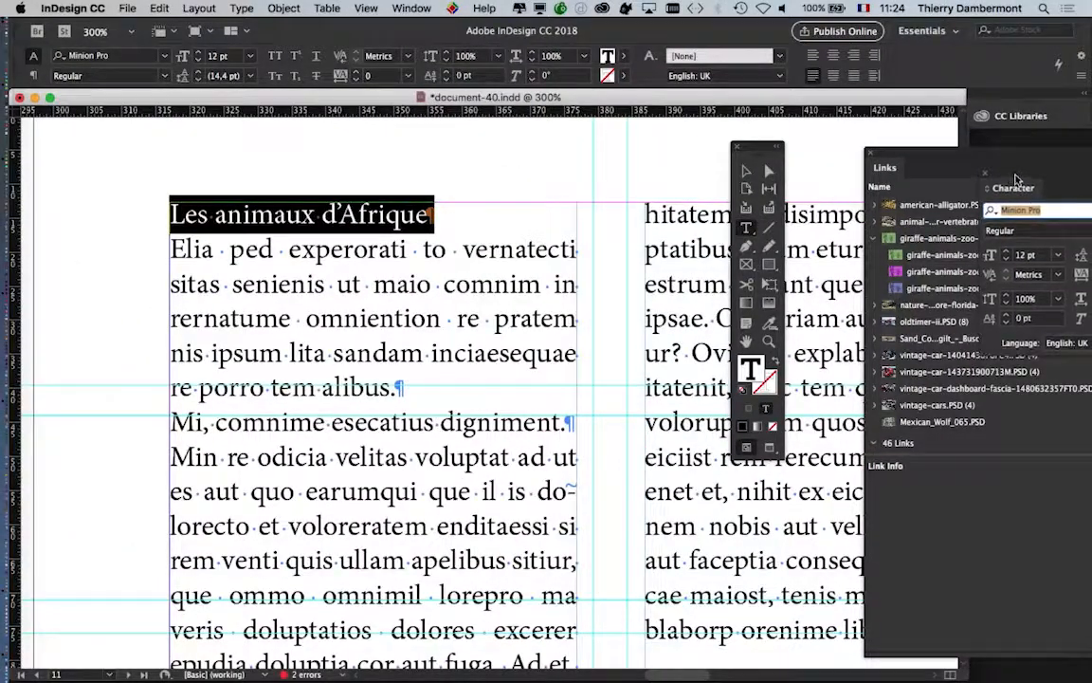
left_click_drag(1014, 190, 511, 189)
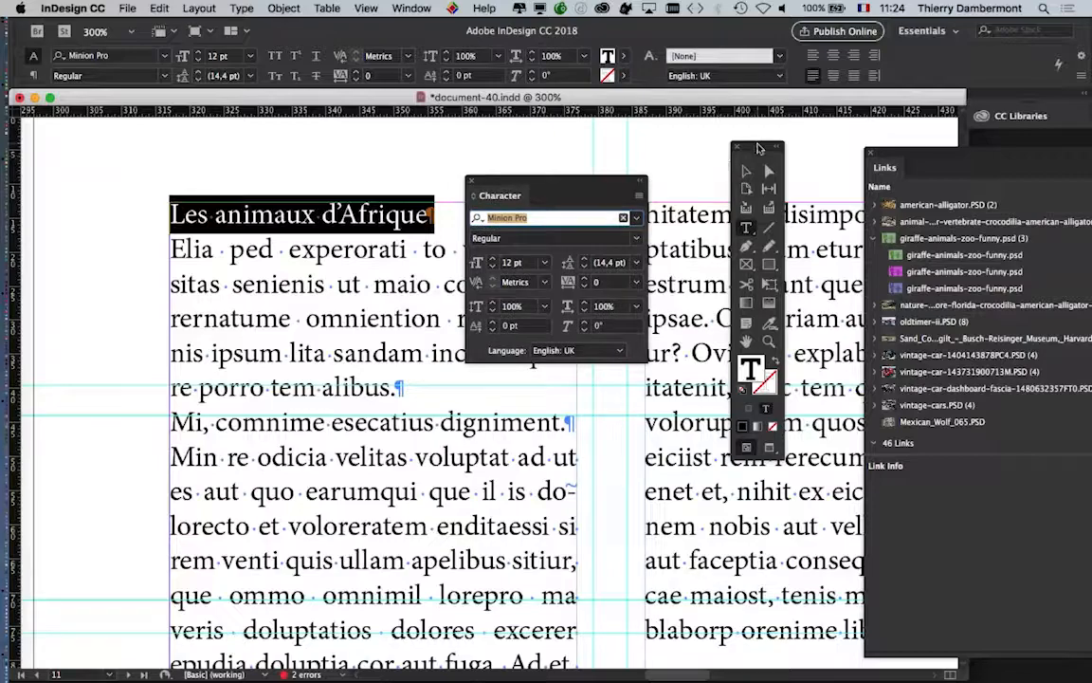
left_click_drag(758, 148, 845, 141)
left_click_drag(526, 184, 546, 161)
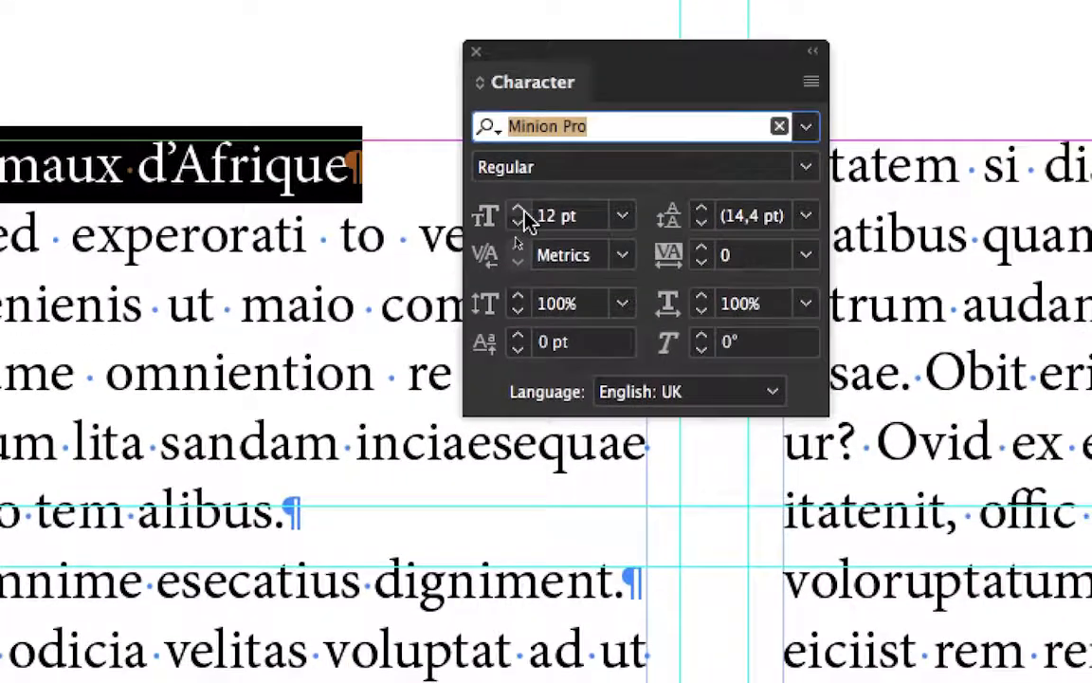
Step: Set the selected heading's font size to 21 pt
left_click(496, 310)
left_click(523, 216)
left_click(522, 216)
left_click(522, 216)
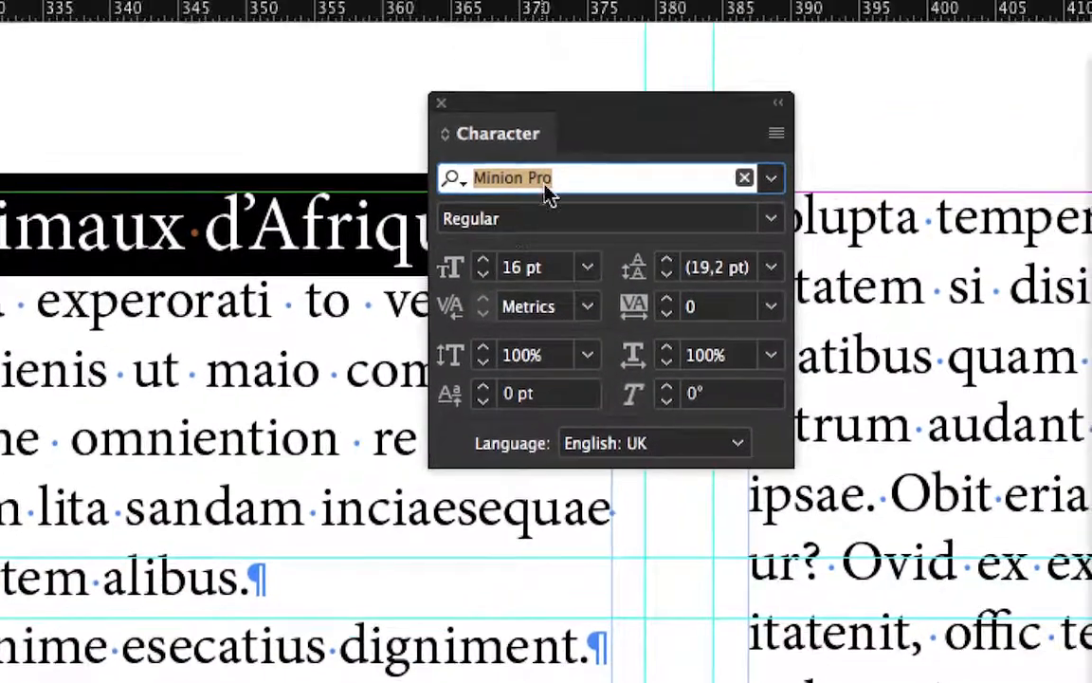
left_click(547, 184)
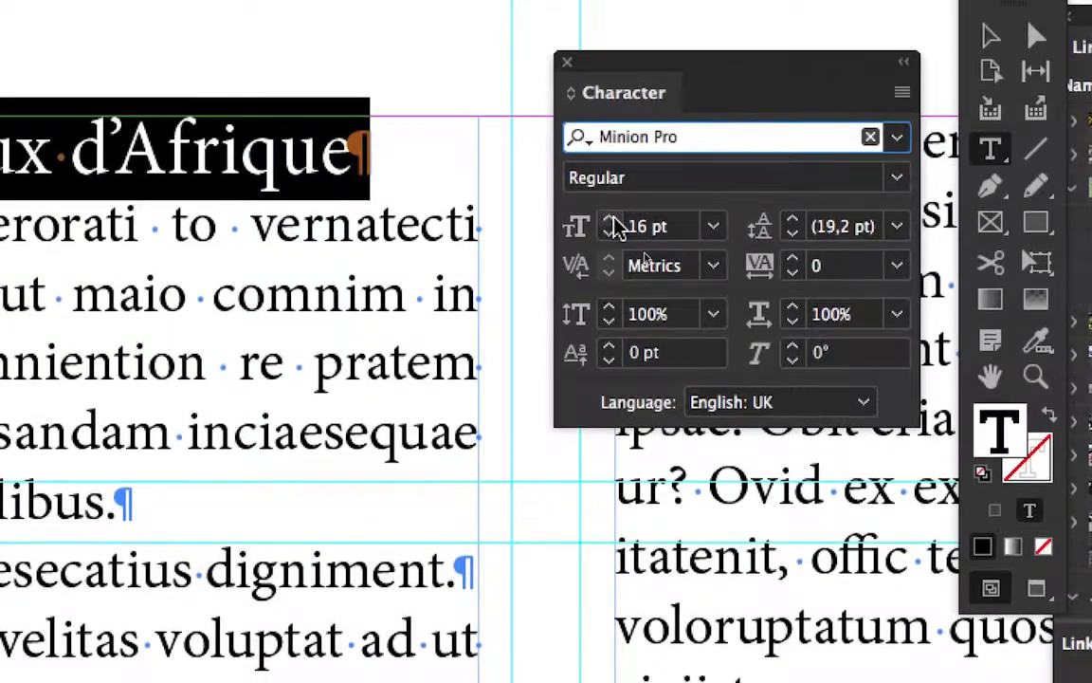
left_click(613, 224)
left_click(612, 223)
left_click(612, 224)
left_click(612, 224)
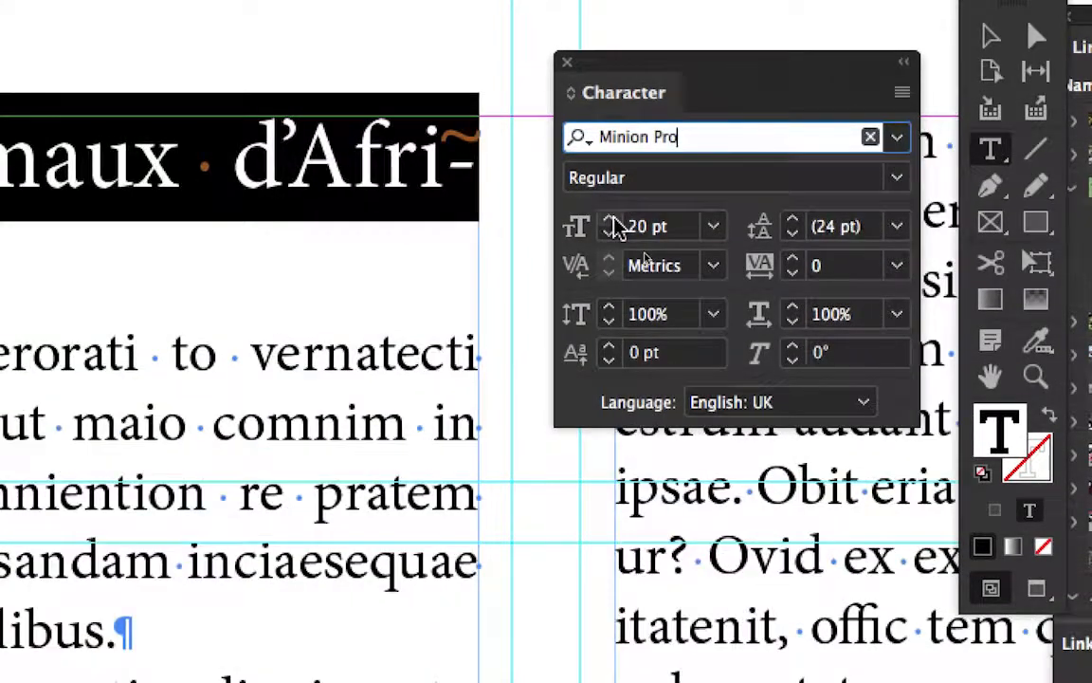
left_click(612, 224)
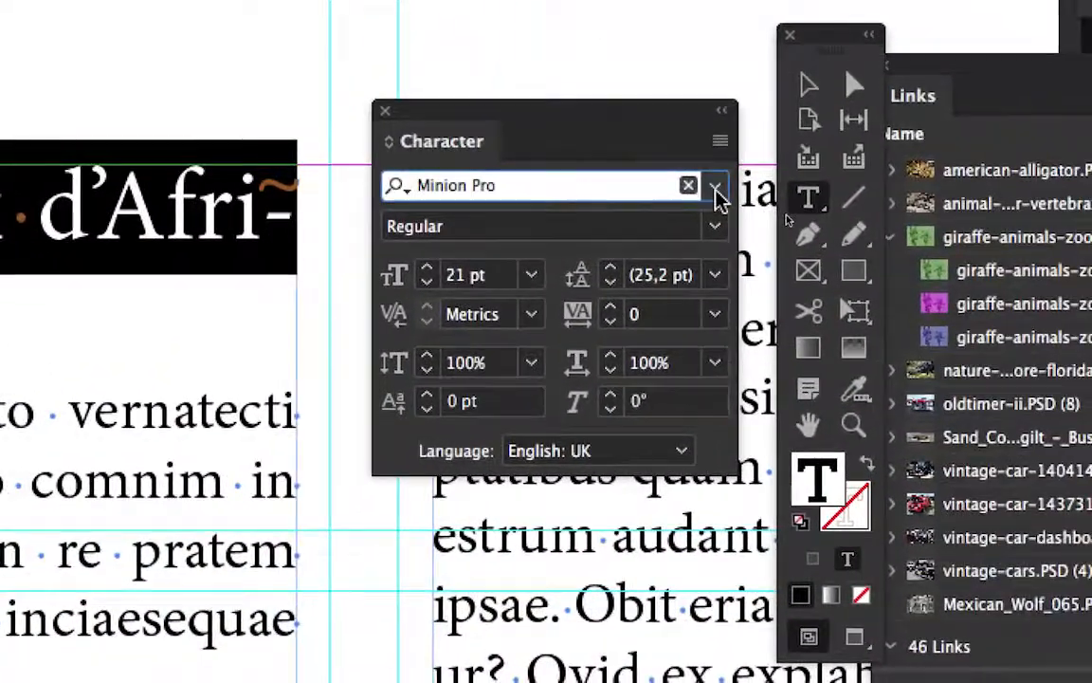
Step: Apply the Apple Chancery font to the selected heading and make the font name editable
left_click(845, 189)
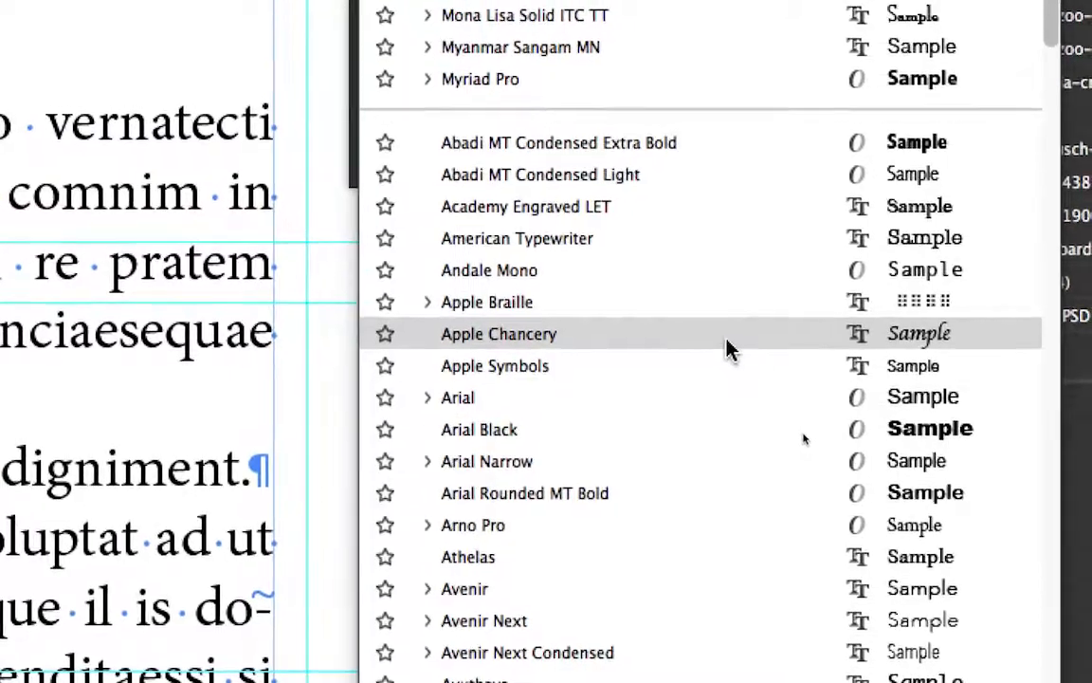
left_click(725, 350)
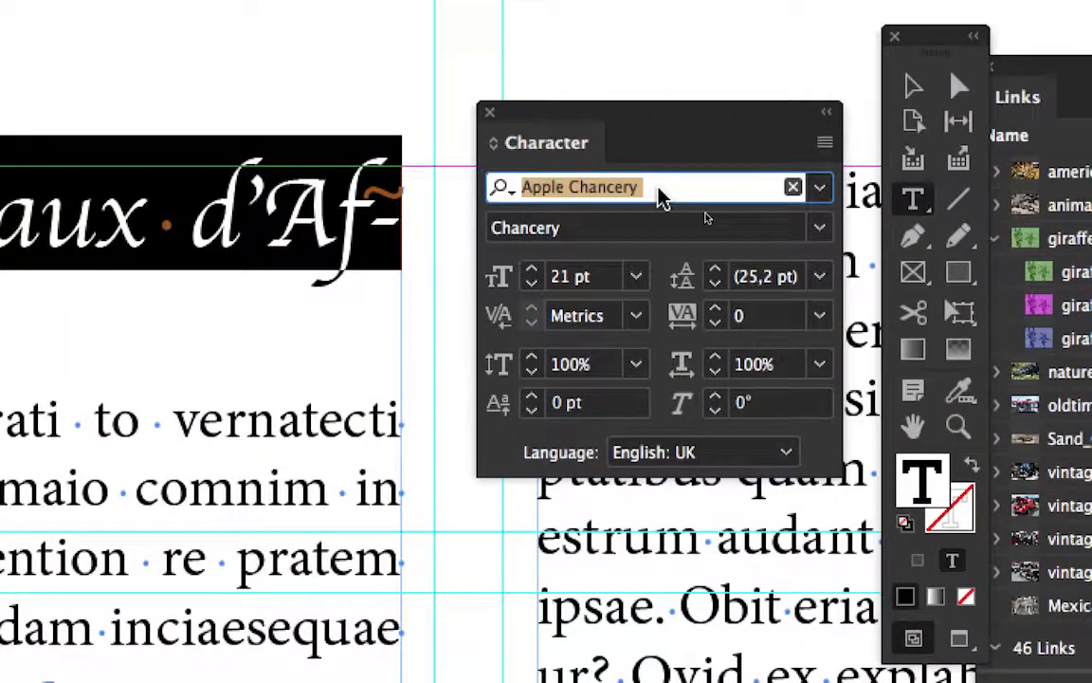
left_click(658, 188)
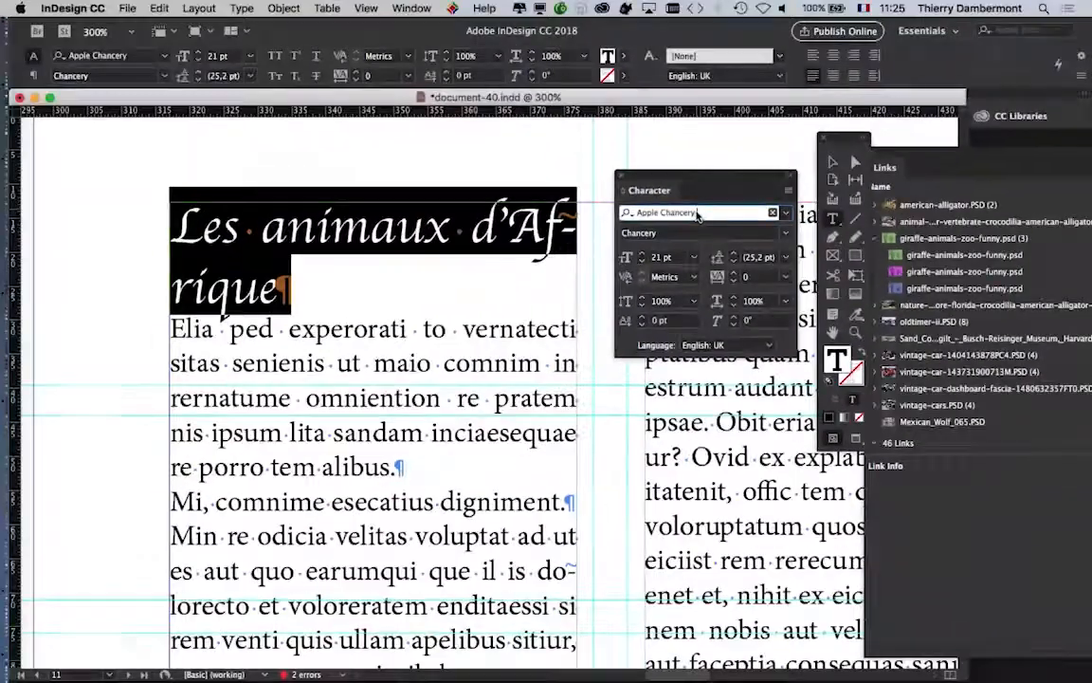
Step: Step through the installed fonts on the selected heading and apply Bernard MT Condensed
key("Down")
key("Down")
key("Down")
key("Down")
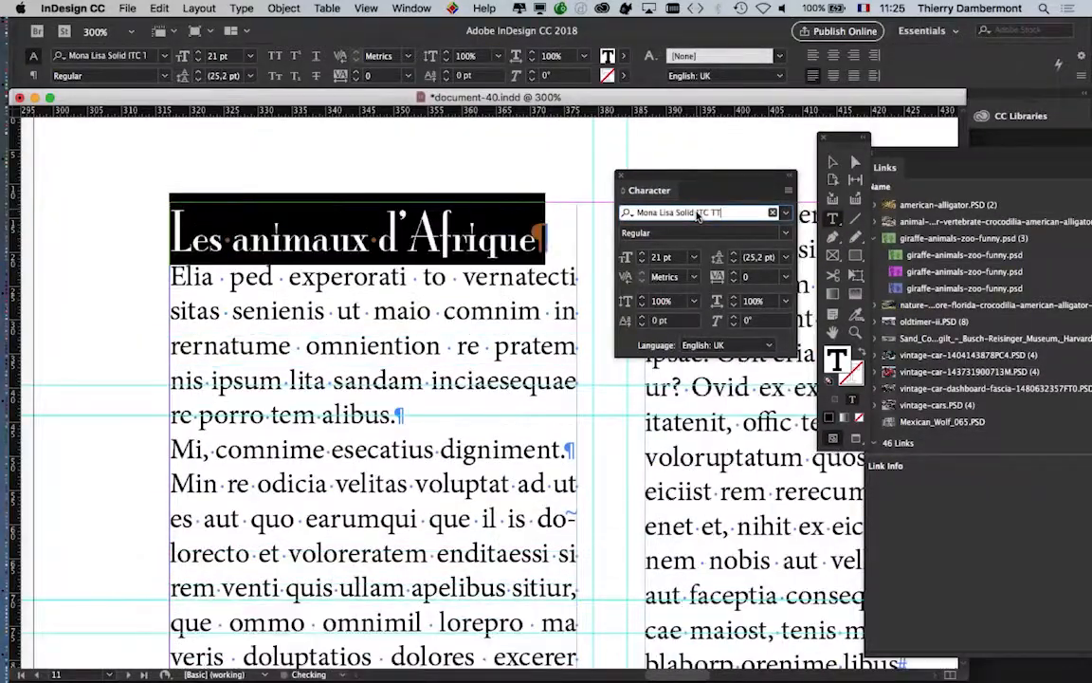
key("Down")
key("Down")
key("Down")
key("Down")
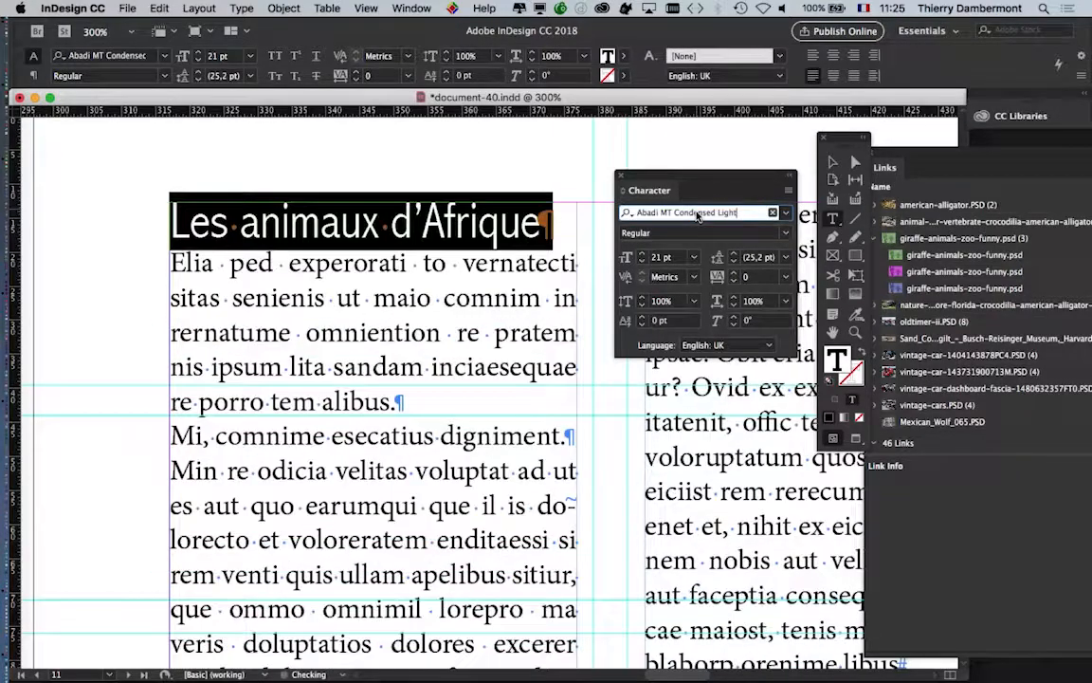
key("Down")
key("Down")
key("Down")
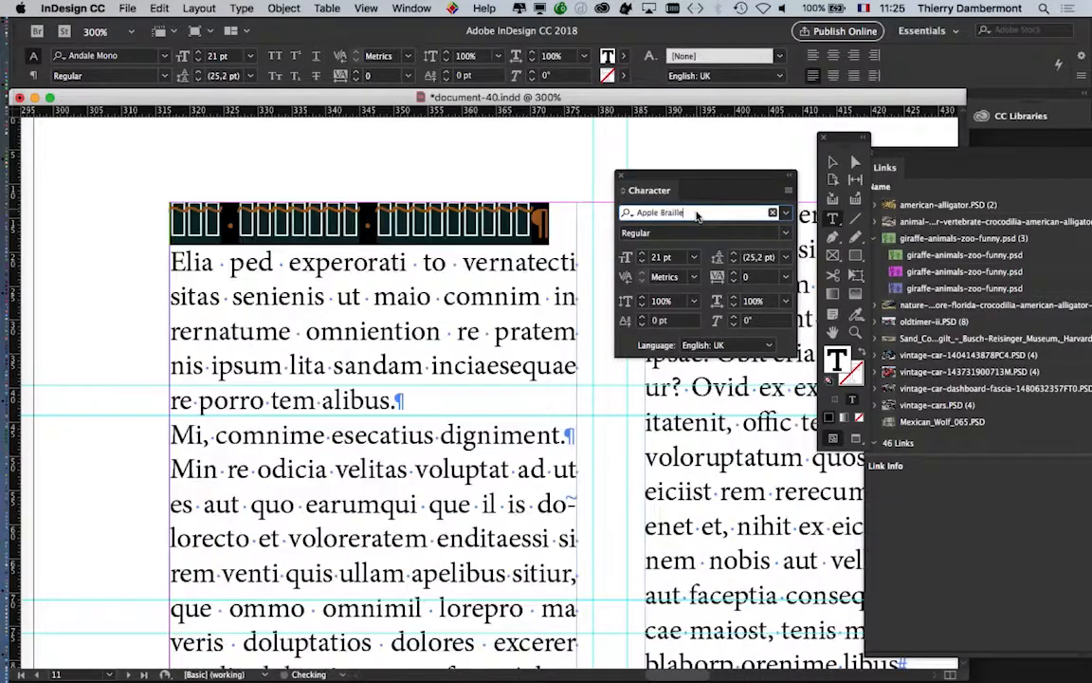
key("Down")
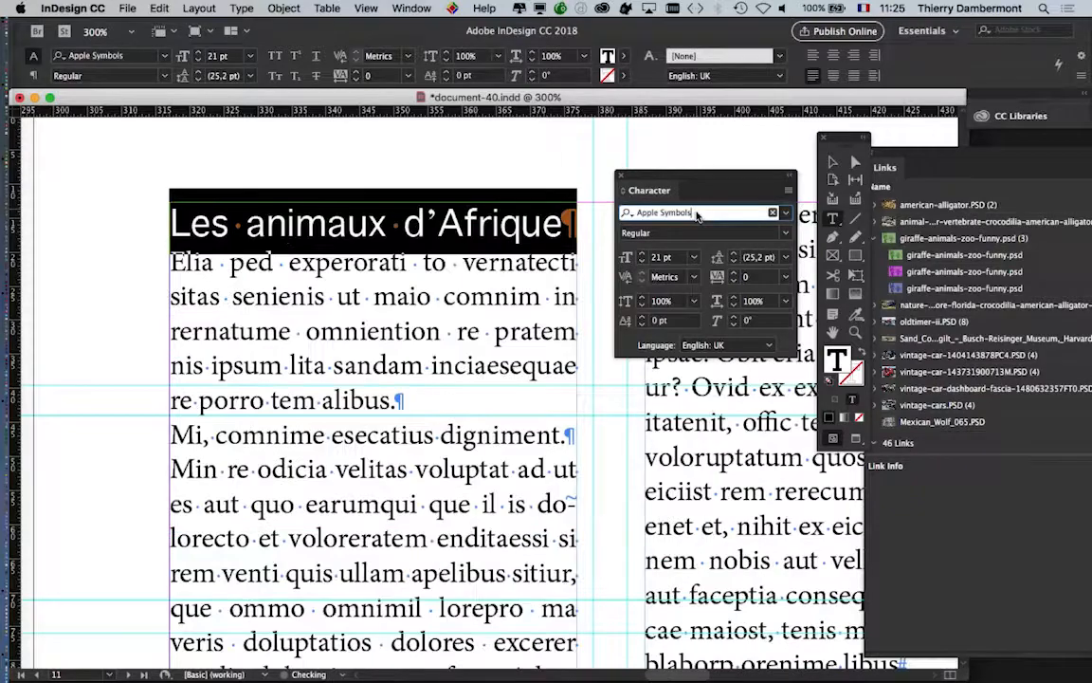
key("Down")
key("Down")
key("Down")
key("Down")
key("Down")
key("Down")
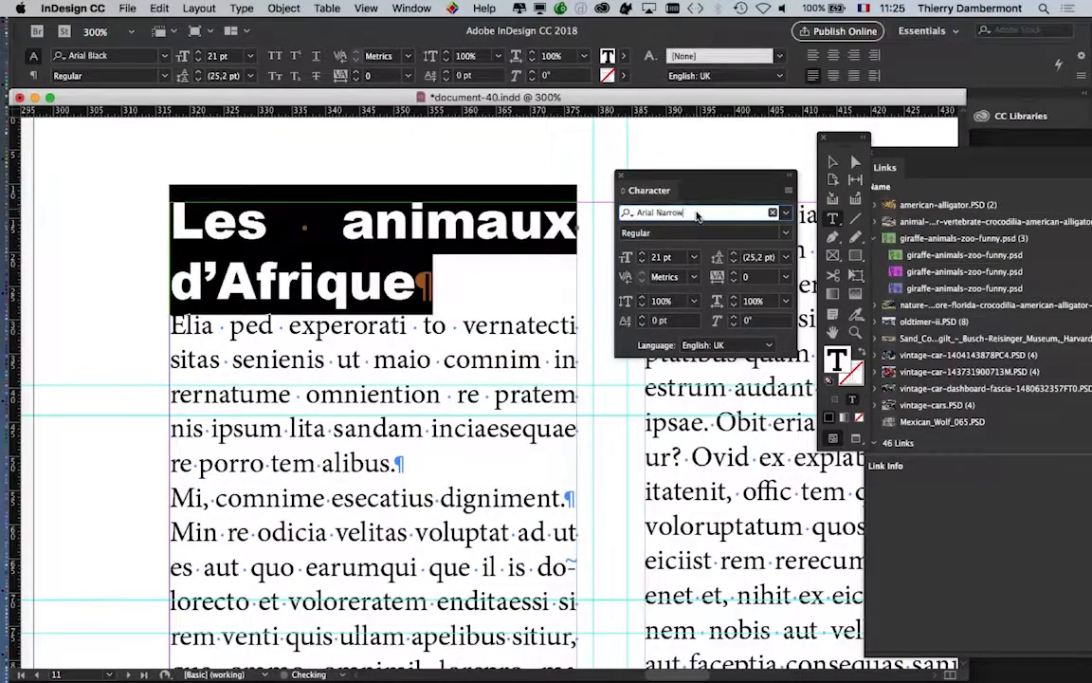
key("Down")
key("Down")
key("Down")
key("Down")
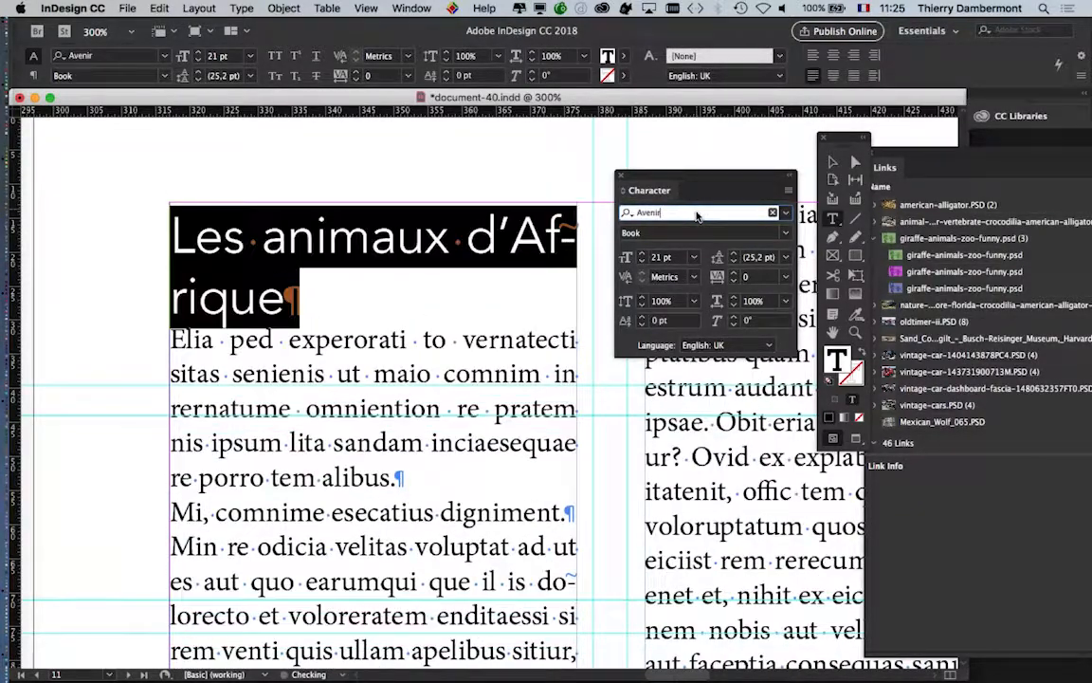
key("Down")
key("Down")
key("Down")
key("Down")
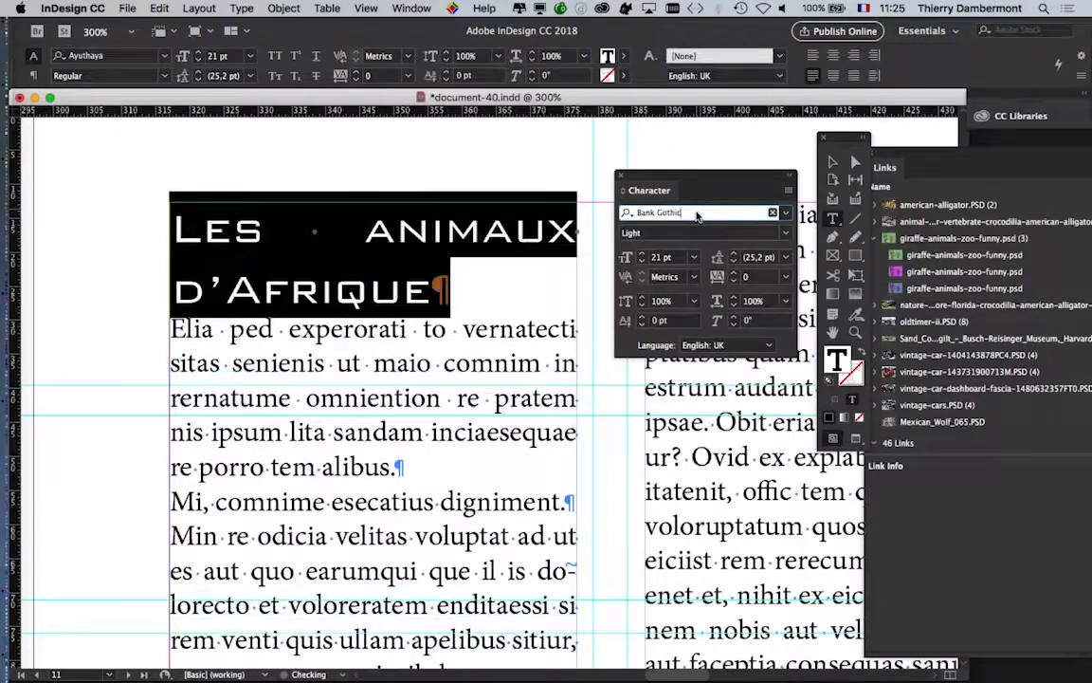
key("Down")
key("Down")
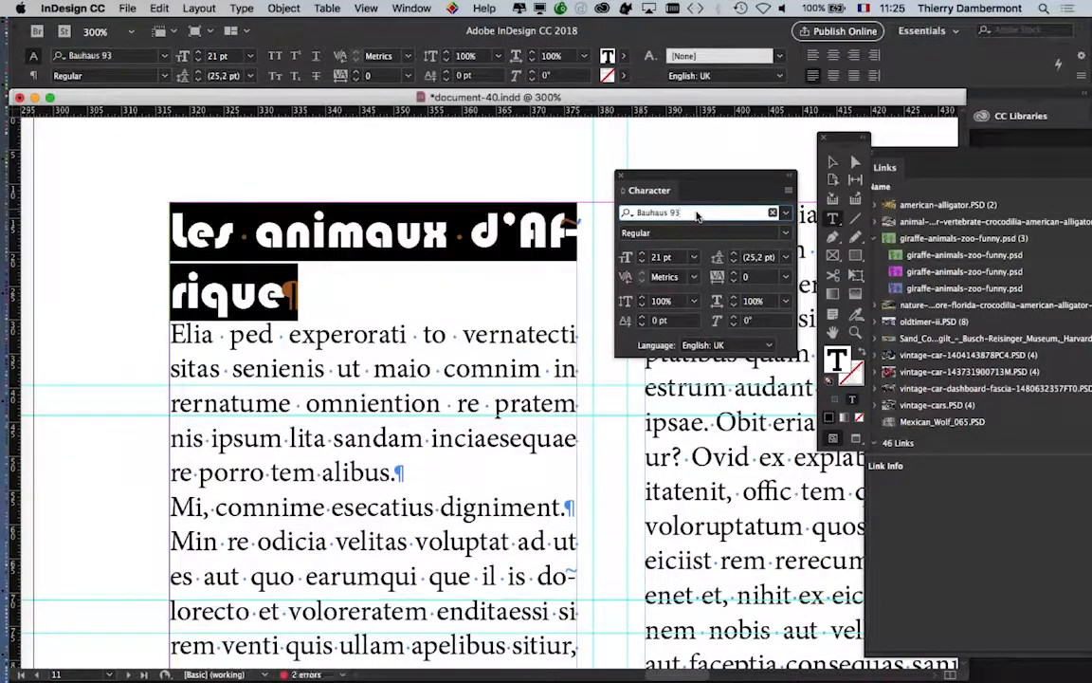
key("Down")
key("Down")
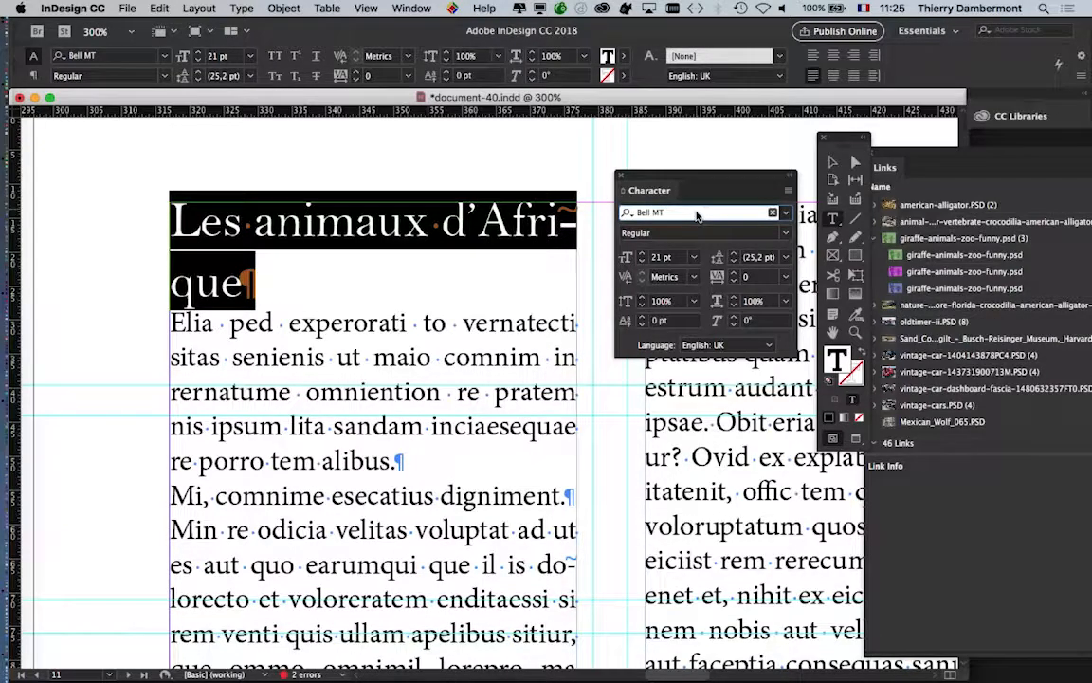
key("Down")
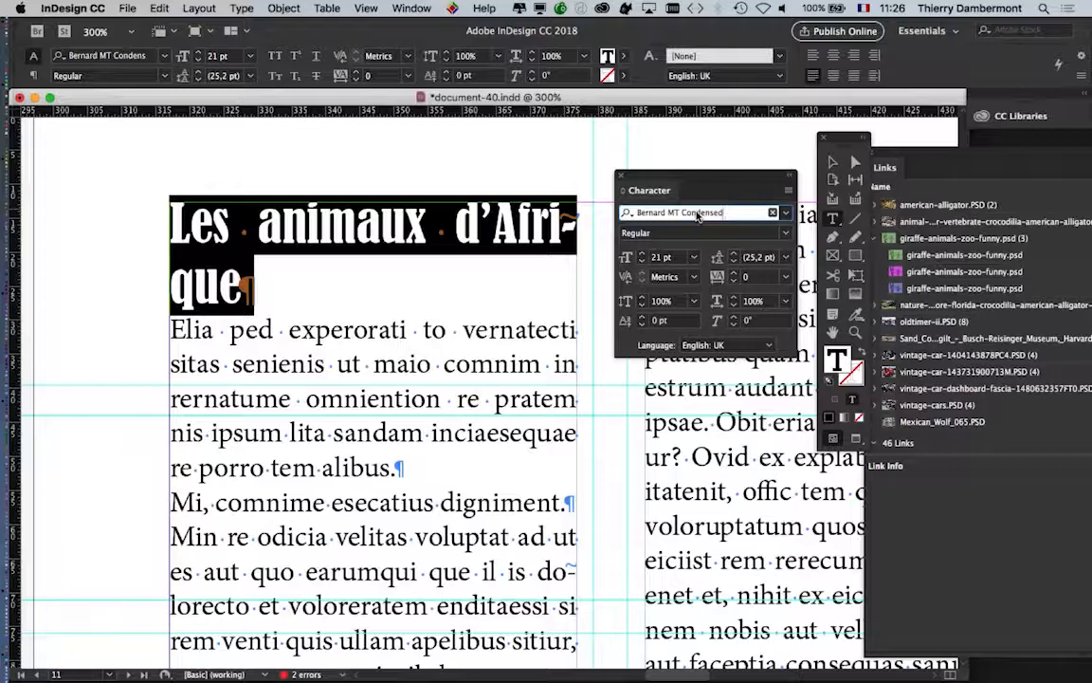
key("Return")
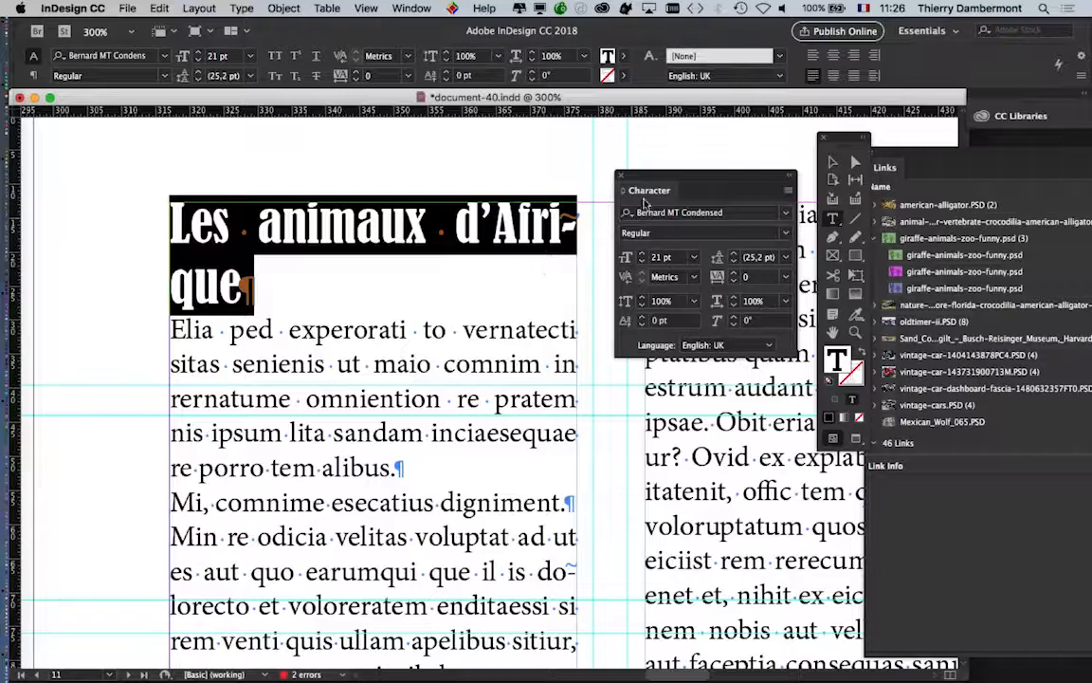
Step: Open the Swatches panel just below the heading and place the Character panel over the second text column
left_click_drag(667, 185, 145, 349)
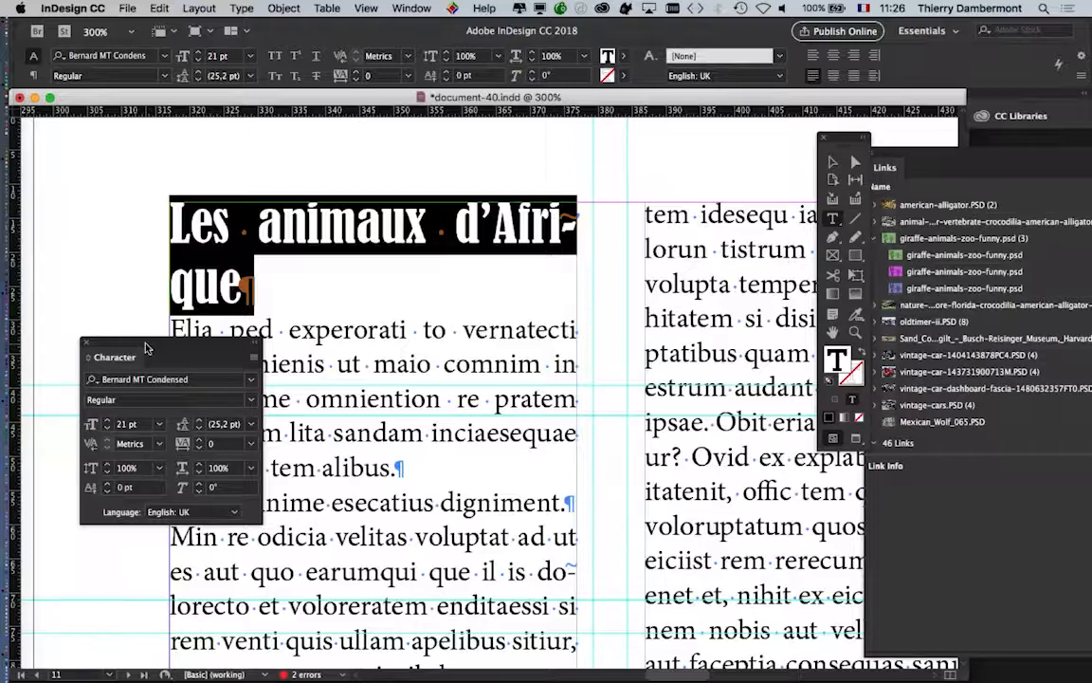
left_click_drag(145, 348, 128, 358)
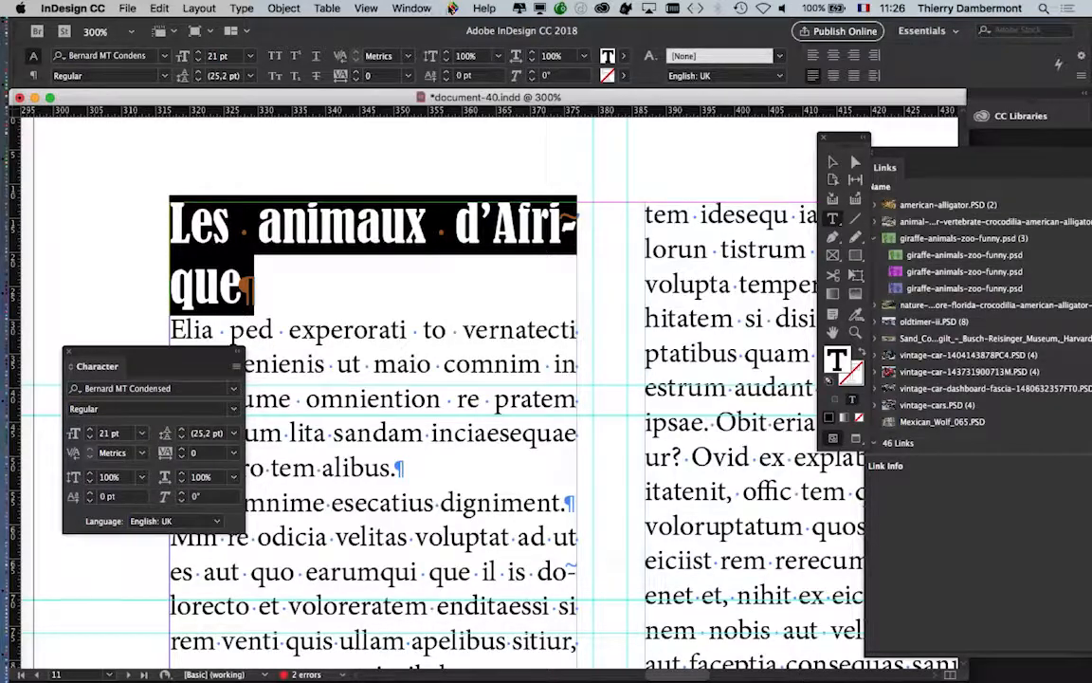
left_click(413, 9)
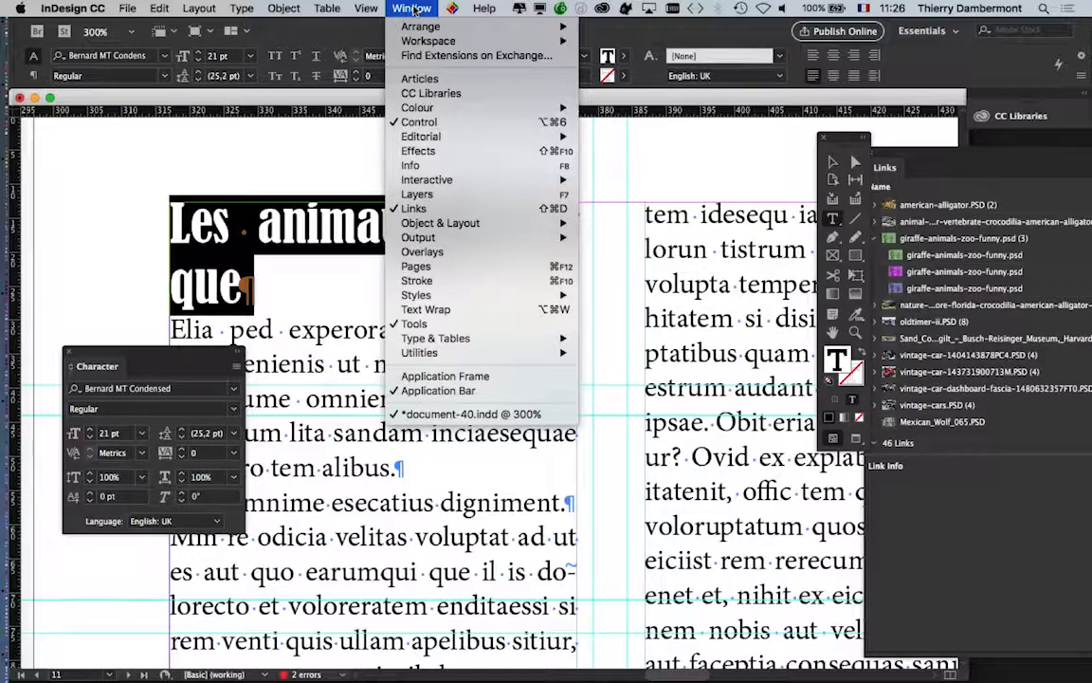
mouse_move(436, 184)
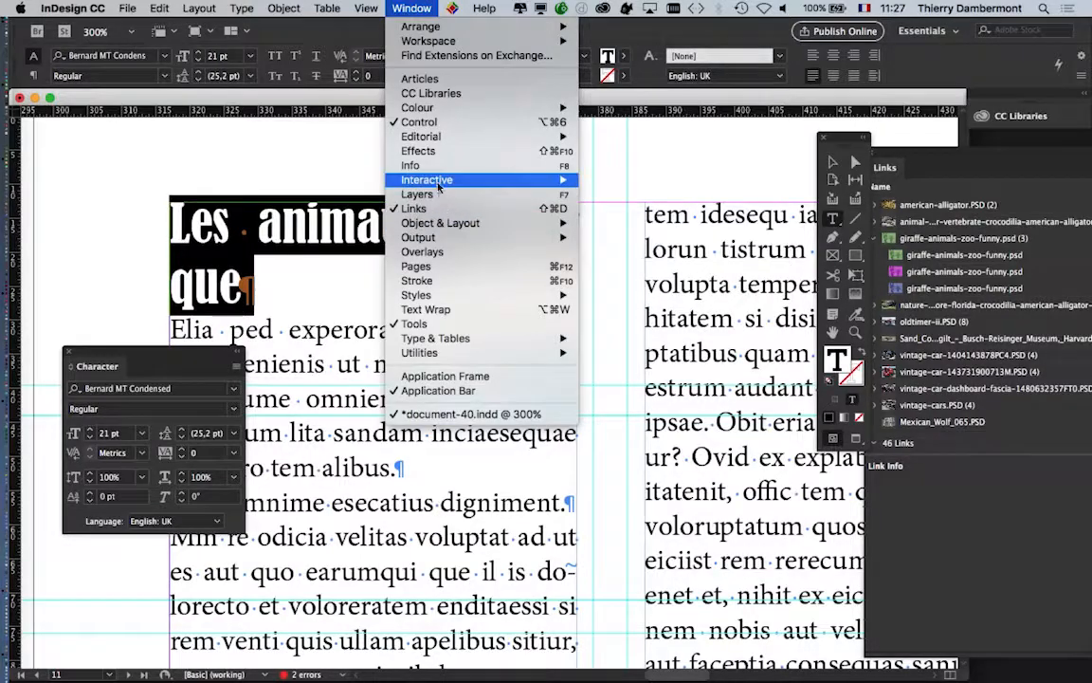
mouse_move(442, 111)
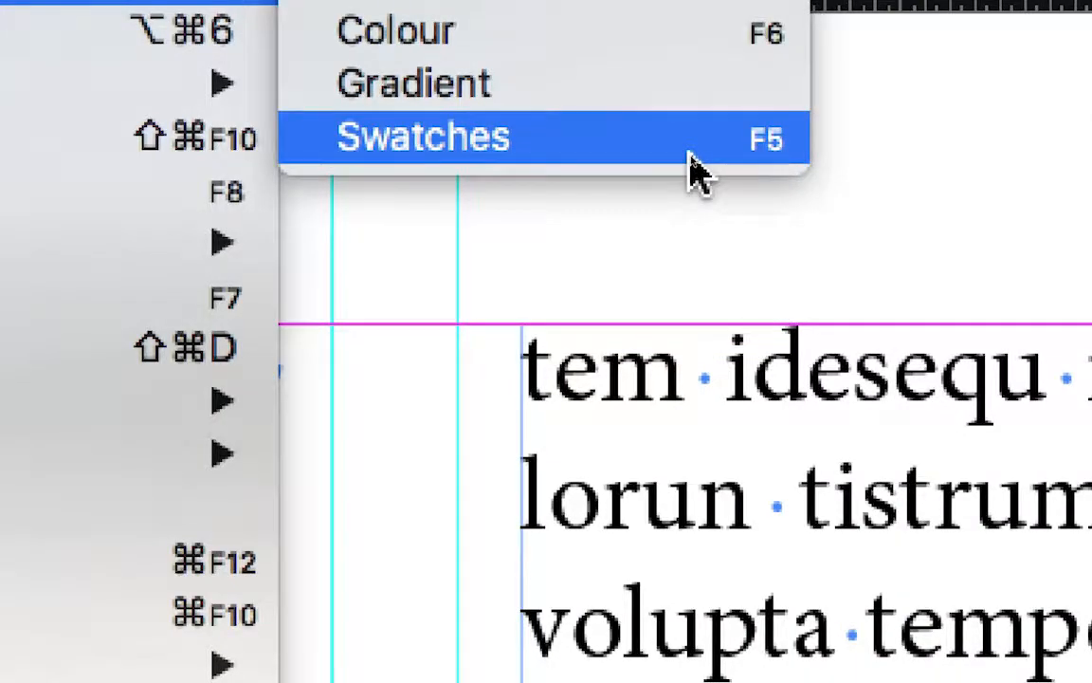
left_click(697, 174)
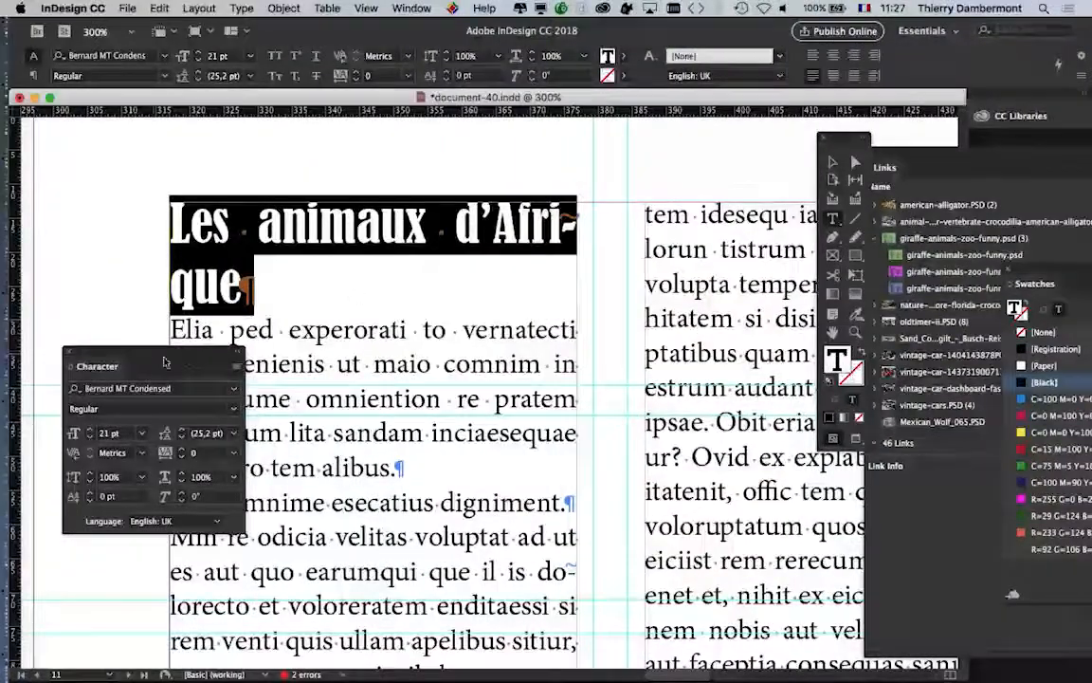
left_click_drag(128, 357, 702, 121)
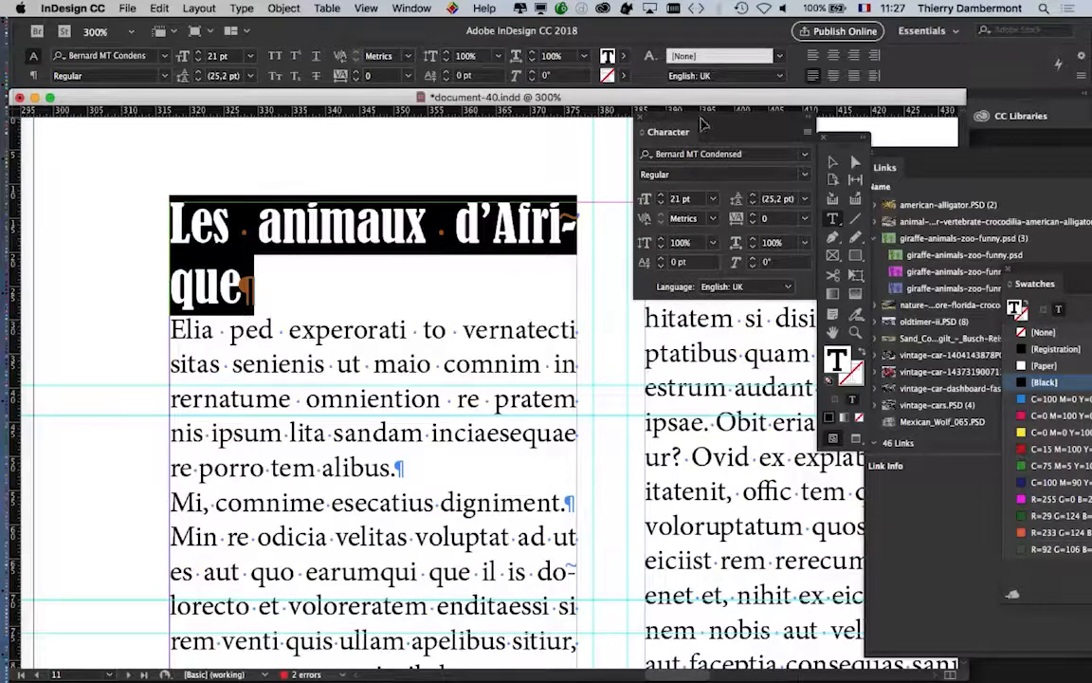
left_click_drag(1054, 282, 462, 273)
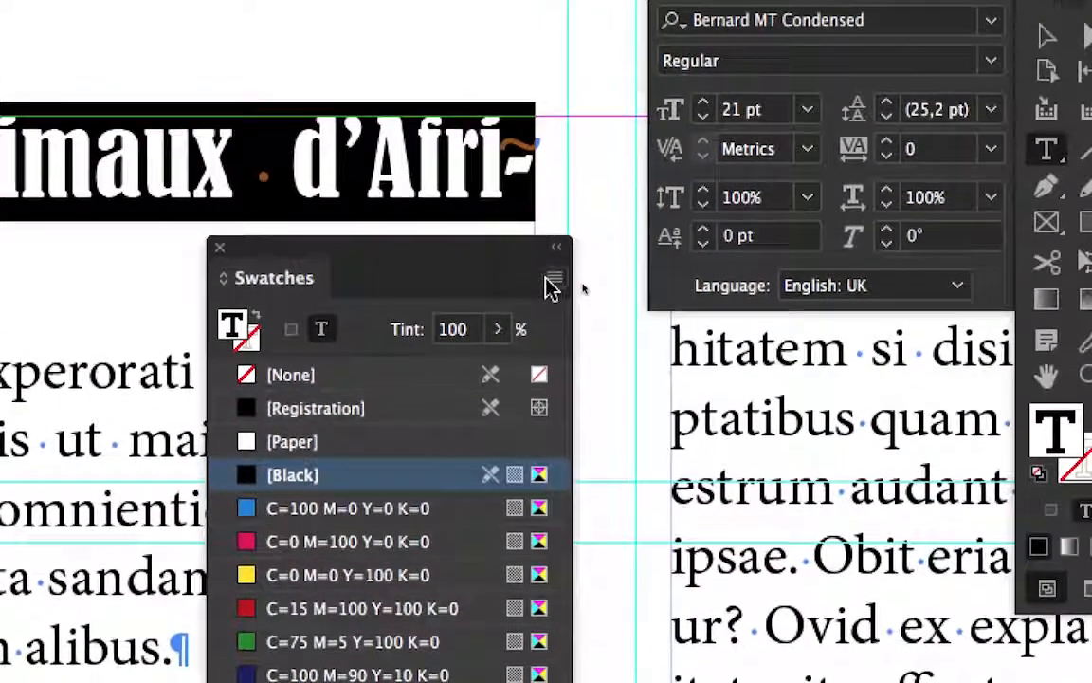
Step: Create an RGB process colour swatch with Red 162, Green 176, Blue 0 and apply it to the selected heading
left_click(549, 279)
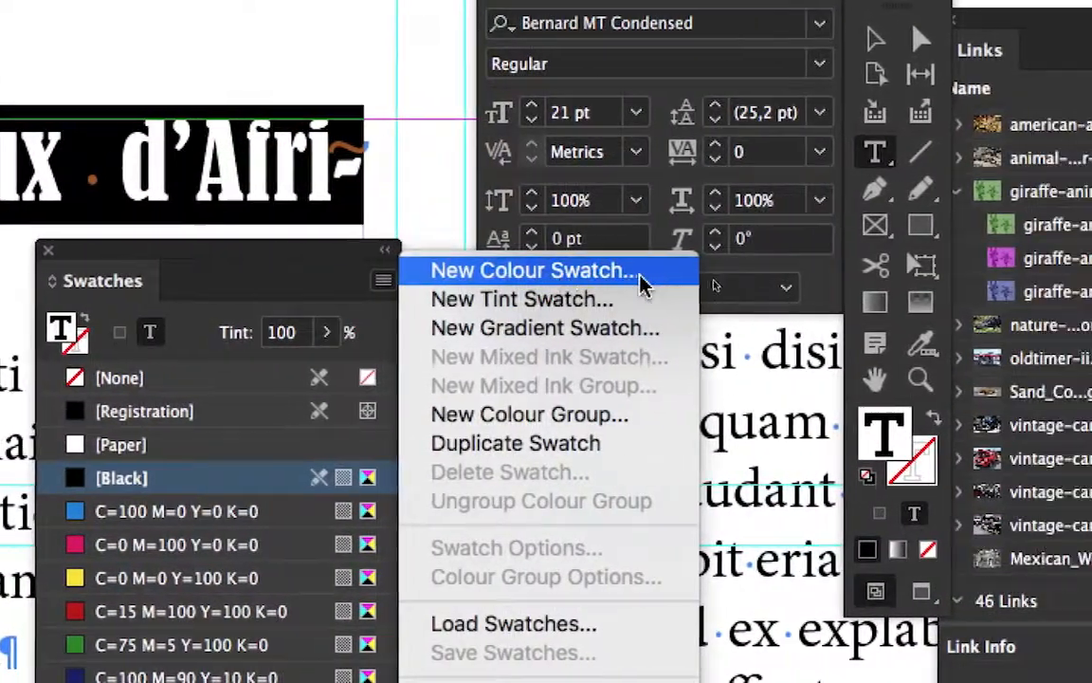
left_click(640, 274)
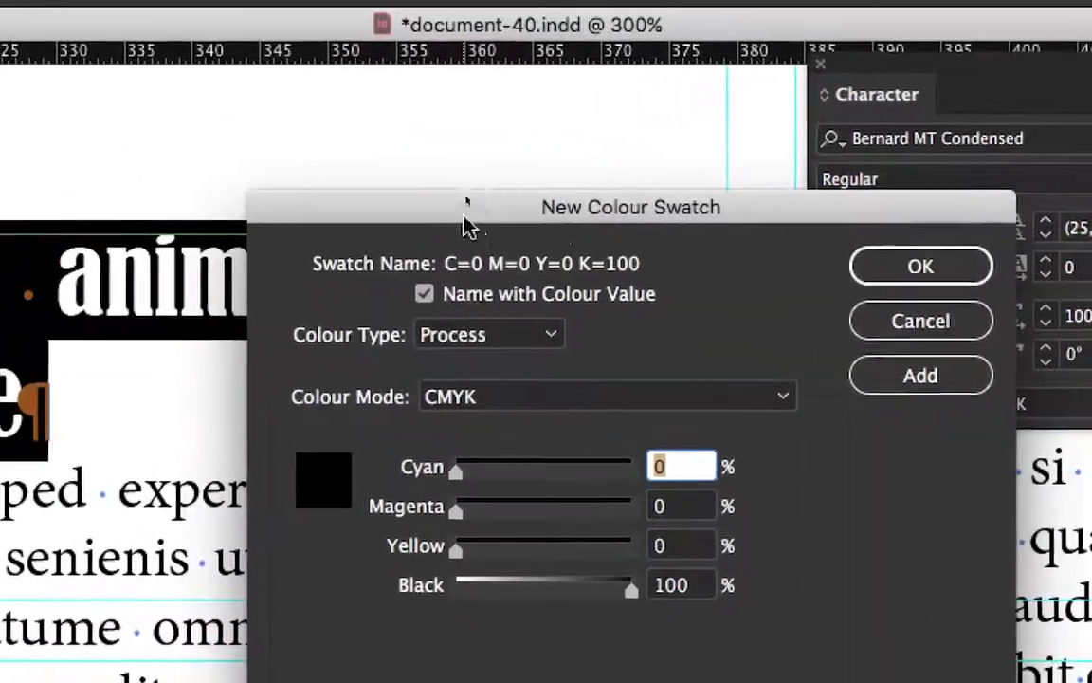
left_click_drag(457, 202, 638, 110)
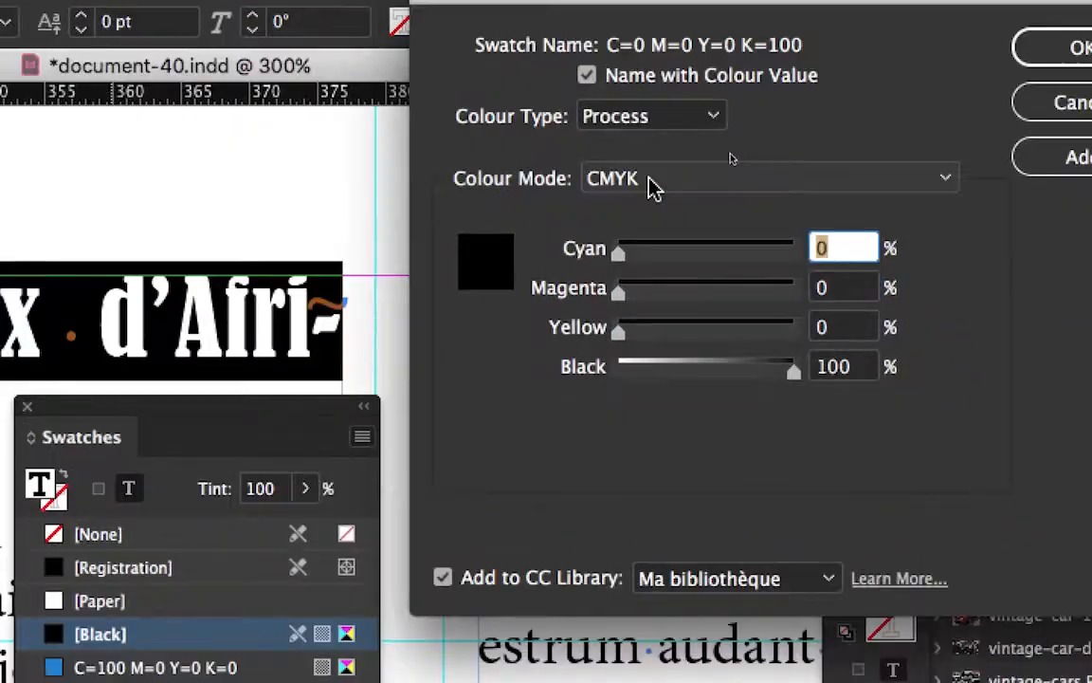
left_click(679, 321)
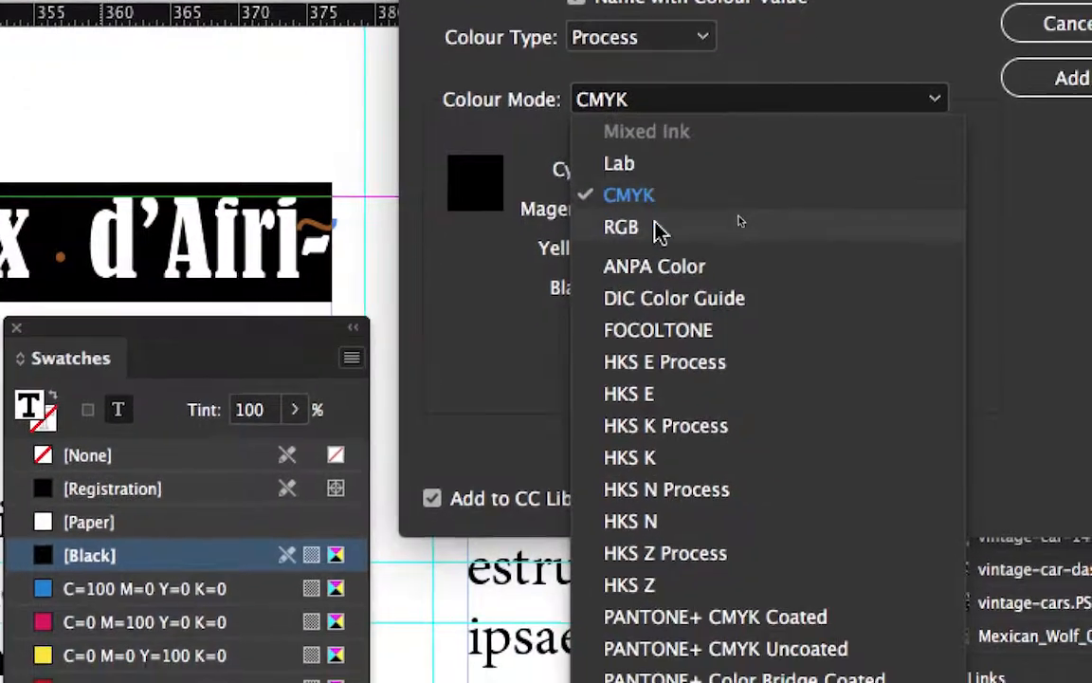
left_click(658, 254)
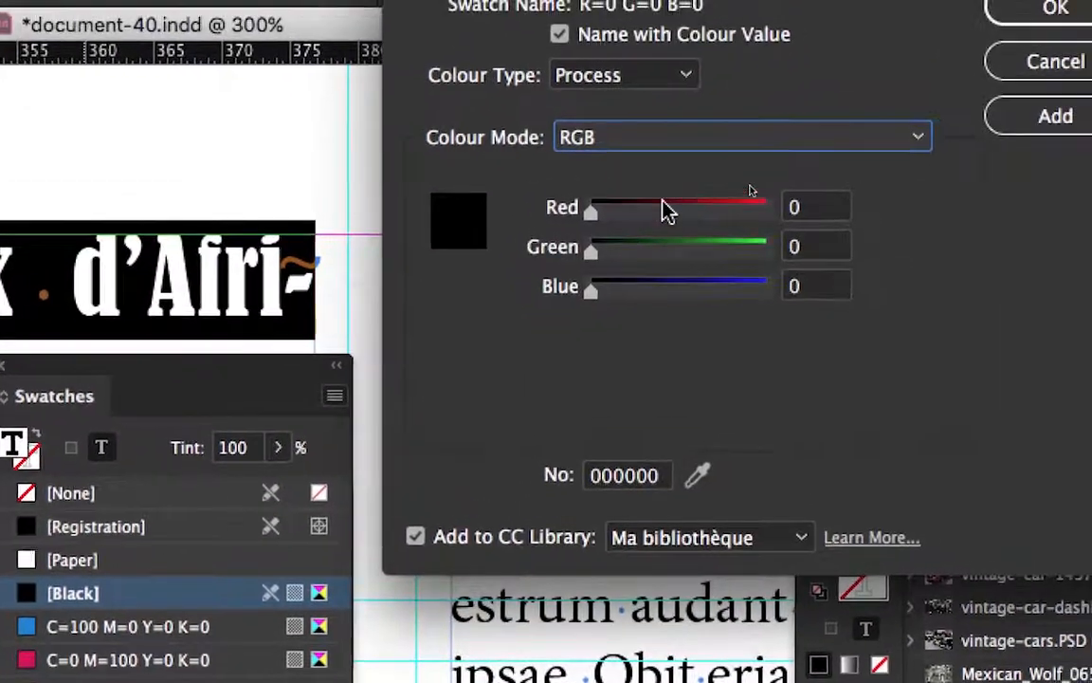
left_click_drag(671, 210, 706, 248)
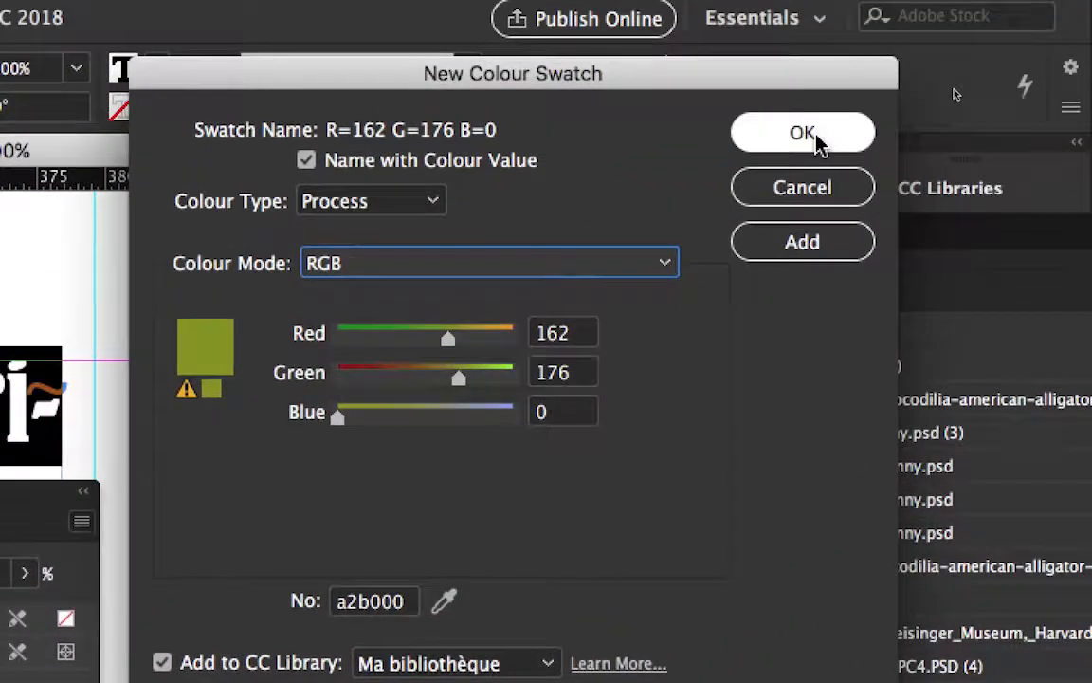
left_click(804, 134)
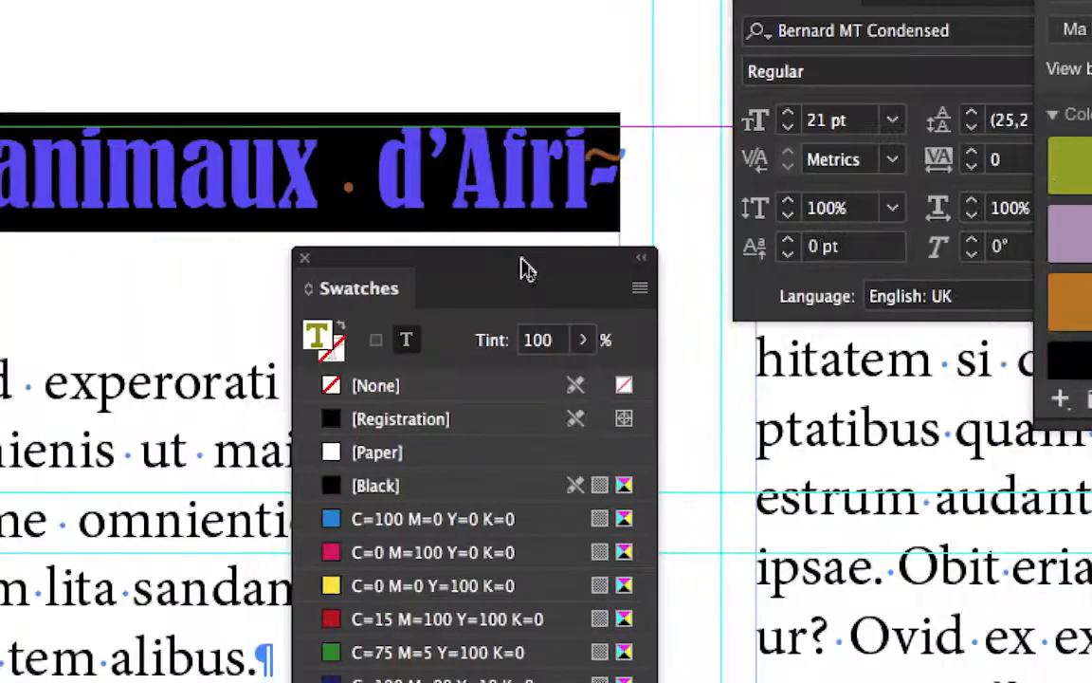
Step: Dock the Character panel beneath the Swatches panel and move the joined panels away from the text columns
left_click_drag(82, 353, 544, 63)
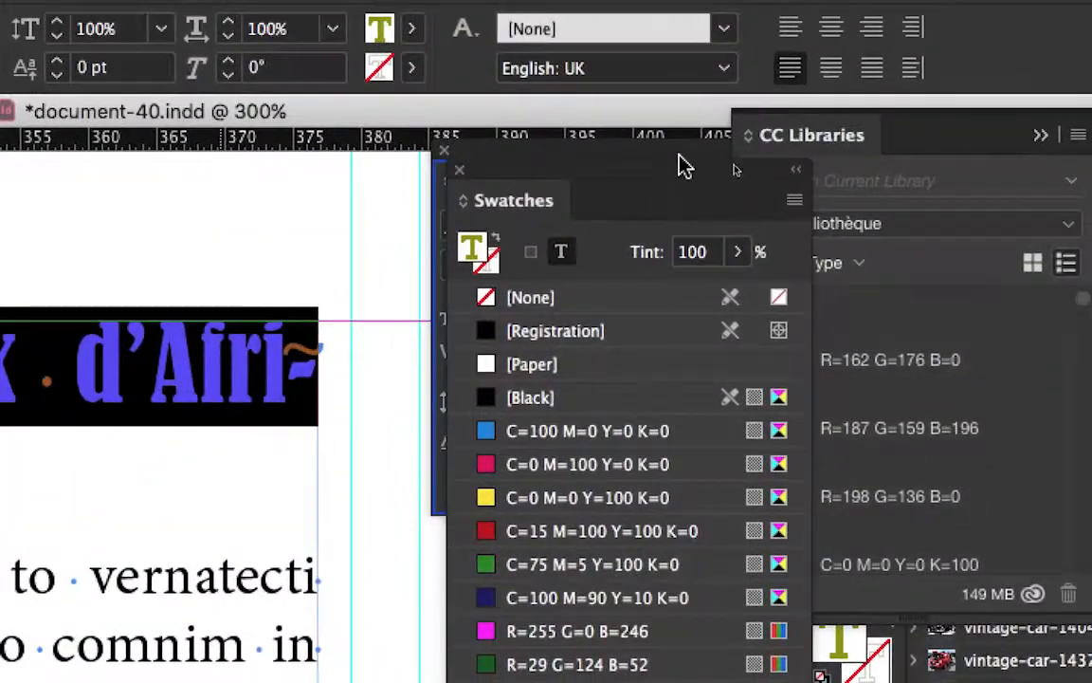
left_click_drag(684, 166, 686, 170)
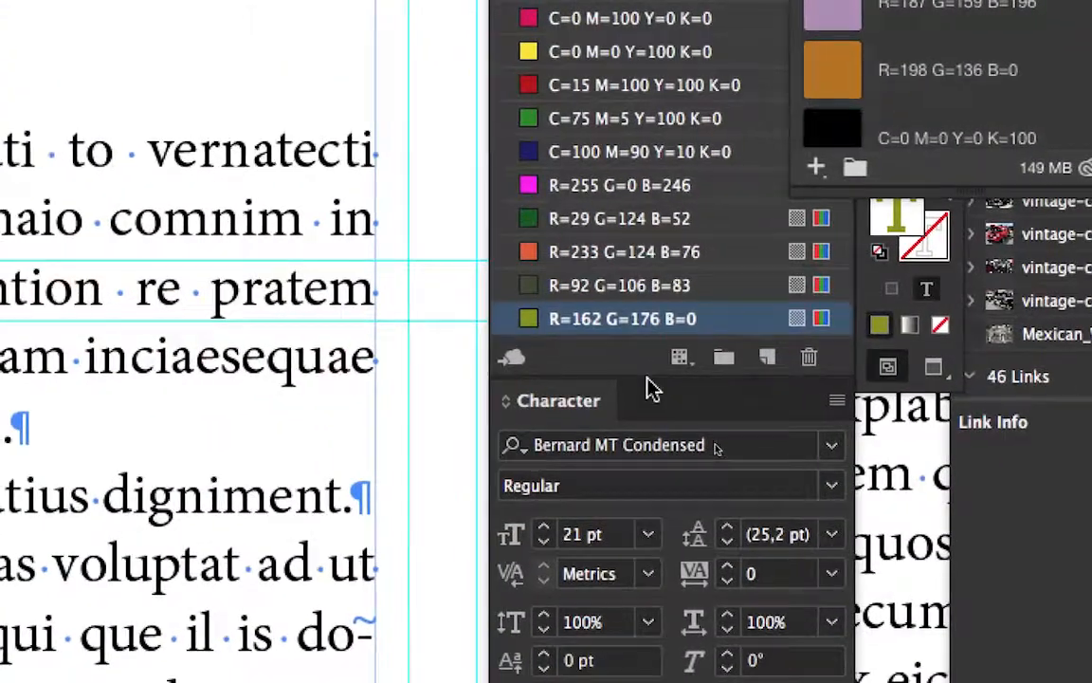
left_click_drag(646, 387, 670, 518)
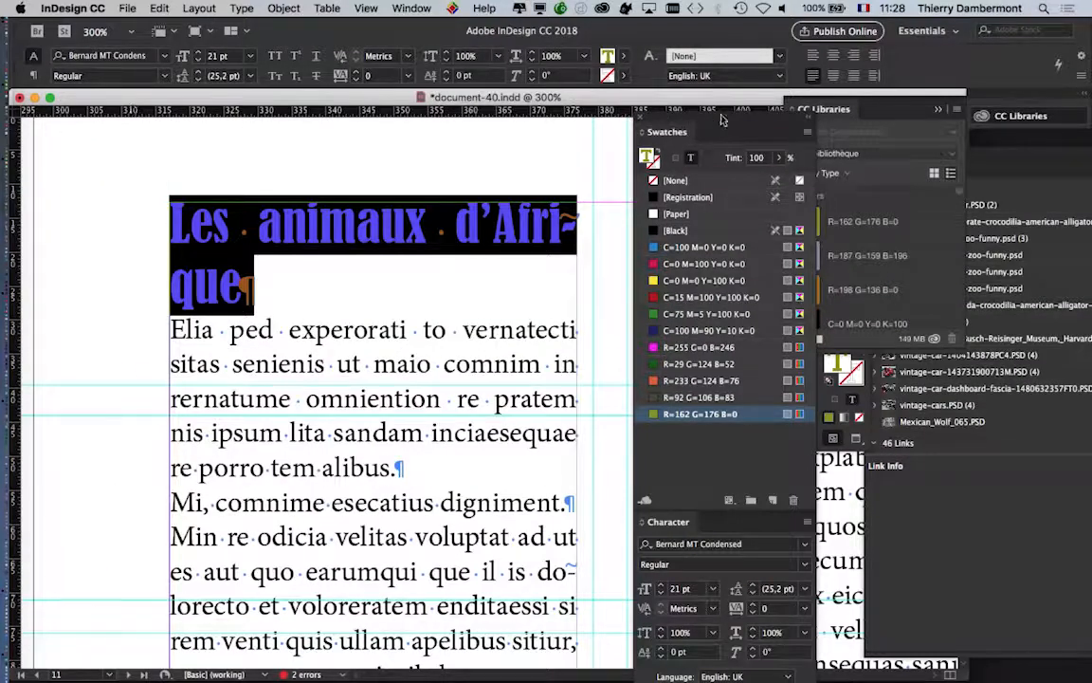
left_click_drag(721, 120, 1007, 435)
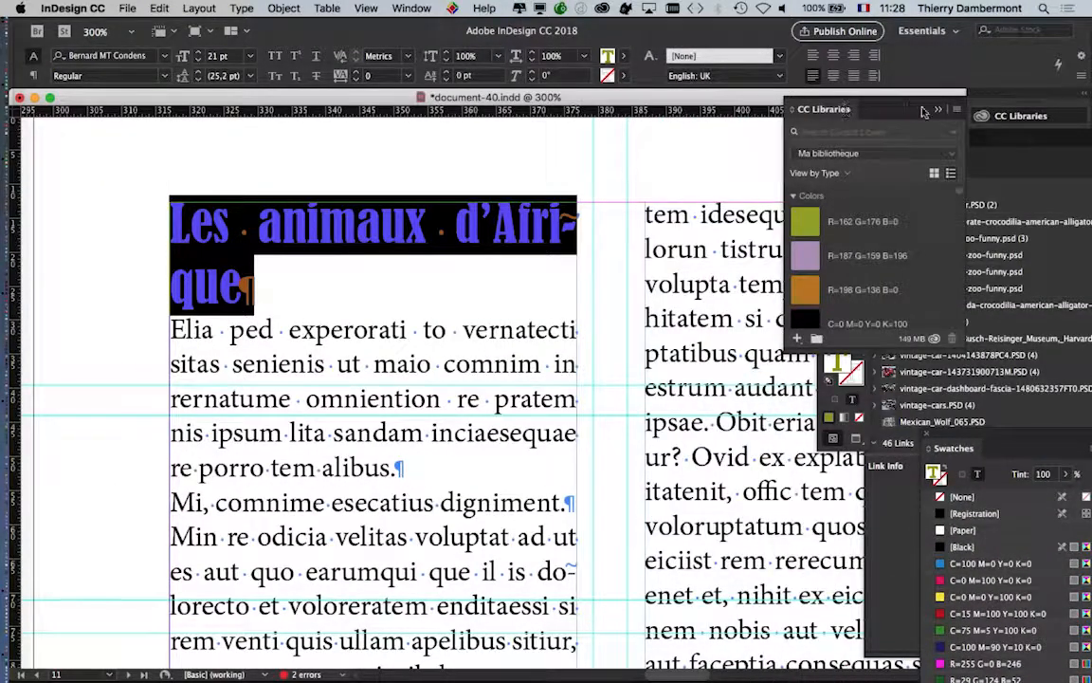
Step: Clear the view of the heading by collapsing CC Libraries and moving the Tools panel beside the page text, with the heading deselected
left_click(937, 110)
left_click_drag(843, 136, 82, 131)
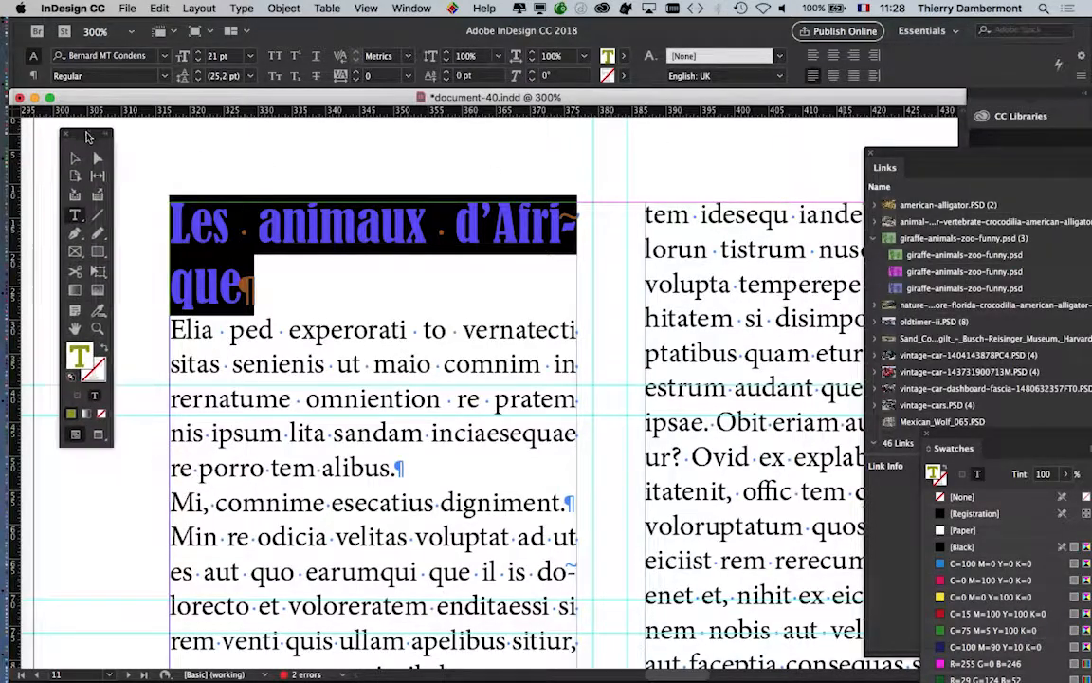
key("Escape")
left_click(195, 162)
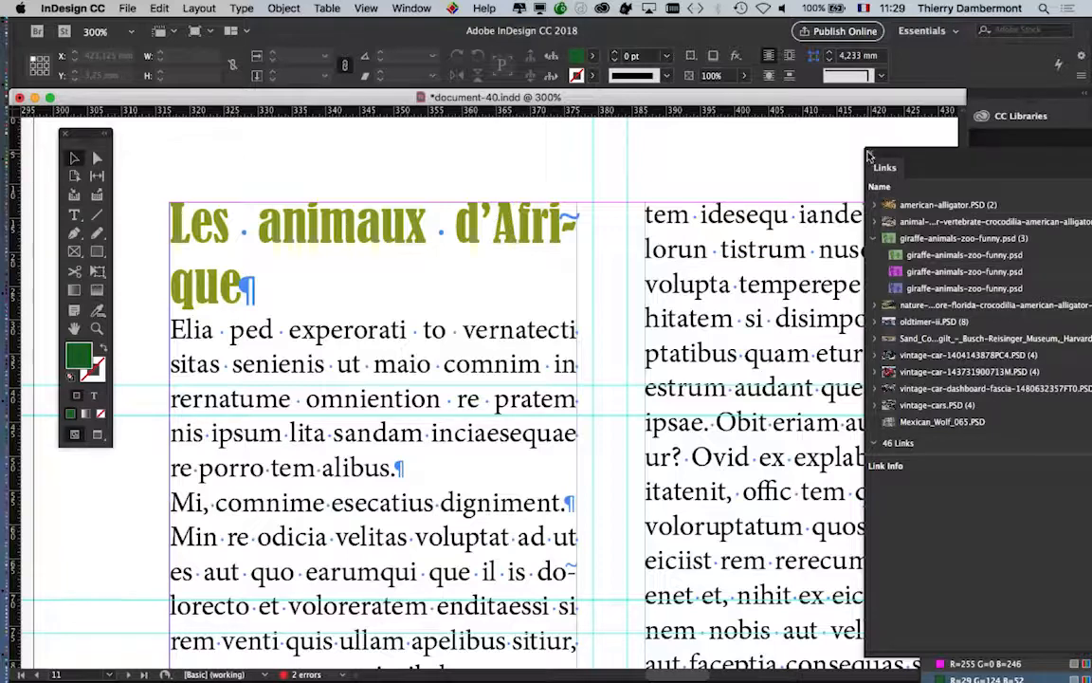
Step: Place the Swatches panel over the second text column and detach the Character panel onto the first column
key("F5")
left_click_drag(974, 435, 707, 69)
left_click_drag(687, 471, 207, 525)
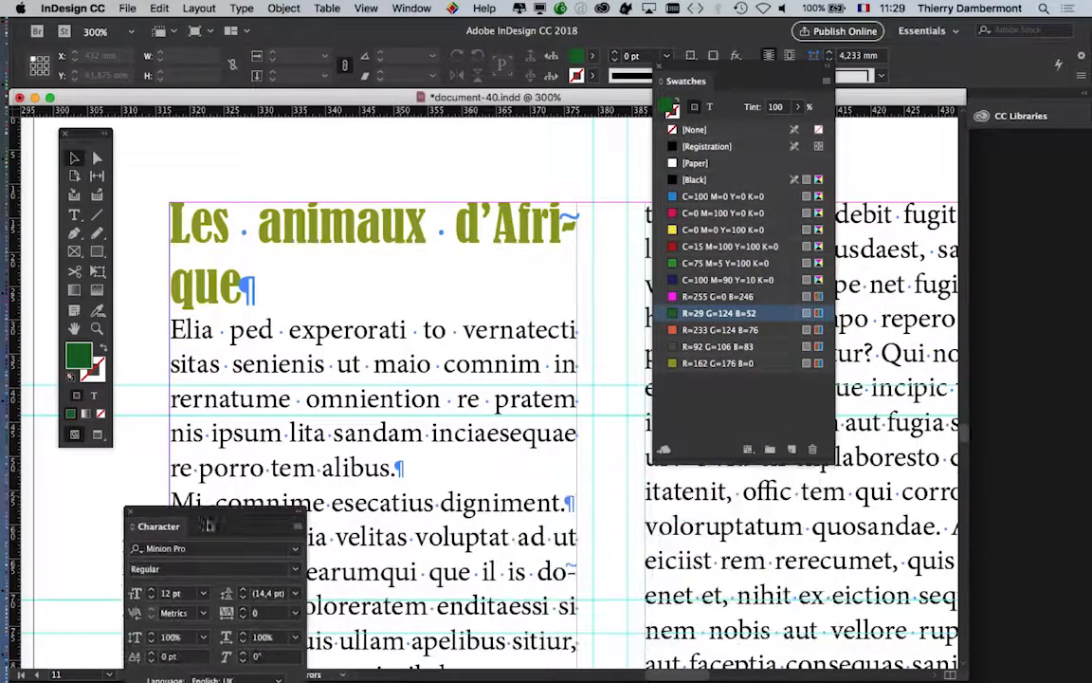
Step: Open the options of the heading's olive-green RGB swatch and turn on the preview
left_click(773, 365)
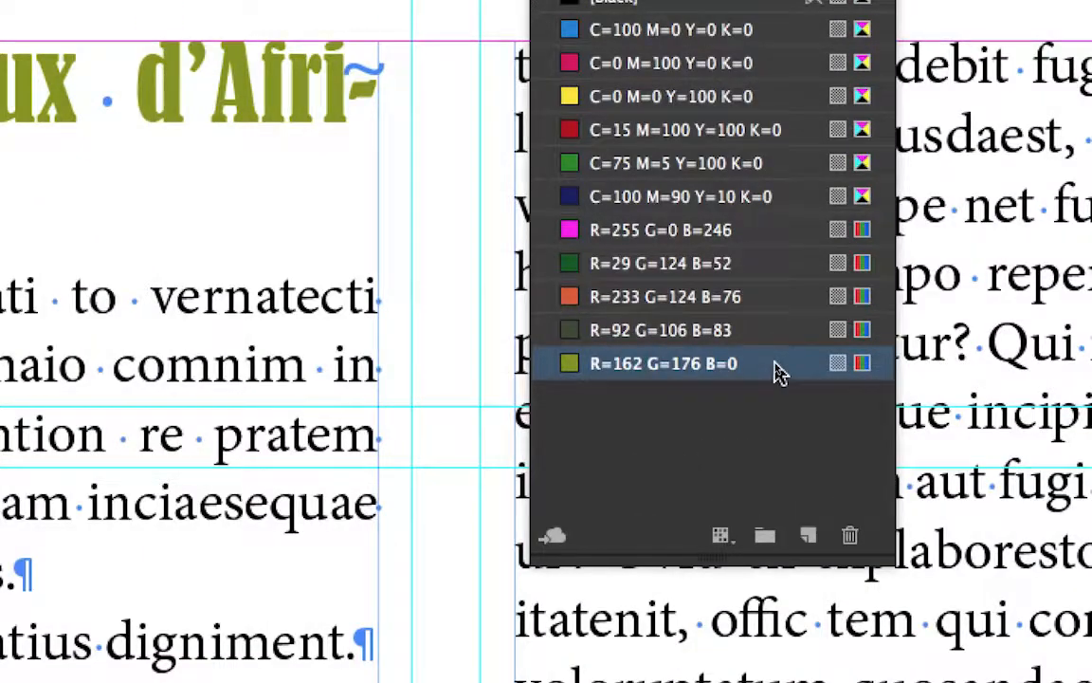
double_click(774, 365)
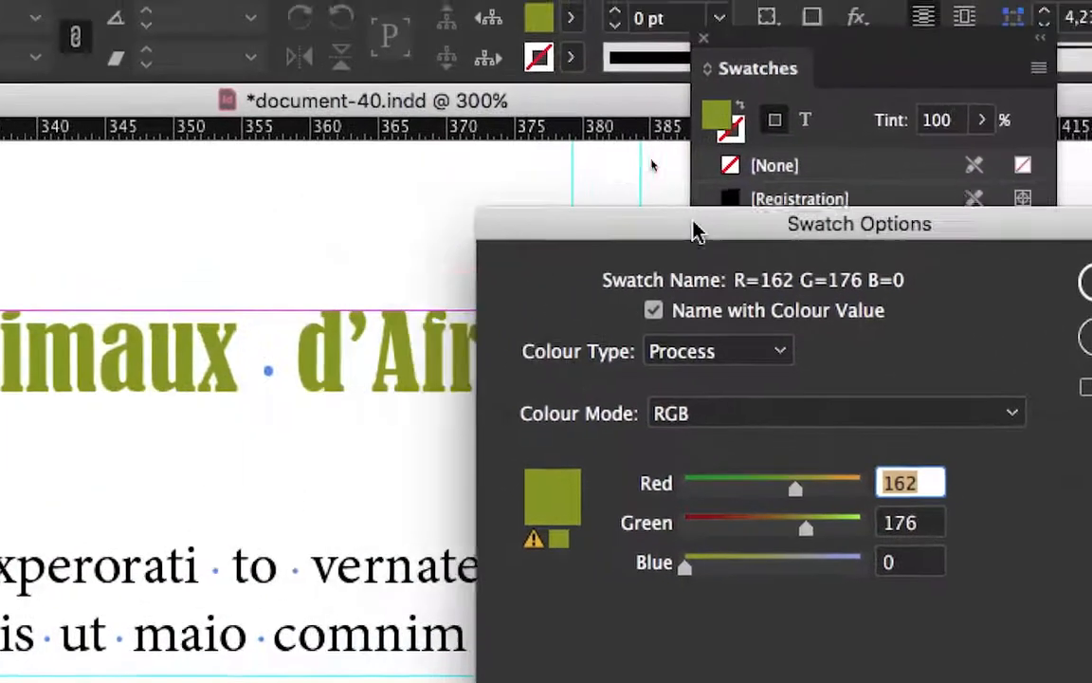
left_click(1088, 387)
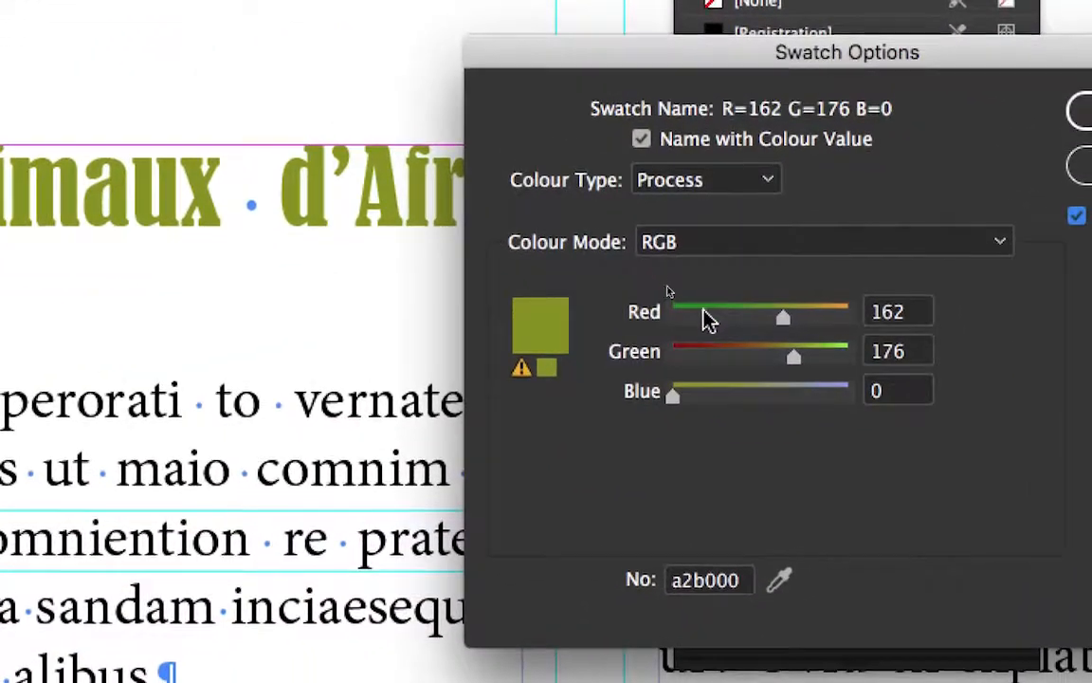
Step: Try different slider mixes for the heading's swatch, ending at Red 61, Green 179, Blue 187
left_click(442, 377)
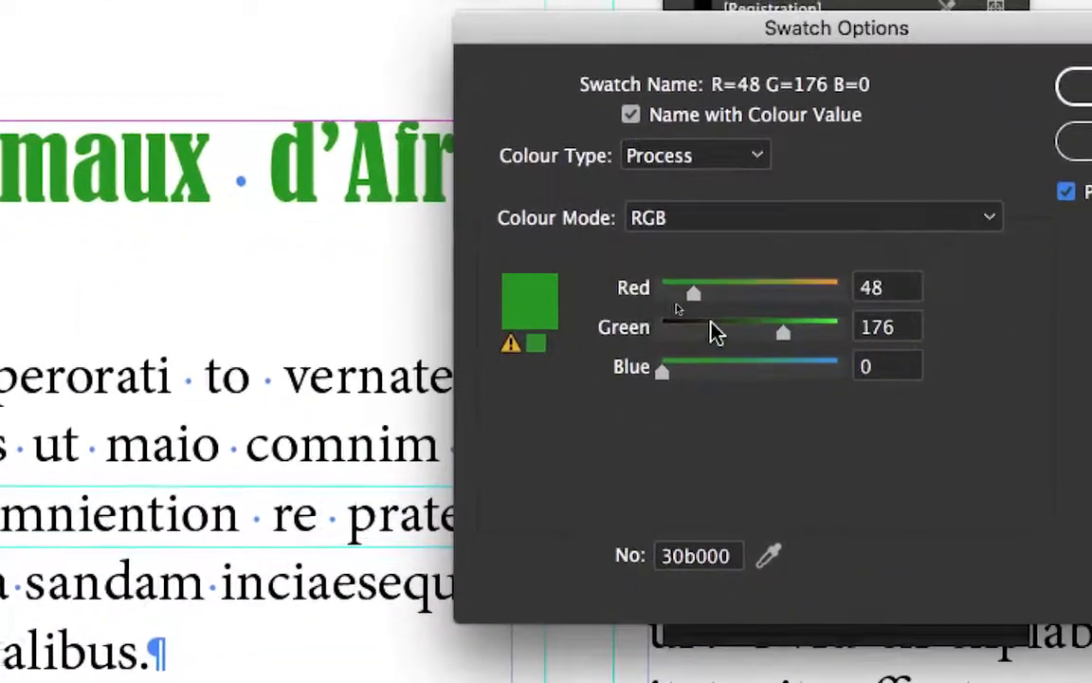
left_click(718, 329)
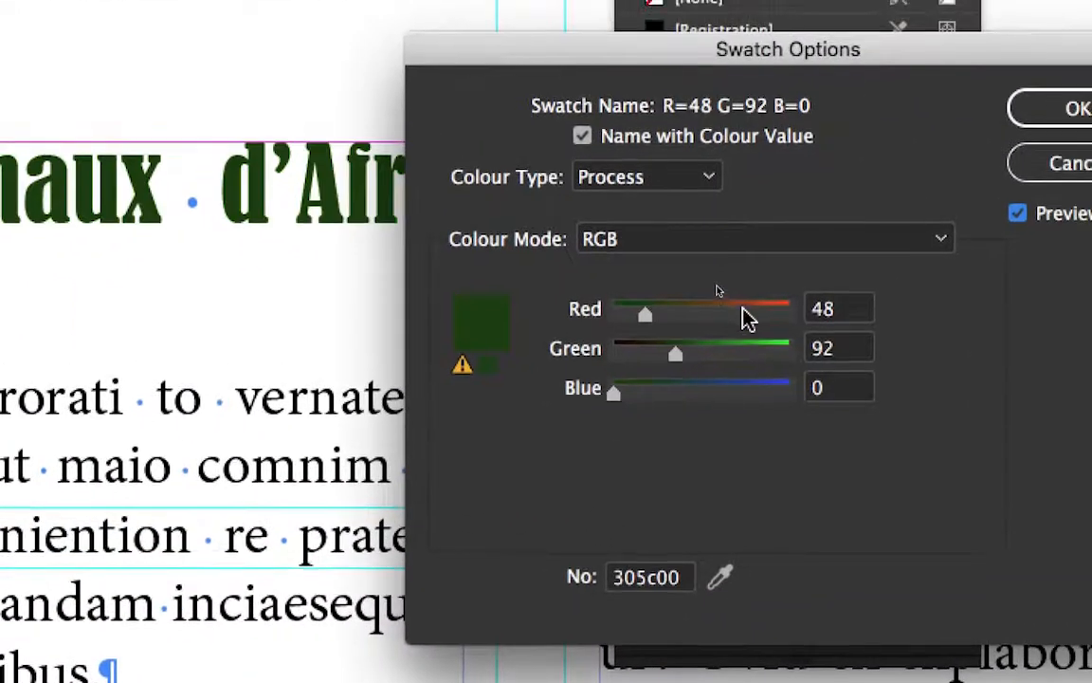
left_click(790, 289)
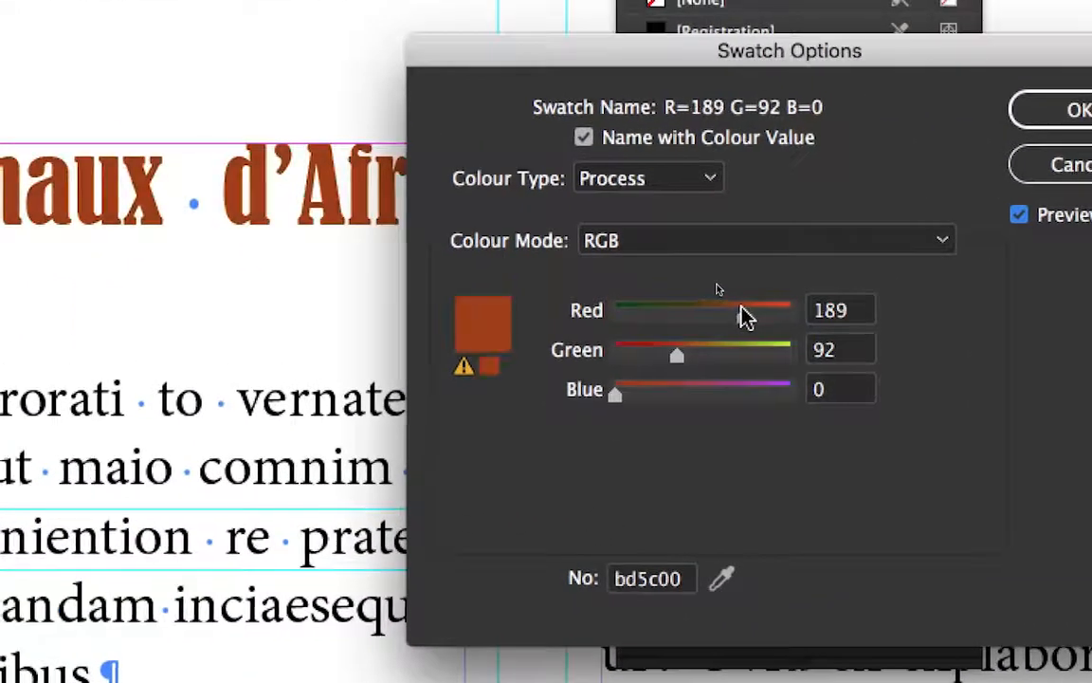
left_click(658, 310)
left_click(737, 350)
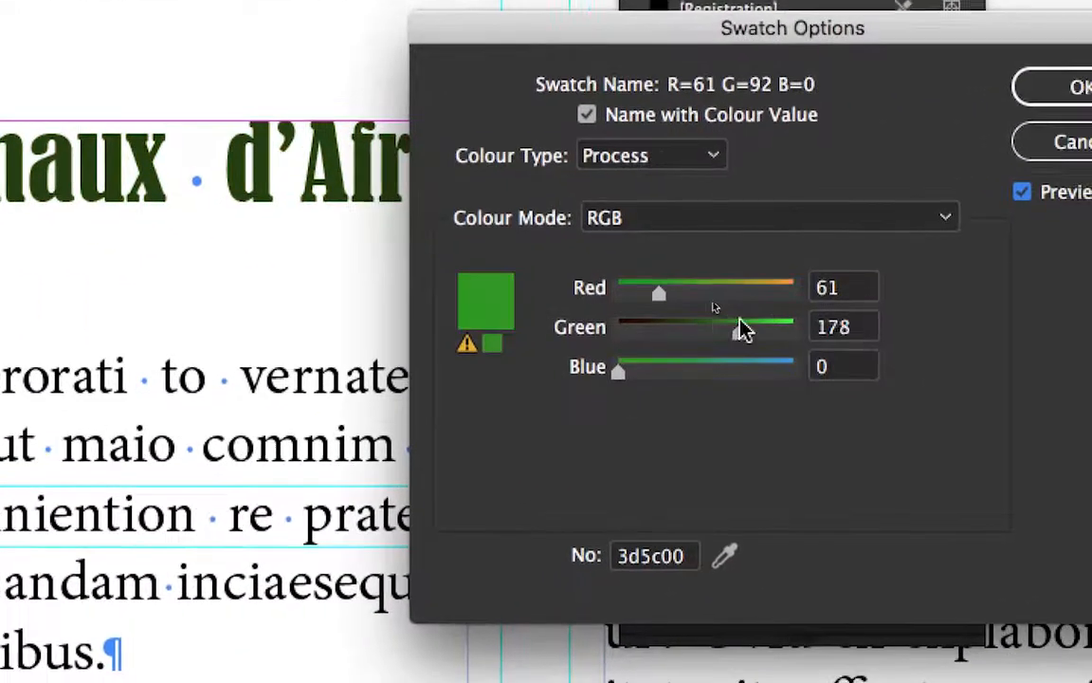
left_click(746, 370)
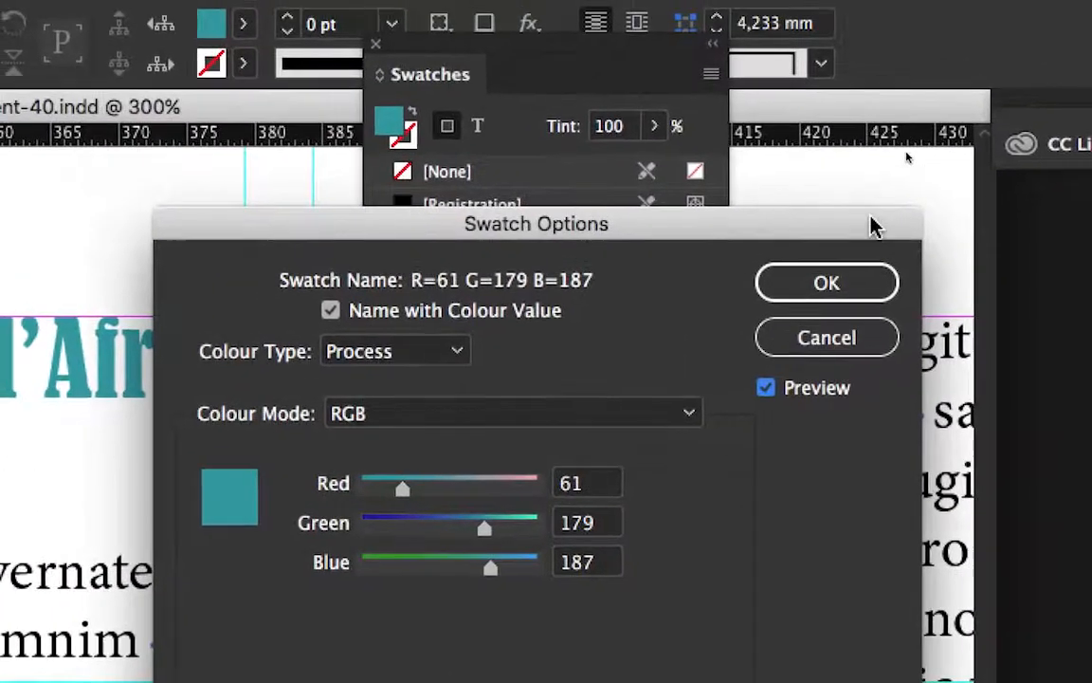
Step: Move the Swatch Options dialog clear of the heading and redefine the swatch as Red 146, Green 135, Blue 153
left_click_drag(875, 225, 1087, 273)
left_click_drag(901, 275, 1038, 251)
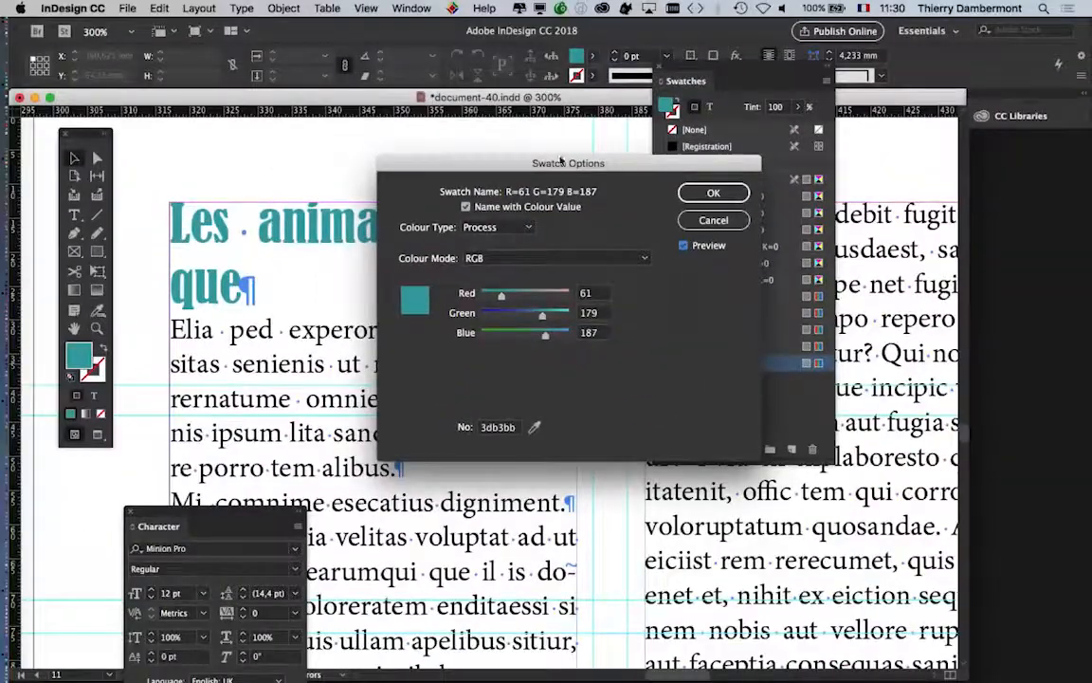
left_click_drag(560, 161, 882, 156)
left_click_drag(823, 290, 853, 308)
left_click_drag(860, 288, 827, 294)
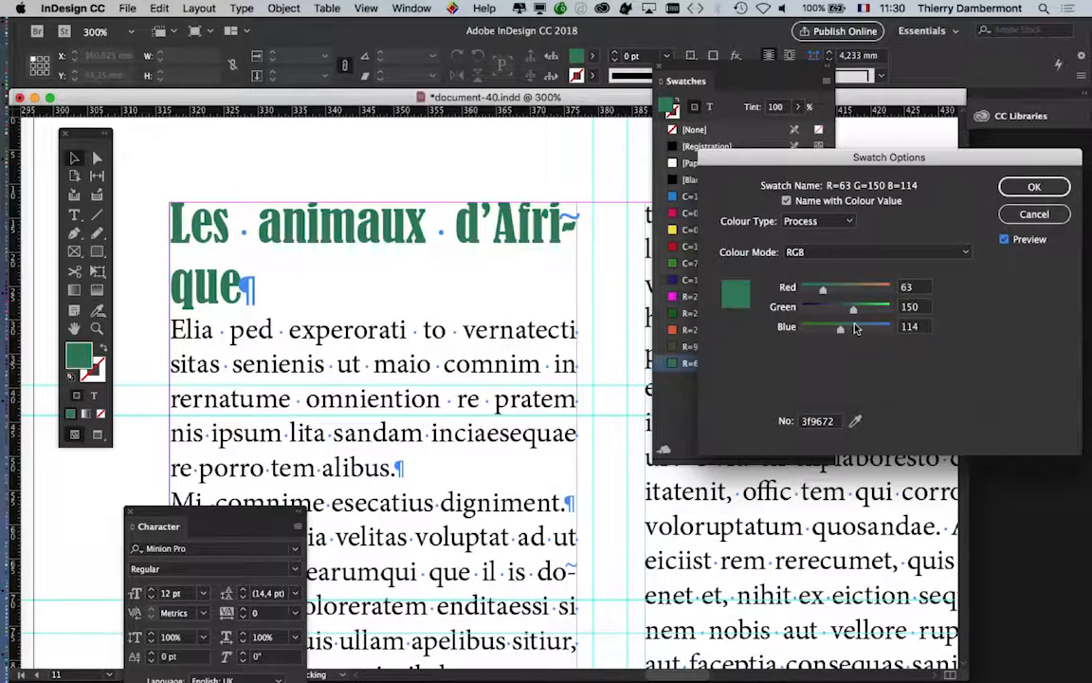
left_click(856, 286)
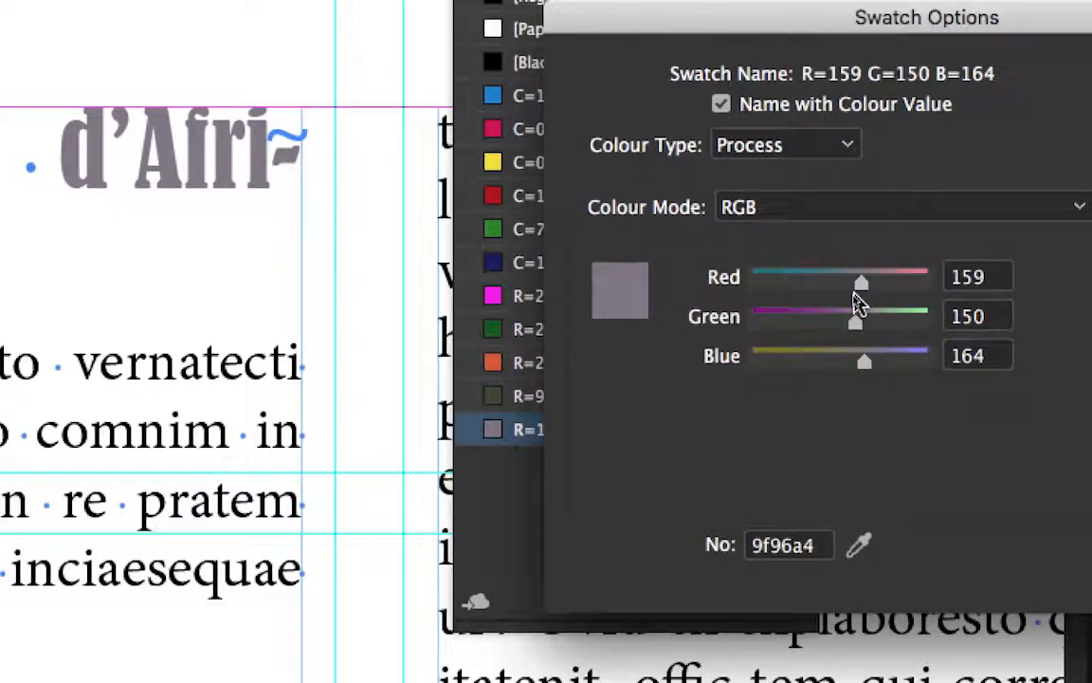
mouse_move(860, 284)
left_mouse_down()
mouse_move(827, 290)
mouse_move(889, 291)
mouse_move(806, 290)
mouse_move(907, 290)
mouse_move(849, 290)
left_mouse_up()
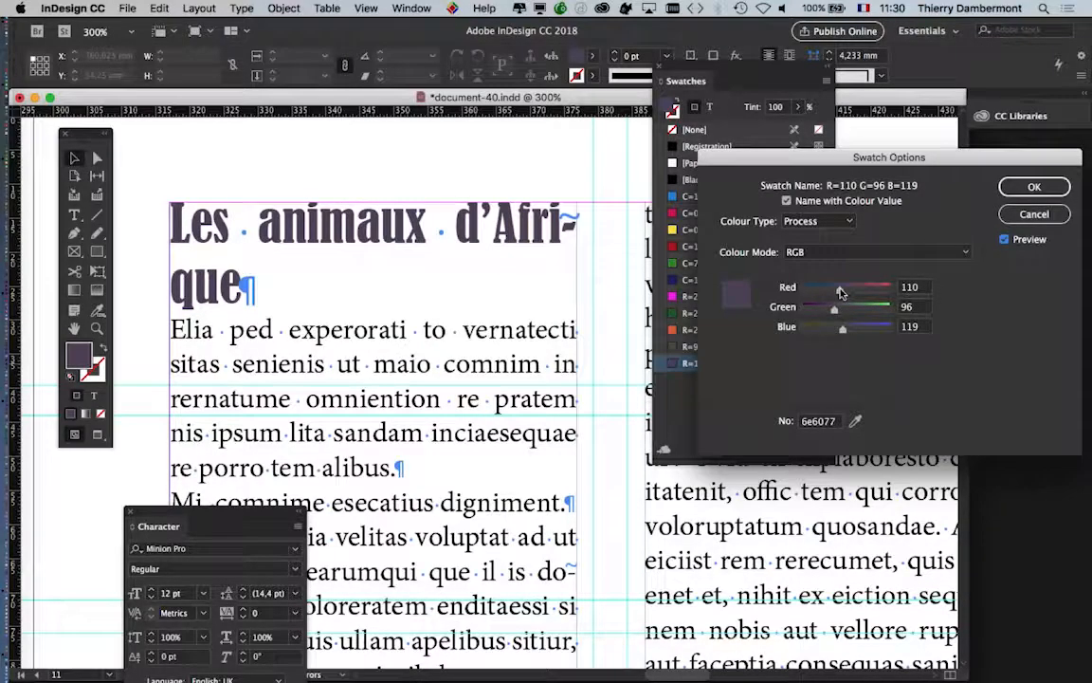
left_click_drag(853, 292, 853, 292)
left_click(1031, 186)
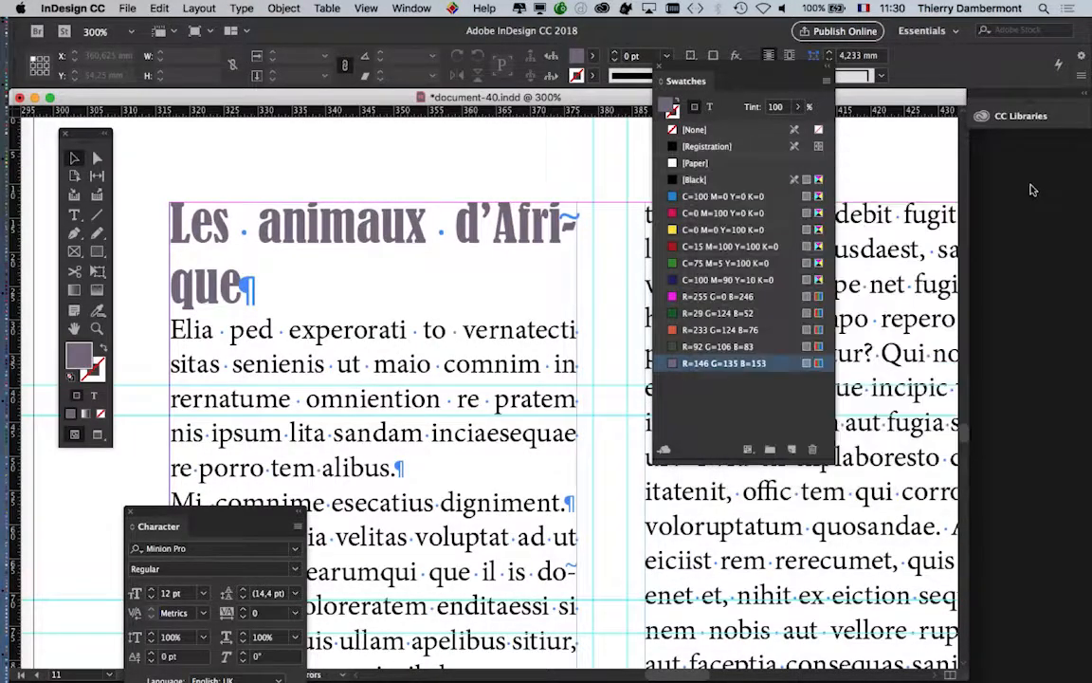
Step: Place the text cursor inside the heading "Les animaux d'Afrique" with the Type tool, with the page at 150%
scroll(519, 325, "down", 1)
scroll(518, 325, "down", 1)
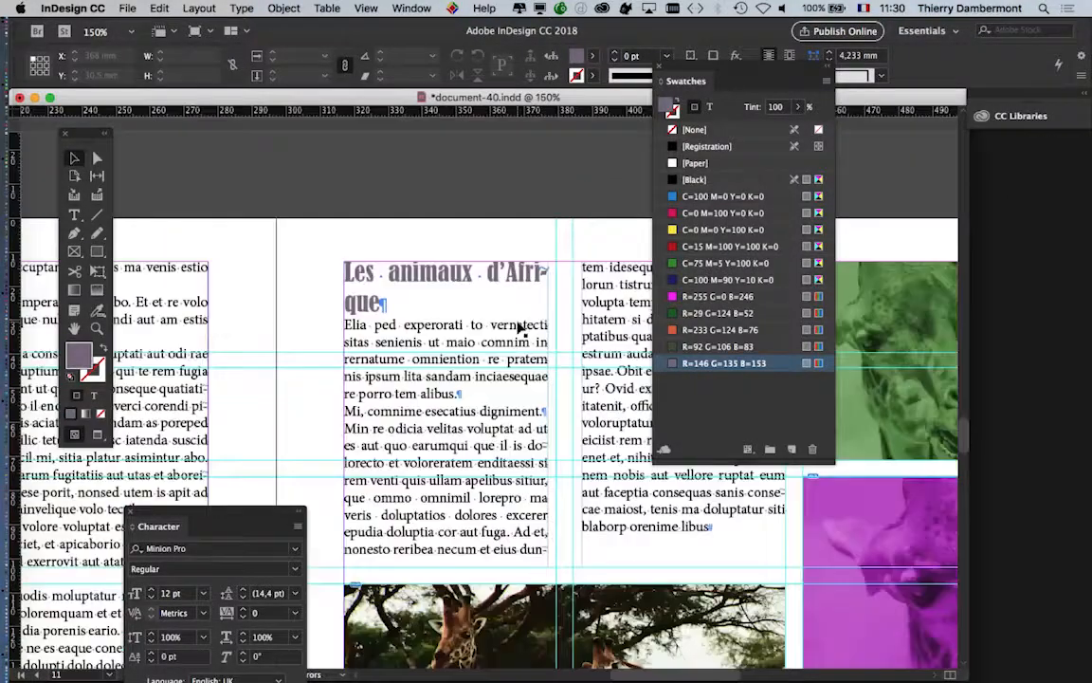
left_click_drag(433, 357, 313, 296)
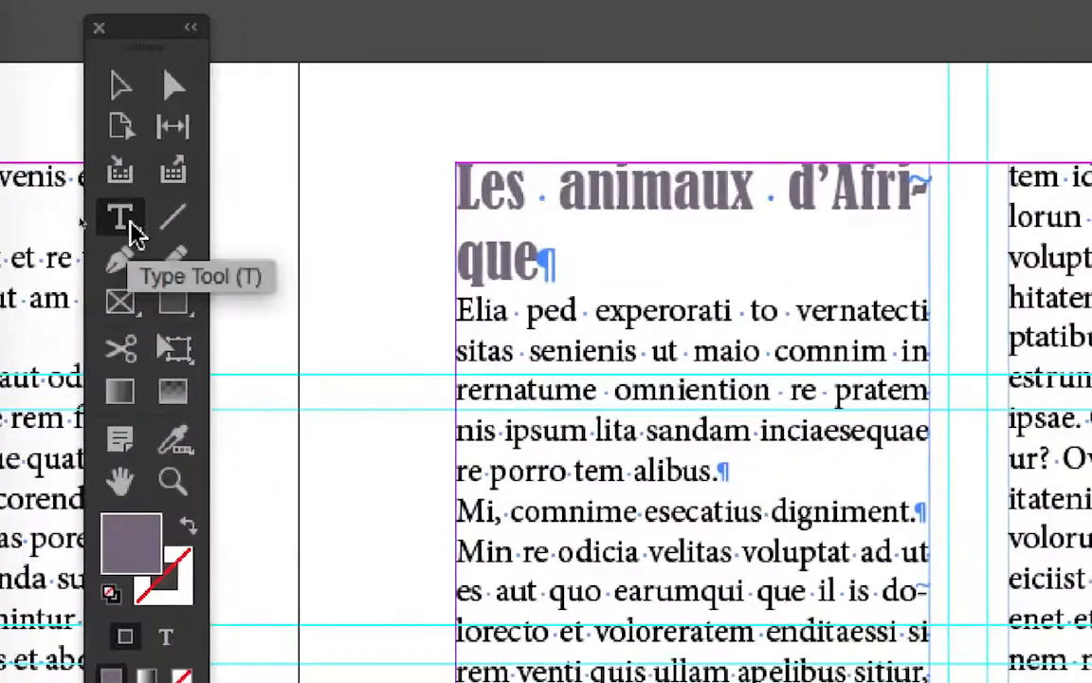
left_click(134, 231)
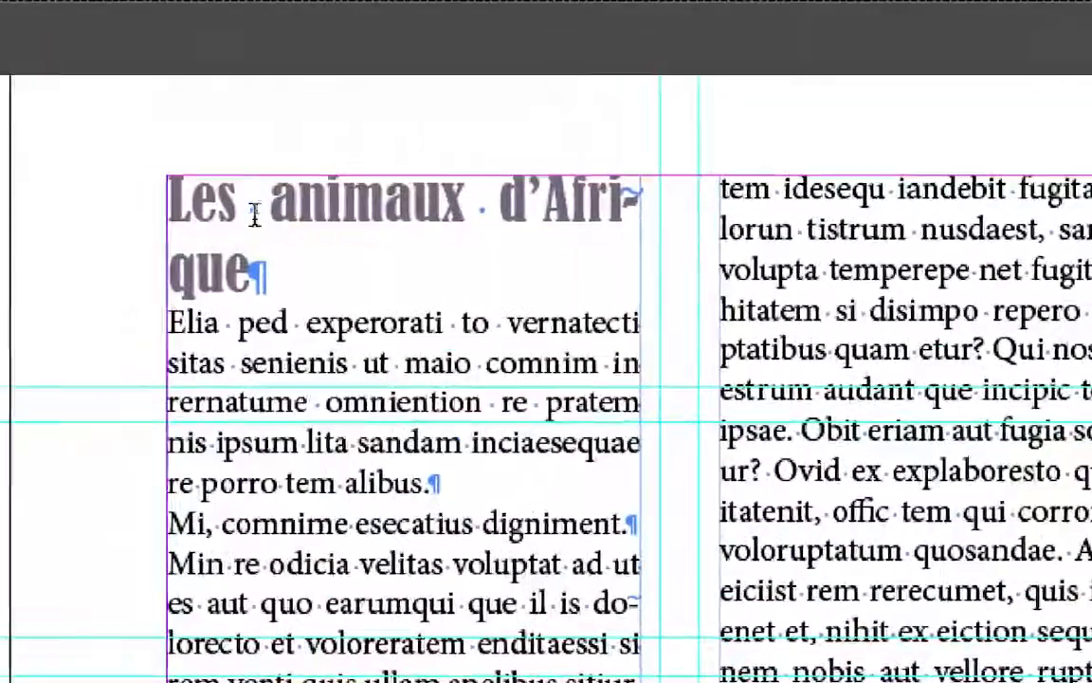
left_click(253, 210)
left_click_drag(174, 202, 263, 267)
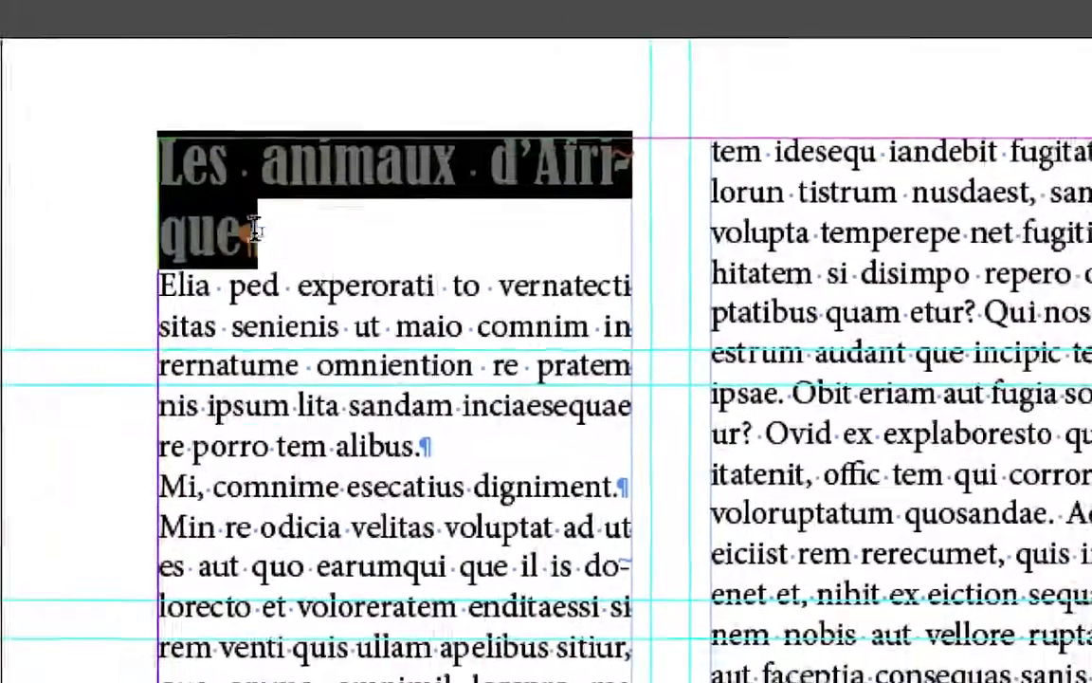
left_click(370, 163)
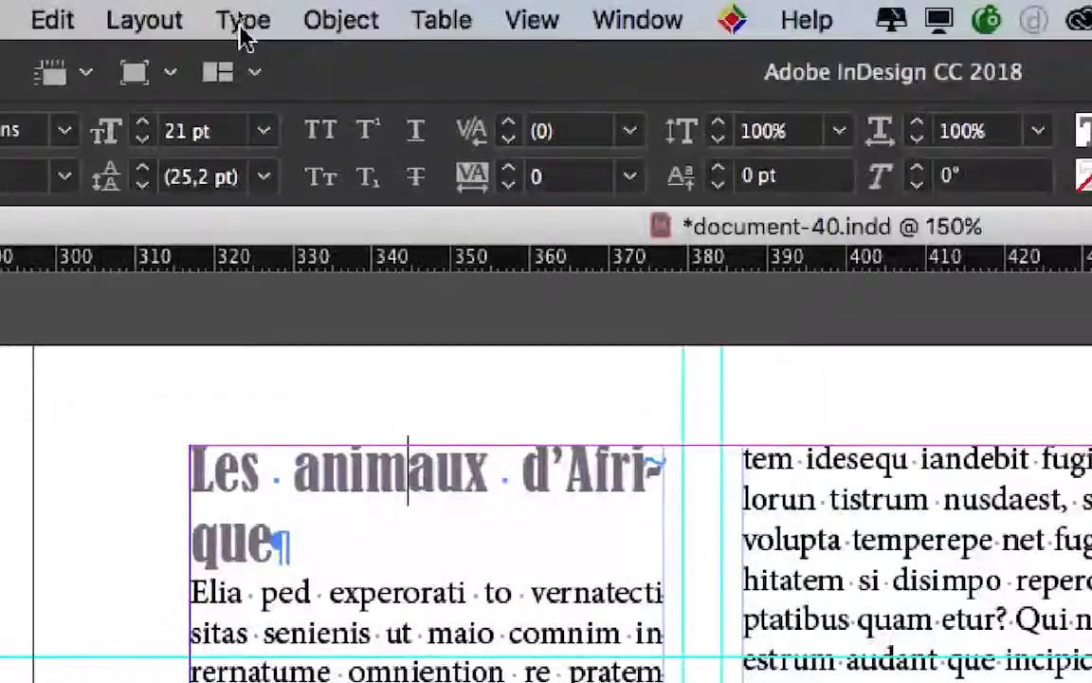
Step: Show the Paragraph panel just below the heading and set the heading's space after to 4 mm
left_click(240, 28)
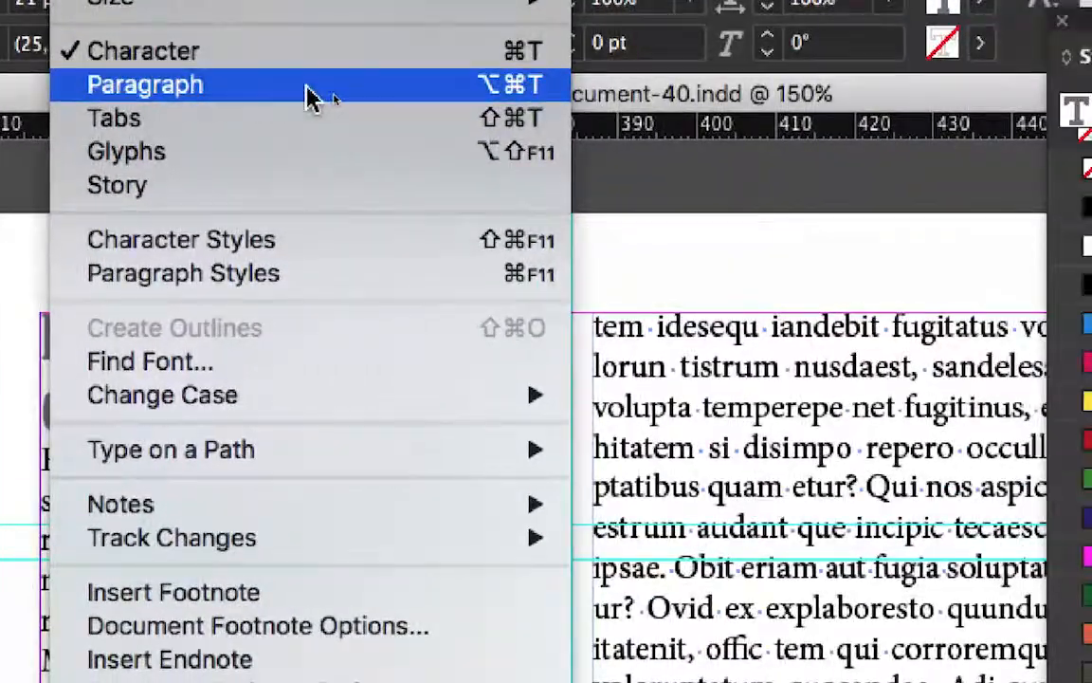
left_click(313, 98)
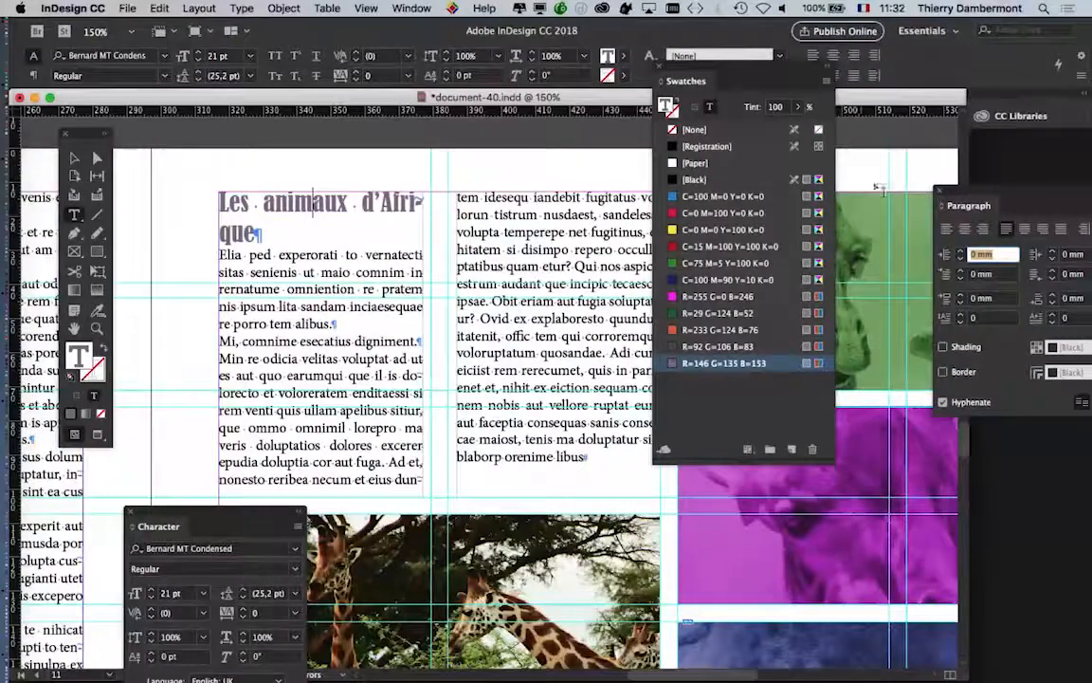
left_click_drag(960, 195, 355, 246)
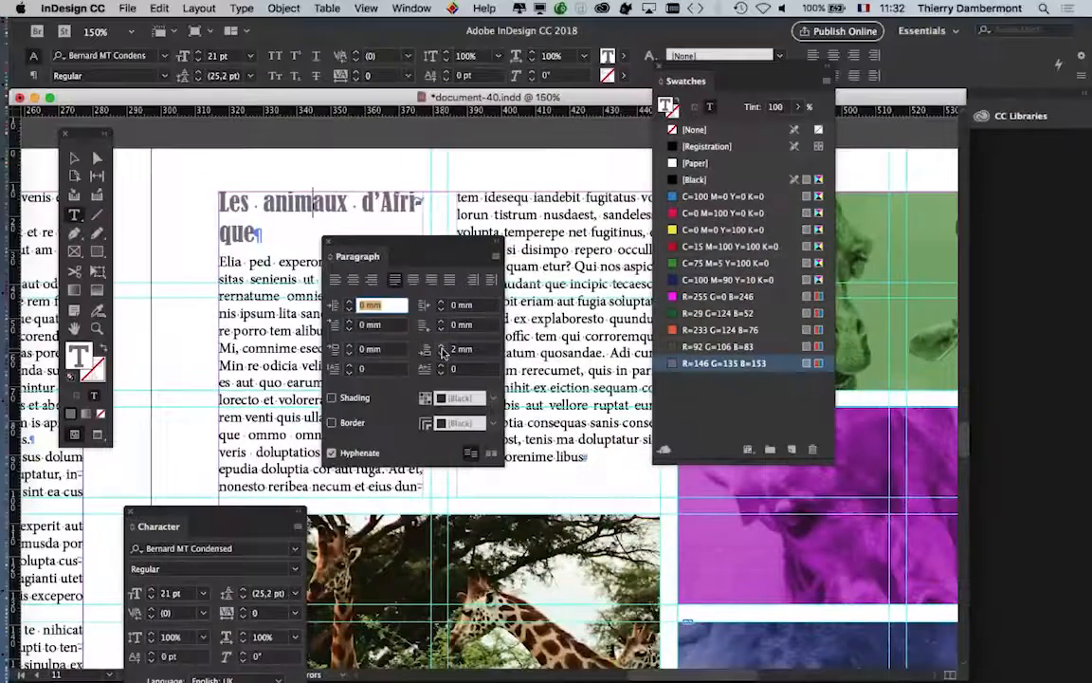
left_click(442, 349)
left_click(442, 348)
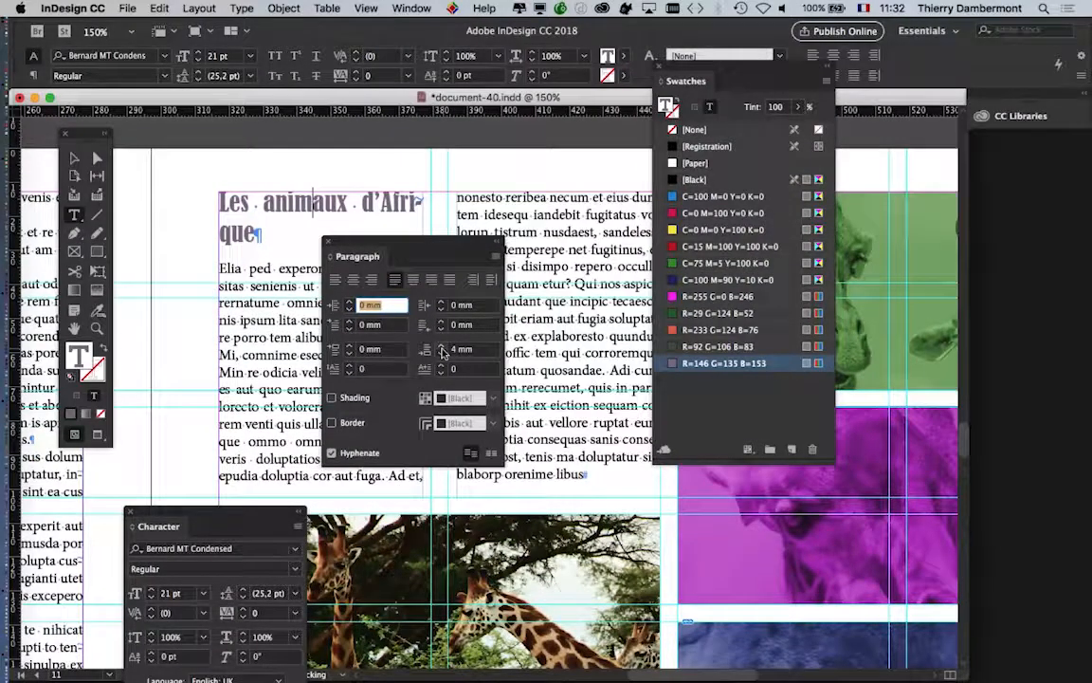
left_click_drag(423, 249, 553, 222)
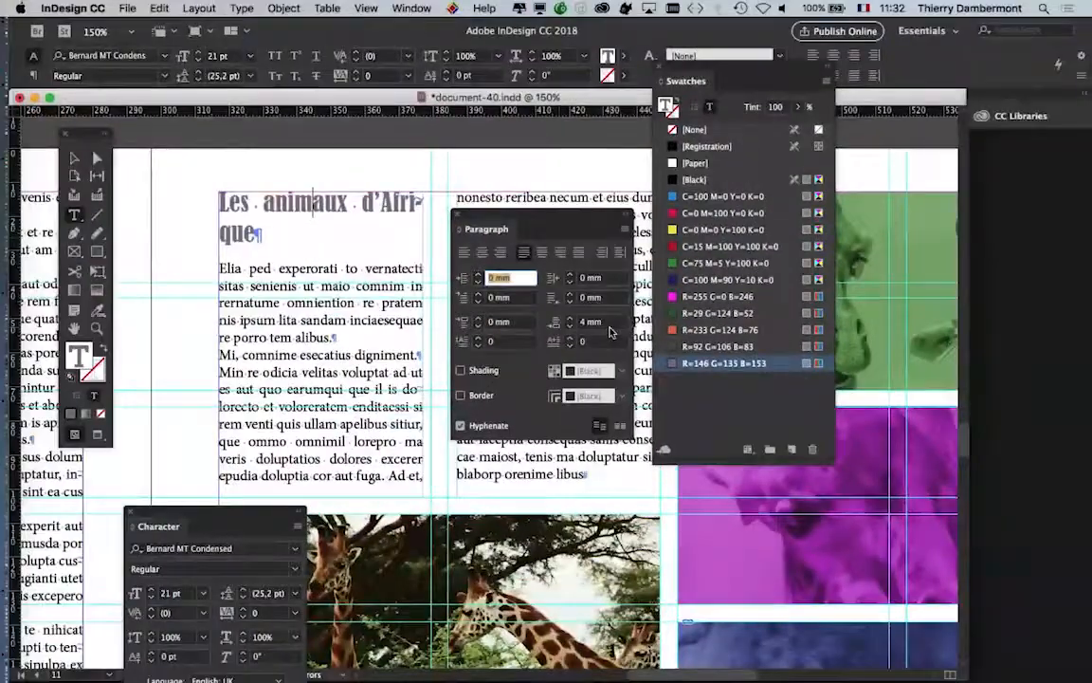
left_click_drag(562, 225, 414, 251)
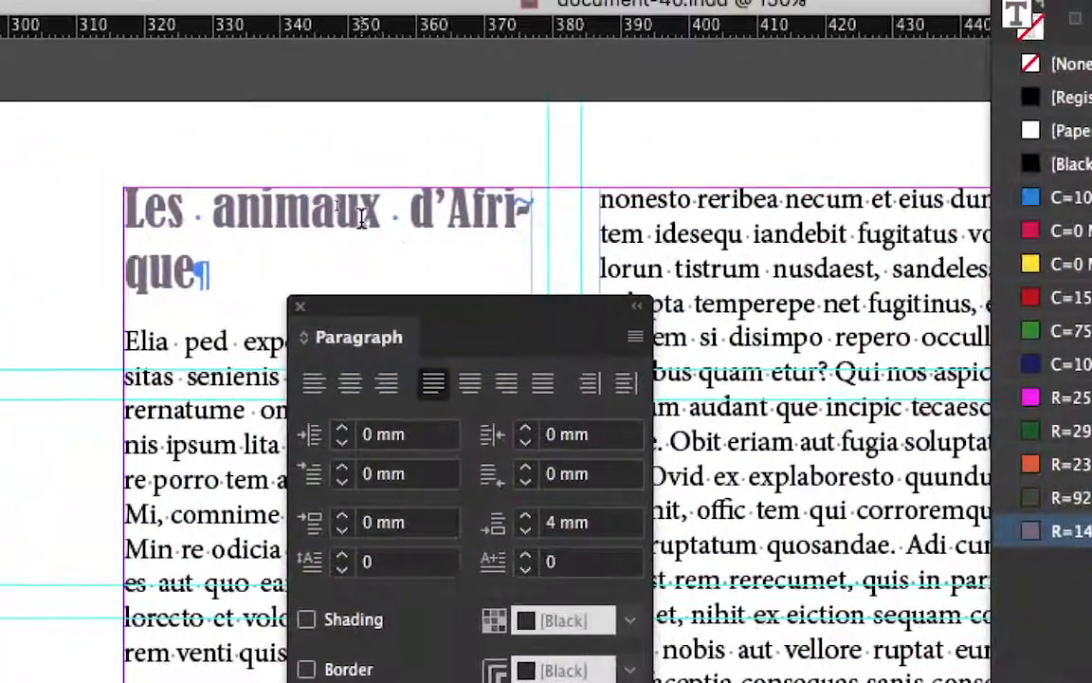
Step: Open the Span Columns settings for the heading paragraph, move the dialog off the heading and turn on its preview
left_click(259, 154)
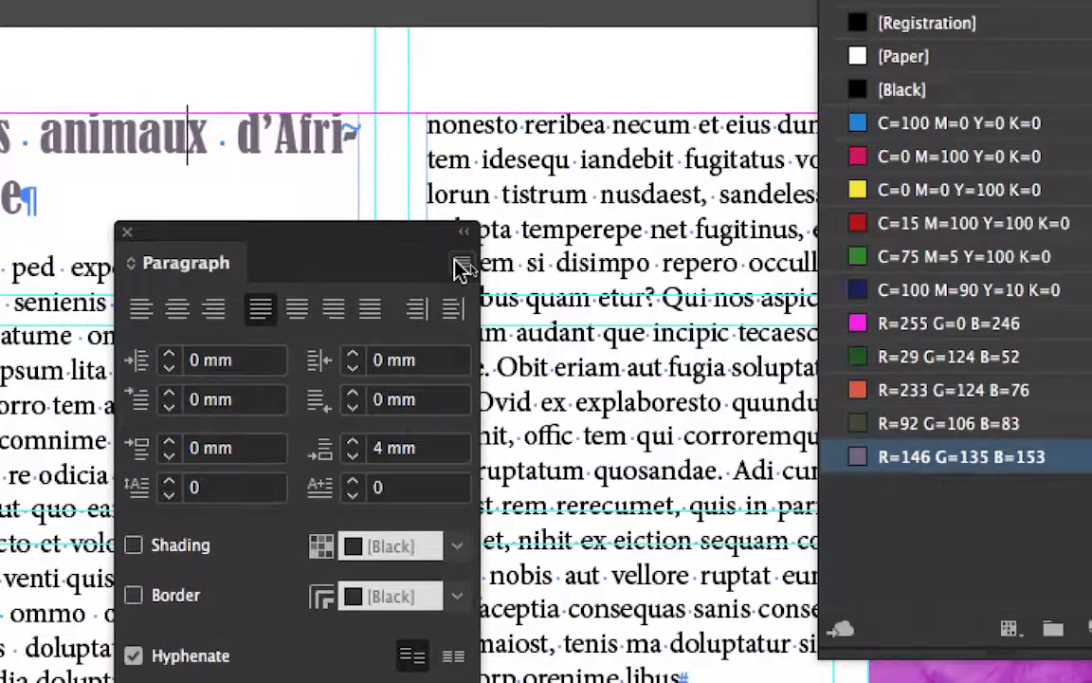
left_click(462, 267)
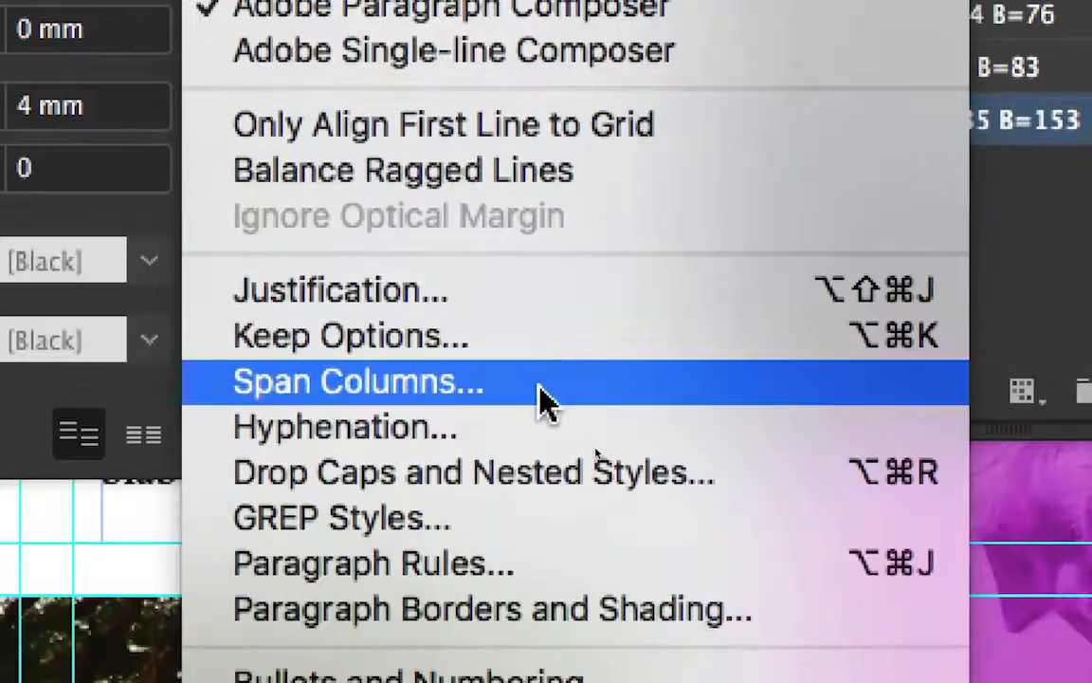
left_click(541, 389)
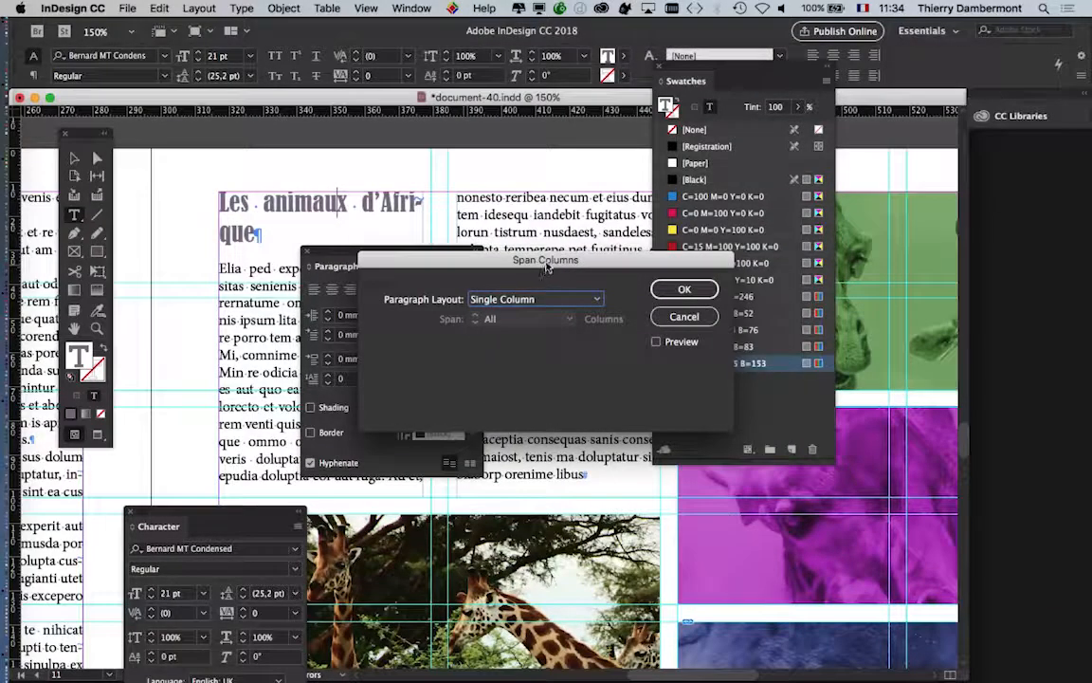
left_click_drag(546, 268, 313, 280)
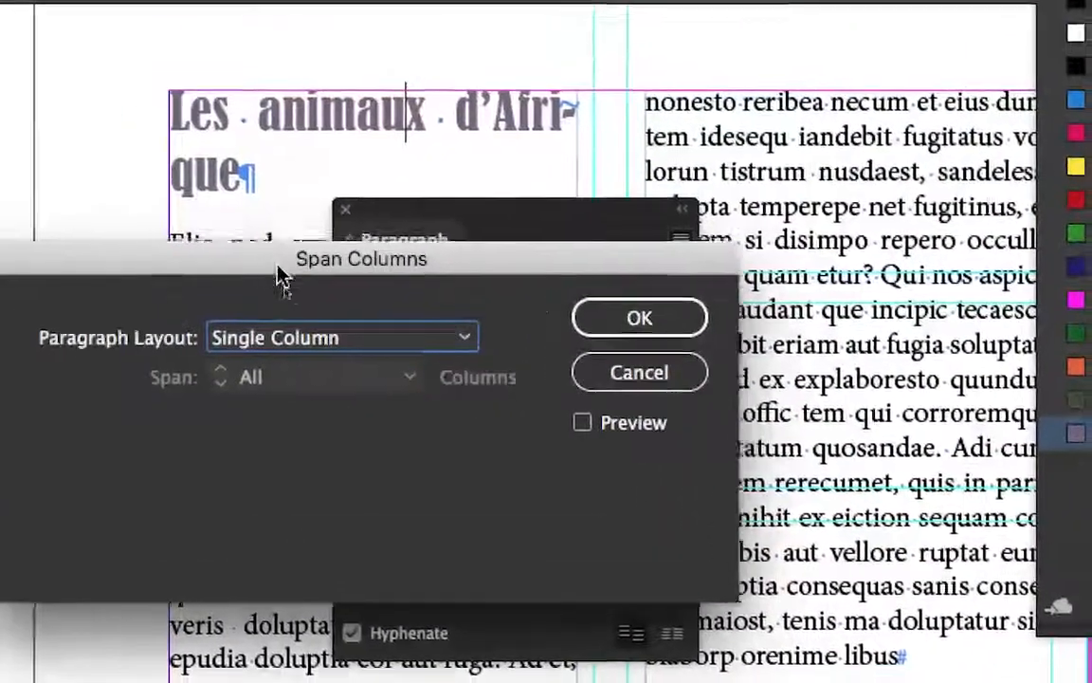
left_click_drag(274, 273, 318, 299)
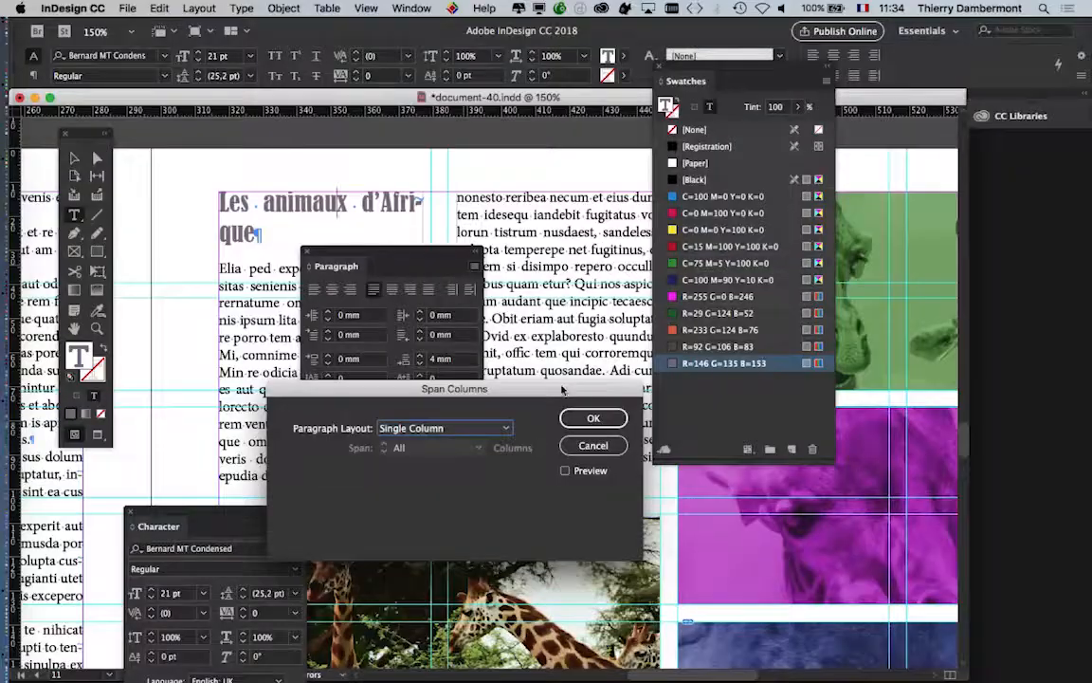
left_click_drag(562, 389, 750, 183)
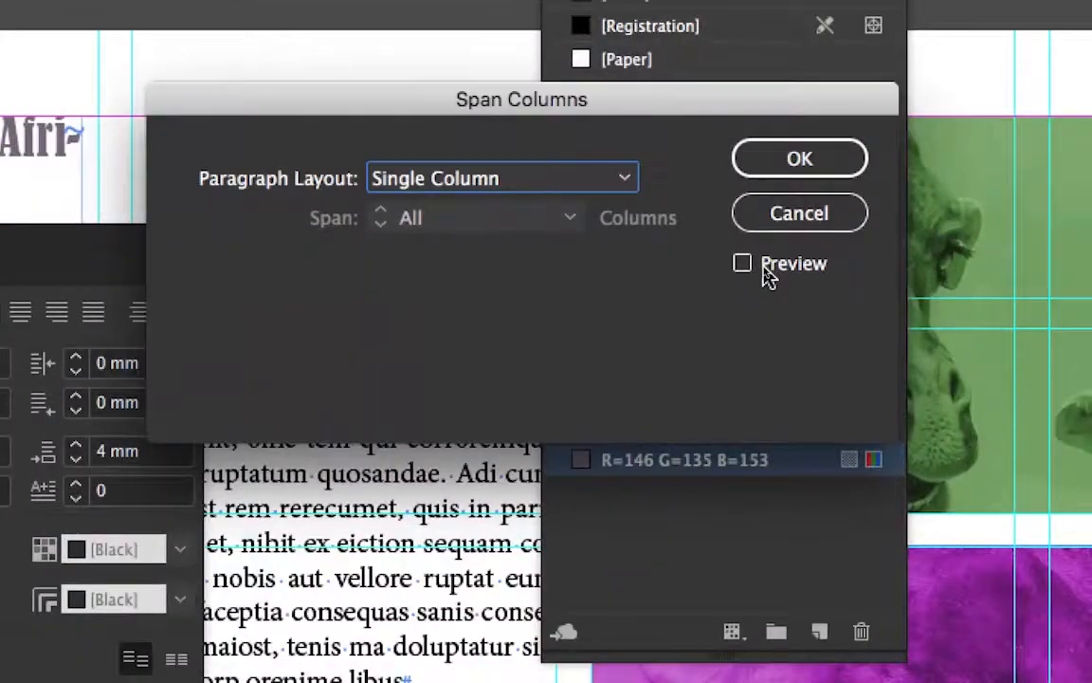
left_click(766, 270)
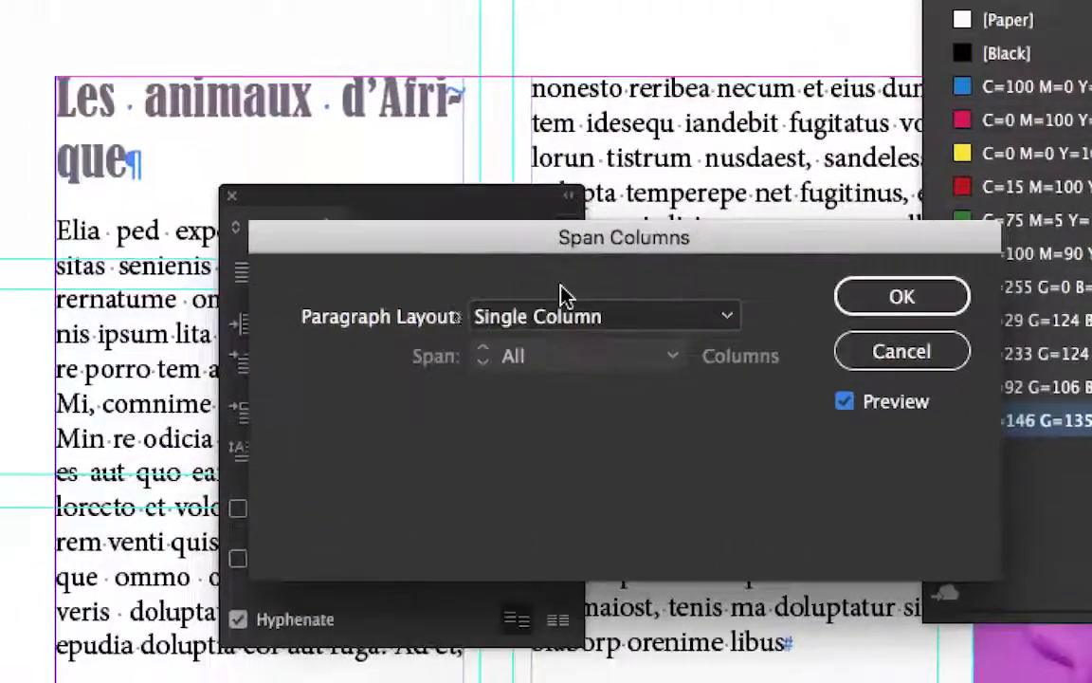
Step: Make the heading span all columns of the text frame and select its whole line of text
left_click(490, 237)
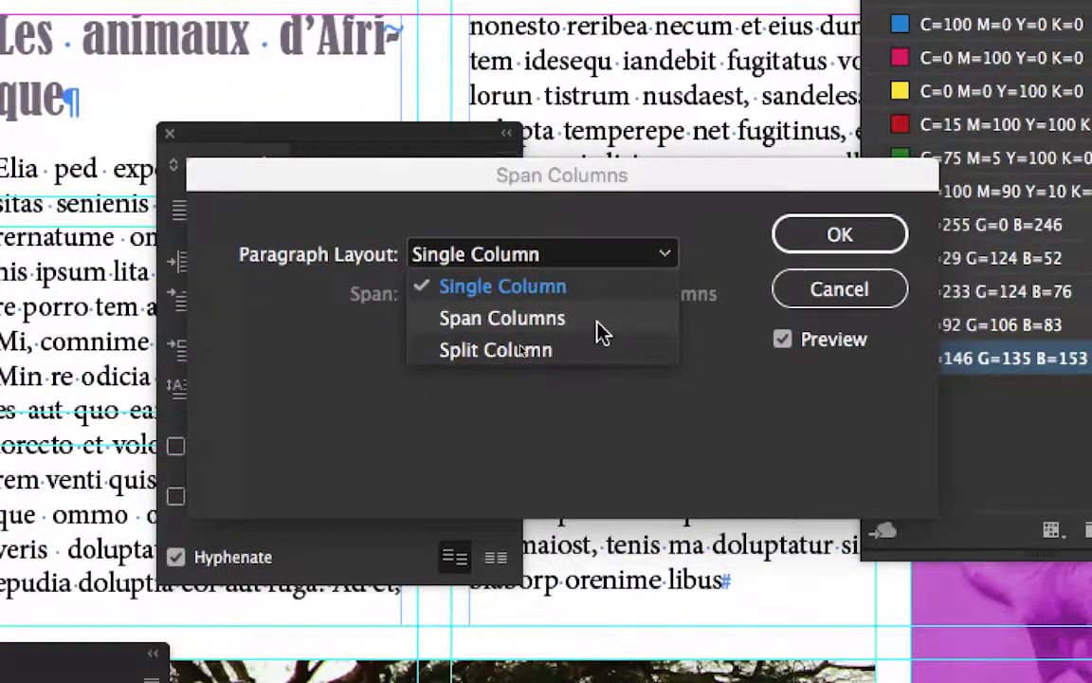
left_click(602, 332)
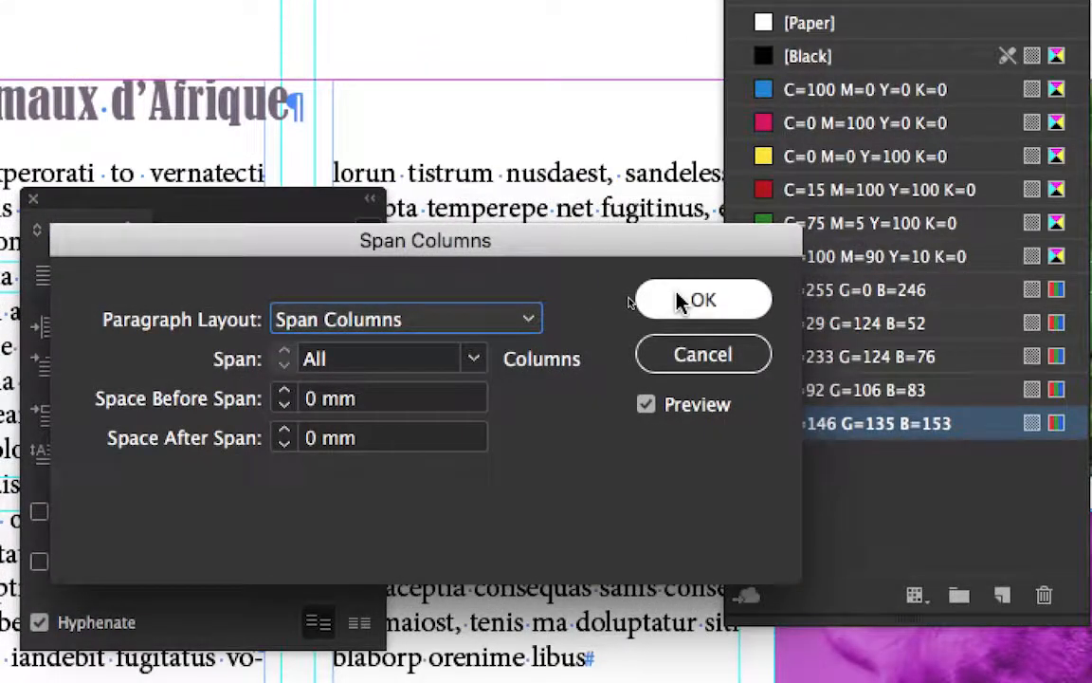
left_click(677, 302)
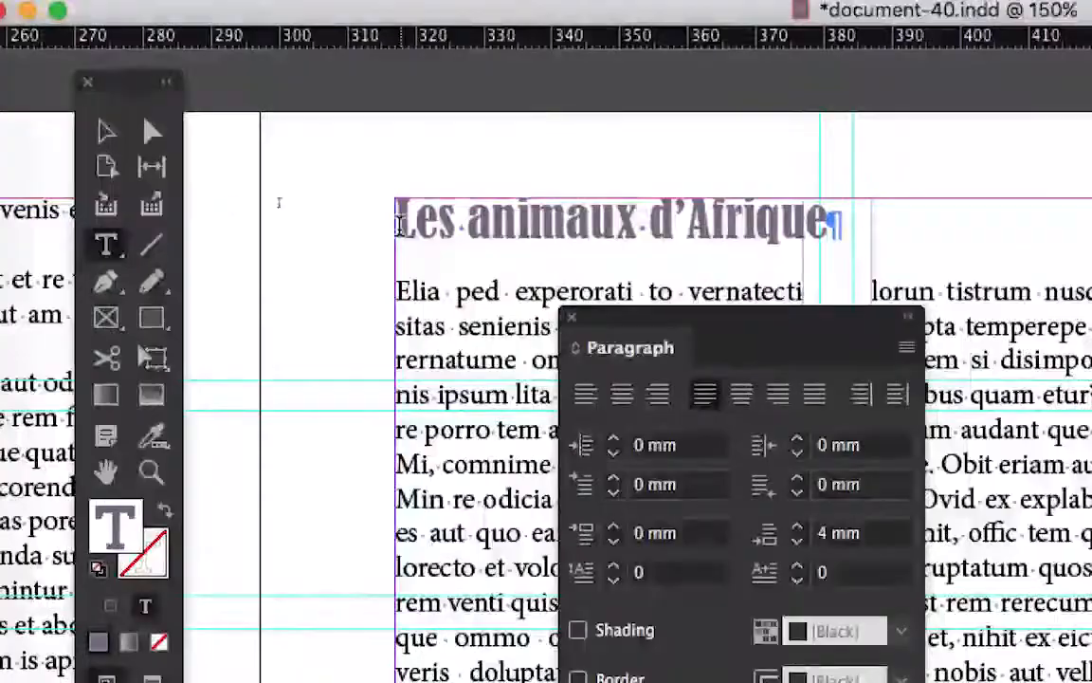
left_click_drag(398, 225, 849, 223)
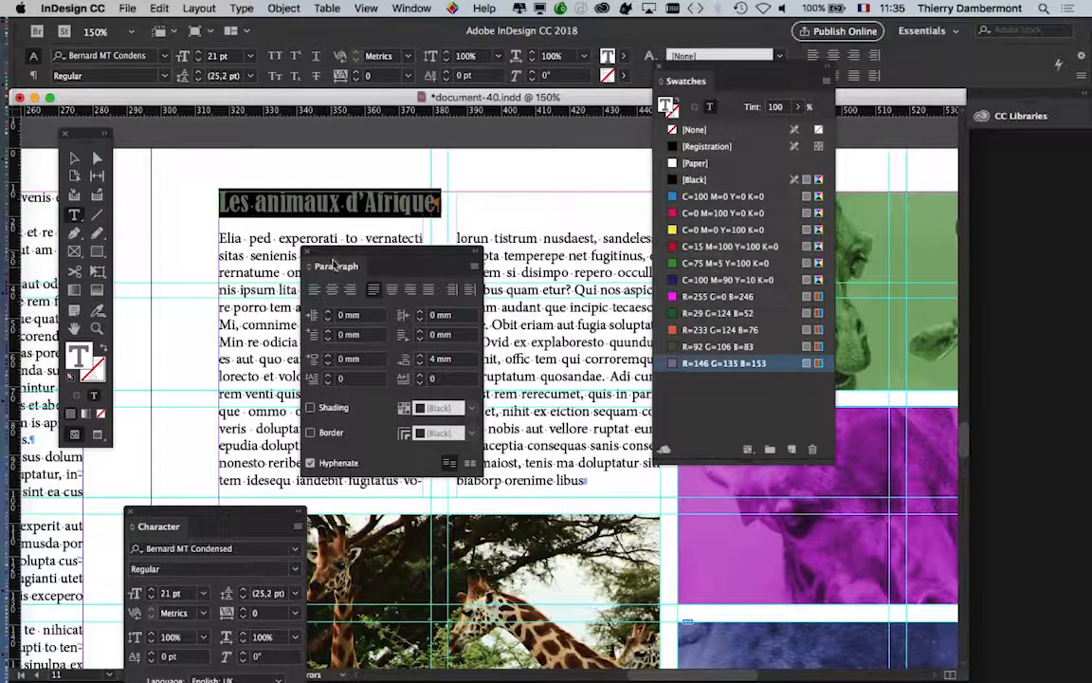
Step: Rearrange the Paragraph, Swatches and Character panels around the selected heading and set its font size to 35 pt
left_click_drag(333, 266, 584, 444)
left_click_drag(706, 80, 804, 108)
left_click_drag(238, 515, 420, 268)
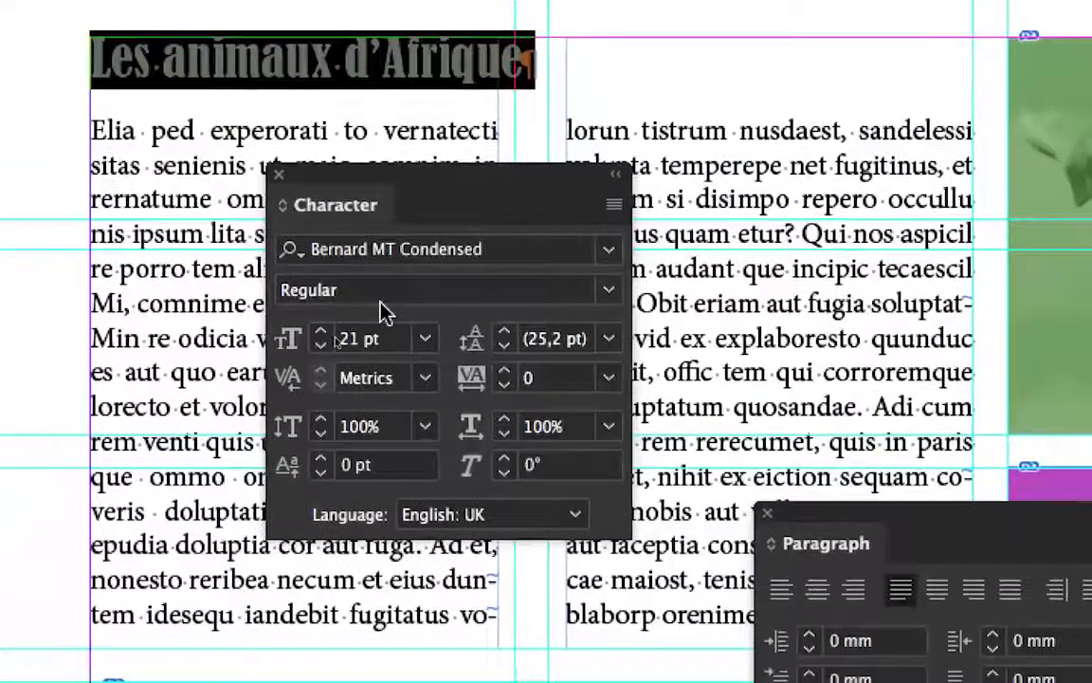
left_click(252, 418)
left_click(252, 418)
left_click(360, 316)
left_click(361, 317)
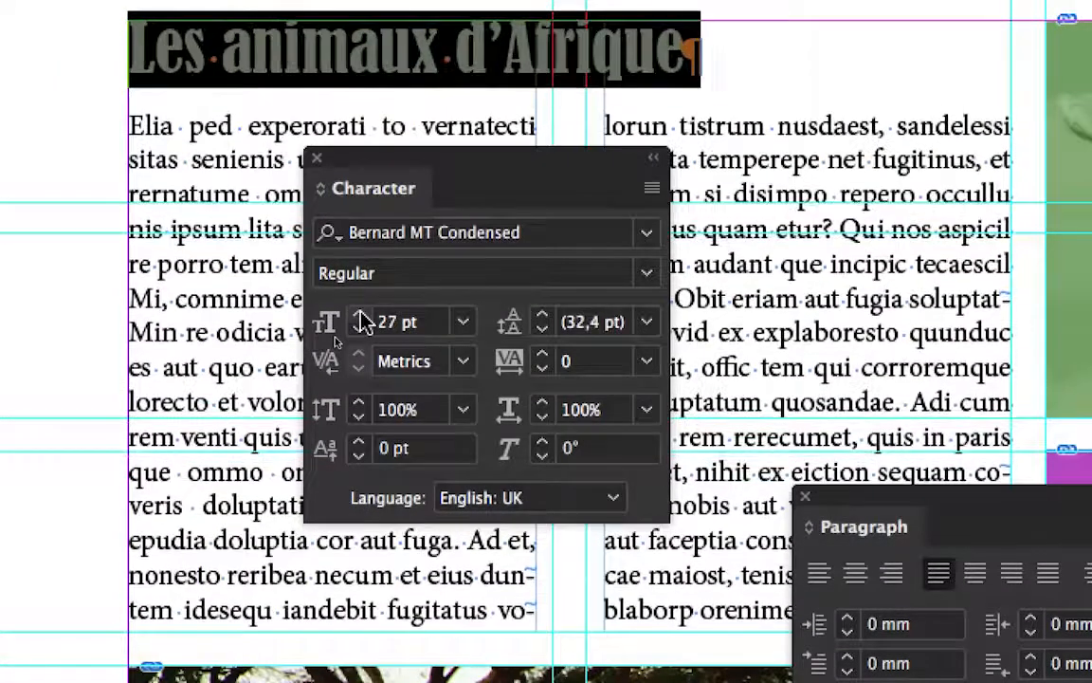
left_click(361, 317)
left_click(361, 317)
left_click(360, 316)
left_click(361, 317)
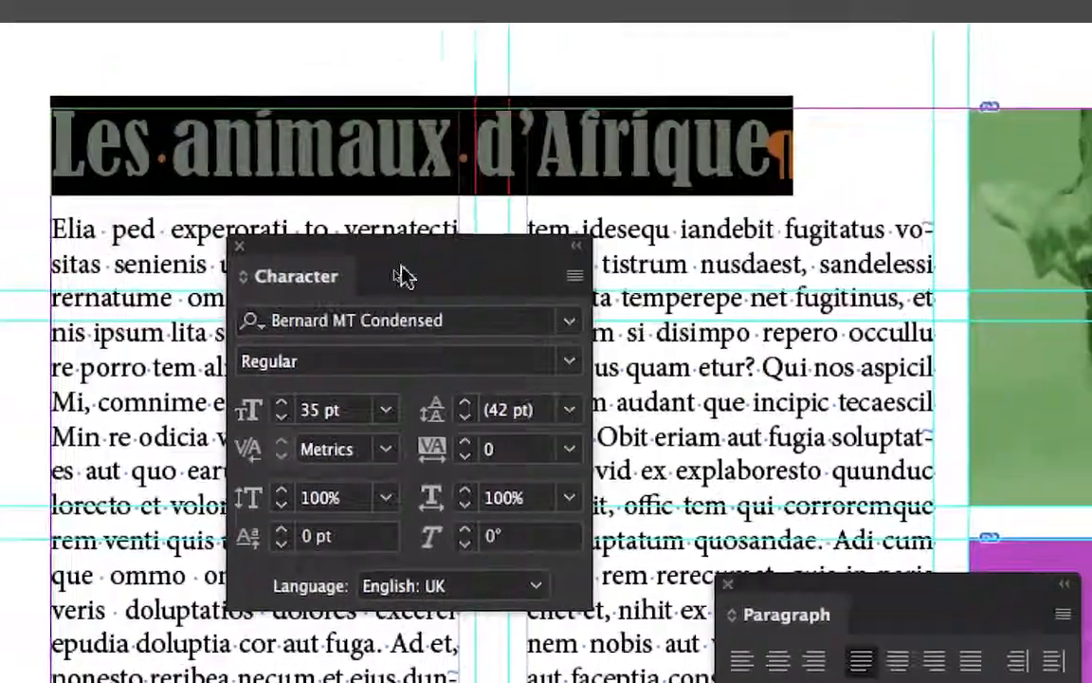
Step: Move the Character panel aside, bring the Paragraph panel just below the heading and centre-align the heading
left_click_drag(531, 154, 364, 358)
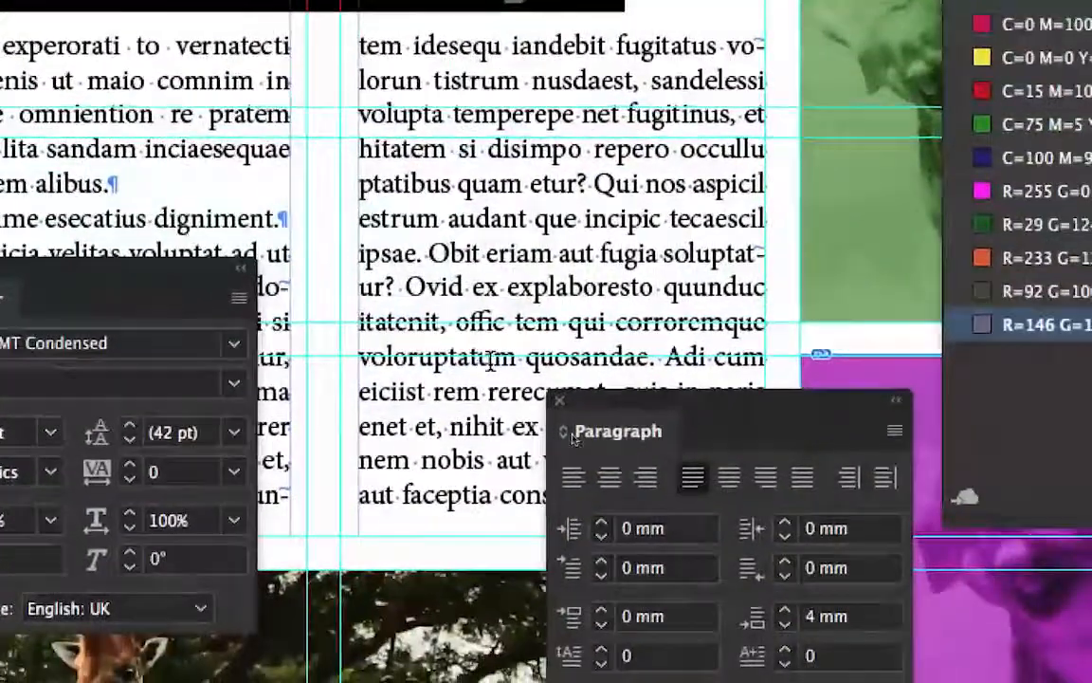
left_click_drag(838, 462, 550, 118)
left_click_drag(426, 256, 459, 246)
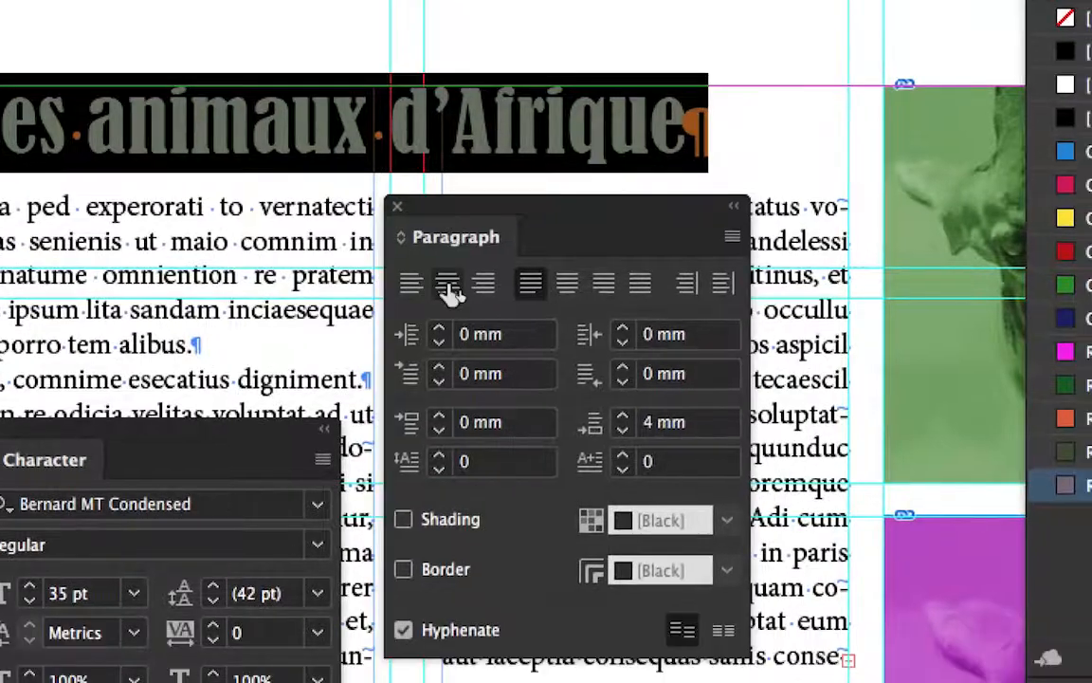
left_click(444, 342)
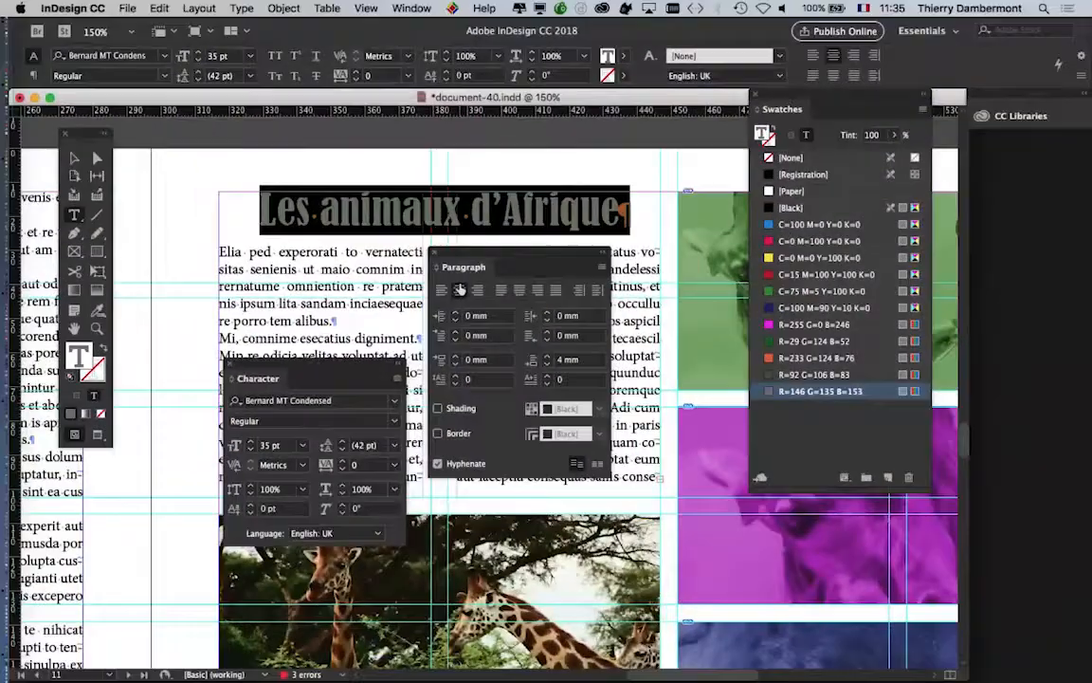
Step: Close the Paragraph and Character panels and deselect the heading text with the Selection tool
left_click(397, 214)
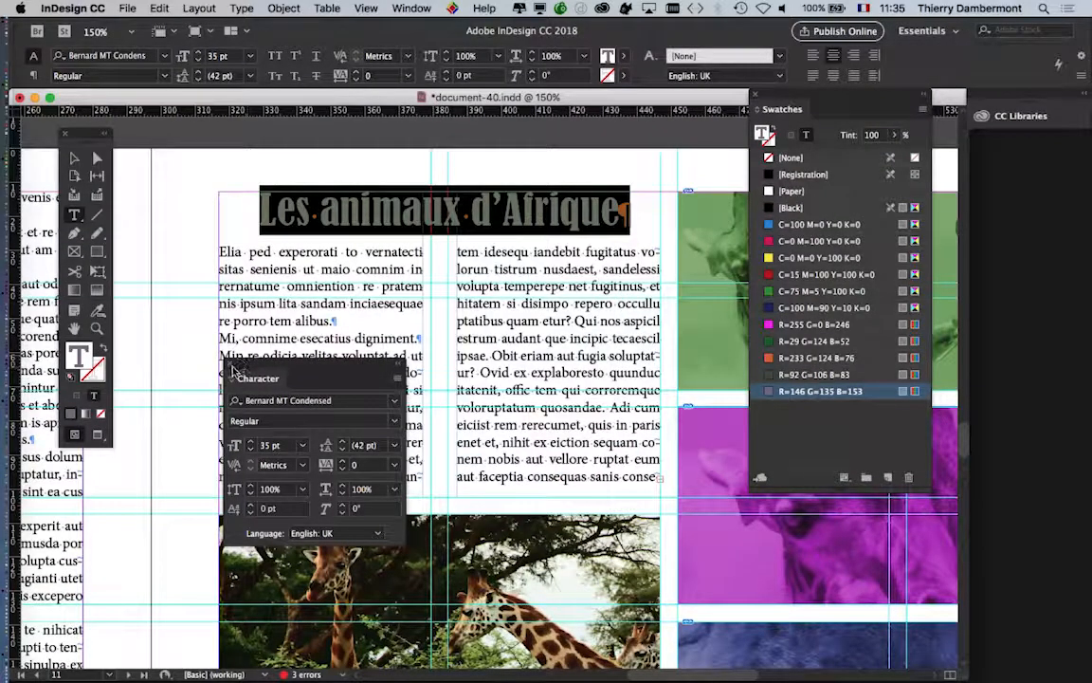
left_click(234, 369)
left_click(74, 158)
left_click(144, 214)
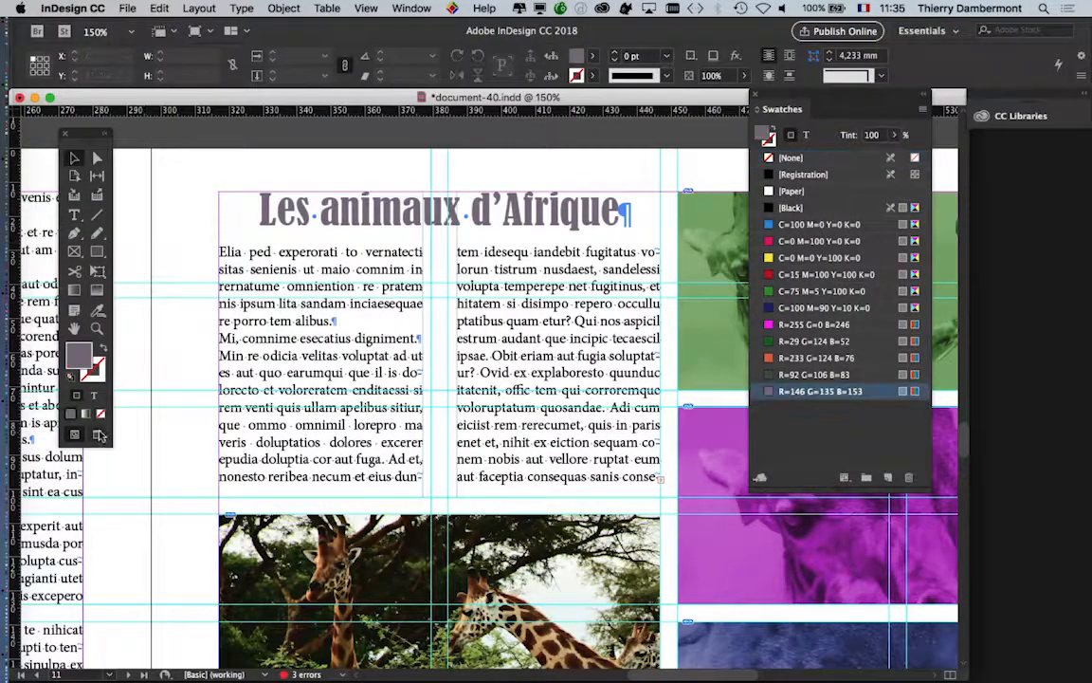
Step: Preview page 11 without guides at 100% and move the Swatches panel clear of the coloured giraffe images
left_click(98, 434)
scroll(196, 471, "down", 1)
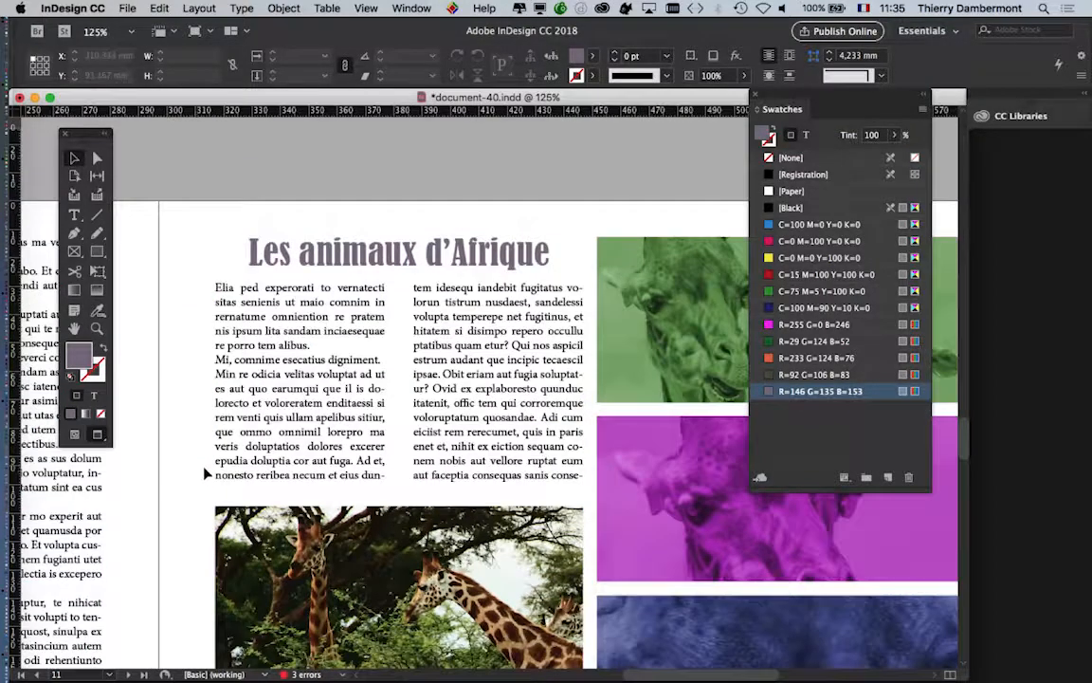
scroll(927, 586, "down", 1)
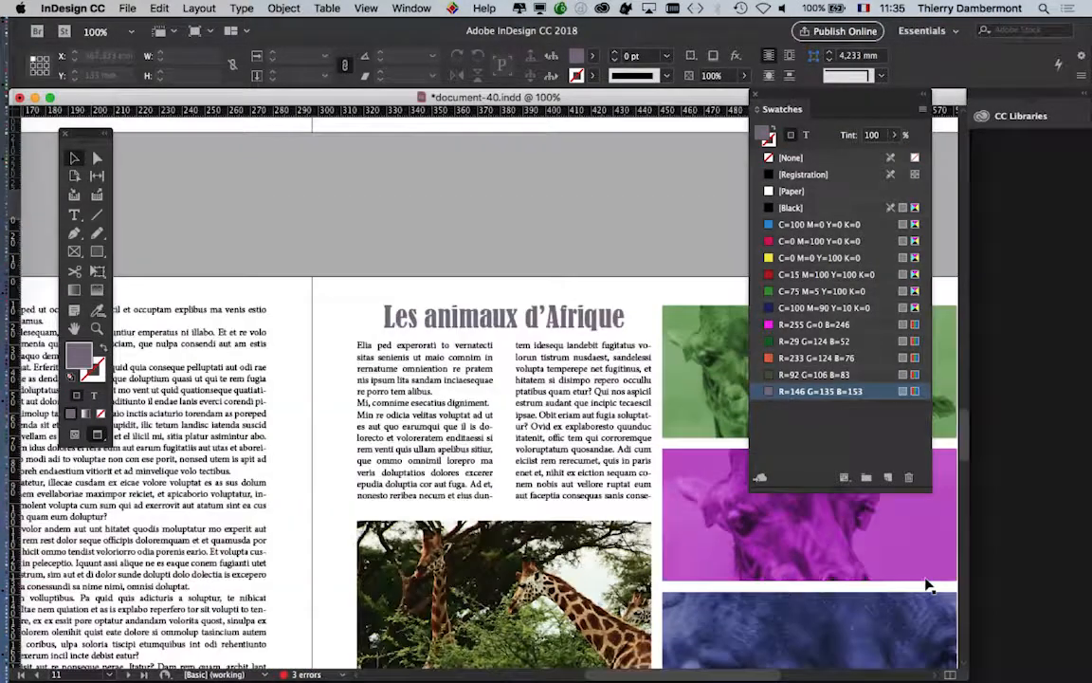
scroll(600, 470, "down", 5)
scroll(599, 469, "right", 5)
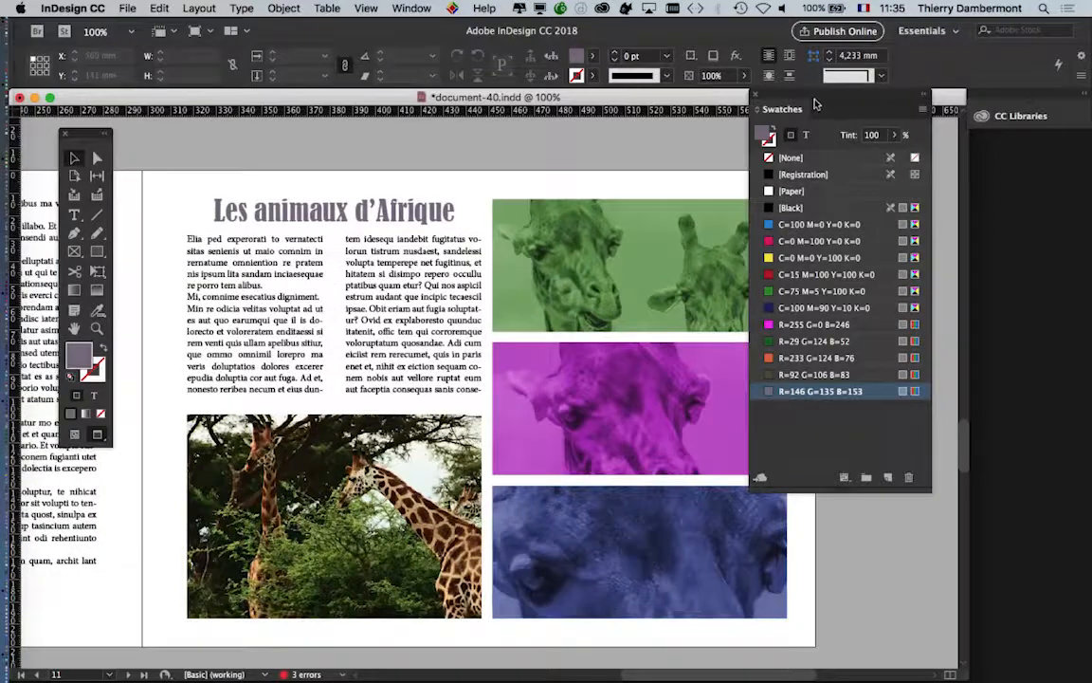
left_click_drag(809, 94, 1002, 186)
left_click_drag(657, 274, 736, 281)
scroll(641, 480, "left", 3)
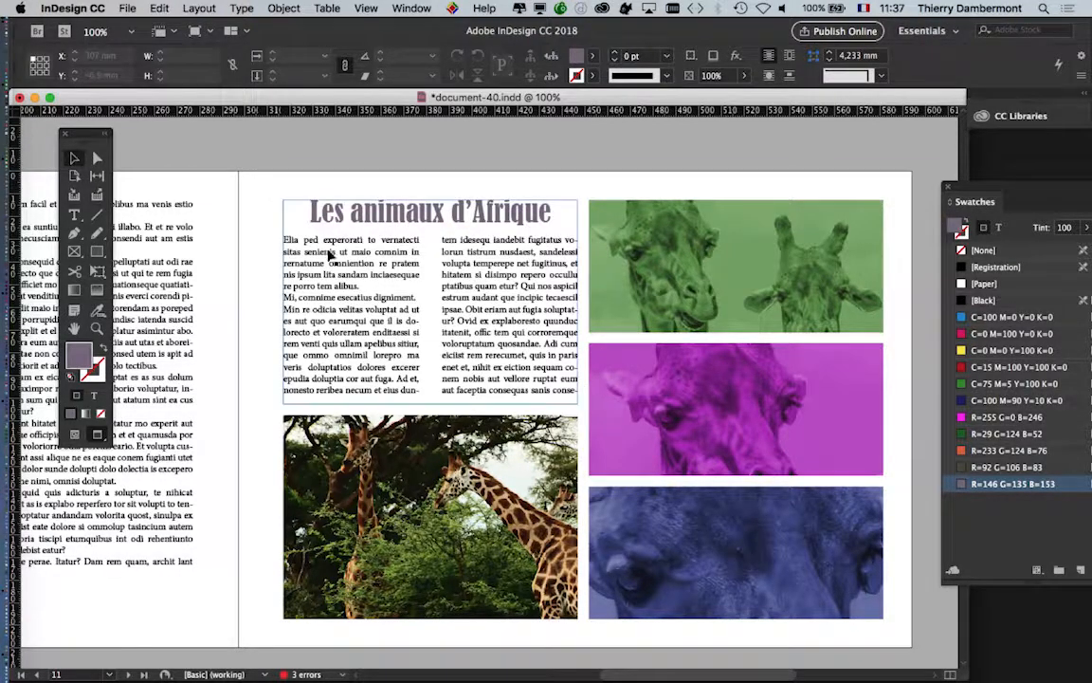
Step: With the page at 150% and the Type tool active, show the Character panel and move it clear of the heading
scroll(385, 240, "up", 1)
scroll(383, 240, "up", 1)
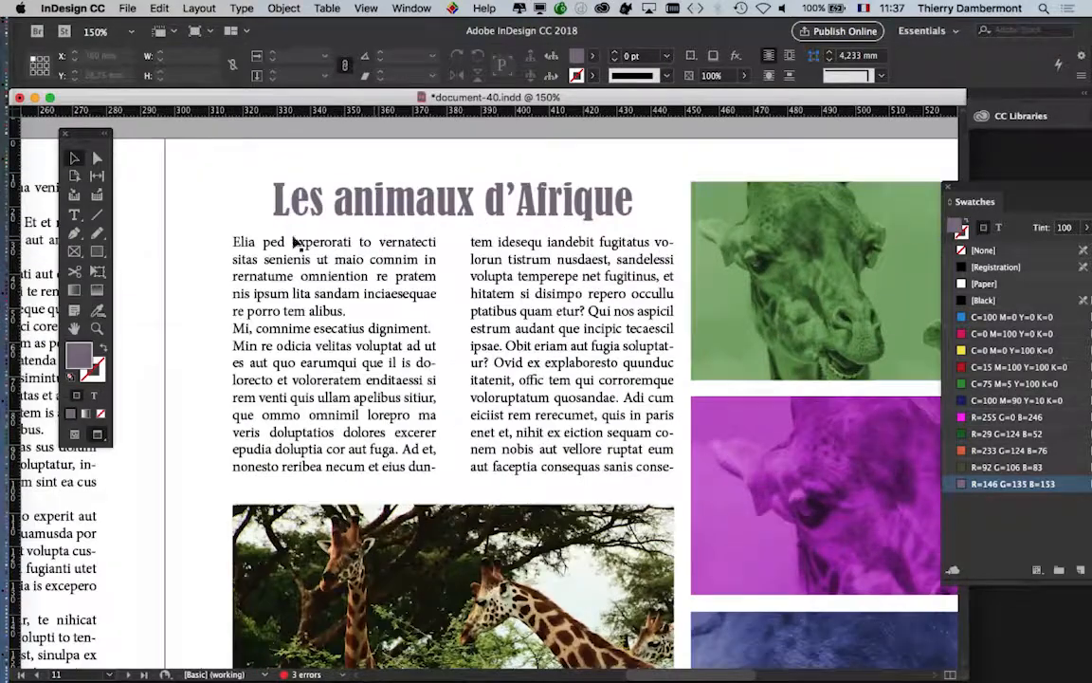
left_click(74, 214)
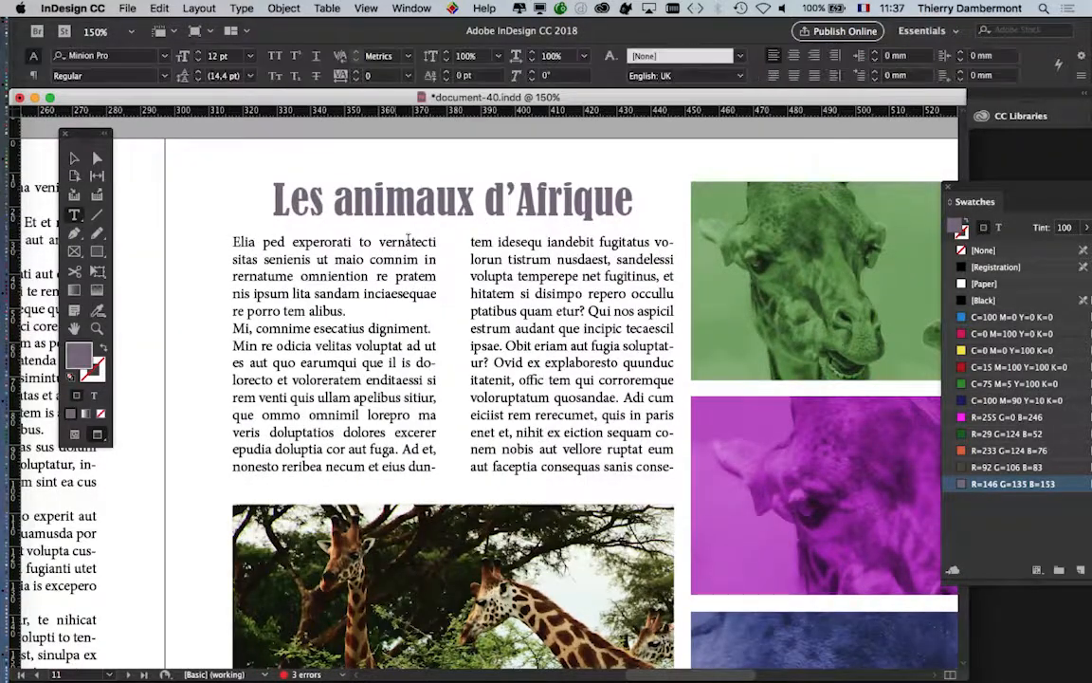
left_click(241, 7)
left_click(272, 81)
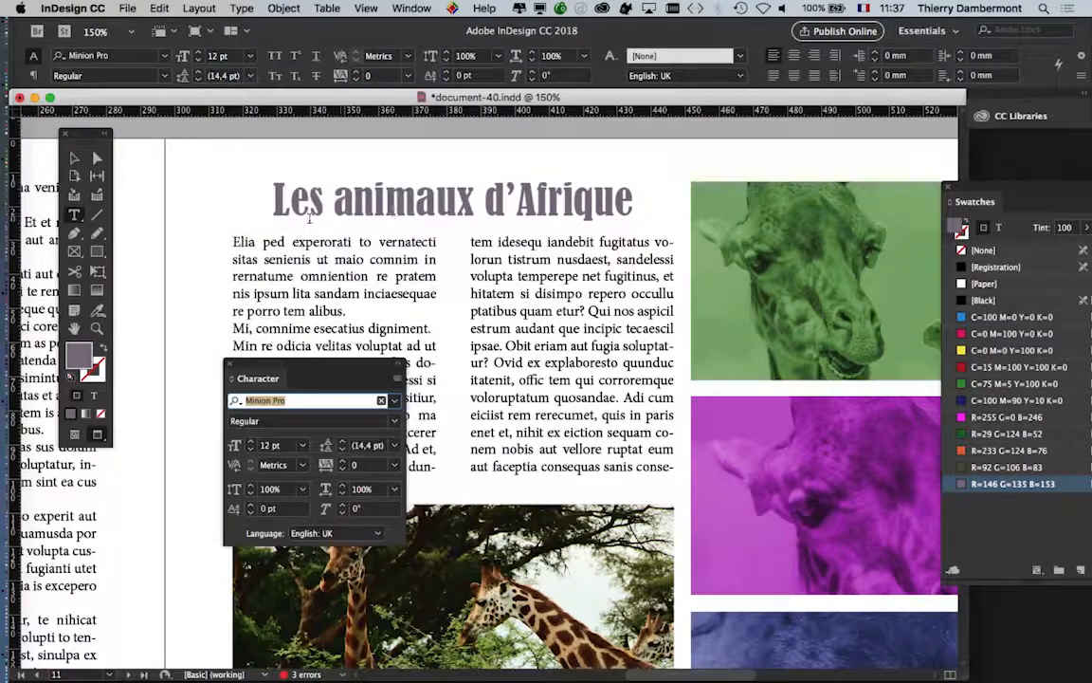
left_click_drag(316, 366, 583, 265)
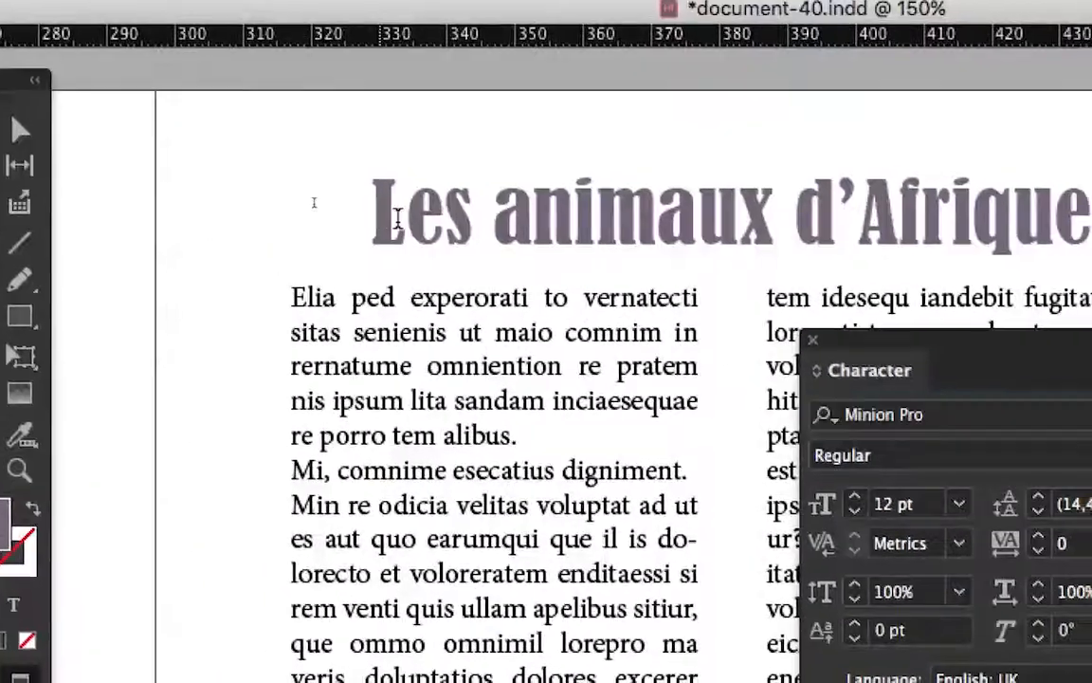
Step: Return to the normal view mode, select the entire heading "Les animaux d'Afrique" and place the Character panel just below it
left_click_drag(280, 201, 479, 202)
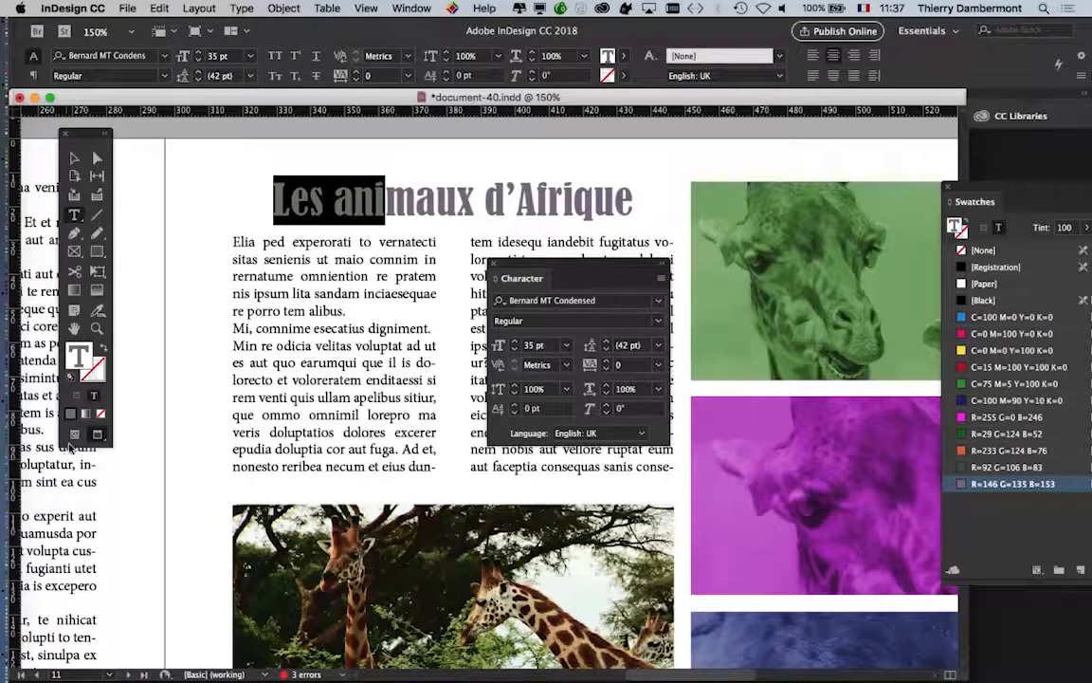
left_click(74, 436)
left_click(291, 201)
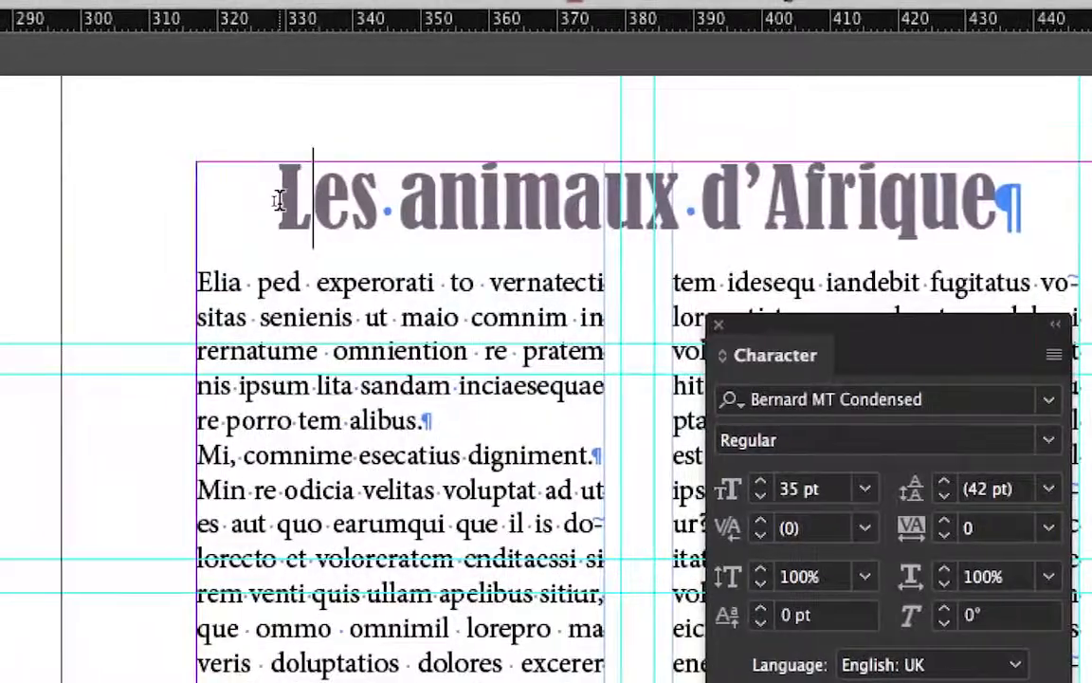
left_click_drag(278, 201, 1019, 196)
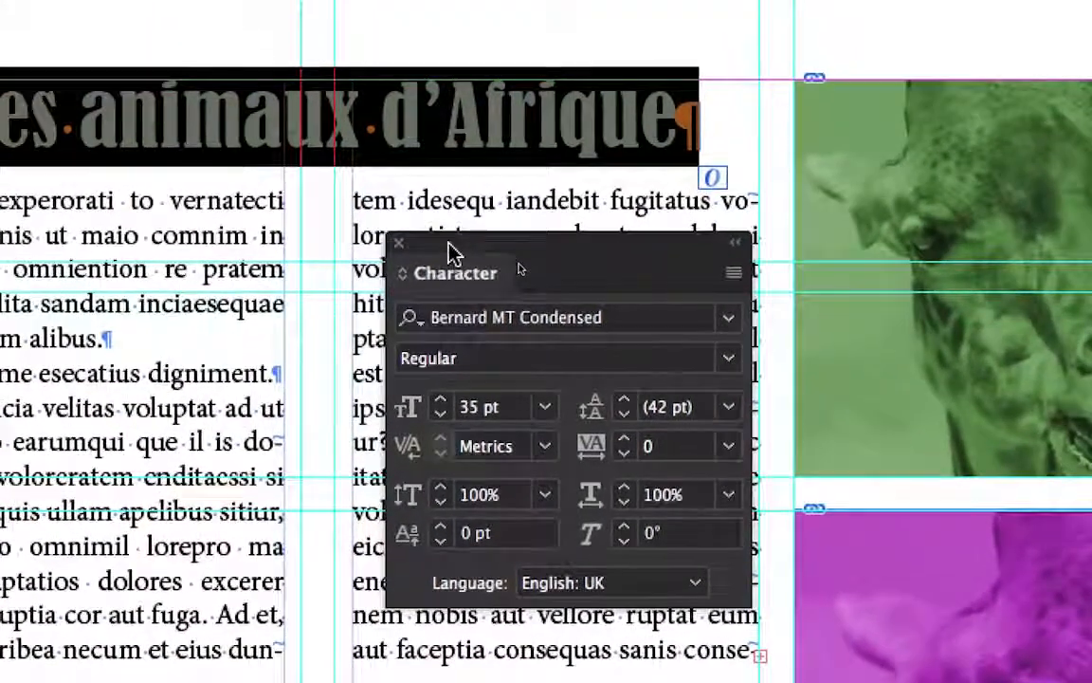
left_click_drag(580, 289, 783, 256)
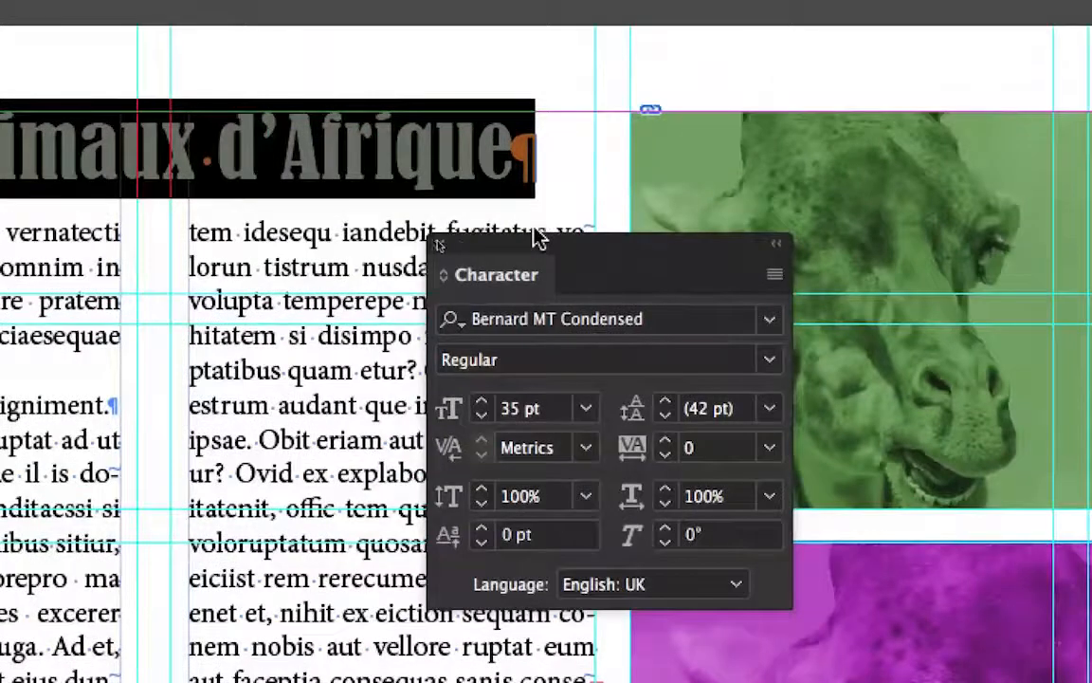
left_click_drag(534, 228, 74, 229)
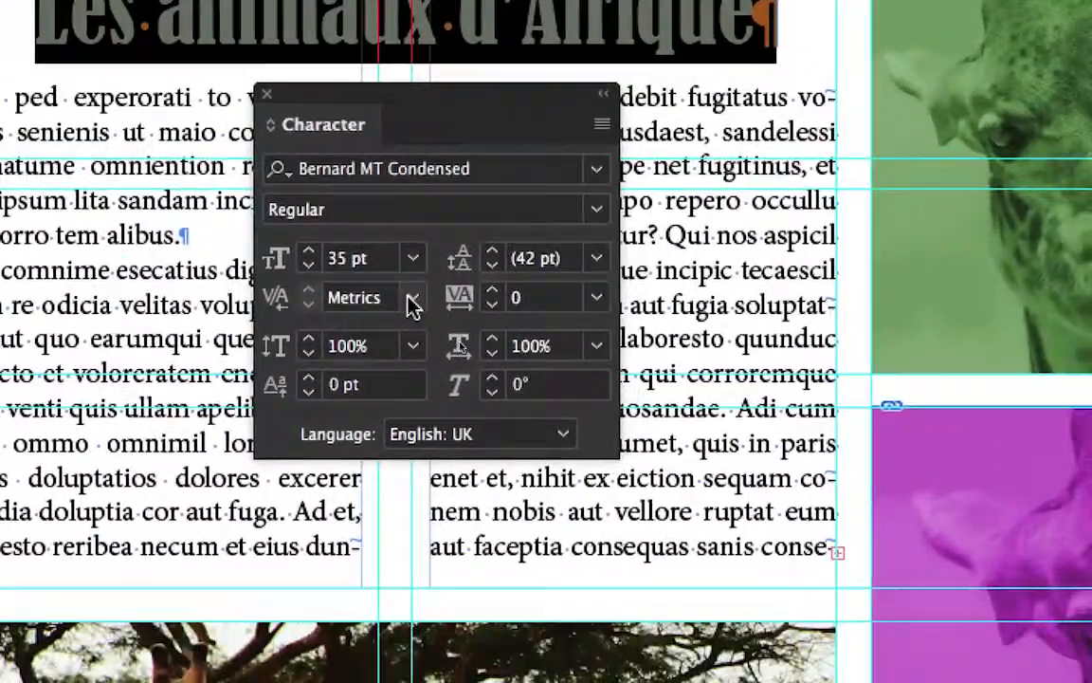
Step: Set the selected heading's kerning to Optical
left_click(430, 336)
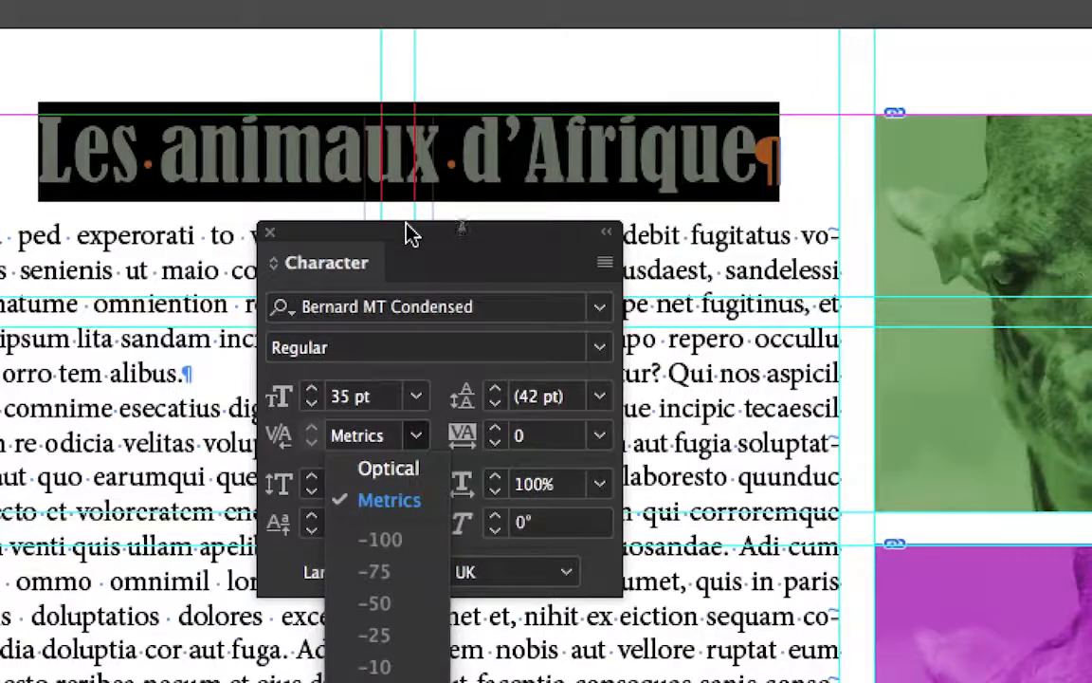
left_click_drag(408, 232, 408, 203)
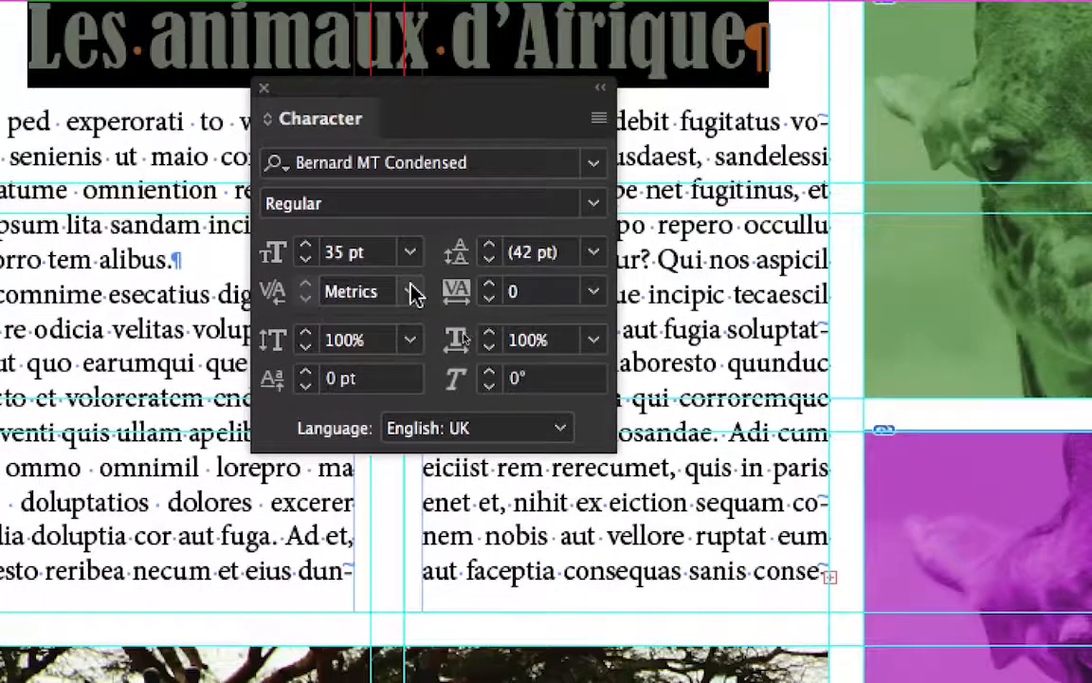
left_click(412, 292)
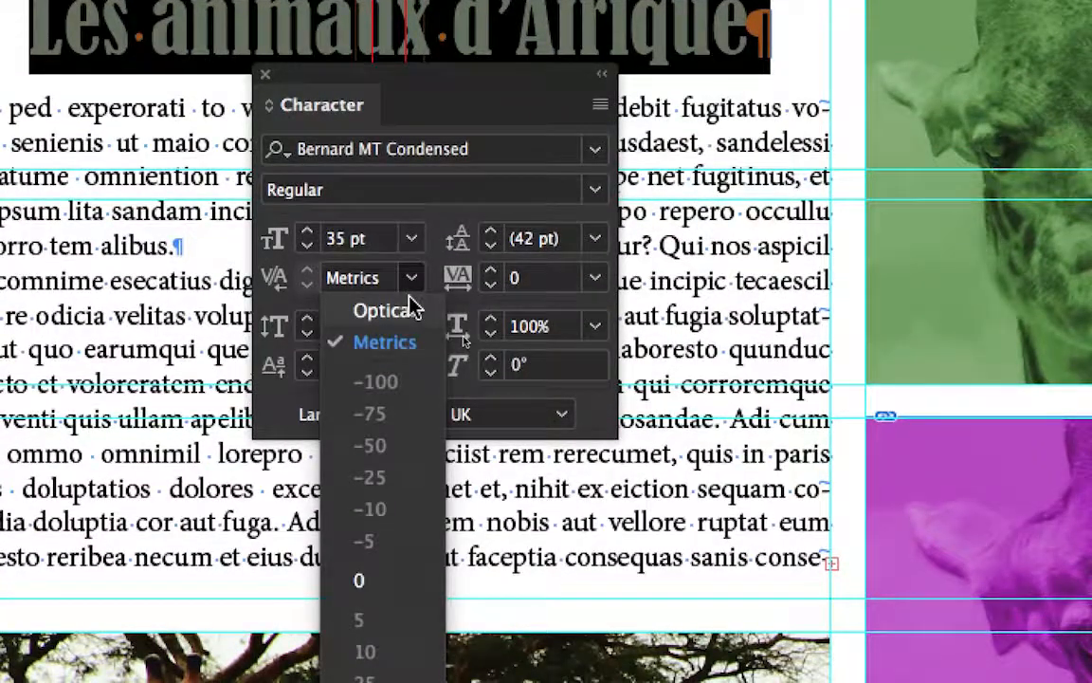
left_click(416, 302)
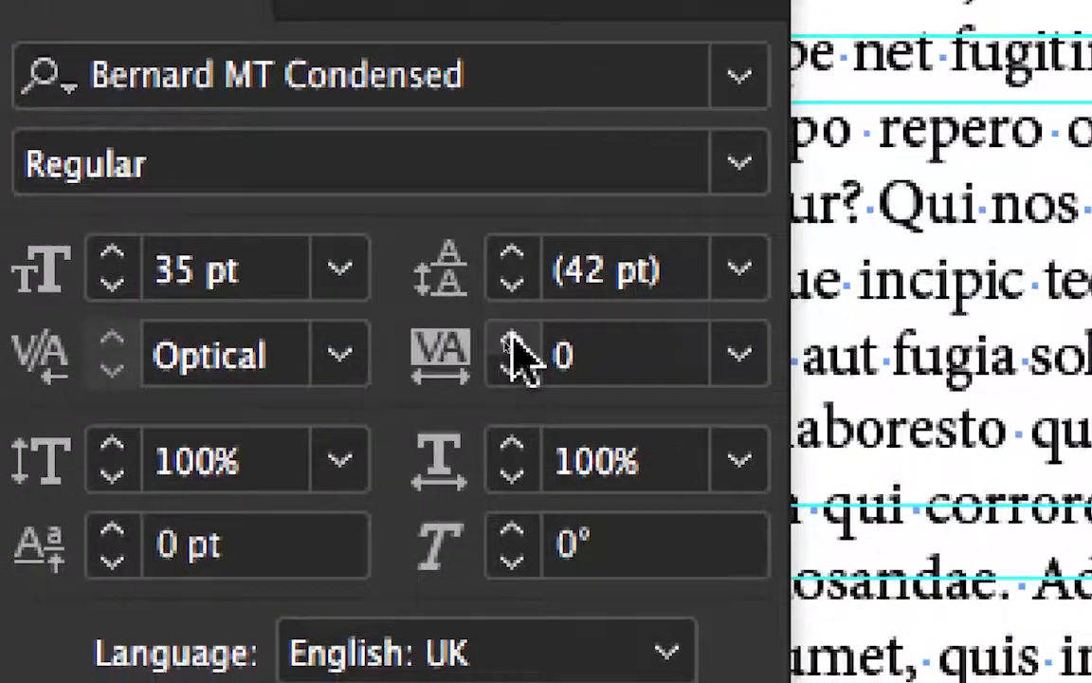
Step: Set the tracking of the selected heading to 30
left_click(514, 342)
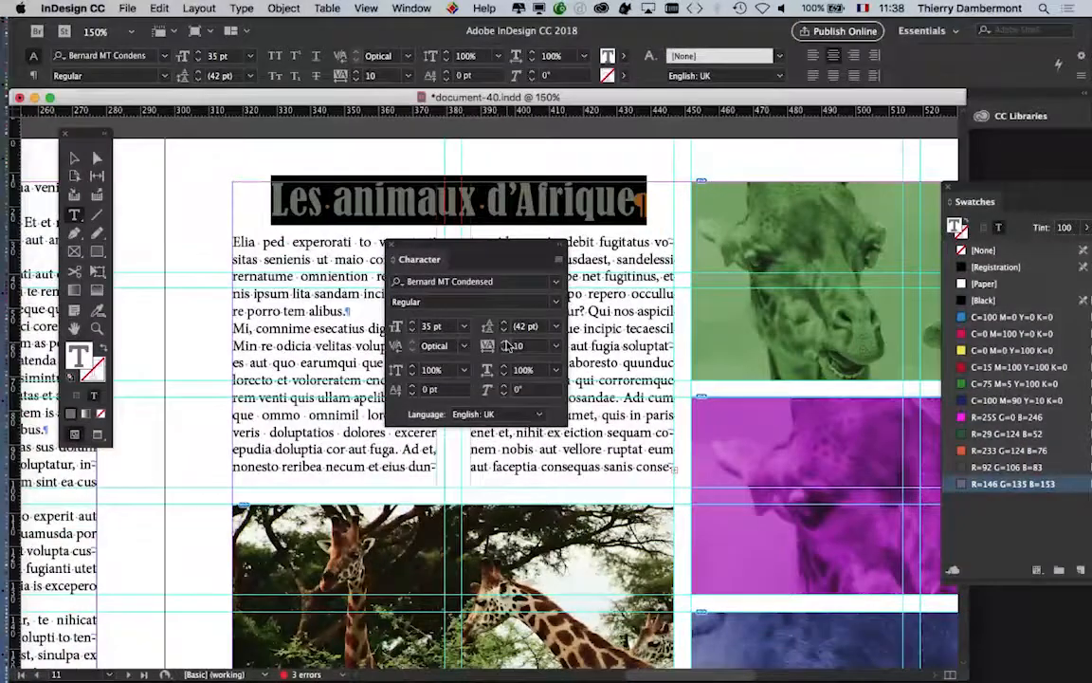
left_click(507, 343)
left_click(507, 343)
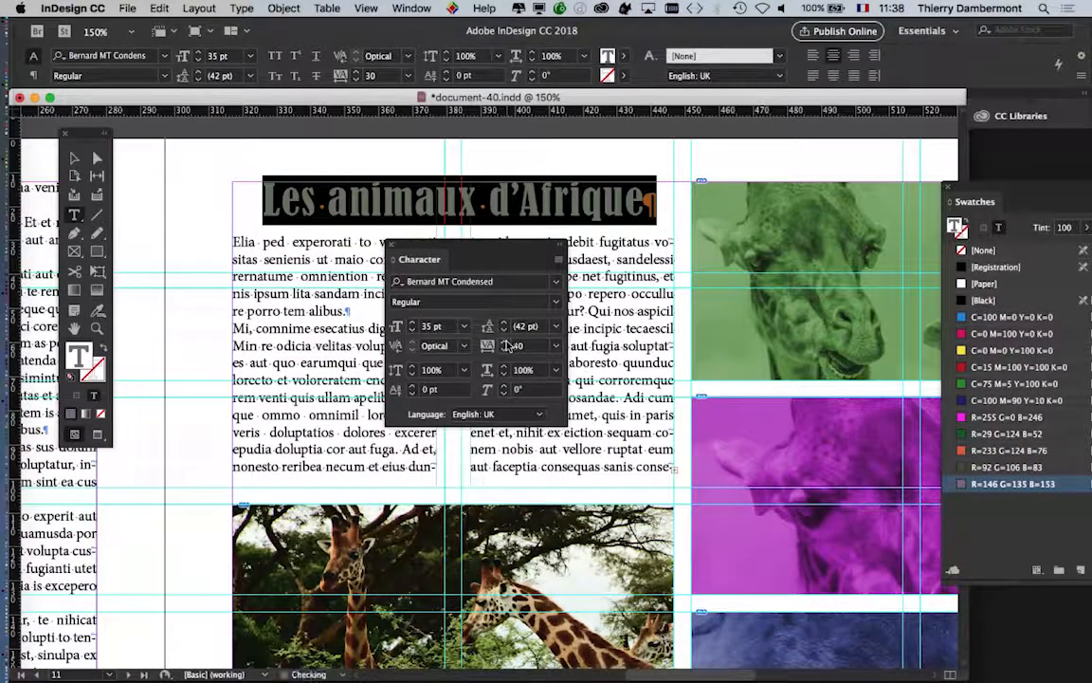
left_click(507, 343)
left_click(507, 350)
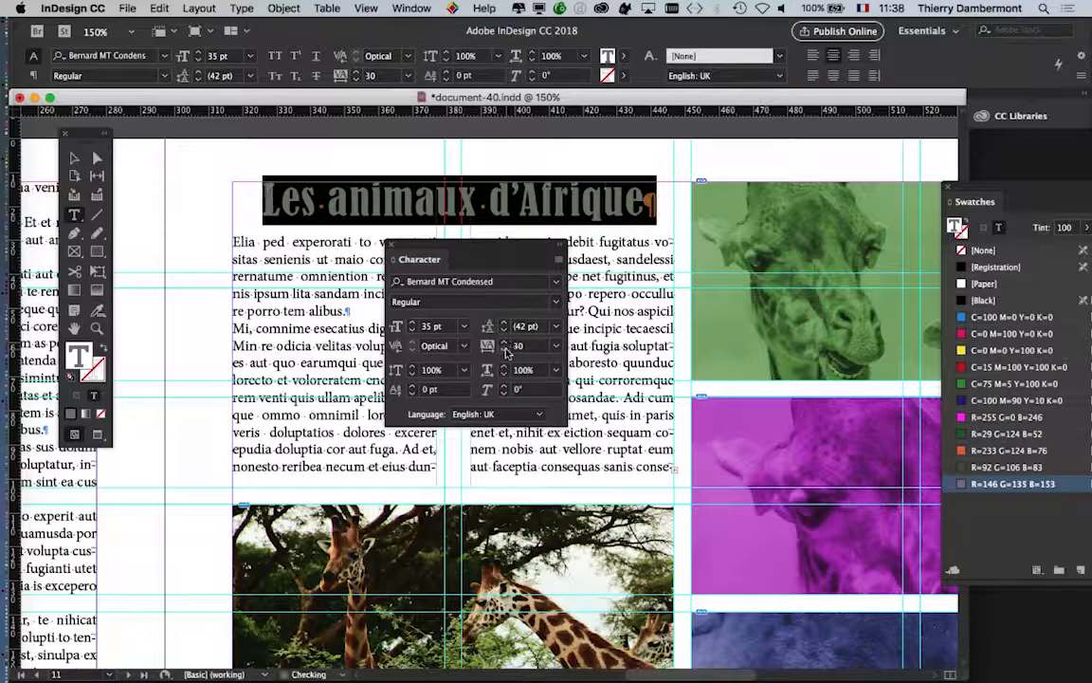
Step: Hide the Character panel, deselect the heading and preview the page without guides at 100%
key("super+t")
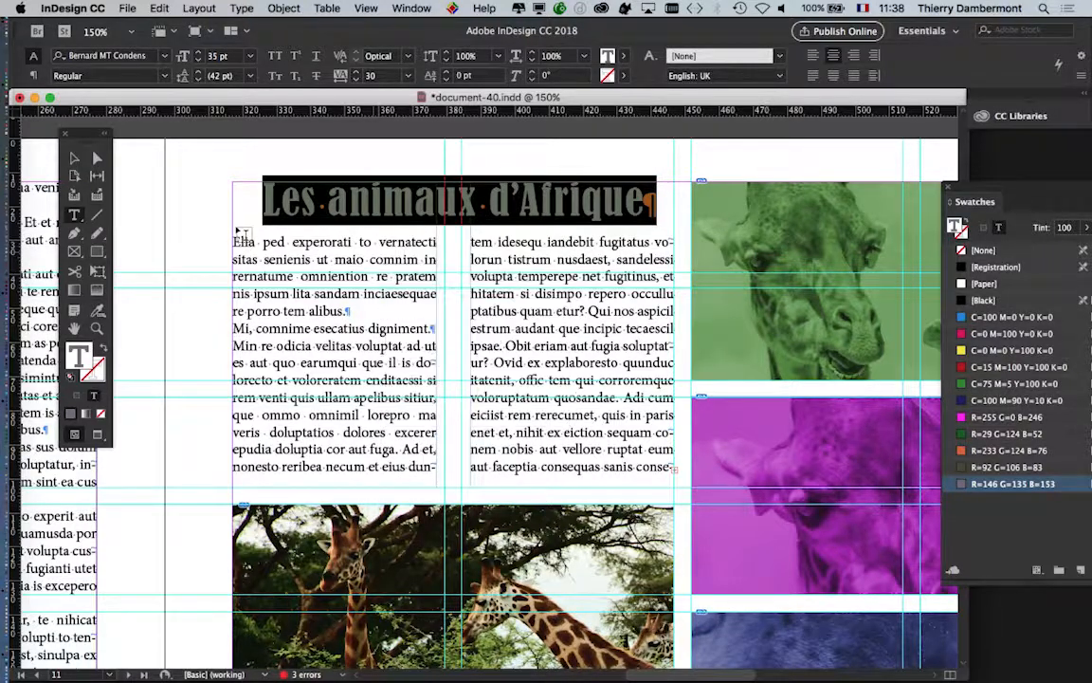
left_click(75, 158)
left_click(142, 334)
left_click(97, 435)
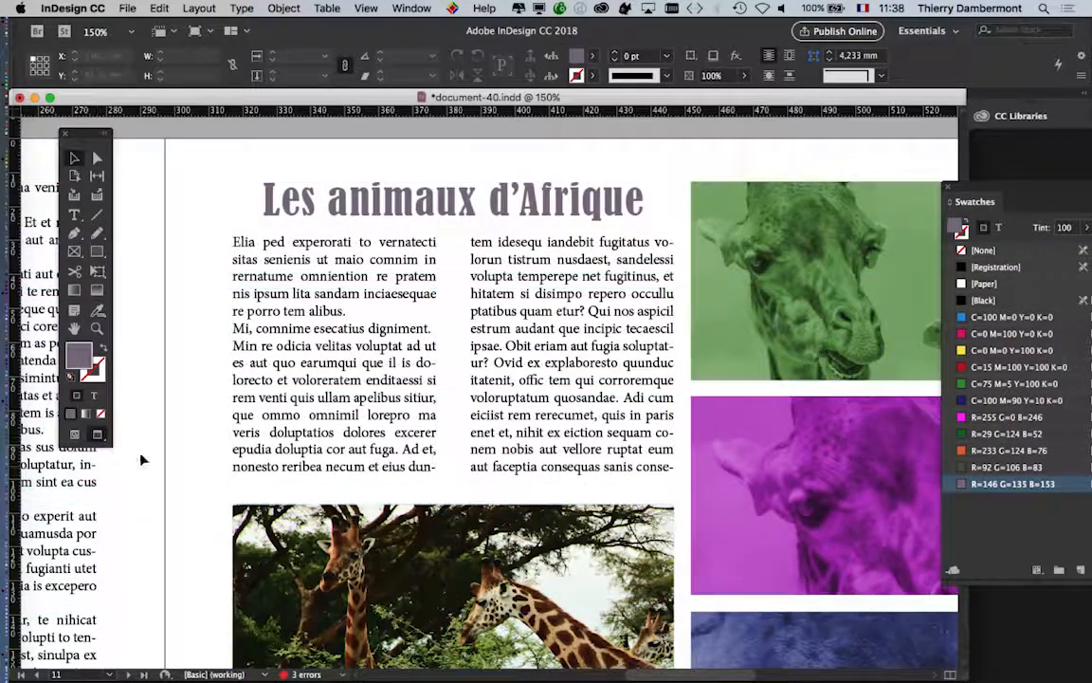
key("super+1")
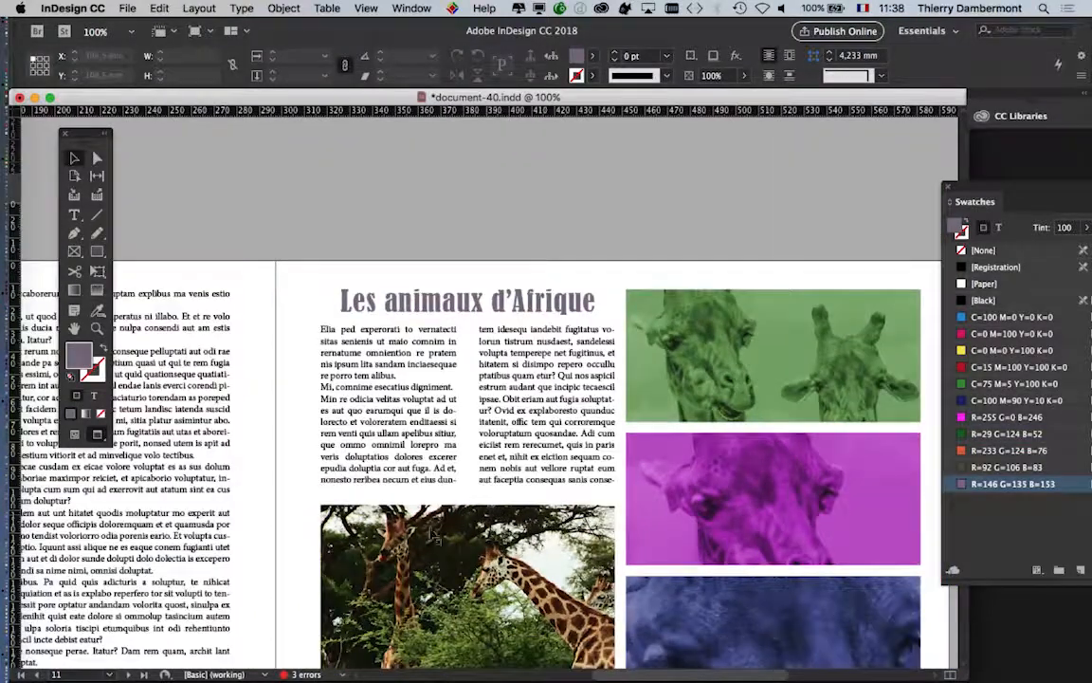
key("w")
key("w")
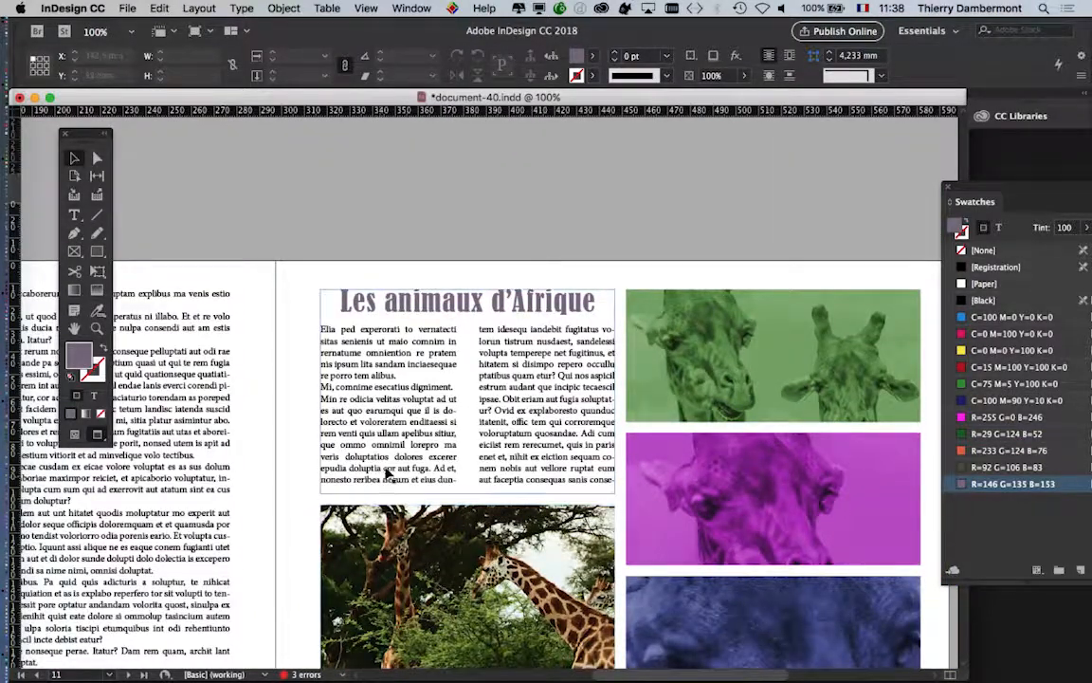